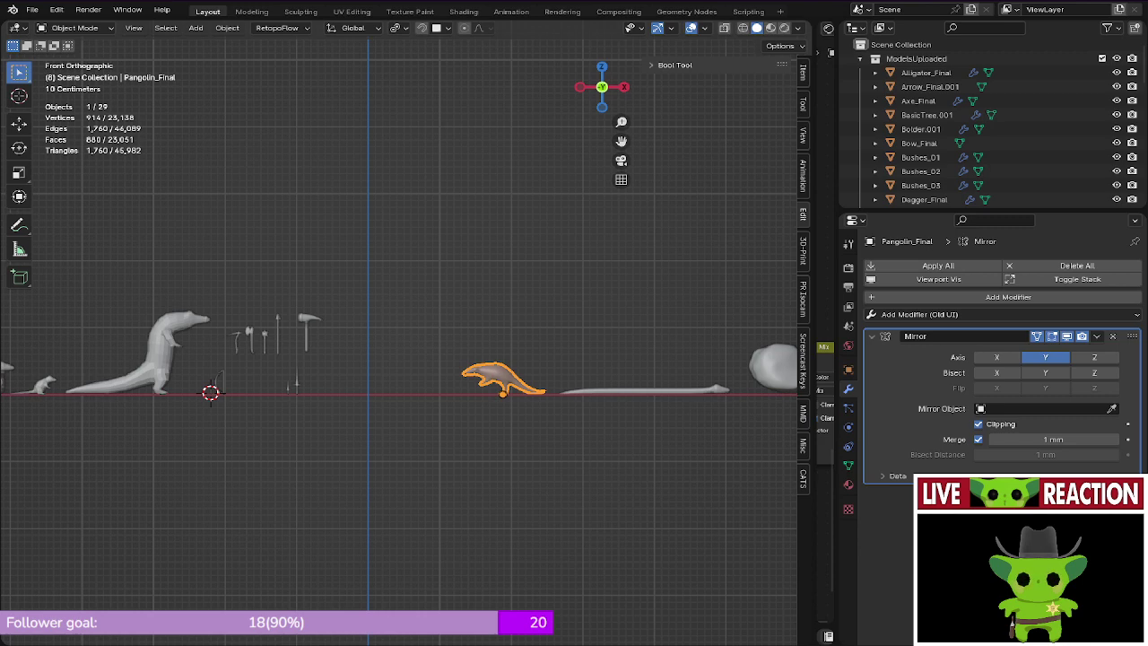
Step: Select the hammer and the spear models in turn to inspect them, and save GameJamModels04.blend
left_click(307, 325)
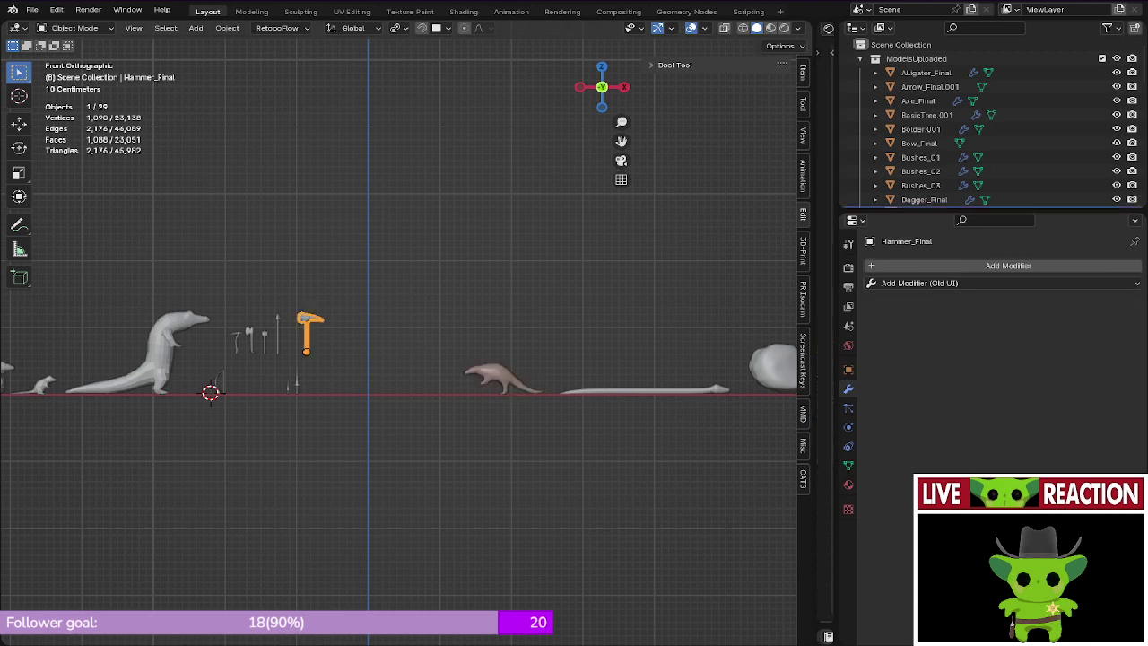
left_click(278, 334)
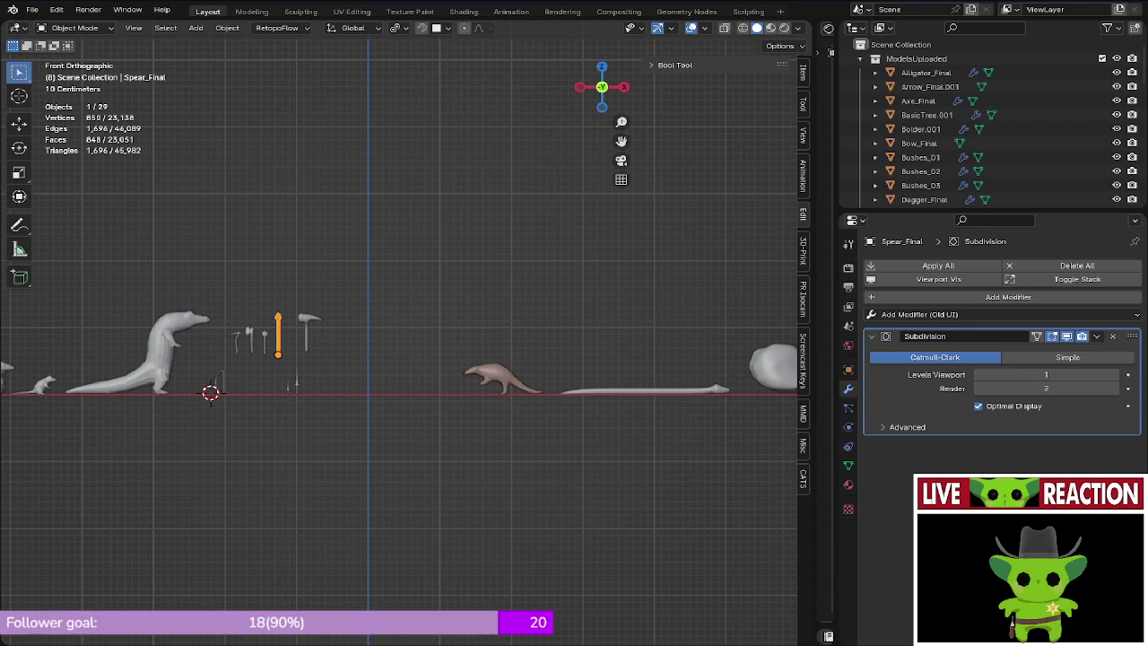
scroll(405, 334, "up", 6)
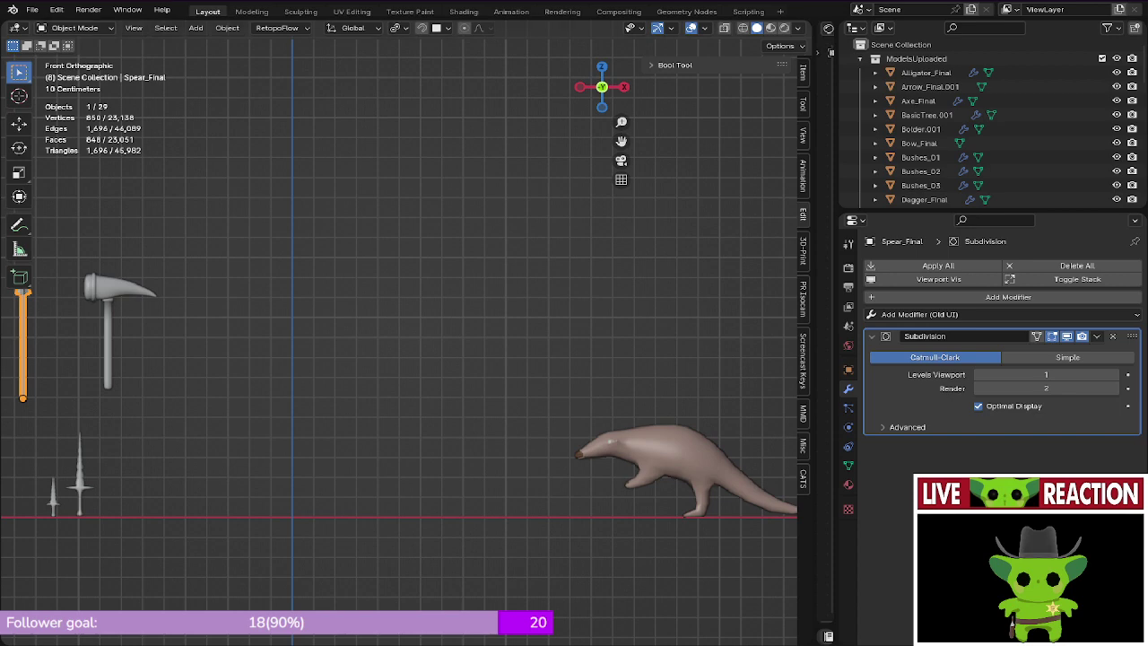
scroll(399, 341, "down", 5)
key("ctrl+s")
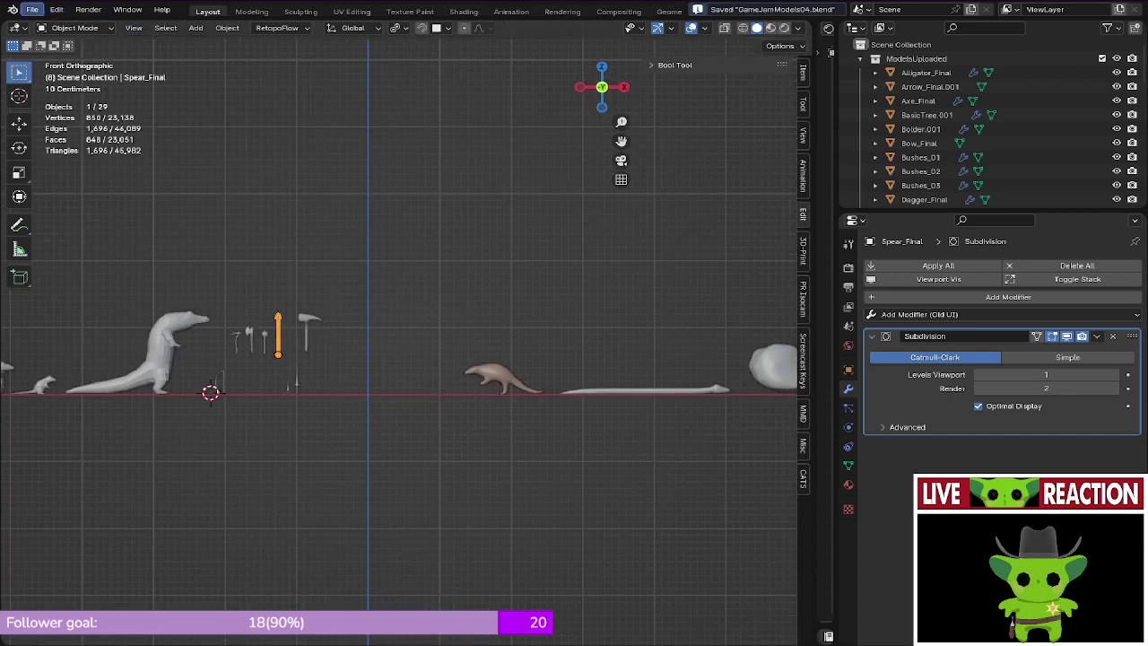
Step: Switch to the Regulus character file, Regulus_005.blend, and save it
left_click(32, 9)
left_click(56, 38)
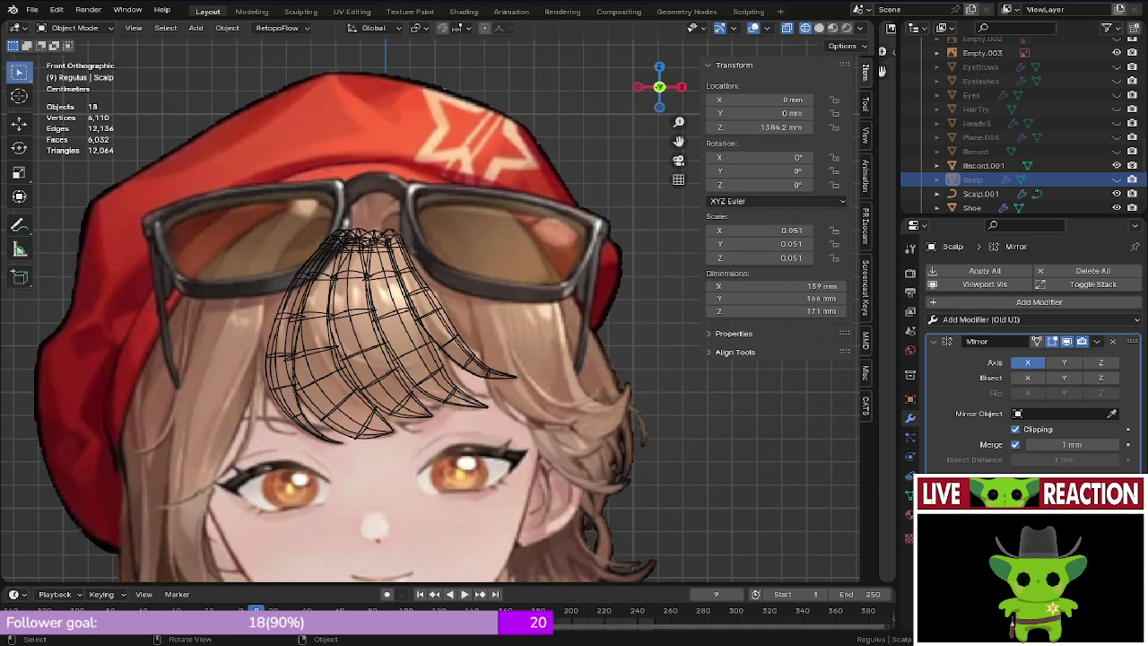
key("ctrl+s")
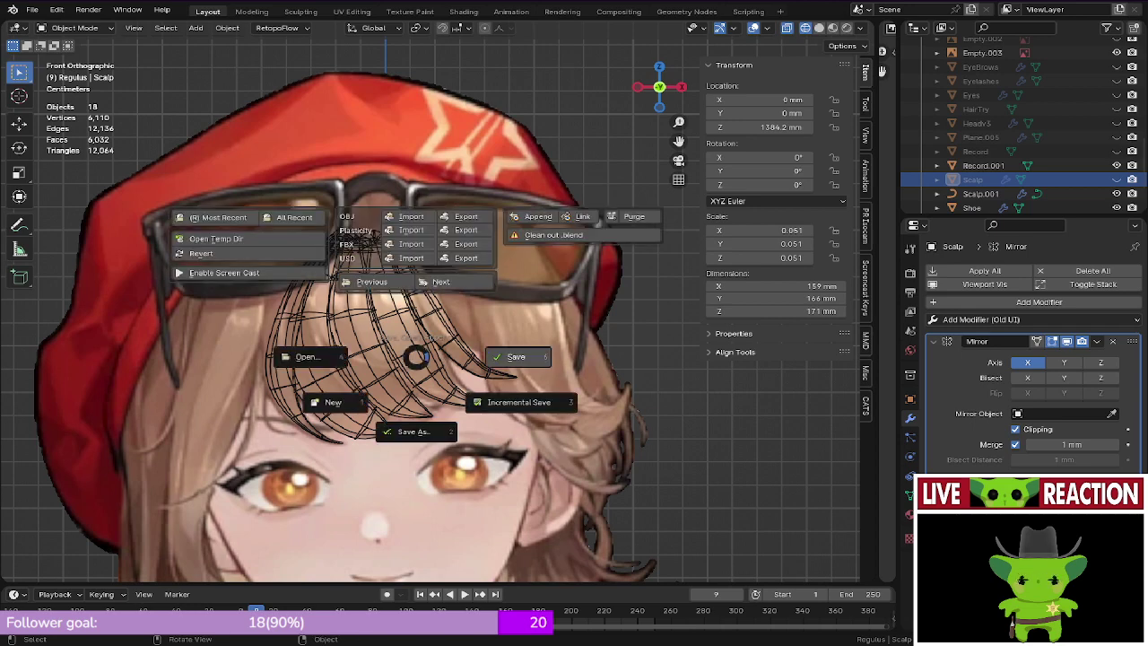
left_click(517, 357)
Step: Display the Regulus scene in solid shading instead of wireframe
scroll(517, 357, "down", 1)
scroll(464, 422, "down", 2)
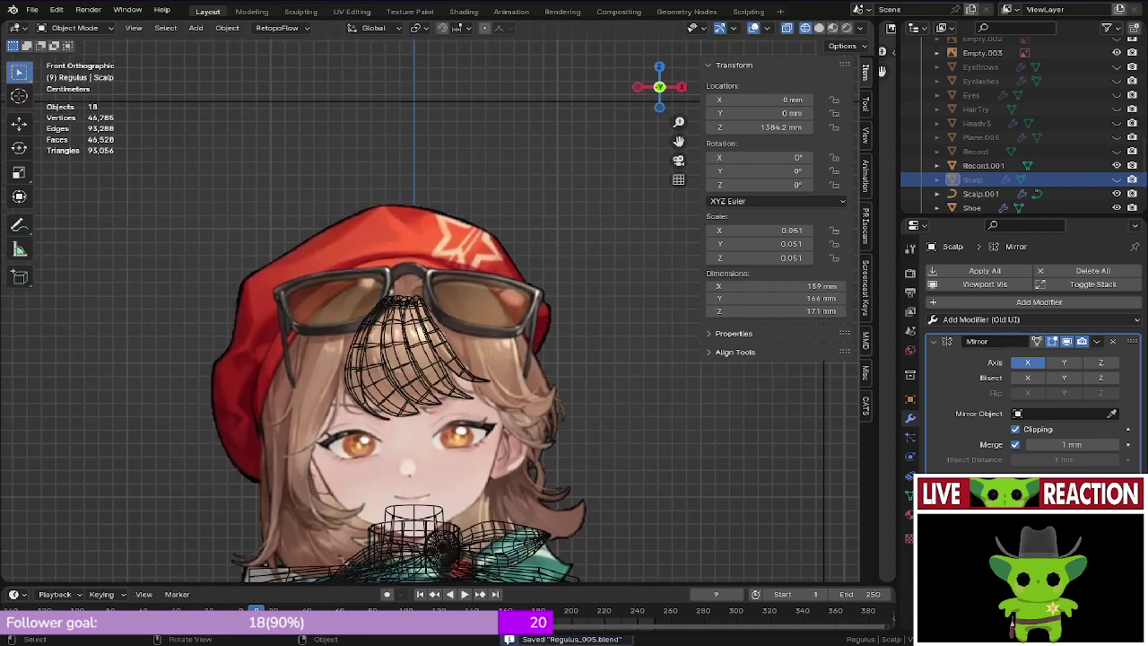
middle_click_drag(463, 422, 451, 434)
left_click(488, 386)
key("z")
left_click(482, 339)
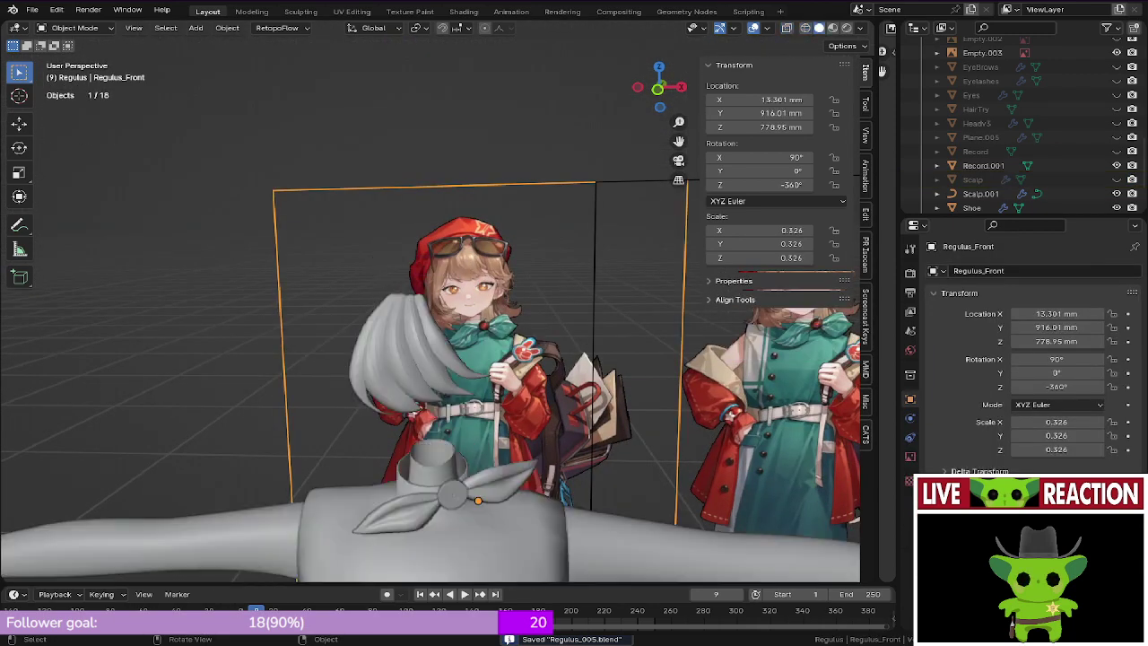
Step: Select the Scalp.001 bangs curve, keep solid shading and show it in front orthographic view
middle_click_drag(435, 345, 453, 363)
left_click(426, 357)
scroll(430, 358, "up", 3)
key("Tab")
key("Tab")
key("z")
left_click(396, 356)
key("z")
left_click(493, 358)
key("KP_1")
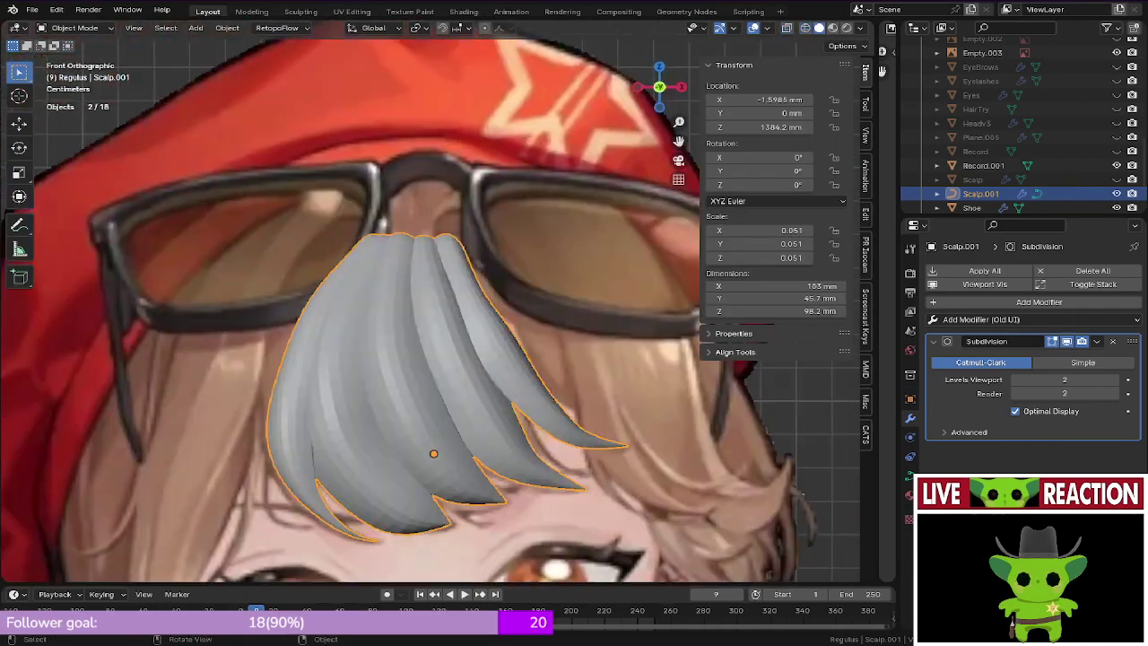
Step: Open the Scalp.001 curve in Edit Mode, save the file, and select the topmost control point of the strand nearest the character's left
key("Tab")
middle_click_drag(358, 262, 347, 317, "shift")
scroll(346, 317, "up", 3)
key("ctrl+s")
scroll(346, 317, "up", 2)
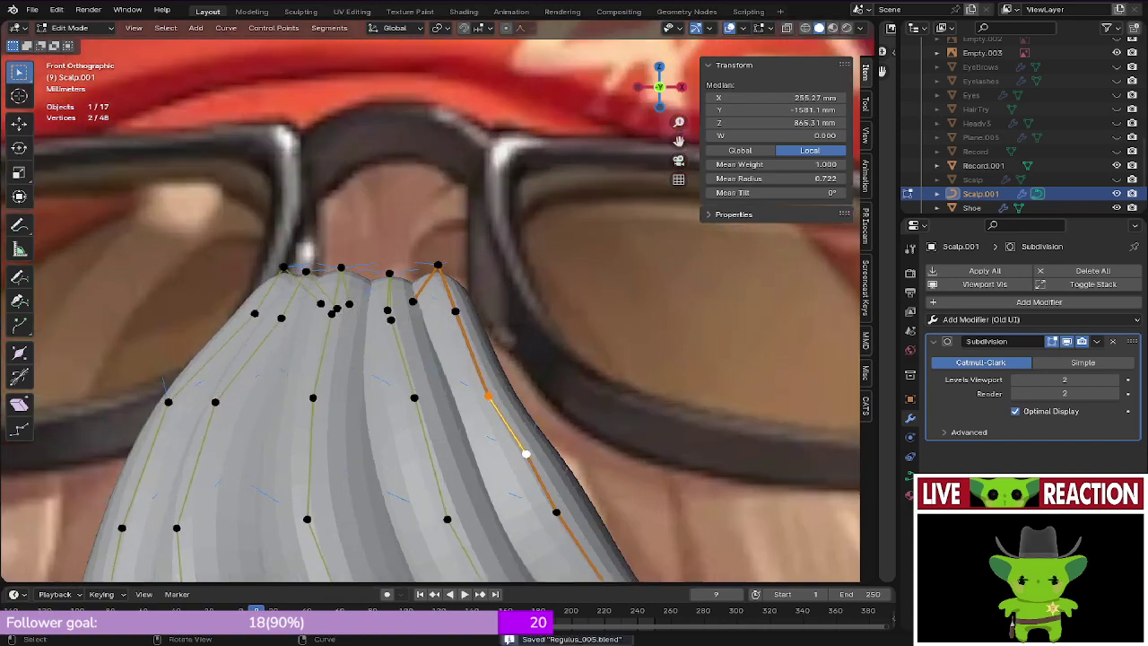
key("z")
left_click(438, 257)
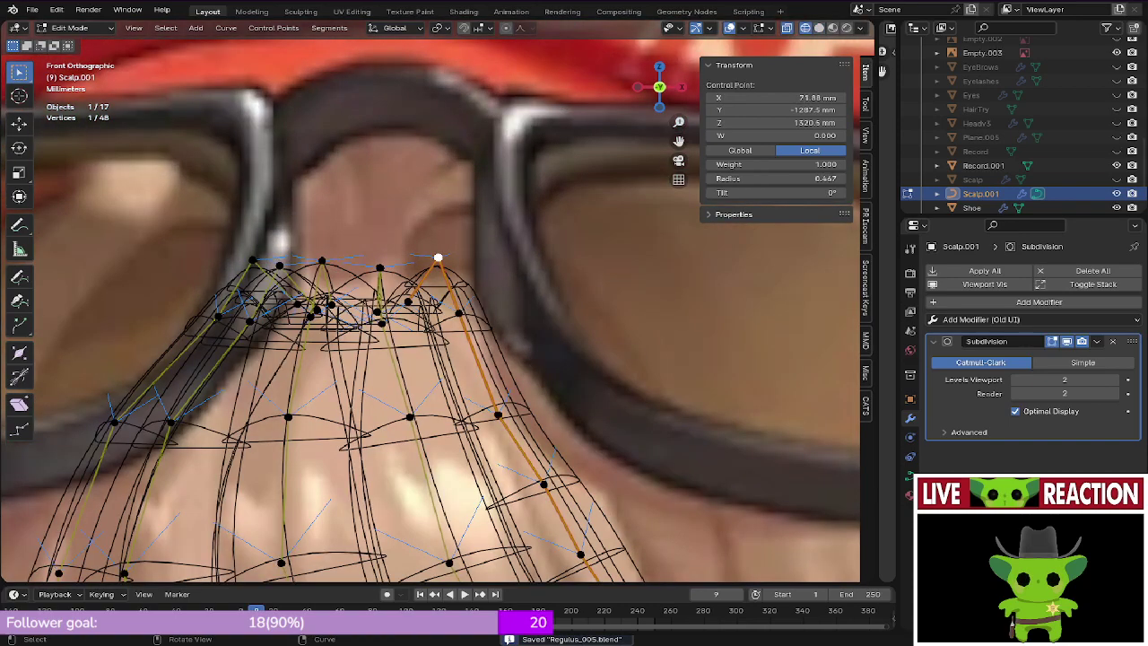
middle_click_drag(399, 291, 386, 347)
key("z")
left_click(487, 347)
middle_click_drag(486, 347, 477, 399)
scroll(430, 314, "up", 2)
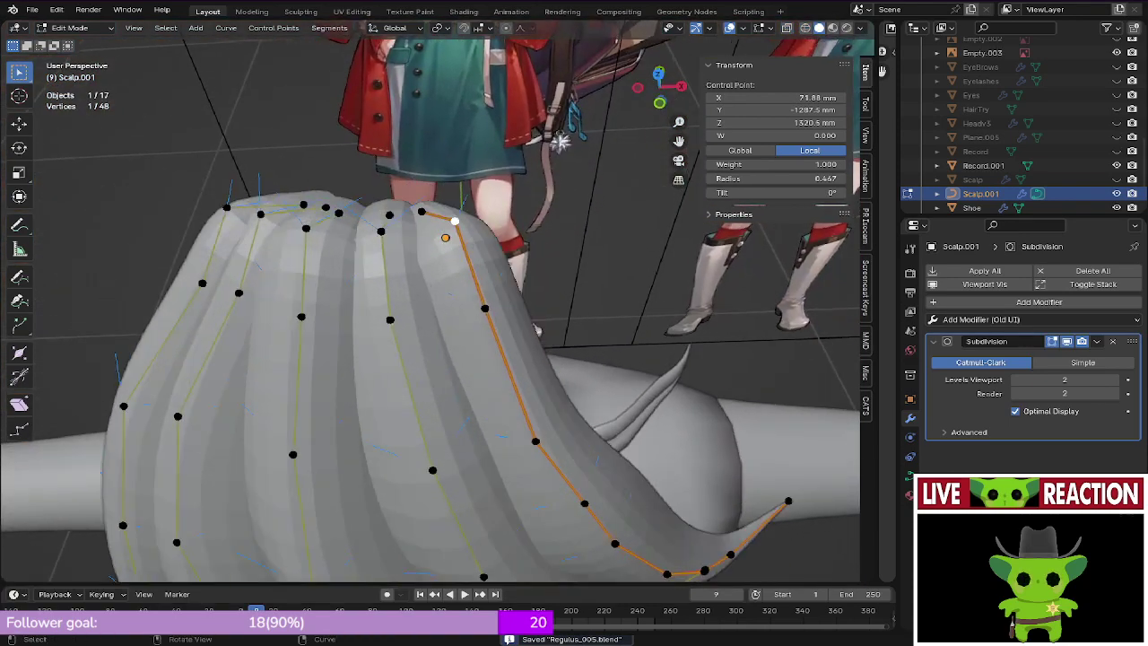
key("g")
key("x")
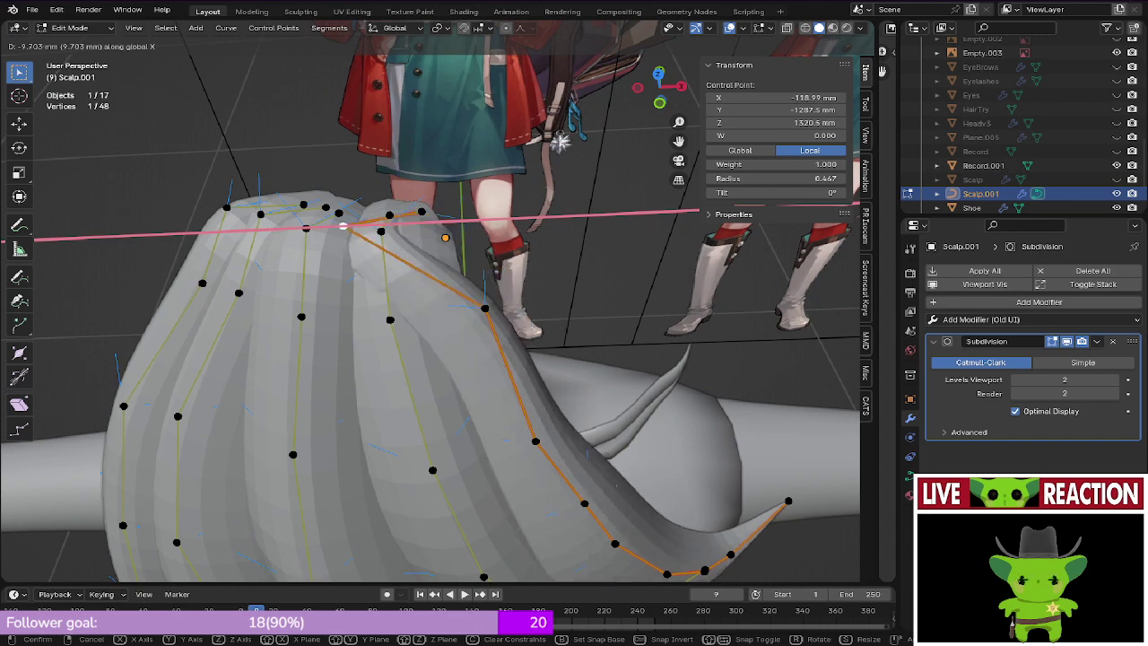
left_click(266, 308)
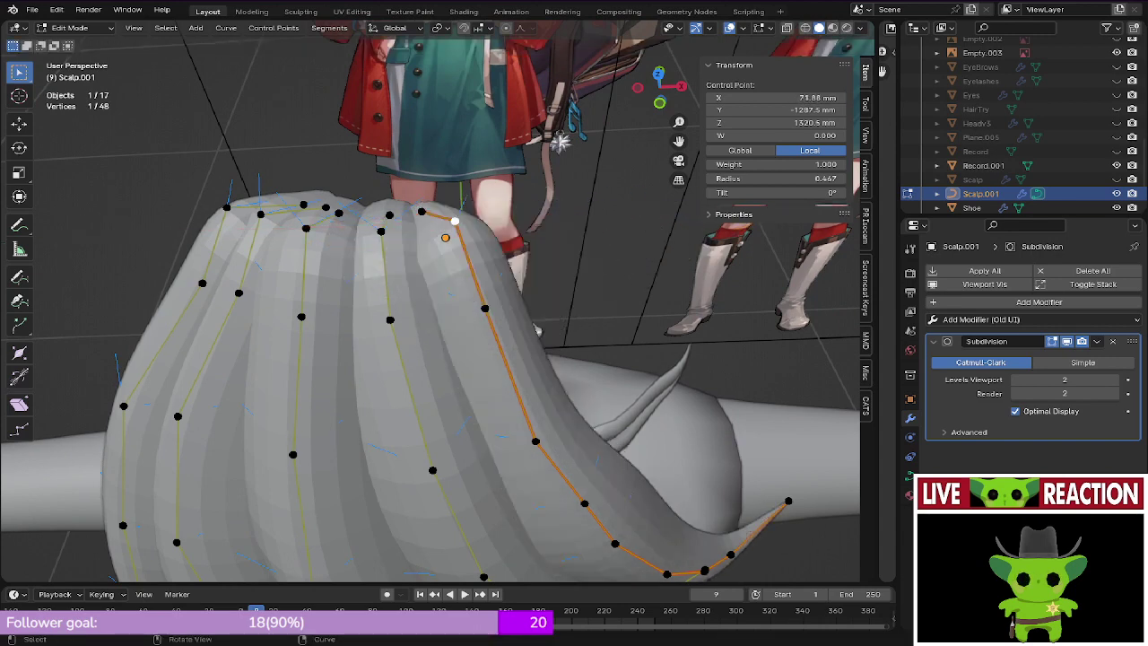
Step: Save the file and shift the root end point of the outermost strand along X to line up with its neighbour
key("ctrl+s")
left_click(369, 307)
middle_click_drag(369, 308, 373, 376)
key("g")
key("x")
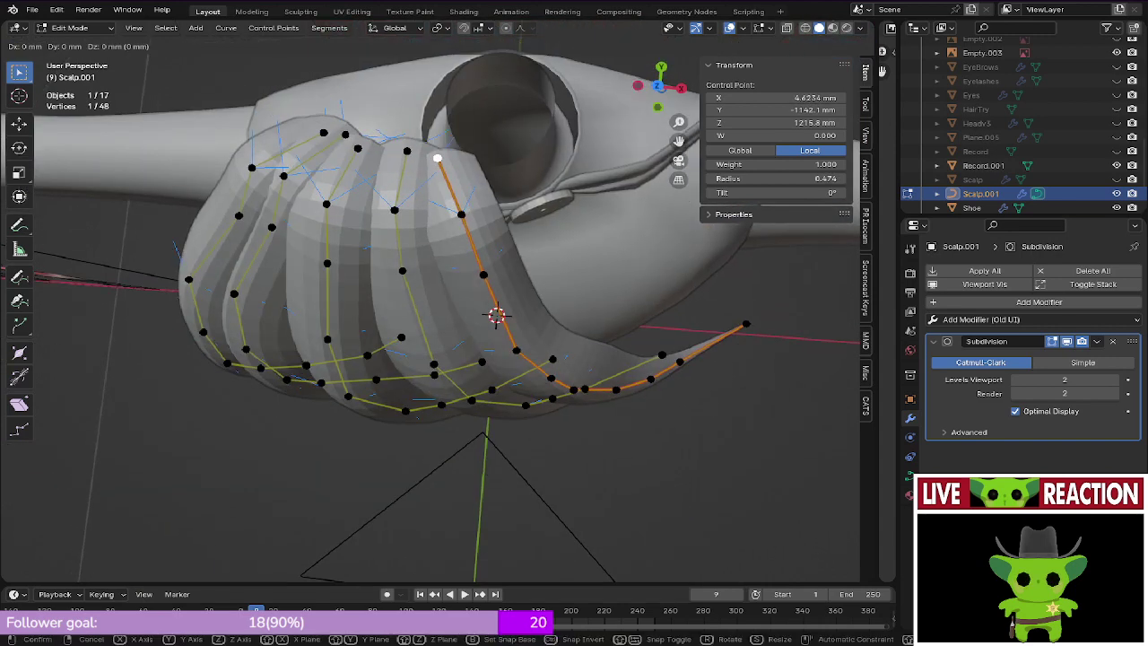
key("Return")
Step: Add the adjacent root point to the selection, move both about -2.58 mm along X, and save the file
left_click(461, 215, "shift")
key("g")
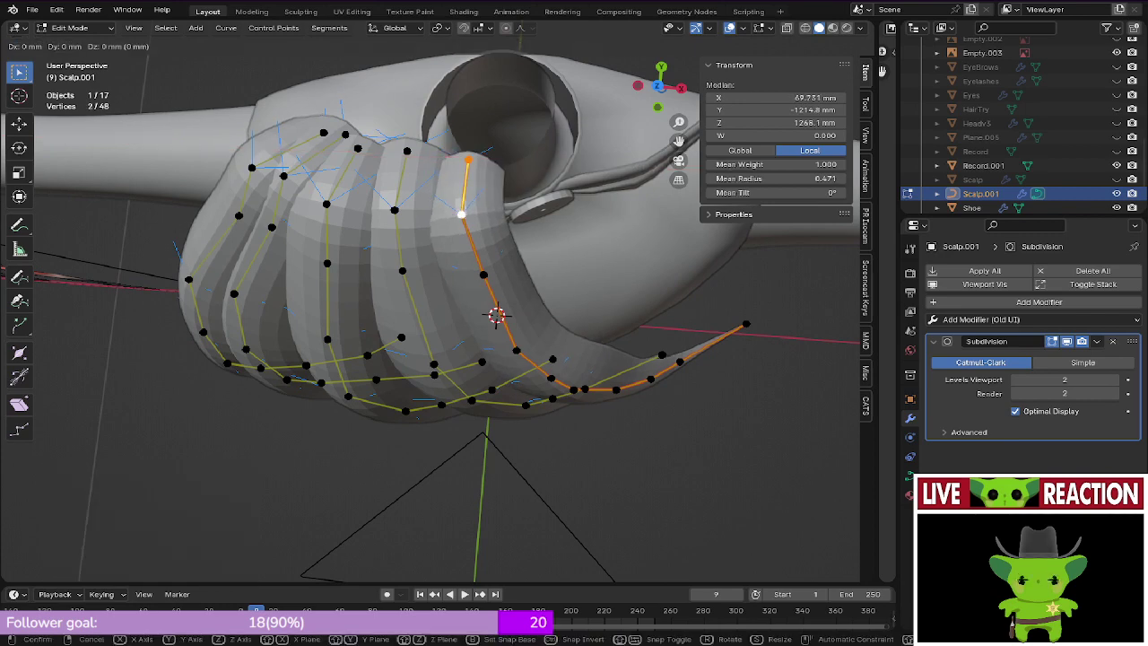
key("x")
left_click(436, 214)
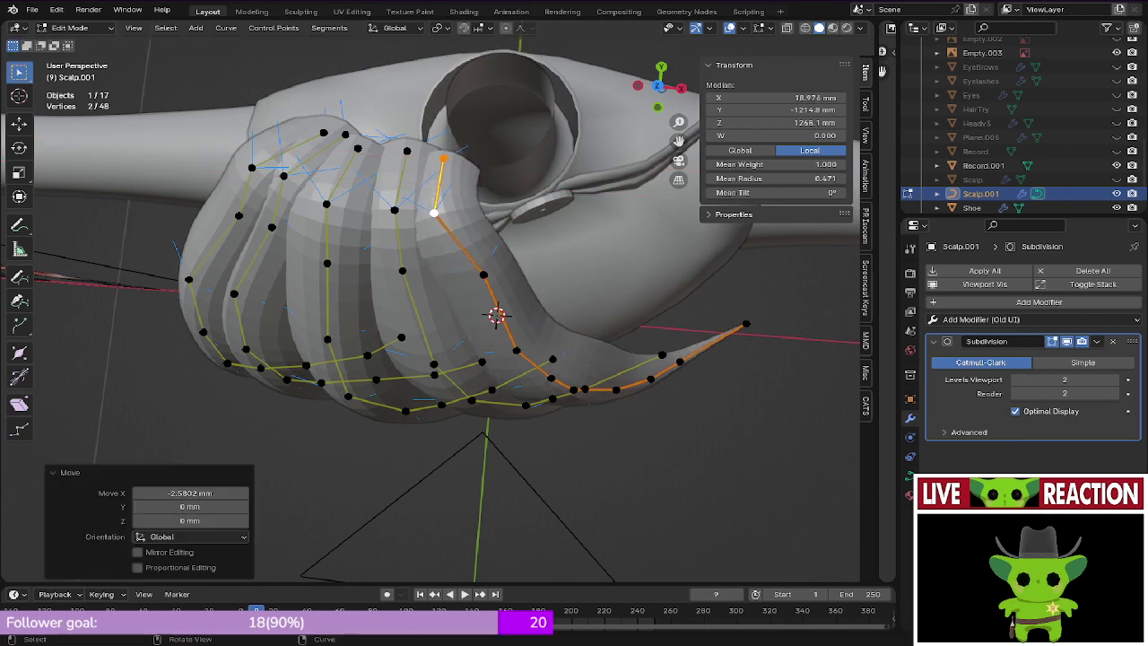
middle_click_drag(436, 214, 435, 159)
key("ctrl+s")
left_click(521, 159)
key("KP_1")
key("Tab")
Step: Move the control point just below the same strand's root about -1.23 mm along X and save the file
middle_click_drag(436, 269, 359, 352)
key("Tab")
left_click(468, 325)
key("g")
key("x")
left_click(461, 323)
key("KP_1")
key("ctrl+s")
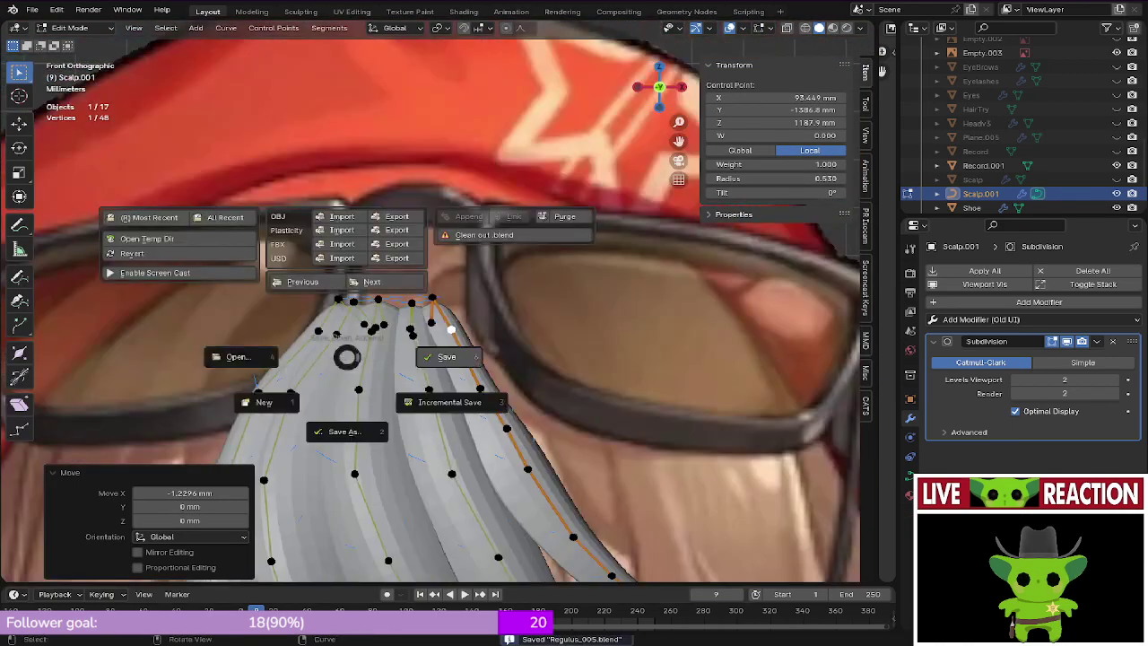
left_click(439, 356)
Step: Return the bangs curve to Object Mode and save the file
scroll(439, 356, "down", 2)
middle_click_drag(440, 356, 328, 174, "shift")
key("Tab")
key("ctrl+s")
left_click(431, 241)
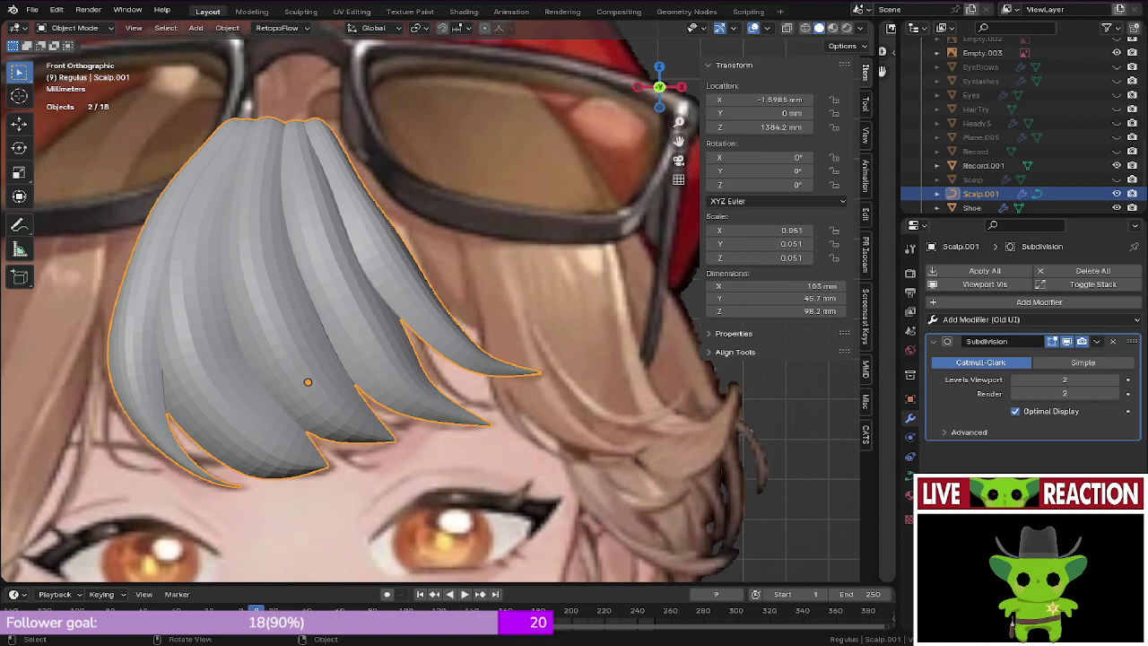
Step: In Edit Mode, duplicate the entire outermost strand of the bangs and place the copy about 38.2 mm along X
scroll(431, 301, "down", 5)
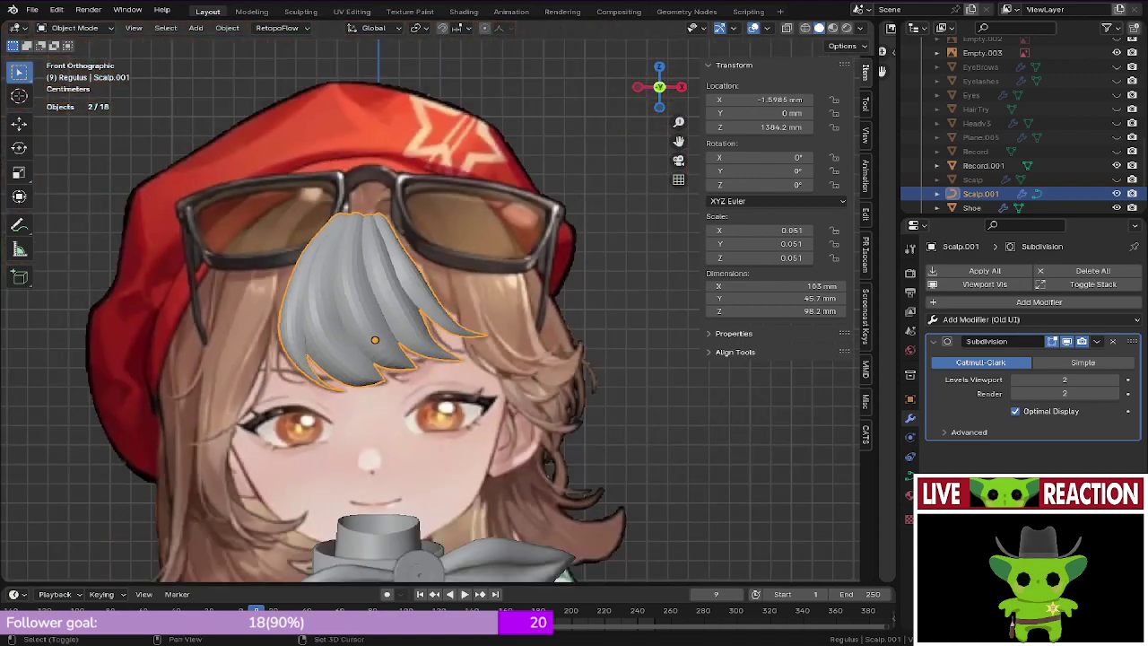
scroll(445, 299, "up", 2)
middle_click_drag(431, 359, 448, 288, "shift")
scroll(446, 299, "down", 6)
scroll(417, 216, "up", 9)
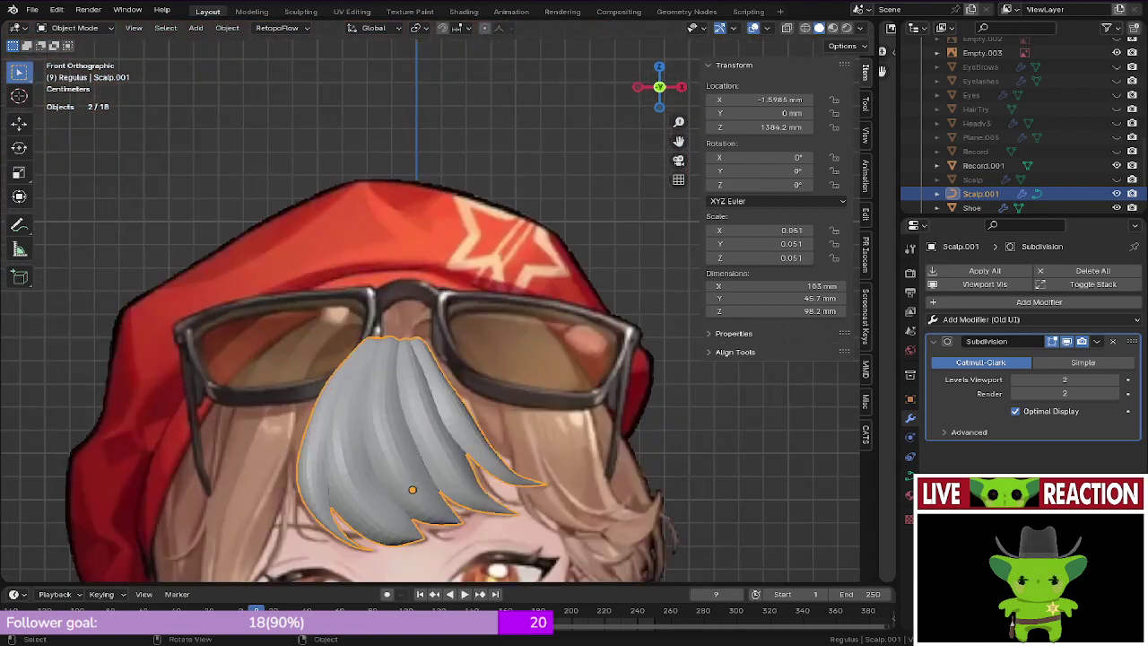
key("Tab")
scroll(448, 529, "up", 7)
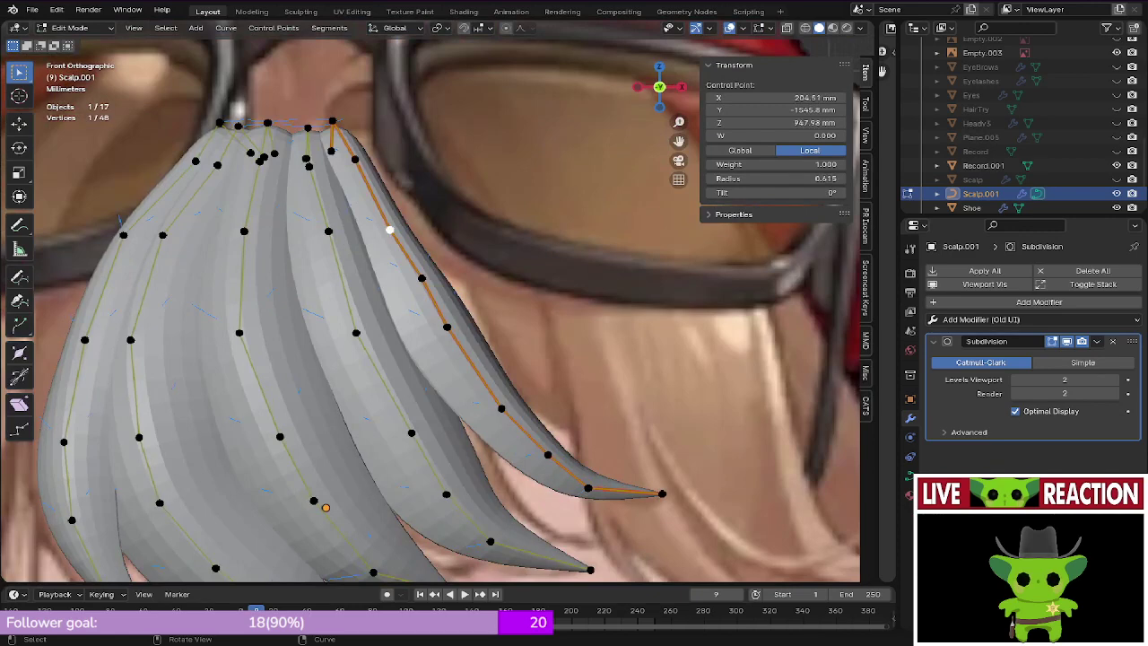
scroll(430, 311, "down", 1)
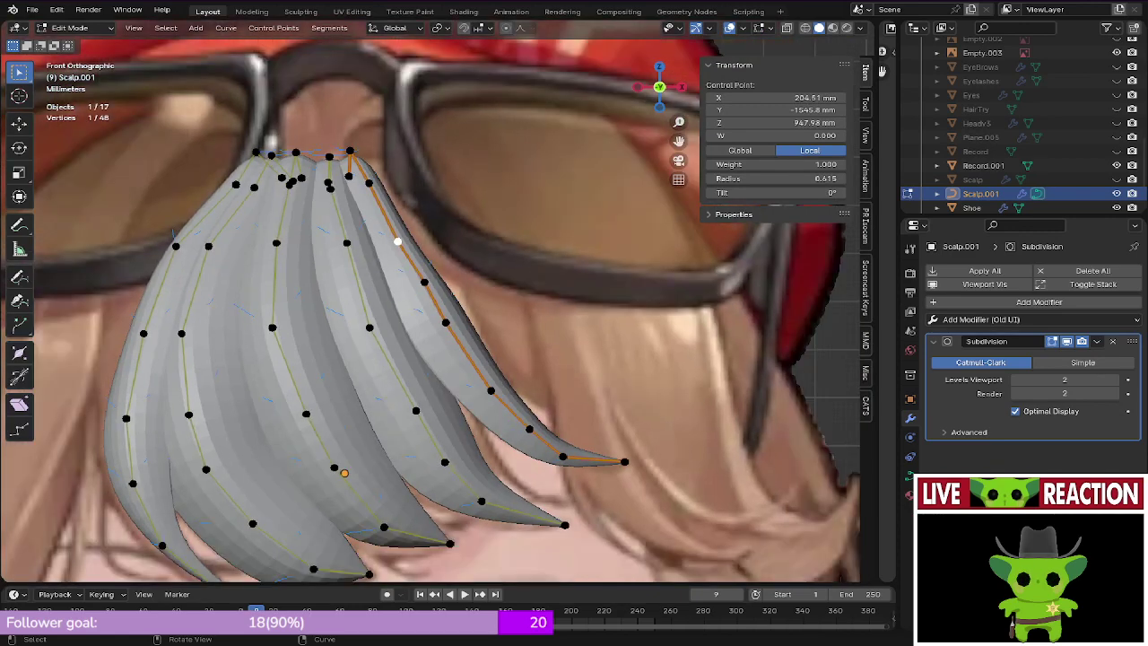
key("l")
scroll(430, 310, "down", 2)
middle_click_drag(431, 310, 380, 189, "shift")
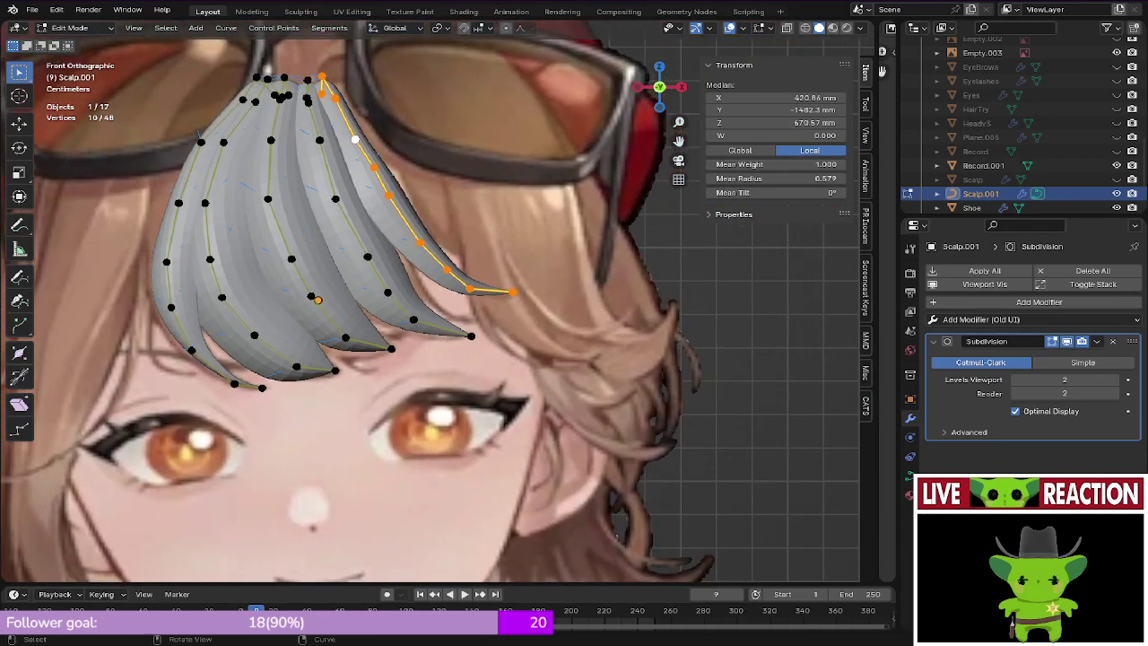
key("shift+d")
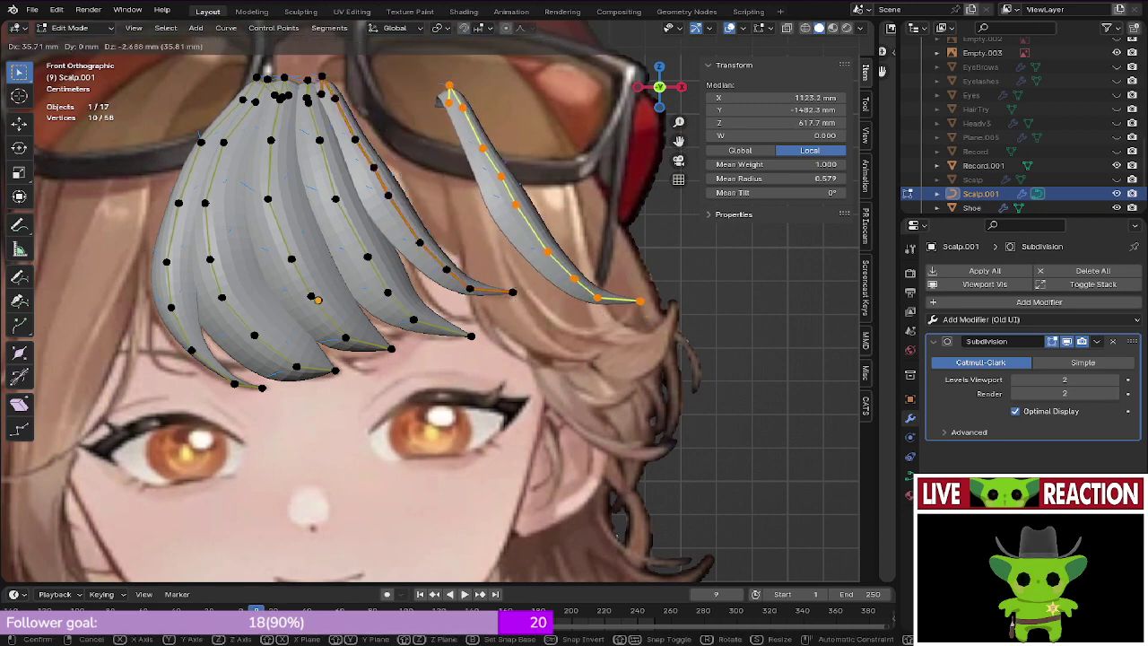
key("x")
scroll(655, 278, "up", 3)
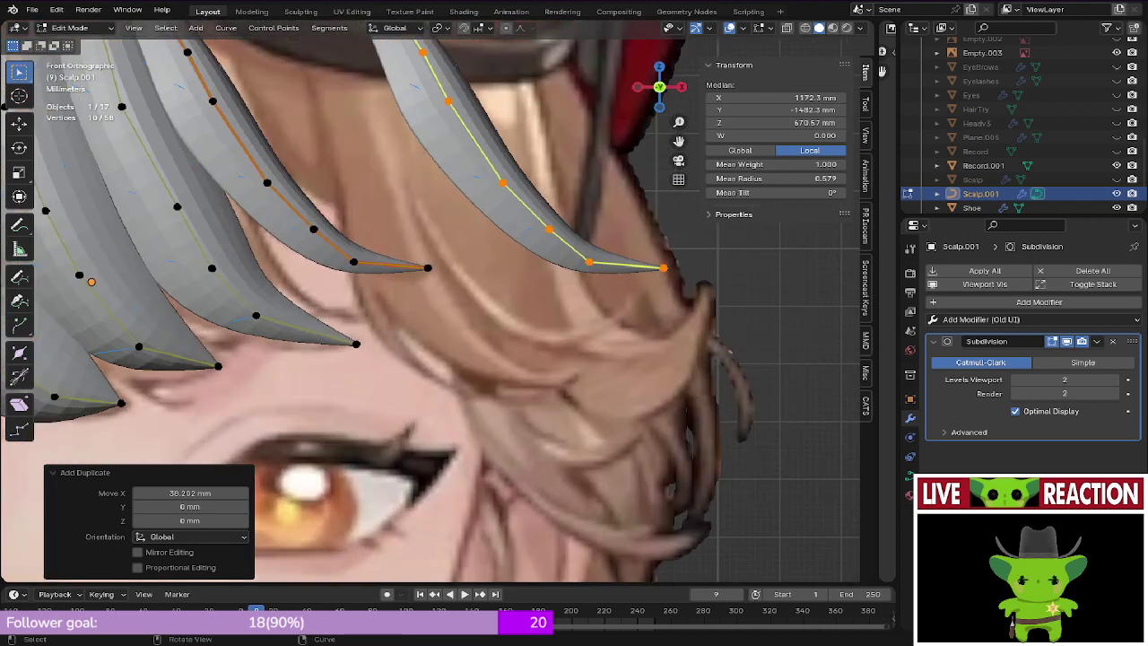
Step: Move the duplicated strand's tip outward and slightly down to the pointed hair flick in the reference image
left_click(661, 264)
key("g")
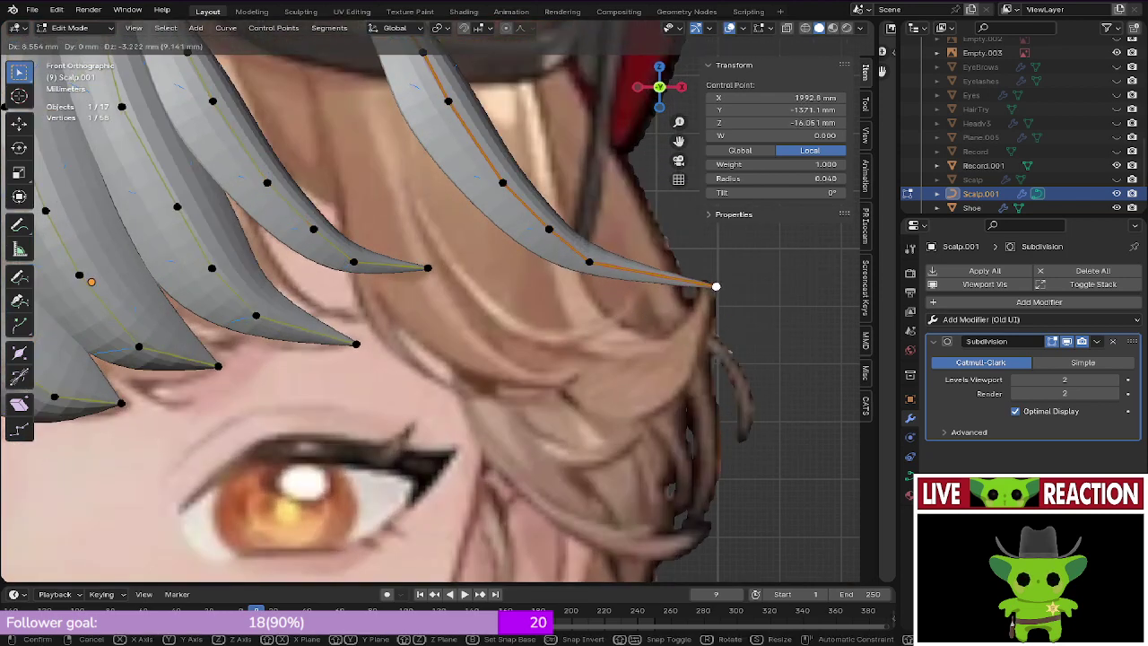
left_click(707, 283)
Step: Move the point before the tip about 9.67 mm in X and -24 mm in Z, then lower it about 3.44 mm more
left_click(589, 261)
key("g")
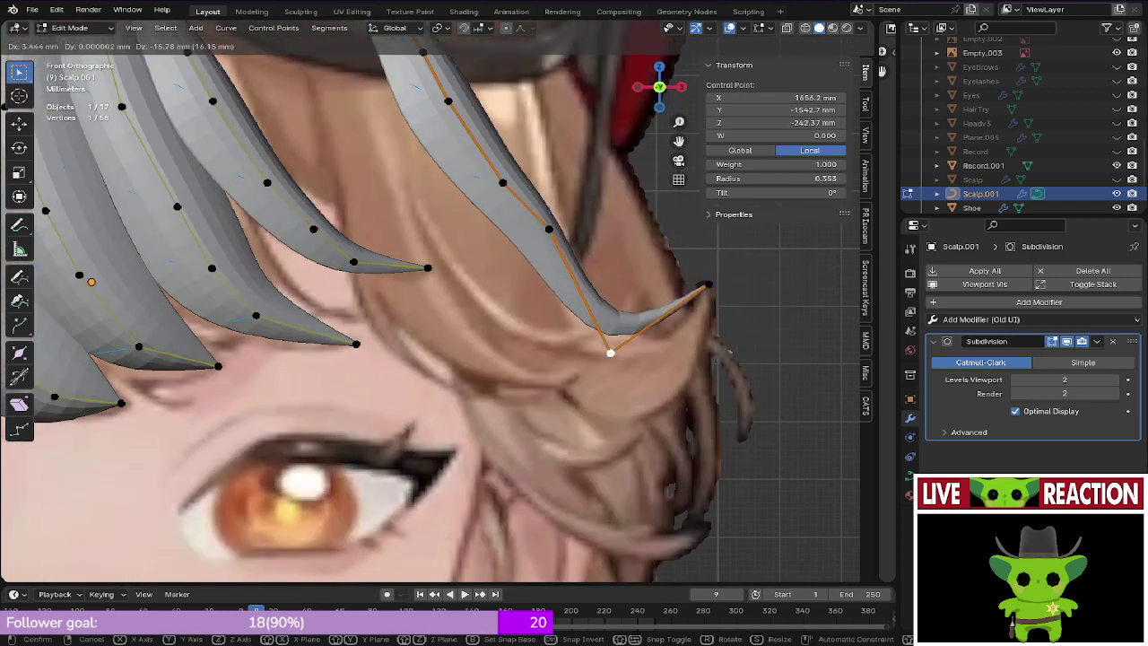
left_click(649, 400)
key("g")
key("z")
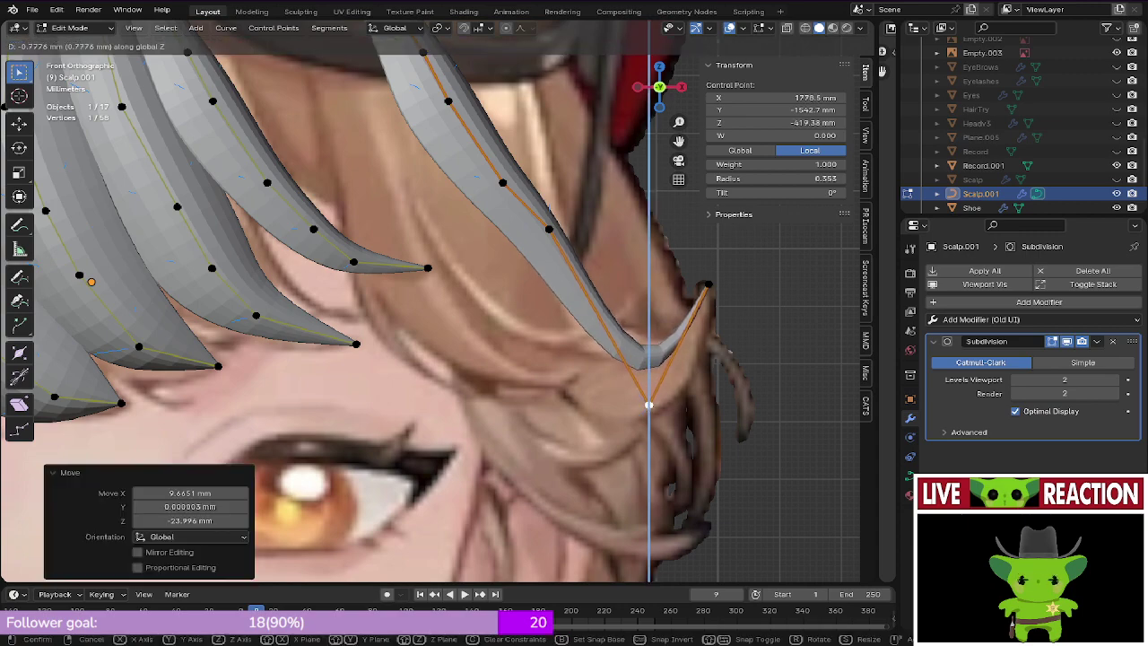
left_click(648, 418)
middle_click_drag(648, 418, 475, 466)
key("KP_1")
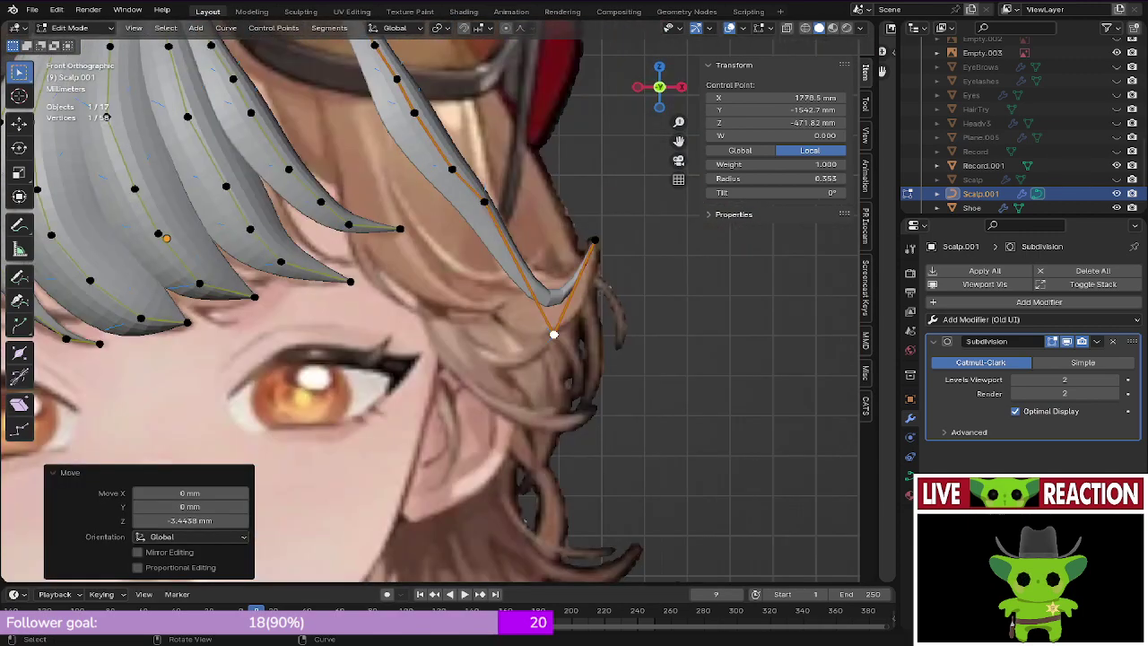
Step: Fatten the bend point to a radius of 1.173, shift it about 1.48 mm in X and -1.48 mm in Z, and save
scroll(628, 349, "up", 4)
key("alt+s")
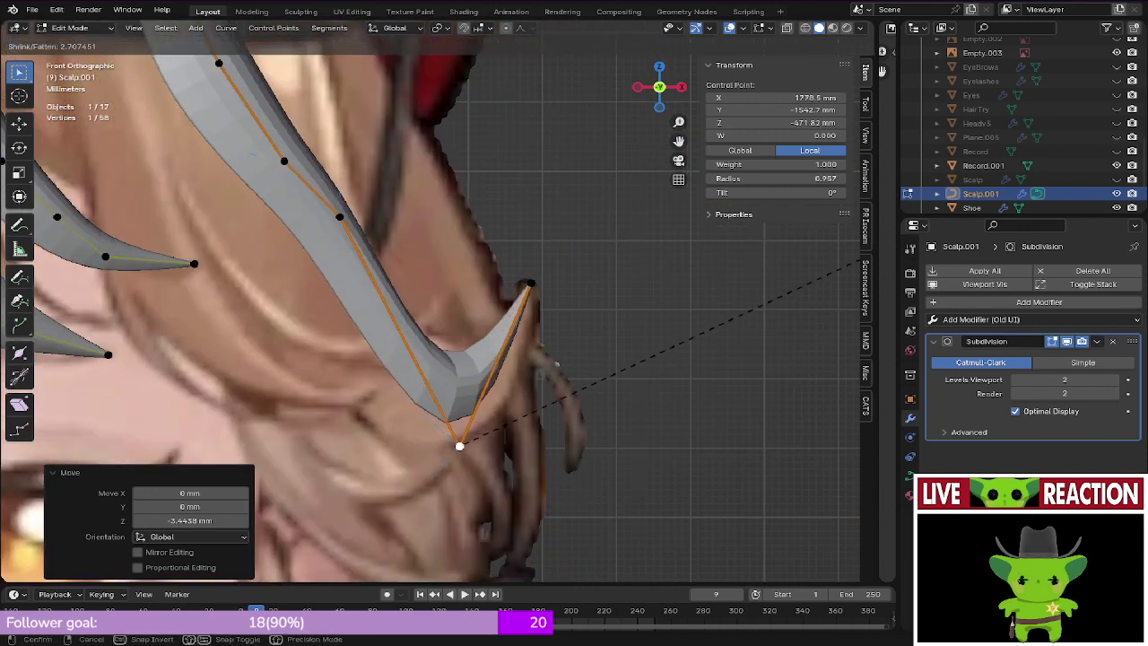
left_click(744, 295)
key("g")
left_click(257, 215)
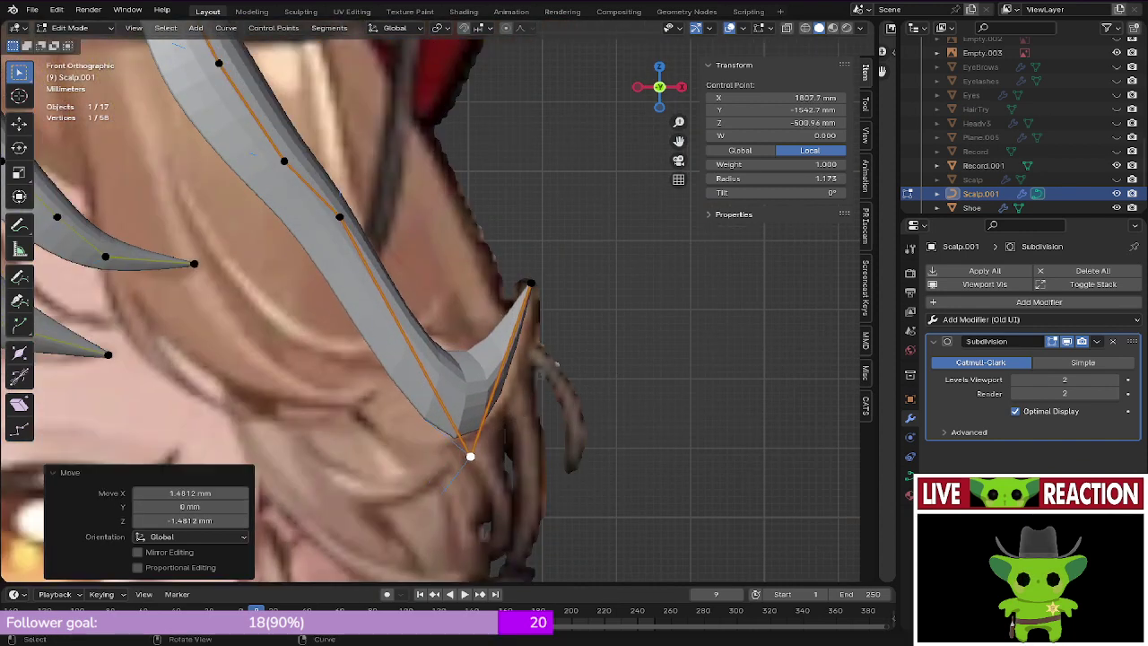
key("ctrl+s")
left_click(356, 215)
Step: Select every point of the outermost bang strand with its hair flick and tilt the strand by -411°
middle_click_drag(538, 359, 413, 330)
key("a")
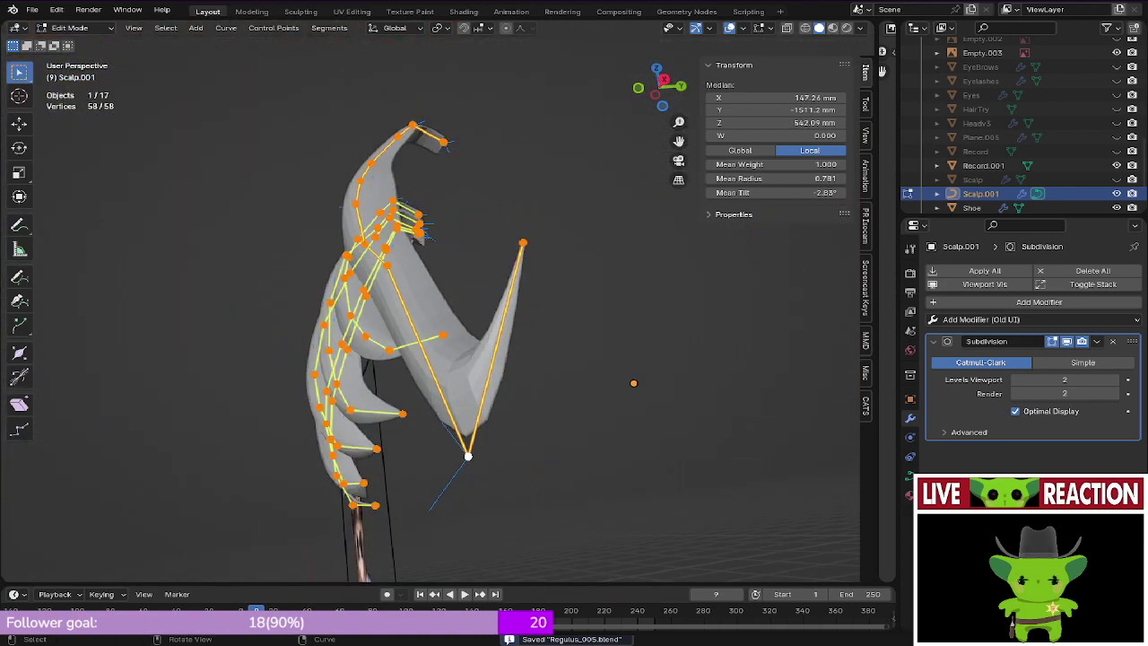
left_click(402, 413)
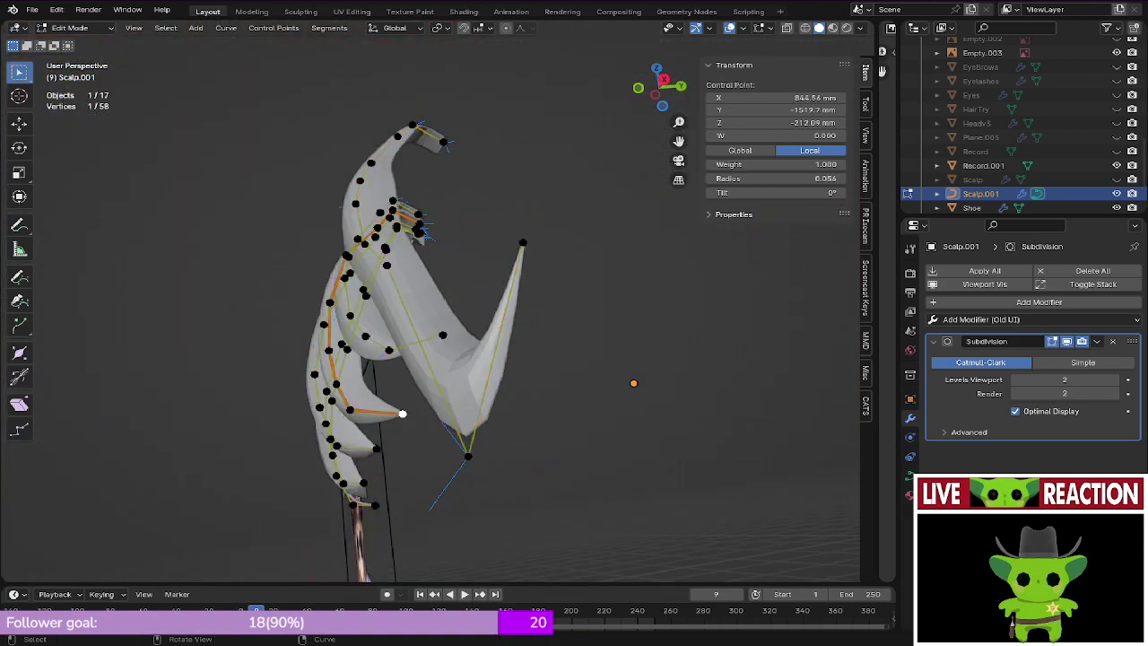
left_click(467, 455)
key("ctrl+l")
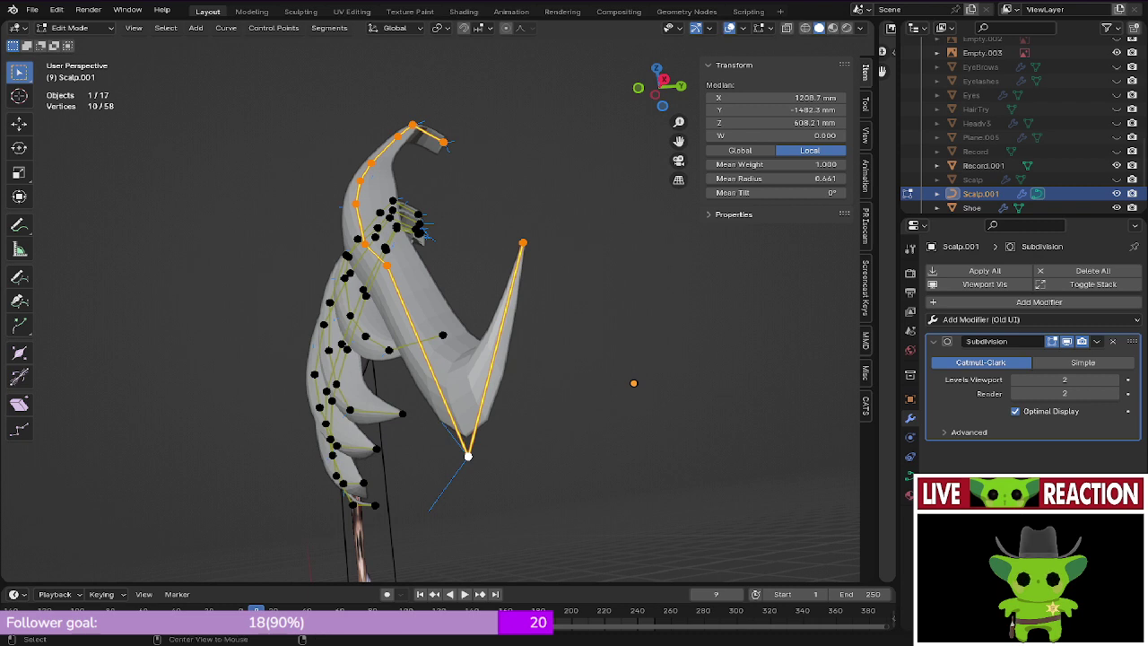
key("ctrl+t")
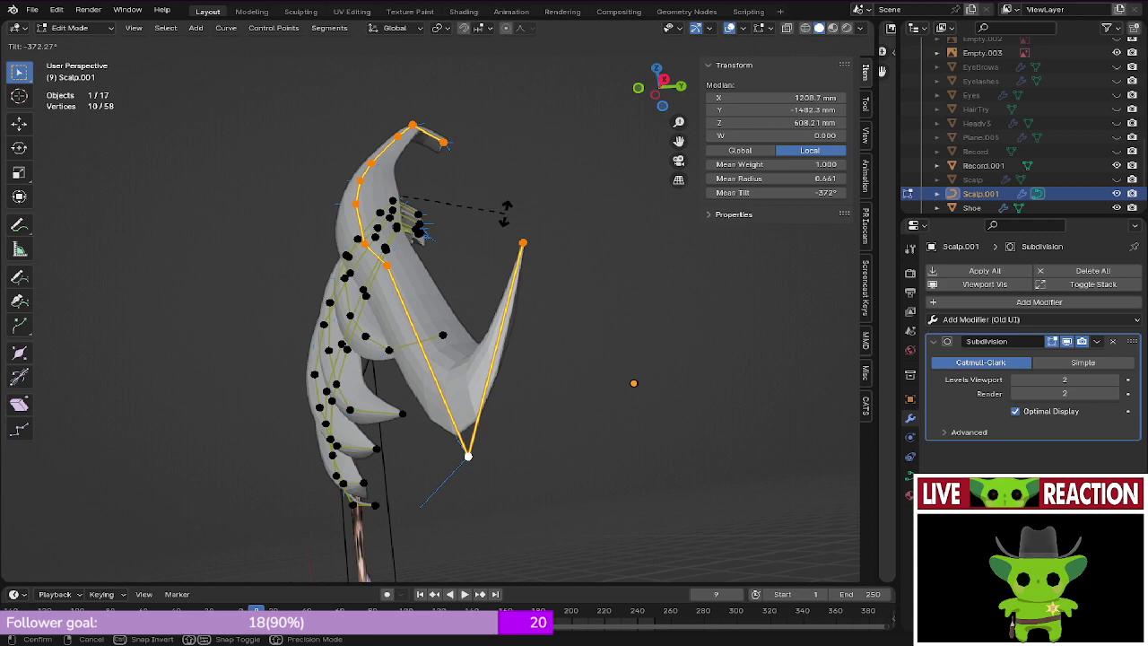
left_click(460, 166)
key("KP_1")
middle_click_drag(556, 364, 455, 326, "shift")
key("r")
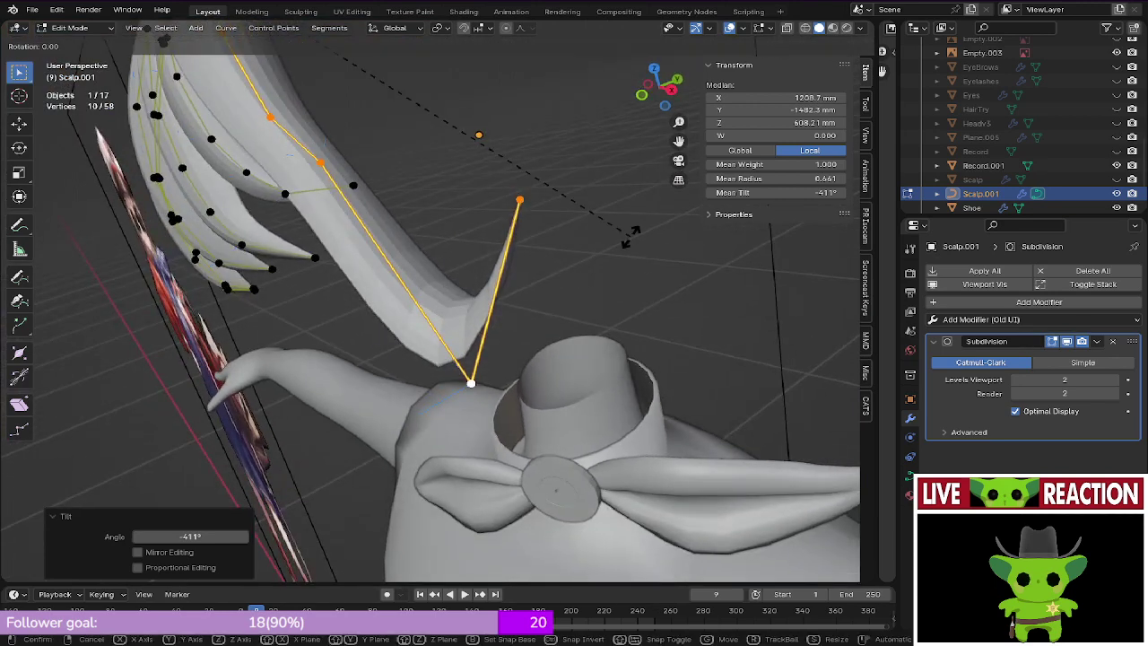
right_click(622, 218)
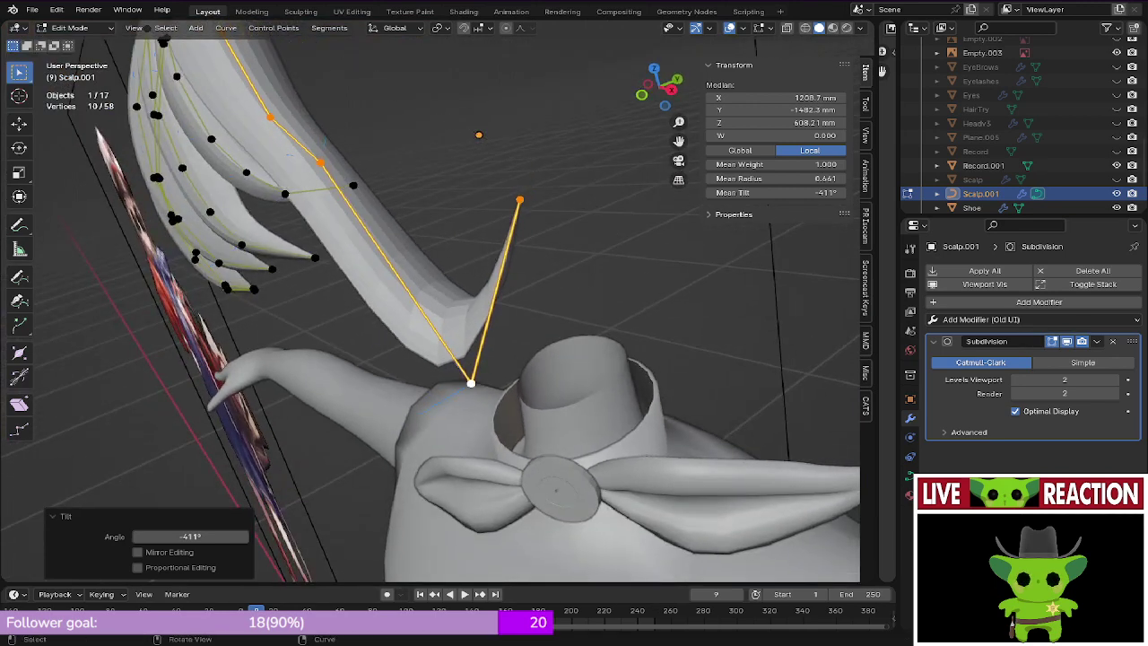
middle_click_drag(537, 287, 565, 291)
key("r")
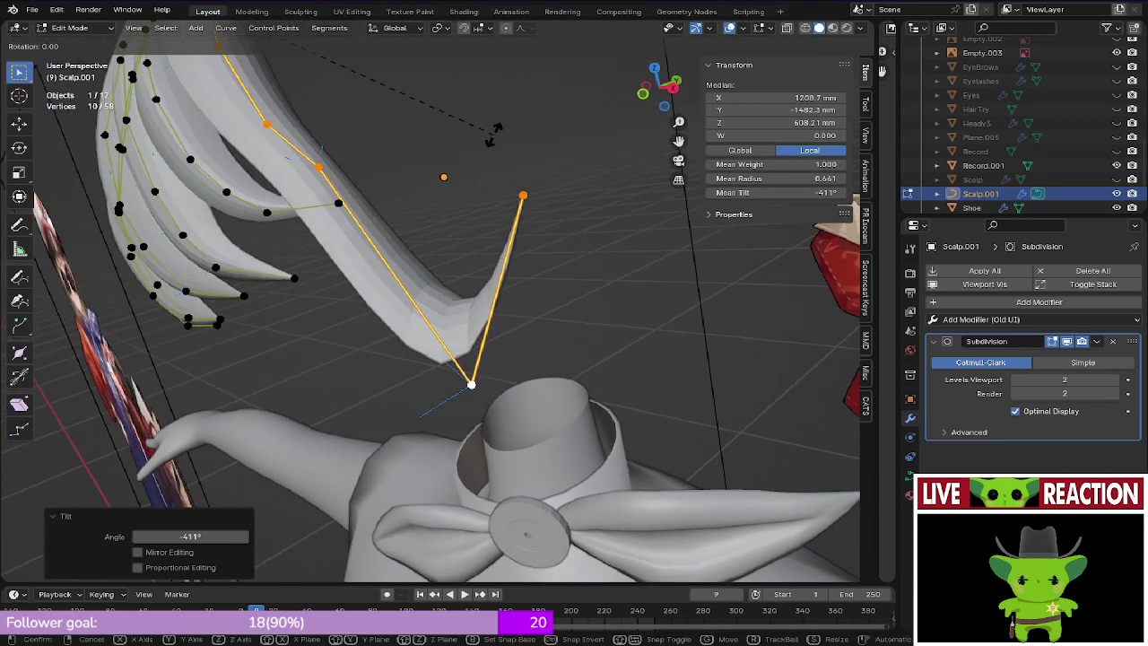
right_click(310, 41)
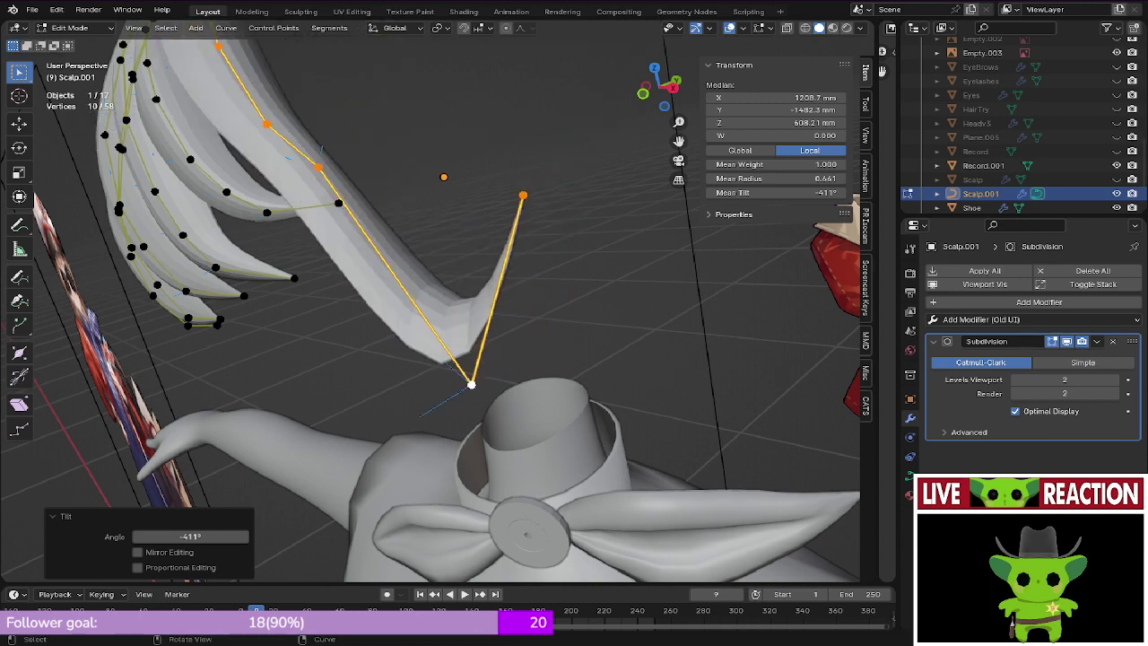
key("shift+r")
key("ctrl+z")
middle_click_drag(502, 305, 506, 211)
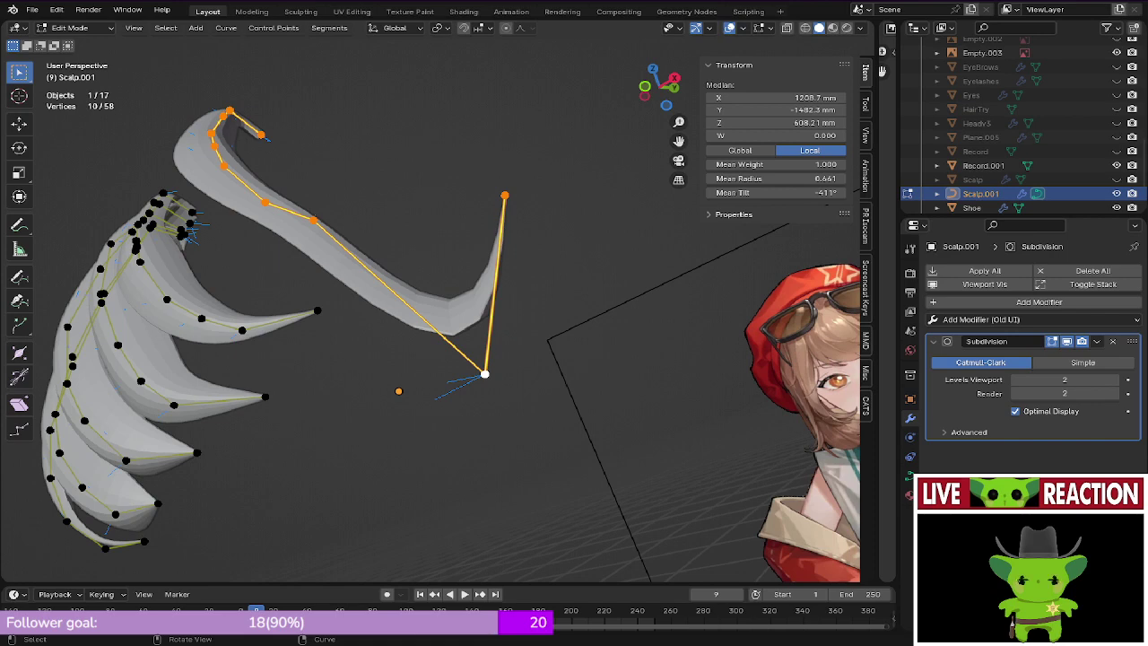
key("a")
left_click(313, 219)
key("ctrl+l")
key("r")
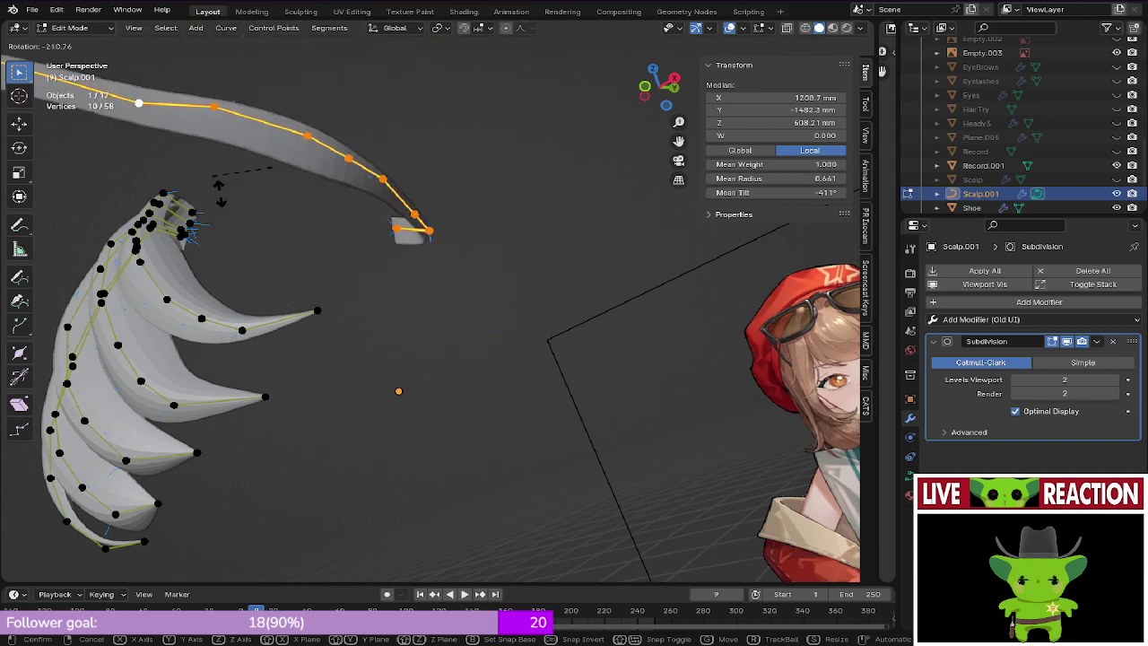
key("Escape")
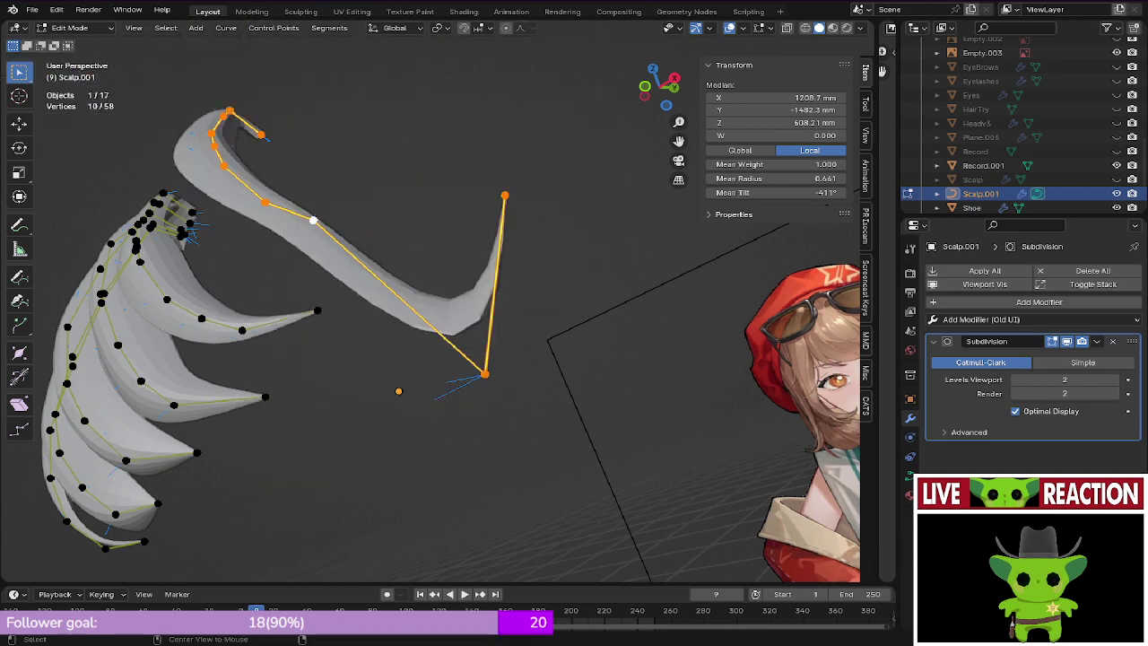
Step: Try clearing the tilt of the whole outermost strand, and undo it
middle_click_drag(430, 305, 420, 327)
key("alt+t")
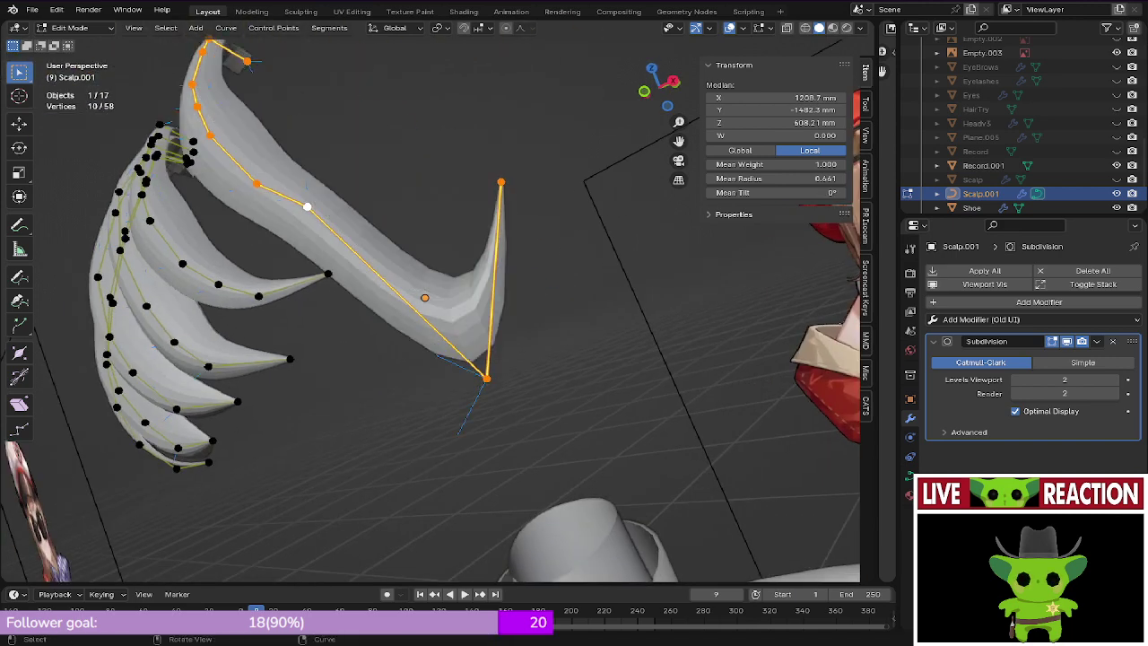
key("ctrl+z")
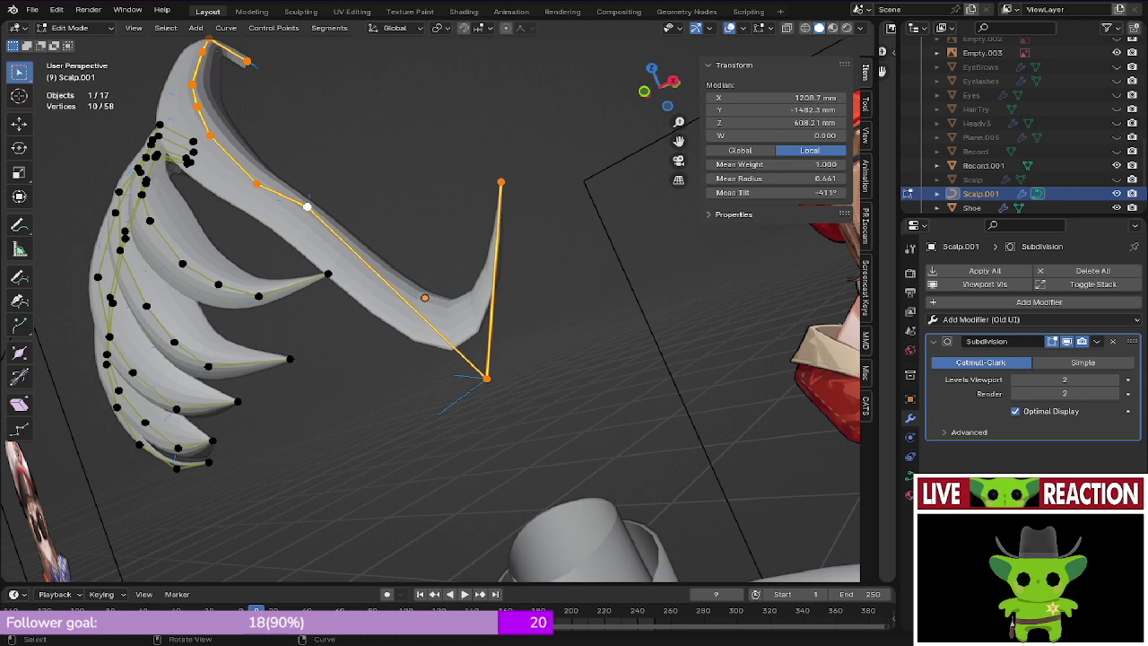
Step: Use the Tilt tool to twist the whole outermost strand by 39.8°, and save the file
middle_click_drag(430, 296, 520, 252)
middle_click_drag(323, 345, 256, 357)
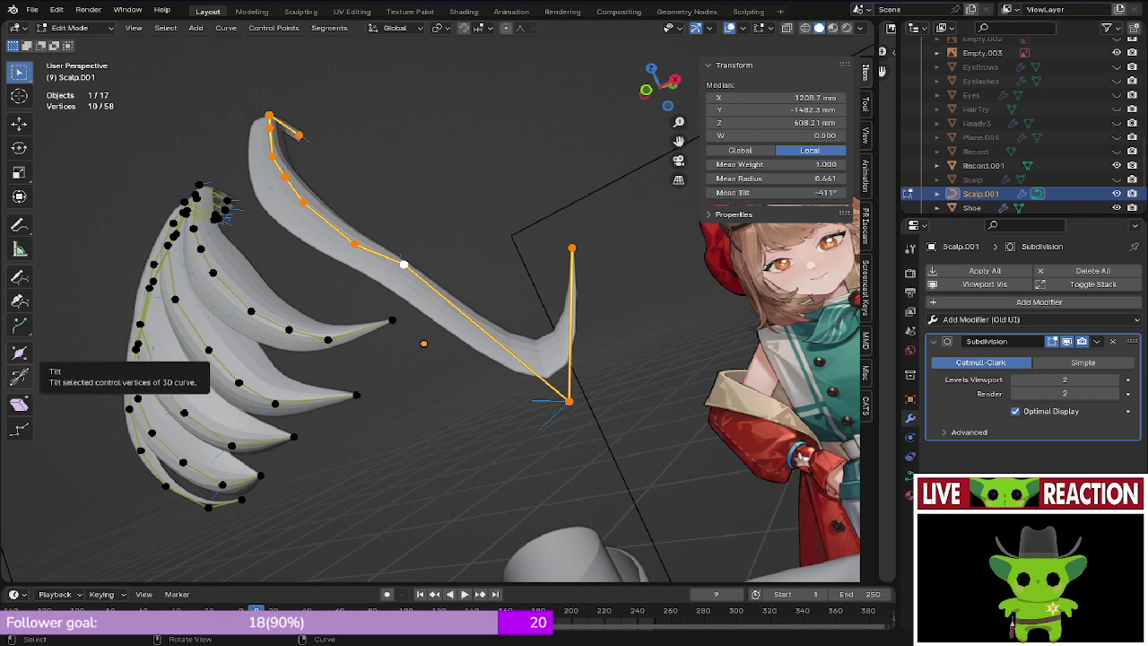
left_click(20, 377)
middle_click_drag(346, 192, 331, 136)
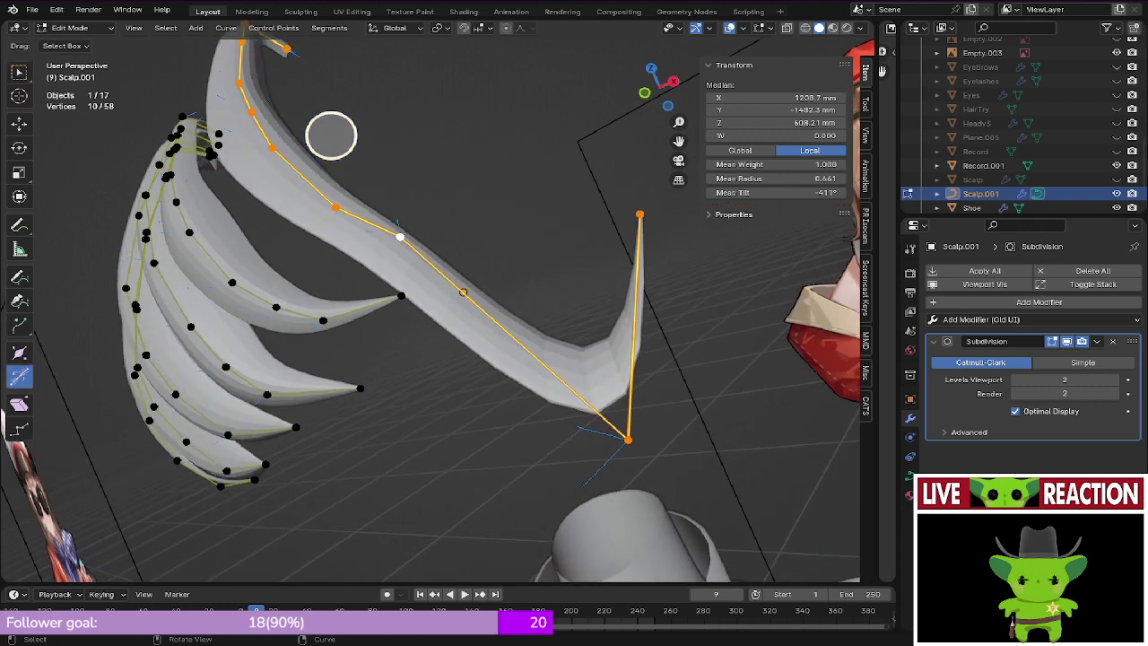
left_click_drag(331, 135, 364, 156)
key("KP_1")
scroll(364, 156, "down", 2)
scroll(298, 115, "down", 5)
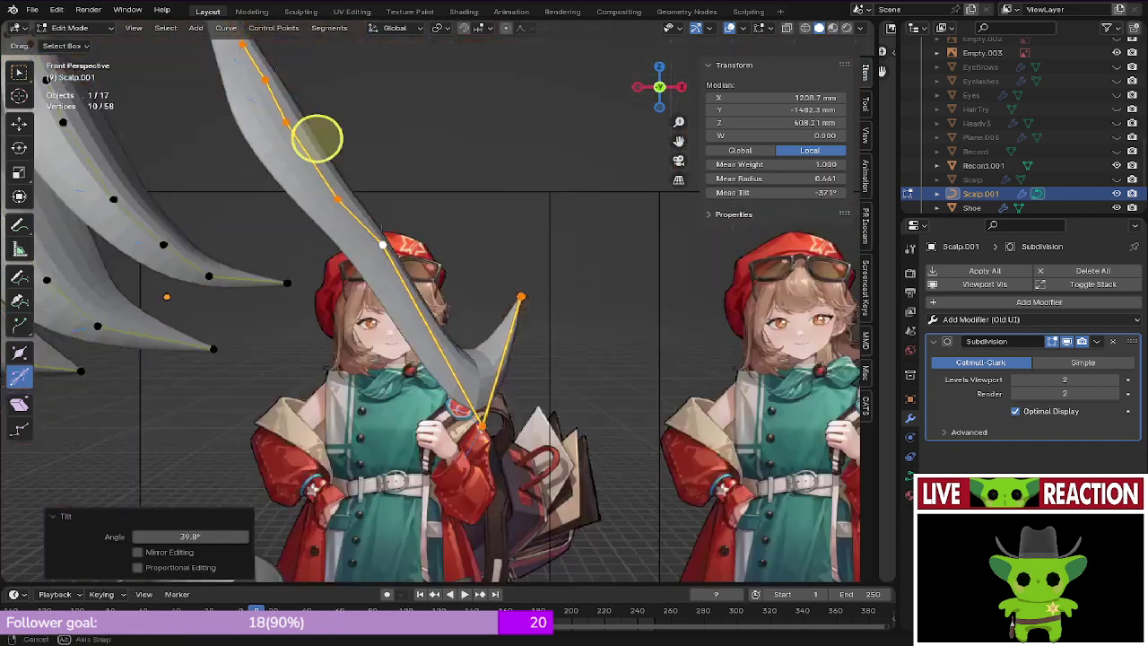
middle_click_drag(315, 135, 341, 123)
key("ctrl+s")
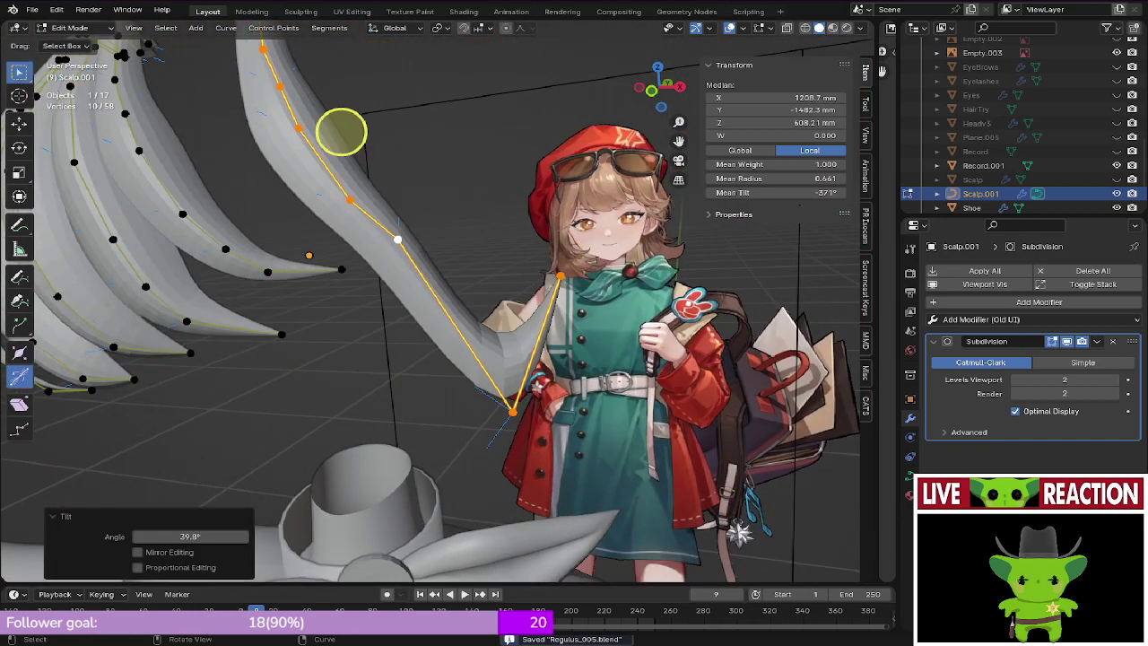
Step: Return to the selection tool, examine the strand's bend and tip against the front reference image, and save
key("w")
scroll(341, 131, "down", 4)
key("KP_1")
scroll(340, 132, "up", 3)
middle_click_drag(341, 132, 339, 124, "shift")
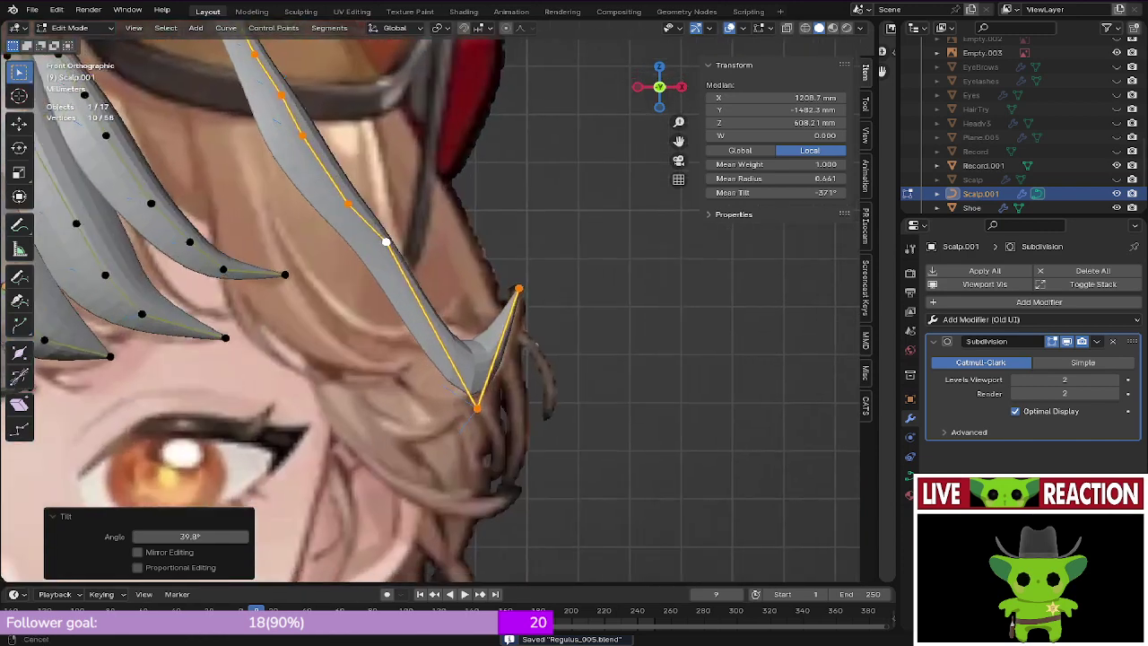
middle_click_drag(445, 385, 415, 305, "shift")
scroll(415, 305, "up", 2)
key("ctrl+s")
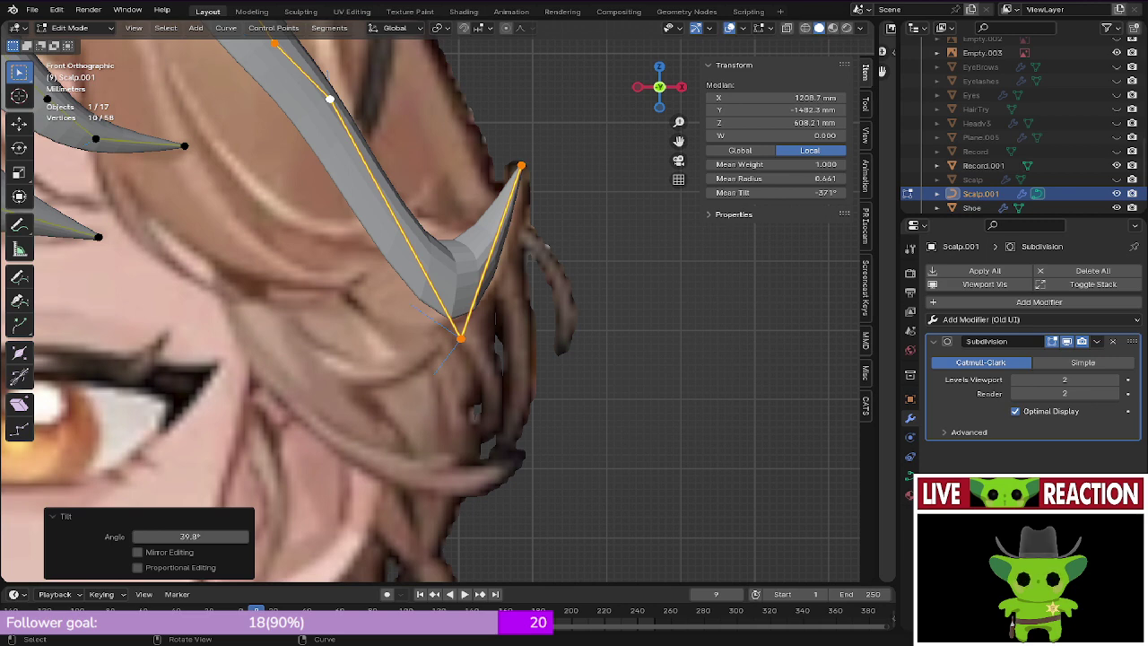
scroll(435, 303, "up", 3)
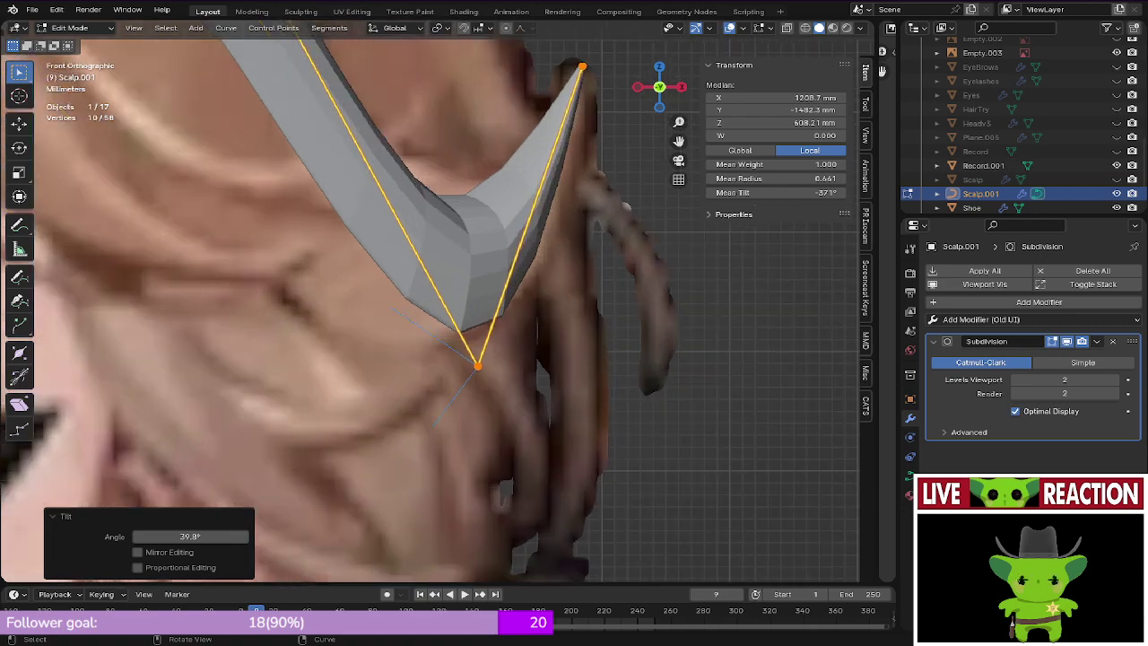
scroll(348, 243, "down", 7)
key("ctrl+s")
key("s")
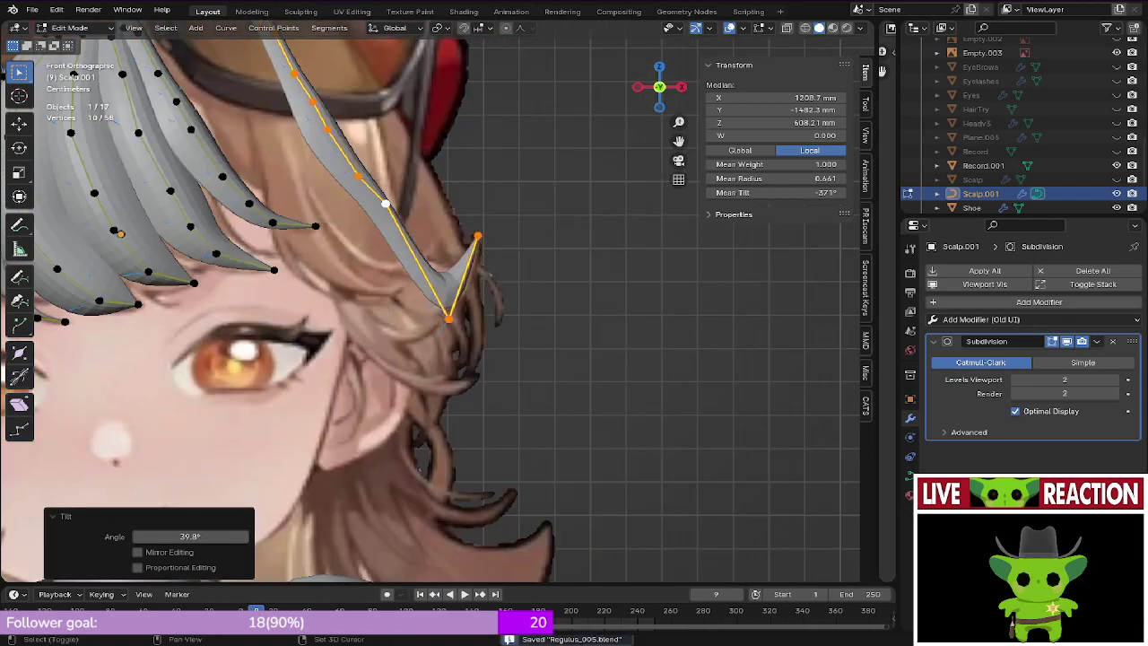
Step: Move the point just above the outermost strand's bend point about -5.89 mm along X
scroll(417, 225, "up", 3)
left_click(386, 204)
key("g")
key("x")
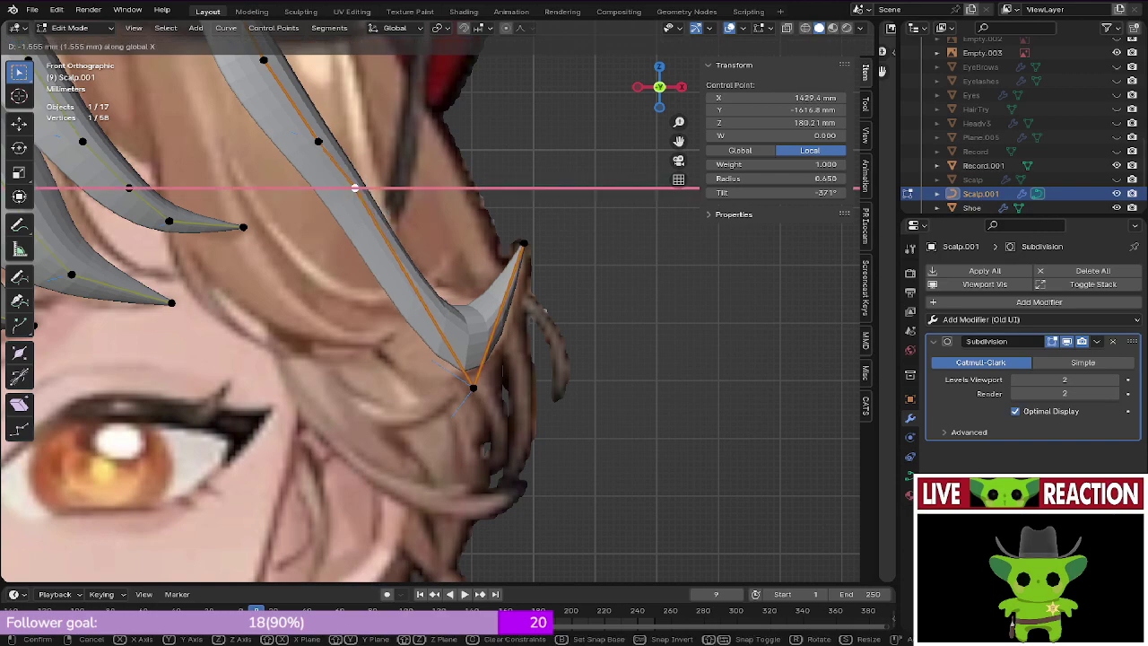
key("Escape")
key("g")
key("x")
left_click(328, 187)
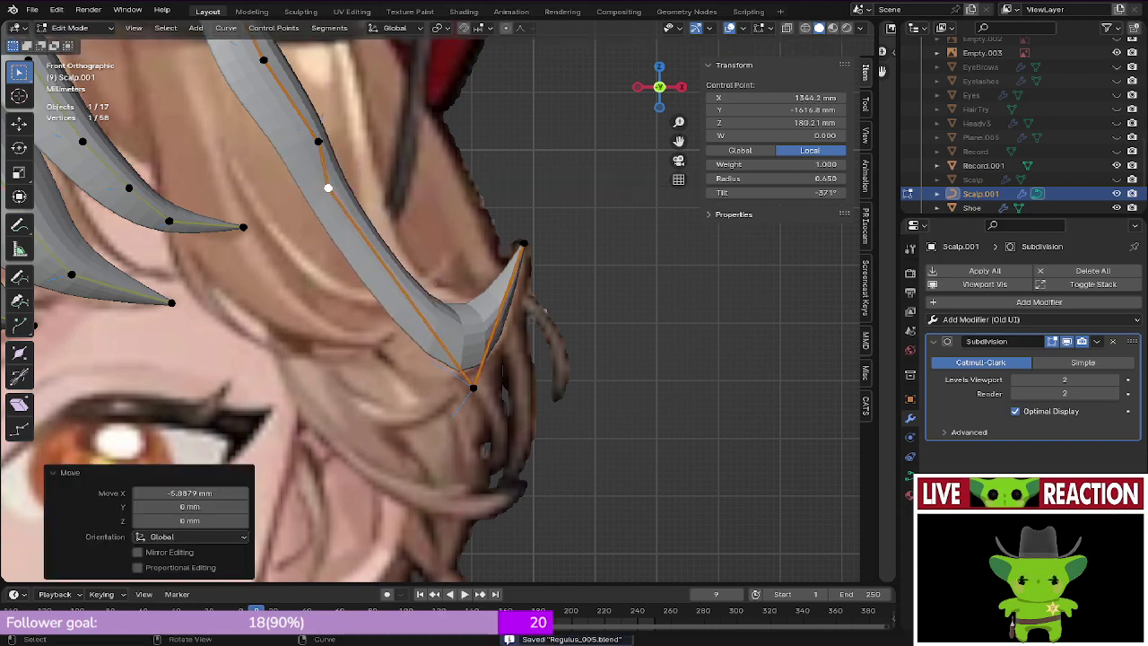
Step: Fatten the outermost strand at the moved point above the bend to widen its lower section
middle_click_drag(328, 188, 403, 237)
key("alt+s")
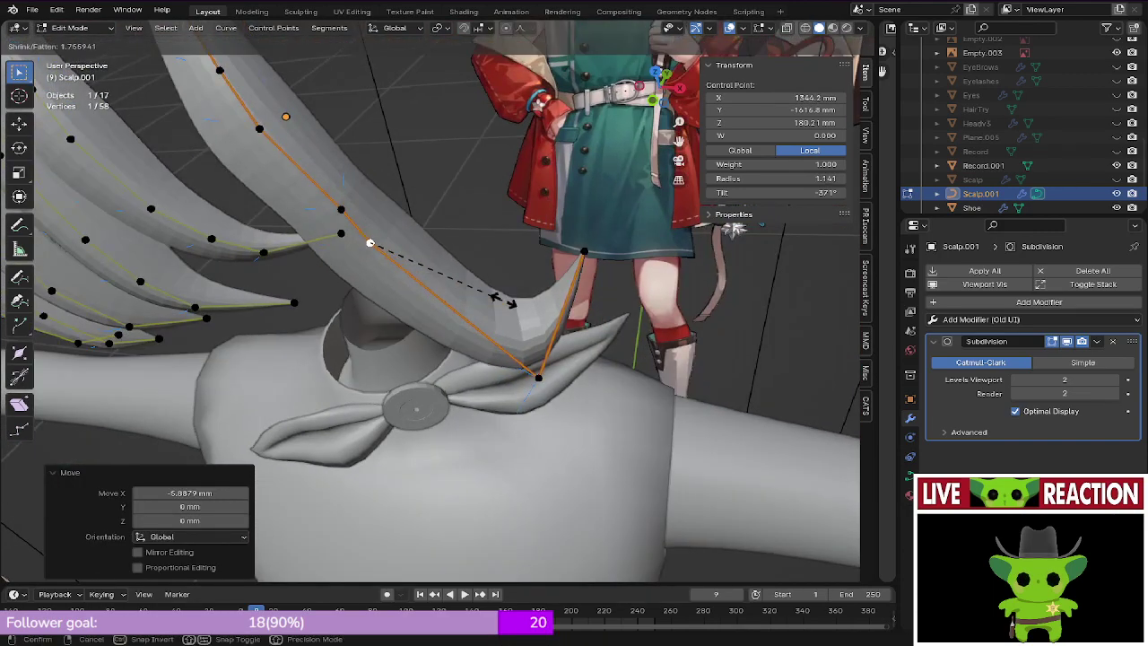
left_click(588, 365)
key("KP_1")
middle_click_drag(588, 365, 554, 394)
left_click(588, 294)
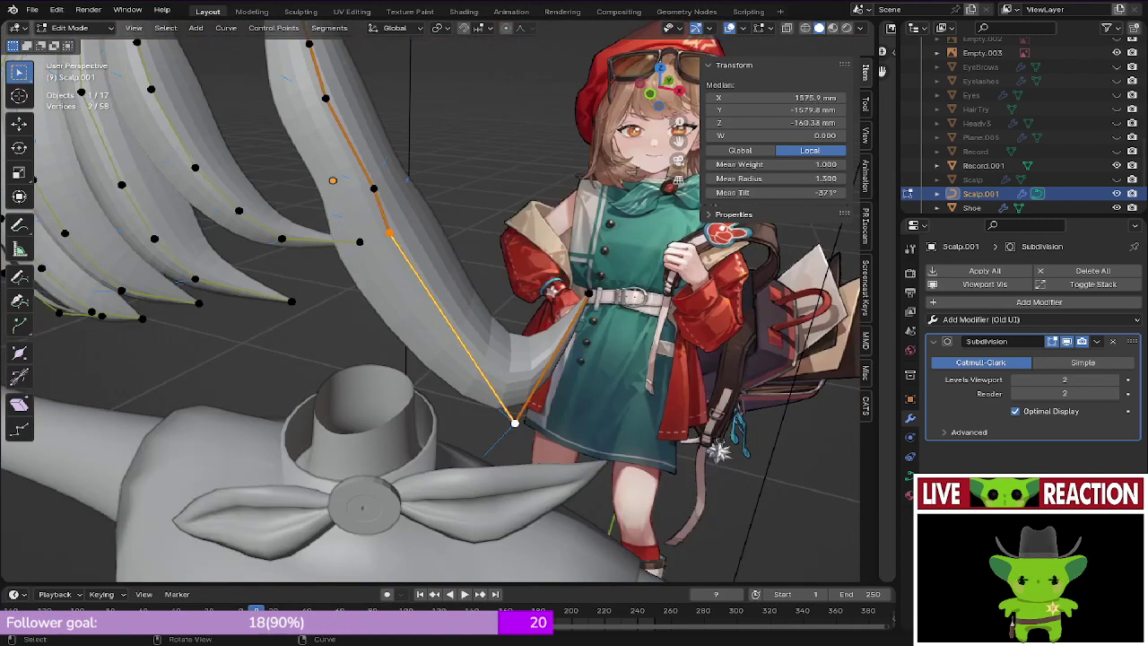
left_click(514, 422, "ctrl")
scroll(515, 422, "down", 2)
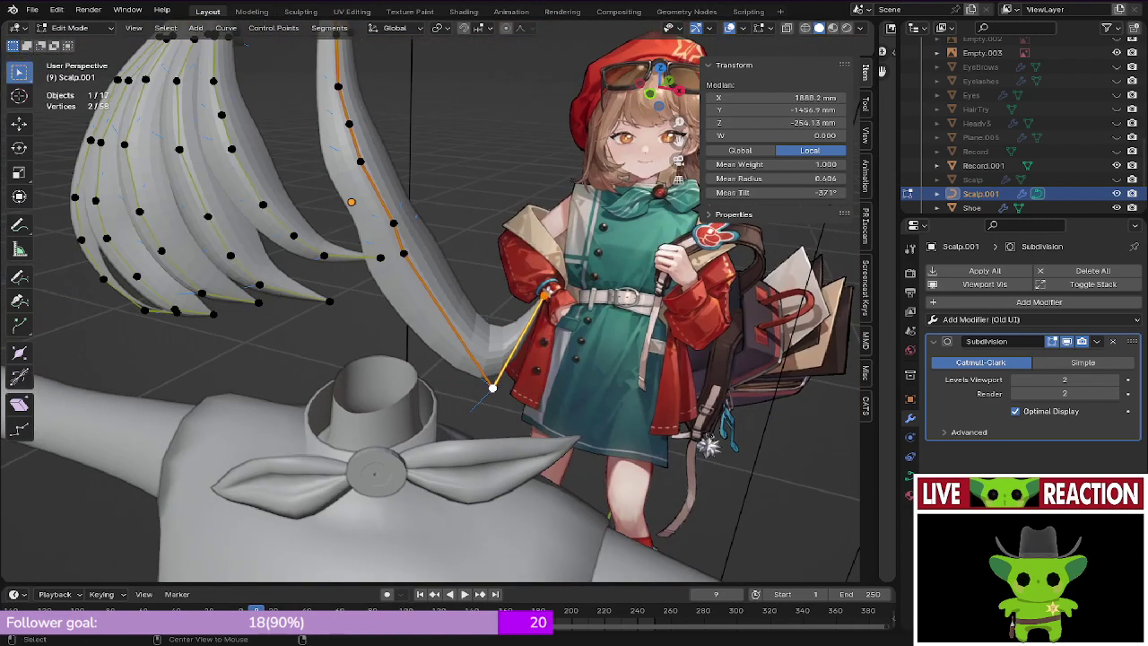
middle_click_drag(492, 388, 478, 364)
Step: Select the entire outermost strand and tilt it by 21.4° in front view
left_click(414, 268)
key("ctrl+l")
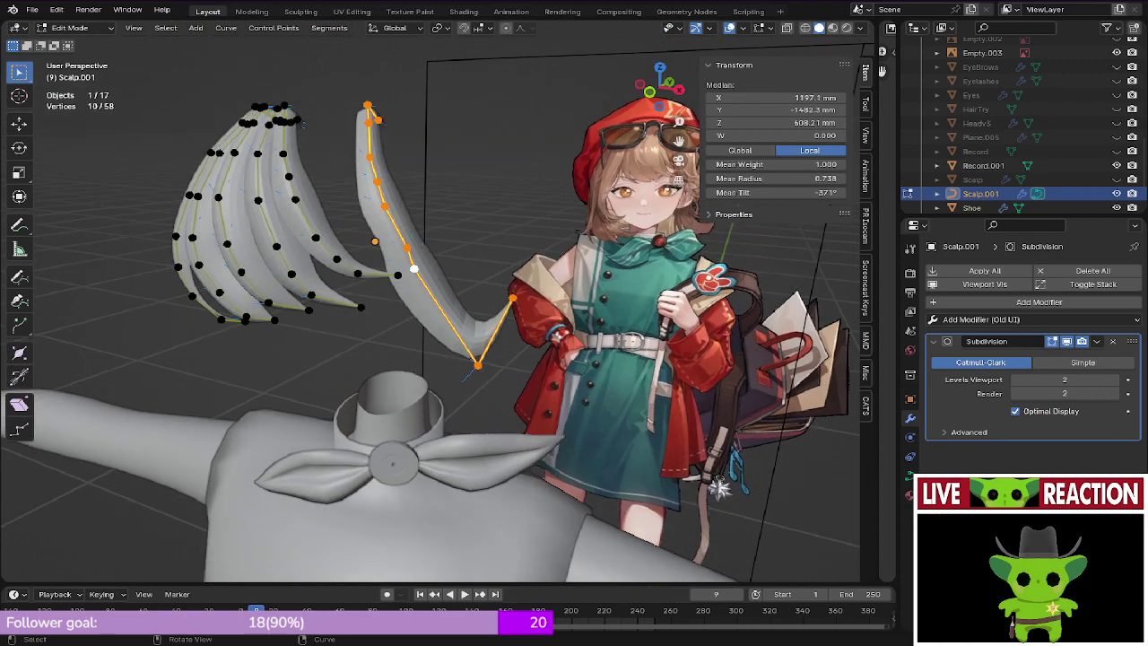
scroll(413, 268, "up", 2)
key("KP_1")
key("t")
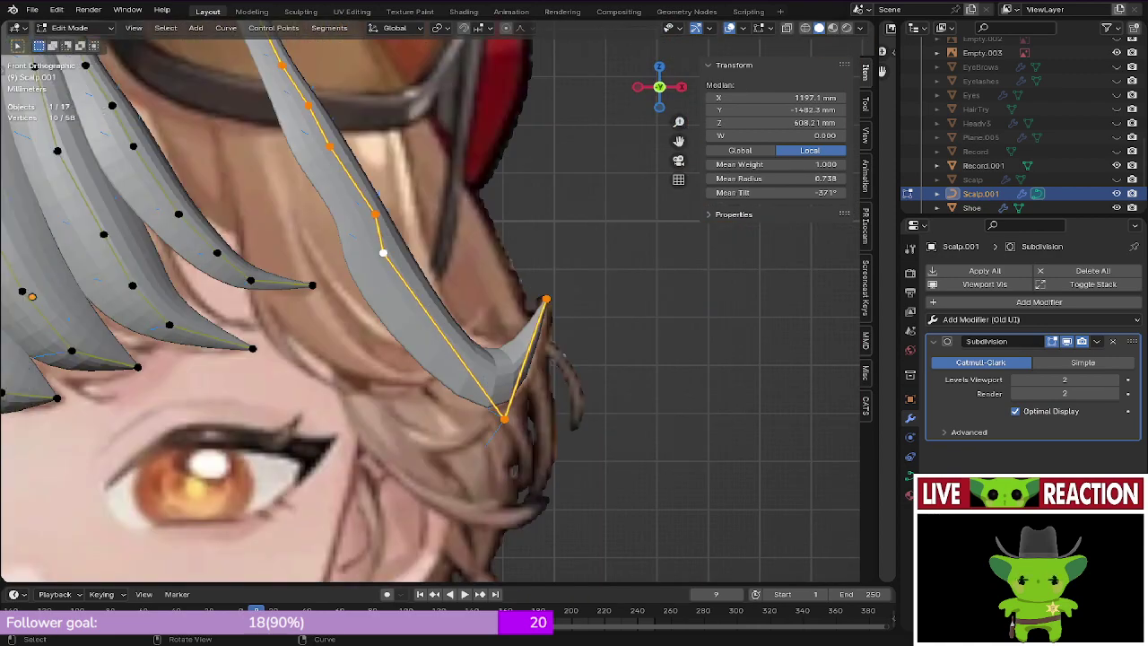
key("t")
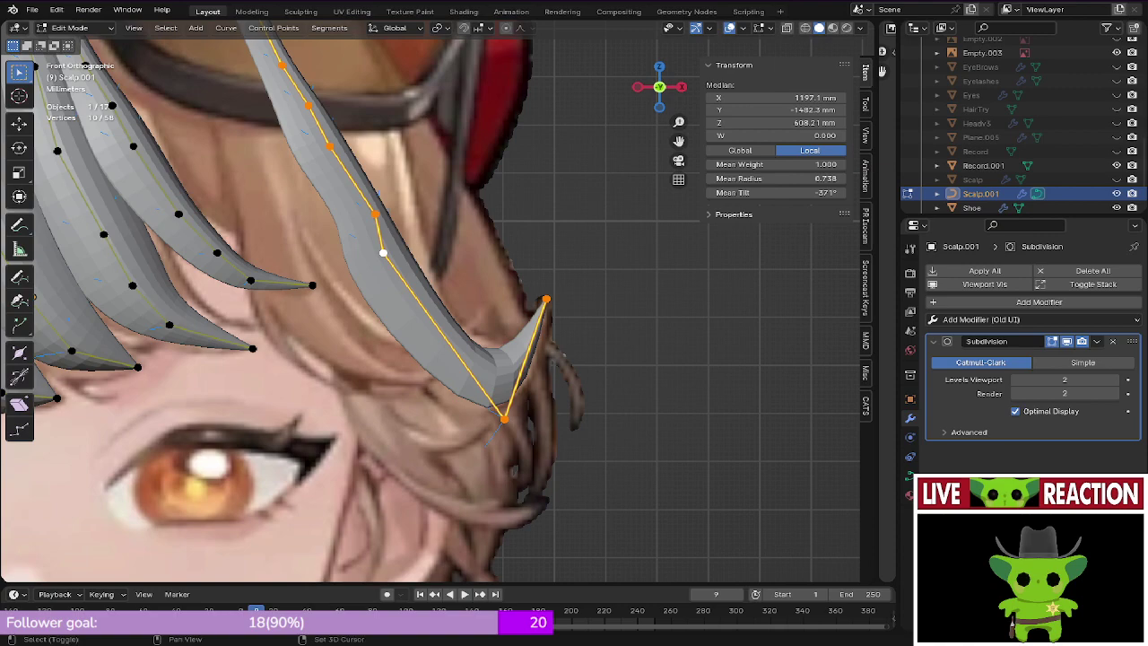
key("ctrl+t")
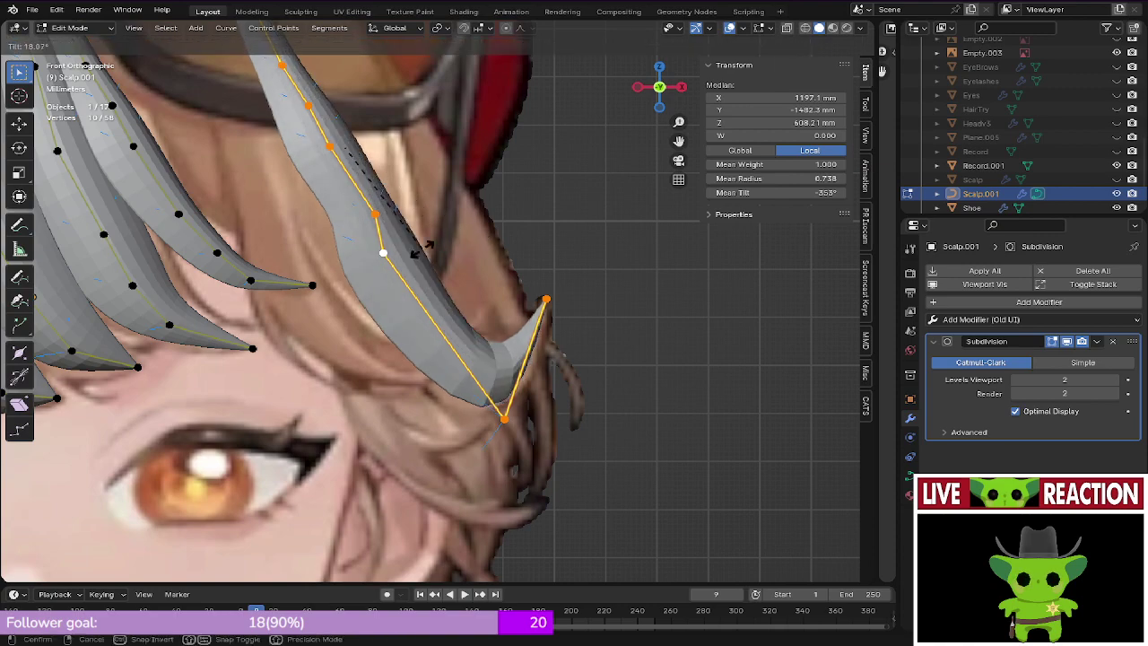
left_click(415, 253)
scroll(459, 316, "down", 4)
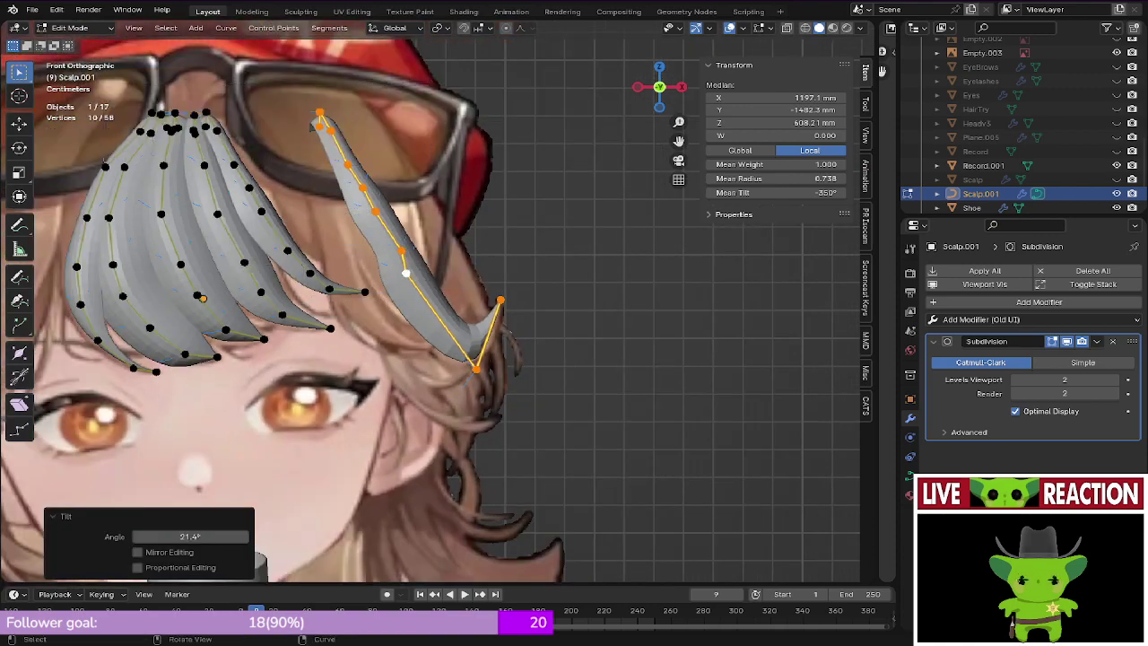
scroll(459, 316, "up", 5)
Step: Save the file, check the strand's outline in Object Mode against the front reference, and return to Edit Mode
key("Tab")
key("ctrl+s")
middle_click_drag(588, 366, 595, 375, "shift")
middle_click_drag(500, 381, 492, 374)
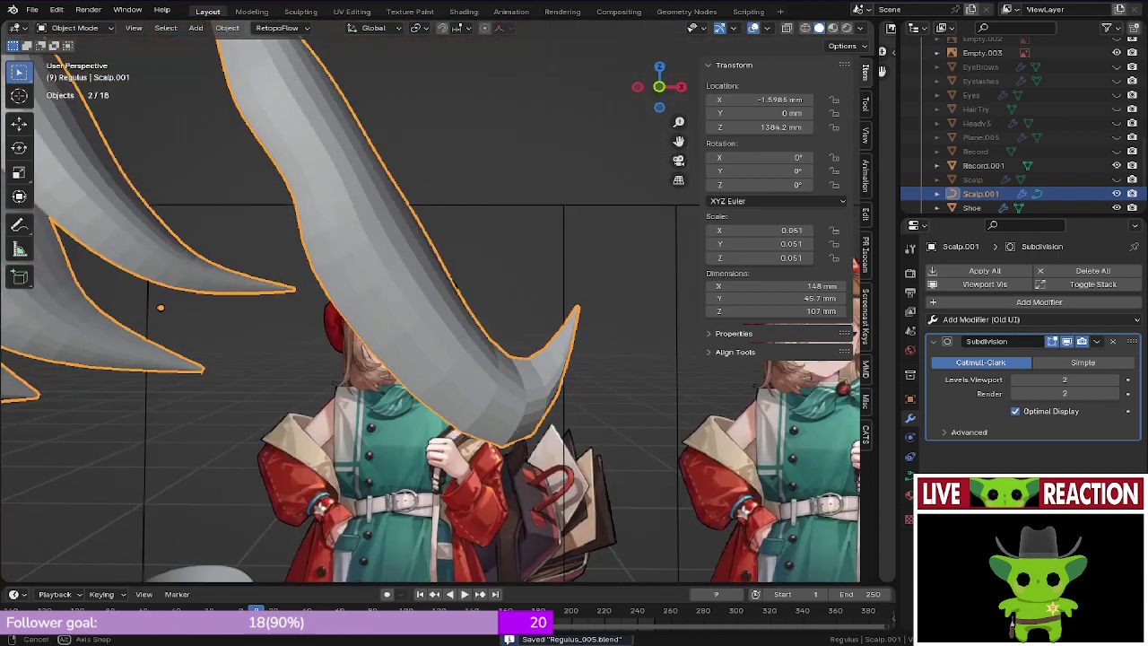
scroll(492, 374, "down", 2)
key("KP_1")
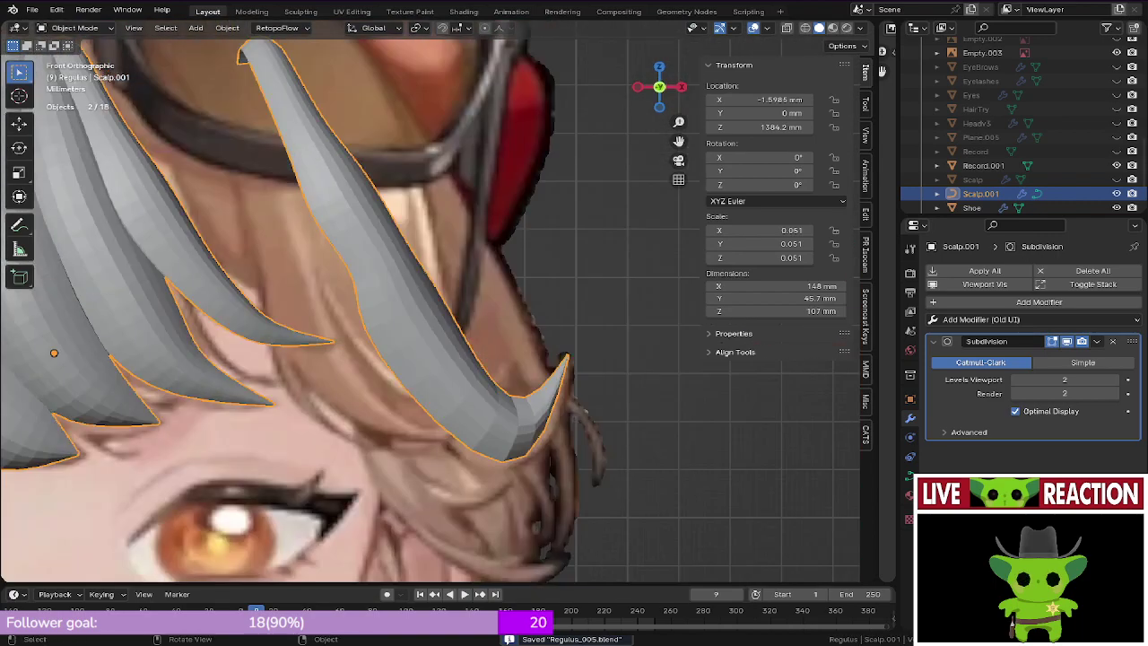
key("Tab")
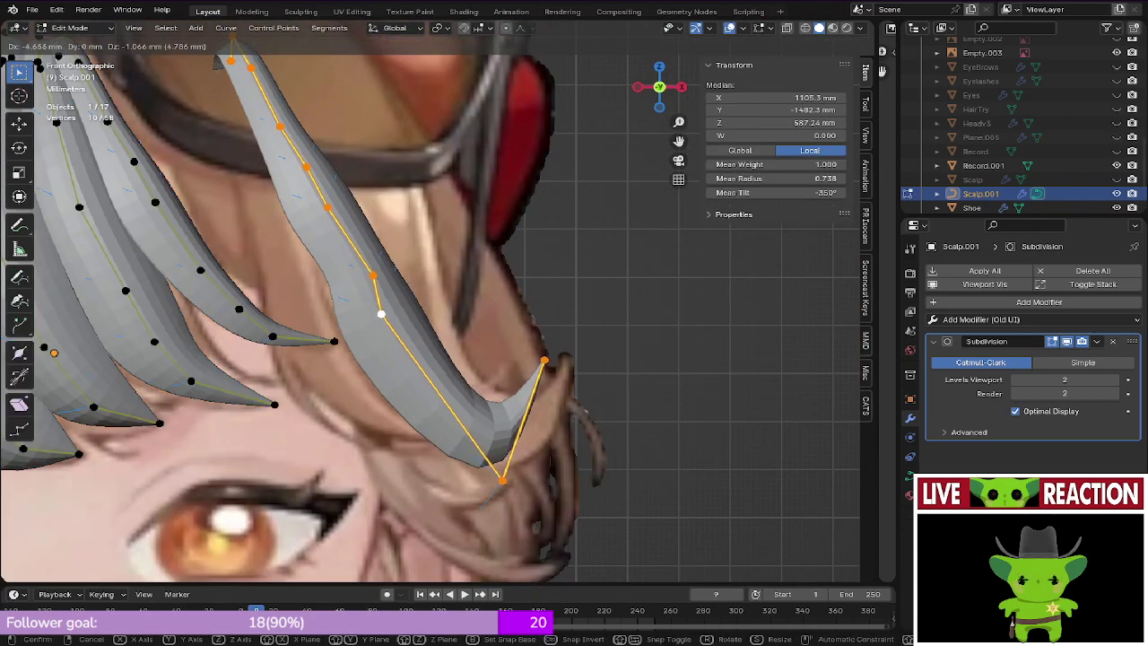
Step: Try moving the whole outermost strand about -4.67 mm in X and -1.07 mm in Z, and undo it
key("h")
key("ctrl+z")
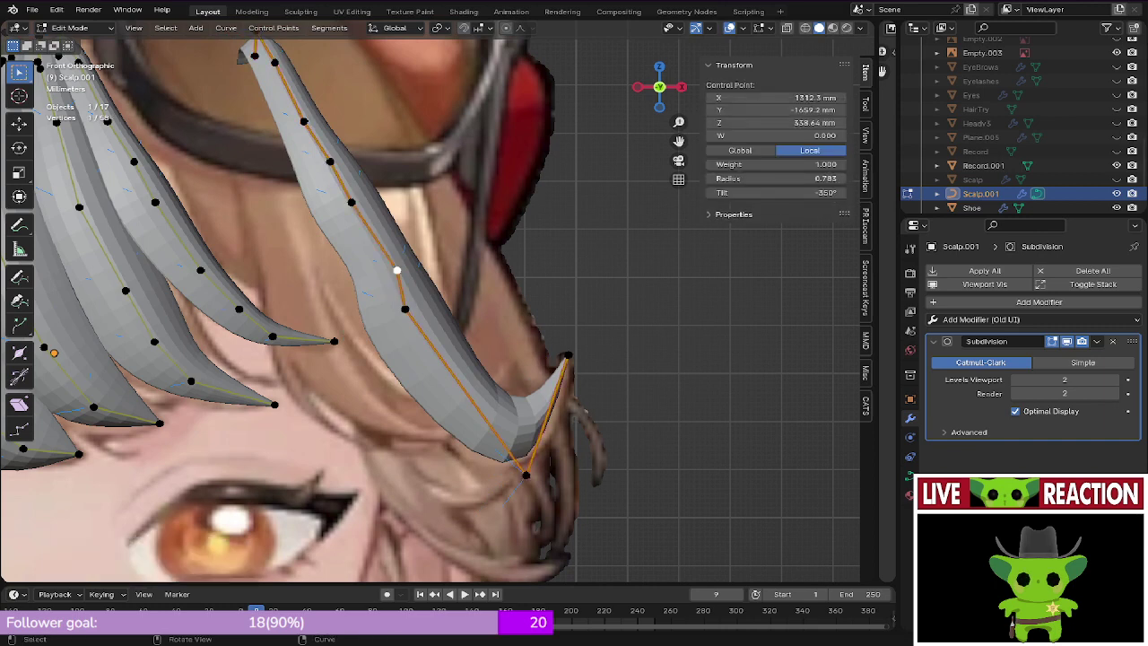
Step: Move the selected outermost-strand point about -6 mm in X, fatten it to radius 3.29, and fine-tune its position about 2 mm upward
key("g")
left_click(366, 279)
key("alt+s")
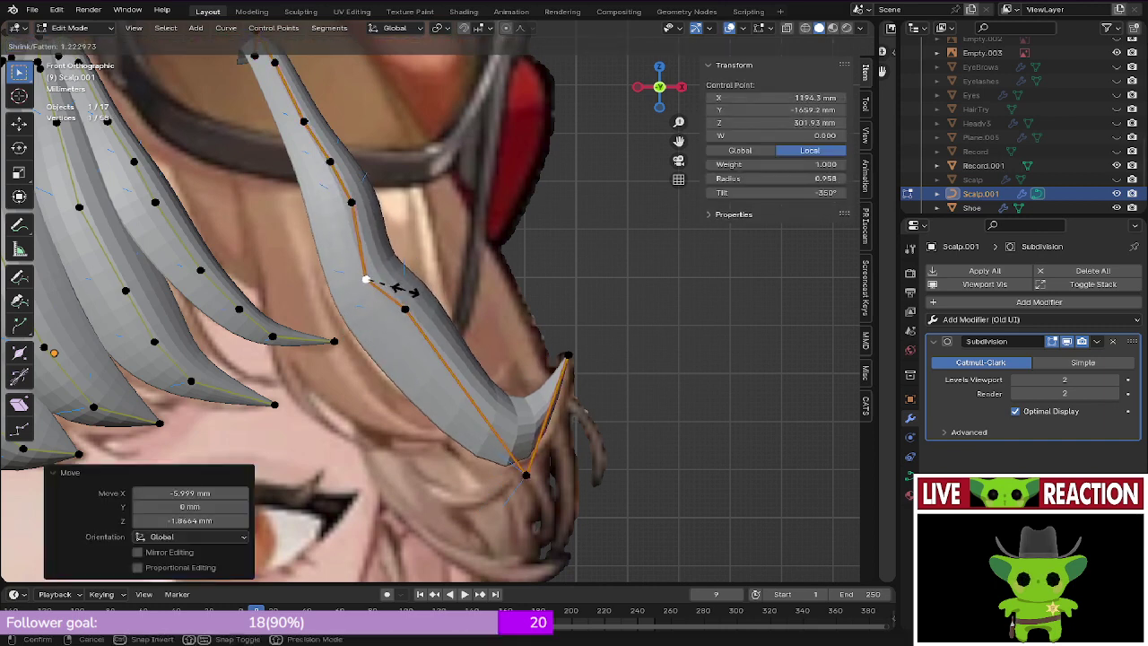
key("Return")
key("g")
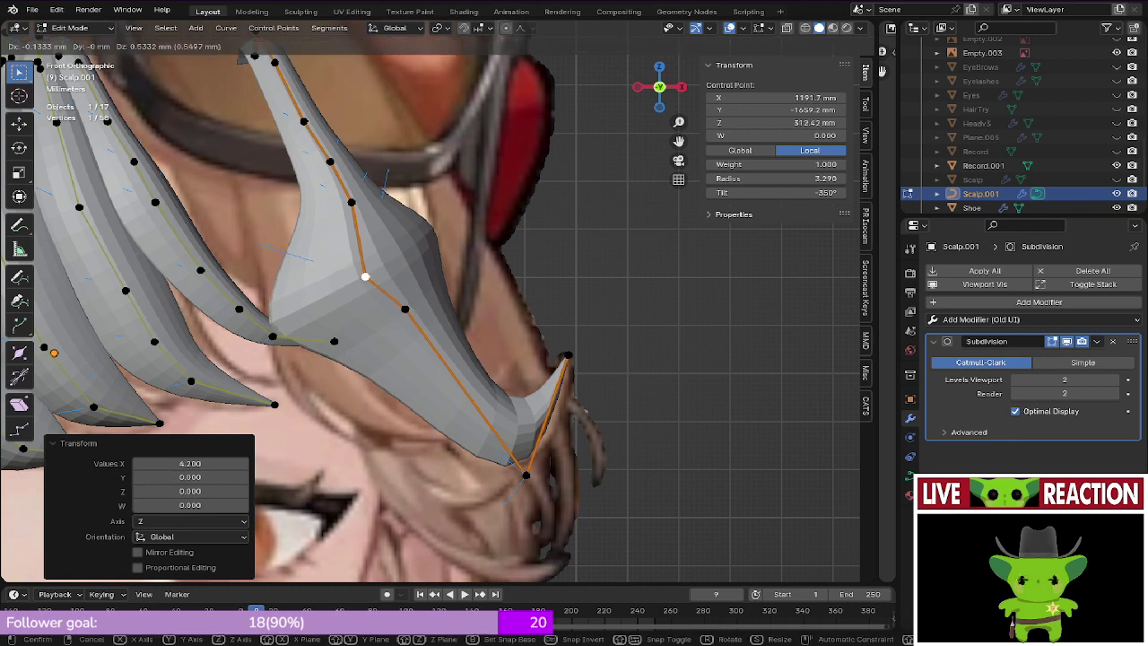
key("Return")
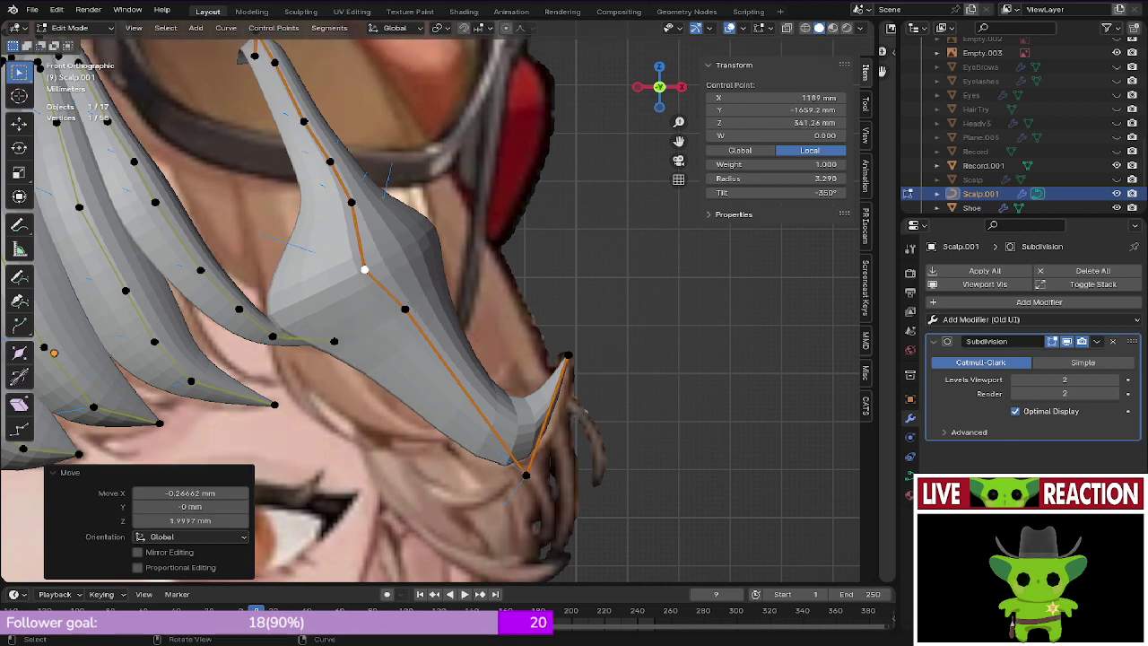
Step: In wireframe, fatten the next lower point of the strand by 2.061 and move it about -4.4 mm in X and -8.3 mm in Z
left_click(404, 310)
key("z")
left_click(290, 311)
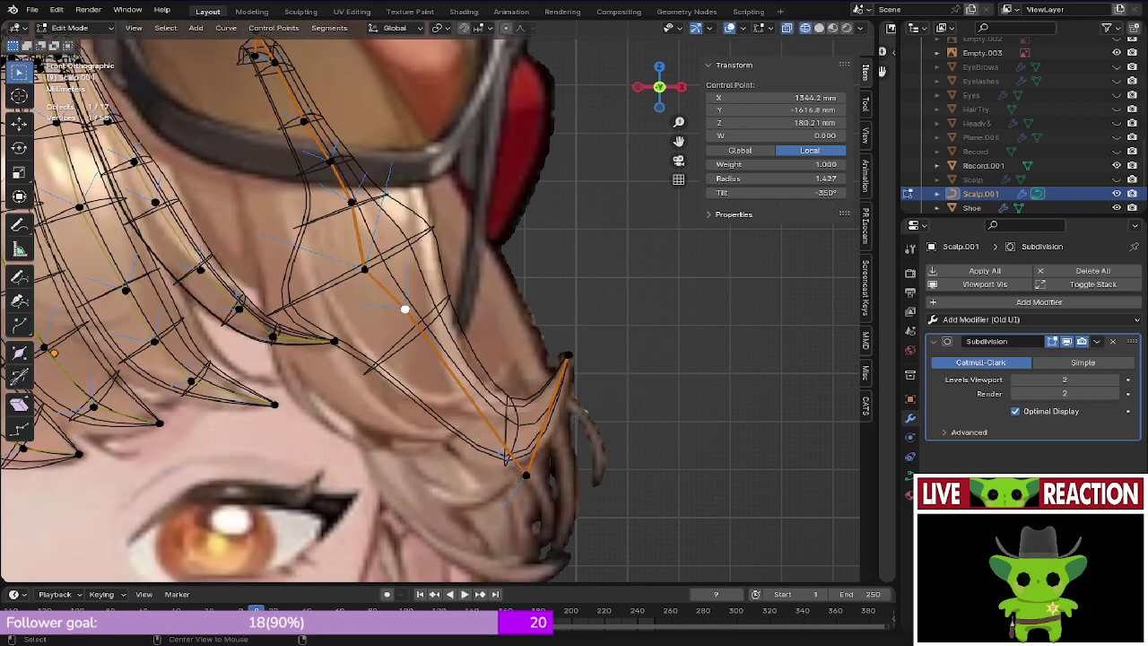
key("alt+s")
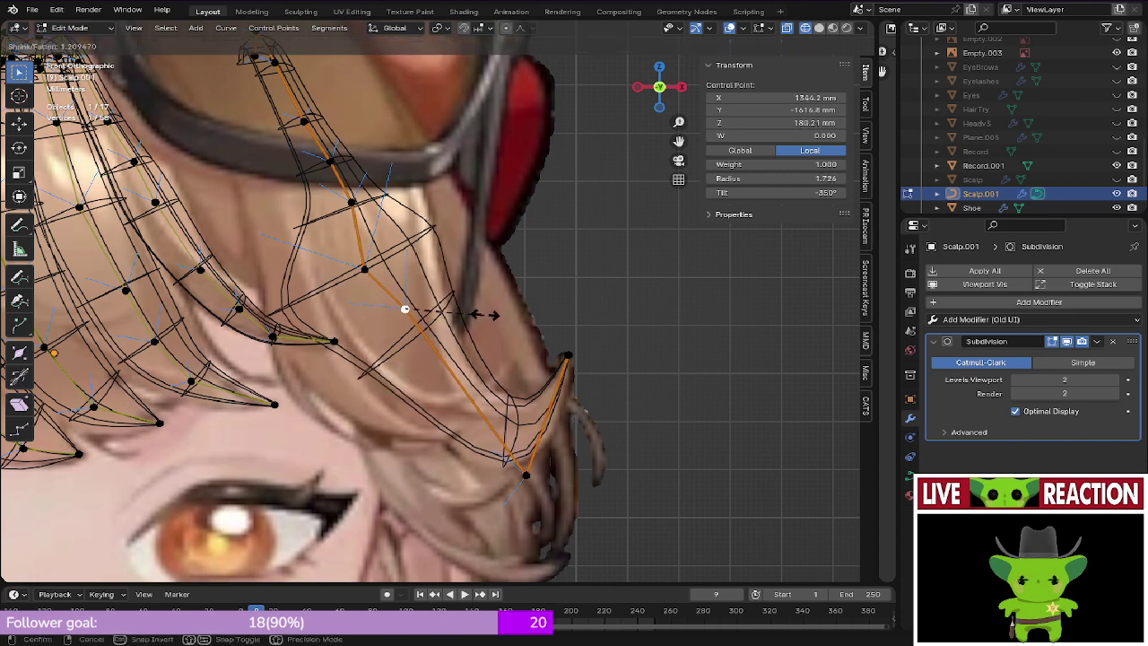
key("Return")
key("g")
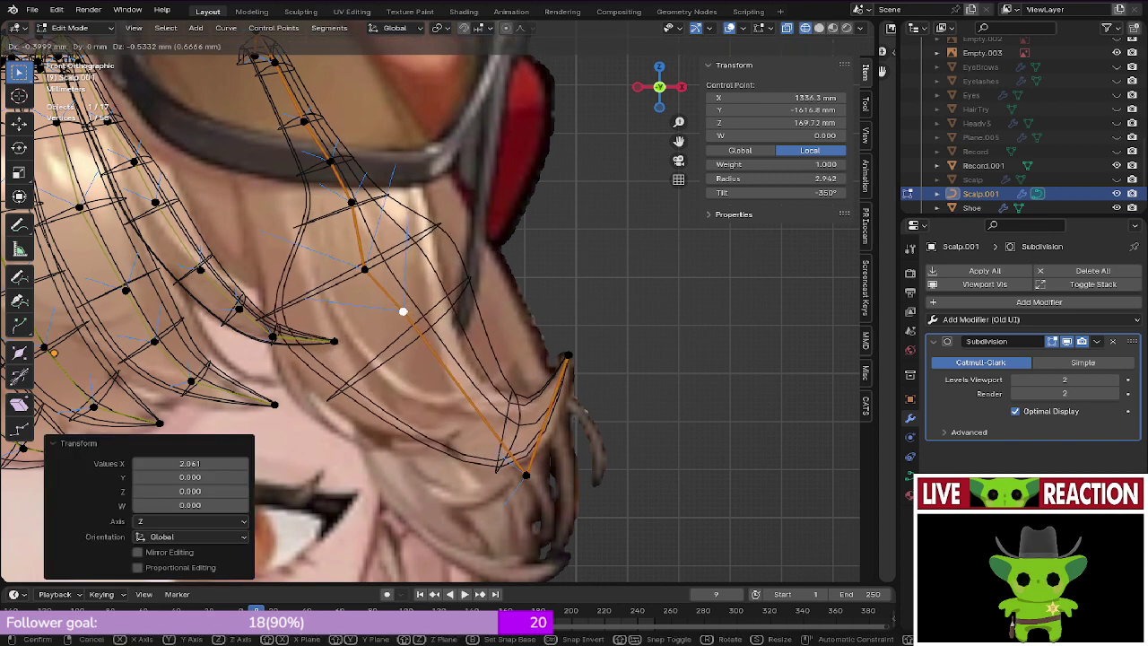
key("Return")
Step: Shrink the same point to radius 2.142, move it about 0.53 mm in X and -2.27 mm in Z, and save the file
key("alt+s")
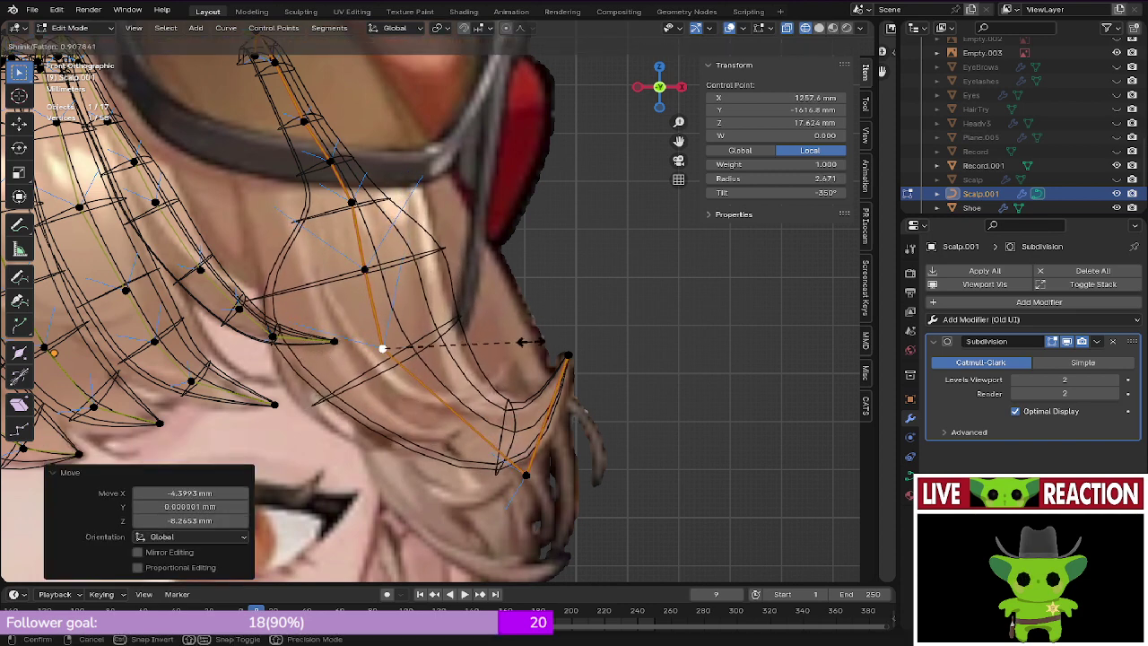
key("Return")
key("g")
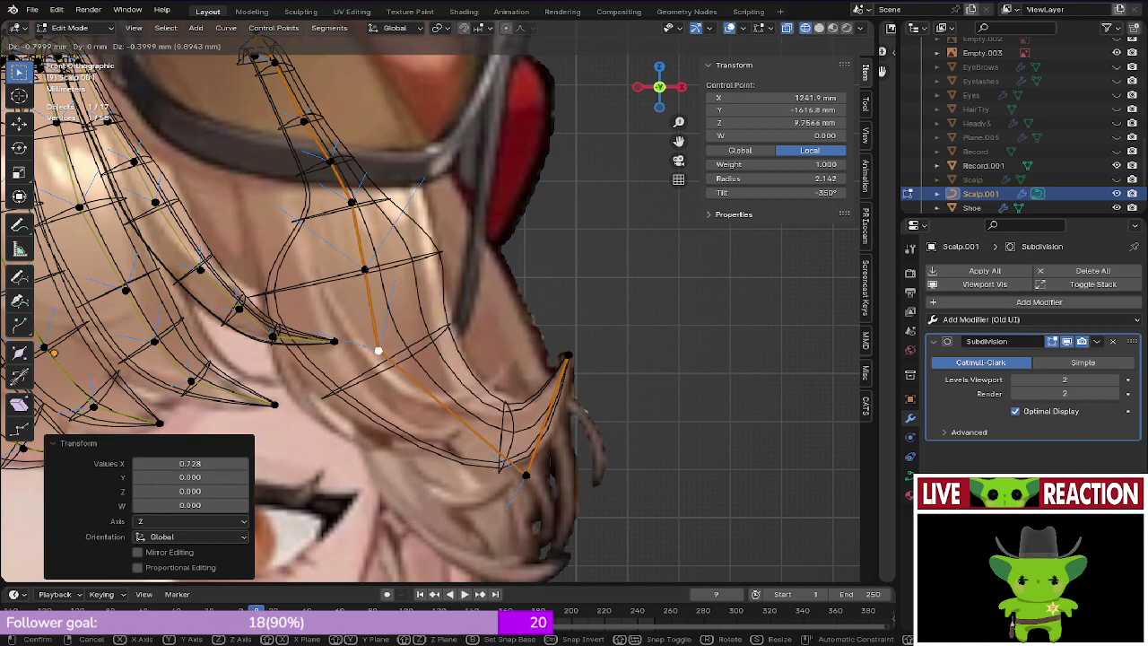
key("Return")
key("ctrl+s")
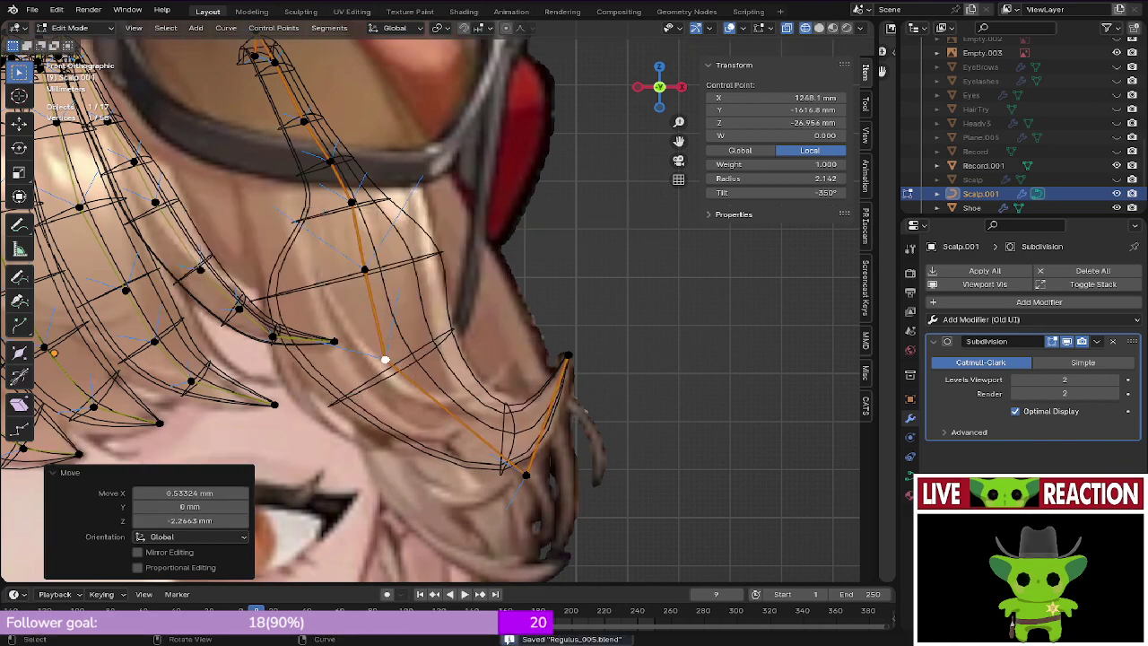
key("z")
key("ctrl+s")
Step: Fatten the strand point just below the glasses' lower rim to radius 2.326 and the one above it to 3.104
middle_click_drag(482, 267, 659, 418, "shift")
key("z")
left_click(607, 416)
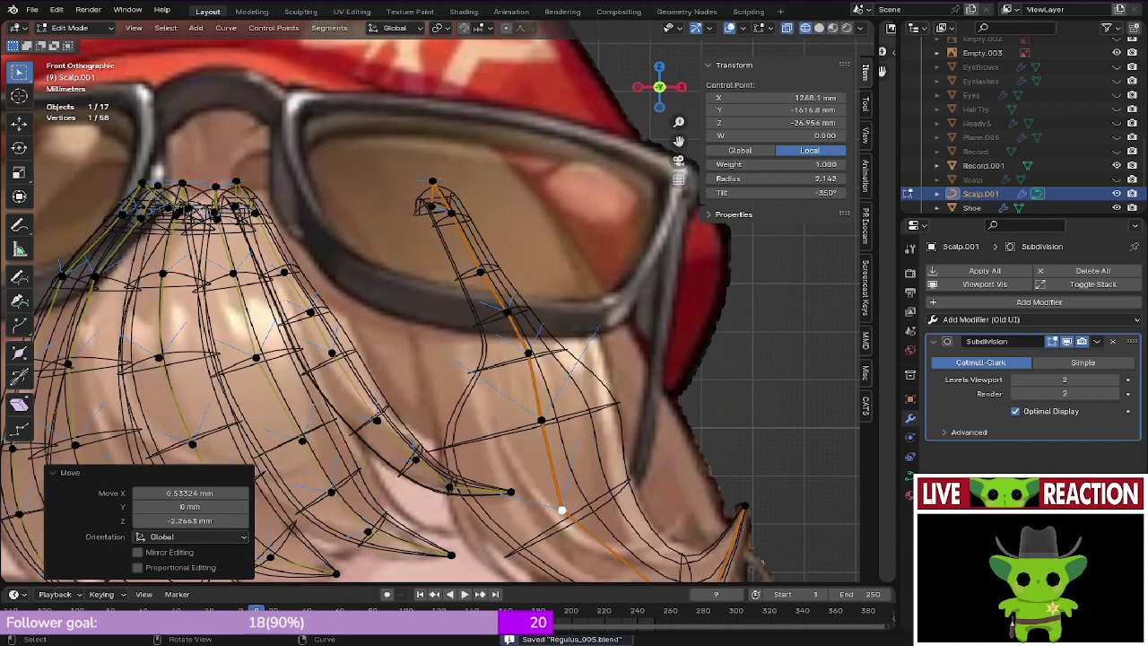
left_click(529, 352)
middle_click_drag(570, 348, 538, 339, "shift")
key("alt+s")
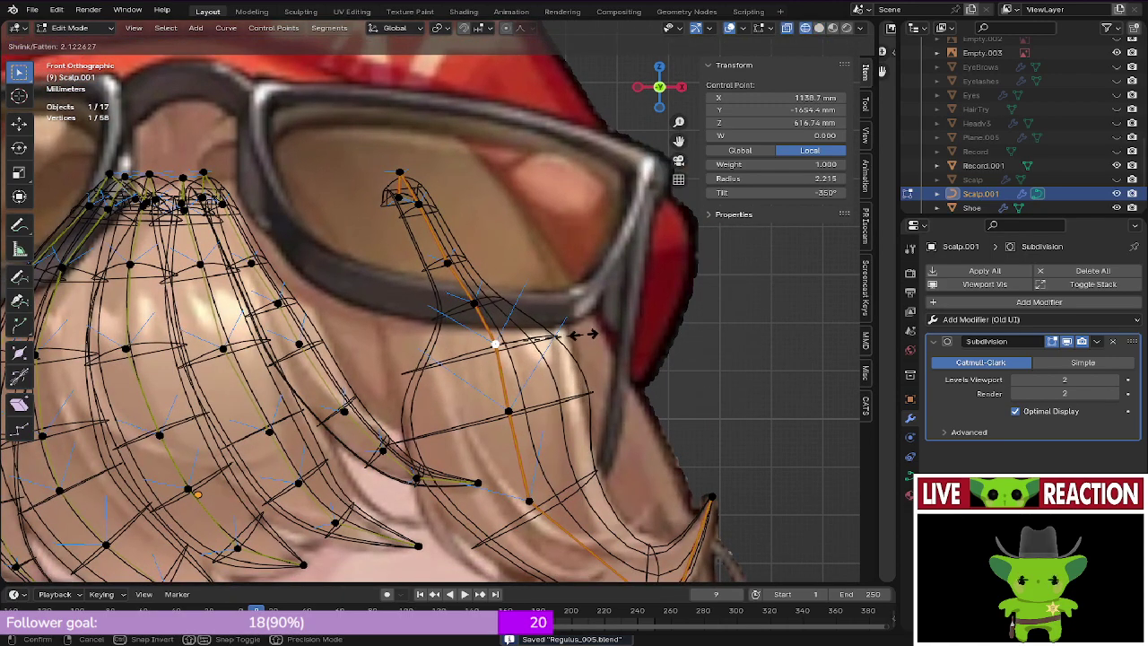
left_click(592, 338)
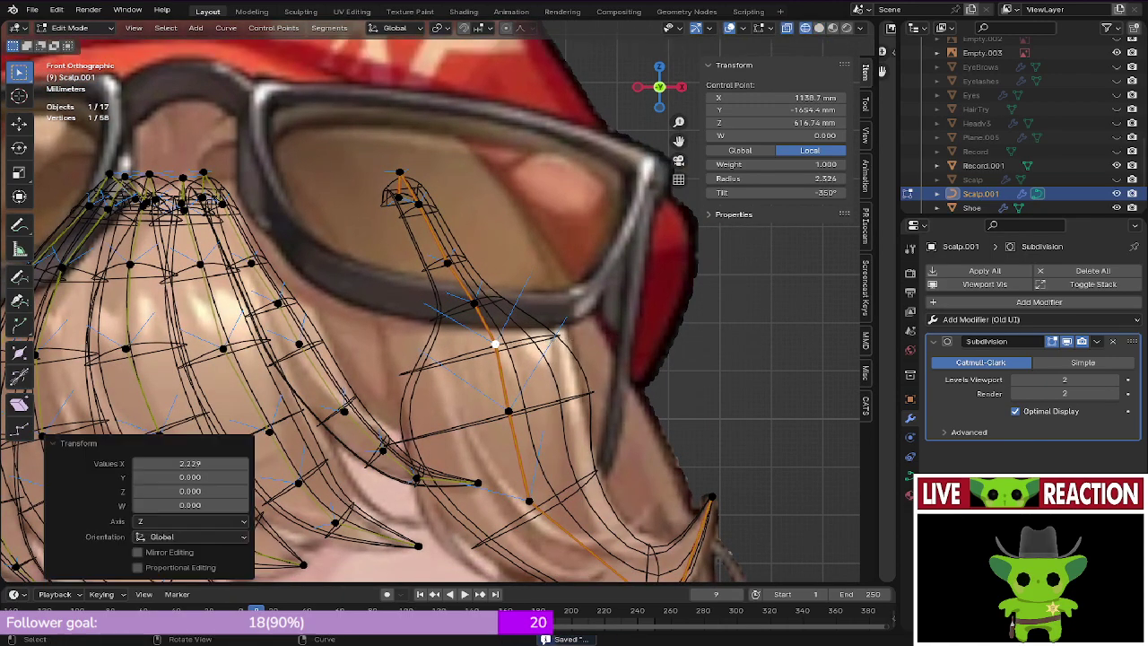
left_click(474, 303)
key("alt+s")
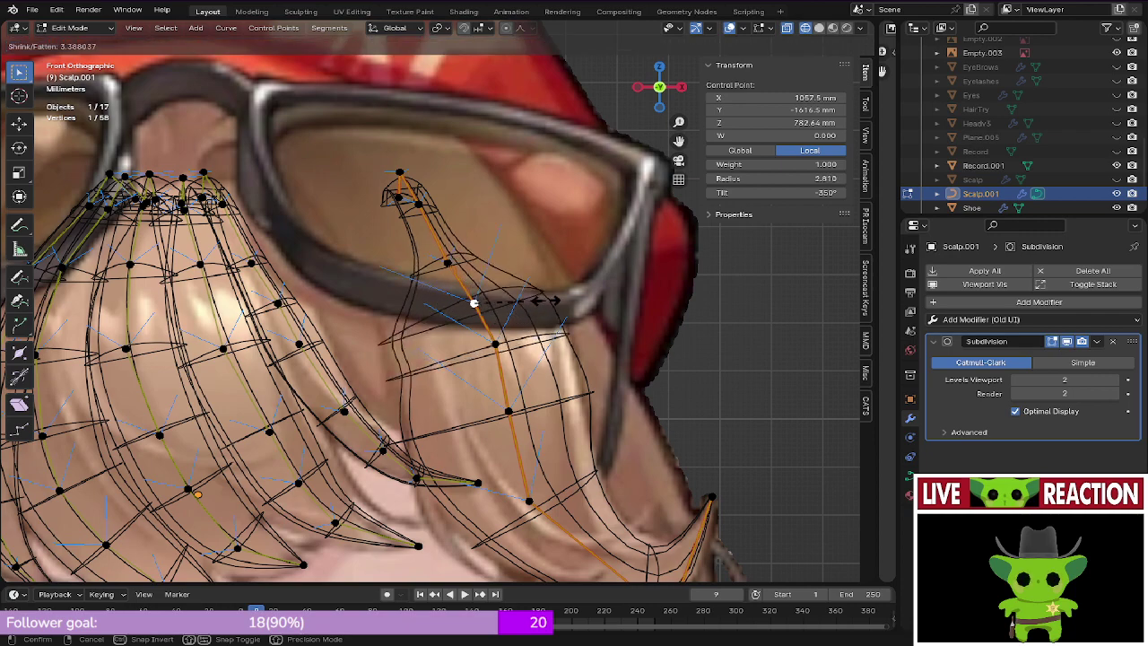
left_click(551, 303)
Step: Adjust the radius of the point just below the glasses' rim again and shrink the point beneath it to radius 2.798
left_click(496, 344)
key("alt+s")
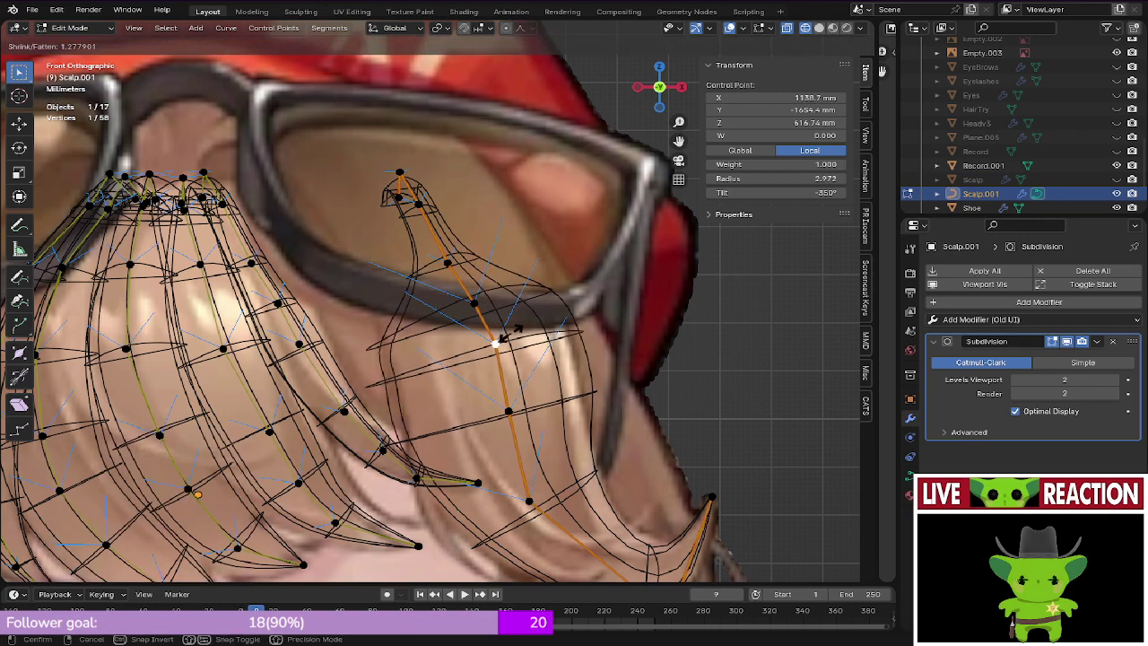
left_click(502, 339)
scroll(506, 358, "down", 1, "shift")
left_click(507, 384)
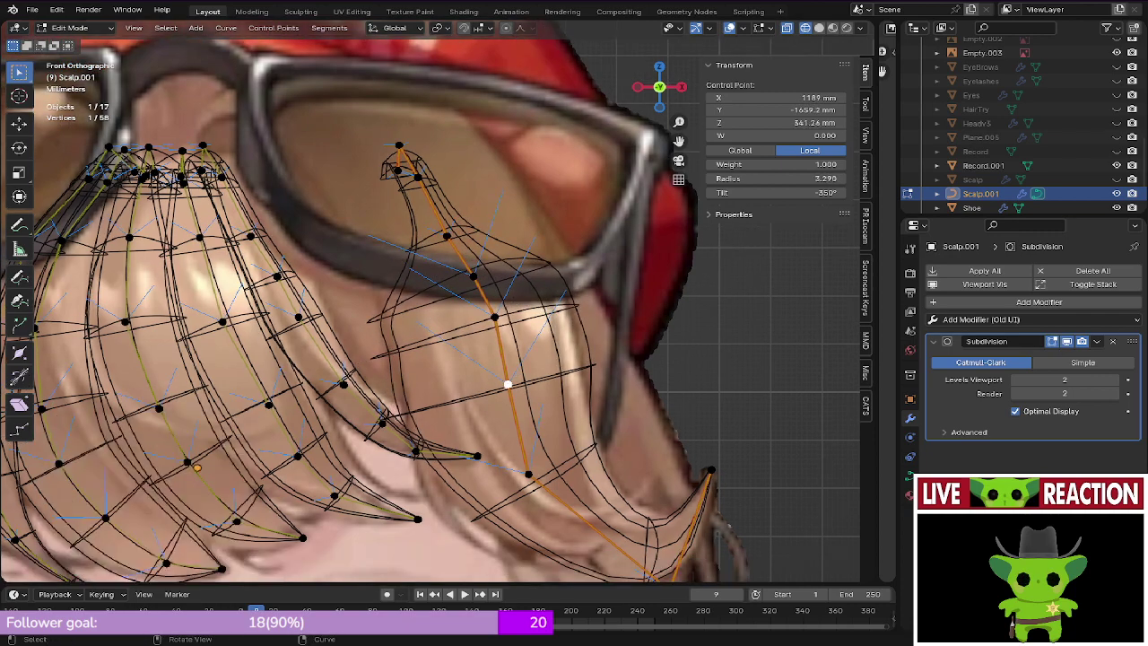
key("alt+s")
left_click(543, 366)
scroll(543, 365, "up", 3, "shift")
key("z")
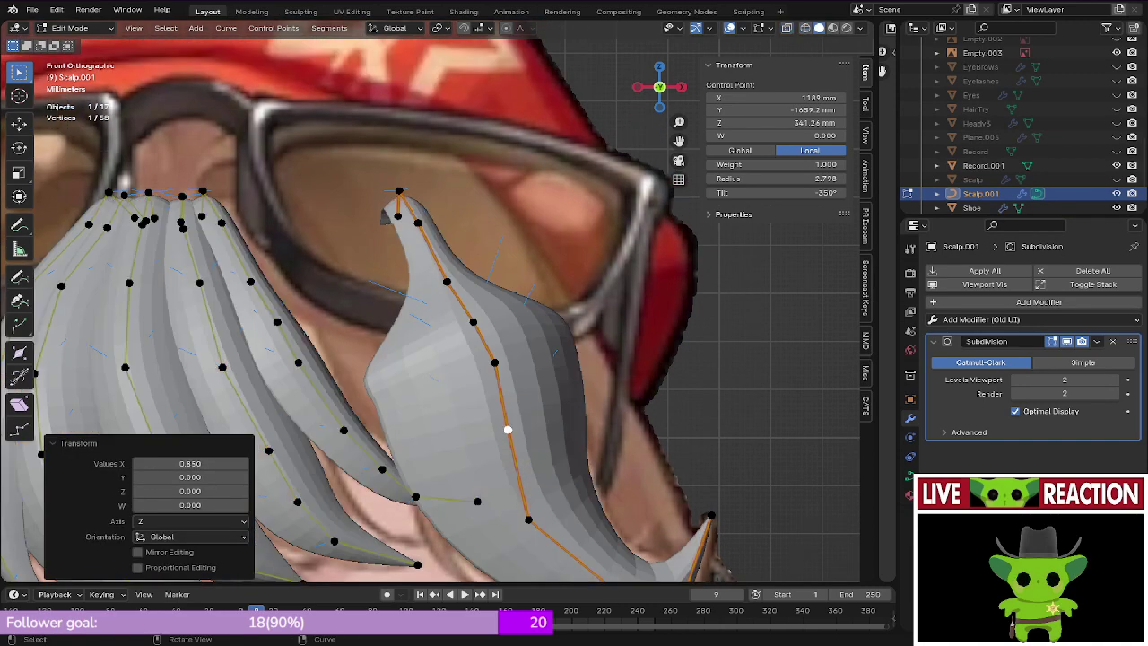
Step: Fine-tune the radius of the strand point on the glasses' lower rim in wireframe and save the file
scroll(529, 350, "up", 1)
key("z")
left_click(481, 325)
key("alt+s")
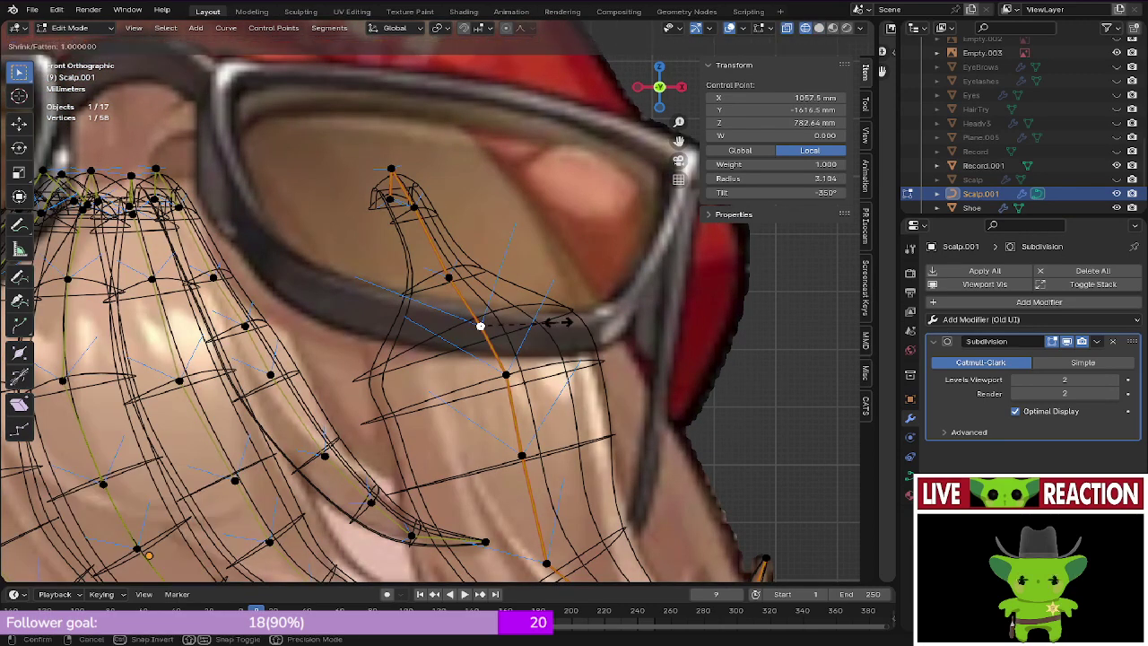
left_click(548, 322)
key("ctrl+s")
left_click(587, 318)
Step: Select the strand's four topmost control points, fatten them by 3.679 and again by 1.15, and save the file
left_click(449, 278)
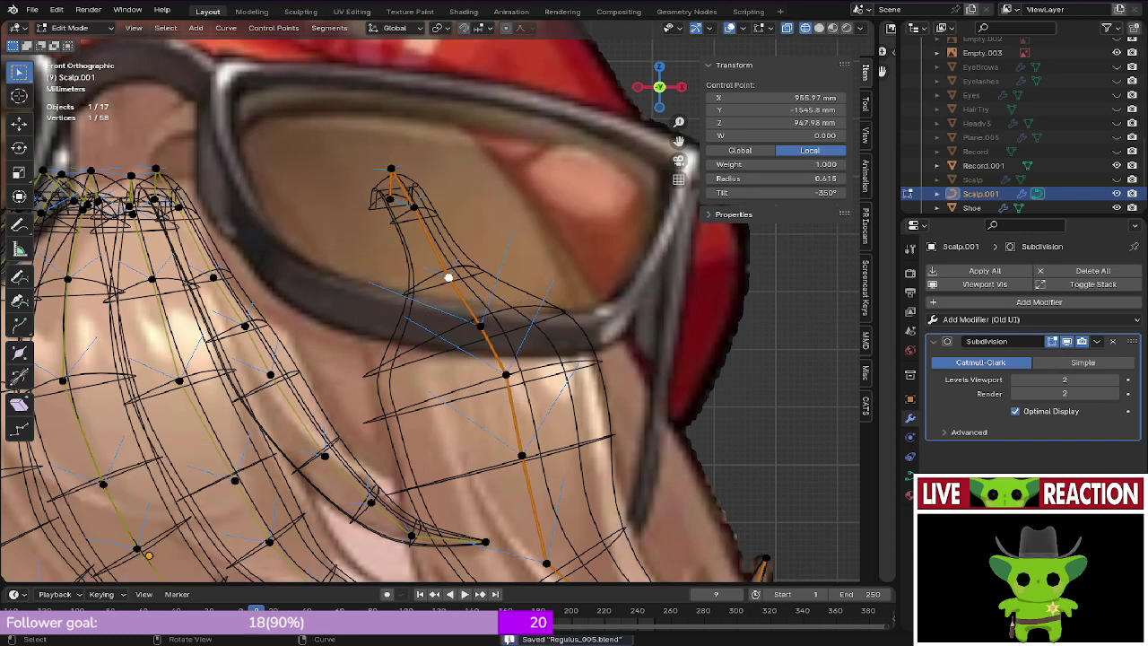
left_click(390, 199, "ctrl")
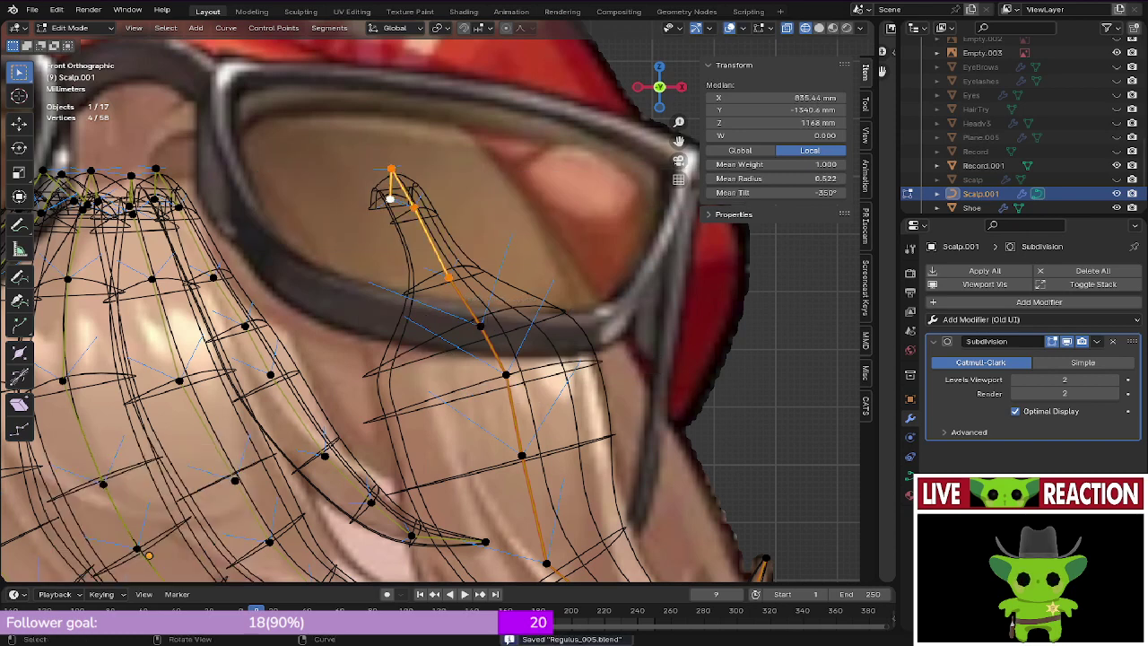
key("alt+s")
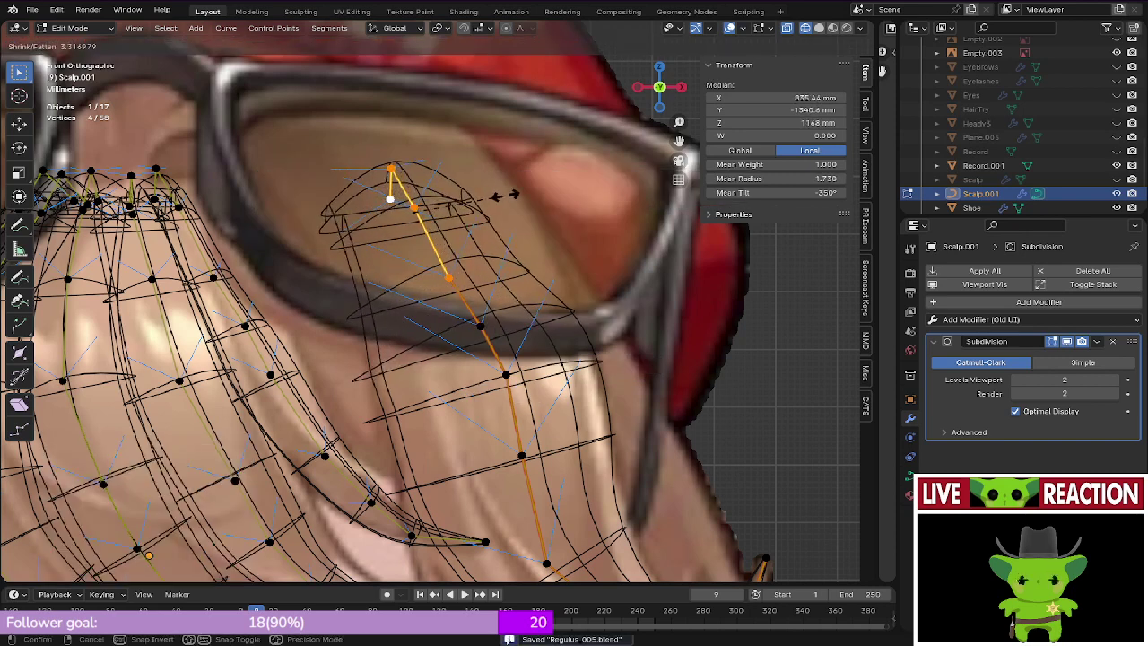
left_click(475, 195)
key("z")
left_click(564, 194)
key("alt+s")
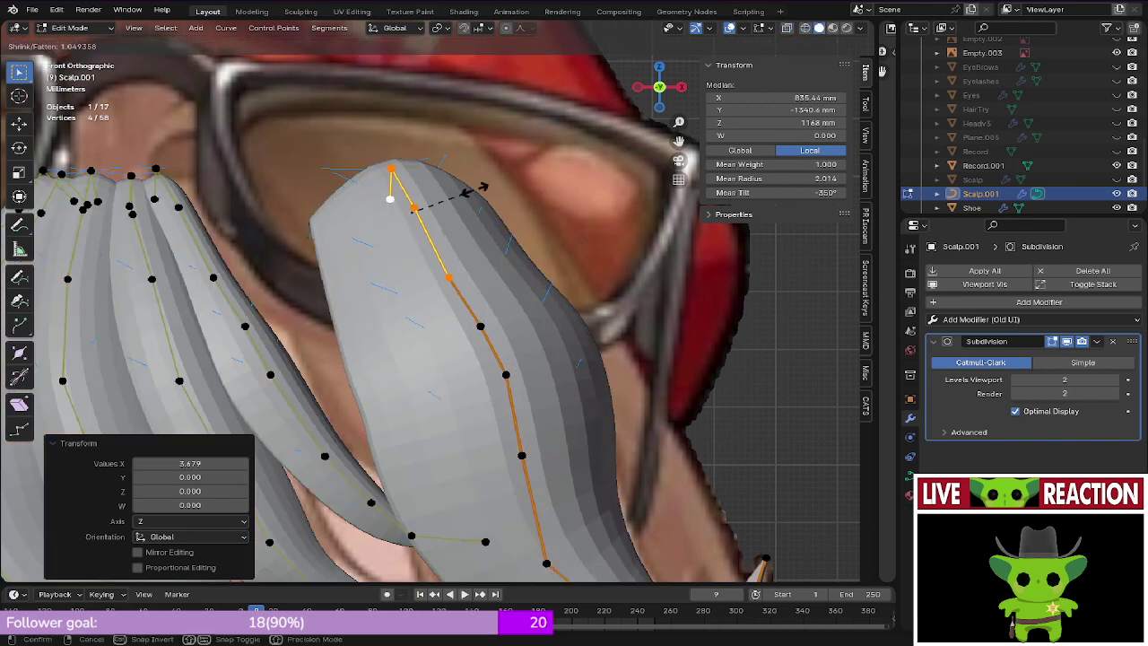
left_click(484, 189)
key("ctrl+s")
Step: Move the four topmost control points upward in front view so the strand's root reaches the glasses' upper rim
key("z")
middle_click_drag(448, 206, 513, 243, "shift")
key("g")
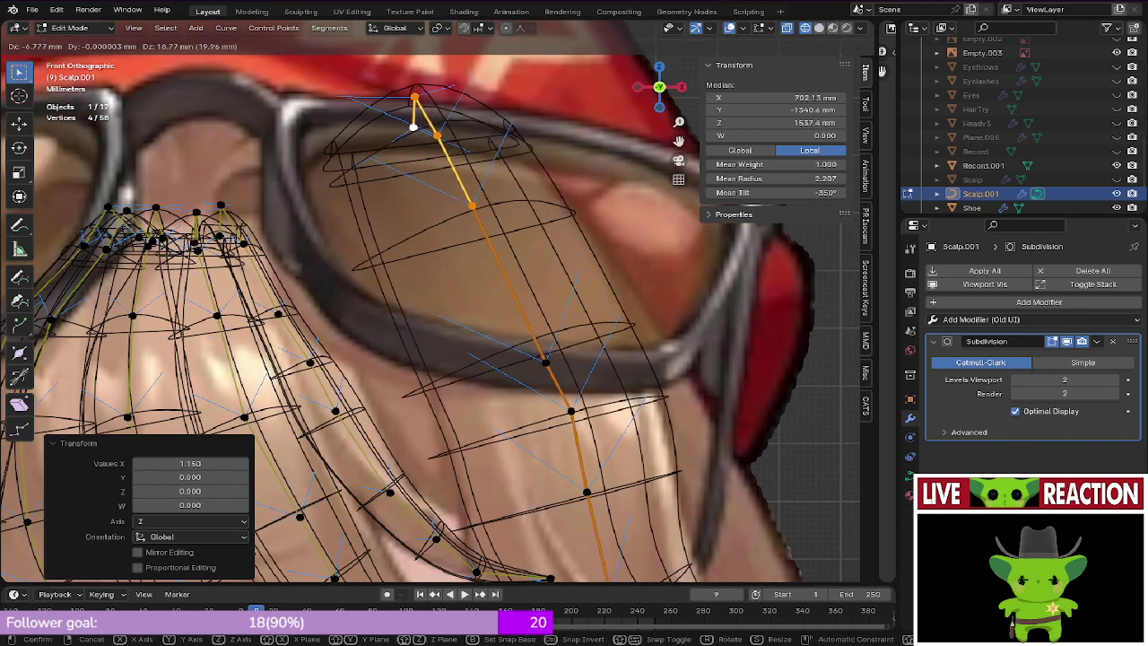
left_click(291, 121)
key("z")
left_click(392, 121)
Step: Select only the two control points at the very root end of the outermost strand
middle_click_drag(381, 130, 493, 154)
scroll(358, 179, "down", 1)
left_click(331, 184)
left_click(331, 184, "shift")
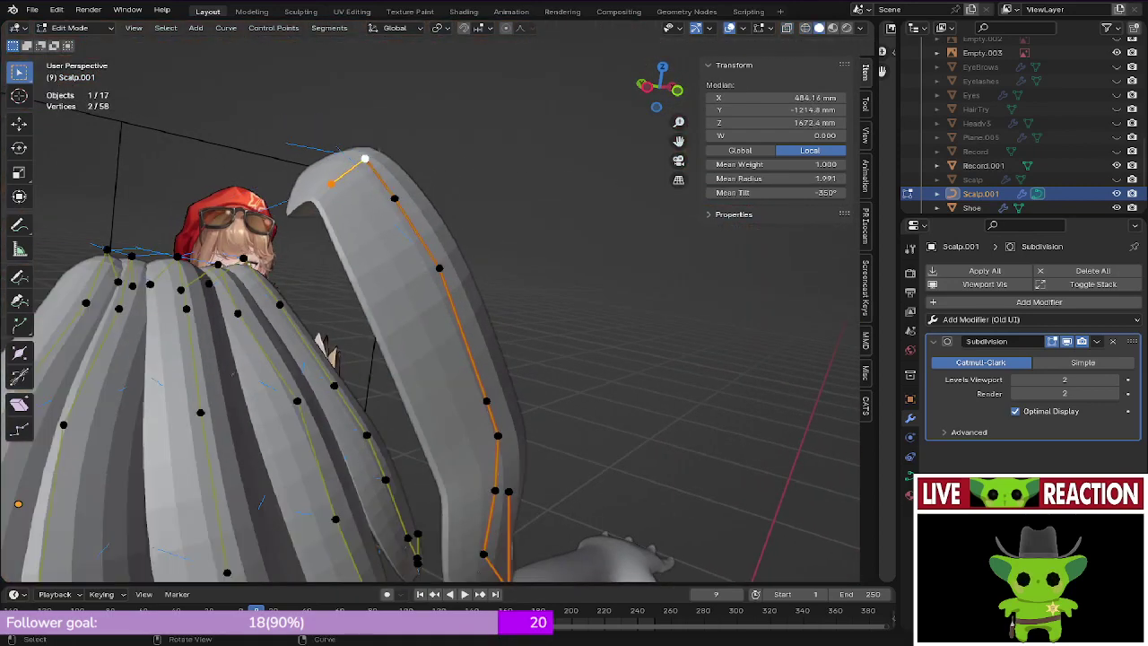
key("KP_1")
key("shift+z")
key("g")
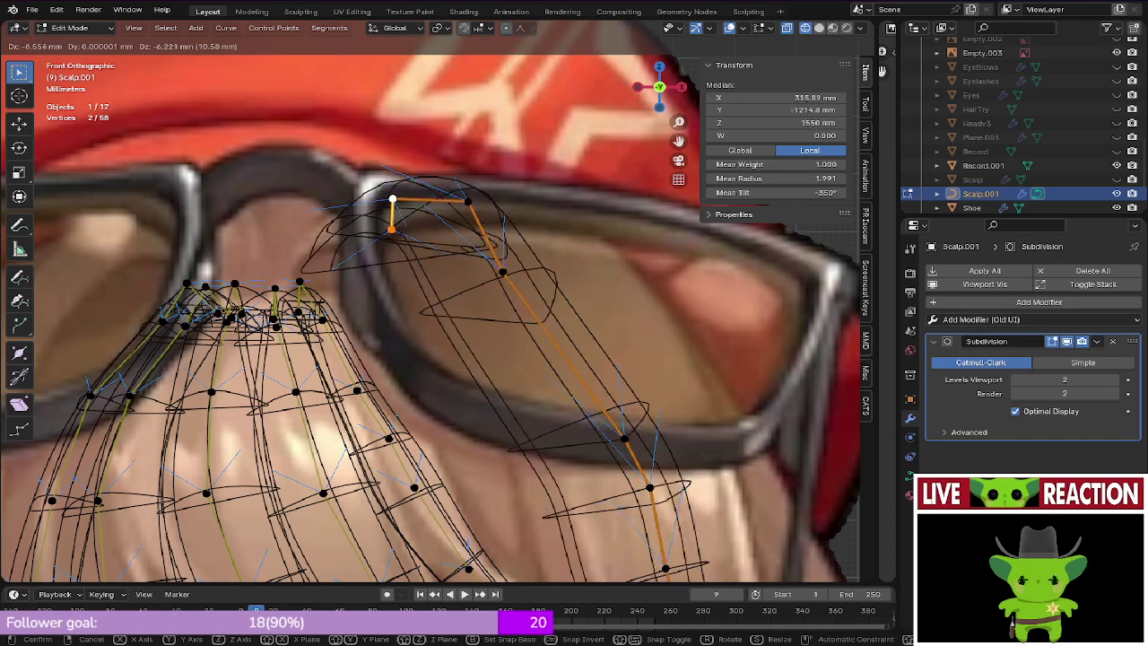
left_click(444, 163)
middle_click_drag(444, 164, 455, 178, "shift")
scroll(333, 90, "up", 1)
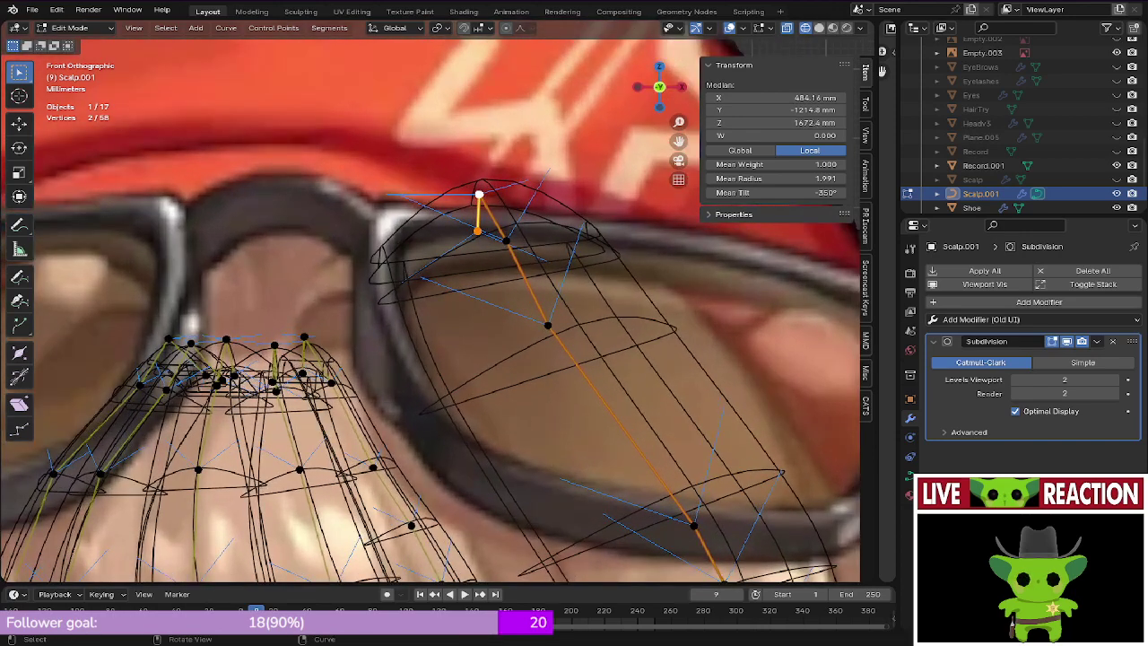
key("g")
key("z")
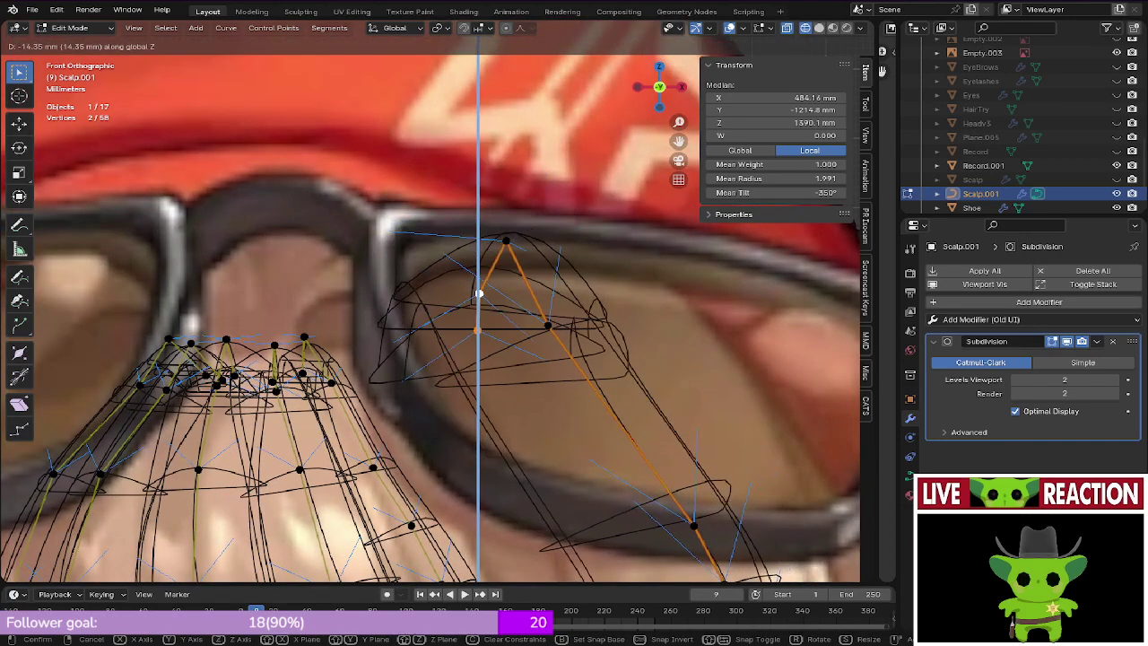
key("Escape")
Step: Check the strand's root end in solid shading from an angled view and save the file
key("shift+z")
scroll(247, 86, "down", 2)
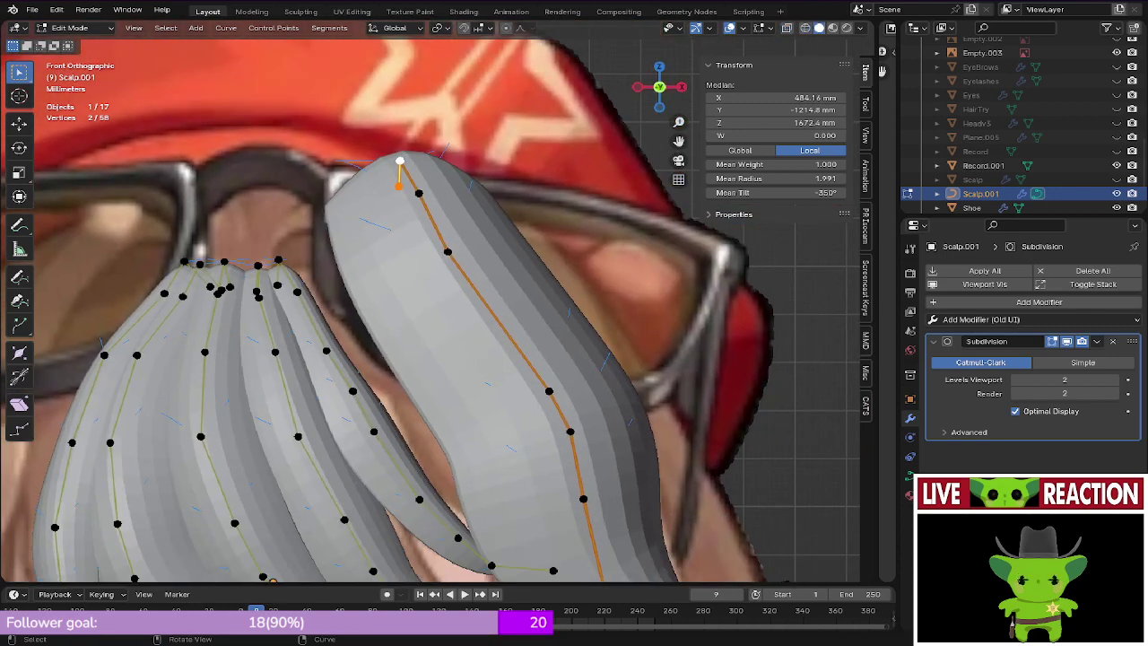
middle_click_drag(248, 85, 346, 102)
key("ctrl+s")
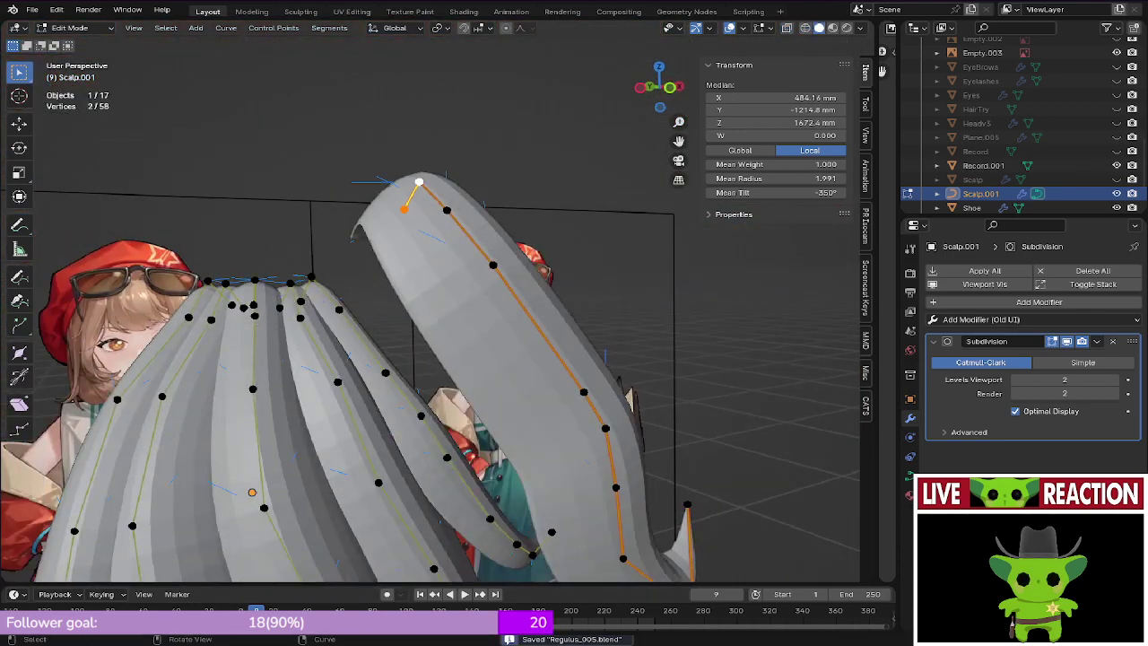
Step: Try moving the two root-end points about -12.4 mm in X and -12.5 mm in Z, and undo it
key("KP_1")
key("4")
key("g")
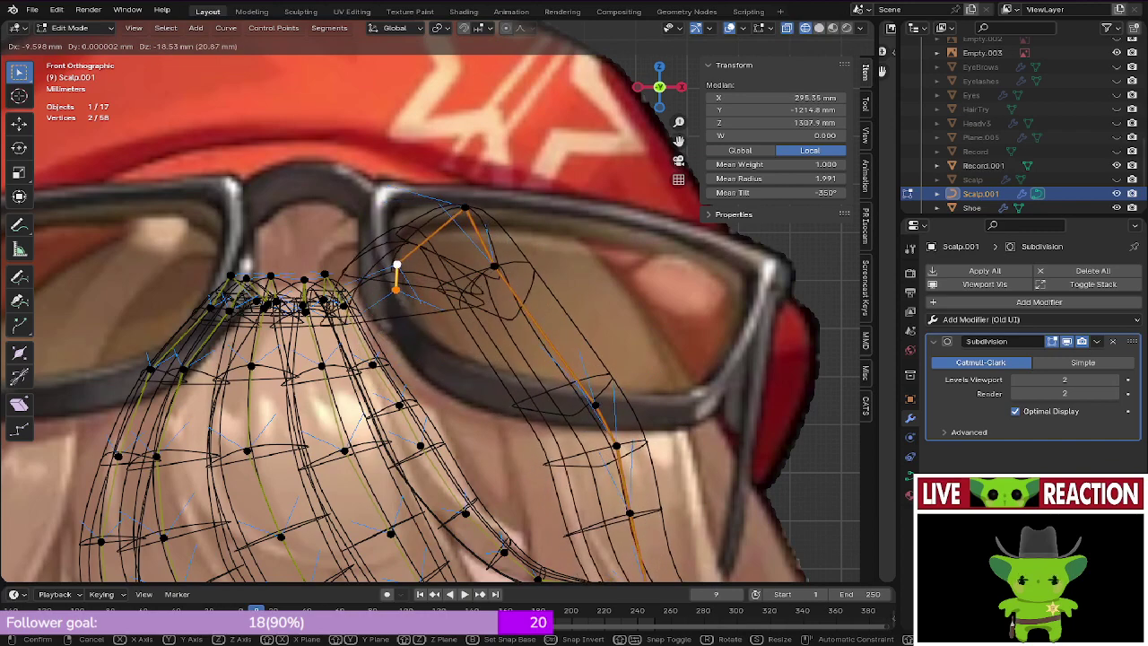
left_click(505, 323)
key("z")
left_click(587, 323)
scroll(538, 323, "down", 1)
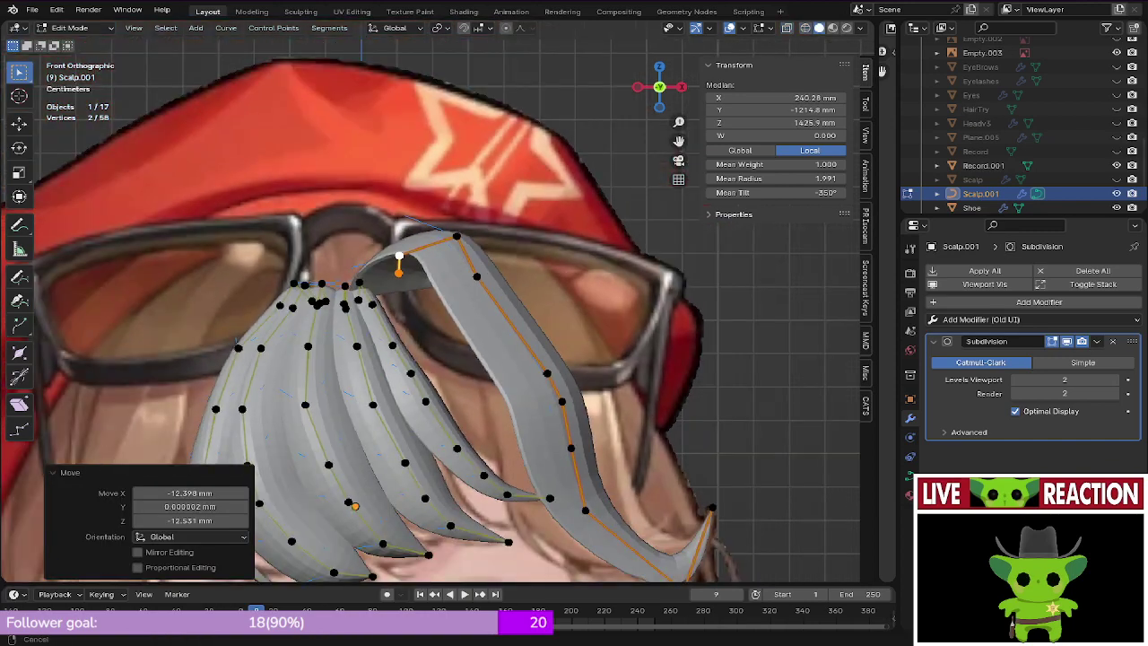
mouse_move(538, 323)
middle_mouse_down()
mouse_move(502, 345)
mouse_move(489, 339)
mouse_move(543, 337)
middle_mouse_up()
key("z")
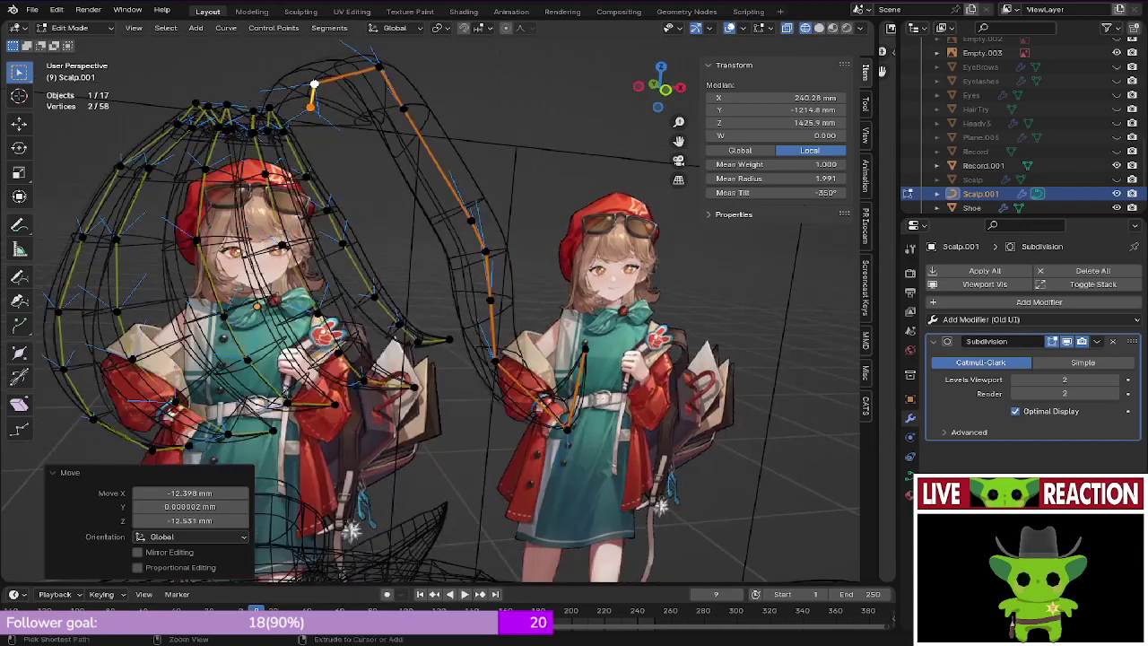
key("ctrl+z")
key("6")
key("KP_1")
key("KP_Decimal")
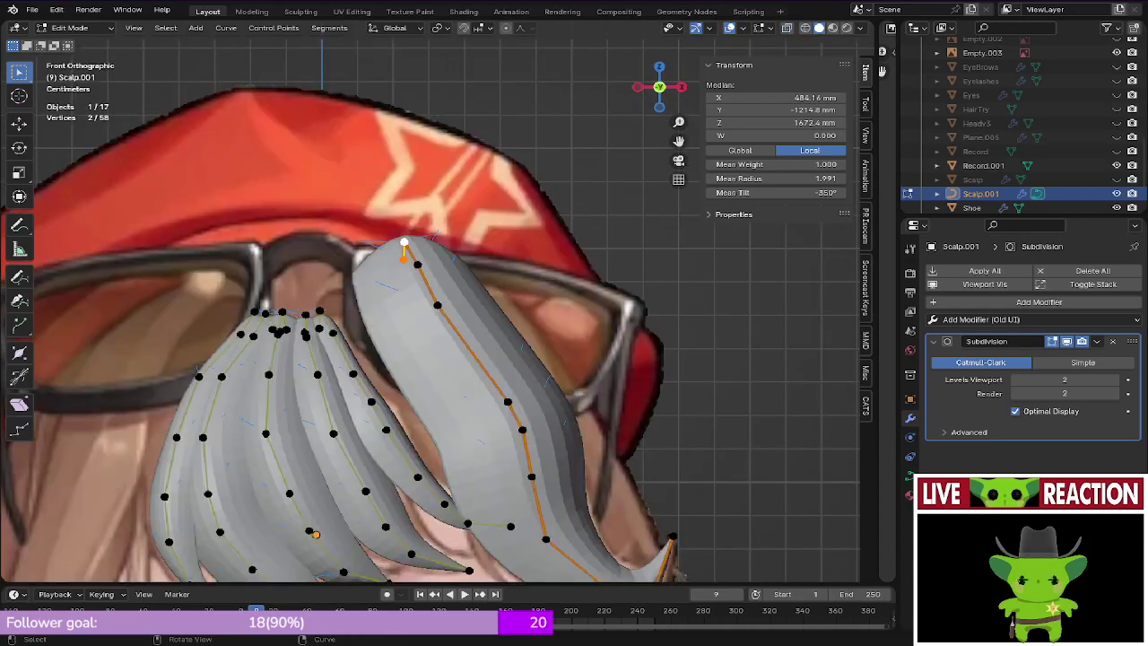
Step: Save the file and, in front wireframe view, move the two root-end points about -13.3 mm in X and -14 mm in Z
key("ctrl+s")
key("z")
left_click(381, 282)
middle_click_drag(381, 282, 442, 273, "shift")
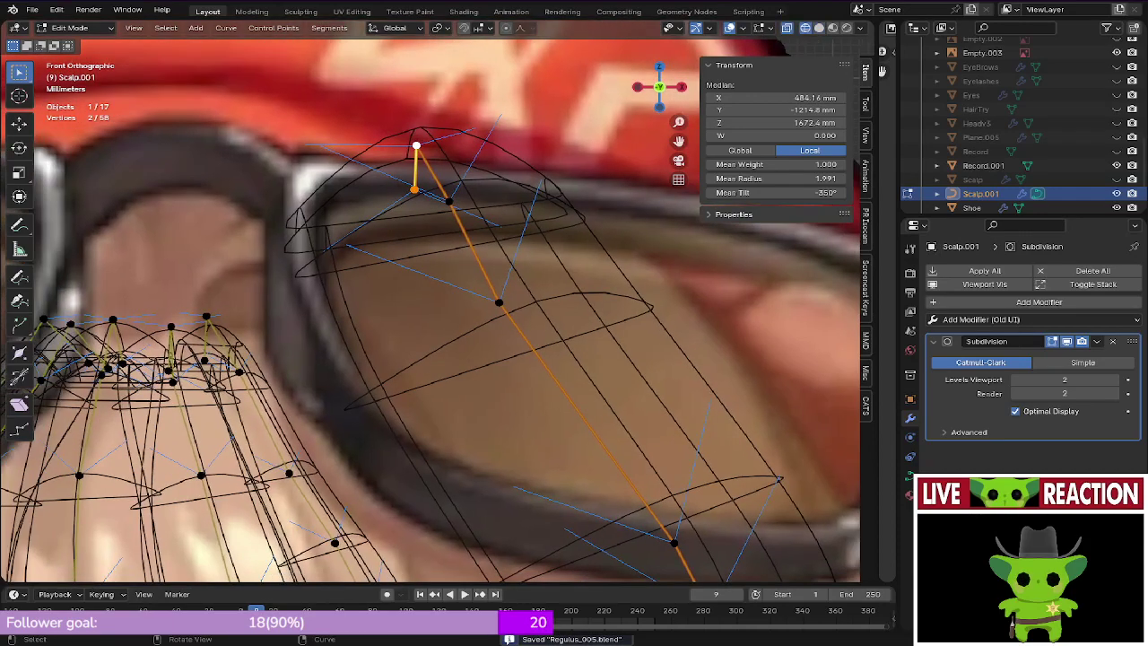
key("g")
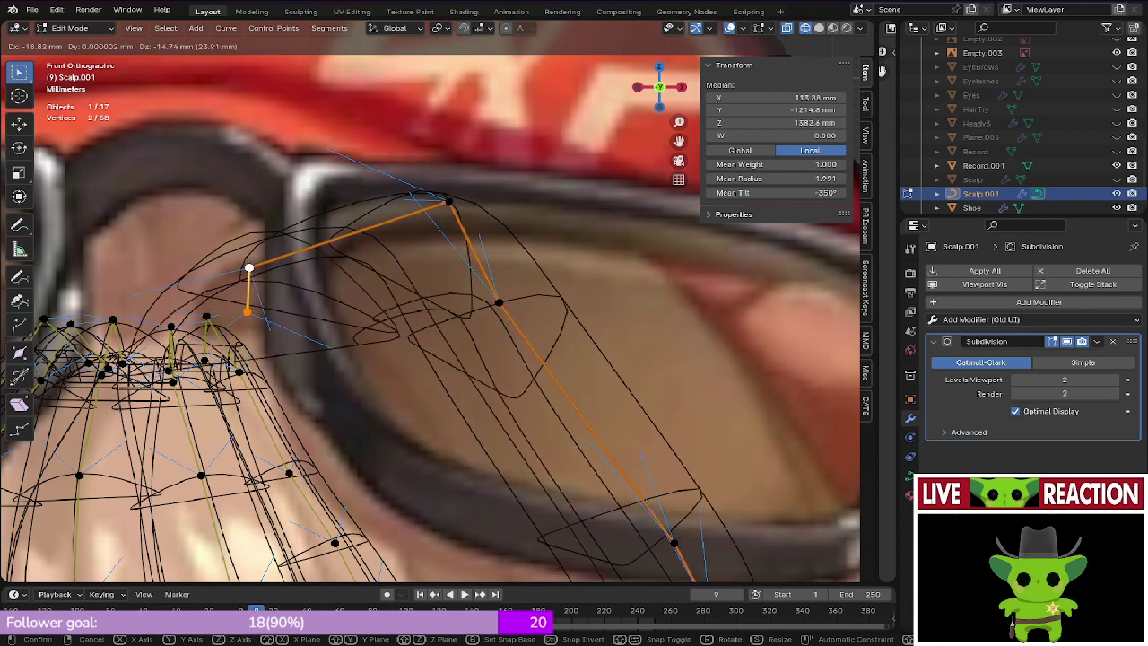
left_click(164, 399)
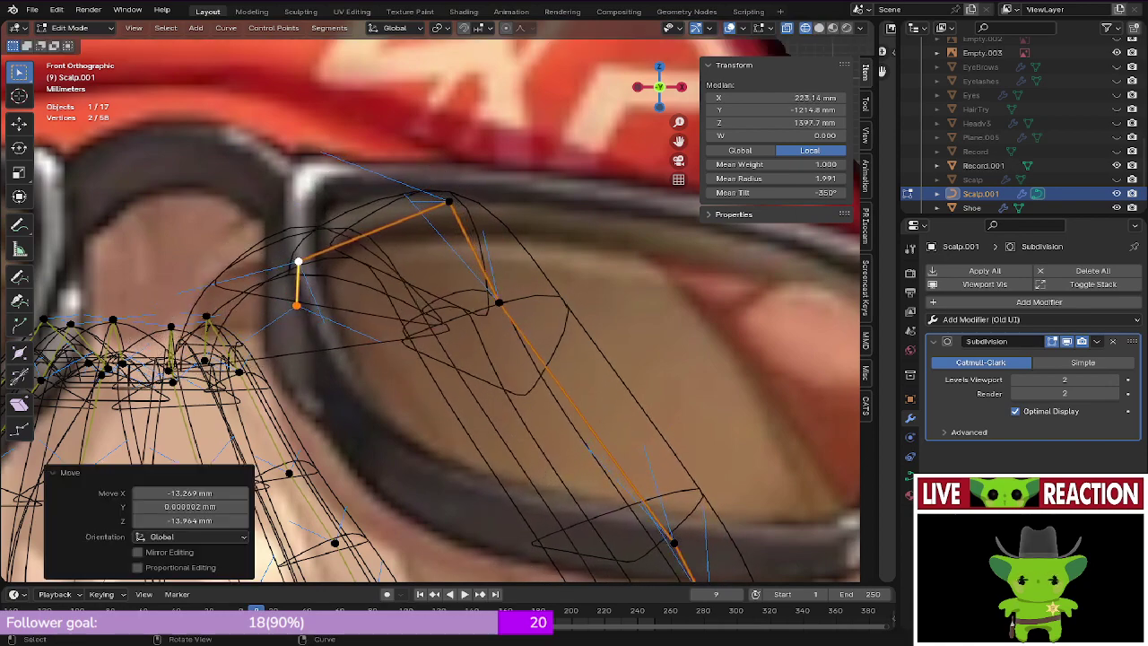
Step: From an angled solid view, move the two root-end points about 0.6 mm in X, 1.5 mm in Y and 1 mm in Z
key("z")
key("6")
mouse_move(215, 399)
middle_mouse_down()
mouse_move(267, 490)
mouse_move(239, 376)
mouse_move(270, 349)
middle_mouse_up()
key("g")
left_click(269, 489)
key("z")
key("4")
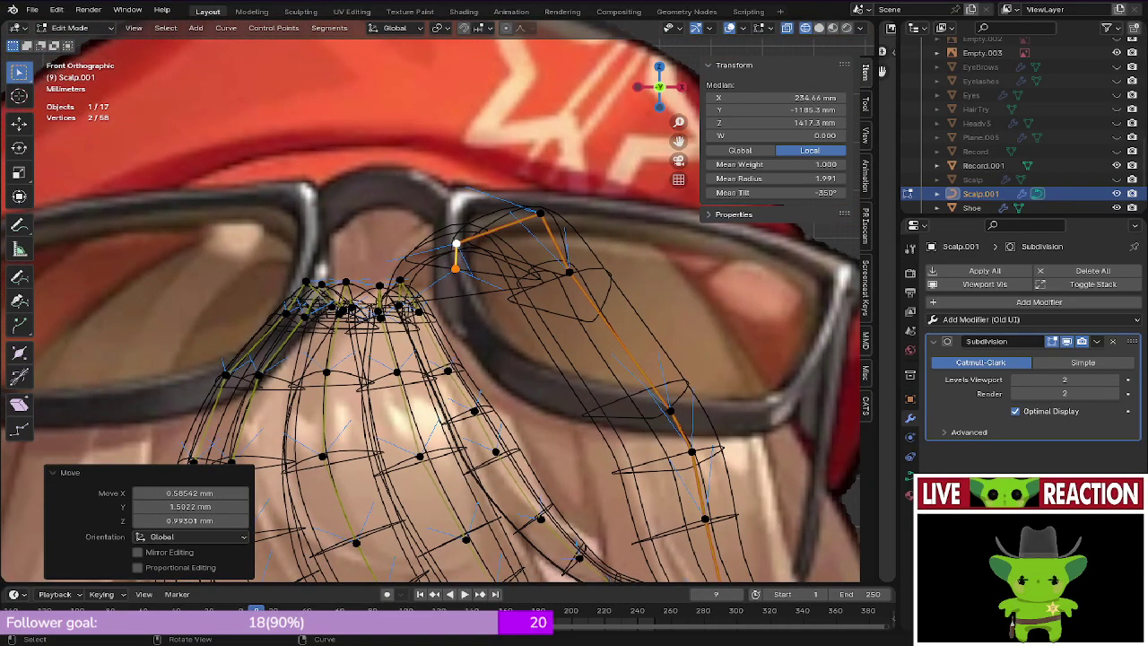
Step: Move only the upper root-end point about 0.8 mm in X and 2.9 mm in Z, and check it in solid shading
left_click(457, 243)
key("g")
left_click(461, 229)
middle_click_drag(461, 240, 387, 167, "shift")
key("z")
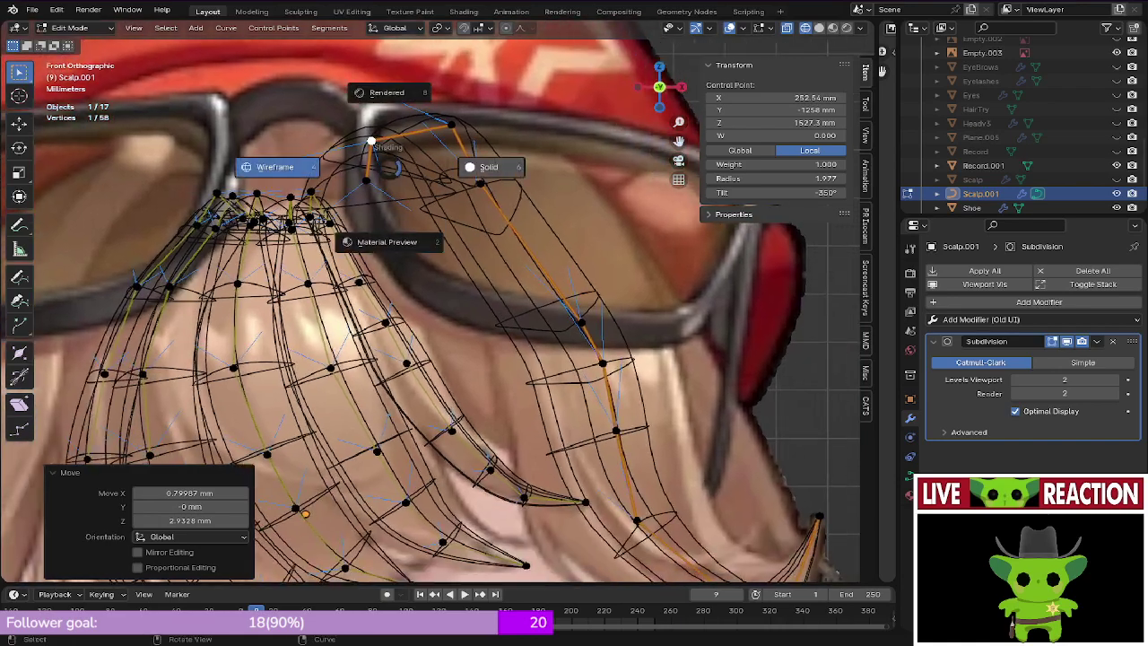
left_click(484, 167)
mouse_move(484, 168)
middle_mouse_down()
mouse_move(404, 186)
mouse_move(422, 185)
middle_mouse_up()
key("KP_1")
key("z")
key("4")
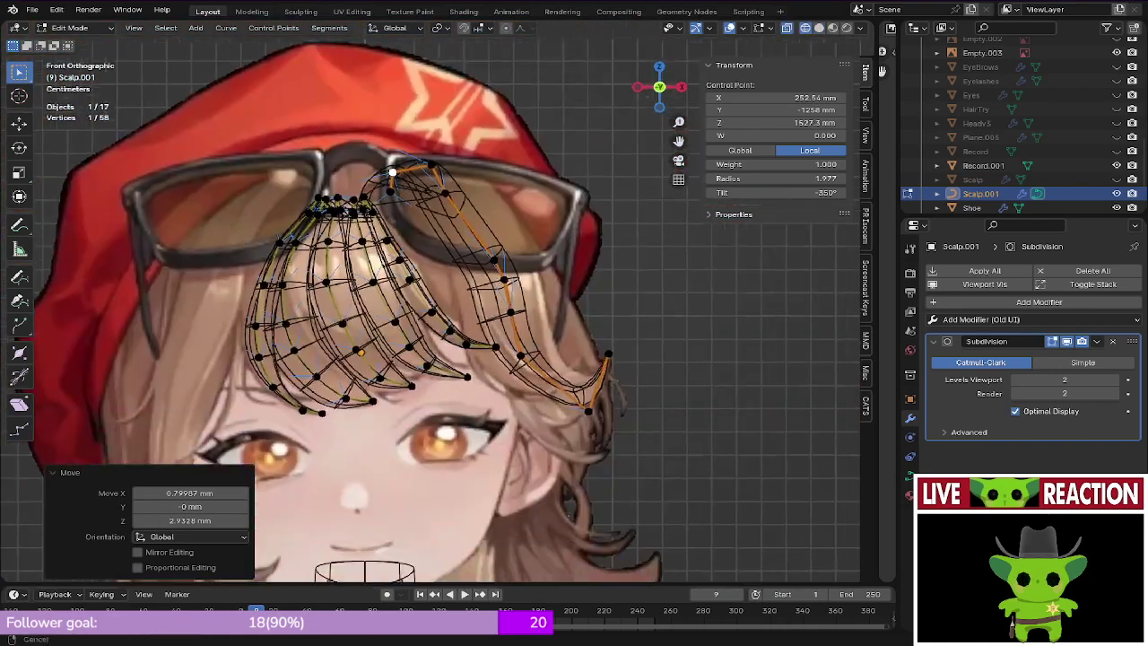
Step: Select the outermost strand's eight points from the top of its arch to the tip, and try fattening and tilting them
left_click(427, 65)
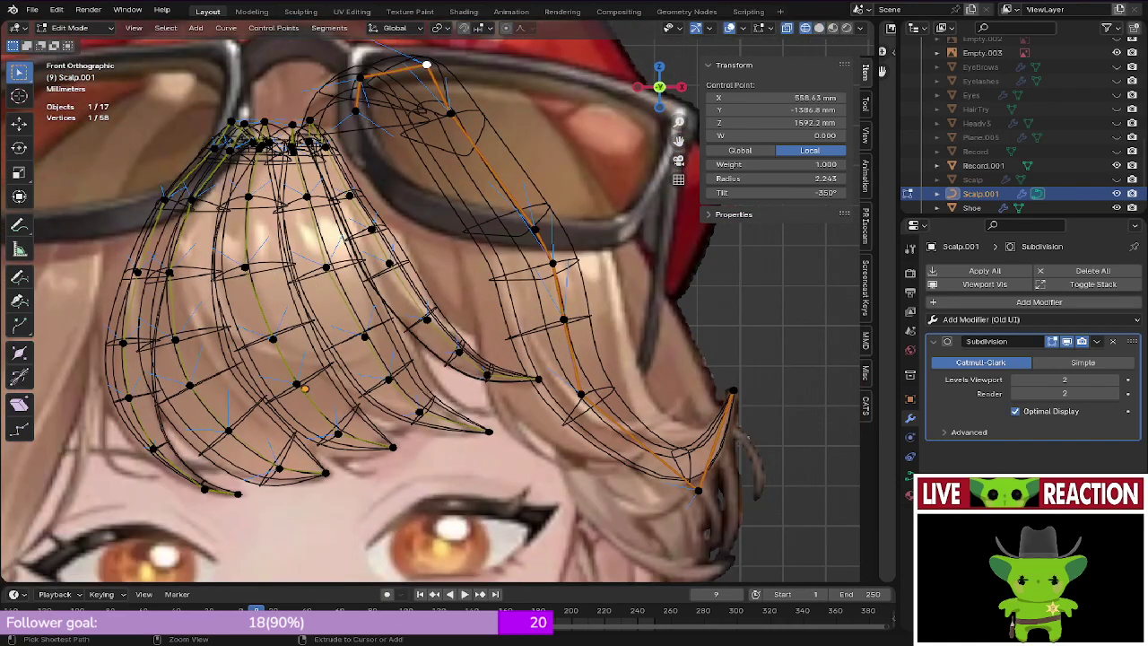
key("alt+s")
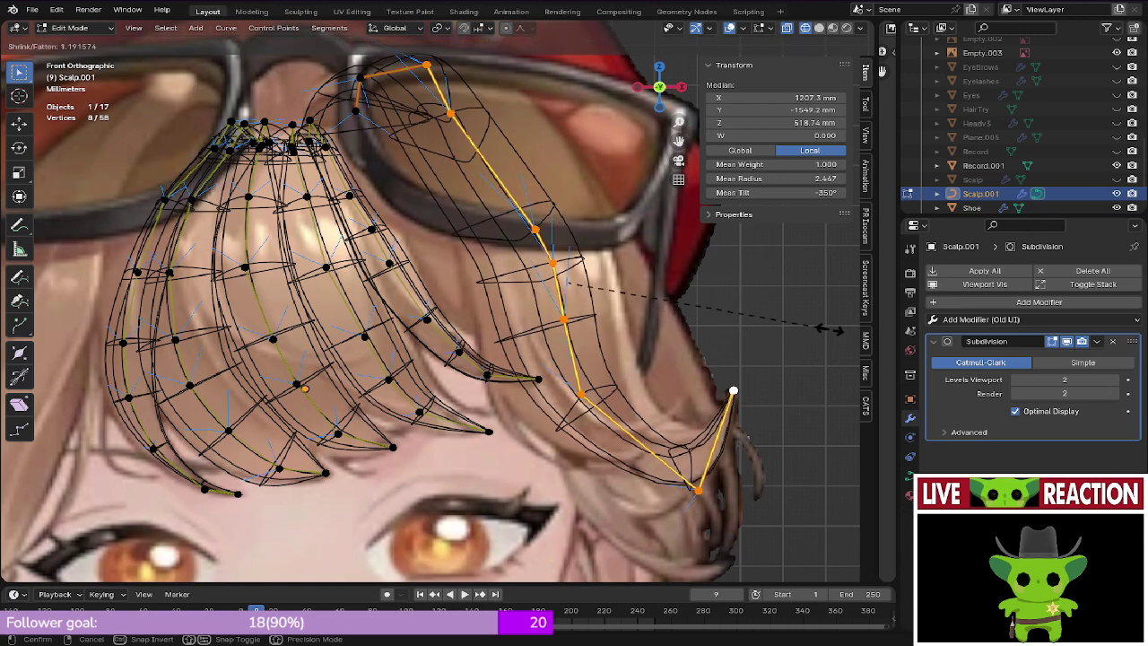
key("Escape")
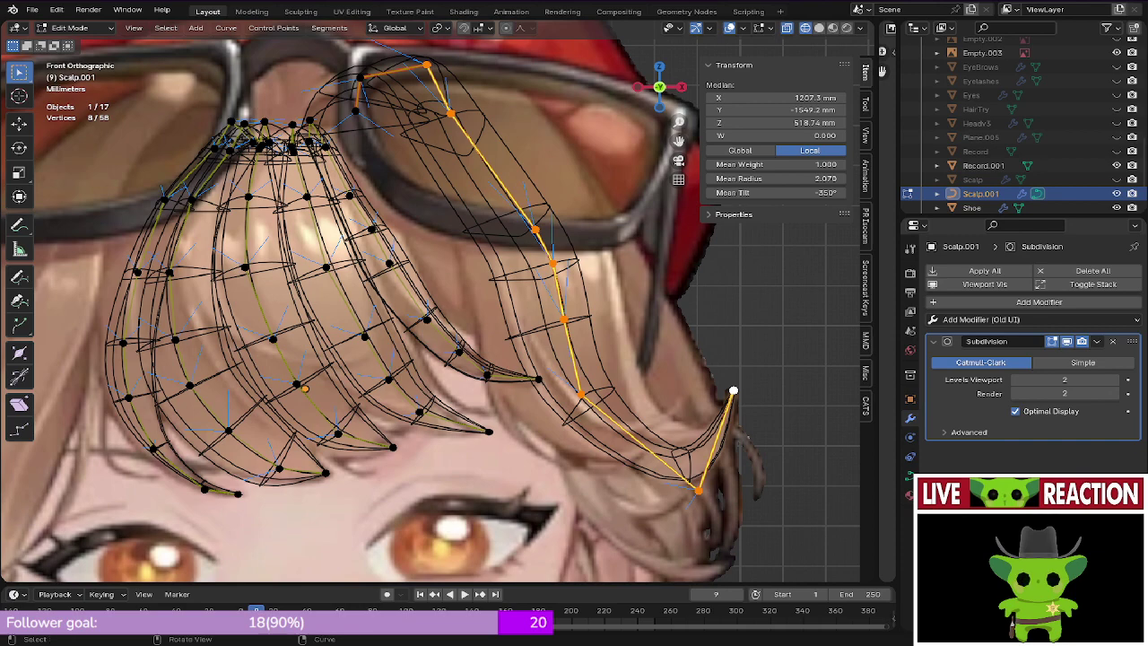
key("ctrl+t")
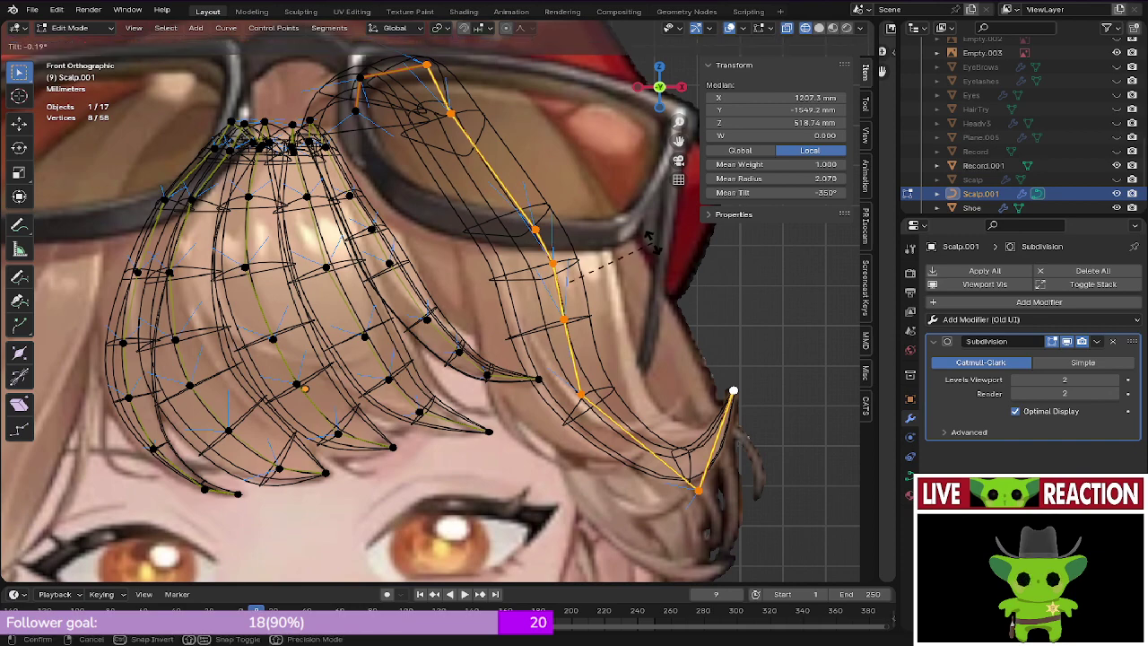
key("Escape")
Step: Tilt the eight selected points of the outermost strand by 43.4° and save the file
key("shift+z")
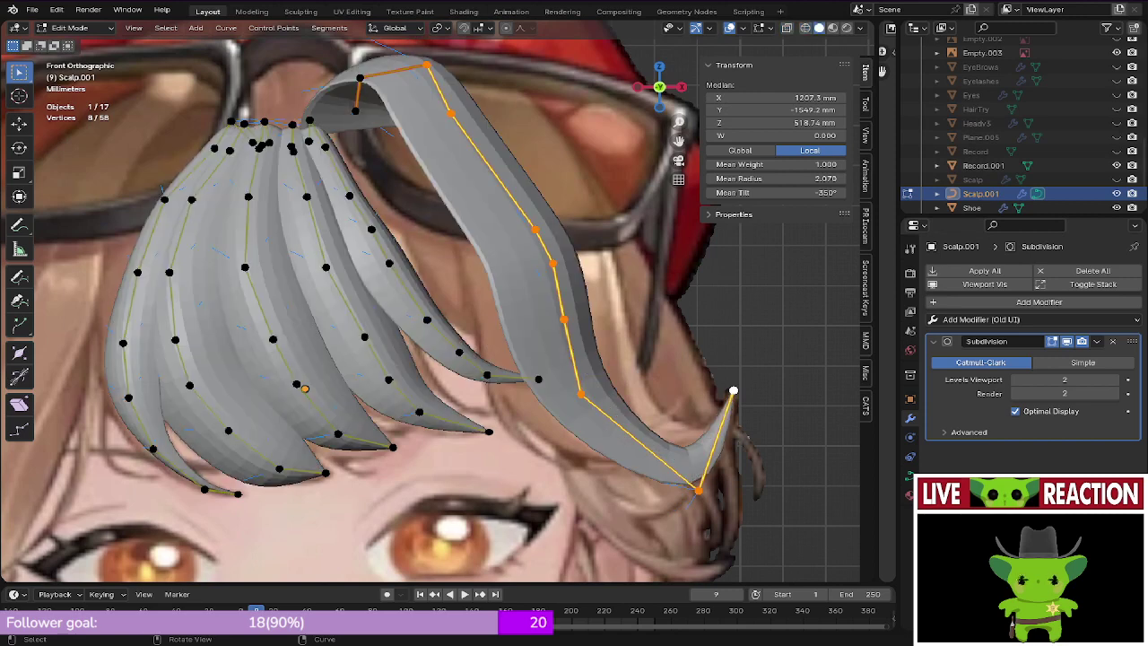
key("ctrl+t")
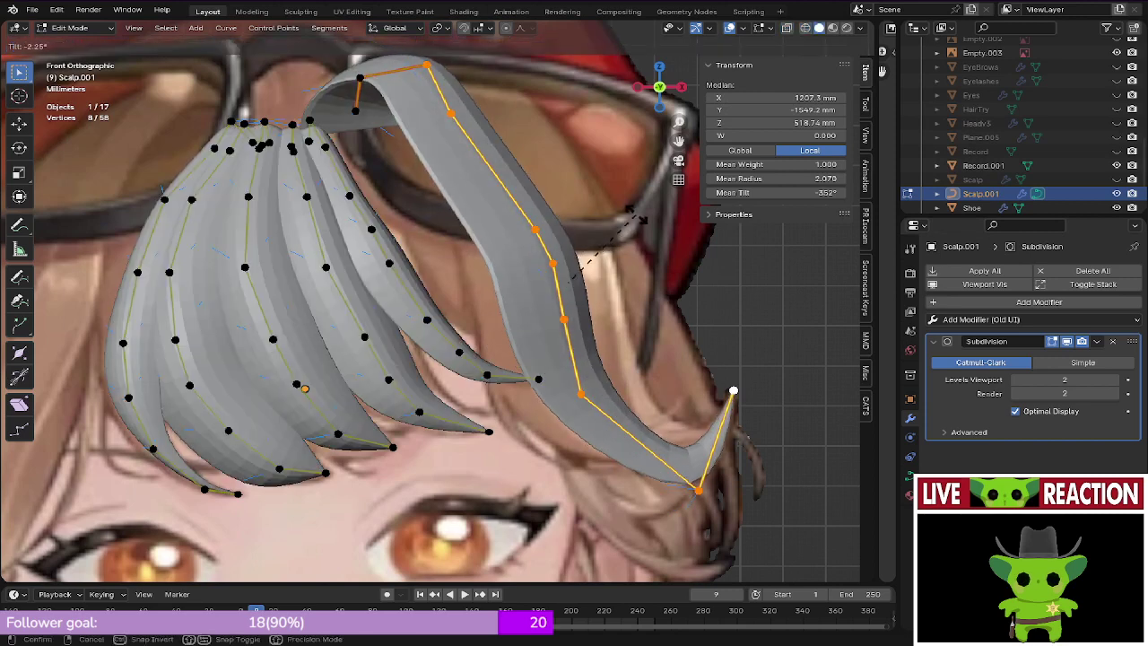
left_click(617, 274)
left_click(468, 269)
key("ctrl+s")
left_click(461, 256)
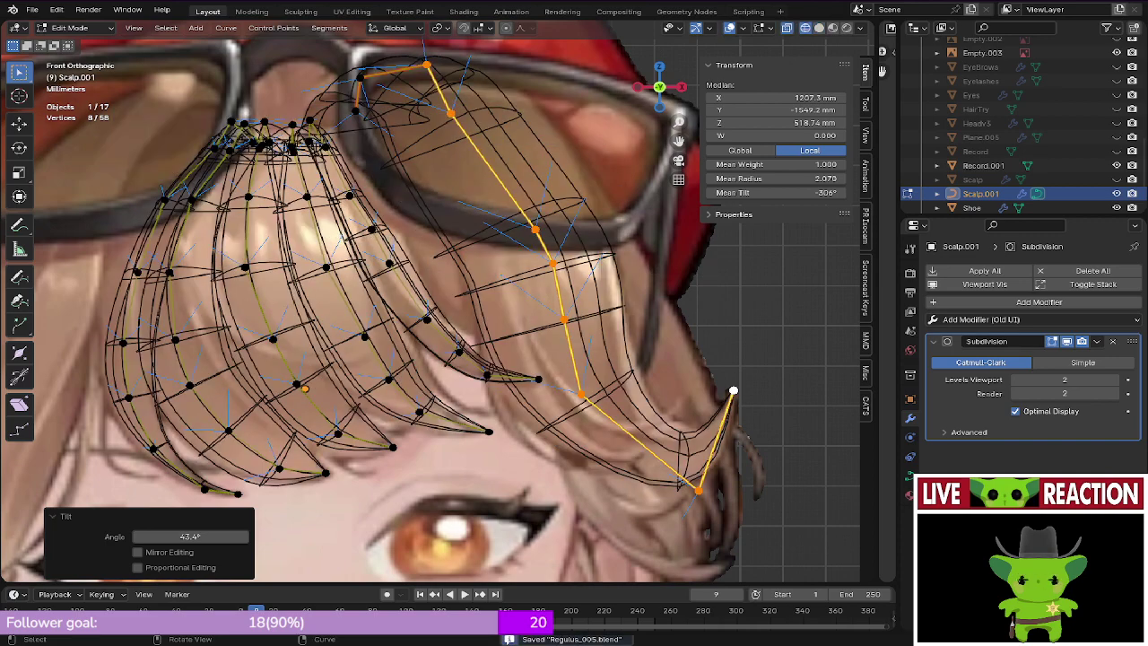
Step: In front view, move the control point just below the strand's arch about 4.5 mm along X
key("z")
left_click(455, 218)
mouse_move(431, 223)
middle_mouse_down()
mouse_move(418, 233)
mouse_move(462, 227)
mouse_move(456, 215)
middle_mouse_up()
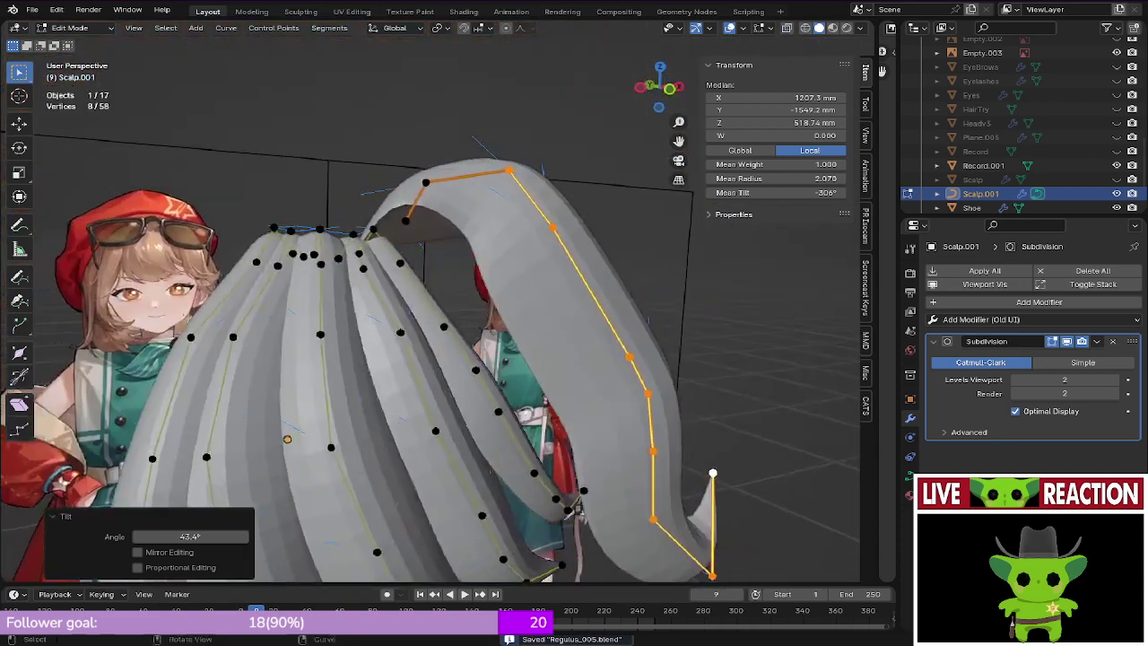
key("KP_1")
left_click(486, 226)
key("g")
key("x")
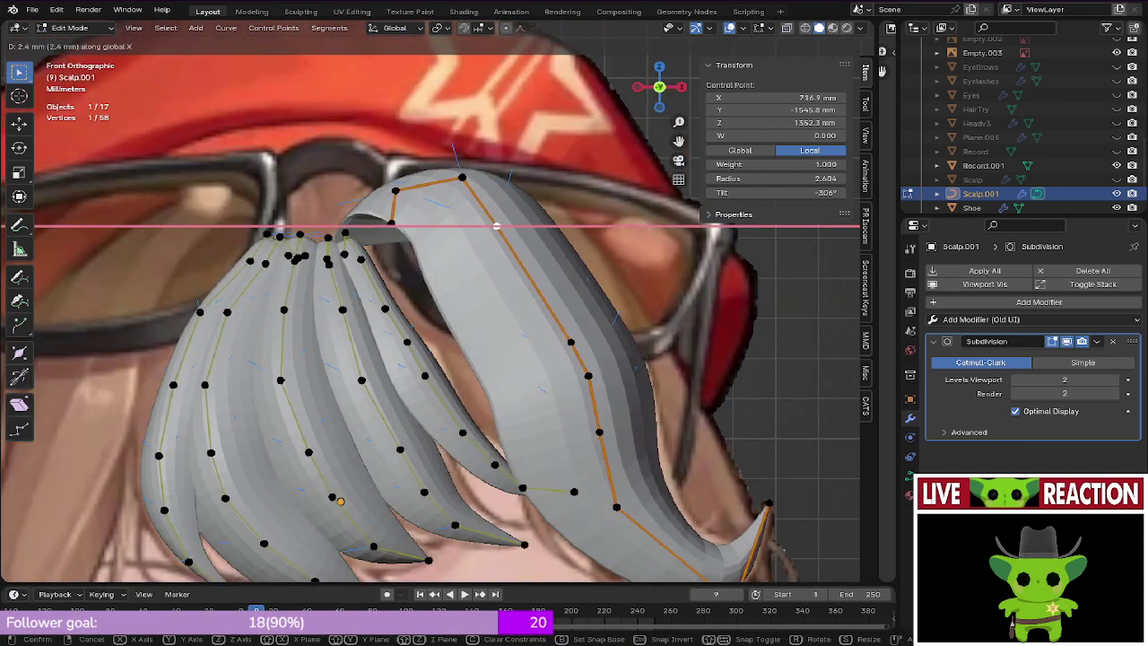
left_click(505, 226)
key("z")
left_click(431, 243)
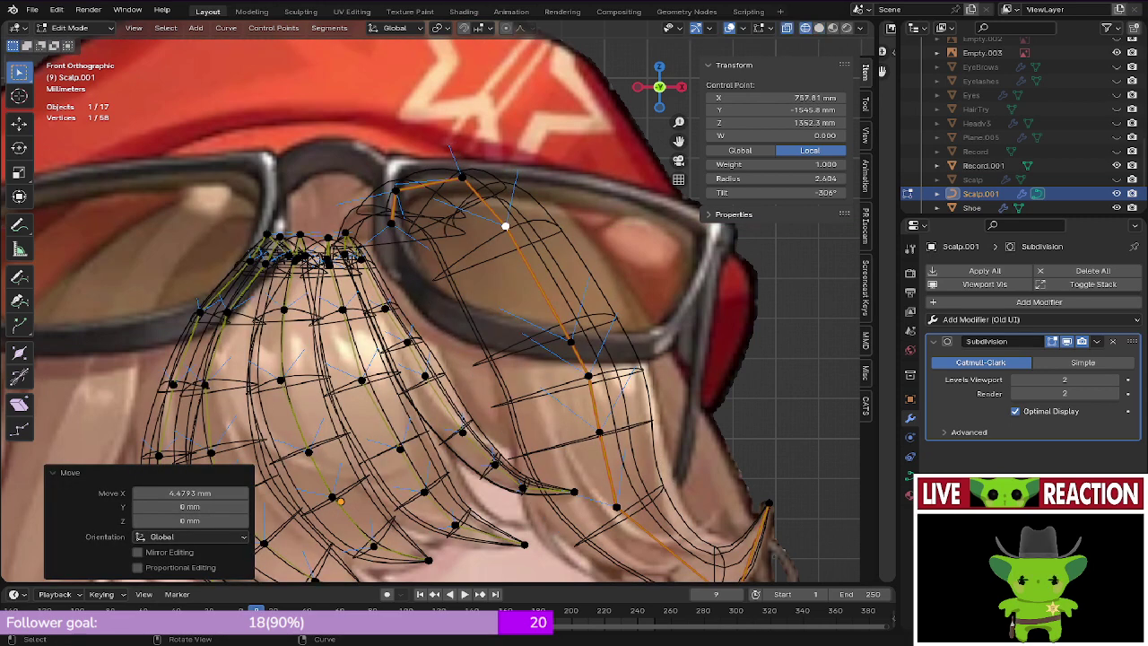
Step: Tilt the point just below the arch by about 17°, save the file and view the bangs in Object Mode
key("ctrl+t")
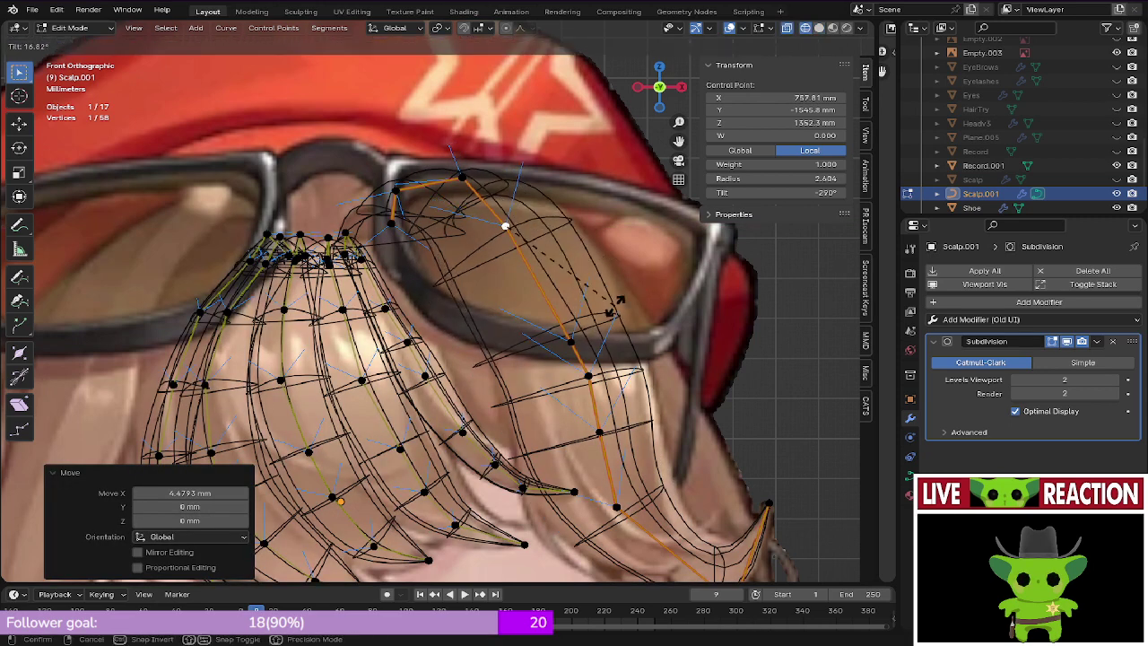
left_click(617, 304)
key("z")
left_click(558, 291)
key("ctrl+s")
left_click(459, 269)
key("Tab")
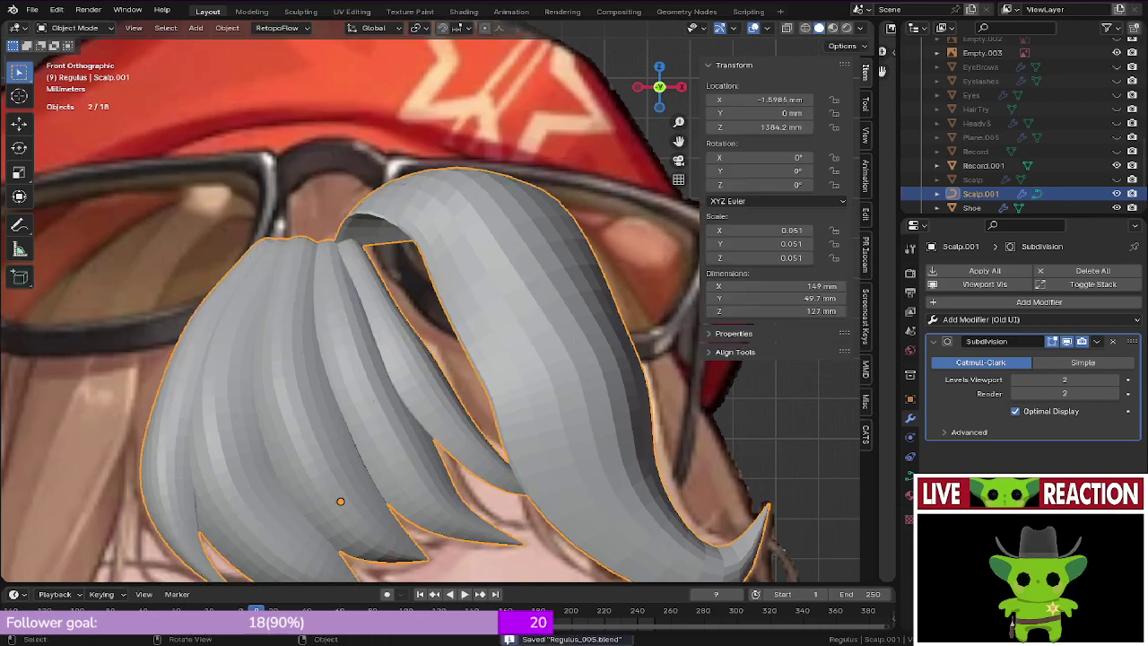
Step: In Edit Mode, move the strand's eighth point from the root about 2.2 mm in X, -4.4 mm in Y and 0.6 mm in Z
mouse_move(475, 359)
middle_mouse_down("shift")
mouse_move(411, 256)
mouse_move(260, 269)
middle_mouse_up("shift")
key("Tab")
middle_click_drag(358, 287, 343, 355, "shift")
left_click(422, 381)
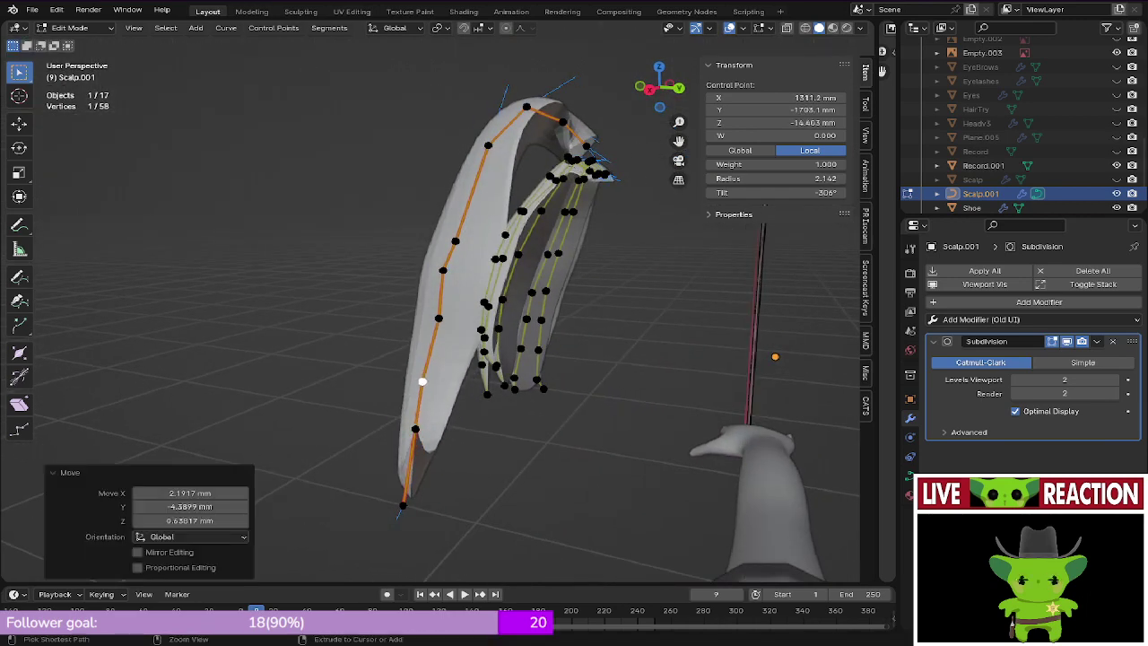
Step: From the side, move the strand's fifth point from the root about -3.4 mm in X and 6.2 mm in Z
middle_click_drag(422, 381, 430, 403)
scroll(430, 403, "up", 1)
left_click(463, 230)
key("g")
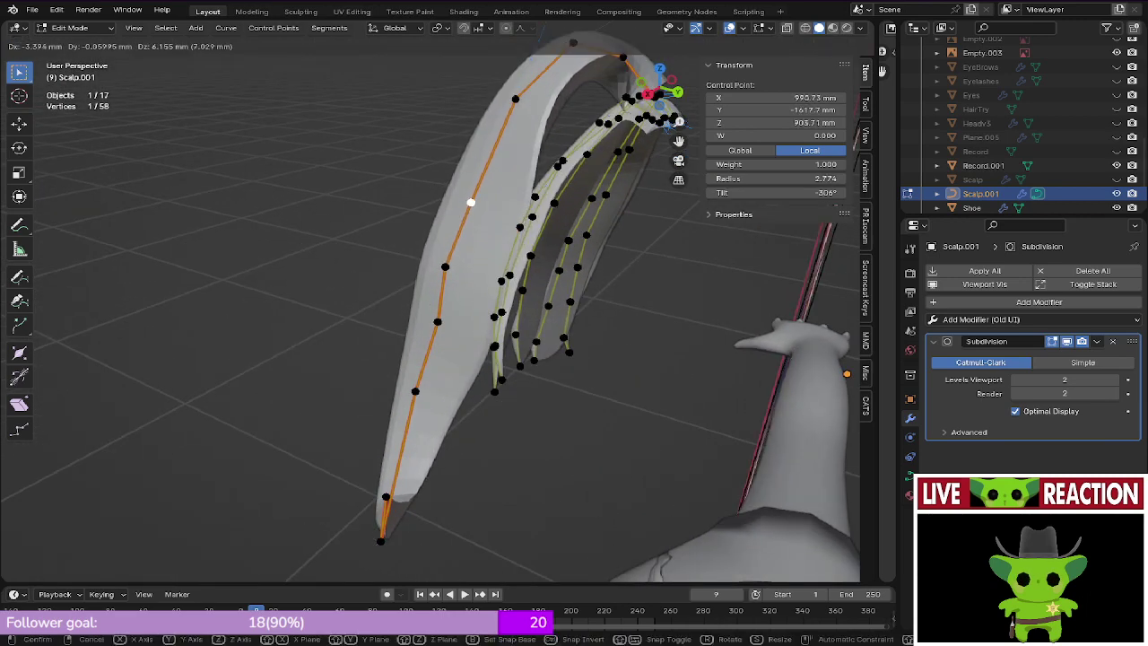
left_click(471, 198)
Step: Move the strand's sixth point from the root about -1.2 mm in X, 0.7 mm in Y and 1.3 mm in Z, and save the file
left_click(446, 266)
key("g")
left_click(450, 260)
scroll(450, 260, "down", 2)
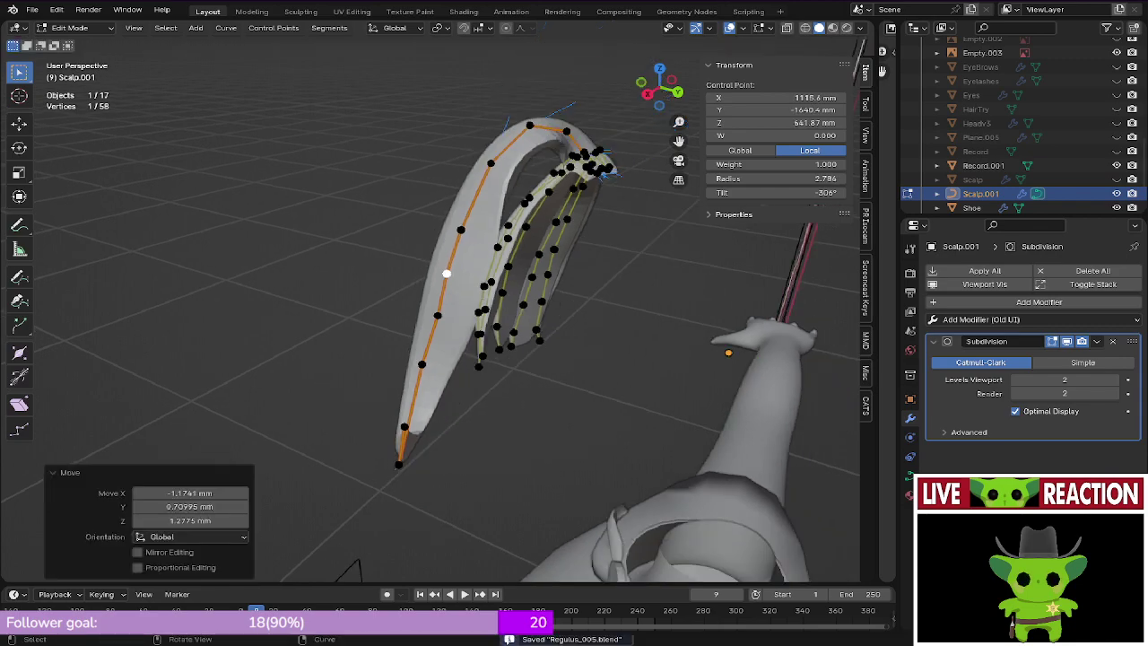
Step: In front wireframe view, move the point at the strand's lowest bend about 1.6 mm in X and 2 mm in Z
middle_click_drag(440, 261, 538, 267)
scroll(484, 269, "up", 3)
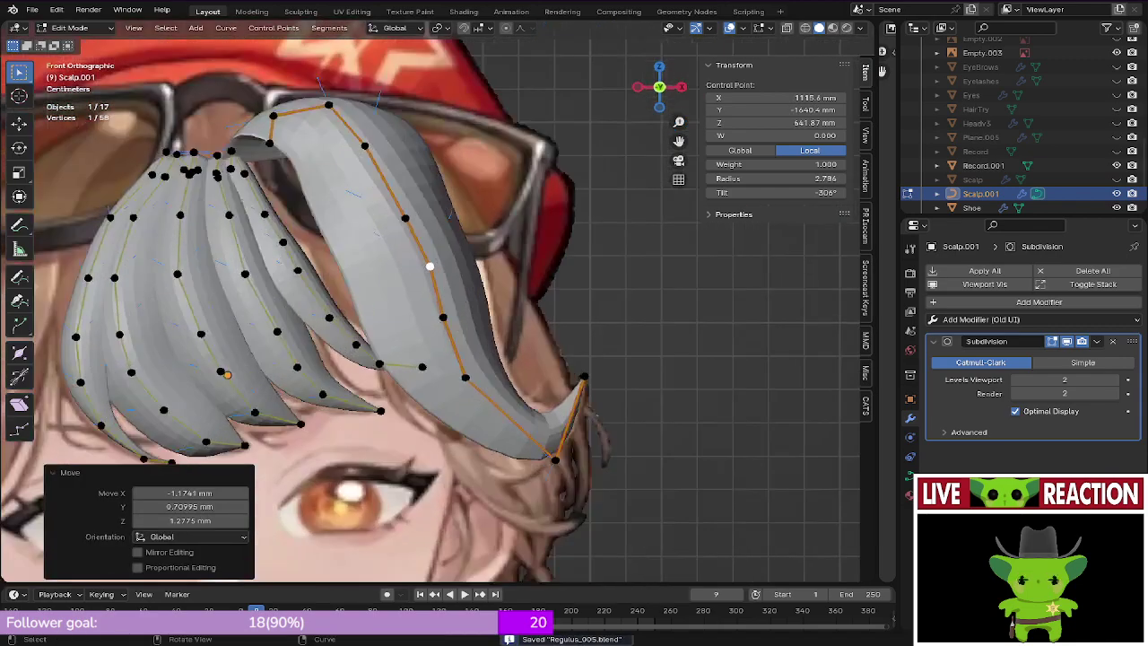
key("shift+z")
scroll(324, 220, "up", 2)
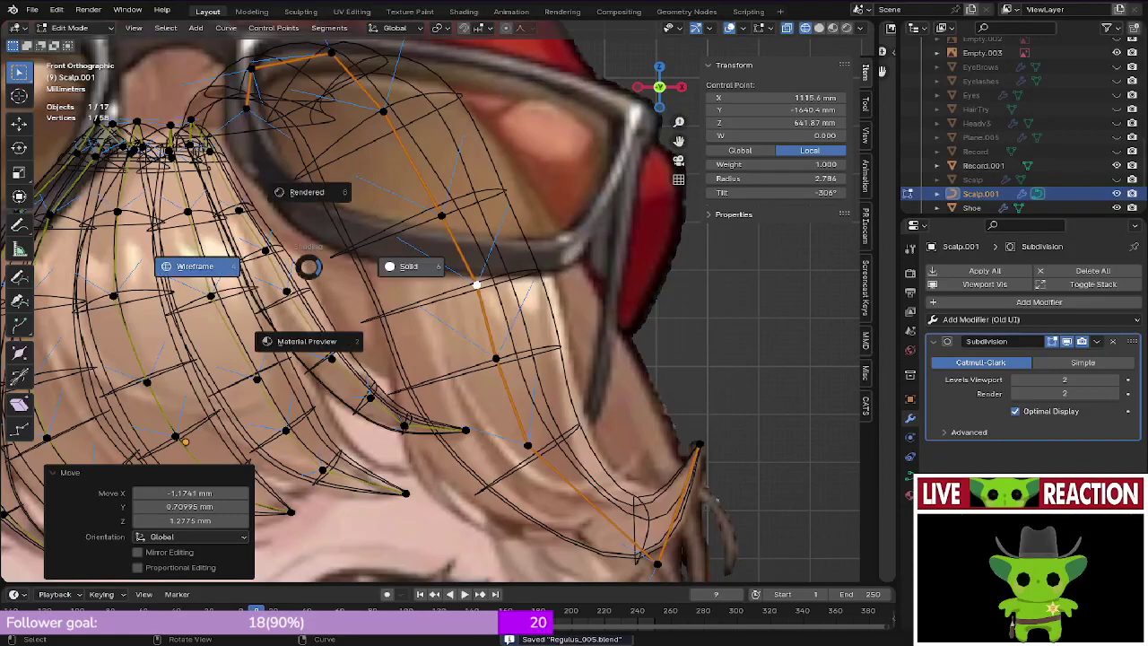
left_click(400, 267)
middle_click_drag(400, 266, 372, 197, "shift")
left_click(499, 371)
key("z")
left_click(387, 367)
middle_click_drag(388, 367, 327, 329, "shift")
key("g")
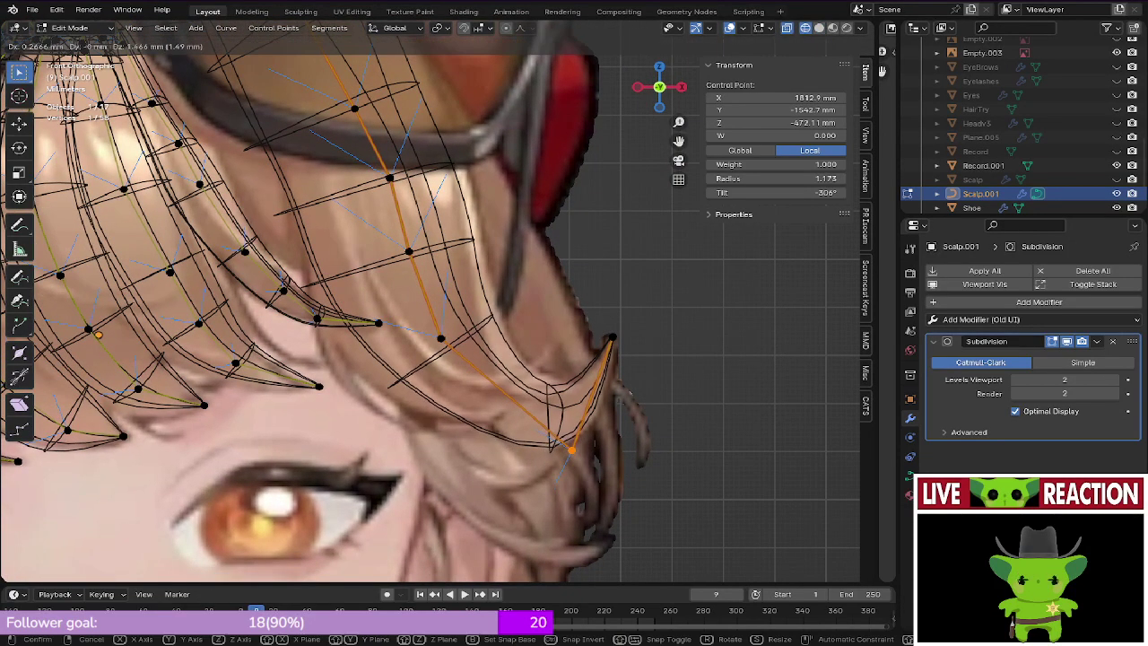
left_click(578, 453)
Step: Save the file and check the bangs in solid shading from the front and from an angle
key("ctrl+s")
left_click(678, 455)
key("z")
left_click(621, 400)
scroll(620, 401, "down", 4)
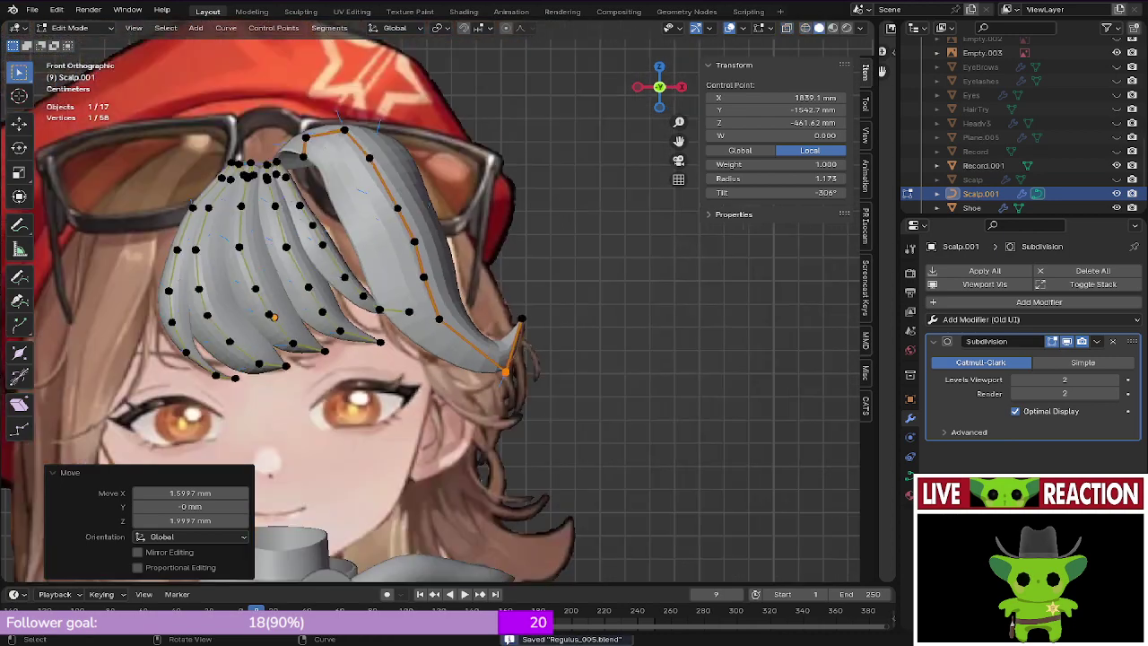
key("Tab")
middle_click_drag(620, 401, 300, 387)
Step: Subdivide the segment between the lowest-bend point and the point above it with one cut, and save the file
key("Tab")
middle_click_drag(479, 314, 465, 291)
left_click(474, 330)
right_click(385, 240)
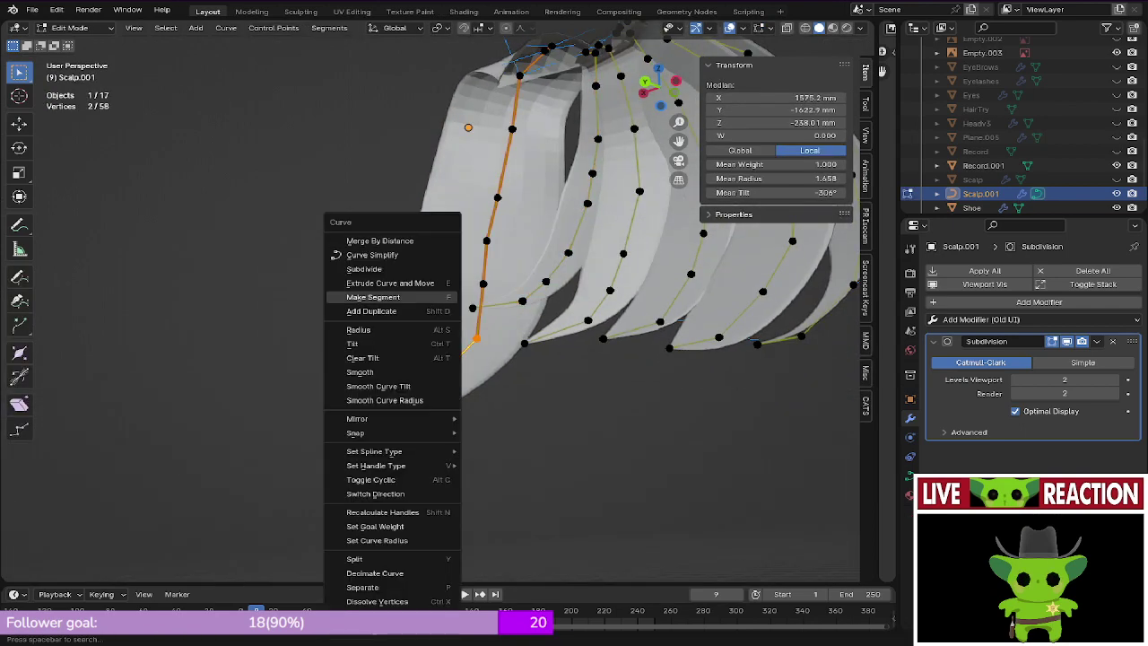
left_click(400, 269)
key("ctrl+s")
left_click(538, 303)
key("KP_1")
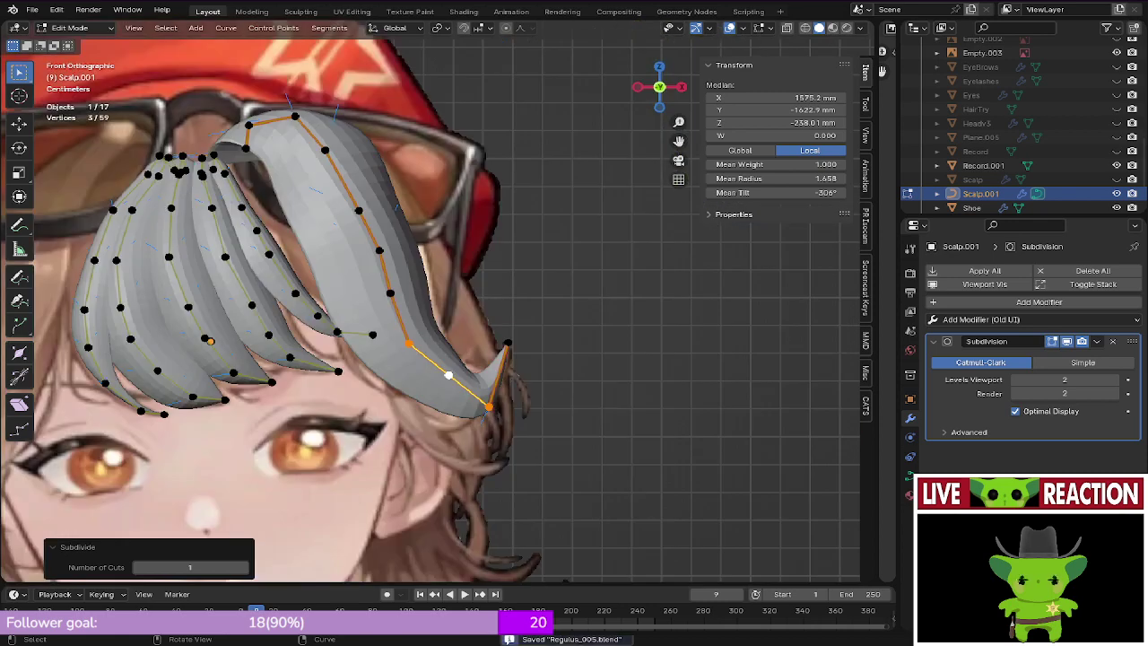
Step: In front wireframe view, shrink the radius at the new middle point of the subdivided segment by a factor of 0.82
key("z")
left_click(484, 364)
scroll(628, 364, "up", 2)
key("s")
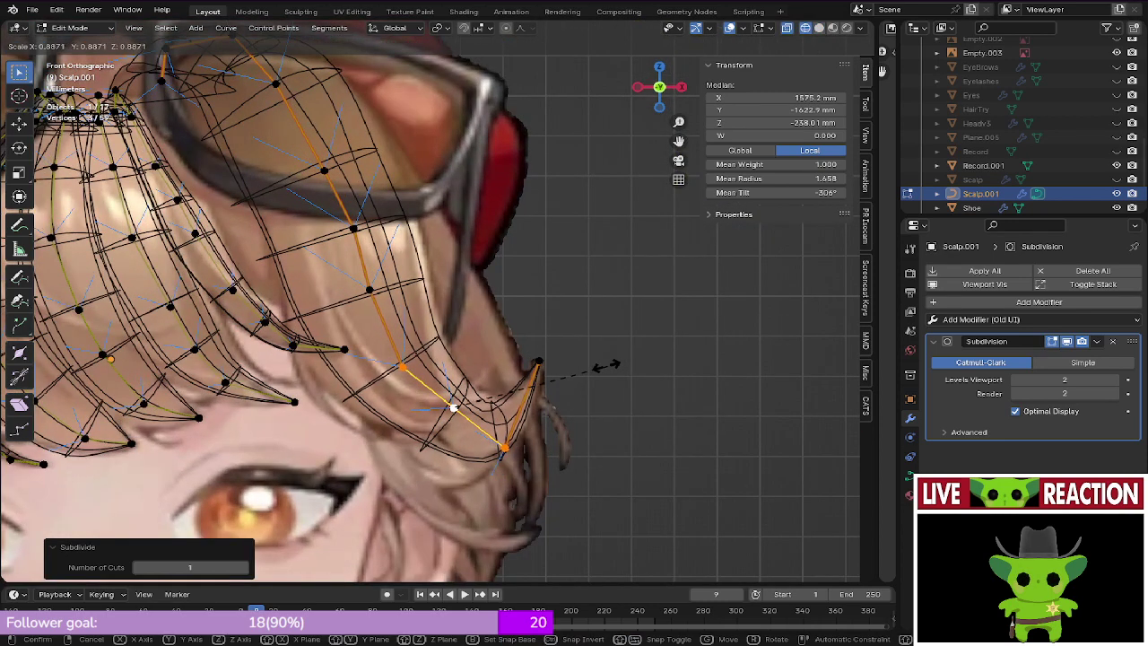
key("Escape")
key("ctrl+s")
left_click(454, 408)
key("alt+s")
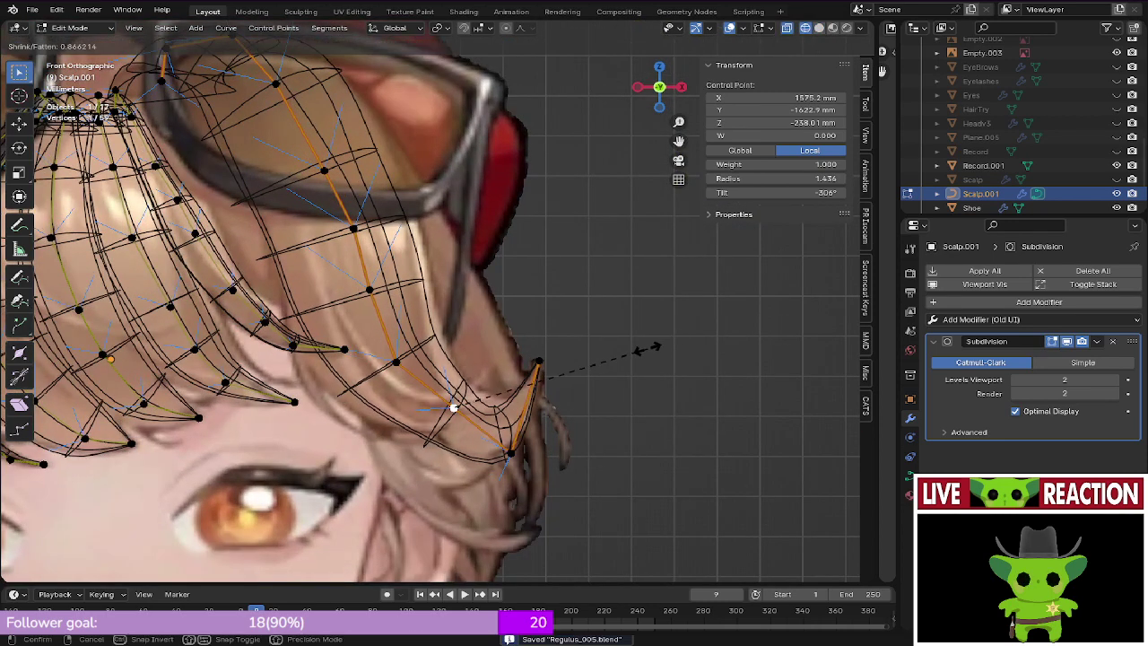
left_click(637, 350)
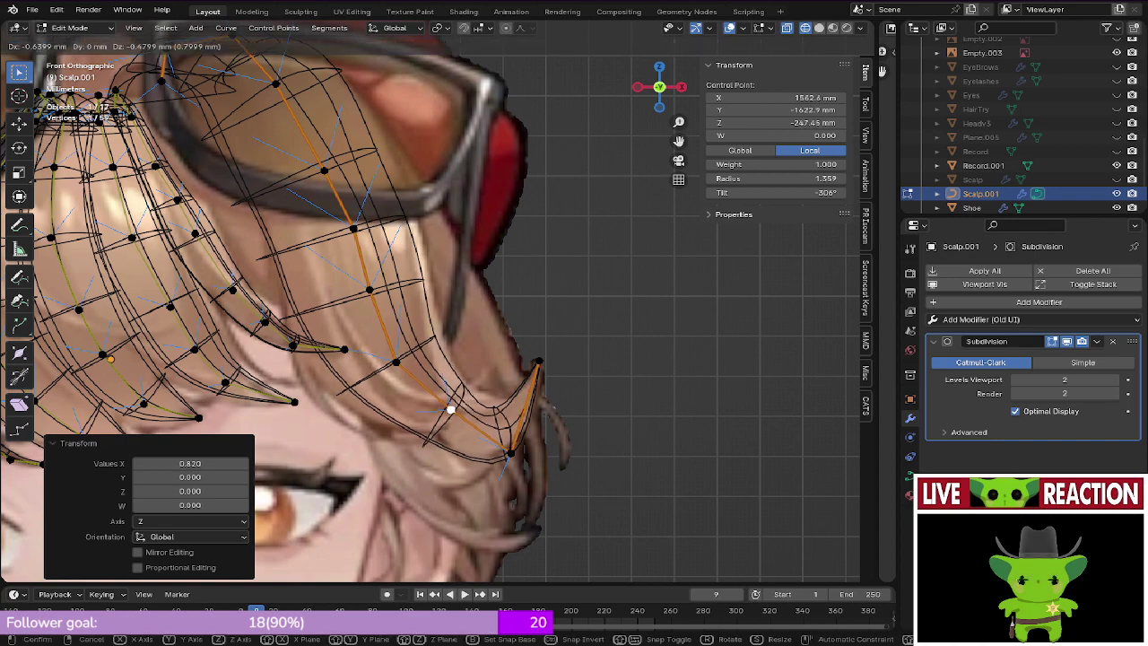
Step: Move the new middle point about -0.6 mm X and -0.5 mm Z, the bend point 0.2 mm X and 3.2 mm Z, and save
left_click(510, 442)
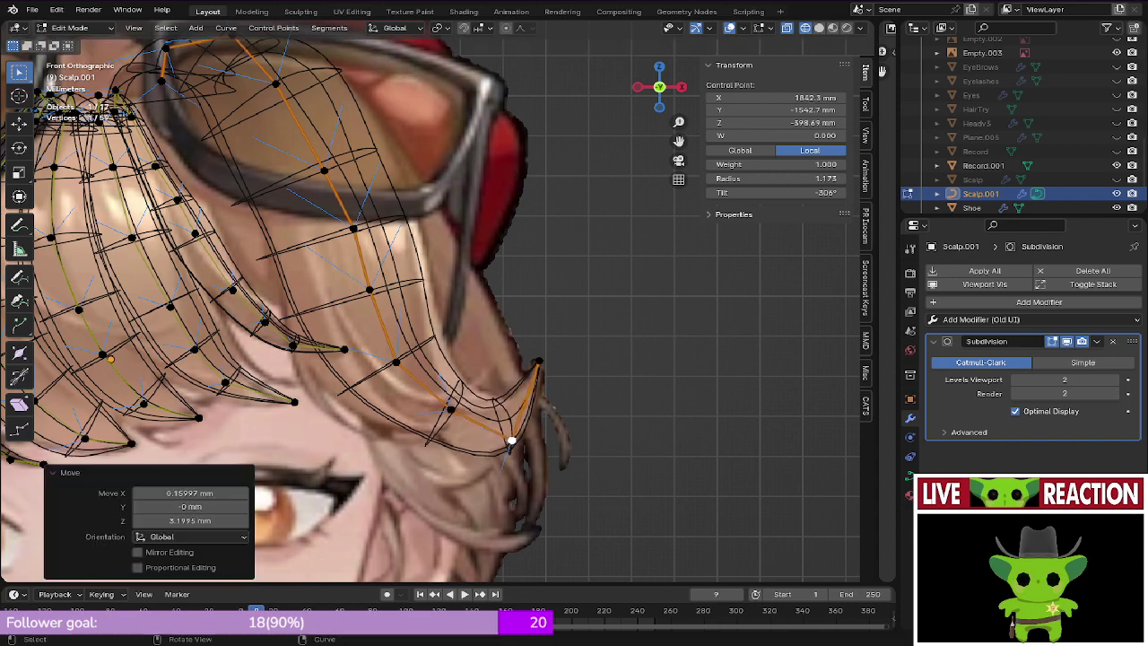
key("ctrl+s")
left_click(418, 451)
Step: Check the strand from an angle, select the point above the subdivided segment's middle and fatten it by a factor of 1.069
key("shift+z")
middle_click_drag(502, 408, 385, 443)
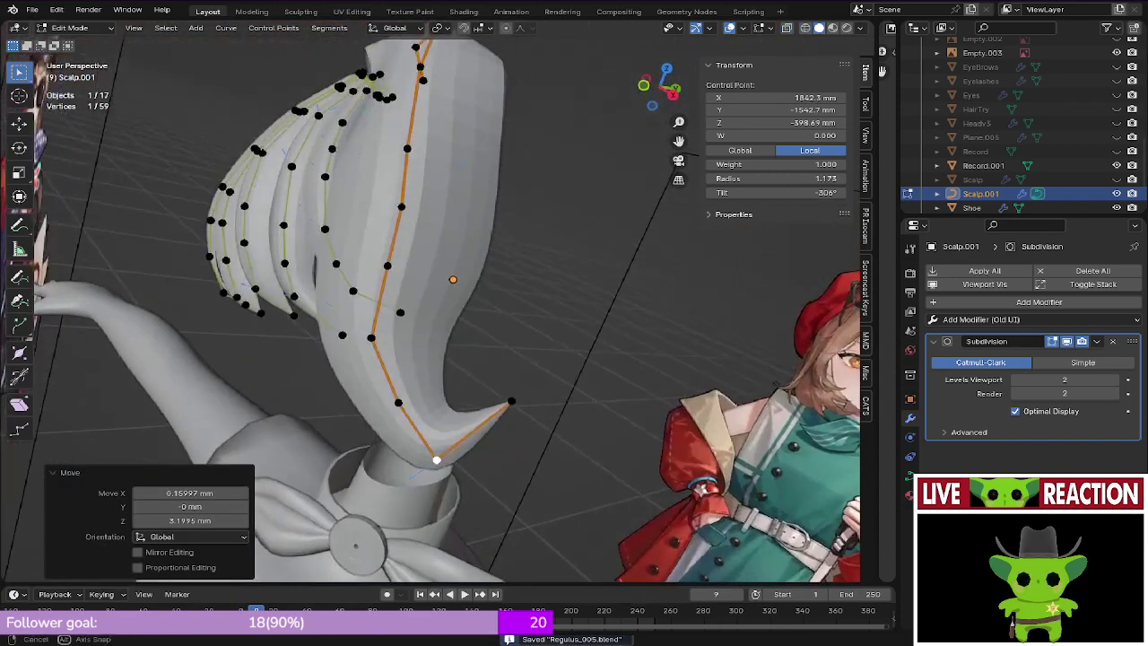
middle_click_drag(335, 362, 353, 361)
key("z")
left_click(240, 361)
left_click(370, 339)
key("z")
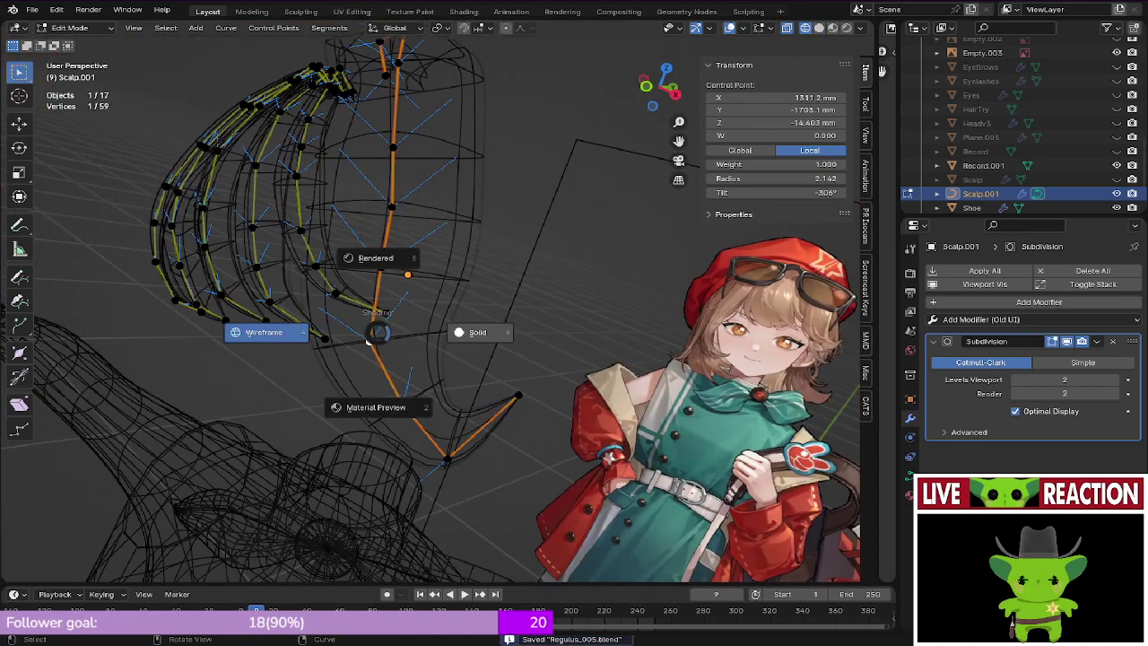
left_click(478, 332)
key("KP_1")
left_click(644, 332)
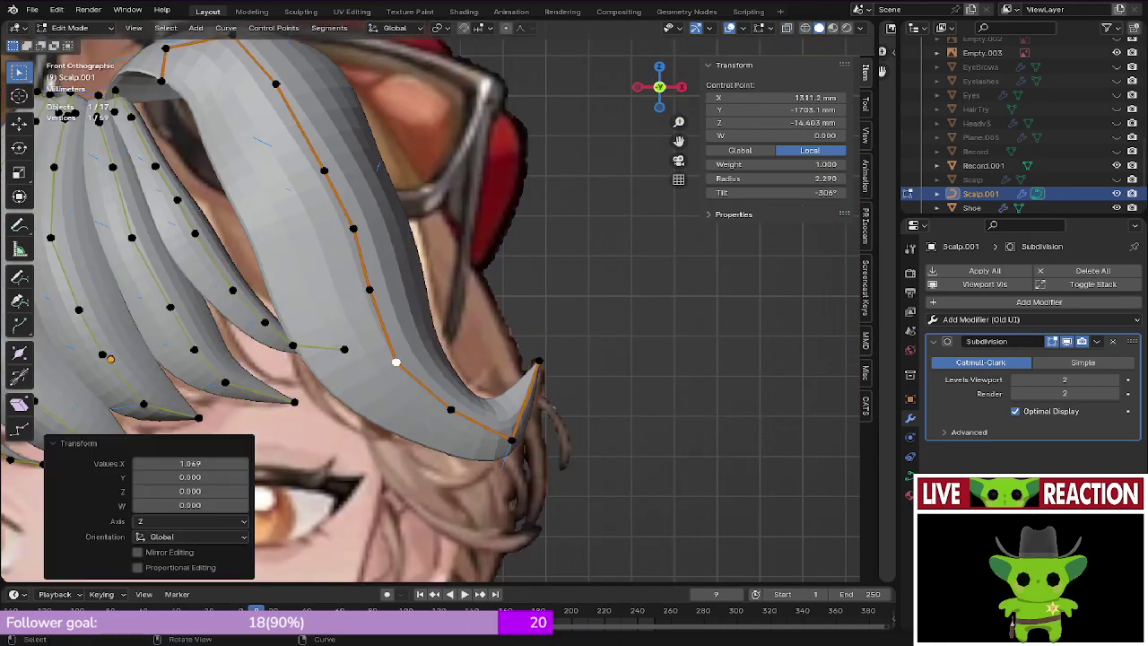
Step: Move the fattened point about 1 mm in X and 0.5 mm in Z, and save the file
key("Return")
scroll(430, 301, "down", 5)
key("ctrl+s")
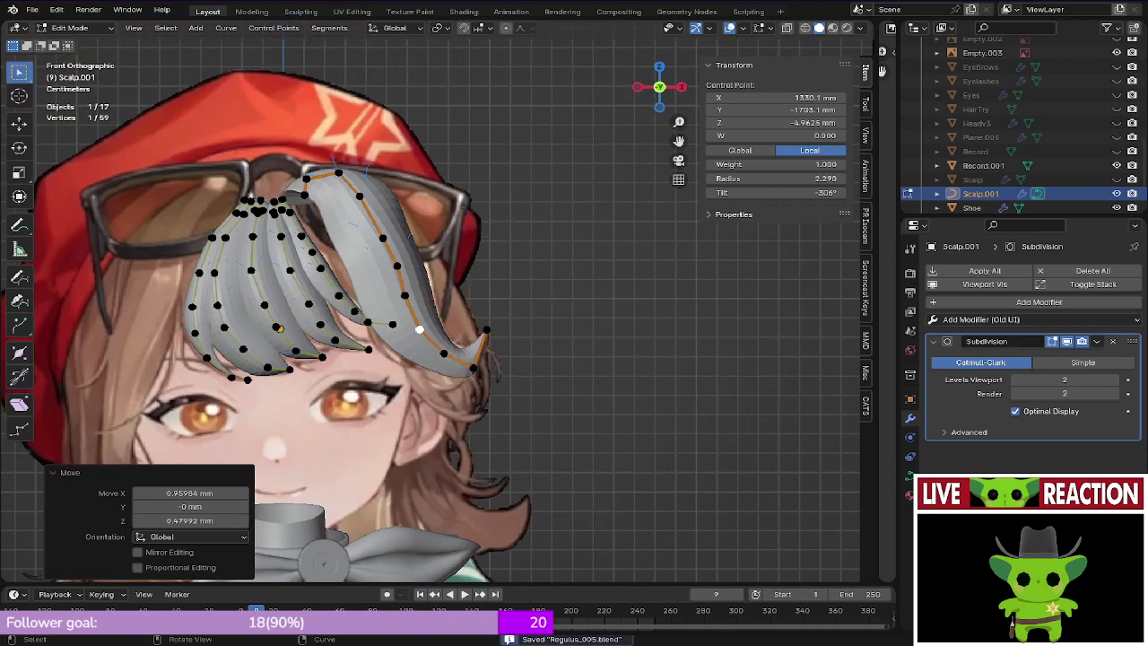
Step: Examine the outermost strand's shape and depth from angled, right and front views against the reference
key("Tab")
middle_click_drag(664, 300, 448, 314)
scroll(515, 332, "up", 2)
key("KP_3")
key("Tab")
scroll(448, 314, "down", 3)
key("KP_3")
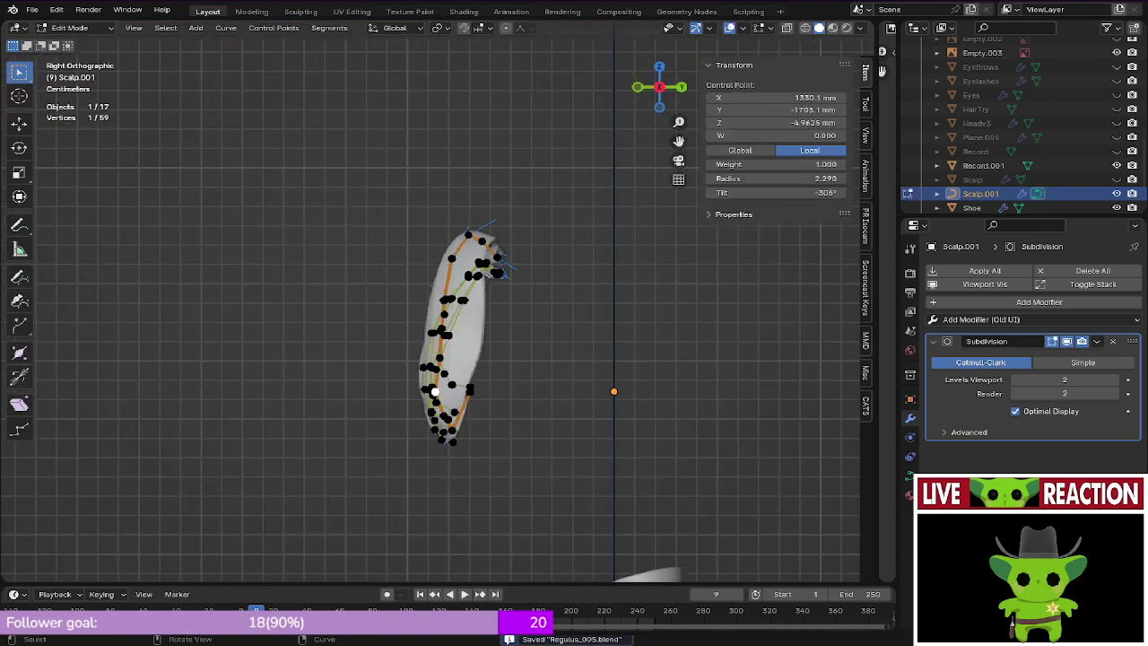
scroll(430, 310, "up", 2)
scroll(430, 310, "down", 3)
key("KP_1")
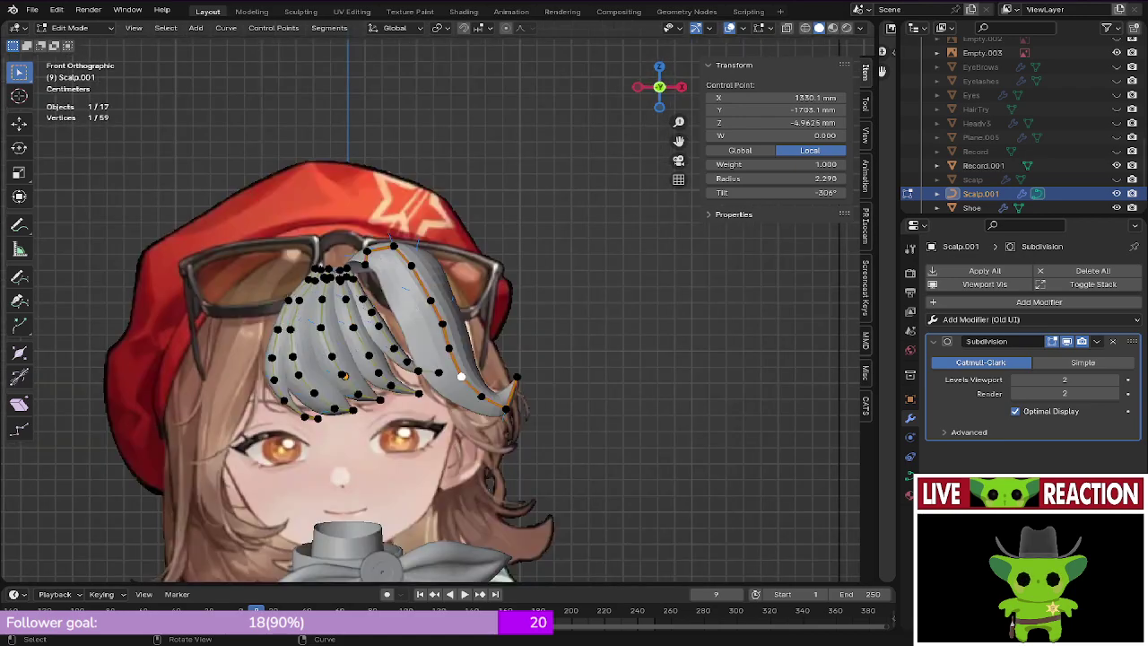
middle_click_drag(430, 310, 370, 311)
key("KP_1")
scroll(533, 382, "up", 3)
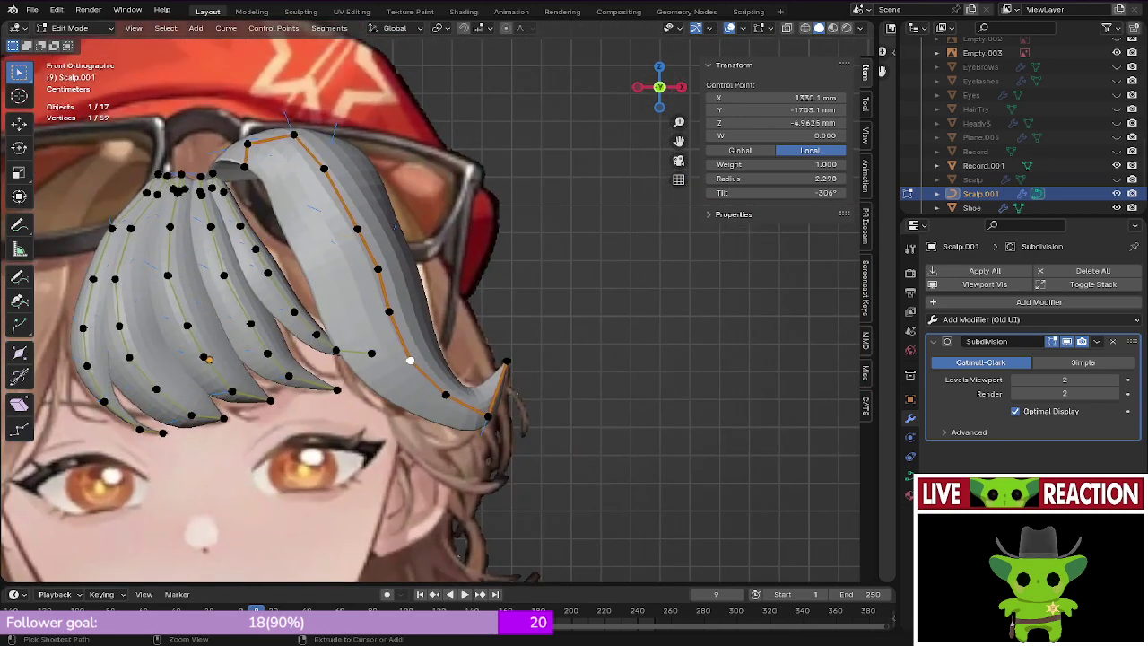
Step: Save the file, unhide the Headv3 mesh, and check how the outermost strand sits in front of the head
key("ctrl+s")
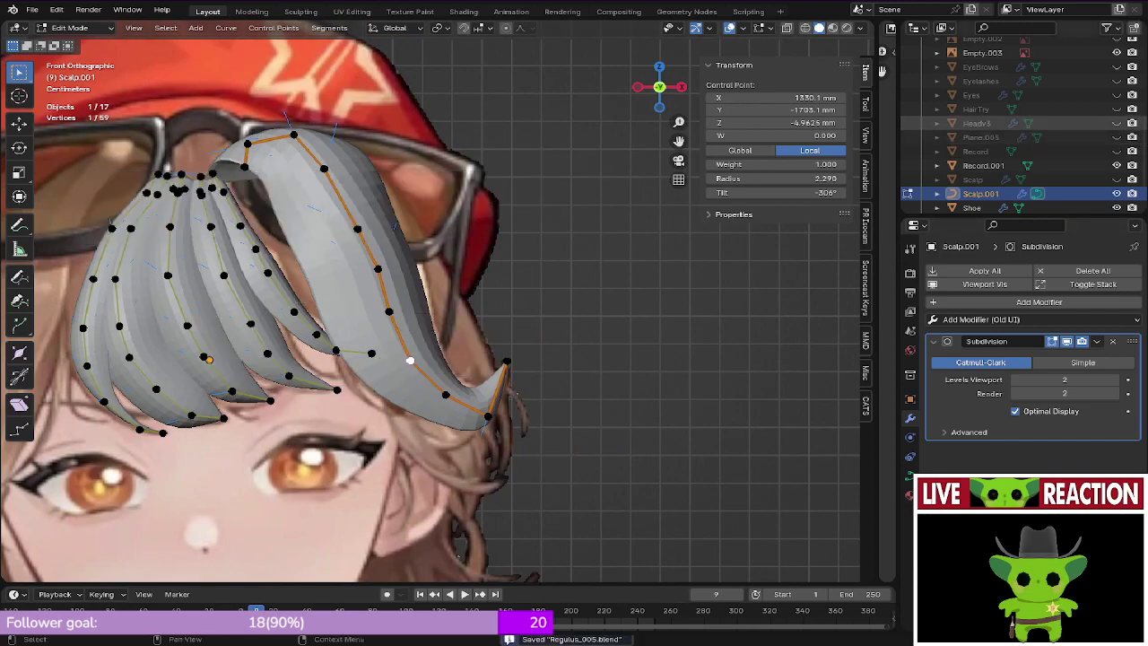
left_click(1116, 124)
scroll(431, 310, "down", 2)
key("ctrl+s")
middle_click_drag(427, 316, 184, 288)
scroll(323, 317, "up", 4)
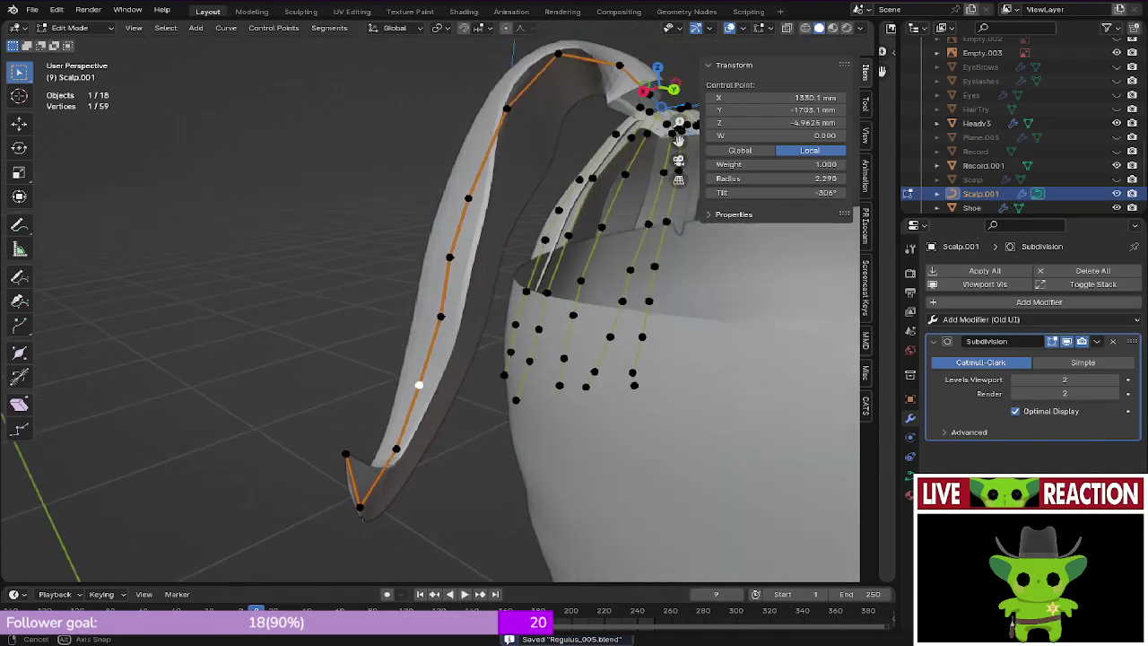
key("KP_3")
middle_click_drag(645, 328, 847, 355)
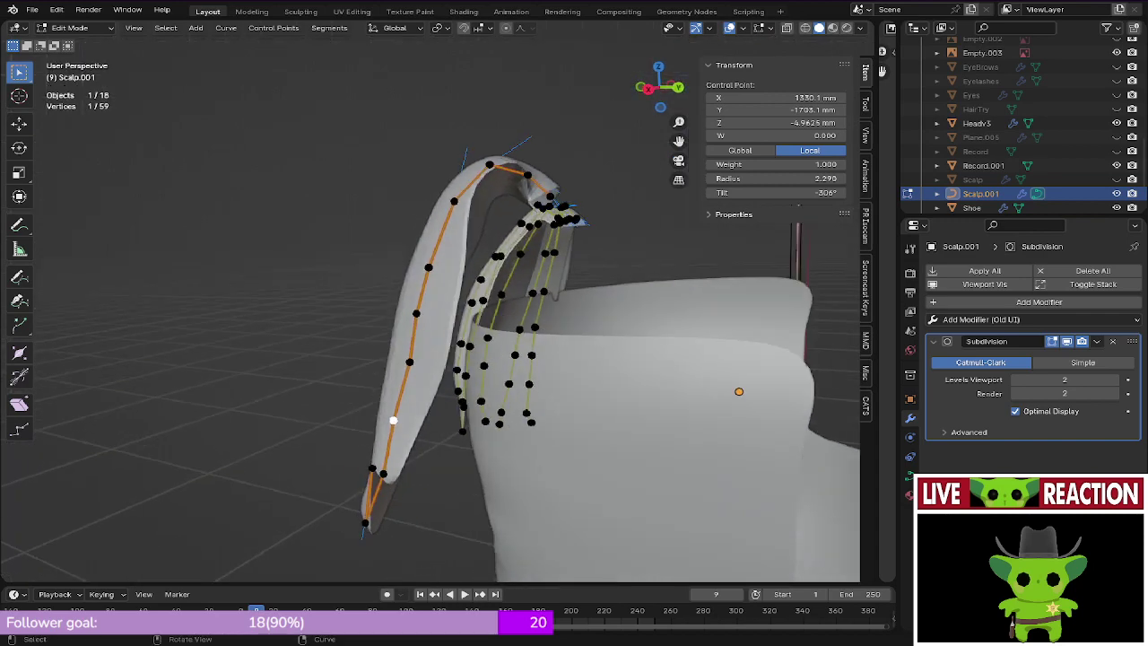
Step: In right view, move the outermost strand's third point below the crown forward, away from the face
key("KP_3")
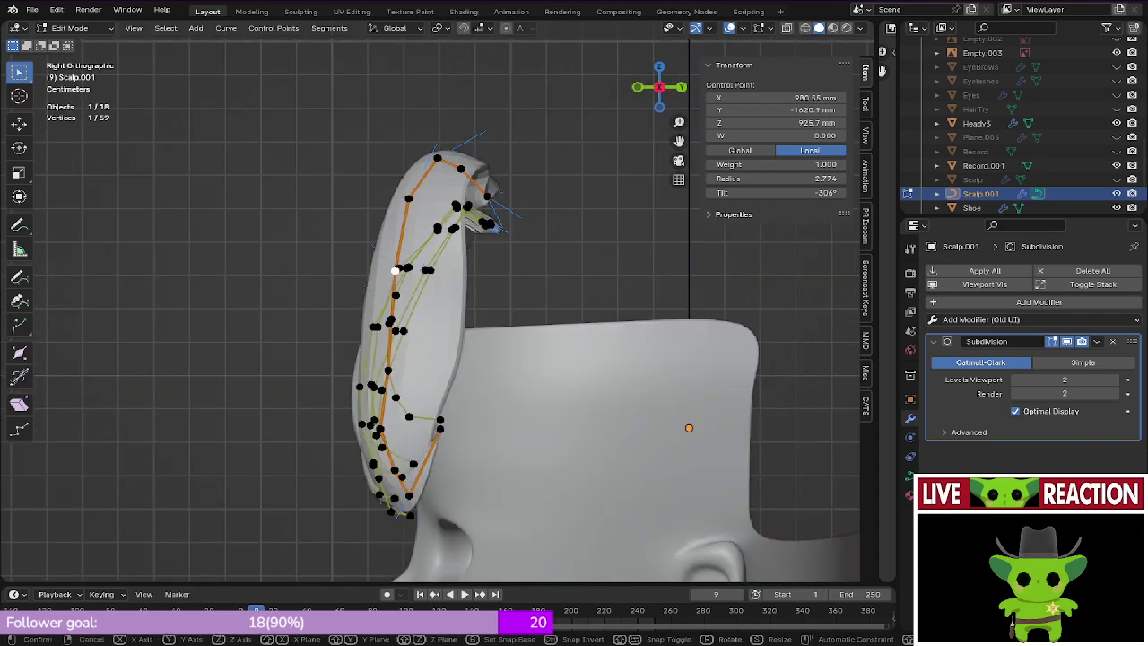
key("Return")
left_click(391, 321)
key("g")
key("Escape")
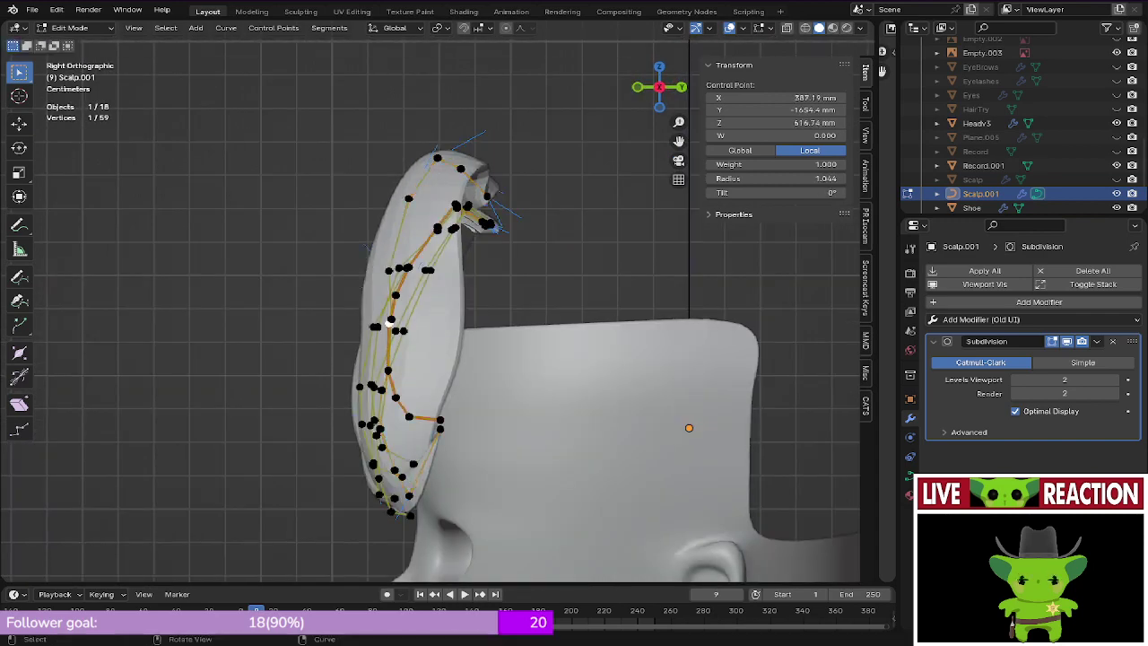
Step: Move the next two points down the outermost strand about 0.8 mm X, -3 mm Y and -0.3 mm Z each, and save
middle_click_drag(391, 321, 369, 344)
key("Return")
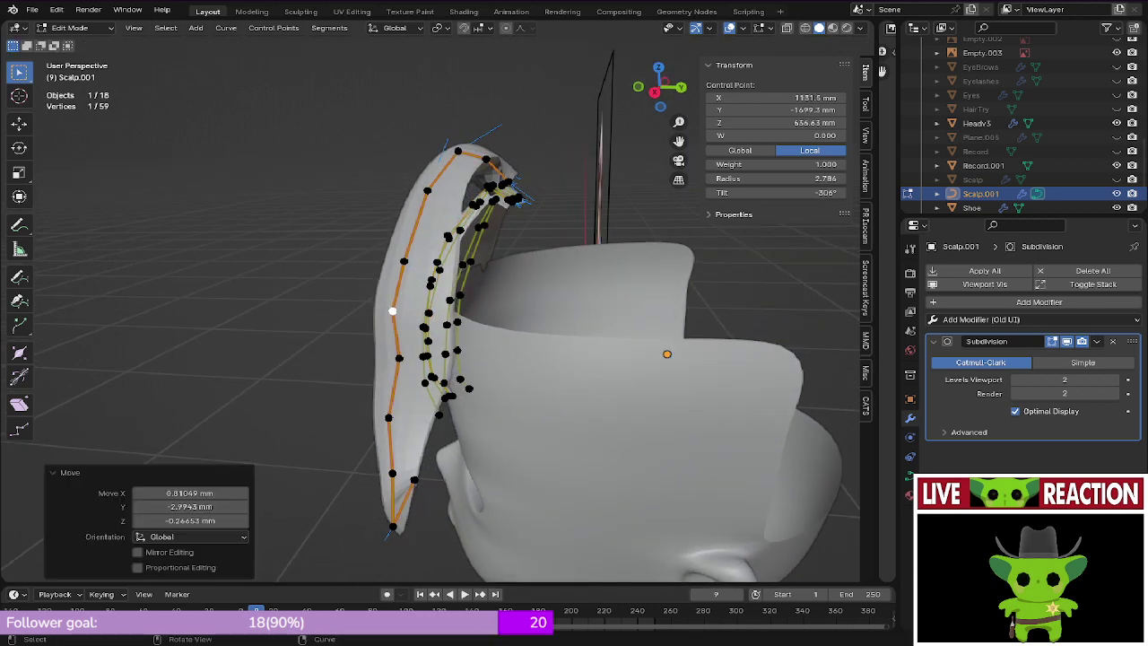
left_click(399, 358)
key("Return")
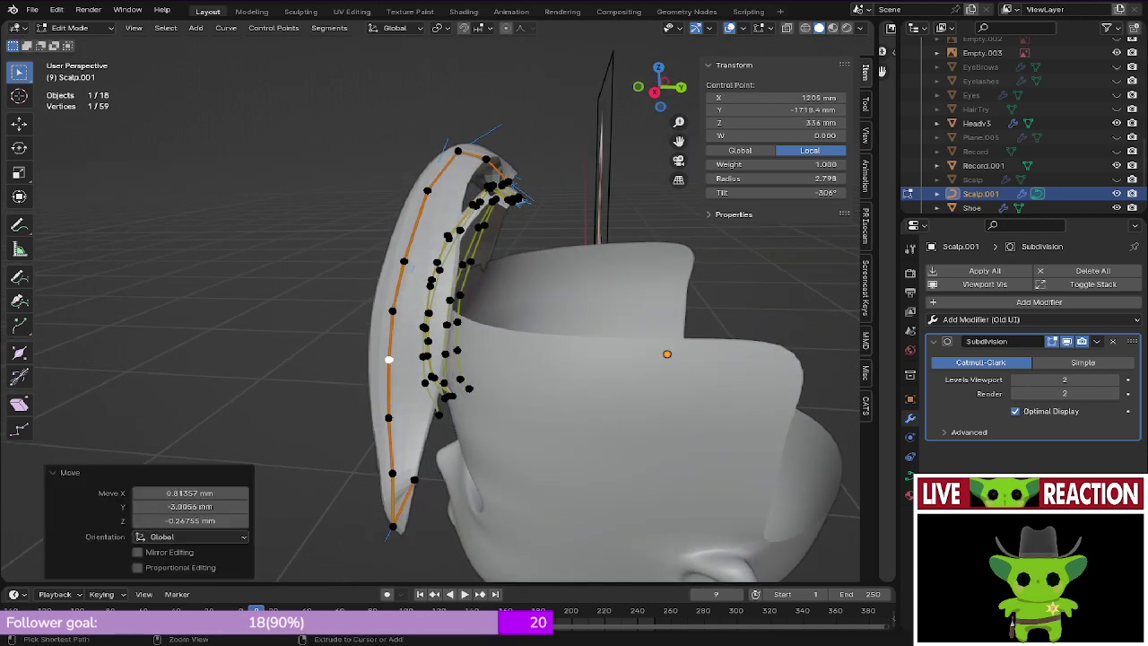
key("ctrl+s")
Step: In front view, shrink the radius of the outermost strand's two points below the crown by a factor of 0.940, and save
key("KP_1")
scroll(430, 334, "up", 3)
middle_click_drag(430, 335, 390, 345)
key("KP_1")
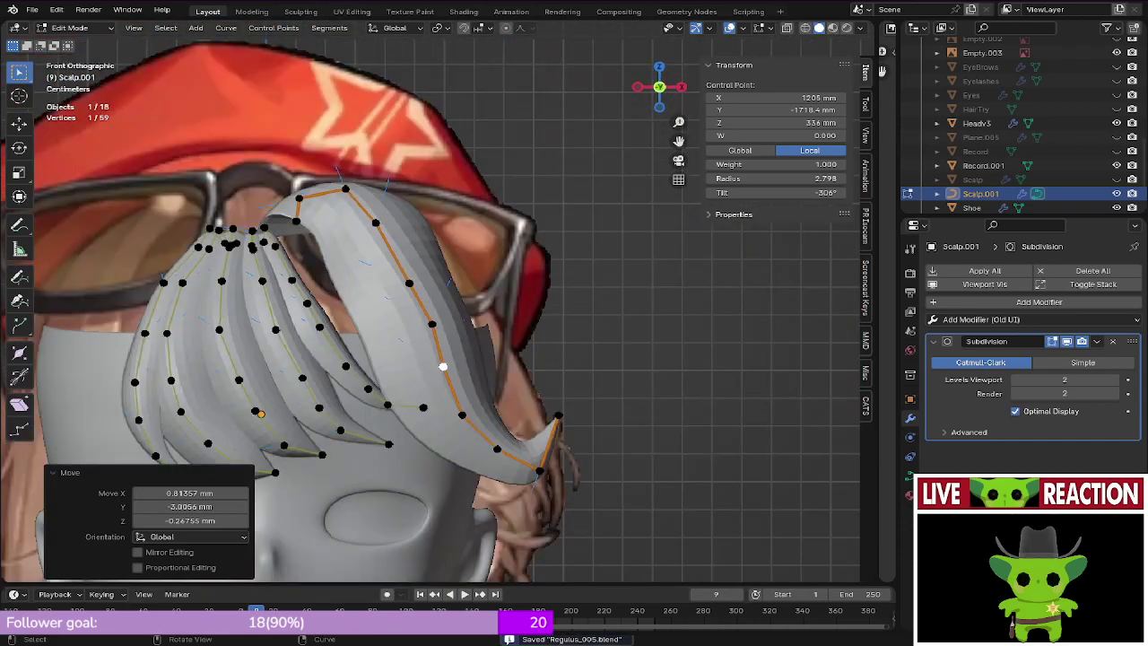
scroll(336, 242, "up", 1)
left_click(423, 290)
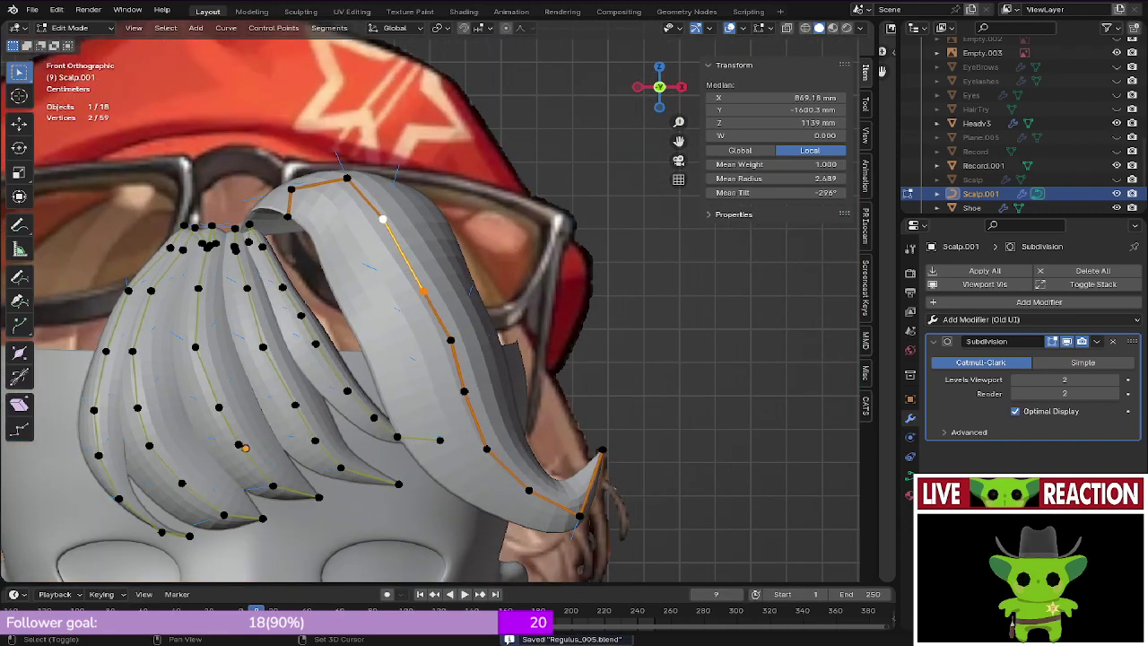
left_click(500, 240)
key("ctrl+s")
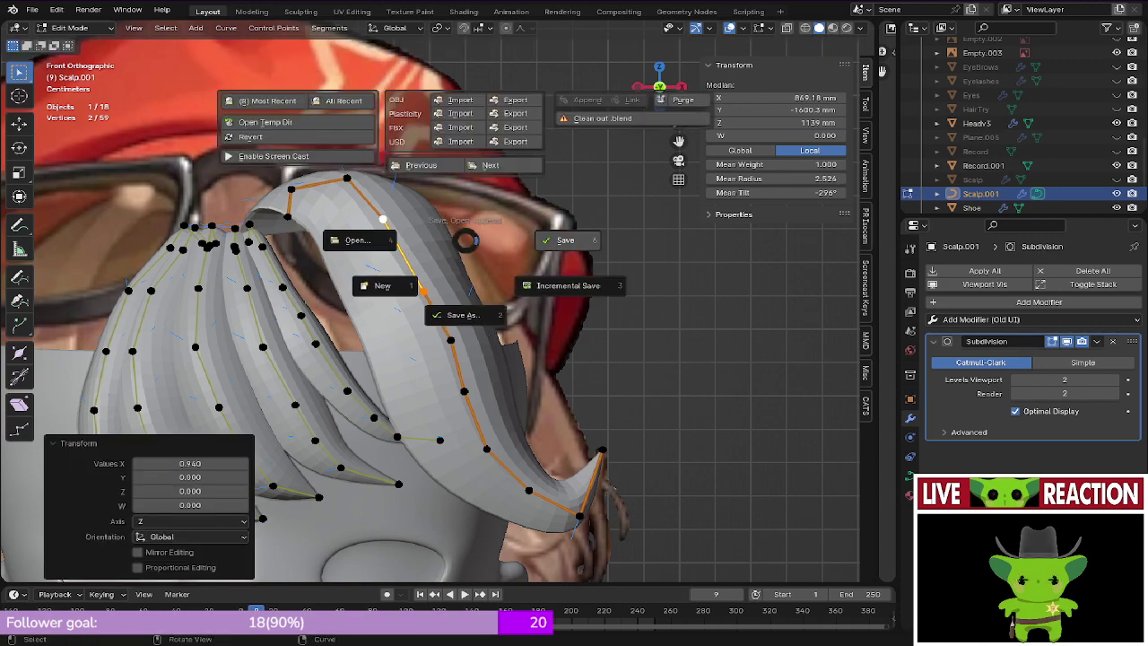
left_click(544, 240)
Step: Compare the strand with the reference, thin the next two points down it to a mean radius of 2.668, and save
scroll(543, 240, "down", 1)
key("z")
left_click(438, 240)
scroll(437, 240, "down", 1)
key("z")
scroll(438, 300, "up", 3)
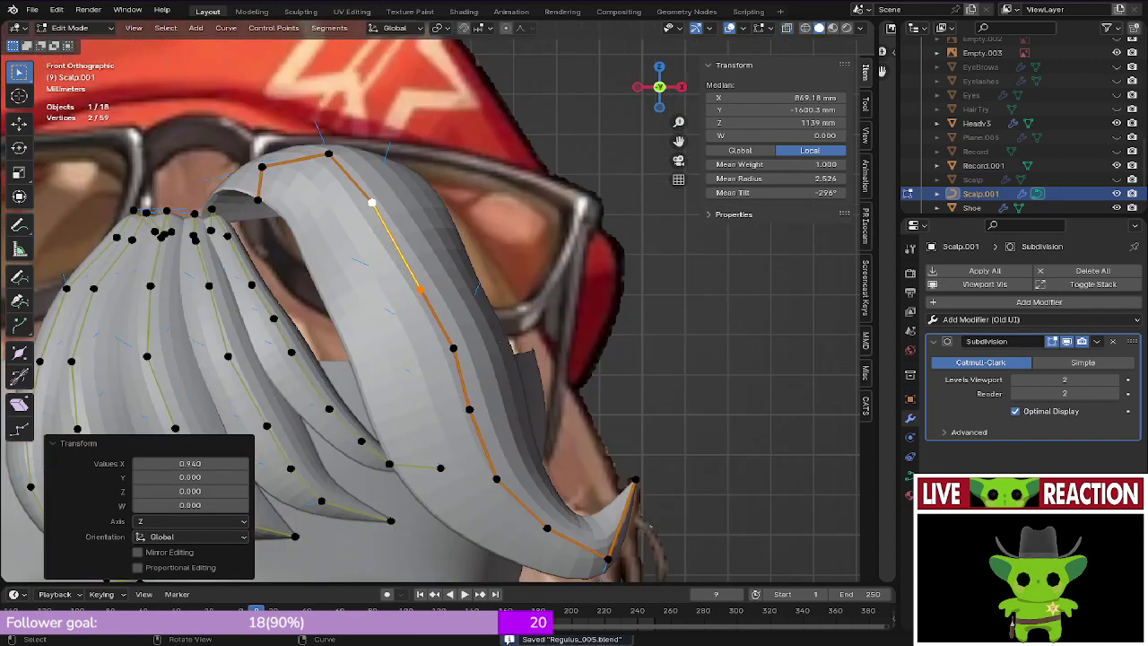
middle_click_drag(438, 318, 448, 239, "shift")
left_click(464, 270)
key("s")
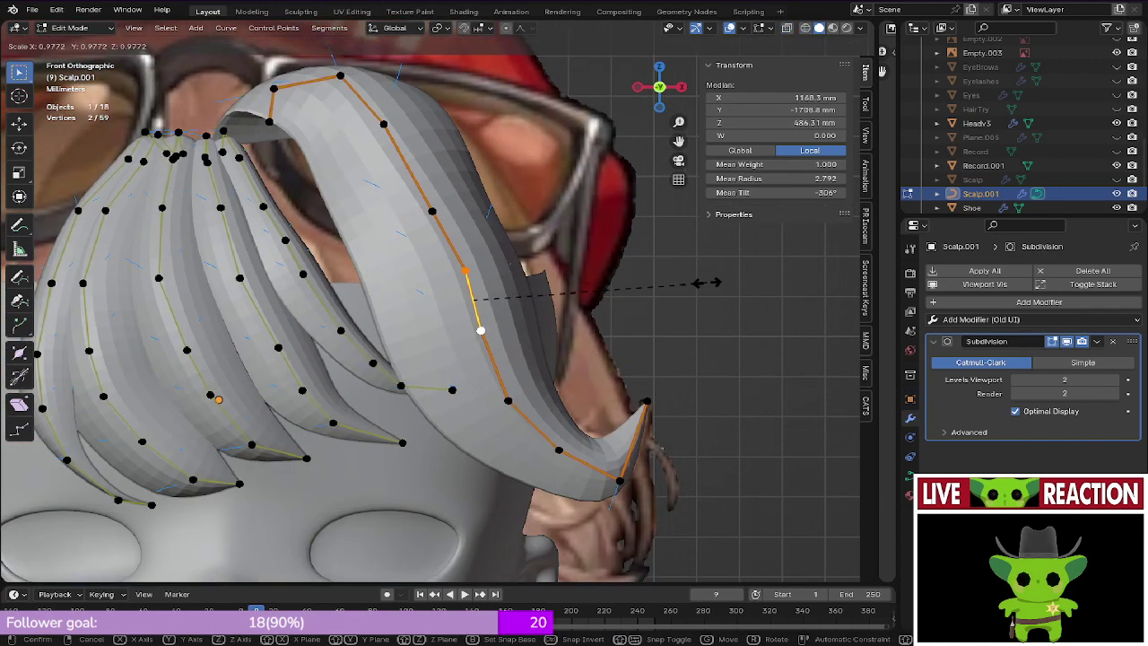
right_click(695, 284)
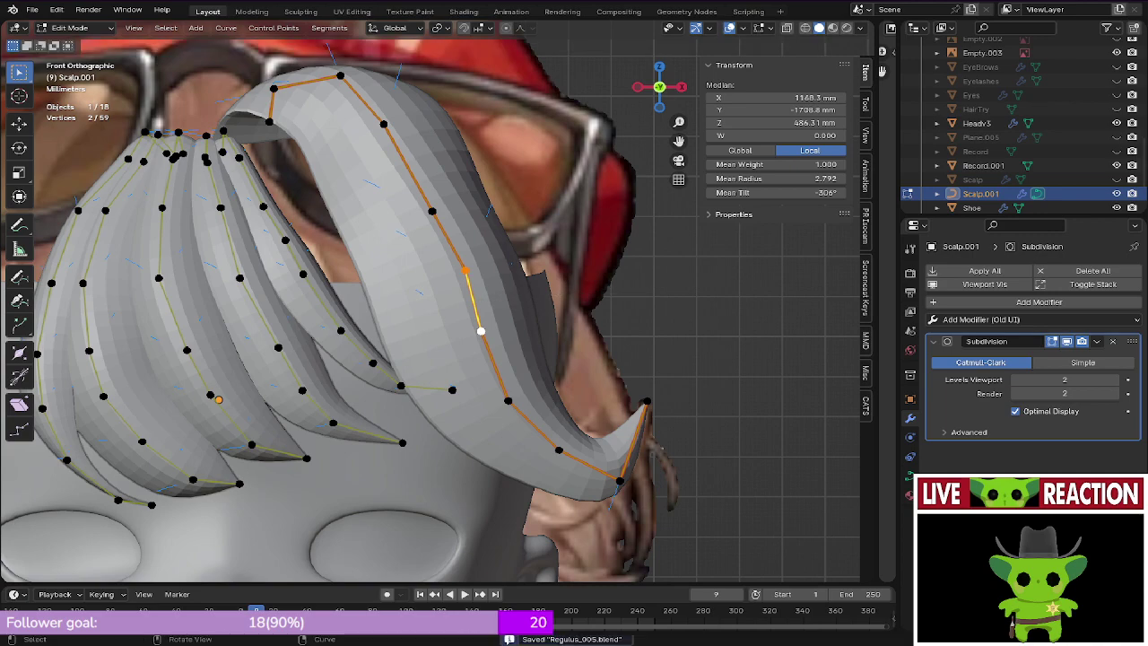
left_click(706, 279)
key("ctrl+s")
left_click(718, 278)
Step: Examine the bangs in Object Mode from the front and from above
scroll(663, 279, "down", 4)
key("Tab")
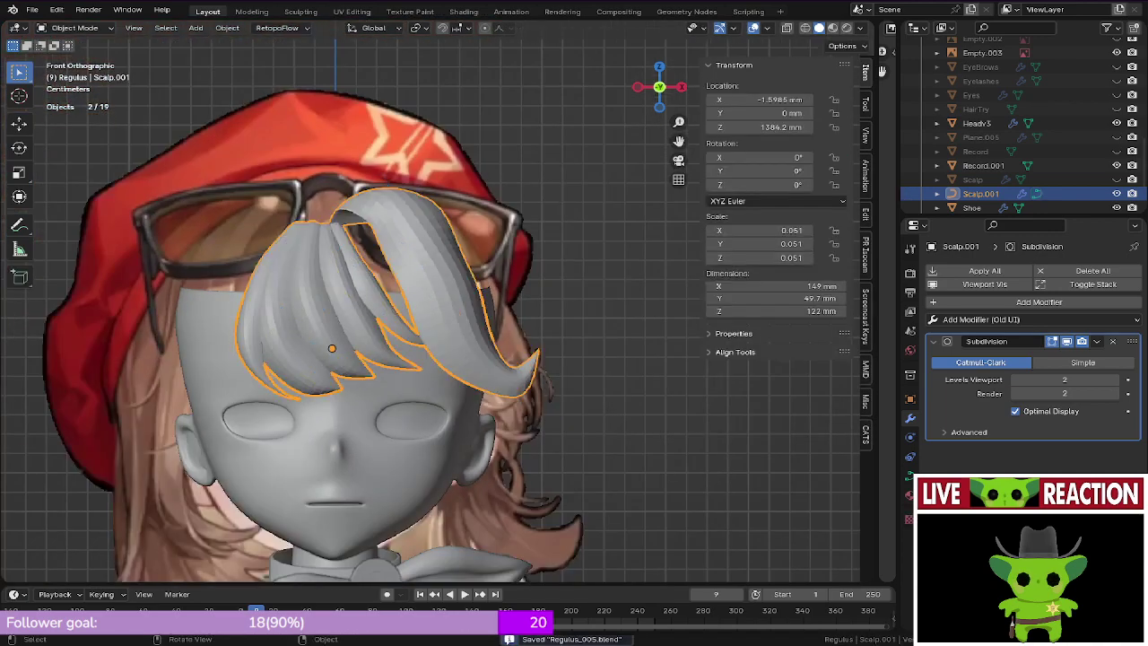
middle_click_drag(663, 279, 585, 305)
left_click(535, 289)
middle_click_drag(484, 291, 556, 368)
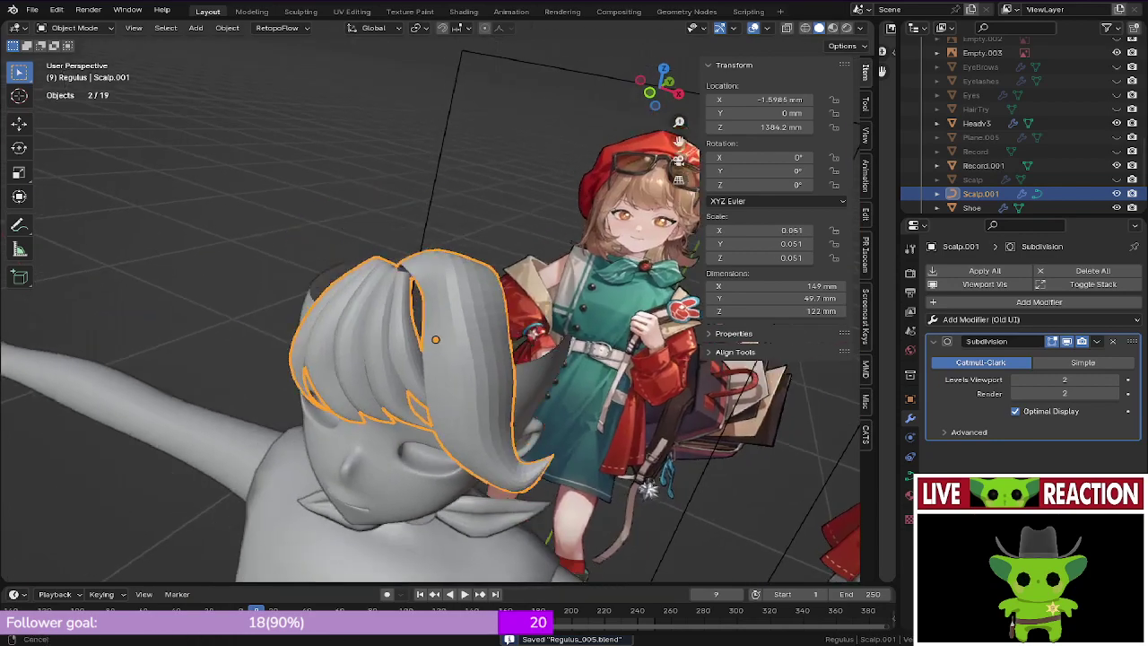
scroll(431, 305, "up", 2)
Step: Tilt the outermost strand's point just below the crown by -18.1°, and save the file
key("Tab")
mouse_move(323, 314)
middle_mouse_down()
mouse_move(404, 278)
mouse_move(341, 271)
middle_mouse_up()
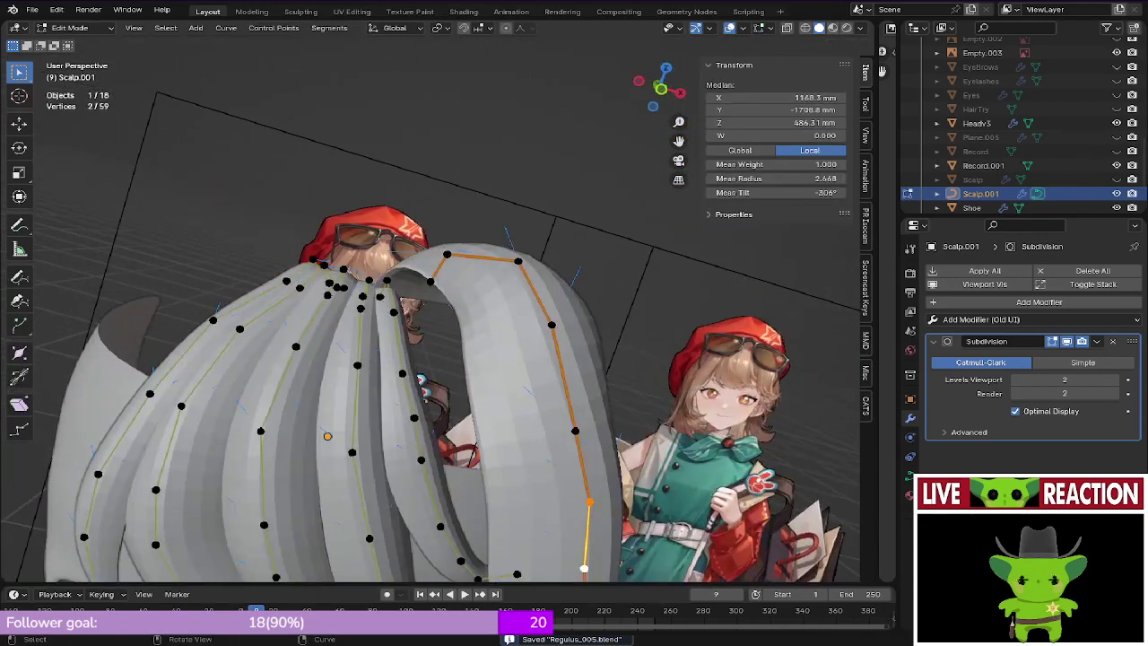
left_click(555, 326)
middle_click_drag(555, 325, 500, 310)
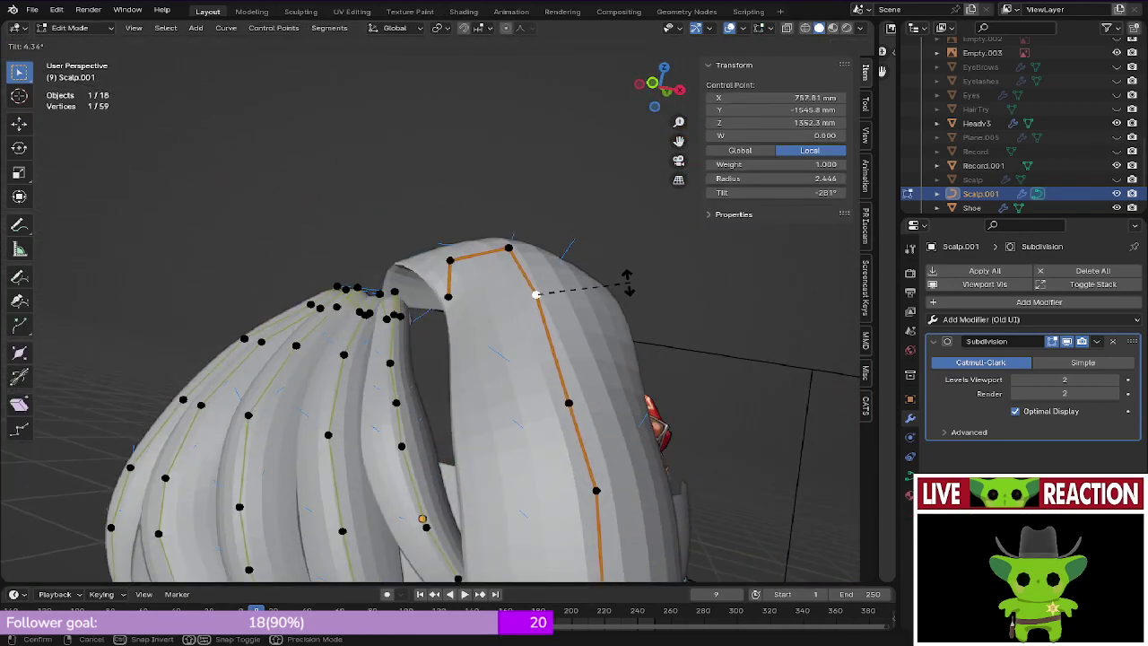
left_click(563, 277)
key("ctrl+s")
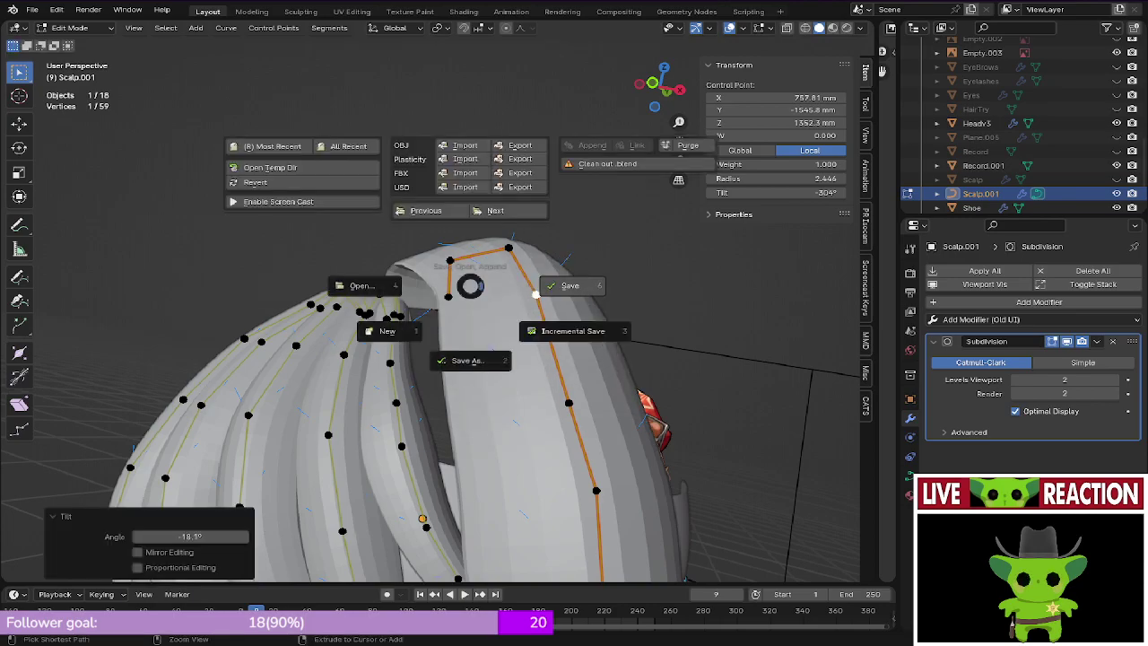
left_click(560, 284)
Step: Try tilting the outermost strand's two root points by 28.4°, check them against the front reference, and undo the tilt
key("KP_1")
key("Tab")
middle_click_drag(538, 287, 494, 418)
key("Tab")
middle_click_drag(484, 260, 456, 262)
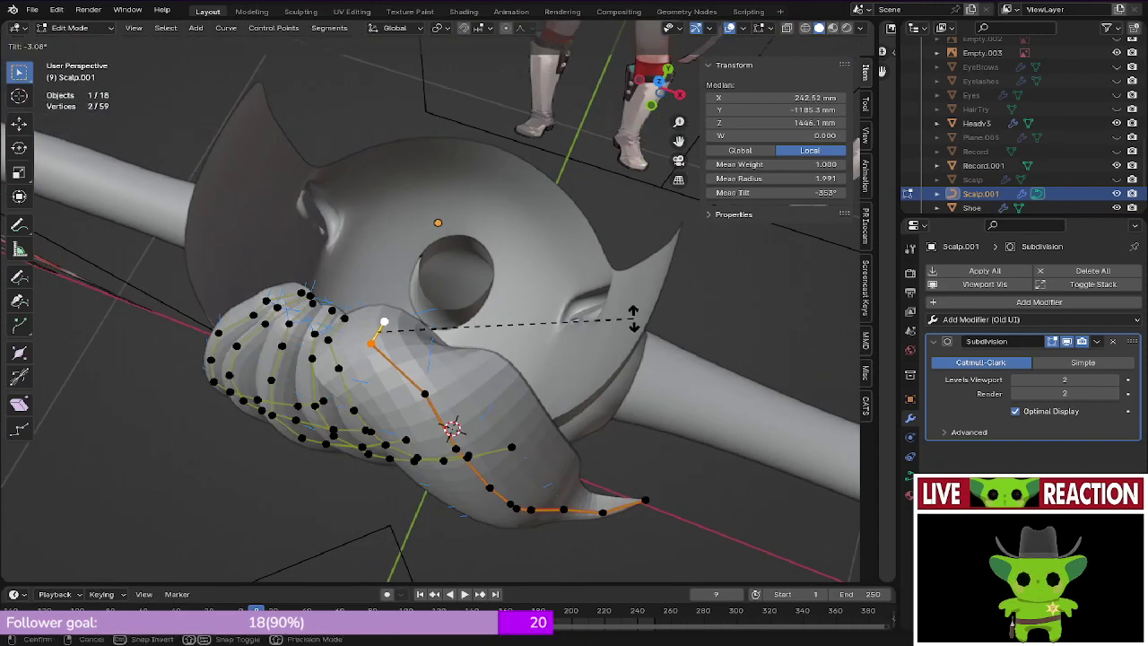
left_click(492, 390)
middle_click_drag(492, 390, 436, 297)
key("z")
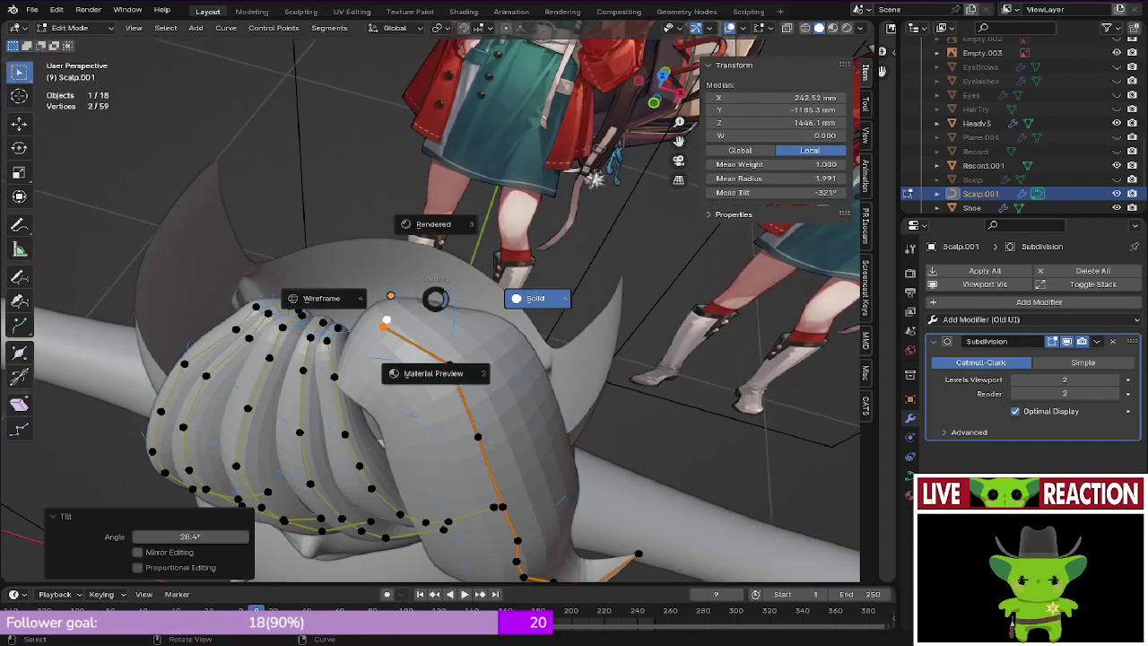
key("KP_1")
key("z")
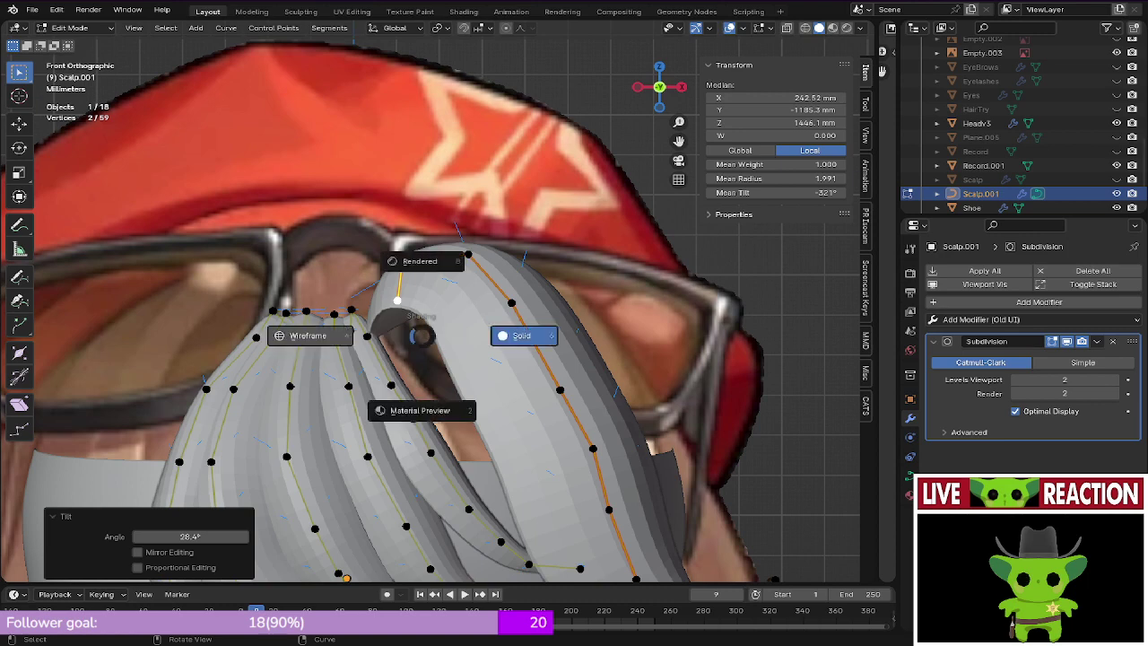
key("ctrl+z")
Step: Check the strand in wireframe, tilt its crown point and the point below it by -16.3°, and save
key("z")
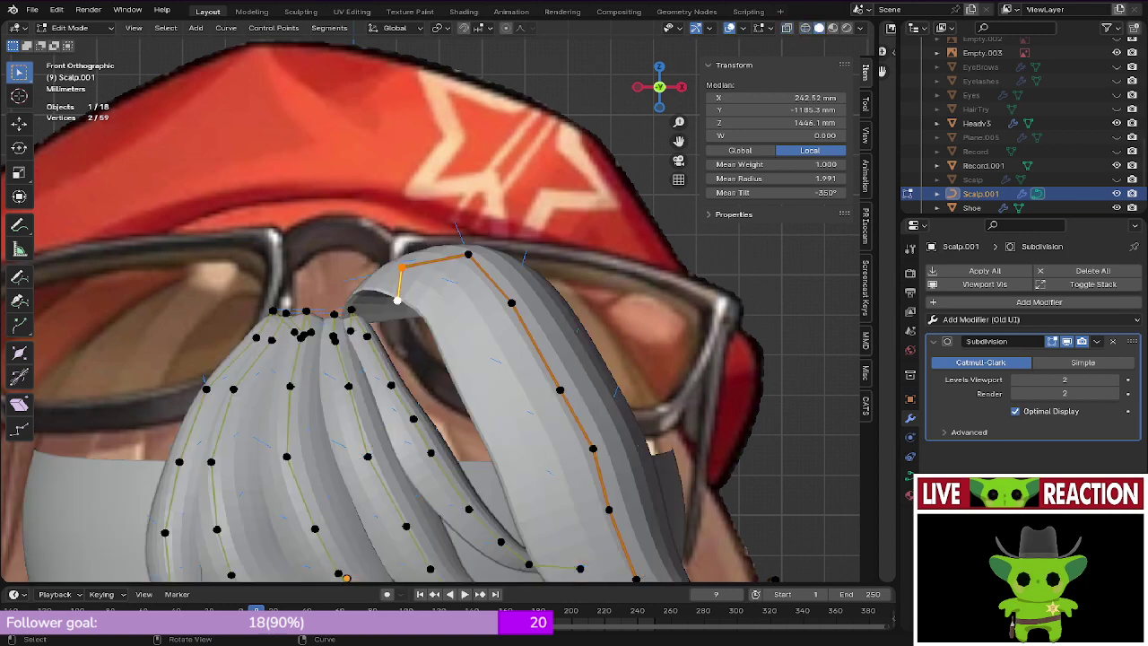
key("z")
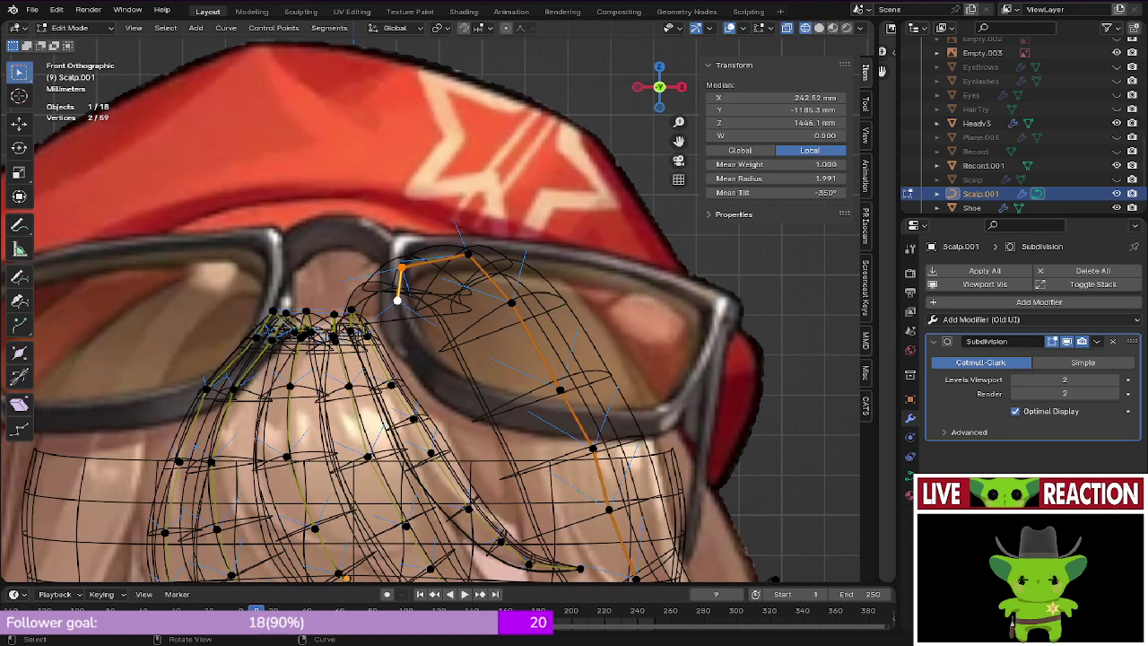
middle_click_drag(448, 377, 447, 303, "shift")
key("z")
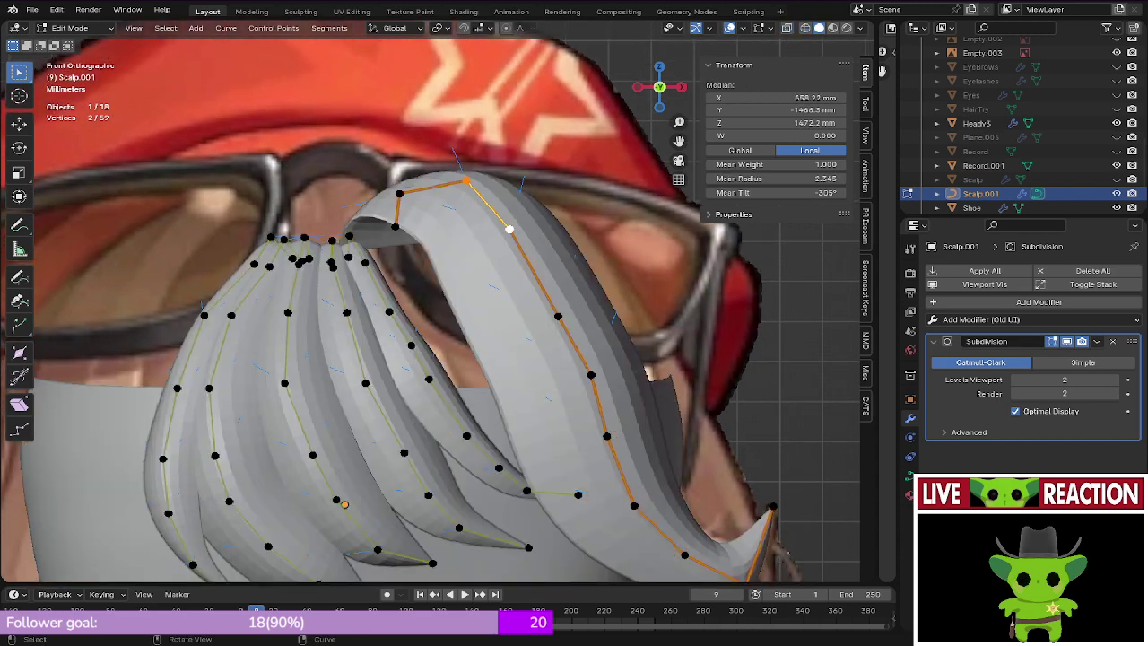
key("ctrl+t")
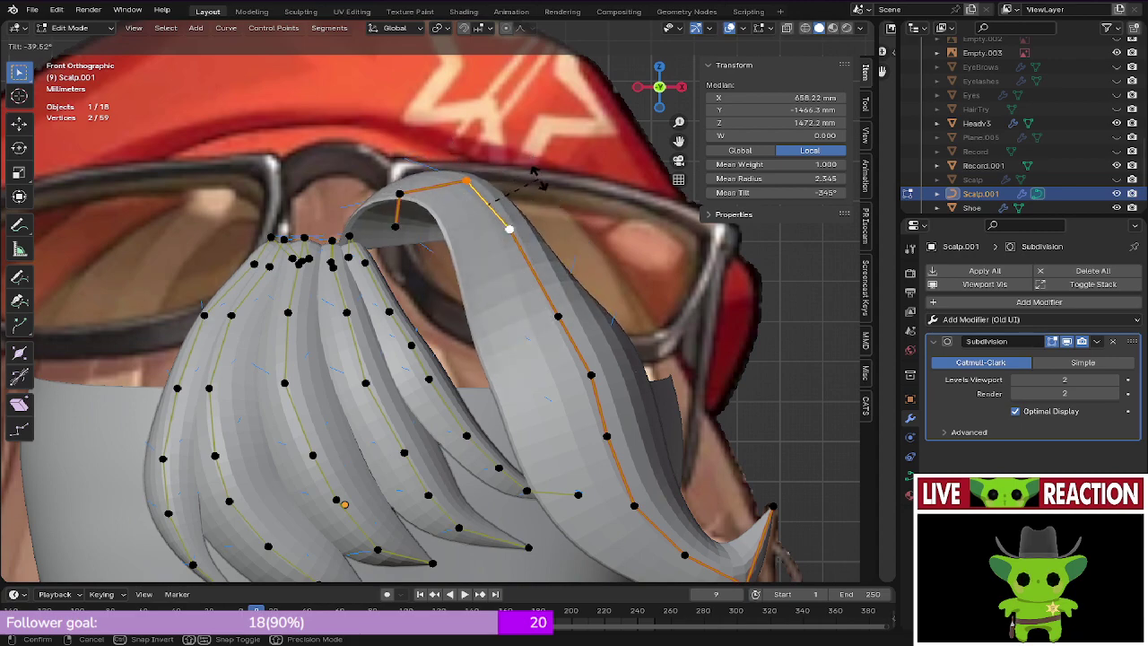
left_click(541, 195)
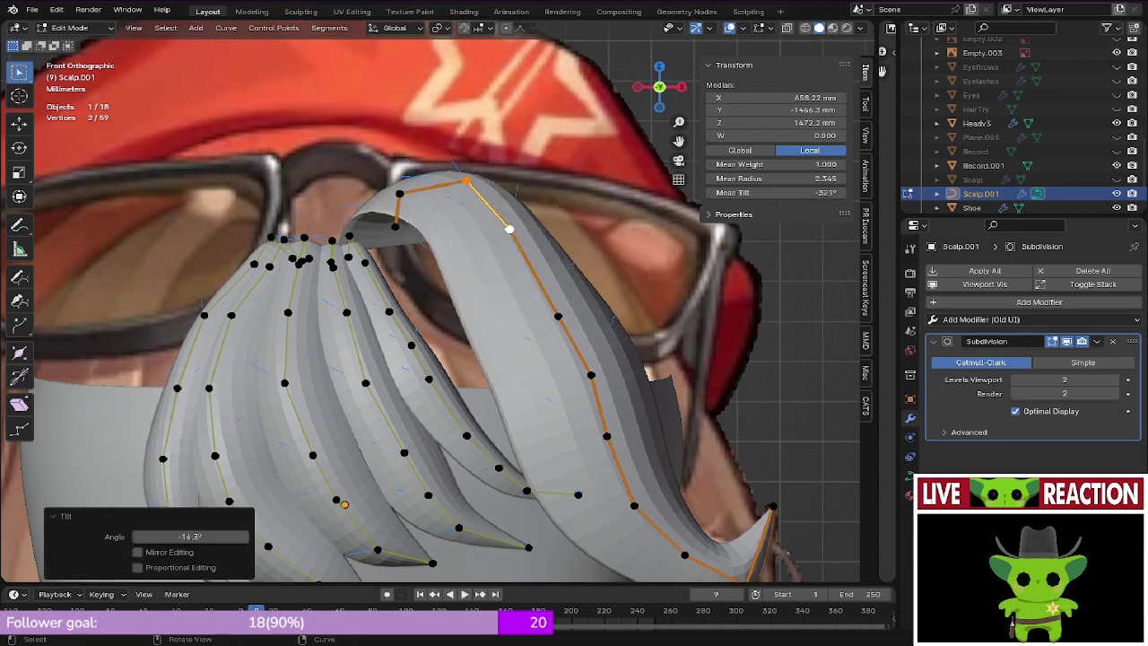
key("ctrl+s")
left_click(515, 223)
Step: Examine the retilted strand in Object Mode from the front and above, and save the file
middle_click_drag(515, 223, 566, 223)
key("KP_1")
key("Tab")
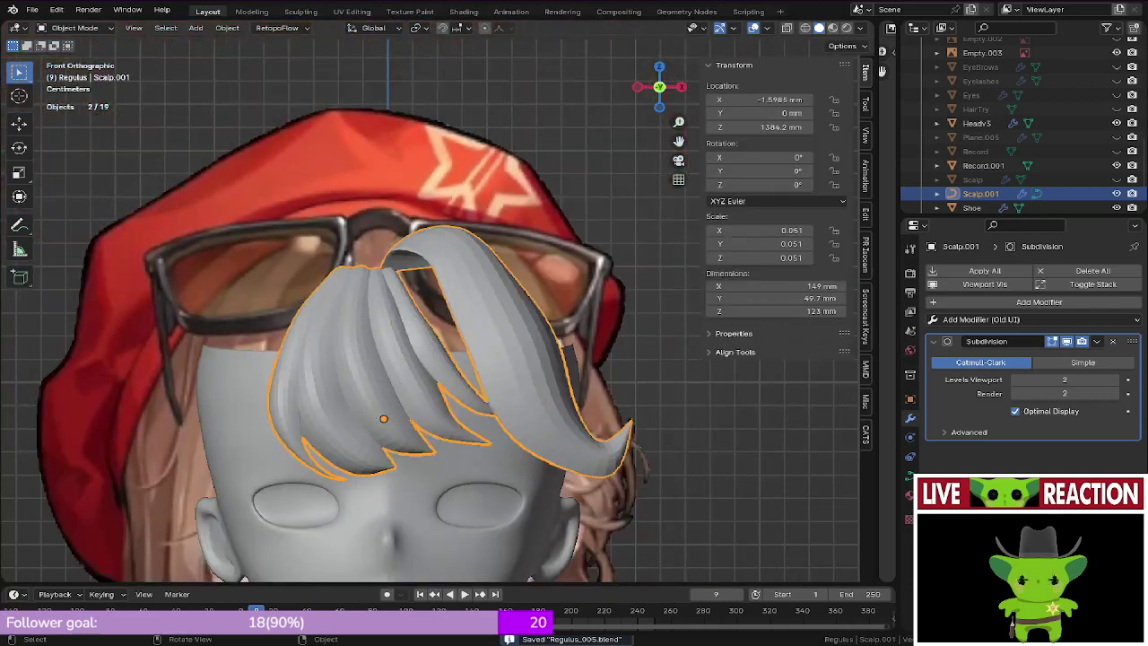
middle_click_drag(529, 309, 564, 381)
key("ctrl+s")
left_click(502, 384)
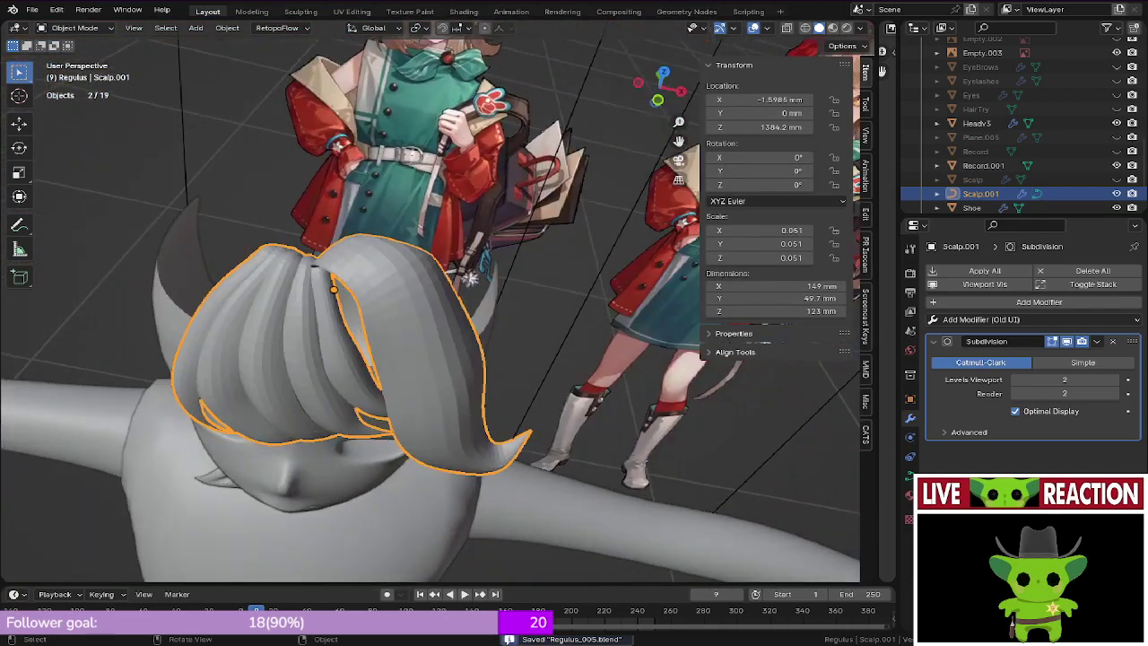
Step: Compare the bangs with the head and reference from front, right and angled views, including in wireframe
key("KP_1")
scroll(445, 358, "down", 1)
scroll(445, 358, "down", 2)
middle_click_drag(502, 359, 524, 318)
key("KP_3")
scroll(454, 313, "up", 3)
key("KP_1")
scroll(502, 318, "down", 3)
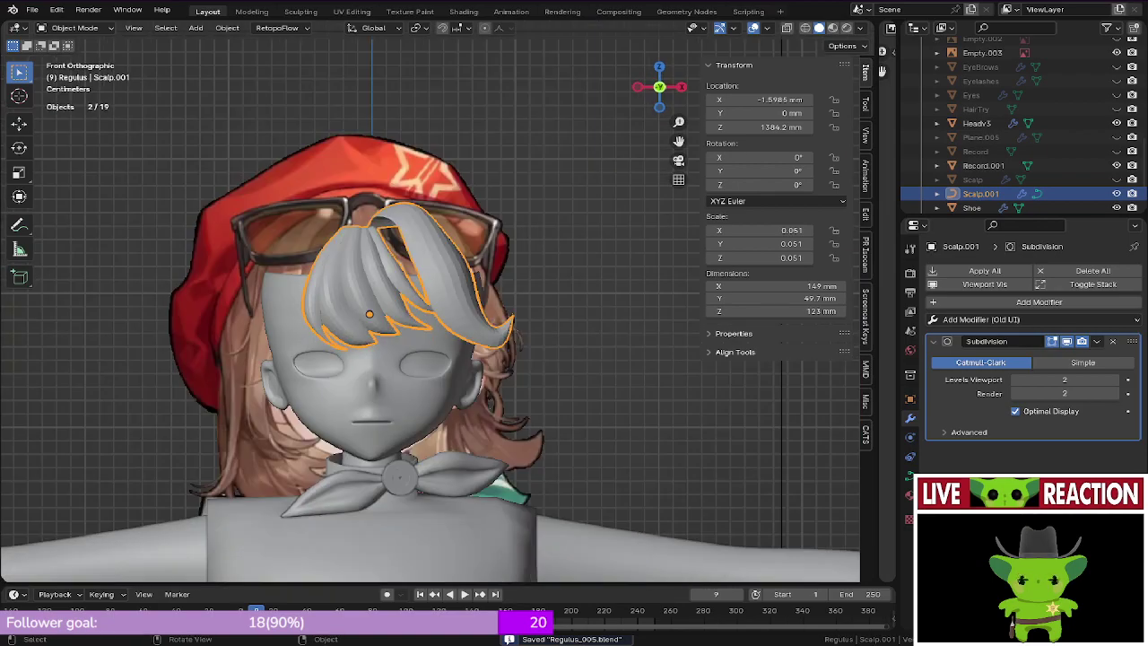
key("shift+z")
scroll(478, 326, "up", 3)
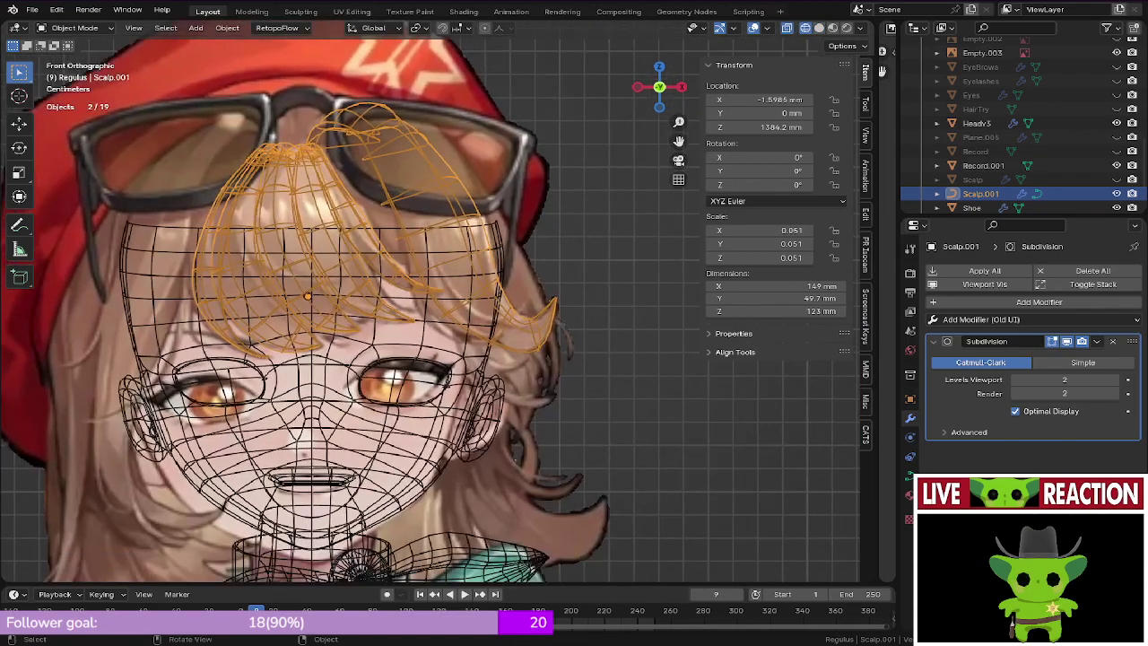
key("shift+z")
middle_click_drag(485, 325, 403, 335)
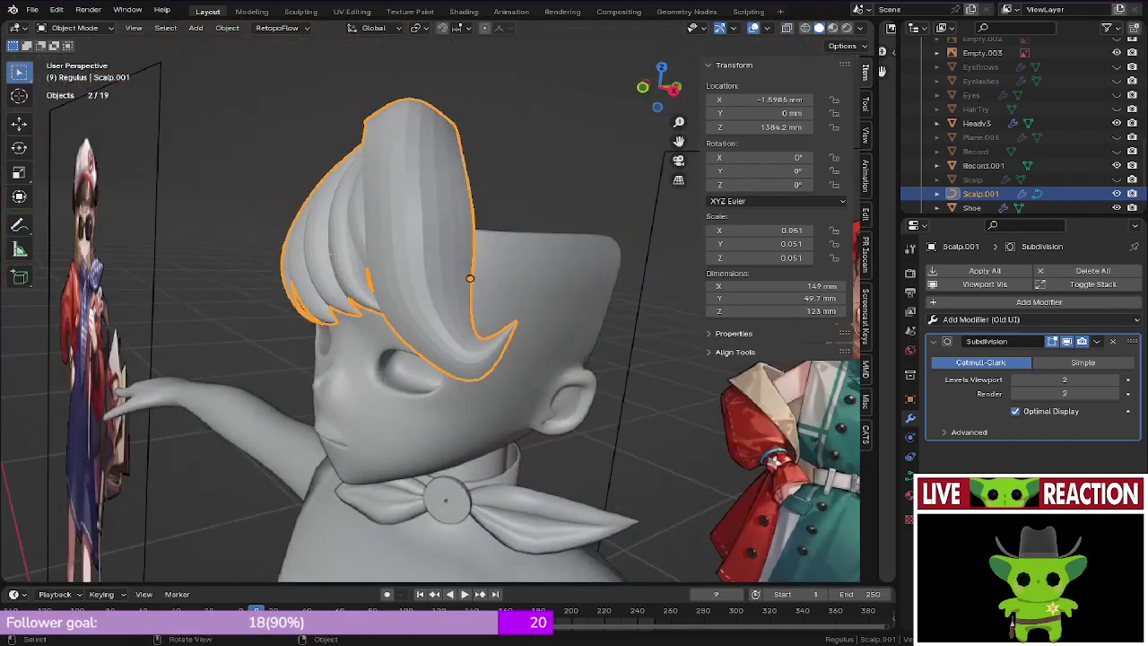
Step: Move the outermost strand's tip 47.823 mm along Y using connected proportional editing with Sharp falloff and about 92 mm size, and save
key("Tab")
key("KP_3")
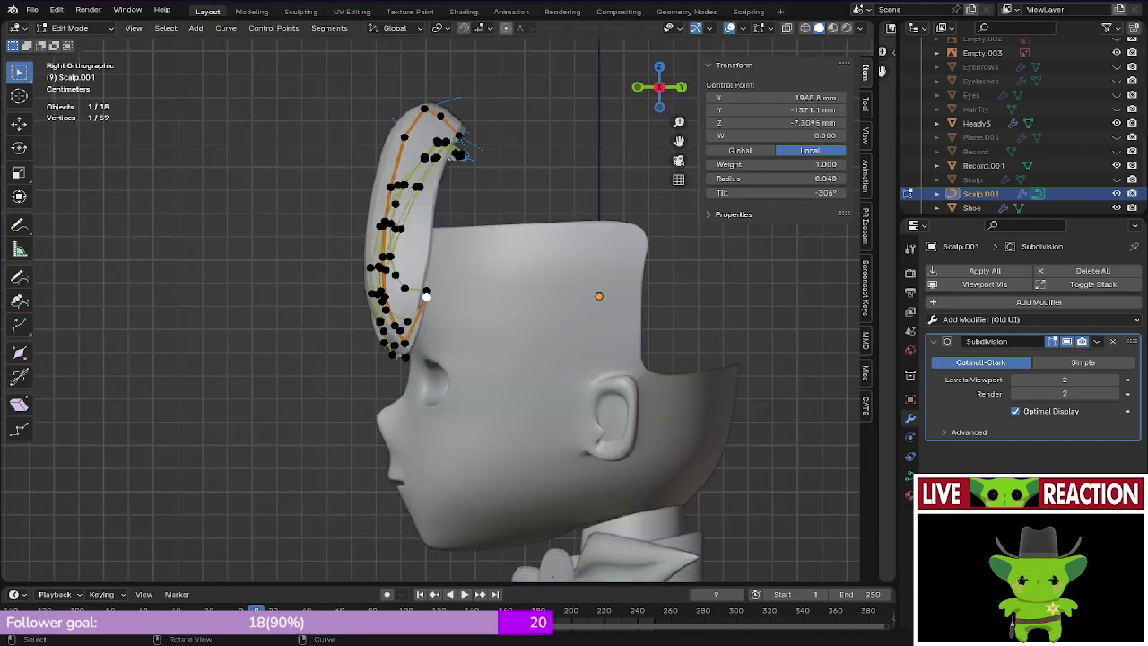
key("g")
key("y")
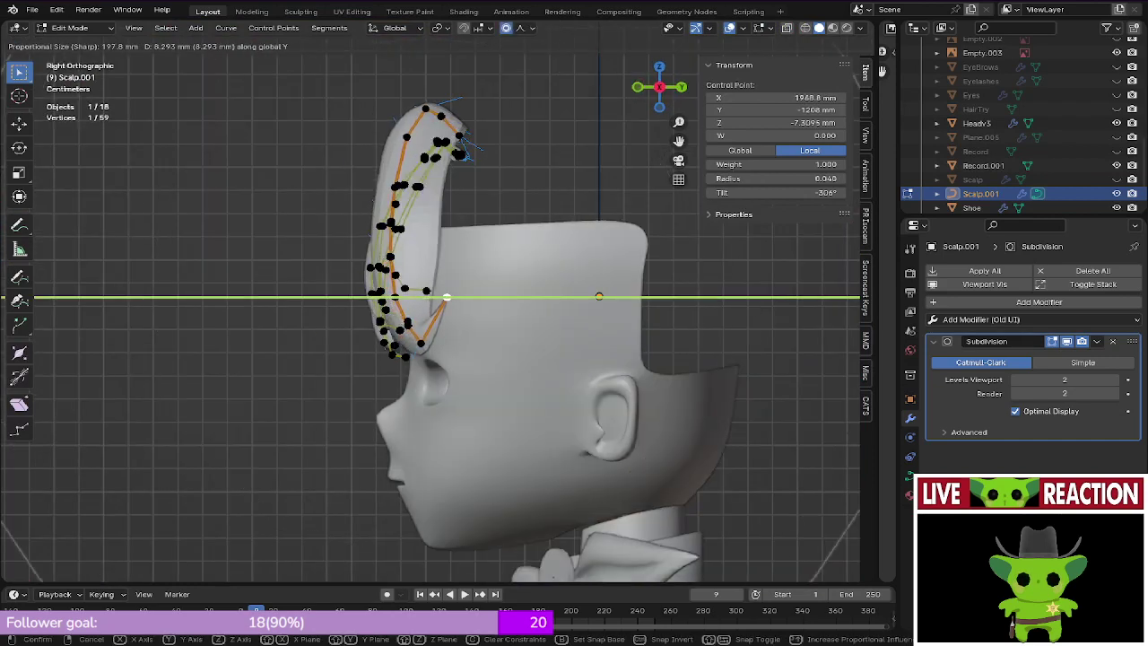
scroll(489, 297, "up", 7)
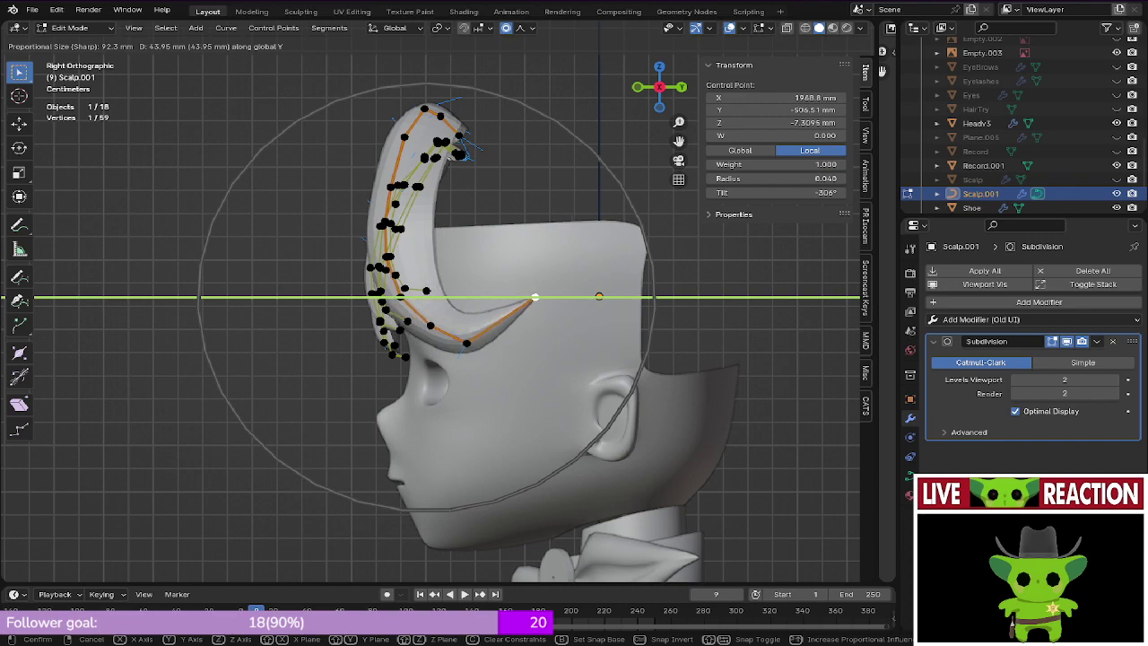
left_click(545, 297)
key("ctrl+s")
middle_click_drag(546, 296, 735, 297)
key("ctrl+s")
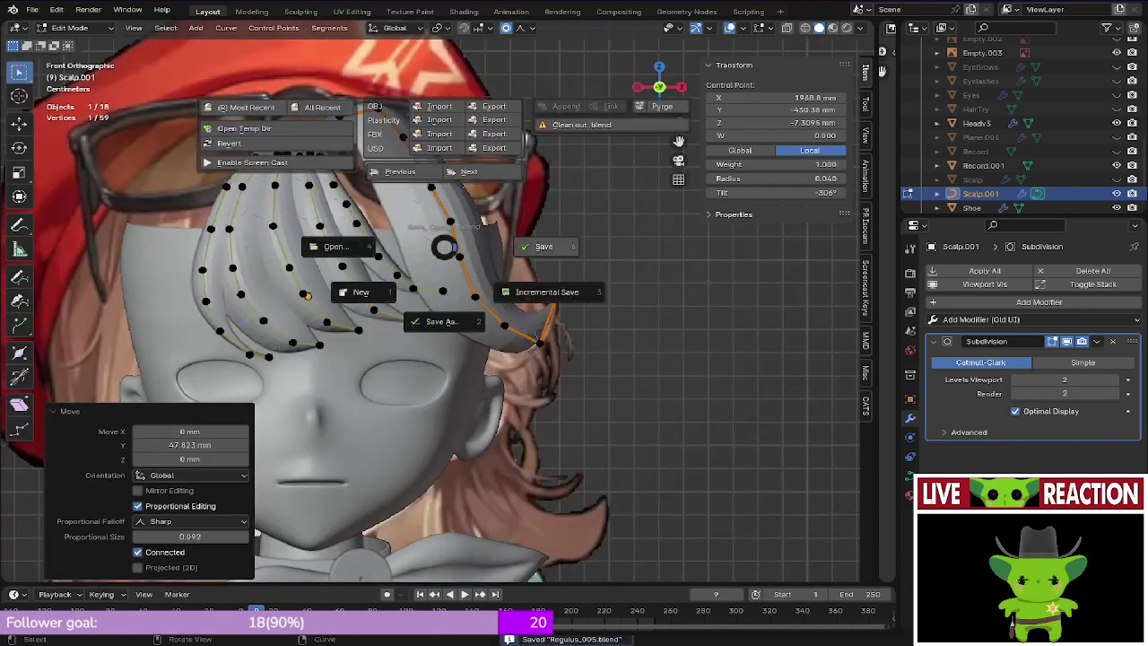
Step: Compare the bangs with the front reference in solid and wireframe display, and save the file
middle_click_drag(484, 233, 430, 269)
key("Tab")
key("ctrl+s")
key("KP_1")
key("ctrl+s")
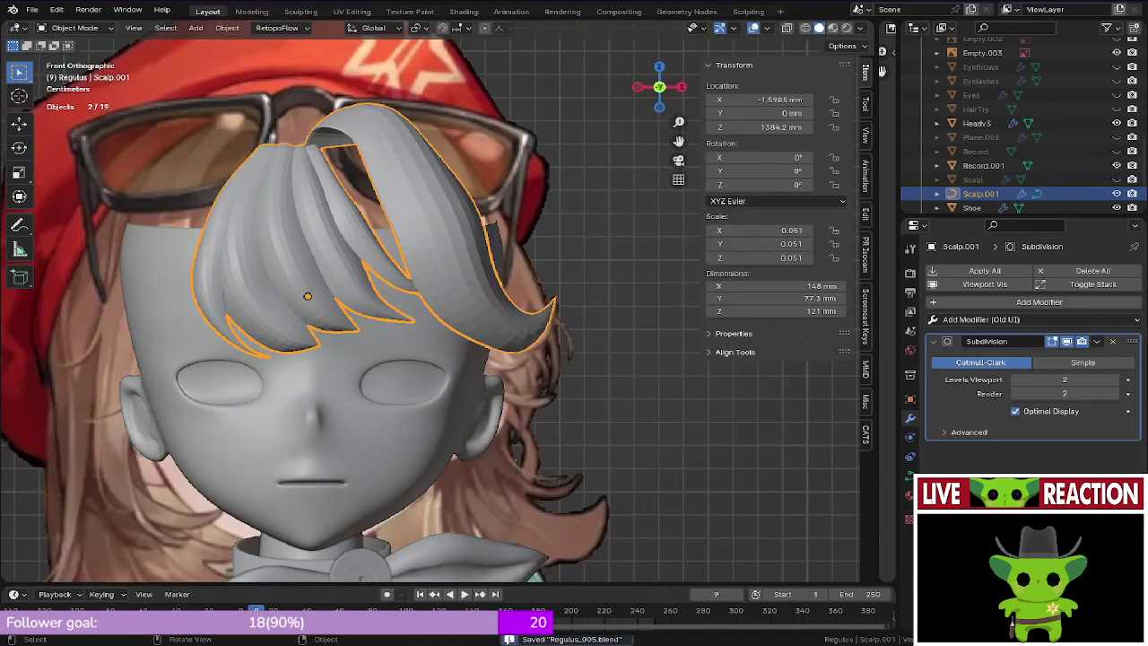
key("Tab")
left_click(431, 188)
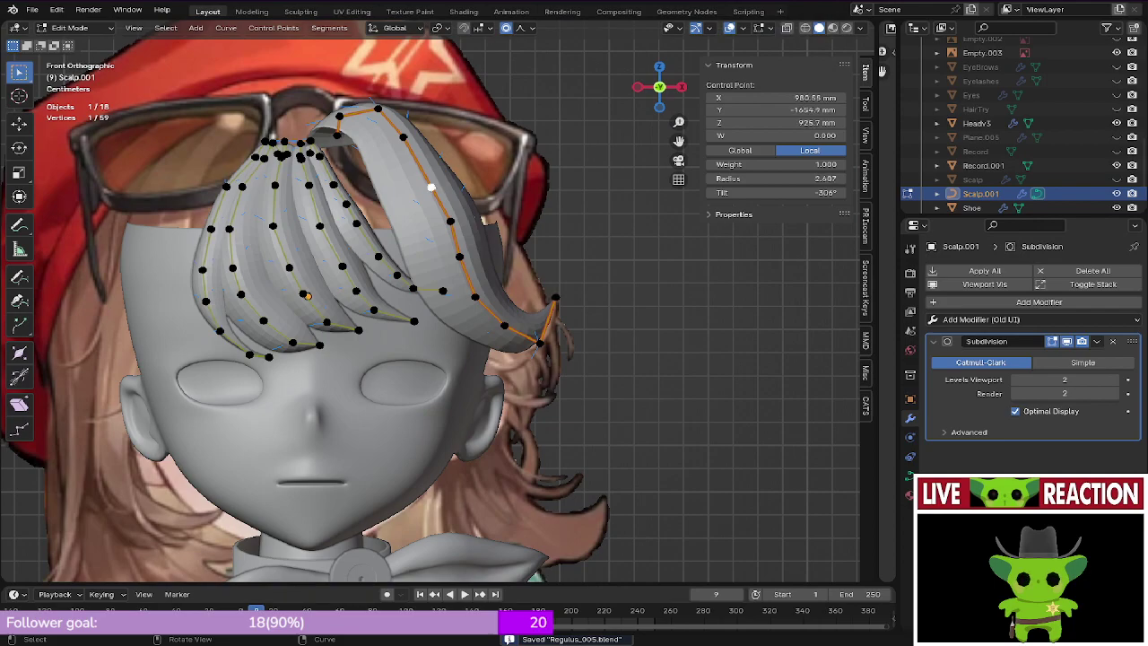
scroll(403, 179, "down", 3)
key("z")
left_click(287, 179)
scroll(404, 206, "up", 5)
middle_click_drag(376, 193, 416, 213, "shift")
scroll(403, 206, "down", 3)
scroll(421, 309, "up", 1)
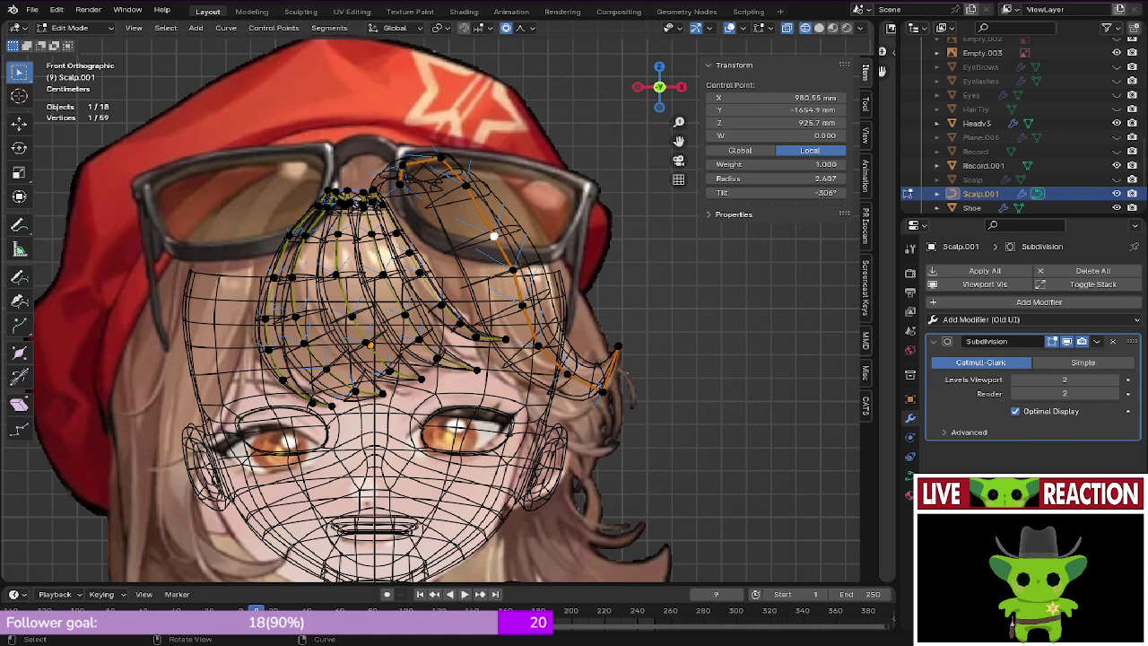
key("ctrl+s")
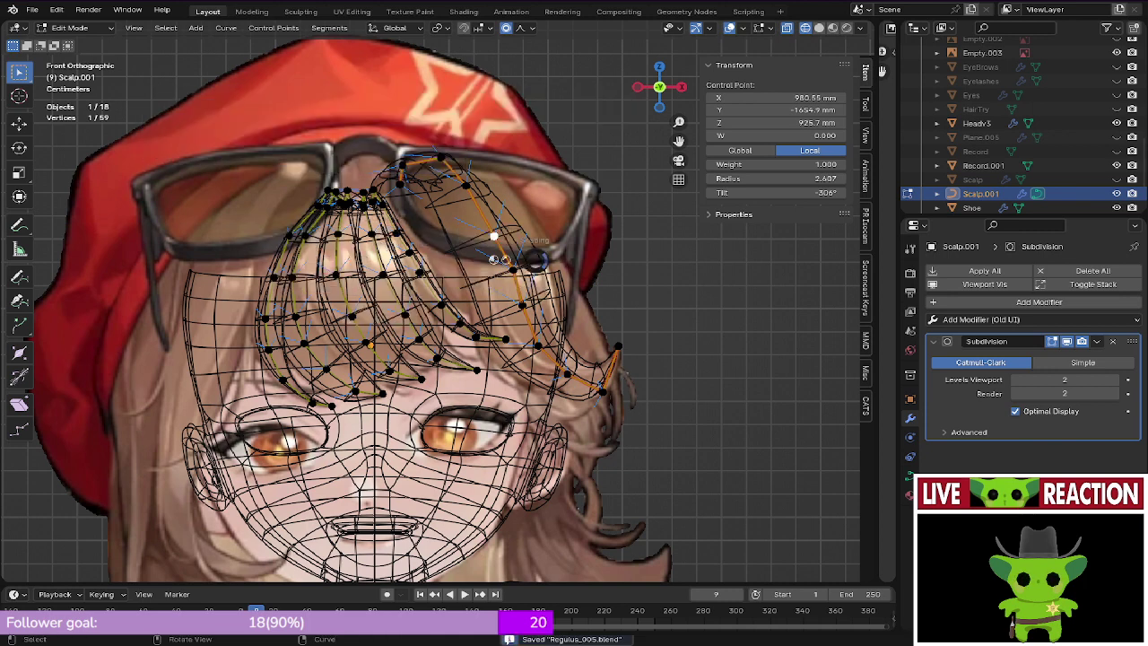
Step: Examine the strands in solid display from an angle and from the front, in Object Mode and Edit Mode
key("shift+z")
middle_click_drag(502, 260, 430, 314)
scroll(430, 308, "up", 4)
key("KP_1")
key("Tab")
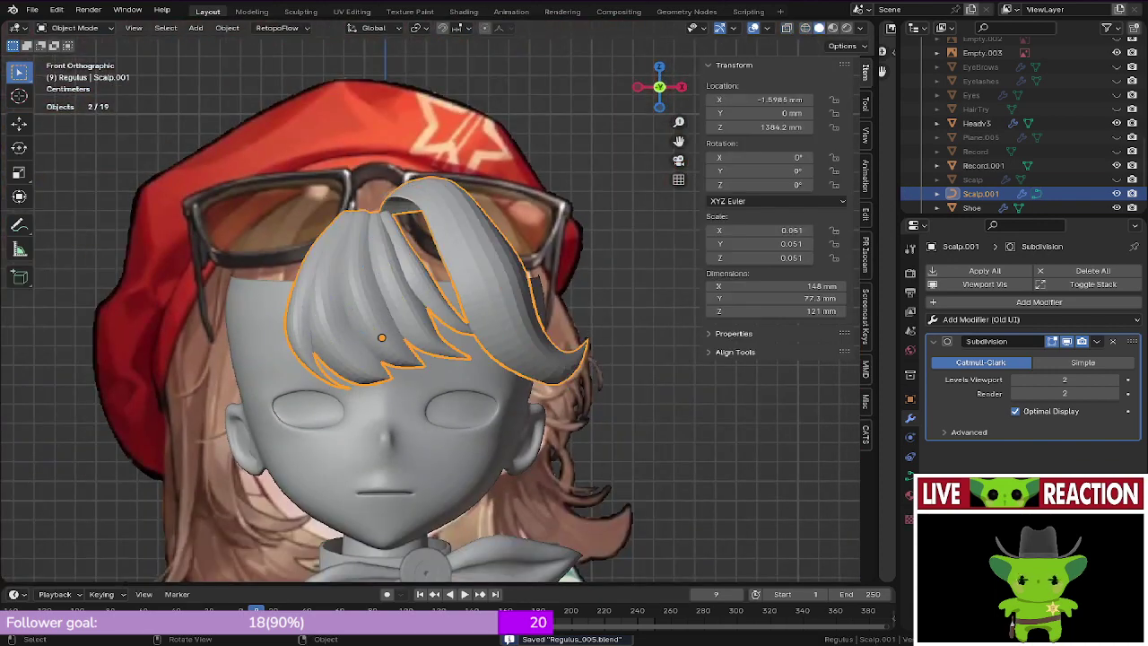
key("Tab")
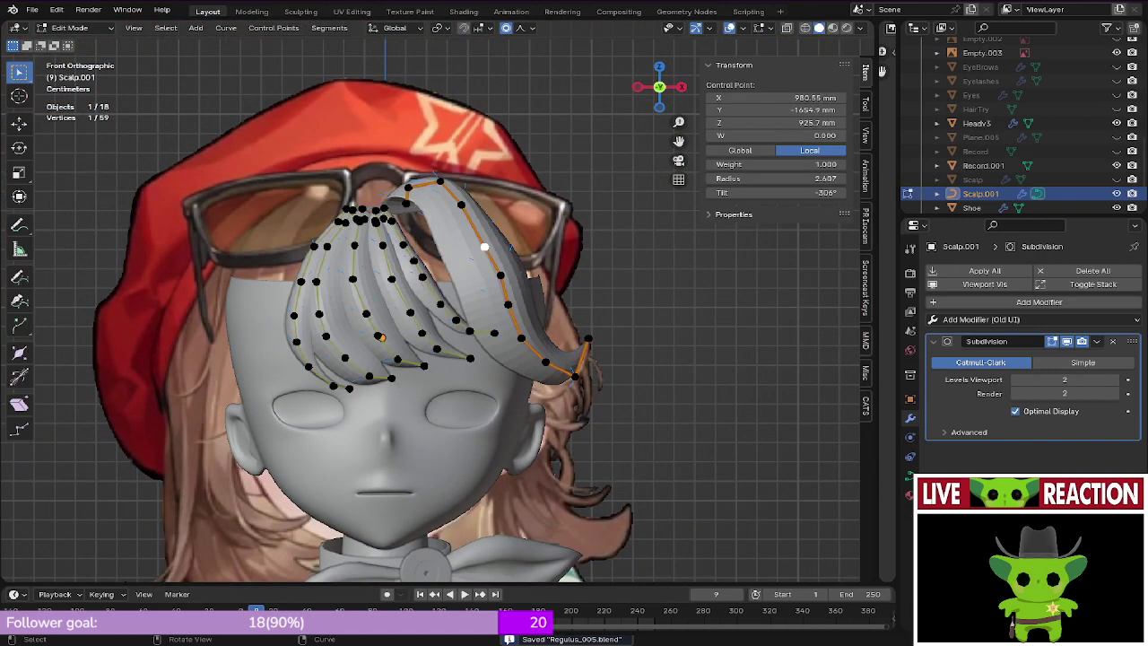
Step: Duplicate the whole outermost strand in place
key("a")
key("ctrl+z")
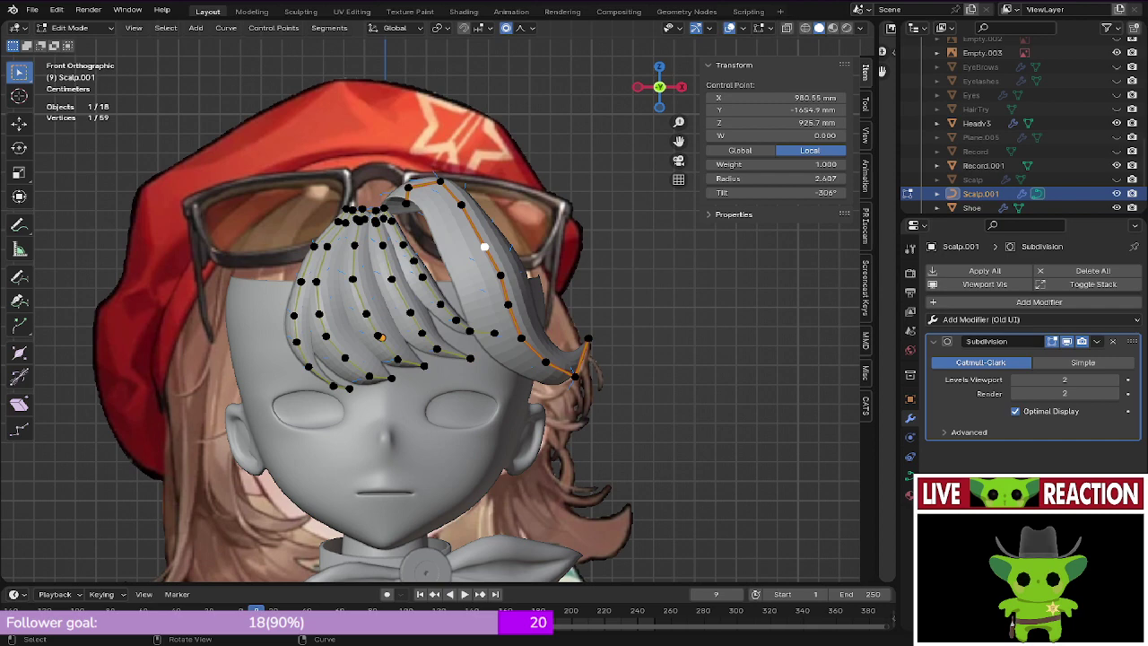
key("ctrl+l")
key("shift+d")
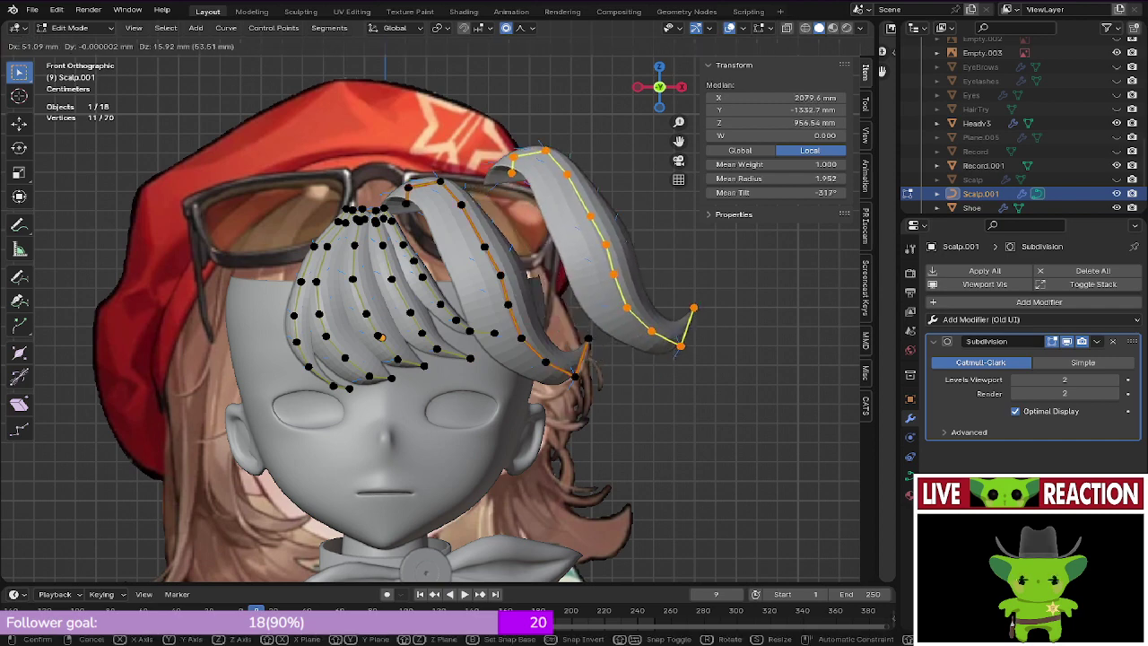
key("Escape")
Step: Mirror the duplicated strand on global X and move it -126.05 mm along X to the opposite side of the bangs
left_click(226, 28)
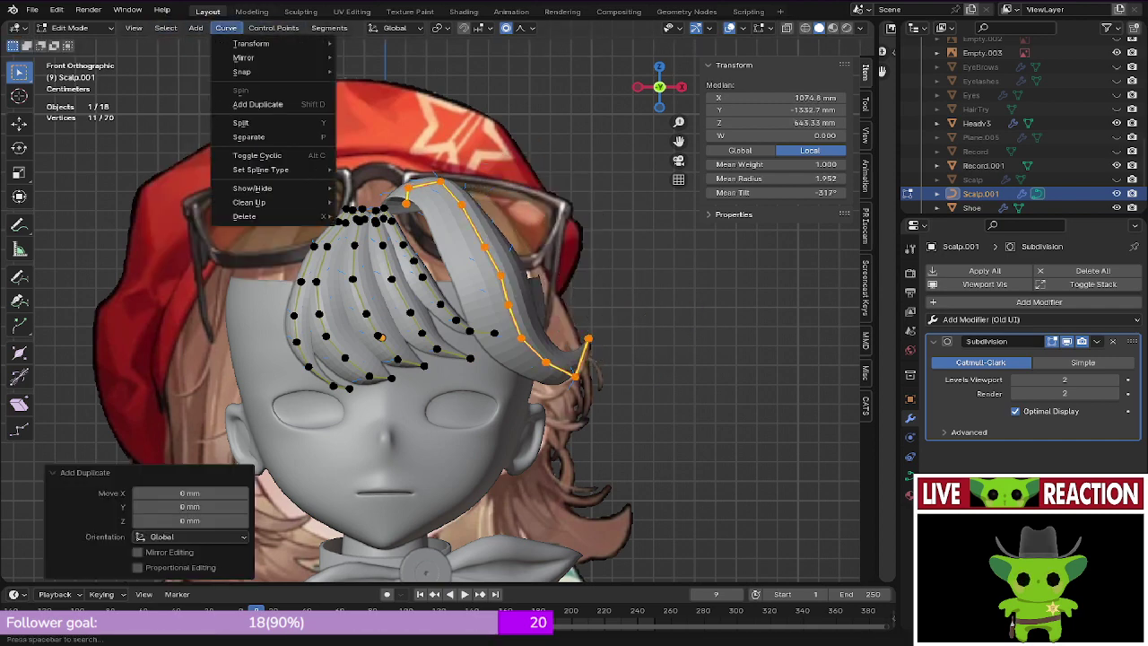
mouse_move(260, 57)
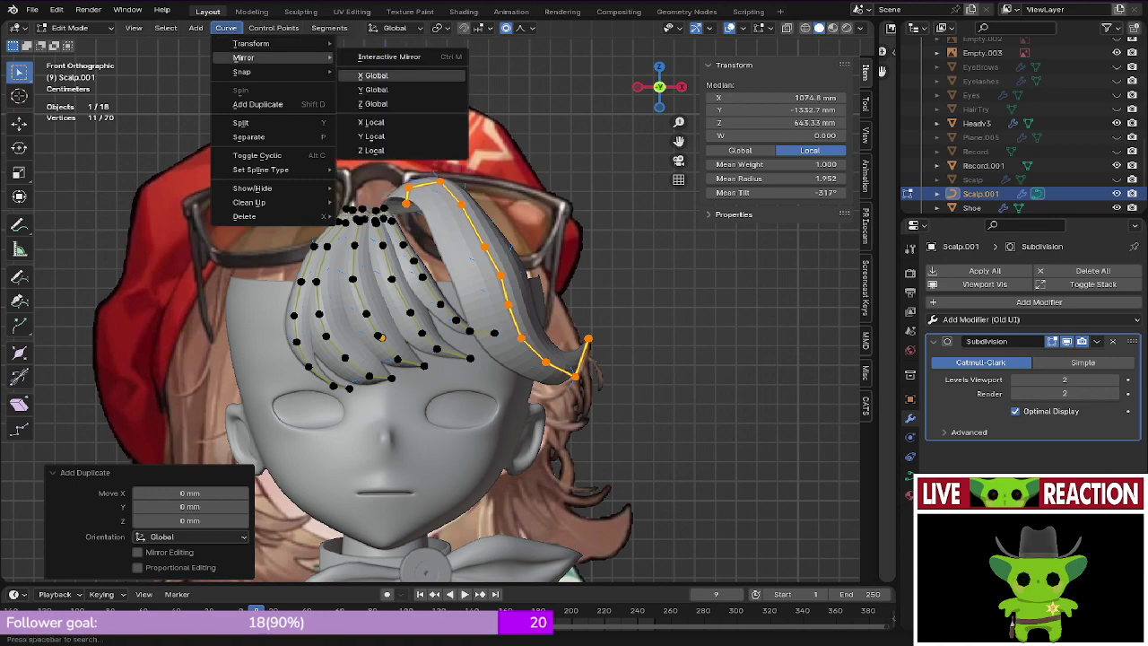
left_click(372, 75)
key("g")
key("x")
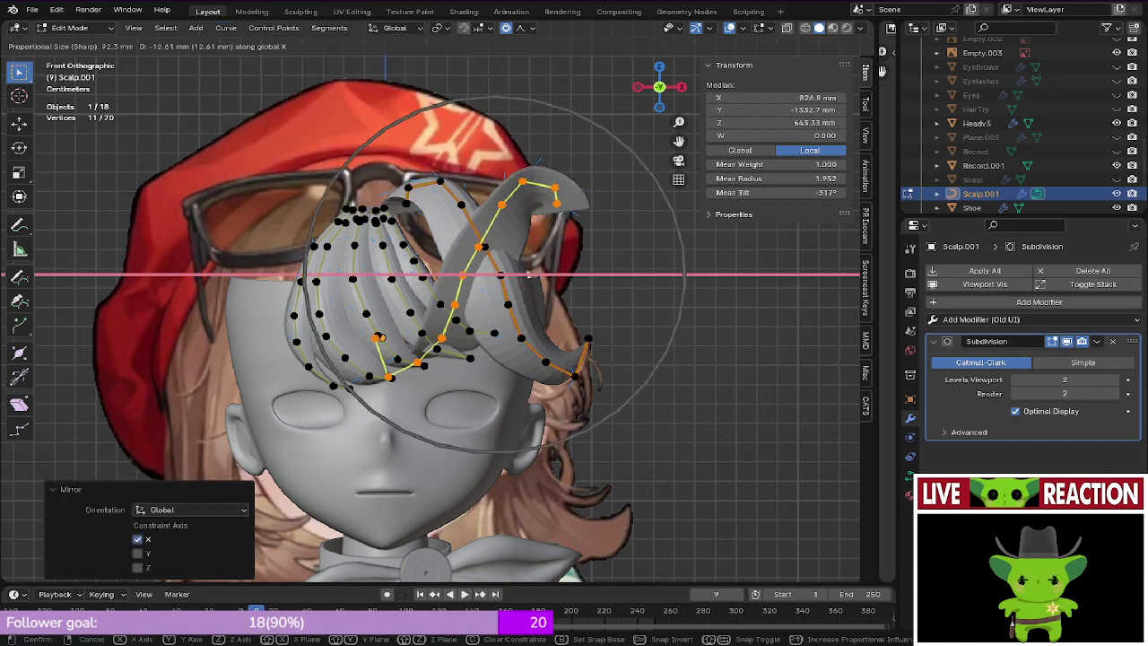
left_click(295, 233)
middle_click_drag(296, 233, 466, 296)
middle_click_drag(509, 244, 336, 192)
key("KP_1")
scroll(435, 300, "up", 2)
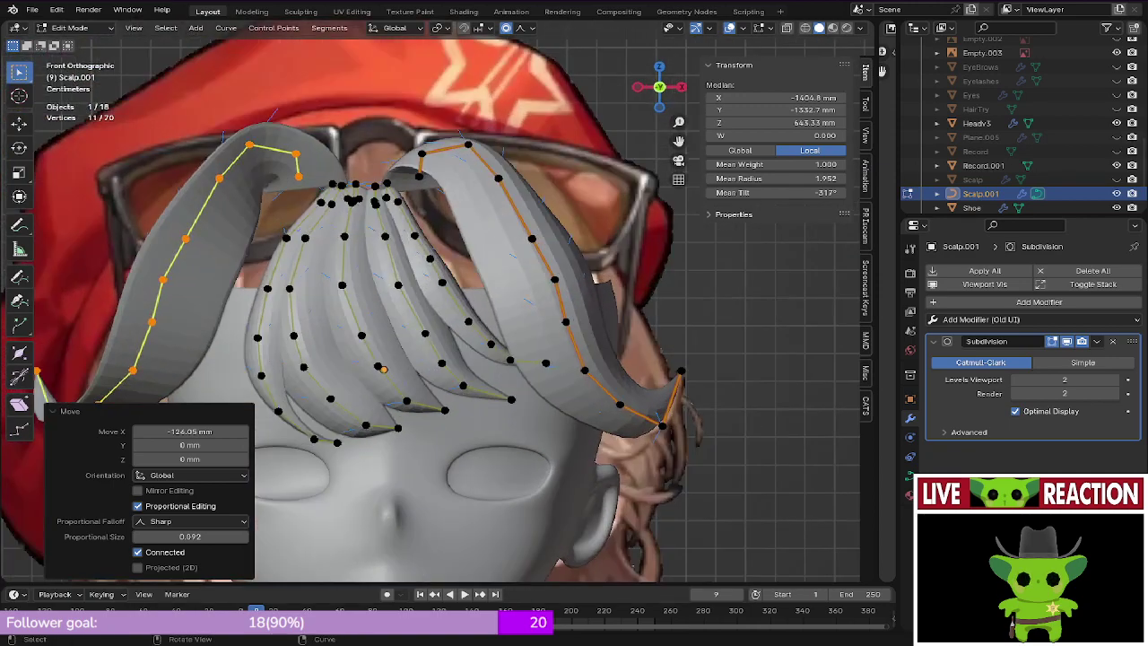
Step: Undo the move and global mirror, and try mirroring the duplicate in Local orientation on X combined with Y or Z
key("ctrl+z")
key("ctrl+z")
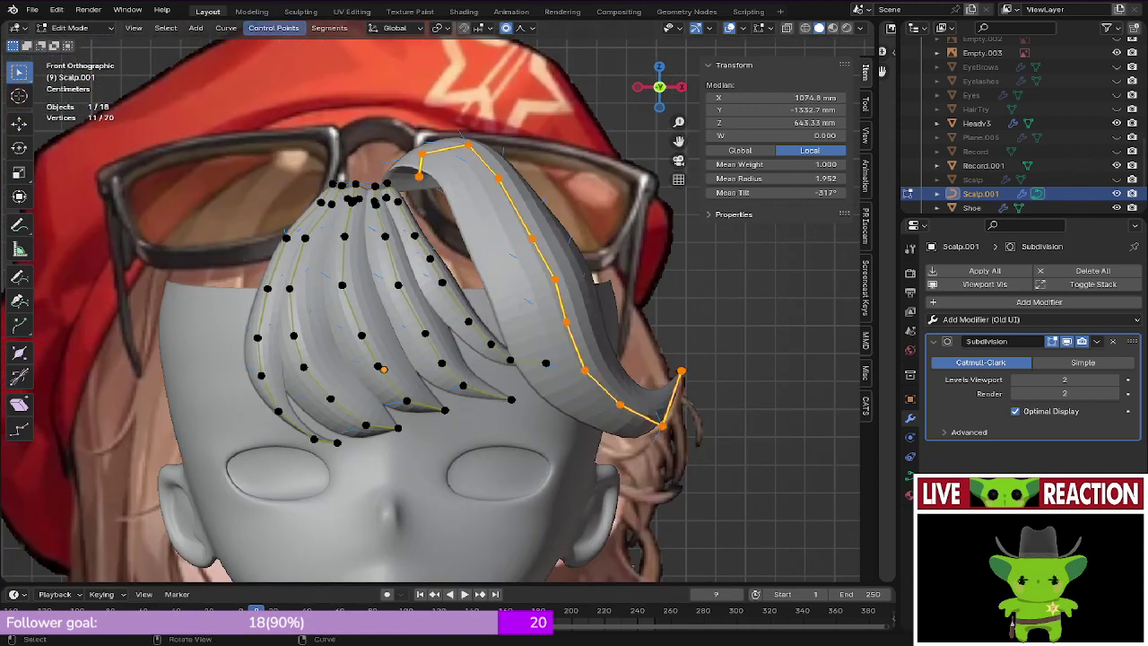
left_click(225, 27)
mouse_move(255, 43)
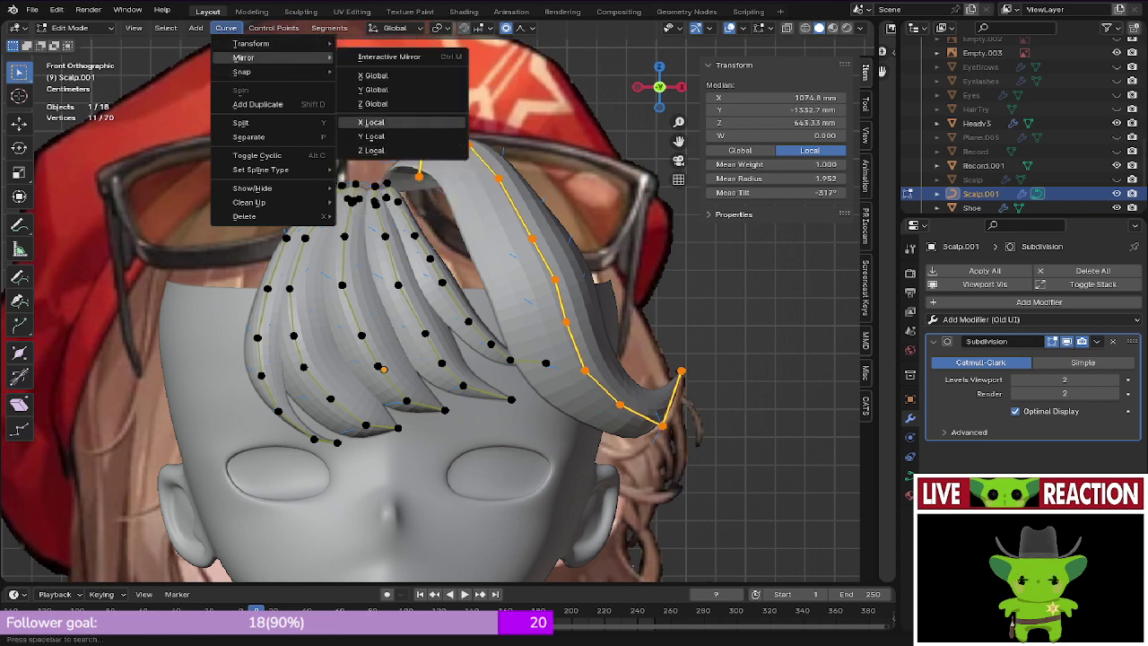
left_click(371, 122)
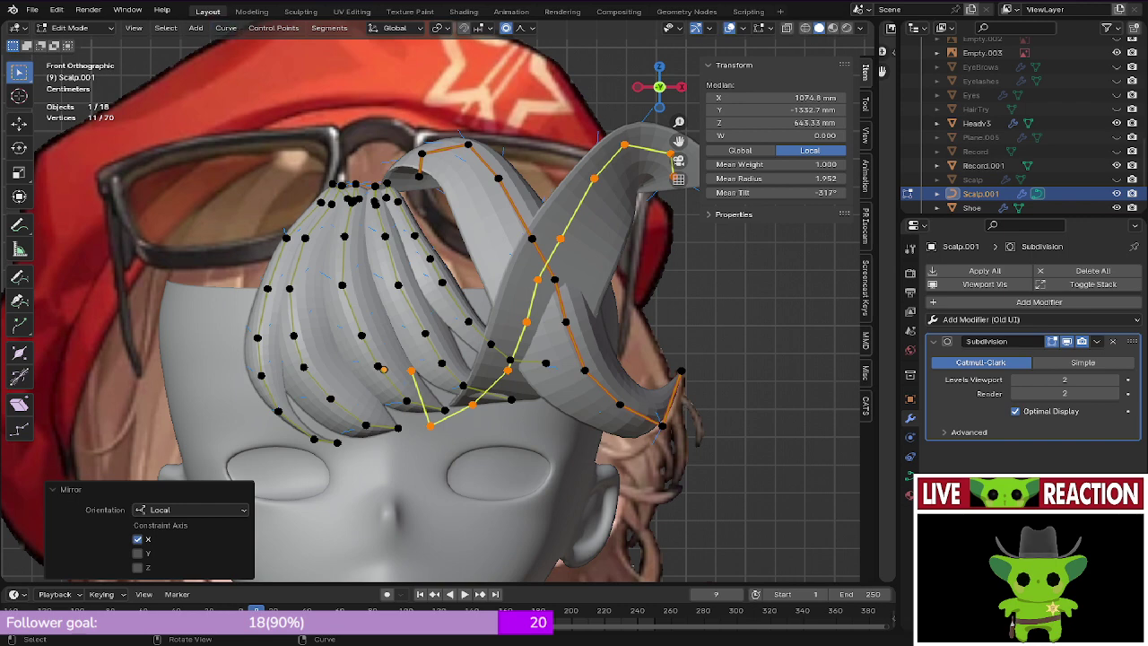
left_click(138, 552)
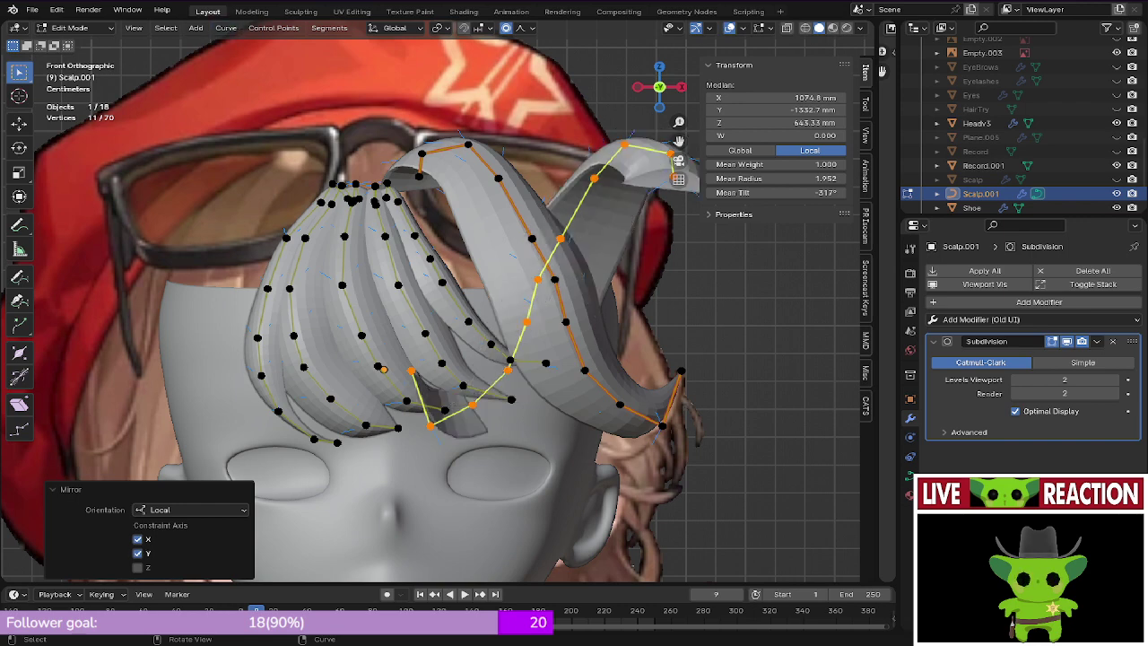
left_click(137, 567)
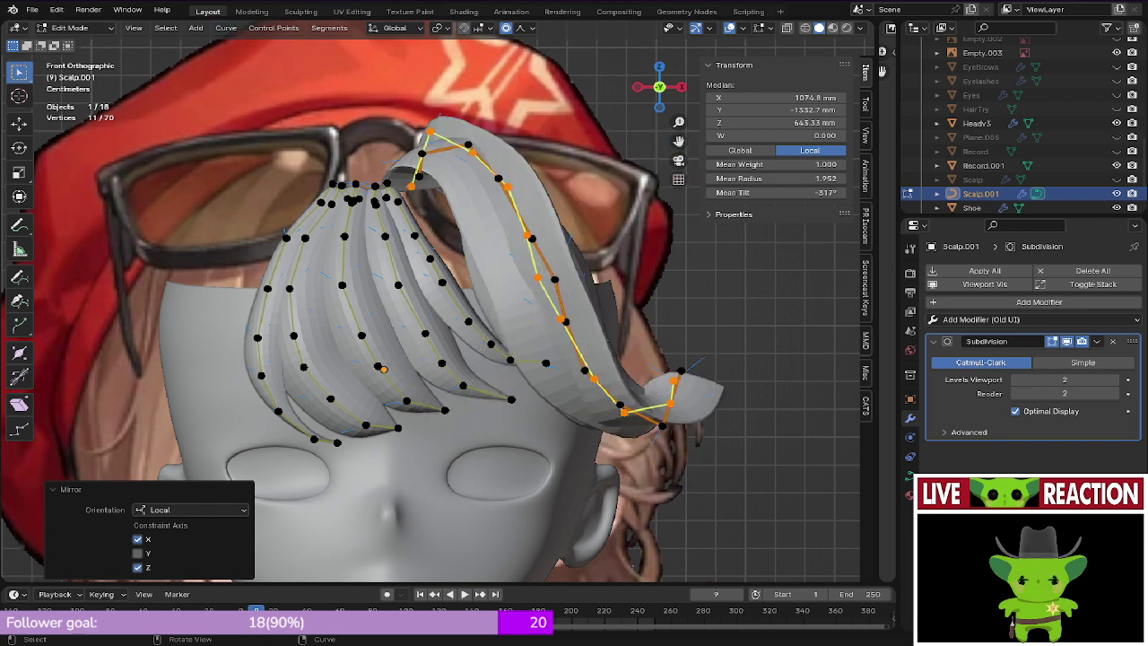
left_click(137, 552)
Step: Try moving the mirrored duplicate along X, test mirroring on local X only, and undo the mirror
key("g")
key("x")
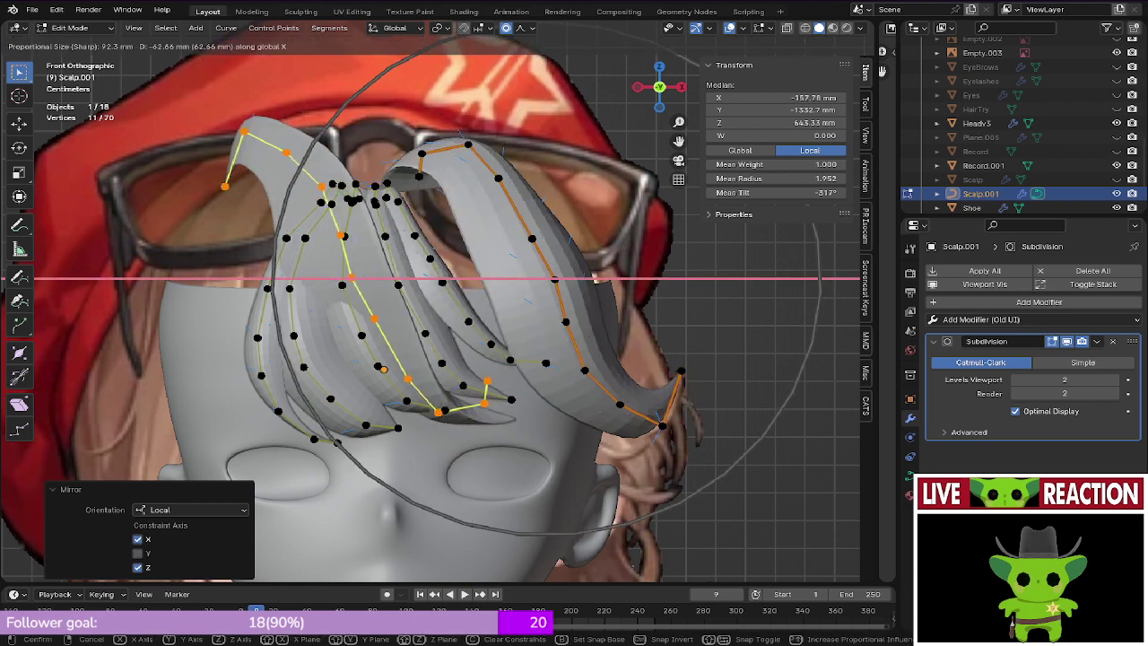
key("Escape")
left_click(137, 567)
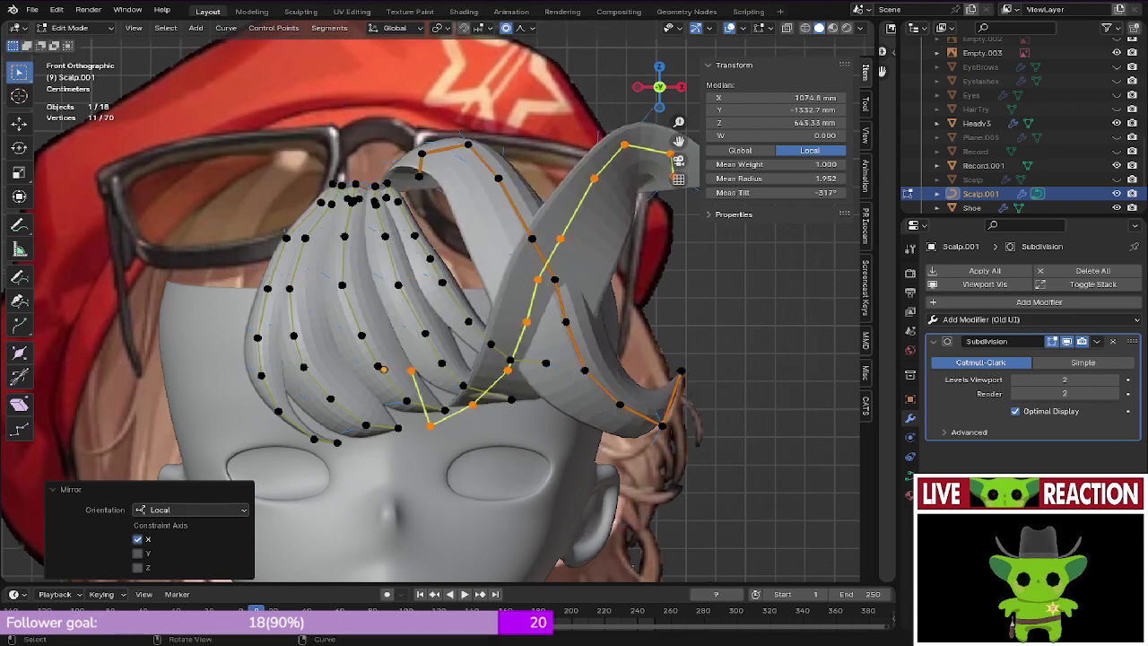
key("ctrl+z")
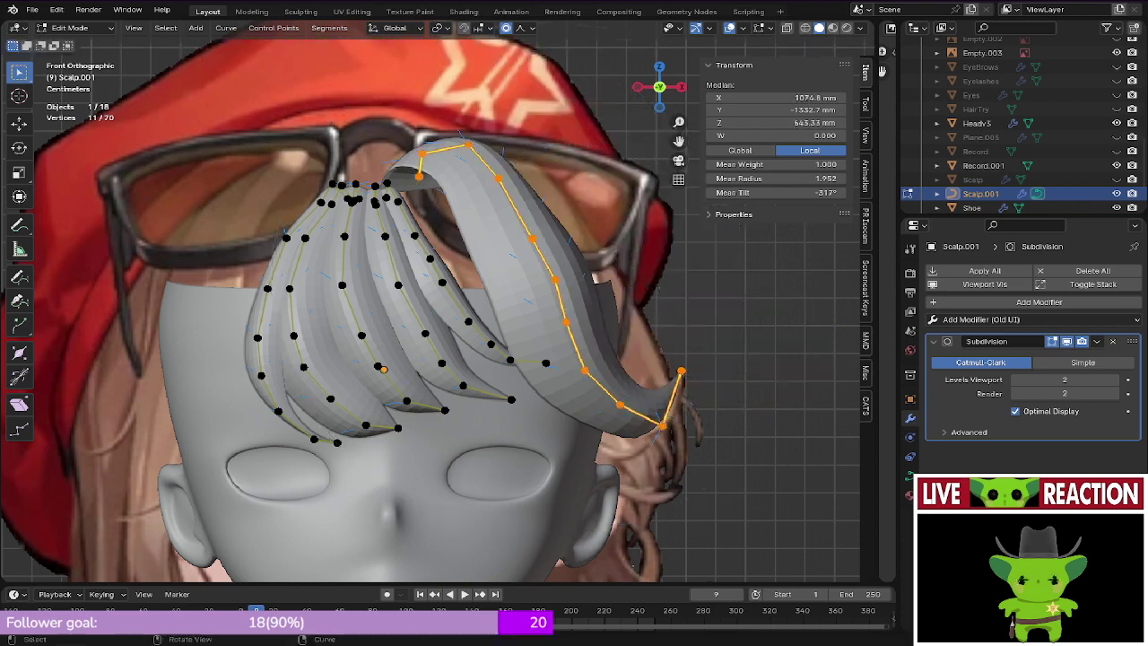
Step: Delete the duplicated strand's control points and save the file
key("x")
left_click(568, 237)
key("ctrl+s")
left_click(443, 246)
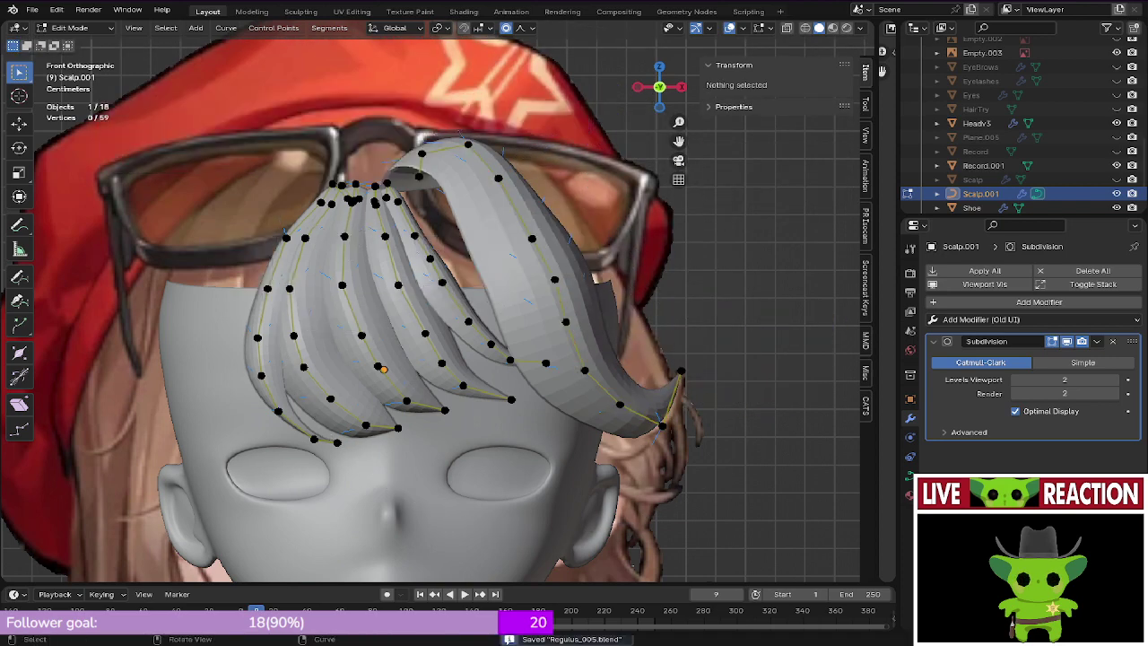
Step: Separate the whole outermost strand into its own curve object and make it the active selection in Object Mode
key("Tab")
key("Tab")
left_click(532, 239)
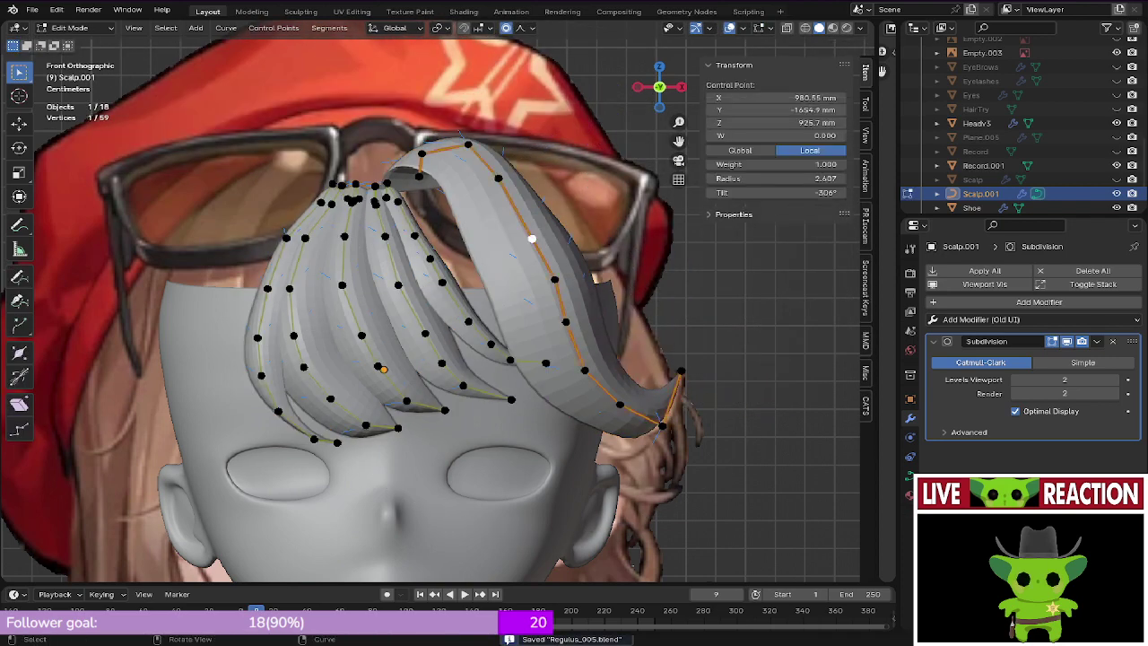
key("ctrl+l")
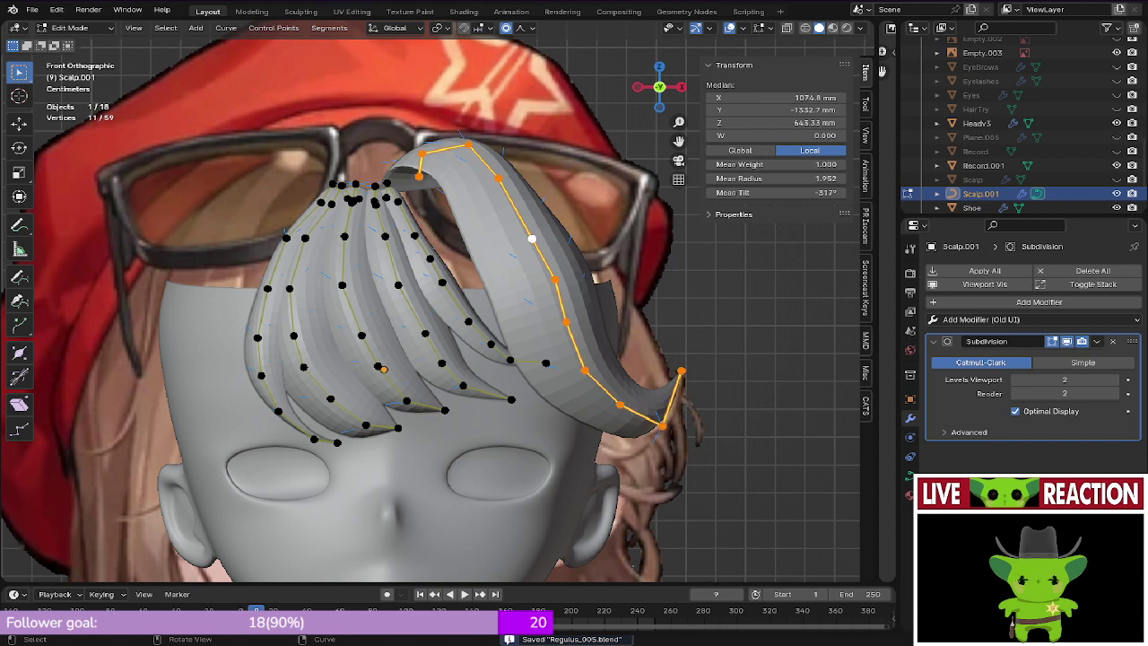
key("p")
key("Return")
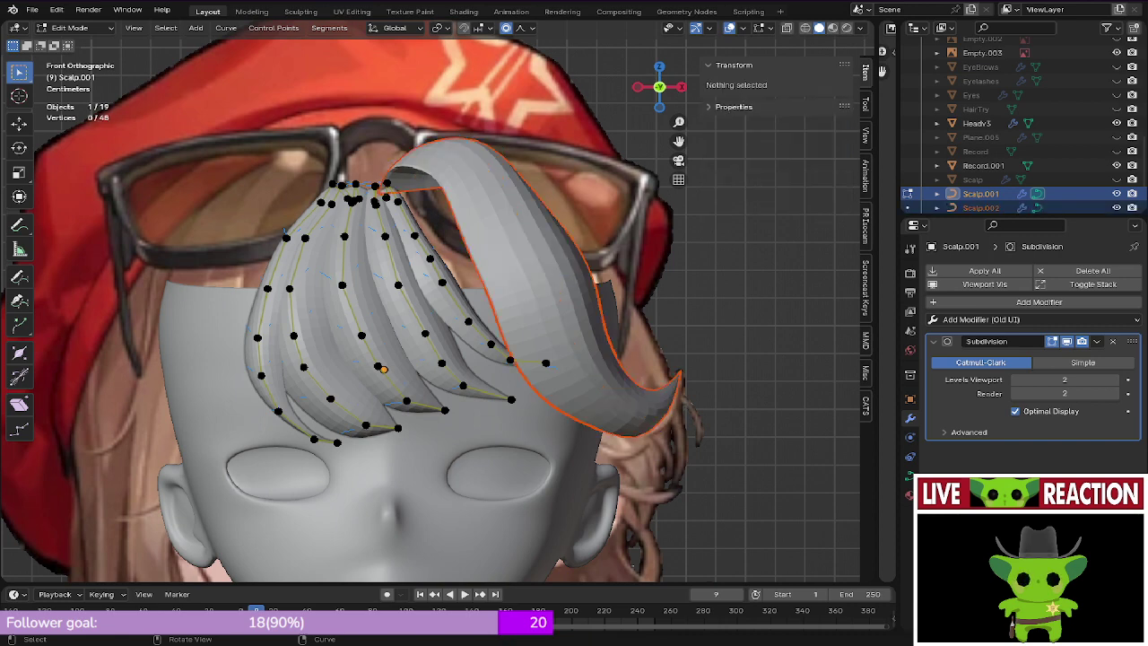
key("Tab")
left_click(980, 207)
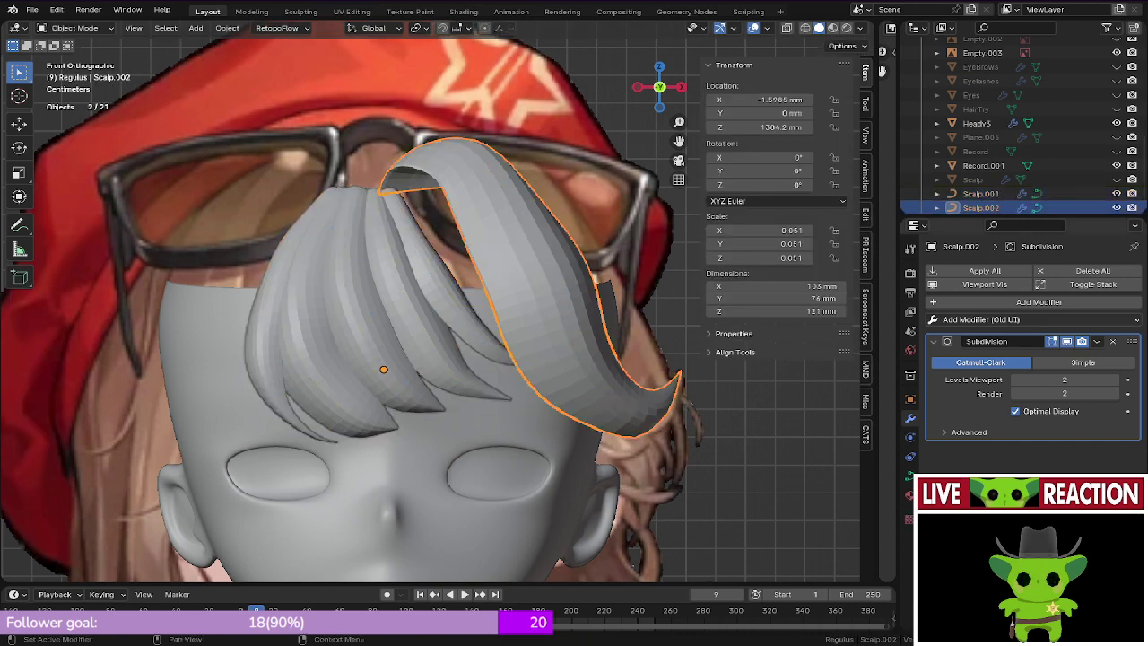
Step: Add a Mirror modifier on X to the separated strand, try to apply it, and remove the modifier
left_click(981, 319)
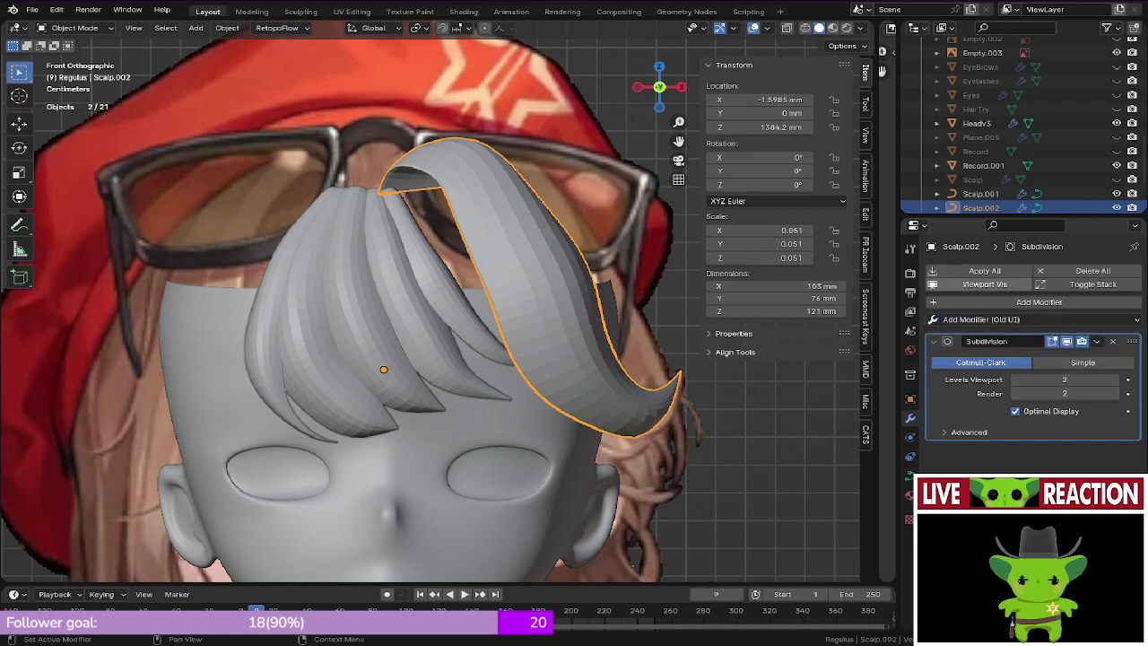
left_click(1038, 301)
mouse_move(964, 333)
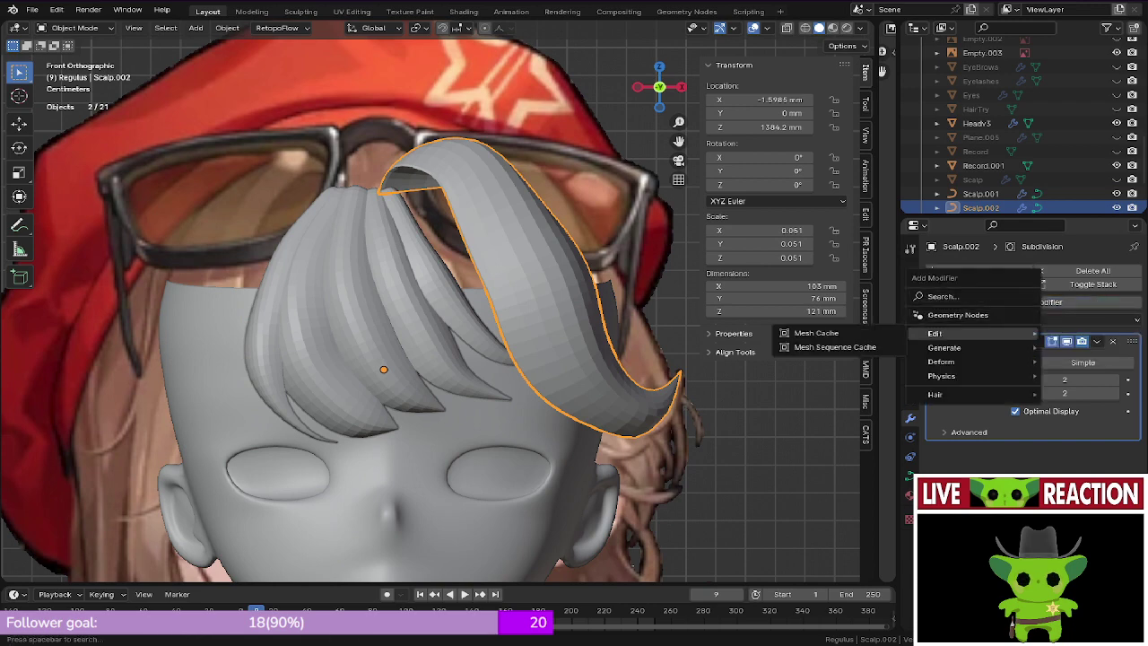
left_click(942, 295)
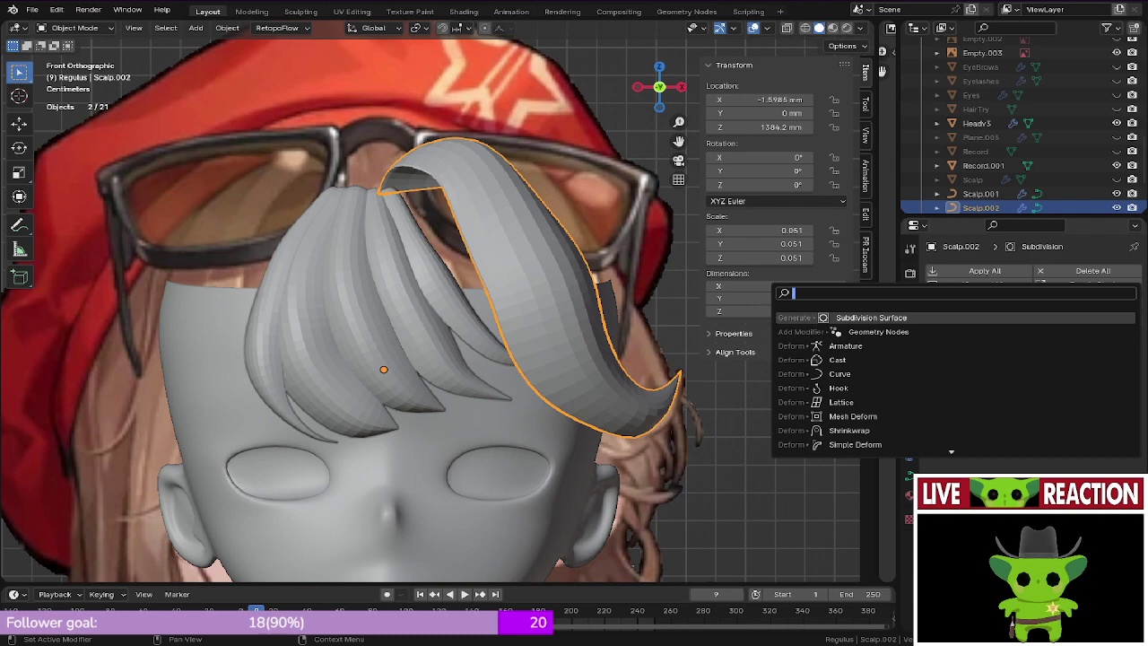
type("m")
key("Return")
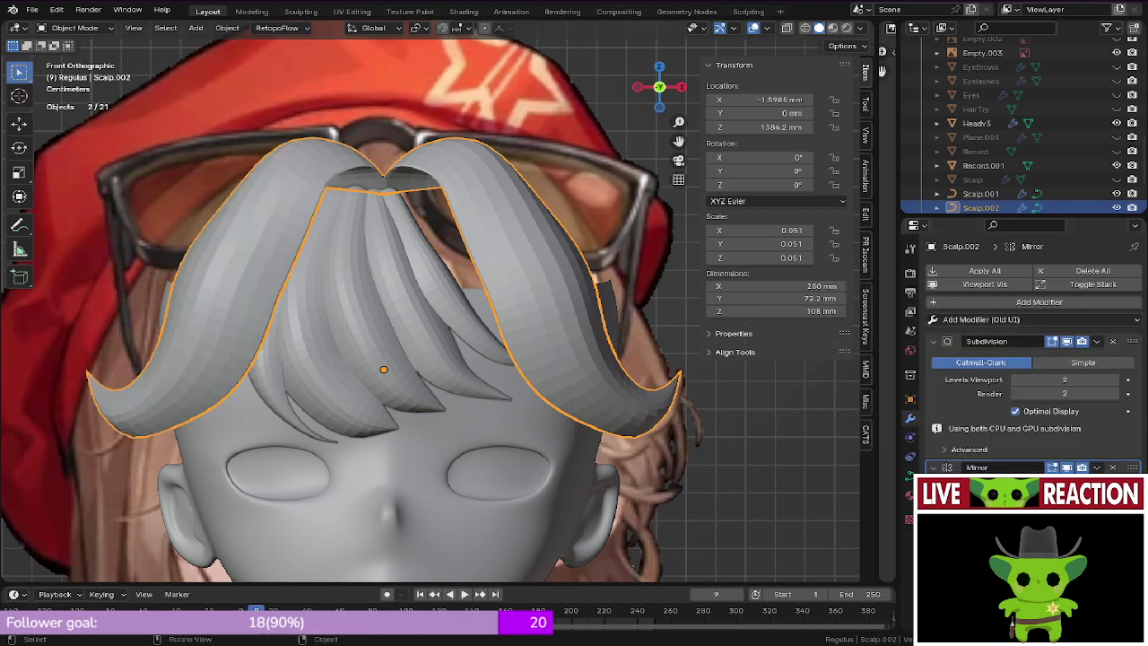
left_click(1096, 450)
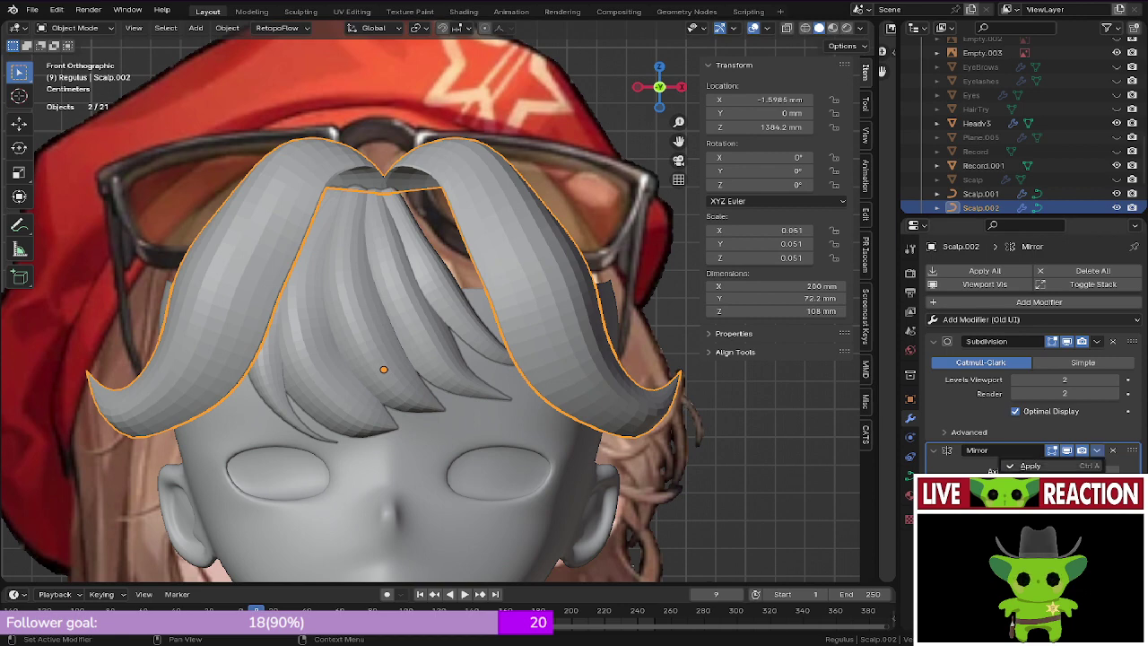
left_click(1029, 465)
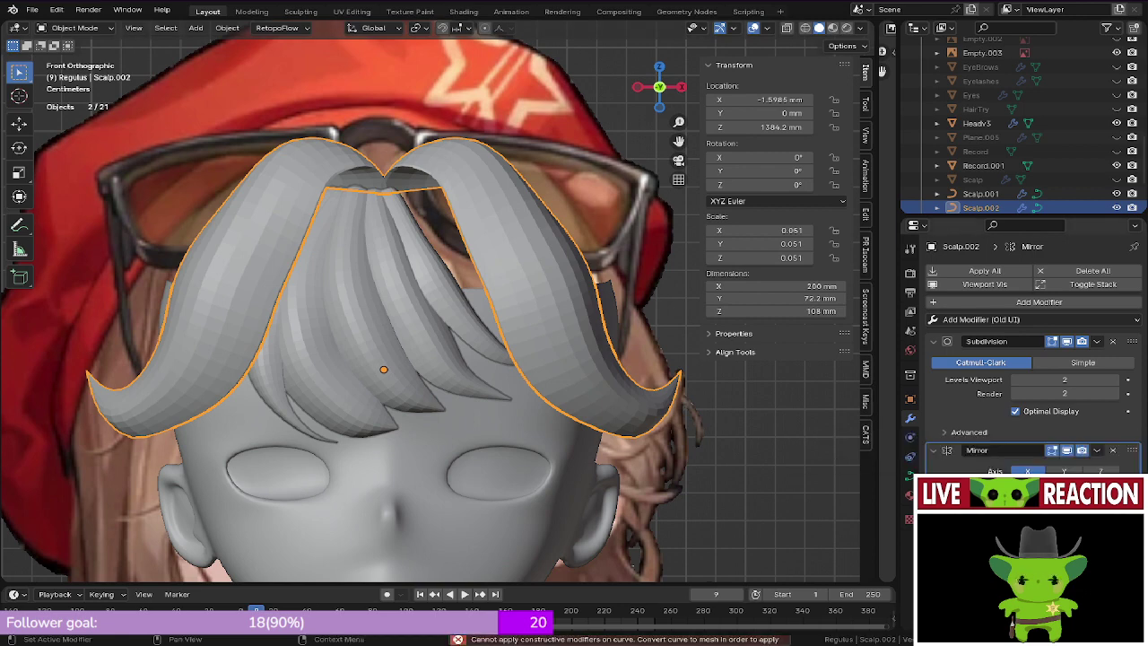
left_click(1113, 450)
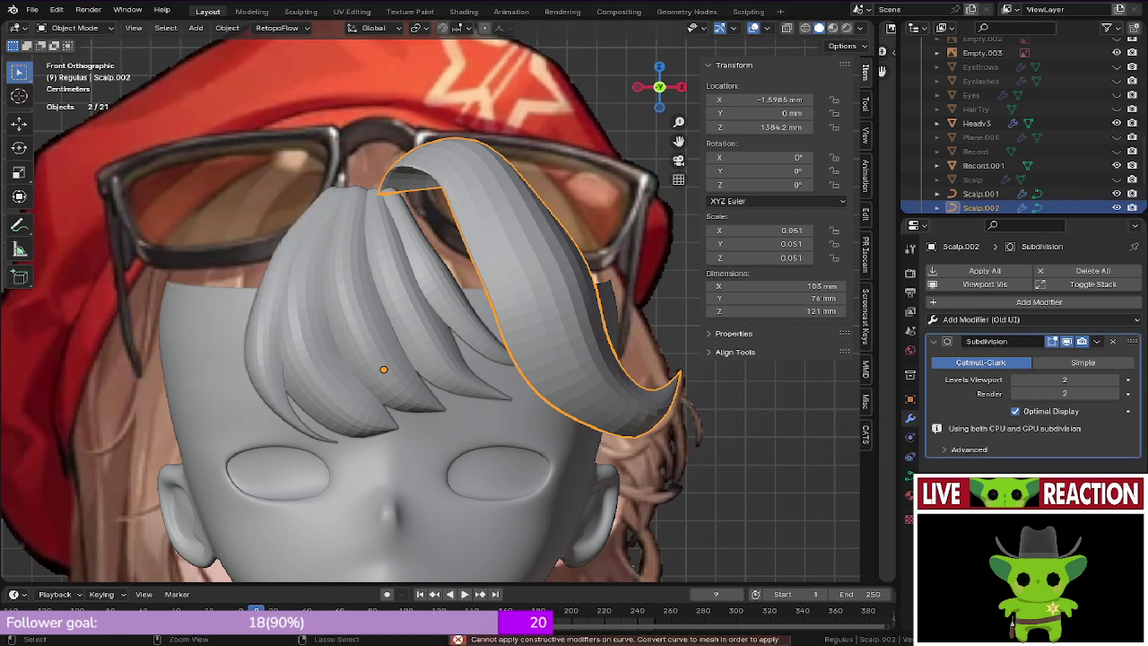
Step: Save the file and compare the separated strand with the front reference in solid and wireframe display
key("shift+s")
key("ctrl+s")
scroll(431, 305, "up", 1)
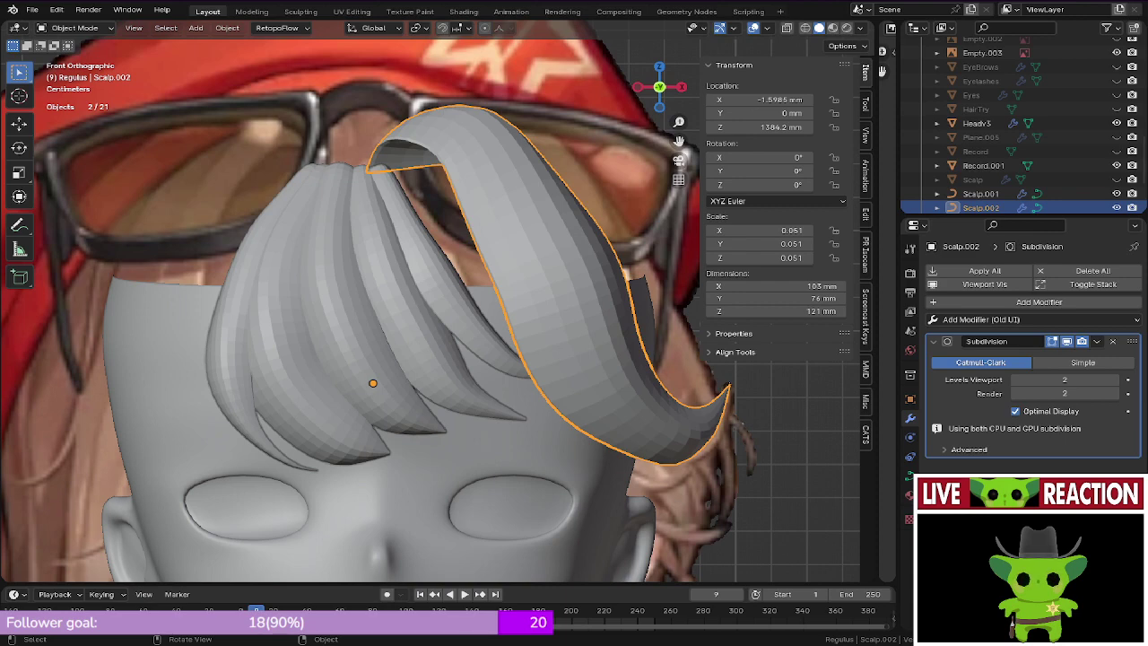
scroll(320, 230, "down", 2)
scroll(320, 230, "up", 3)
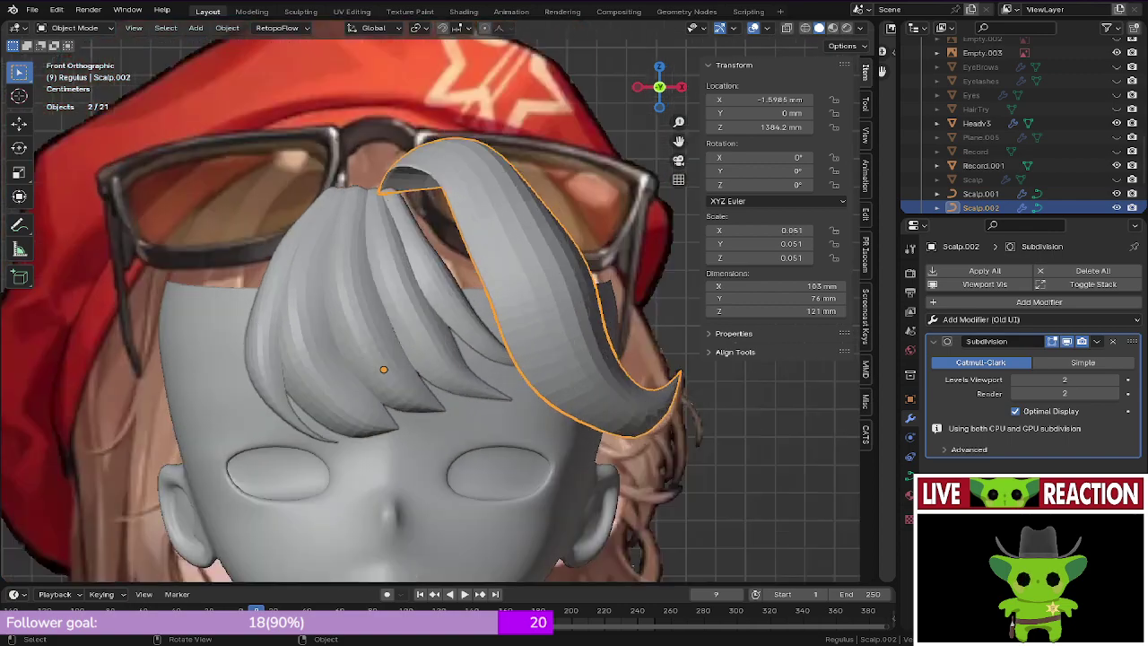
key("ctrl+s")
left_click(418, 233)
key("z")
middle_click_drag(431, 323, 431, 323, "shift")
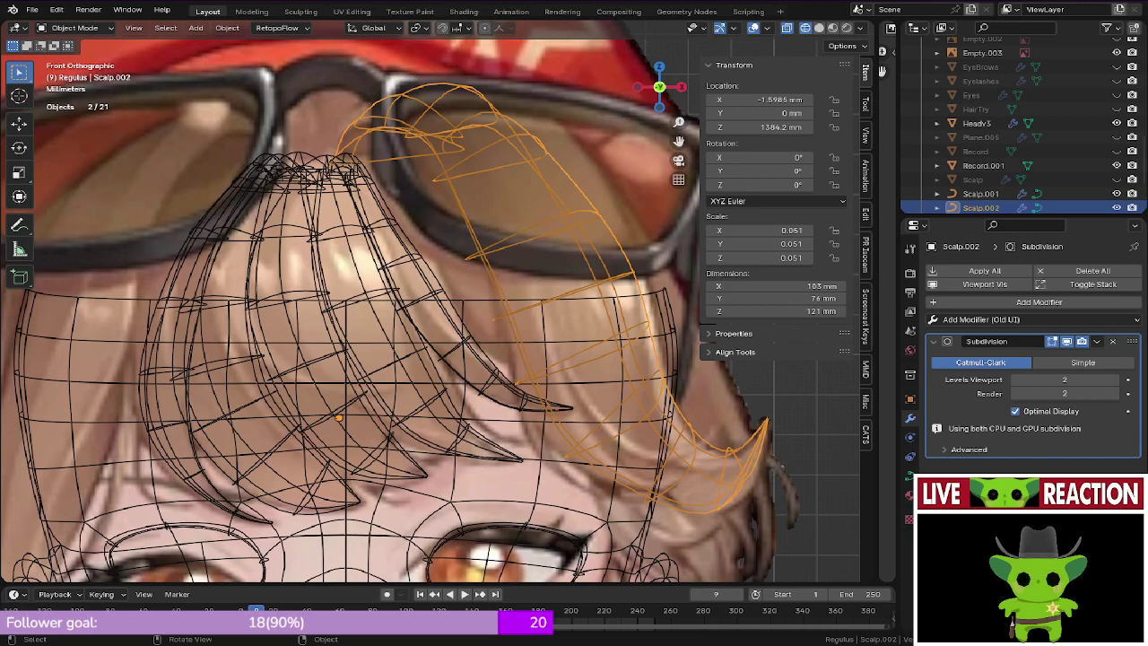
Step: Return to solid display and unhide the original Scalp mesh so the strand can be fitted against it
key("z")
left_click(459, 216)
middle_click_drag(460, 220, 400, 334)
scroll(1031, 134, "up", 2)
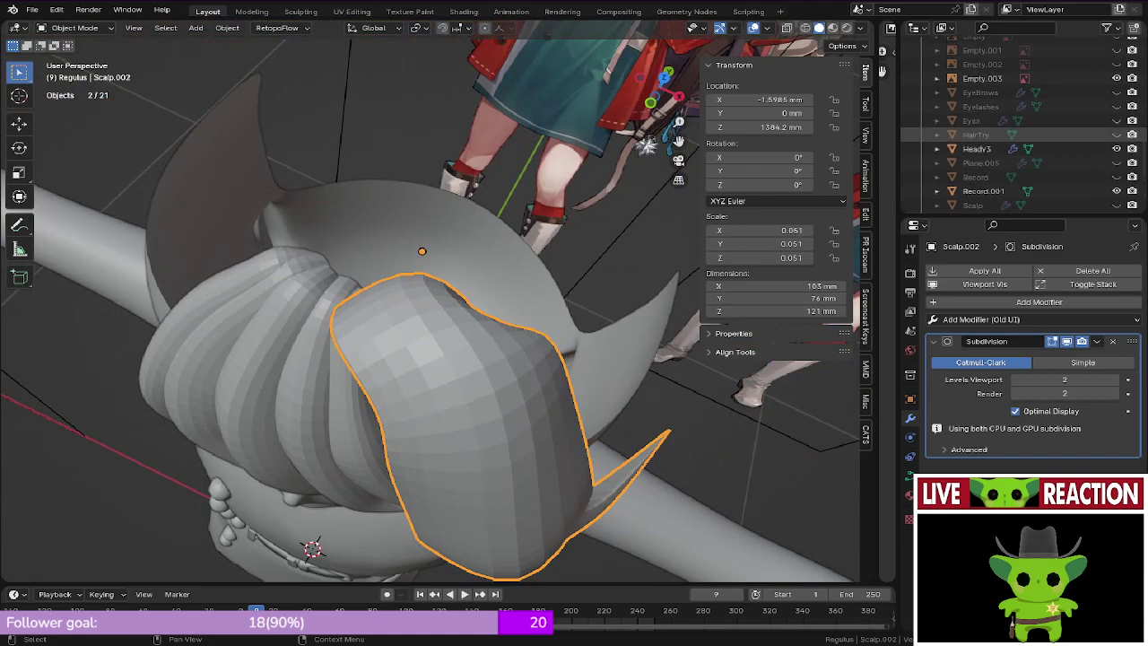
scroll(1031, 134, "down", 5)
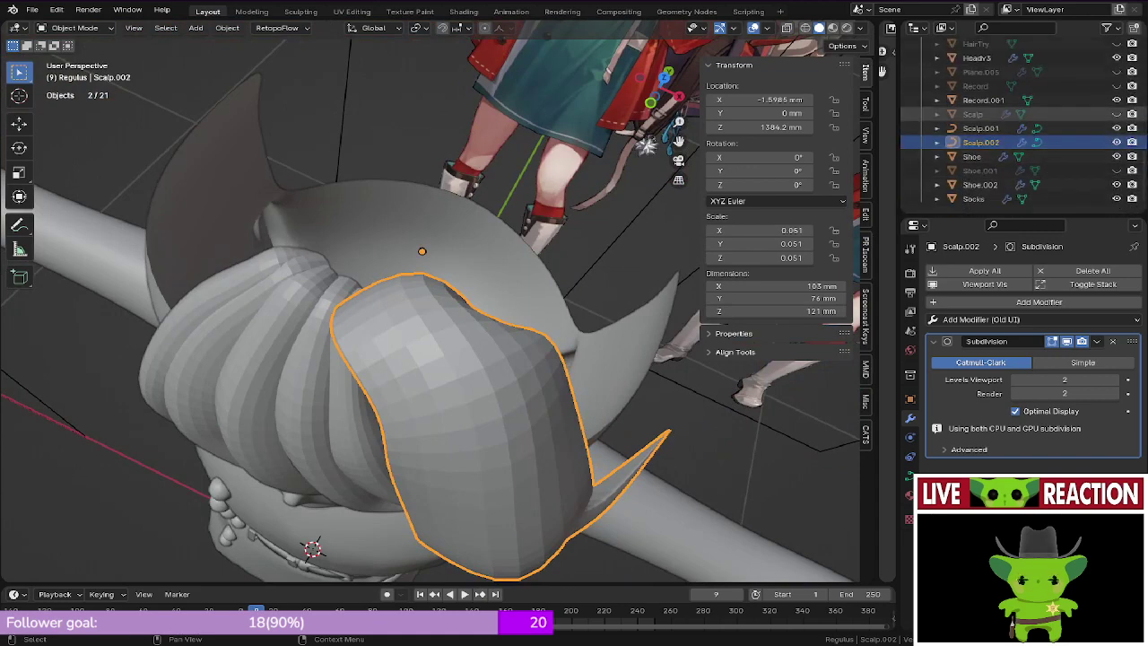
left_click(981, 128)
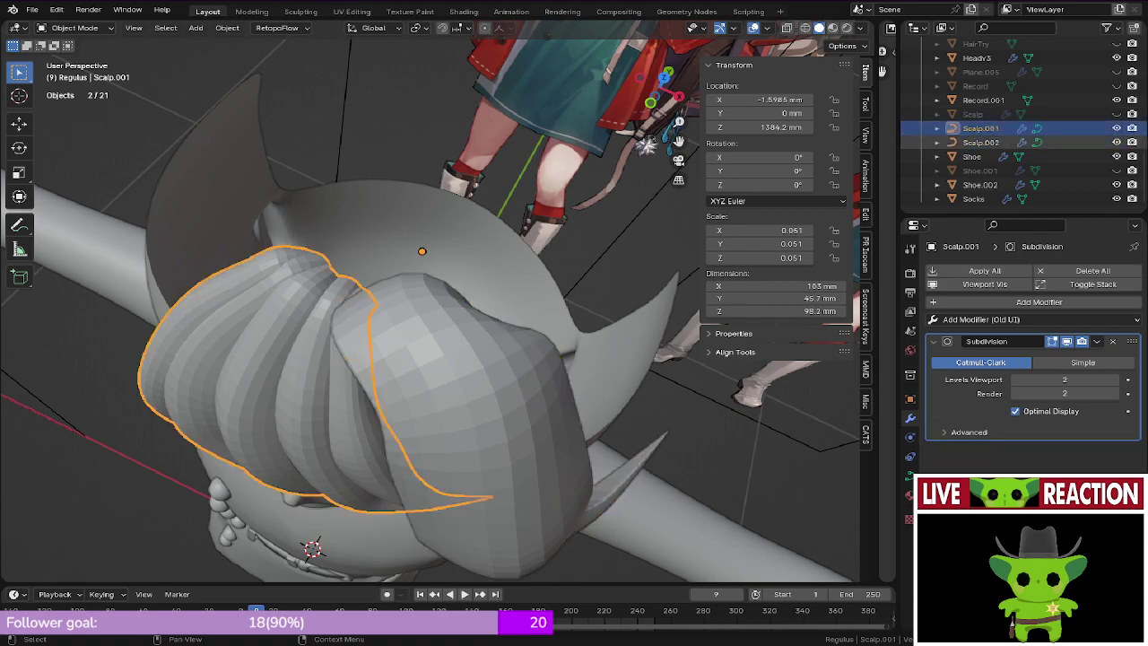
left_click(981, 143)
left_click(972, 114)
left_click(1116, 114)
middle_click_drag(430, 359, 332, 331)
key("KP_1")
middle_click_drag(448, 305, 556, 273)
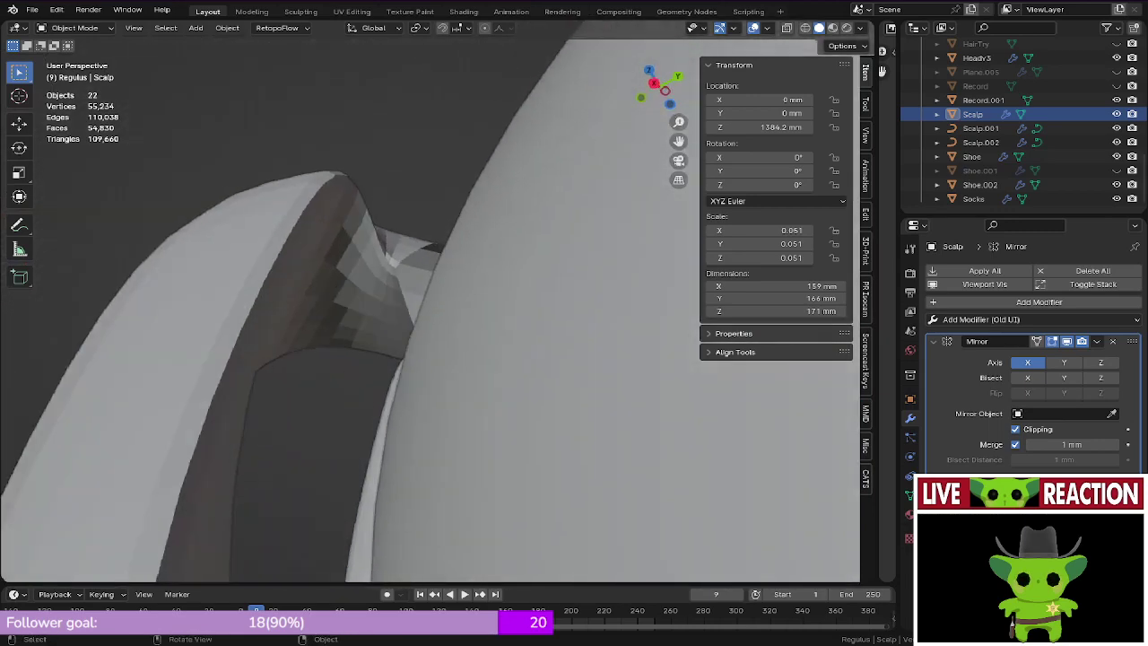
Step: Open the separated outer strand, Scalp.002, in Edit Mode with solid display and select the control point at its root
key("Tab")
left_click(399, 296)
middle_click_drag(395, 260, 399, 359)
key("Tab")
left_click(399, 291)
key("Tab")
left_click(447, 319)
mouse_move(446, 319)
middle_mouse_down()
mouse_move(538, 354)
mouse_move(527, 365)
mouse_move(573, 422)
mouse_move(535, 346)
middle_mouse_up()
key("z")
left_click(423, 347)
mouse_move(423, 347)
middle_mouse_down("alt")
mouse_move(390, 306)
mouse_move(438, 355)
mouse_move(494, 368)
middle_mouse_up("alt")
key("z")
left_click(372, 314)
key("z")
left_click(426, 324)
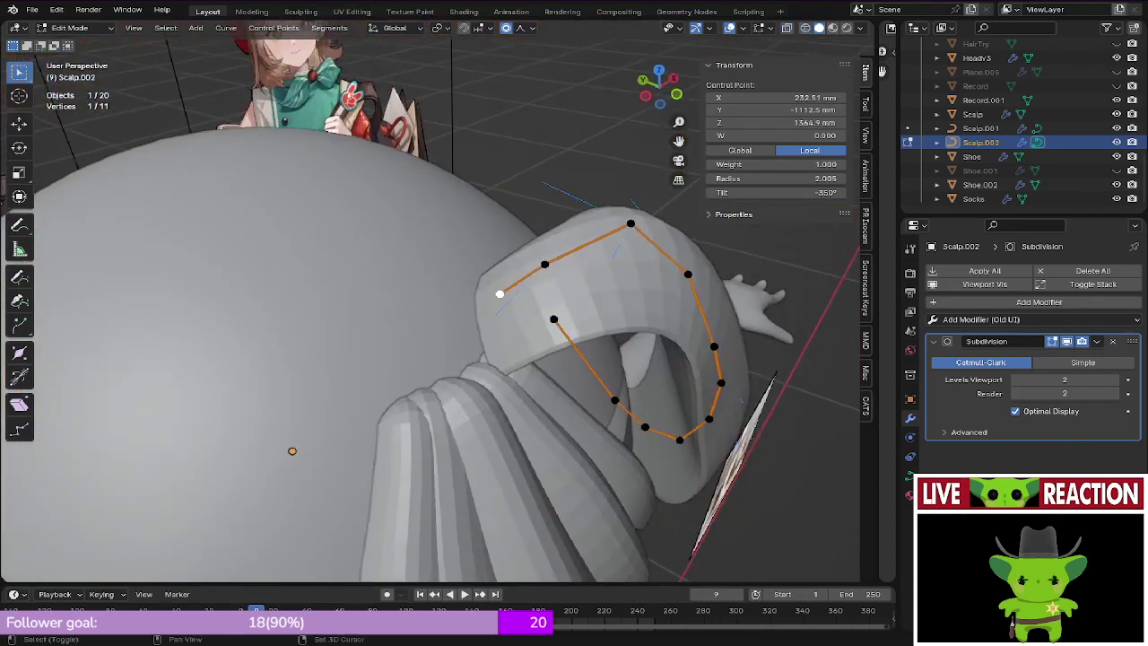
Step: Move the strand's first two control points about 7.19 mm along Y with proportional editing, and save the file
key("g")
key("y")
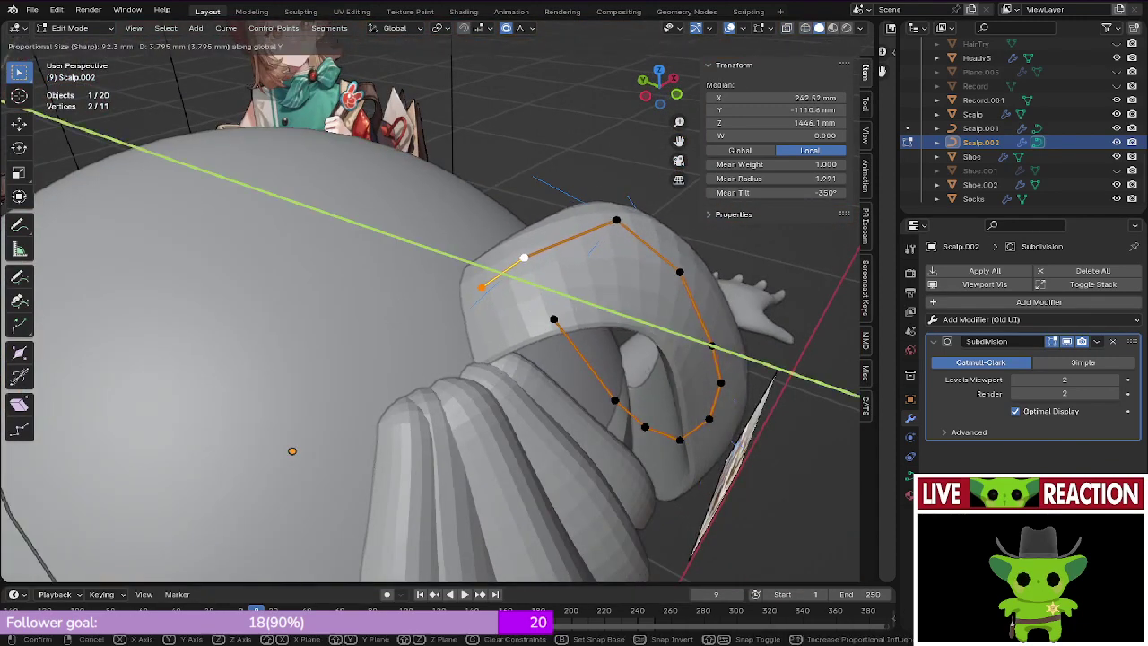
left_click(508, 302)
key("ctrl+s")
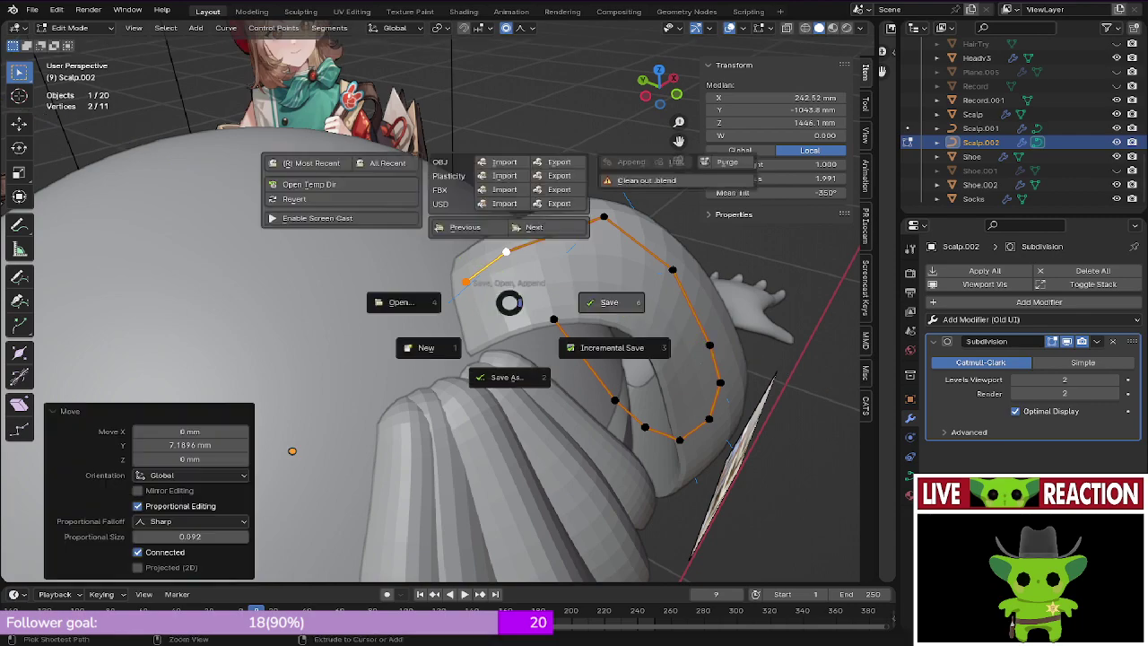
left_click(505, 377)
middle_click_drag(506, 377, 507, 503)
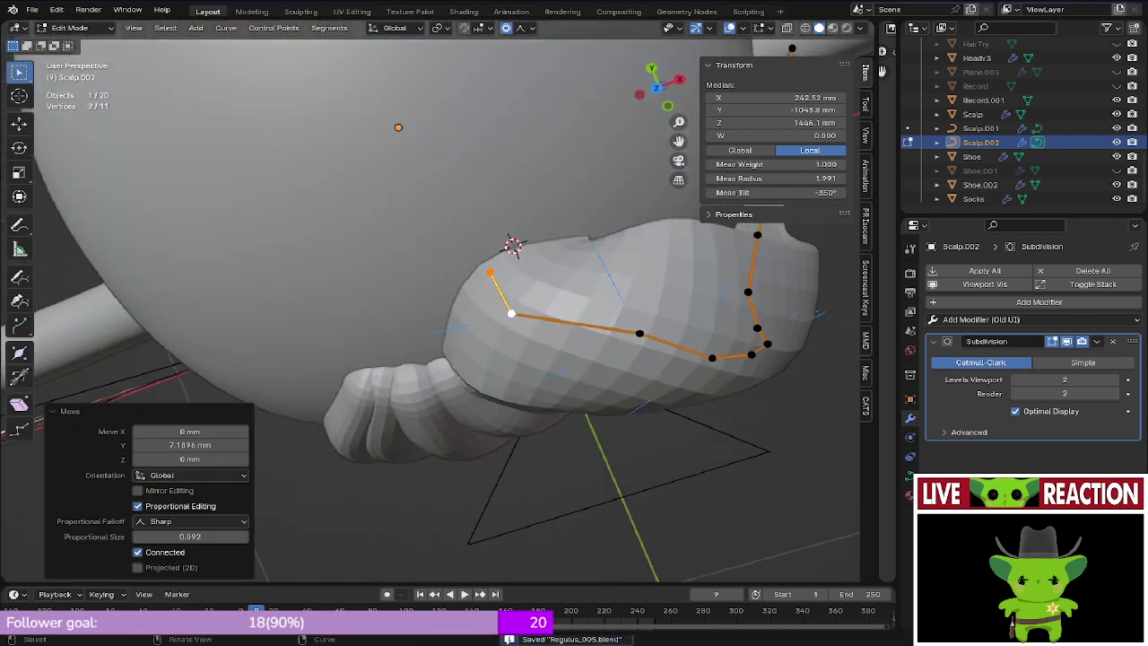
Step: Subdivide the strand's segment between the second and third control points from the root
key("KP_1")
left_click(599, 241)
right_click(539, 226)
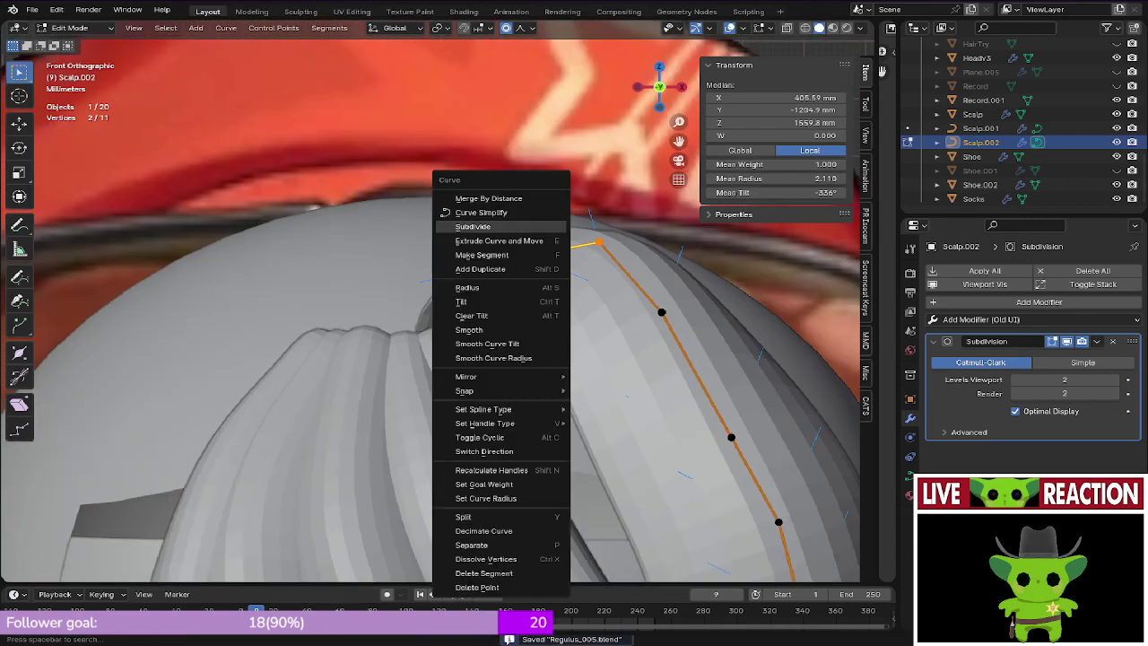
left_click(540, 226)
middle_click_drag(539, 226, 511, 332)
Step: Try tilting the newly added control point by about 9° with proportional editing, and save the file
left_click(440, 372)
middle_click_drag(440, 372, 524, 330)
key("alt+s")
right_click(543, 331)
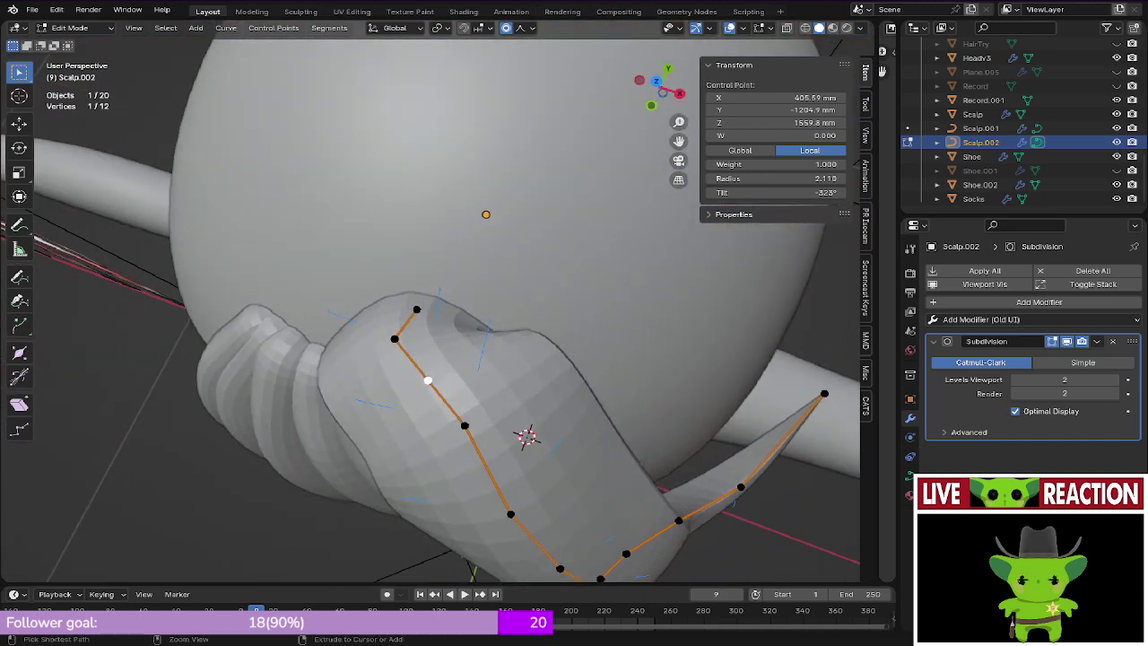
key("ctrl+t")
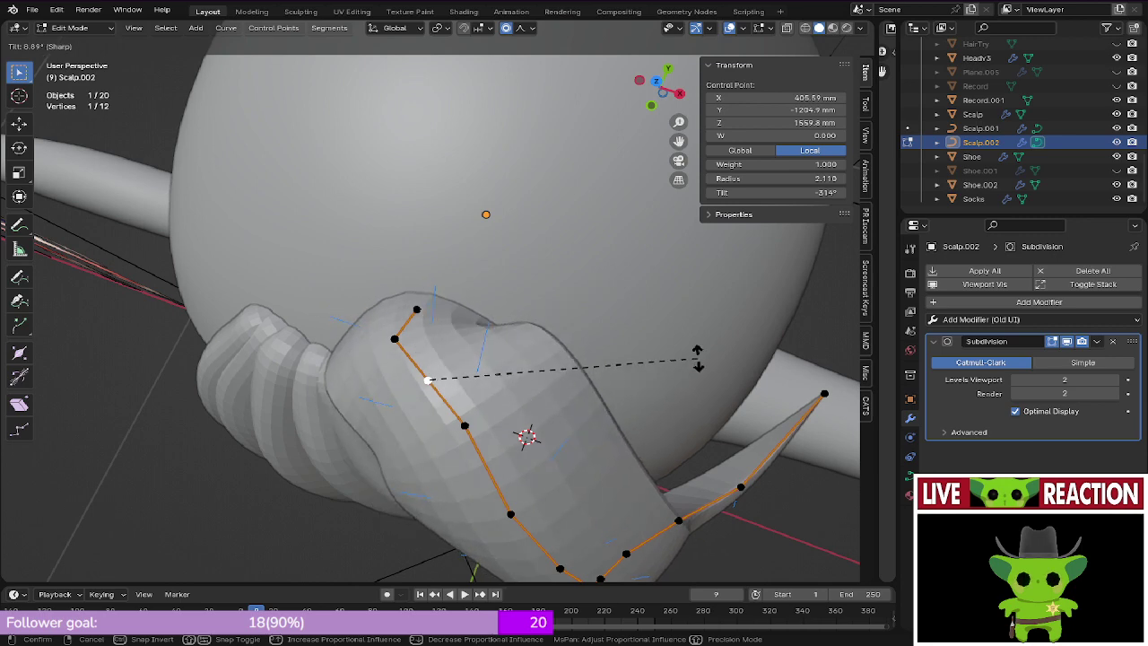
left_click(697, 357)
middle_click_drag(697, 357, 524, 398)
key("ctrl+s")
left_click(411, 355)
middle_click_drag(411, 355, 385, 352)
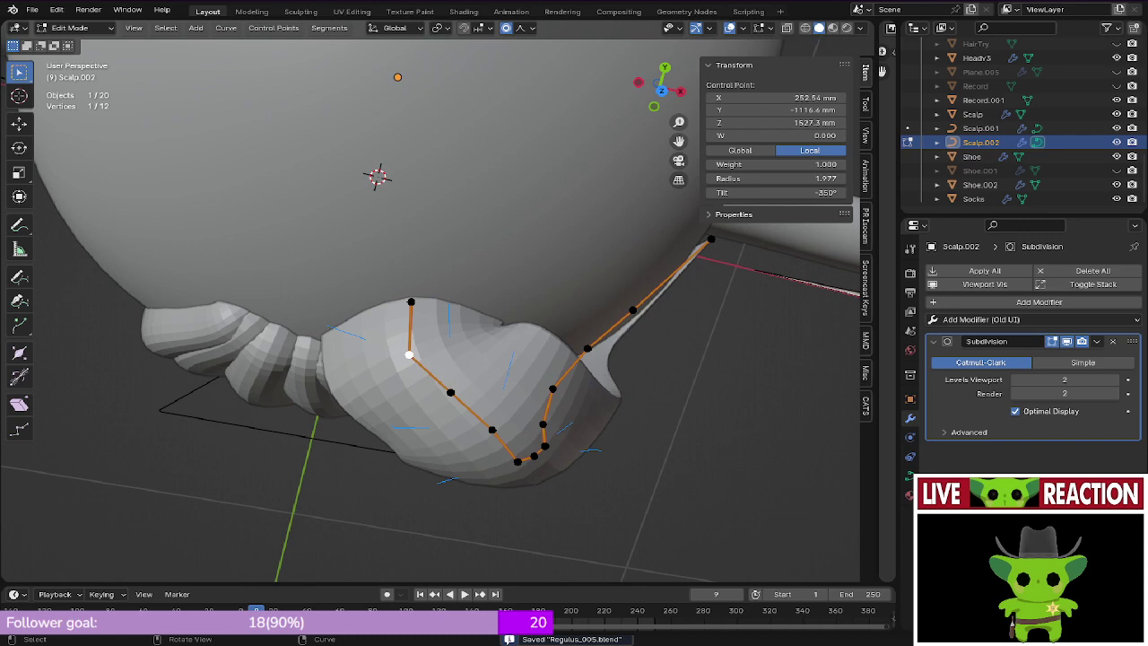
key("ctrl+t")
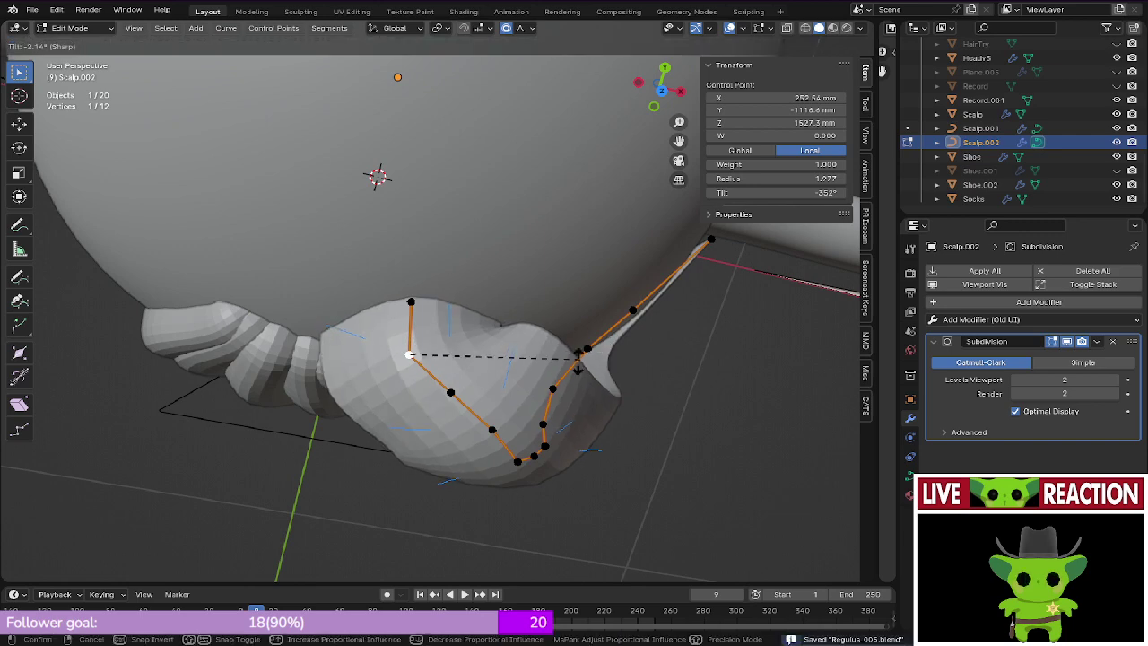
key("Escape")
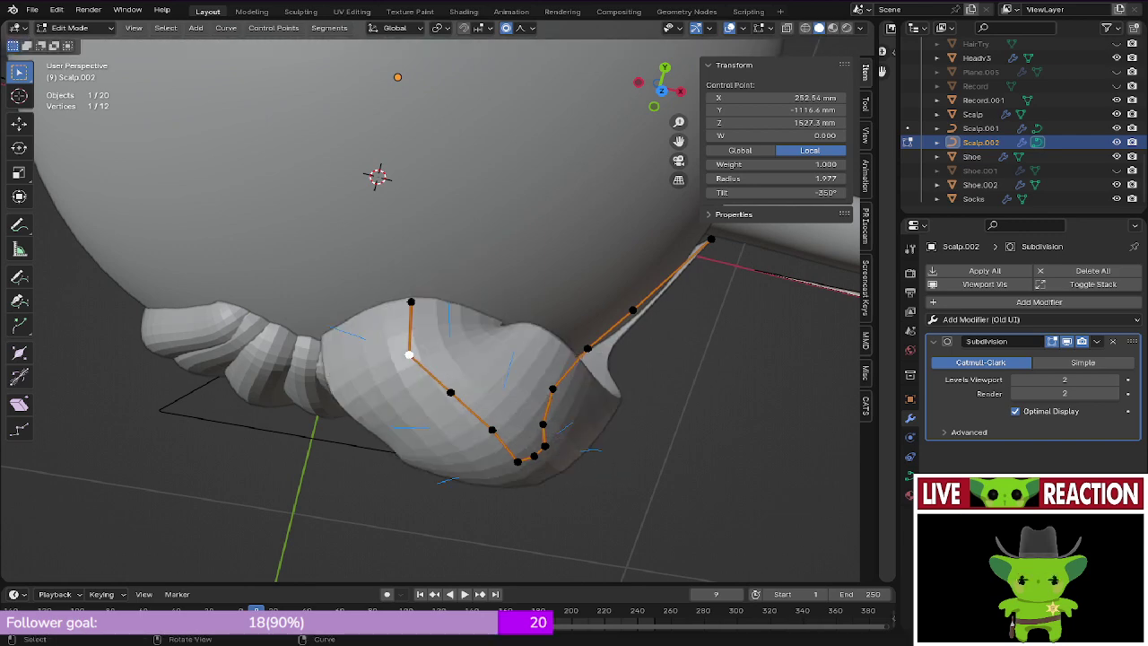
left_click(411, 302)
middle_click_drag(410, 303, 381, 243)
left_click(445, 385)
middle_click_drag(446, 384, 462, 428)
key("h")
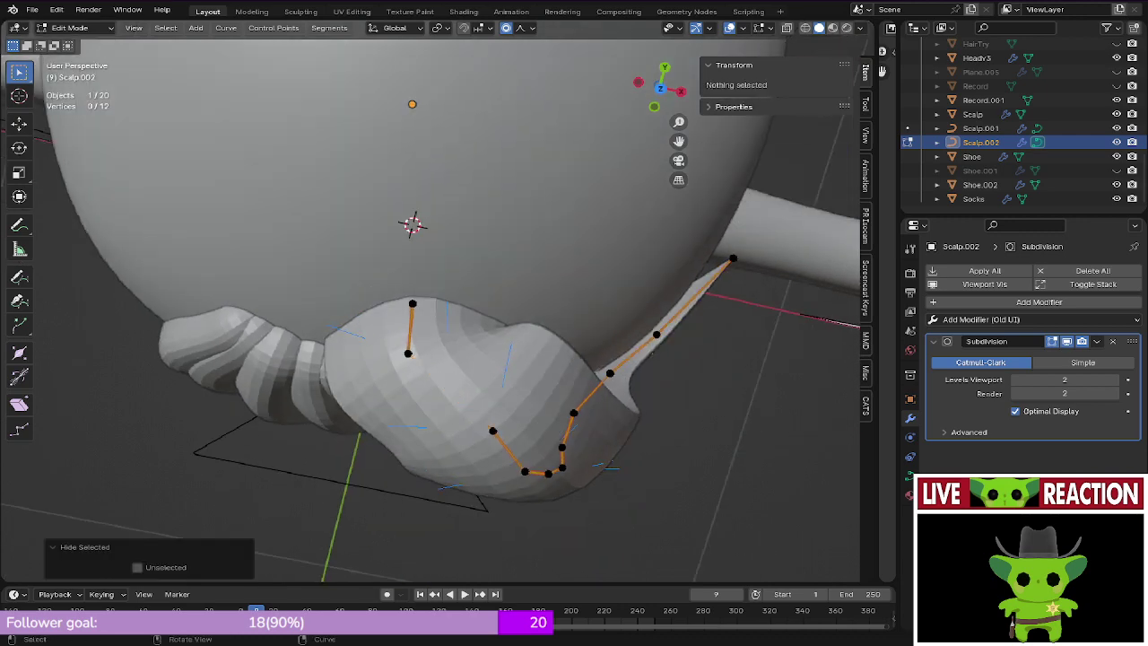
key("ctrl+z")
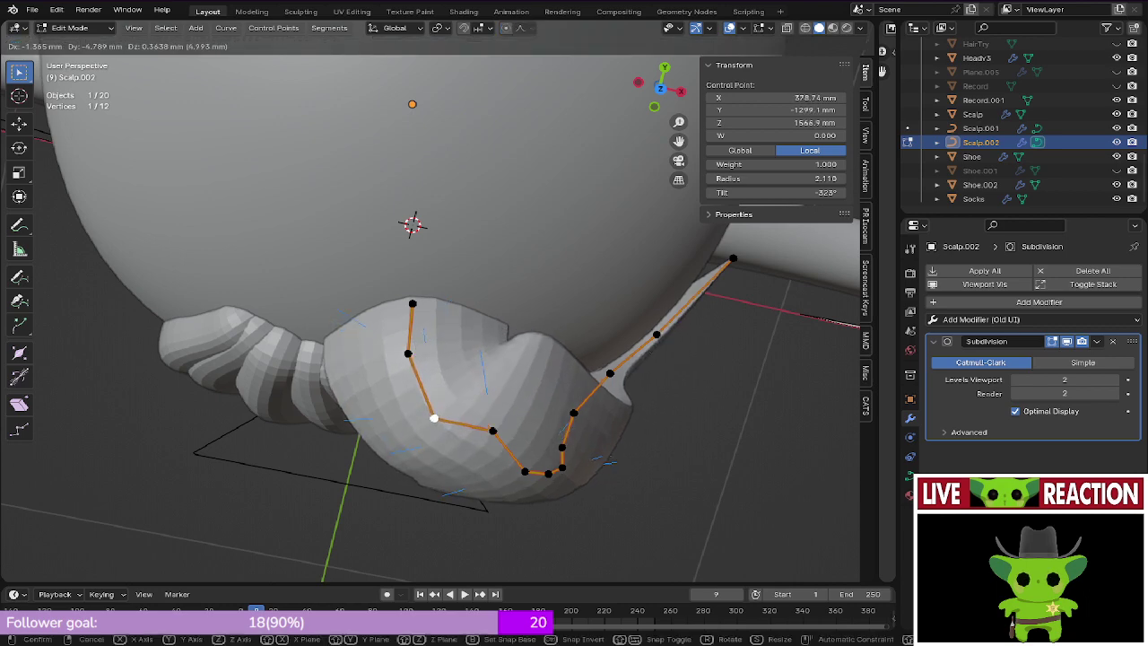
key("Escape")
Step: Try moving the added control point and its next neighbour about 5 mm forward without proportional editing, and check them in front wireframe view
left_click(449, 392, "shift")
key("g")
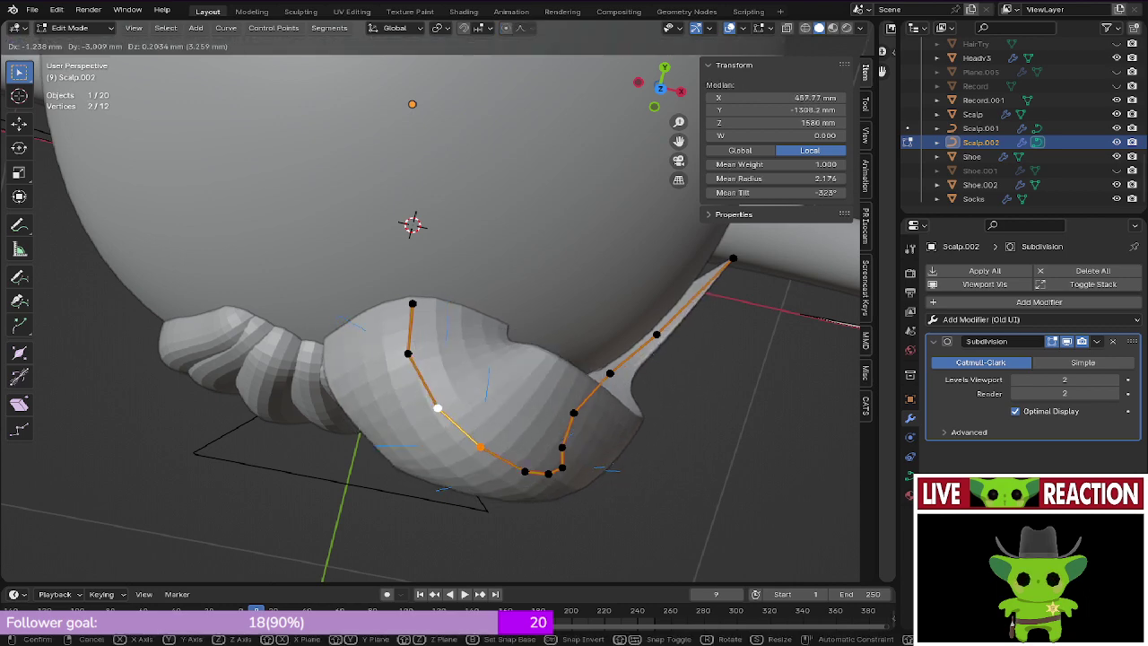
left_click(426, 418)
key("KP_1")
key("shift+z")
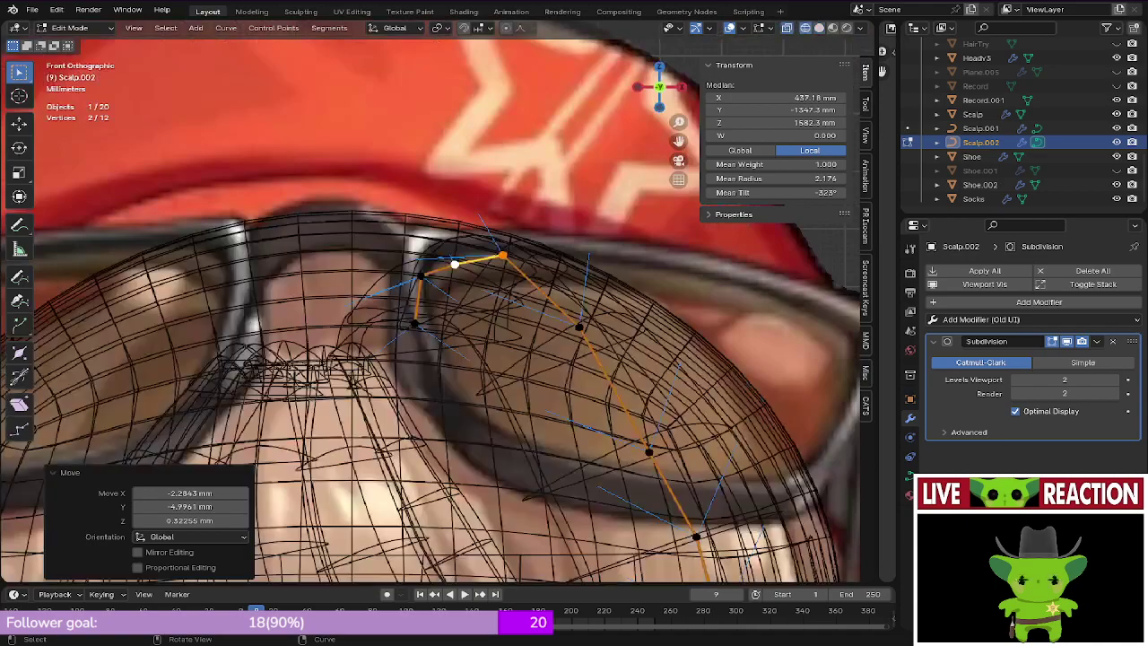
middle_click_drag(448, 385, 334, 502, "shift")
key("shift+z")
Step: Undo the point move and the subdivision, save the file, and compare the strand with the front reference in wireframe
key("ctrl+z")
middle_click_drag(404, 369, 449, 341)
key("ctrl+z")
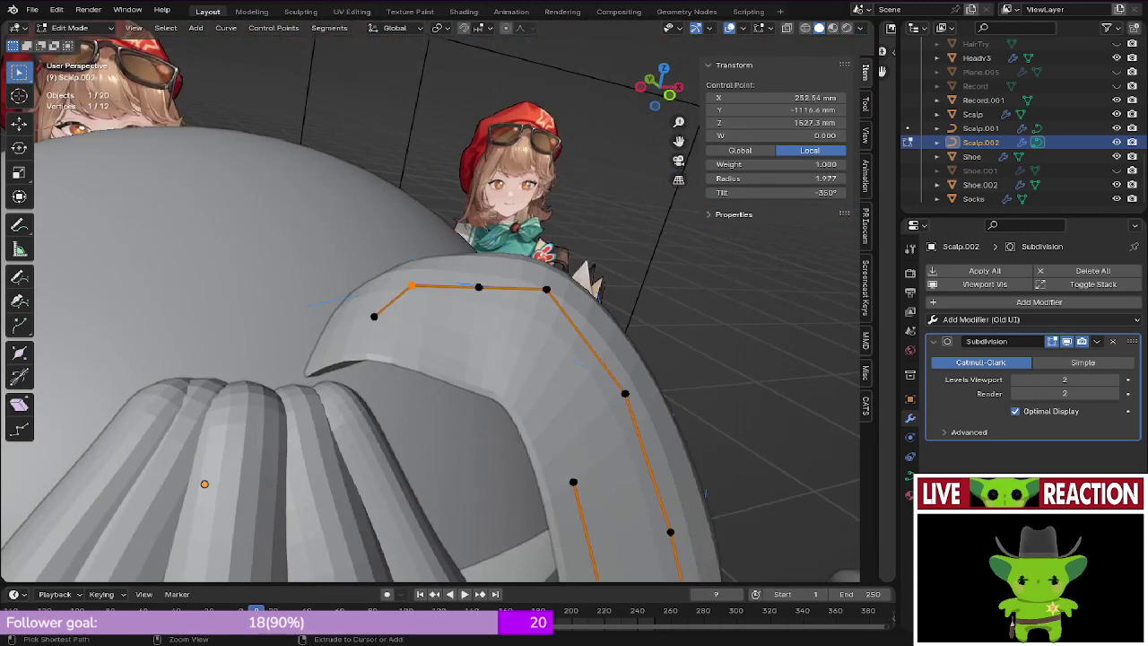
key("ctrl+z")
key("ctrl+z")
middle_click_drag(448, 350, 438, 302)
key("ctrl+s")
key("KP_1")
key("shift+z")
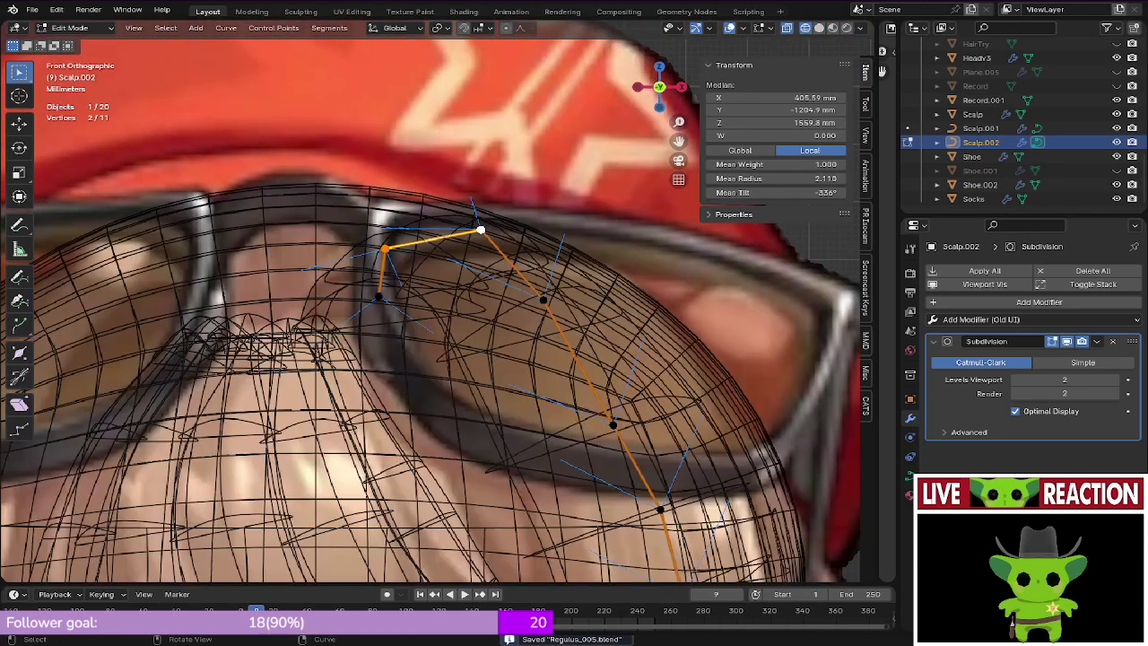
Step: Redo the subdivision, raise the added control point about 2.56 mm along Z in front view, and save the file
key("ctrl+shift+z")
key("z")
left_click(489, 238)
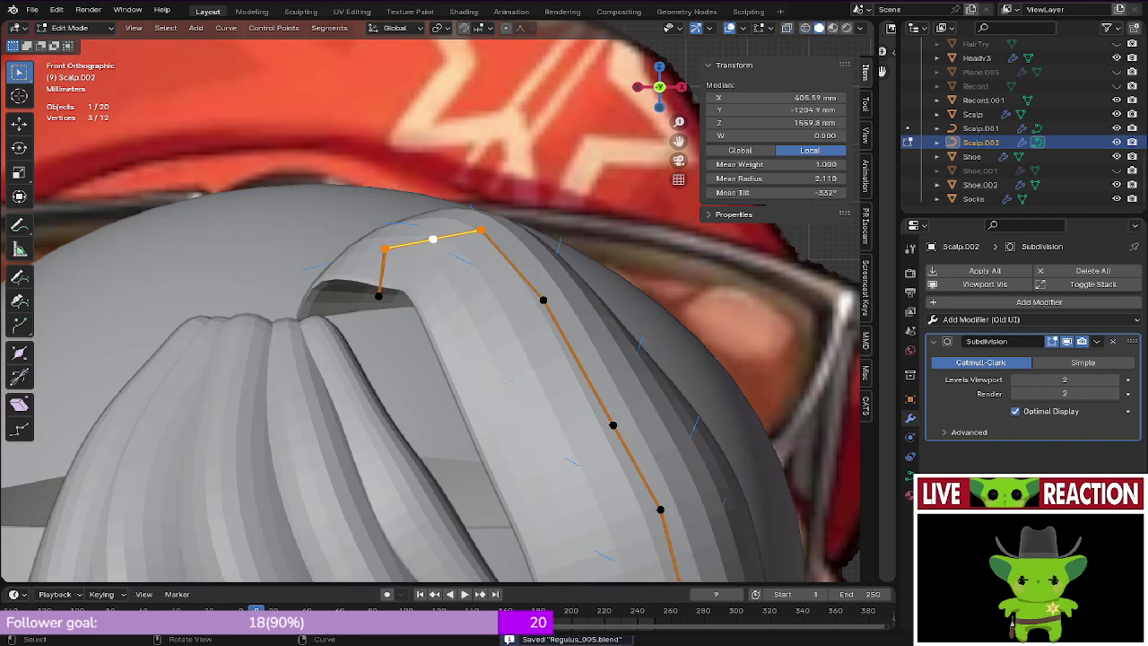
key("g")
key("Escape")
left_click(432, 238)
key("g")
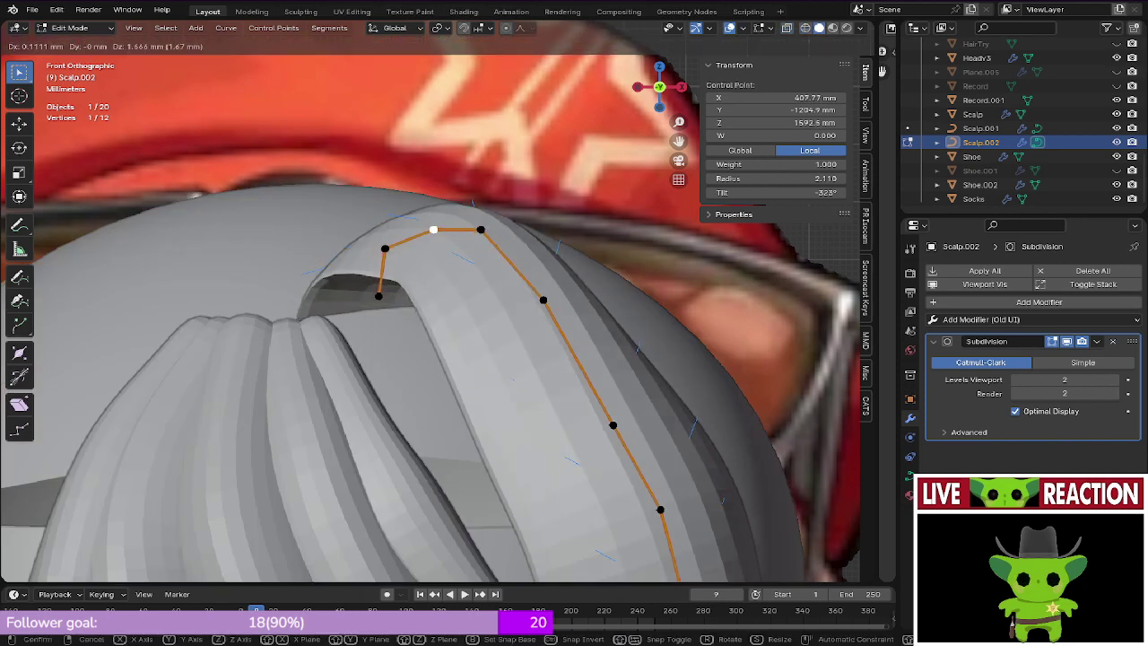
left_click(435, 225)
key("ctrl+s")
left_click(543, 206)
middle_click_drag(543, 208, 556, 248)
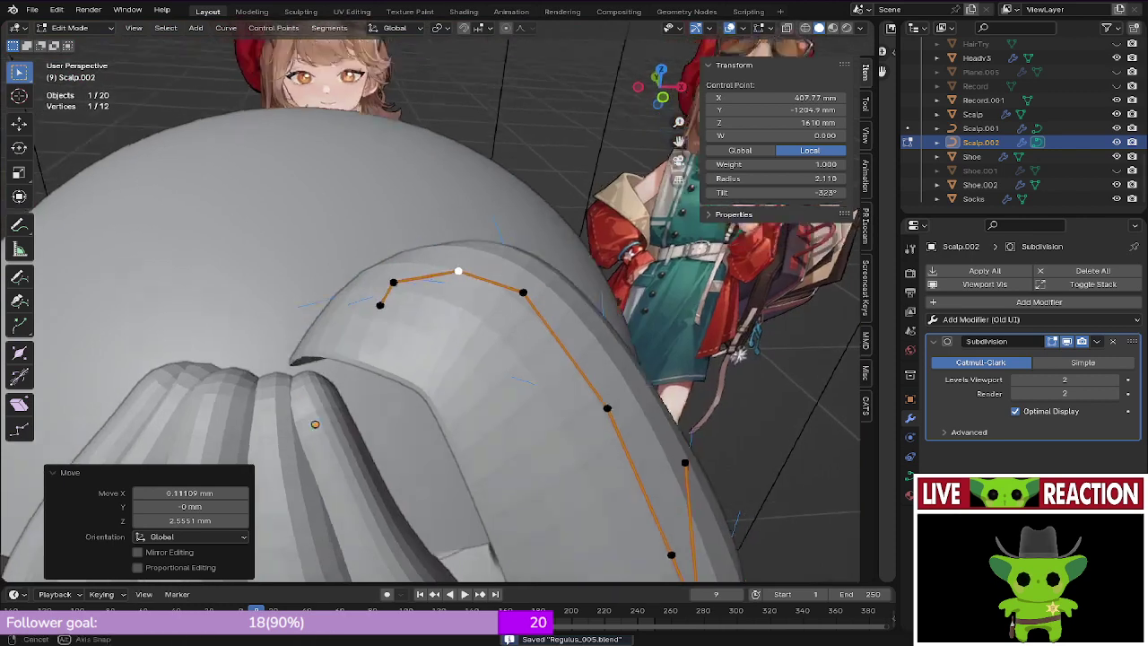
Step: Tilt the added control point and the next two points down the strand by about -17°, and save the file
key("KP_1")
scroll(556, 247, "down", 1)
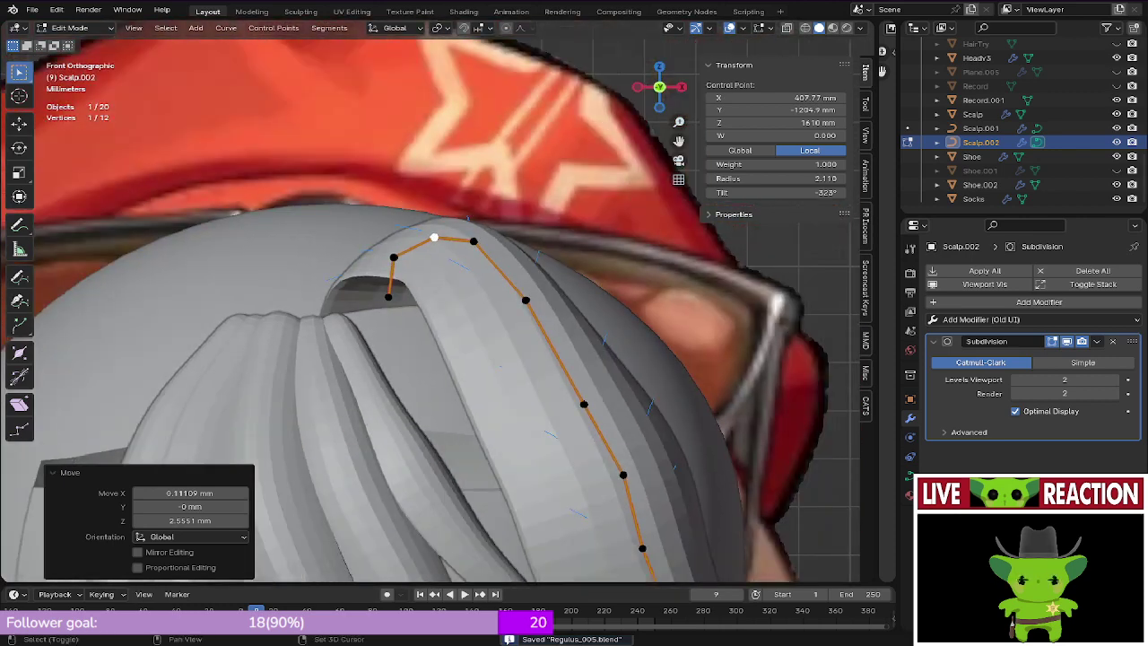
left_click(473, 240, "shift")
key("ctrl+t")
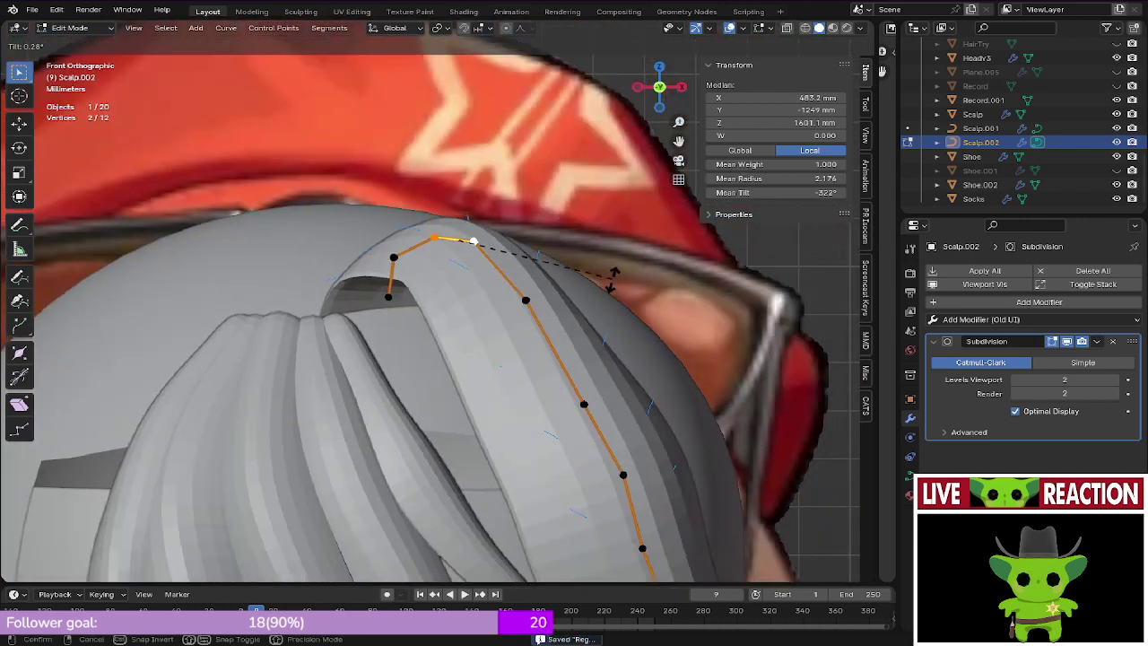
left_click(536, 236)
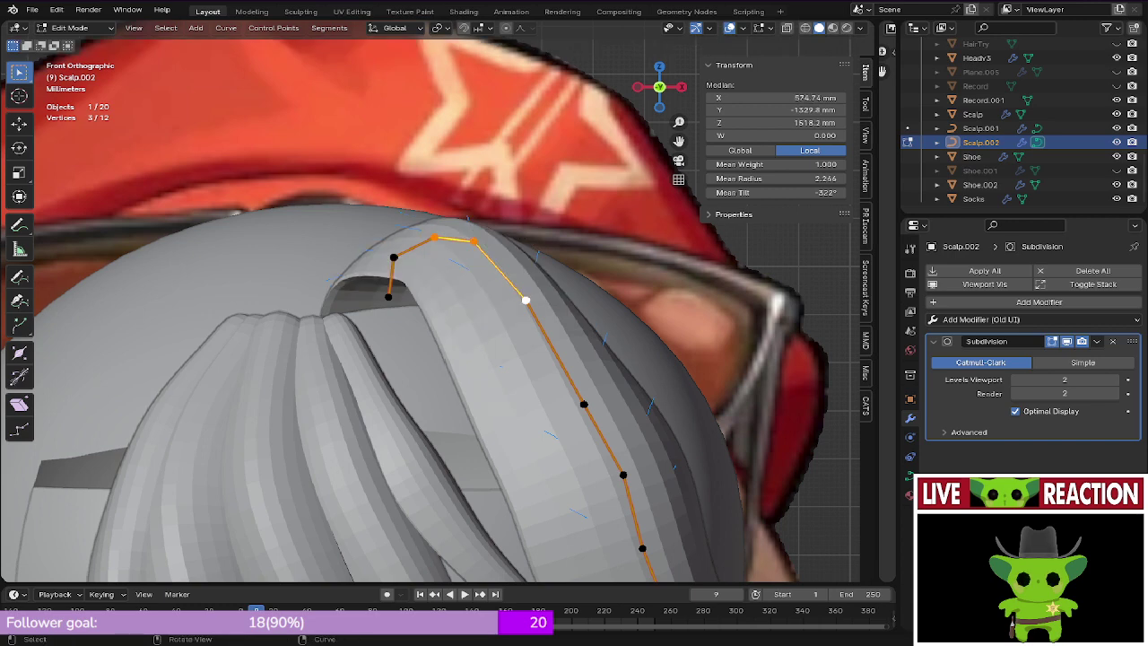
key("ctrl+t")
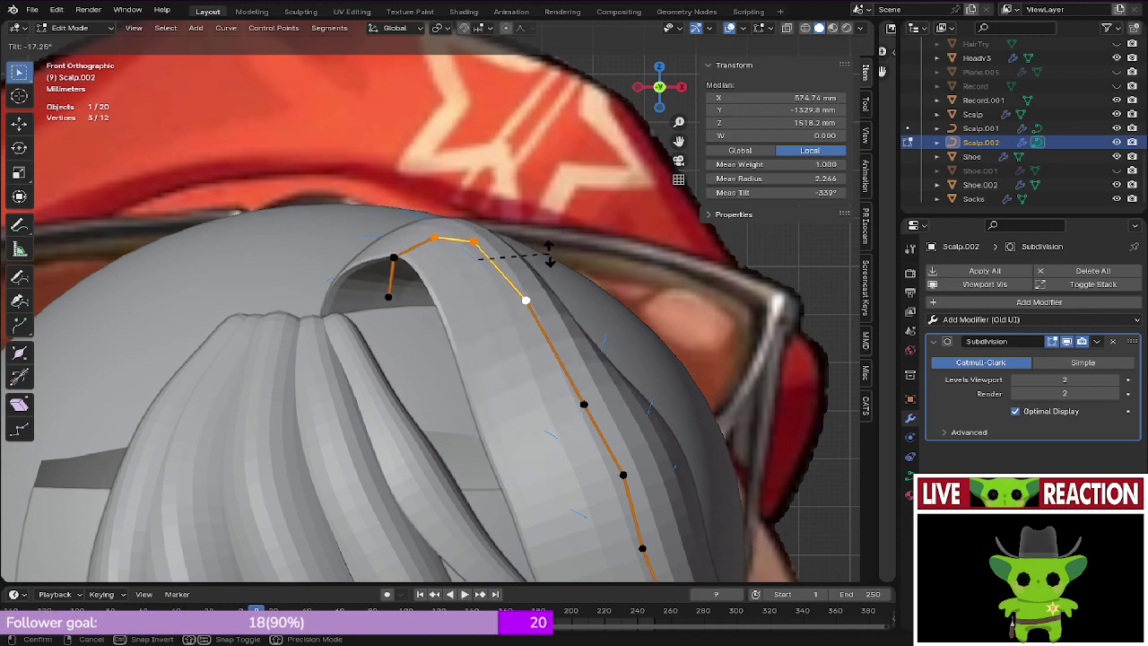
left_click(549, 254)
key("ctrl+s")
left_click(577, 282)
Step: Examine the tilted strand's fit against the scalp from several angles in Object Mode, and return to Edit Mode
key("z")
left_click(475, 285)
mouse_move(475, 285)
middle_mouse_down()
mouse_move(444, 314)
mouse_move(448, 367)
middle_mouse_up()
key("Tab")
scroll(448, 367, "up", 3)
key("z")
mouse_move(484, 314)
middle_mouse_down()
mouse_move(475, 385)
mouse_move(471, 242)
mouse_move(359, 273)
mouse_move(448, 345)
mouse_move(434, 404)
middle_mouse_up()
key("KP_3")
key("Tab")
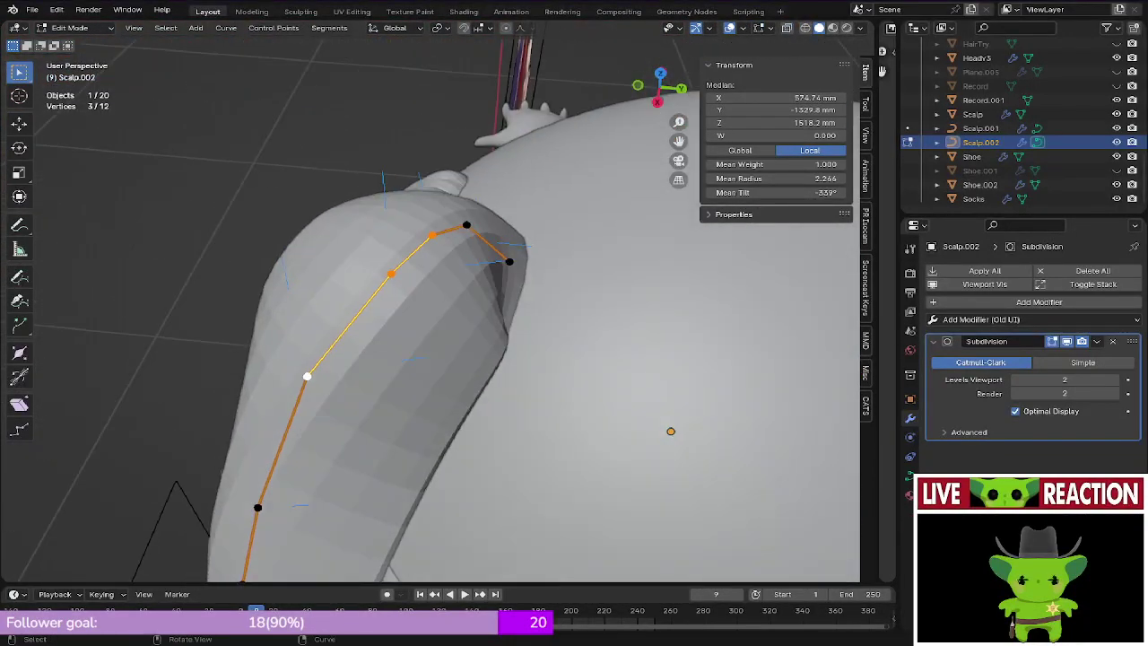
Step: Try moving the three selected control points forward along Y, check the shape, and undo the move
key("g")
key("y")
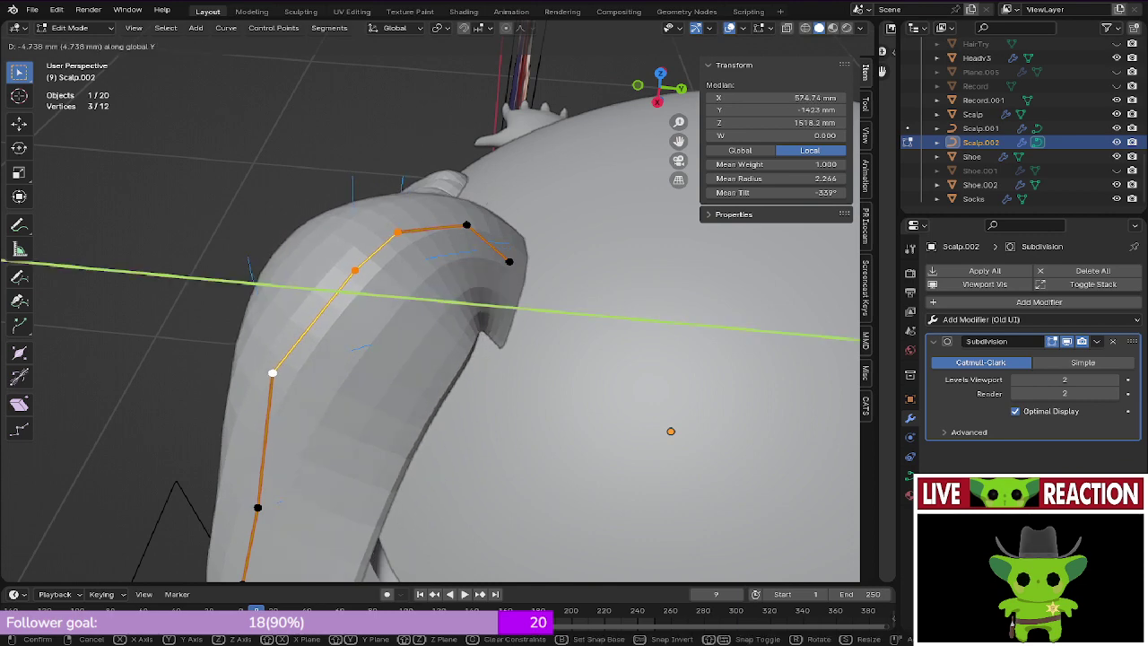
key("Return")
middle_click_drag(430, 331, 405, 377)
key("KP_1")
scroll(431, 302, "down", 1)
key("KP_3")
key("ctrl+z")
scroll(405, 377, "up", 2)
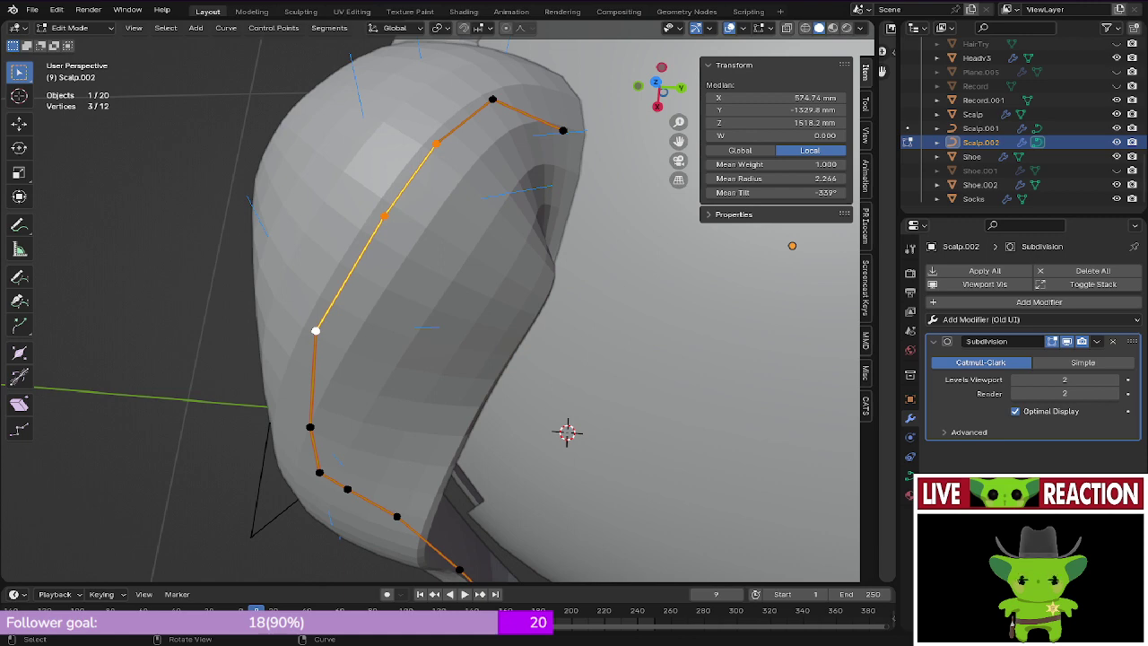
Step: Save the file and move only the third control point from the root slightly forward along Y
middle_click_drag(601, 251, 527, 305)
key("ctrl+s")
left_click(619, 305)
middle_click_drag(619, 305, 659, 255)
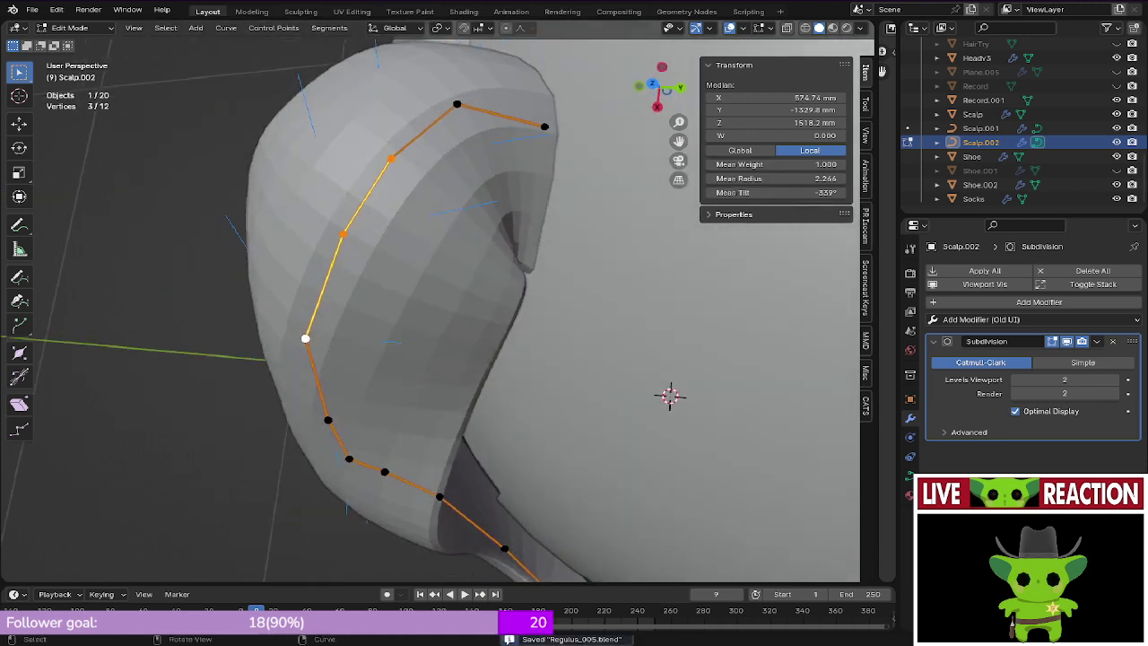
key("alt+a")
middle_click_drag(403, 269, 386, 325, "shift")
left_click(371, 221)
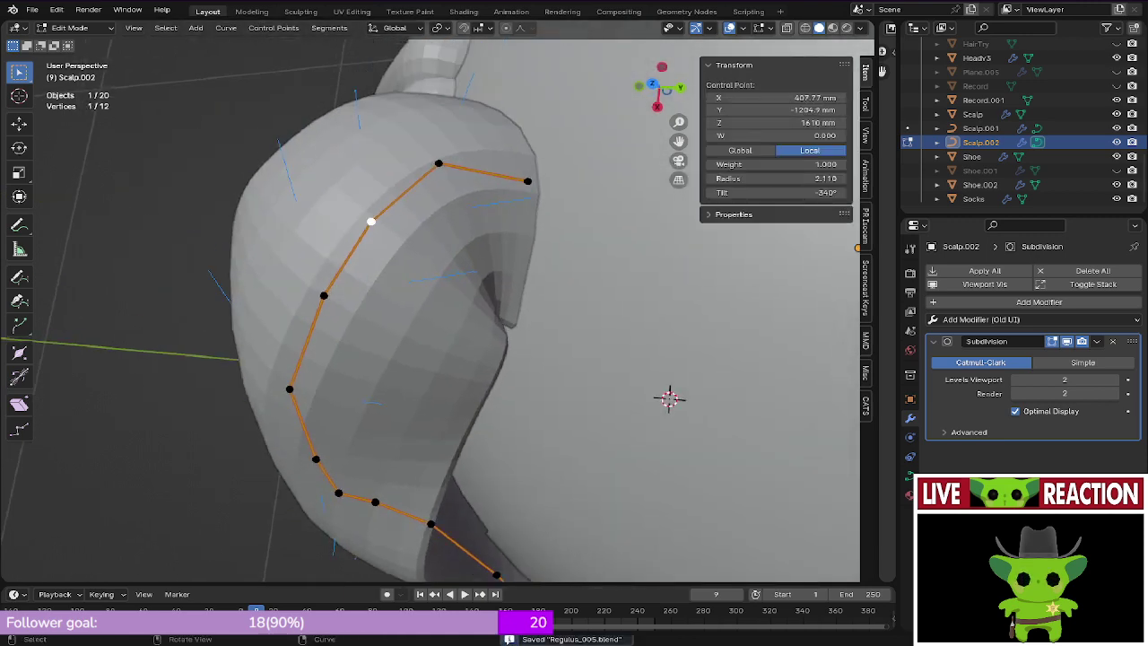
key("g")
key("y")
left_click(356, 221)
Step: Move the fourth control point from the root about -7.62 mm and the fifth about -12.42 mm along Y
left_click(323, 295)
key("g")
key("y")
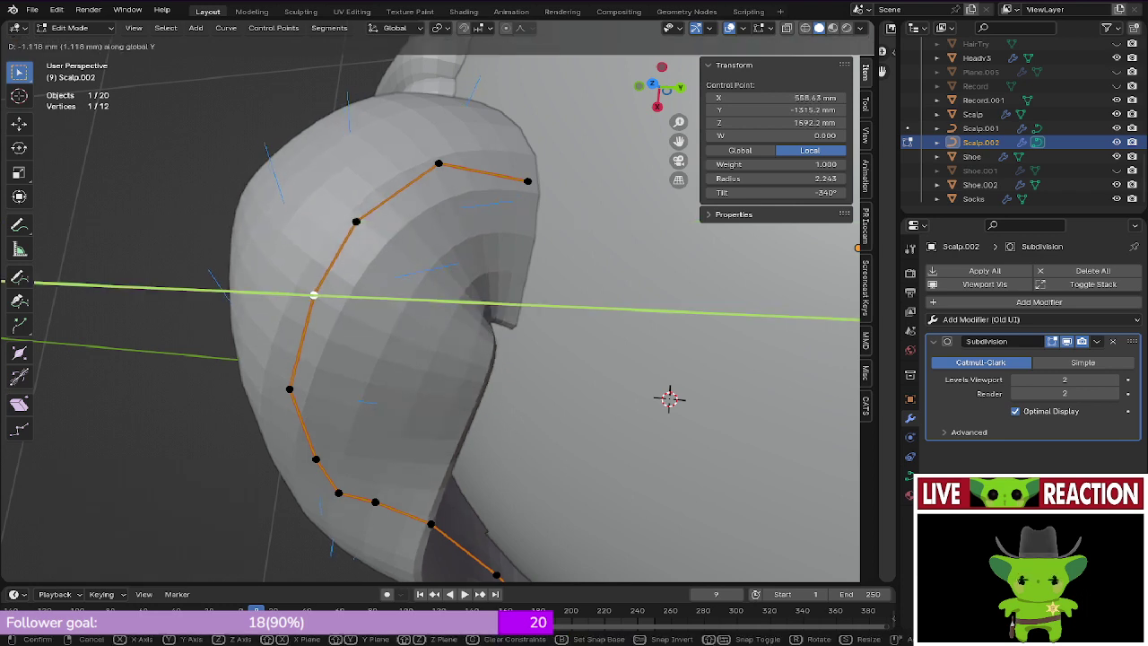
key("Return")
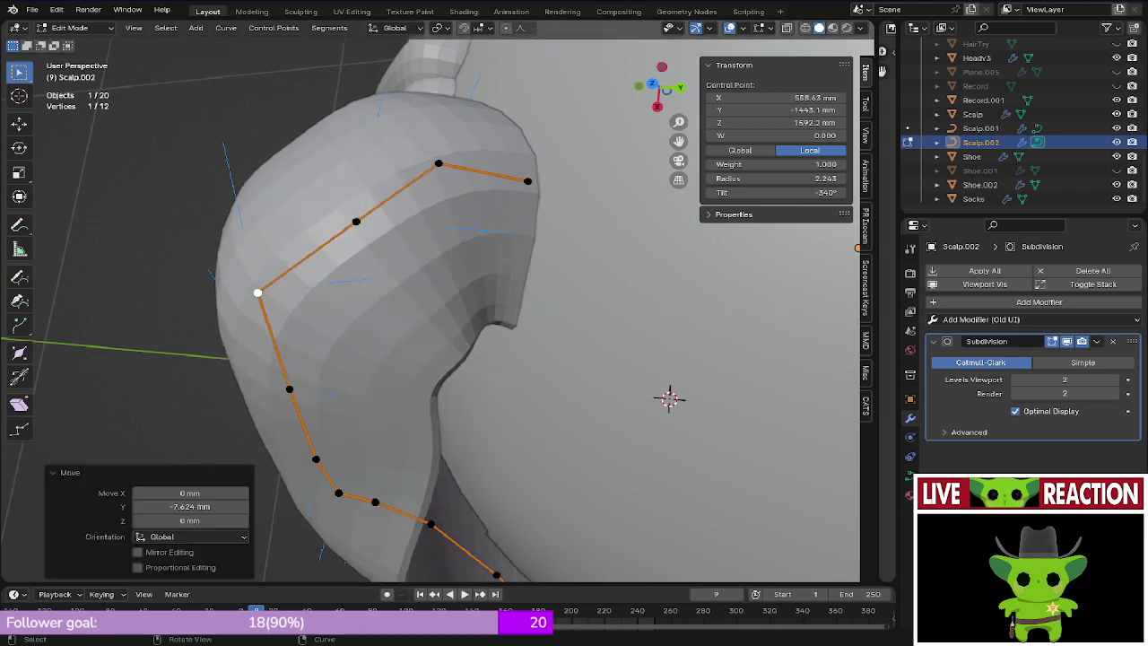
middle_click_drag(345, 561, 379, 437, "shift")
left_click(319, 282)
key("g")
key("y")
left_click(233, 280)
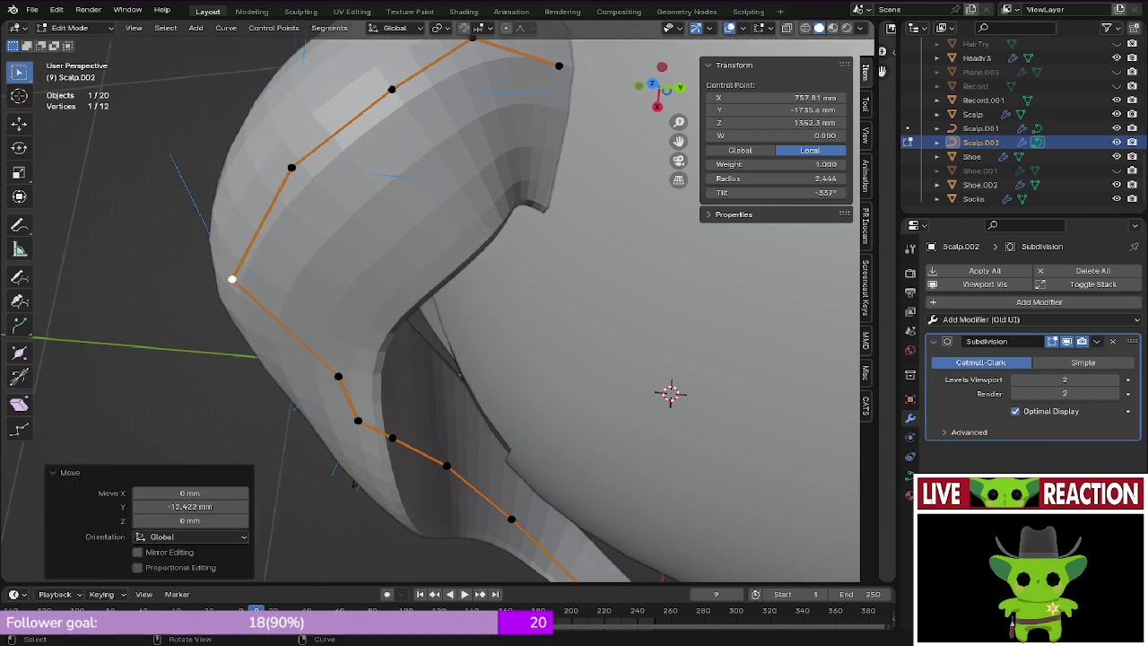
Step: Move the sixth control point from the root about -4.4 mm along Y and -1.2 mm along Z, and save the file
middle_click_drag(354, 484, 307, 418)
key("s")
right_click(422, 231)
key("ctrl+s")
scroll(423, 231, "down", 2)
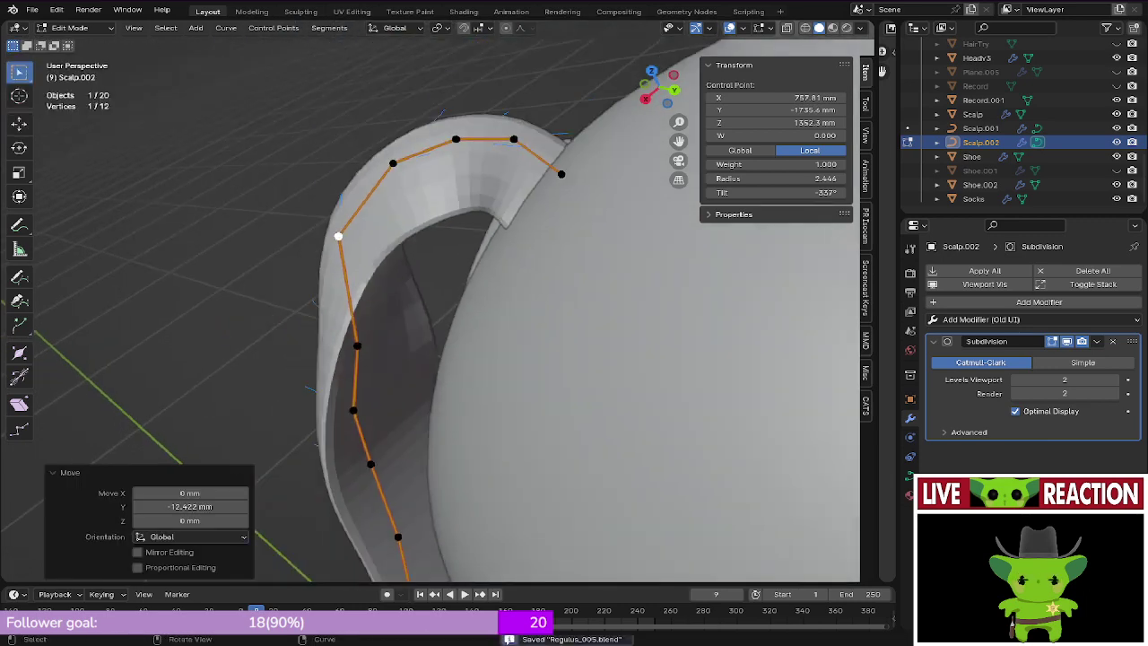
key("KP_3")
left_click(341, 333)
key("g")
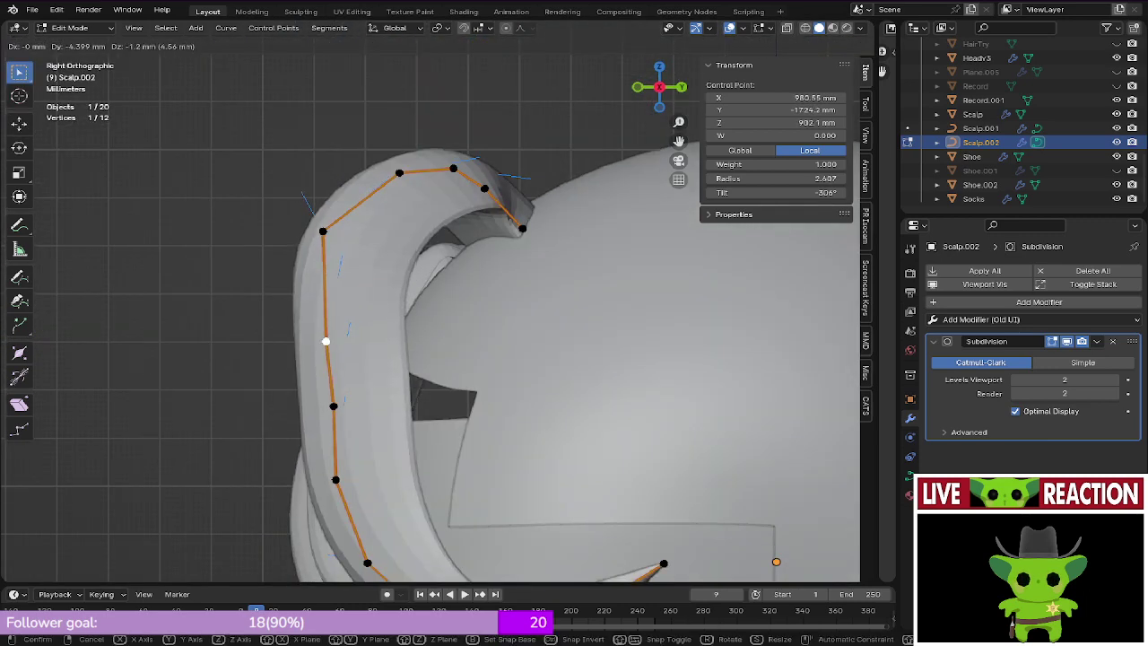
left_click(326, 341)
key("ctrl+s")
left_click(427, 338)
Step: Move the seventh control point from the root about -1.6 mm along Y and -1.07 mm along Z, and save the file
left_click(333, 406)
key("g")
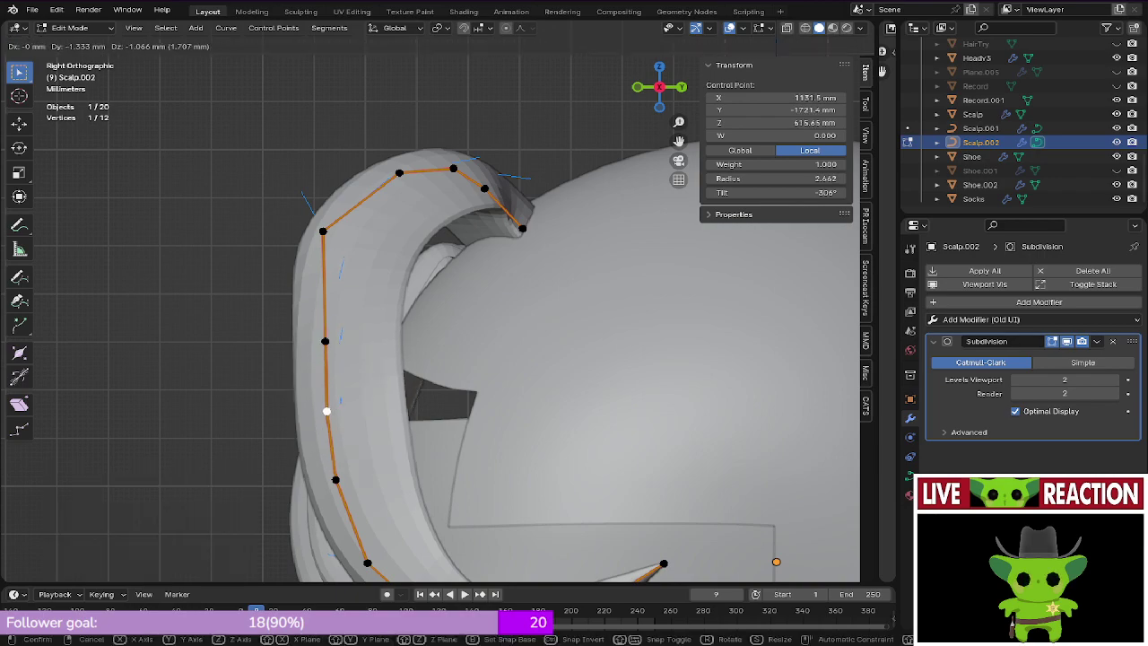
left_click(376, 412)
key("ctrl+s")
left_click(432, 412)
middle_click_drag(432, 412, 466, 437)
key("KP_1")
scroll(453, 260, "down", 5)
key("ctrl+s")
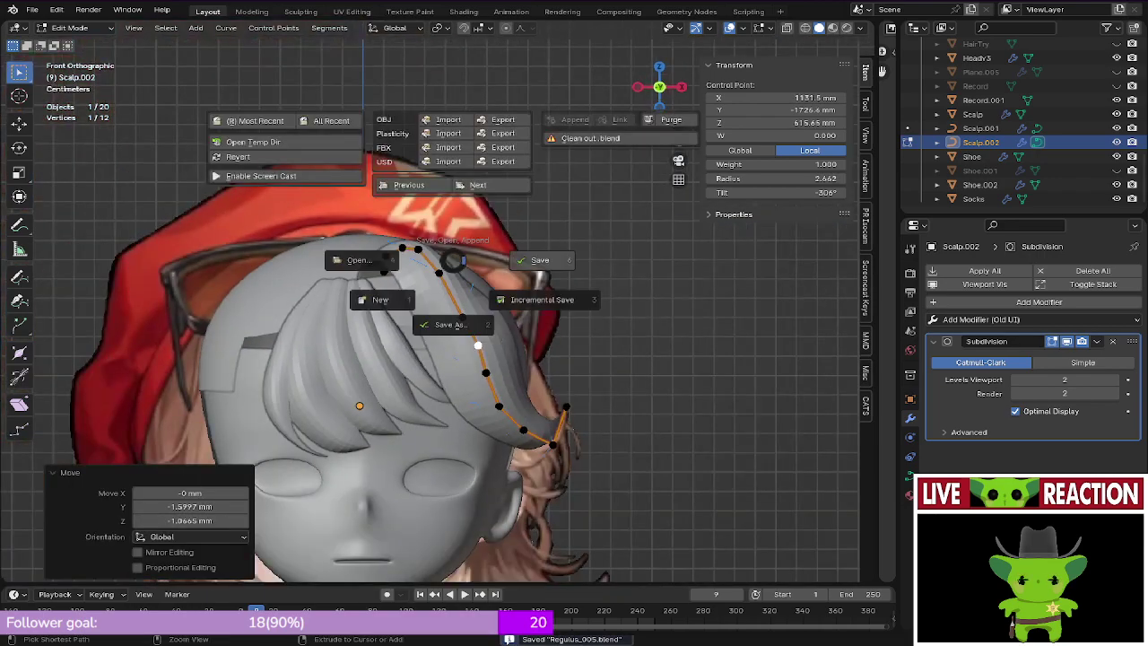
left_click(529, 260)
Step: Compare the strand with the front reference in wireframe in Object Mode, and return to solid shading in Edit Mode
mouse_move(529, 260)
middle_mouse_down()
mouse_move(466, 314)
mouse_move(439, 287)
mouse_move(466, 269)
mouse_move(538, 260)
middle_mouse_up()
scroll(466, 314, "up", 5)
key("Tab")
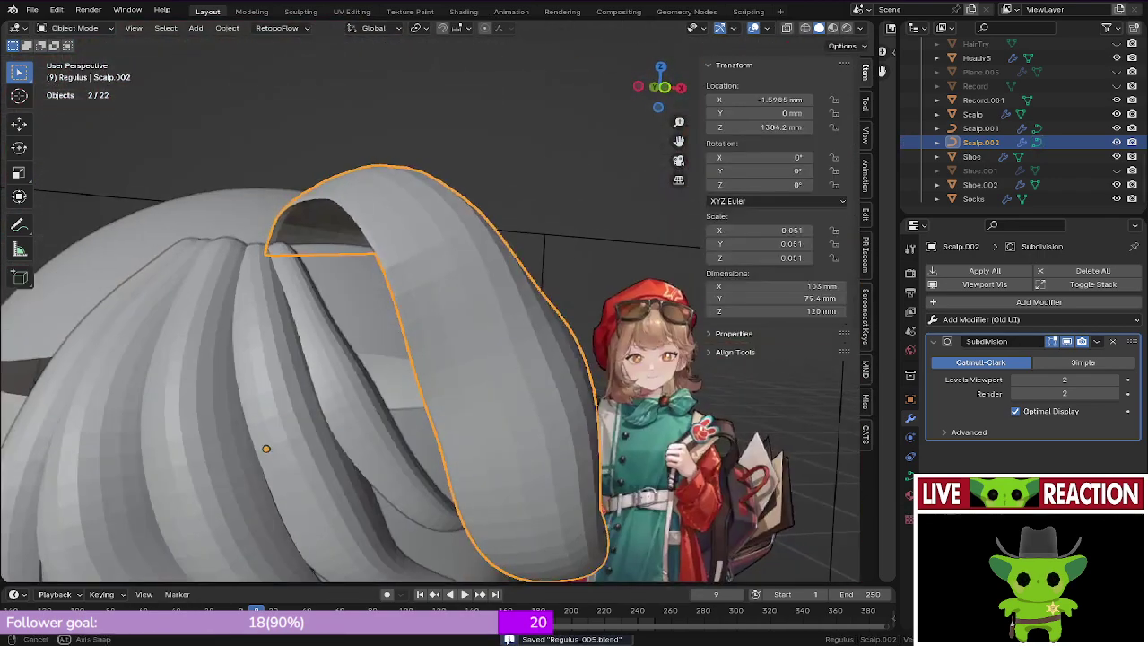
key("KP_1")
key("z")
left_click(432, 304)
scroll(439, 283, "up", 4)
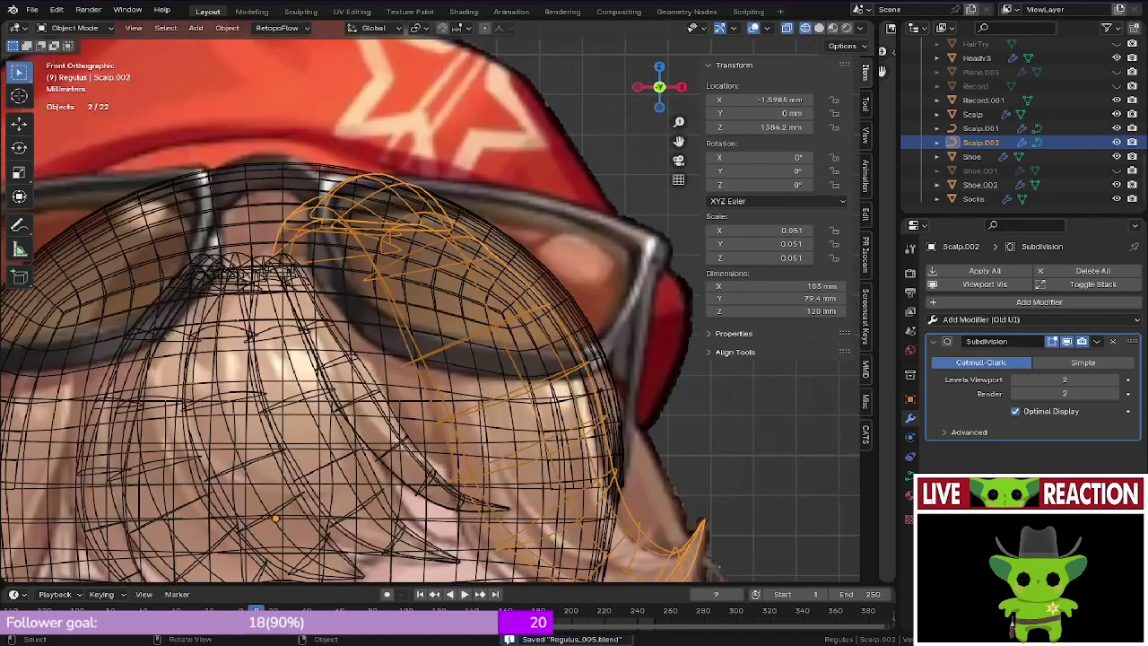
key("Tab")
key("z")
left_click(536, 256)
Step: Tilt the seventh control point from the root by about -17.1° in the front view
mouse_move(536, 255)
middle_mouse_down()
mouse_move(480, 264)
mouse_move(414, 253)
mouse_move(458, 269)
middle_mouse_up()
left_click(385, 249)
key("KP_1")
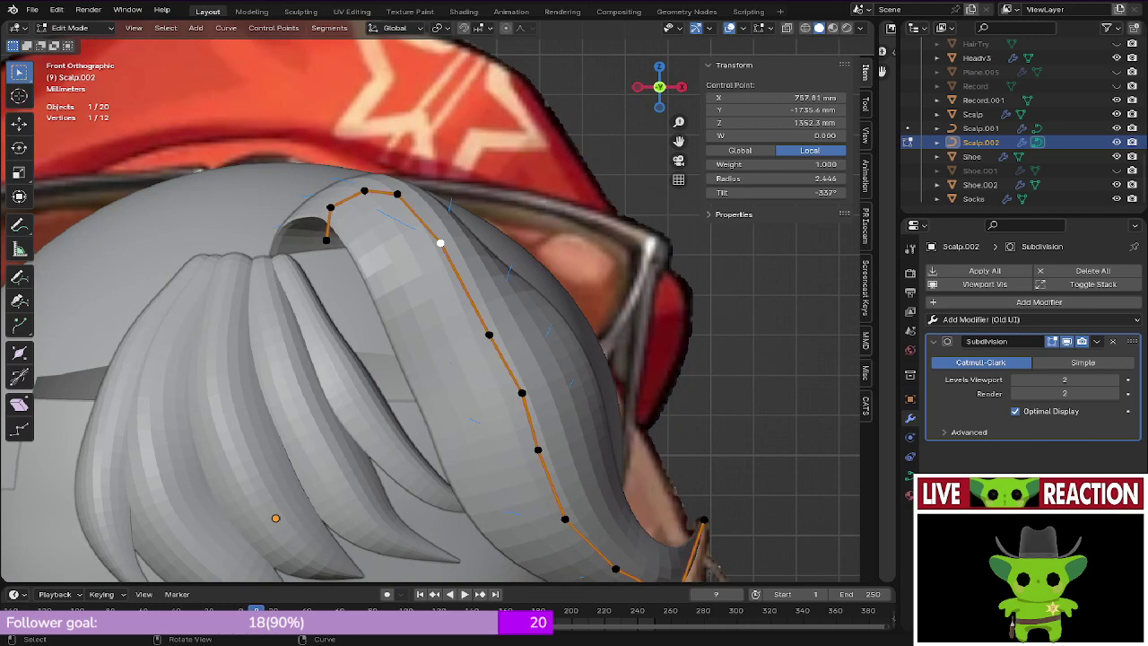
middle_click_drag(574, 310, 610, 305)
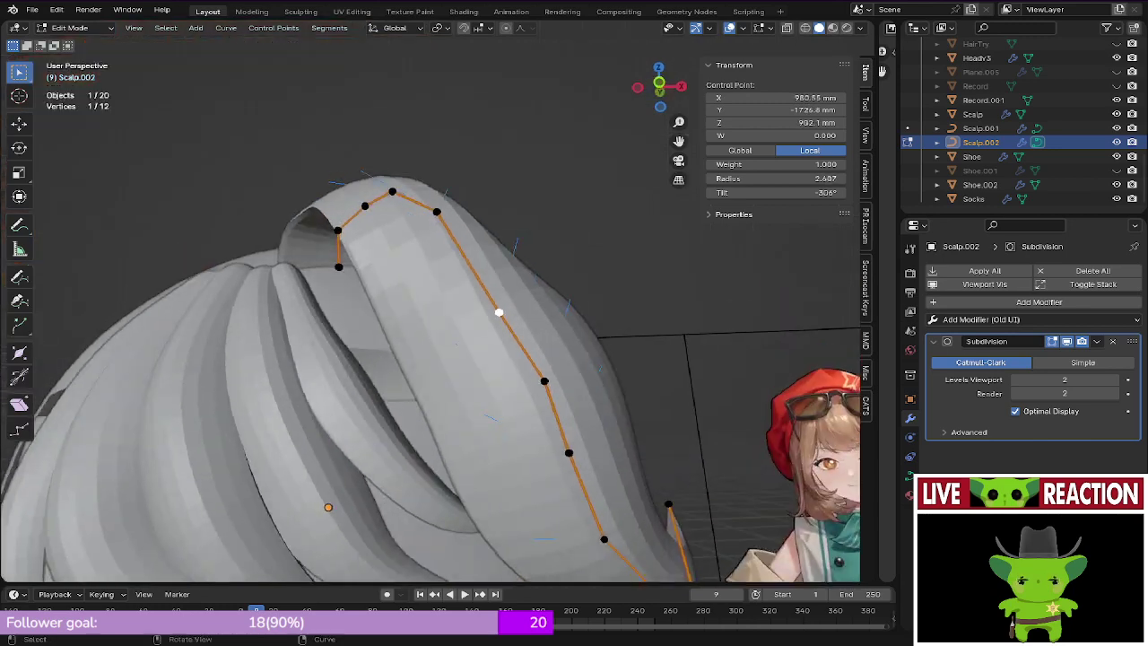
left_click(582, 257)
key("KP_1")
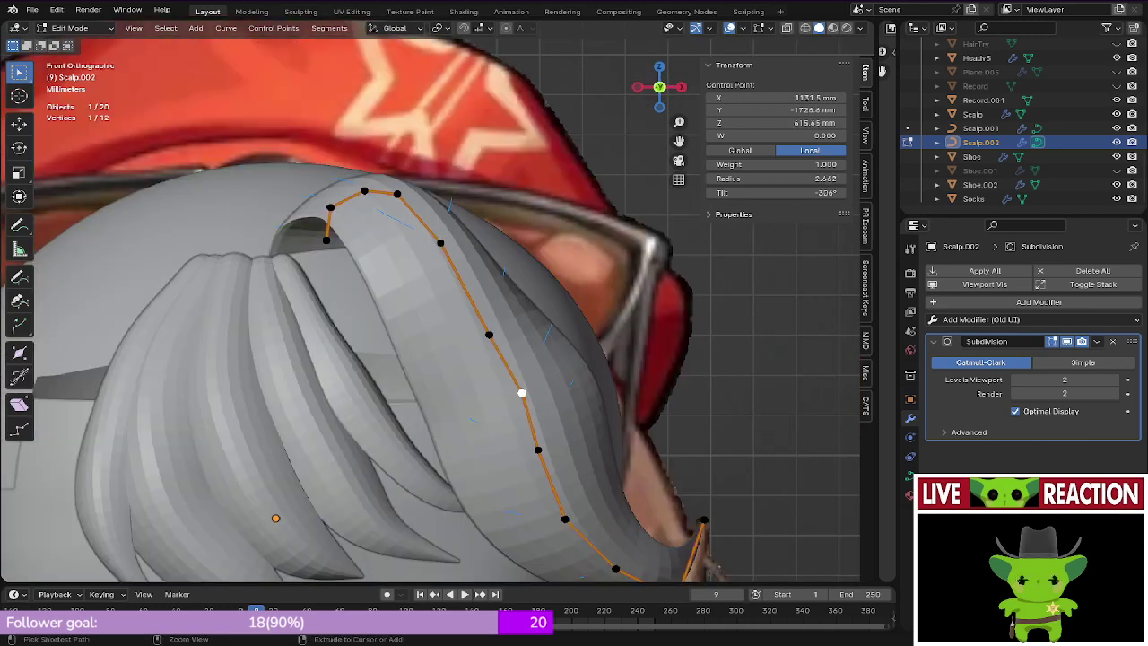
key("ctrl+t")
left_click(620, 333)
middle_click_drag(620, 333, 599, 241, "shift")
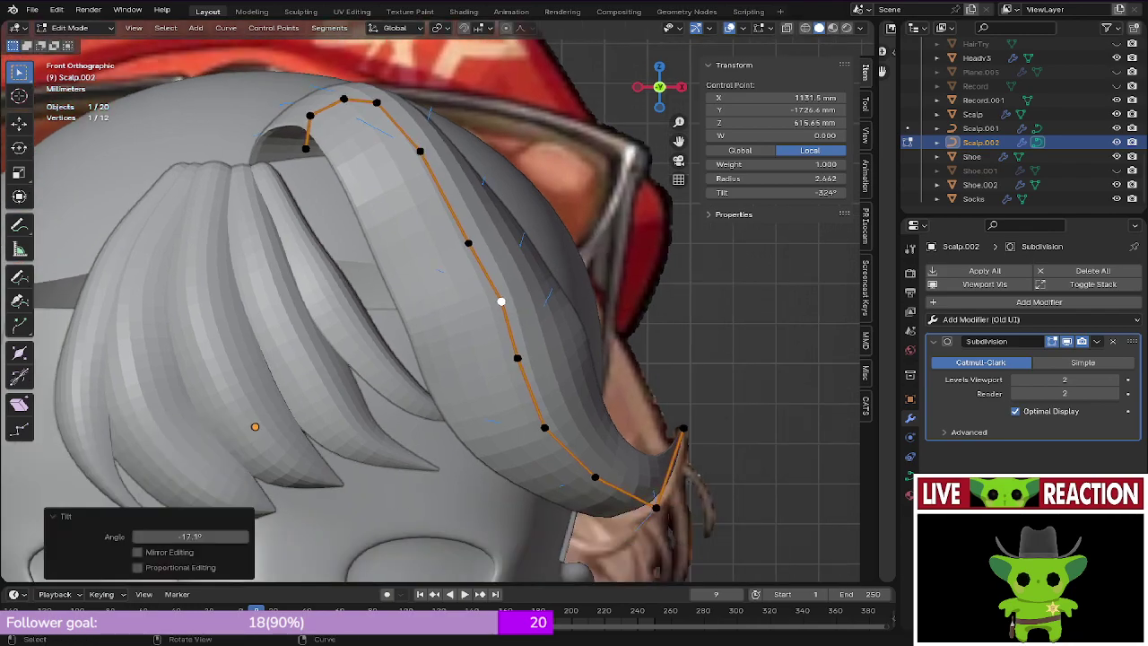
Step: Tilt the eighth control point from the root by about -11.6° and save the file
left_click(517, 358)
key("ctrl+t")
left_click(634, 343)
key("ctrl+s")
left_click(647, 344)
Step: Examine the tilted strand against the front reference in wireframe and solid shading, and return to Edit Mode
key("z")
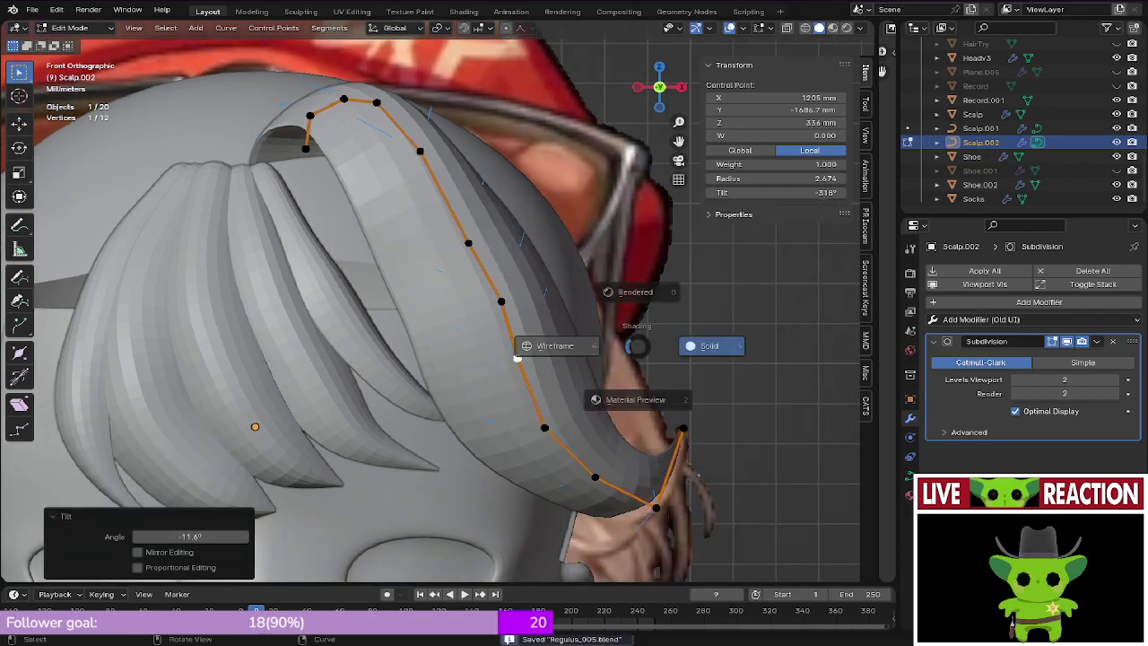
left_click(567, 346)
scroll(573, 347, "down", 3)
scroll(574, 346, "up", 2)
scroll(430, 305, "up", 4)
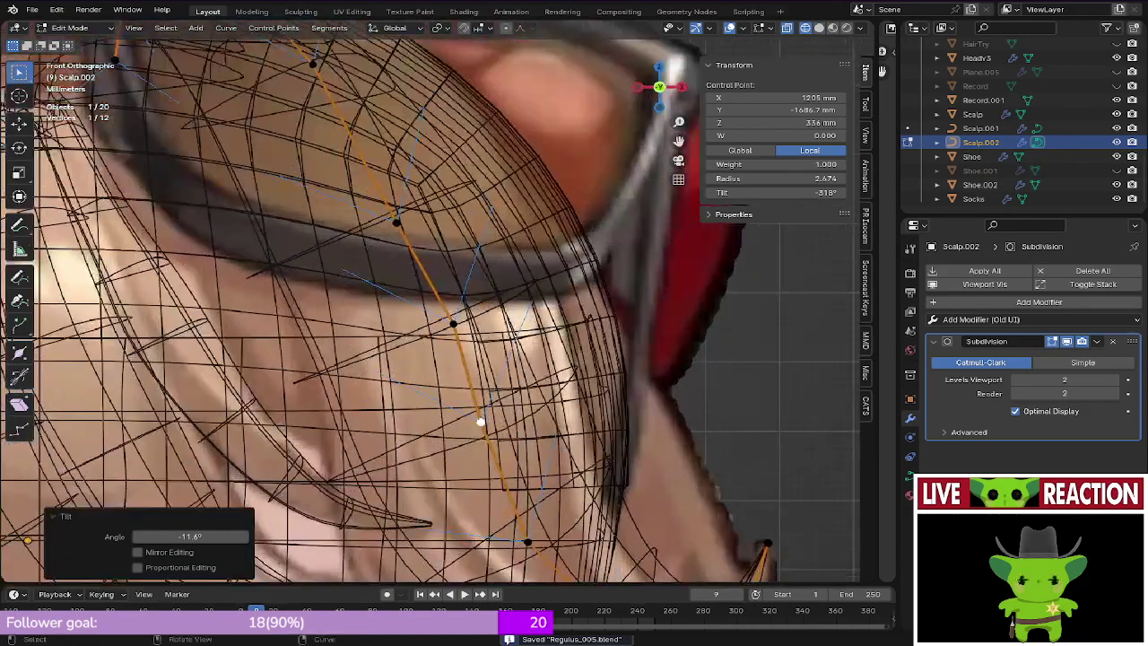
key("Tab")
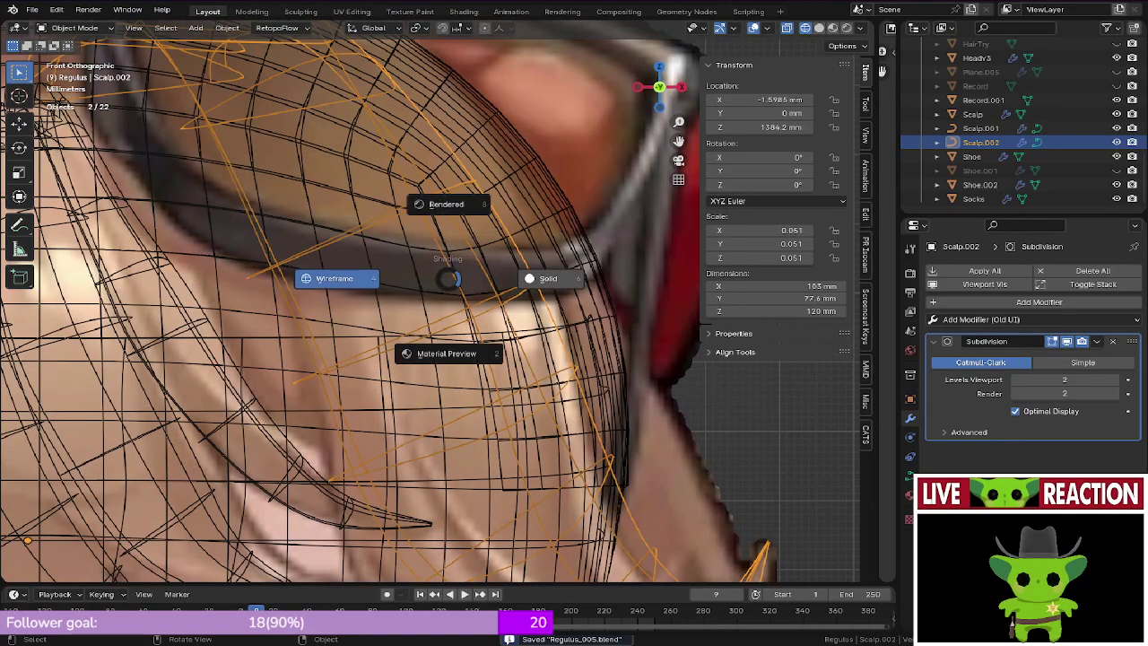
left_click(548, 279)
scroll(543, 283, "down", 5)
mouse_move(538, 283)
middle_mouse_down()
mouse_move(587, 314)
mouse_move(699, 282)
mouse_move(574, 310)
mouse_move(608, 287)
mouse_move(630, 291)
middle_mouse_up()
key("z")
key("Tab")
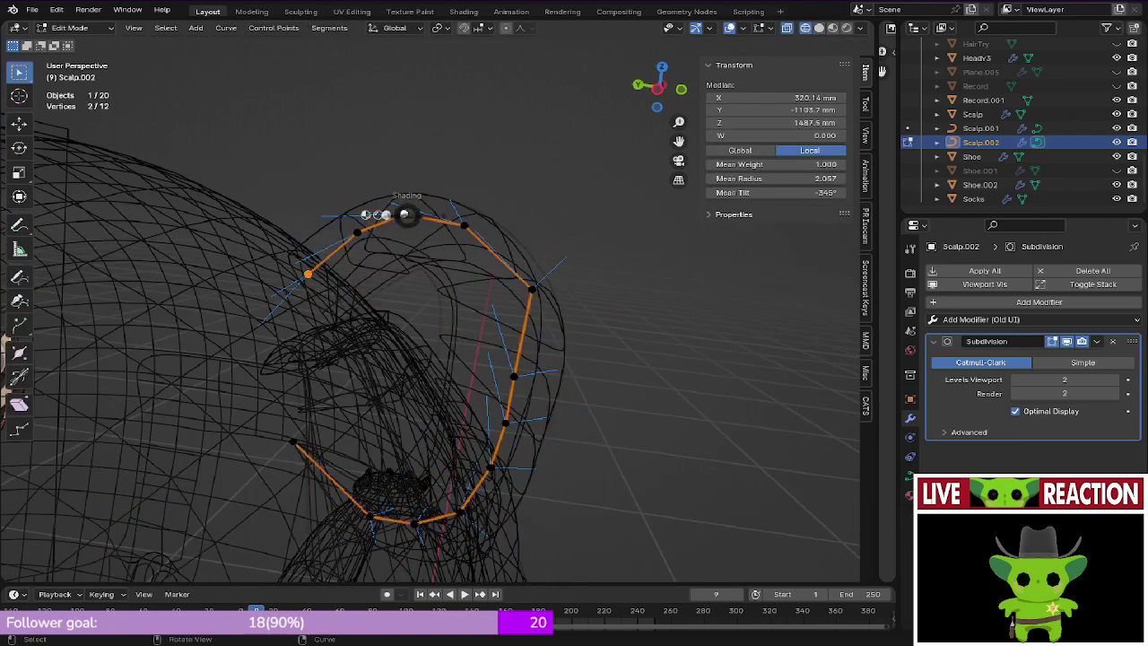
key("6")
Step: Move the three control points nearest the root about -4.13 mm along X and 18.13 mm along Y, and save the file
middle_click_drag(618, 291, 668, 301, "shift")
key("g")
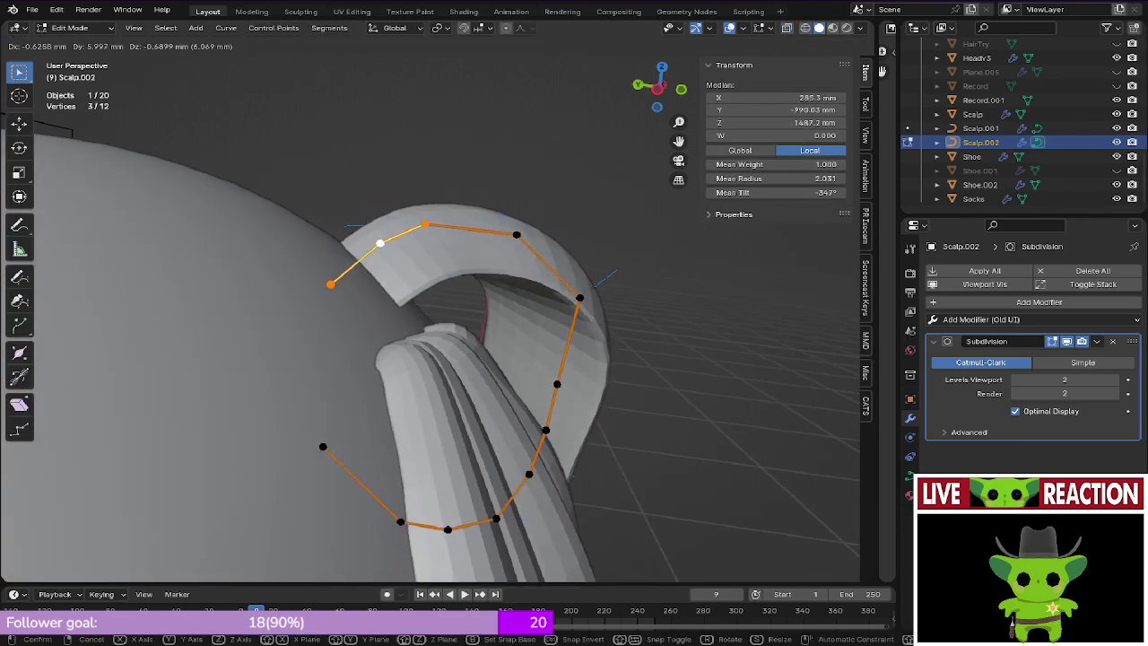
key("Escape")
key("KP_7")
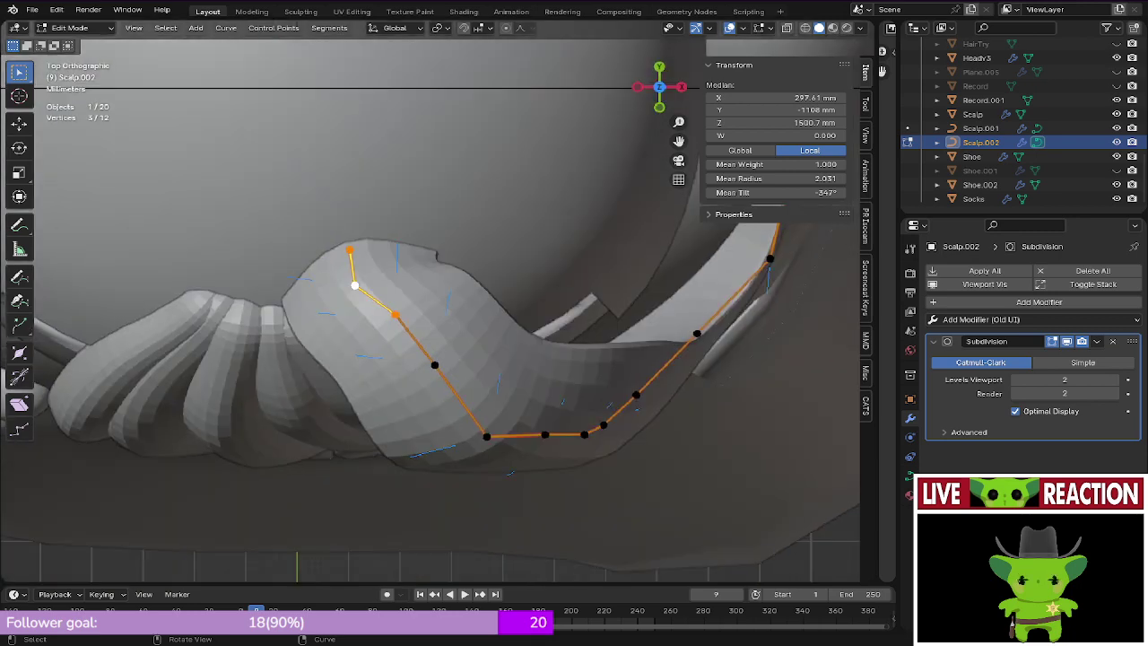
key("g")
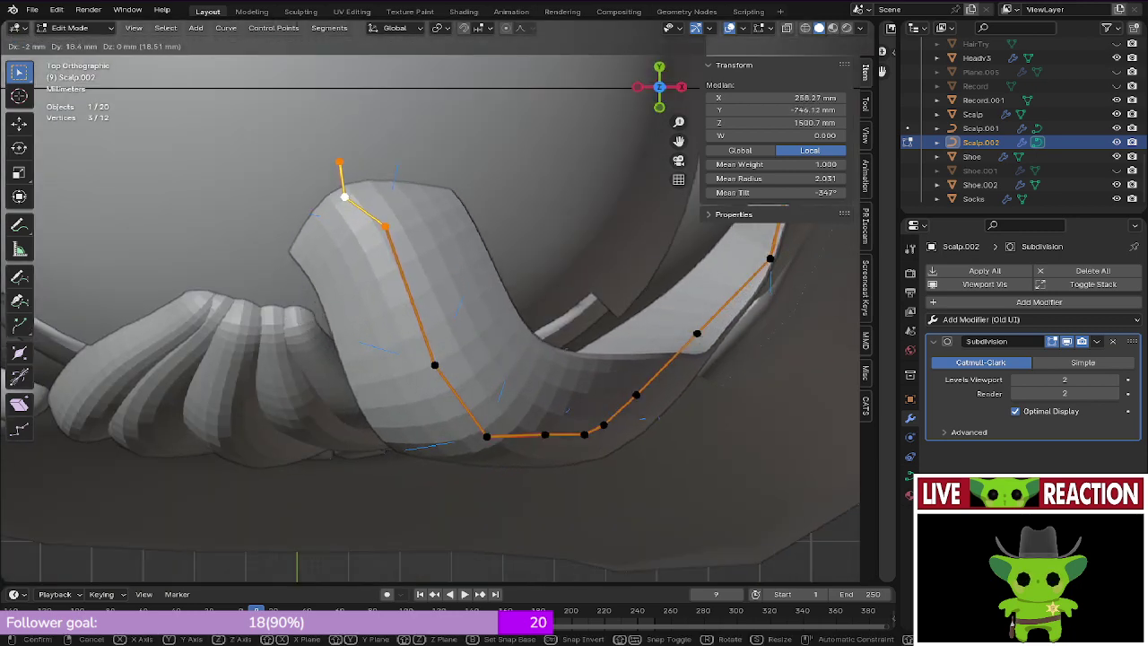
left_click(425, 352)
middle_click_drag(425, 351, 398, 285)
key("ctrl+n")
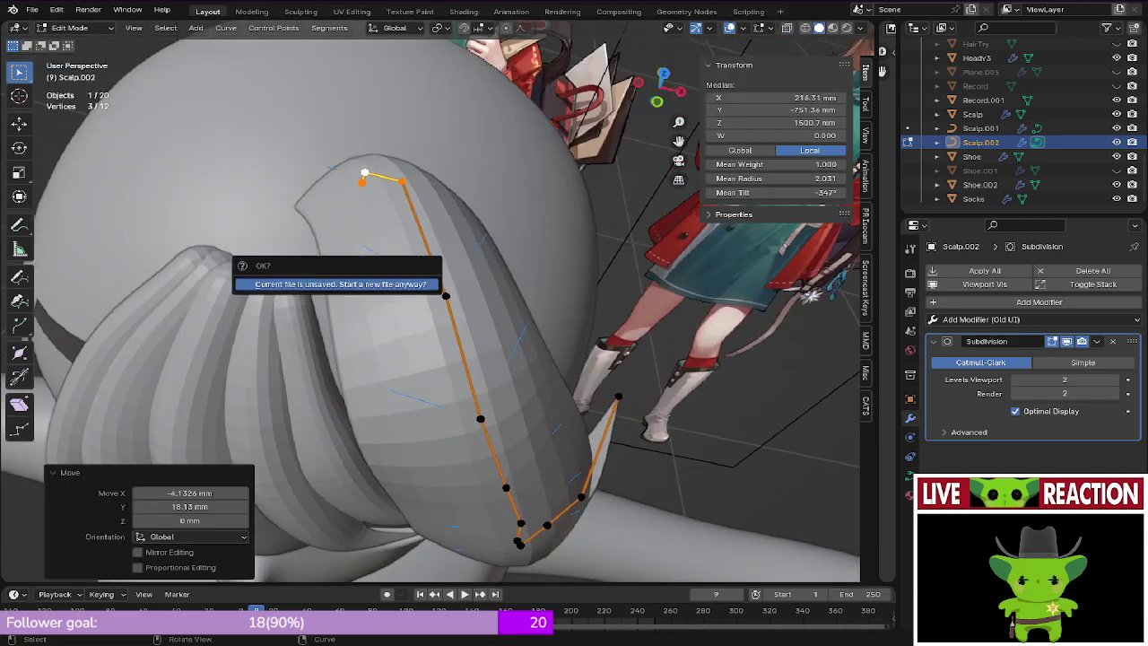
key("KP_3")
key("ctrl+s")
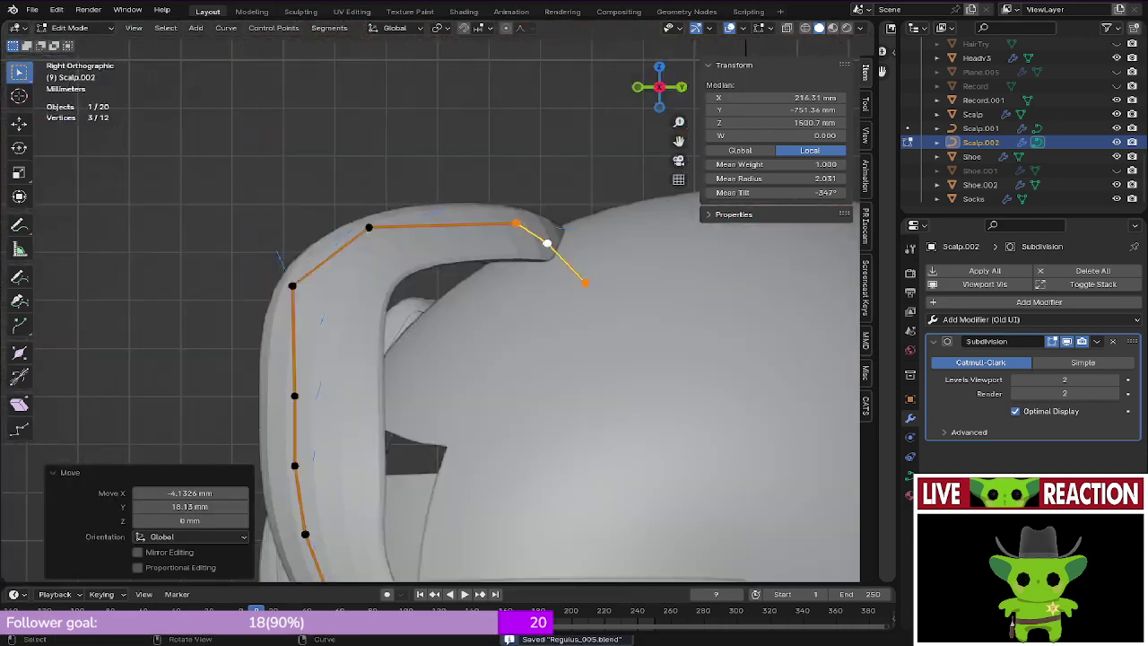
Step: Move the fourth and fifth control points from the root about 6.4 mm along Y and 0.67 mm along Z
left_click(337, 303)
left_click(292, 285)
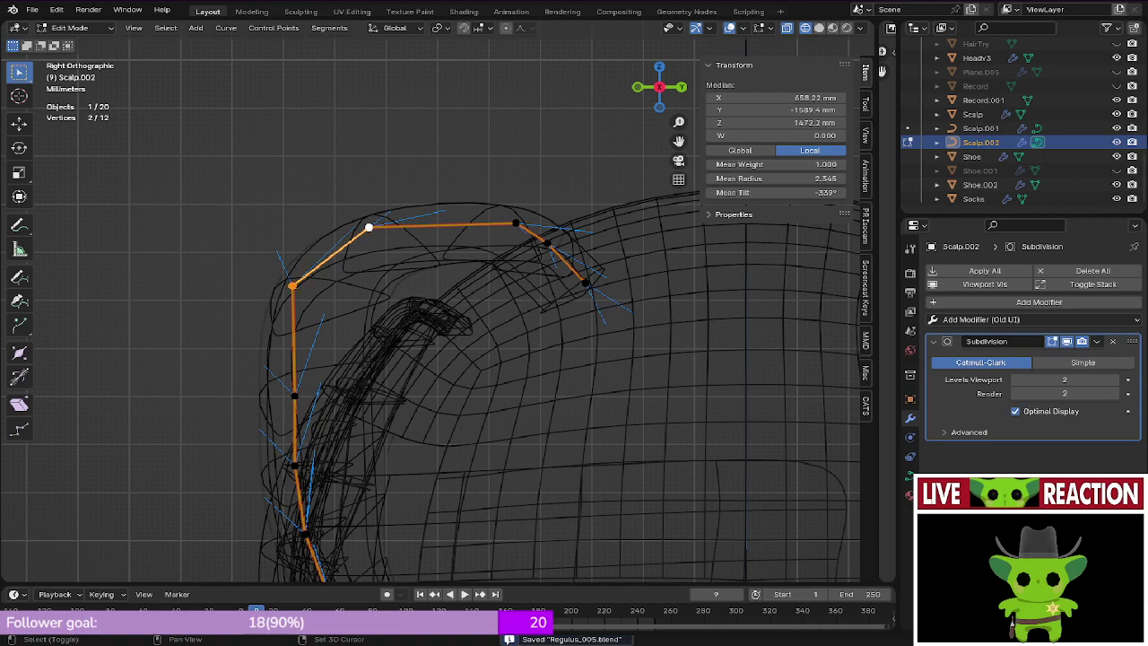
key("g")
left_click(373, 350)
key("z")
left_click(448, 350)
Step: Check the strand's upper bend from the side and against the front reference in solid and wireframe shading
mouse_move(449, 349)
middle_mouse_down()
mouse_move(437, 359)
mouse_move(441, 394)
mouse_move(592, 313)
middle_mouse_up()
key("g")
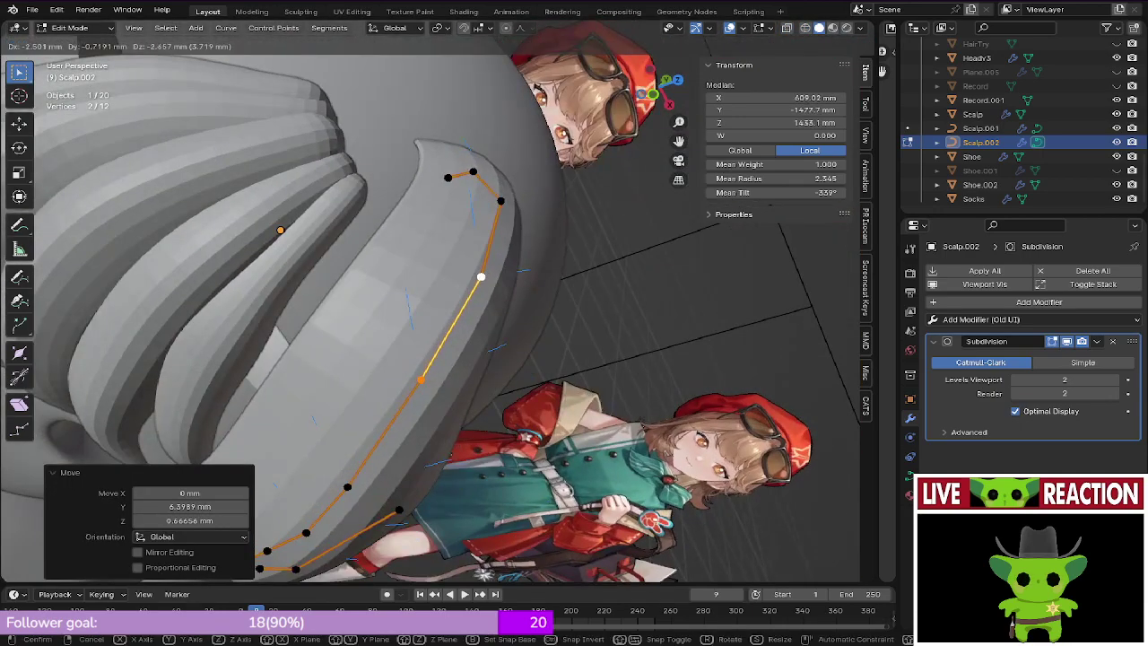
key("Escape")
key("KP_1")
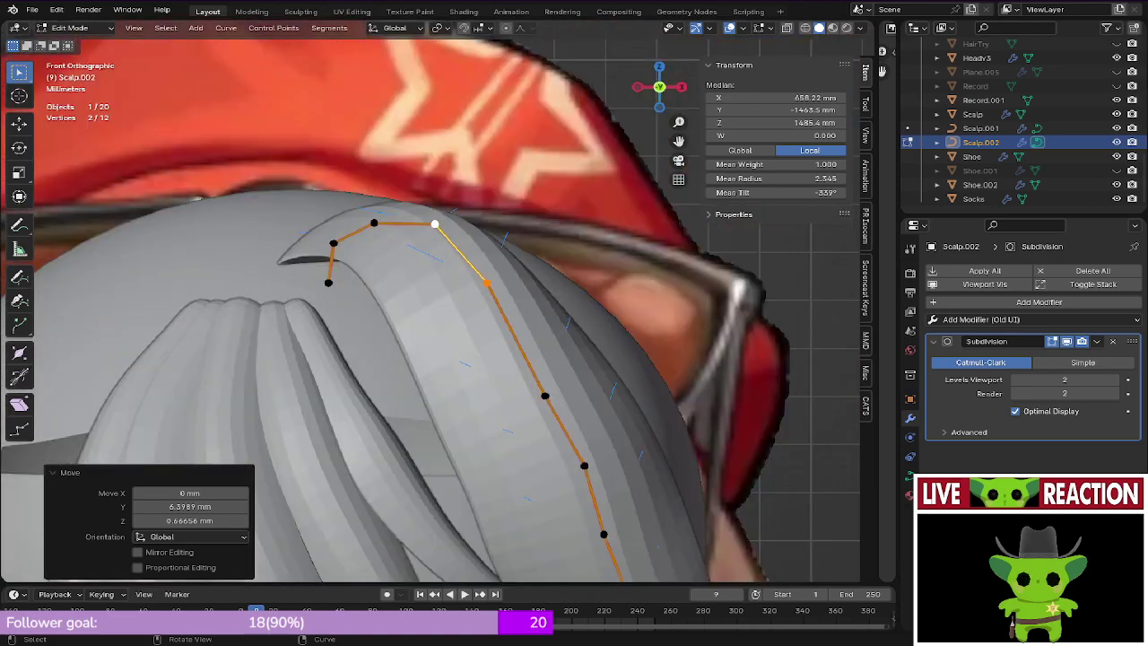
key("shift+z")
key("shift+z")
middle_click_drag(430, 305, 520, 258)
Step: Select the nine control points from the fourth through the tip, move them about 8.69 mm along Y, and save the file
middle_click_drag(475, 430, 507, 301, "shift")
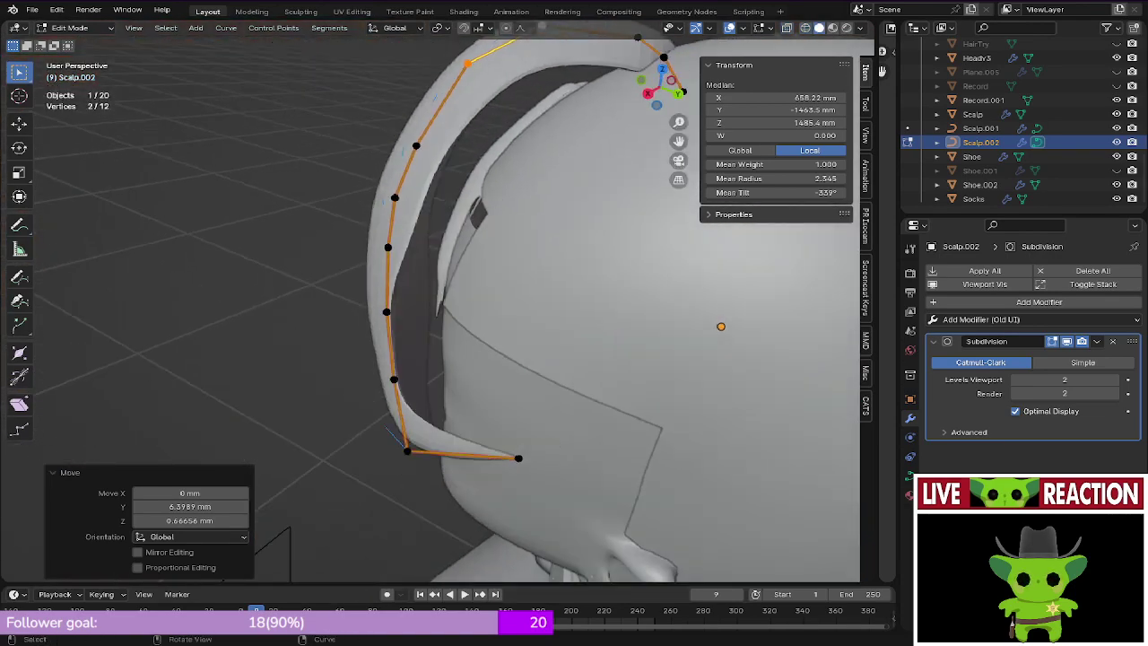
left_click(517, 458, "ctrl")
middle_click_drag(517, 395, 469, 525, "shift")
key("g")
key("y")
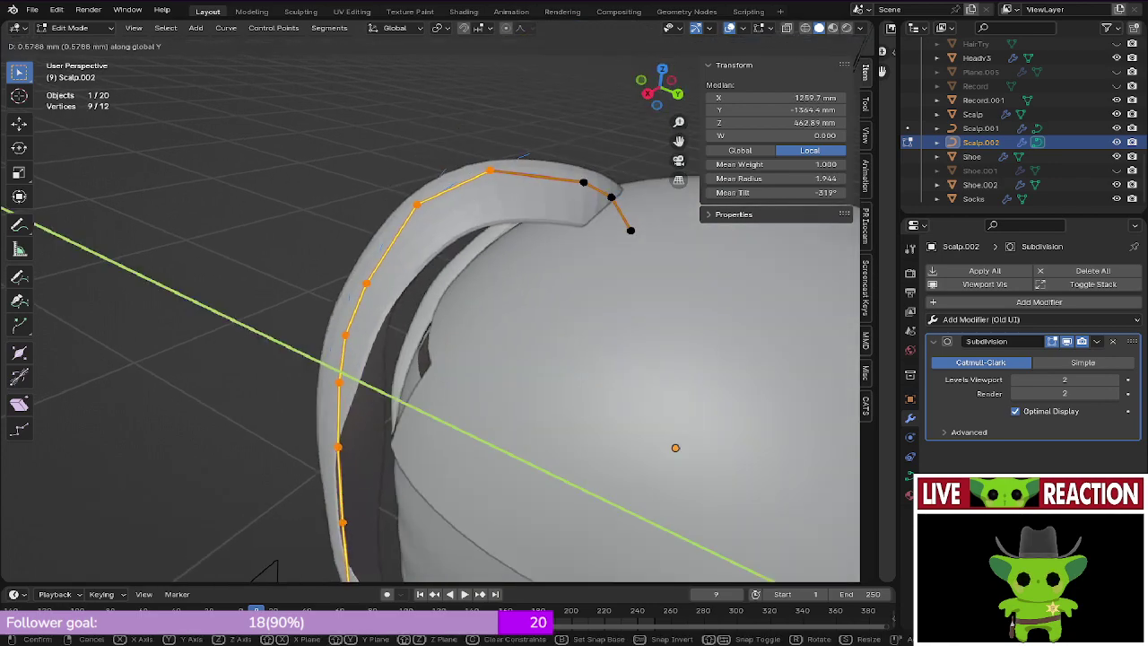
left_click(394, 309)
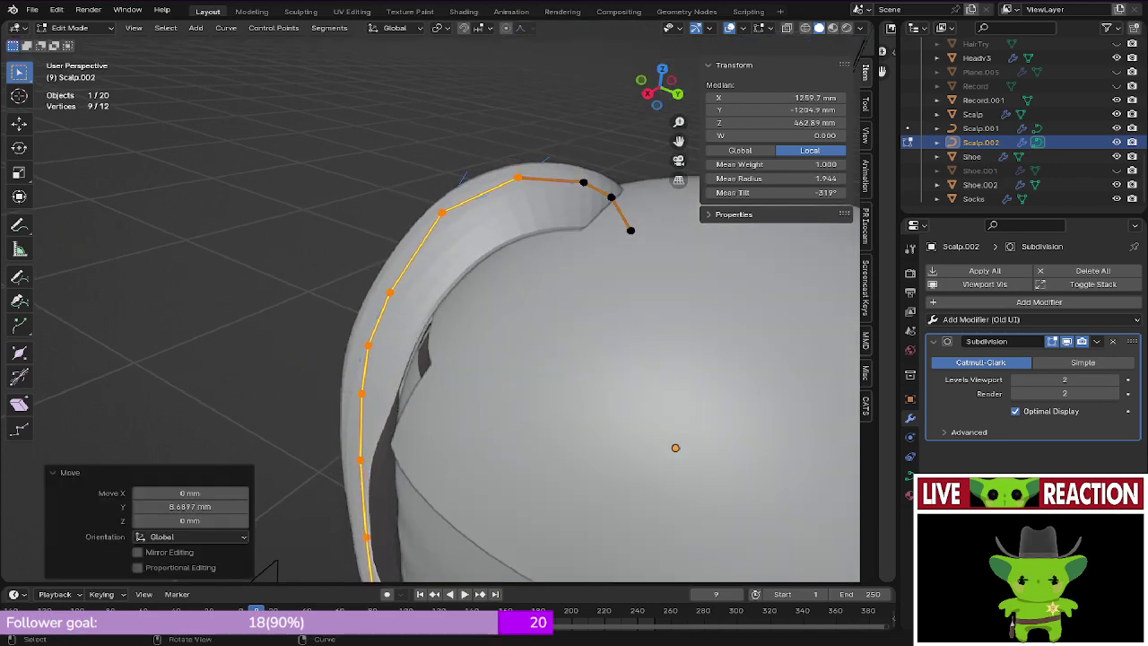
middle_click_drag(385, 305, 481, 346)
key("ctrl+s")
left_click(554, 350)
Step: Move the nine selected control points about -4.04 mm along Y and save the file
middle_click_drag(554, 350, 502, 310)
middle_click_drag(448, 358, 609, 251)
key("g")
key("y")
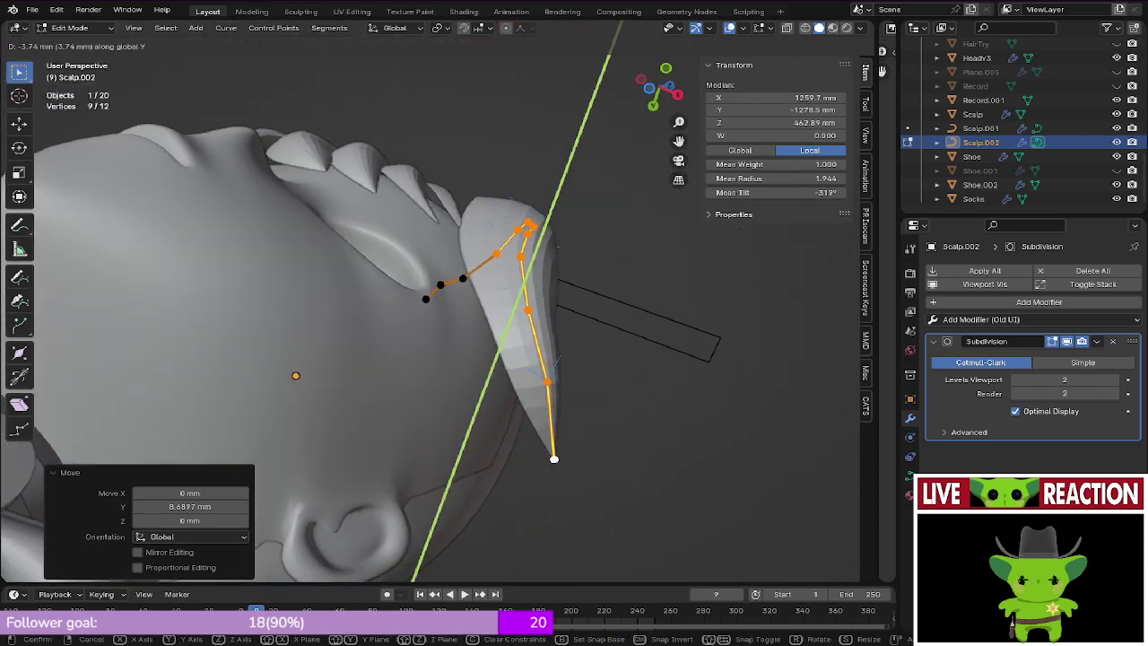
left_click(513, 261)
key("ctrl+s")
middle_click_drag(528, 287, 402, 250)
key("ctrl+s")
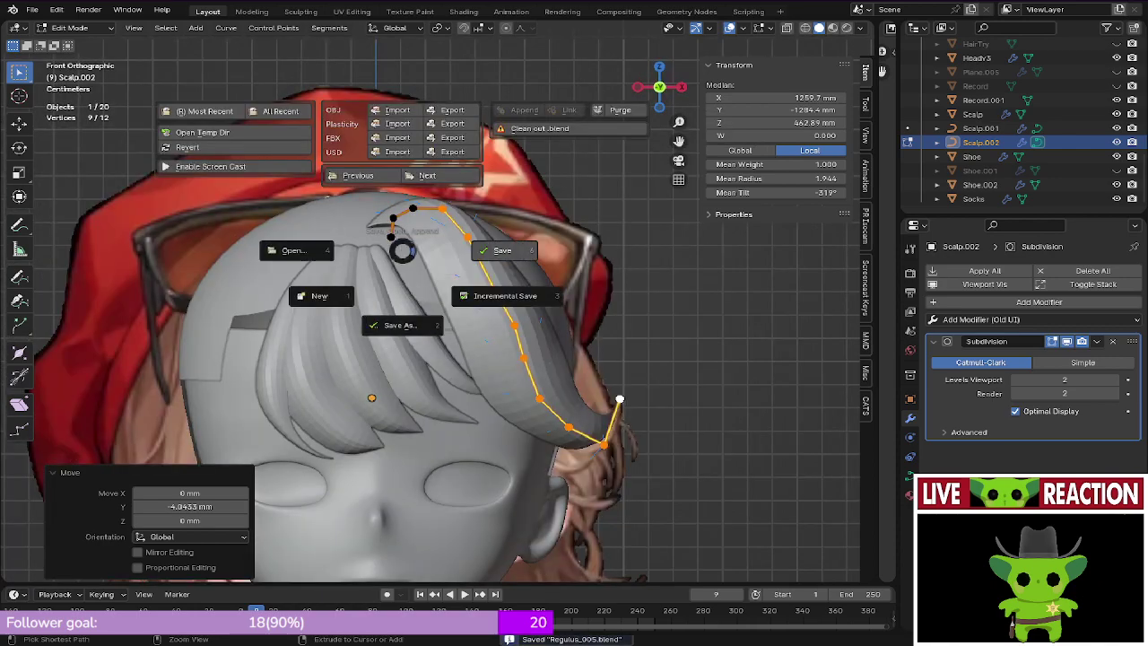
Step: Examine the strand in Object Mode from several angles and against the front reference, and return to Edit Mode
middle_click_drag(484, 260, 350, 300)
key("Tab")
scroll(412, 349, "up", 3)
middle_click_drag(386, 233, 573, 359, "shift")
scroll(430, 358, "down", 3)
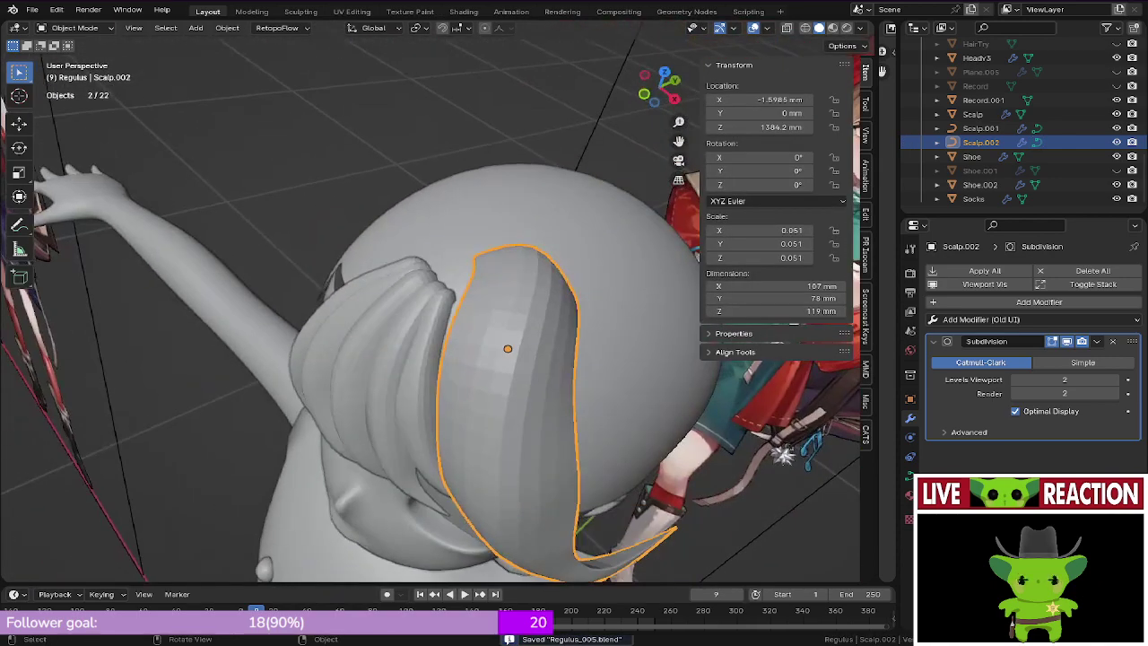
key("KP_1")
key("shift+z")
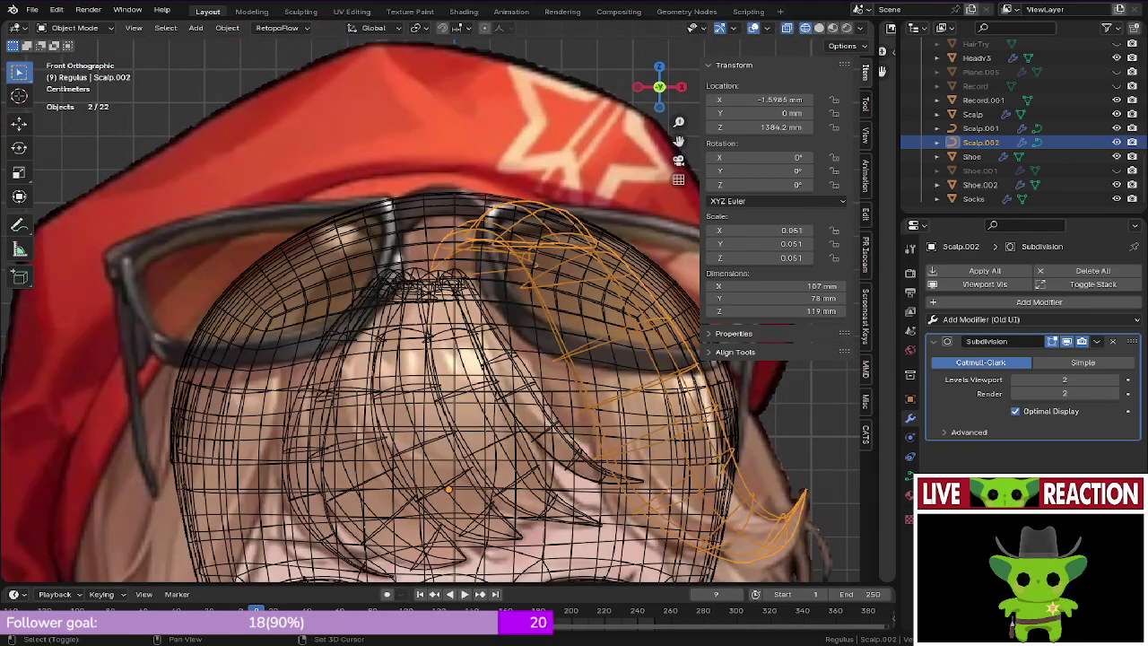
key("shift+z")
mouse_move(402, 356)
middle_mouse_down()
mouse_move(323, 268)
mouse_move(466, 430)
mouse_move(430, 395)
middle_mouse_up()
key("shift+z")
key("shift+z")
middle_click_drag(394, 161, 422, 153)
key("Tab")
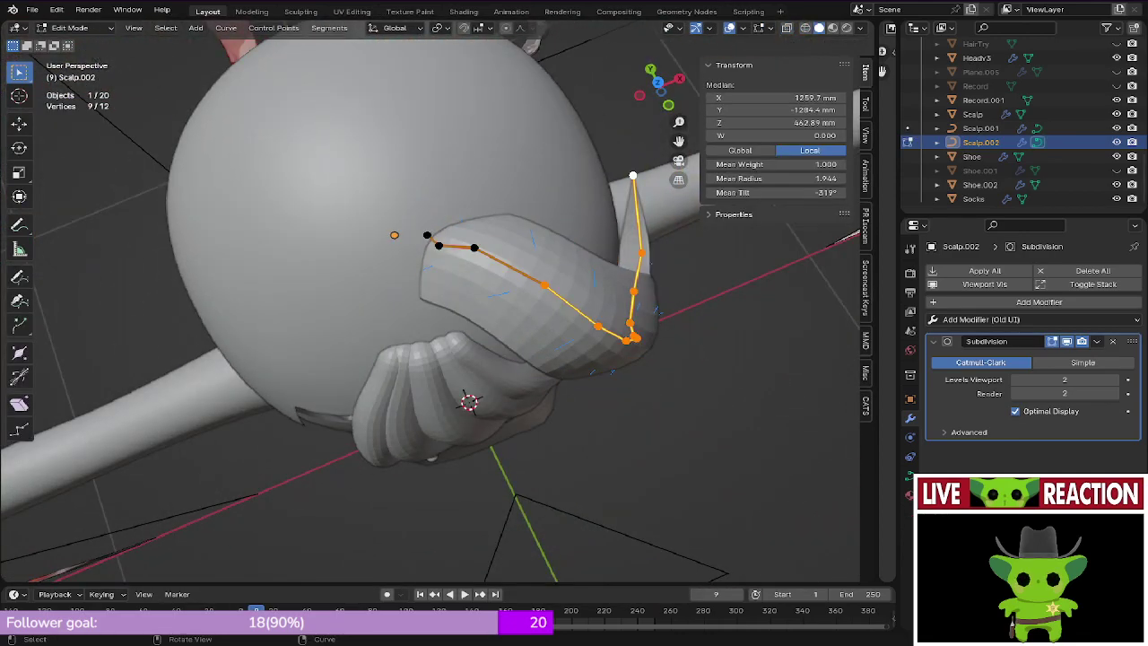
Step: Move the third control point from the root slightly forward, raise it a little, and save the file
left_click(473, 248)
key("g")
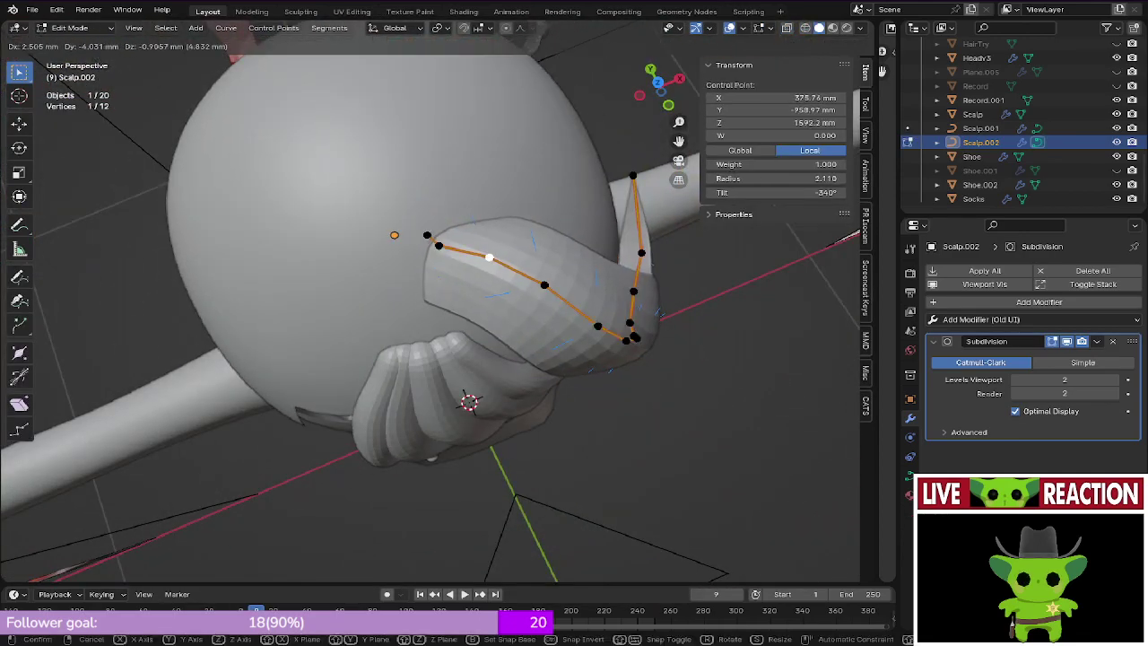
left_click(491, 263)
middle_click_drag(491, 263, 599, 210)
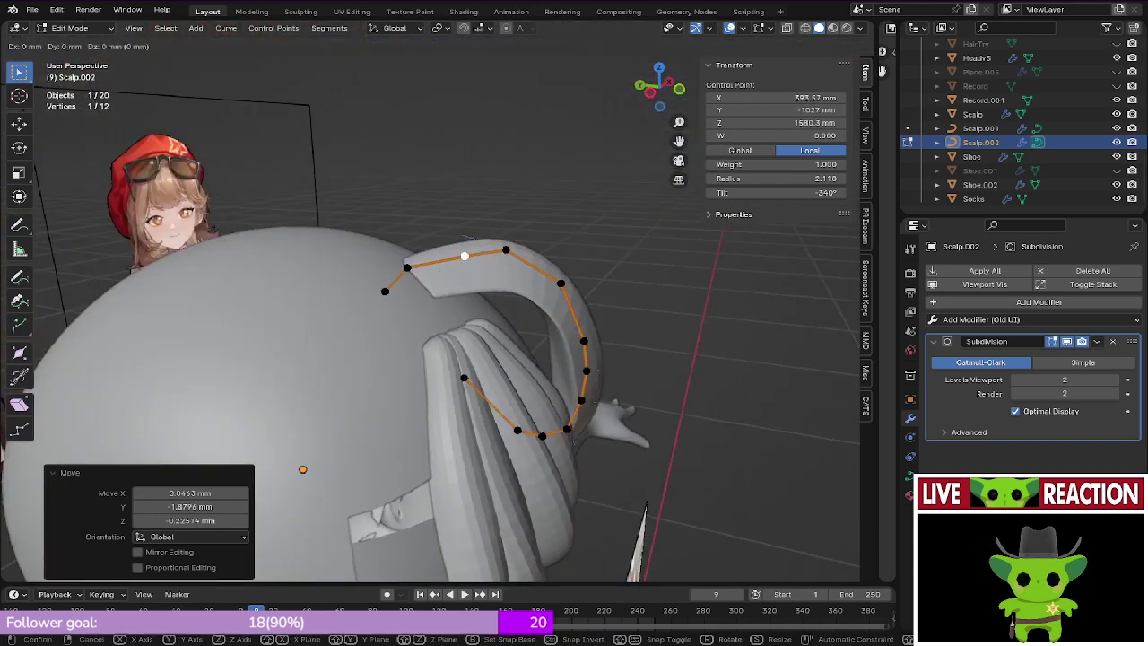
key("Return")
key("ctrl+s")
Step: Move the two control points nearest the root about -3.72 mm along Y and save the file
left_click(407, 267)
left_click(385, 292, "shift")
key("g")
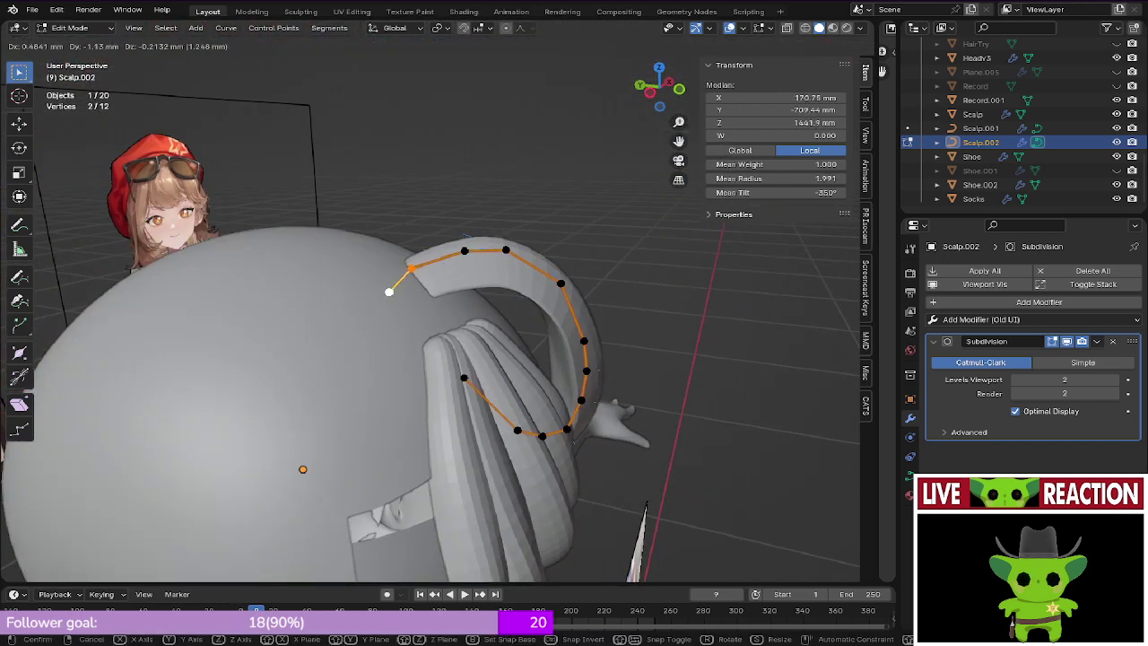
right_click(400, 292)
middle_click_drag(400, 292, 420, 307)
key("g")
key("y")
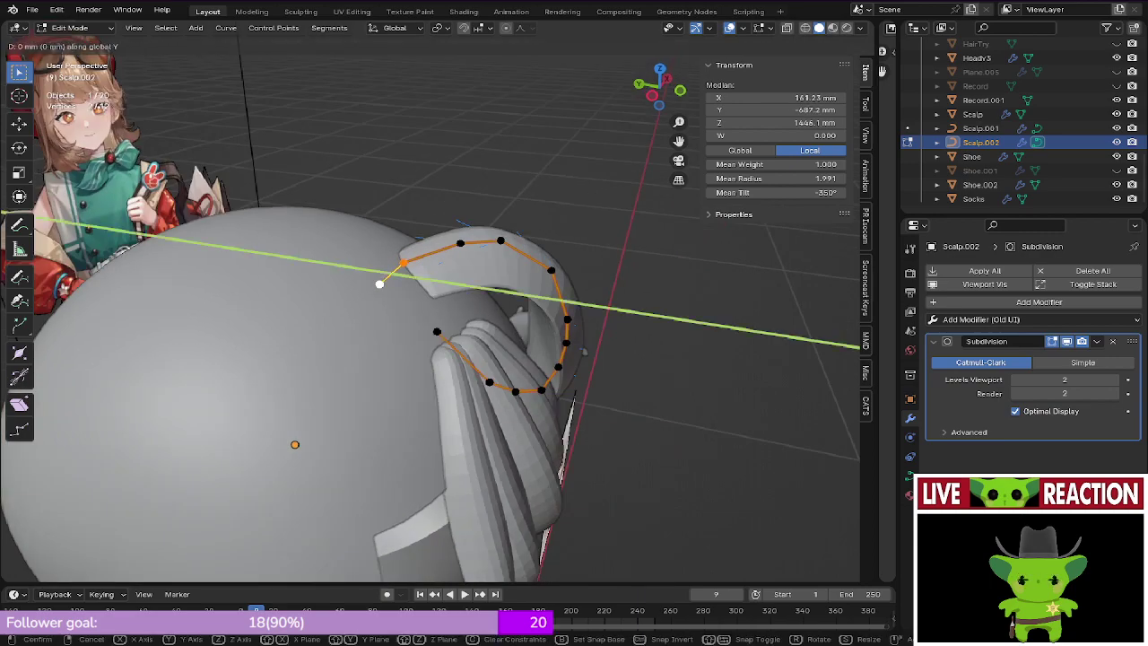
left_click(520, 268)
middle_click_drag(520, 269, 502, 368)
key("ctrl+s")
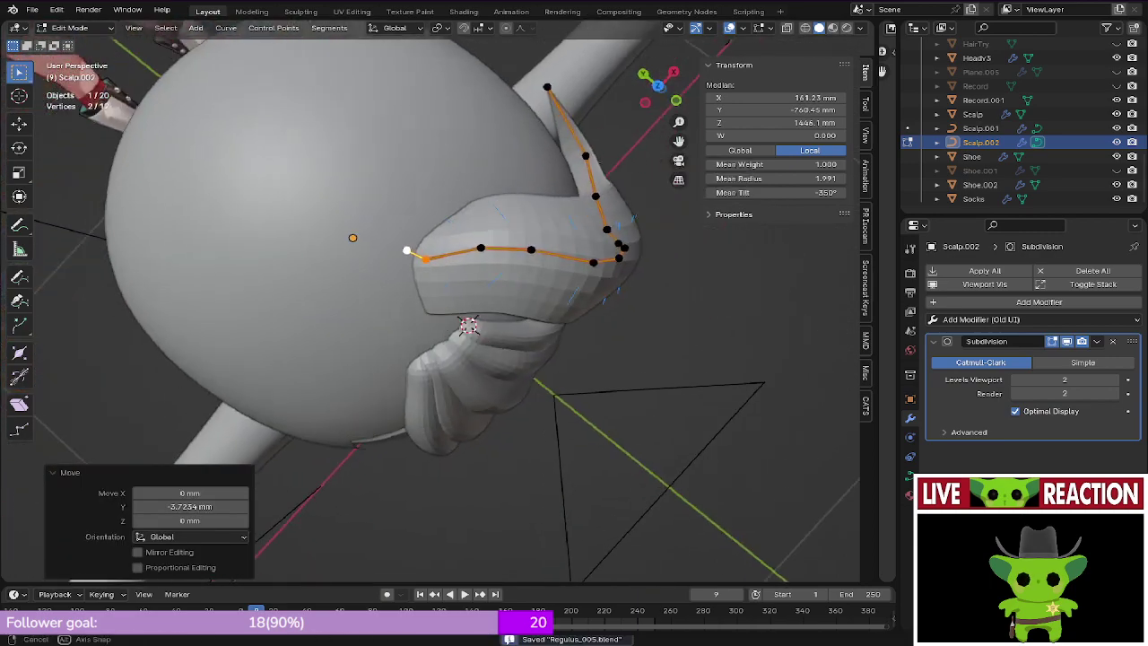
Step: Shift the strand's fourth and fifth control points from the root slightly toward negative X in the front view
scroll(502, 359, "up", 1)
middle_click_drag(502, 305, 423, 272, "shift")
key("KP_1")
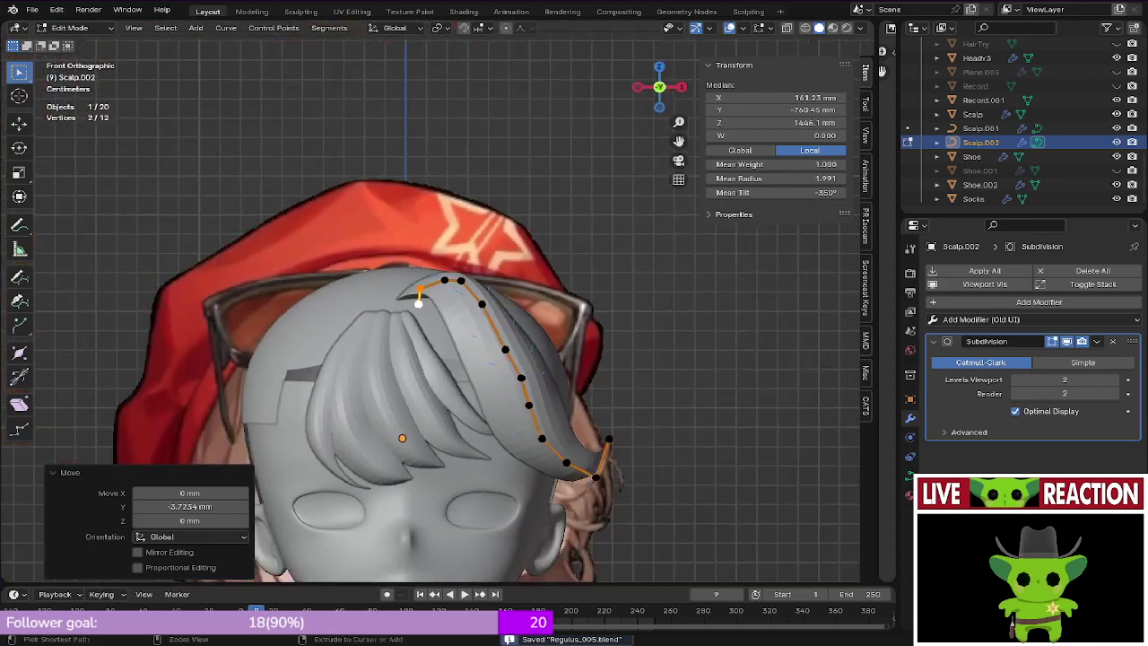
scroll(448, 331, "up", 4)
middle_click_drag(603, 289, 582, 212, "shift")
key("z")
left_click(466, 213)
left_click(509, 230)
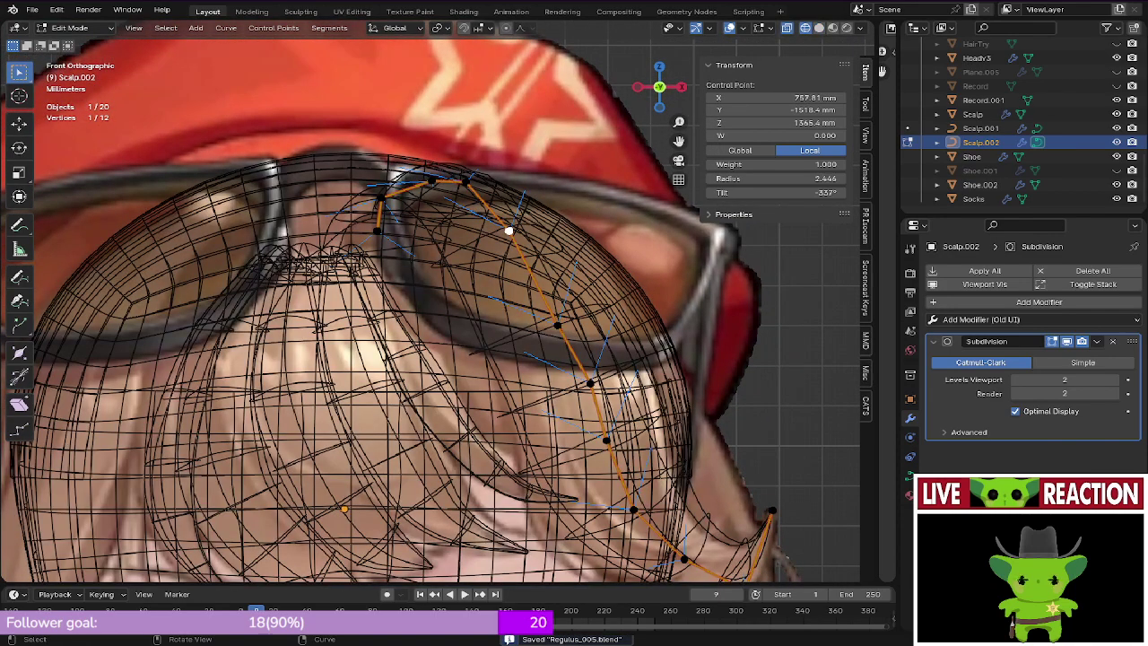
left_click(466, 182, "shift")
key("shift+z")
key("g")
key("x")
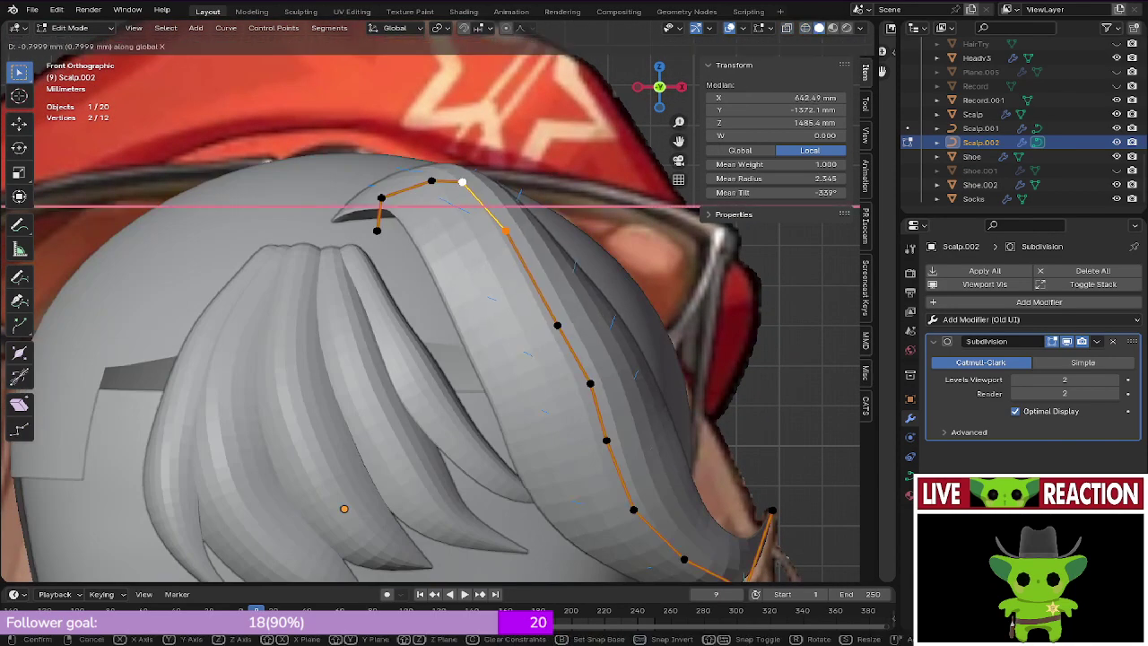
key("Return")
Step: Move the sixth control point from the root about -2.24 mm and the seventh about -3.36 mm along X
left_click(559, 325)
key("g")
key("x")
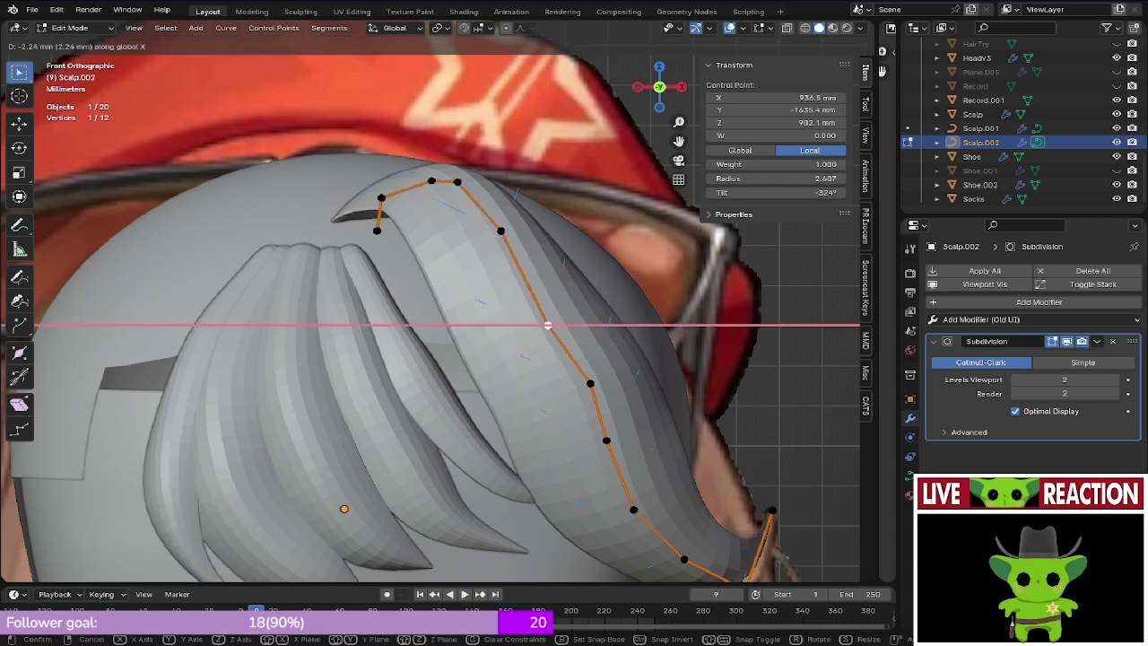
left_click(547, 325)
left_click(590, 384)
key("g")
key("x")
left_click(578, 384)
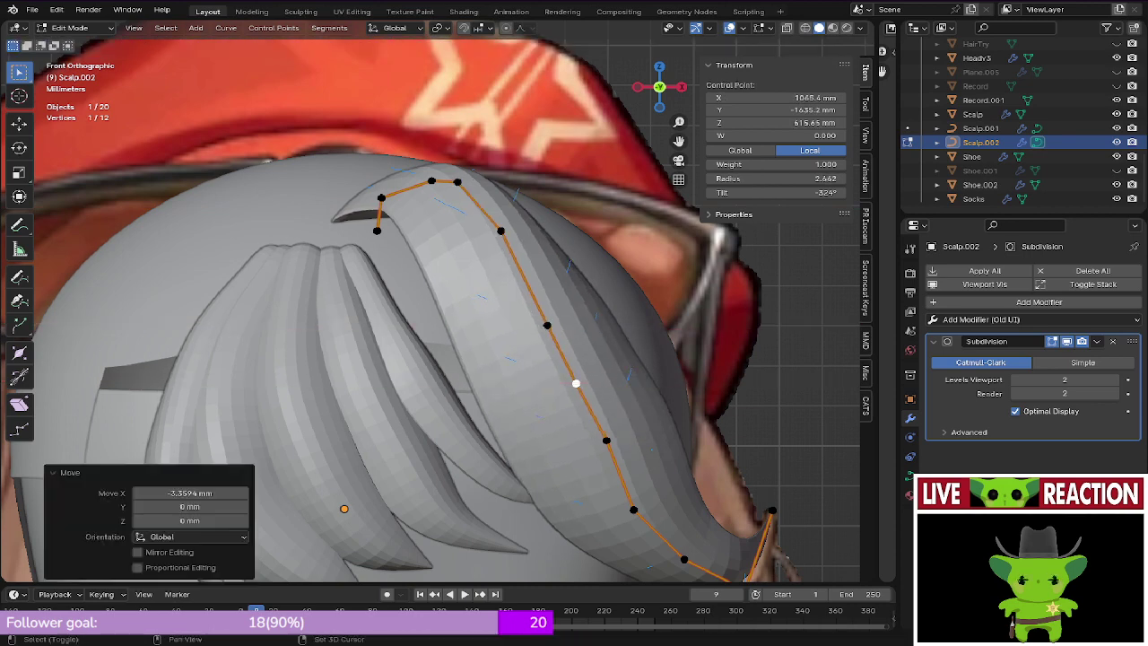
Step: Move the eighth control point from the root about -1.12 mm along X and save the file
middle_click_drag(577, 384, 523, 282, "shift")
left_click(552, 338)
key("g")
key("x")
left_click(547, 338)
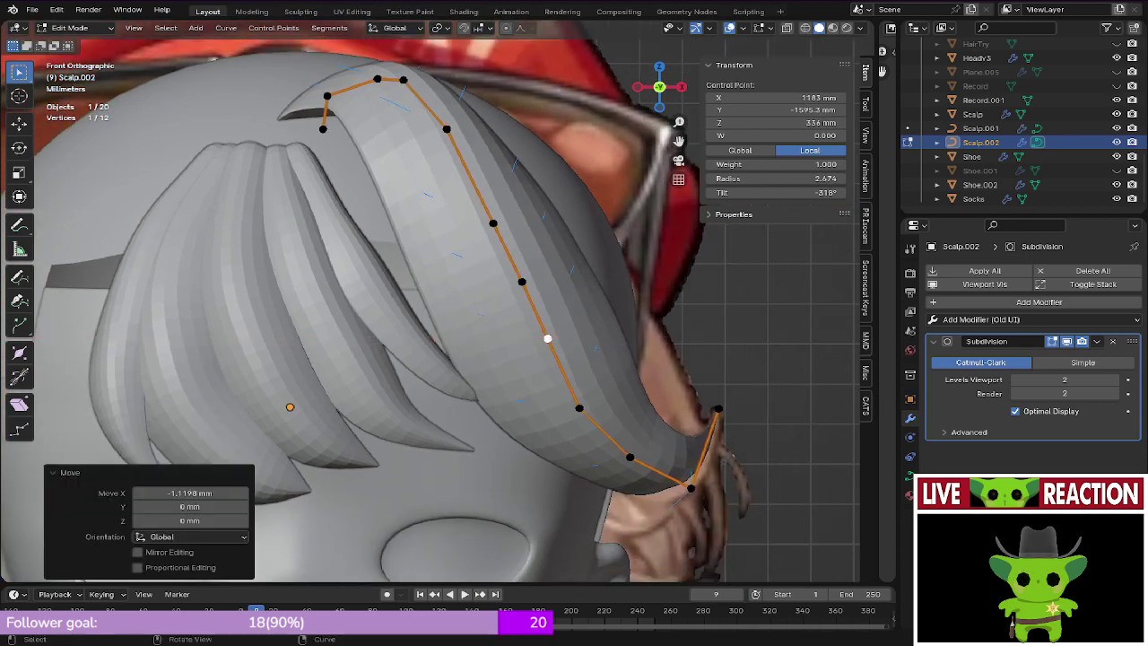
key("ctrl+s")
Step: Move the five control points from the eighth to the strand's tip about -3.56 mm along Y and save the file
middle_click_drag(547, 338, 520, 250)
left_click(680, 441, "ctrl")
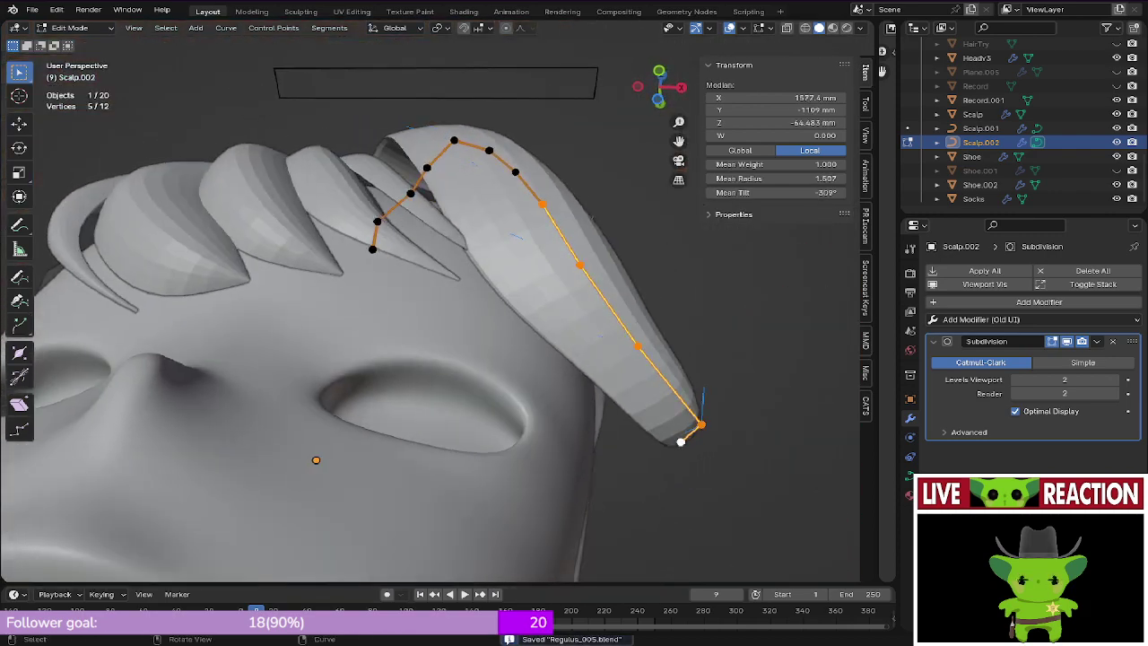
middle_click_drag(681, 441, 657, 435)
key("g")
key("y")
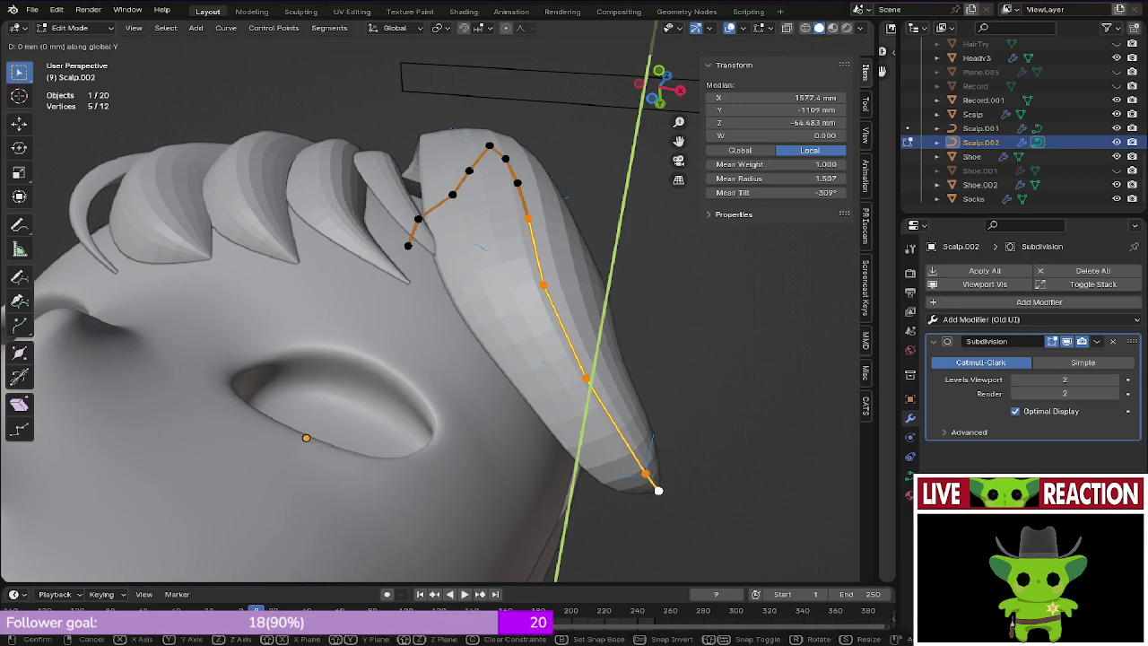
left_click(510, 245)
key("ctrl+s")
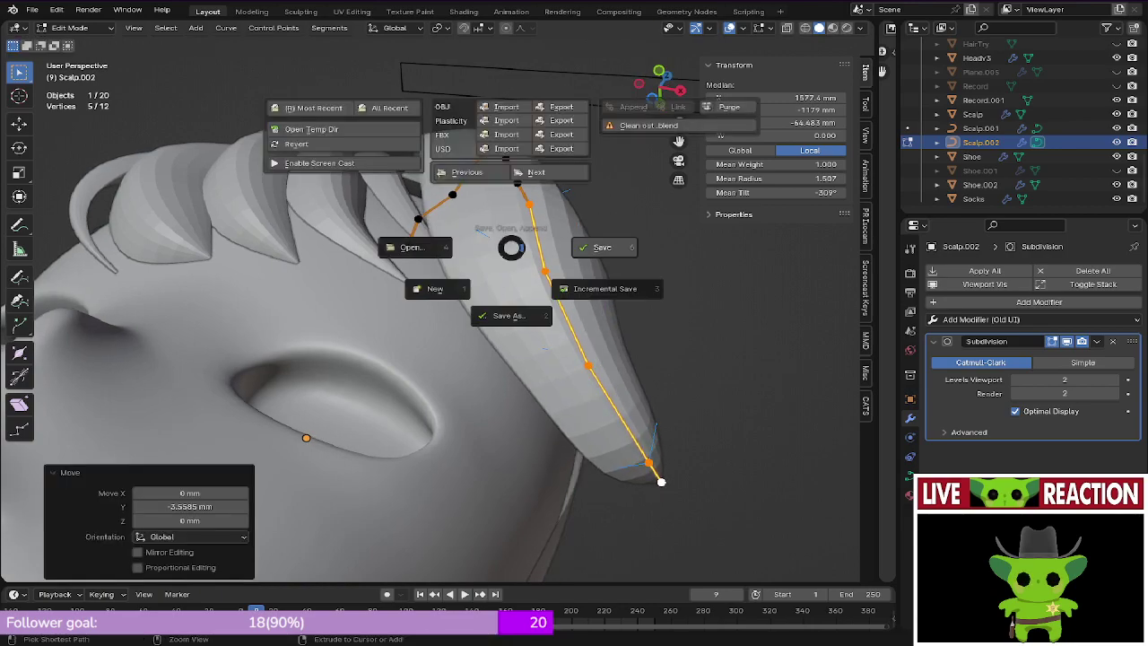
left_click(599, 247)
Step: Examine the strand's arch from the side and against the front reference, checking it in Object Mode, and save the file
middle_click_drag(583, 260, 574, 345)
scroll(431, 302, "up", 2)
key("Tab")
middle_click_drag(556, 287, 448, 301)
scroll(430, 336, "up", 1)
key("Tab")
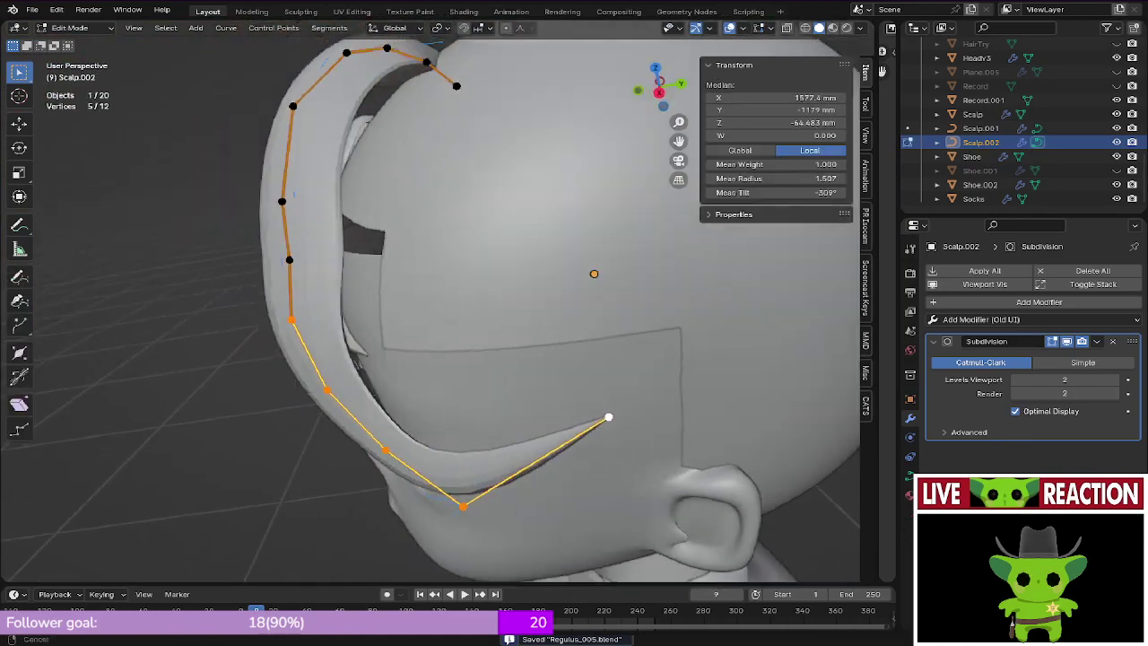
middle_click_drag(538, 295, 368, 289)
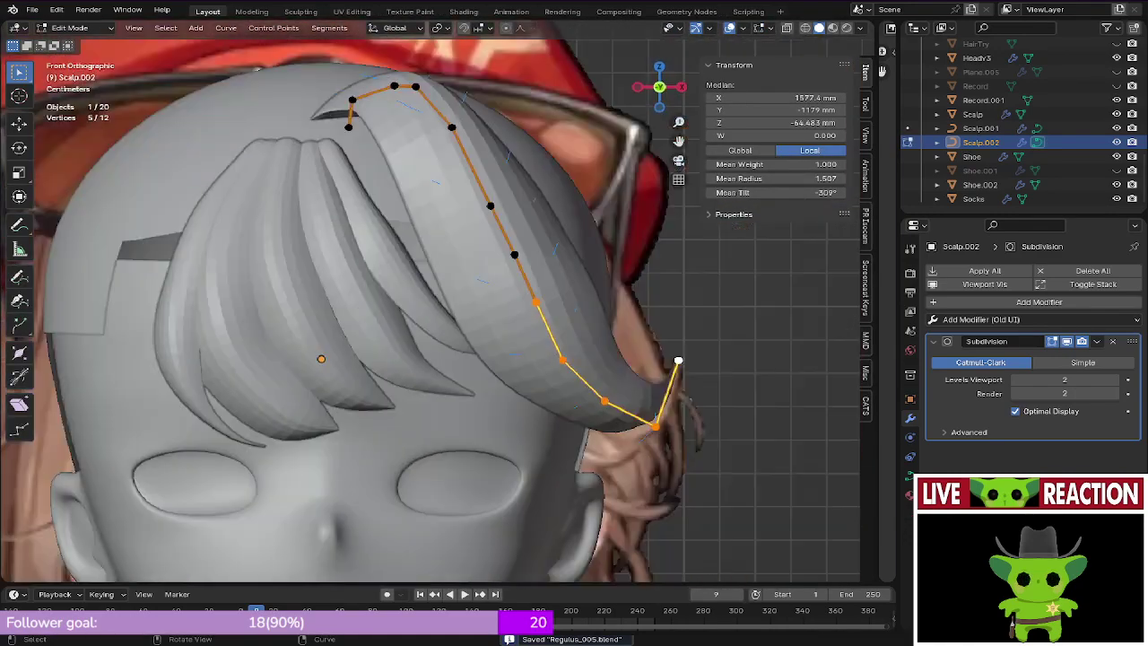
key("ctrl+s")
left_click(452, 288)
middle_click_drag(452, 287, 437, 291, "shift")
key("Tab")
key("Tab")
Step: Adjust the tilt of the ninth control point from the root, tilt the eighth by -6.25°, and save the file
middle_click_drag(538, 294, 560, 269)
left_click(469, 290)
key("ctrl+t")
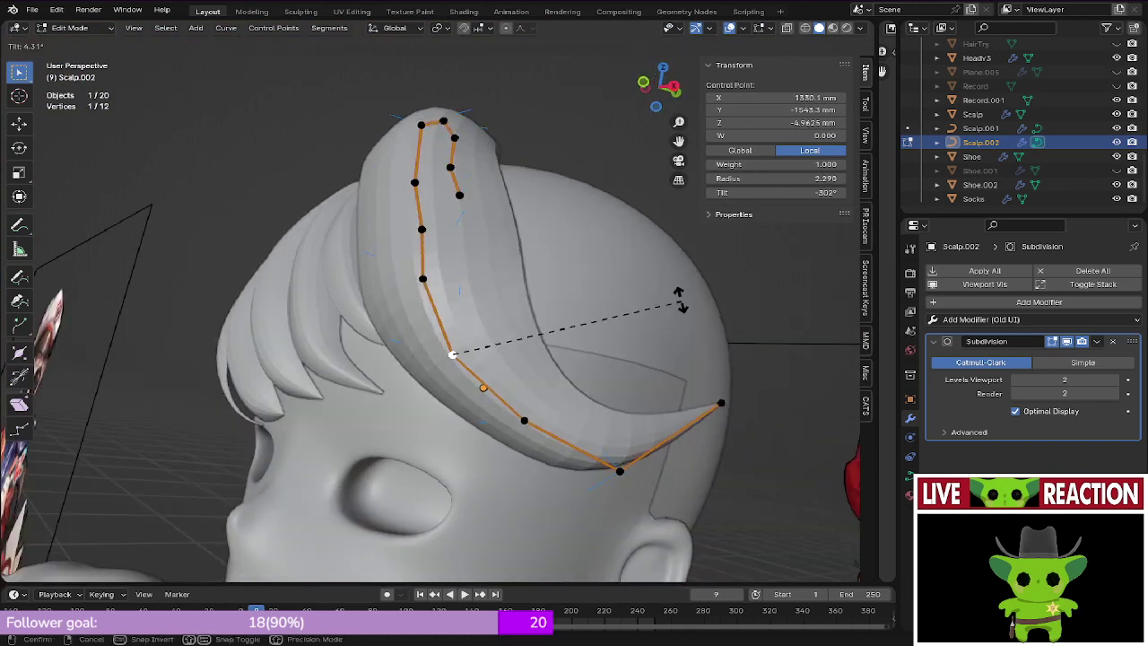
left_click(640, 288)
middle_click_drag(640, 289, 642, 255)
key("ctrl+t")
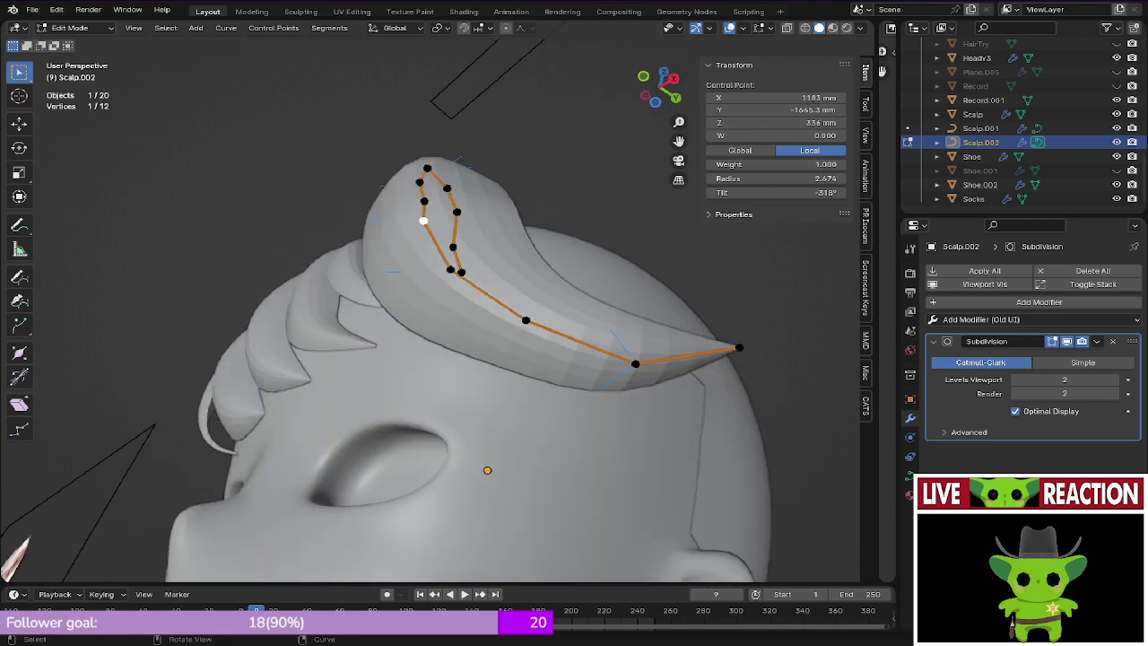
left_click(638, 240)
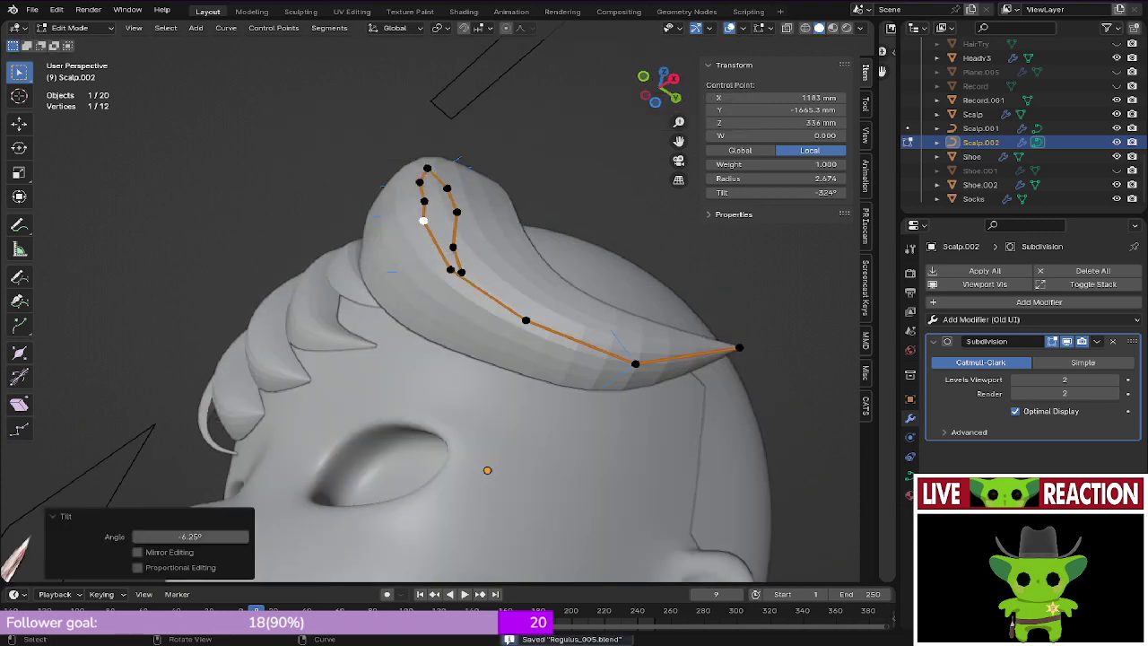
key("KP_1")
key("ctrl+s")
Step: Examine the strand in Object Mode from the front and from above, in wireframe and solid shading, and save the file
key("Tab")
scroll(459, 280, "down", 3)
scroll(459, 280, "up", 3)
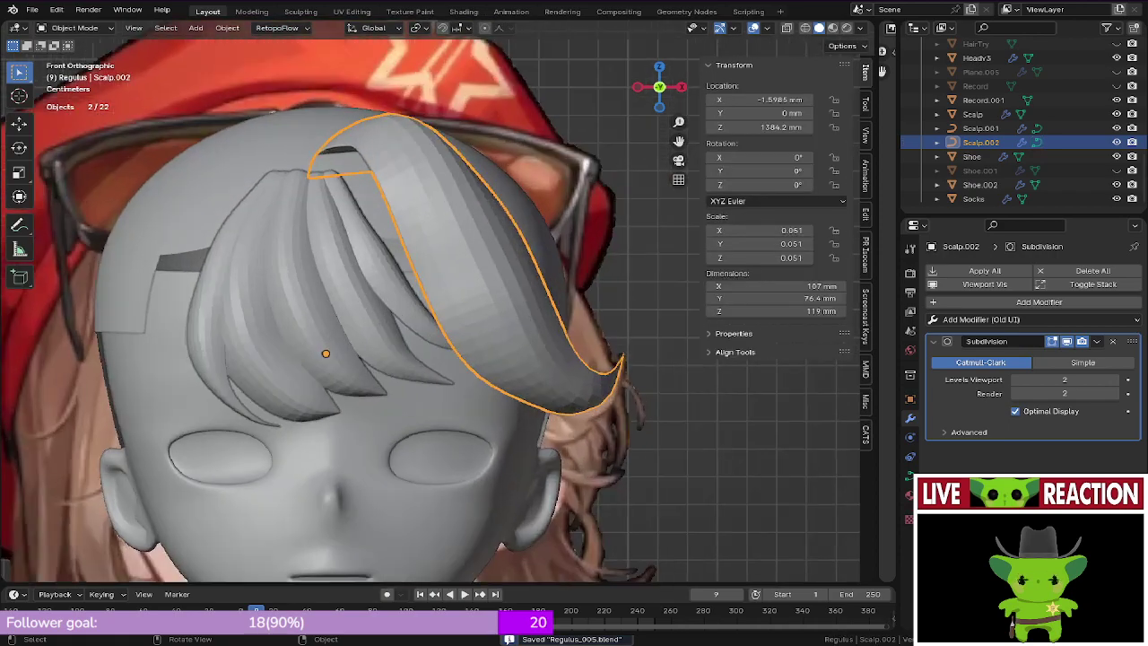
key("z")
scroll(309, 221, "up", 1)
scroll(309, 222, "up", 1)
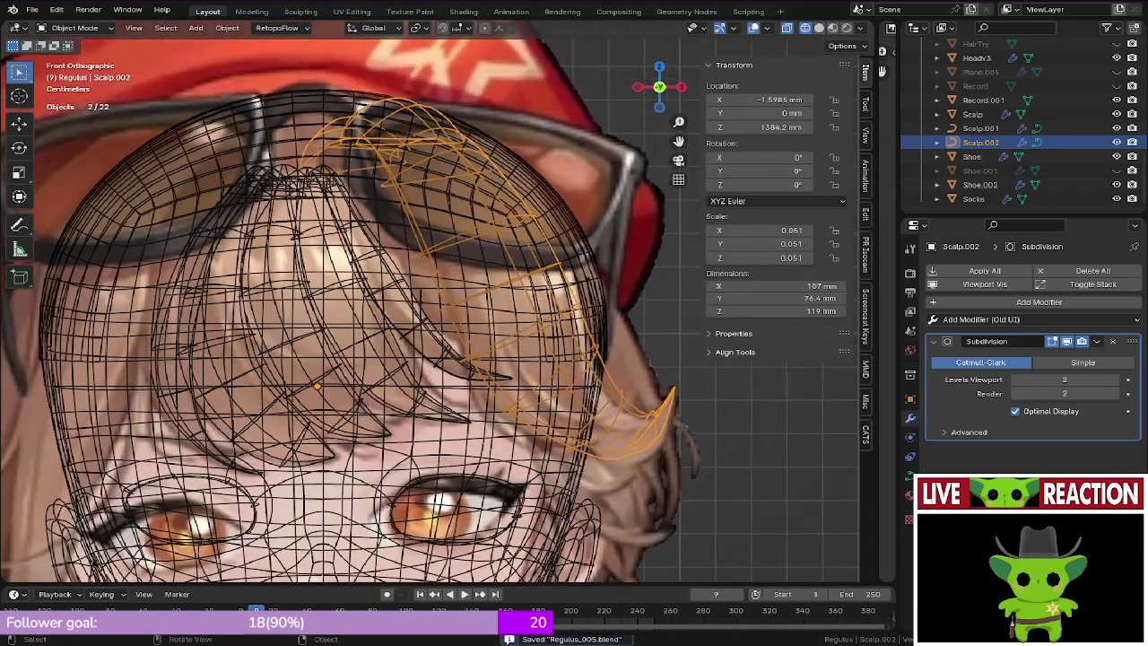
key("z")
left_click(408, 221)
middle_click_drag(404, 215, 362, 258)
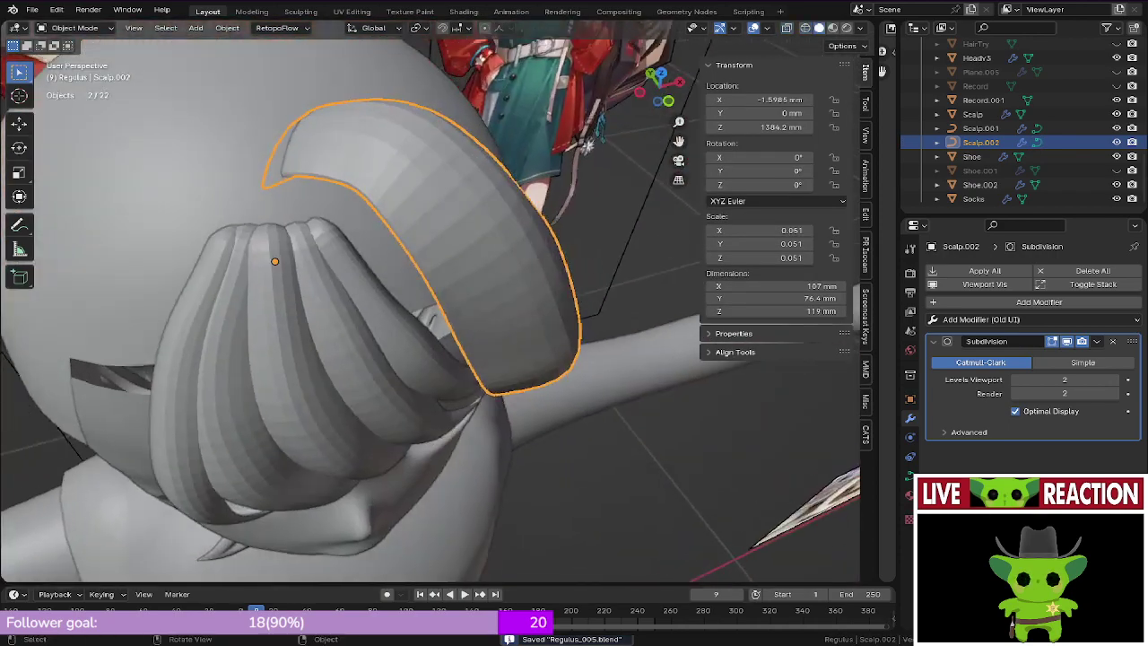
key("KP_1")
key("ctrl+s")
left_click(462, 258)
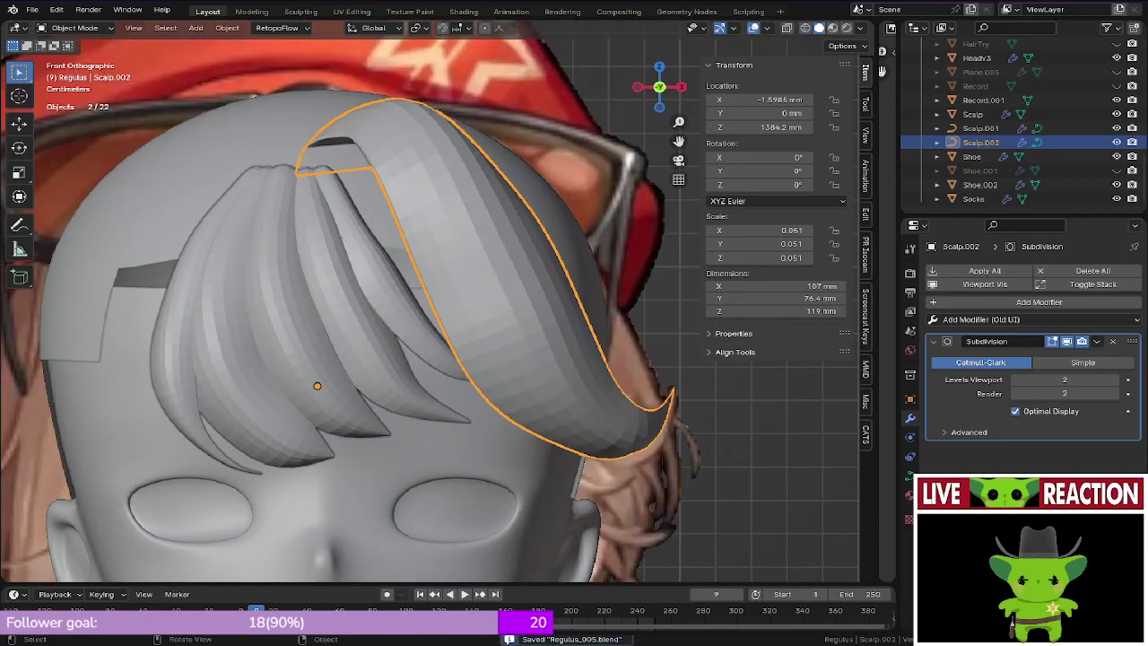
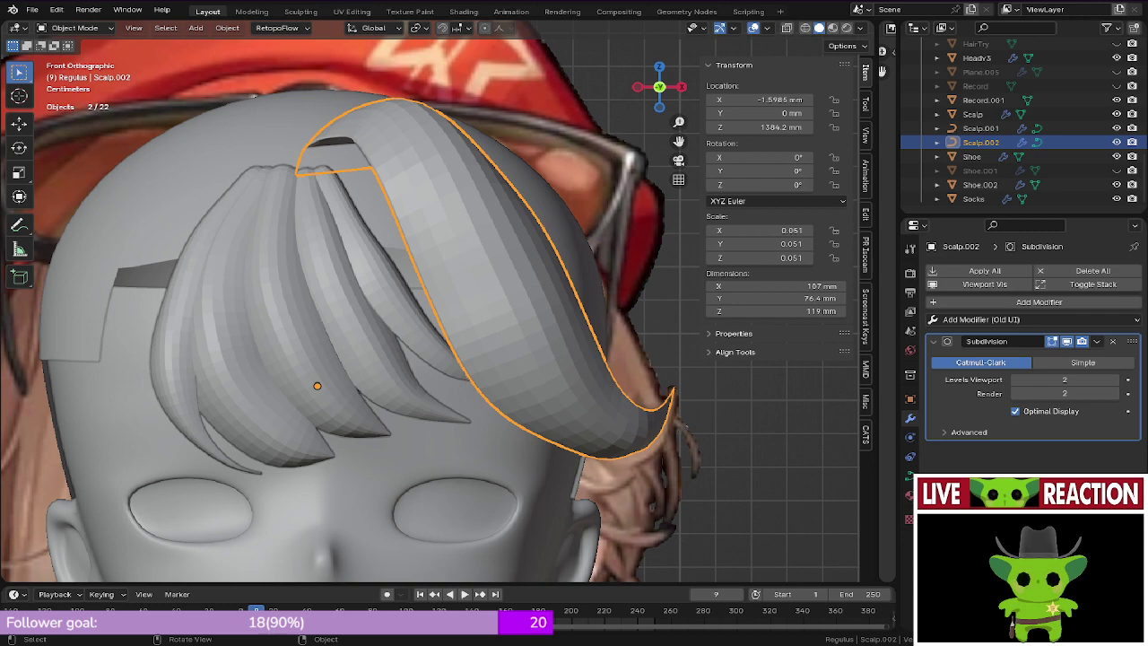
Step: Save the file and compare the strand's outline with the front reference, alternating between wireframe and solid shading
scroll(344, 236, "down", 3)
key("ctrl+s")
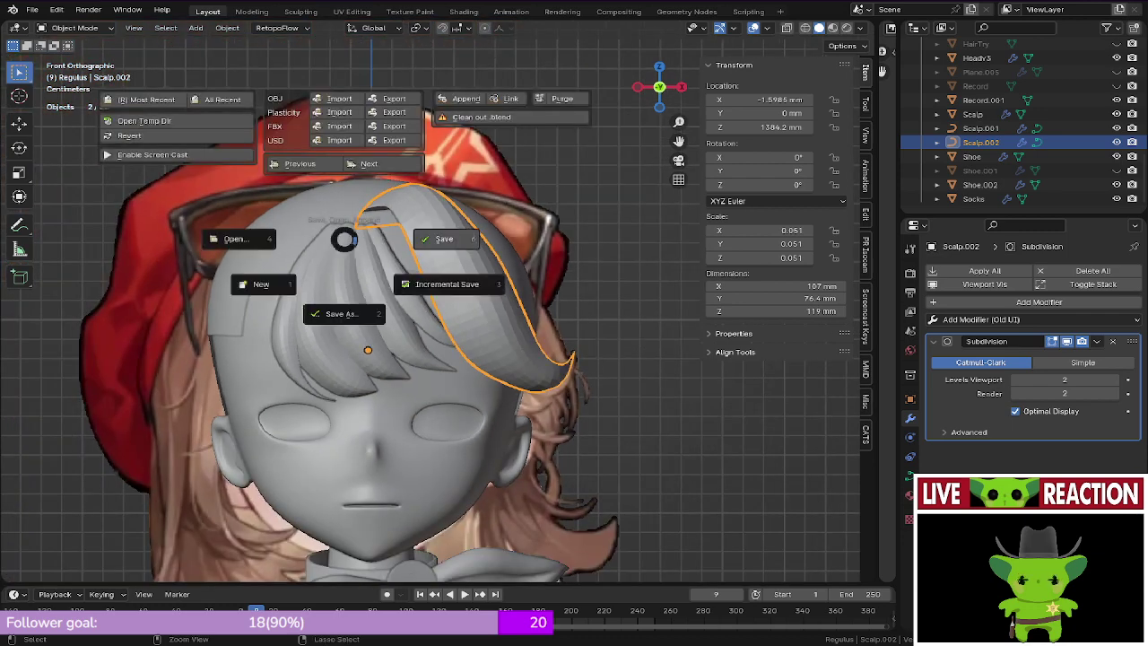
left_click(445, 239)
scroll(468, 266, "up", 4)
key("z")
left_click(371, 267)
middle_click_drag(377, 269, 419, 291, "shift")
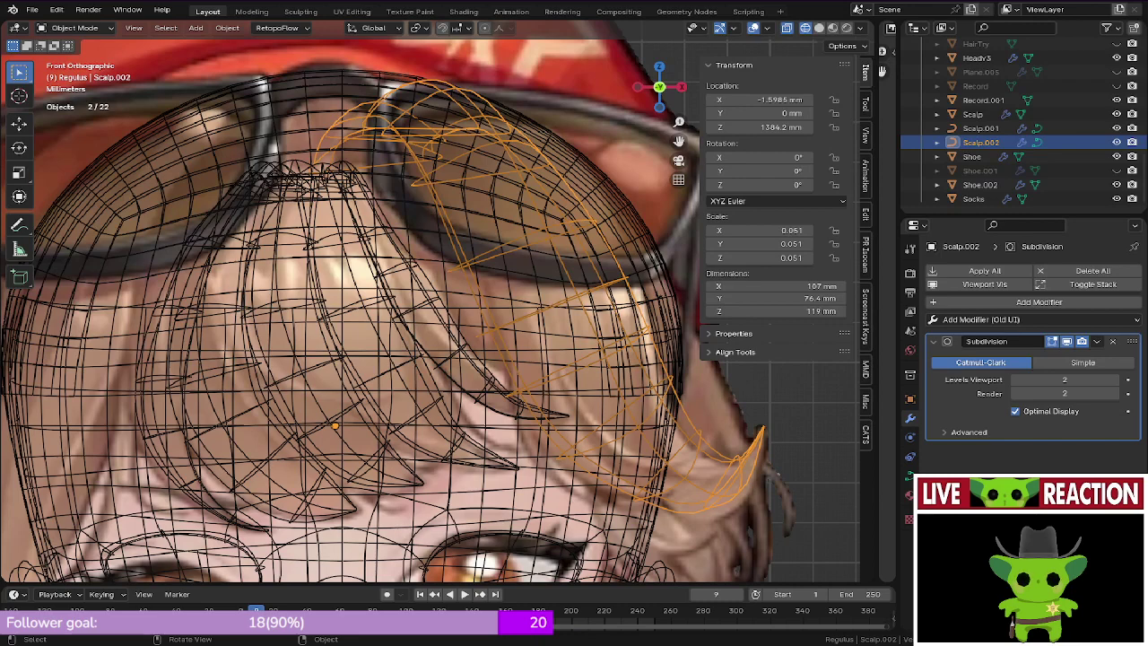
scroll(423, 323, "down", 1)
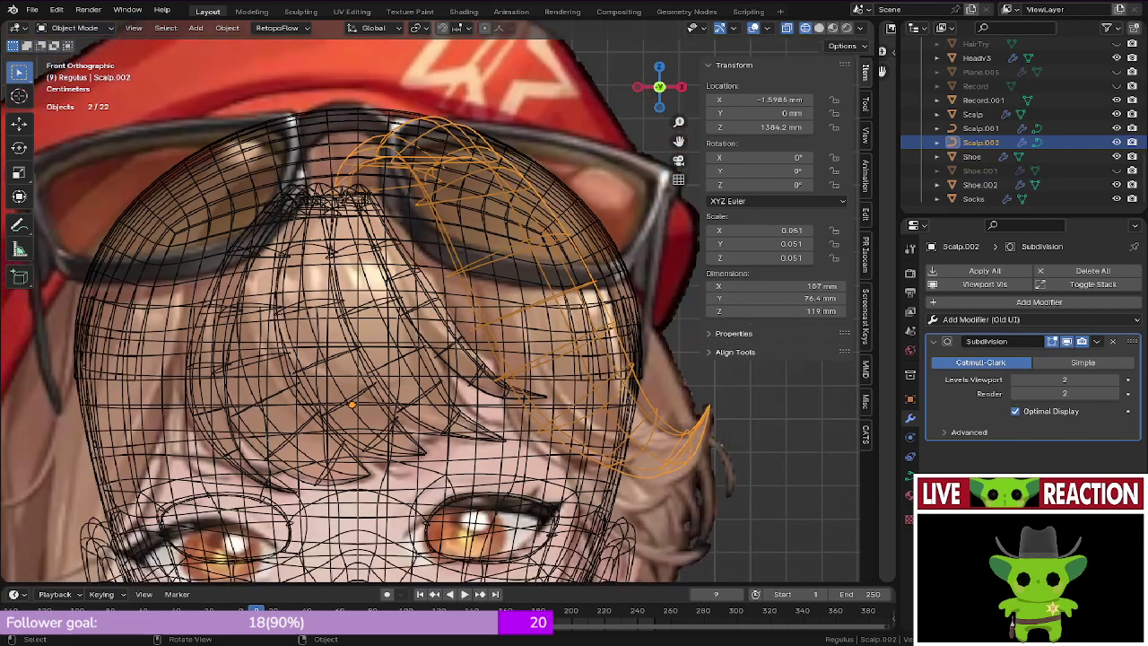
key("ctrl+s")
left_click(423, 282)
scroll(377, 269, "down", 3)
key("z")
left_click(449, 259)
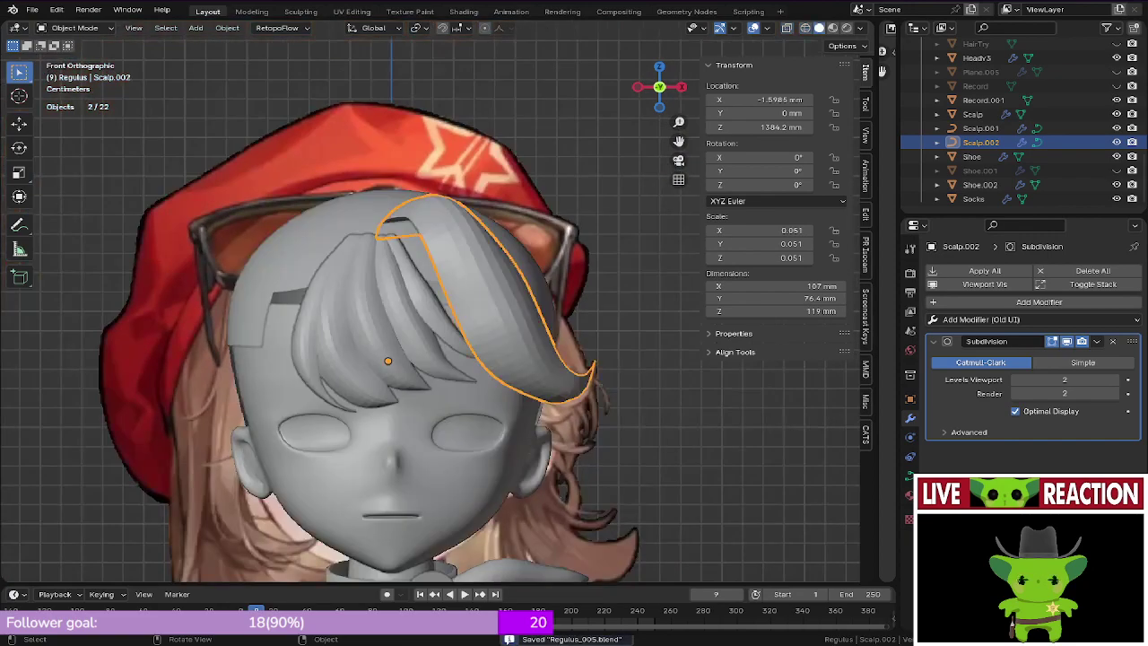
scroll(431, 269, "up", 3)
key("shift+z")
scroll(423, 323, "up", 1)
key("z")
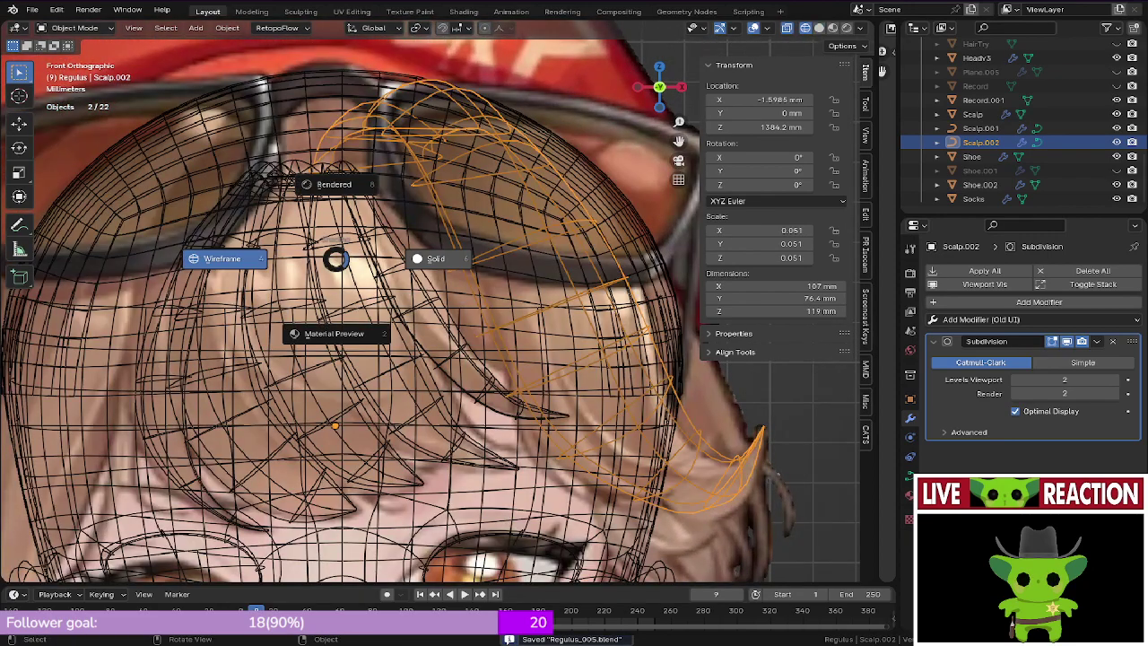
left_click(433, 259)
Step: Inspect the strand's root from above the scalp, set wireframe shading, and enter Edit Mode on the strand
mouse_move(434, 259)
middle_mouse_down()
mouse_move(394, 301)
mouse_move(417, 332)
mouse_move(431, 403)
middle_mouse_up()
middle_click_drag(368, 574, 224, 475)
middle_click_drag(385, 364, 407, 404)
key("z")
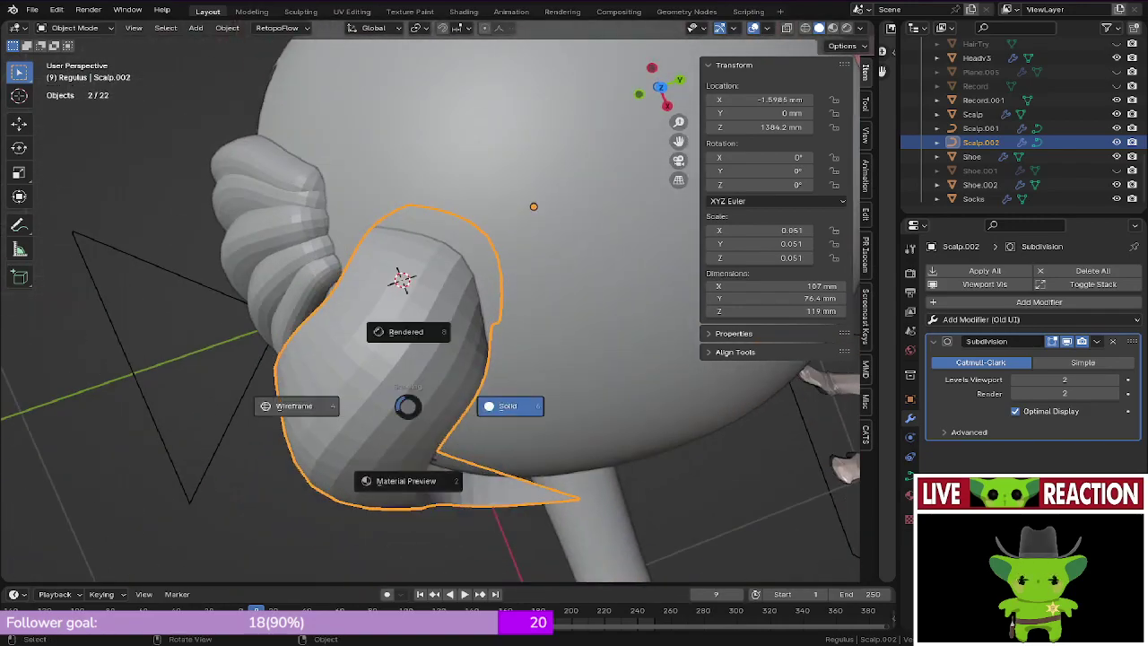
left_click(296, 405)
middle_click_drag(296, 405, 276, 385)
key("Tab")
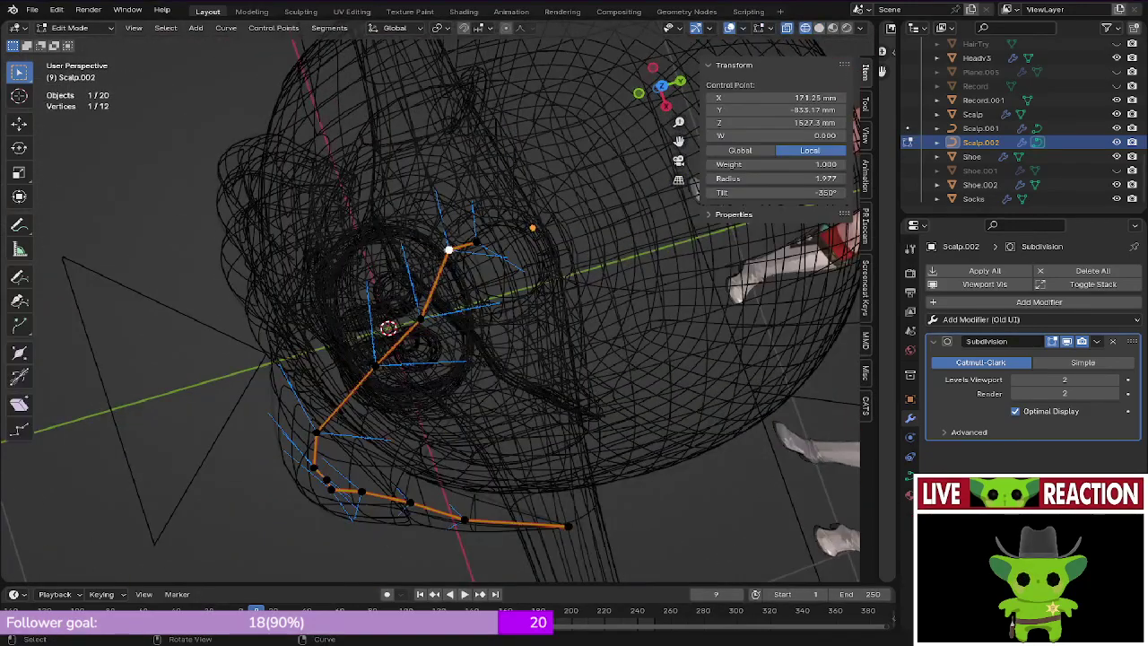
Step: Try to move the two control points nearest the root about 7.89 mm along X
left_click(476, 241, "shift")
key("z")
left_click(618, 254)
key("g")
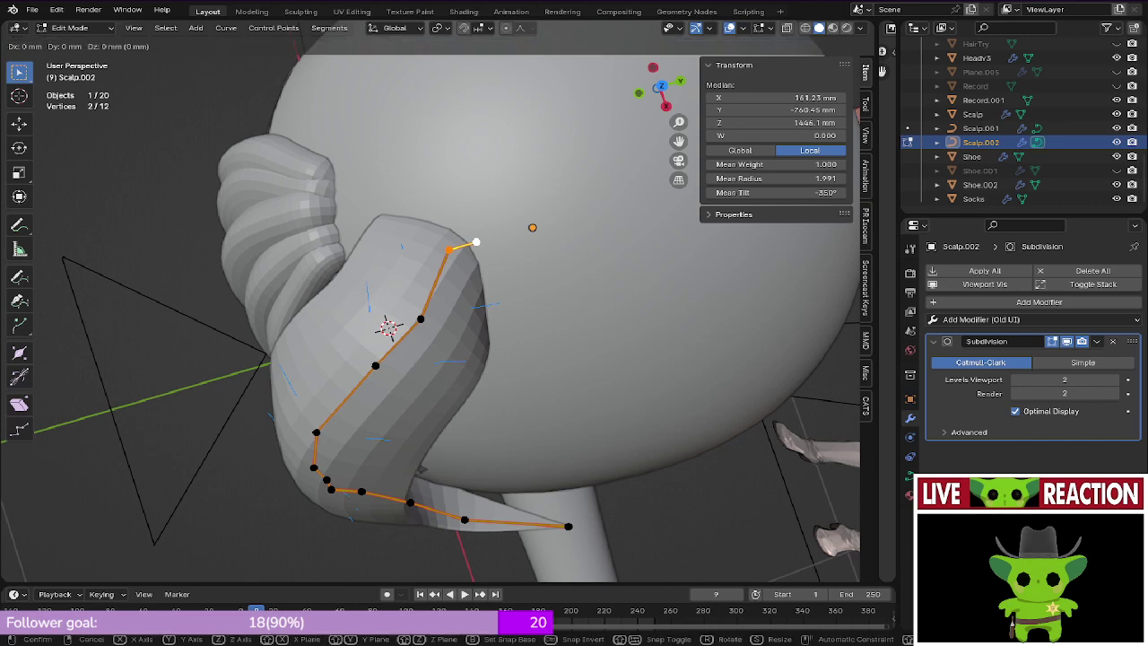
key("x")
left_click(626, 285)
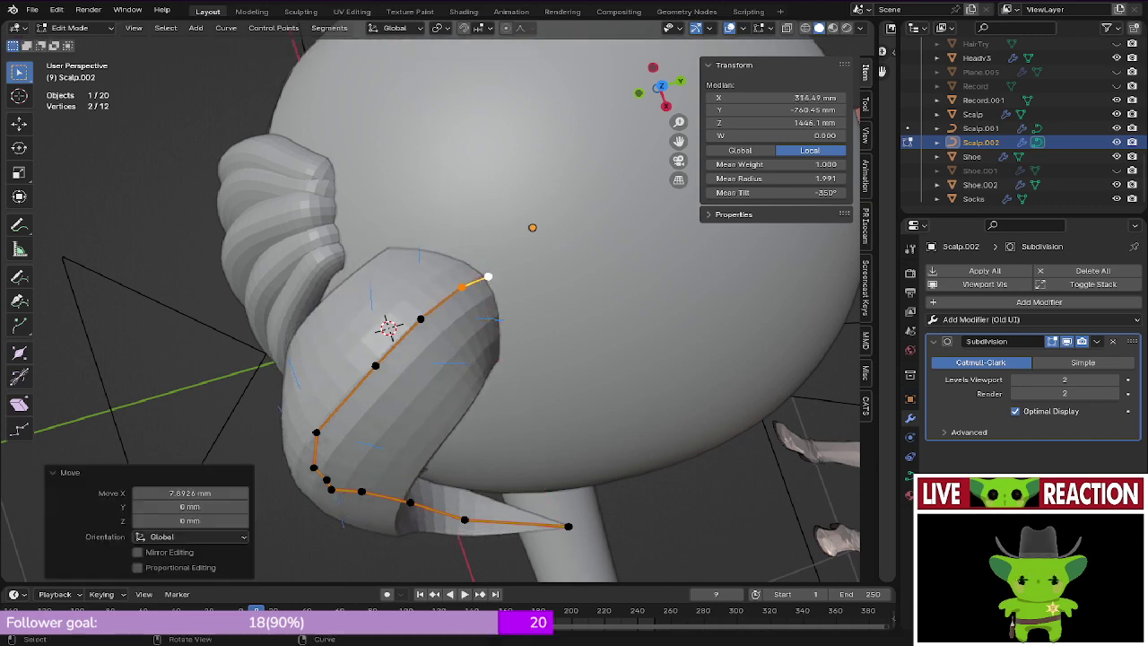
middle_click_drag(625, 285, 663, 310)
key("ctrl+z")
Step: Try to move the third control point from the root about -3.9 mm along X
left_click(440, 348)
key("g")
key("x")
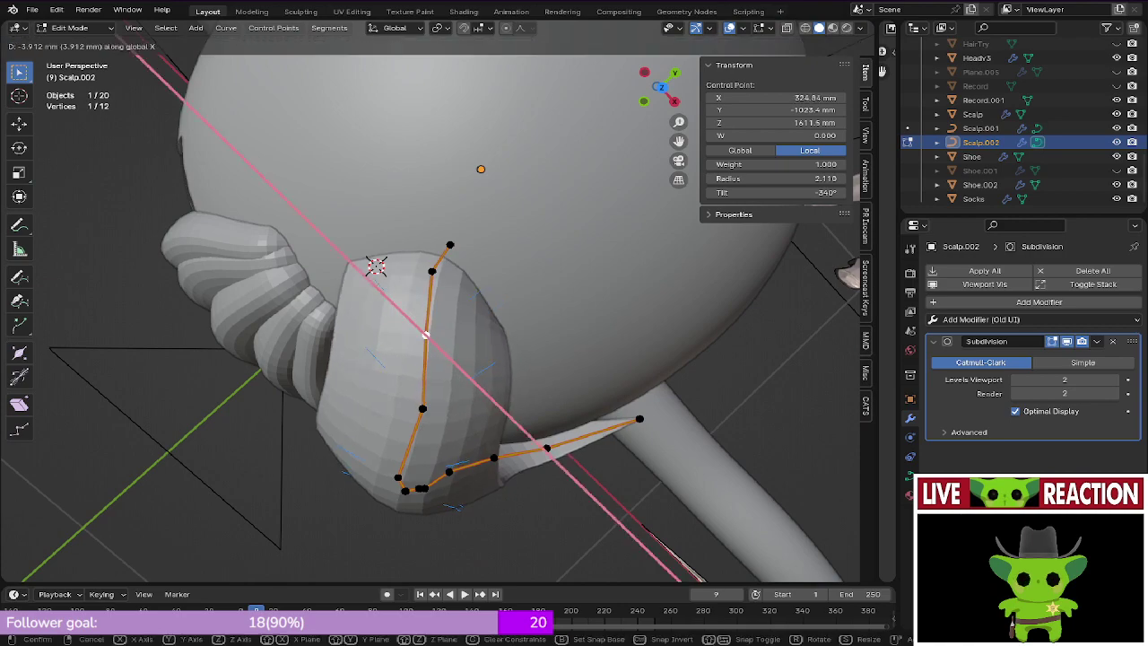
left_click(346, 290)
middle_click_drag(346, 289, 346, 389)
Step: Try to move the fourth control point from the root about -3.02 mm along X, saving and checking the front view
key("g")
key("x")
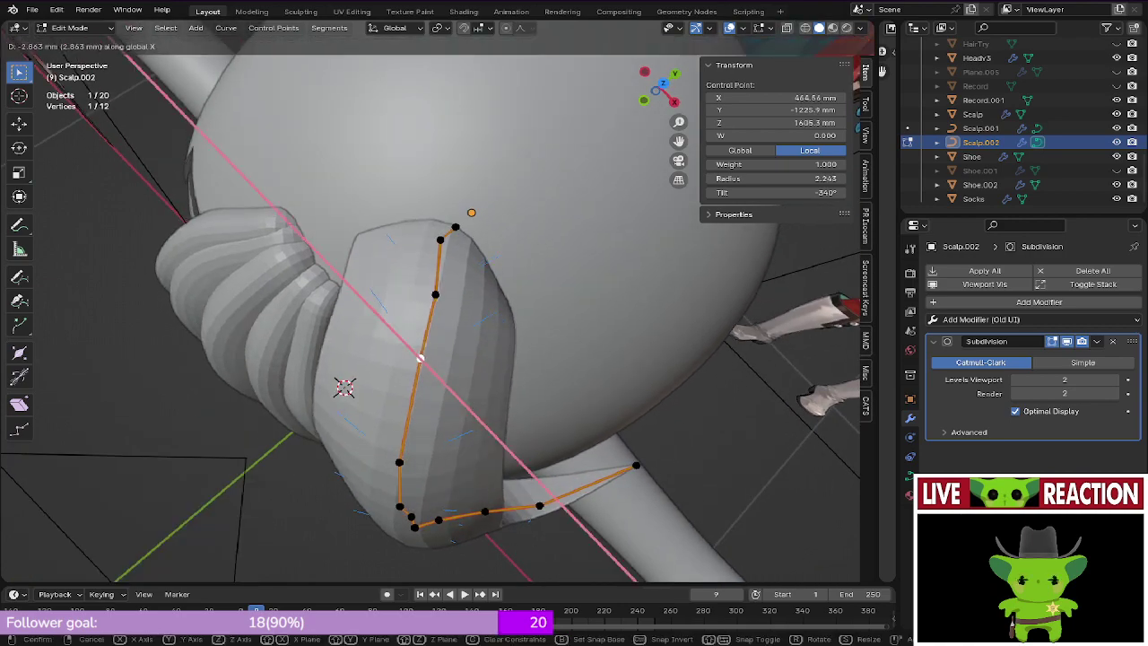
left_click(397, 353)
key("ctrl+s")
key("KP_1")
scroll(458, 290, "down", 3)
key("ctrl+s")
scroll(475, 289, "up", 3)
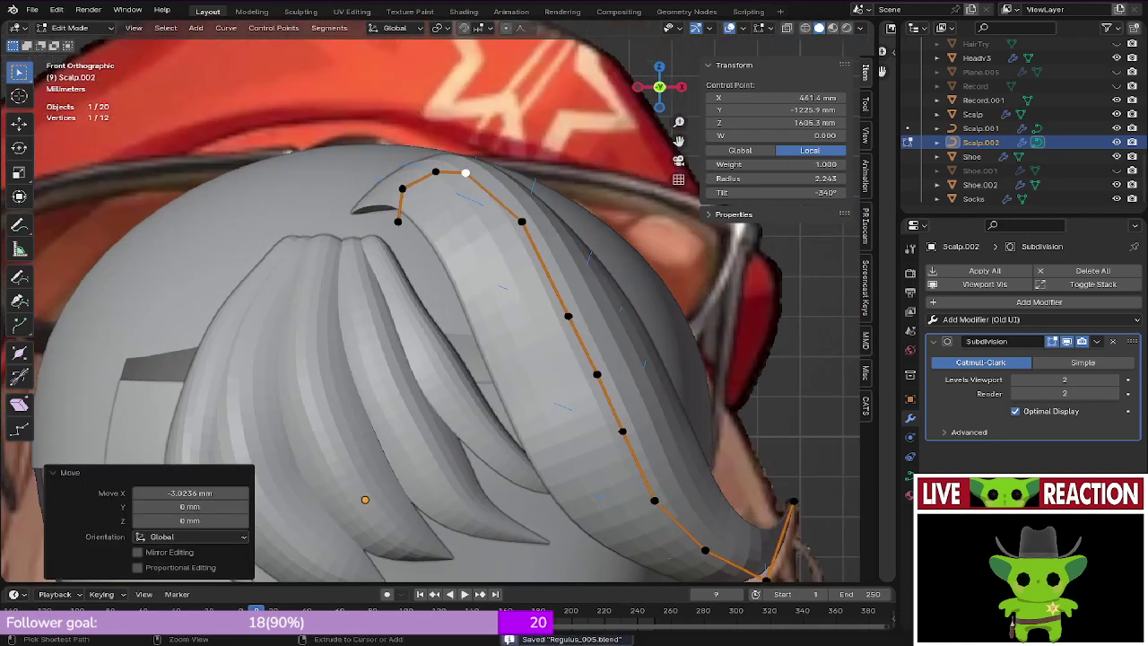
Step: Undo the last X moves of the third and fourth control points
key("ctrl+z")
key("ctrl+z")
key("ctrl+z")
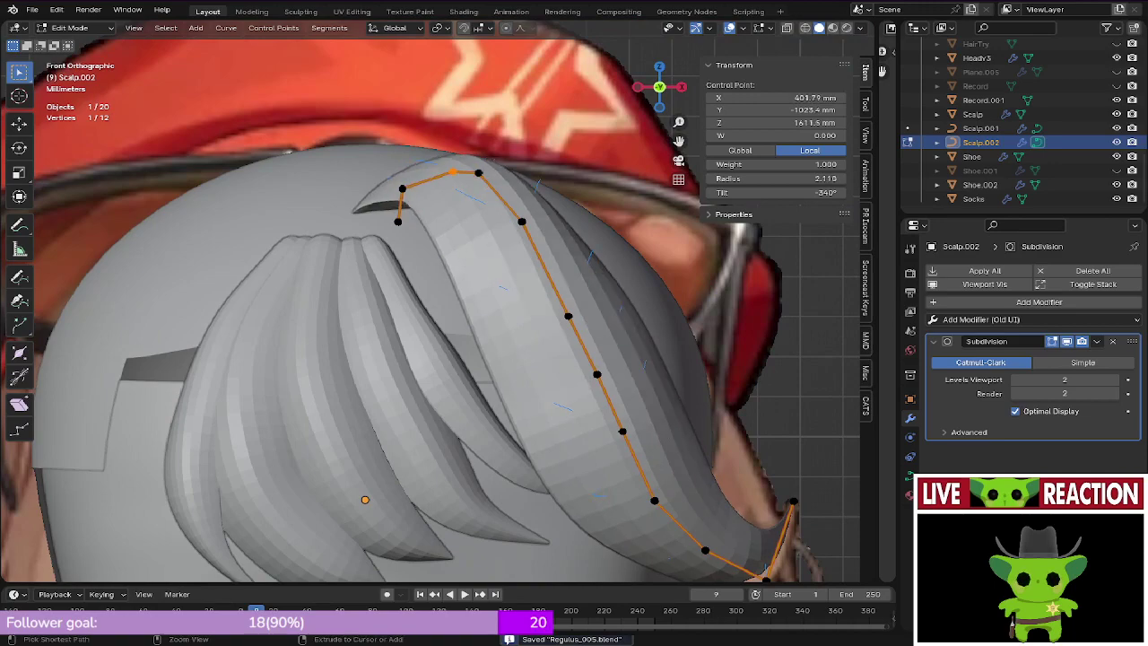
Step: Compare the curve's control points with the front reference in wireframe, and return to solid shading
mouse_move(476, 290)
middle_mouse_down()
mouse_move(554, 278)
mouse_move(528, 266)
middle_mouse_up()
key("KP_1")
key("z")
left_click(417, 266)
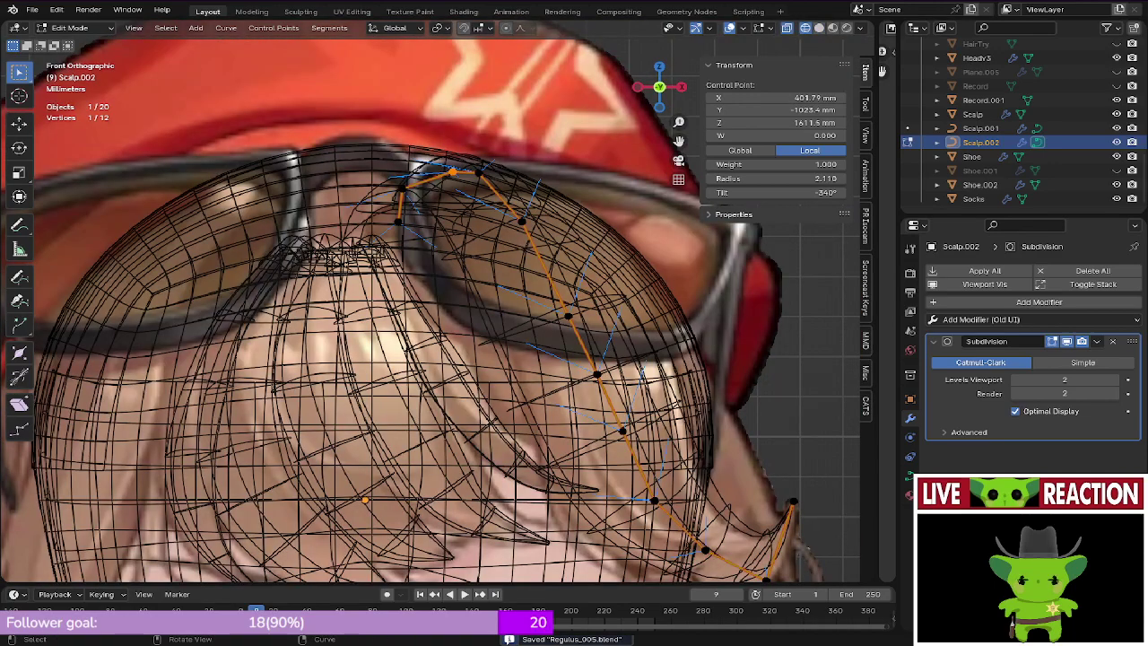
key("z")
left_click(355, 251)
middle_click_drag(355, 252, 373, 280)
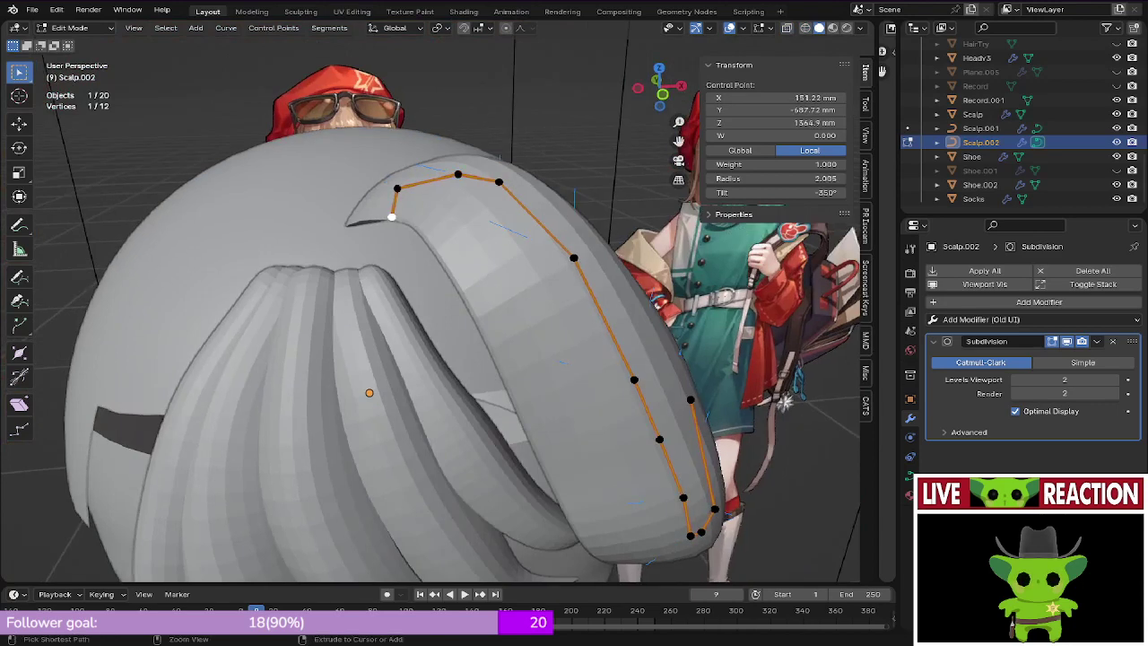
left_click(683, 498, "ctrl")
key("KP_1")
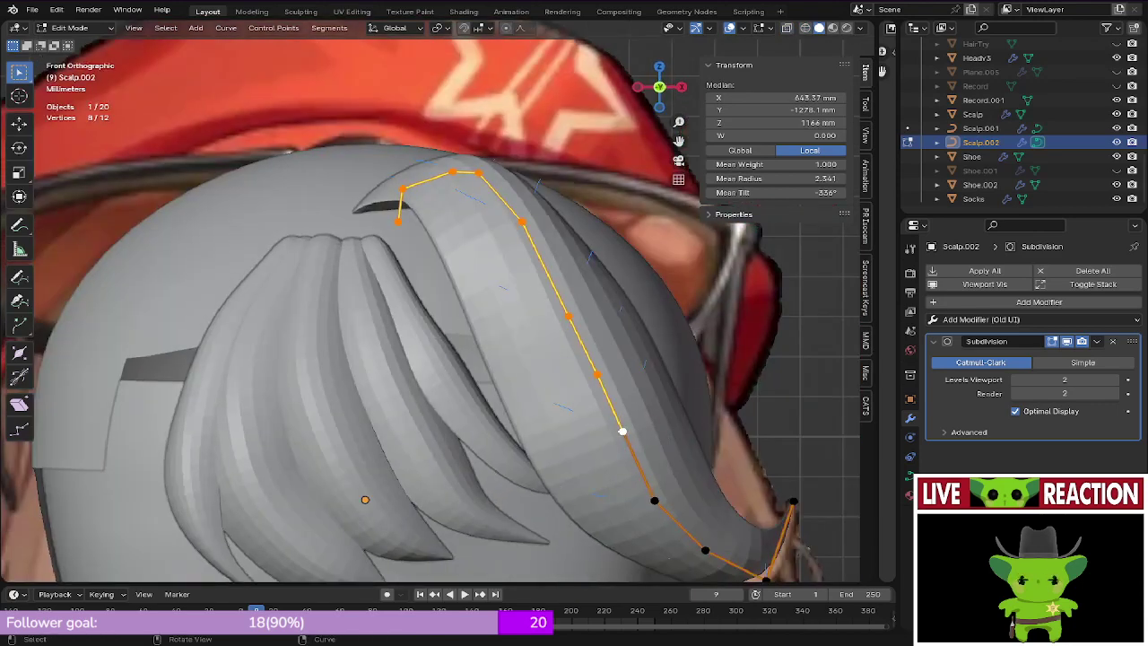
key("ctrl+t")
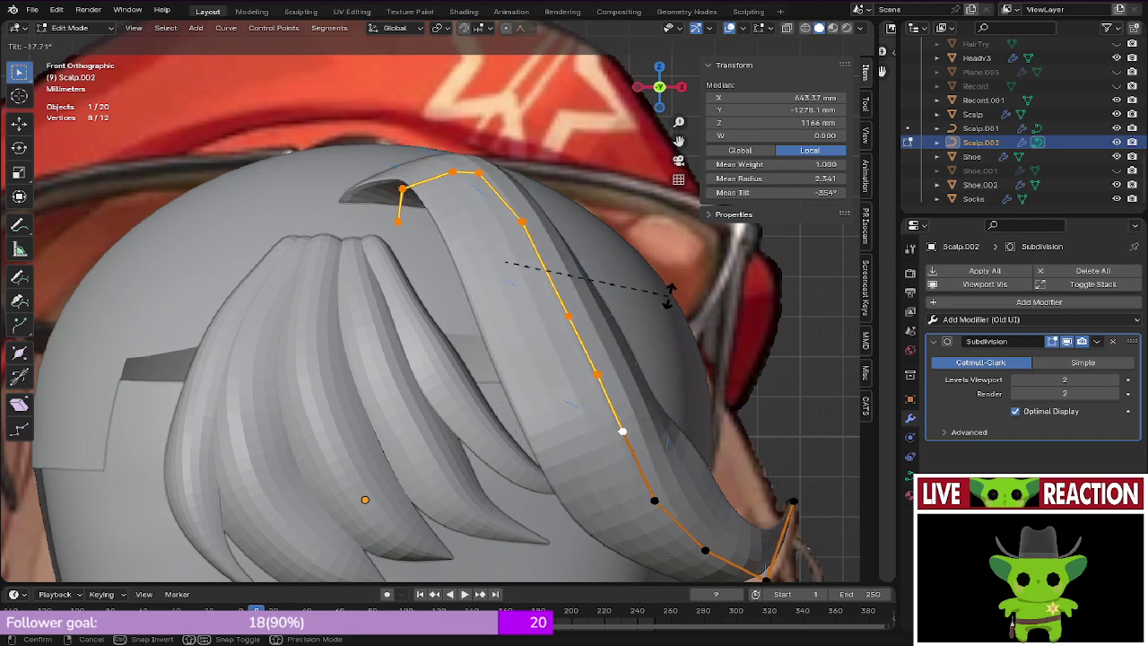
right_click(671, 296)
left_click(452, 172)
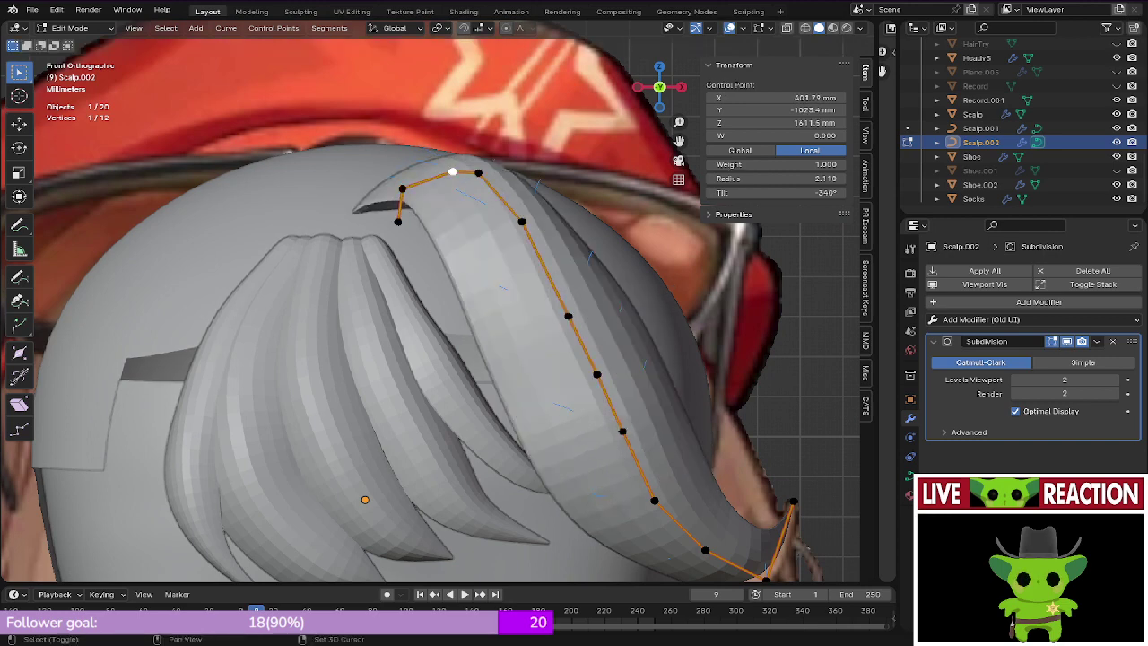
key("ctrl+t")
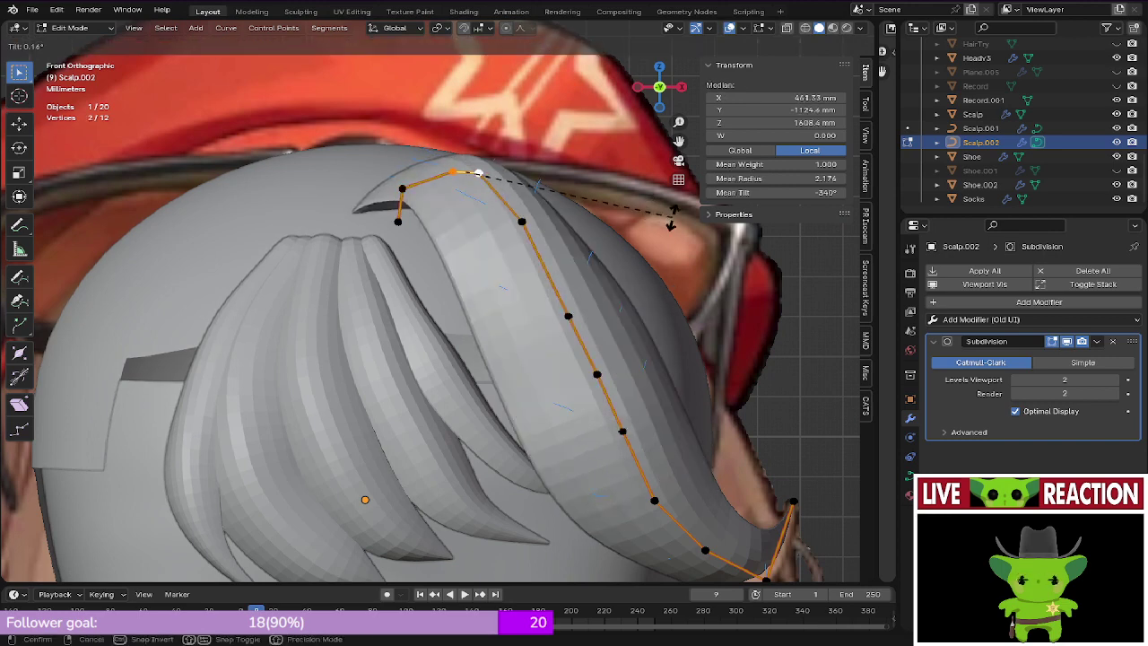
right_click(679, 158)
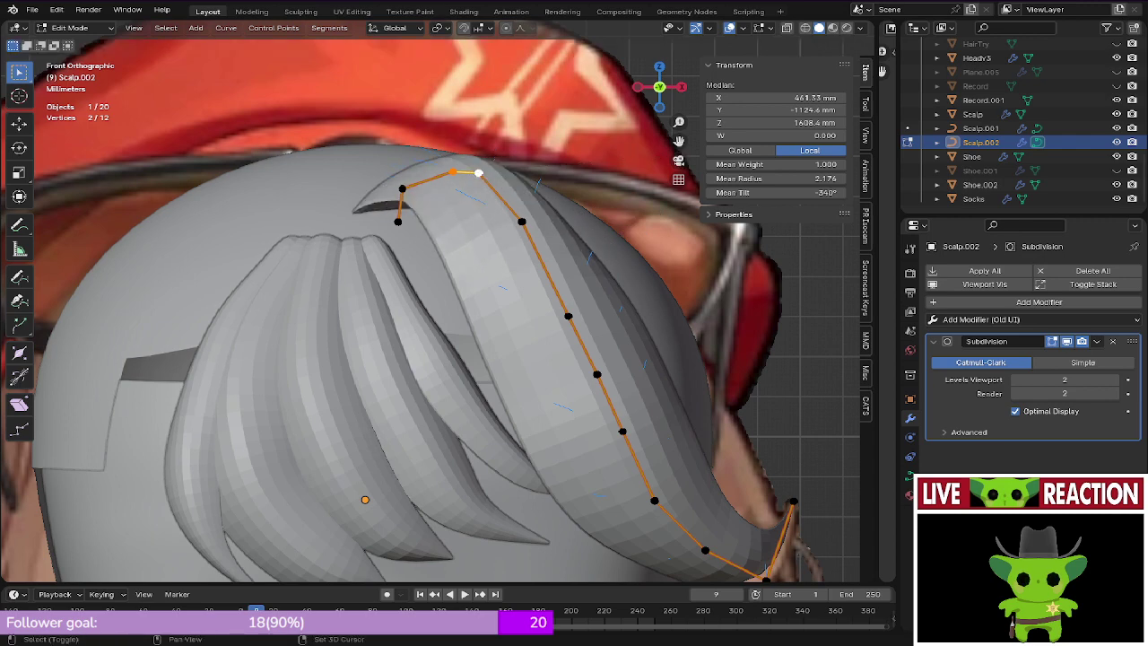
key("ctrl+t")
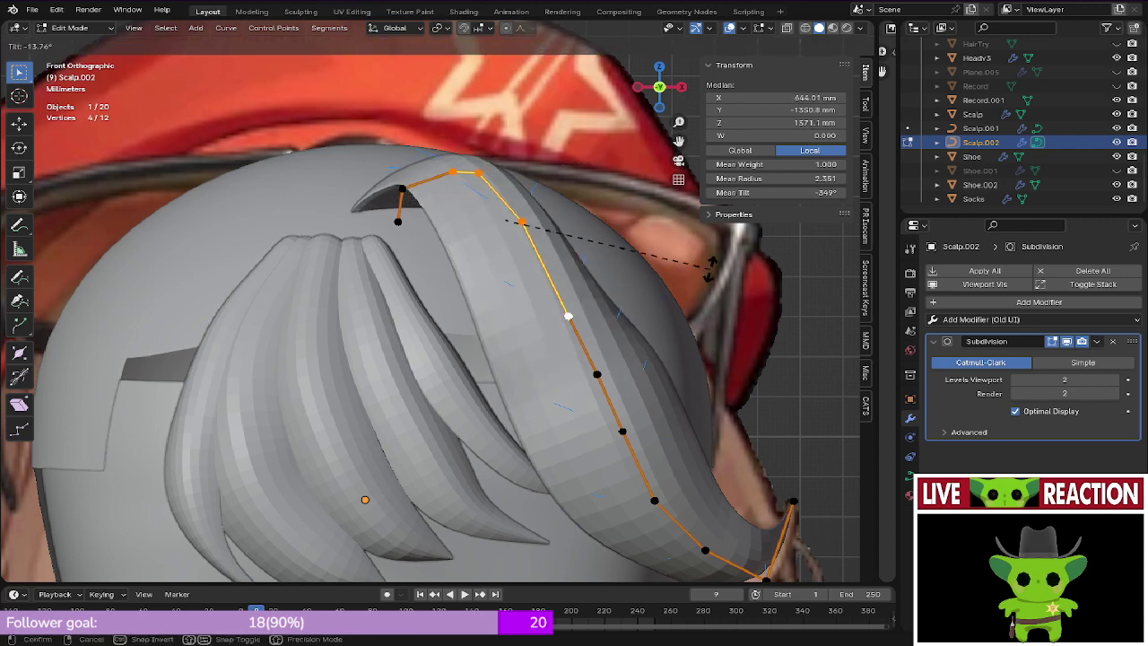
right_click(743, 253)
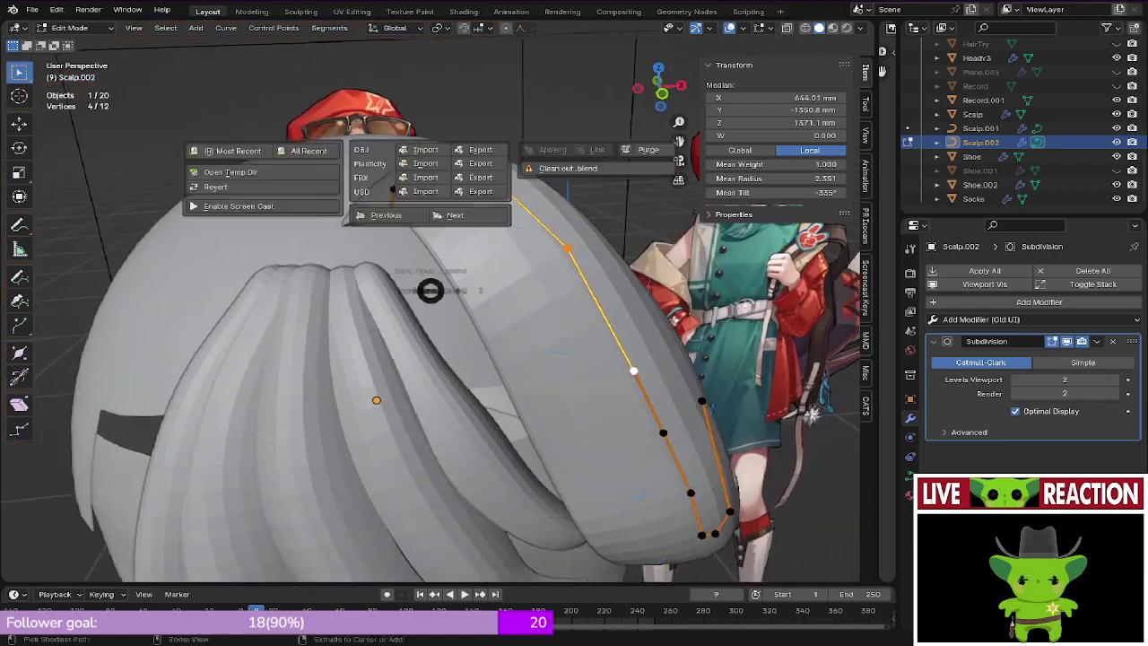
Step: Save the file and check the outermost strand's control points against the front reference in wireframe, then leave Edit Mode
key("ctrl+s")
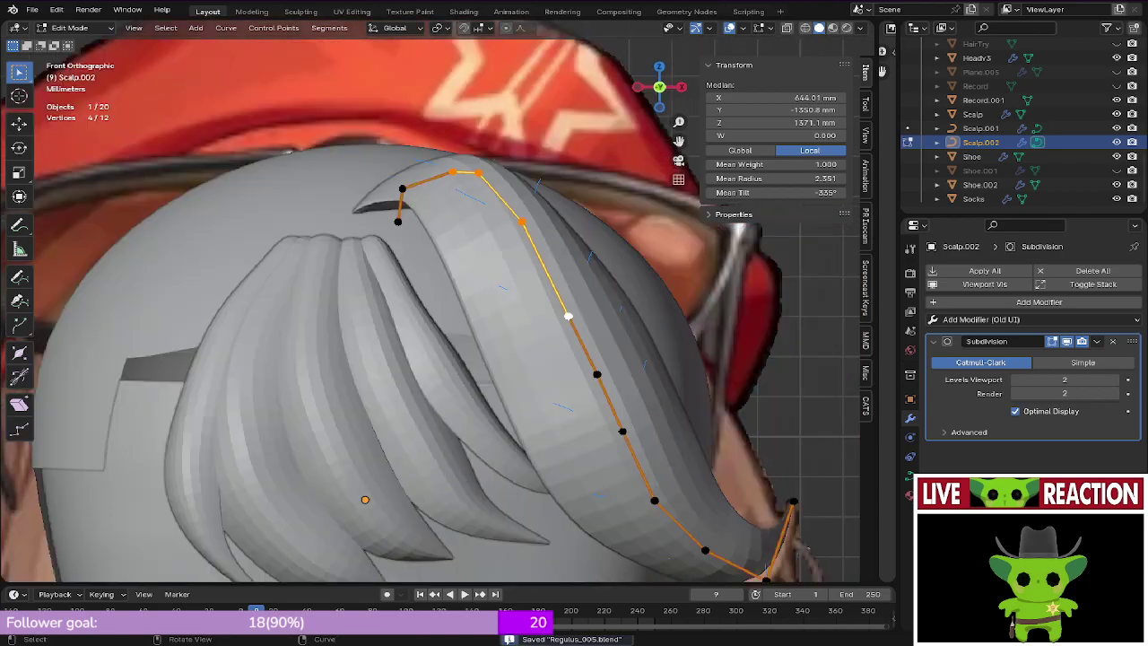
key("z")
scroll(430, 301, "up", 3)
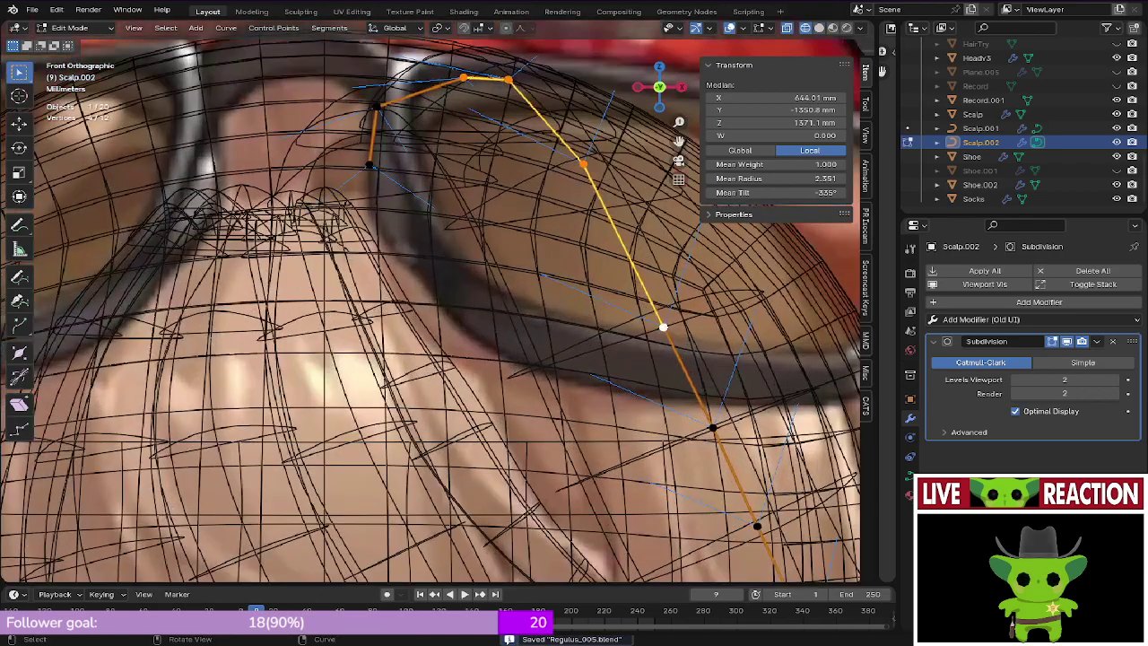
scroll(430, 301, "down", 5)
middle_click_drag(430, 301, 502, 89, "shift")
scroll(538, 323, "down", 5)
middle_click_drag(538, 484, 499, 381, "shift")
scroll(556, 327, "up", 5)
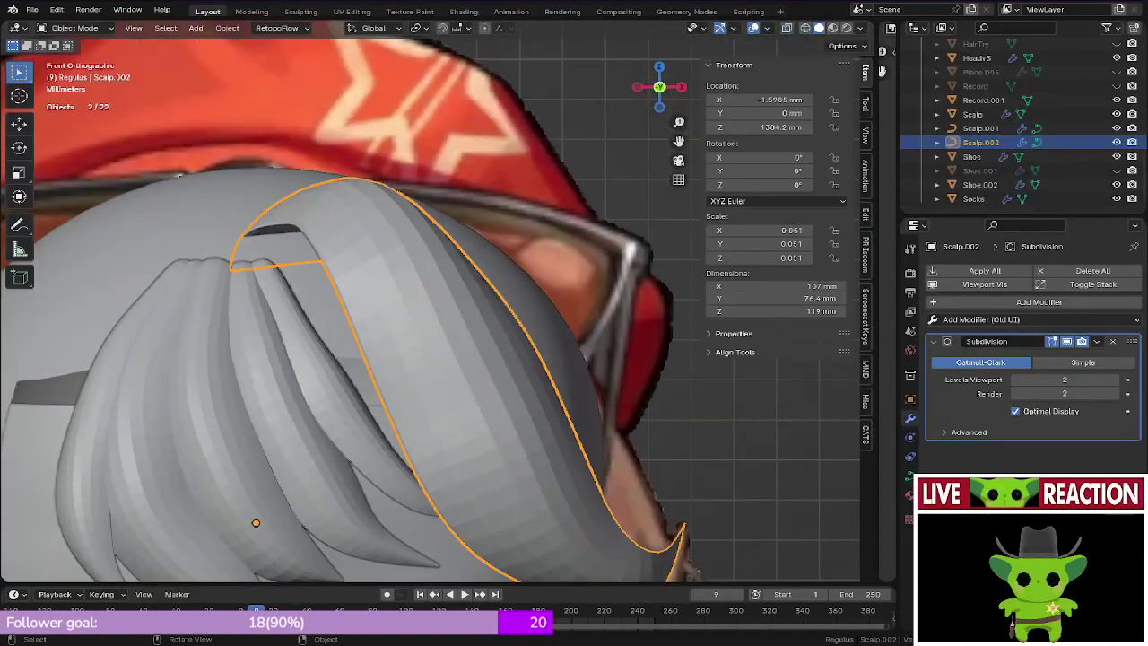
Step: Save the file and examine the outermost strand's arch and its gap to the scalp from the front, side and oblique angles
key("ctrl+s")
scroll(579, 413, "down", 2)
middle_click_drag(579, 413, 529, 502)
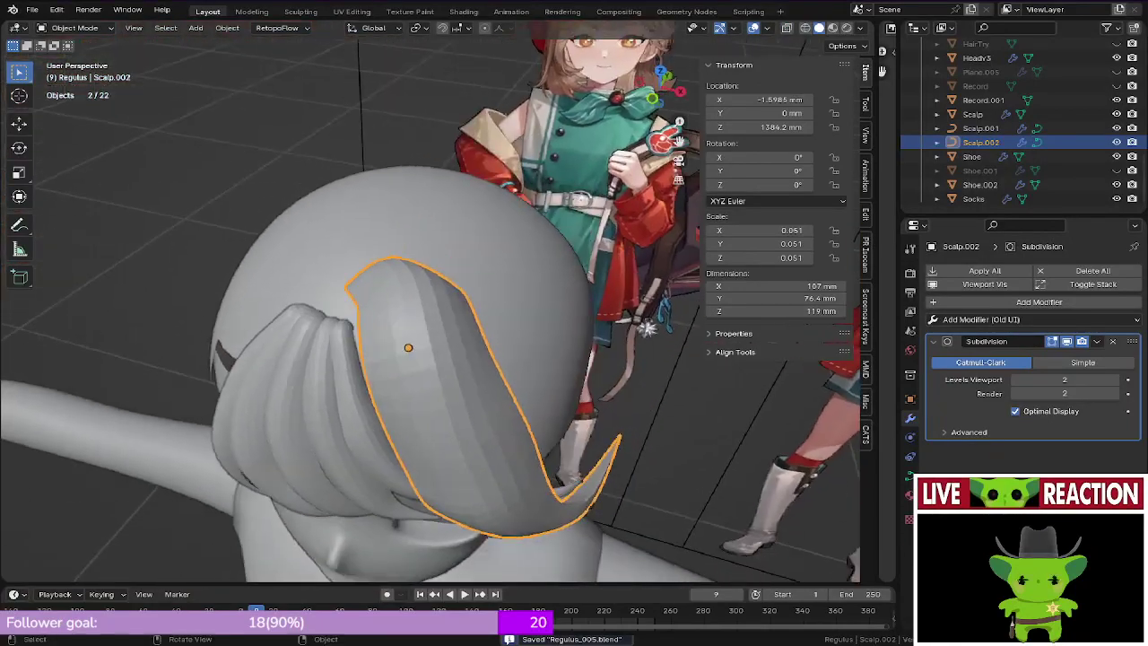
scroll(529, 413, "up", 2)
middle_click_drag(529, 413, 502, 440)
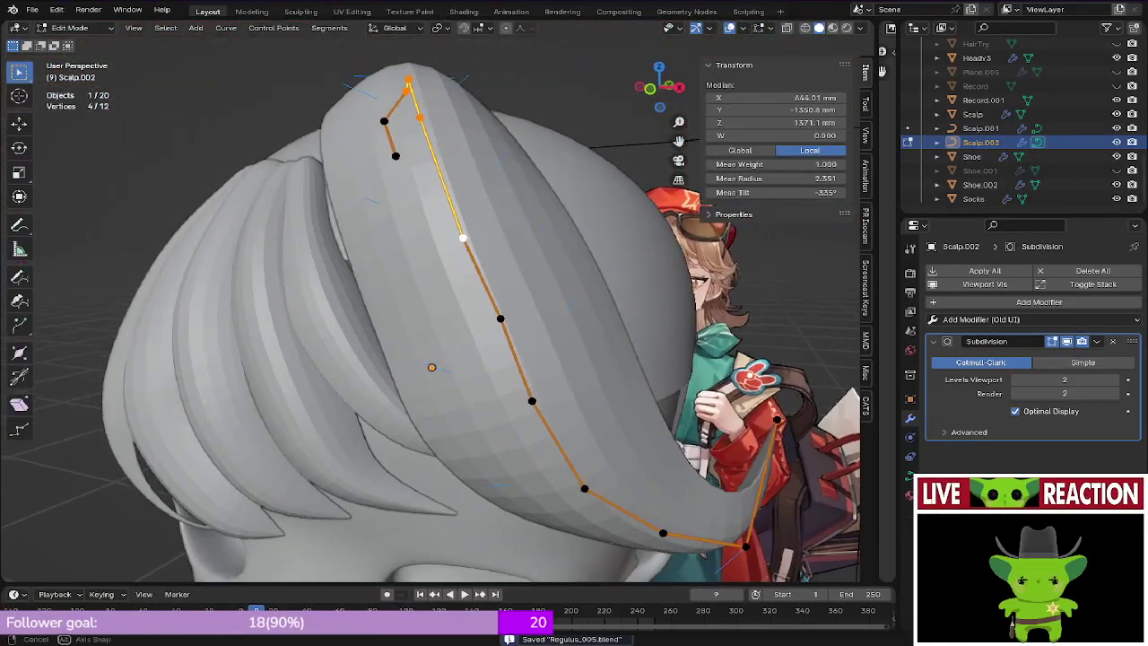
middle_click_drag(529, 341, 421, 377)
key("KP_3")
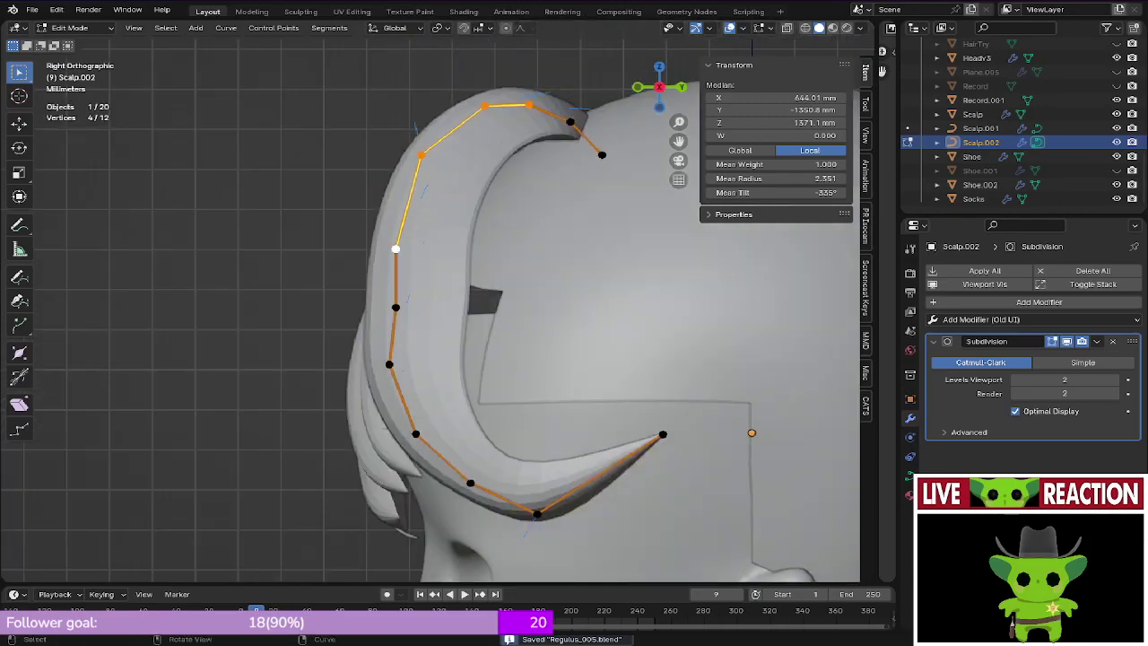
middle_click_drag(538, 323, 358, 331)
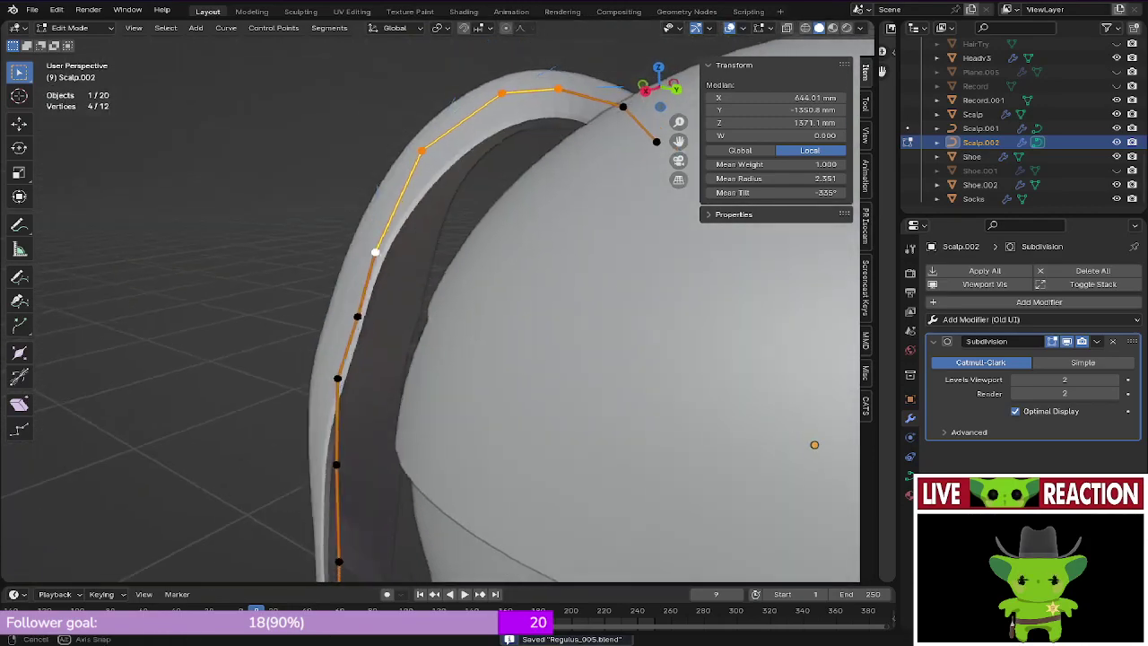
middle_click_drag(359, 291, 395, 274)
key("KP_1")
scroll(358, 278, "down", 4)
key("ctrl+s")
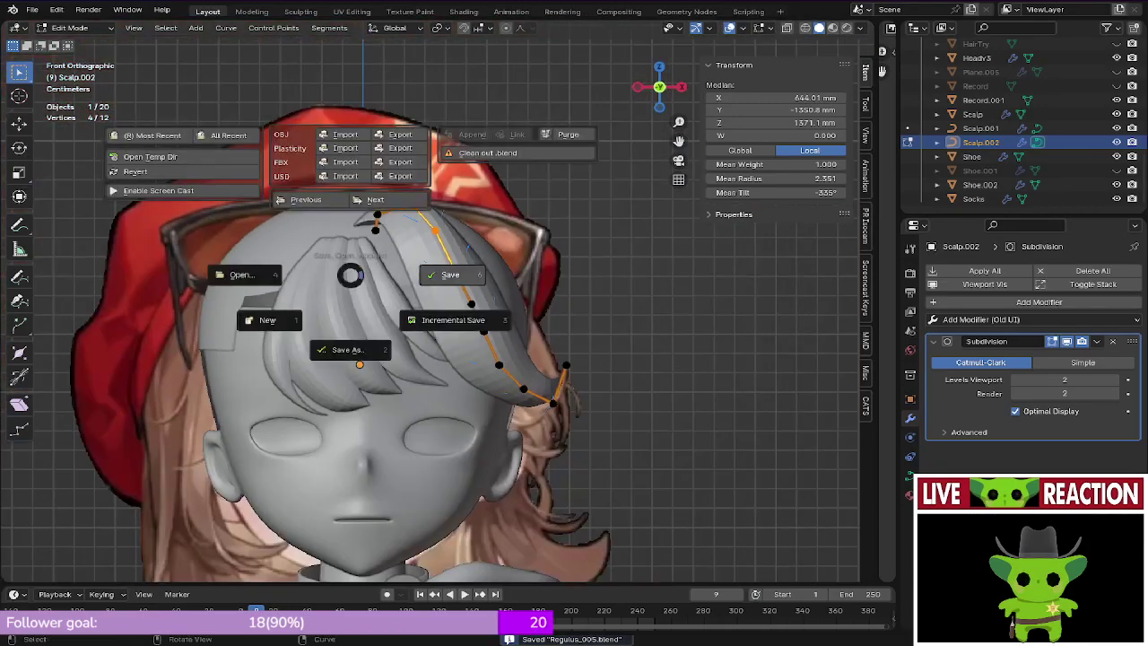
Step: Compare the outermost strand's arch and root with the front reference in wireframe and solid shading, and return to Object Mode
scroll(350, 277, "up", 4)
key("z")
left_click(480, 231)
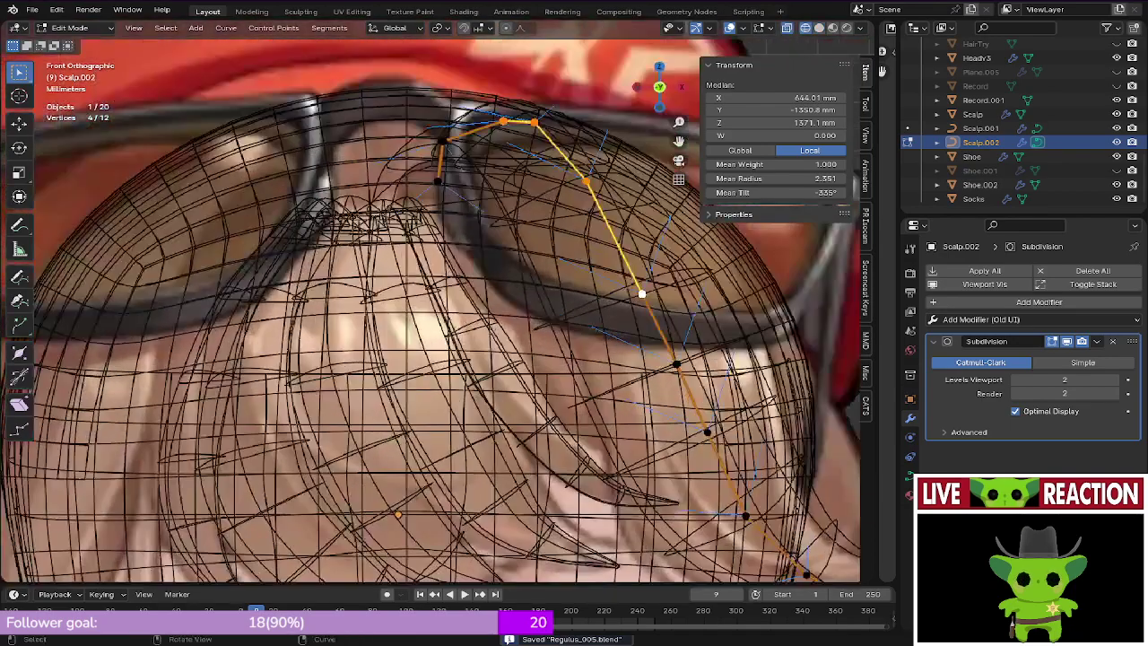
key("z")
middle_click_drag(479, 269, 524, 333)
key("shift+z")
key("shift+z")
mouse_move(525, 333)
middle_mouse_down()
mouse_move(524, 350)
mouse_move(459, 309)
mouse_move(431, 367)
middle_mouse_up()
key("KP_1")
key("z")
left_click(408, 311)
scroll(439, 309, "up", 4)
key("shift+z")
key("Tab")
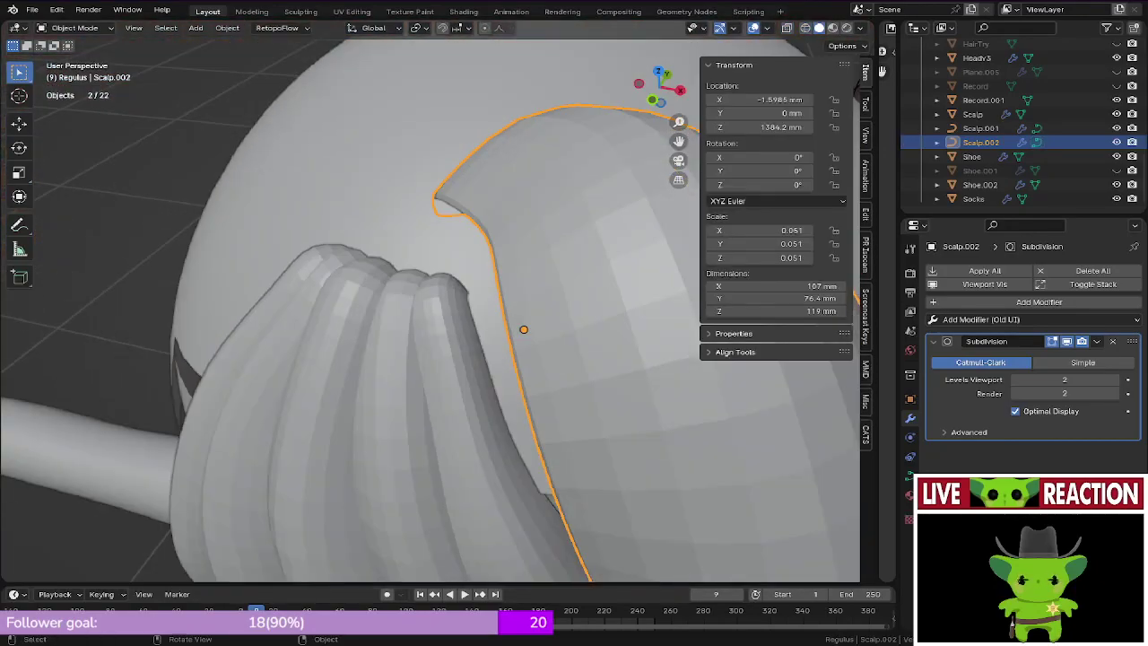
Step: Open the central bangs curve for editing and select the two topmost control points of each of its five strand roots
left_click(421, 368)
key("Tab")
left_click(313, 243)
key("z")
left_click(269, 244)
middle_click_drag(287, 251, 345, 265)
key("c")
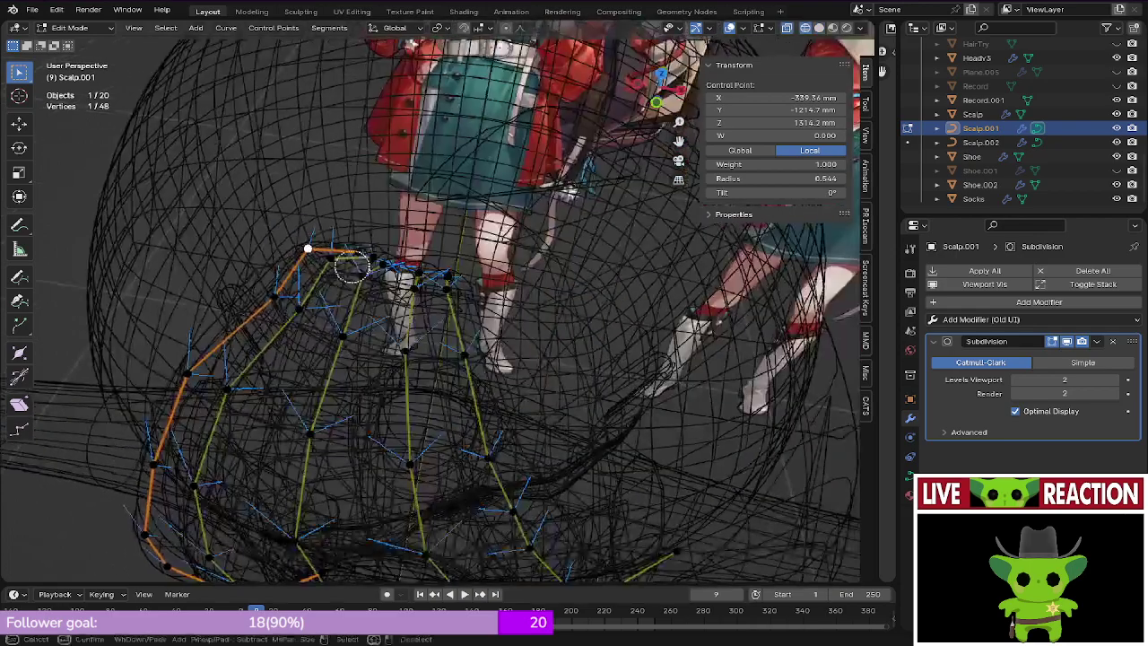
right_click(359, 250)
key("z")
left_click(430, 253)
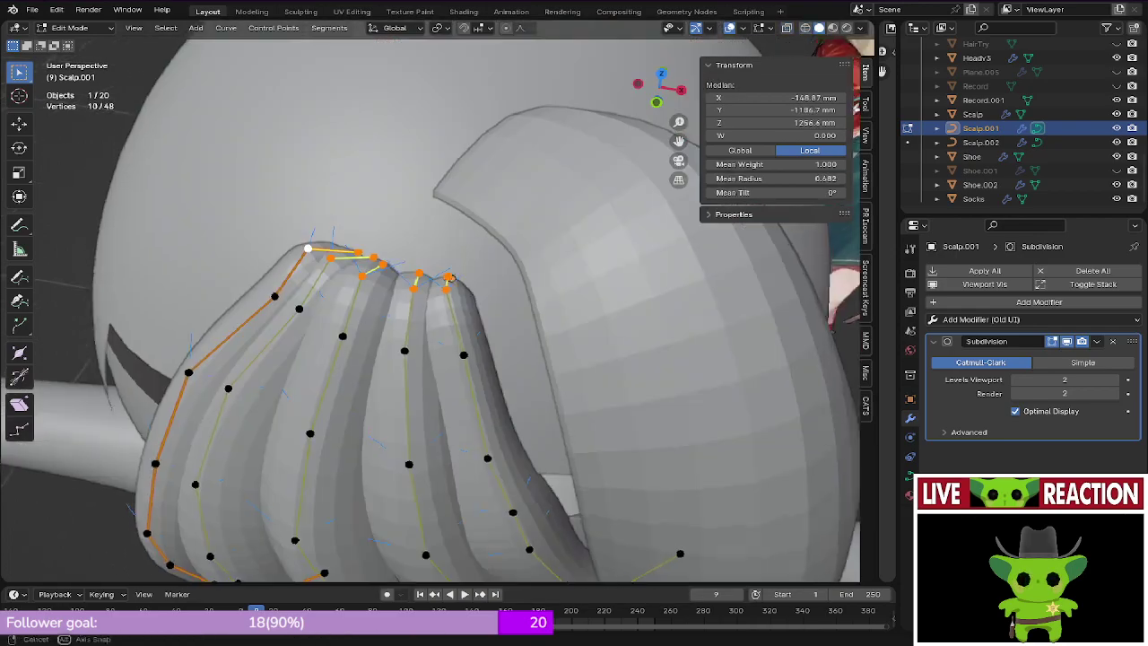
Step: Move the selected root control points about 2.68 mm along Y and 2.78 mm along Z in the side view
middle_click_drag(430, 255, 345, 260)
key("KP_3")
key("g")
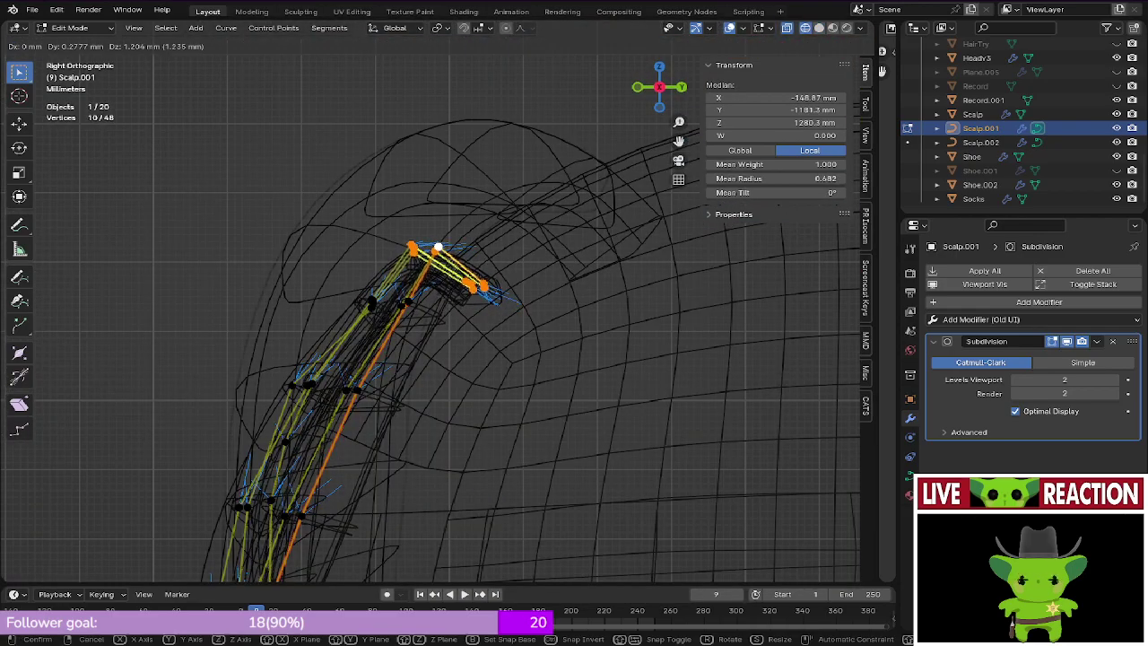
left_click(317, 267)
key("z")
left_click(395, 267)
middle_click_drag(394, 266, 538, 291)
scroll(538, 291, "up", 3)
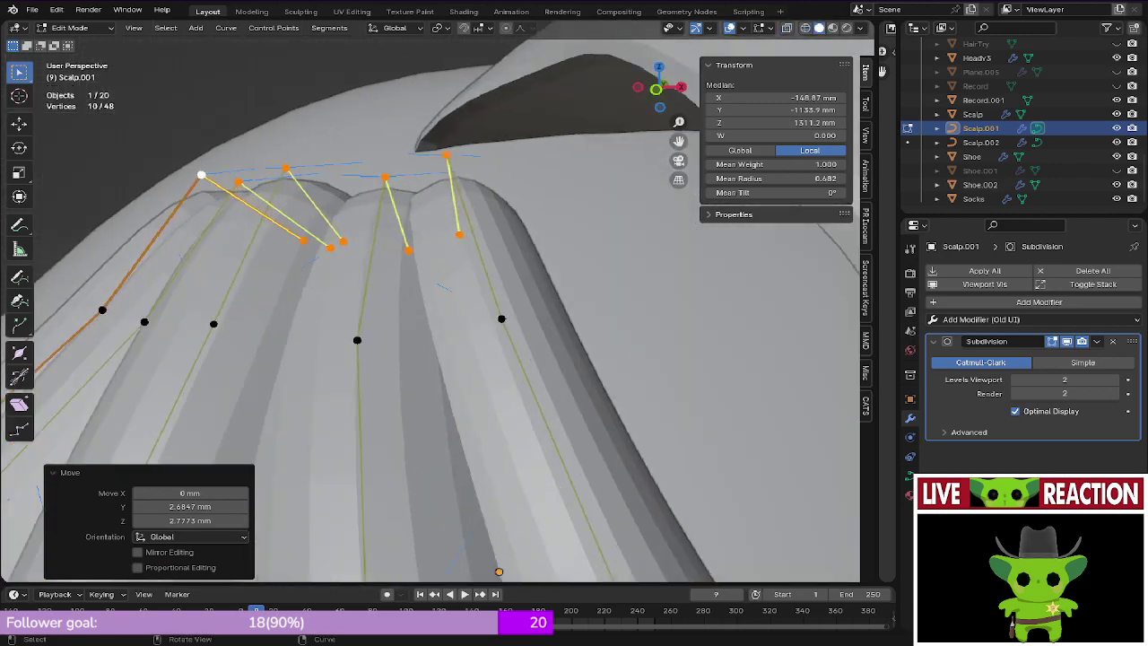
scroll(537, 291, "down", 6)
middle_click_drag(341, 278, 359, 280)
key("ctrl+z")
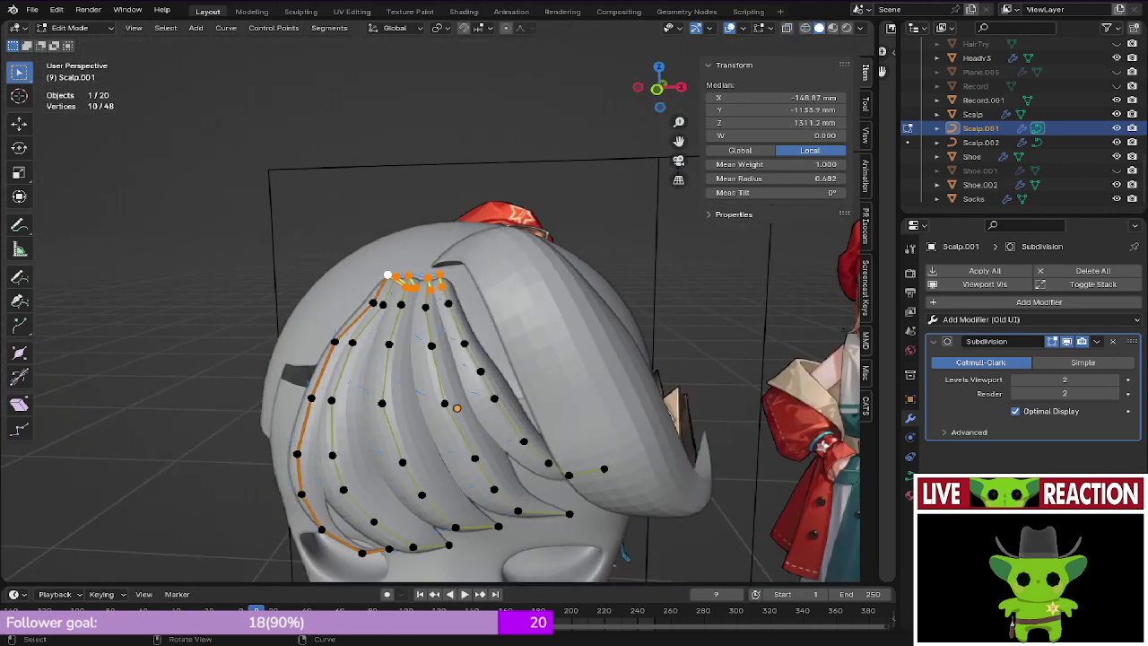
Step: Scale the selected root control points along X to about 0.6 to bring the strand roots closer together
middle_click_drag(430, 305, 454, 324, "shift")
scroll(430, 305, "up", 5)
middle_click_drag(628, 289, 640, 309)
scroll(634, 299, "up", 1)
key("s")
right_click(617, 305)
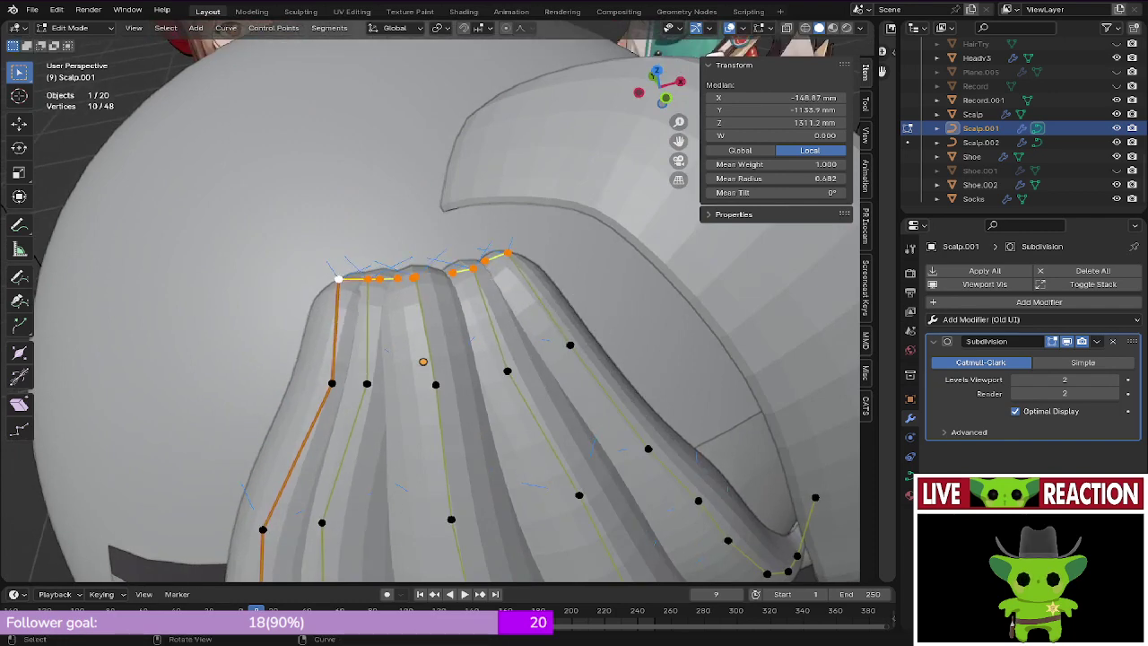
key("s")
key("x")
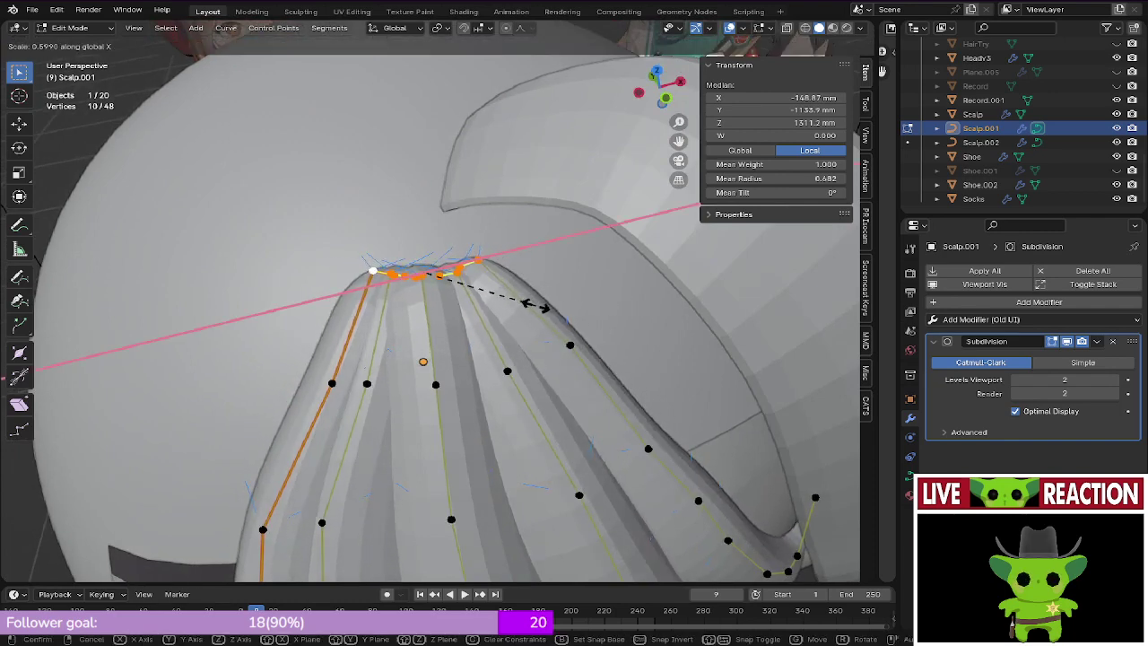
left_click(538, 300)
Step: Save the file, leave Edit Mode and compare the narrowed bangs roots with the front reference in wireframe
middle_click_drag(538, 300, 529, 224)
key("KP_1")
scroll(319, 282, "down", 3)
middle_click_drag(318, 282, 269, 225, "shift")
key("ctrl+s")
left_click(356, 225)
key("Tab")
scroll(386, 260, "down", 2)
mouse_move(385, 260)
middle_mouse_down("shift")
mouse_move(351, 381)
mouse_move(359, 410)
middle_mouse_up("shift")
scroll(350, 381, "up", 4)
key("shift+z")
key("KP_1")
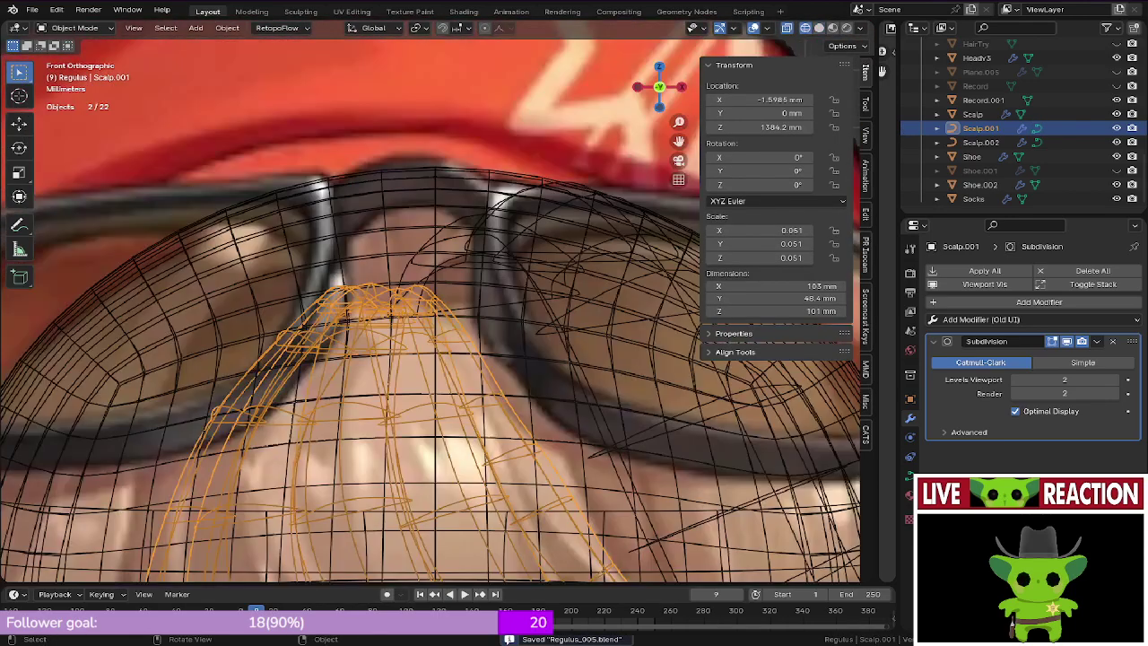
key("z")
left_click(400, 300)
Step: Try to move the whole central bangs object about 1.11 mm along Y
middle_click_drag(399, 300, 359, 315)
key("KP_3")
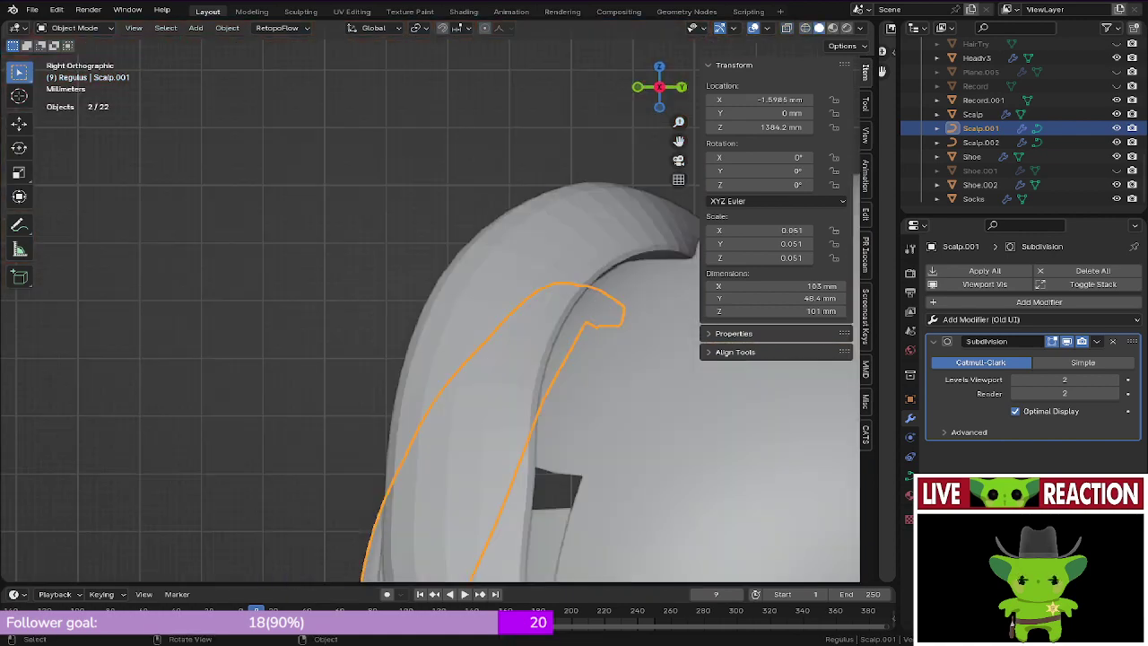
key("g")
key("y")
left_click(492, 354)
right_click(492, 354)
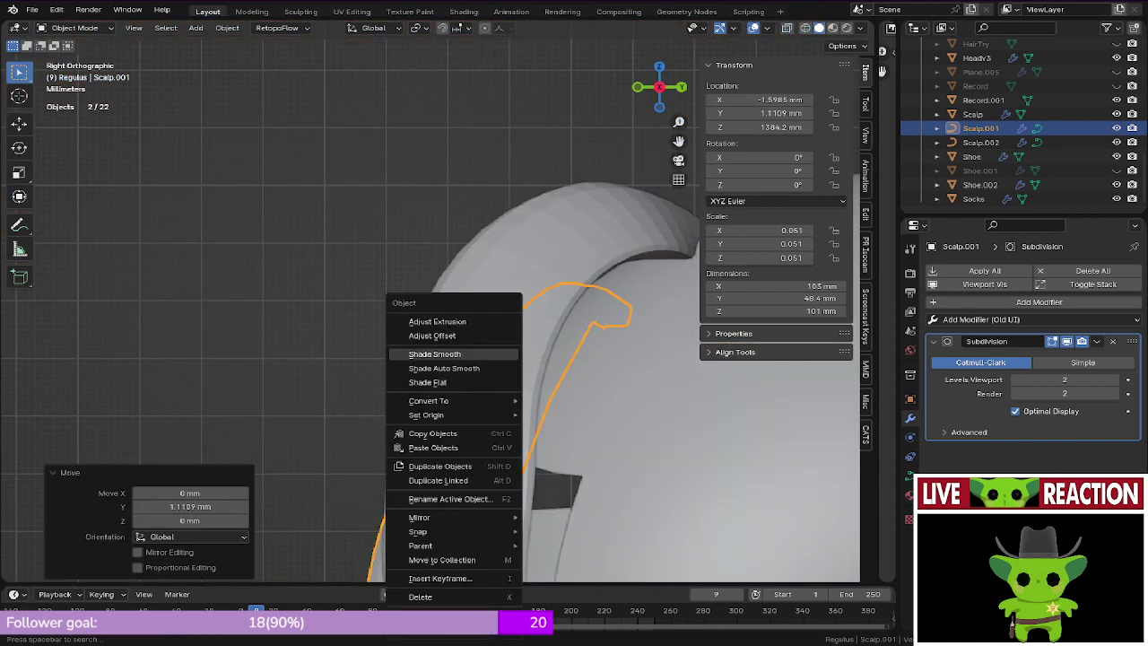
middle_click_drag(493, 355, 563, 453)
Step: Move the central bangs' root control points about 3.59 mm along Y in Edit Mode and save the file
key("Tab")
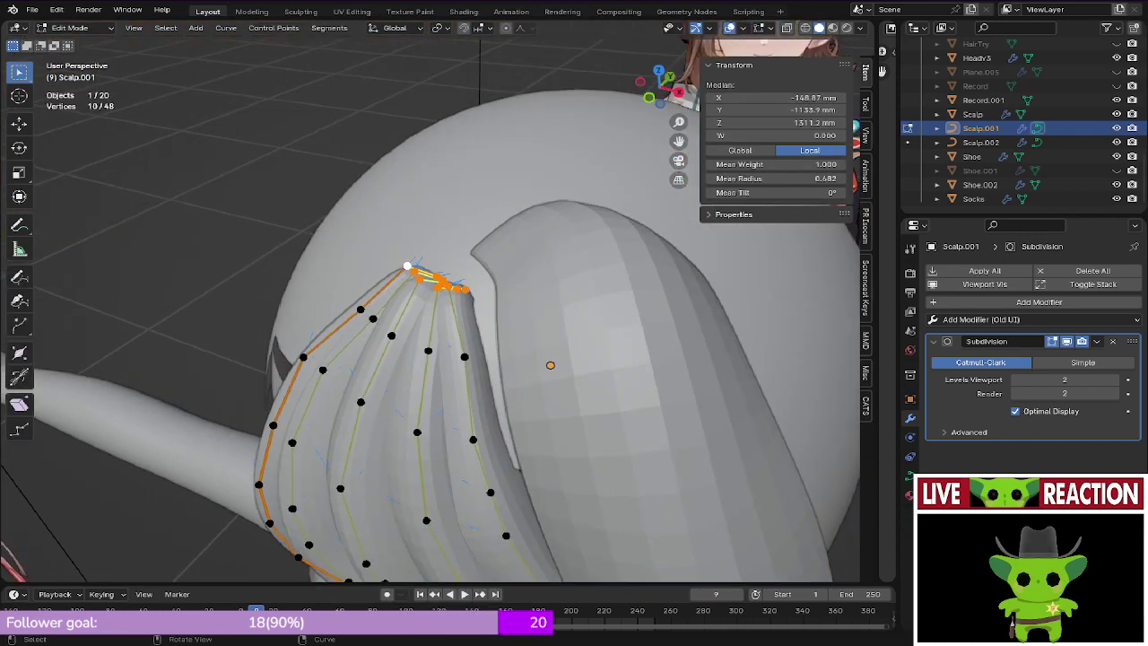
key("g")
key("y")
left_click(362, 240)
middle_click_drag(362, 241, 362, 261)
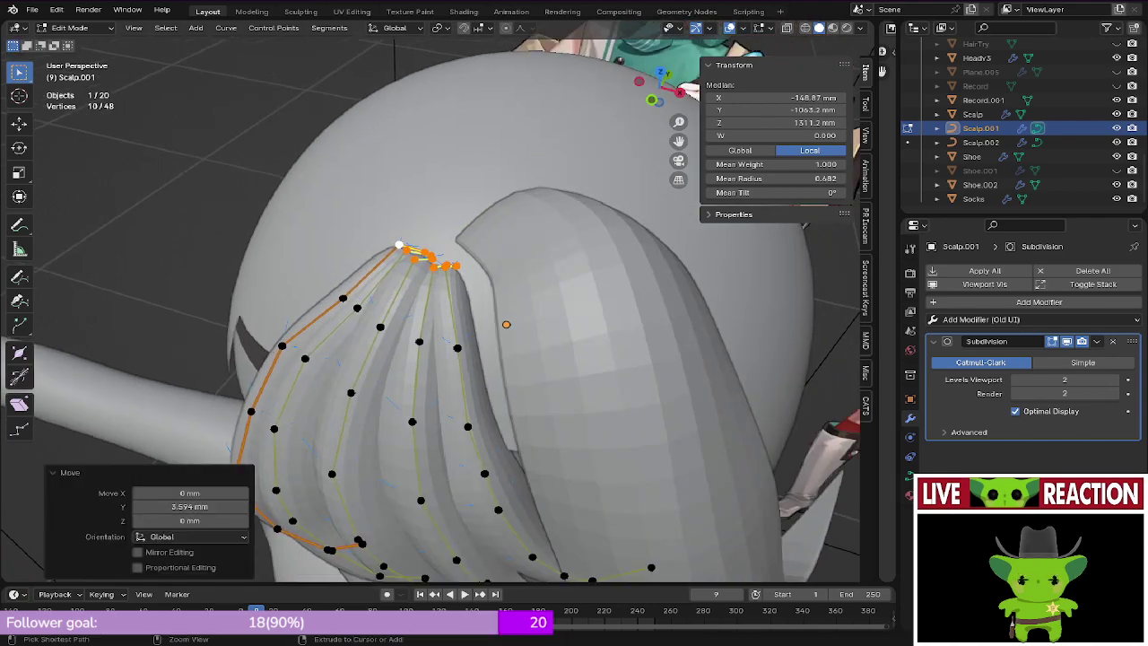
key("ctrl+s")
Step: Examine the central bangs and the outermost strand from the front and an oblique angle in Object Mode, and save the file
key("Tab")
key("KP_1")
scroll(431, 260, "up", 3)
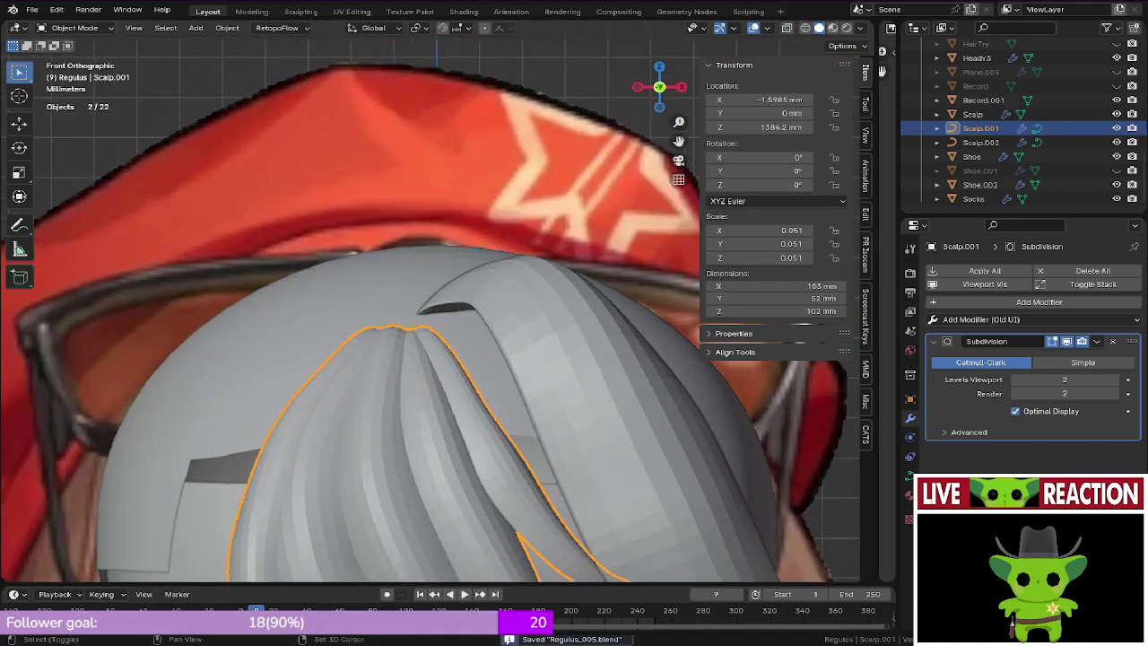
middle_click_drag(403, 309, 412, 260, "shift")
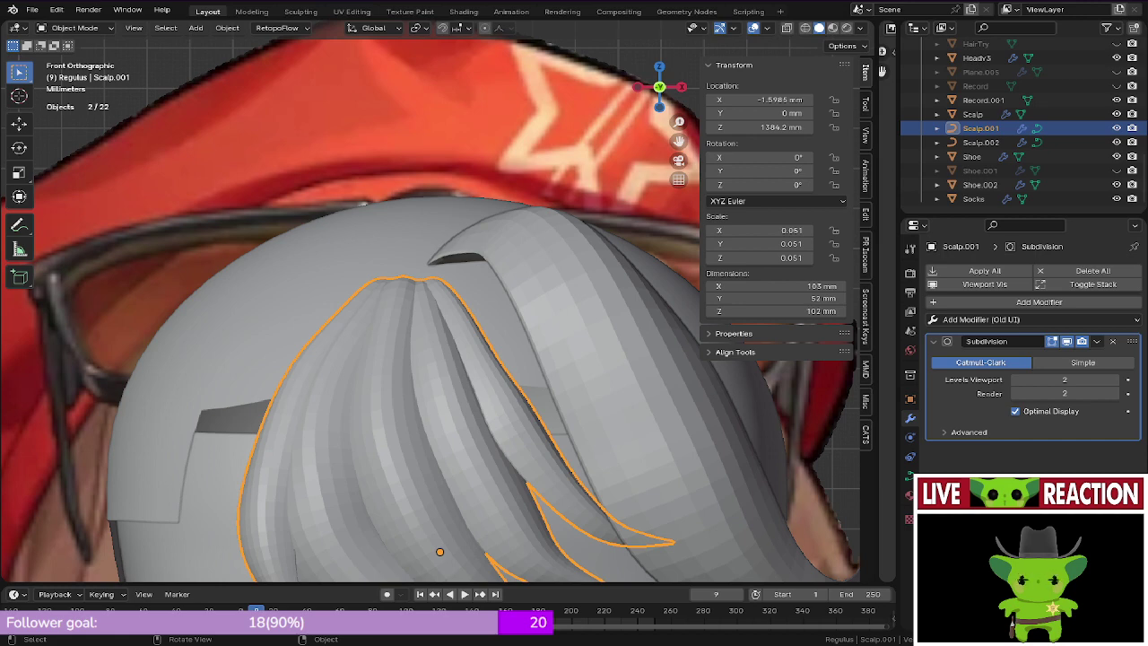
scroll(421, 269, "up", 2)
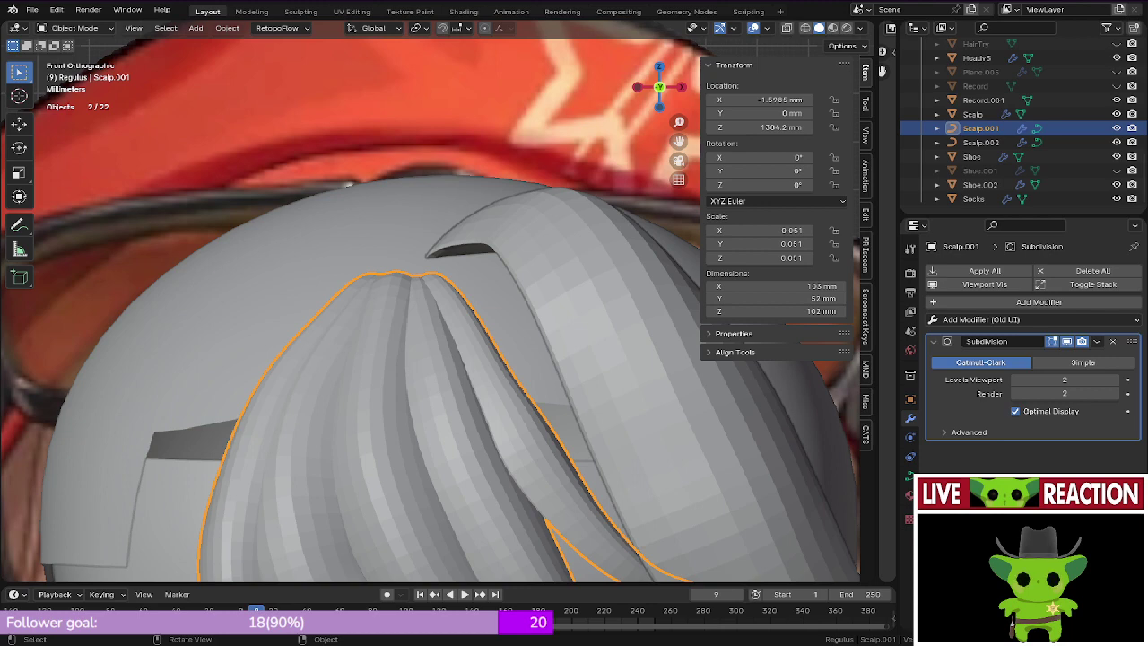
scroll(208, 406, "down", 1)
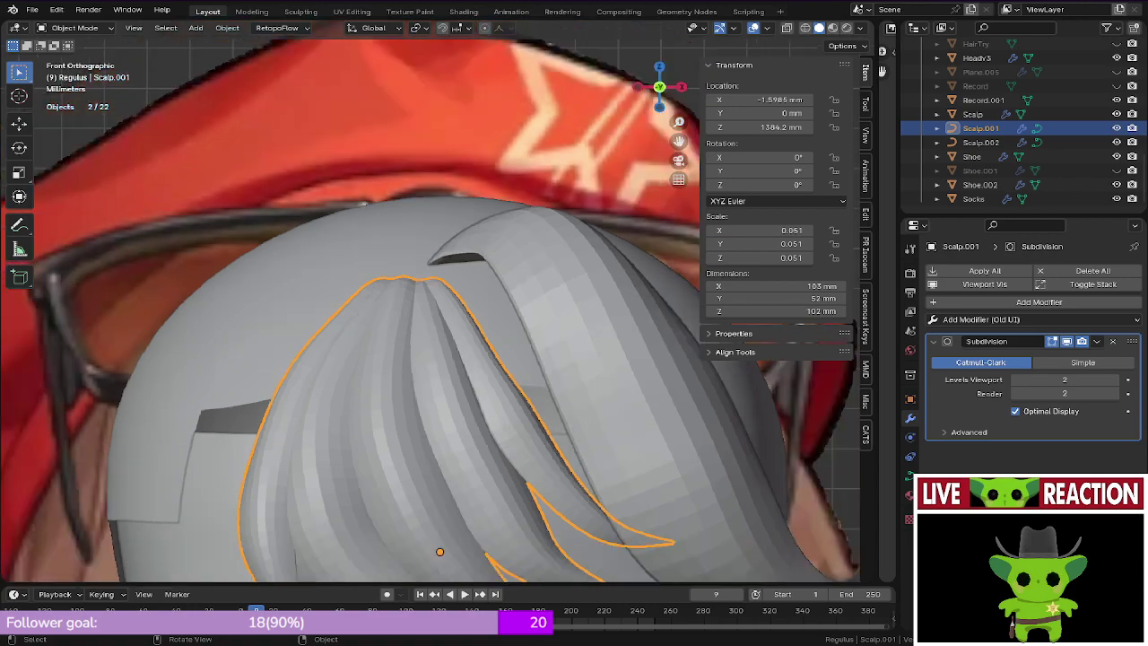
scroll(209, 406, "up", 2)
key("ctrl+s")
scroll(209, 407, "down", 4)
key("z")
mouse_move(209, 406)
middle_mouse_down()
mouse_move(214, 435)
mouse_move(184, 453)
mouse_move(220, 417)
middle_mouse_up()
key("Tab")
key("Tab")
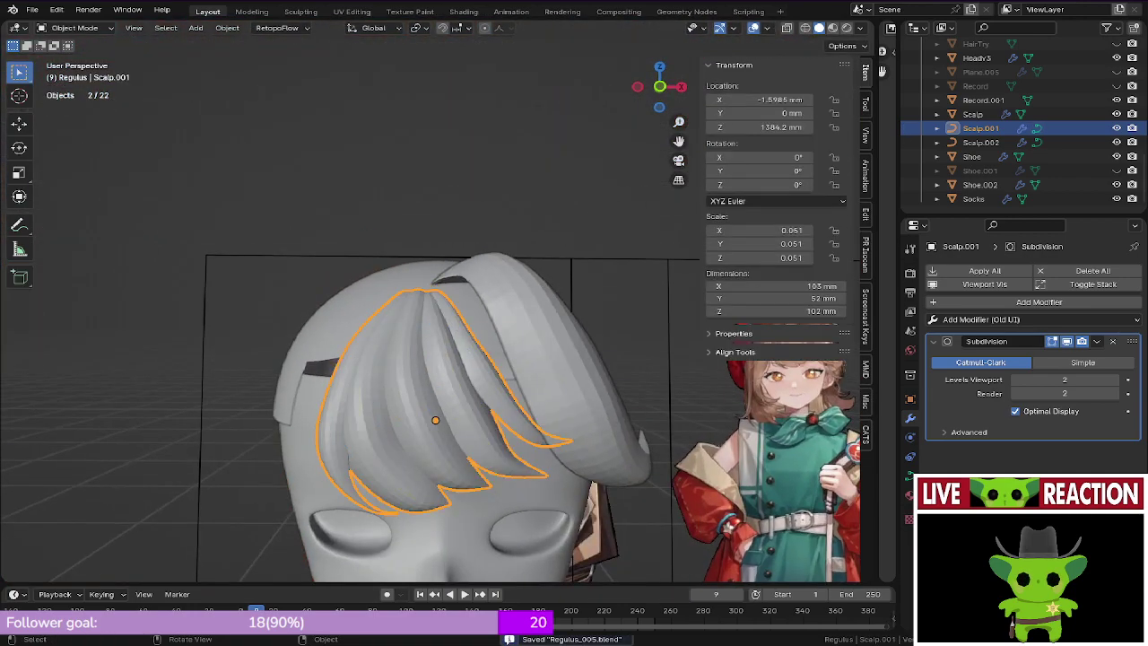
Step: Compare the fringe with the front reference artwork in wireframe and solid shading, and save the file
key("KP_1")
scroll(371, 348, "up", 4)
key("ctrl+s")
scroll(537, 331, "up", 1)
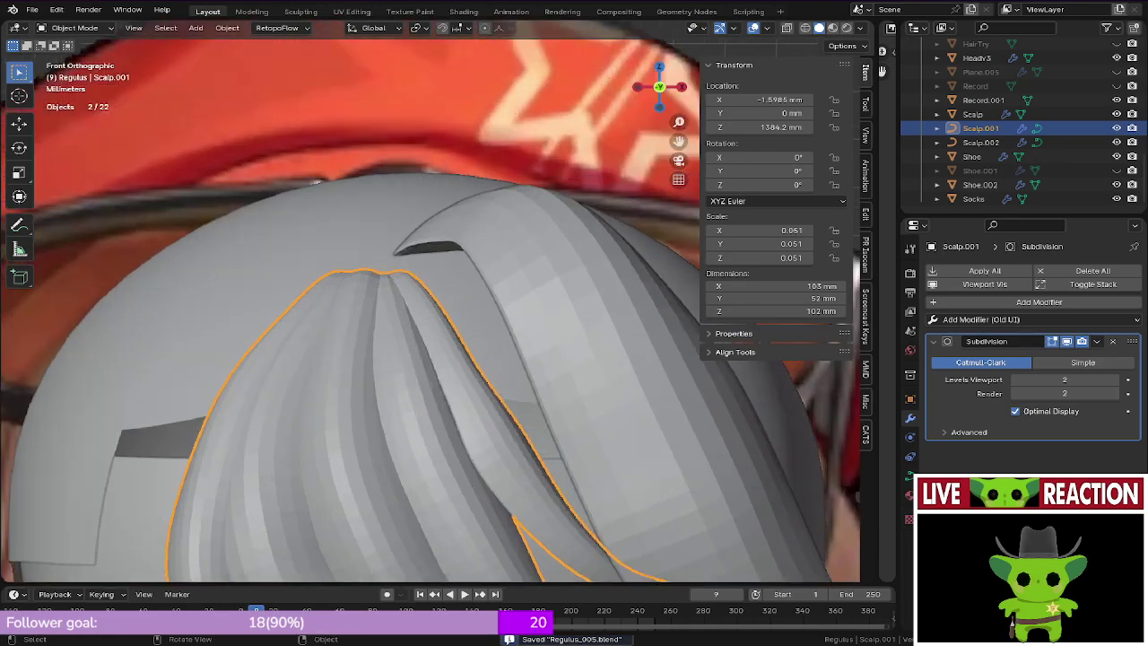
key("z")
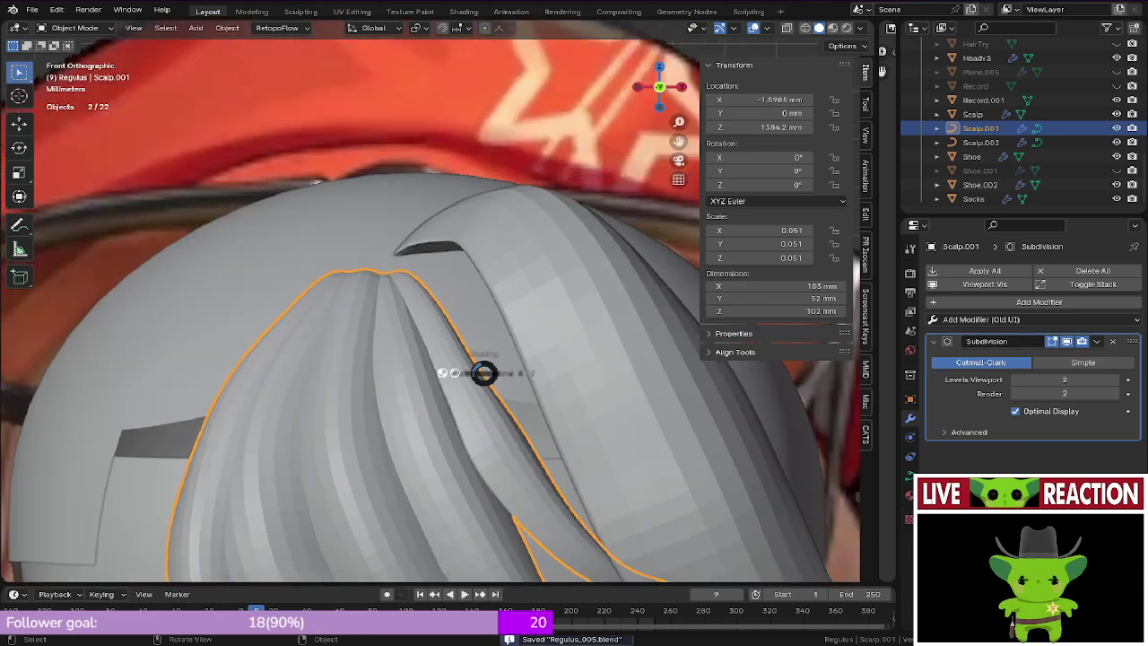
middle_click_drag(278, 295, 269, 300)
key("z")
key("ctrl+s")
key("KP_1")
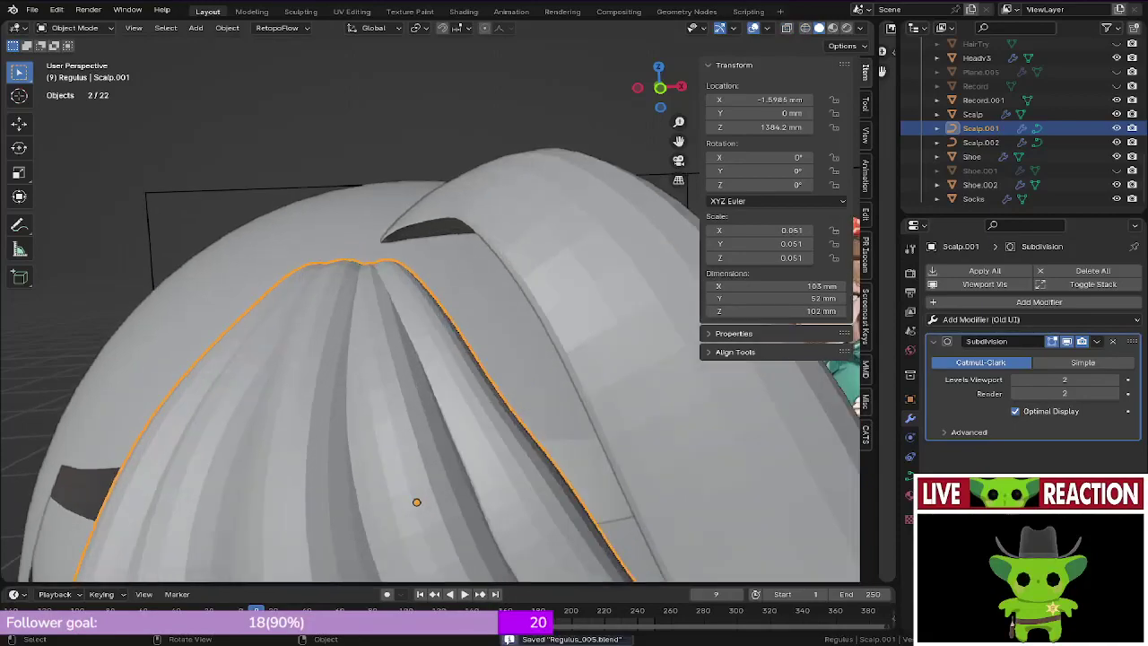
key("z")
scroll(439, 296, "down", 4)
middle_click_drag(627, 323, 36, 287, "shift")
middle_click_drag(664, 359, 262, 206, "shift")
middle_click_drag(134, 260, 104, 255, "shift")
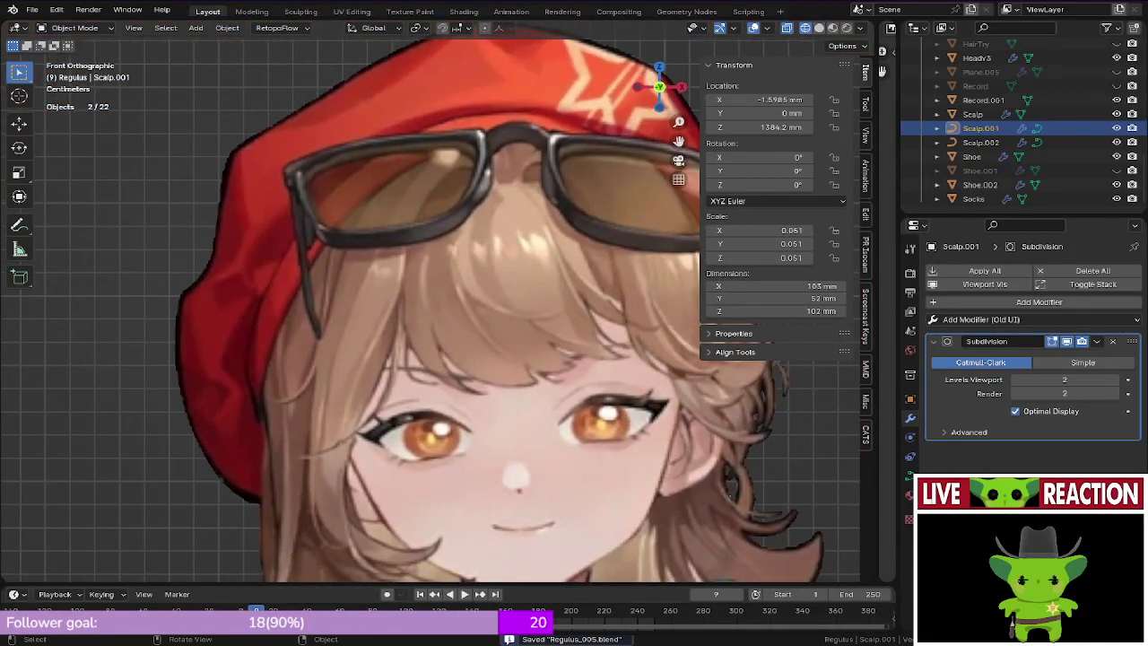
key("ctrl+s")
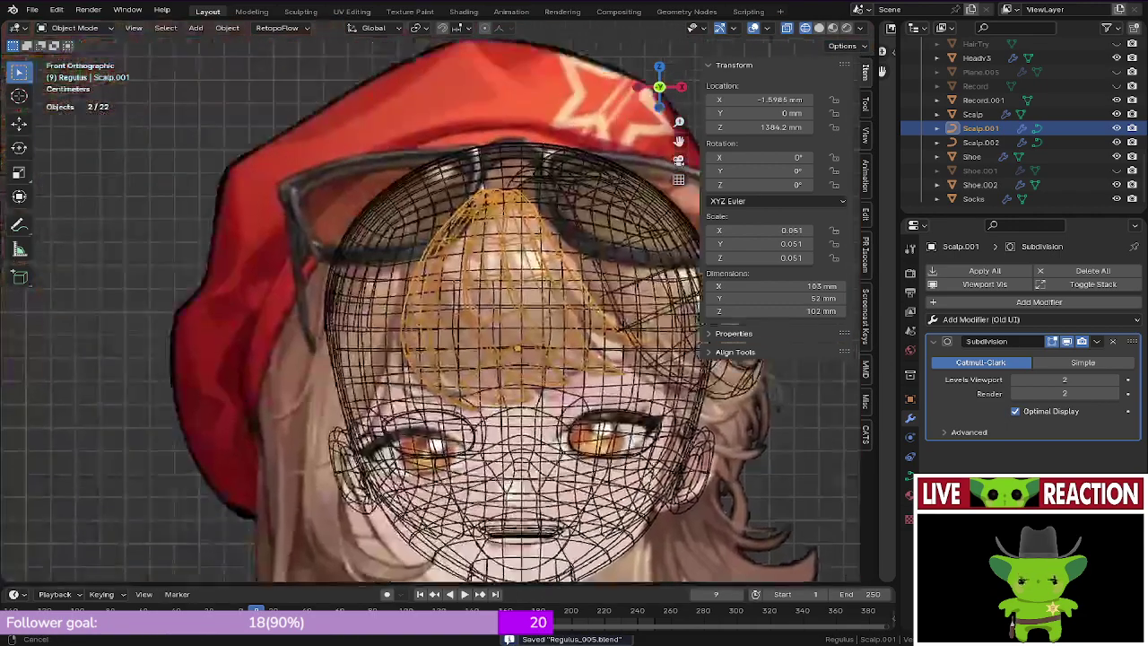
middle_click_drag(419, 192, 592, 217, "shift")
key("z")
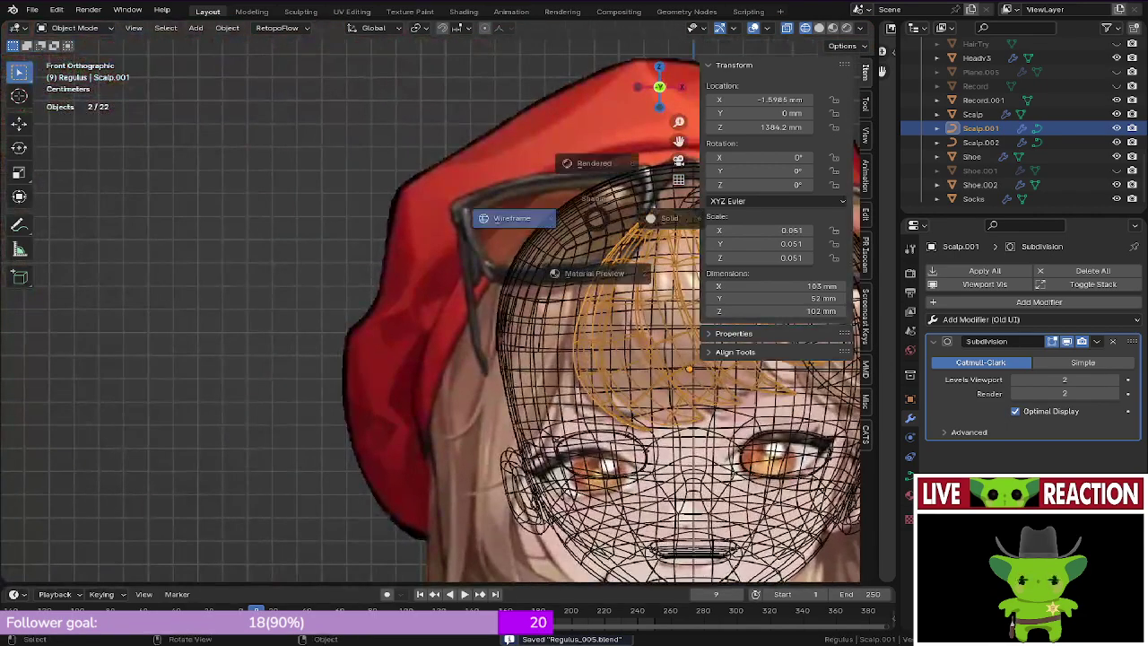
left_click(665, 218)
mouse_move(665, 218)
middle_mouse_down("shift")
mouse_move(556, 269)
mouse_move(632, 300)
middle_mouse_up("shift")
scroll(556, 269, "up", 3)
key("KP_3")
middle_click_drag(502, 300, 574, 314)
key("KP_1")
scroll(431, 305, "up", 3)
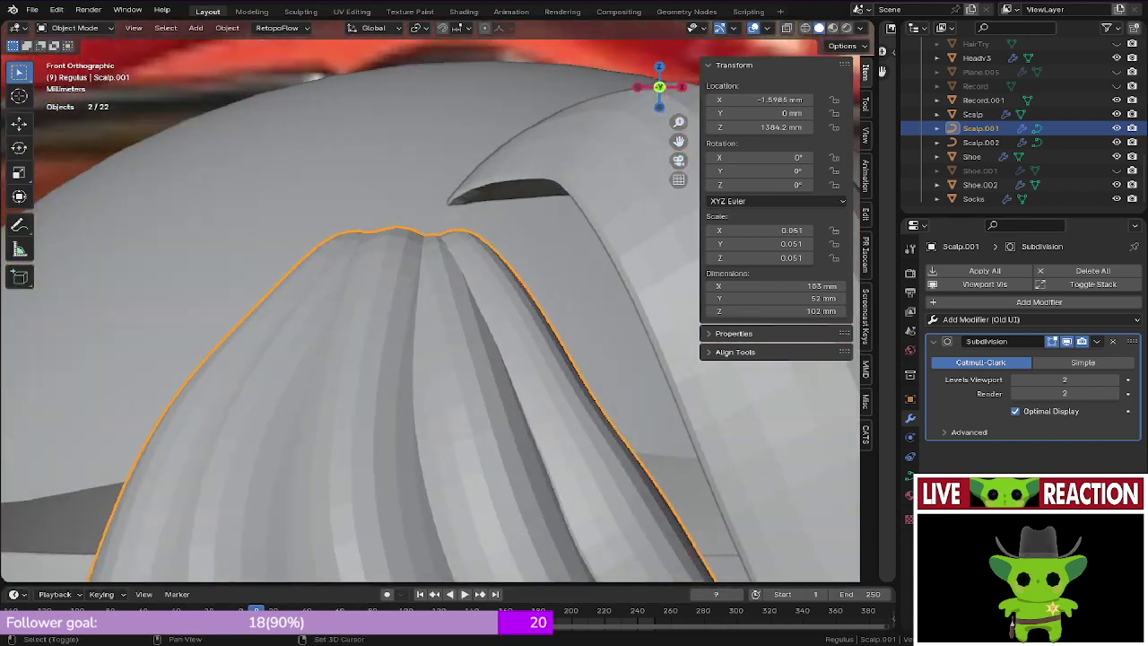
Step: Open the Scalp.002 side hair strand for control-point editing and show it from the front
middle_click_drag(453, 197, 431, 283, "shift")
left_click(619, 296)
key("Tab")
middle_click_drag(618, 296, 583, 412)
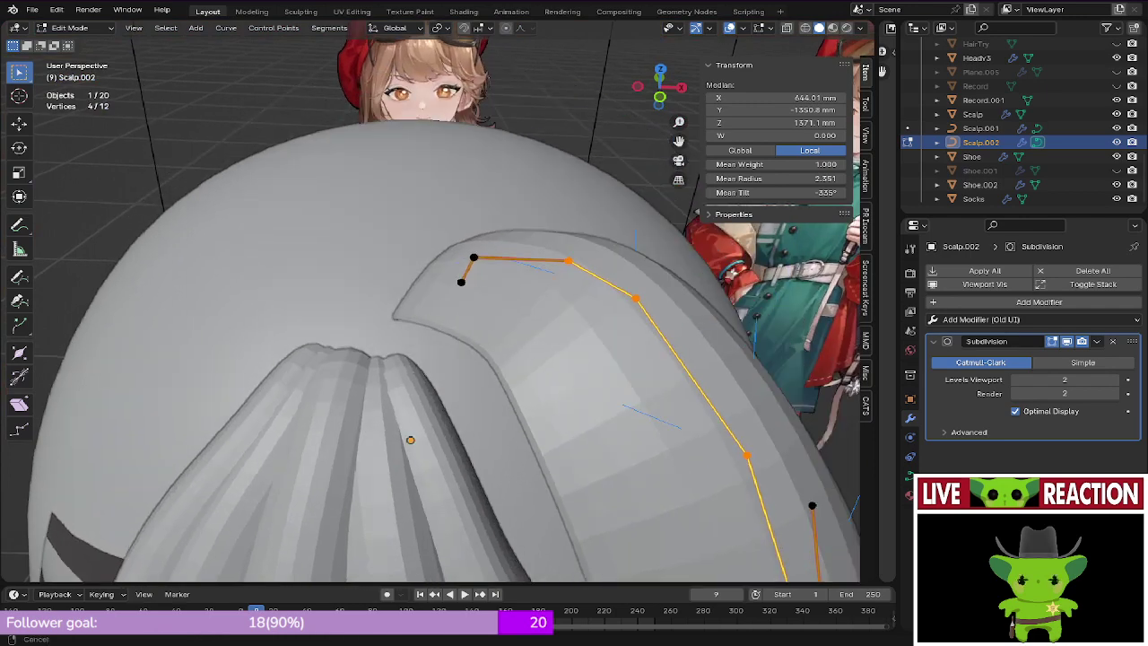
key("KP_1")
Step: Move the four control points at the side strand's root down and forward towards the top of the fringe, and save the file
left_click(475, 327)
left_click(468, 375, "ctrl")
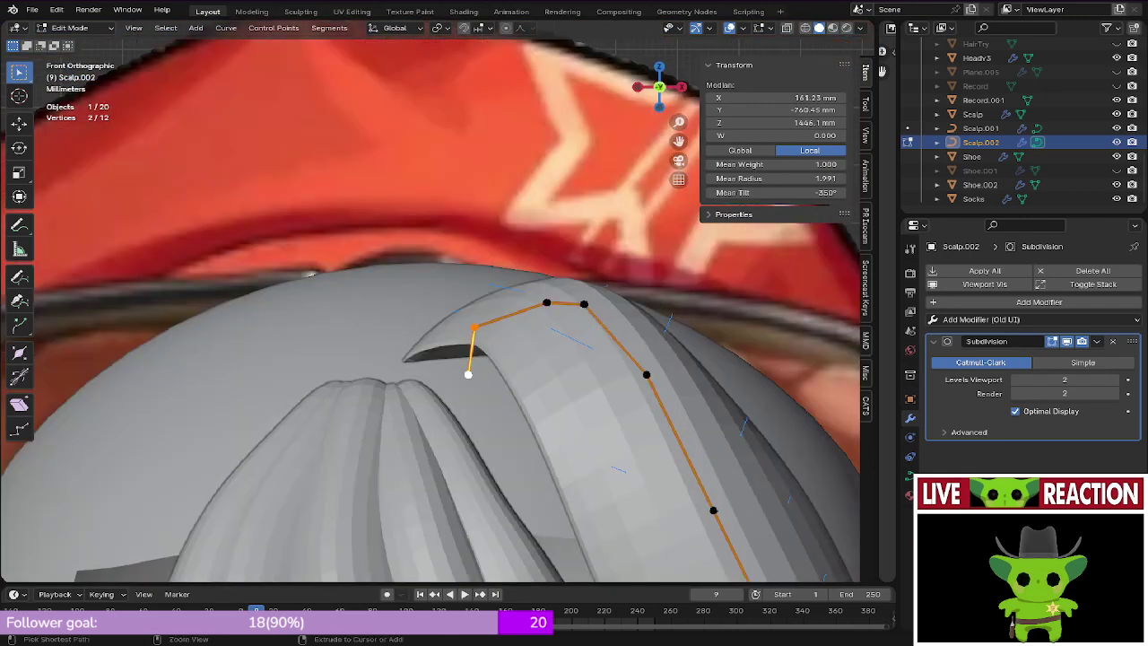
middle_click_drag(310, 274, 404, 296)
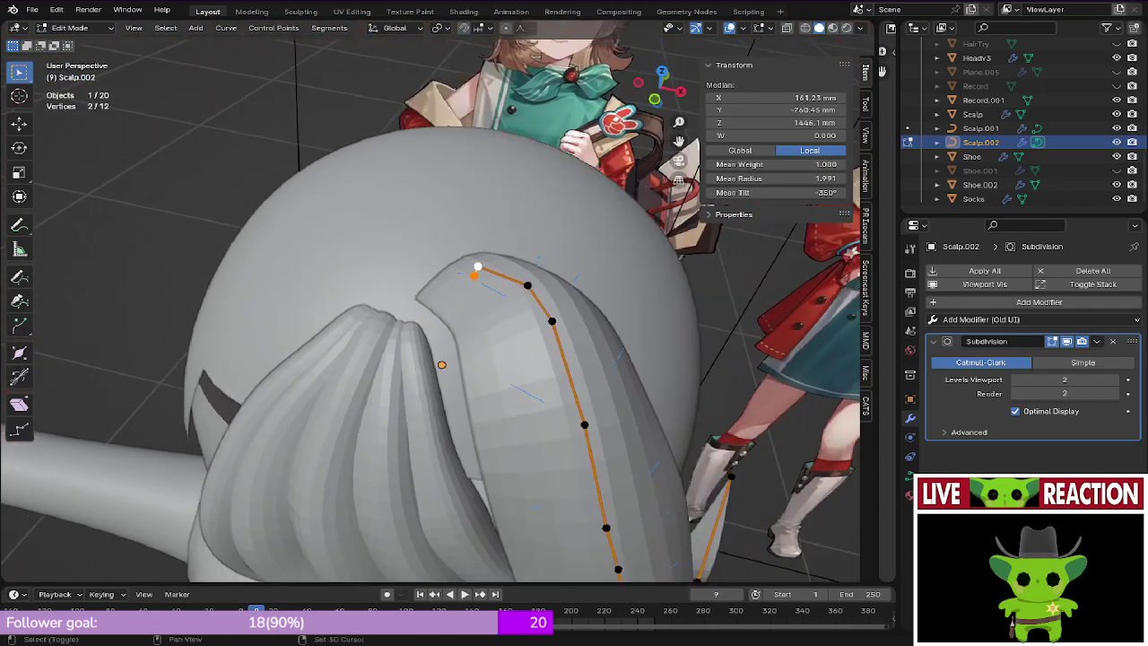
key("h")
key("ctrl+z")
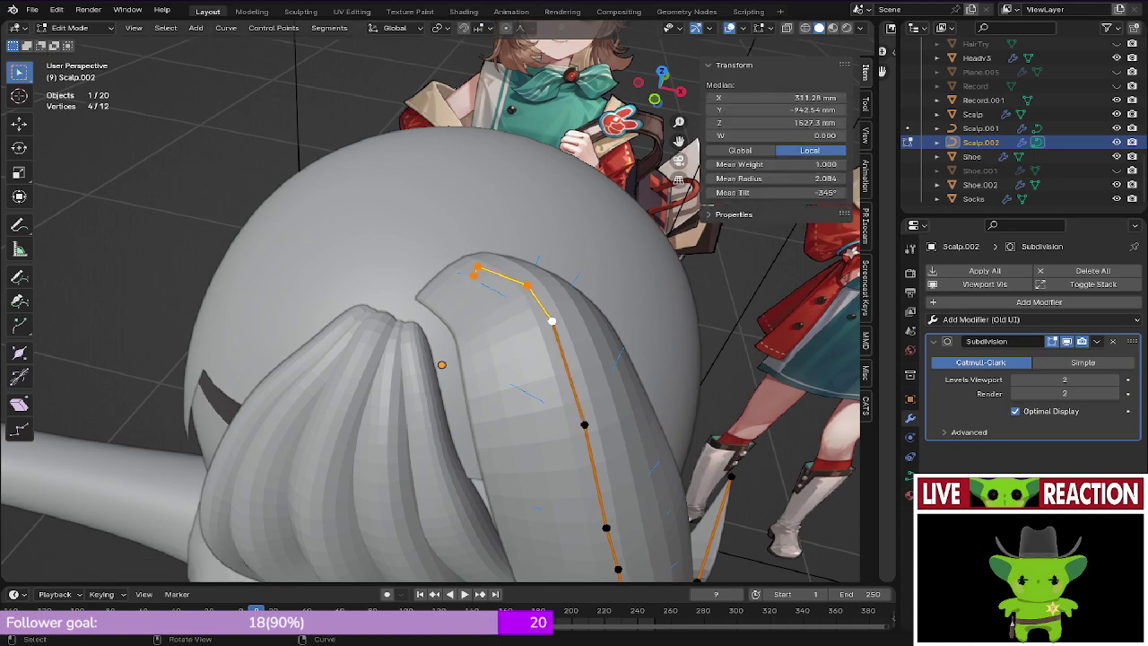
key("g")
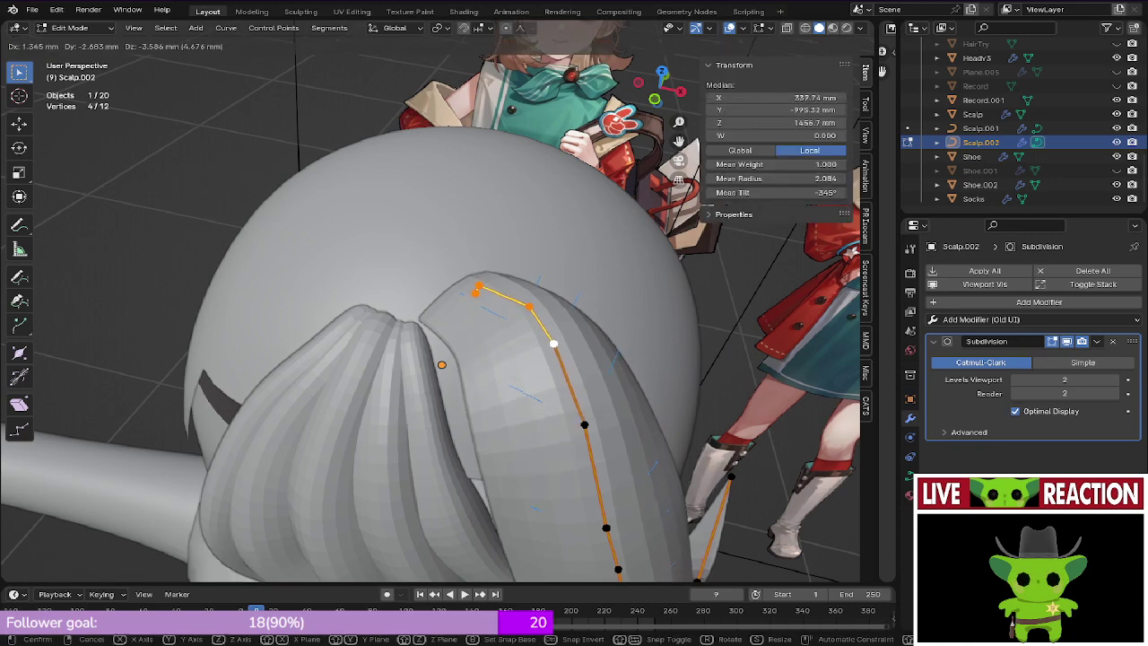
left_click(512, 338)
key("ctrl+s")
Step: Examine the adjusted side strand from several angles and against the front reference in solid and wireframe shading
left_click(613, 338)
middle_click_drag(613, 338, 636, 372)
key("Tab")
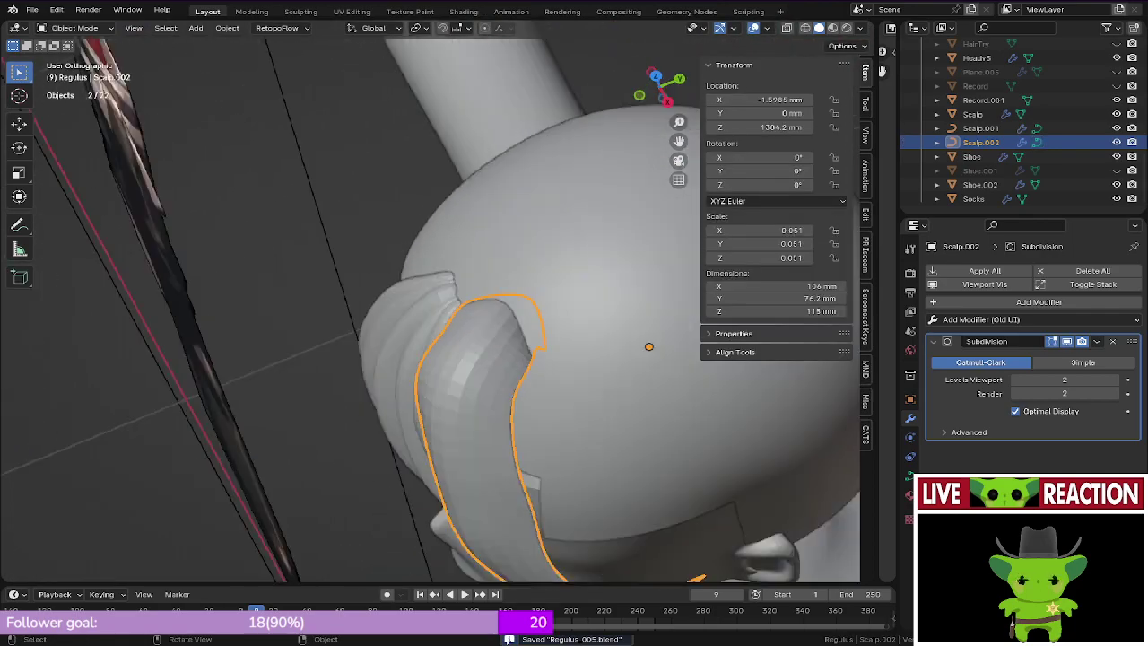
key("KP_1")
scroll(574, 359, "down", 4)
scroll(481, 491, "up", 4)
key("shift+z")
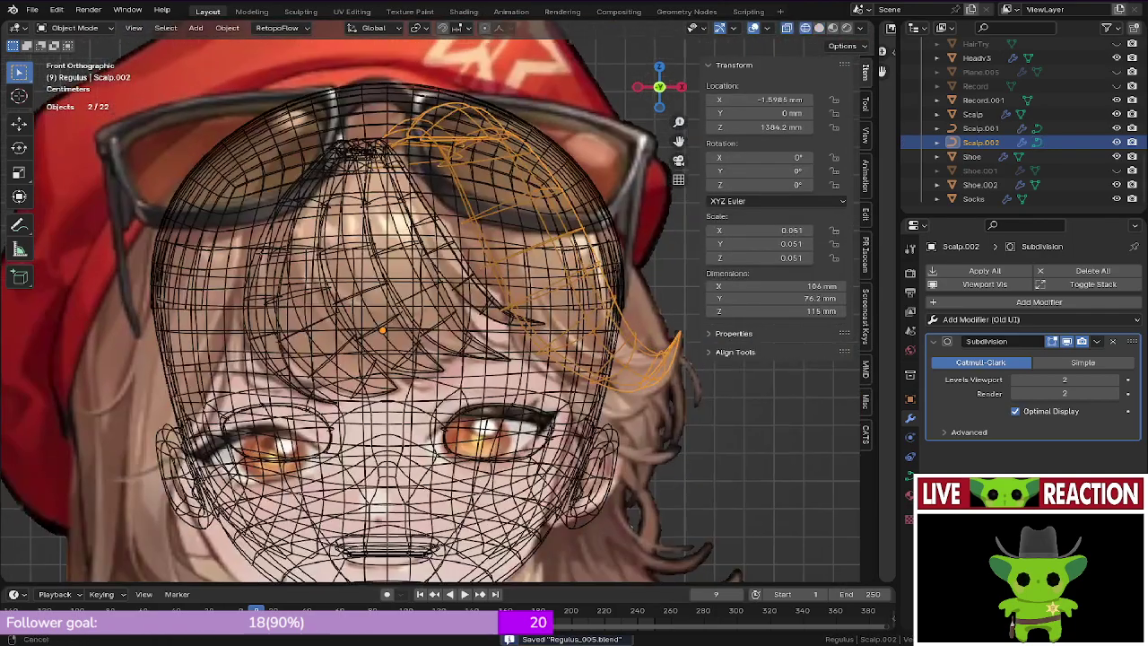
middle_click_drag(481, 491, 506, 543, "shift")
key("Tab")
key("z")
left_click(495, 246)
middle_click_drag(495, 247, 549, 299, "shift")
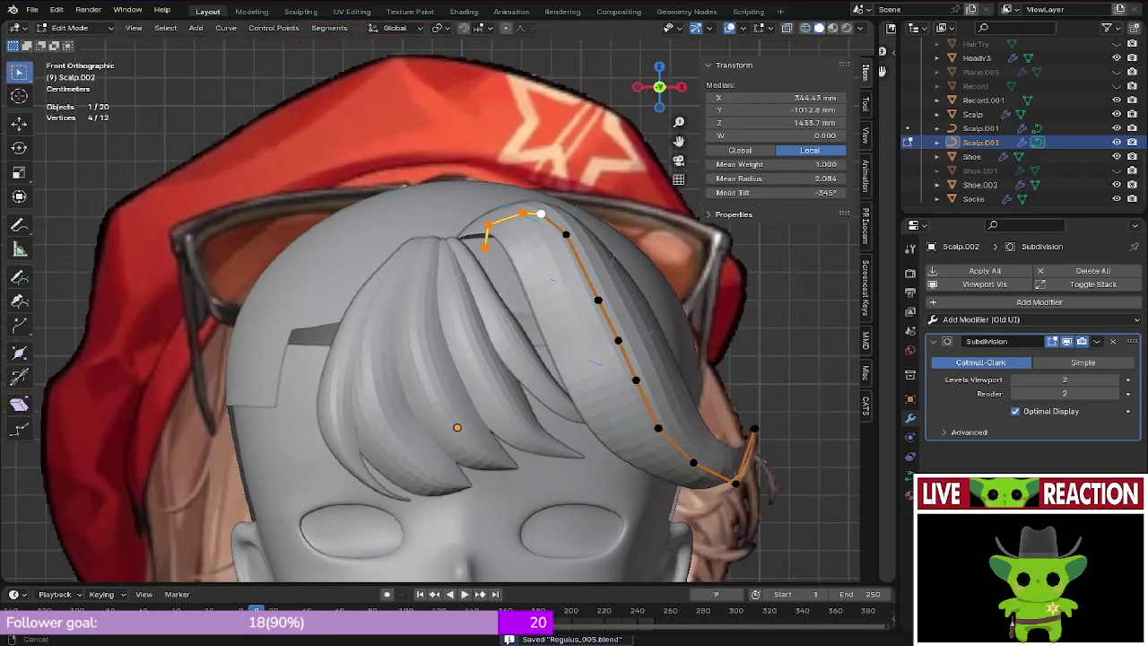
key("z")
left_click(449, 298)
Step: Duplicate all of the side strand's control points and move the copy about -97.9 mm along the X axis
left_click(599, 299)
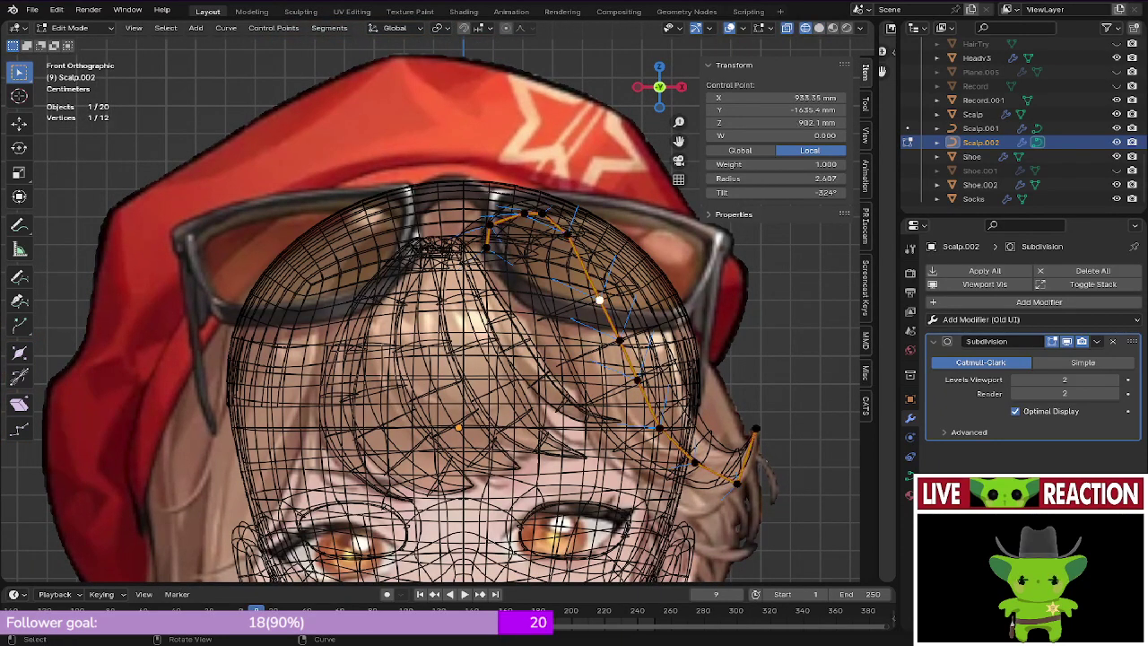
key("a")
key("shift+d")
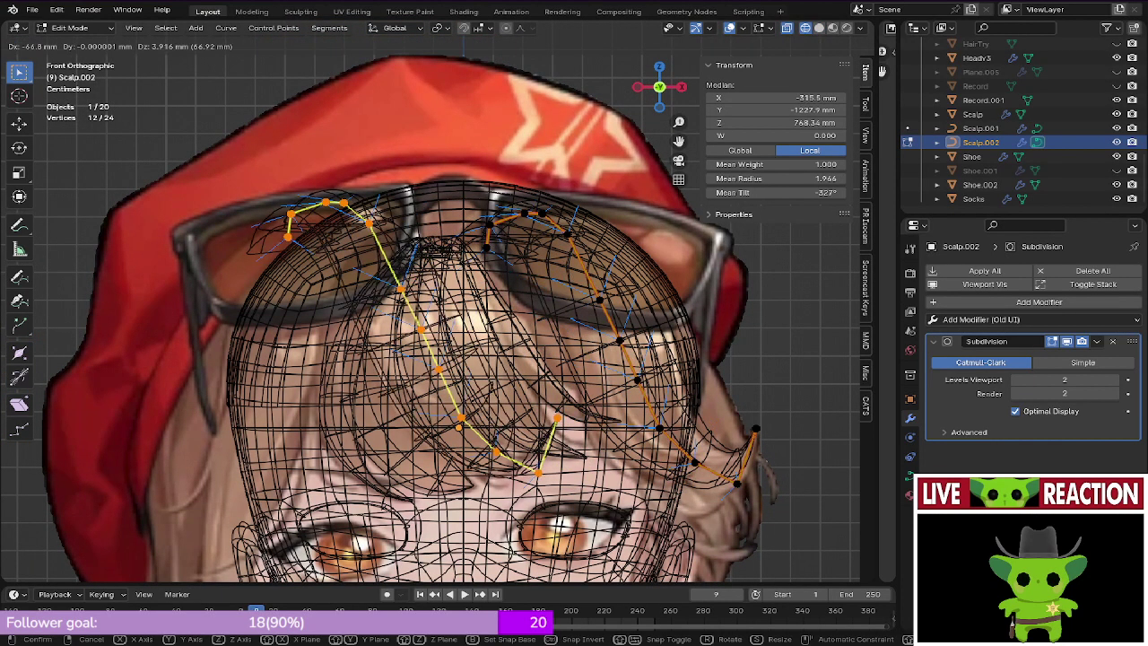
right_click(357, 294)
key("g")
key("x")
key("Return")
key("shift+z")
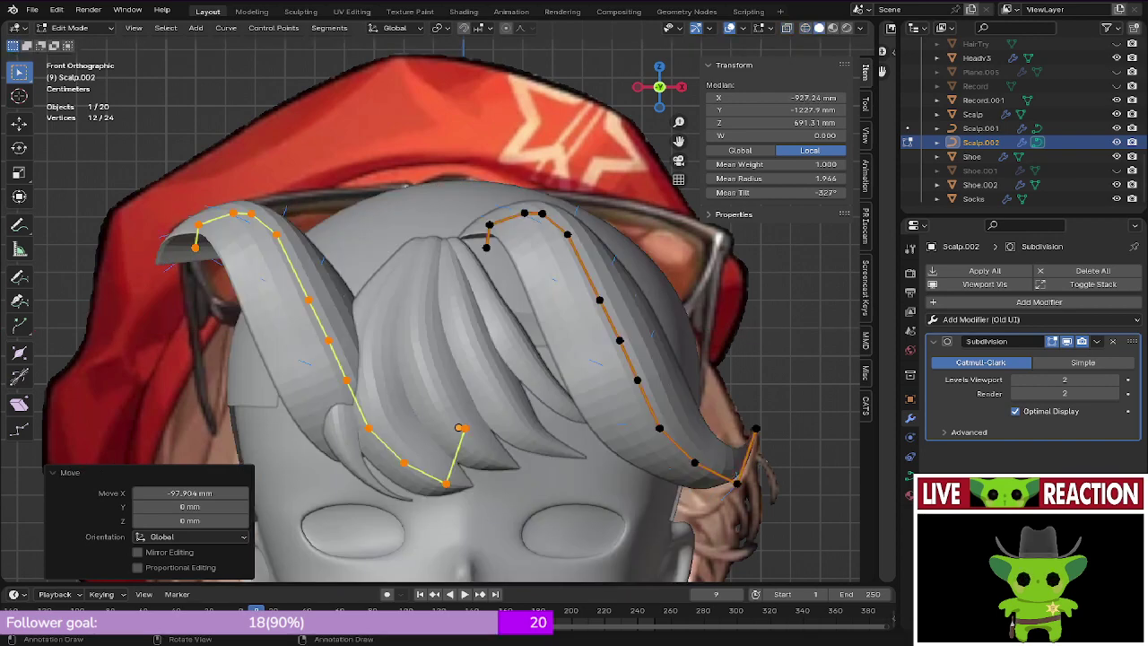
Step: Mirror the duplicated strand across the global X axis
left_click(226, 28)
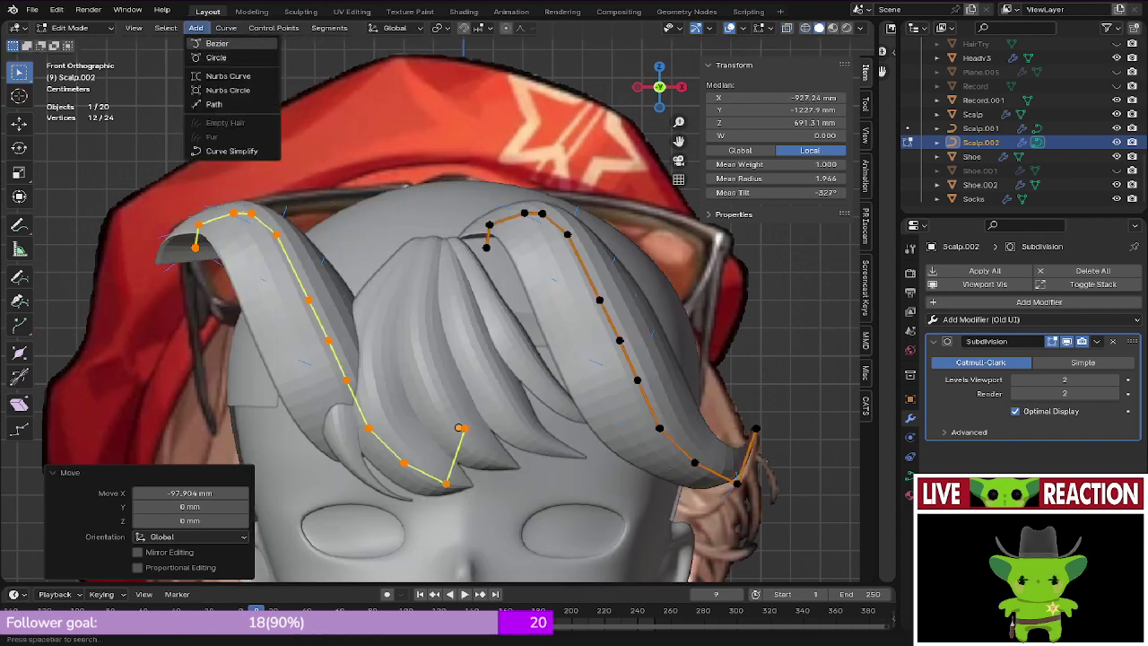
left_click(225, 28)
mouse_move(244, 58)
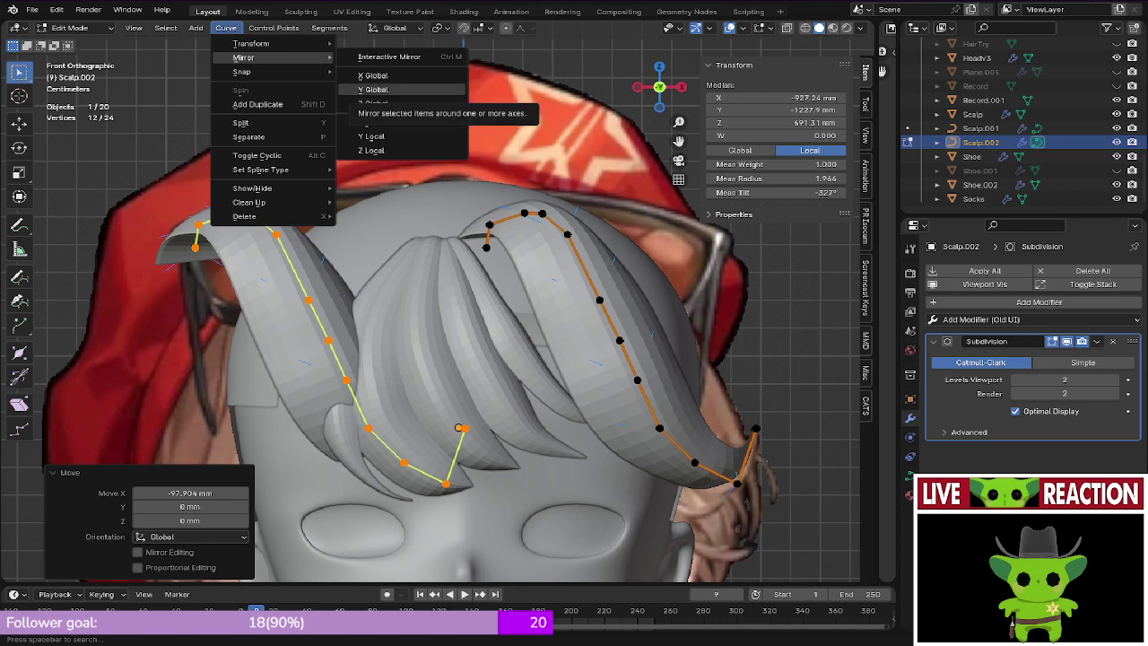
left_click(373, 76)
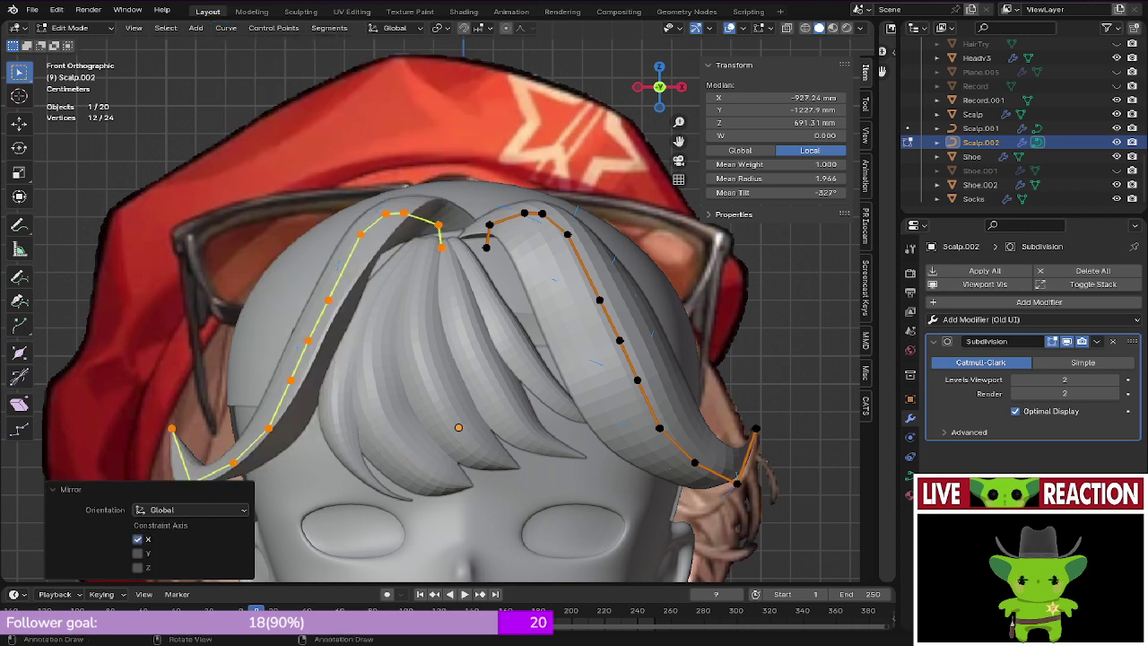
Step: Move the mirrored strand about -28.57 mm along X to the opposite side of the head
key("g")
key("x")
key("Return")
middle_click_drag(430, 358, 621, 256)
key("KP_1")
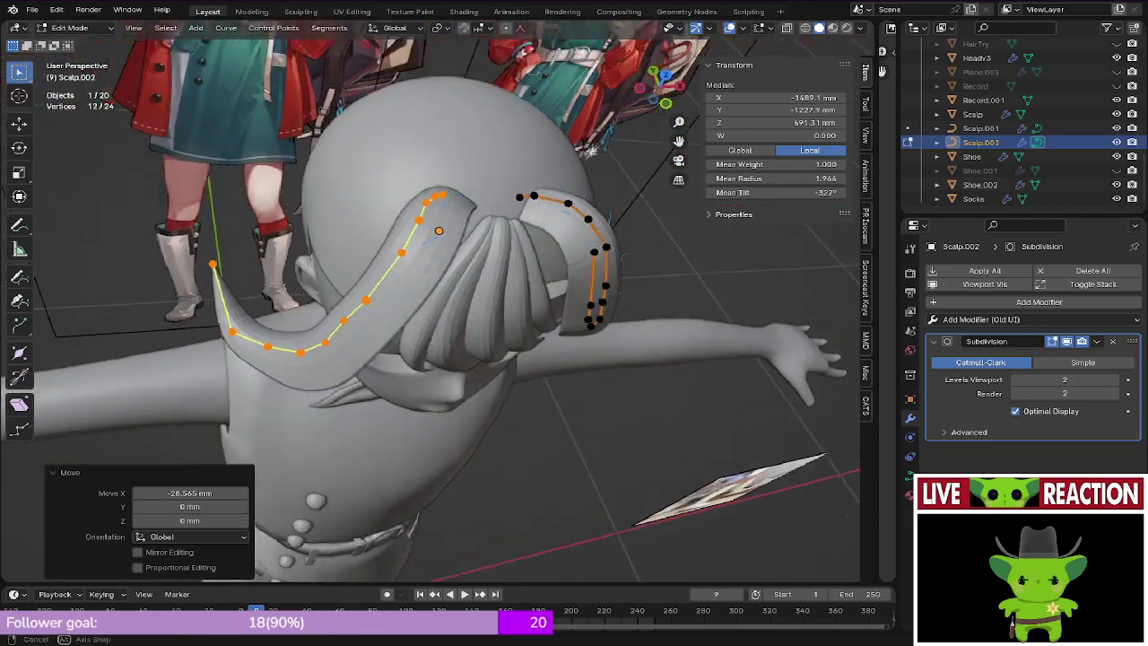
Step: Compare the mirrored strand with the front reference in wireframe and shift it about 3.47 mm along X
scroll(436, 257, "up", 1)
key("z")
left_click(385, 256)
middle_click_drag(386, 256, 384, 285, "shift")
scroll(438, 305, "up", 2)
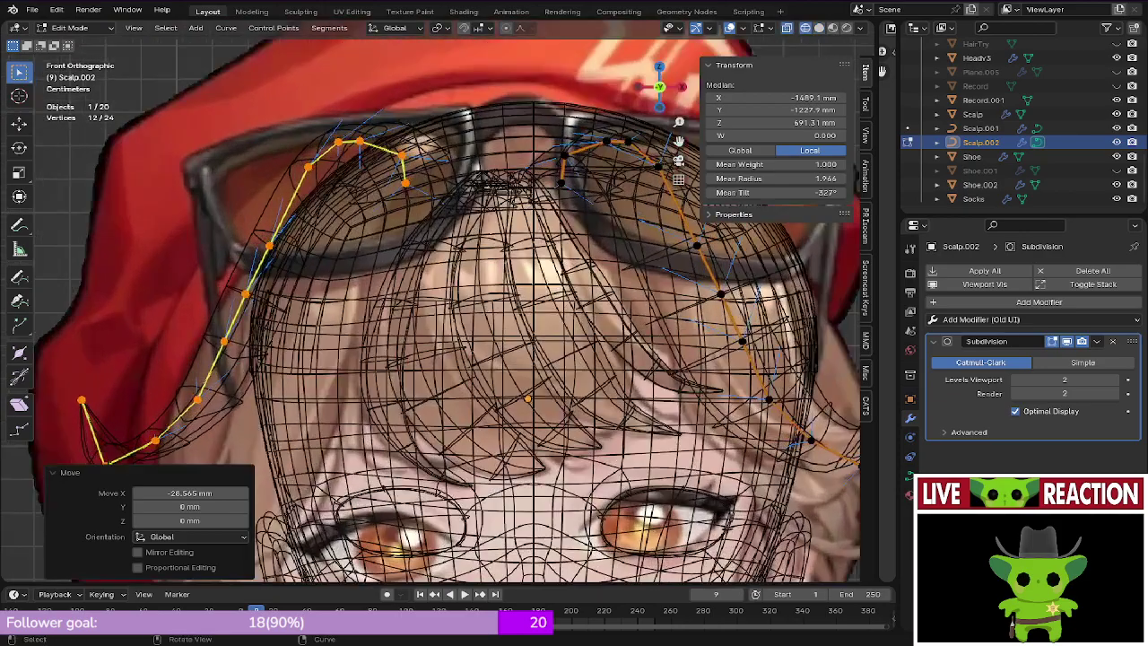
middle_click_drag(423, 172, 436, 286, "shift")
scroll(436, 285, "up", 2)
scroll(438, 299, "down", 10)
middle_click_drag(798, 359, 843, 353, "shift")
scroll(484, 303, "up", 8)
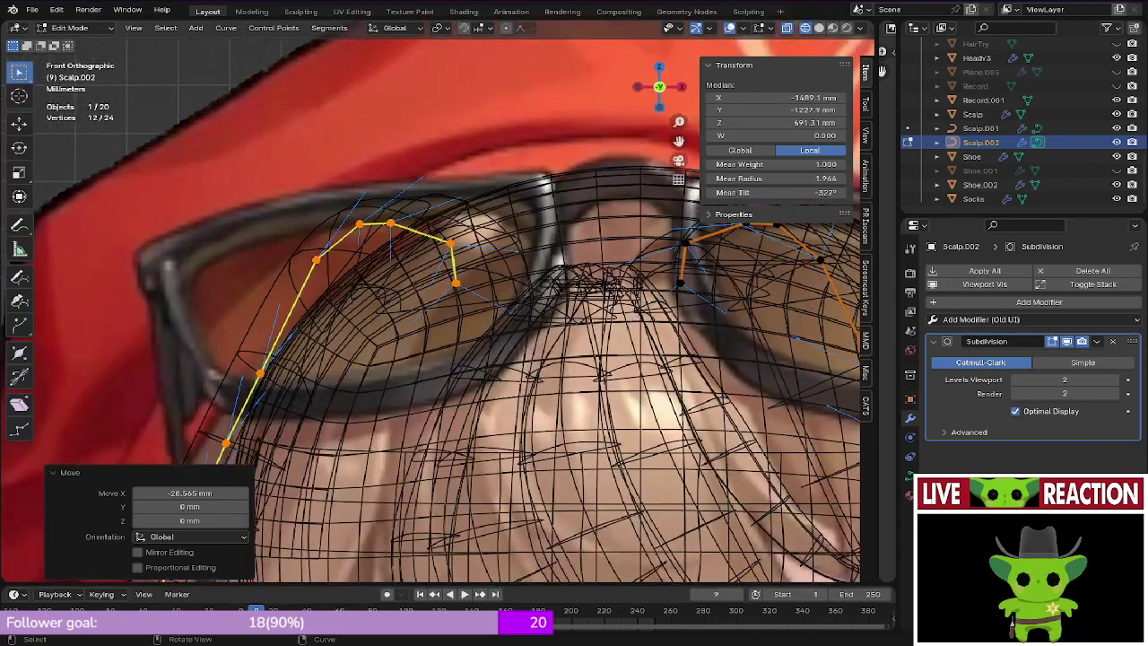
left_click(523, 324)
key("shift+z")
key("g")
key("x")
key("Return")
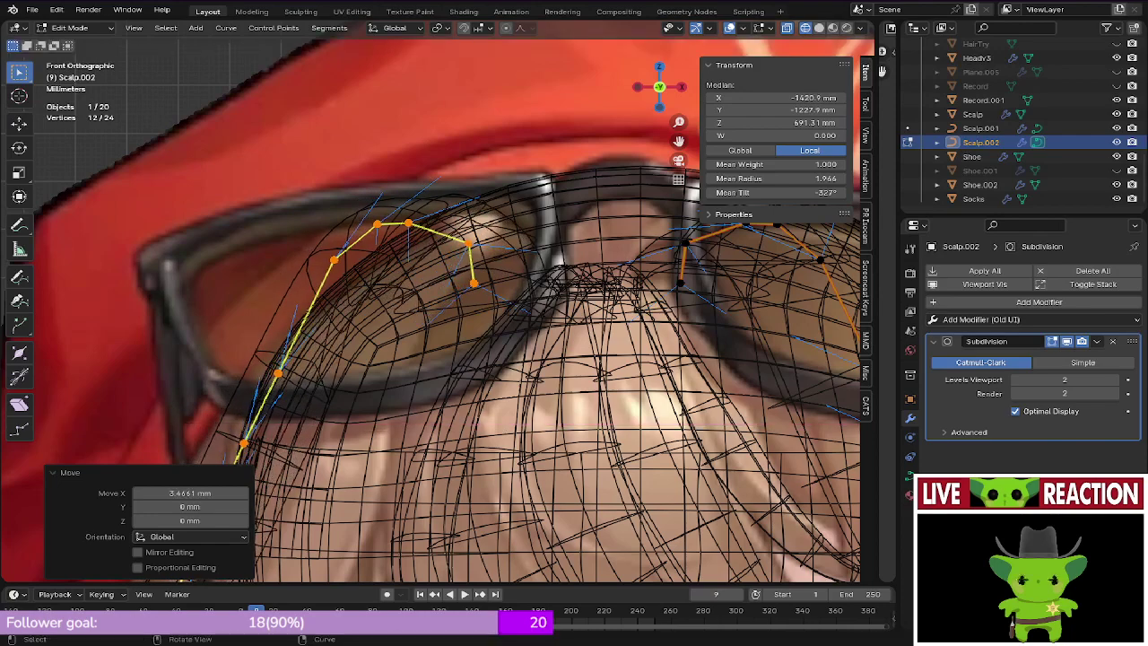
Step: Tilt the mirrored strand's control points by about -28.3° so its outer face shows, and save the file
key("shift+z")
mouse_move(574, 314)
middle_mouse_down()
mouse_move(615, 339)
mouse_move(579, 317)
middle_mouse_up()
scroll(615, 339, "down", 7)
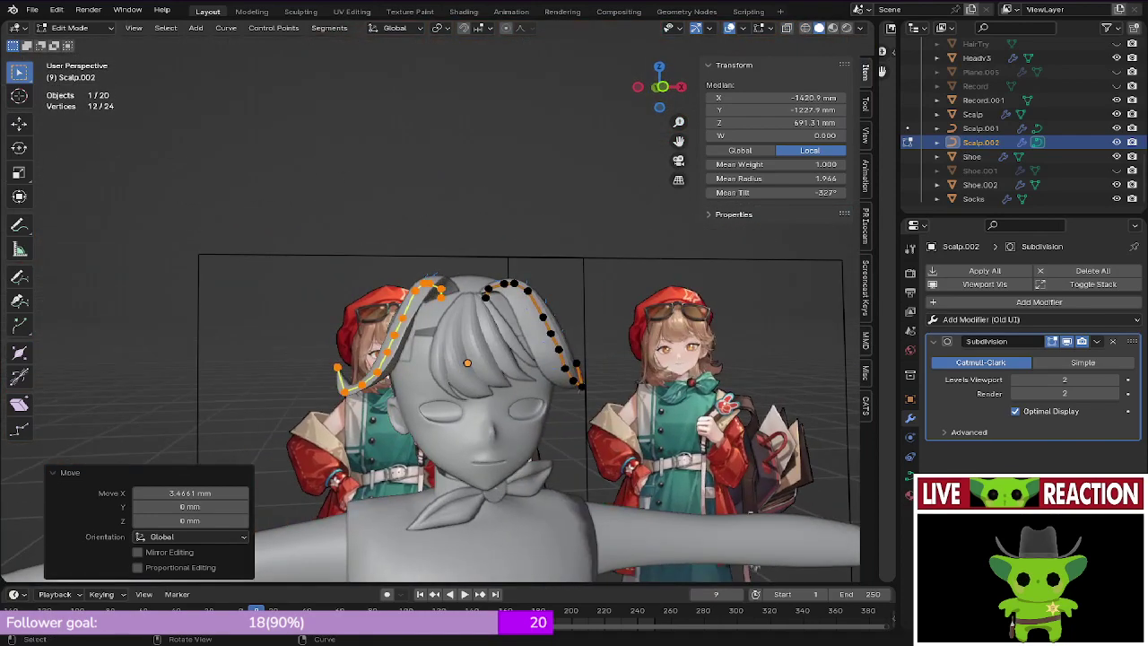
key("ctrl+t")
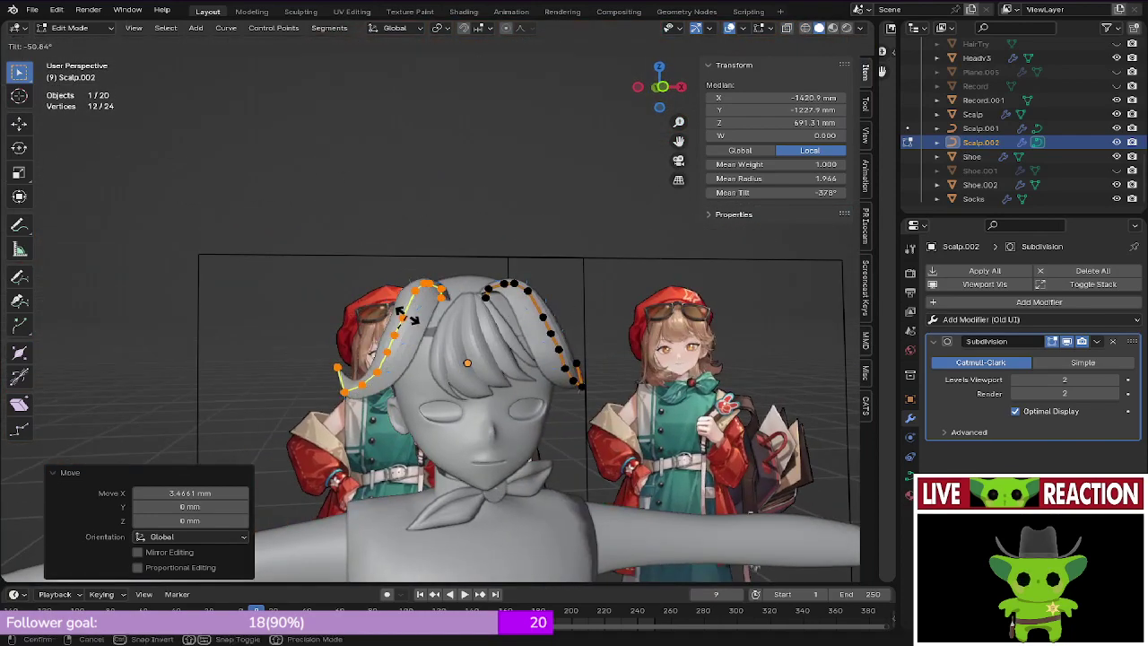
left_click(417, 317)
key("KP_1")
scroll(415, 315, "up", 4)
key("ctrl+s")
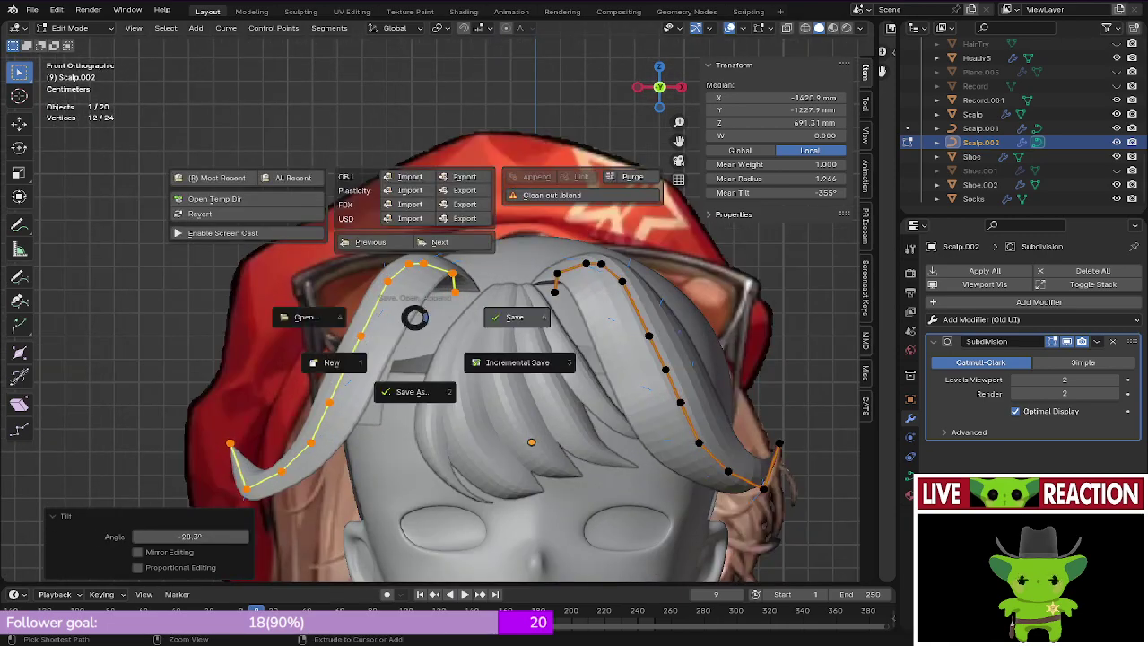
left_click(514, 316)
Step: Check the tilted strand in wireframe and solid shading, and move it about 2.7 mm along X towards the fringe
scroll(552, 314, "up", 4)
key("z")
left_click(465, 313)
key("g")
right_click(462, 309)
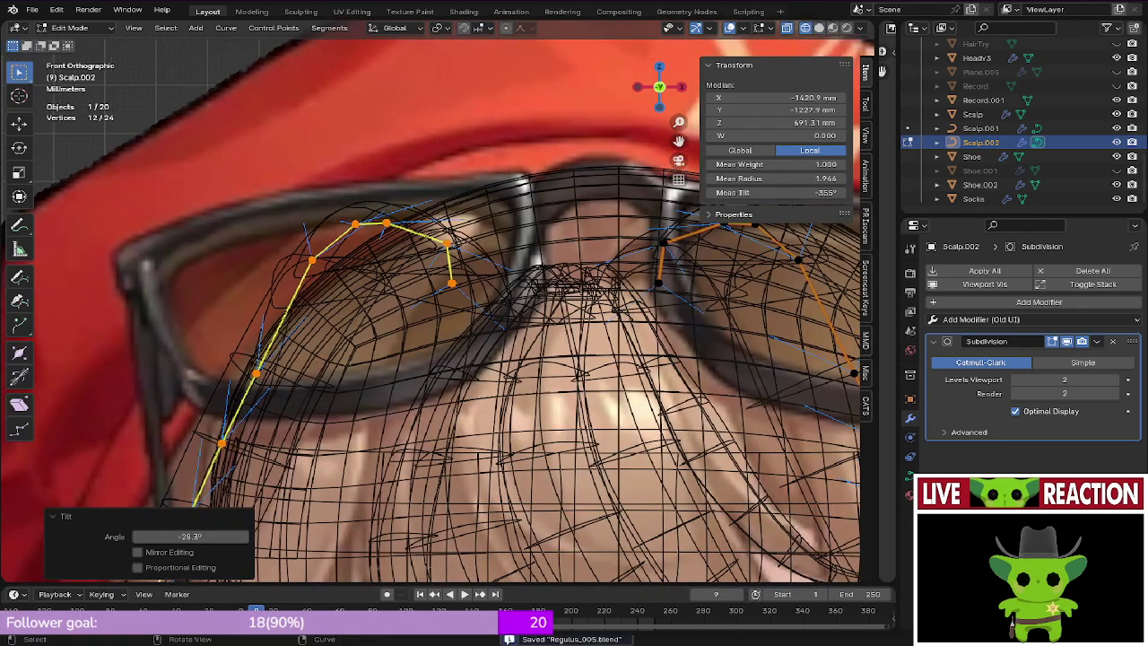
middle_click_drag(462, 309, 457, 326)
key("z")
left_click(537, 326)
middle_click_drag(538, 326, 536, 352)
key("g")
key("x")
key("Return")
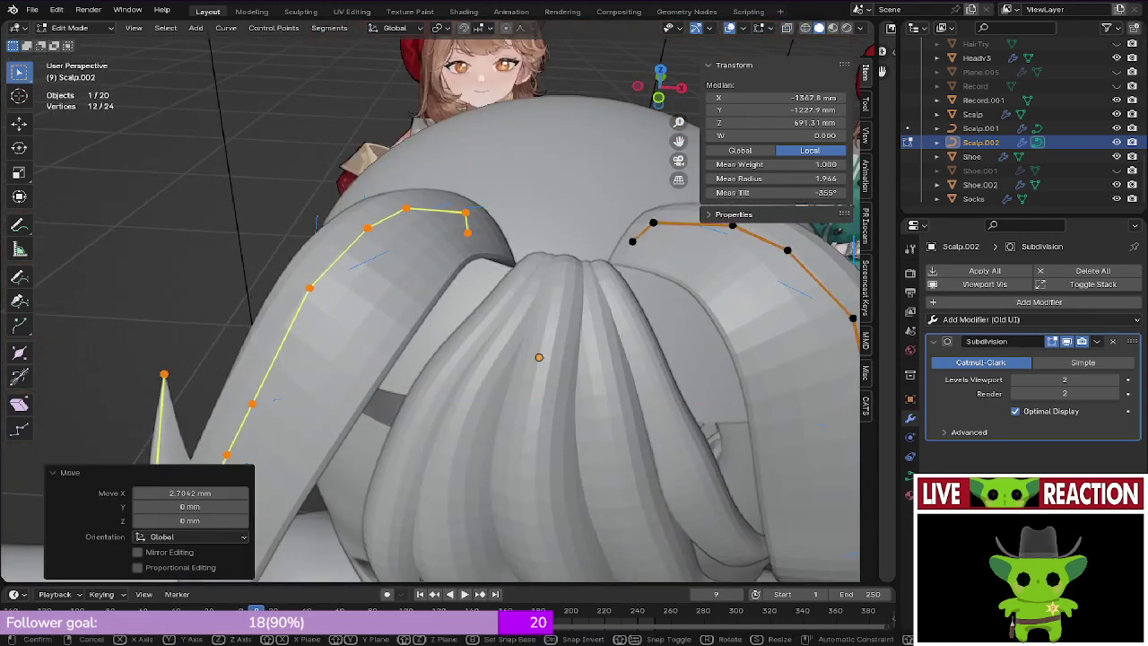
key("g")
key("z")
key("Escape")
Step: Check the mirrored strand against the front reference and move it about 4.78 mm along Y towards the head
middle_click_drag(536, 352, 570, 332)
key("KP_1")
key("z")
left_click(320, 315)
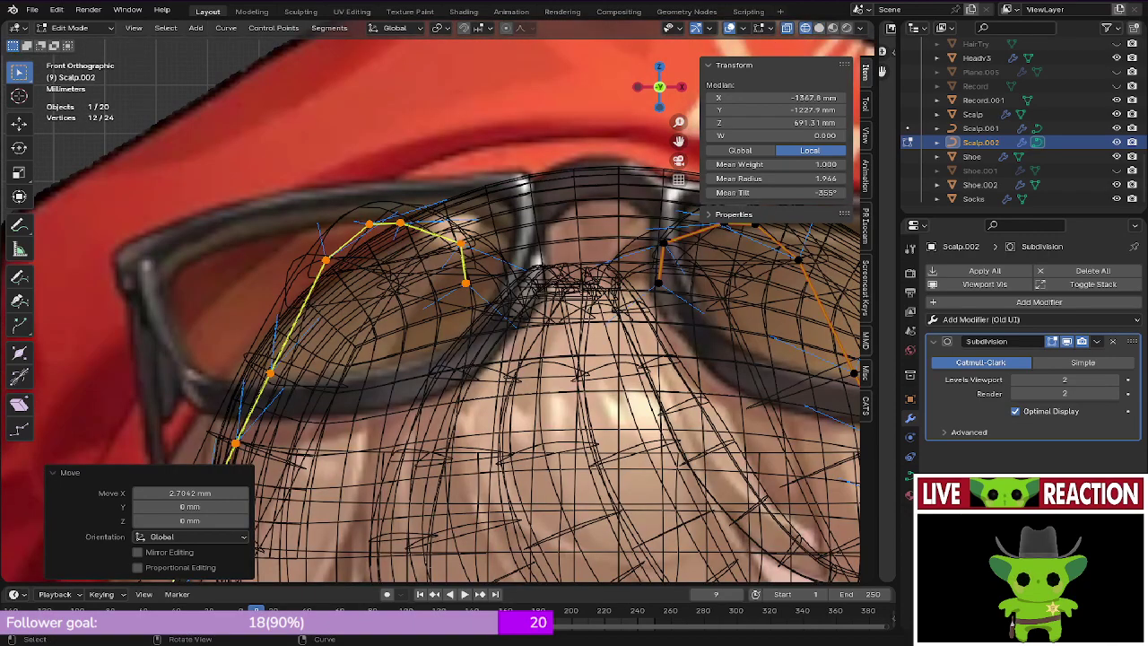
key("z")
left_click(464, 312)
middle_click_drag(464, 312, 414, 366)
key("g")
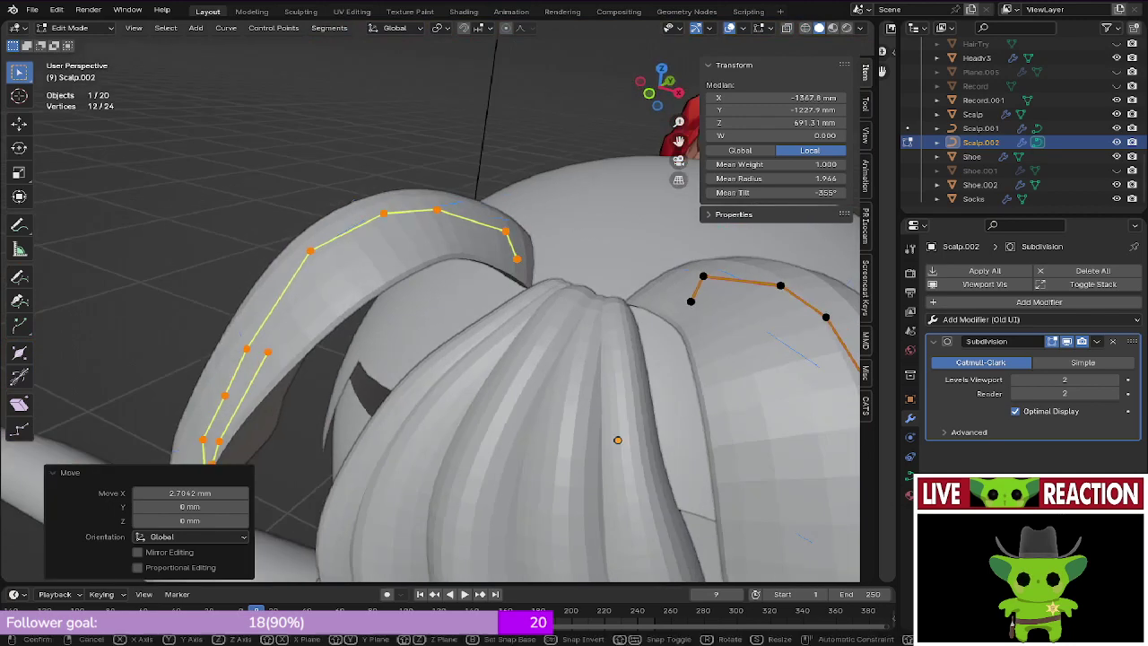
key("y")
key("Return")
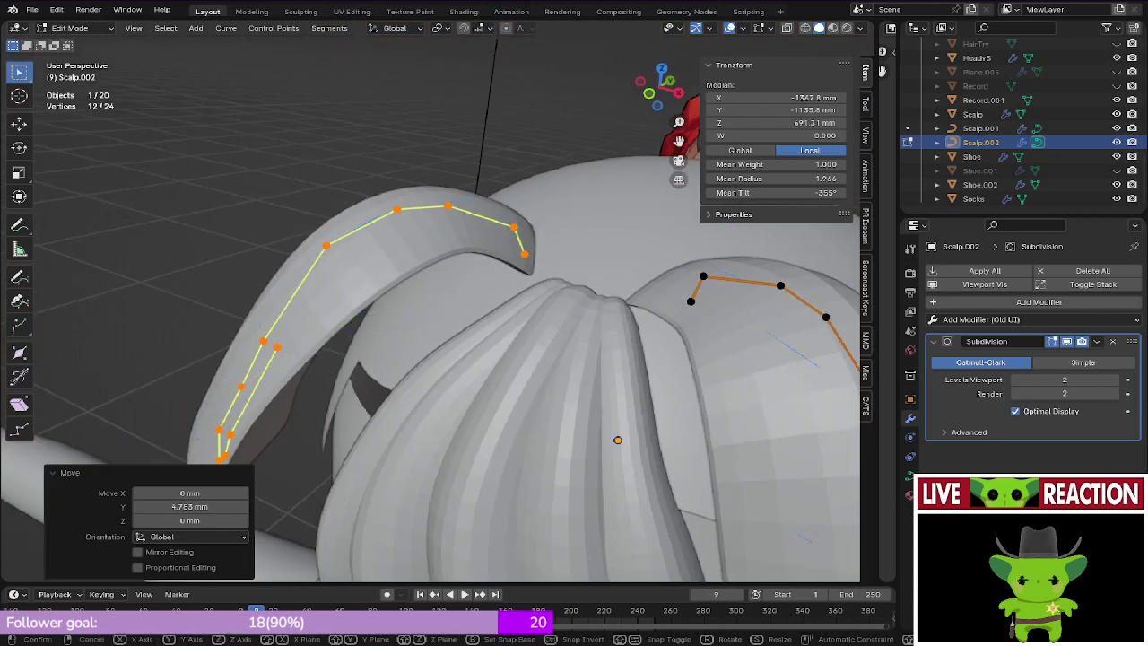
Step: Move the mirrored strand about 5.04 mm along X towards the fringe and save the file
key("g")
key("x")
left_click(376, 331)
key("KP_1")
key("ctrl+s")
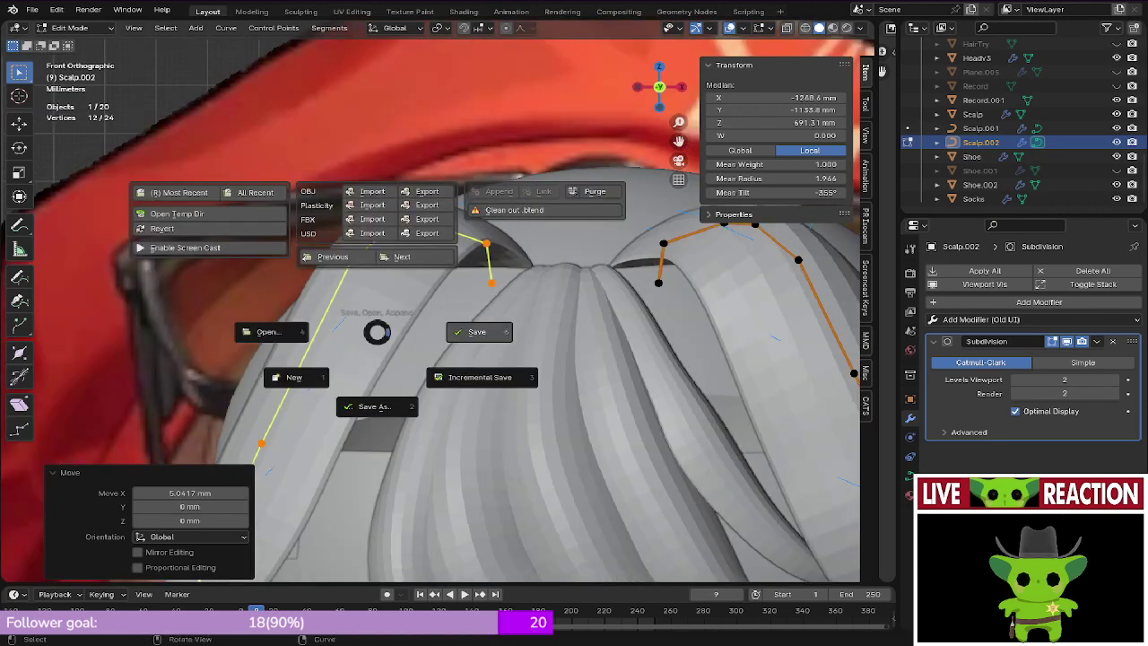
left_click(476, 331)
Step: Move the mirrored strand's tip control point about 80.4 mm along X and -89.84 mm along Z, down beside the jaw
scroll(661, 323, "down", 3)
key("z")
key("4")
middle_click_drag(377, 430, 486, 235, "shift")
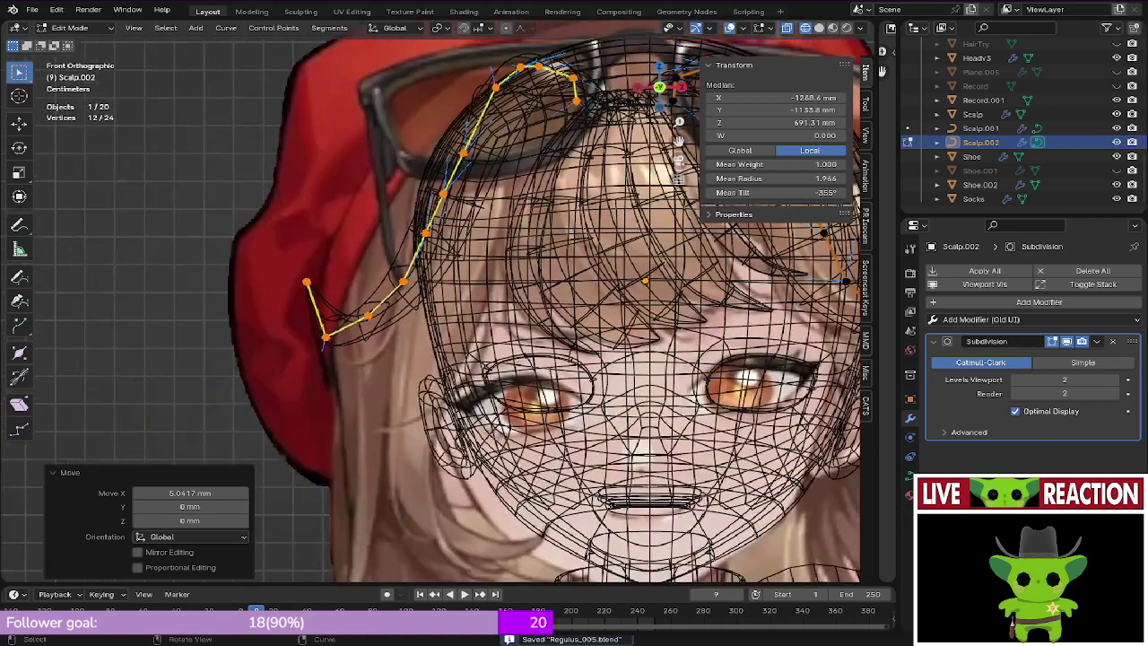
middle_click_drag(395, 276, 415, 239, "shift")
left_click(328, 238)
middle_click_drag(328, 238, 328, 159, "shift")
key("g")
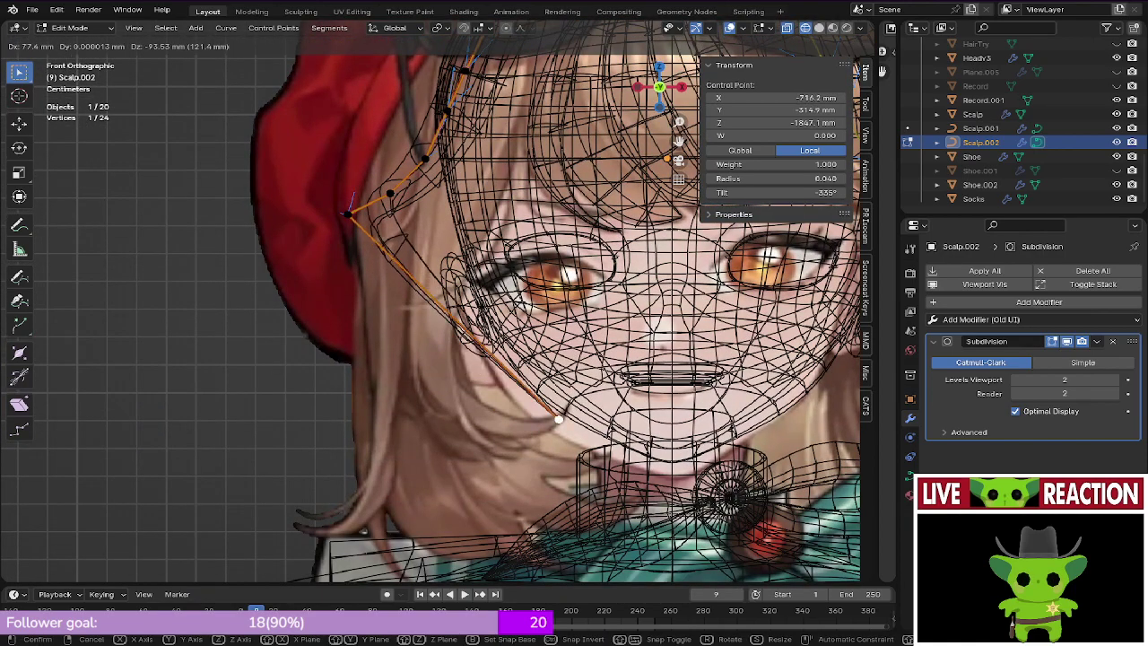
left_click(566, 408)
middle_click_drag(567, 408, 540, 387, "shift")
key("z")
key("6")
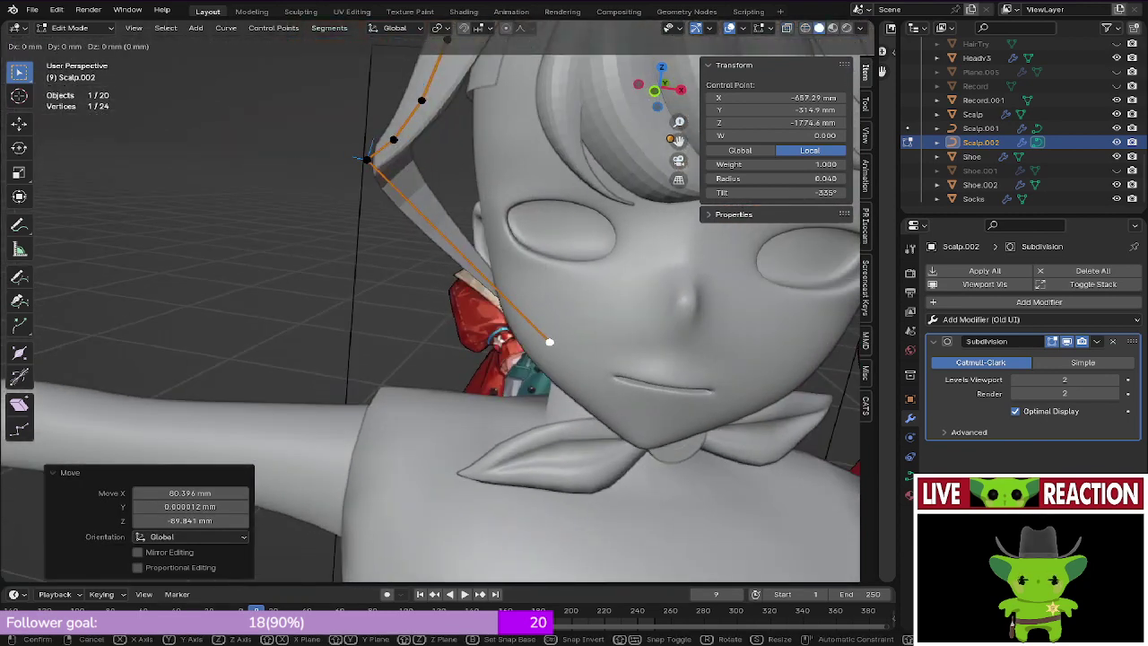
Step: Enable proportional editing and move the strand's tip about -107.21 mm along Y, followed by 41.47 mm along Y towards the face
key("o")
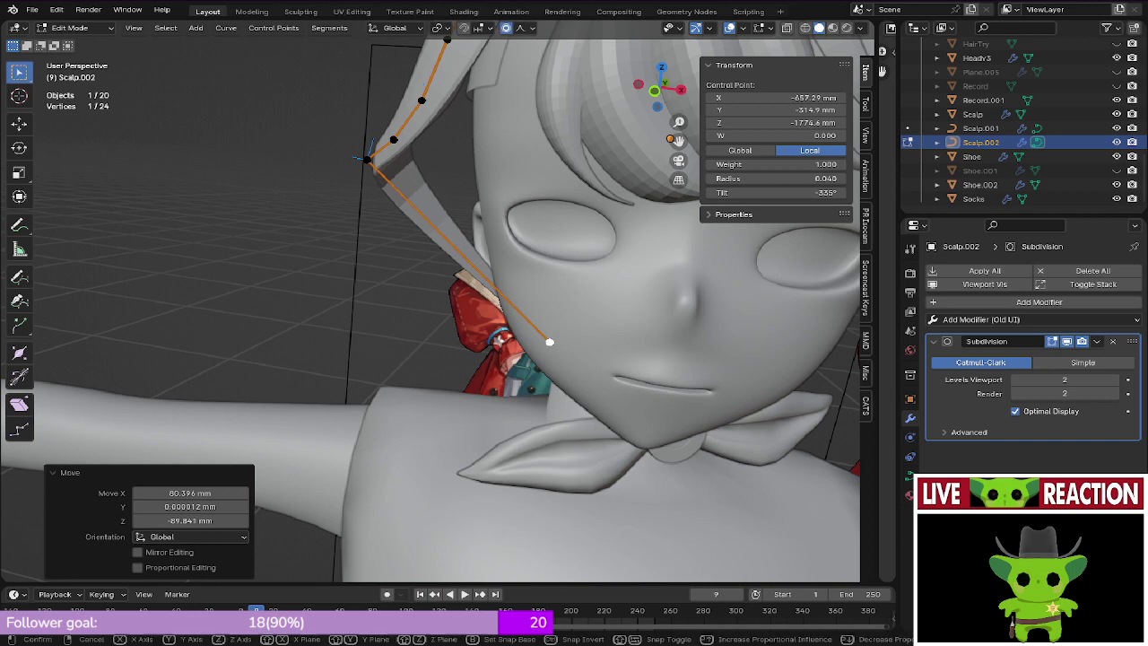
key("g")
key("y")
key("Return")
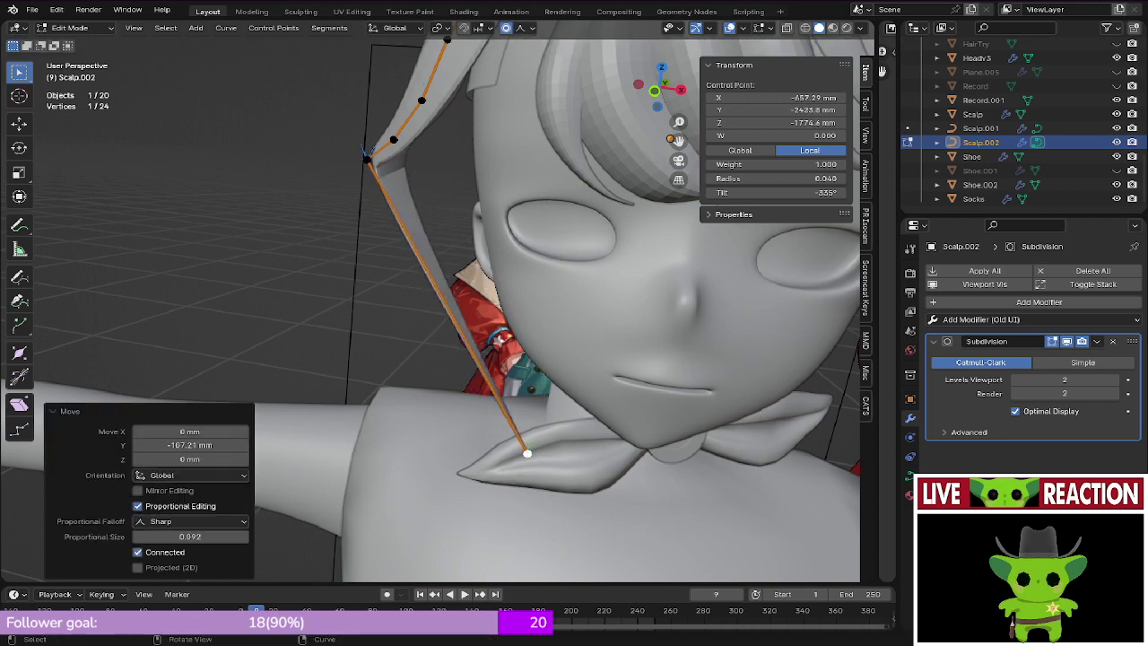
key("KP_3")
key("g")
key("y")
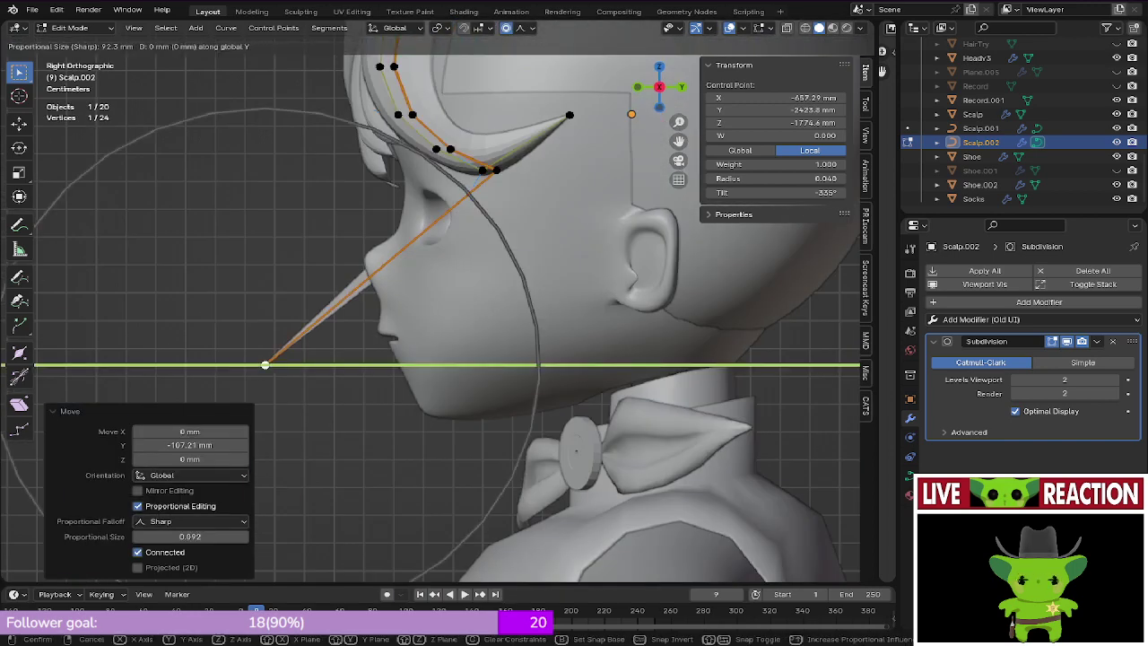
key("Return")
Step: Turn off proportional editing and move the control point next to the tip about 52.29 mm along X and -72.1 mm along Z
key("z")
key("KP_1")
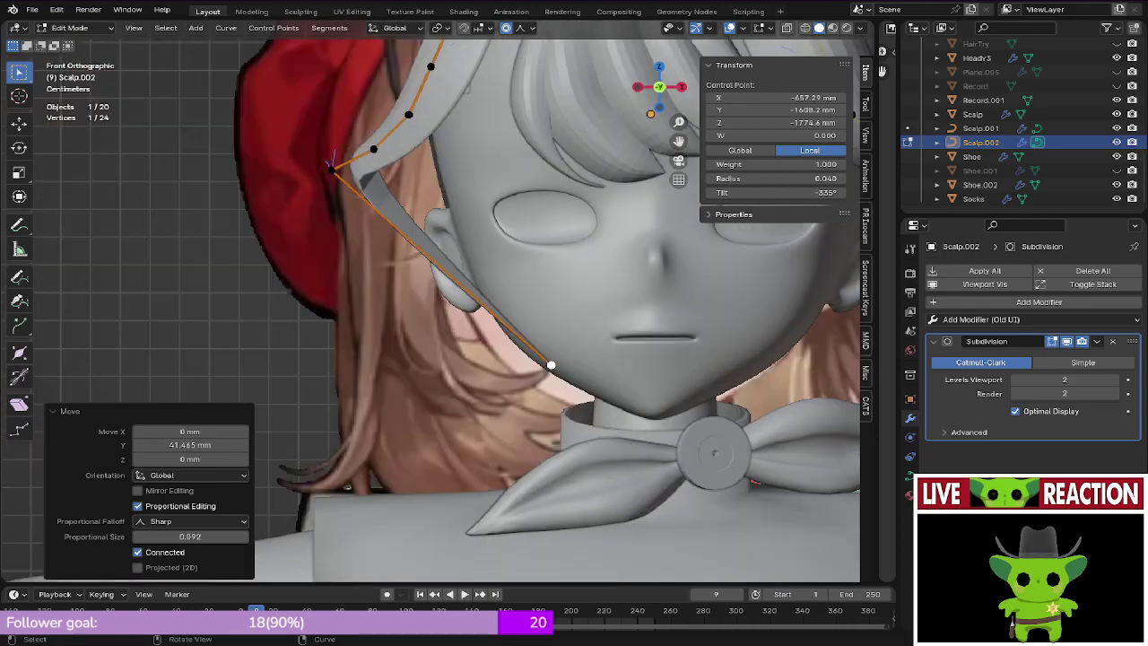
key("z")
mouse_move(345, 184)
middle_mouse_down("shift")
mouse_move(324, 190)
mouse_move(280, 170)
middle_mouse_up("shift")
left_click(310, 176)
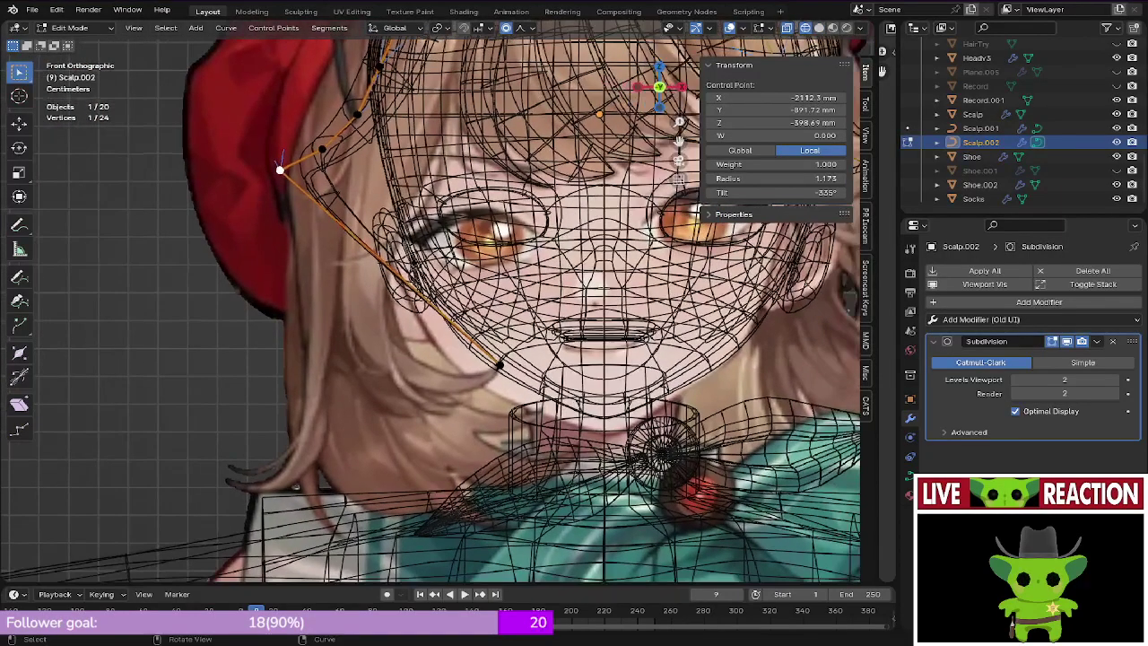
key("g")
key("Escape")
key("g")
left_click(435, 370)
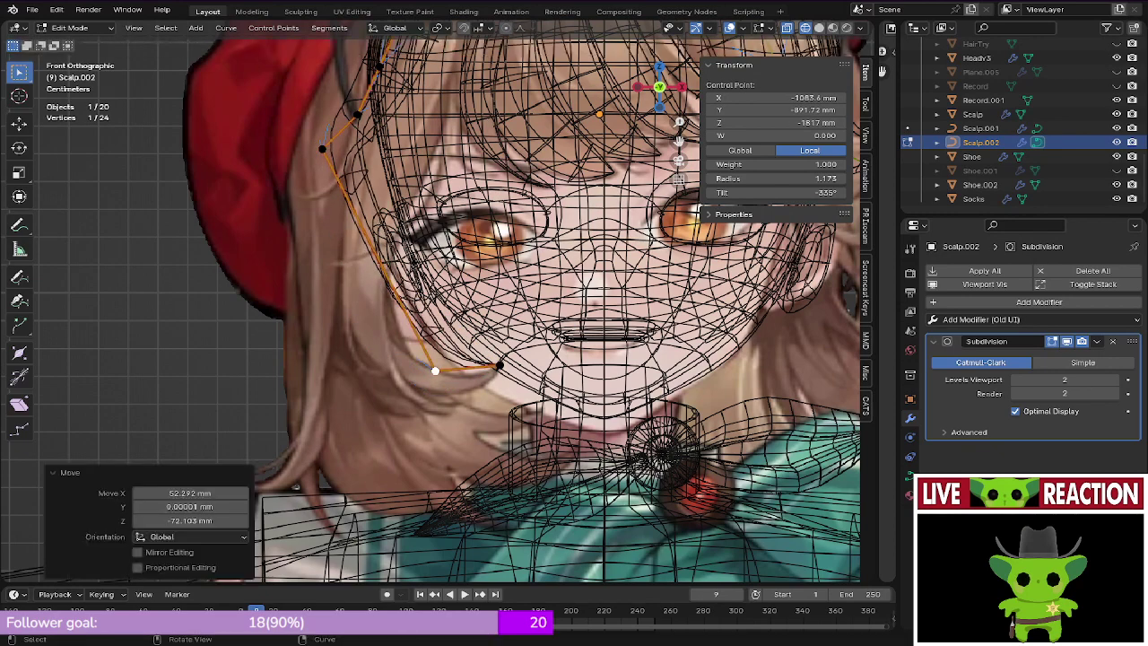
Step: Move the third point from the tip about -10.37 mm in X and -65.65 mm in Z, and the second 5.53 mm and -11.52 mm
left_click(322, 148)
key("g")
left_click(292, 331)
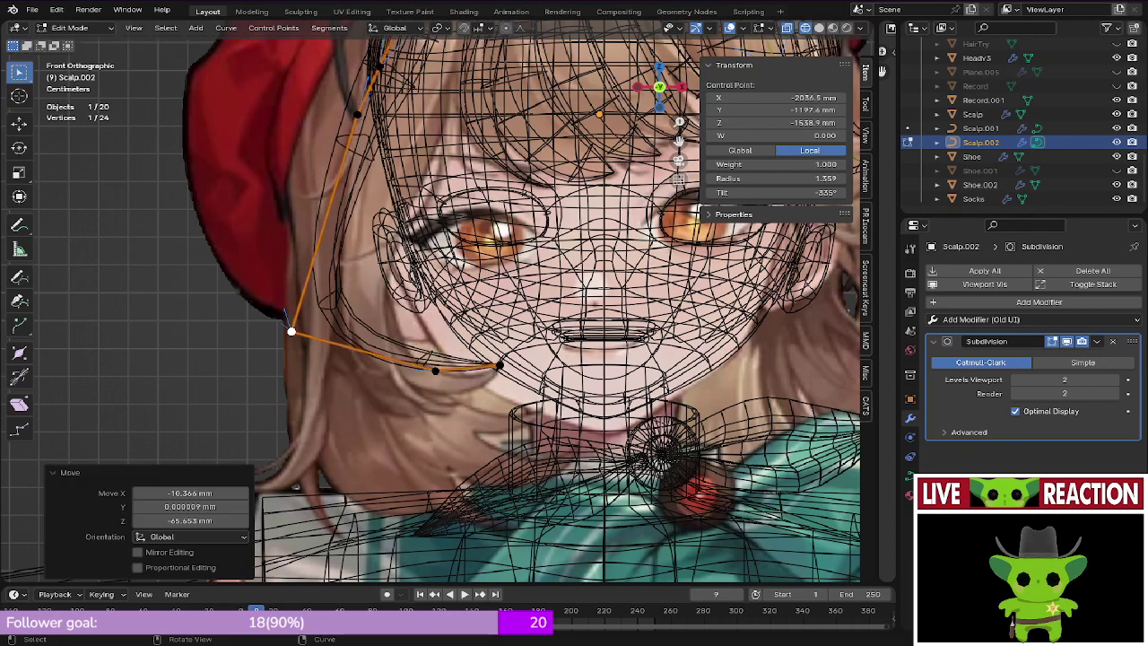
left_click(435, 371)
key("g")
Step: Examine the lengthened strand in solid and wireframe shading, from an angle and against the front reference
key("z")
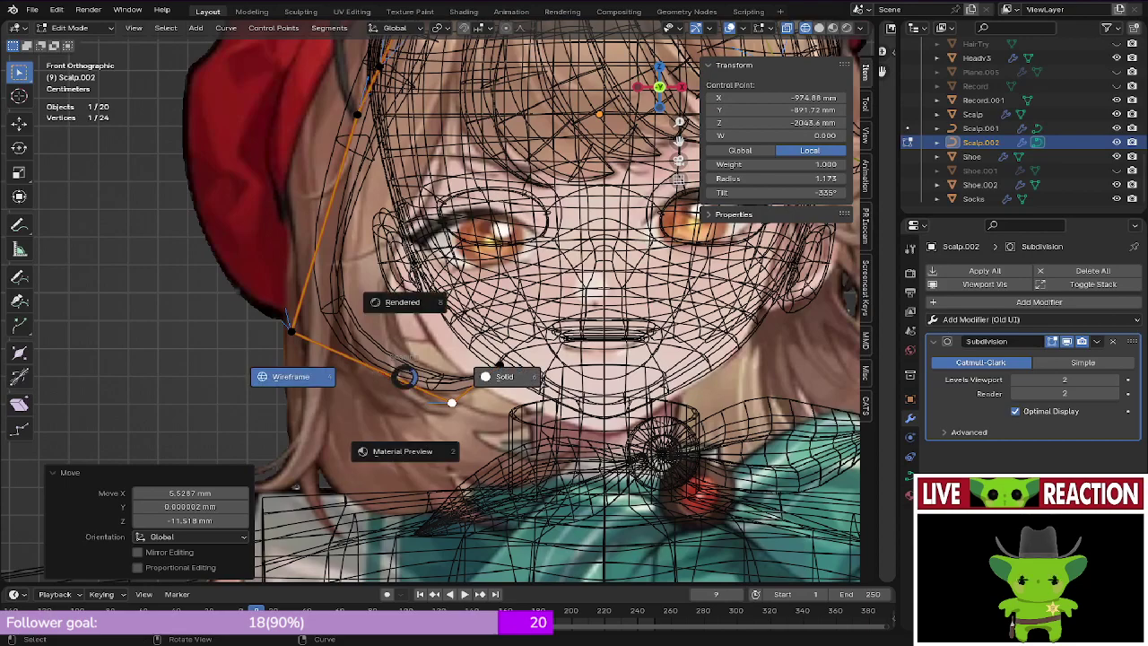
left_click(502, 376)
mouse_move(502, 376)
middle_mouse_down()
mouse_move(545, 380)
mouse_move(530, 481)
middle_mouse_up()
key("KP_1")
left_click(349, 218)
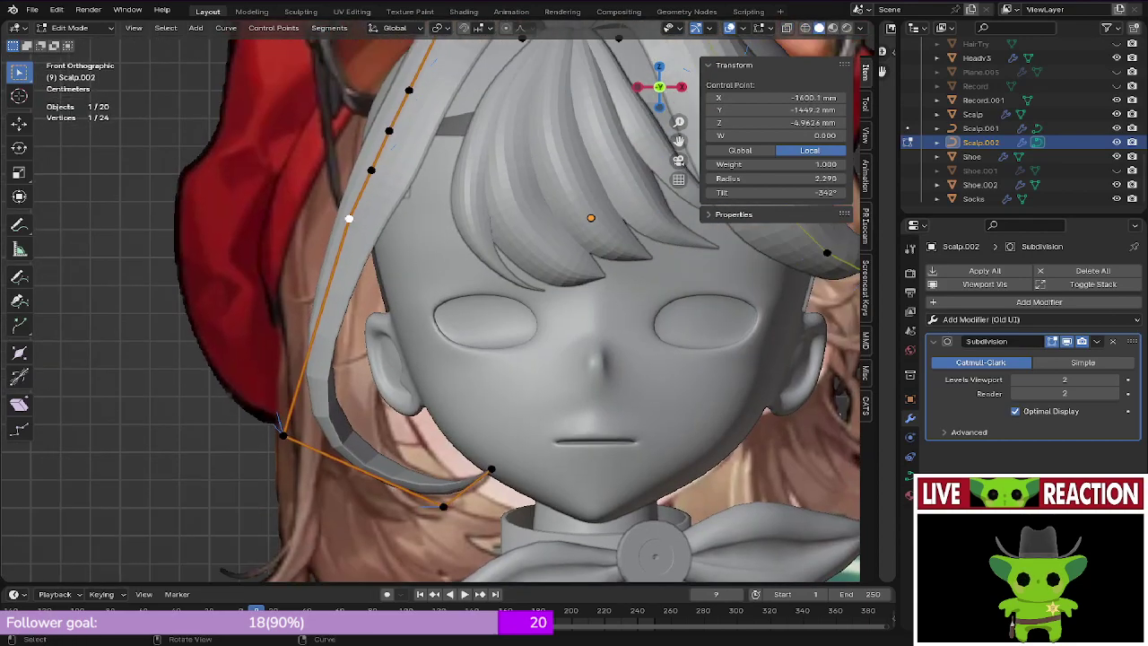
key("shift+z")
middle_click_drag(363, 399, 364, 337, "shift")
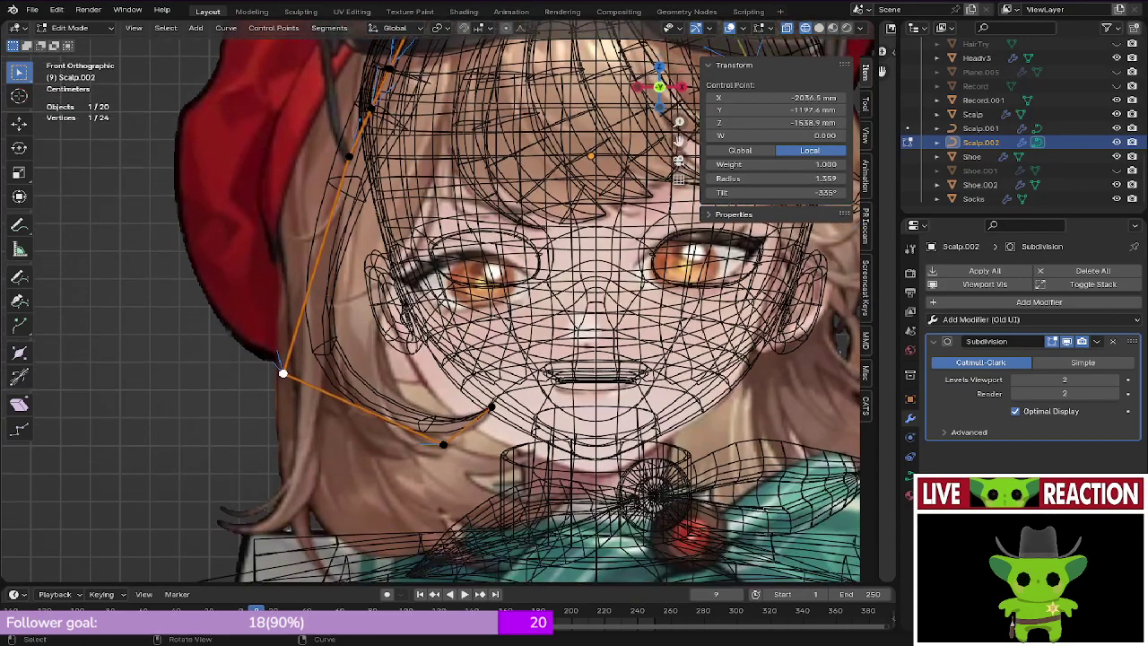
scroll(363, 337, "down", 2)
scroll(364, 337, "up", 2)
key("z")
left_click(432, 339)
middle_click_drag(432, 339, 502, 386)
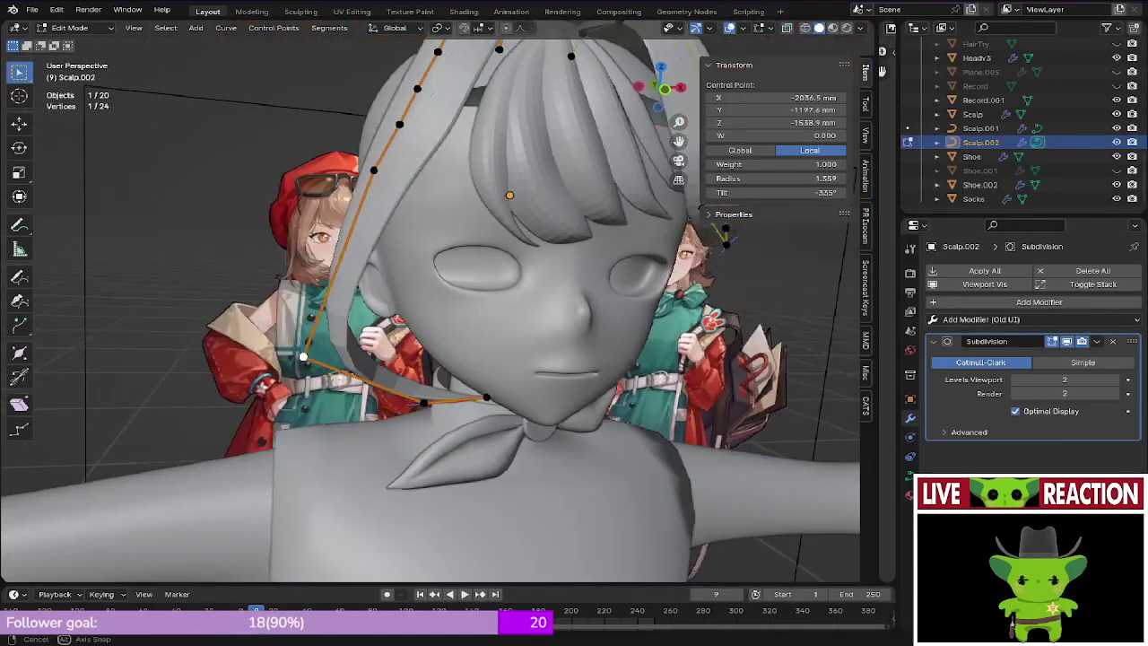
scroll(432, 310, "down", 5)
scroll(432, 311, "up", 4)
key("KP_1")
key("shift+z")
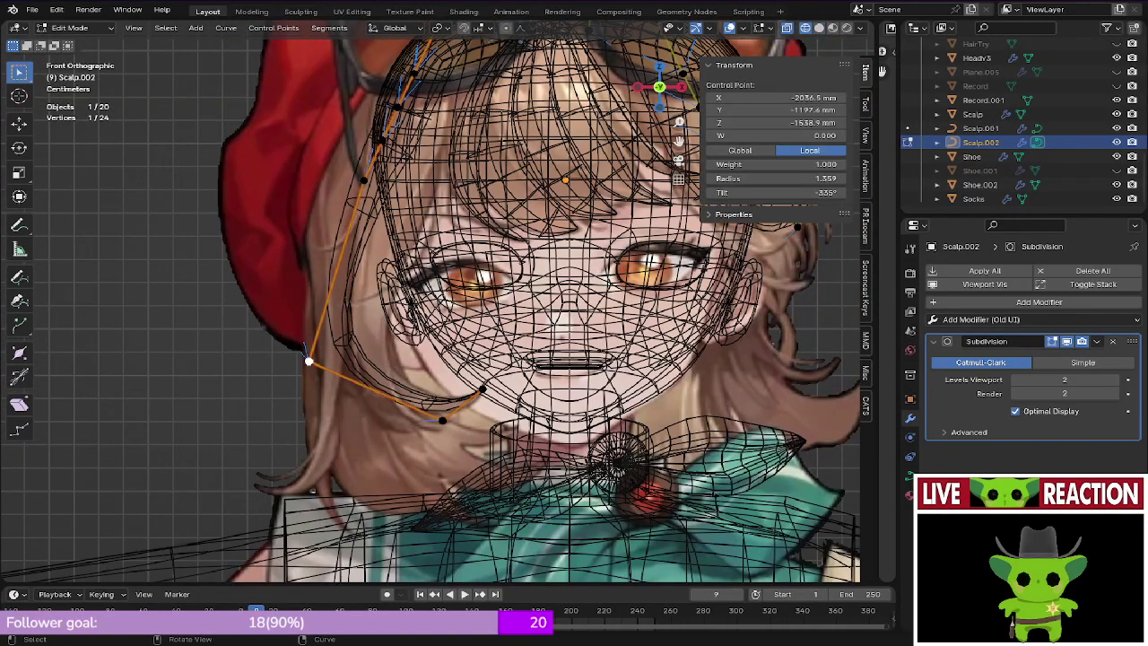
Step: Move the strand's lower bend point about 14.65 mm along X and -9.4 mm along Z, and lower the point above it to eye level
key("g")
left_click(343, 378)
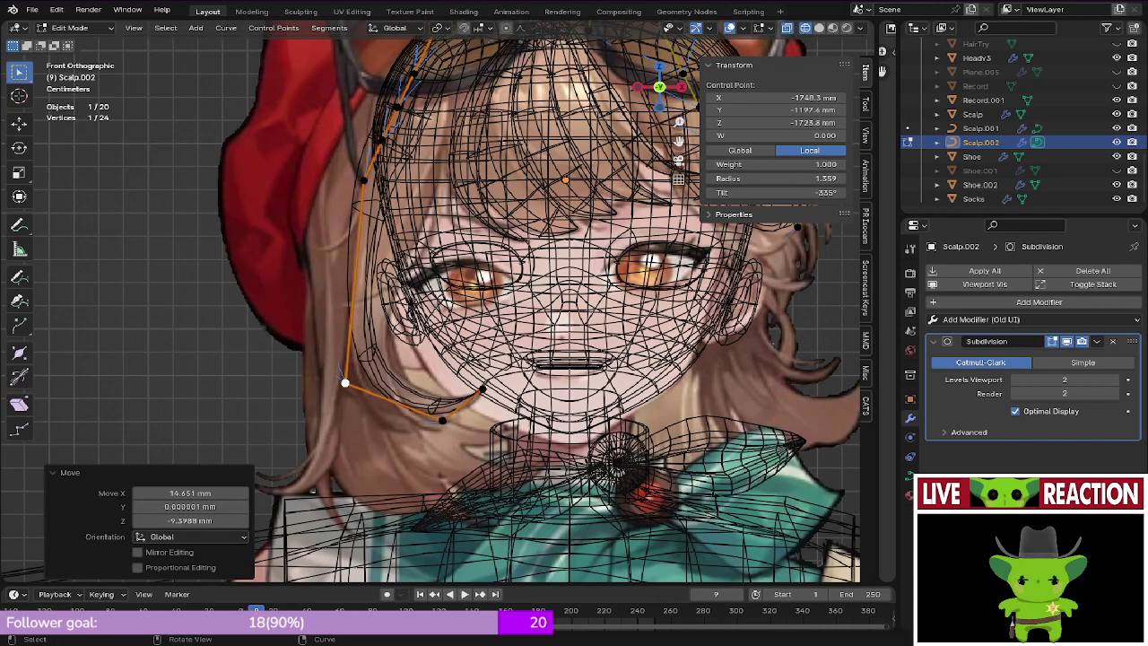
left_click(363, 180)
key("g")
left_click(365, 271)
Step: Lower the next two control points up the strand, moving the upper one about 2.76 mm along X and -8.85 mm along Z
left_click(382, 139)
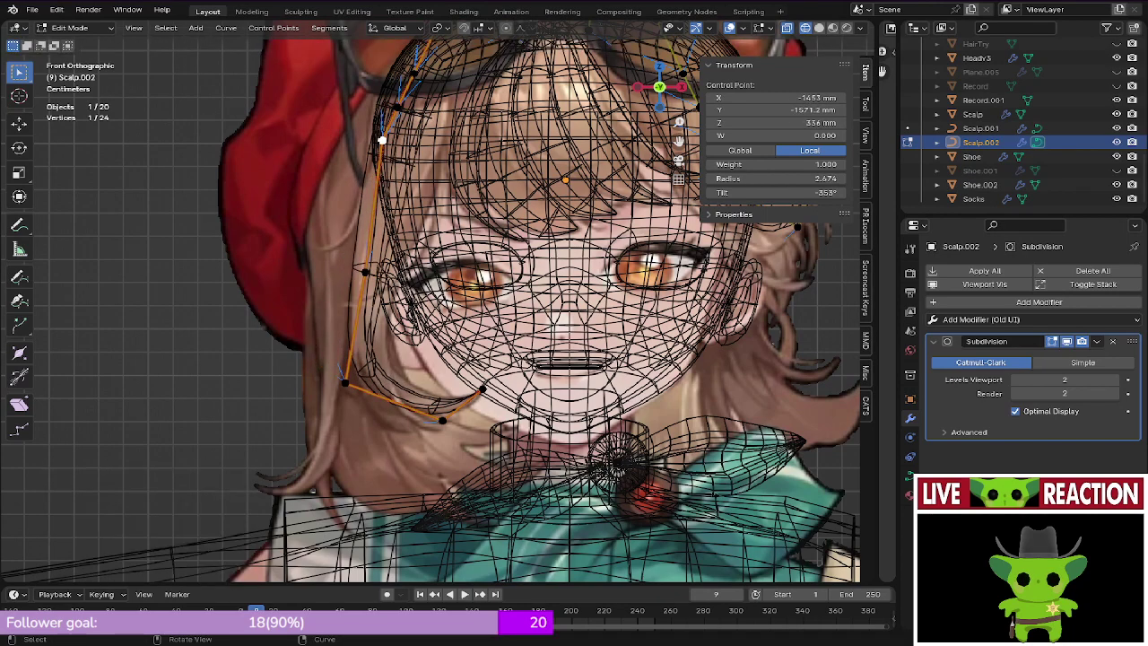
key("g")
left_click(386, 188)
middle_click_drag(387, 187, 386, 257, "shift")
left_click(396, 176)
key("g")
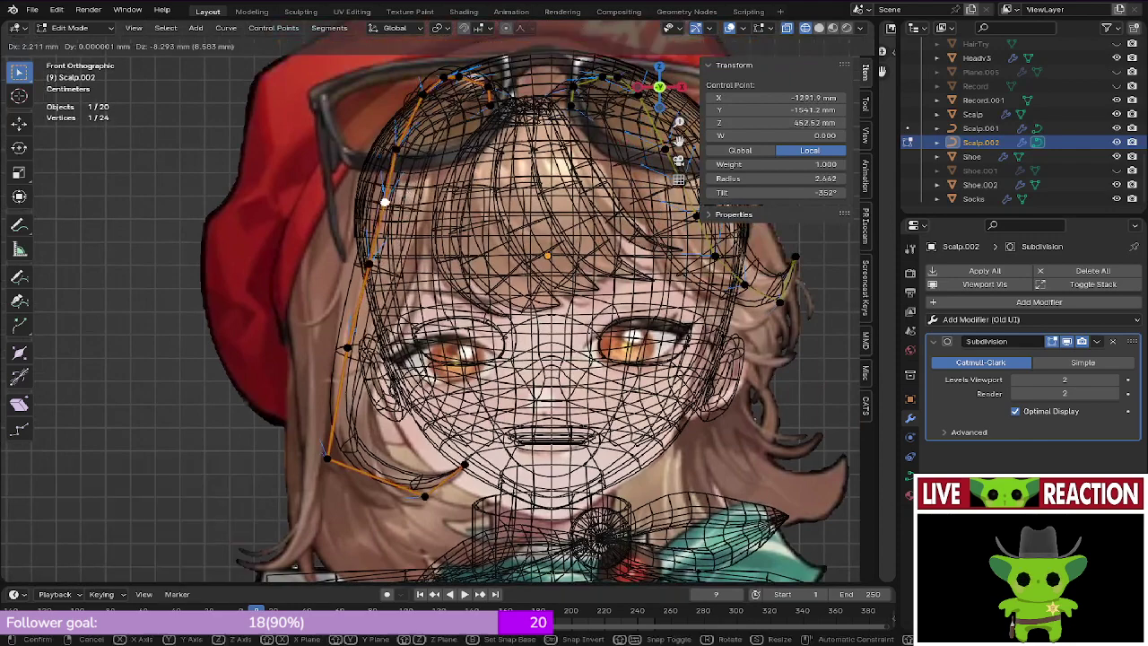
left_click(404, 197)
key("shift+z")
middle_click_drag(404, 196, 491, 260)
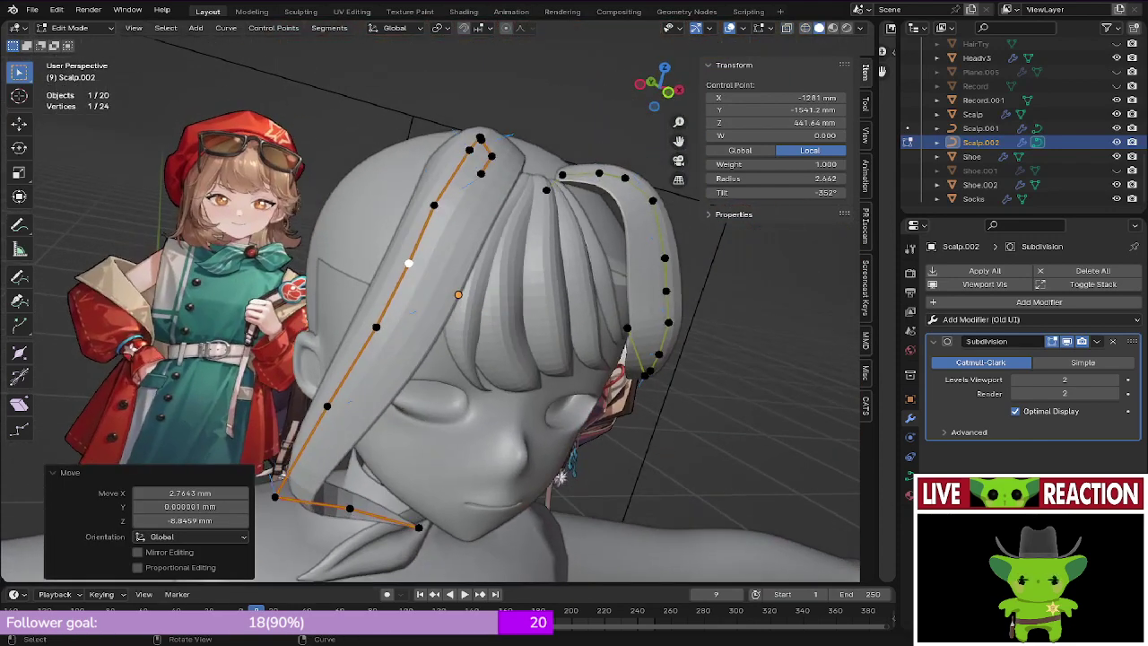
Step: Move the control point over the sunglasses lens and the one below it inward and slightly down in the front view
left_click(439, 206)
middle_click_drag(440, 207, 569, 166)
key("KP_1")
key("shift+z")
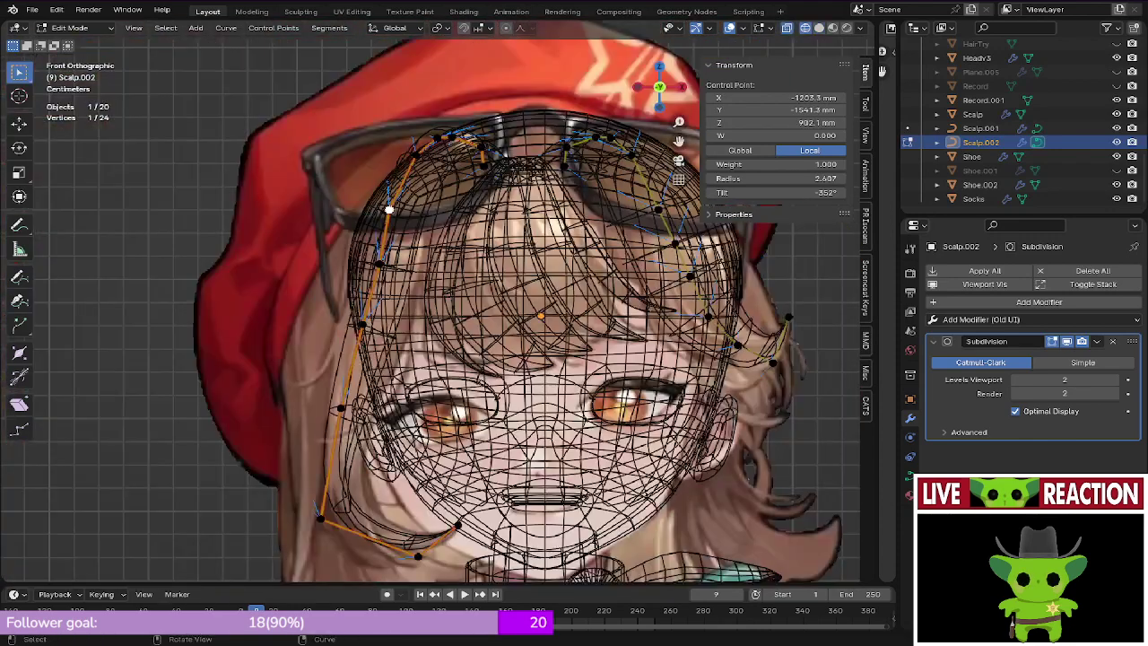
key("g")
left_click(402, 228)
left_click(379, 263)
key("g")
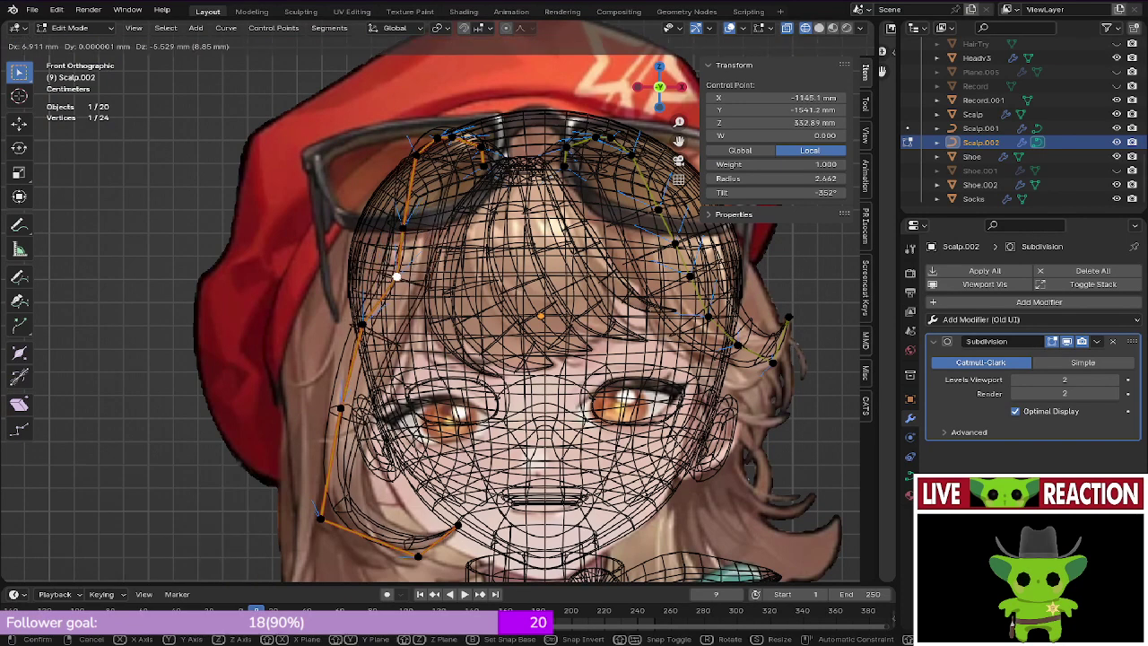
left_click(386, 275)
Step: Move the control point just below the strand's crown about 4.64 mm along X and -1.76 mm along Z, and save the file
key("shift+z")
middle_click_drag(431, 160, 438, 260, "shift")
scroll(431, 192, "up", 3)
left_click(405, 183)
key("g")
left_click(435, 197)
key("z")
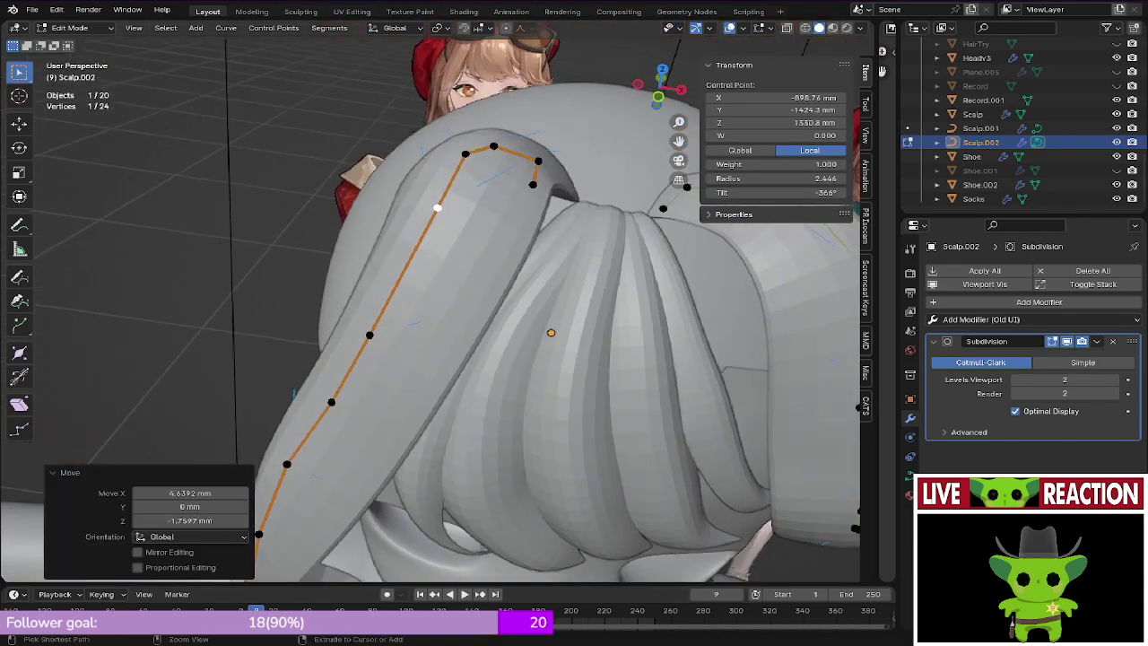
scroll(437, 260, "down", 3)
key("ctrl+s")
Step: Check the strand's upper end against the front reference and move the point just below the crown outward along X
key("KP_1")
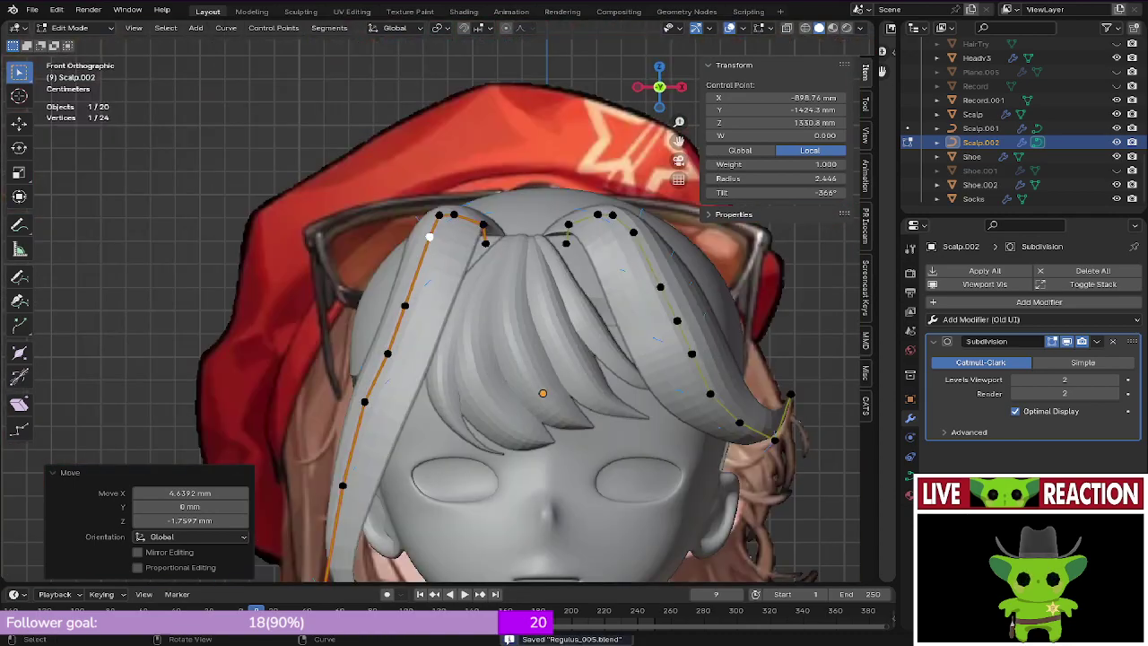
key("shift+z")
scroll(452, 263, "up", 4)
key("shift+z")
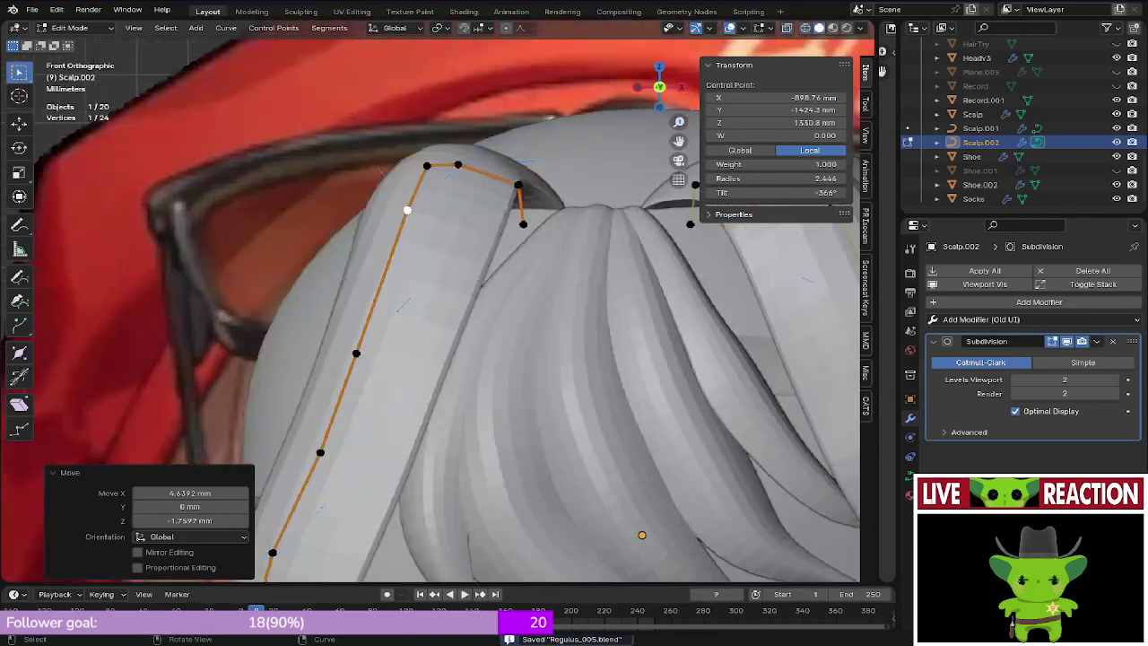
middle_click_drag(407, 210, 410, 224)
key("g")
key("x")
left_click(384, 226)
Step: Move the next two control points down the strand outward along X by about -4.6 mm and -5.3 mm
left_click(371, 395)
key("g")
key("x")
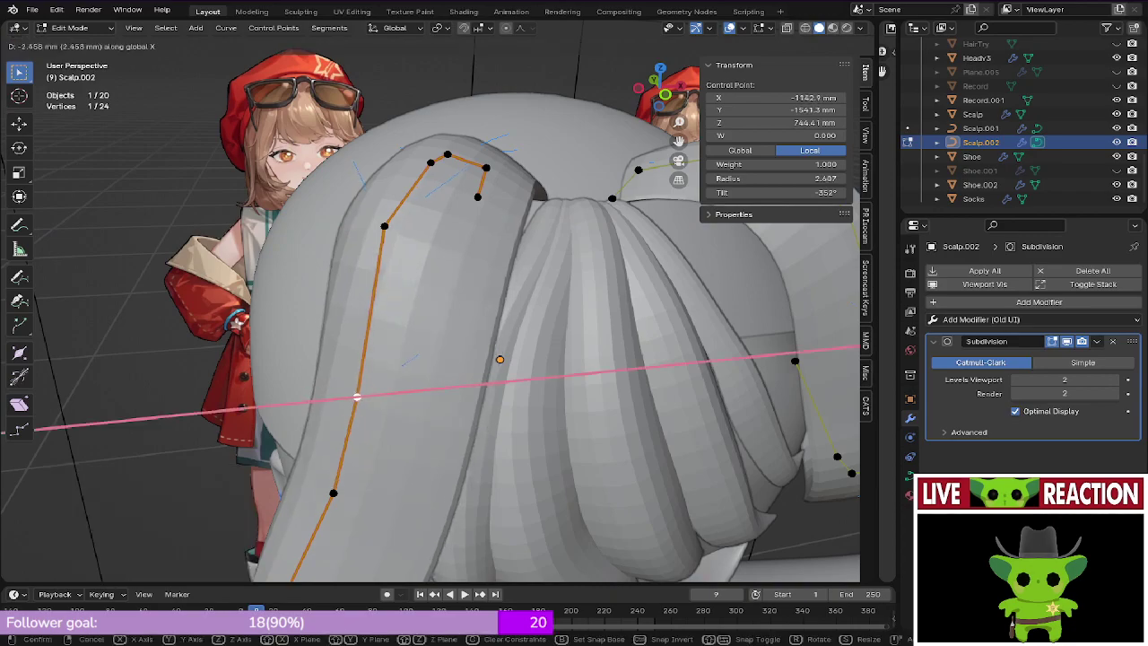
left_click(345, 397)
middle_click_drag(344, 397, 320, 263, "shift")
key("KP_1")
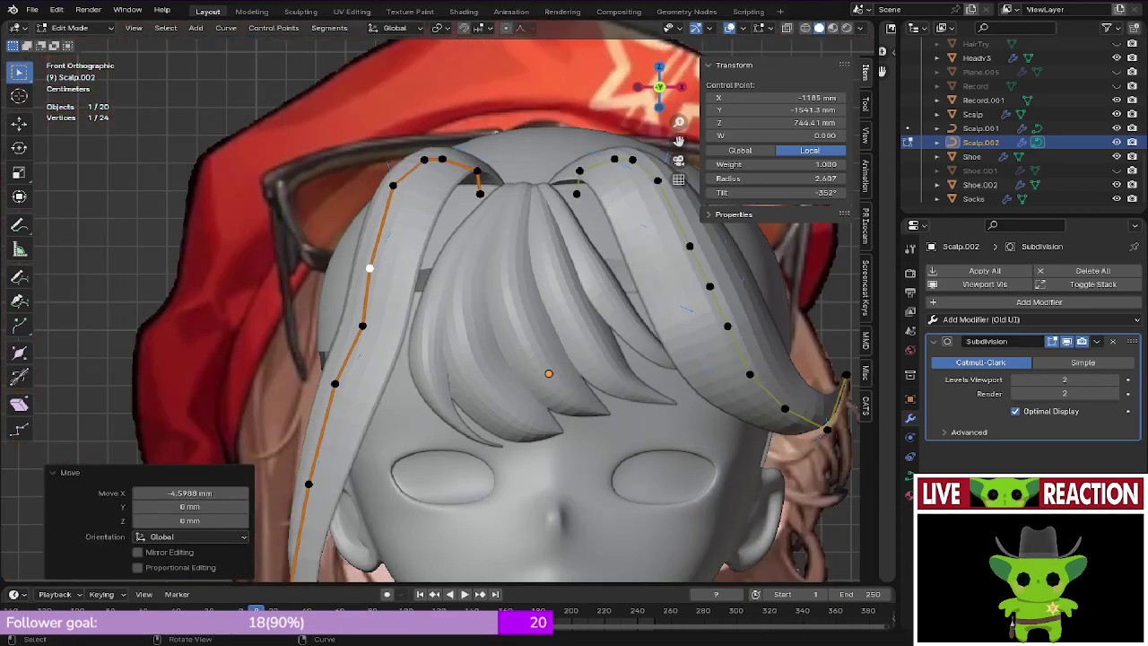
left_click(361, 325)
key("g")
key("x")
key("Return")
Step: Compare the strand with the front reference in wireframe, and examine the roots of both side strands in solid shading
key("z")
left_click(258, 318)
scroll(307, 337, "up", 4)
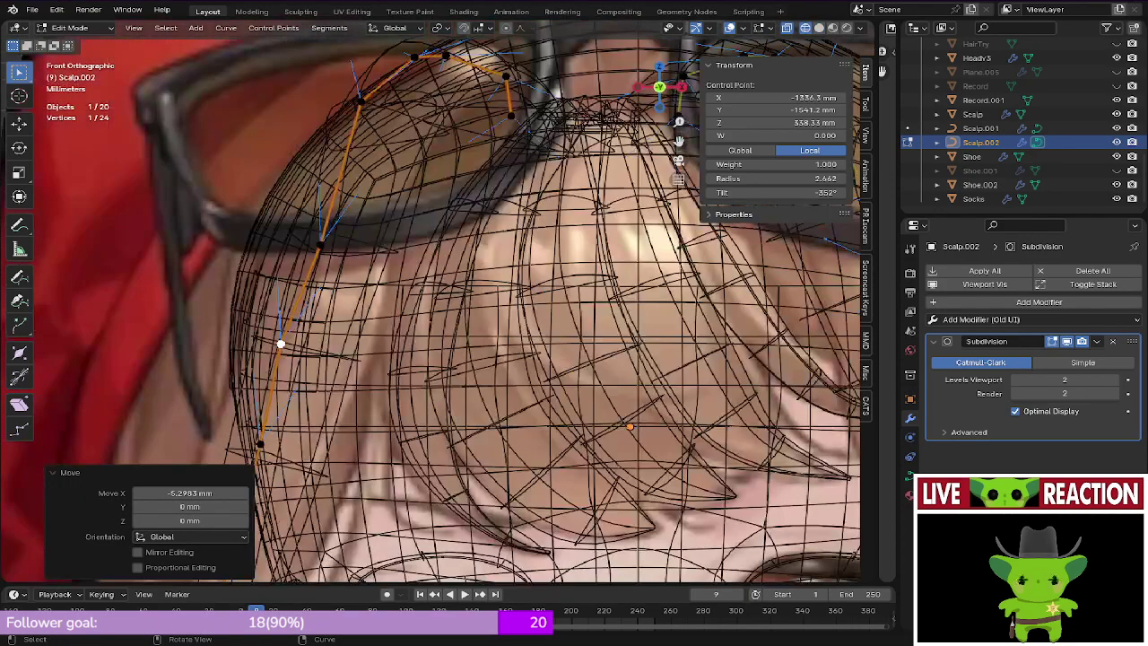
scroll(430, 304, "down", 5)
middle_click_drag(806, 359, 1138, 413, "shift")
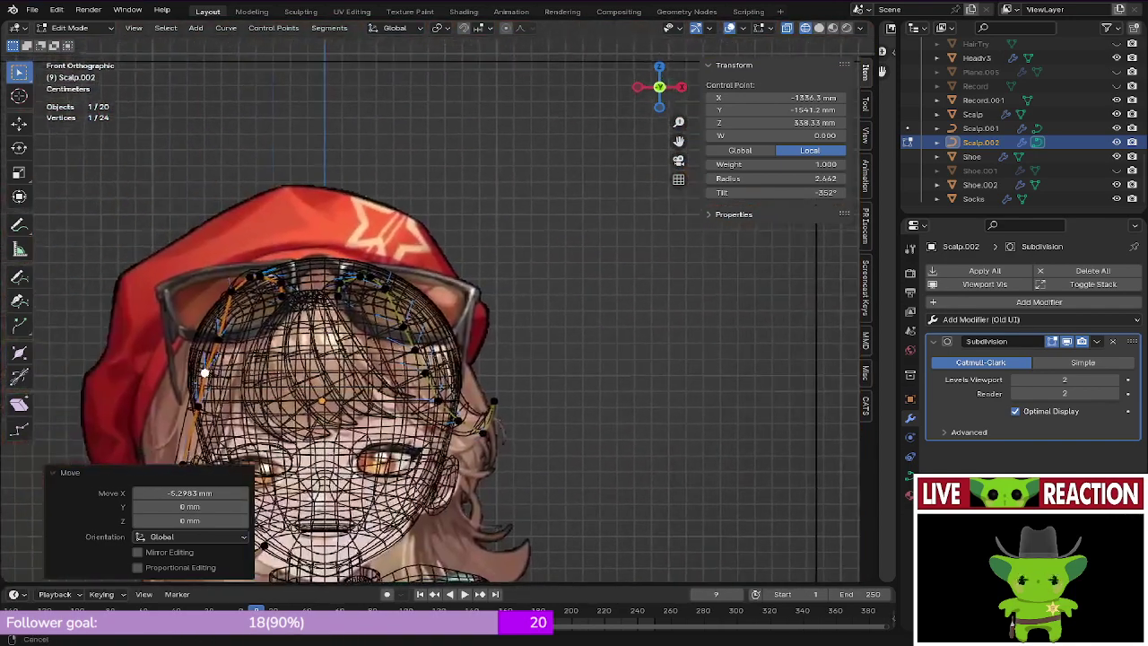
scroll(204, 372, "up", 4)
key("shift+z")
scroll(47, 432, "up", 5)
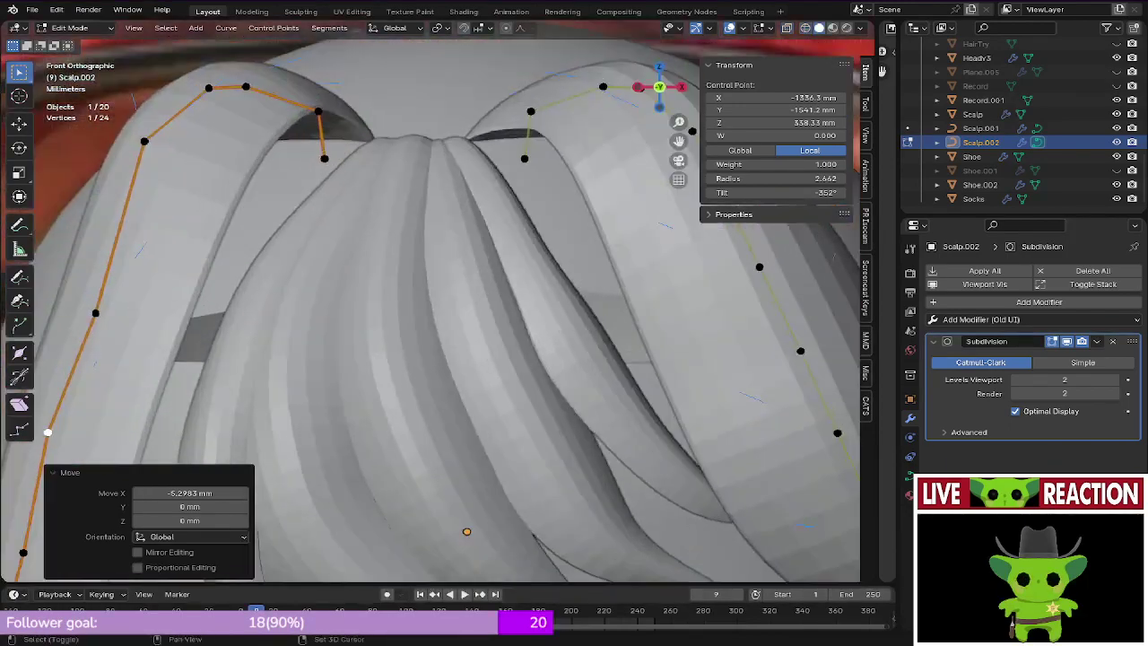
middle_click_drag(323, 158, 394, 192, "shift")
left_click(394, 191)
scroll(394, 192, "down", 2)
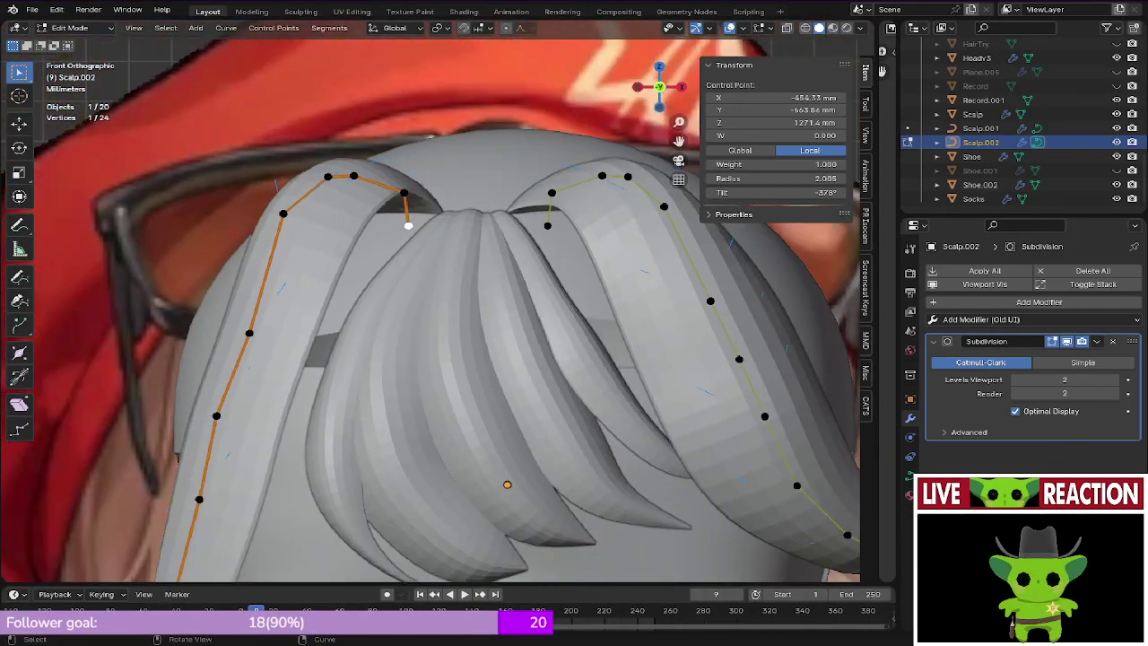
middle_click_drag(430, 359, 479, 262, "shift")
Step: Move the same two upper control points inward along X, the upper by about 6 mm and the lower by 5.6 mm
key("g")
key("x")
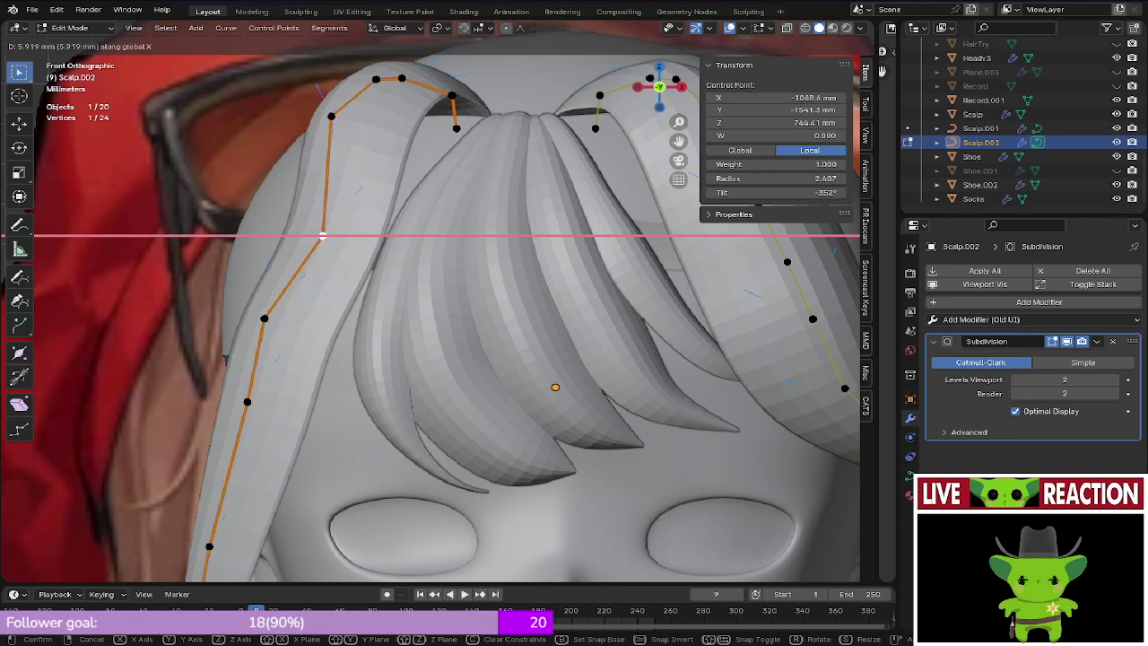
left_click(322, 235)
left_click(264, 317)
key("g")
key("x")
left_click(289, 319)
mouse_move(289, 319)
middle_mouse_down()
mouse_move(362, 315)
mouse_move(285, 325)
middle_mouse_up()
scroll(285, 324, "down", 2)
key("KP_1")
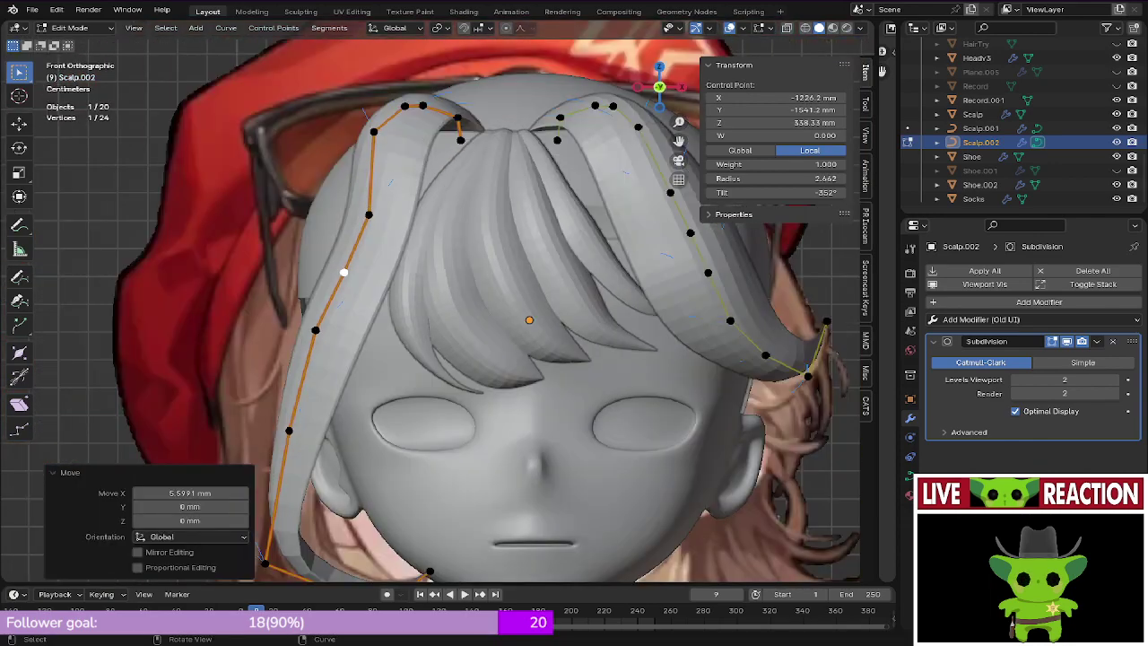
Step: Move the strand's next lower control point, beside the fringe ends, about 10.14 mm along X towards the face
left_click(314, 330)
key("g")
key("x")
left_click(345, 330)
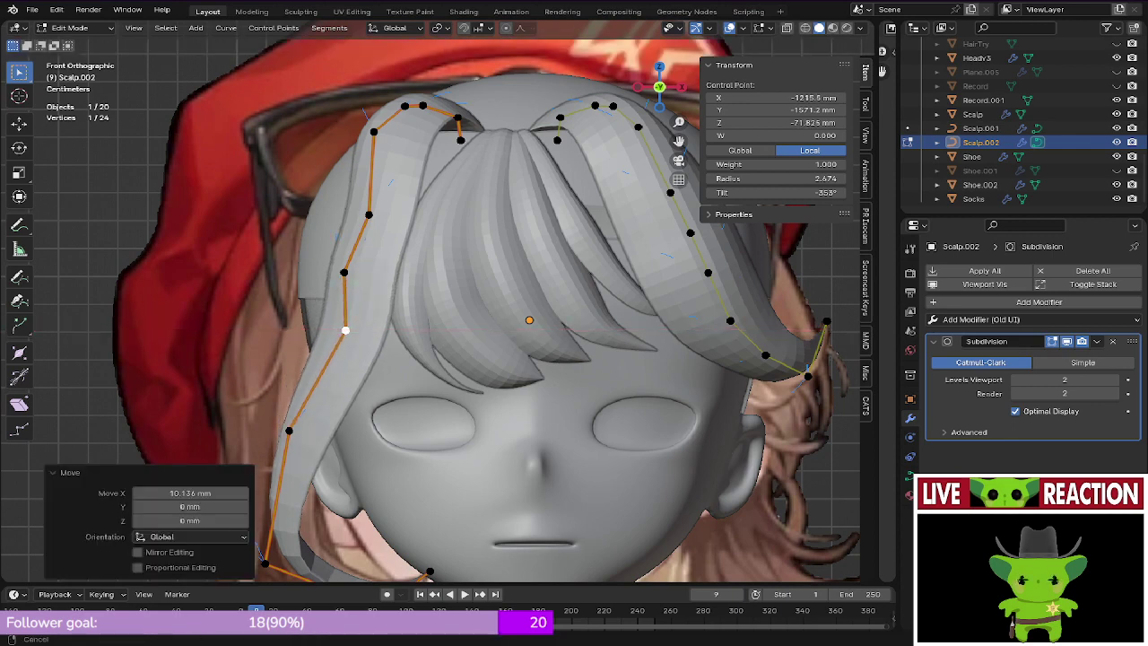
middle_click_drag(345, 330, 343, 320, "shift")
Step: Shift these three control points outward along X to smooth the strand's line, moving the lowest about -8.52 mm
left_click(366, 205)
key("g")
key("x")
key("Return")
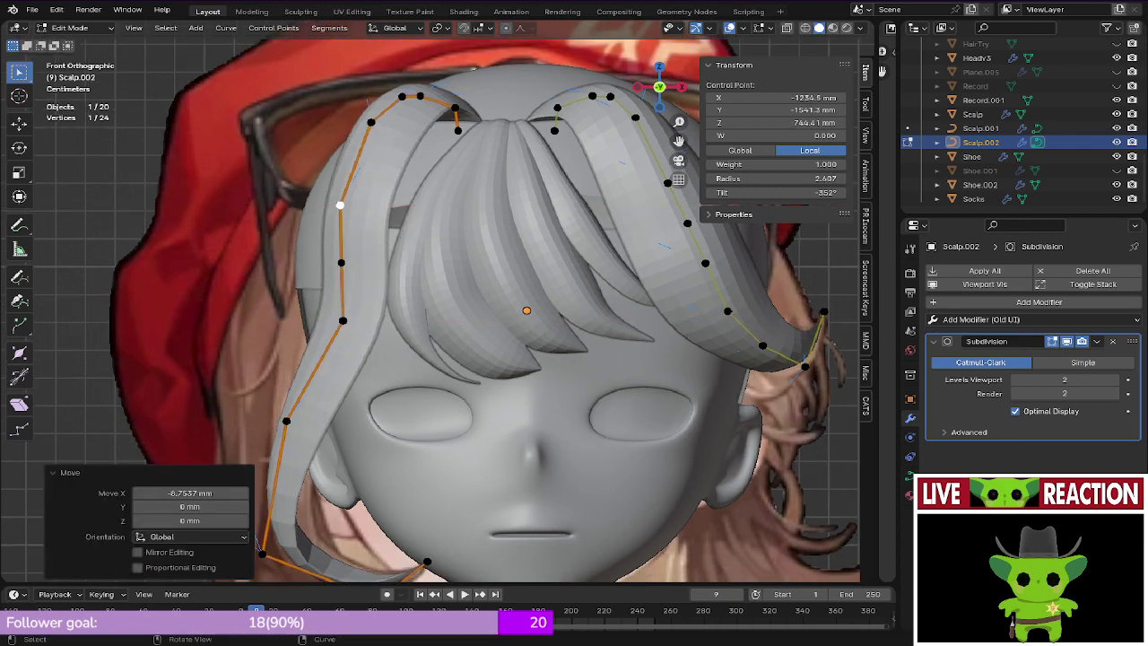
left_click(340, 261)
key("g")
key("x")
key("Return")
left_click(342, 320)
key("g")
key("x")
left_click(318, 320)
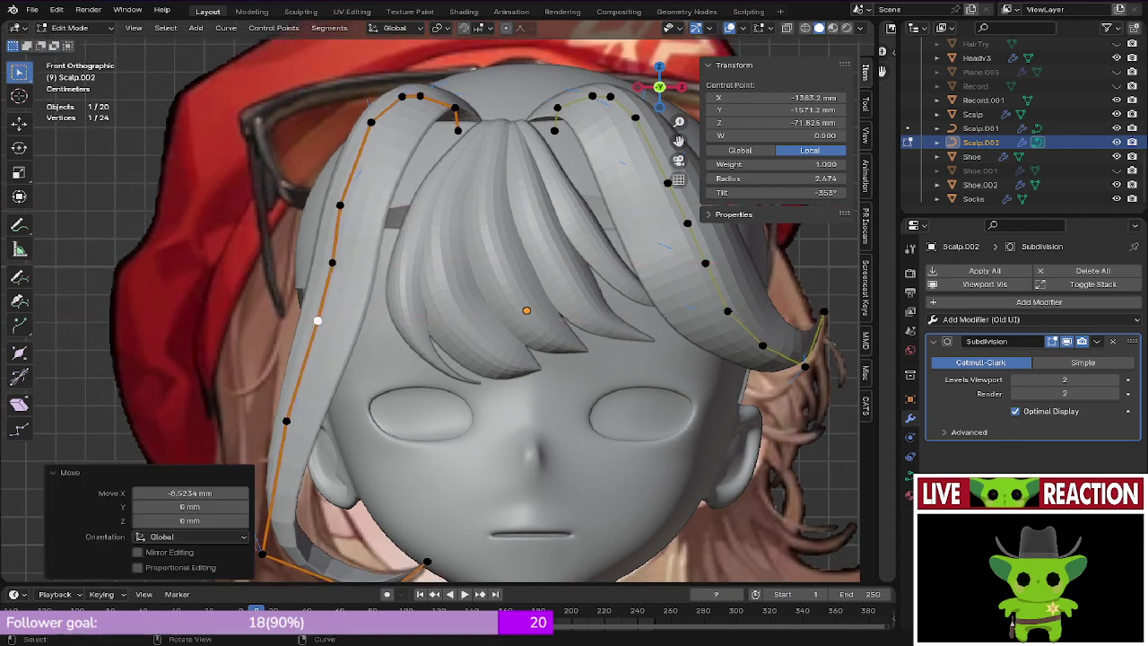
Step: Tilt the side strand's five lower control points together, from the one beside the fringe ends down to the tip
mouse_move(318, 320)
middle_mouse_down("shift")
mouse_move(331, 225)
mouse_move(351, 189)
middle_mouse_up("shift")
key("shift+z")
scroll(302, 248, "down", 2)
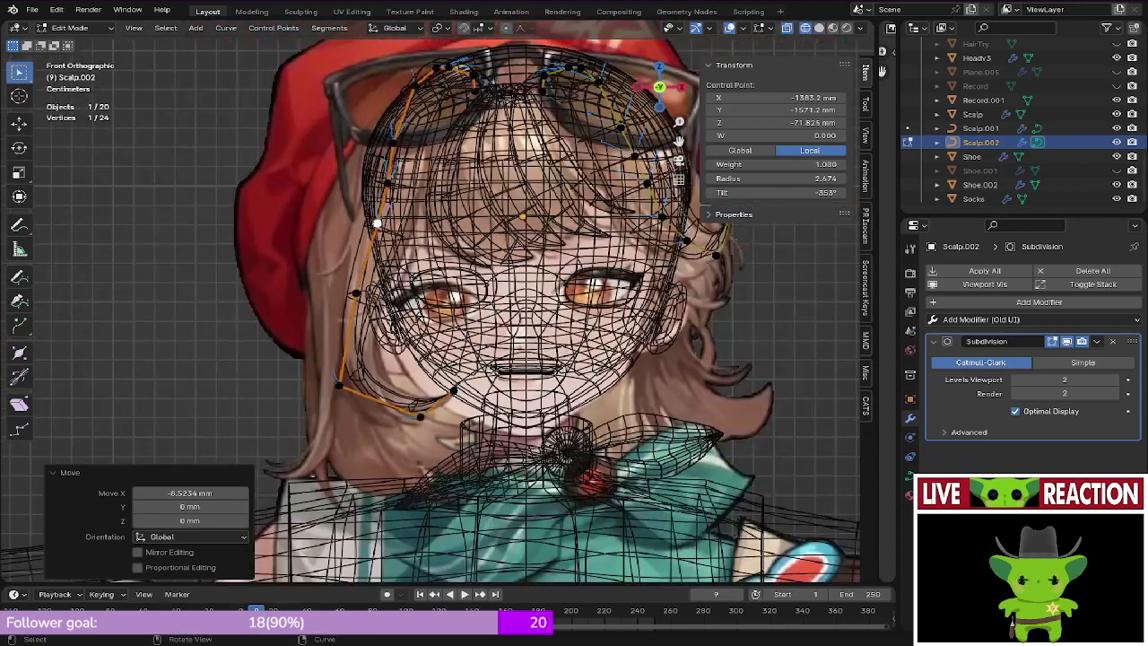
scroll(302, 248, "up", 3)
key("z")
left_click(383, 249)
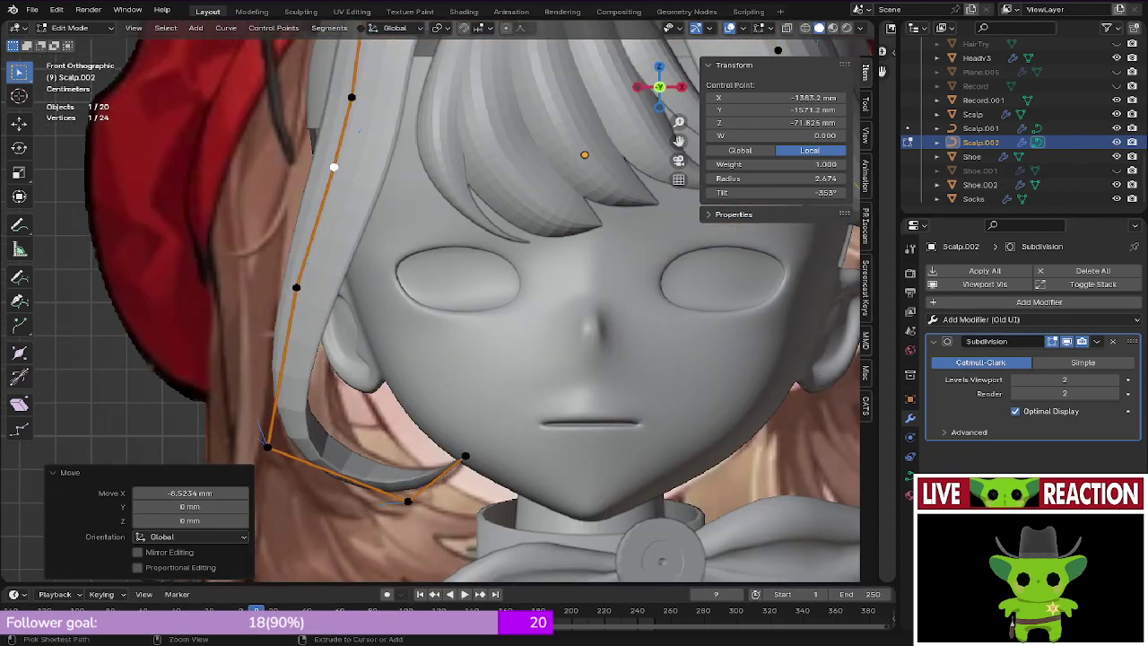
left_click(466, 456, "ctrl")
middle_click_drag(465, 455, 549, 400)
key("KP_1")
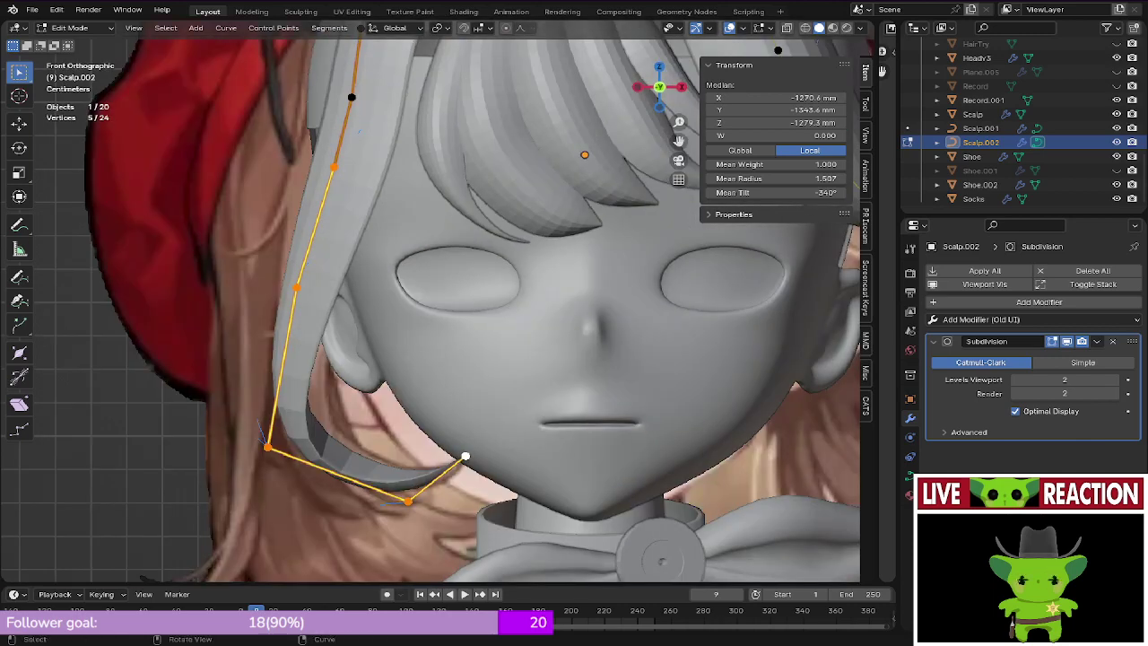
key("ctrl+t")
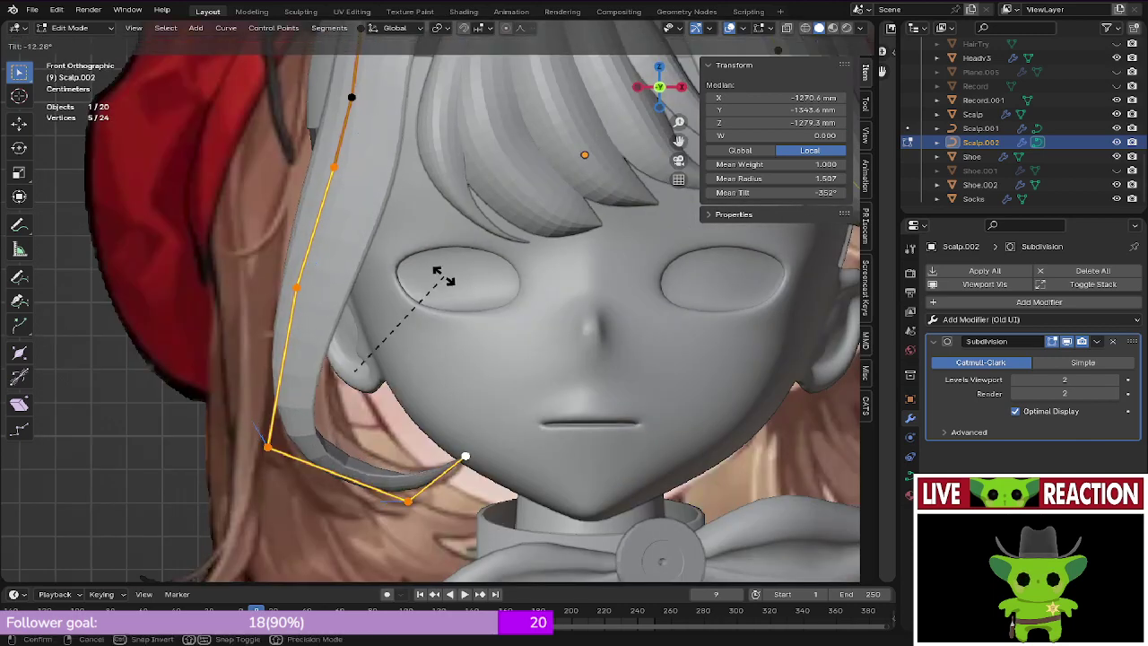
left_click(357, 287)
Step: Tilt the strand's four upper control points, from the crown bend down to beside the fringe, by -29.2°
middle_click_drag(357, 287, 420, 393, "shift")
left_click(380, 241)
middle_click_drag(380, 241, 388, 368, "shift")
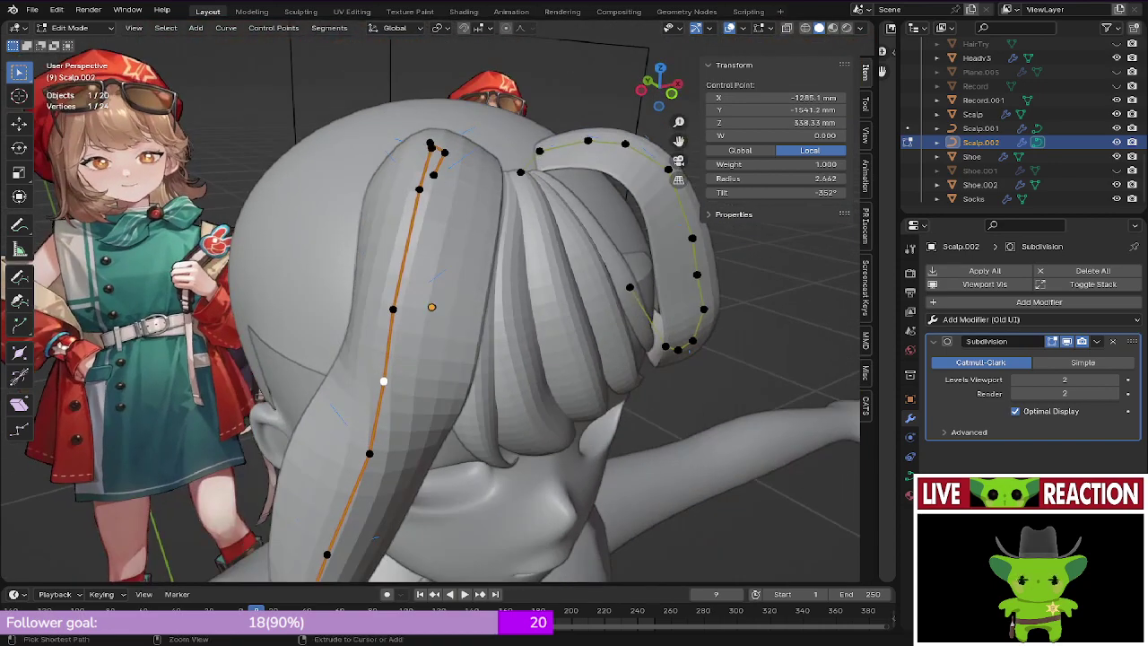
middle_click_drag(433, 151, 439, 167)
key("ctrl+t")
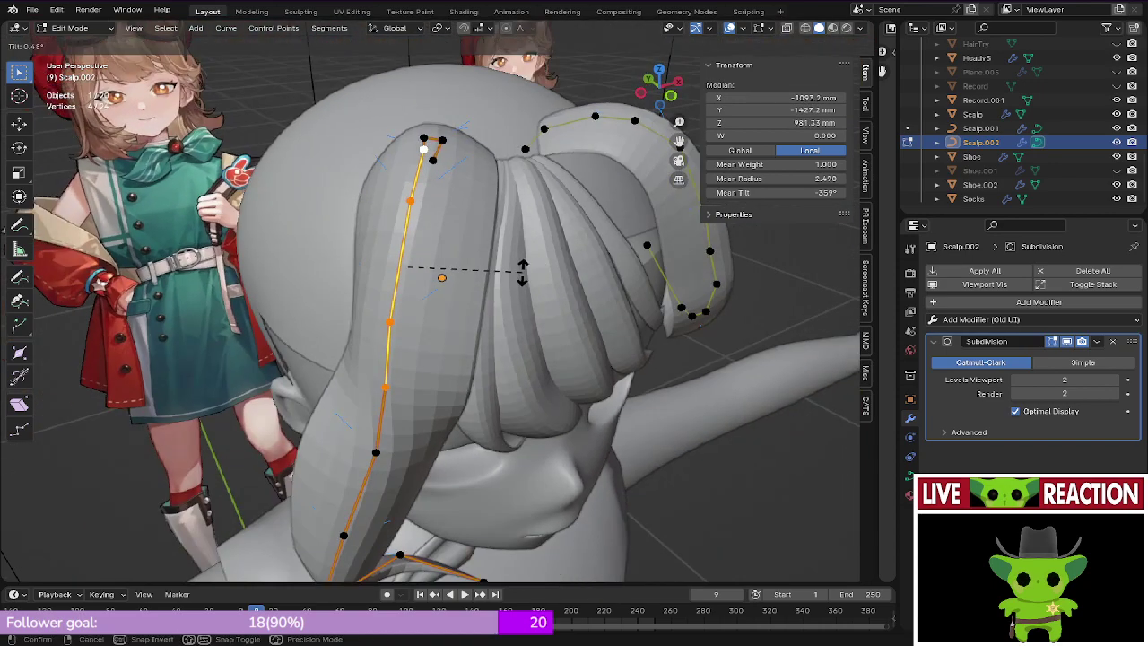
right_click(566, 281)
key("ctrl+t")
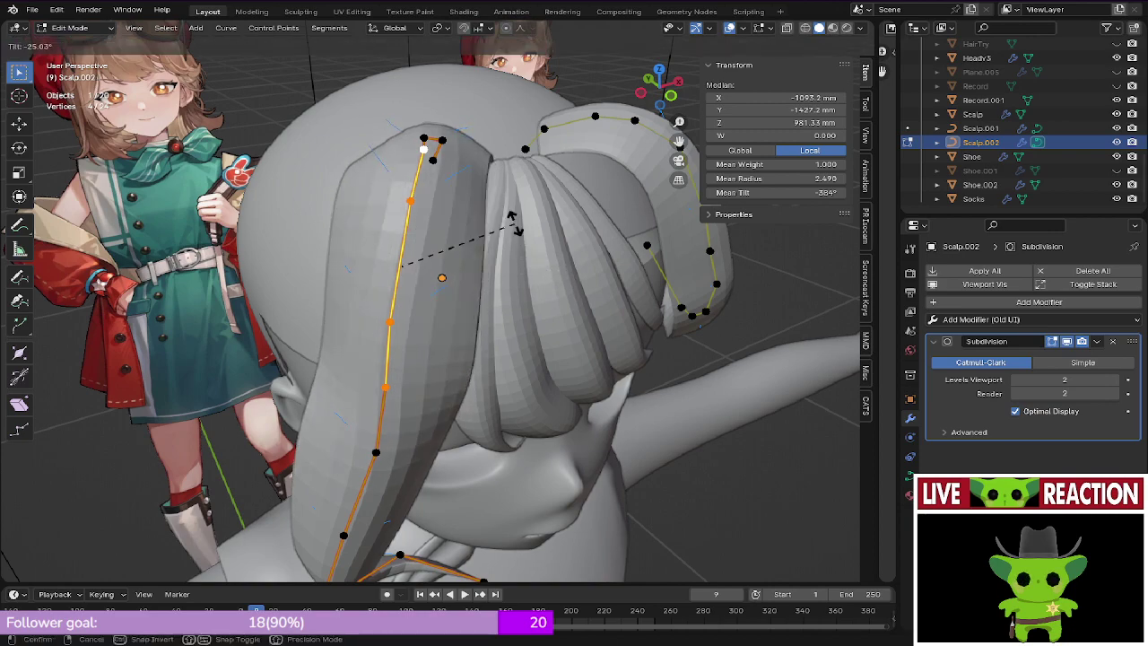
left_click(508, 218)
Step: Nudge the control point beside the middle of the fringe about -1.7 mm in X, -1.4 mm in Y and 0.7 mm in Z, and save
key("KP_1")
key("z")
left_click(475, 152)
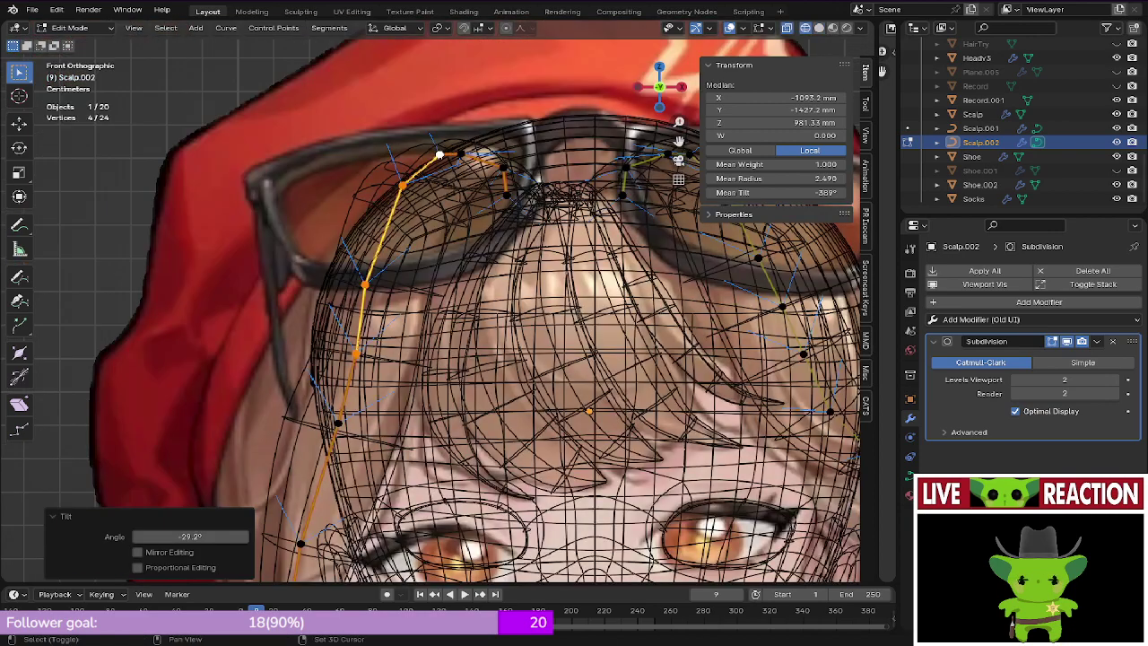
middle_click_drag(475, 154, 484, 118, "shift")
key("z")
left_click(386, 240)
left_click(363, 317)
middle_click_drag(363, 316, 435, 321)
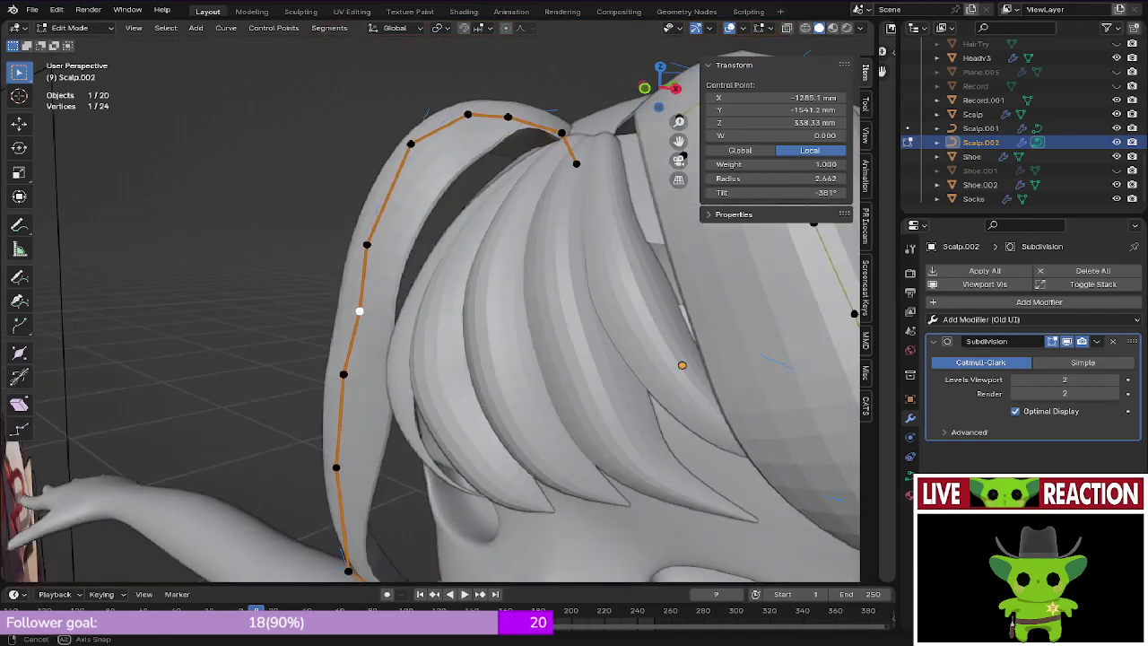
key("g")
left_click(428, 320)
key("KP_1")
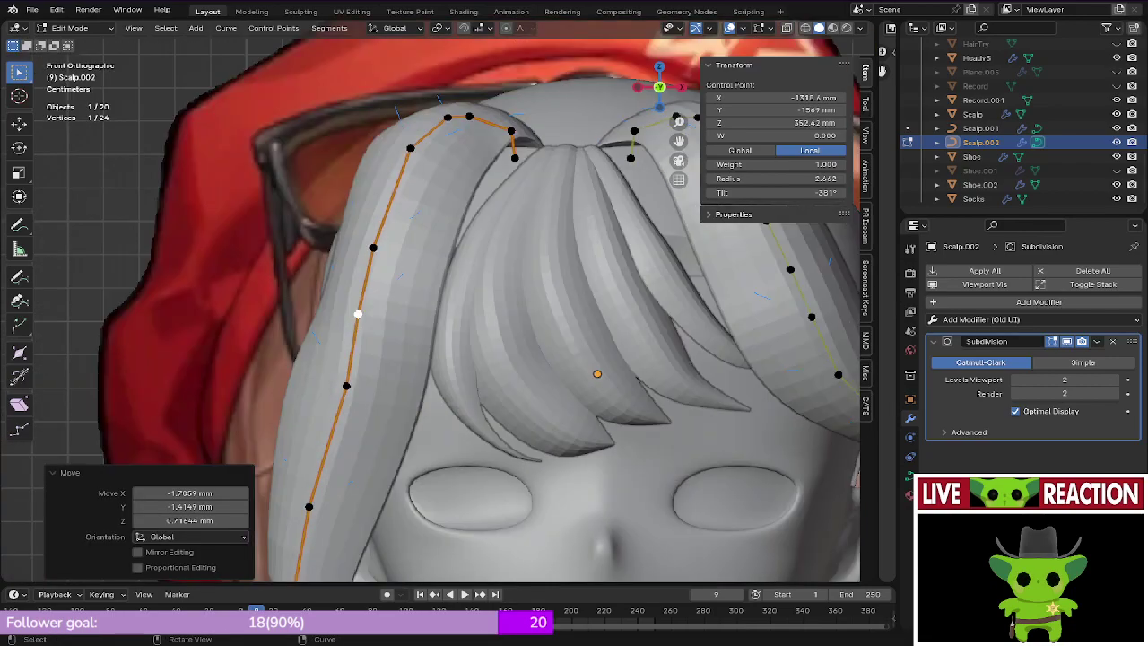
key("ctrl+s")
Step: Shift the strand's tip control point about 0.13 mm in X and -0.67 mm in Z to match the front reference
key("z")
middle_click_drag(395, 305, 404, 13, "shift")
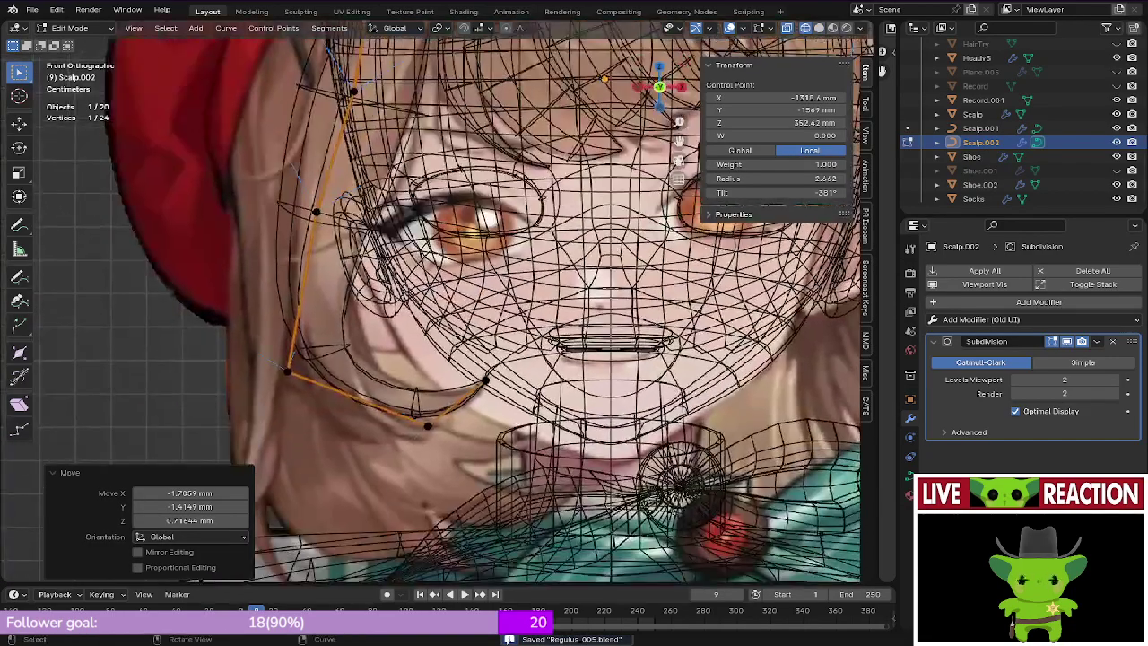
left_click(427, 425)
scroll(427, 424, "up", 1)
key("z")
mouse_move(428, 425)
middle_mouse_down("shift")
mouse_move(361, 319)
mouse_move(371, 327)
mouse_move(337, 242)
mouse_move(331, 291)
middle_mouse_up("shift")
scroll(369, 328, "up", 1)
key("KP_1")
key("z")
key("alt+z")
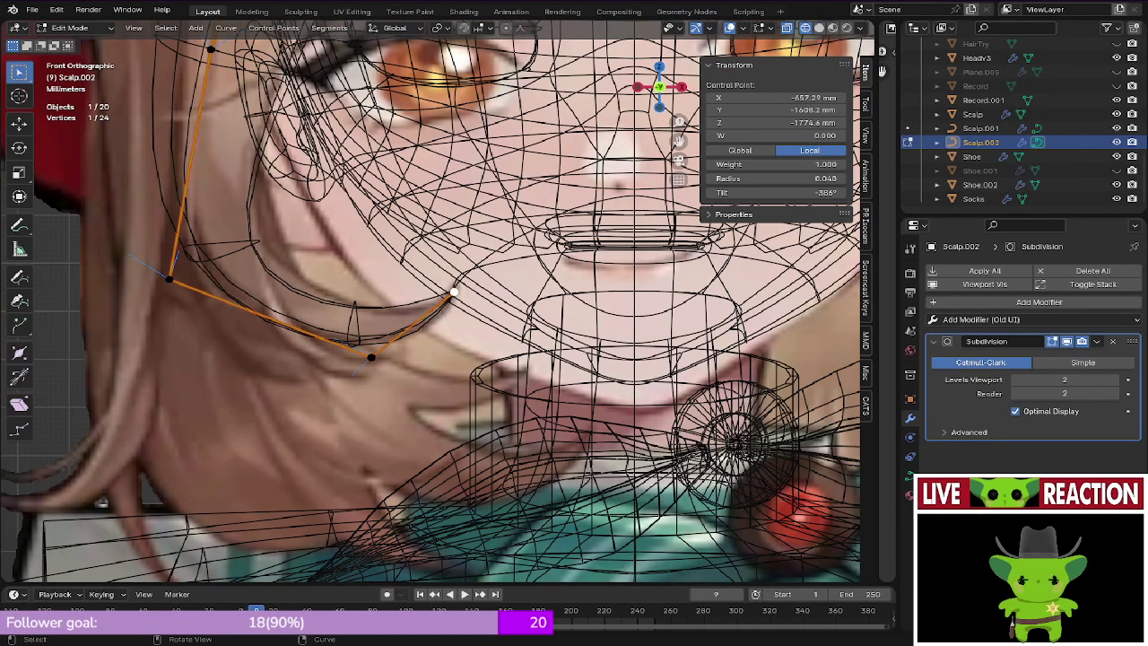
key("g")
key("Return")
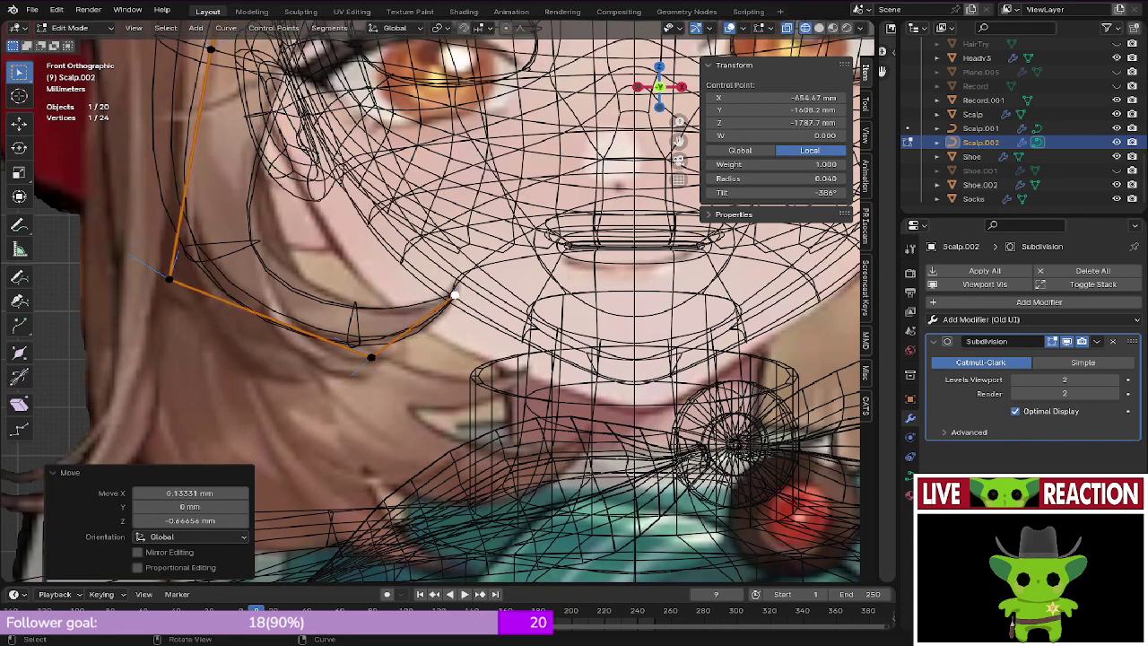
Step: Move the control point just before the tip about -31.8 mm along Y so the strand curls forward
left_click(169, 279)
key("alt+z")
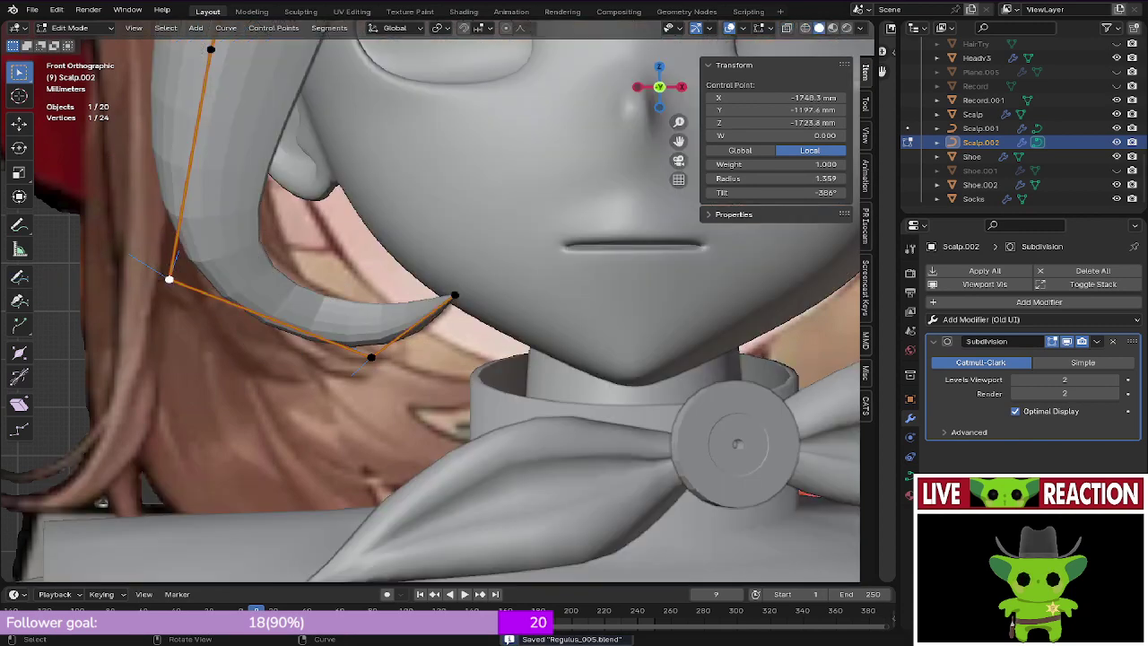
middle_click_drag(421, 377, 502, 258)
key("KP_1")
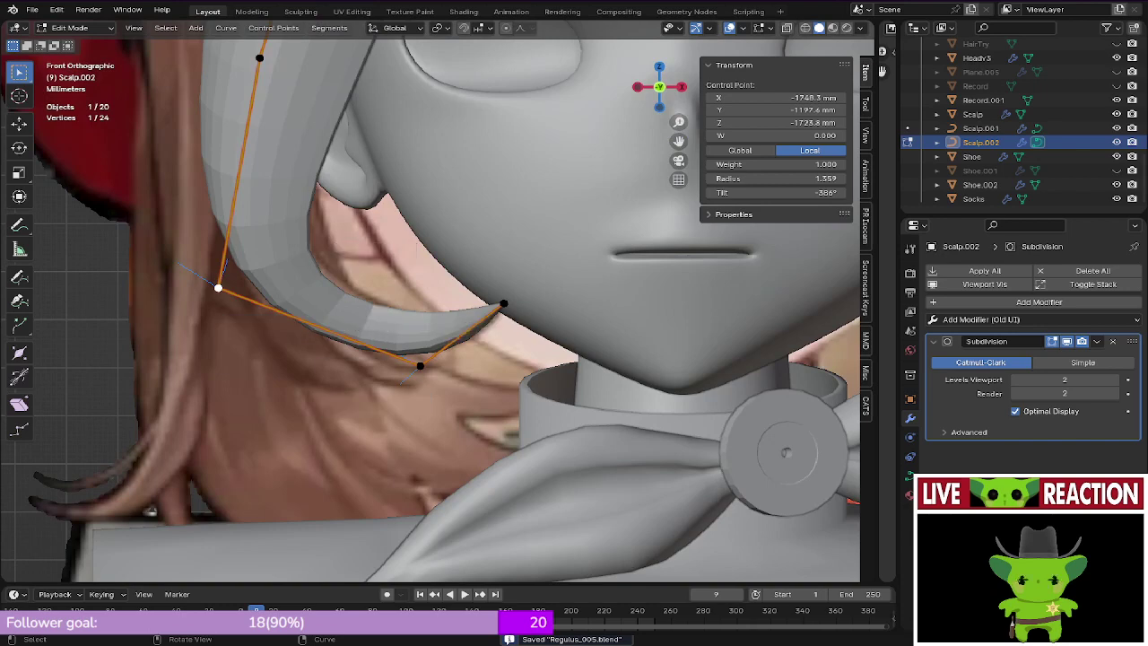
middle_click_drag(430, 314, 323, 348)
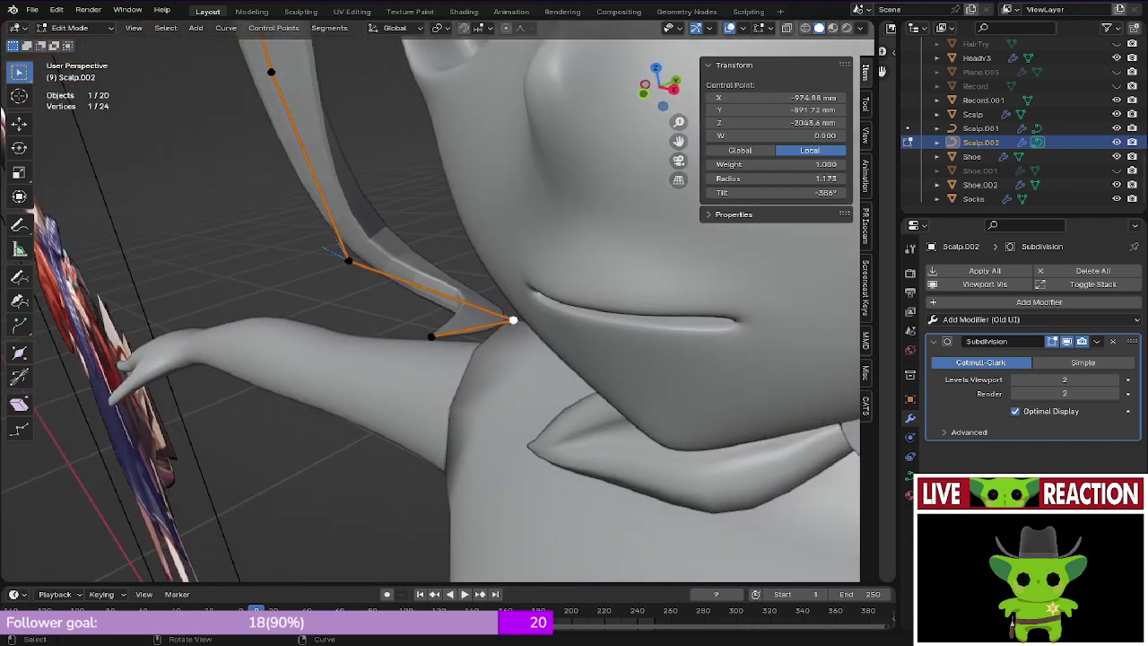
key("g")
key("y")
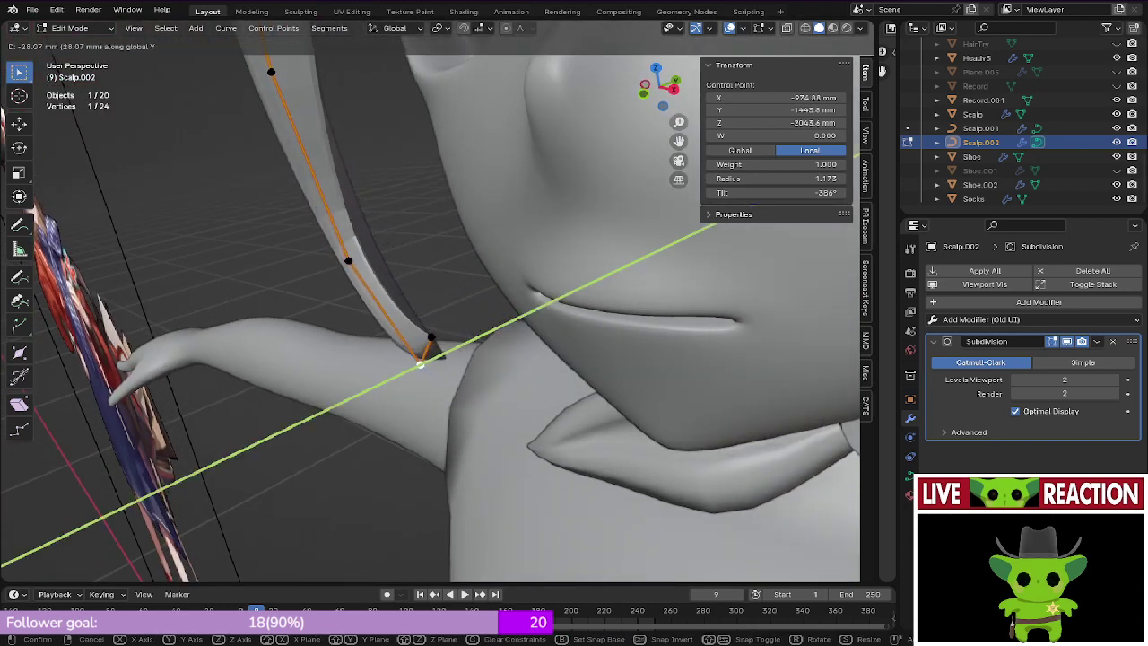
left_click(441, 290)
key("KP_1")
Step: Move the control point at the strand's lower bend inward and slightly up to follow the reference outline
key("z")
left_click(330, 290)
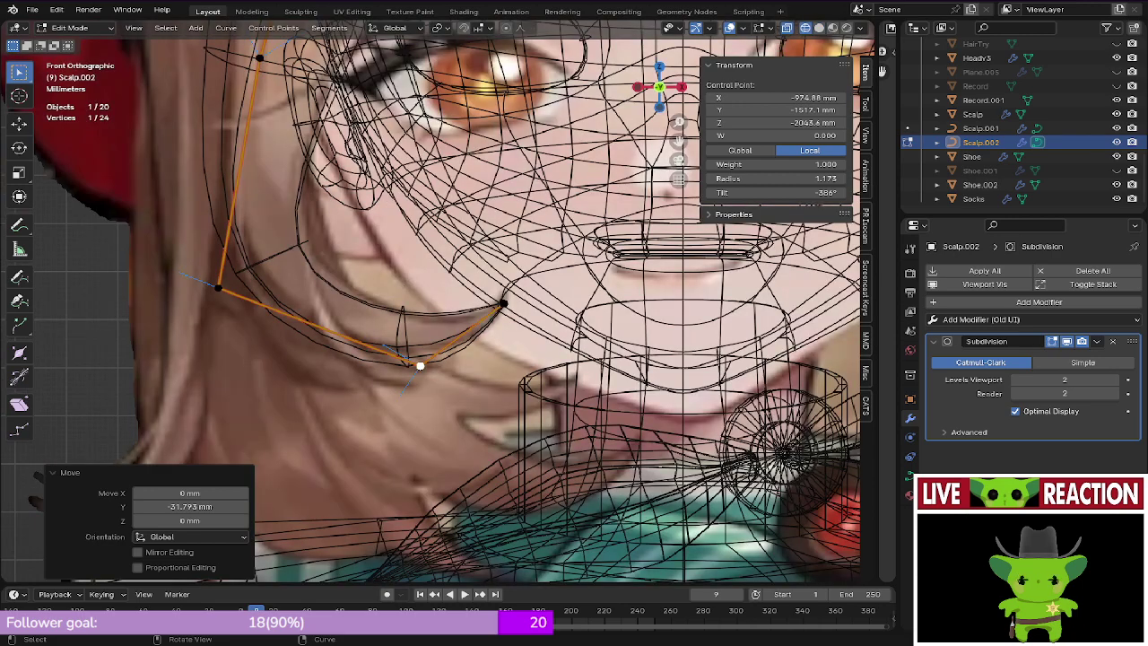
left_click(218, 287)
key("g")
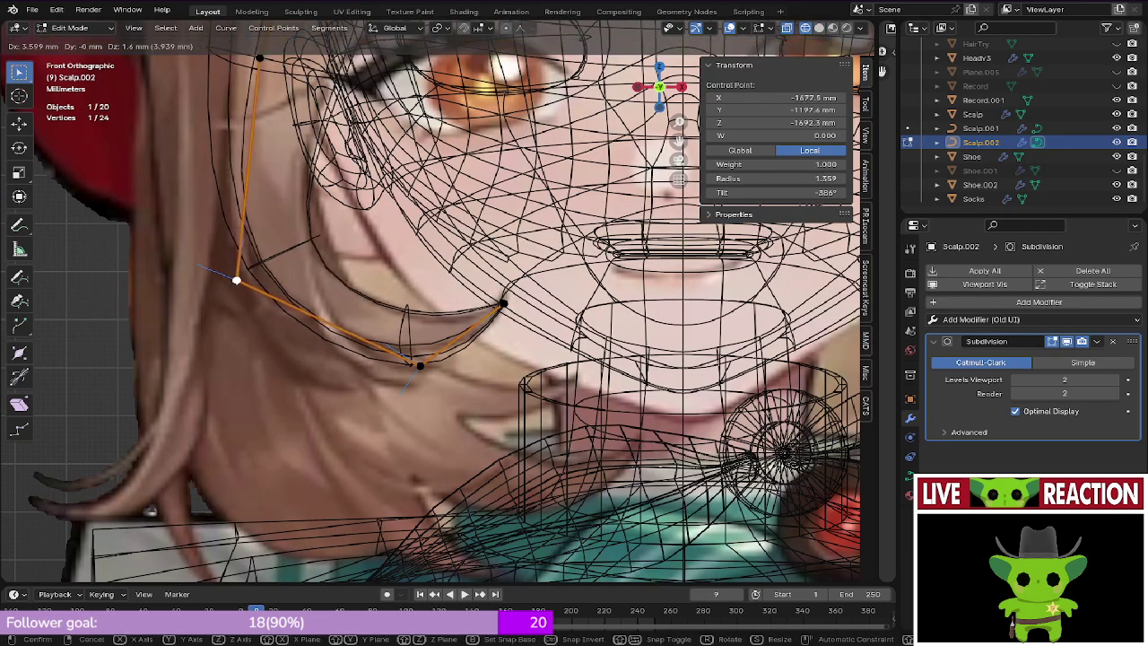
left_click(270, 262)
key("z")
left_click(358, 257)
mouse_move(359, 260)
middle_mouse_down()
mouse_move(300, 332)
mouse_move(309, 318)
middle_mouse_up()
key("KP_1")
Step: Shrink the strand's radius at the control point beside the eye by a factor of 0.542
scroll(403, 313, "down", 5)
scroll(394, 296, "up", 4)
key("z")
left_click(305, 300)
scroll(437, 303, "up", 1)
left_click(322, 230)
key("alt+s")
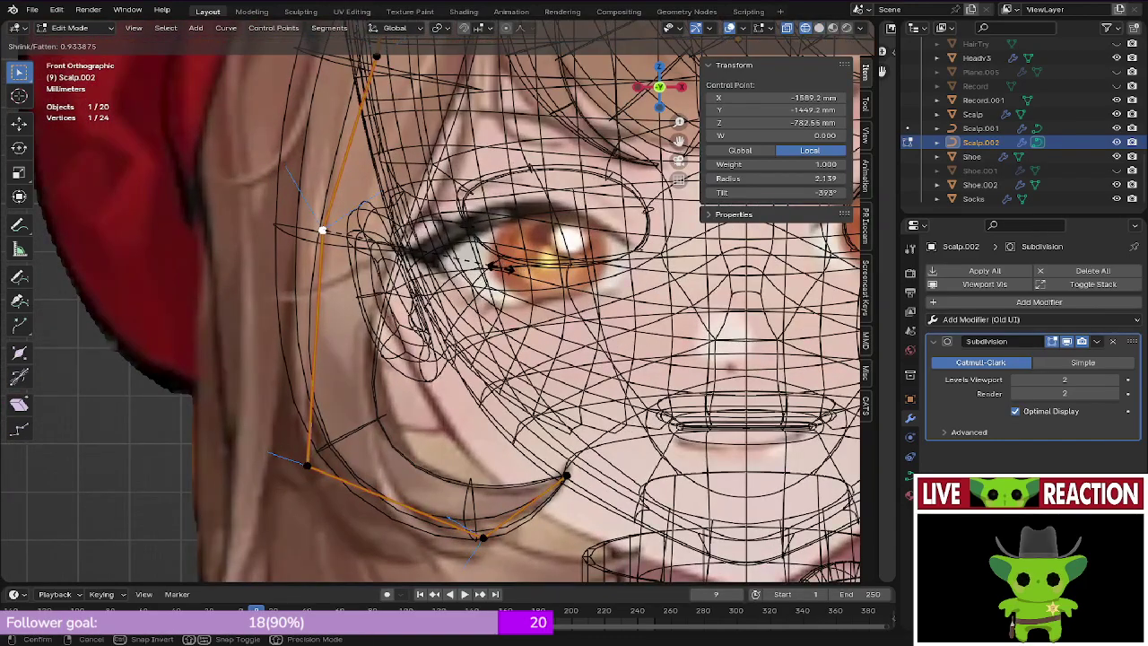
key("Return")
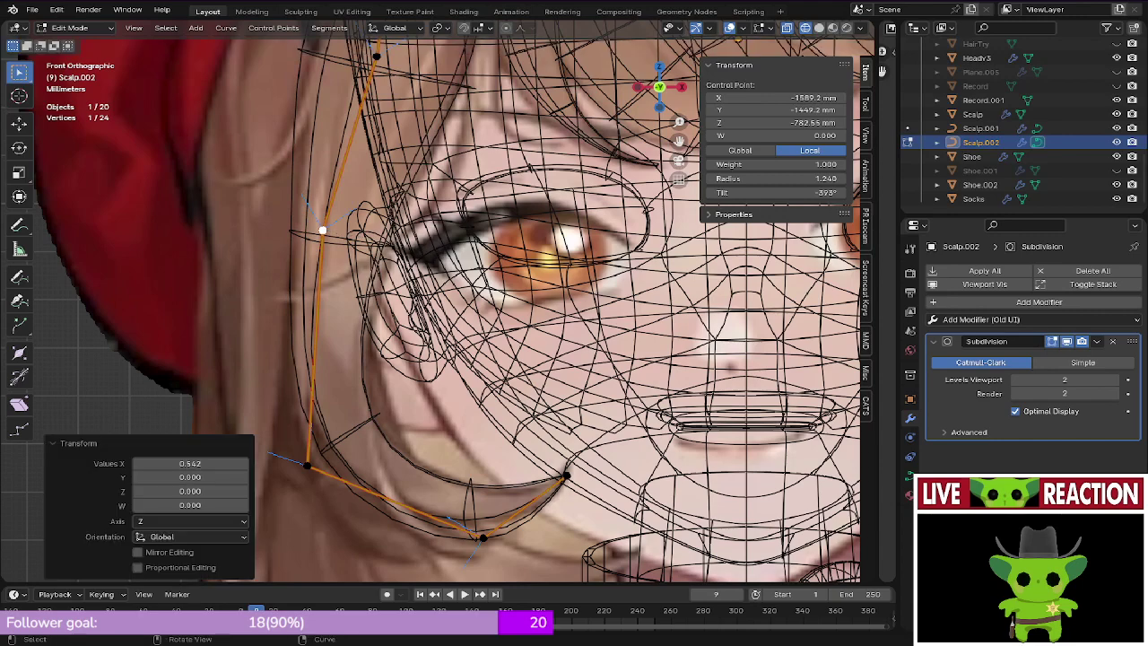
Step: Move the control point beside the eye about 1.2 mm in X and 0.4 mm in Z, and save the file
key("g")
left_click(432, 248)
key("z")
left_click(536, 248)
key("ctrl+s")
left_click(512, 231)
Step: Shrink the strand's radius at the next control point up, beside the fringe ends, by a factor of 0.778
middle_click_drag(396, 181, 402, 343, "shift")
key("z")
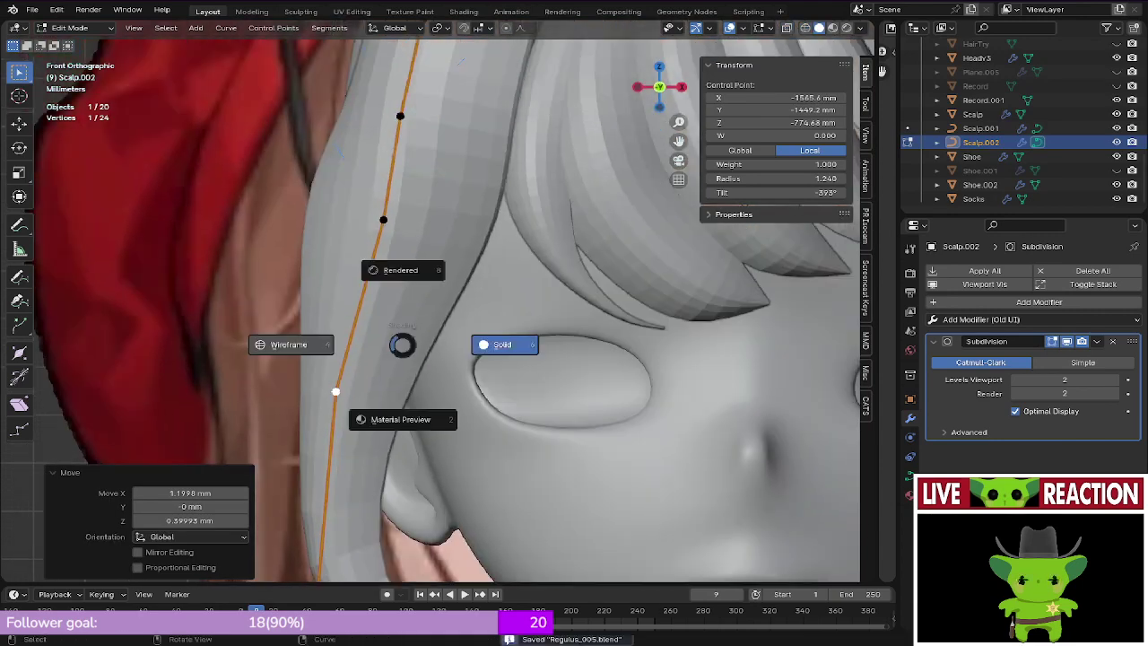
left_click(295, 344)
left_click(383, 220)
key("s")
right_click(571, 248)
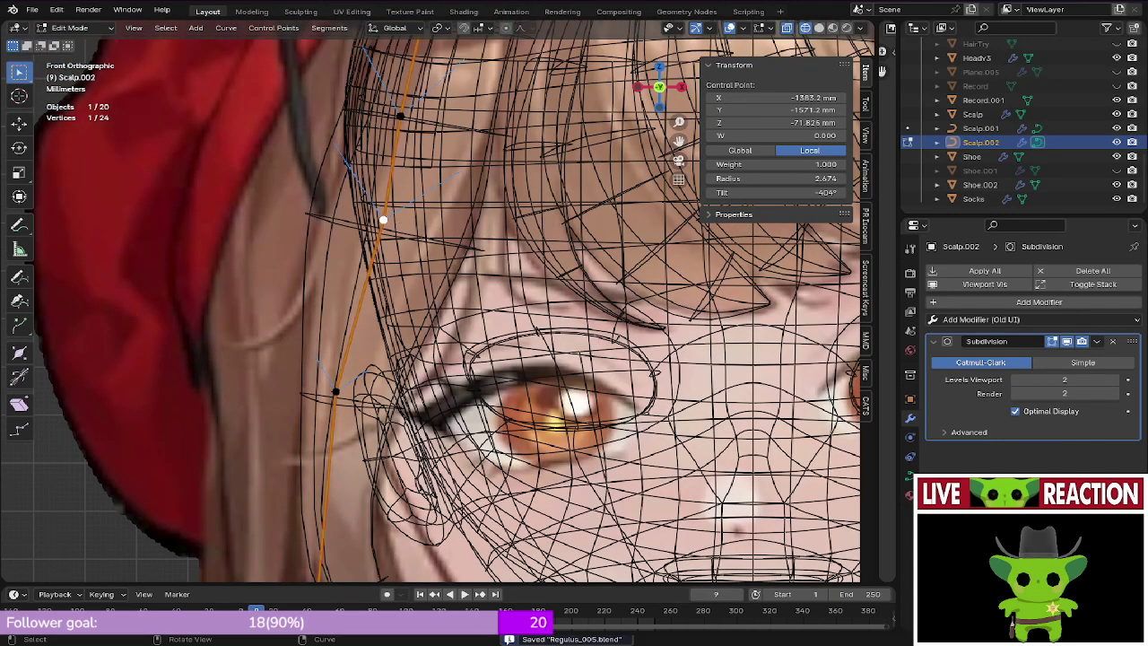
key("alt+s")
key("Return")
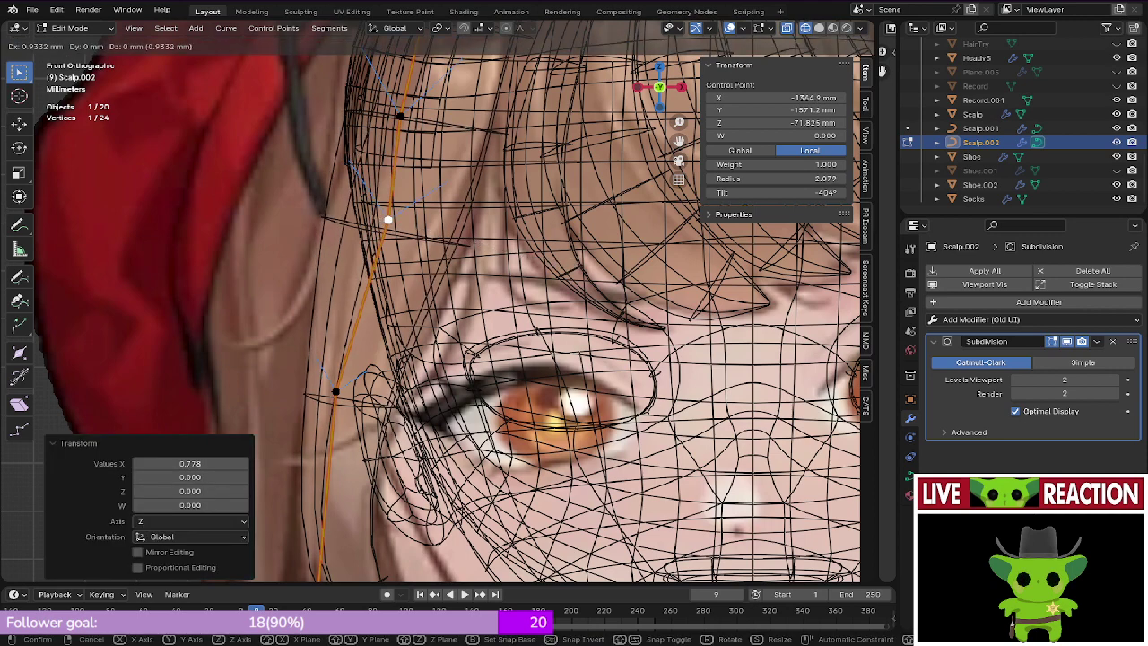
Step: Move the control point beside the fringe ends about 2.4 mm in X and 0.13 mm in Z, and save the file
key("g")
left_click(386, 231)
key("ctrl+s")
left_click(512, 237)
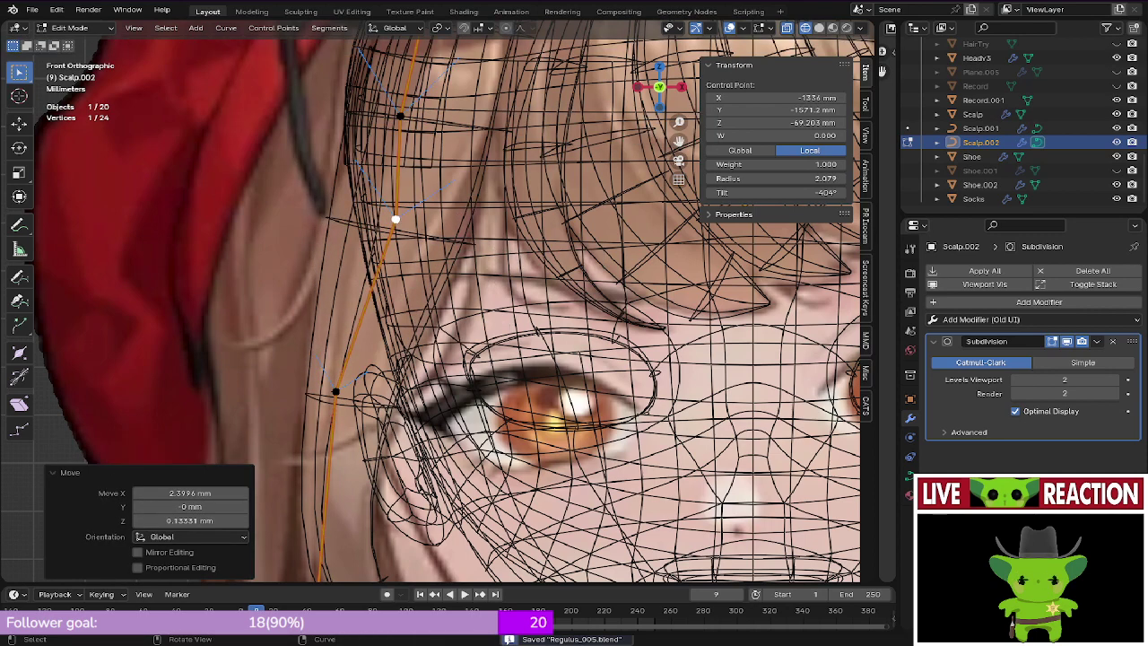
Step: Shrink the radius at the next higher control point, beside the middle of the fringe, by a factor of 0.878
key("z")
left_click(618, 249)
middle_click_drag(619, 249, 625, 389, "shift")
key("z")
left_click(407, 255)
key("s")
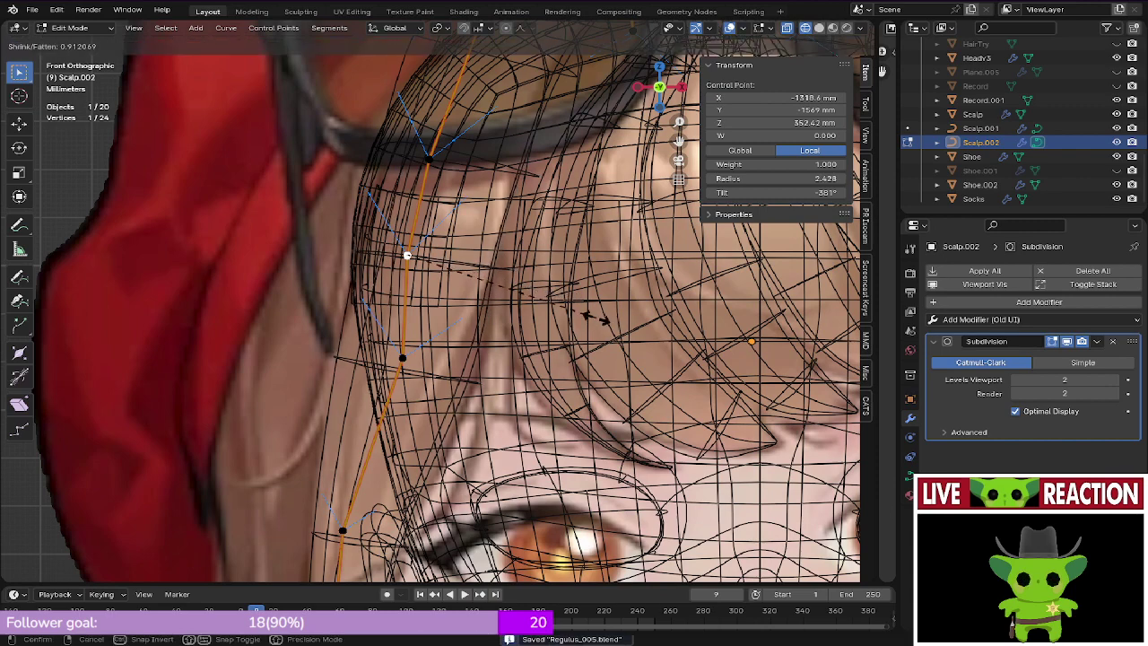
key("Return")
Step: Move the control point beside the middle of the fringe about 3.33 mm along X, and save the file
key("g")
key("x")
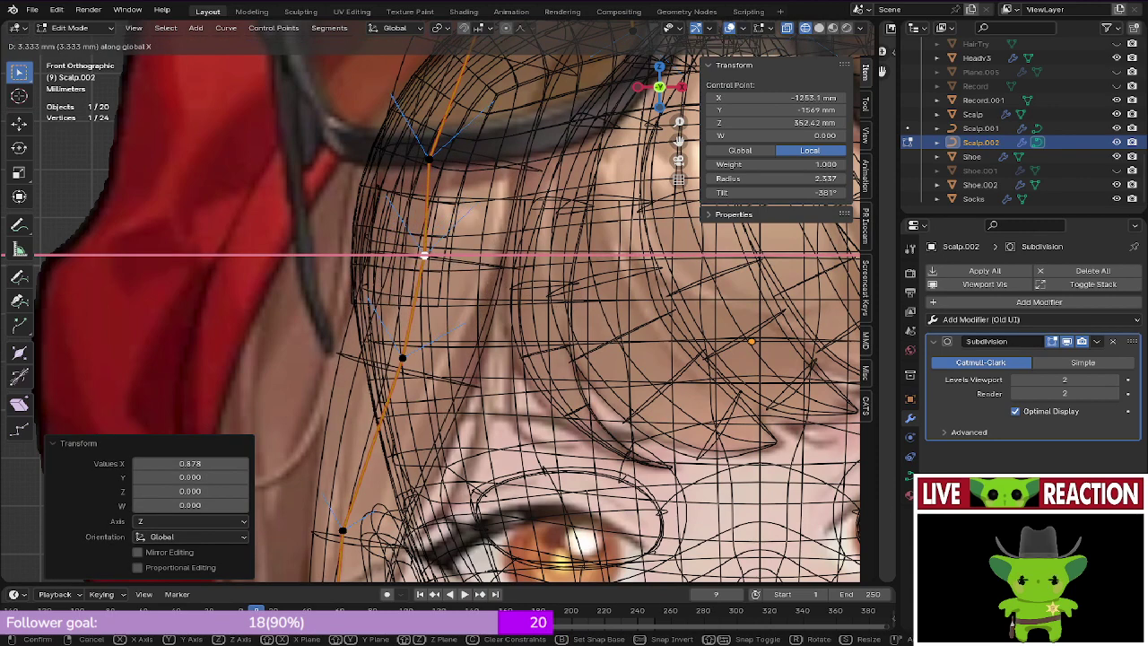
key("Return")
key("ctrl+s")
left_click(613, 299)
Step: Shrink the radius at the next control point up, near the lower rim of the reference sunglasses, by a factor of 0.916
key("z")
left_click(583, 221)
middle_click_drag(529, 223, 527, 351, "shift")
key("z")
left_click(425, 287)
key("s")
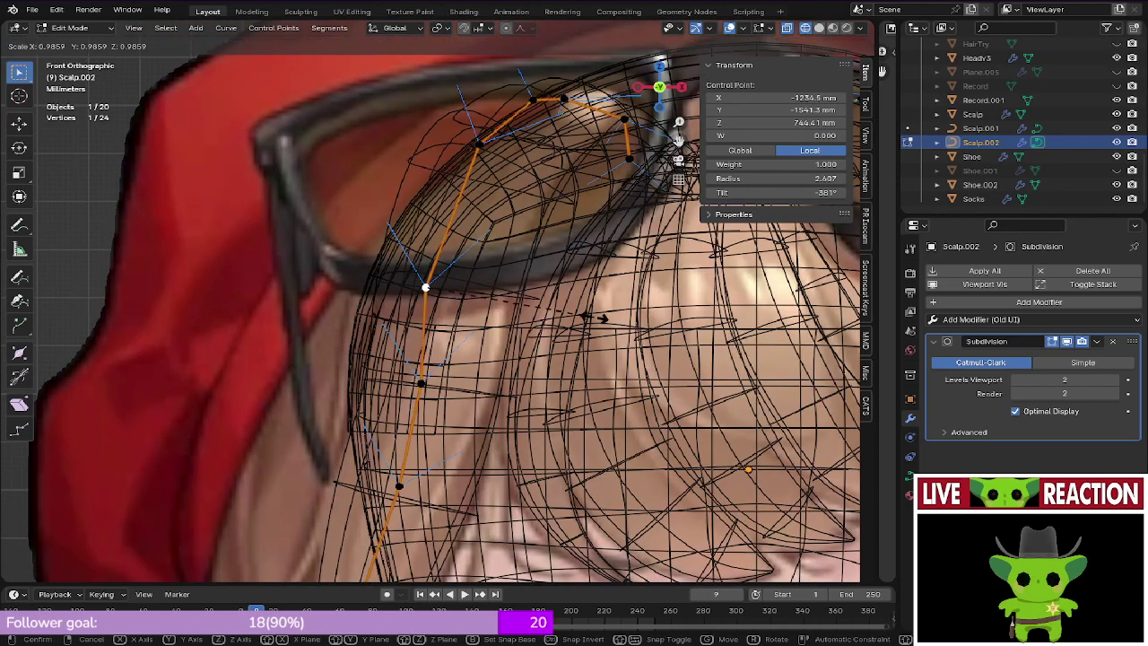
left_click(632, 321)
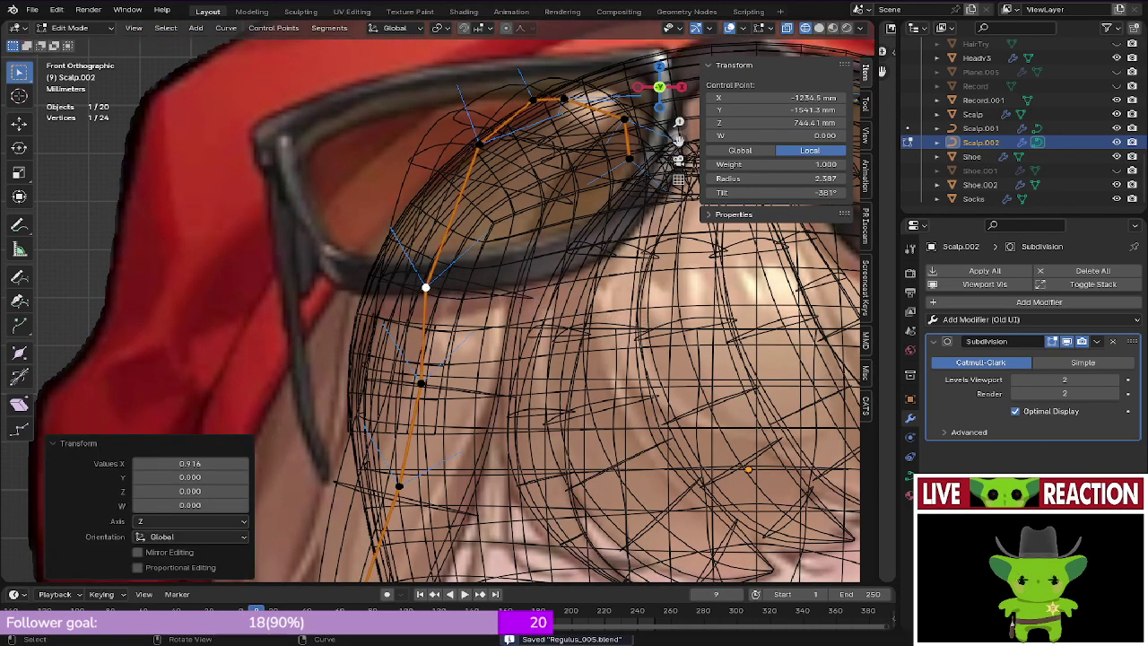
Step: Move the control point near the sunglasses' lower rim about 5.07 mm along X, and save the file
key("g")
key("x")
left_click(615, 320)
key("z")
left_click(717, 320)
key("ctrl+s")
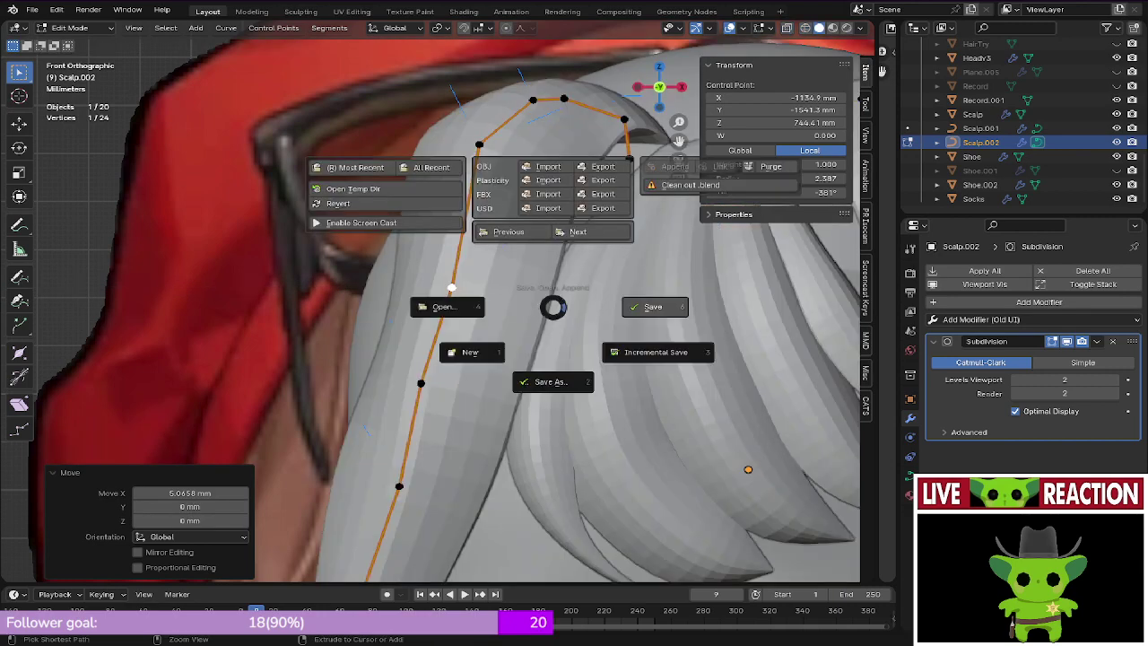
left_click(648, 307)
Step: Shrink the strand's radius at the control point just below the crown bend by a factor of 0.939
scroll(627, 307, "down", 5)
scroll(466, 265, "up", 4)
middle_click_drag(466, 264, 528, 291)
left_click(458, 216)
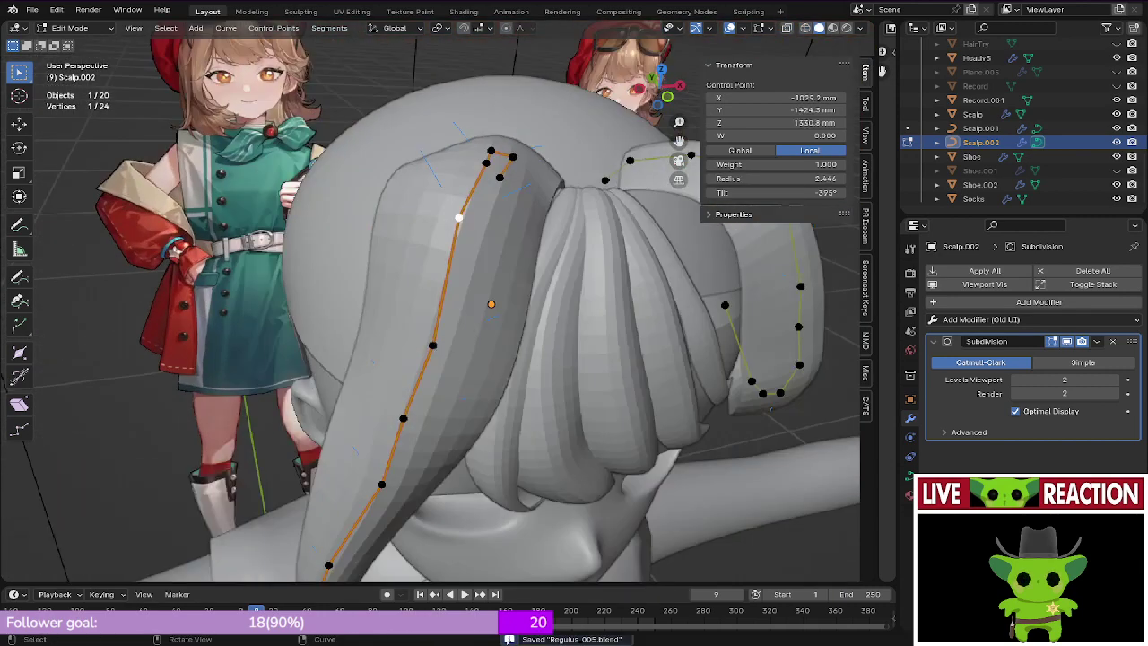
key("KP_1")
key("shift+z")
key("alt+s")
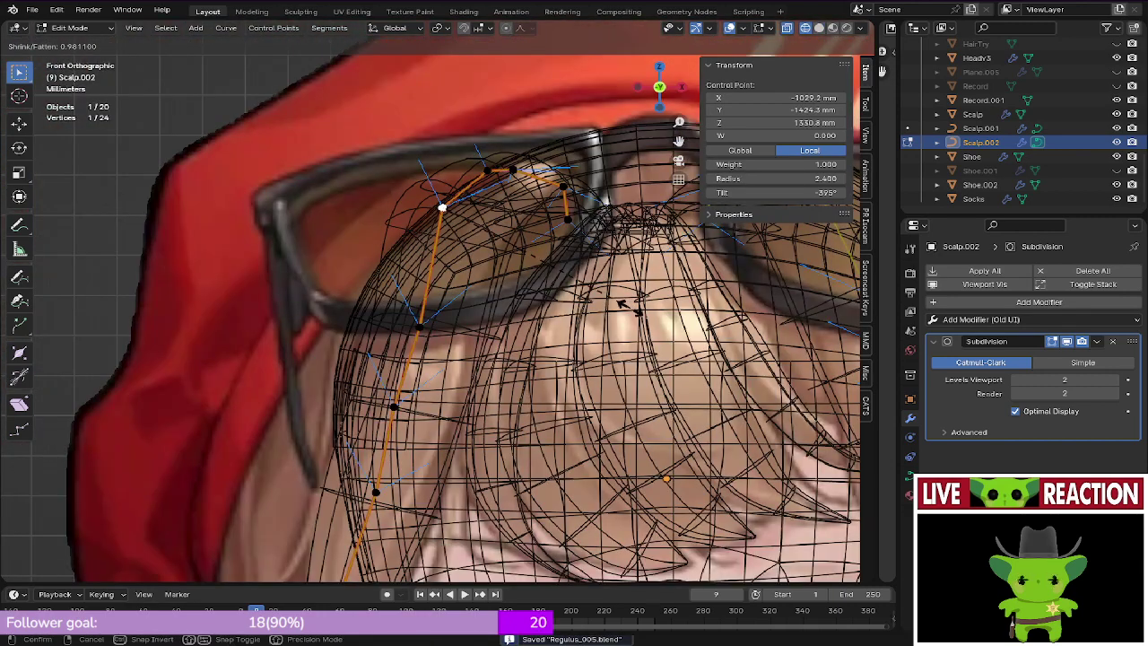
left_click(622, 303)
Step: Save the reshaped strand and return to Object Mode to review the hairstyle against the front reference
key("shift+z")
key("KP_5")
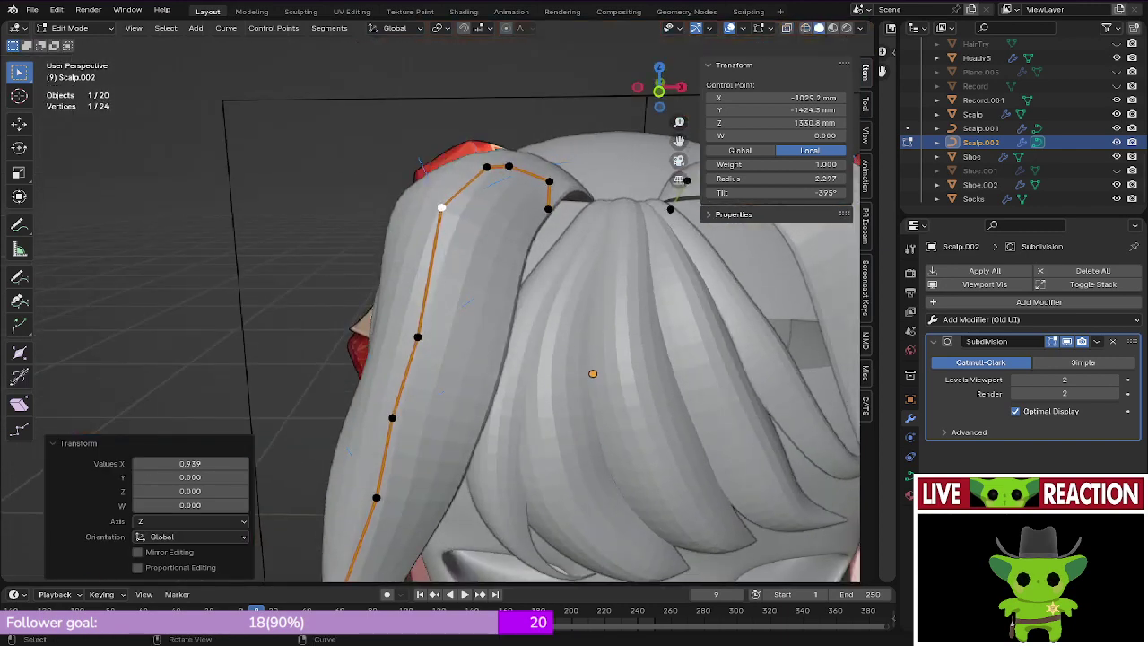
middle_click_drag(478, 305, 548, 259)
key("KP_1")
scroll(479, 305, "down", 2)
key("ctrl+s")
left_click(577, 304)
key("Tab")
scroll(538, 310, "down", 1)
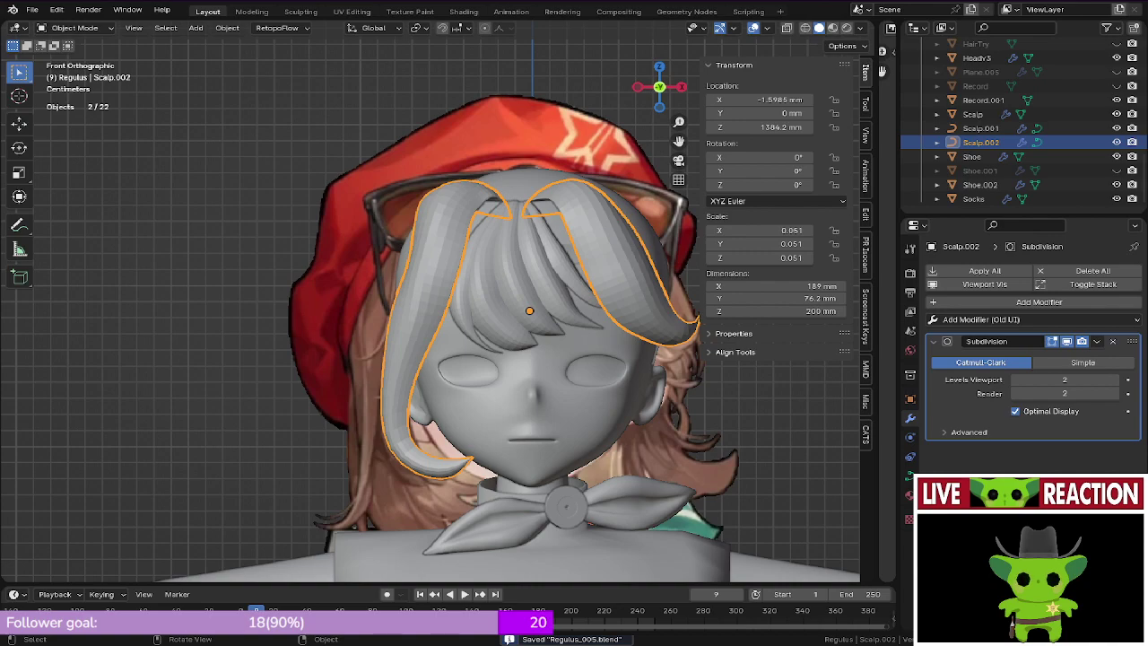
Step: Open the mirrored side strand for editing and select its control point beside the upper fringe, checking it against the front reference
middle_click_drag(386, 291, 363, 359)
scroll(430, 296, "up", 4)
key("Tab")
left_click(421, 292)
middle_click_drag(422, 293, 394, 269)
key("KP_1")
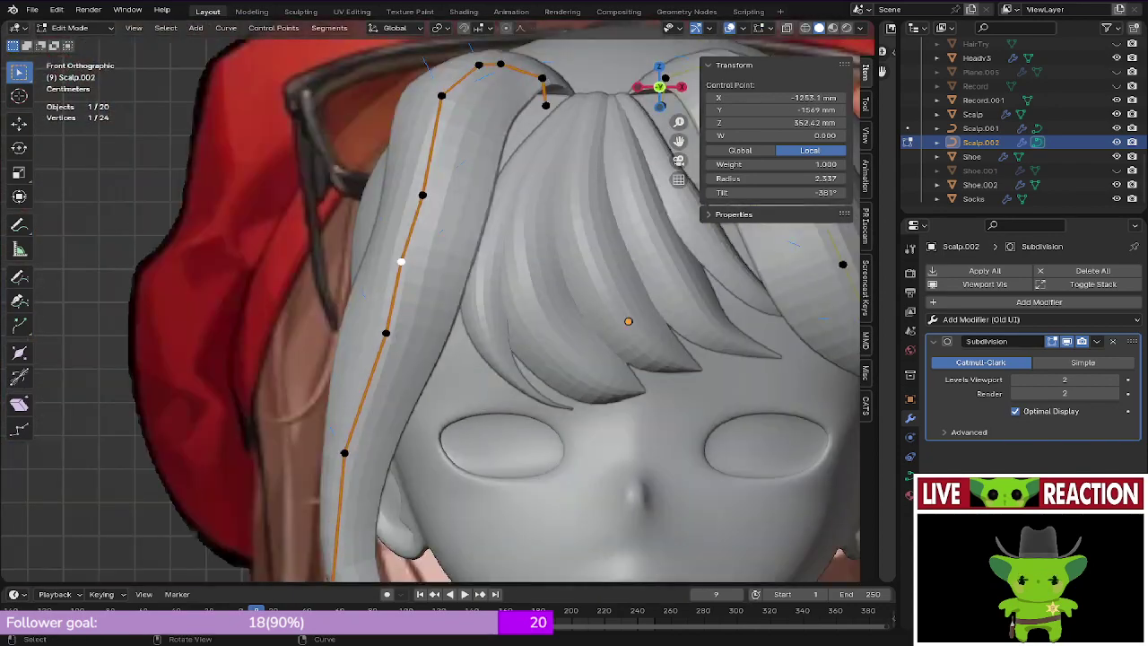
key("z")
left_click(358, 231)
key("z")
left_click(459, 244)
key("alt+s")
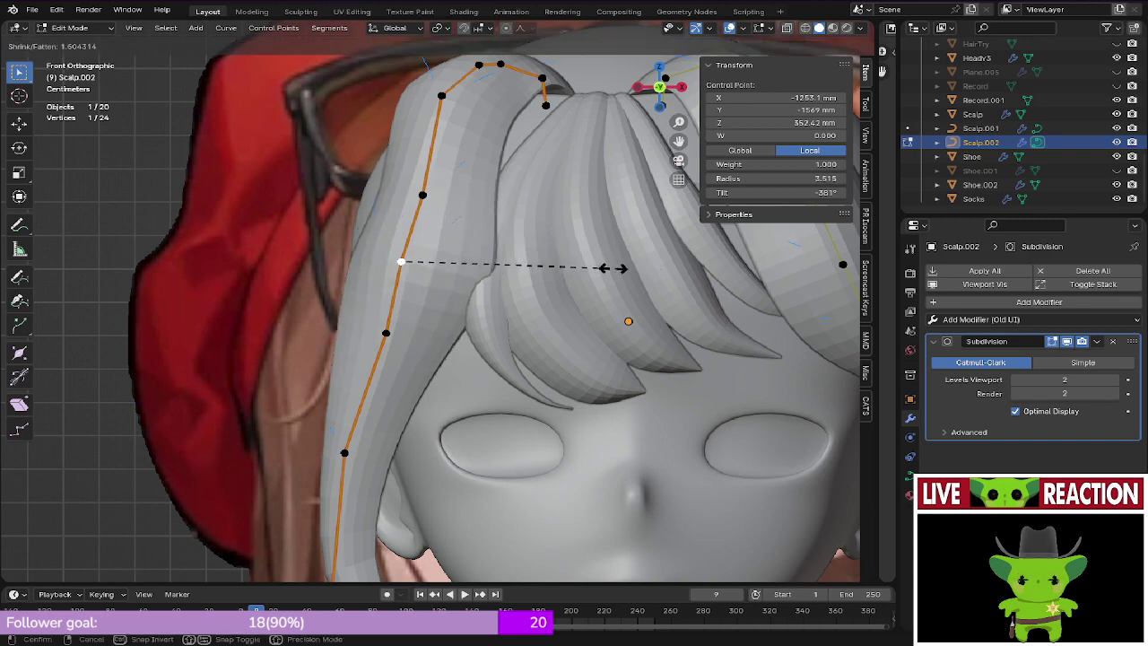
key("Escape")
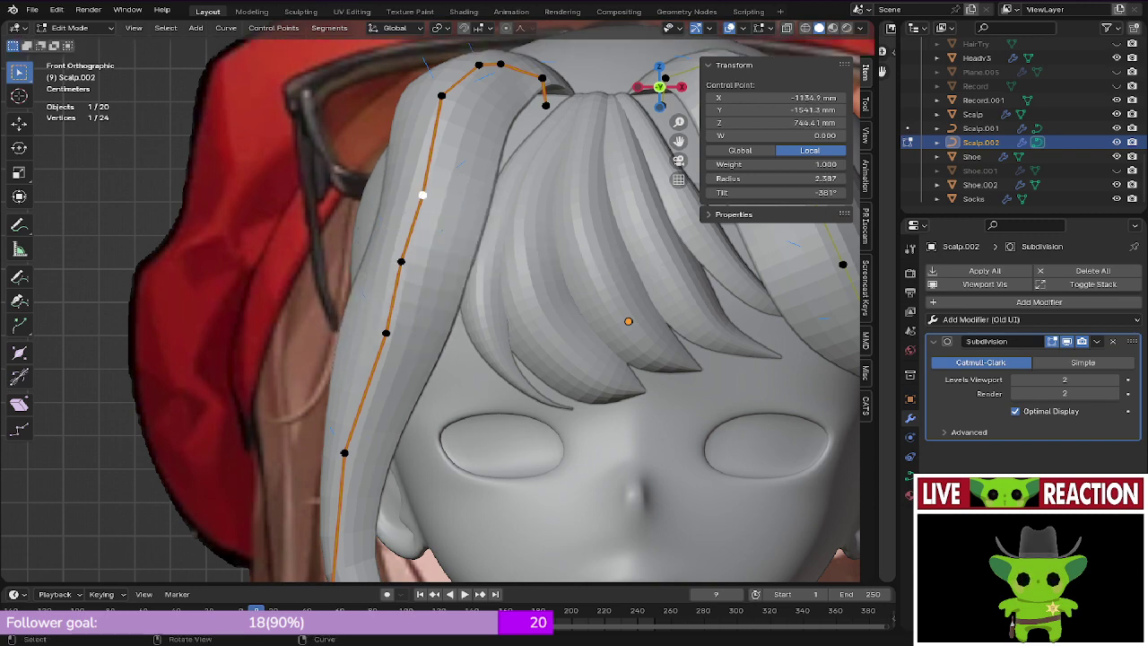
key("alt+s")
key("Escape")
scroll(353, 184, "down", 3)
scroll(352, 184, "up", 4)
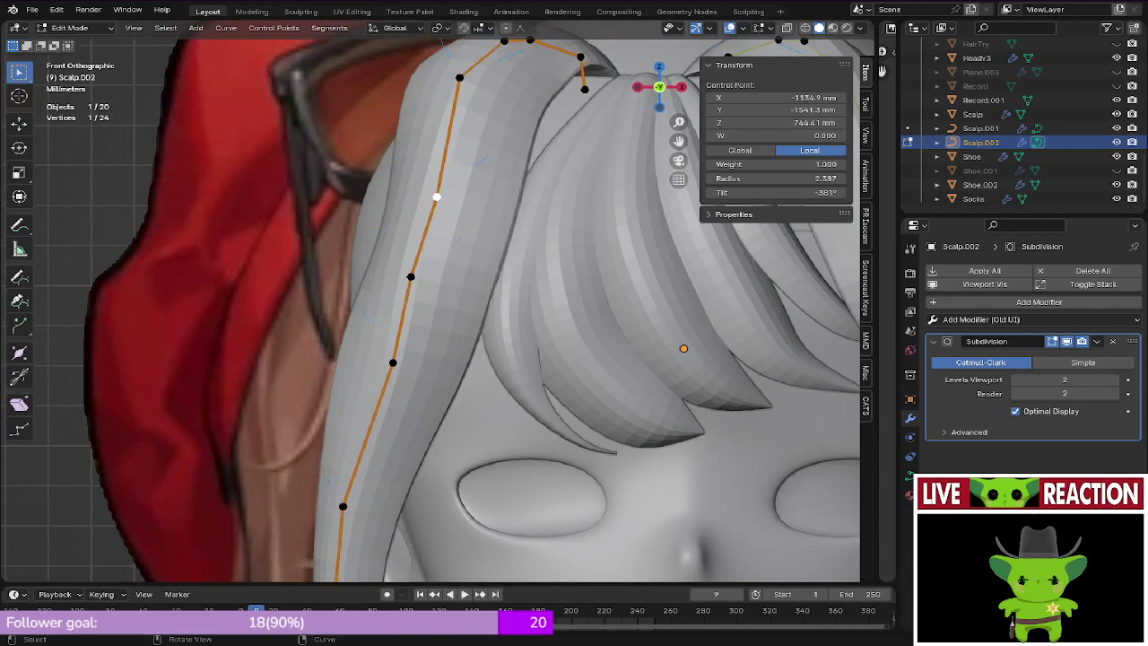
Step: Try shrinking the radius of the two control points just below the strand's crown bend by a factor of 0.808, and undo it
middle_click_drag(395, 269, 524, 294)
middle_click_drag(601, 276, 619, 269)
key("s")
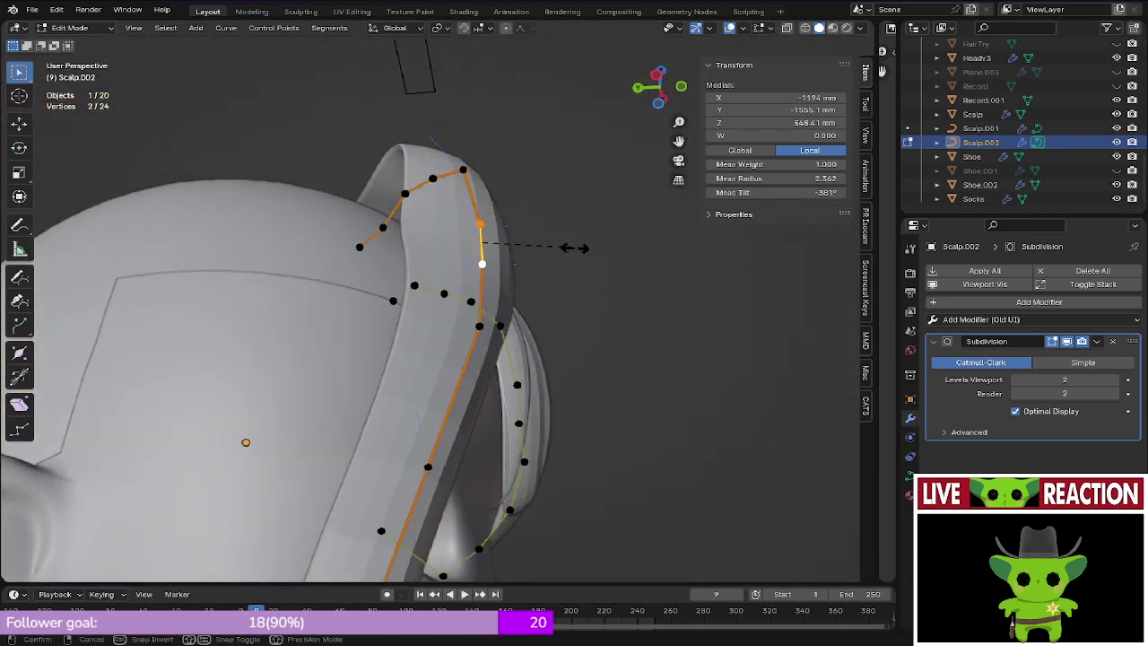
left_click(551, 218)
middle_click_drag(551, 218, 530, 273)
key("KP_1")
key("alt+s")
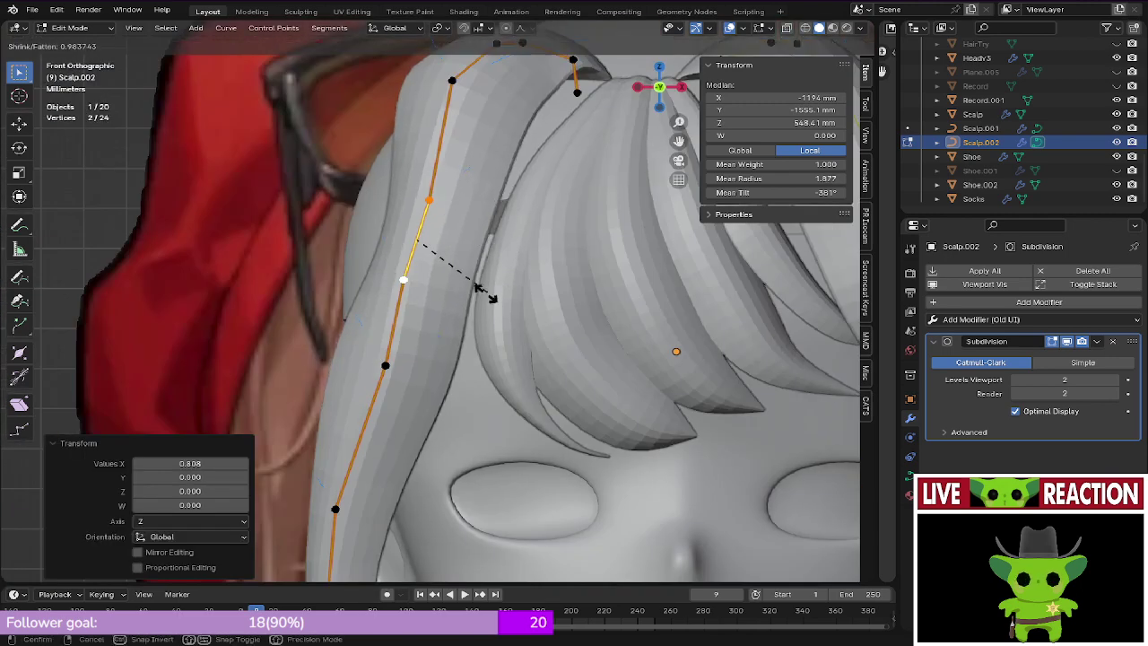
key("Escape")
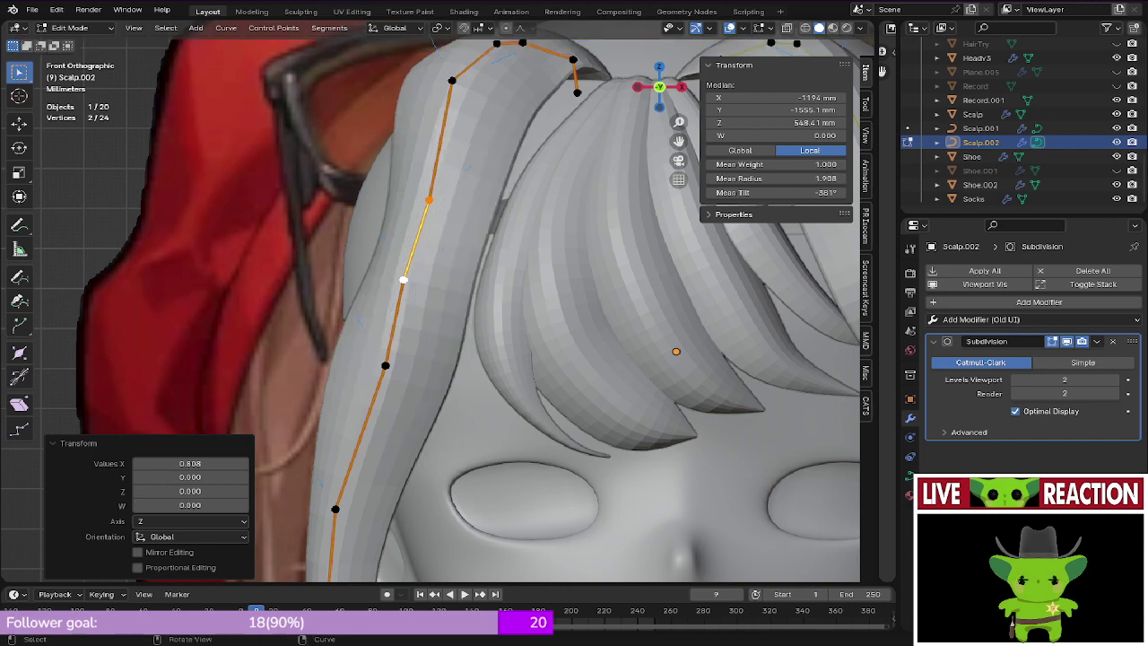
key("ctrl+z")
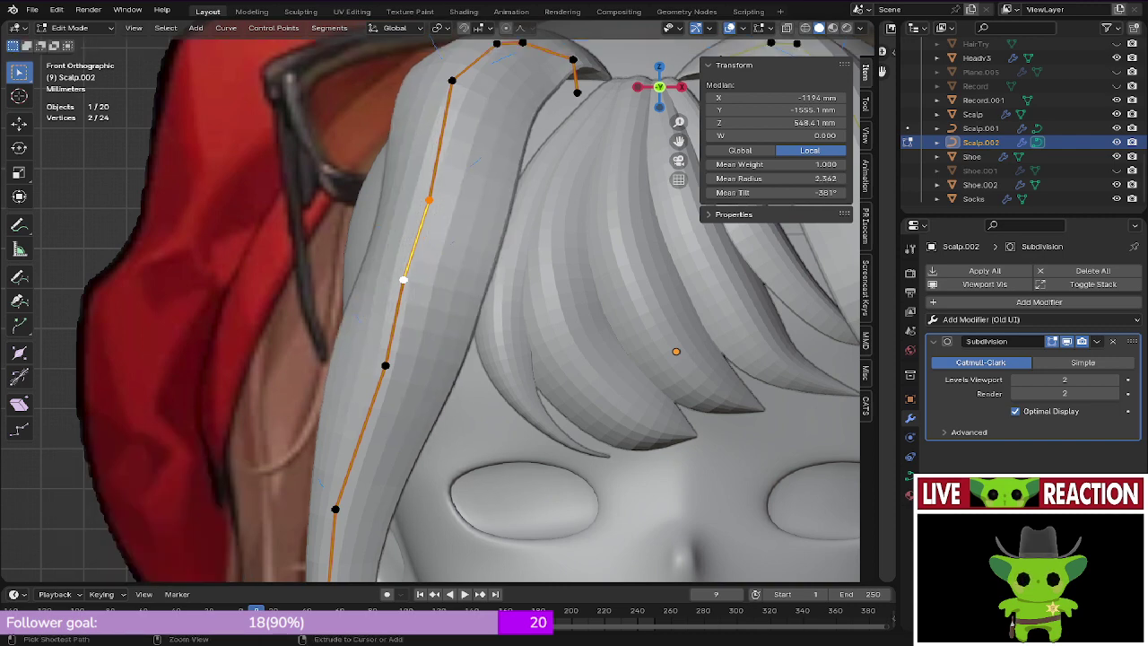
Step: Tilt the two control points just below the strand's crown bend by -12.1° and save the file
key("ctrl+t")
left_click(558, 197)
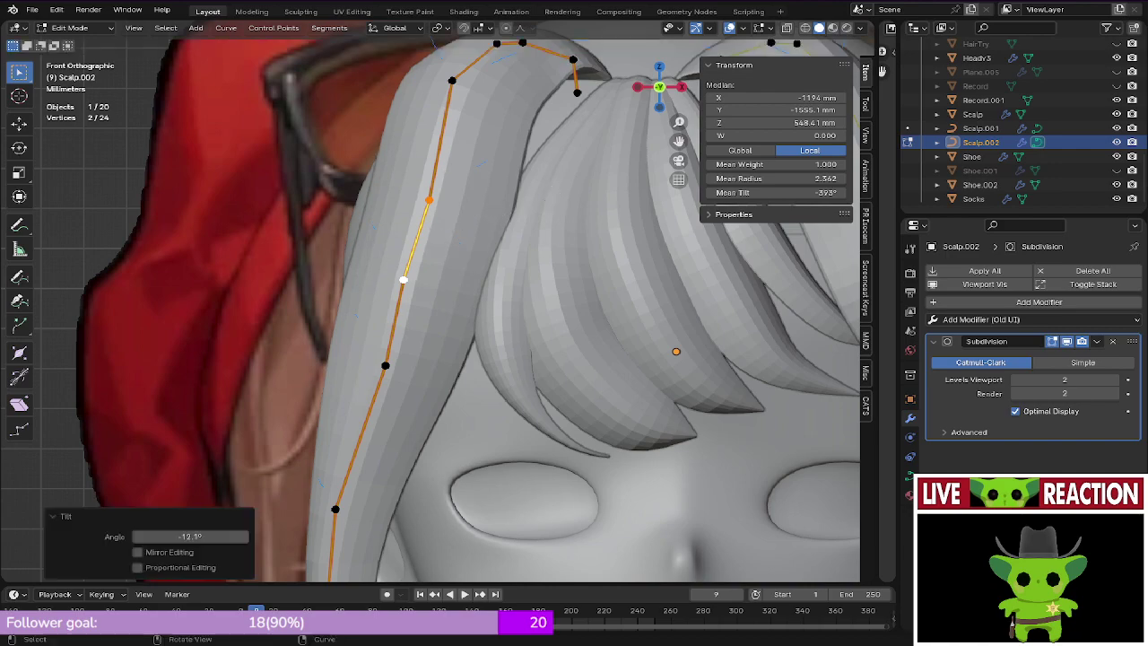
key("z")
key("ctrl+s")
left_click(601, 204)
Step: Shrink the radius of the same two control points by a factor of 0.880 and save the file
middle_click_drag(583, 208, 549, 242)
key("KP_1")
scroll(543, 225, "down", 1)
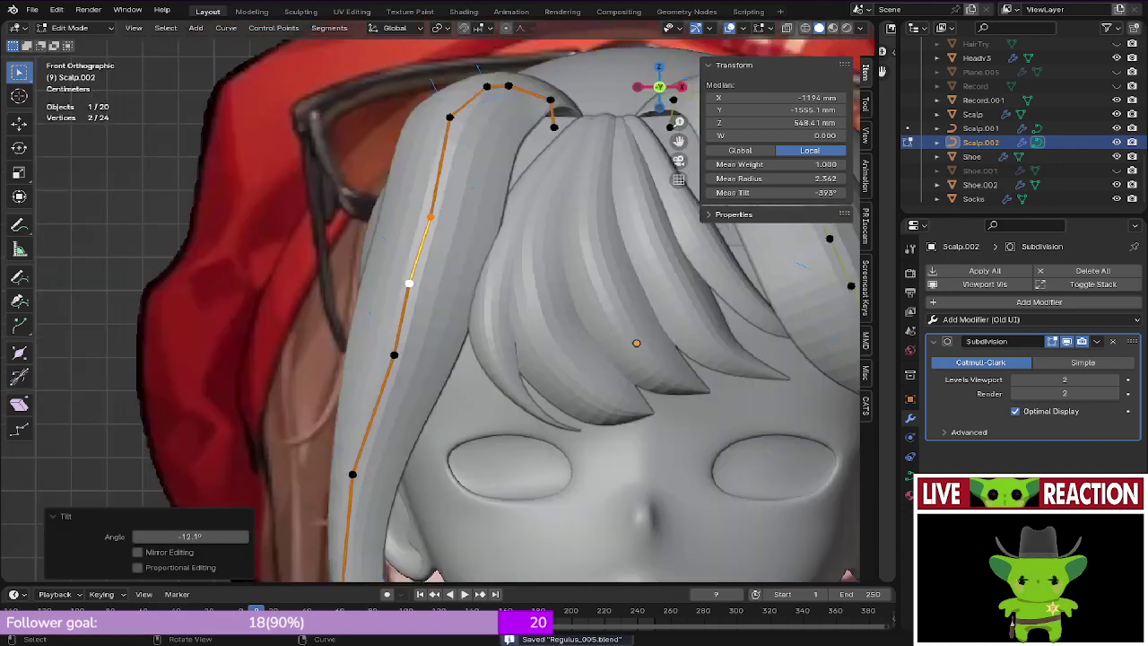
key("z")
left_click(432, 225)
scroll(538, 251, "up", 1)
key("z")
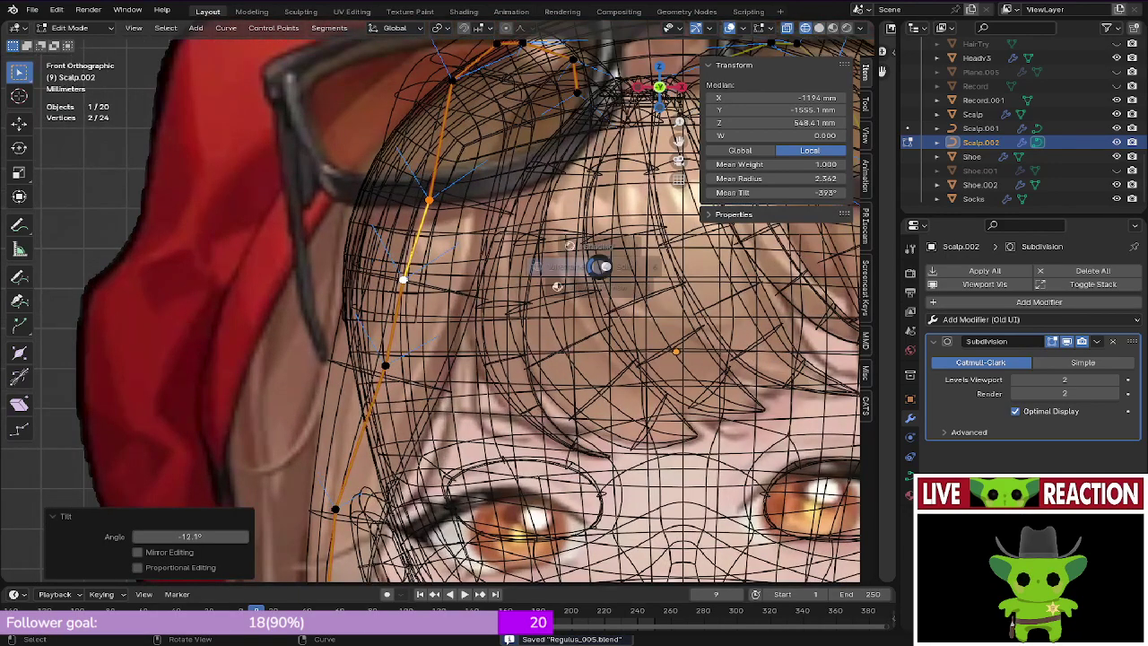
left_click(702, 266)
key("alt+s")
left_click(664, 265)
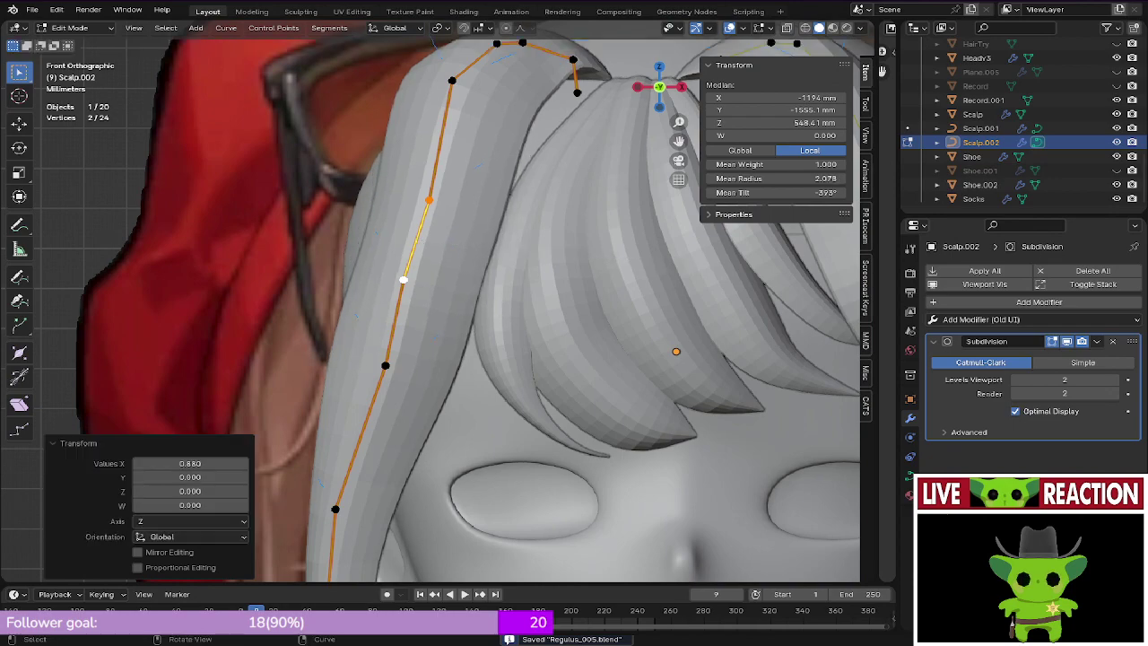
key("ctrl+s")
left_click(652, 265)
Step: Shrink the radius at the third control point below the crown bend by a factor of 0.883 and save the file
middle_click_drag(628, 265, 618, 272)
key("z")
left_click(515, 271)
key("KP_1")
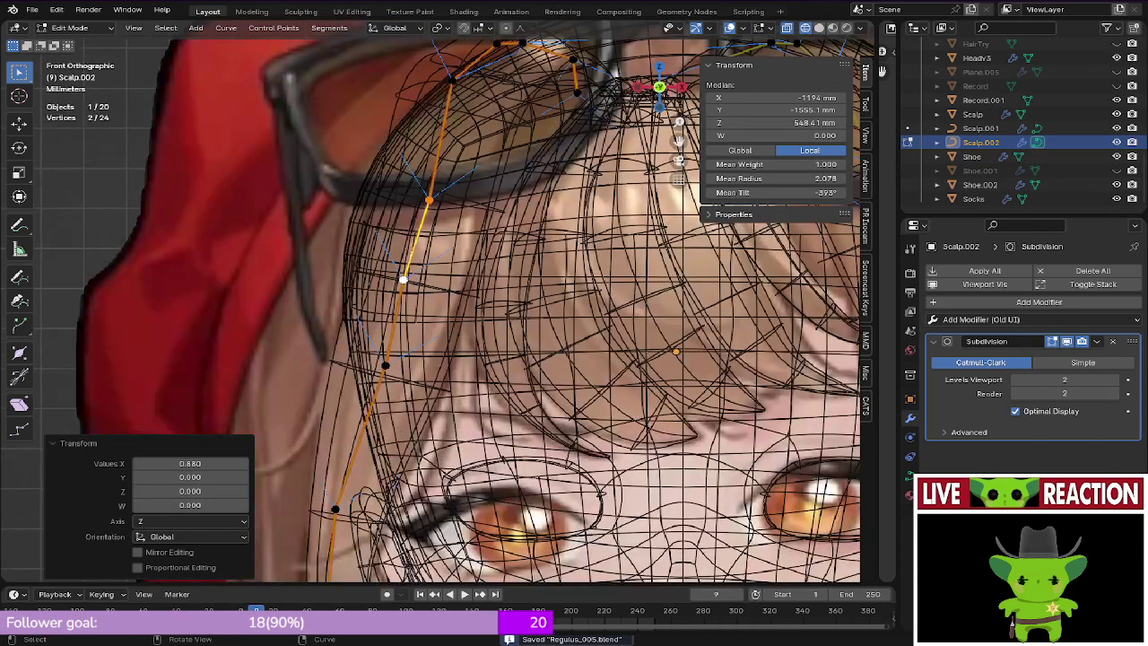
key("z")
left_click(428, 304)
scroll(413, 309, "down", 2)
left_click(401, 345)
key("alt+s")
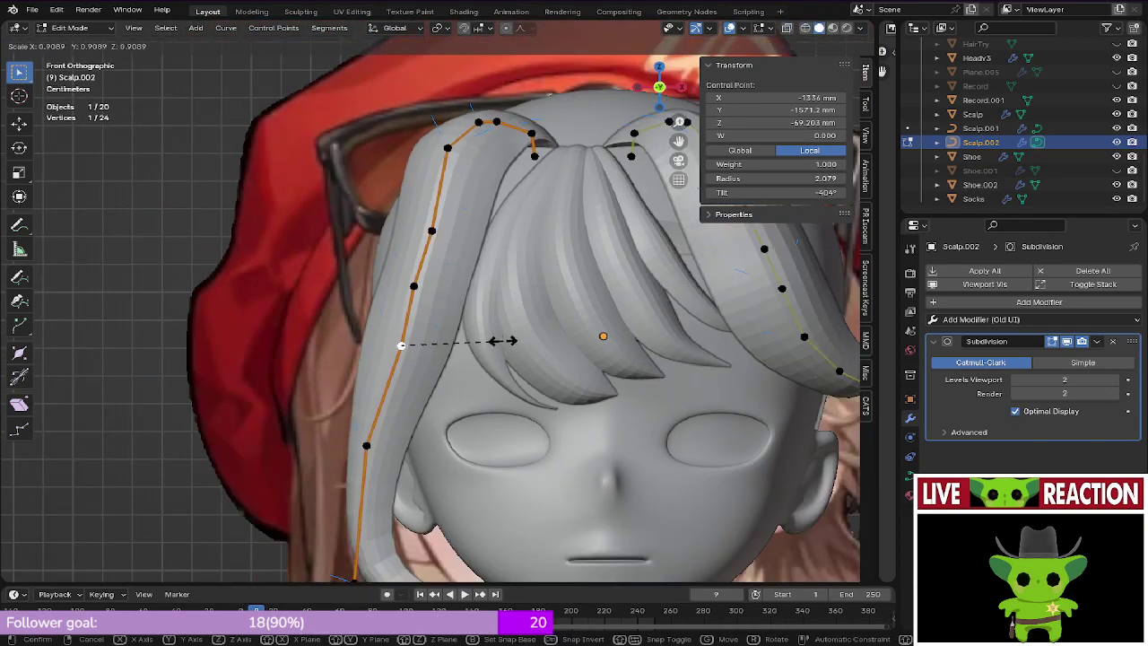
left_click(520, 346)
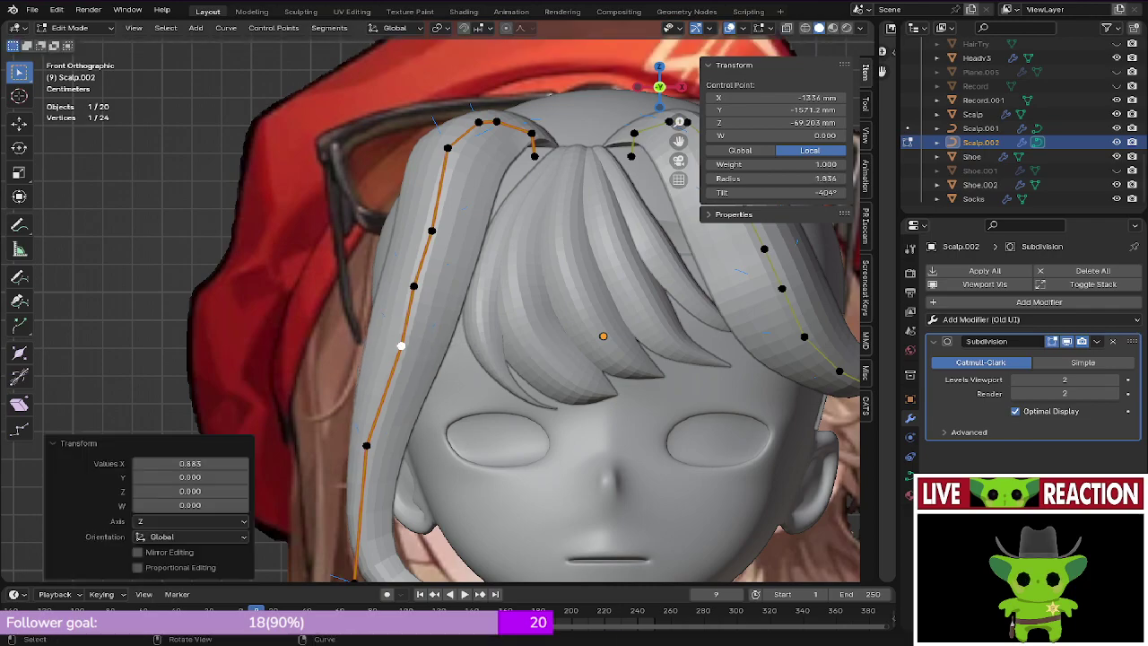
key("ctrl+s")
Step: Return to Object Mode and compare the side strands and fringe with the front reference artwork in wireframe and solid shading
scroll(428, 333, "down", 3)
key("Tab")
scroll(430, 309, "up", 4)
middle_click_drag(633, 369, 597, 406, "shift")
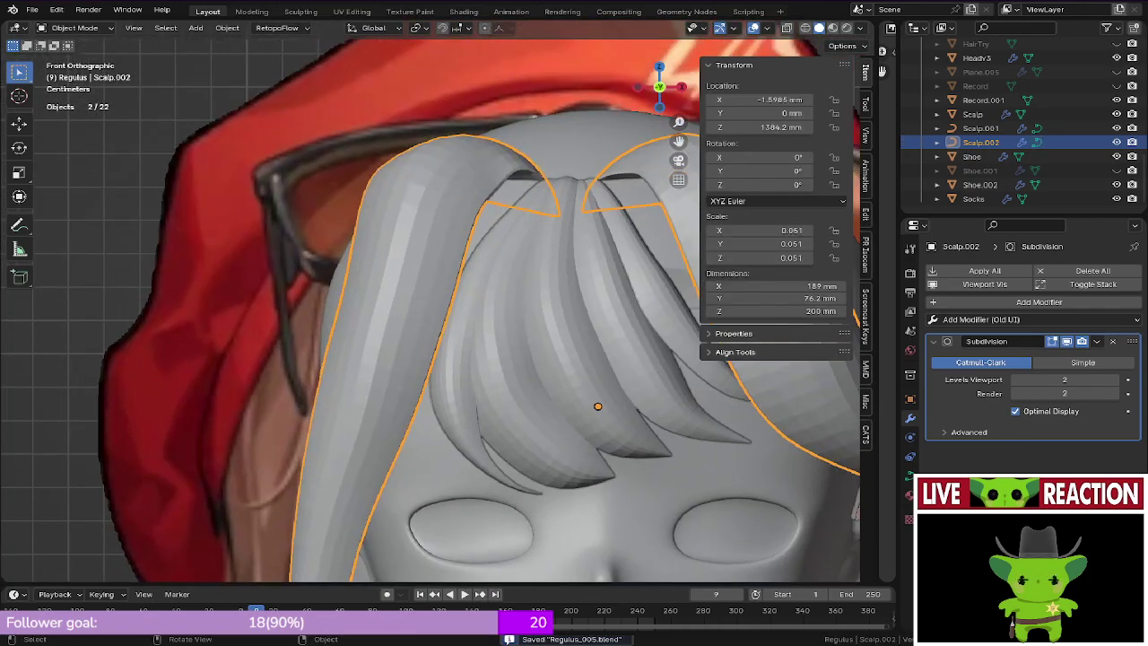
left_click(326, 333)
mouse_move(386, 260)
middle_mouse_down("shift")
mouse_move(341, 305)
mouse_move(391, 301)
middle_mouse_up("shift")
scroll(339, 296, "up", 4)
key("z")
left_click(442, 296)
key("z")
scroll(385, 305, "down", 10)
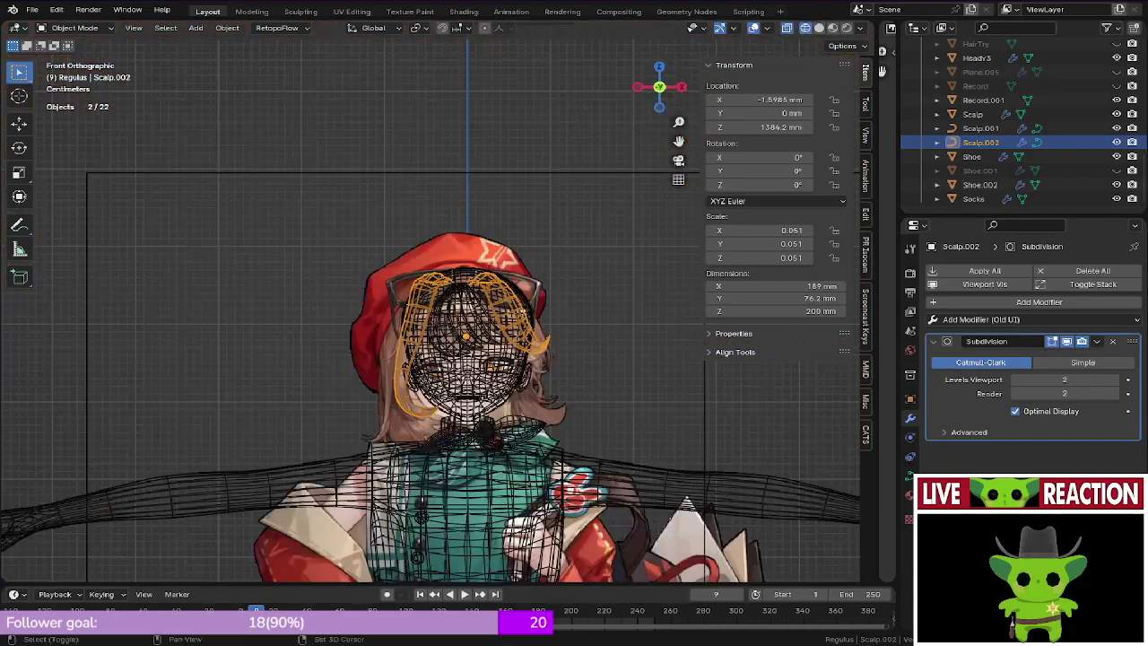
middle_click_drag(682, 296, 143, 336, "shift")
scroll(430, 309, "up", 5)
middle_click_drag(80, 309, 690, 318, "shift")
scroll(431, 309, "up", 2)
key("shift+z")
scroll(430, 309, "up", 5)
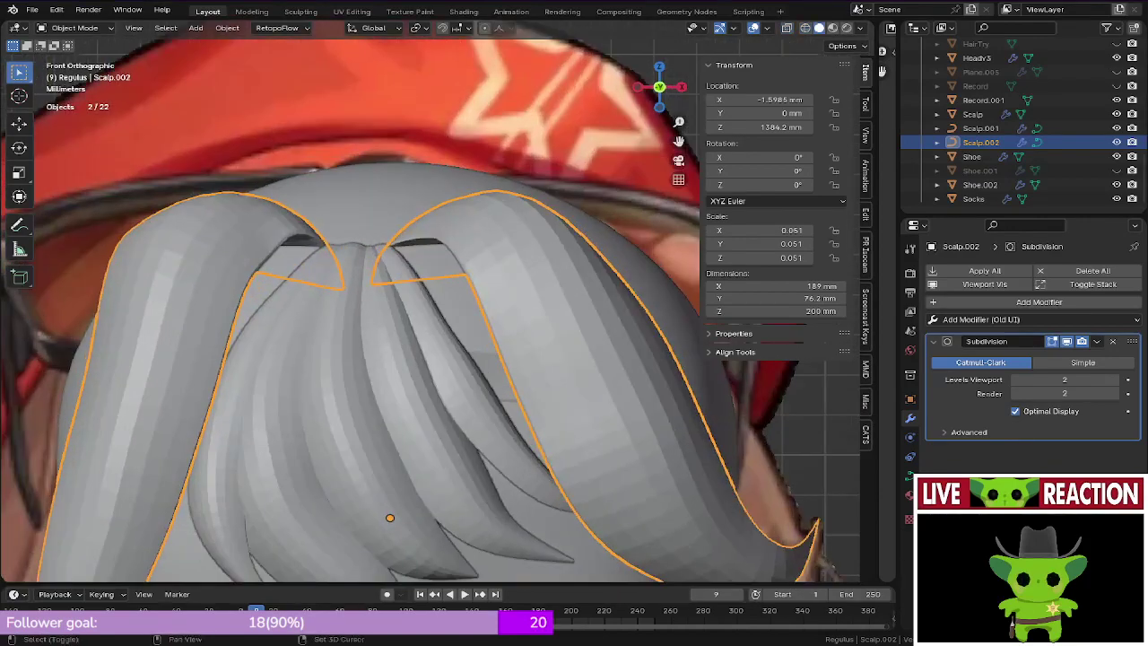
key("Tab")
key("Tab")
key("Tab")
key("Tab")
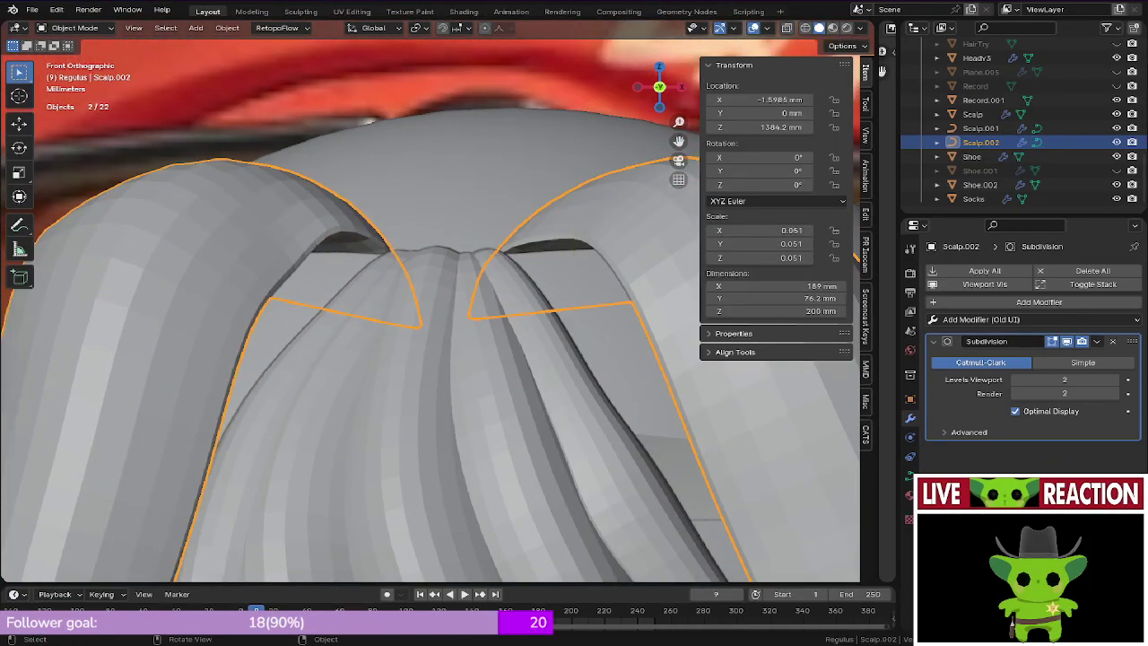
Step: Open the fringe curves for editing, viewed close up around the parting
left_click(430, 359)
middle_click_drag(430, 358, 475, 336)
key("Tab")
scroll(430, 310, "up", 2)
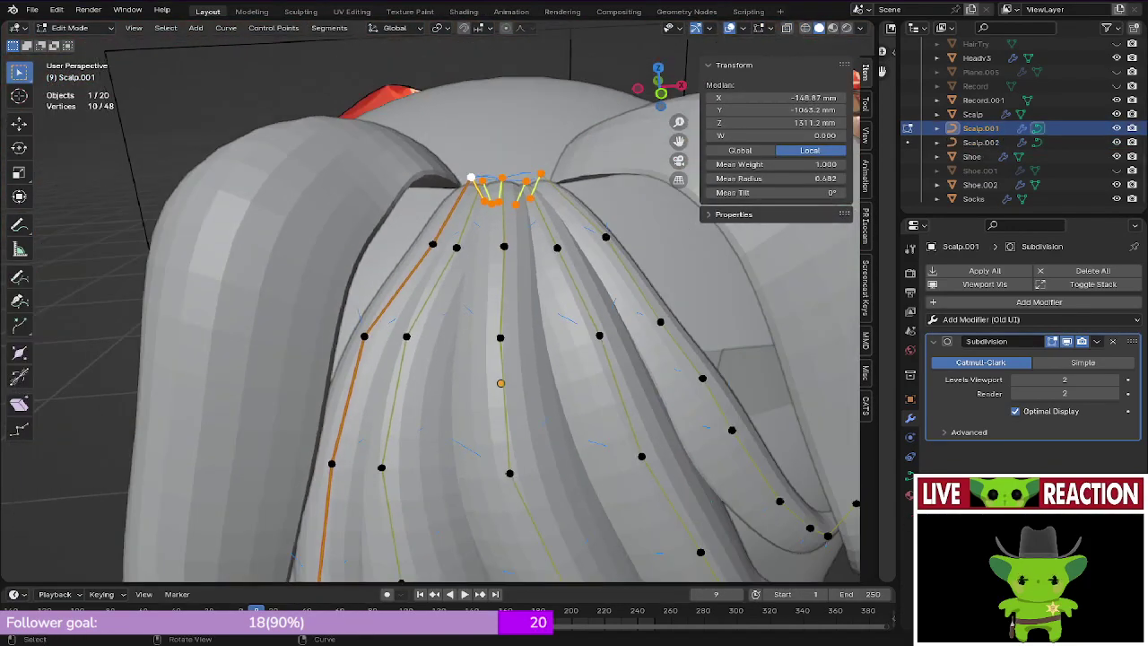
scroll(430, 310, "up", 1)
scroll(430, 310, "up", 1)
Step: Move the outermost fringe strand's second control point below the root by about -1.99, 1.46 and 0.12 mm, and slightly enlarge its radius
left_click(386, 331)
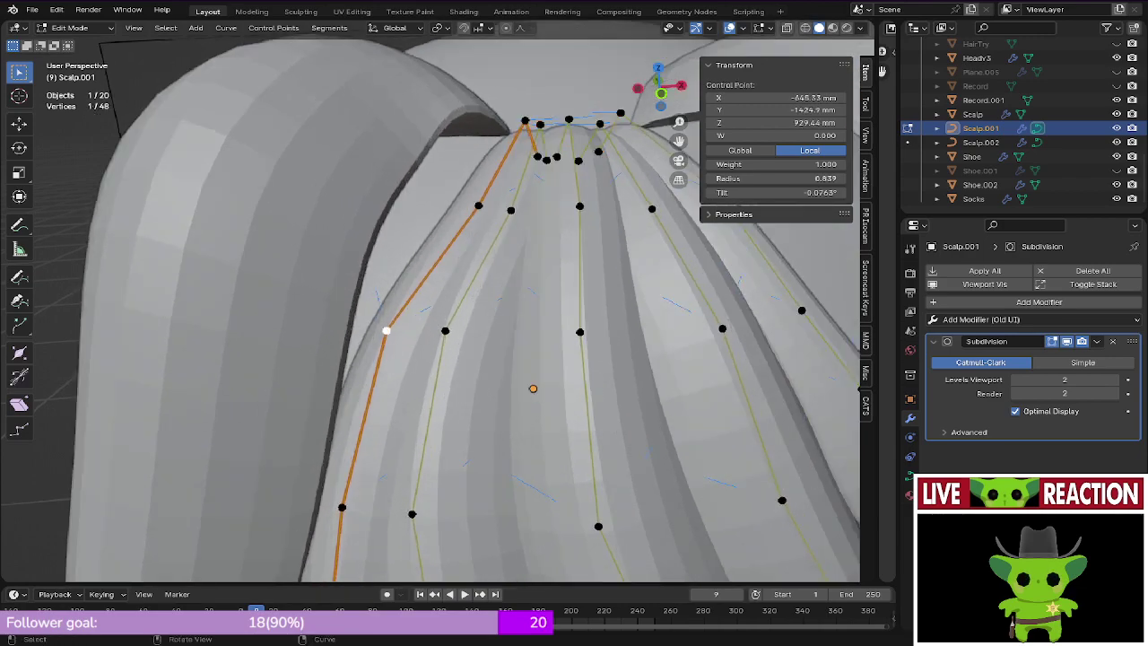
key("g")
key("x")
left_click(389, 329)
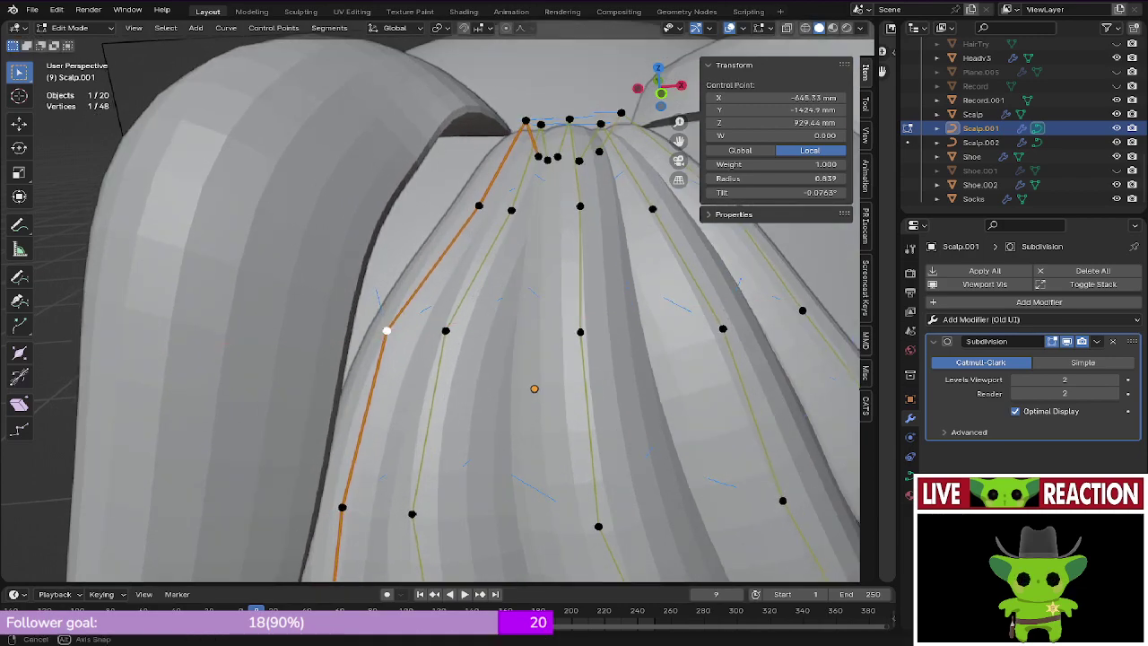
mouse_move(389, 330)
middle_mouse_down()
mouse_move(408, 390)
mouse_move(376, 401)
mouse_move(416, 396)
middle_mouse_up()
scroll(400, 377, "up", 2)
key("z")
key("g")
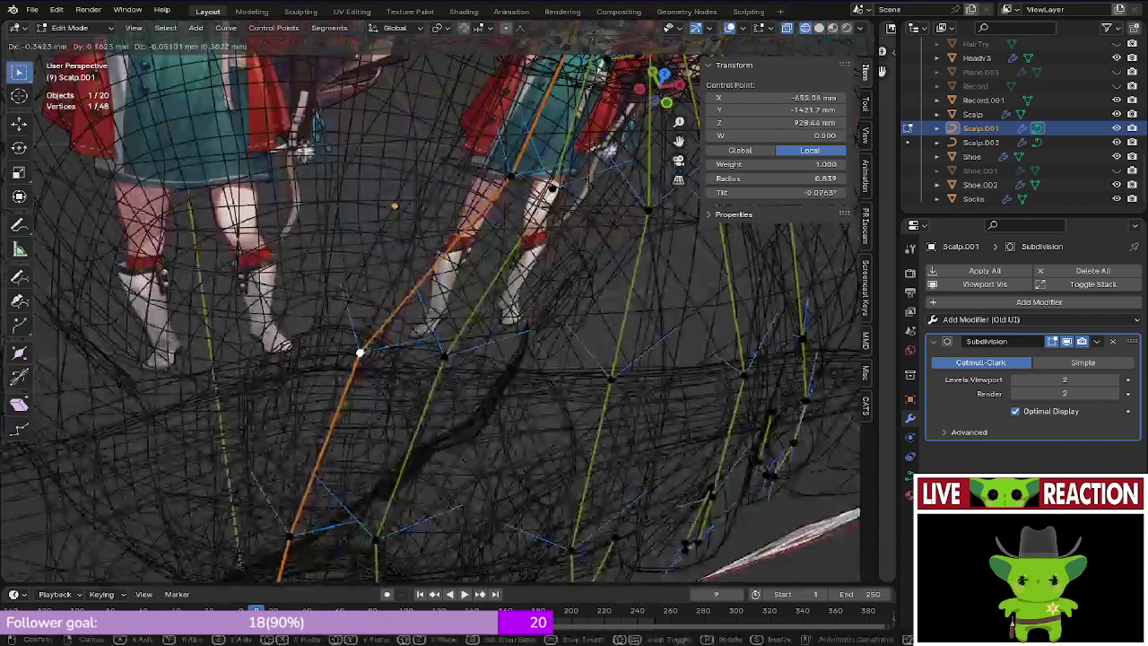
left_click(355, 397)
key("z")
left_click(454, 395)
key("alt+s")
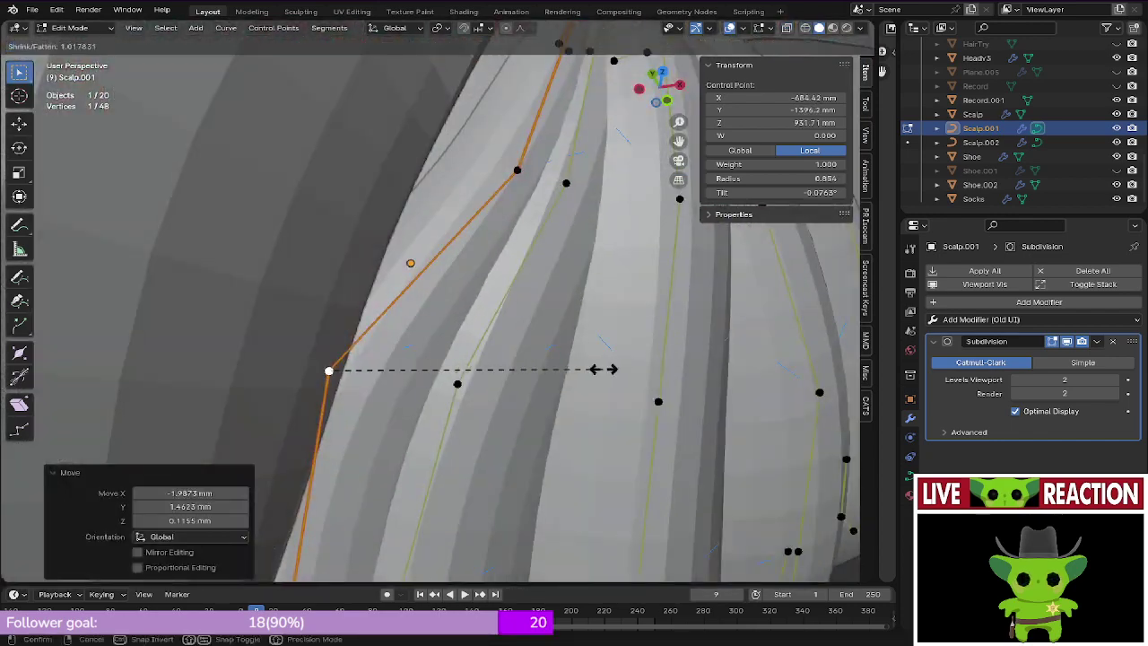
left_click(623, 372)
middle_click_drag(623, 372, 589, 433, "shift")
Step: Move the strand's first control point below the root by about -3.35, 2.04 and 0.36 mm, and save the file
left_click(482, 231)
middle_click_drag(481, 230, 499, 302, "shift")
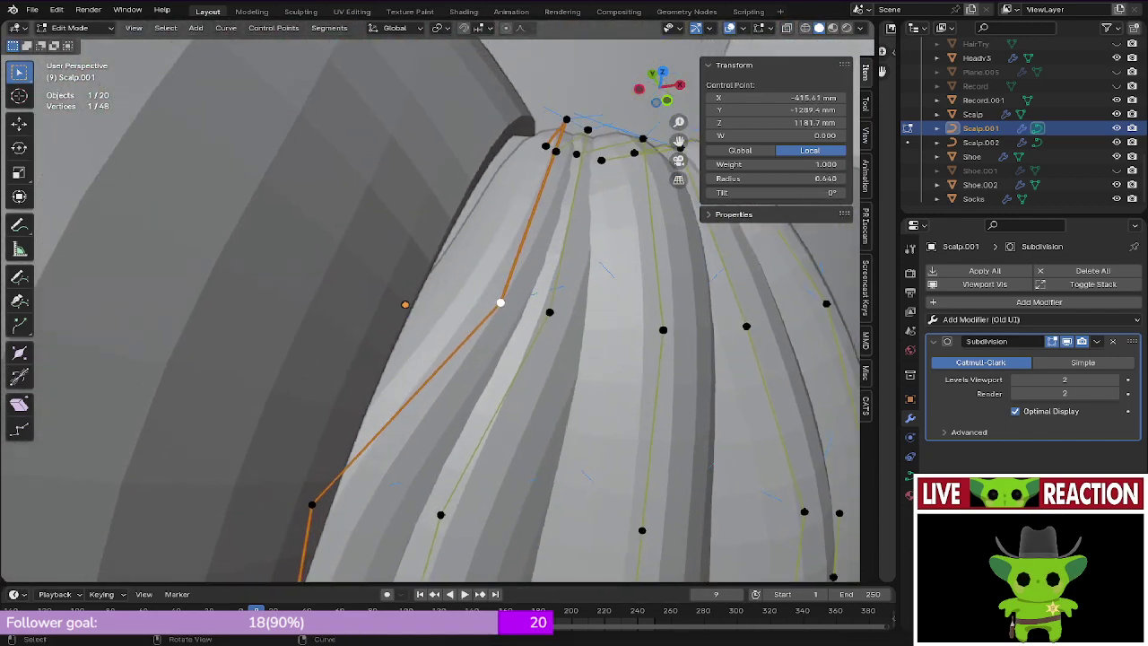
key("g")
key("Return")
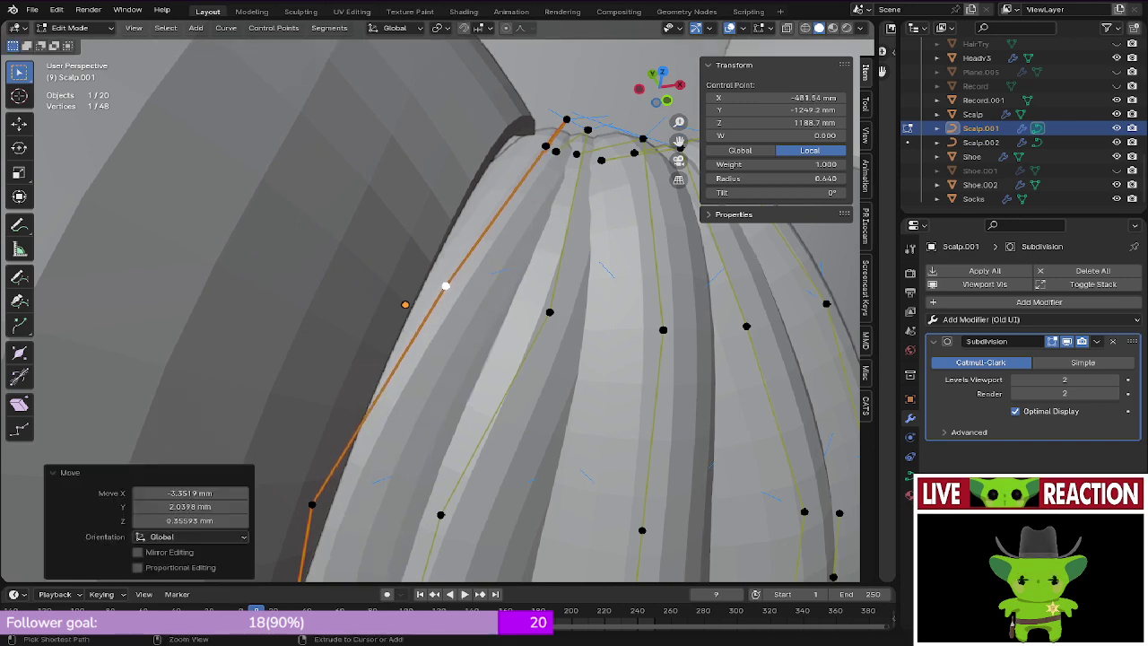
key("ctrl+s")
Step: Move the outermost fringe strand's topmost control point at the parting about -3.33 mm along X, and save the file
scroll(502, 349, "down", 2)
mouse_move(502, 350)
middle_mouse_down()
mouse_move(466, 278)
mouse_move(504, 292)
mouse_move(488, 332)
middle_mouse_up()
scroll(489, 332, "up", 2)
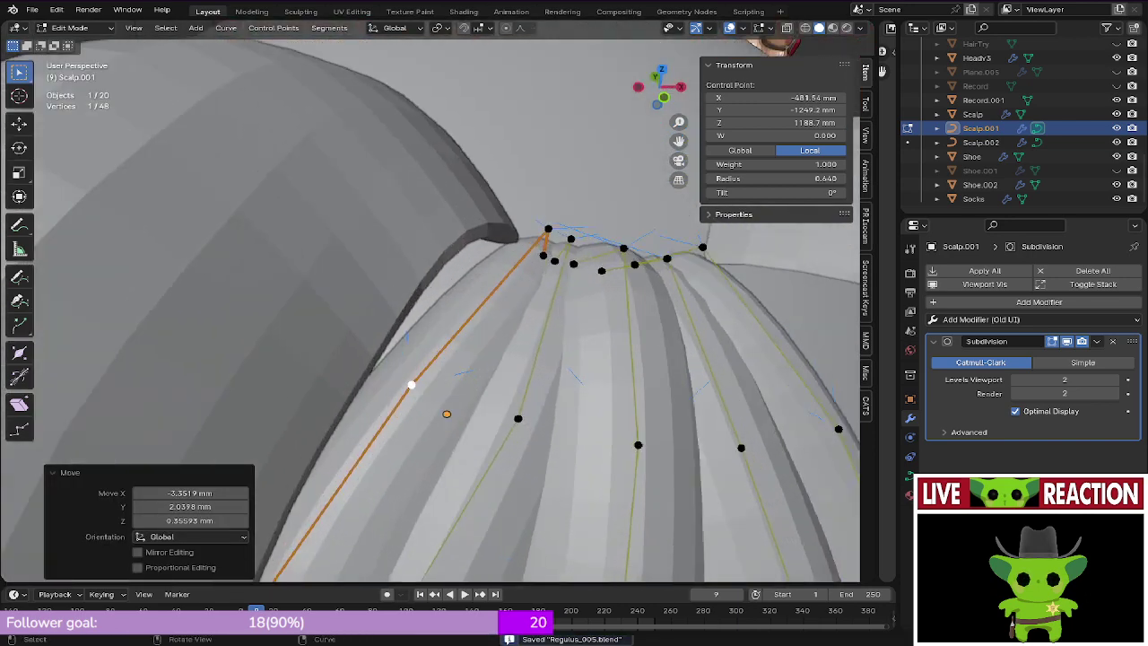
left_click(544, 255)
middle_click_drag(543, 256, 531, 279, "shift")
left_click(536, 252)
key("g")
key("x")
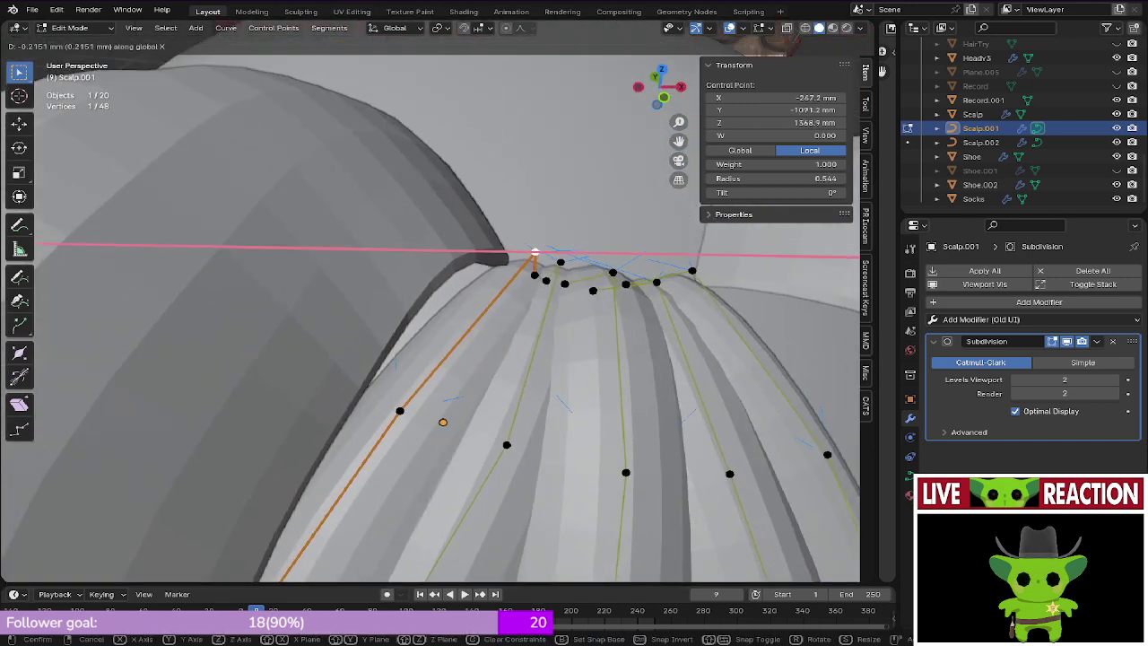
left_click(525, 276)
key("ctrl+s")
Step: Return to Object Mode, save the file, and examine the fringe and its root from the front against the reference
scroll(525, 280, "down", 4)
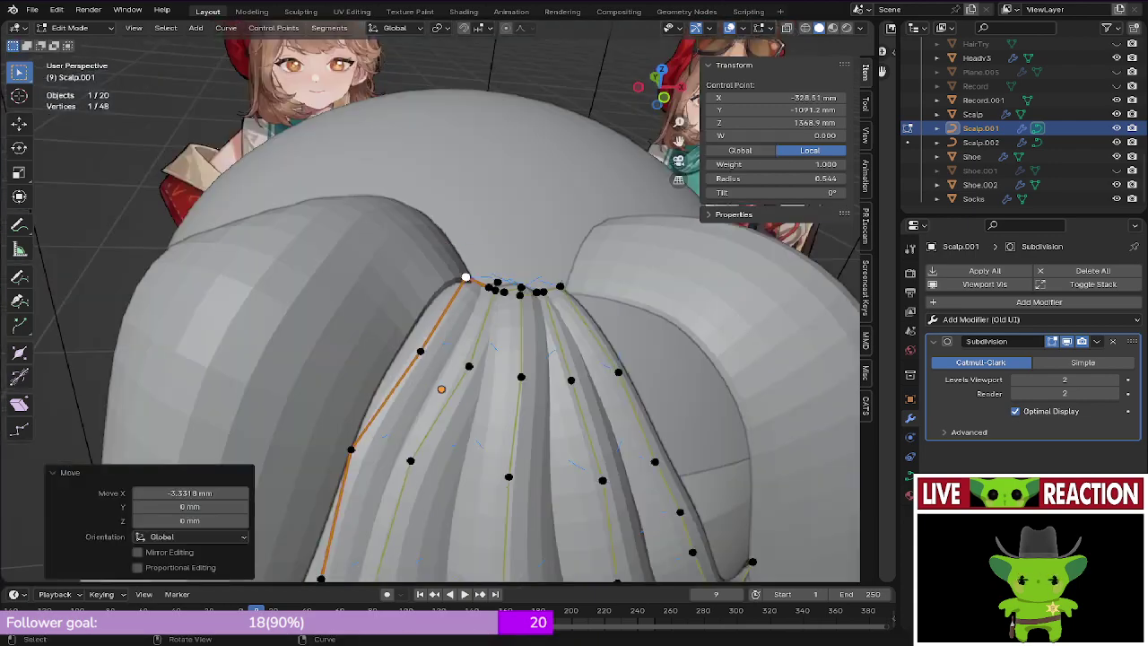
key("KP_1")
key("ctrl+s")
middle_click_drag(502, 364, 502, 270, "shift")
key("Tab")
scroll(502, 270, "down", 3)
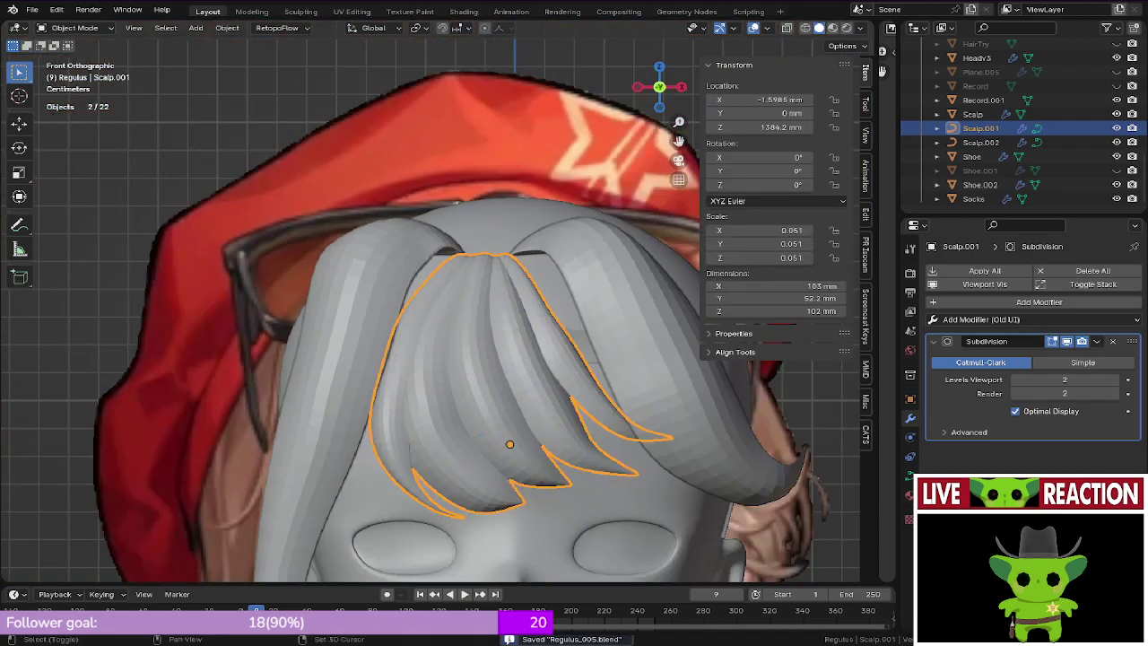
scroll(401, 431, "up", 2)
middle_click_drag(400, 431, 391, 295, "shift")
key("ctrl+s")
middle_click_drag(466, 297, 515, 411, "shift")
scroll(484, 269, "up", 3)
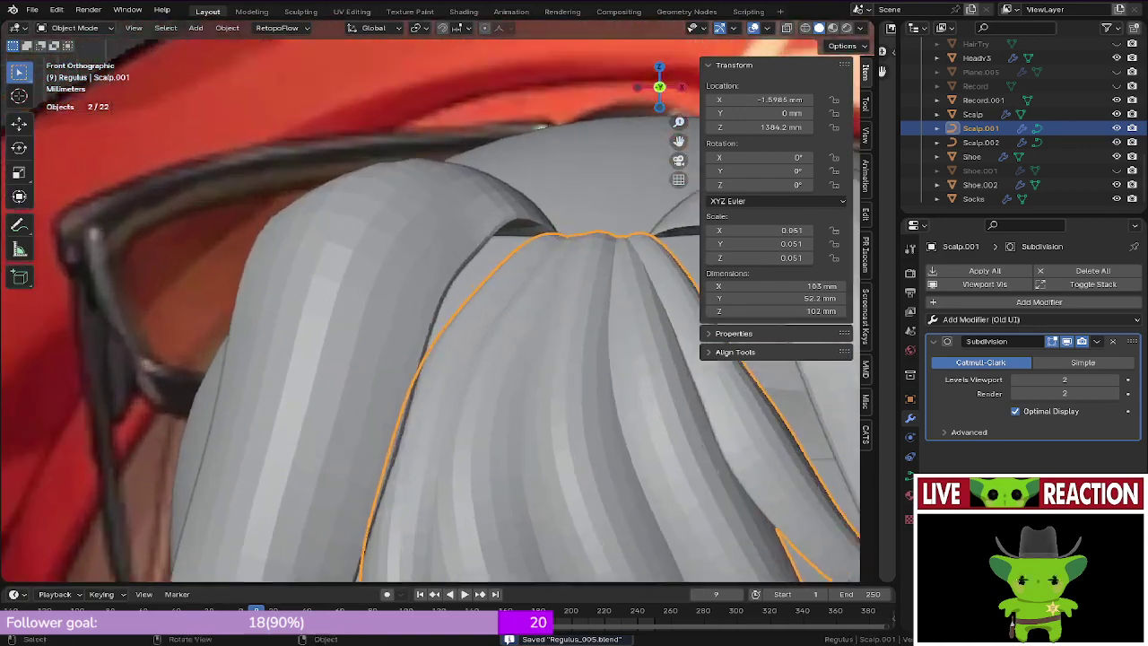
Step: Switch from editing the fringe curves to editing the mirrored side strand
key("Tab")
middle_click_drag(484, 269, 455, 413)
key("Tab")
left_click(386, 345)
key("Tab")
Step: Tilt the side strand's control point at the front of its crown arch by about 16° and save the file
middle_click_drag(386, 314, 469, 356)
left_click(350, 281)
middle_click_drag(350, 282, 336, 264)
middle_click_drag(613, 313, 601, 303)
key("alt+s")
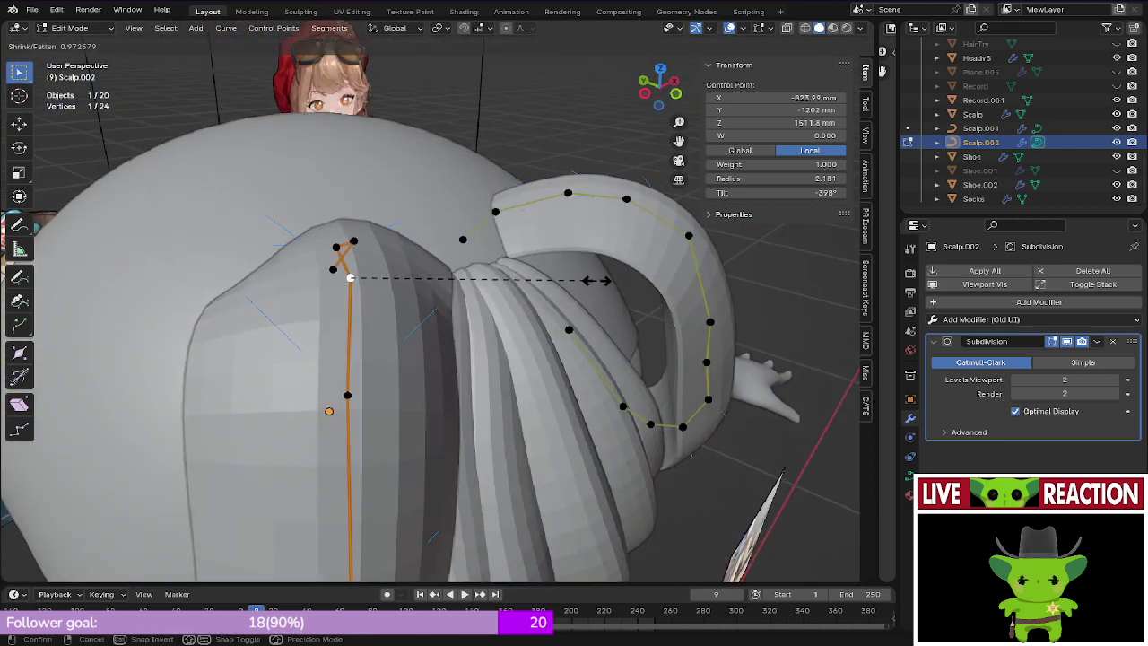
right_click(607, 279)
key("ctrl+t")
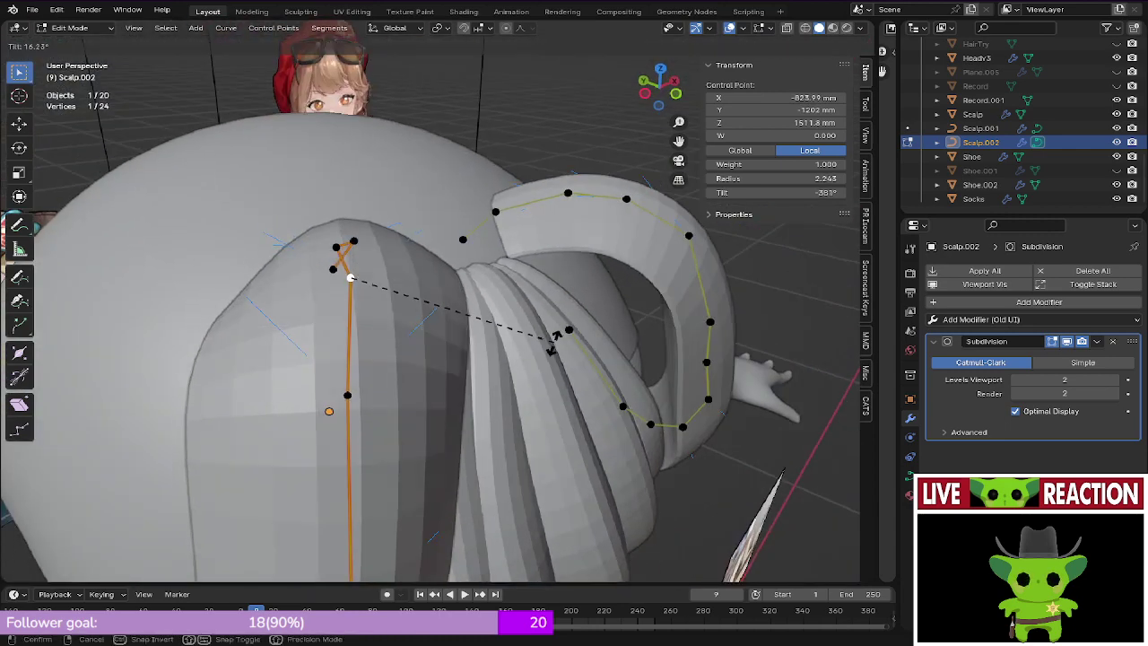
left_click(563, 340)
key("ctrl+s")
Step: Tilt the neighbouring control point toward the strand's root by -2.46° and save the file
middle_click_drag(563, 339, 592, 394)
left_click(432, 293)
middle_click_drag(440, 296, 716, 312)
key("ctrl+t")
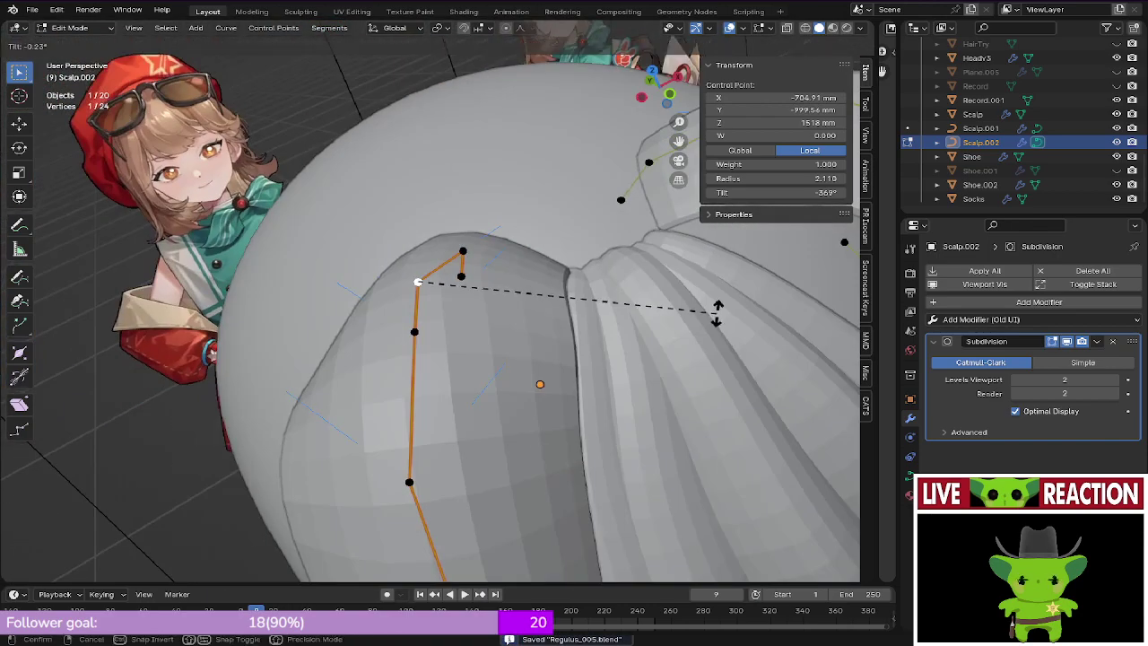
left_click(681, 300)
key("ctrl+s")
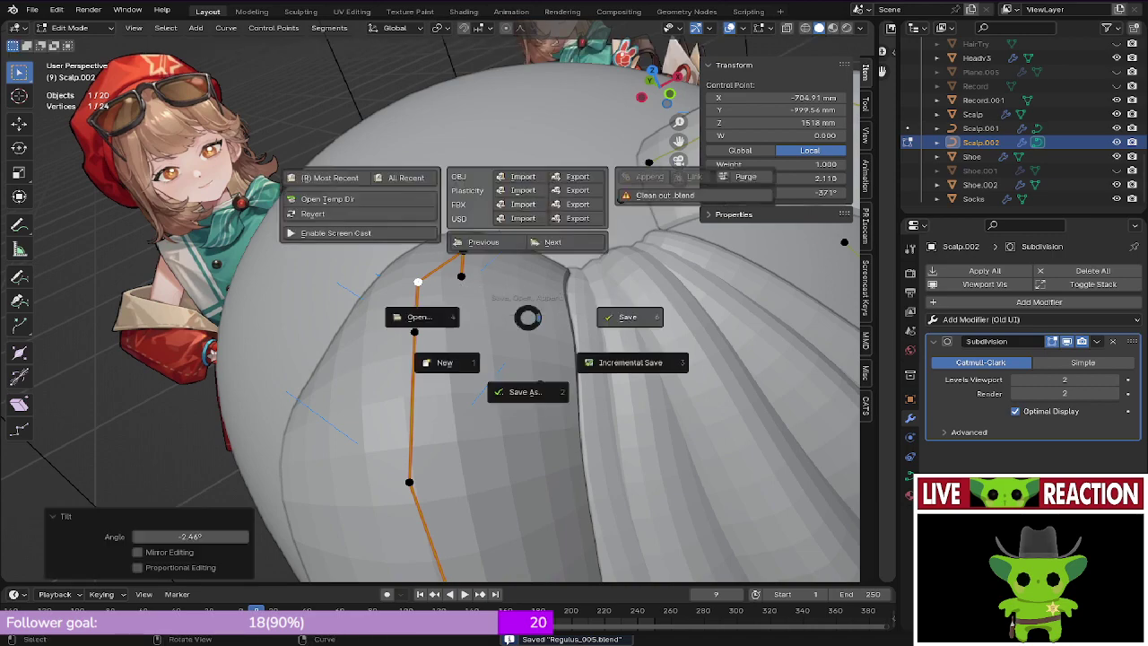
Step: Save the file, return to Object Mode, and examine both side strands from the front and from behind against the reference
key("KP_1")
scroll(554, 325, "down", 2)
key("ctrl+s")
key("Tab")
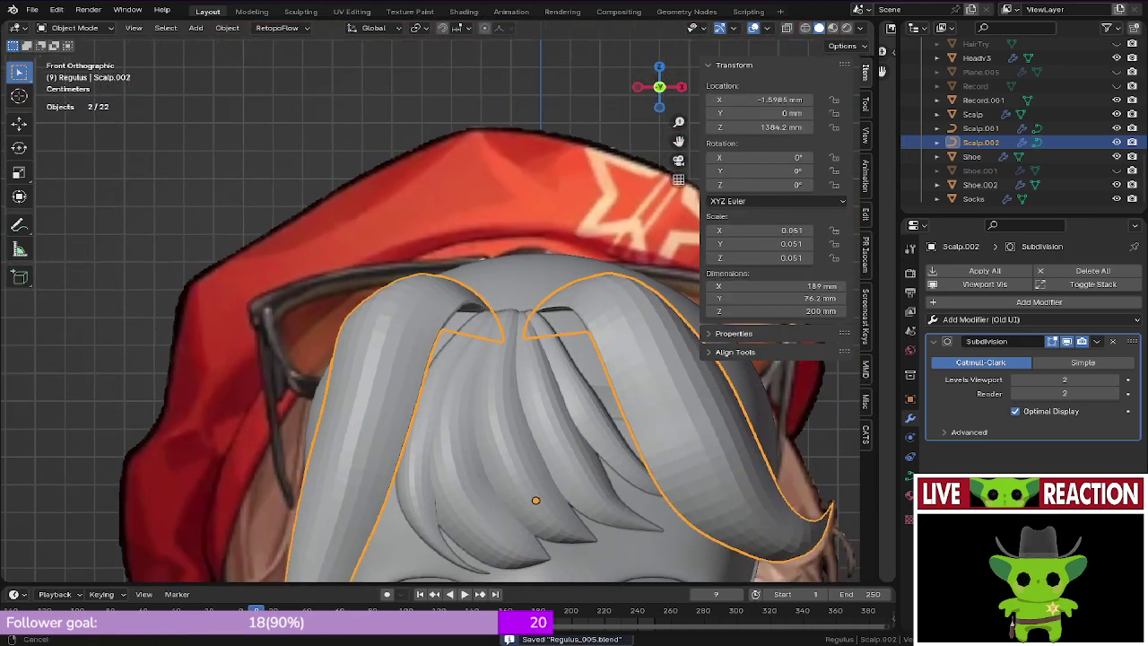
scroll(520, 315, "down", 4)
scroll(520, 316, "up", 6)
middle_click_drag(520, 316, 430, 350)
middle_click_drag(305, 316, 556, 199)
scroll(325, 281, "up", 2)
key("ctrl+s")
key("KP_1")
scroll(434, 314, "down", 2)
key("ctrl+s")
scroll(436, 333, "down", 1)
scroll(197, 340, "down", 3)
scroll(197, 340, "down", 2)
scroll(377, 319, "up", 5)
key("ctrl+s")
middle_click_drag(556, 199, 544, 151)
scroll(554, 197, "down", 1)
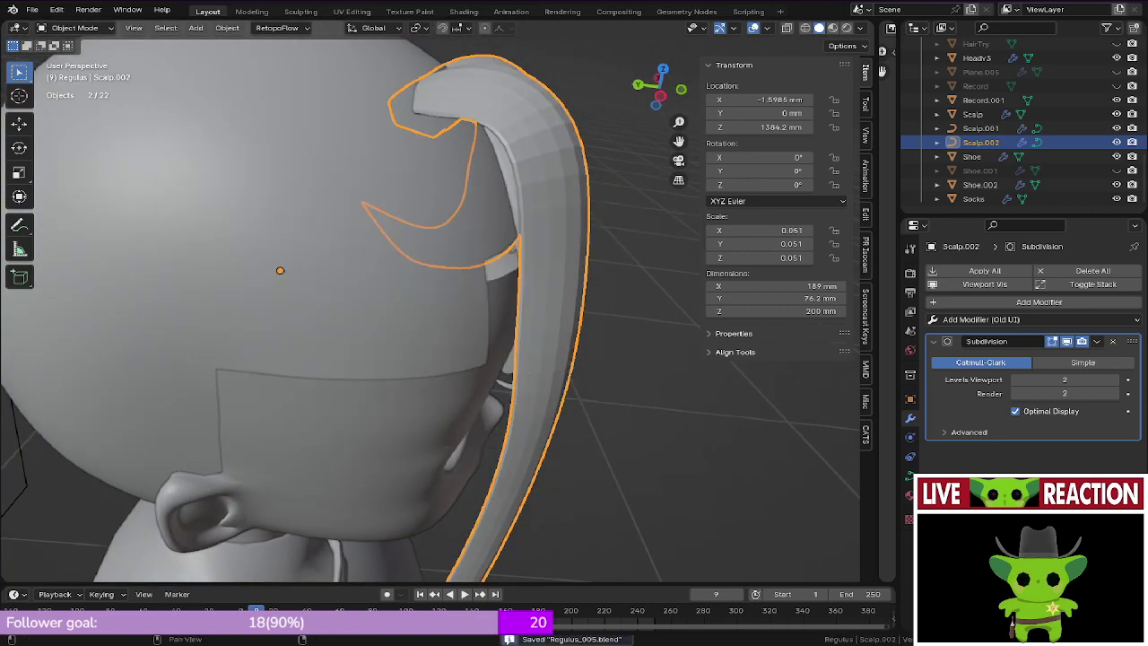
middle_click_drag(631, 473, 449, 461)
key("ctrl+s")
Step: Switch from the side strand to editing the fringe curves near the hair root
middle_click_drag(467, 296, 466, 397, "shift")
scroll(418, 366, "up", 5)
scroll(426, 422, "up", 4)
key("Tab")
key("Tab")
left_click(448, 403)
scroll(448, 403, "down", 1)
key("Tab")
Step: Move the outermost fringe strand's first control point below its root arch outward along X, toward the side strand
middle_click_drag(431, 345, 466, 340)
left_click(451, 339)
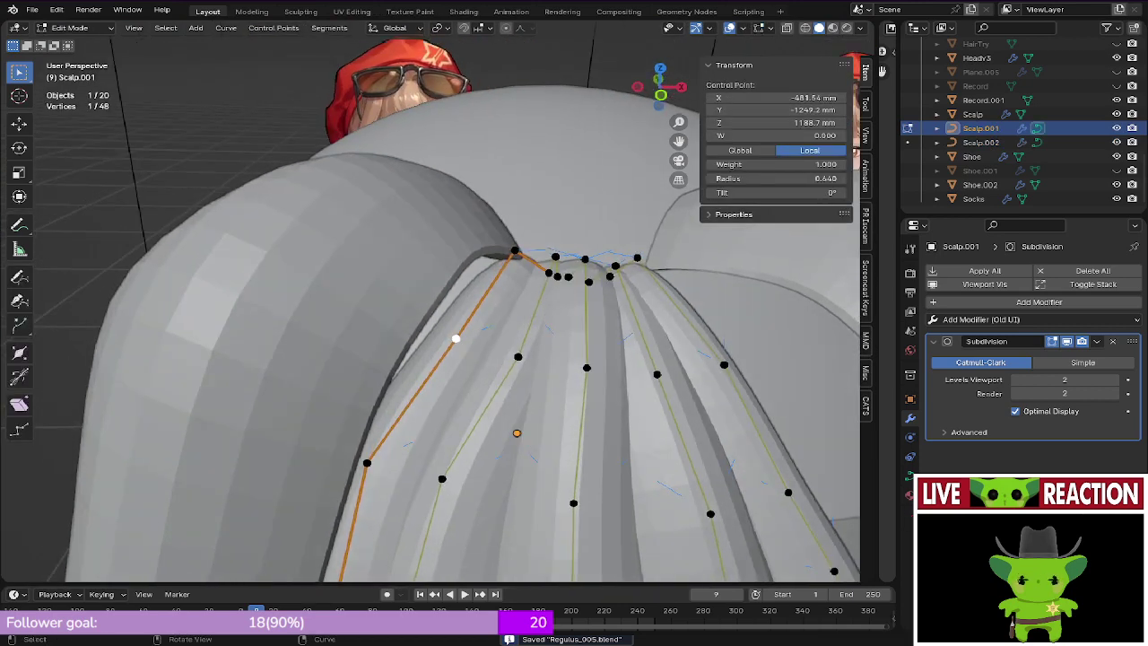
key("g")
key("x")
left_click(597, 358)
Step: Thicken that fringe control point by a factor of 1.177
middle_click_drag(597, 359, 618, 377)
scroll(608, 391, "up", 3)
key("alt+s")
left_click(650, 392)
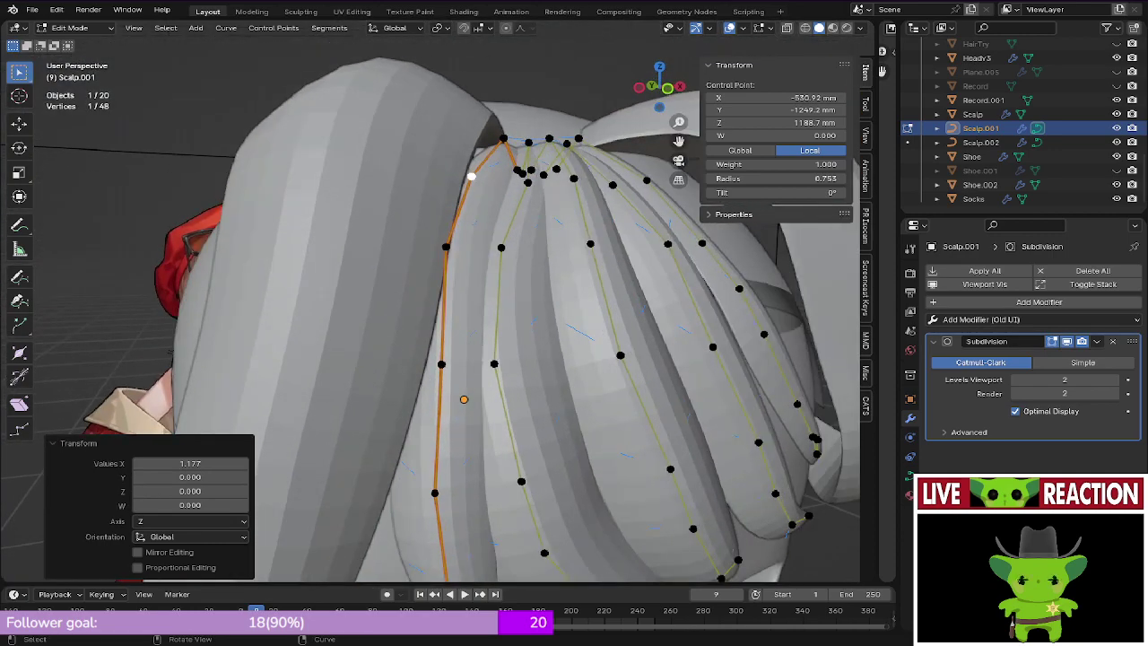
Step: Move the outermost fringe strand's control point near mid-length by -1.0333, 0.36646 and -0.39948 mm in X, Y and Z, and save the file
left_click(440, 363)
key("g")
left_click(434, 367)
key("ctrl+s")
scroll(630, 336, "down", 4)
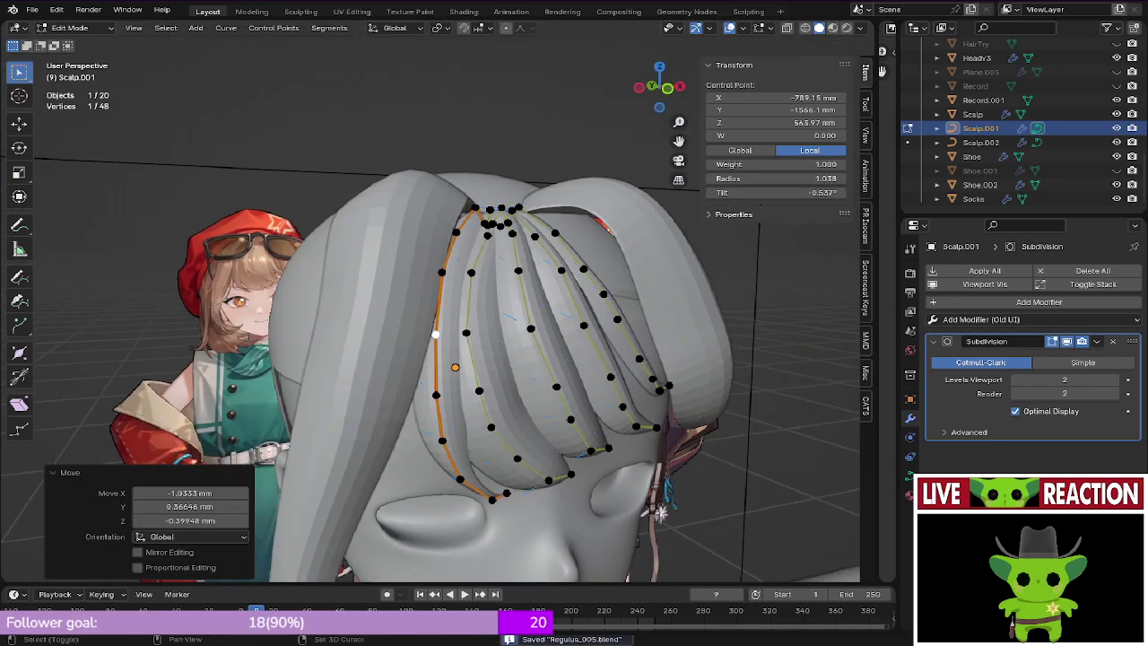
scroll(555, 351, "up", 4)
key("ctrl+s")
key("ctrl+s")
Step: Select the outermost fringe strand's two root control points and move them -1.6957 mm along X
scroll(418, 320, "down", 6)
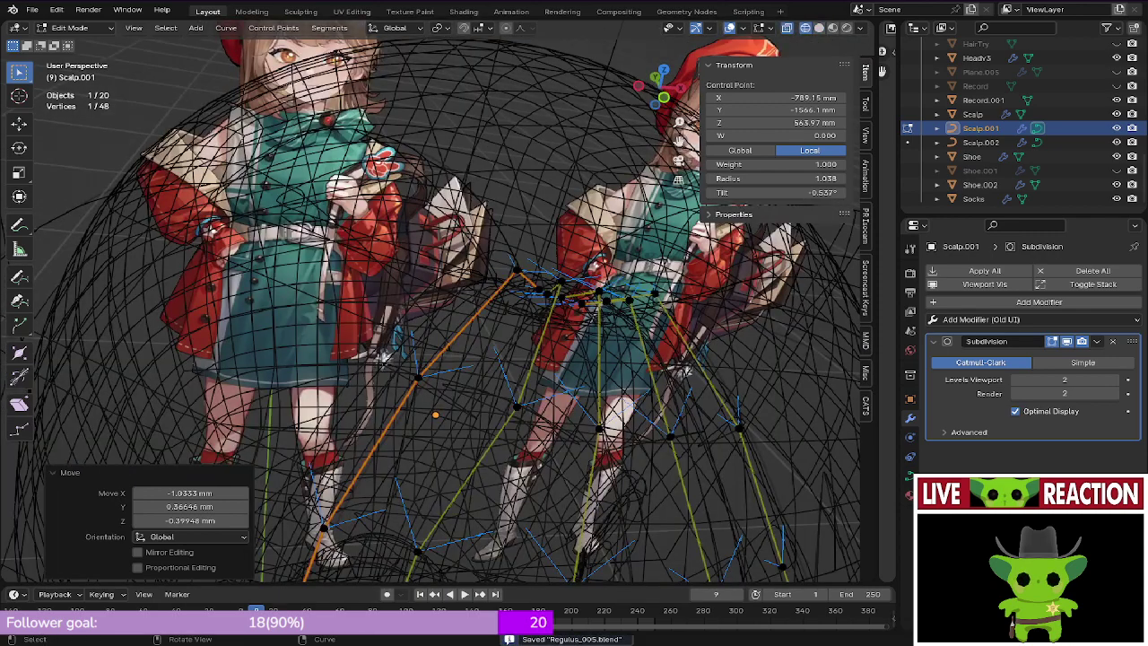
left_click(516, 269)
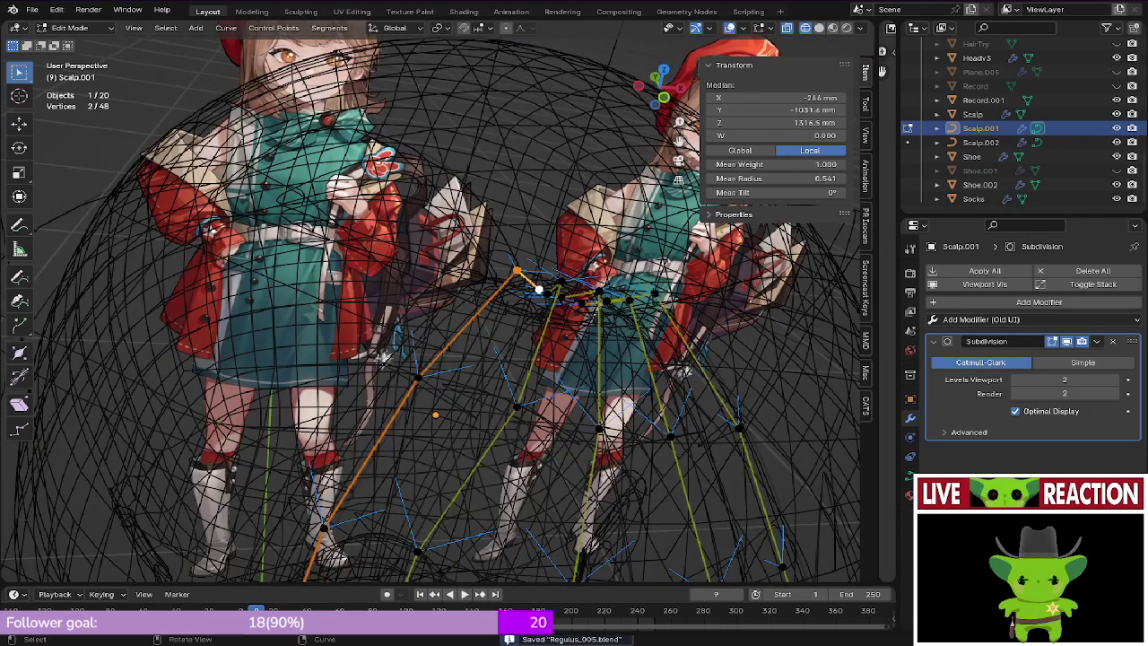
key("shift+z")
key("g")
key("x")
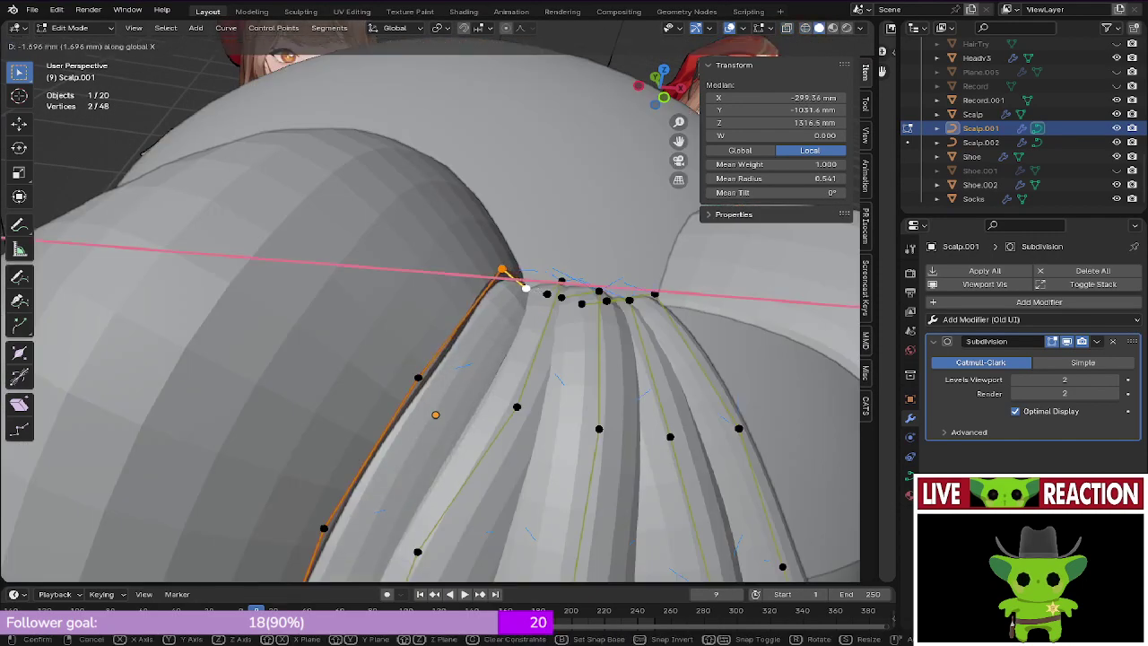
left_click(516, 278)
Step: Thicken the upper root control point of the outermost fringe strand by a factor of 1.085 and save the file
scroll(516, 278, "up", 1)
middle_click_drag(515, 278, 504, 255)
scroll(509, 251, "up", 2)
scroll(509, 251, "down", 2)
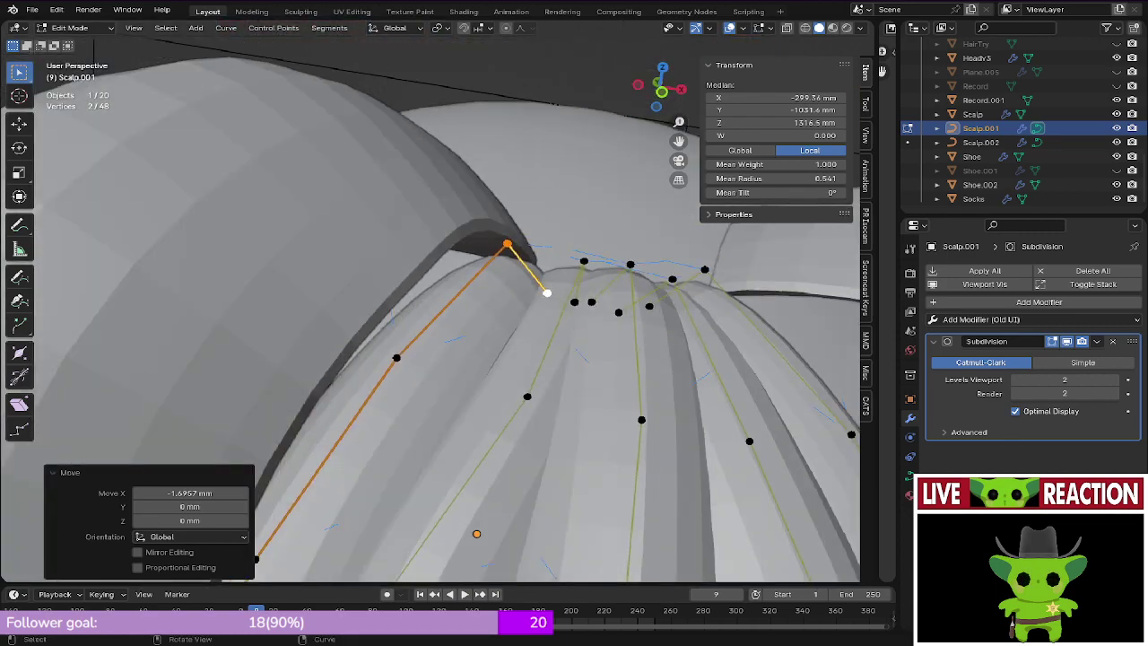
left_click(508, 244)
key("alt+s")
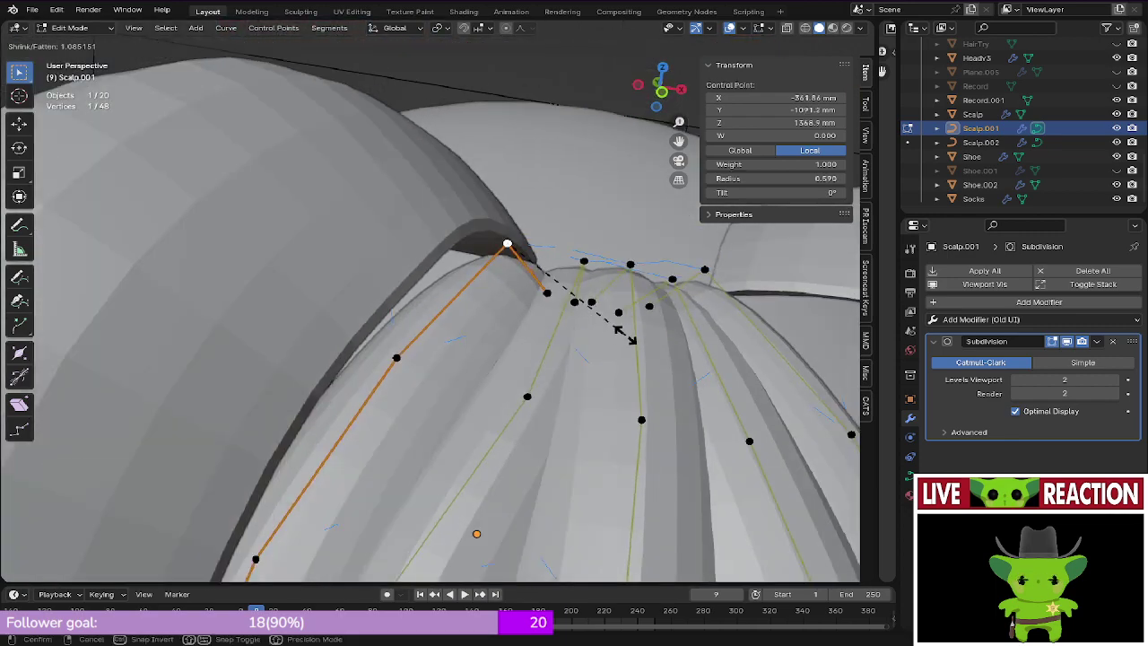
left_click(618, 333)
key("ctrl+s")
left_click(627, 348)
scroll(619, 354, "down", 3)
key("KP_1")
key("ctrl+s")
left_click(638, 367)
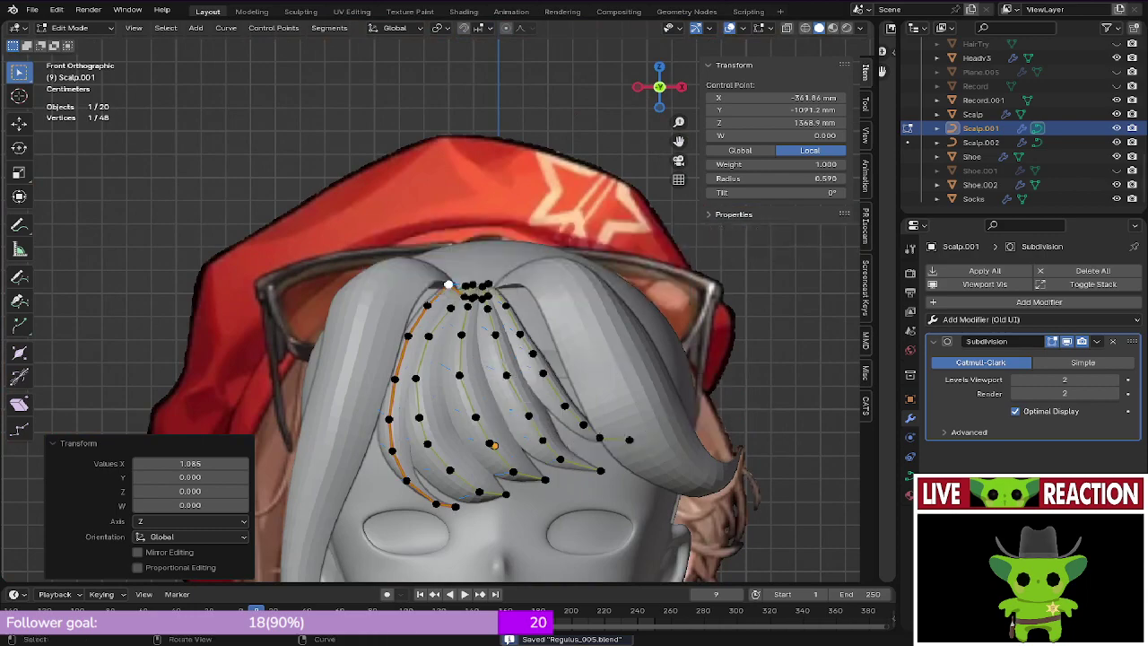
Step: Return to Object Mode, save the file, and examine the fringe root against the reference in wireframe and solid shading
key("Tab")
scroll(627, 366, "down", 1)
scroll(478, 302, "up", 10)
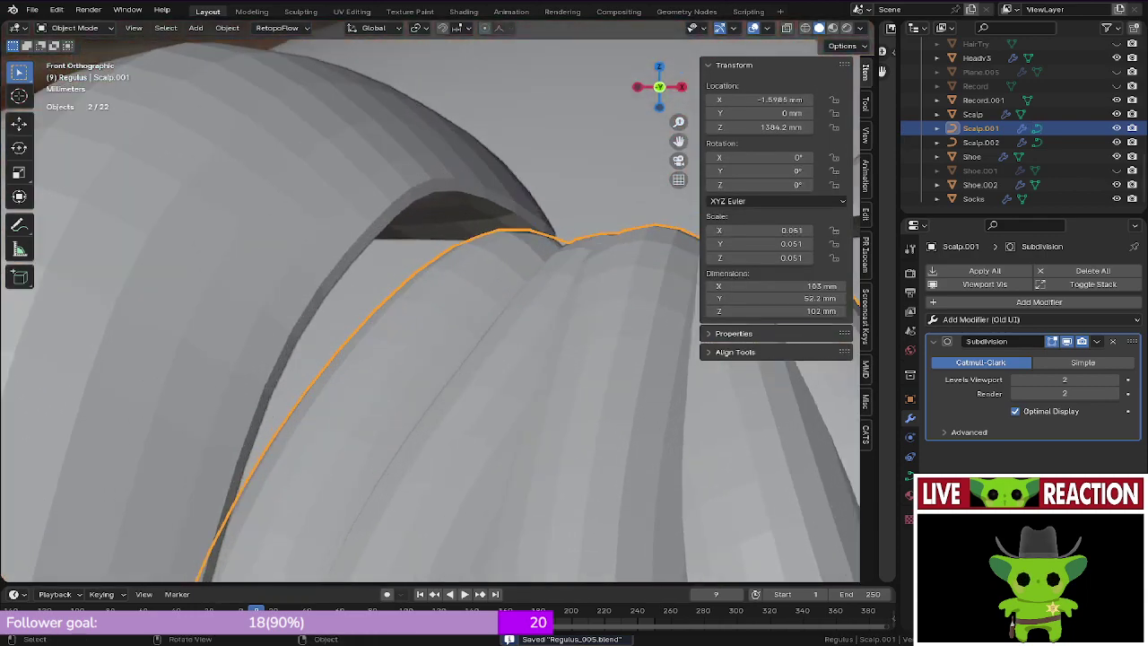
middle_click_drag(543, 345, 557, 409)
key("ctrl+s")
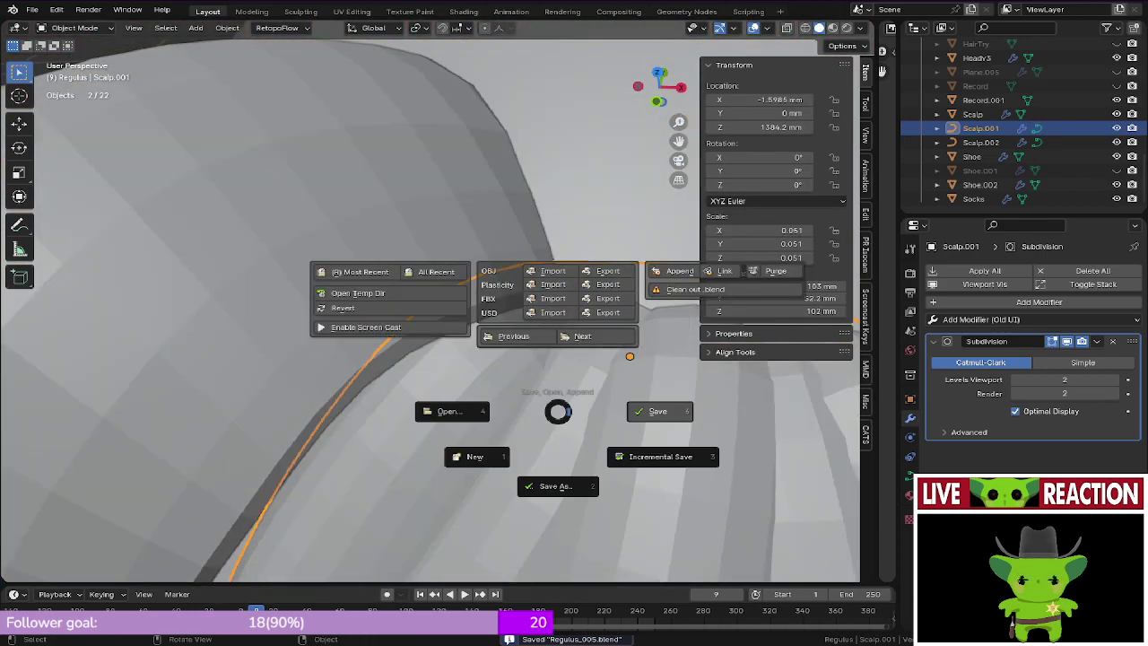
left_click(632, 410)
scroll(628, 410, "down", 8)
key("KP_1")
key("z")
left_click(488, 395)
scroll(436, 299, "up", 2)
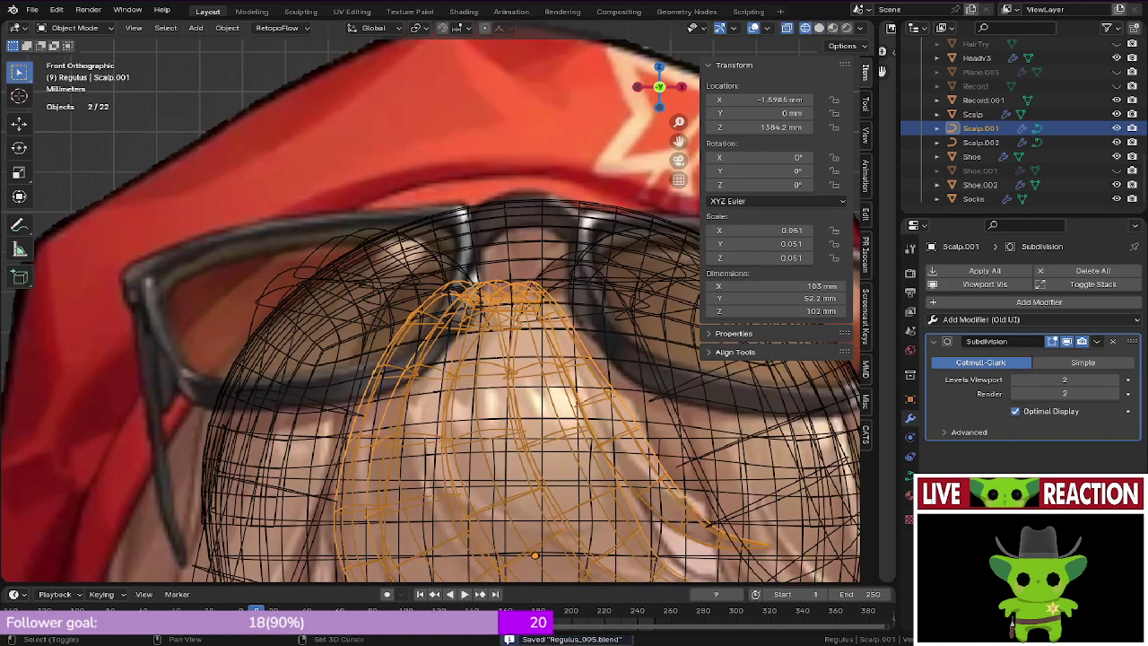
key("z")
left_click(489, 312)
middle_click_drag(475, 314, 473, 339)
Step: Switch to editing the side strand, move its three control points nearest the root 4.2352 mm along X, and save the file
left_click(385, 314)
key("Tab")
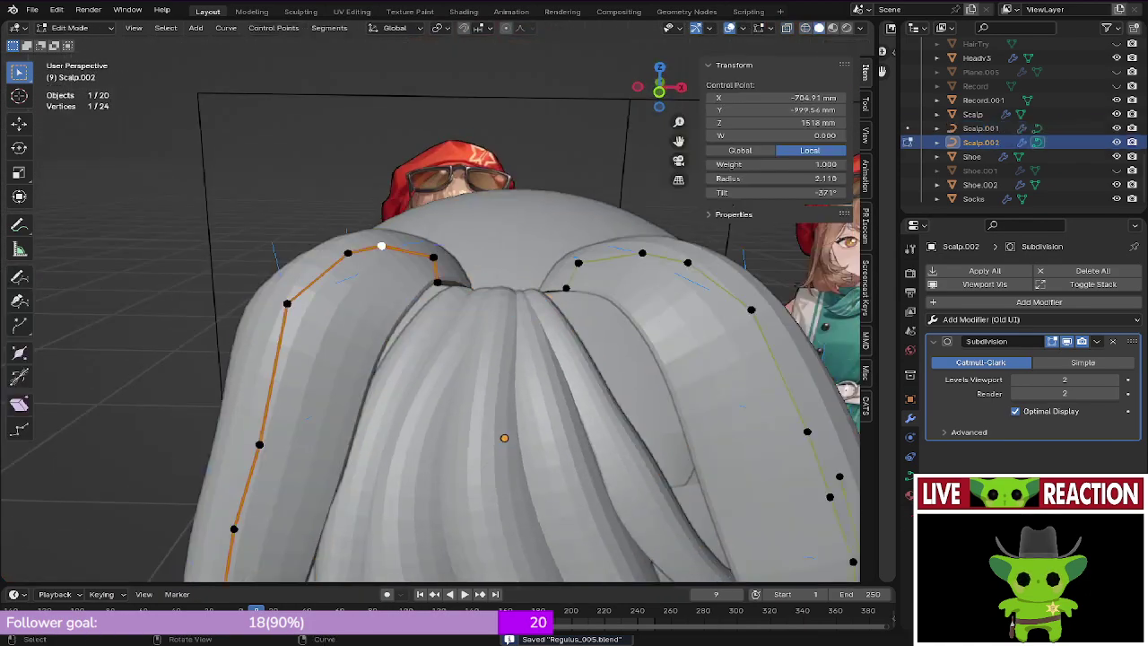
left_click(437, 282, "ctrl")
middle_click_drag(436, 282, 459, 353)
key("g")
key("y")
key("x")
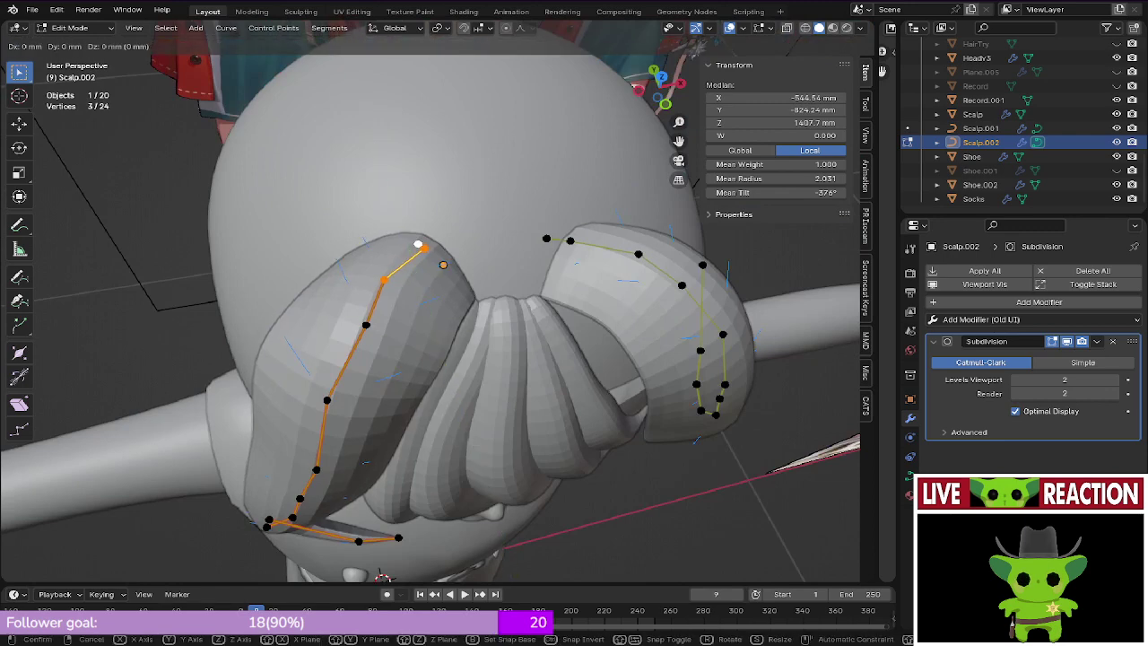
left_click(381, 575)
key("KP_1")
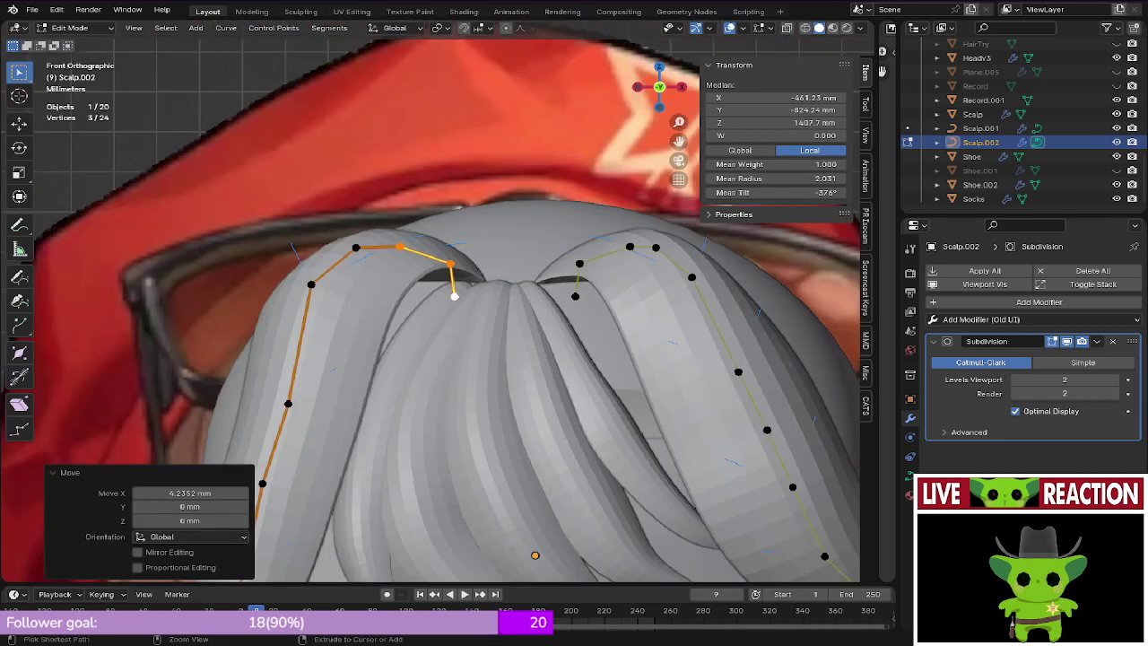
key("ctrl+s")
Step: Leave the side strand after checking its overlap with the fringe root, and switch to editing the fringe curves
middle_click_drag(465, 226, 464, 240)
scroll(464, 240, "up", 1)
key("Tab")
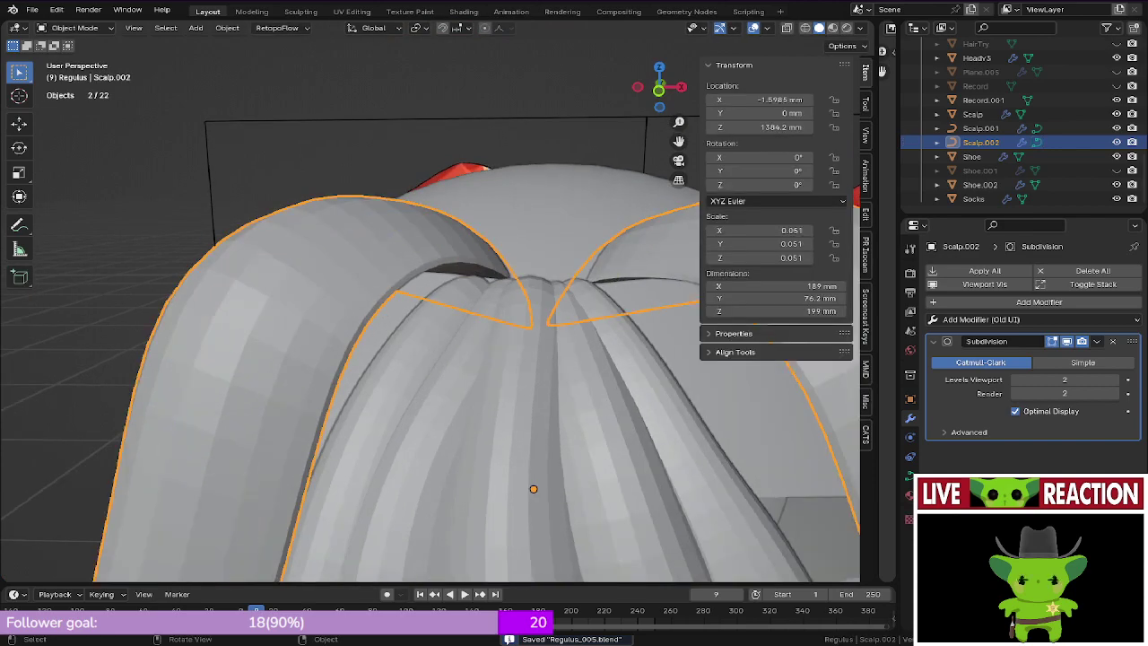
scroll(464, 240, "up", 4)
key("Tab")
key("Tab")
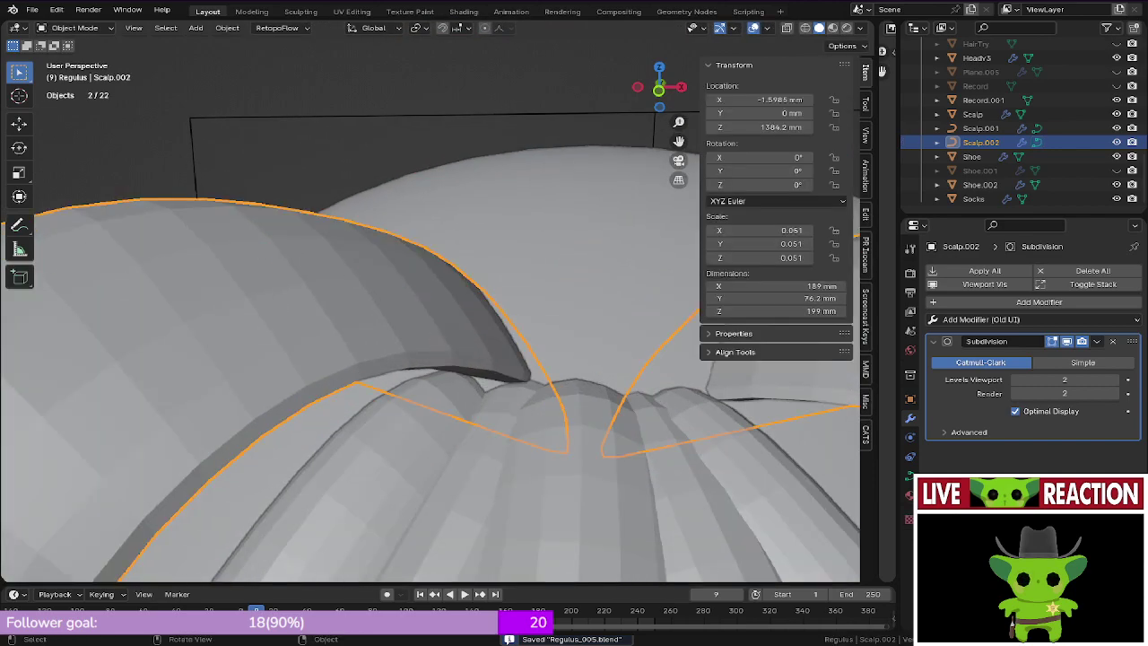
middle_click_drag(489, 386, 489, 296, "shift")
left_click(489, 341)
key("Tab")
middle_click_drag(488, 340, 512, 339)
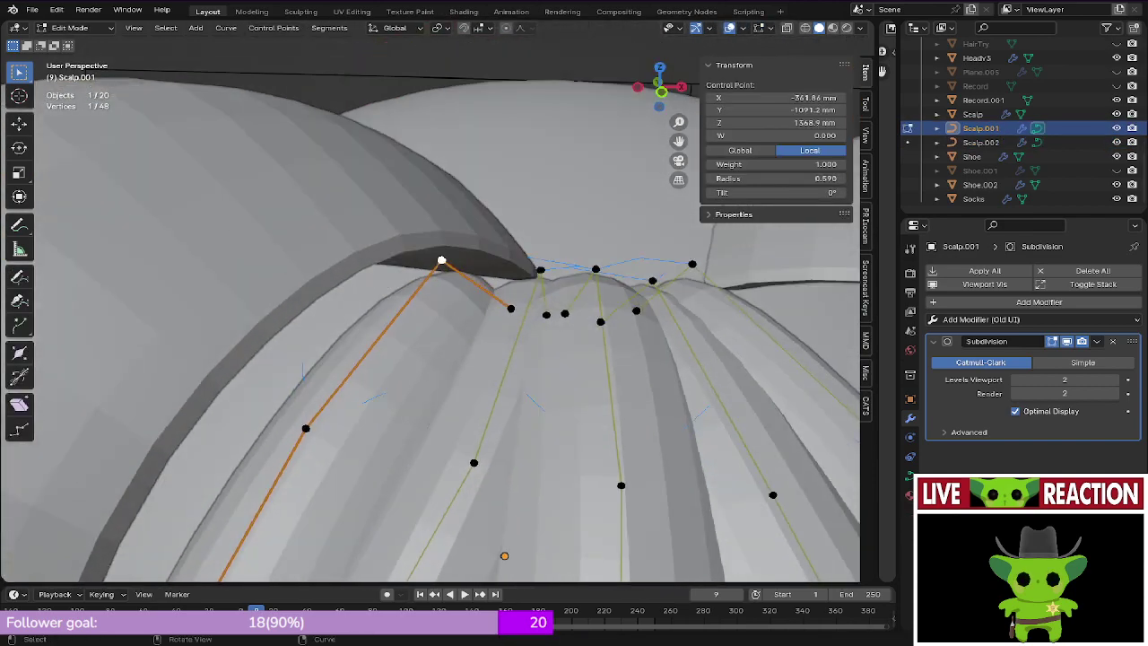
Step: Thicken the outermost fringe strand's first control point below the root arch to a radius of 0.840
middle_click_drag(413, 305, 399, 284)
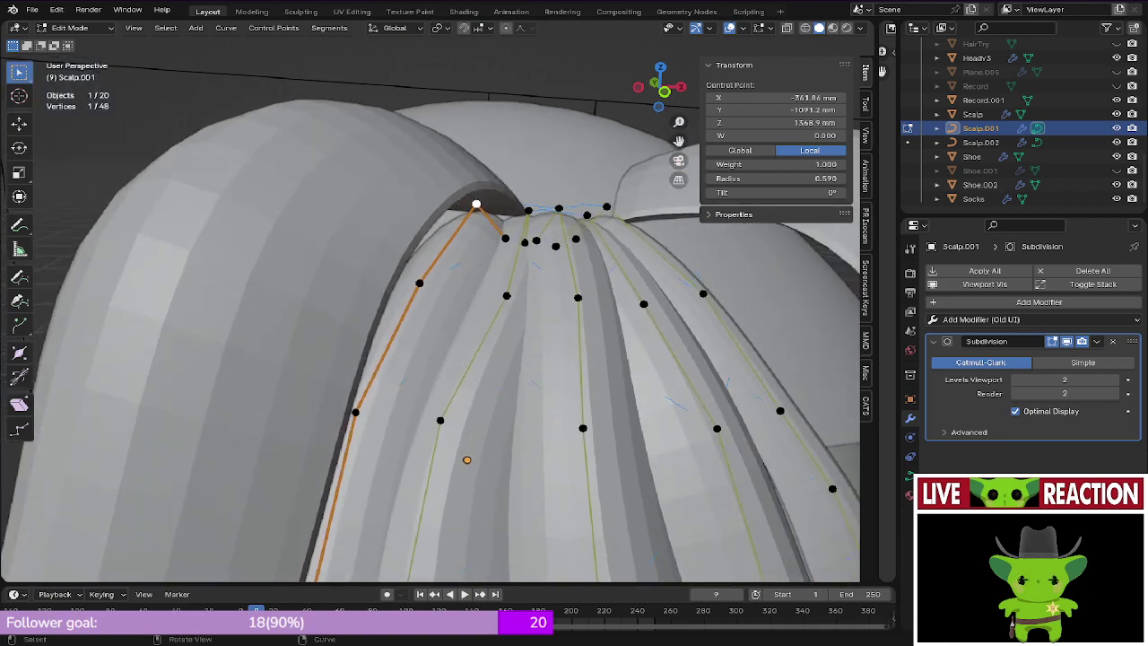
key("alt+s")
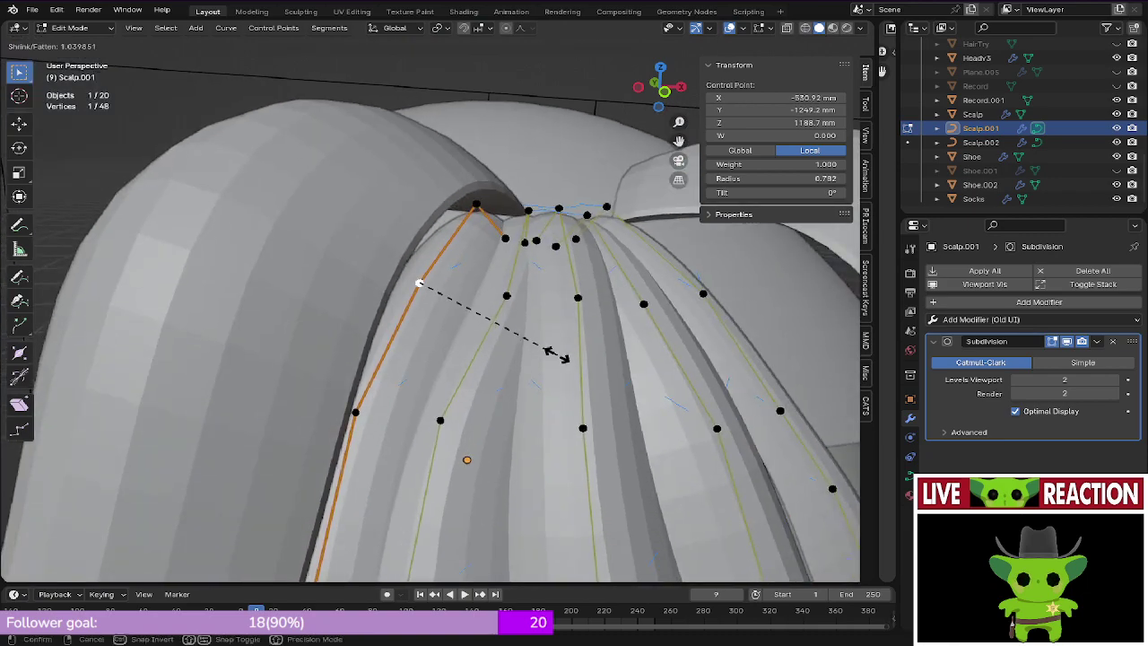
left_click(557, 356)
Step: Move that fringe control point by -0.75933, 0.83666 and 0.13073 mm in X, Y and Z
mouse_move(558, 356)
middle_mouse_down()
mouse_move(524, 345)
mouse_move(538, 358)
mouse_move(502, 416)
mouse_move(524, 399)
mouse_move(522, 419)
mouse_move(395, 386)
middle_mouse_up()
key("z")
key("z")
key("g")
left_click(504, 418)
middle_click_drag(493, 314, 484, 305)
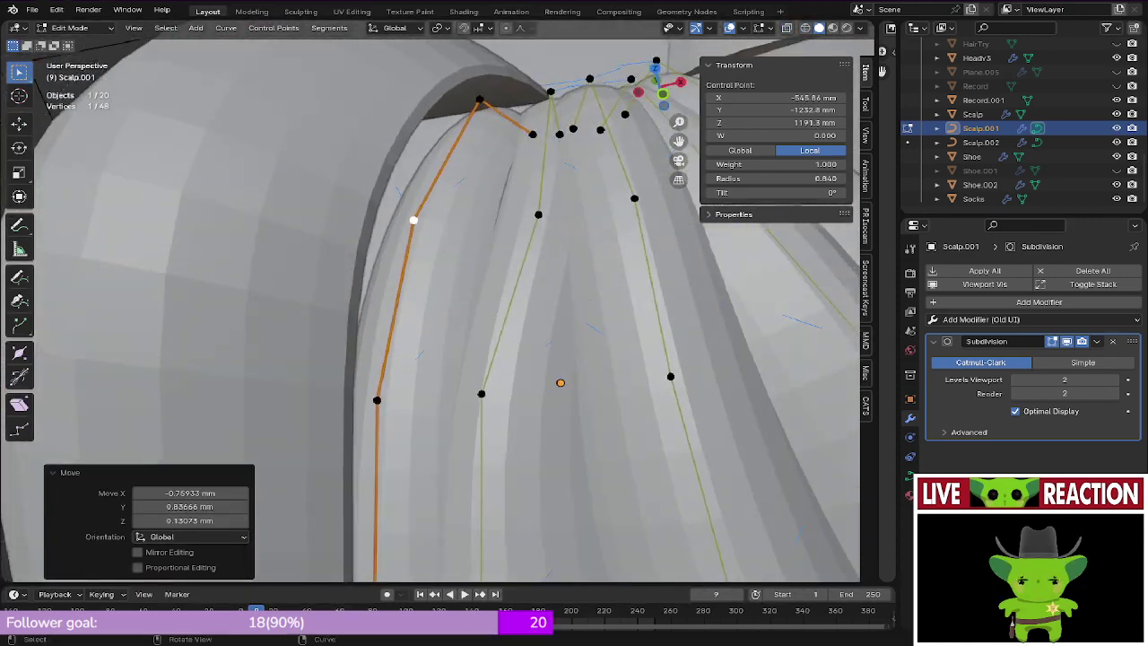
Step: Thicken the same fringe control point by a factor of 1.074 and save the file
left_click(676, 215)
left_click(413, 220)
key("alt+s")
left_click(590, 241)
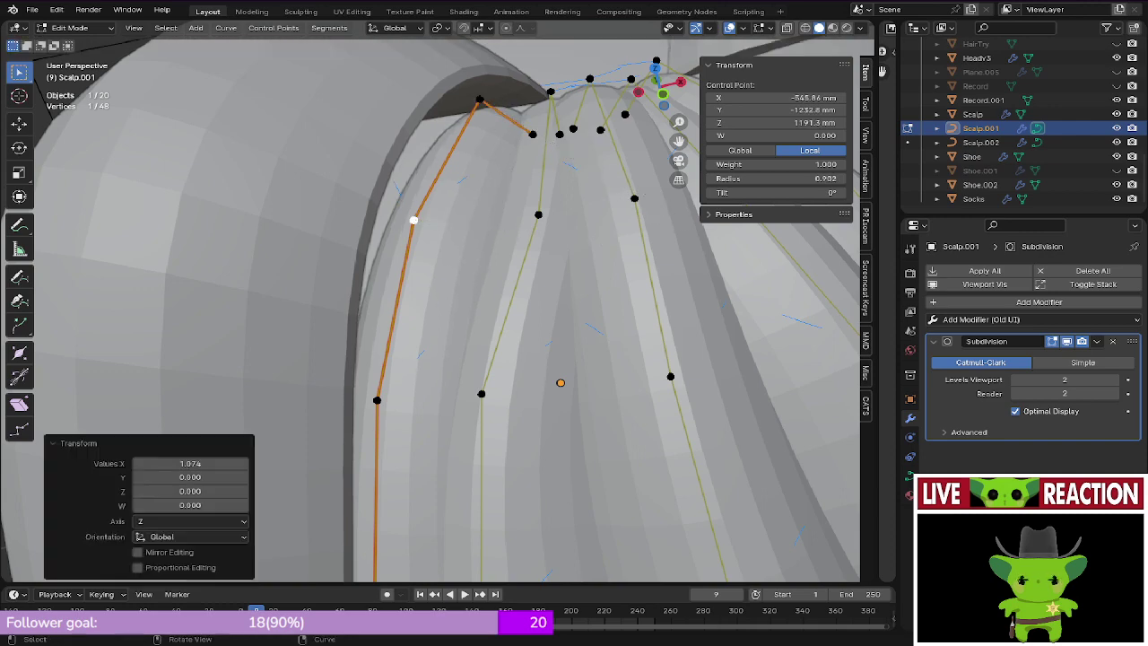
key("ctrl+s")
left_click(693, 239)
Step: Move the next control point down the outermost fringe strand closer under the side strand, using wireframe shading to place it
scroll(693, 239, "down", 3)
middle_click_drag(693, 240, 636, 143, "shift")
left_click(442, 251)
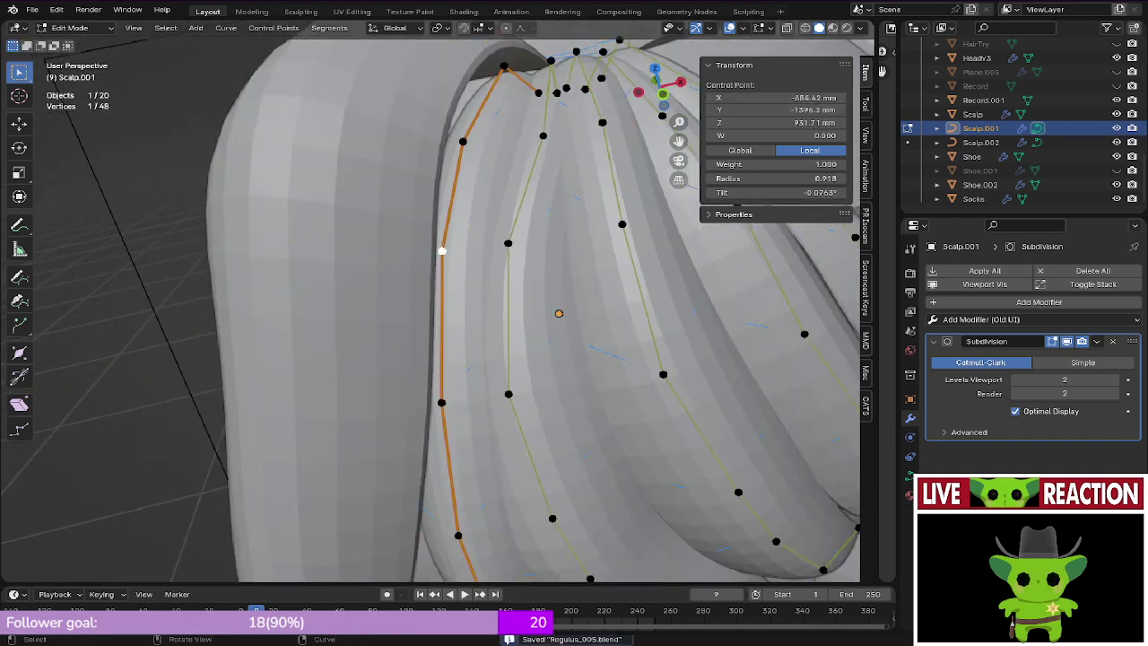
key("g")
right_click(444, 252)
key("z")
middle_click_drag(444, 251, 549, 294)
left_click(489, 295)
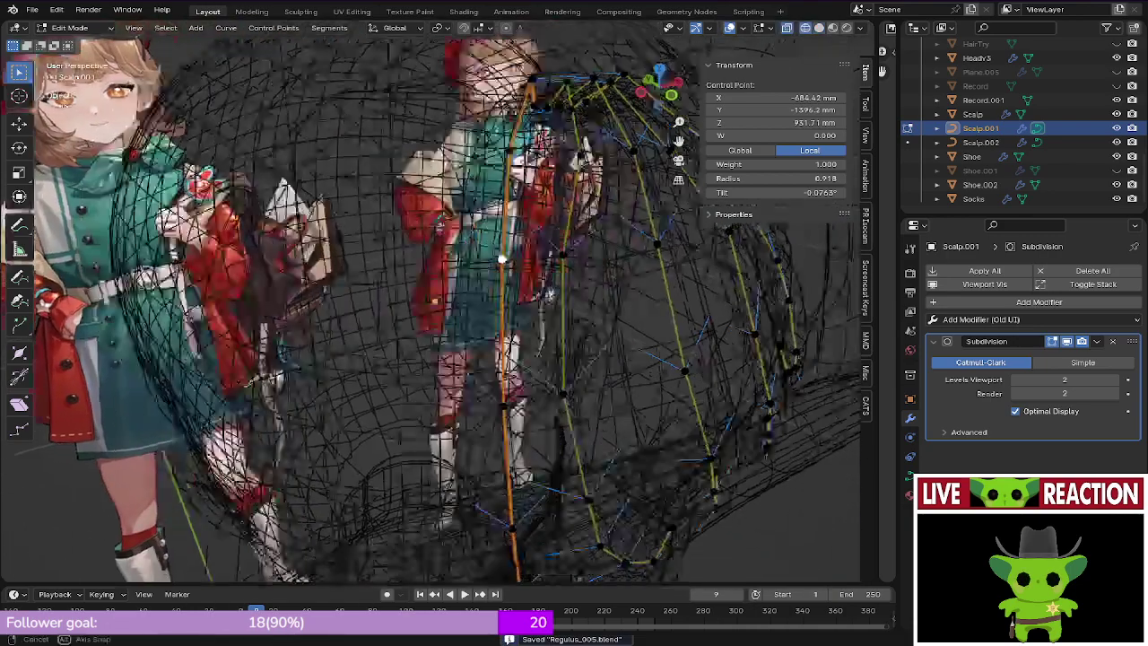
key("g")
left_click(473, 306)
key("z")
left_click(558, 306)
Step: Move the following control point down the strand by -1.4557, 0.6384 and -0.50155 mm in X, Y and Z, and save the file
left_click(503, 406)
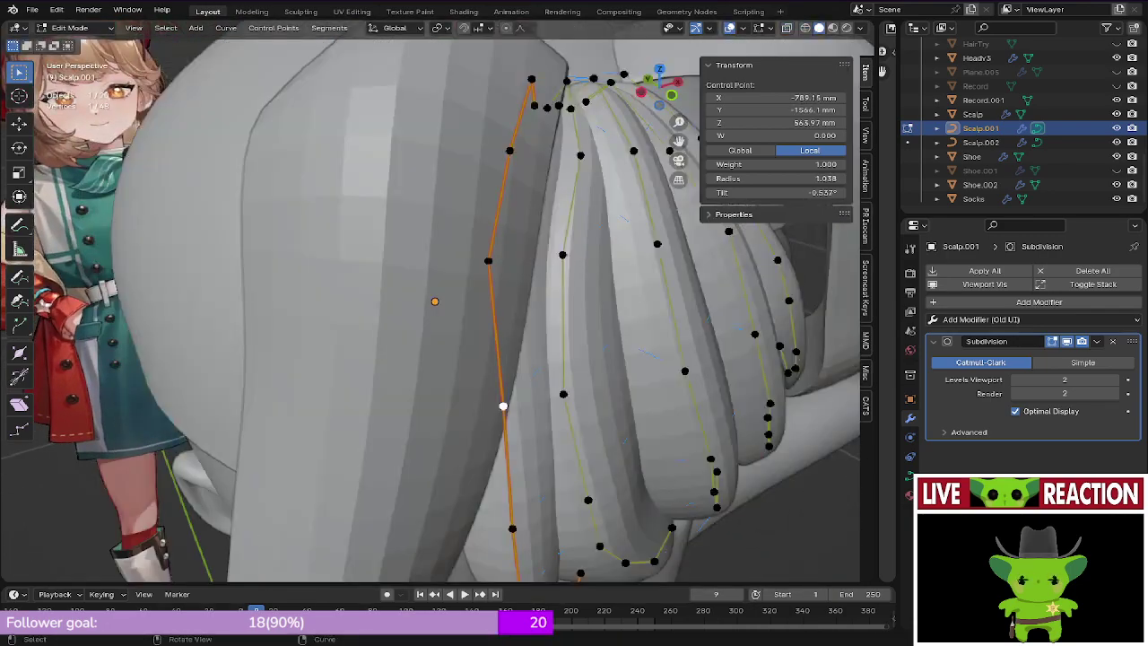
key("g")
left_click(493, 408)
key("ctrl+s")
left_click(574, 386)
Step: Examine the fringe and its root from the front in Object Mode and Edit Mode, saving the file
scroll(574, 386, "down", 4)
key("KP_1")
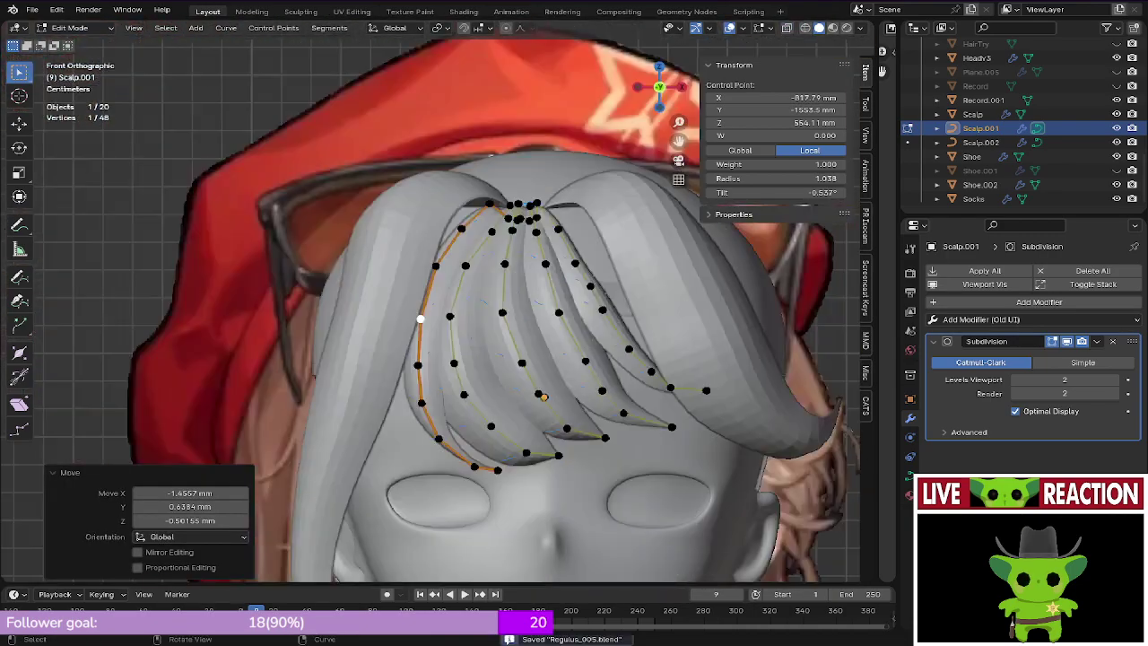
key("ctrl+s")
left_click(576, 342)
middle_click_drag(576, 342, 576, 393, "shift")
key("Tab")
scroll(538, 359, "up", 7)
middle_click_drag(538, 359, 503, 432, "shift")
scroll(502, 404, "down", 1)
key("Tab")
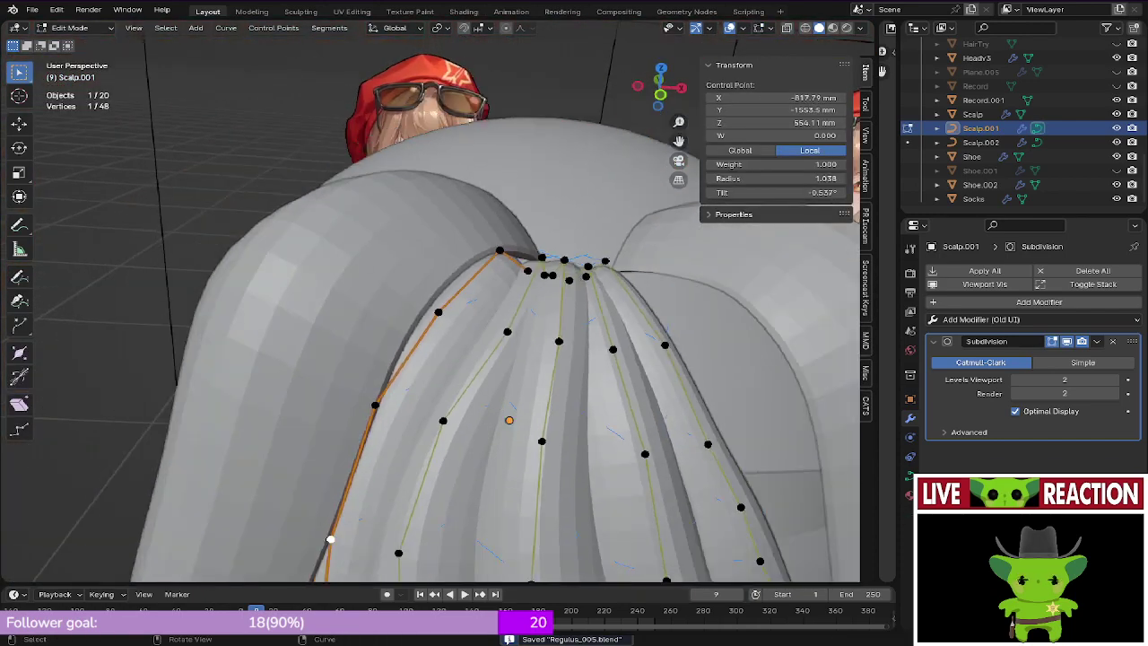
middle_click_drag(499, 381, 494, 305, "shift")
scroll(494, 305, "down", 4)
key("ctrl+s")
left_click(574, 303)
middle_click_drag(574, 303, 562, 508)
key("KP_1")
scroll(537, 269, "up", 9)
middle_click_drag(562, 385, 521, 402, "shift")
scroll(520, 402, "down", 2)
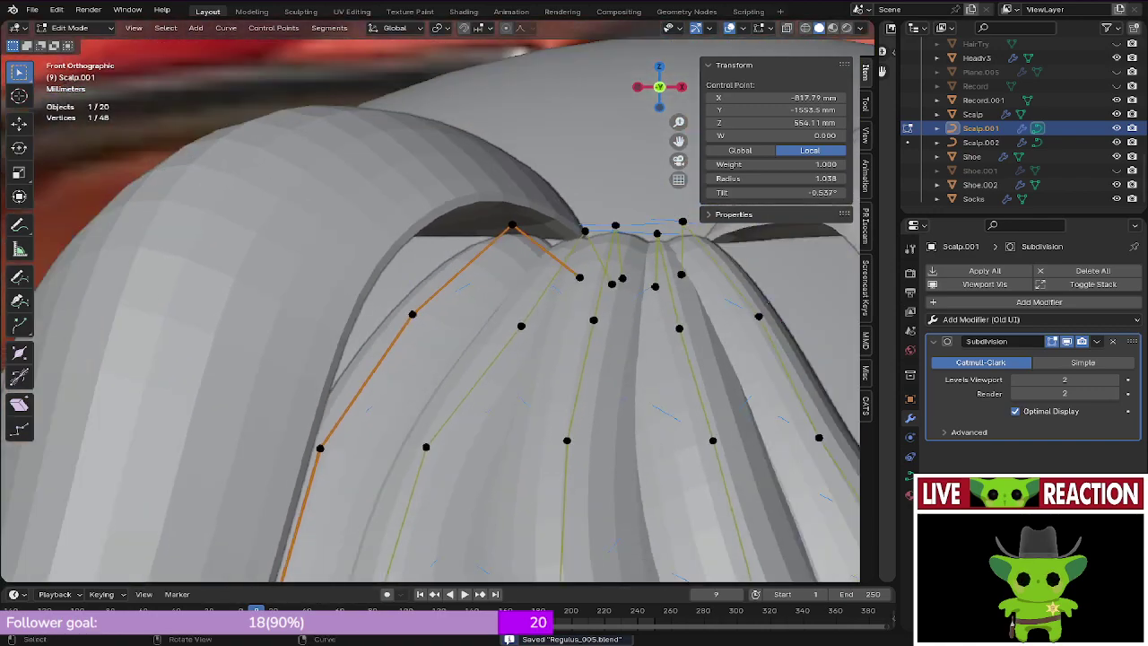
Step: Move the two root control points of the outermost fringe strand slightly inward and upward under the side strand, and save the file
middle_click_drag(511, 269, 533, 247)
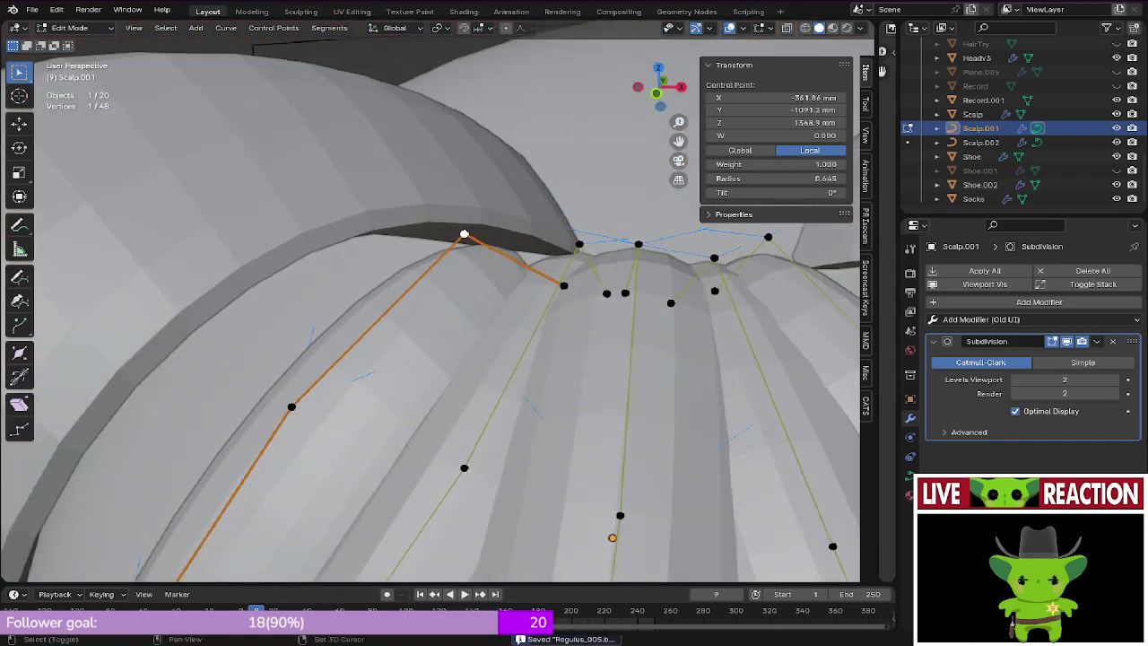
left_click(563, 285, "shift")
middle_click_drag(563, 285, 583, 268)
key("g")
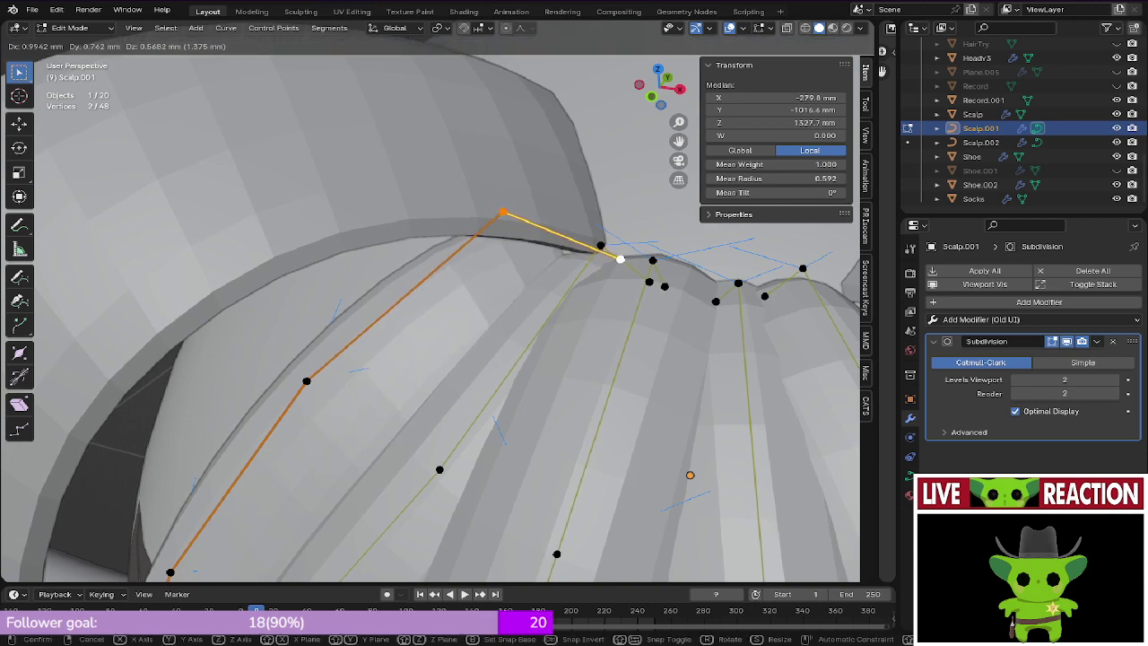
left_click(521, 294)
key("ctrl+s")
left_click(622, 294)
Step: Examine the fringe roots in Object Mode from angled and front views for gaps under the side strand, saving the file
middle_click_drag(547, 294, 587, 256)
scroll(538, 296, "down", 4)
key("Tab")
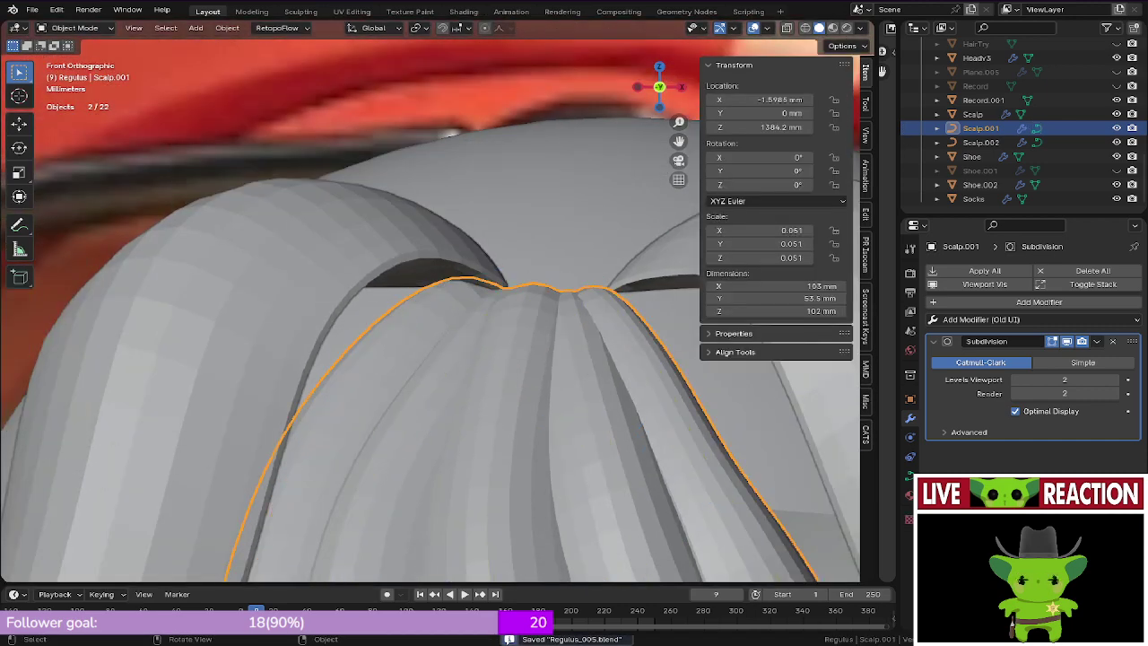
middle_click_drag(286, 315, 315, 269, "shift")
key("ctrl+s")
left_click(404, 269)
middle_click_drag(403, 269, 426, 282)
scroll(430, 323, "down", 2)
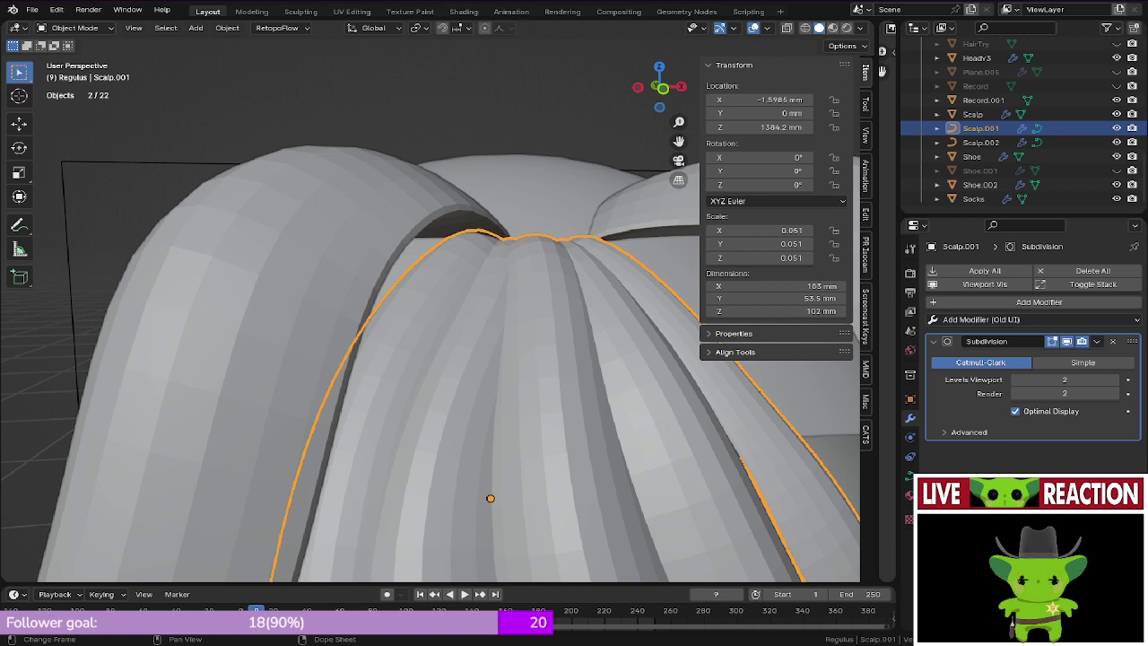
scroll(305, 215, "down", 4)
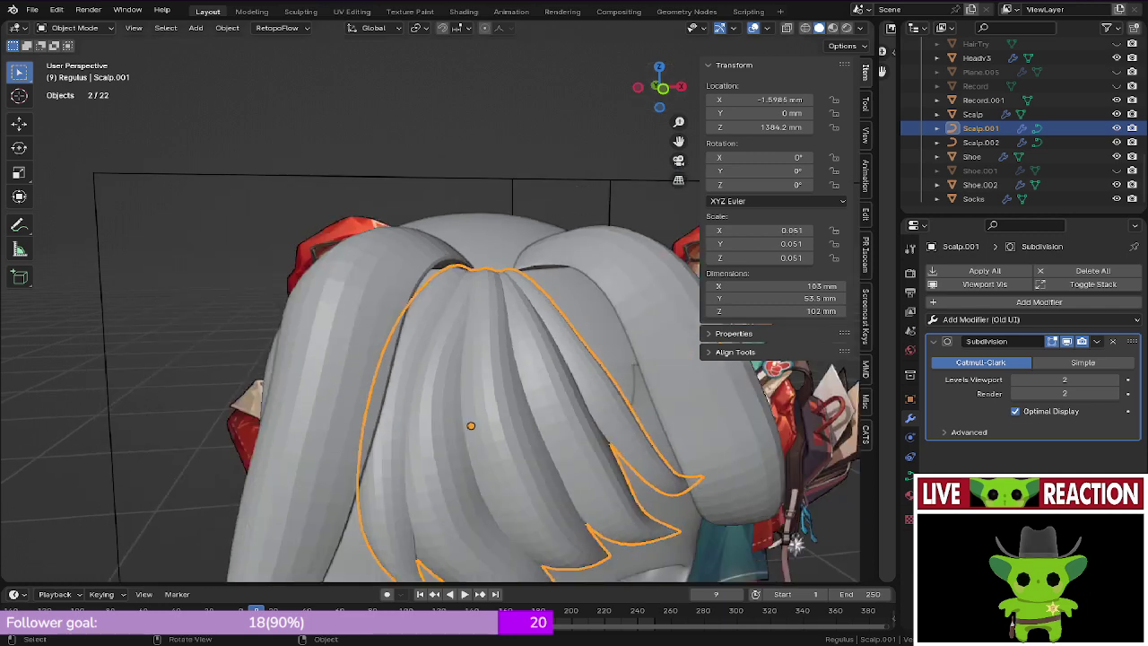
middle_click_drag(305, 215, 270, 229)
key("KP_1")
key("ctrl+s")
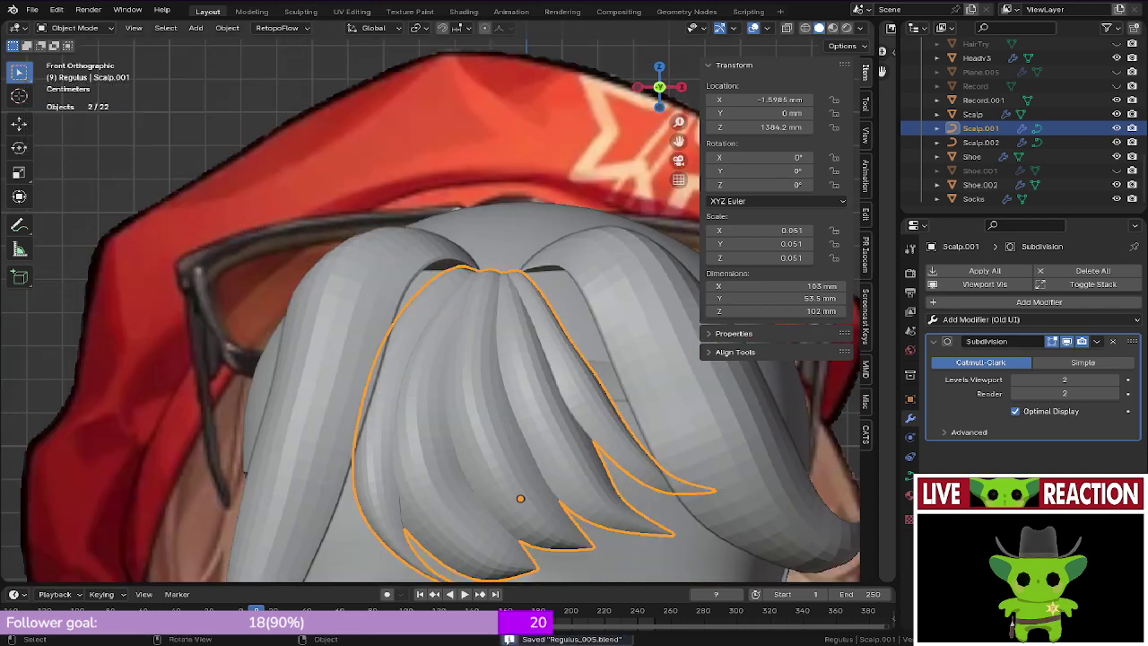
scroll(520, 269, "up", 4)
key("ctrl+s")
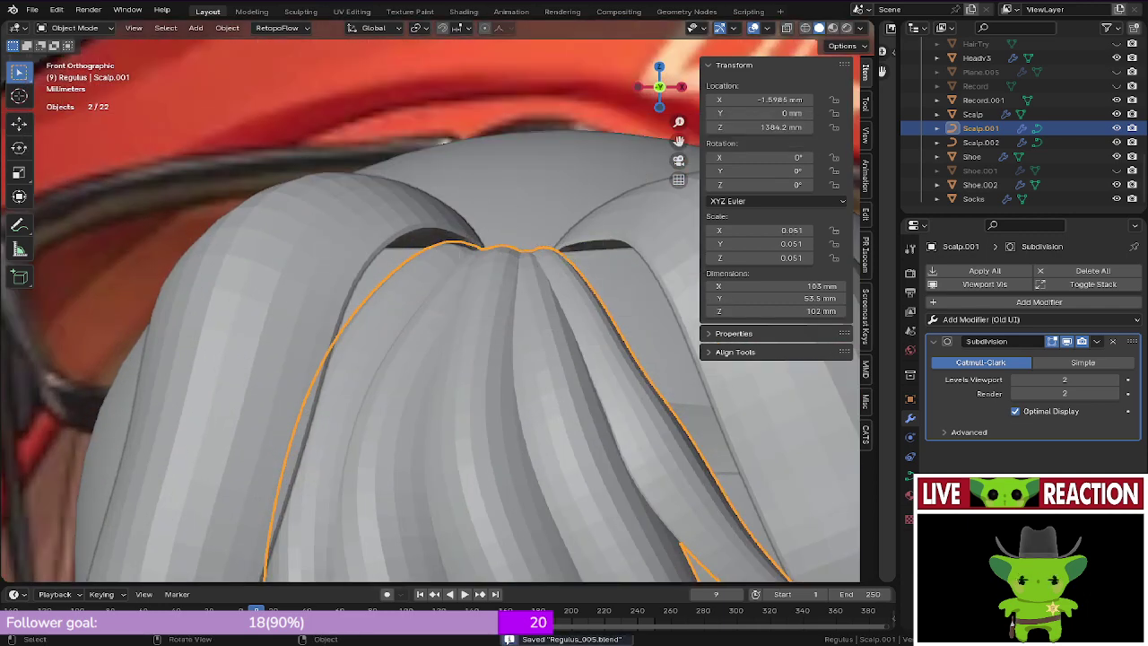
Step: Move the two outermost-strand control points below the root by -1.6504, 1.7097 and -0.25369 mm in X, Y and Z, using wireframe to select them
mouse_move(394, 269)
middle_mouse_down()
mouse_move(406, 346)
mouse_move(381, 373)
mouse_move(397, 386)
middle_mouse_up()
key("Tab")
key("z")
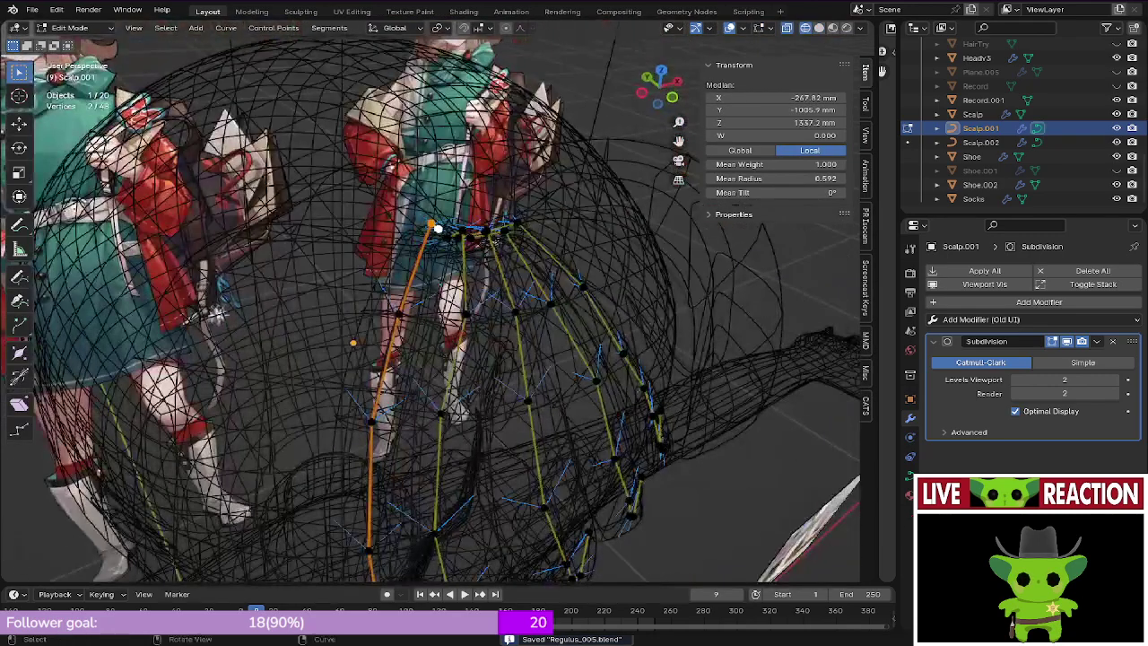
left_click(398, 314)
left_click(371, 422, "shift")
key("g")
key("x")
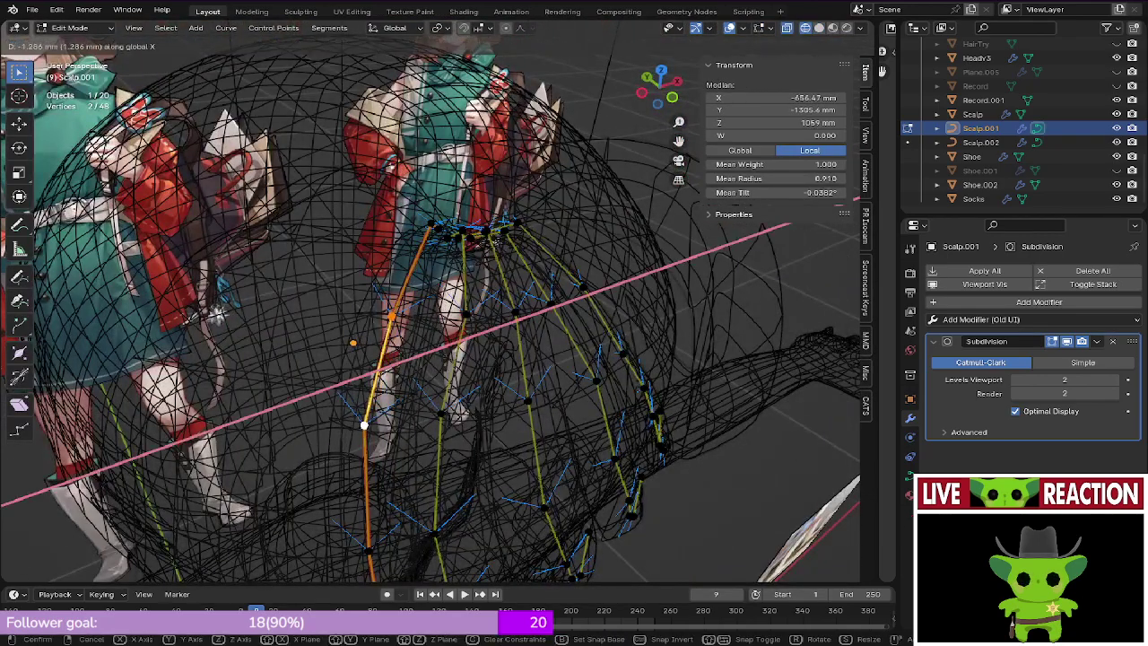
left_click(367, 423)
mouse_move(367, 423)
middle_mouse_down()
mouse_move(406, 418)
mouse_move(363, 362)
mouse_move(353, 312)
mouse_move(372, 339)
middle_mouse_up()
key("g")
left_click(394, 416)
key("shift+z")
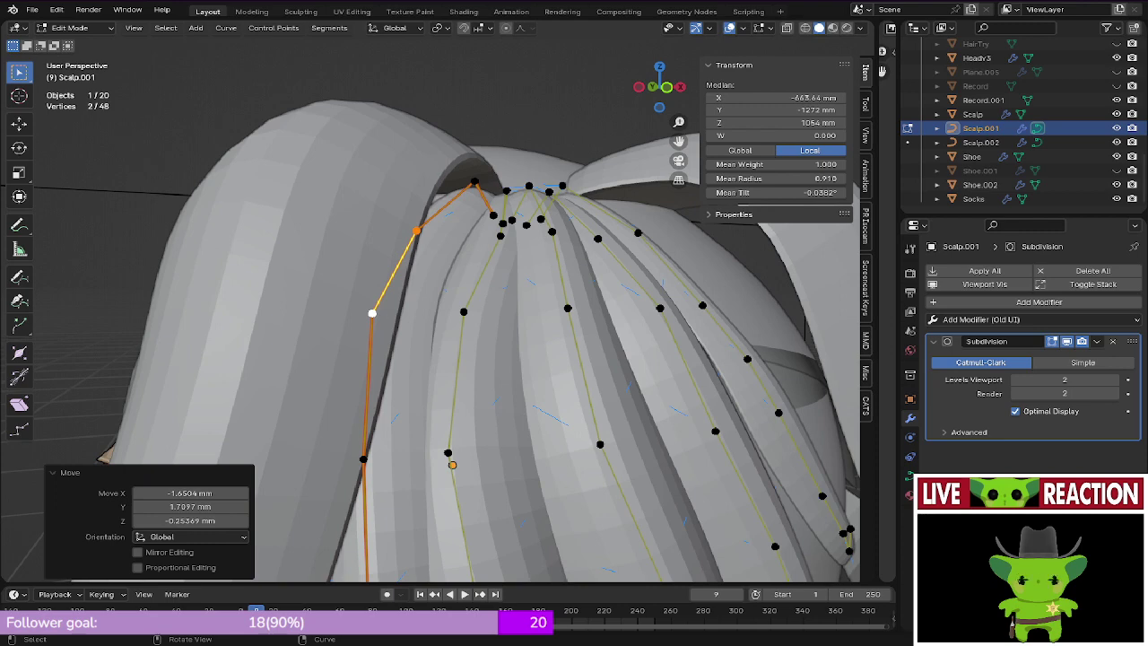
Step: Thicken the same two control points by a factor of about 1.31 and save the file
key("alt+s")
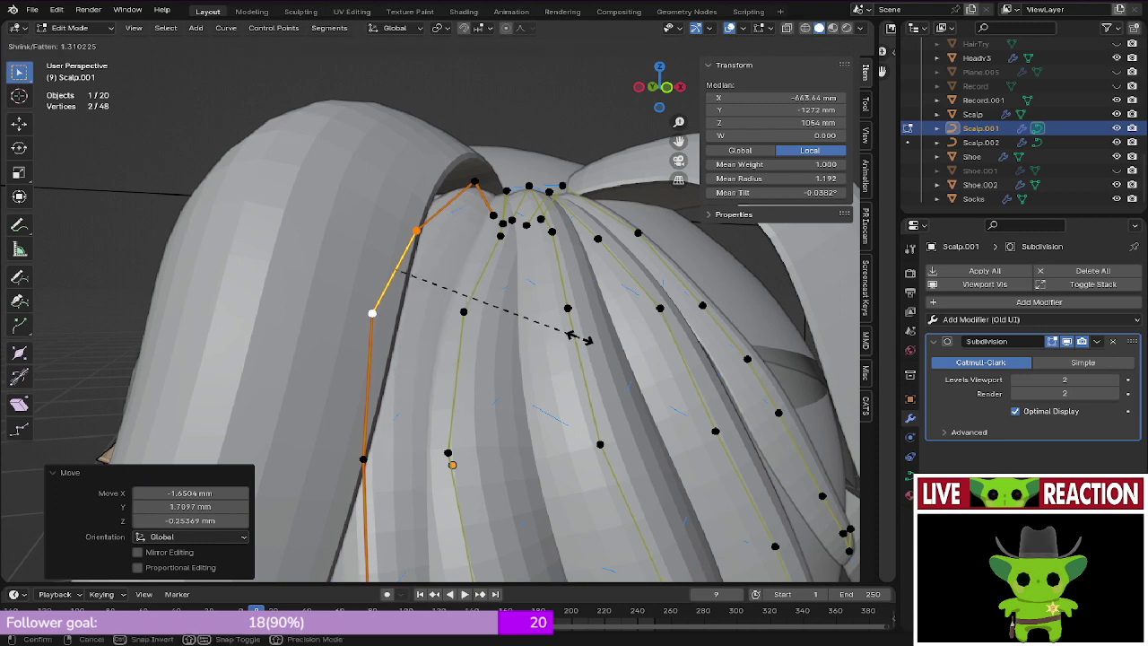
left_click(566, 324)
key("ctrl+s")
left_click(654, 321)
Step: Check the thickened outer fringe strand against the reference from the front in Object Mode, saving the file
middle_click_drag(582, 327, 547, 330)
key("KP_1")
key("Tab")
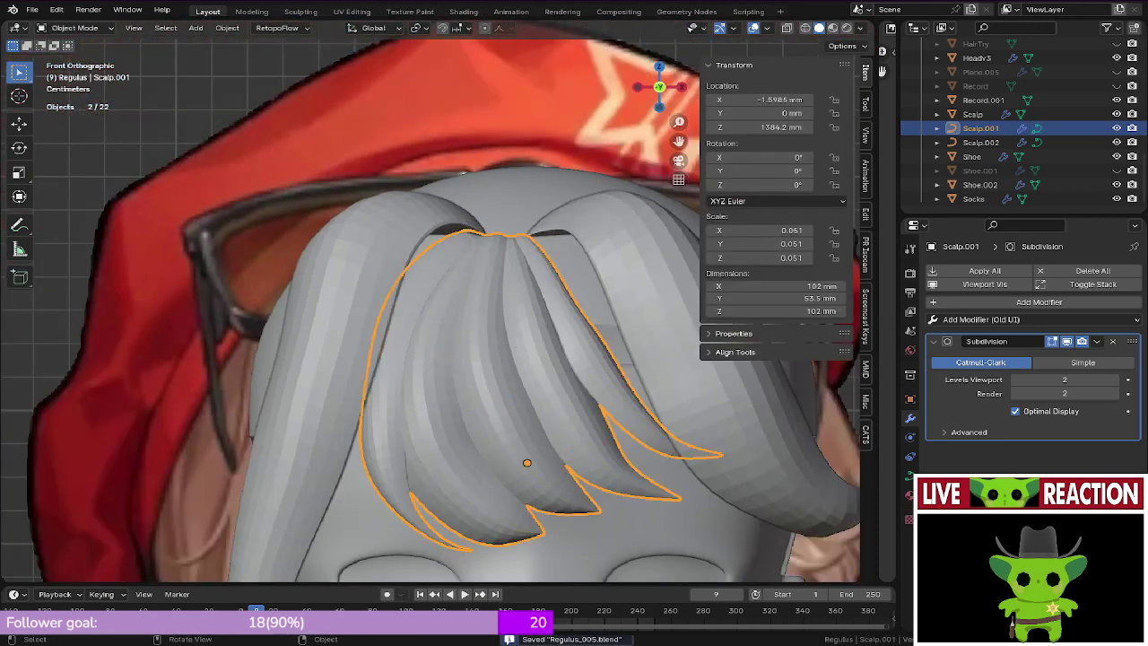
middle_click_drag(462, 248, 401, 309, "shift")
scroll(458, 254, "up", 4)
key("ctrl+s")
left_click(557, 252)
key("ctrl+s")
left_click(403, 257)
Step: Subdivide the outermost strand's segment just below the root point with one cut and select only the new control point
scroll(402, 309, "up", 3)
key("Tab")
key("shift+z")
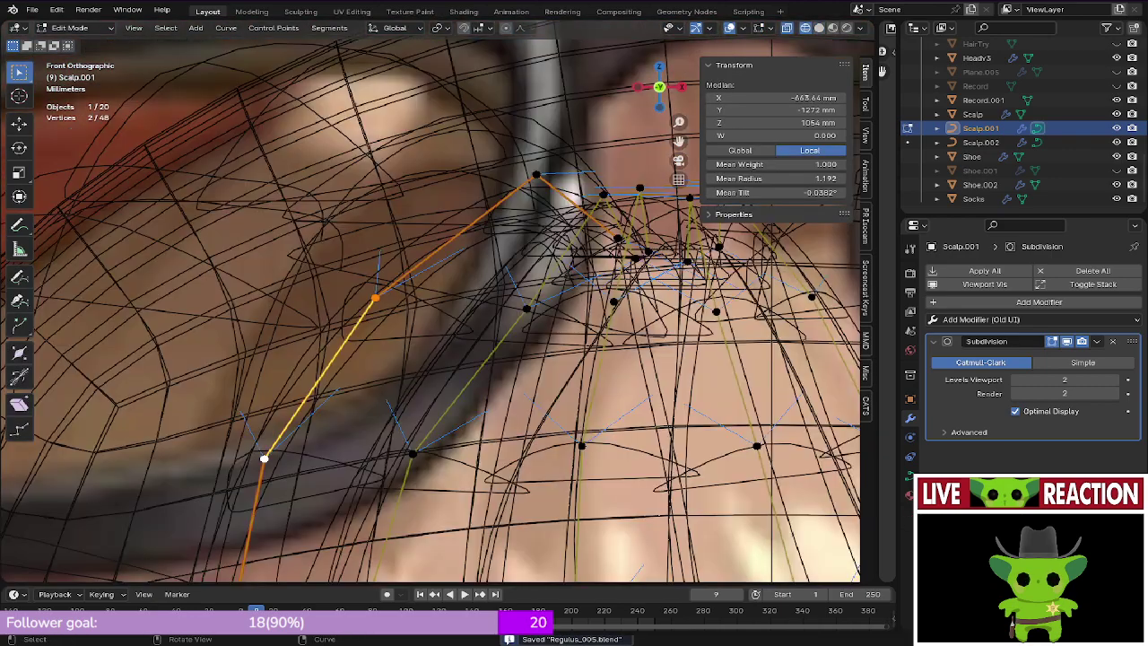
left_click(375, 298)
left_click(535, 174, "shift")
right_click(471, 107)
left_click(471, 108)
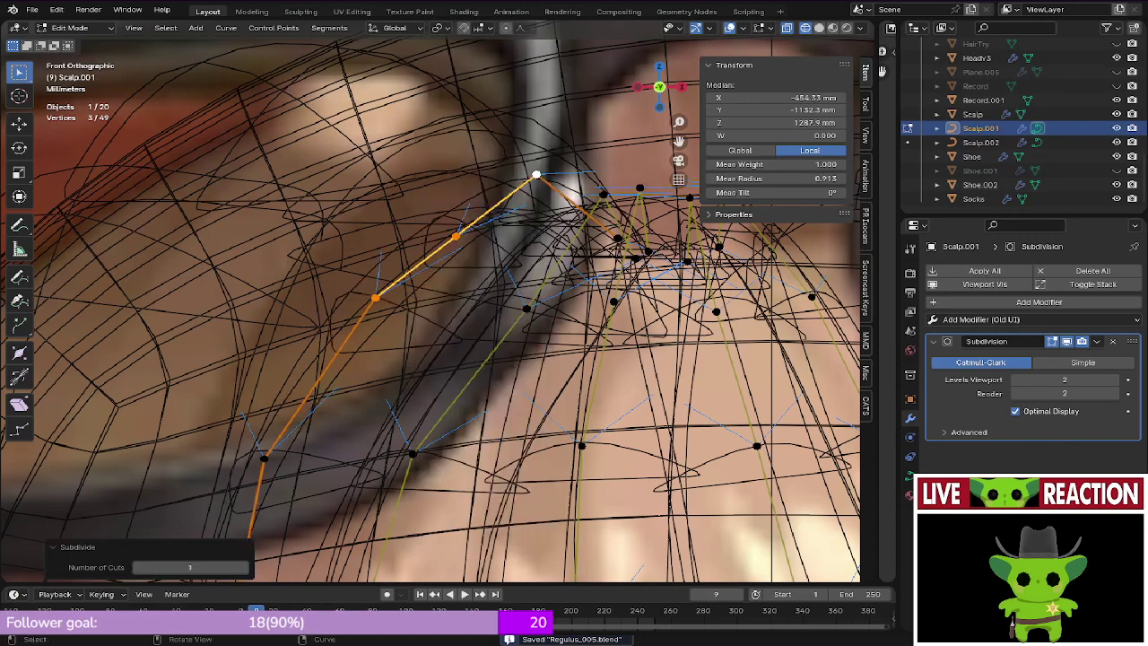
key("shift+z")
left_click(446, 278)
middle_click_drag(456, 236, 459, 303, "shift")
key("g")
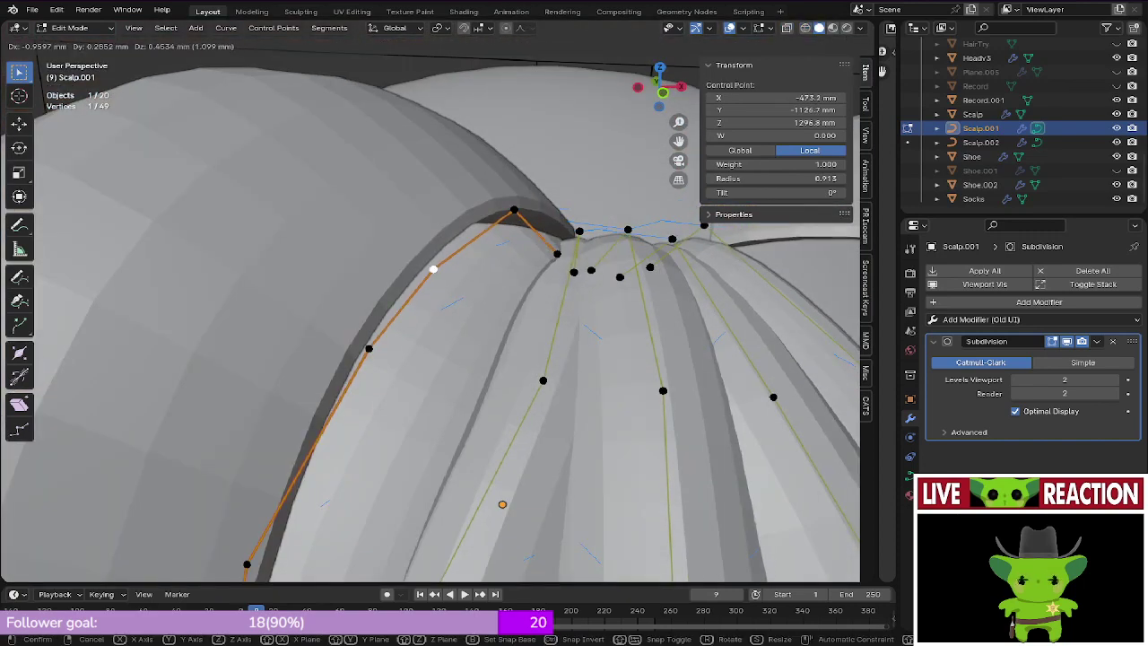
right_click(449, 299)
middle_click_drag(545, 350, 554, 333)
key("s")
right_click(571, 336)
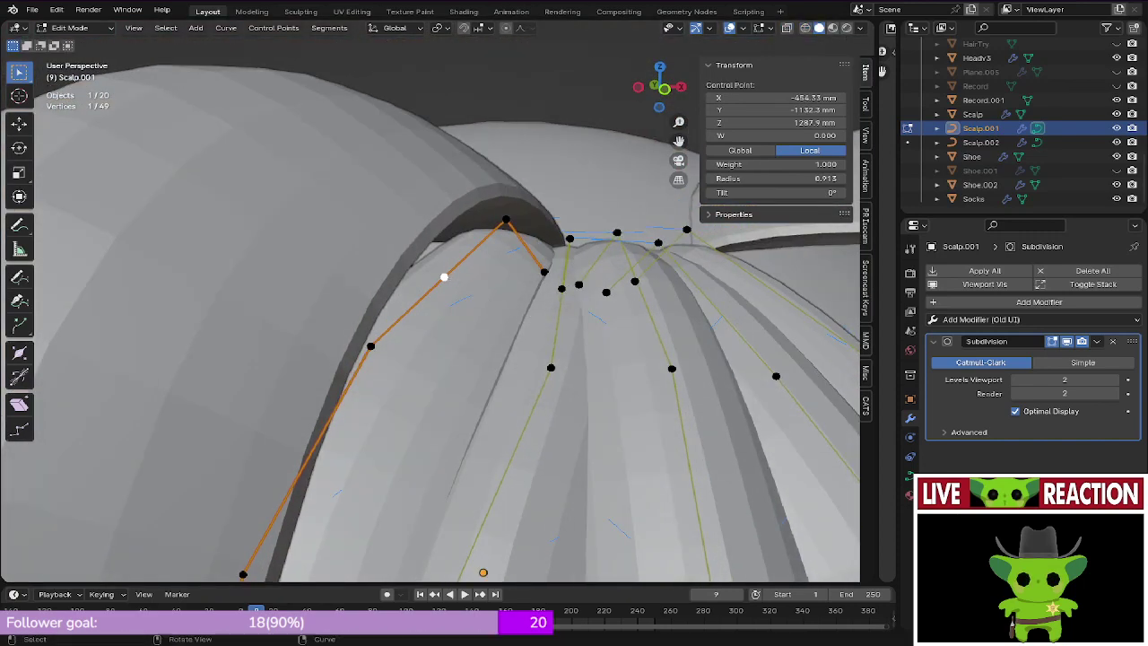
Step: Thicken the new control point by a factor of 1.224 and save the file
key("alt+s")
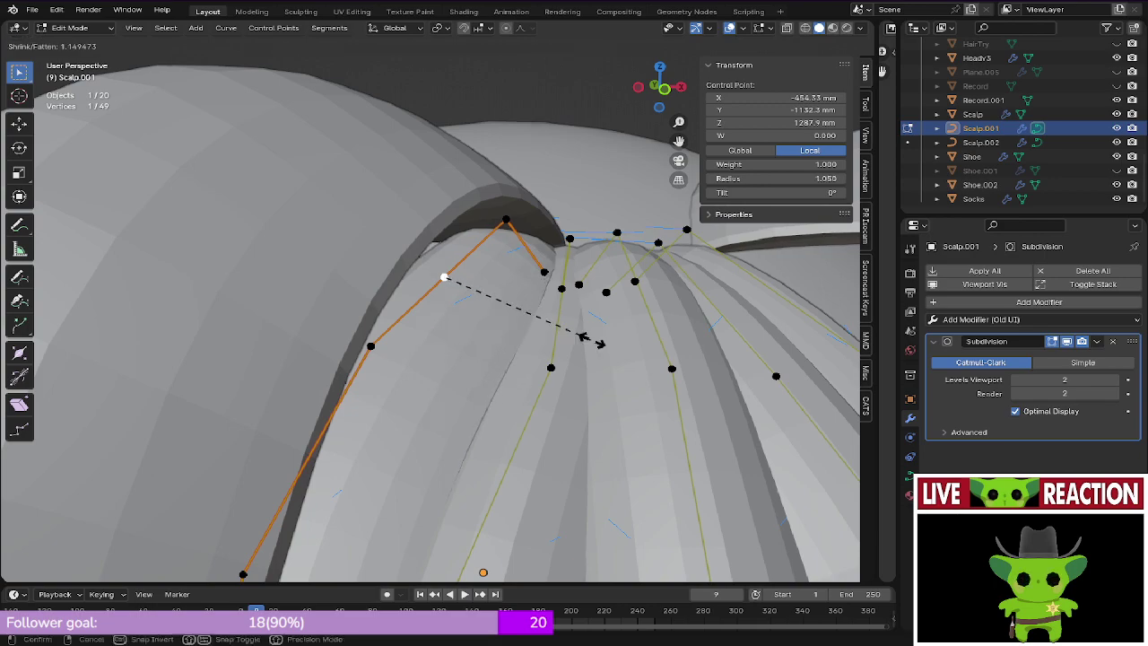
key("Return")
middle_click_drag(502, 304, 667, 355, "ctrl")
key("KP_1")
middle_click_drag(573, 323, 511, 318, "shift")
middle_click_drag(511, 318, 441, 320)
key("ctrl+s")
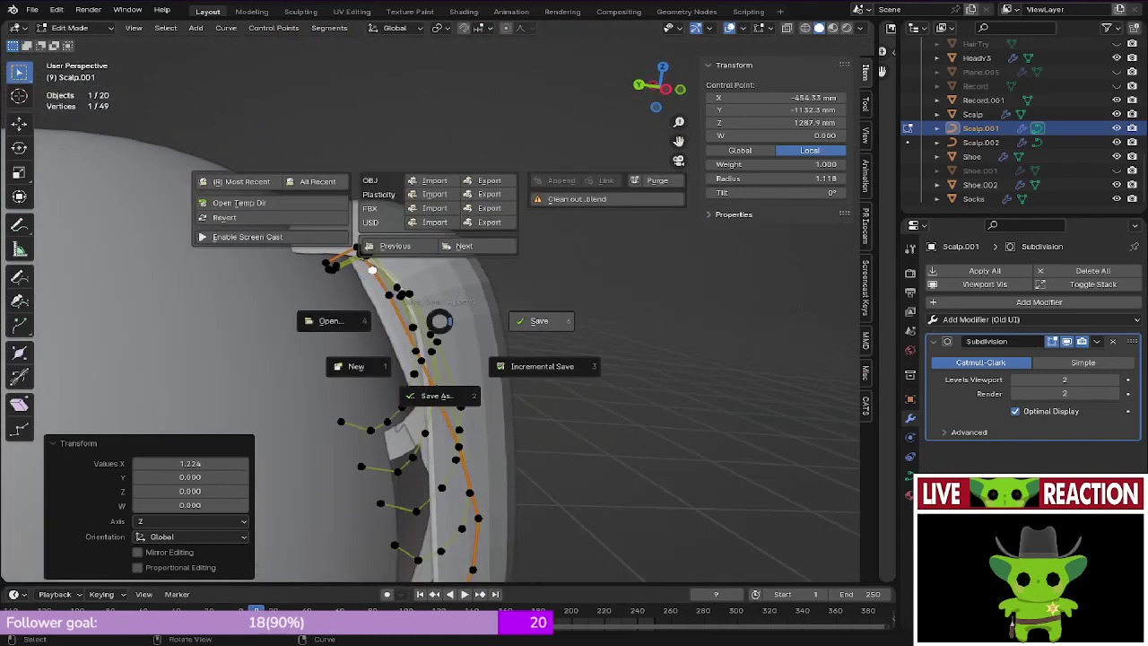
left_click(541, 320)
key("KP_1")
key("ctrl+s")
left_click(419, 293)
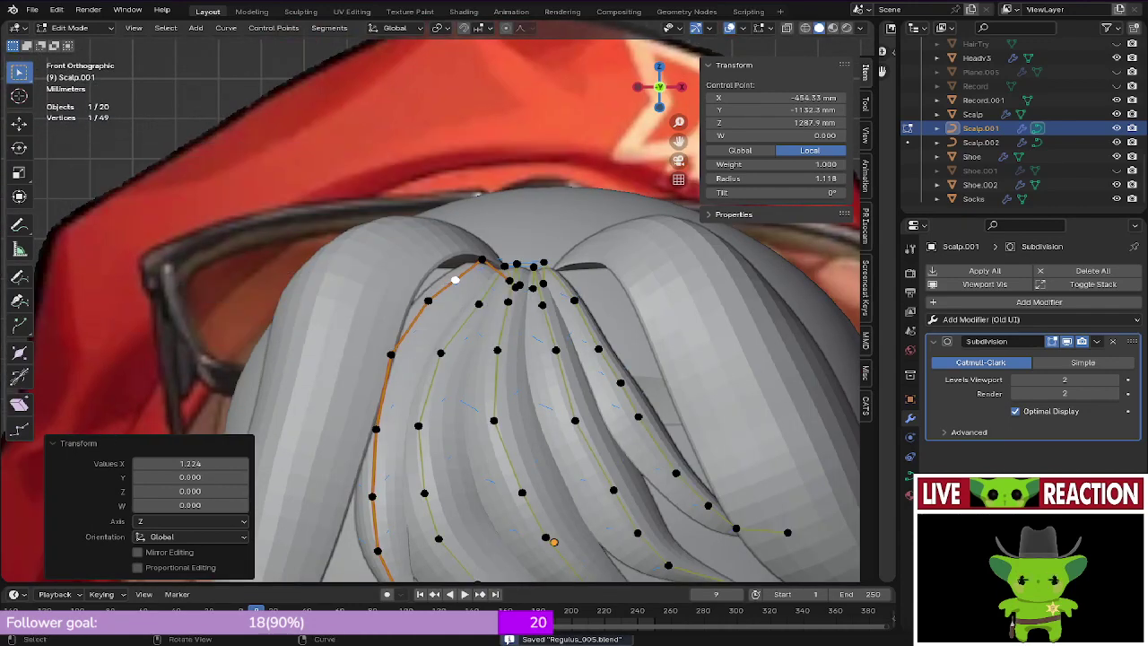
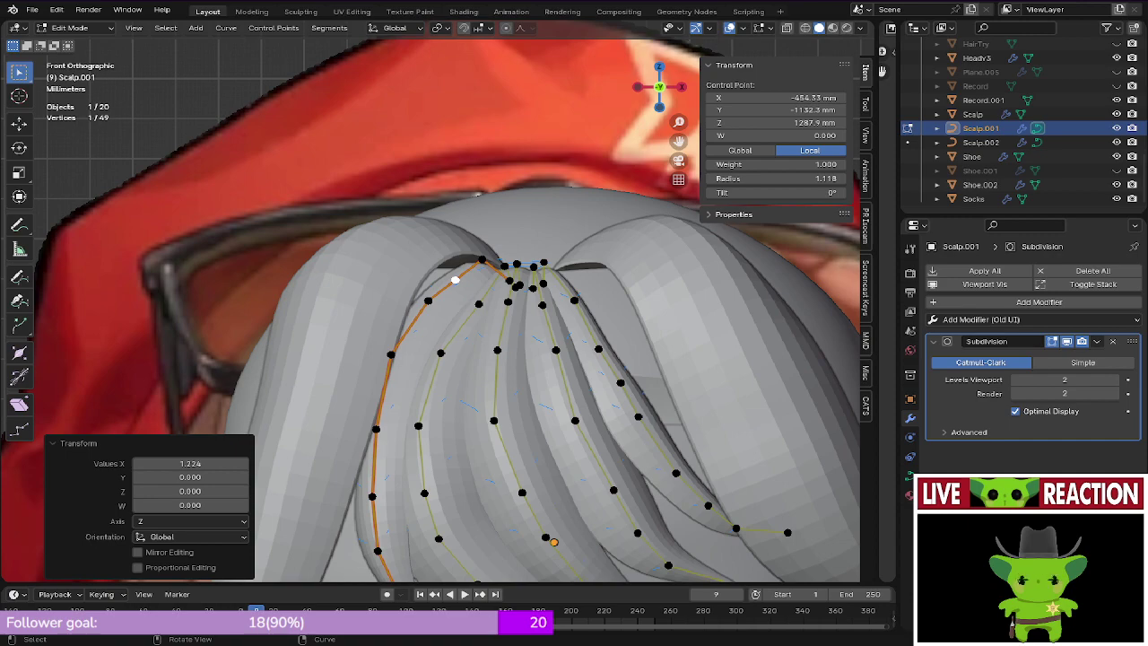
Step: Examine how the outermost strand sits under the side strand, comparing wireframe and solid shading from several angles and saving the file
middle_click_drag(332, 235, 348, 279)
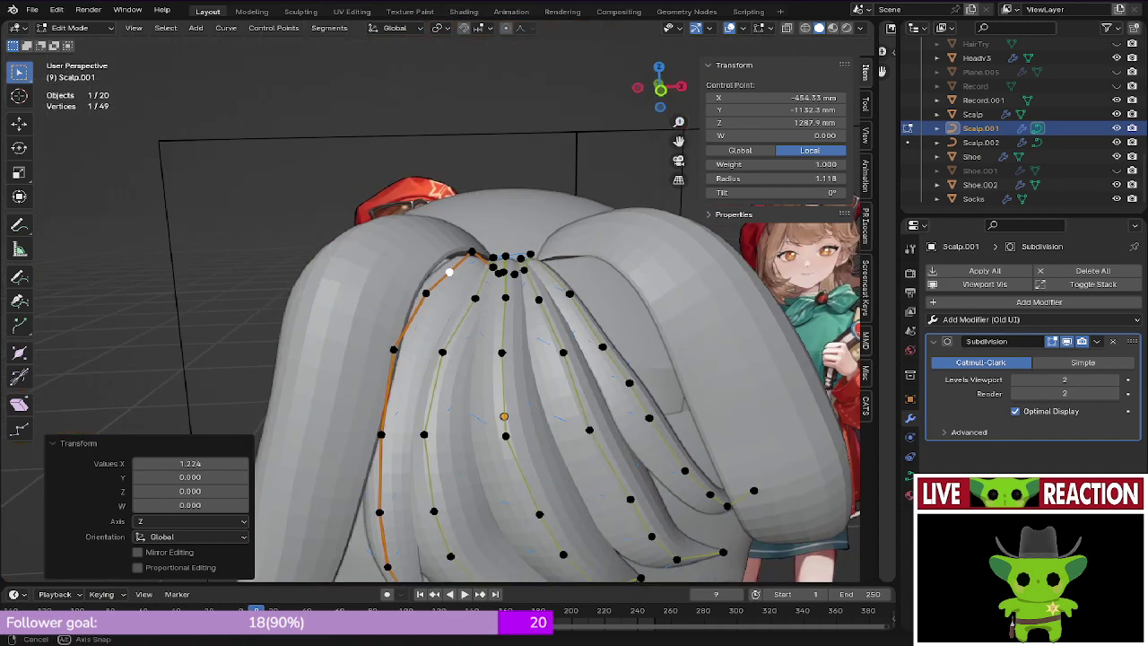
scroll(348, 279, "up", 2)
key("ctrl+s")
left_click(443, 278)
mouse_move(443, 279)
middle_mouse_down()
mouse_move(484, 300)
mouse_move(476, 285)
middle_mouse_up()
key("z")
left_click(385, 287)
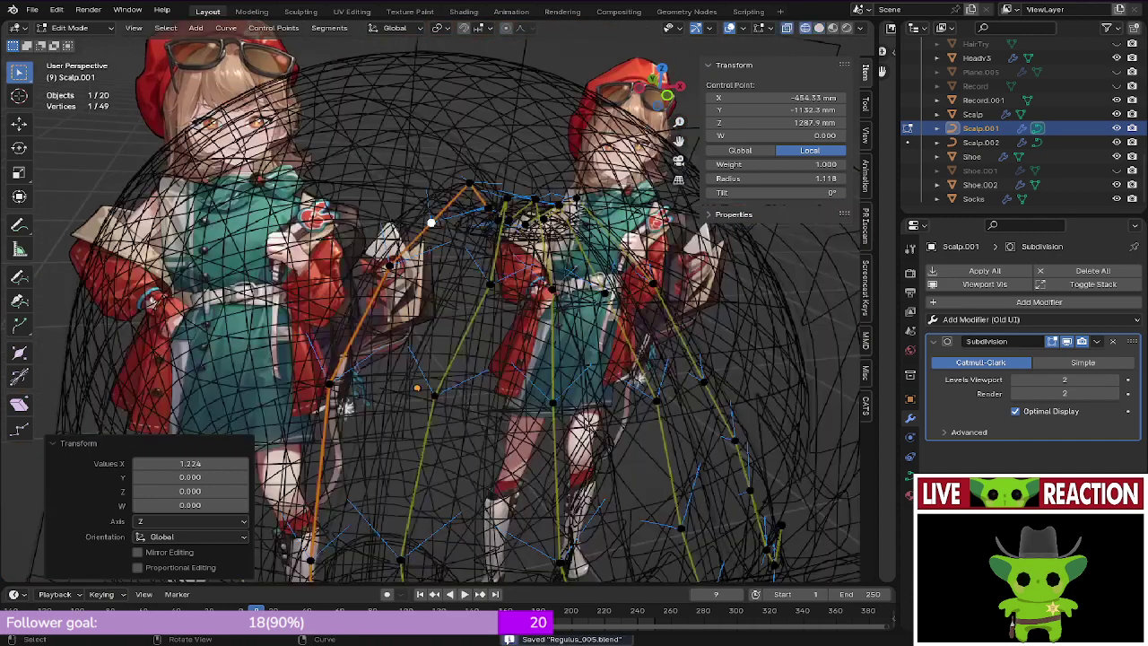
middle_click_drag(385, 287, 336, 338)
key("z")
left_click(430, 338)
middle_click_drag(430, 338, 441, 356)
key("z")
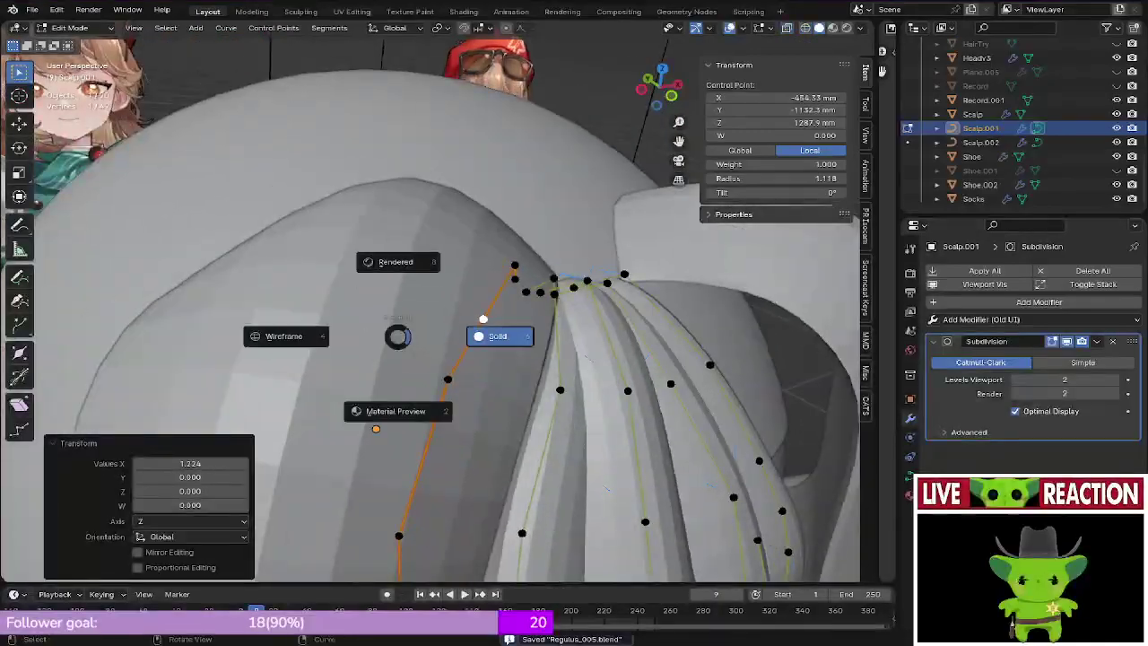
left_click(491, 336)
key("z")
left_click(231, 316)
key("ctrl+s")
left_click(357, 311)
key("z")
left_click(516, 323)
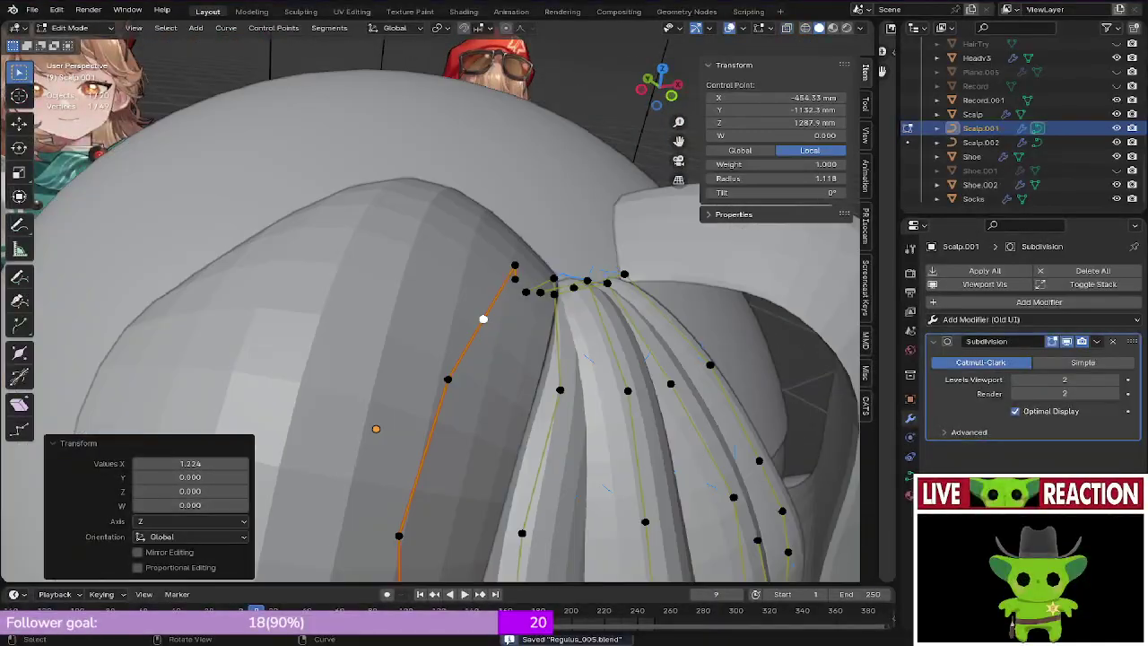
key("KP_1")
scroll(502, 332, "down", 2)
middle_click_drag(502, 332, 475, 214, "shift")
left_click(381, 356, "shift")
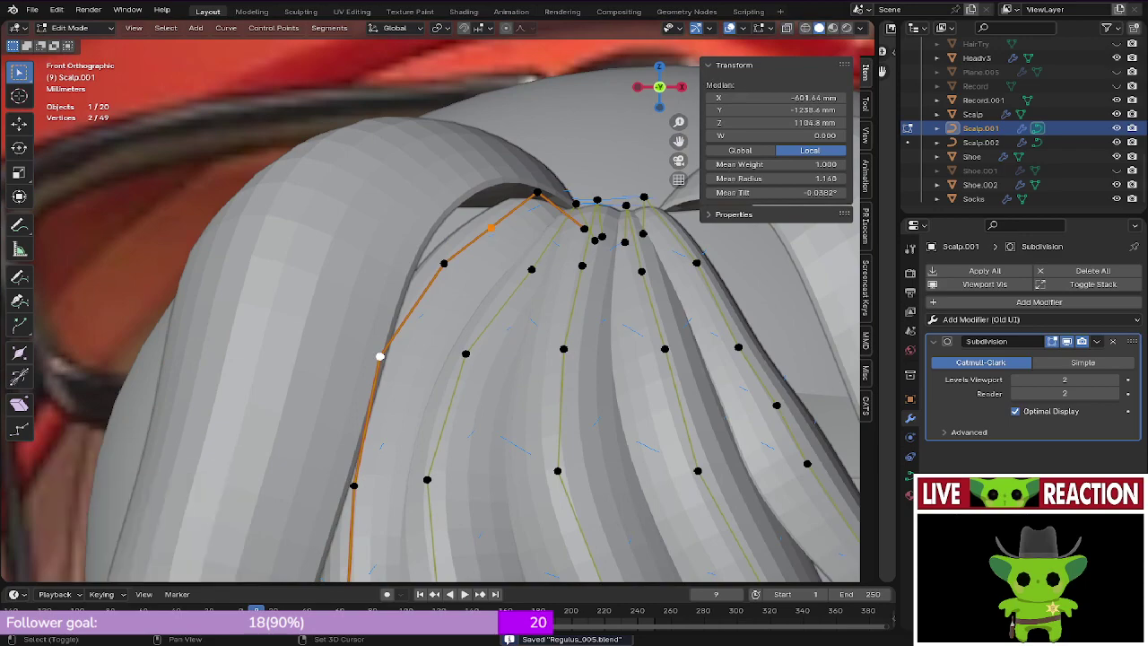
left_click(444, 264, "shift")
middle_click_drag(444, 264, 414, 312, "shift")
mouse_move(414, 312)
middle_mouse_down()
mouse_move(377, 359)
mouse_move(463, 364)
middle_mouse_up()
key("z")
key("z")
Step: Move the outermost strand's mid-upper control point outward by about -2.3, 1.1 and -1.1 mm in X, Y and Z
middle_click_drag(430, 431, 394, 287, "shift")
left_click(392, 328)
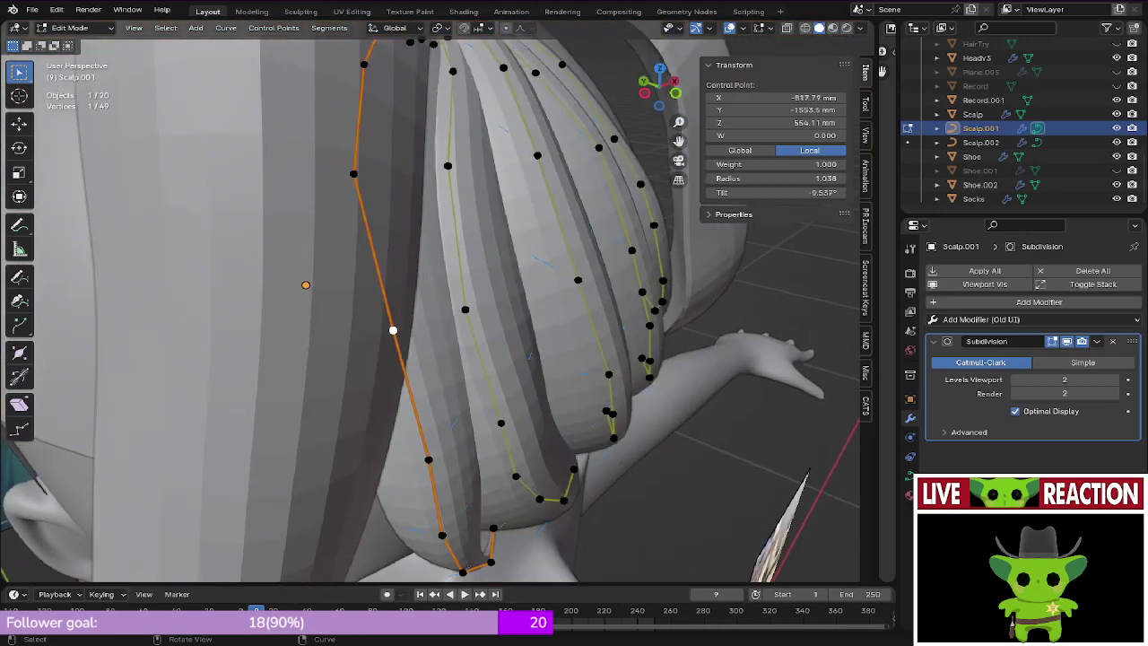
middle_click_drag(392, 328, 360, 283)
key("g")
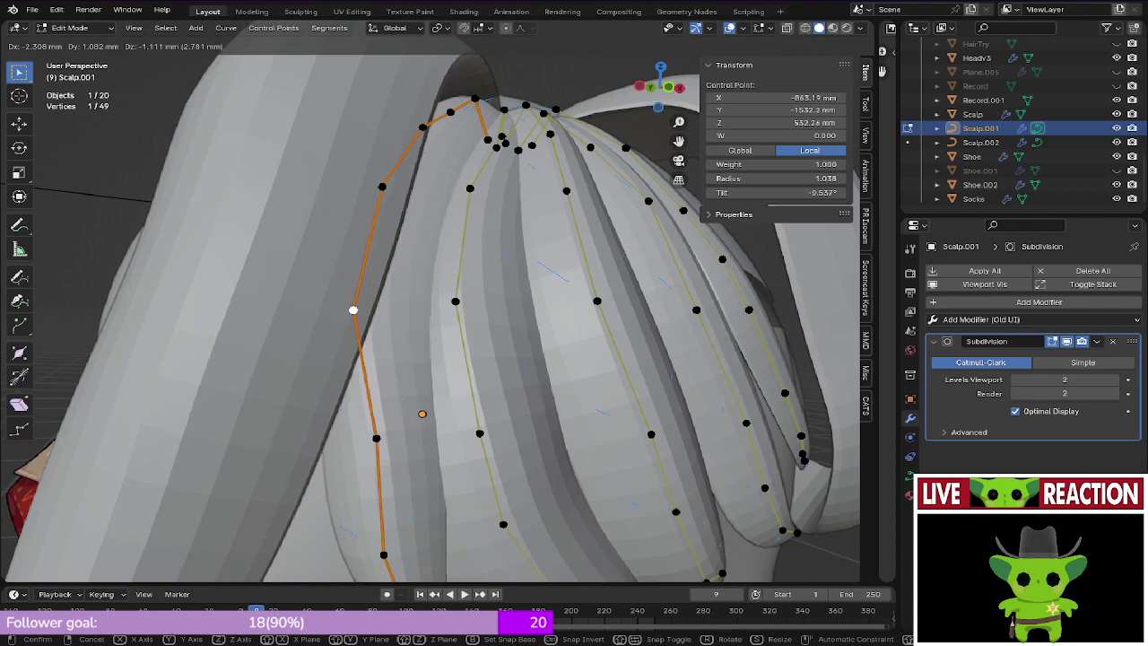
left_click(353, 309)
Step: Move the next control point down the strand by -1.9218, 0.86448 and -0.20459 mm in X, Y and Z, and save the file
left_click(376, 438)
key("g")
left_click(350, 440)
key("ctrl+s")
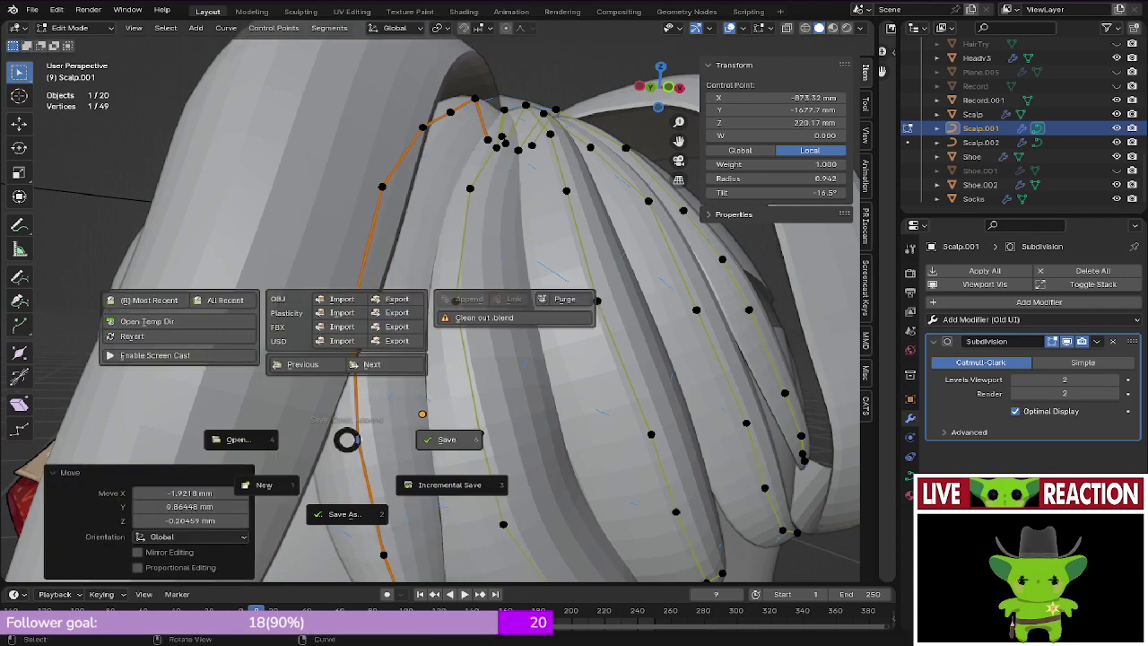
left_click(437, 438)
middle_click_drag(400, 336, 333, 282, "shift")
key("ctrl+s")
left_click(434, 283)
Step: Tilt the outermost strand's mid-upper control point by -5.03° and save the file
scroll(395, 282, "up", 3)
left_click(266, 261)
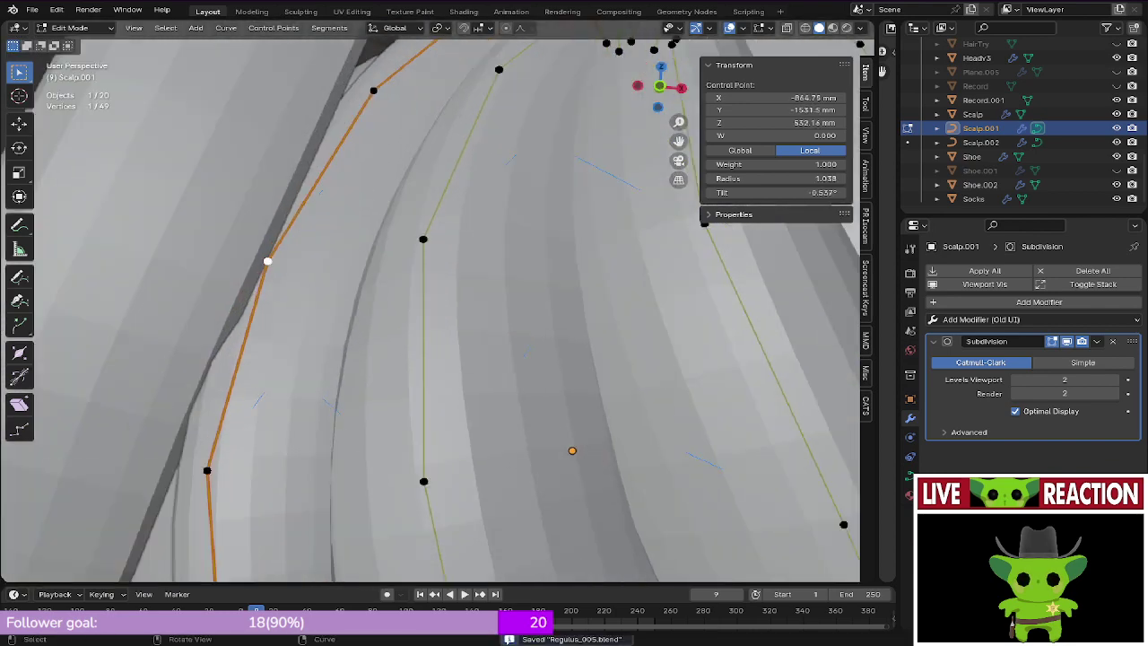
middle_click_drag(267, 261, 298, 208)
key("ctrl+t")
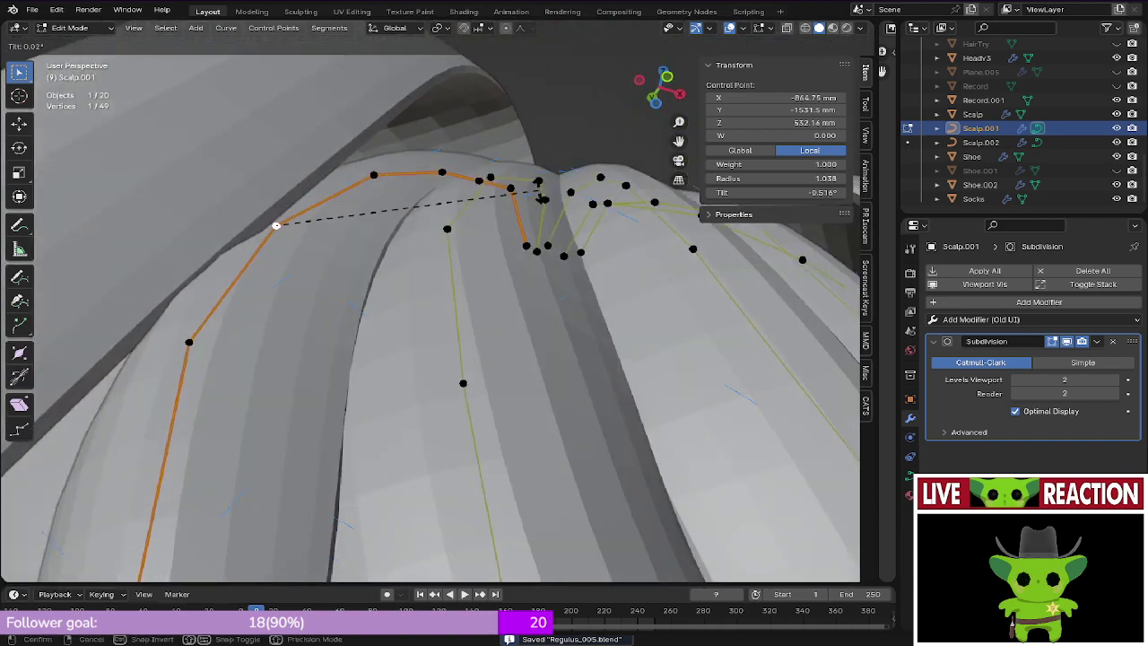
left_click(427, 203)
key("ctrl+s")
left_click(433, 206)
middle_click_drag(432, 206, 436, 284)
key("ctrl+s")
left_click(436, 285)
Step: Move the two control points just below the outermost strand's root peak by -5.1432 mm in X and 0.80362 mm in Z in front view
scroll(428, 298, "down", 5)
middle_click_drag(449, 224, 519, 385, "shift")
scroll(519, 385, "up", 4)
scroll(518, 385, "up", 1)
key("z")
left_click(430, 287)
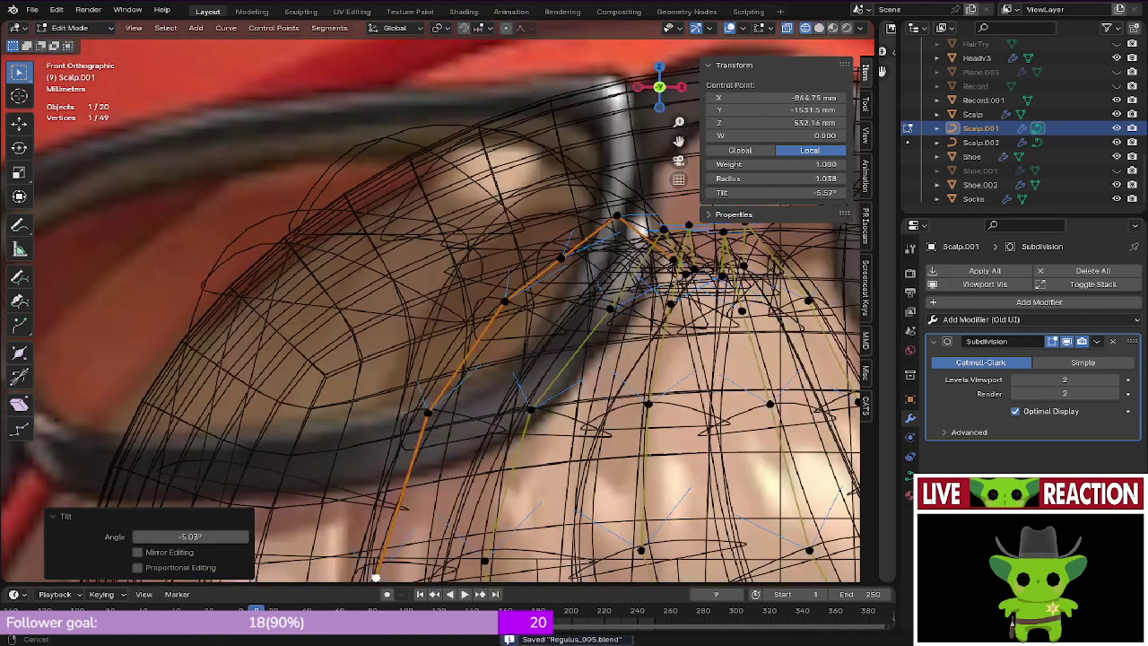
scroll(502, 269, "up", 2)
middle_click_drag(509, 262, 407, 294, "shift")
key("z")
left_click(487, 294)
middle_click_drag(486, 295, 454, 305, "shift")
left_click(500, 282)
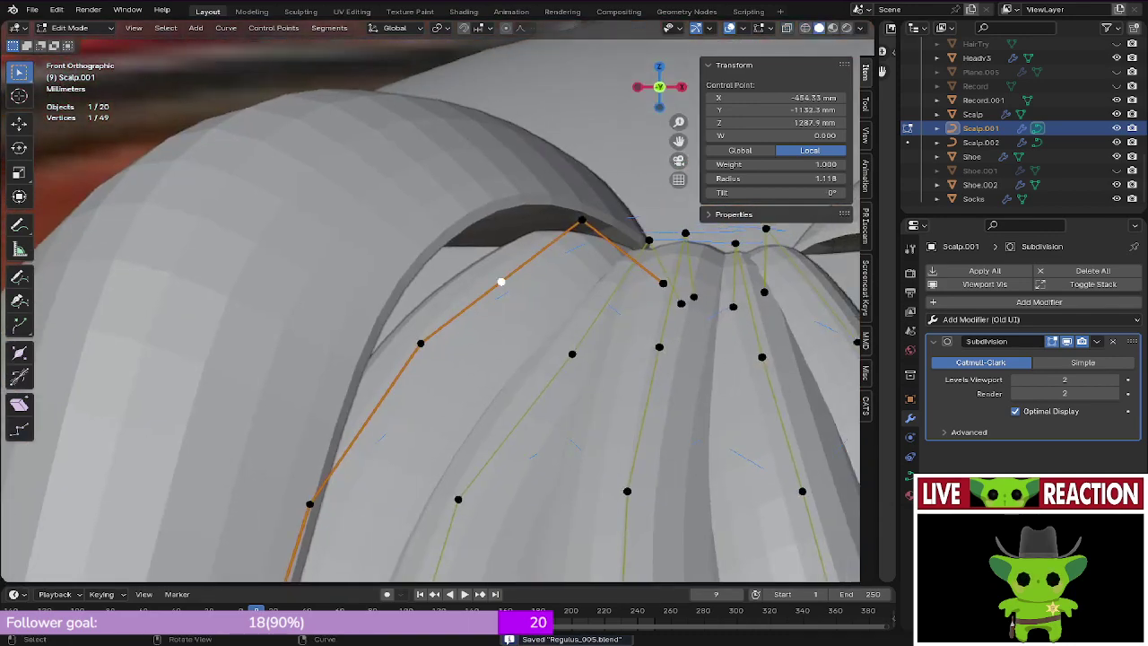
left_click(420, 343, "shift")
key("g")
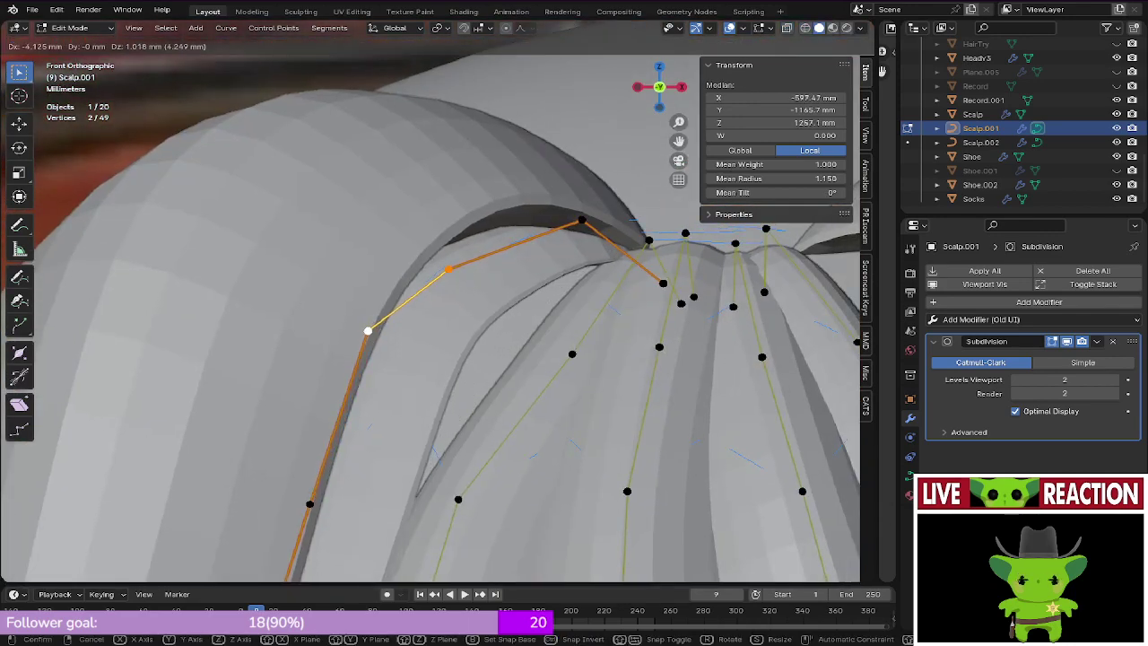
left_click(356, 333)
Step: Tilt the same two control points by -12.8°
middle_click_drag(356, 332, 371, 364)
middle_click_drag(493, 415, 522, 267)
key("ctrl+t")
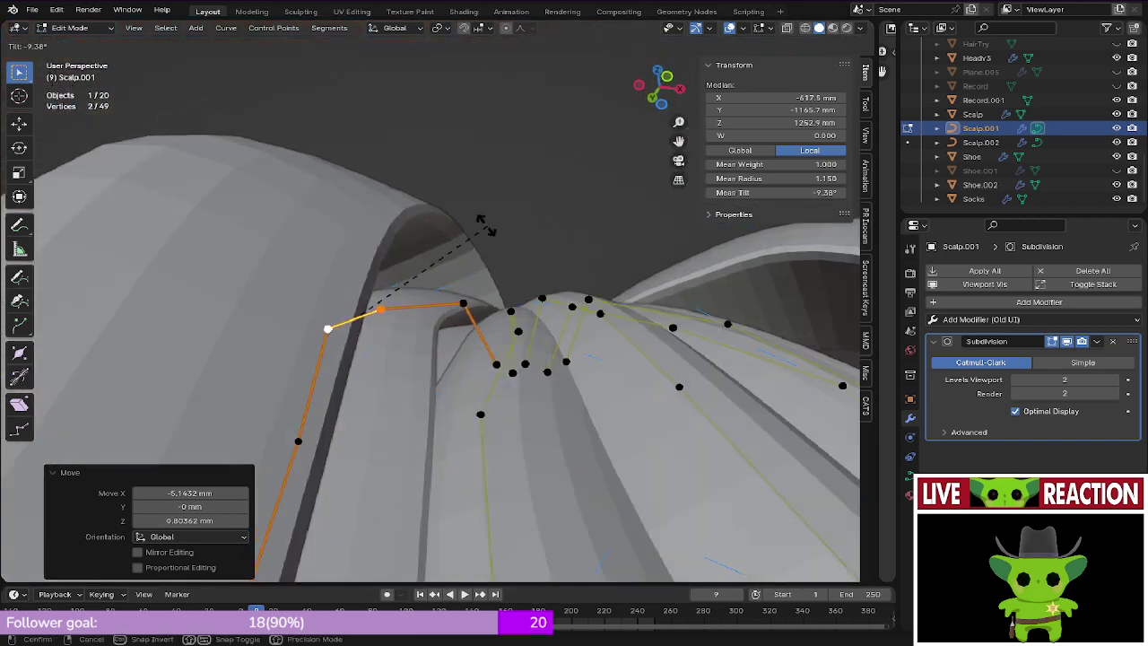
left_click(458, 235)
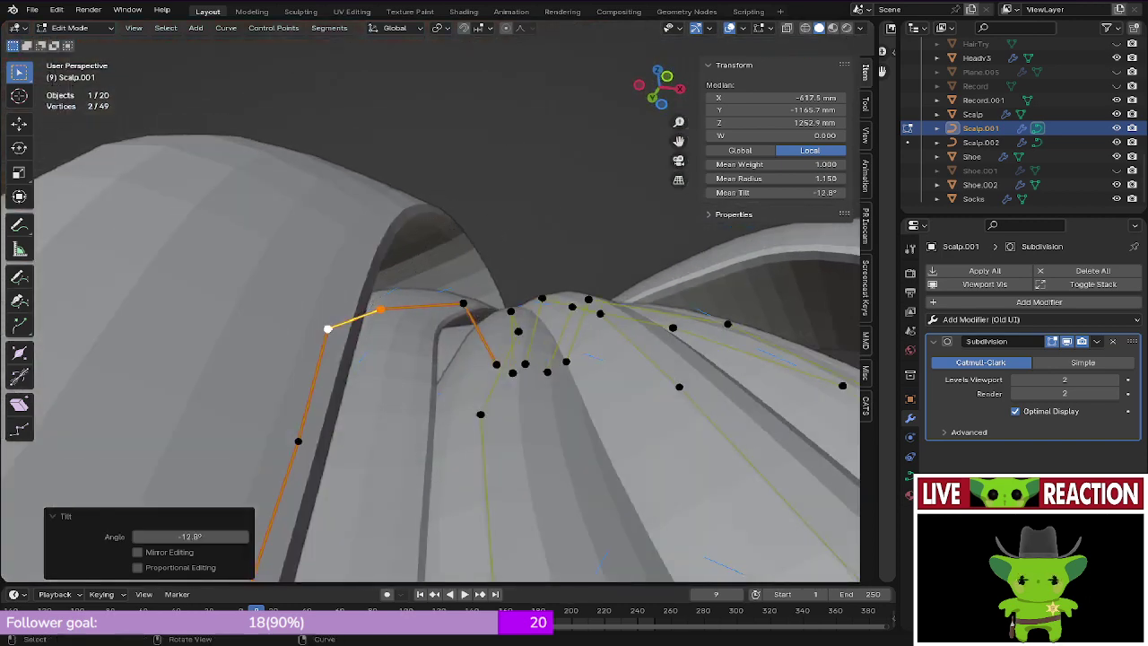
Step: Move the lower of the two tilted control points by 0.16072 mm in X and -4.3931 mm in Z in front view, and save the file
key("ctrl+s")
left_click(487, 272)
middle_click_drag(476, 272, 455, 323)
scroll(430, 301, "up", 3)
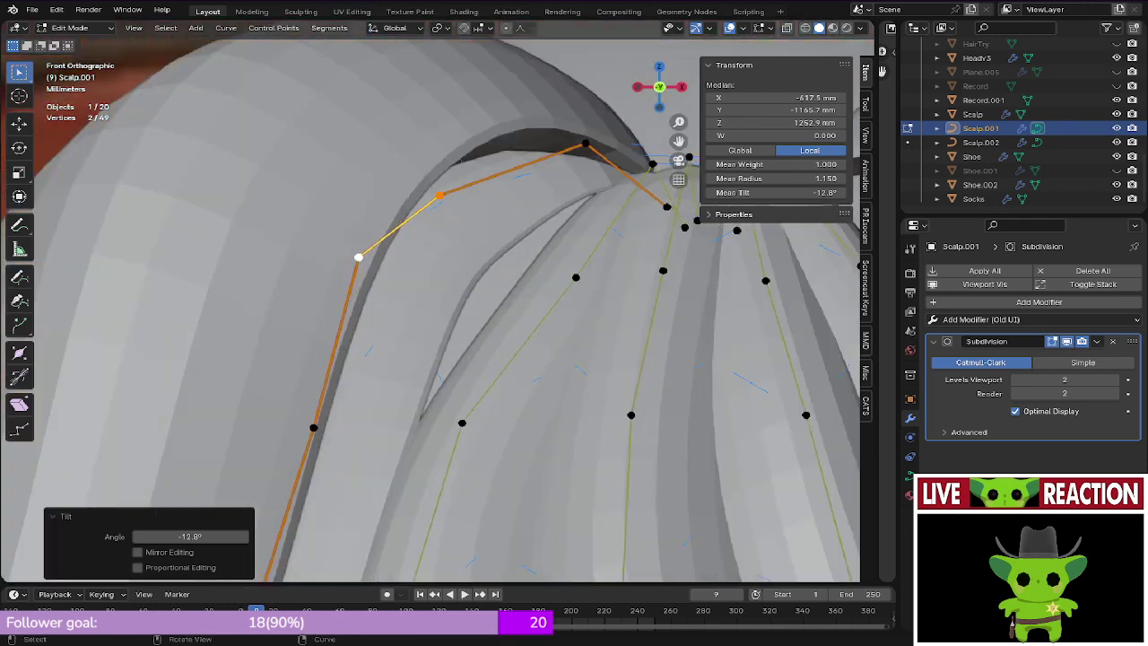
left_click(357, 256)
key("g")
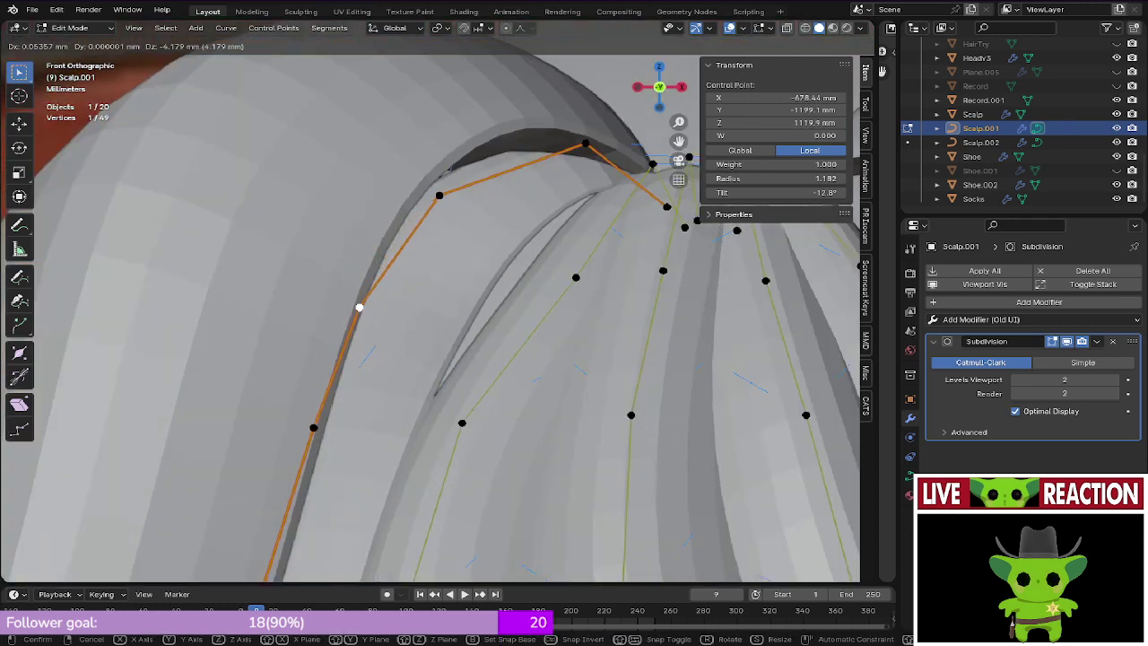
left_click(394, 295)
key("ctrl+s")
left_click(475, 295)
Step: Move the adjacent strand's first control point below the root by -1.2659, 0.51577 and 0.45758 mm in X, Y and Z
mouse_move(466, 295)
middle_mouse_down()
mouse_move(429, 251)
mouse_move(451, 305)
mouse_move(545, 328)
middle_mouse_up()
key("z")
left_click(381, 303)
key("z")
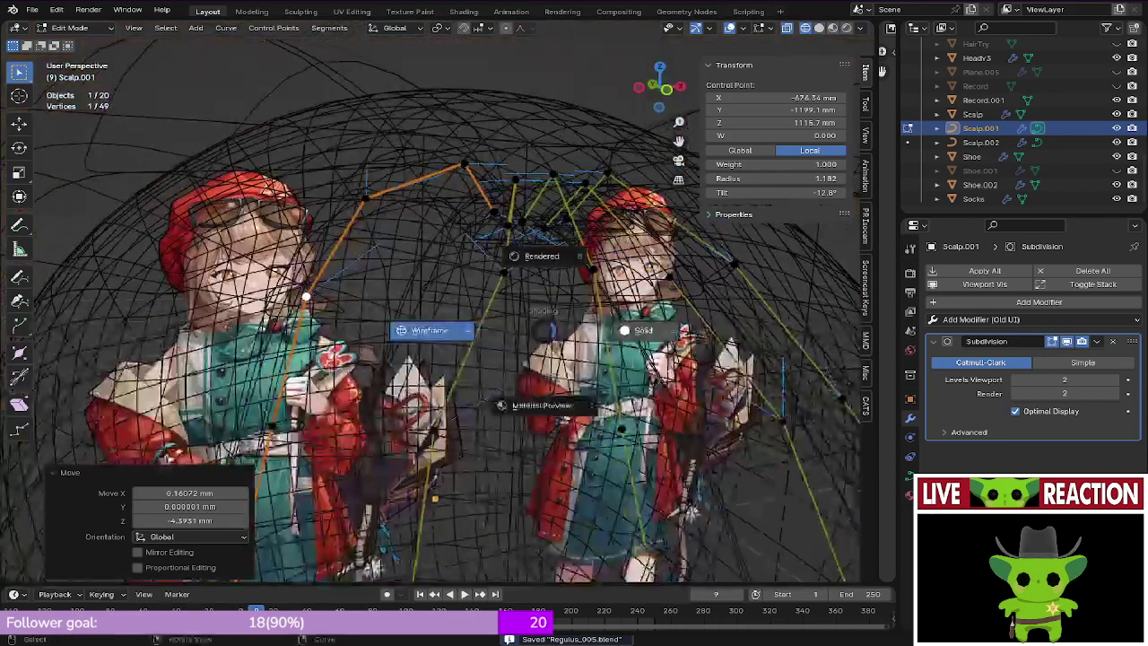
left_click(632, 328)
left_click(522, 221)
left_click(503, 271)
key("g")
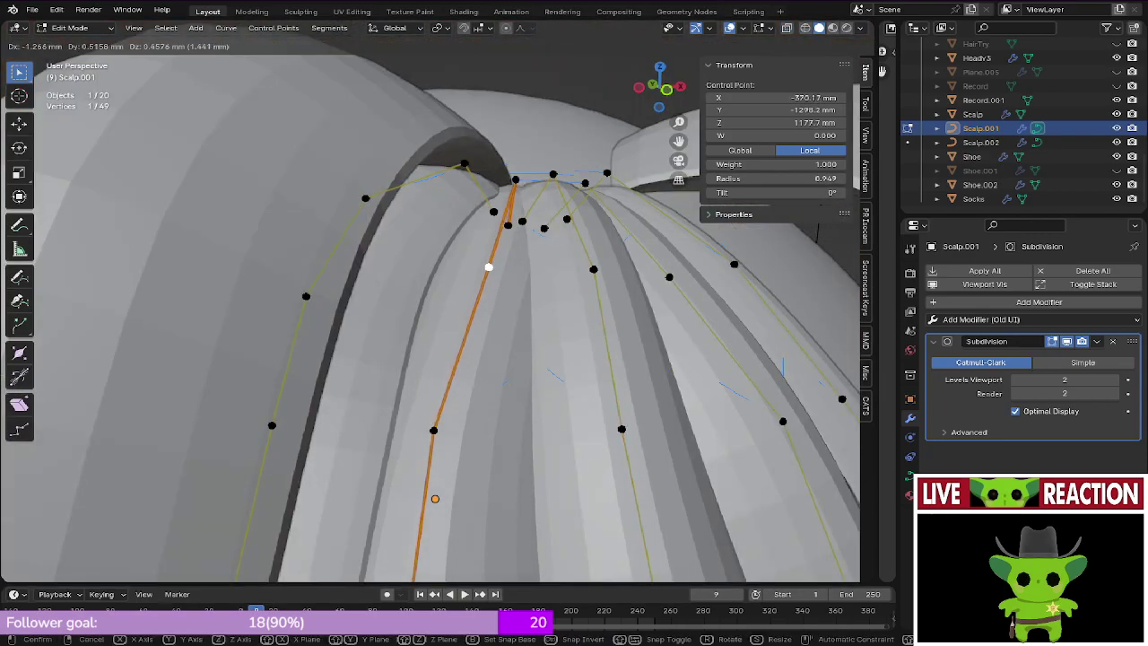
left_click(486, 266)
middle_click_drag(487, 266, 462, 258)
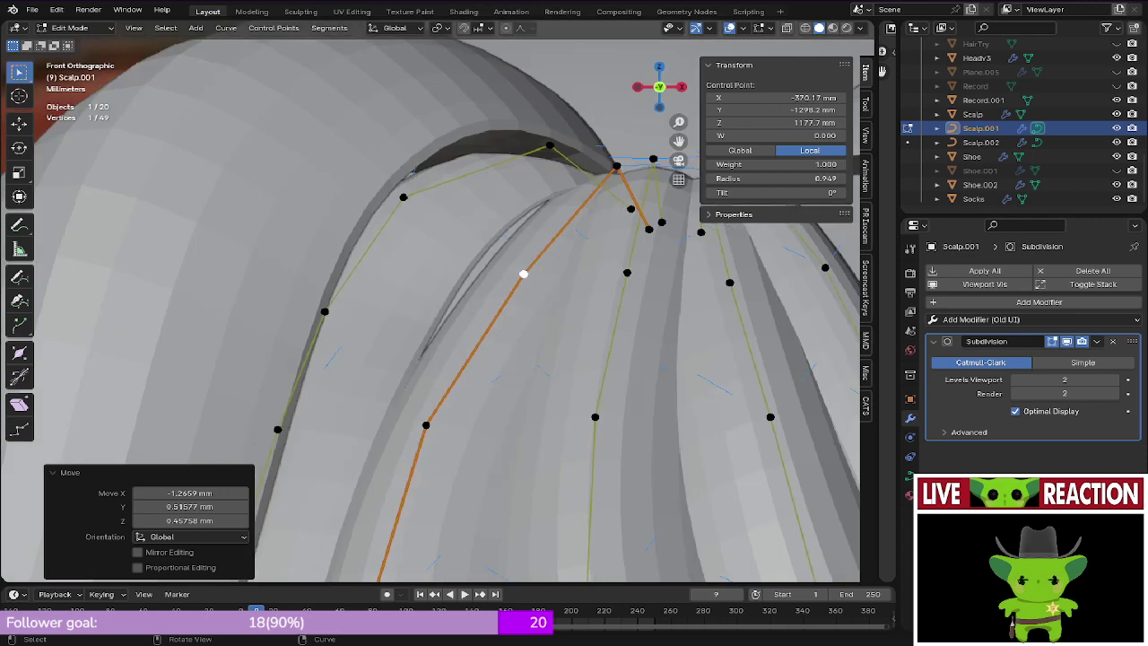
Step: Fatten that control point by a factor of 1.583 to radius 1.502 and save the file
key("alt+s")
key("Return")
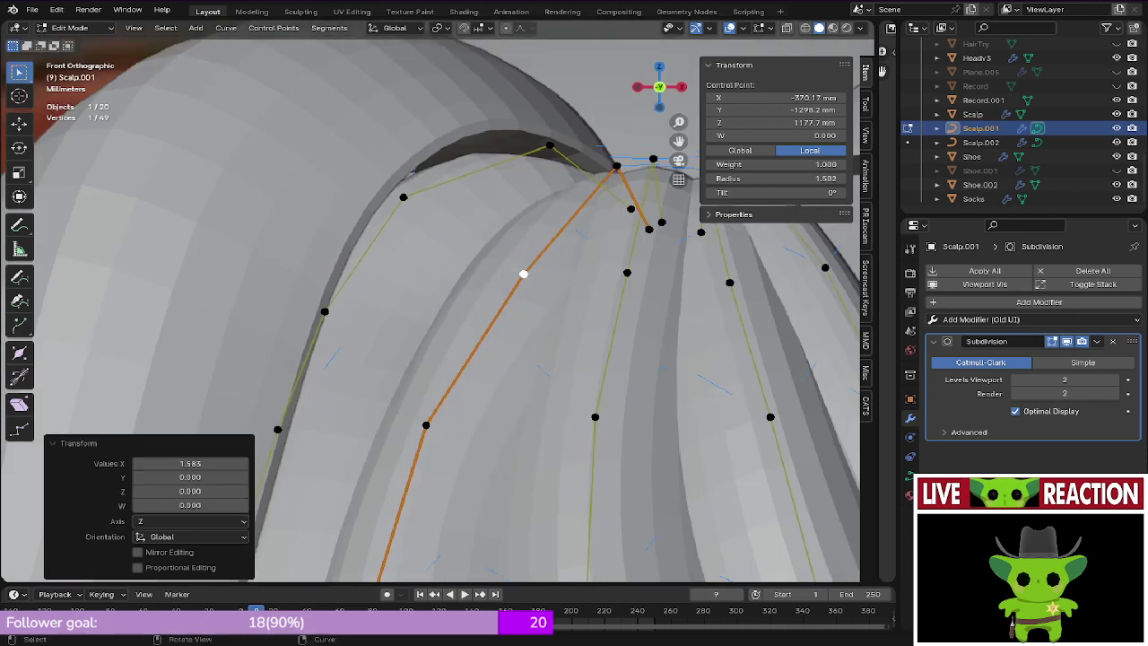
key("ctrl+s")
left_click(715, 289)
Step: Fatten the next control point down the same strand to a radius of about 1.52
scroll(628, 292, "down", 4)
key("Tab")
key("z")
middle_click_drag(484, 291, 535, 306)
left_click(633, 300)
scroll(628, 301, "down", 1)
key("Tab")
key("Tab")
key("Tab")
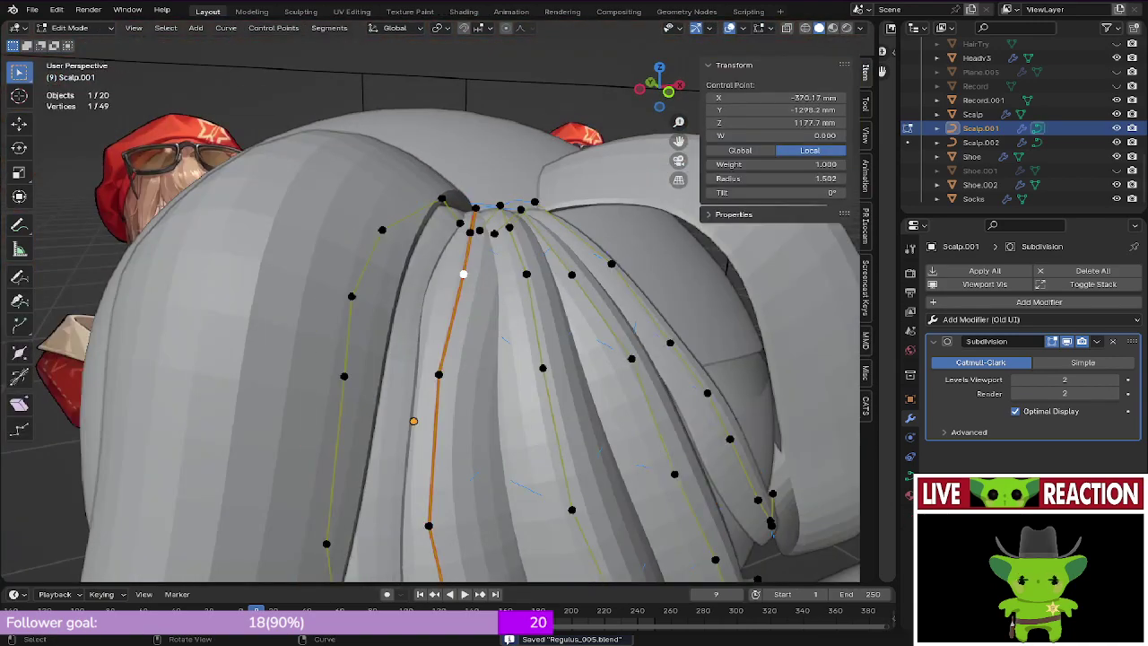
key("s")
right_click(511, 375)
middle_click_drag(518, 375, 543, 332)
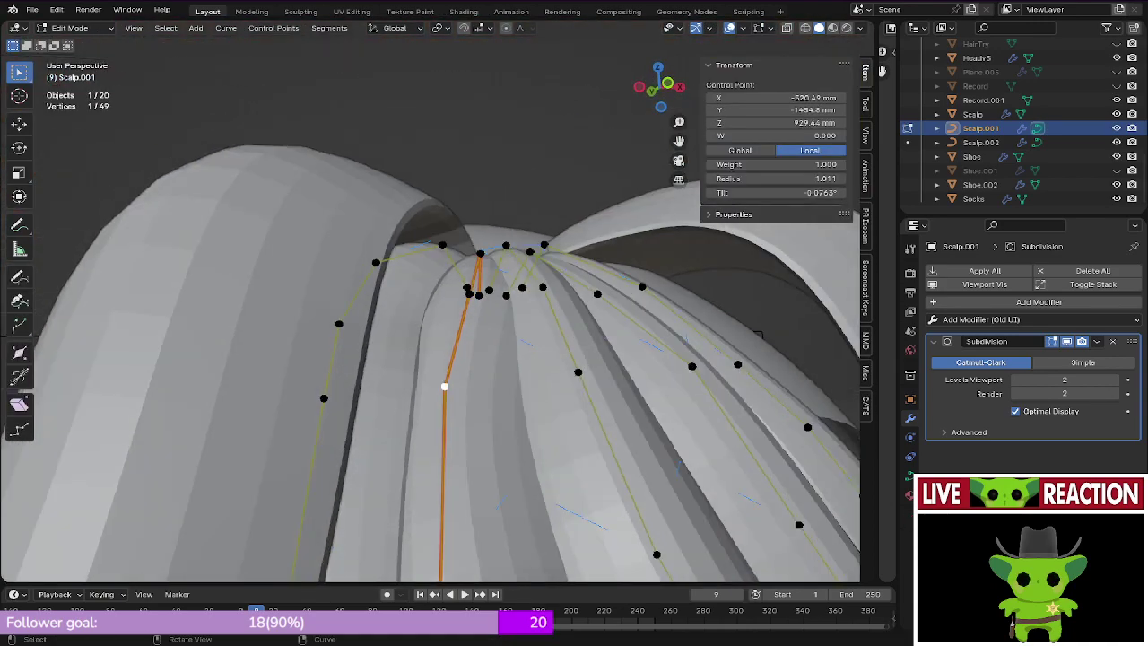
key("alt+s")
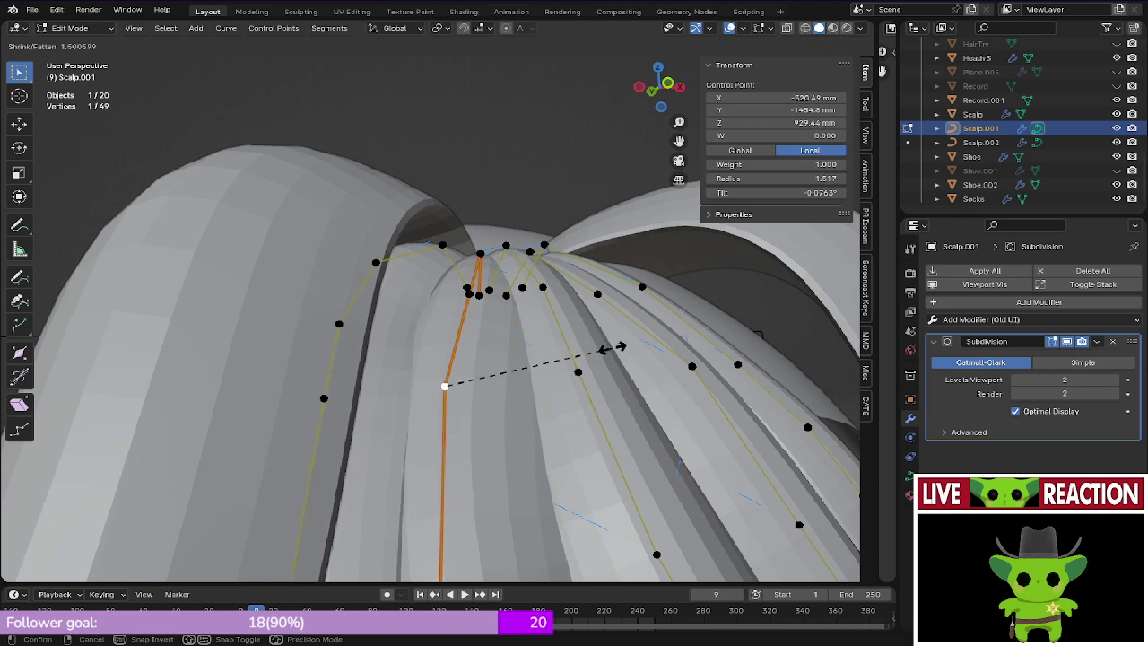
left_click(609, 343)
Step: Fatten the following control point down the strand by a factor of 1.320 to radius 1.780 and save the file
middle_click_drag(609, 343, 568, 299)
key("s")
right_click(620, 313)
key("alt+s")
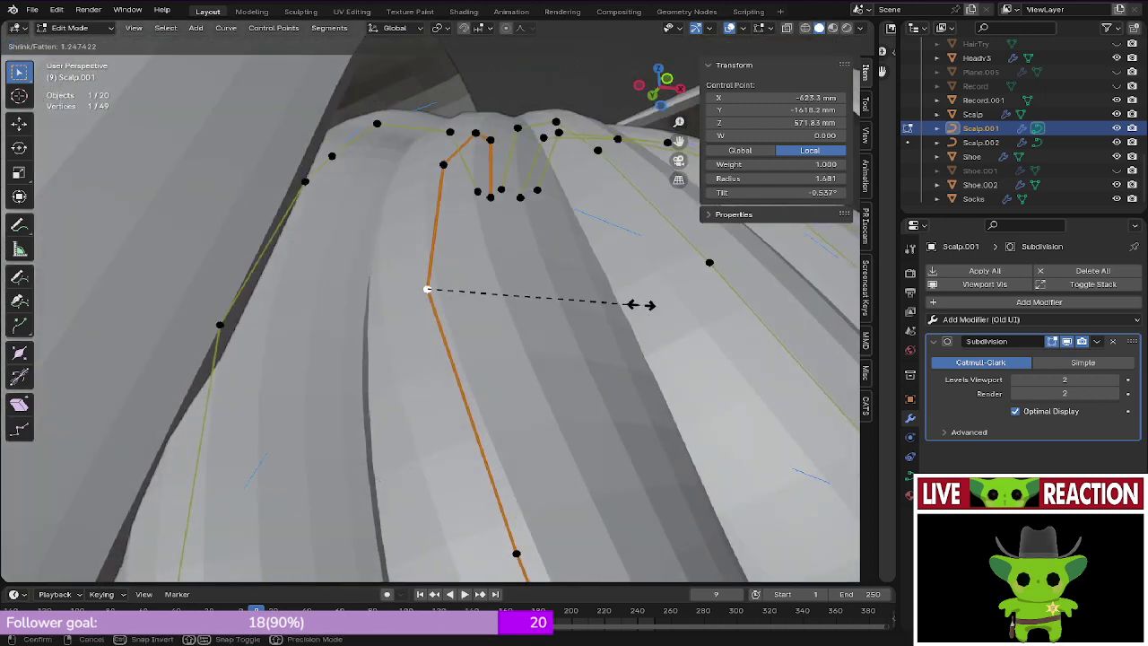
left_click(640, 306)
key("ctrl+s")
left_click(659, 294)
key("KP_1")
key("ctrl+s")
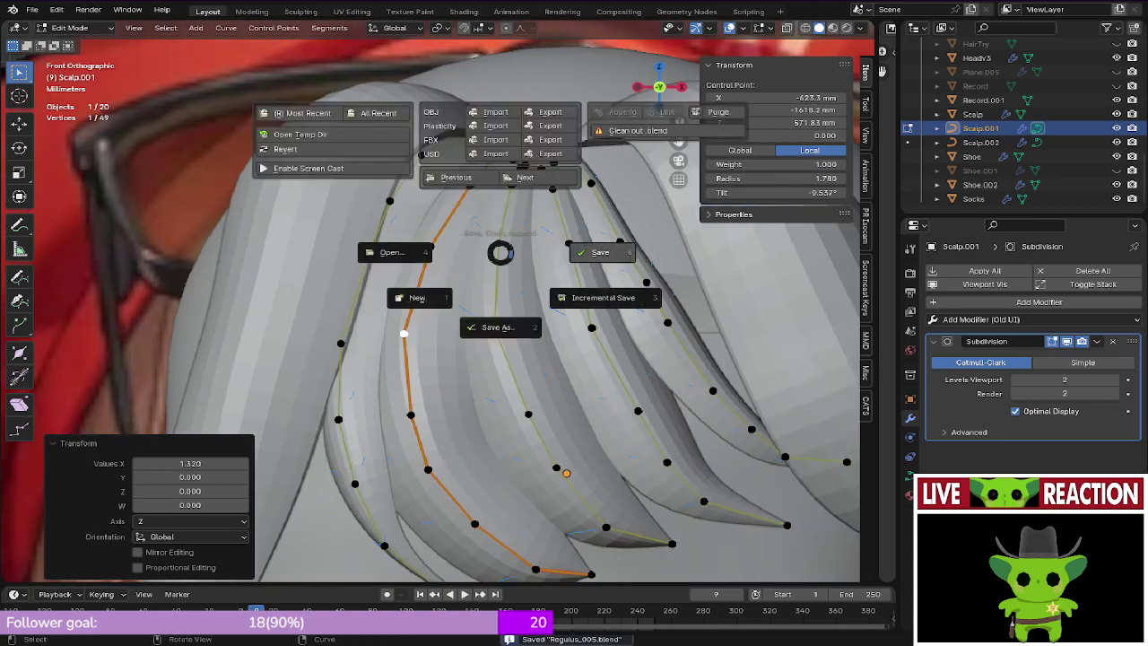
left_click(599, 253)
Step: Try fattening the next lower control point of the strand to a radius of about 2.15, and undo the change
scroll(538, 260, "down", 3)
middle_click_drag(537, 269, 558, 170, "shift")
scroll(538, 260, "up", 4)
middle_click_drag(436, 235, 440, 172)
key("z")
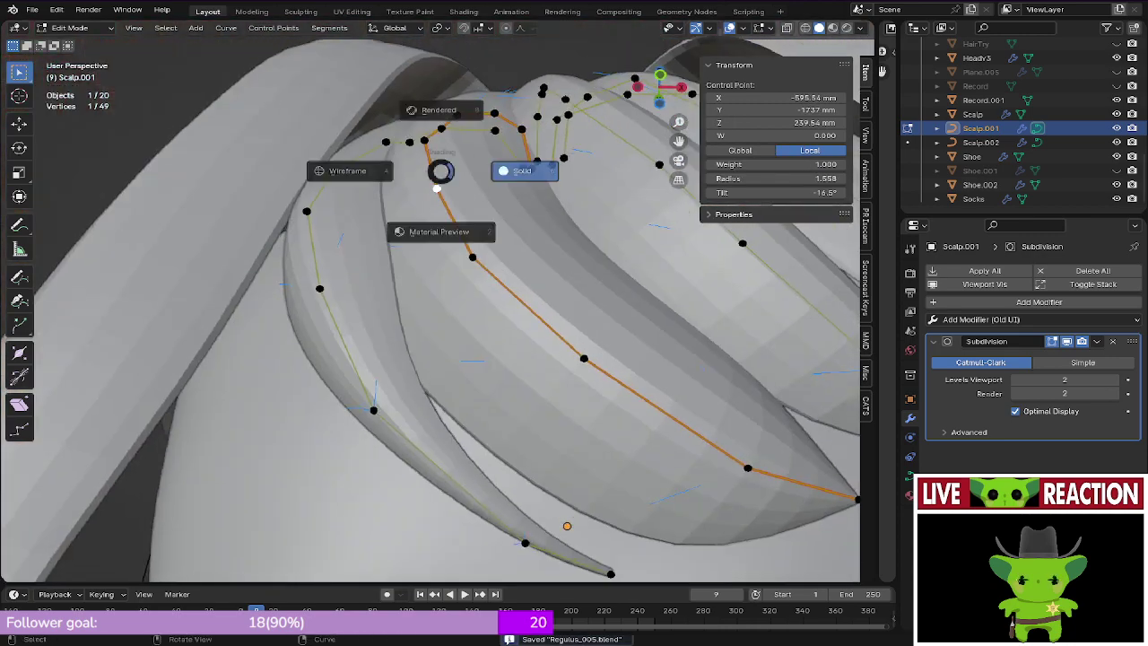
key("ctrl+s")
middle_click_drag(583, 179, 560, 173)
key("alt+s")
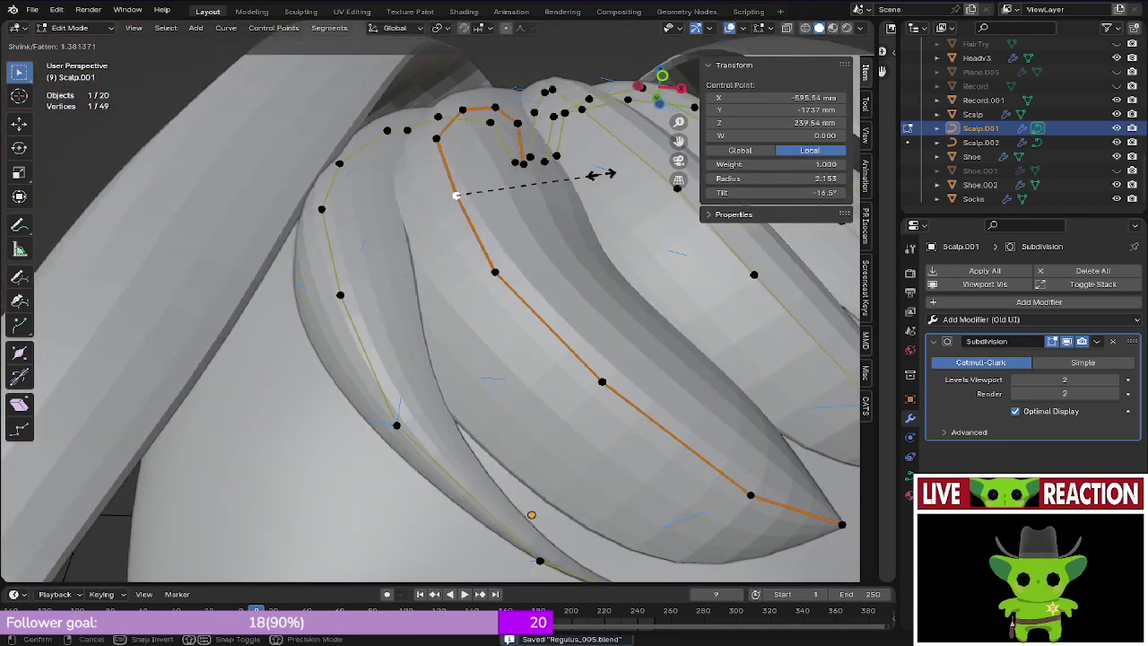
left_click(600, 175)
key("ctrl+s")
middle_click_drag(457, 135, 454, 171)
key("ctrl+z")
key("ctrl+s")
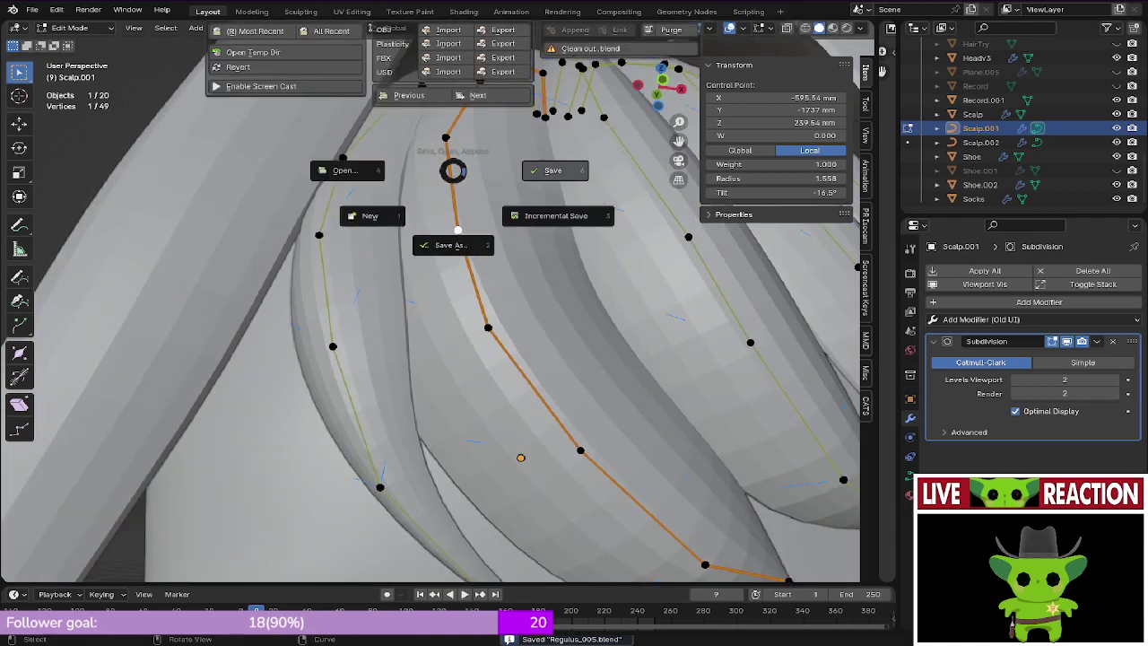
Step: Move the outermost strand's root peak and the control point below it by about -1.5, -1.1 and -2.9 mm in X, Y and Z
key("KP_1")
key("Tab")
middle_click_drag(502, 296, 439, 184)
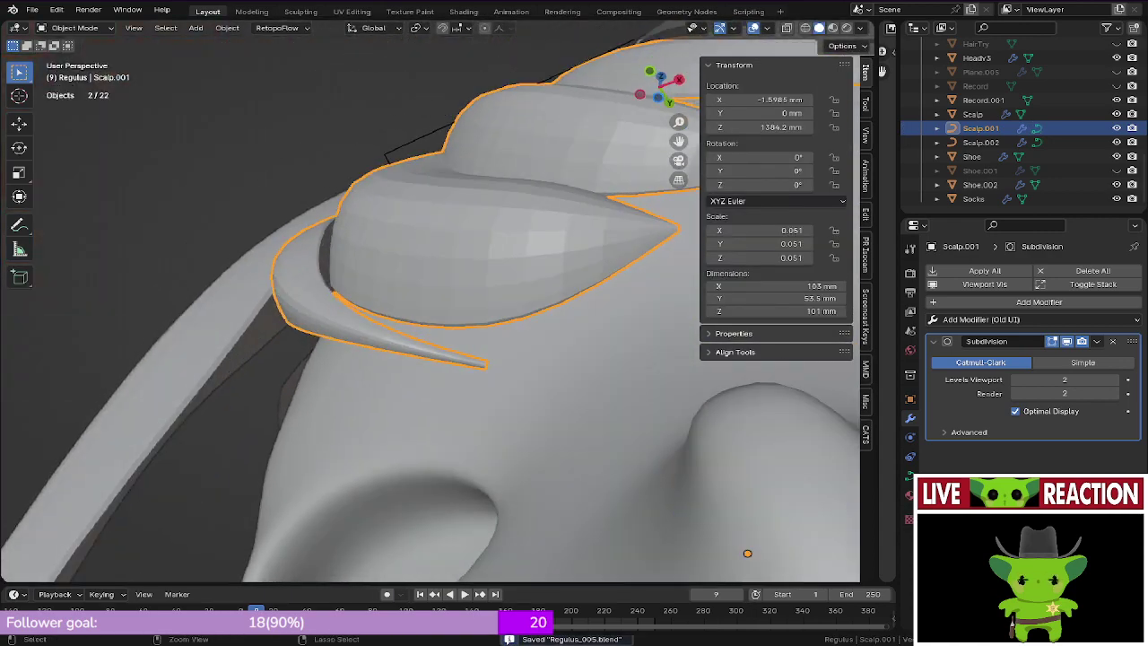
key("KP_1")
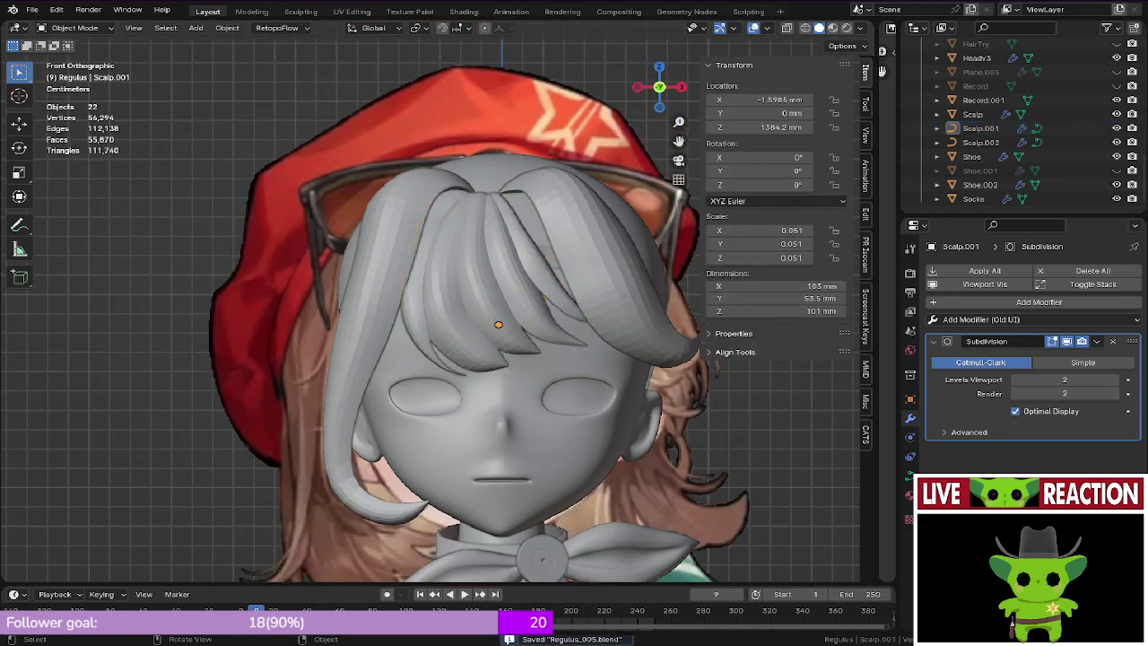
middle_click_drag(475, 260, 437, 321, "shift")
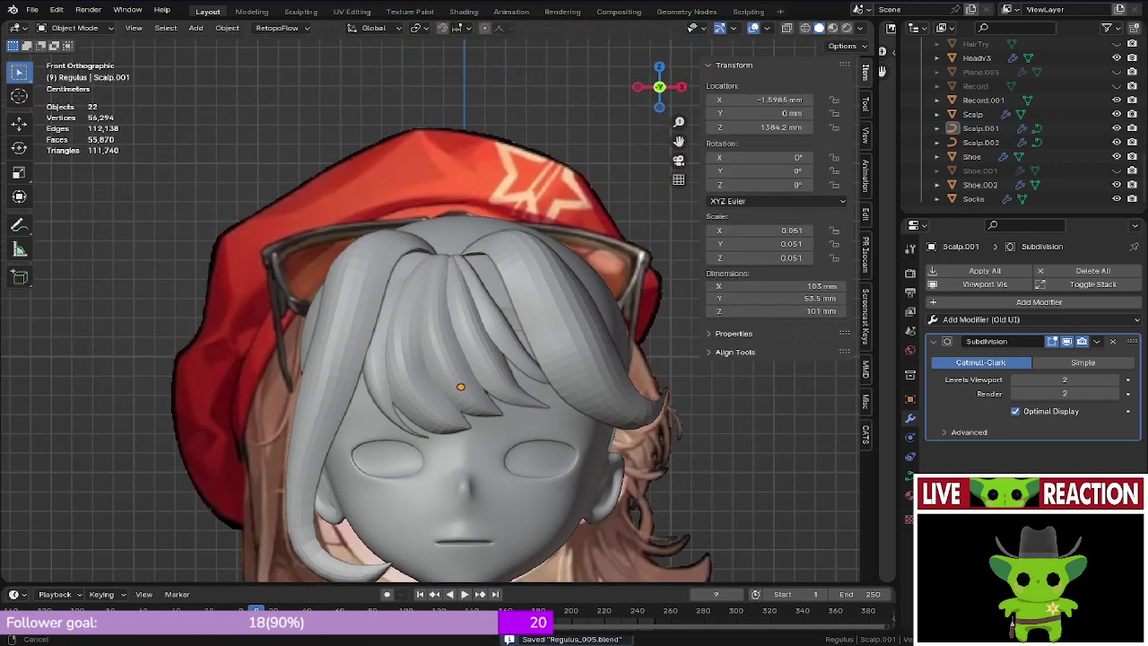
scroll(438, 301, "up", 8)
key("Tab")
middle_click_drag(438, 224, 484, 328, "shift")
key("g")
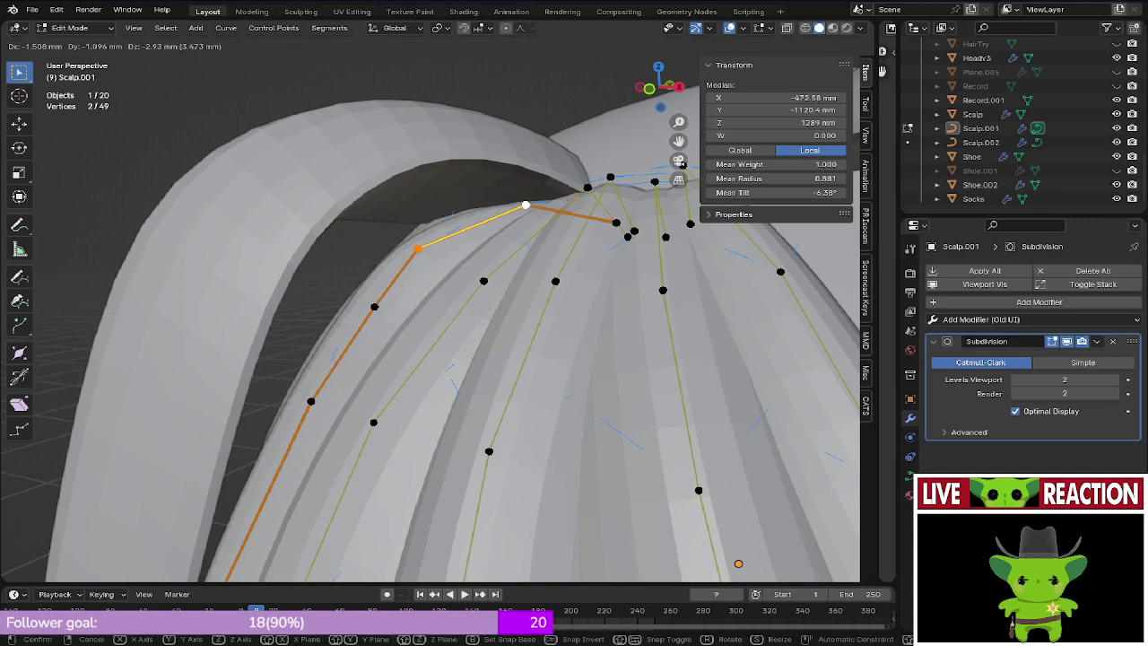
left_click(472, 226)
Step: Move the outermost strand's second control point below the peak by -1.5114, -1.9263 and -1.3983 mm in X, Y and Z, and save the file
middle_click_drag(467, 260, 665, 260)
key("g")
left_click(507, 251)
scroll(430, 314, "up", 4)
middle_click_drag(421, 314, 440, 335)
left_click(453, 323)
left_click(475, 341)
key("ctrl+s")
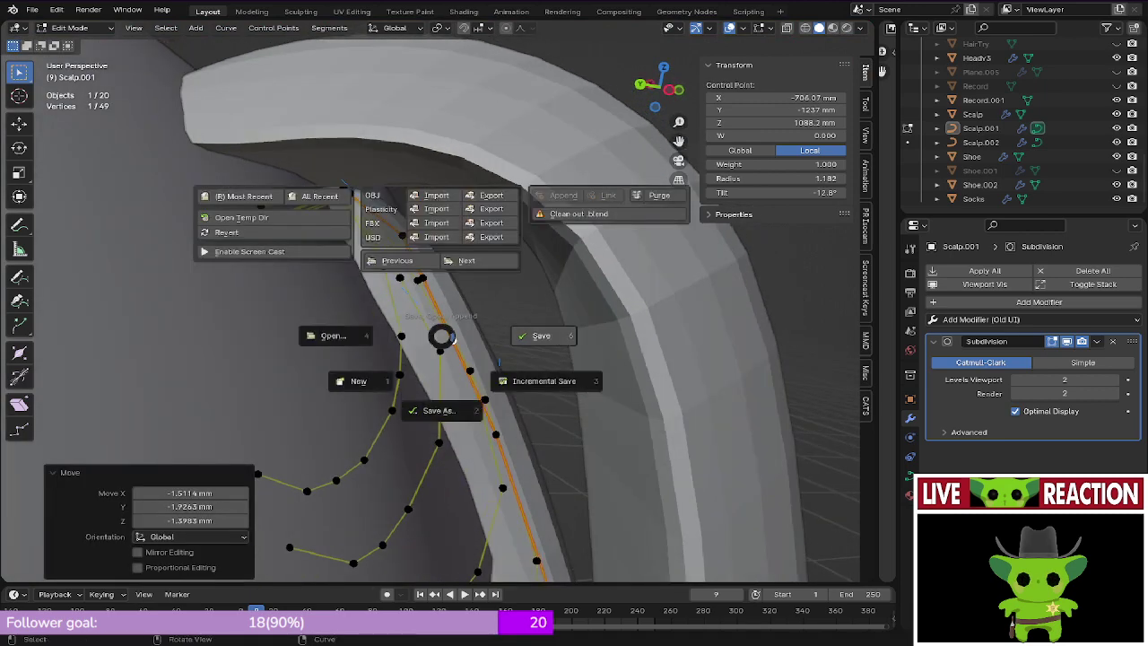
left_click(542, 336)
Step: Nudge the first control point below the outermost strand's peak by about -0.26 mm in X and 0.26 mm in Z in front view
middle_click_drag(538, 335, 462, 394)
key("Tab")
scroll(421, 314, "up", 4)
key("Tab")
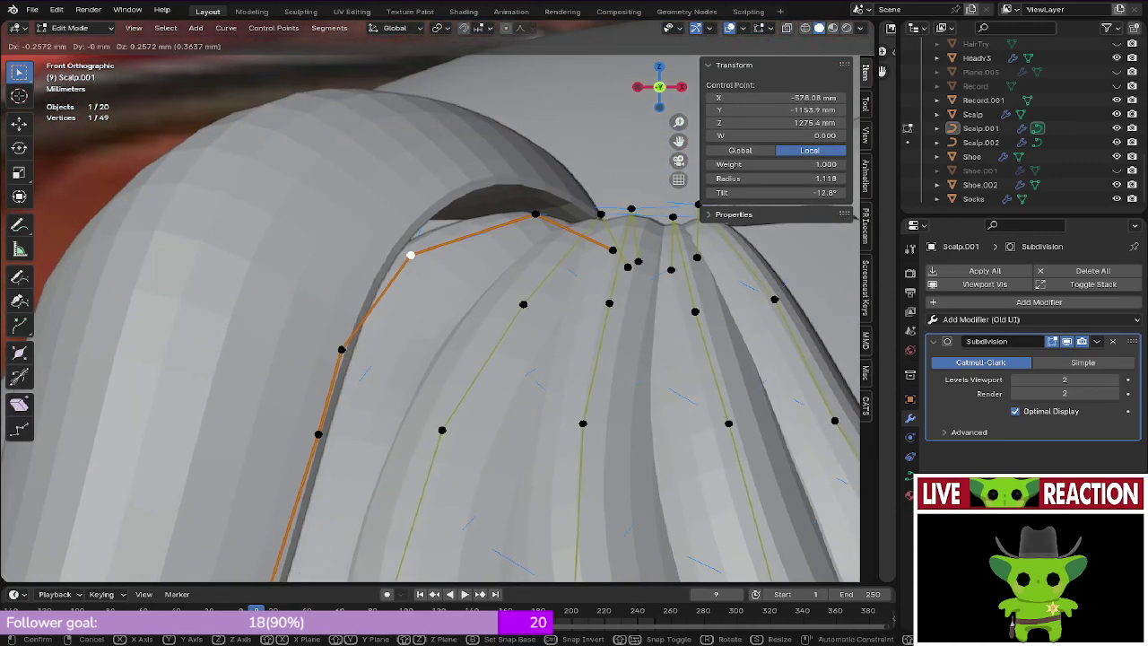
middle_click_drag(431, 305, 511, 440)
Step: Try to shift the outermost strand's root peak control point by about -1.1 mm in X in front view
left_click(465, 312)
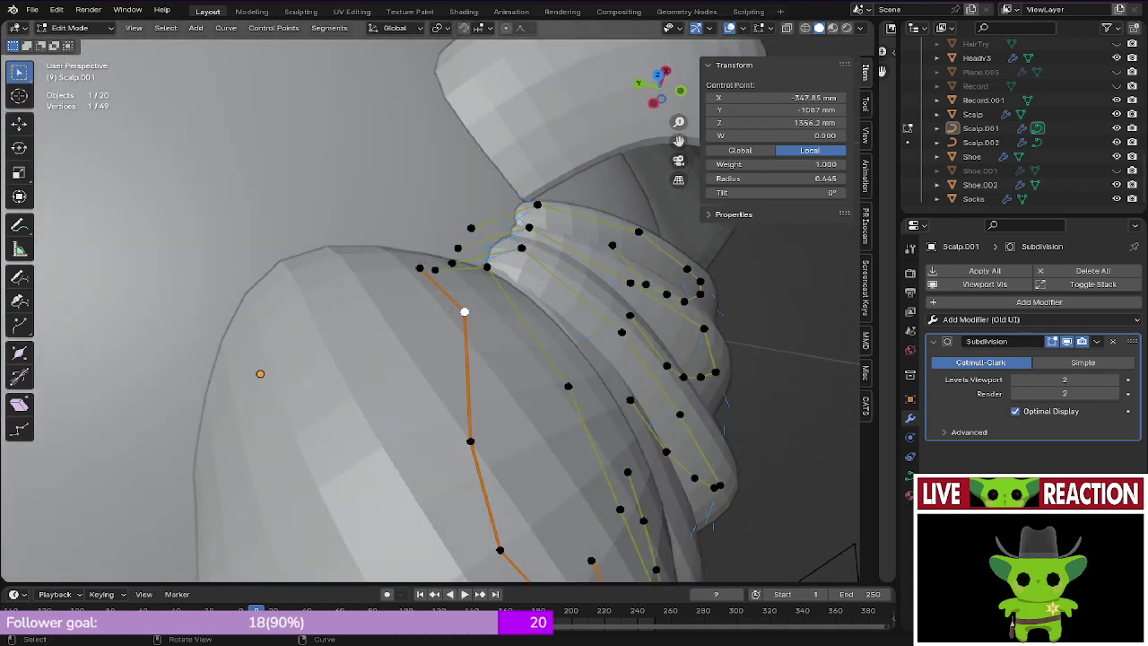
middle_click_drag(464, 312, 377, 269)
key("KP_1")
scroll(465, 269, "down", 3)
key("g")
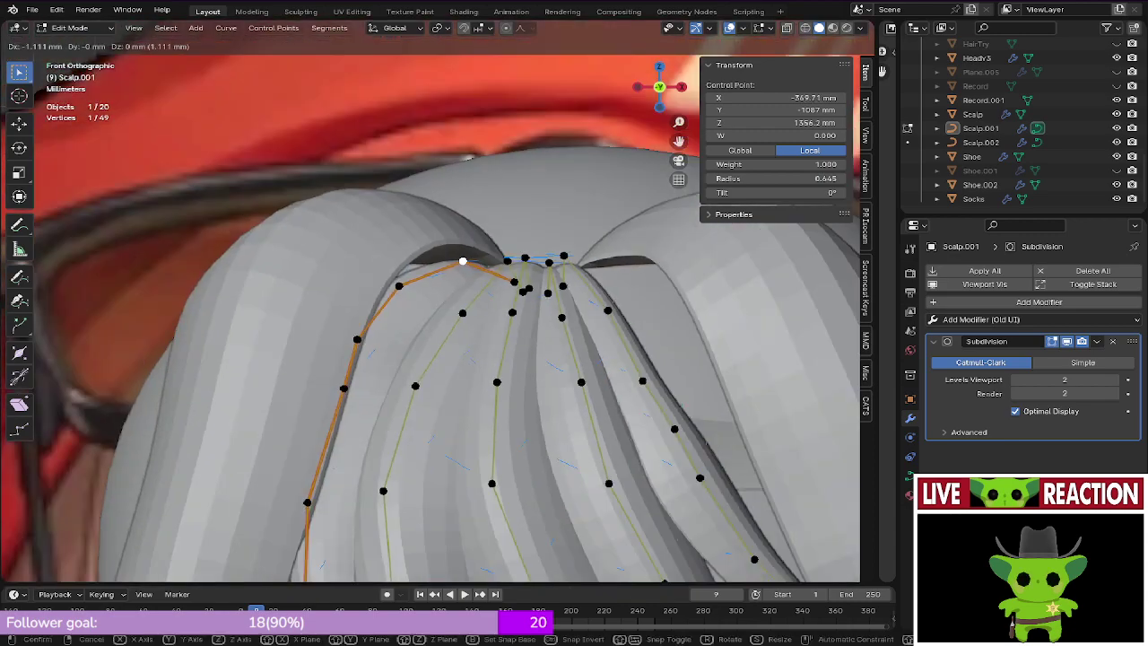
left_click(464, 262)
middle_click_drag(465, 262, 451, 300)
Step: Save the file and return to object mode to compare the fringe with the reference in front view
key("ctrl+s")
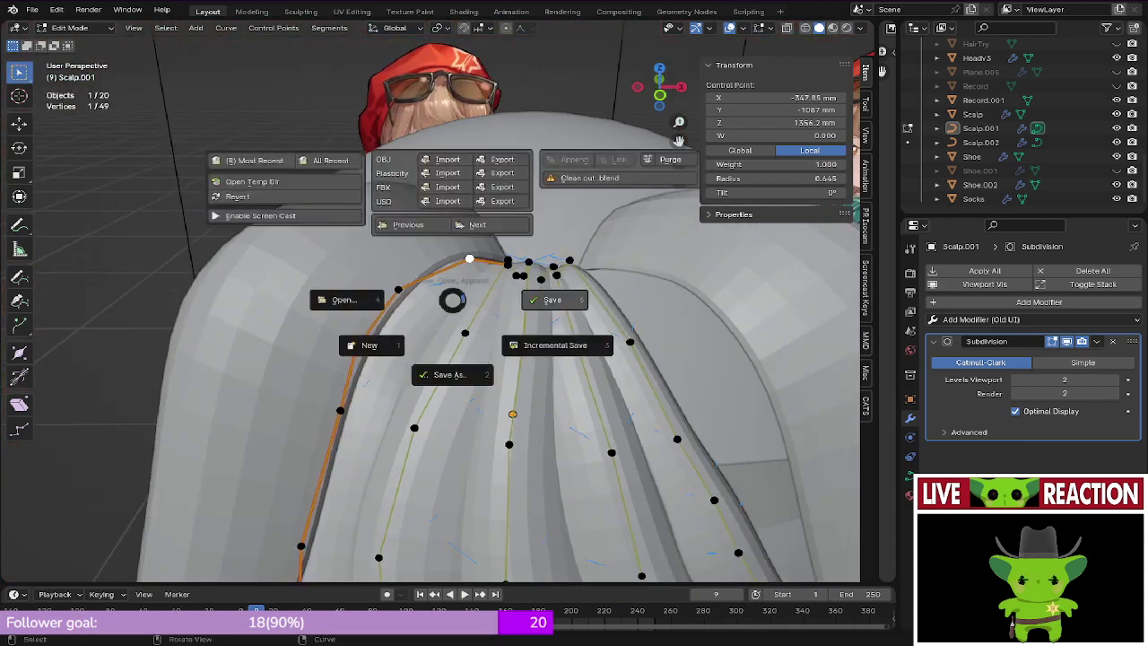
left_click(541, 299)
key("KP_1")
scroll(439, 292, "down", 5)
key("ctrl+s")
key("Tab")
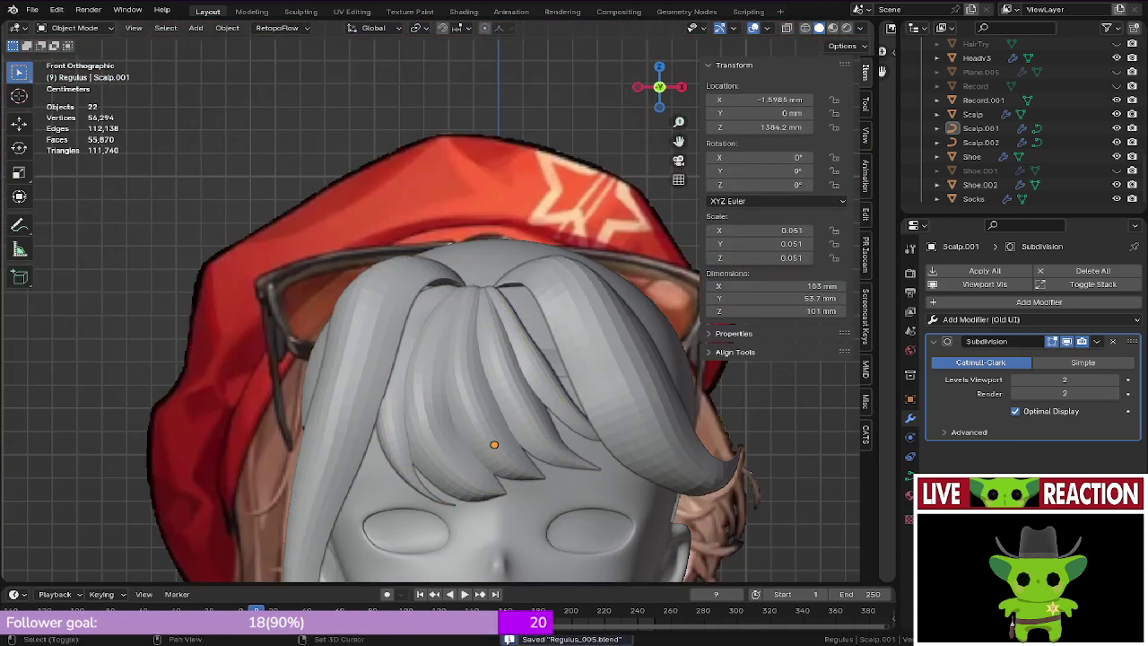
middle_click_drag(511, 268, 472, 224, "shift")
scroll(472, 224, "up", 3)
key("ctrl+s")
left_click(564, 223)
Step: Fatten the upper-middle control point of the fringe strand on the opposite edge
middle_click_drag(562, 223, 514, 239, "shift")
scroll(514, 239, "up", 4)
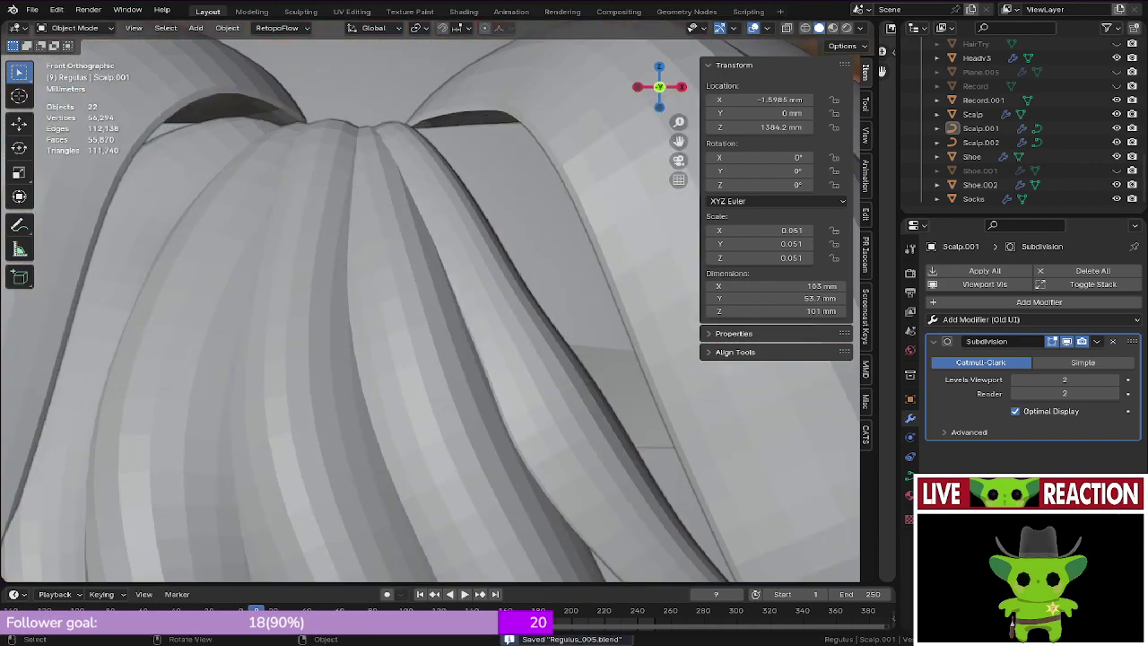
scroll(431, 299, "down", 3)
key("shift+z")
left_click(574, 267)
key("Tab")
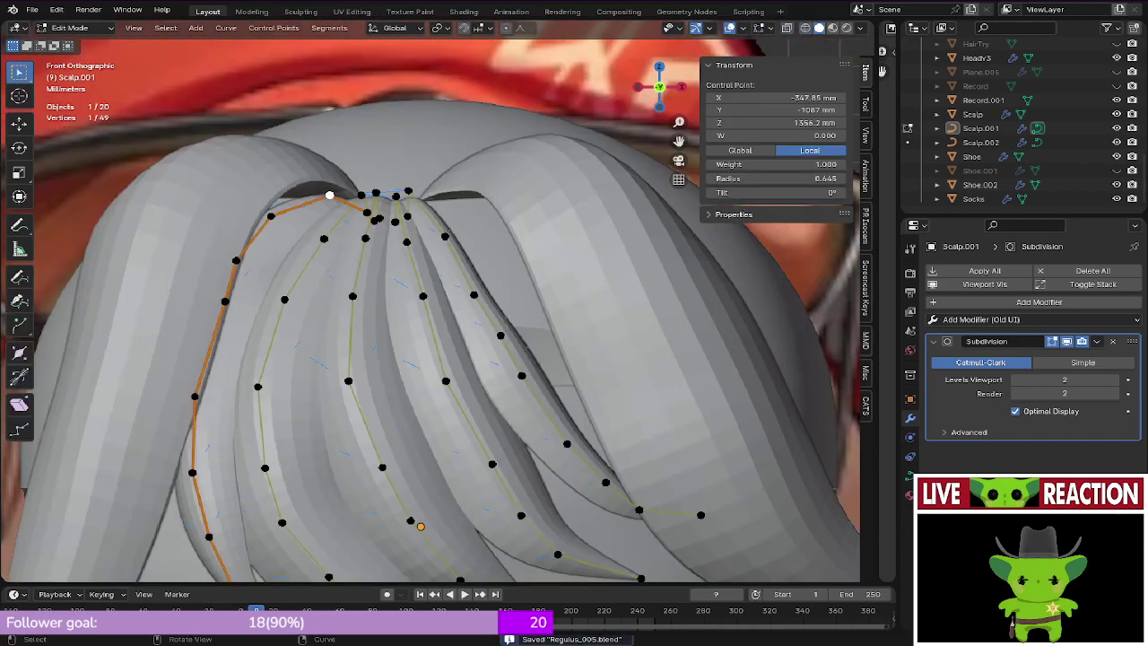
key("Tab")
middle_click_drag(538, 269, 509, 265)
key("Tab")
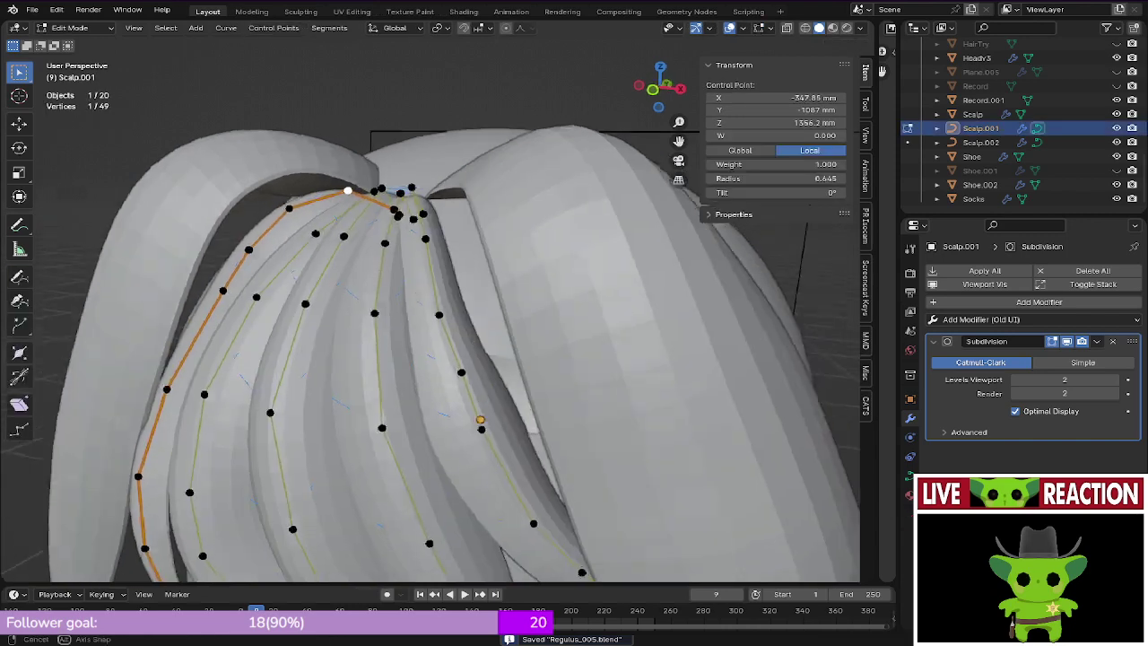
scroll(445, 337, "up", 2)
middle_click_drag(435, 338, 434, 269)
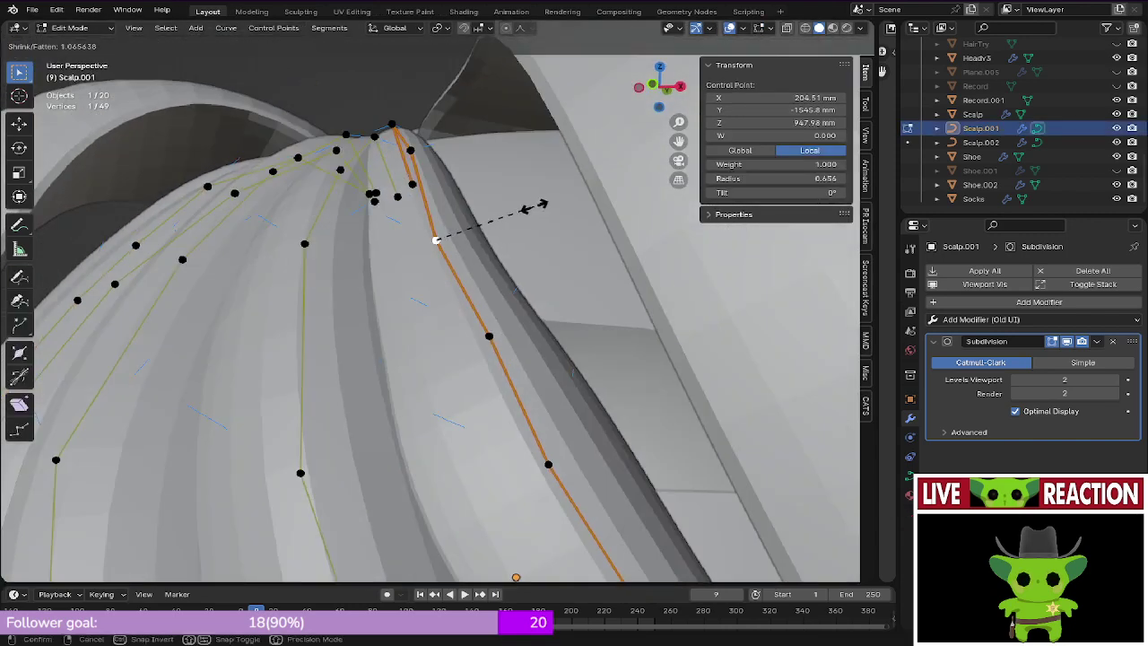
left_click(561, 208)
Step: Fatten the control point nearer the root of that strand by a factor of 1.312 to radius 0.695, and save the file
middle_click_drag(561, 207, 570, 248)
left_click(430, 181)
key("alt+s")
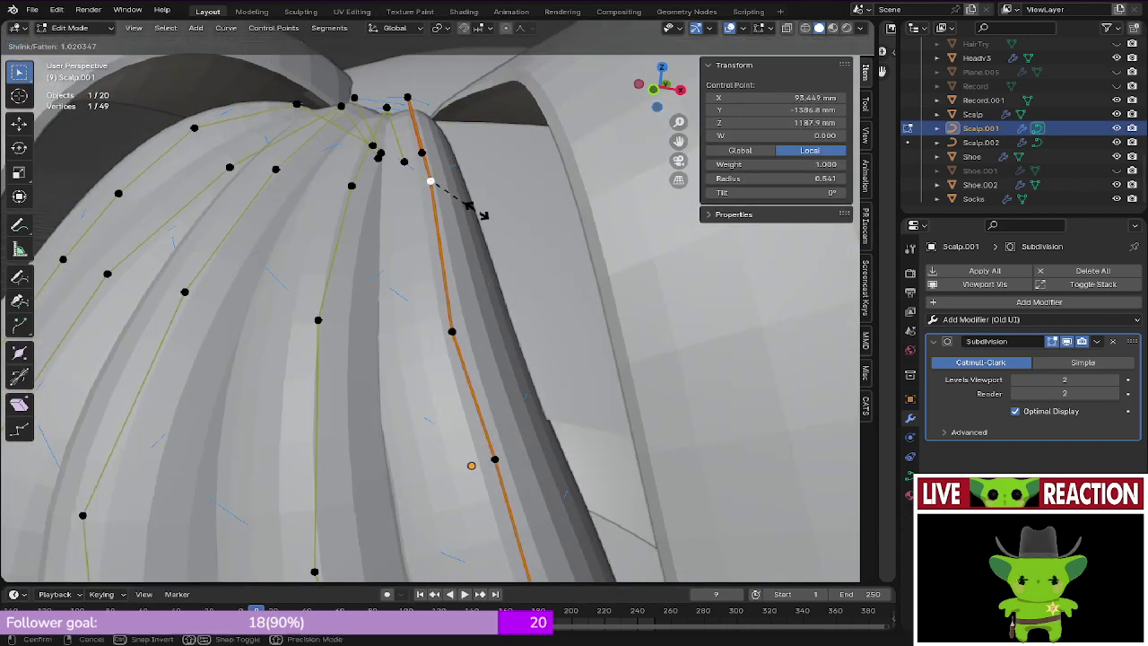
left_click(483, 215)
scroll(464, 225, "down", 3)
key("ctrl+s")
key("KP_1")
scroll(464, 225, "down", 3)
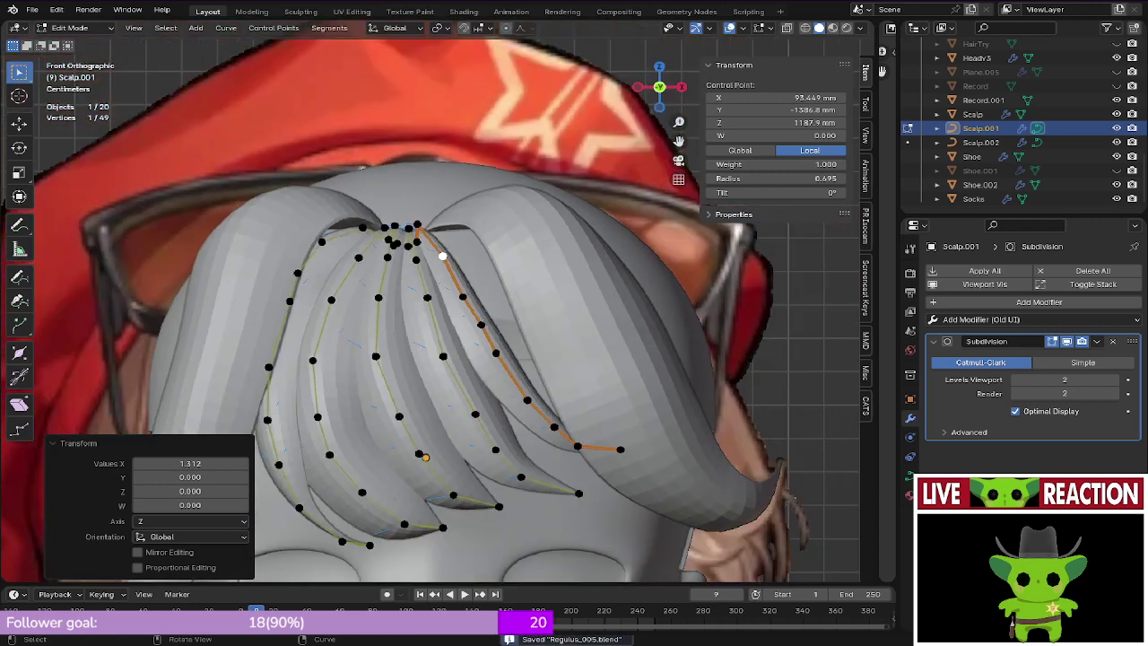
Step: Examine the fringe in object mode against the front reference in solid and wireframe shading, and check its profile from the side
key("Tab")
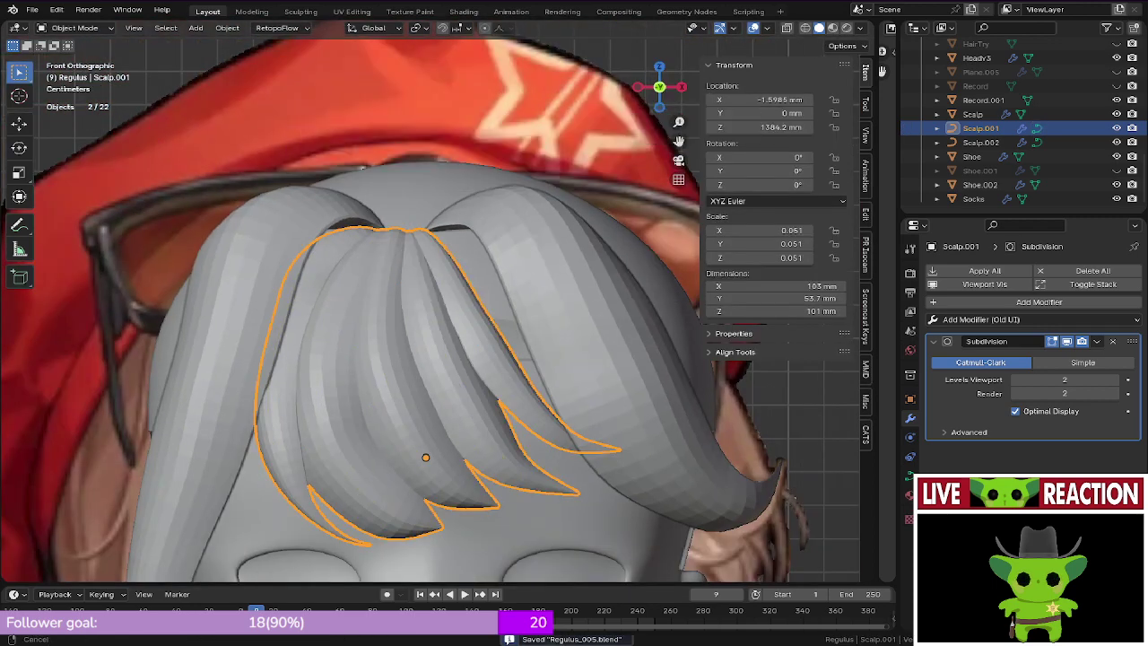
middle_click_drag(464, 225, 590, 162, "shift")
scroll(590, 162, "up", 1)
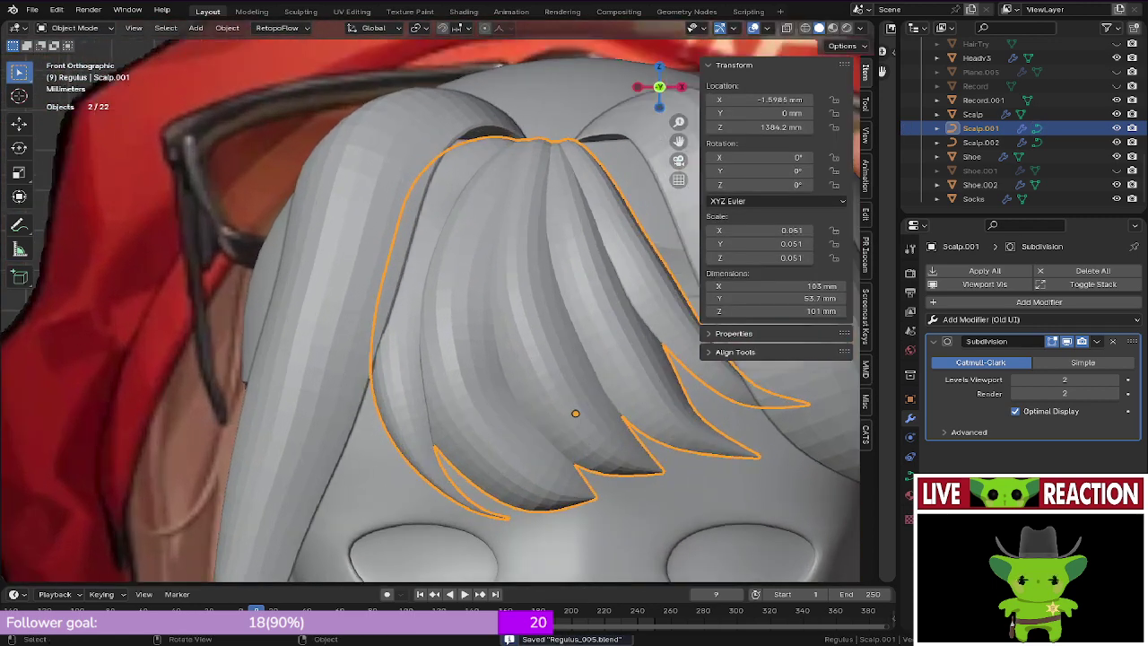
scroll(430, 314, "down", 5)
middle_click_drag(430, 314, 287, 345)
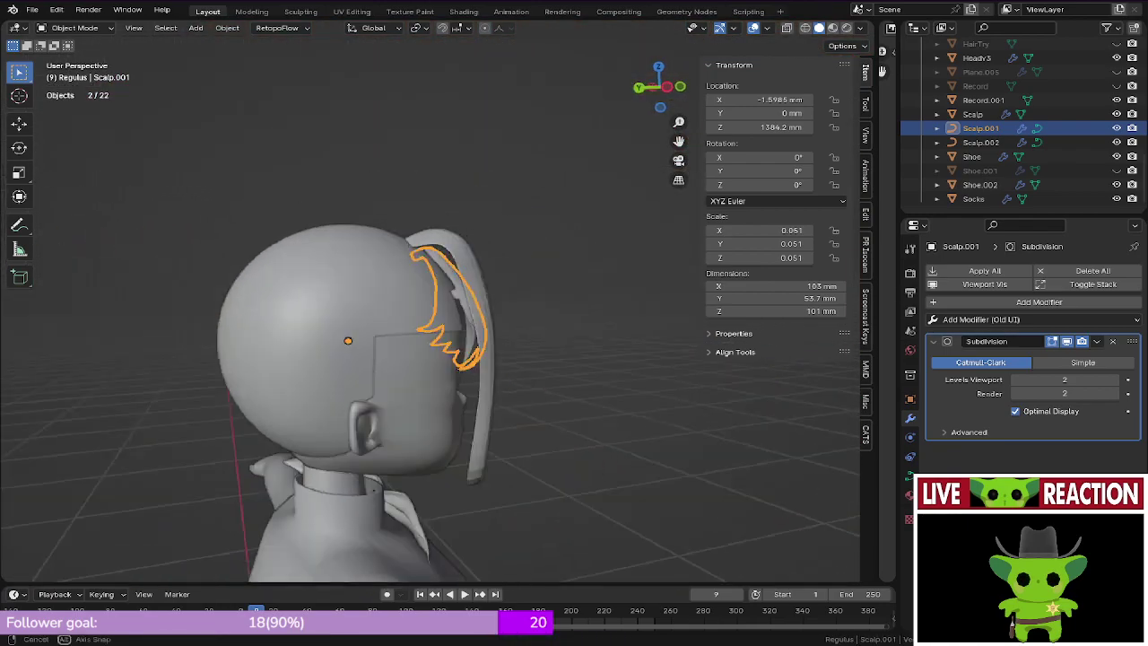
middle_click_drag(502, 327, 417, 333)
key("KP_1")
key("shift+z")
scroll(422, 395, "up", 4)
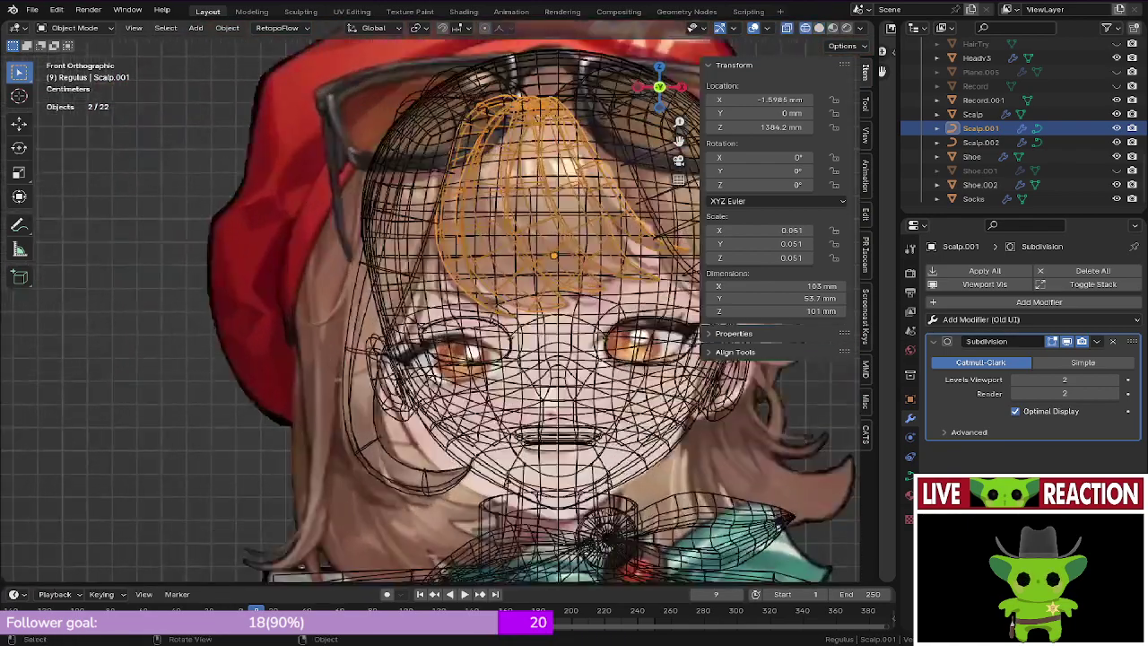
middle_click_drag(336, 380, 499, 353)
key("shift+z")
middle_click_drag(269, 434, 311, 443)
key("Tab")
key("Tab")
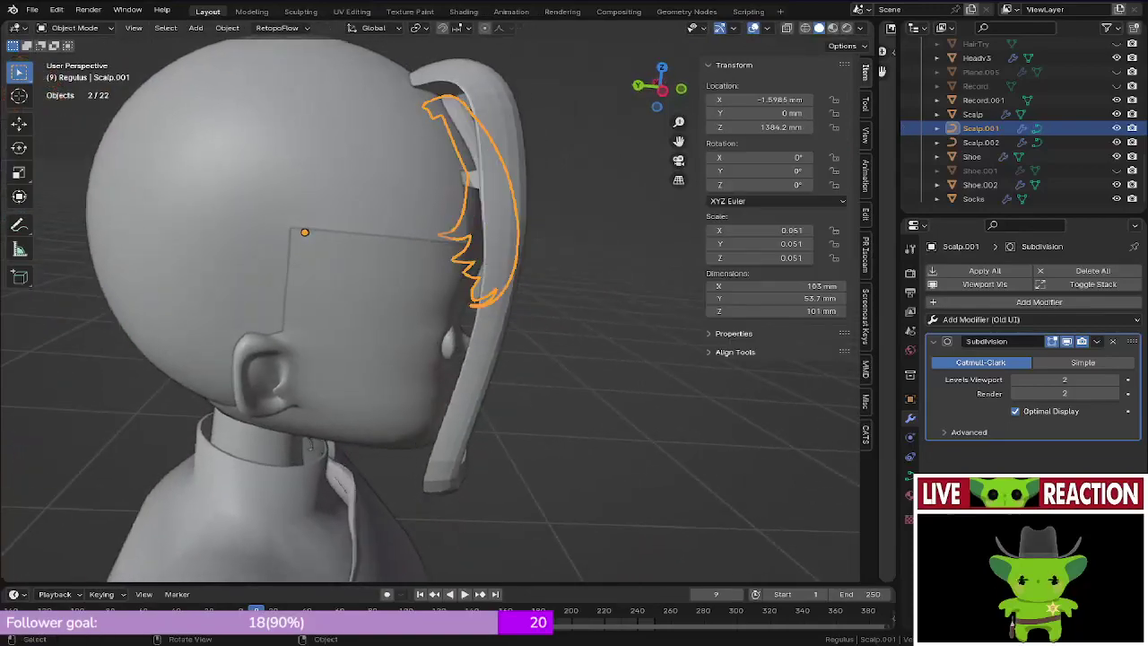
Step: Open the long side strand in edit mode, compare it with the front reference, and select its ear-level control point
left_click(502, 224)
mouse_move(502, 225)
middle_mouse_down()
mouse_move(543, 222)
mouse_move(493, 217)
mouse_move(436, 271)
middle_mouse_up()
key("Tab")
key("KP_1")
key("z")
left_click(328, 272)
middle_click_drag(359, 272, 426, 298, "shift")
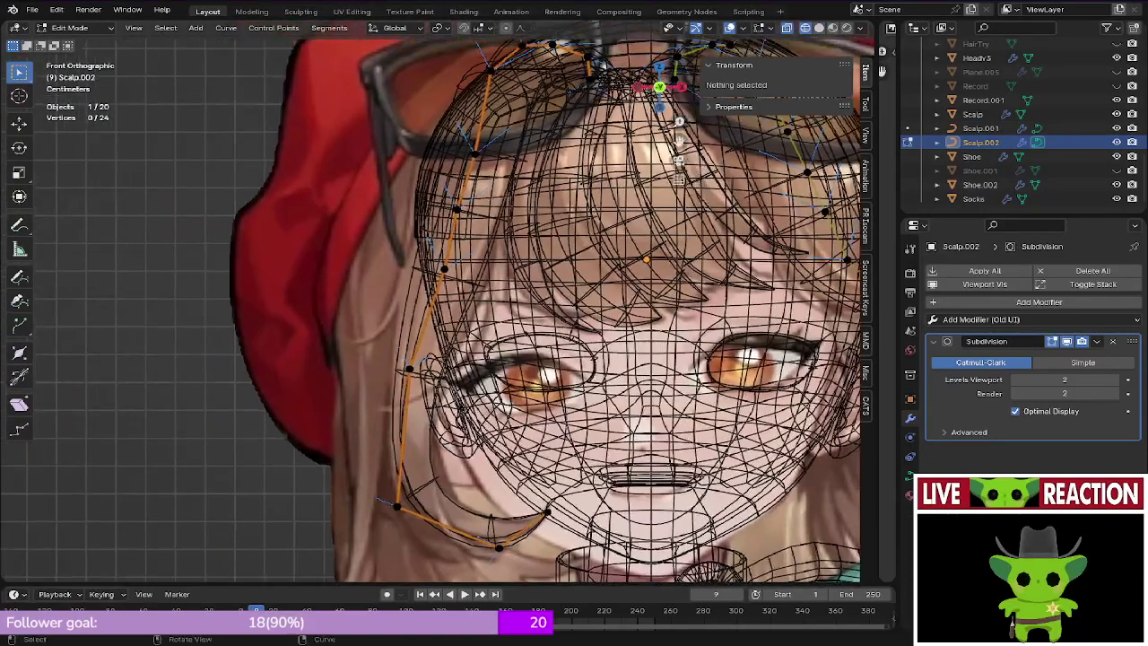
scroll(431, 313, "up", 5)
key("alt+z")
left_click(390, 417)
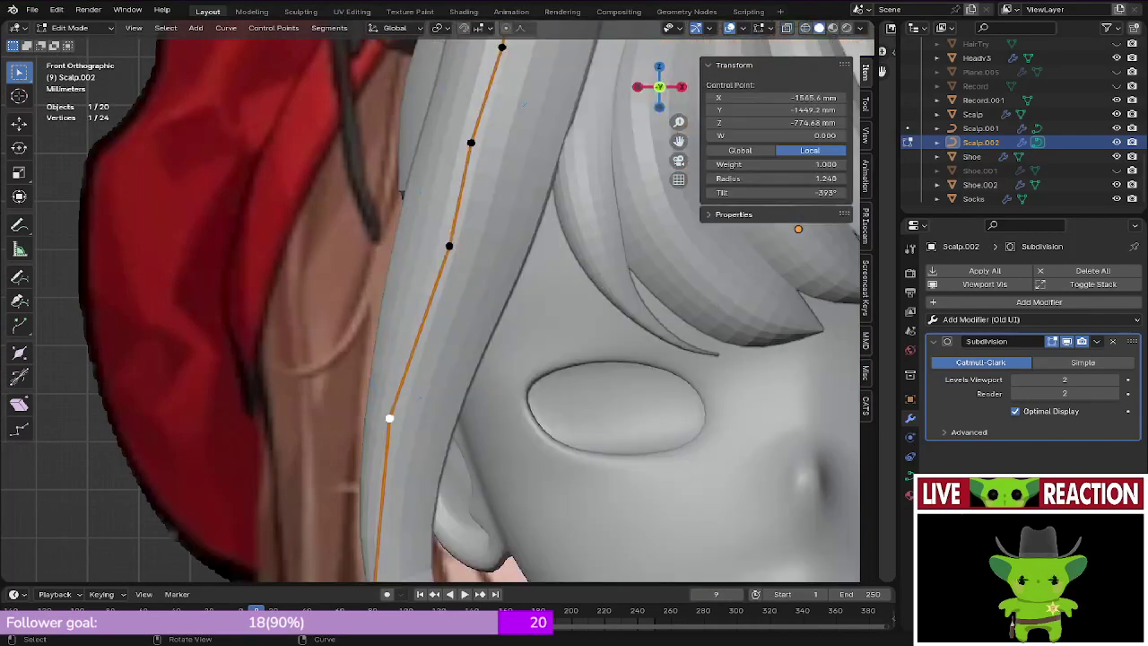
Step: Try tilting the side strand's ear-level control point and the next point above it, the latter by 28.4°, and save the file
middle_click_drag(389, 417, 538, 422)
key("ctrl+t")
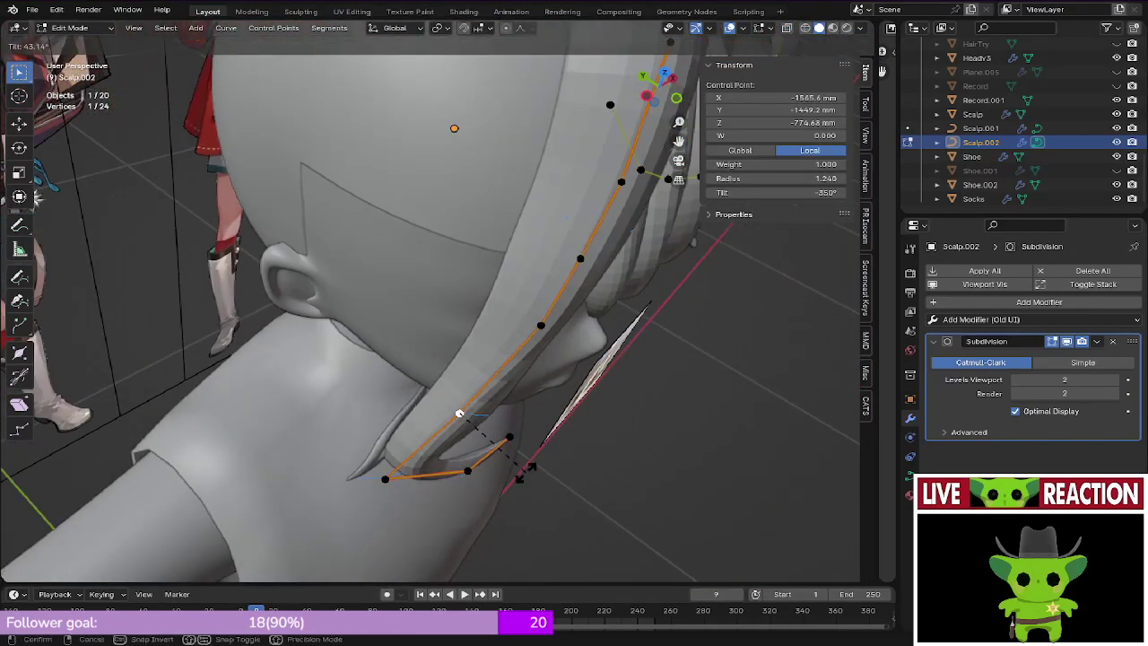
left_click(539, 470)
left_click(541, 326)
middle_click_drag(549, 332, 527, 350)
key("ctrl+t")
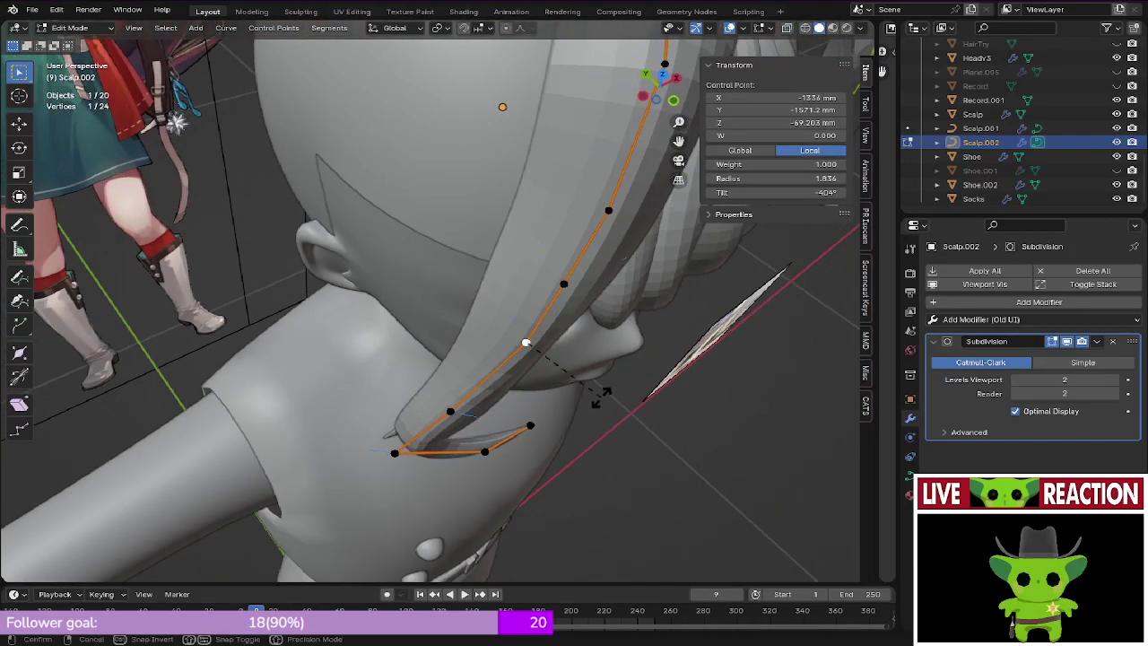
left_click(566, 428)
key("ctrl+s")
Step: Examine the retilted side strand against the front reference in wireframe and solid shading
key("s")
key("KP_1")
key("shift+z")
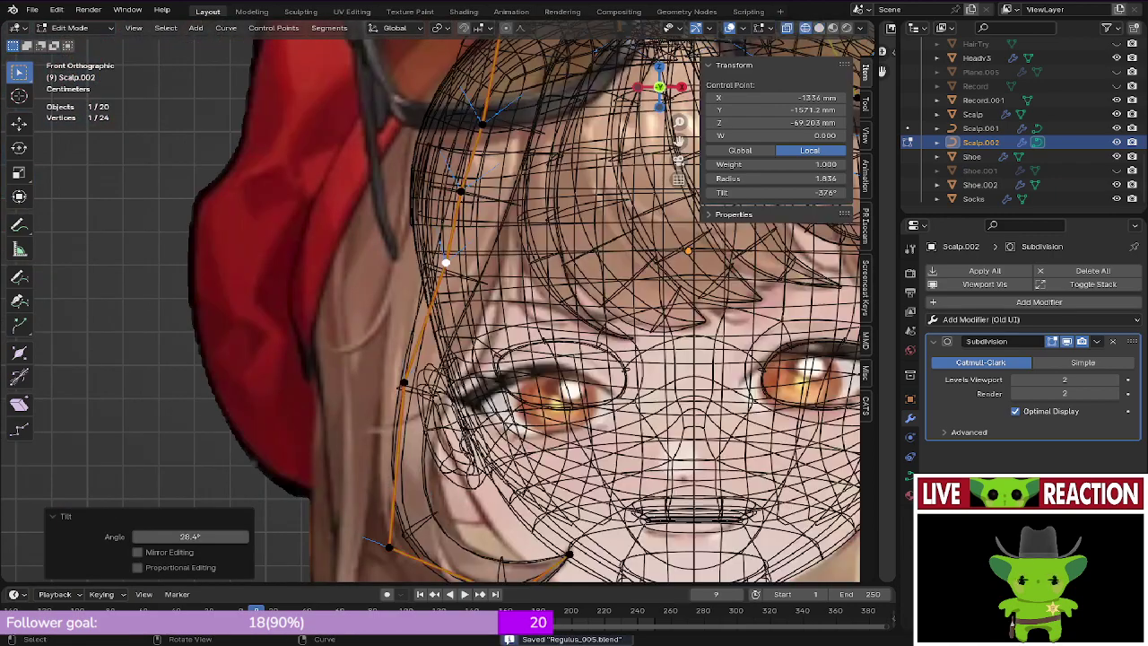
scroll(439, 305, "up", 1)
middle_click_drag(431, 305, 420, 288, "shift")
left_click(520, 345)
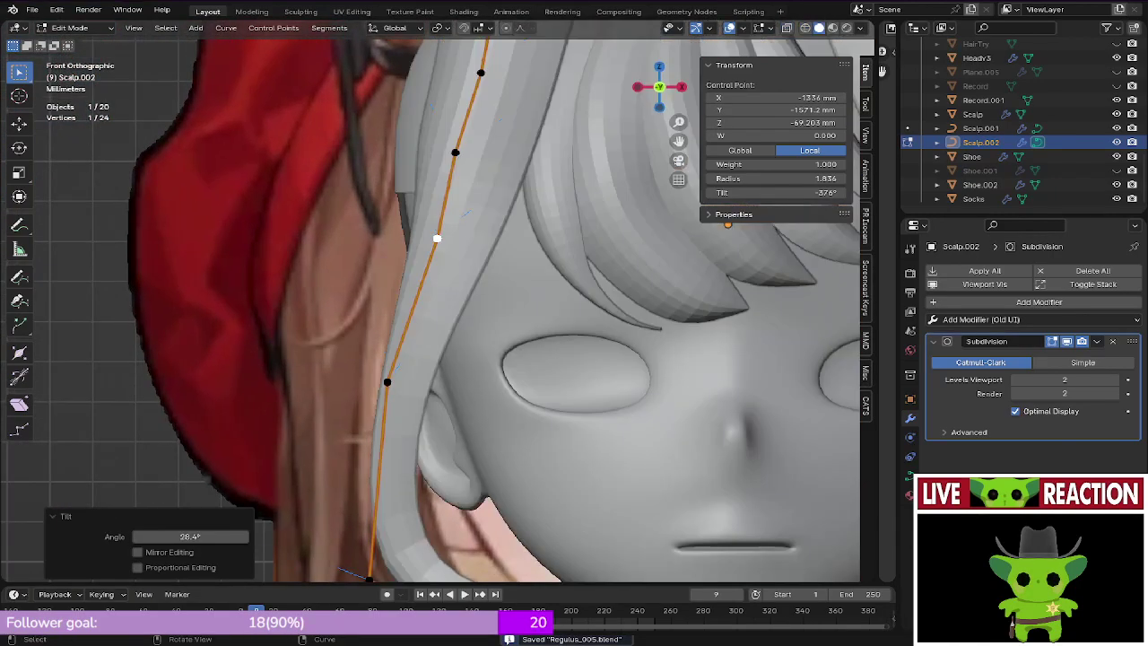
left_click(439, 345)
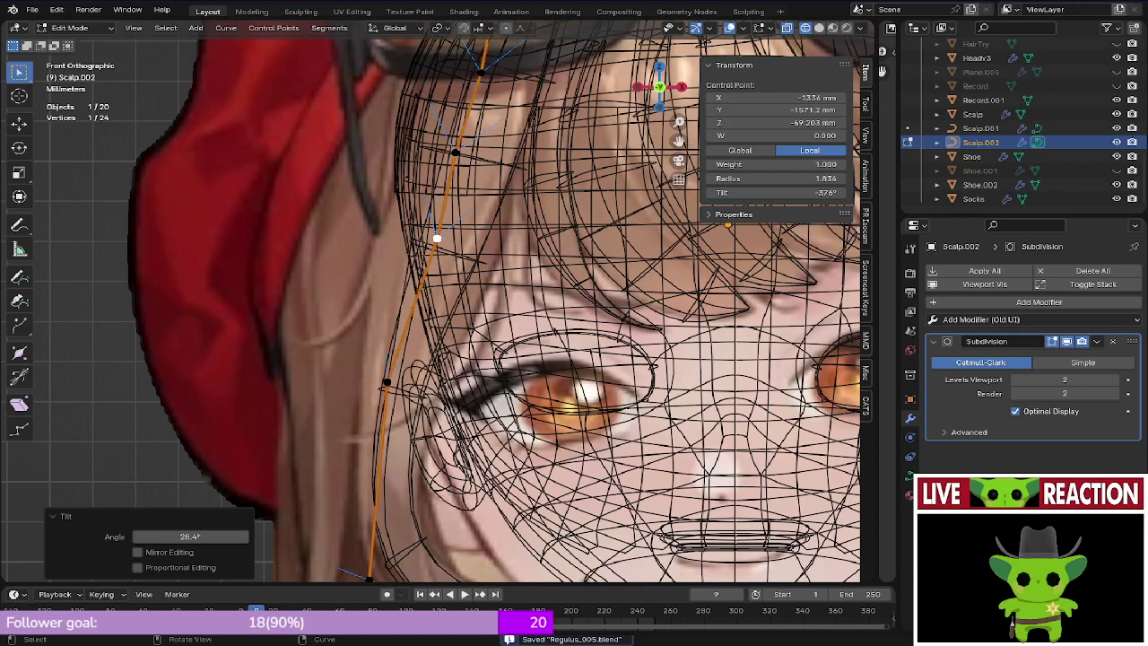
key("shift+z")
key("z")
key("ctrl+s")
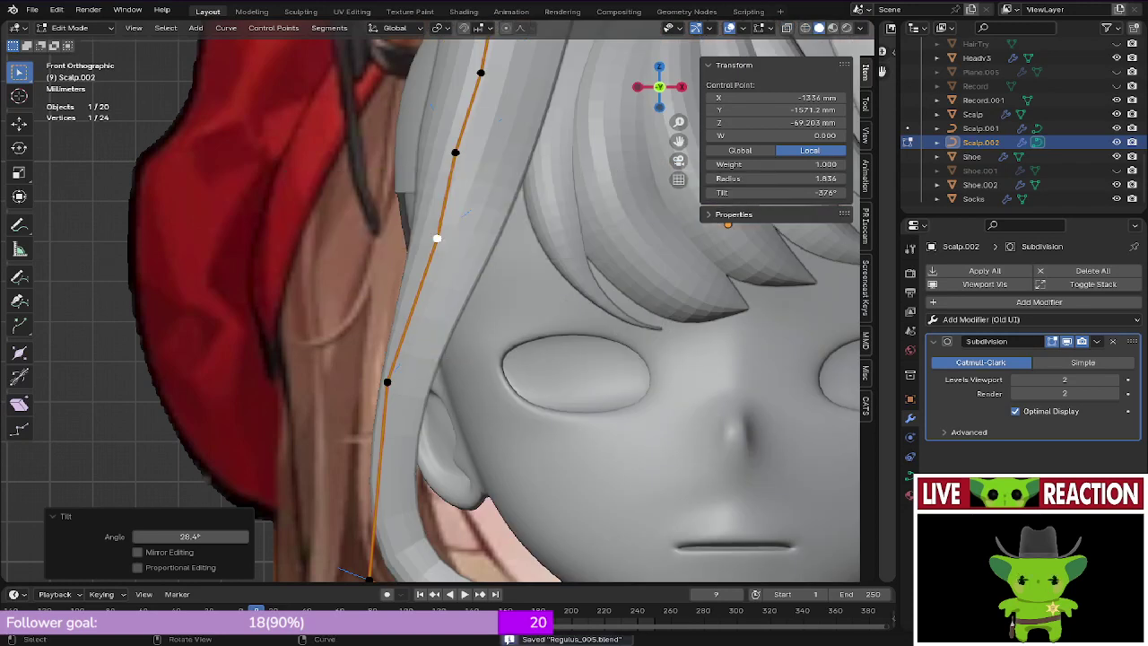
Step: Try fattening the point above ear level by a factor of 1.366 to radius 2.508 and moving it about 10.4 mm outward
key("alt+s")
left_click(574, 312)
key("g")
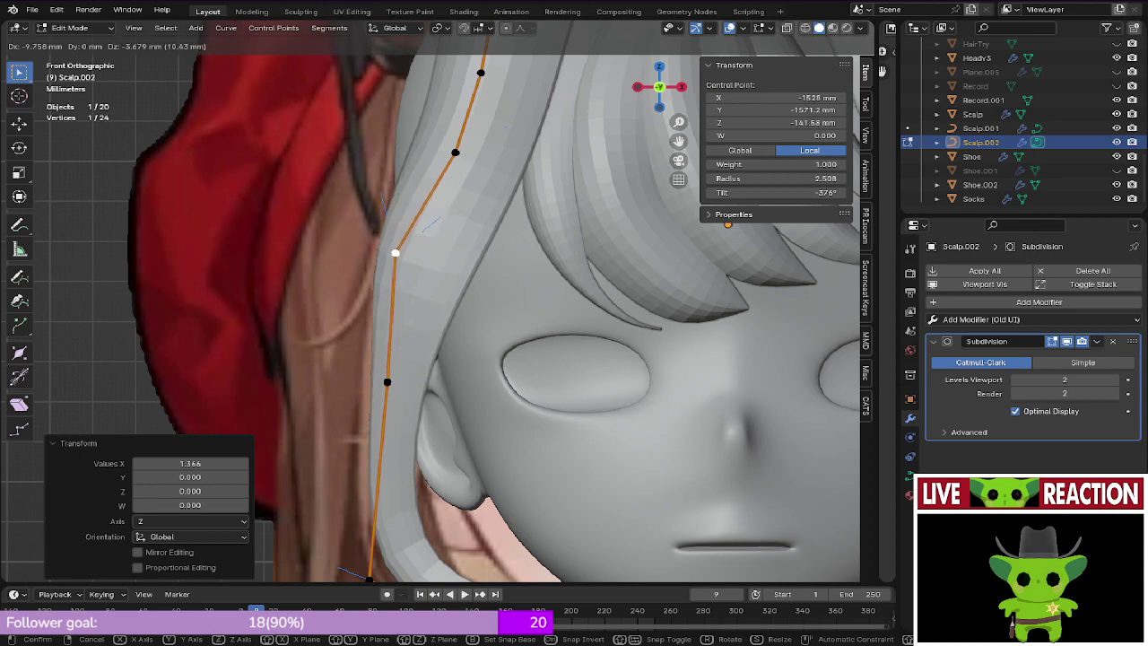
key("Return")
key("shift+z")
key("shift+z")
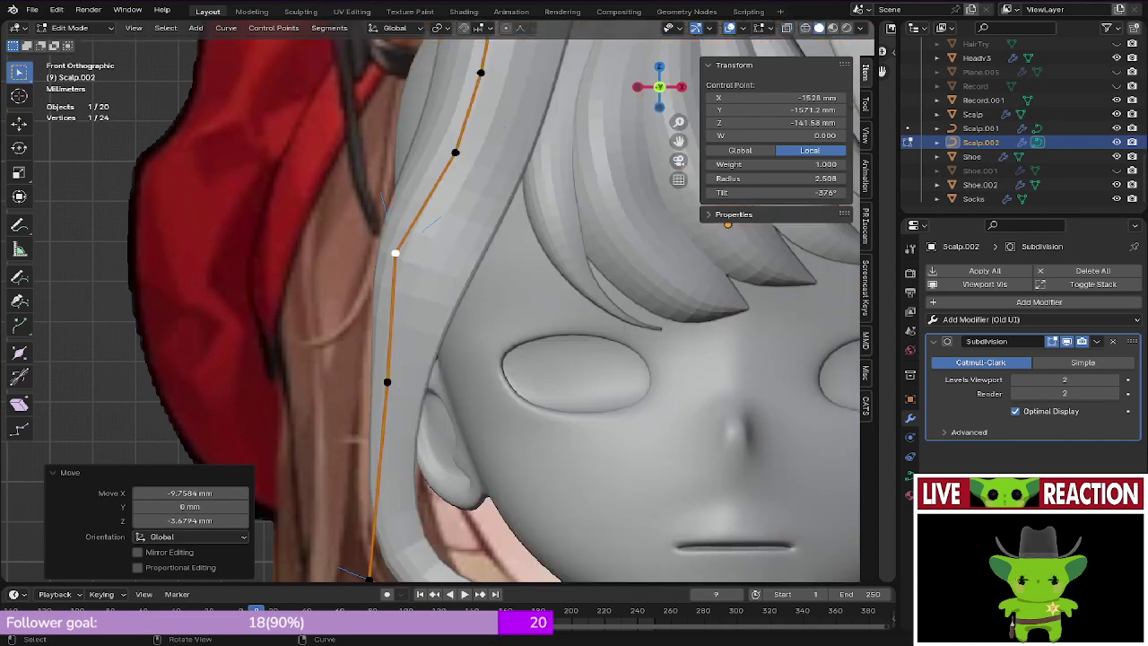
Step: Undo the point's outward move, tilt it by -6.24°, and save the file
middle_click_drag(502, 269, 511, 381)
scroll(542, 345, "down", 2)
key("ctrl+z")
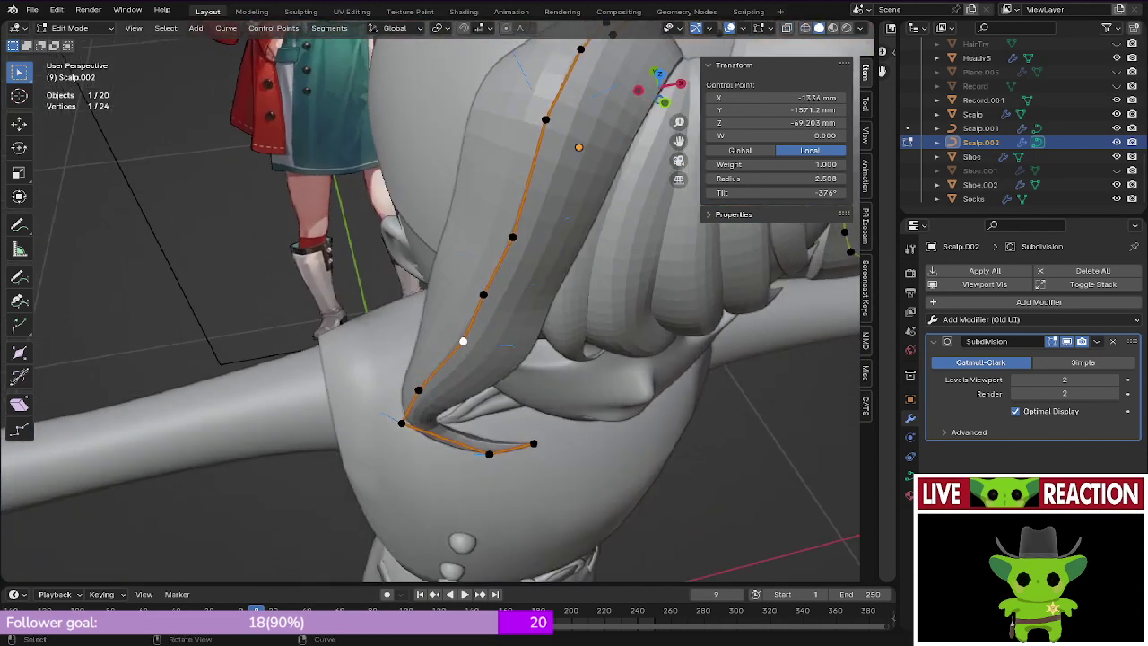
key("ctrl+t")
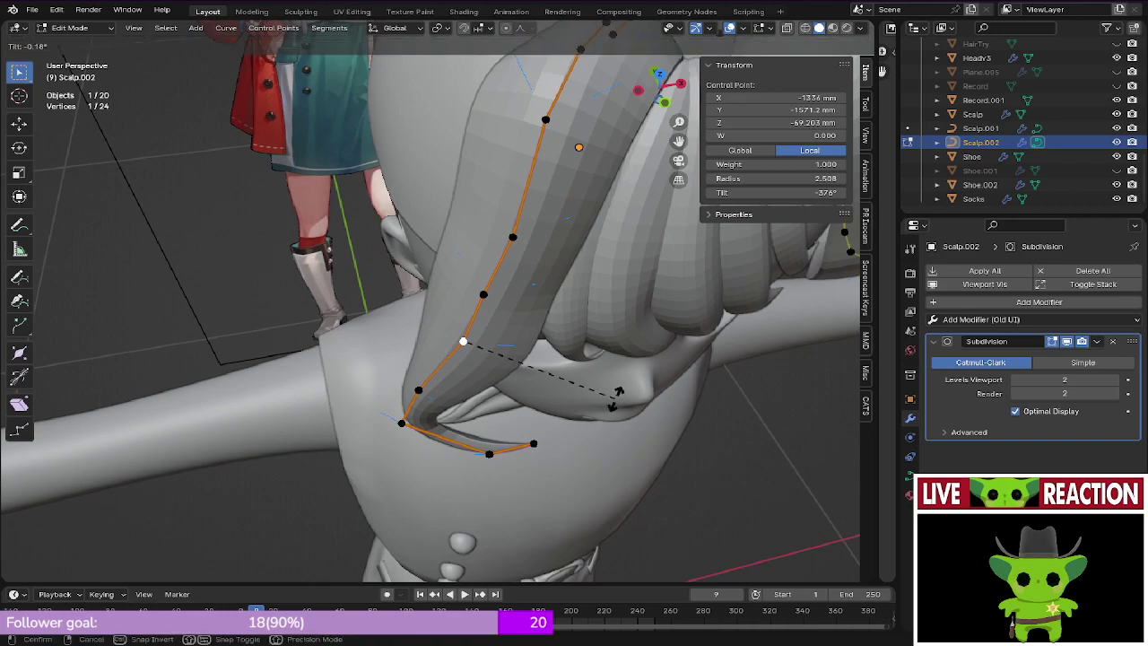
left_click(619, 382)
key("ctrl+s")
Step: Compare the widened side strand with the front reference in wireframe and solid shading
key("KP_1")
key("z")
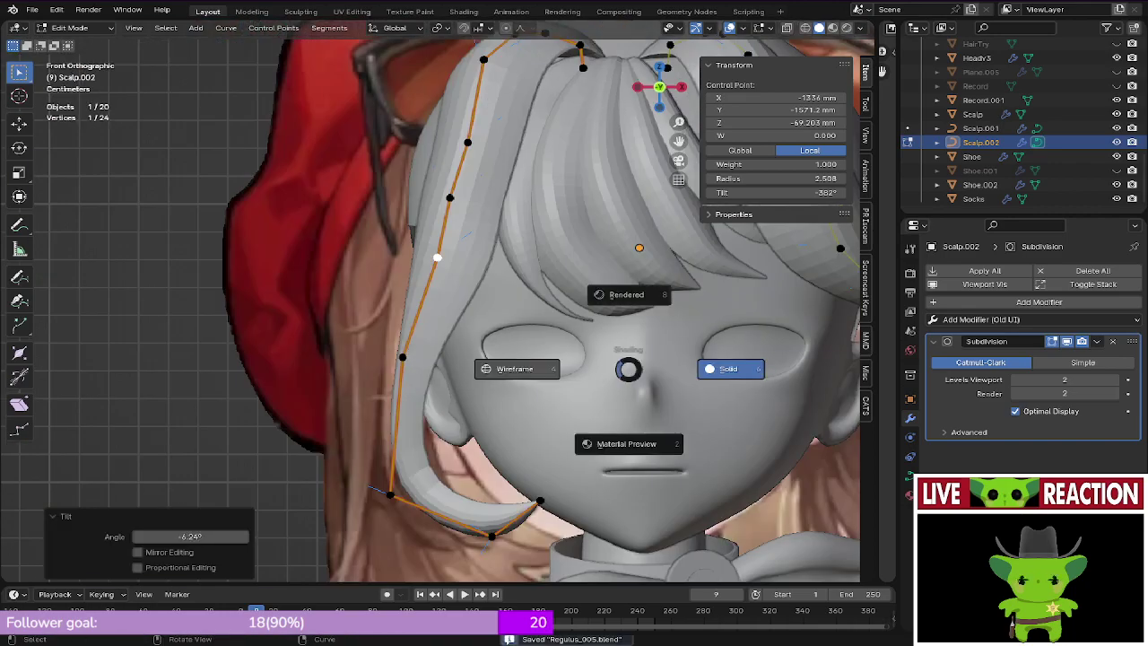
left_click(522, 368)
mouse_move(394, 359)
middle_mouse_down("shift")
mouse_move(431, 385)
mouse_move(565, 369)
middle_mouse_up("shift")
scroll(394, 369, "up", 3)
key("z")
left_click(385, 372)
scroll(485, 376, "down", 2)
key("z")
Step: Undo the tilt and thickness changes on the side strand's two control points, and save the file in front view
key("ctrl+z")
key("ctrl+z")
key("ctrl+z")
key("ctrl+z")
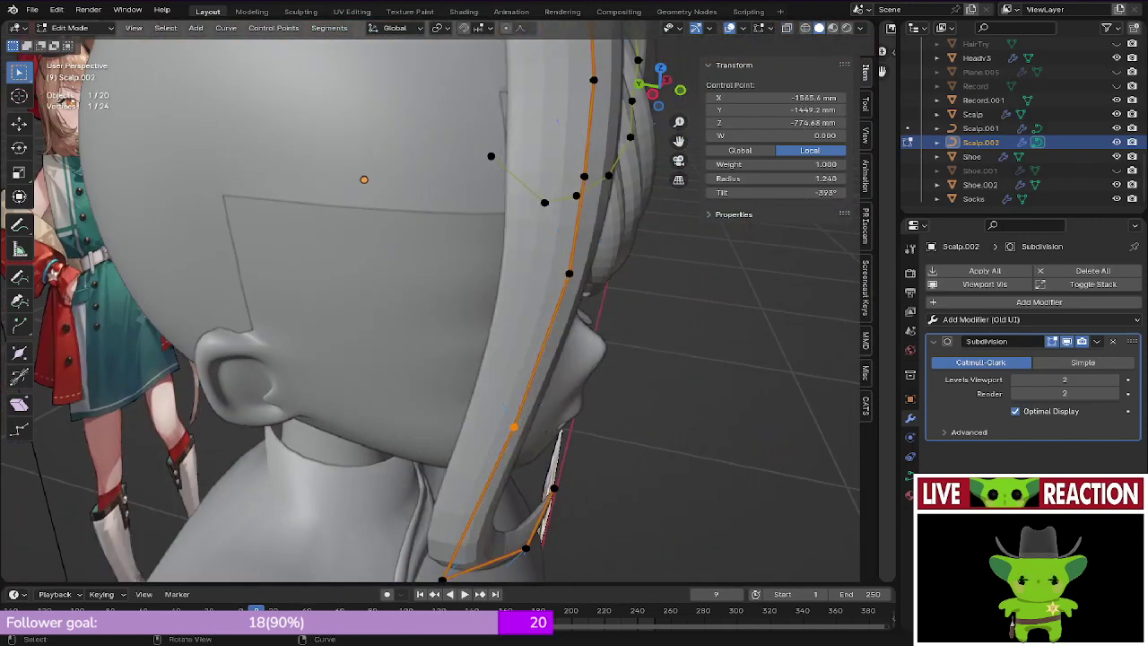
key("KP_1")
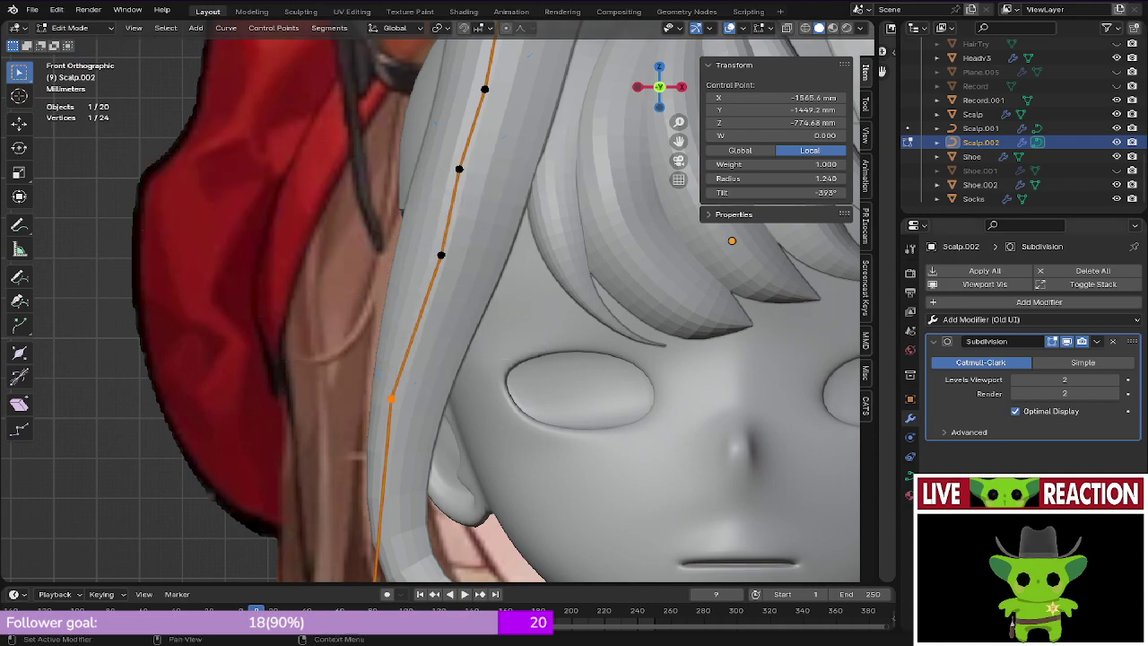
key("ctrl+s")
Step: Try moving the control point above ear level about 1.6 mm outward against the wireframe reference
left_click(533, 319)
key("z")
left_click(439, 296)
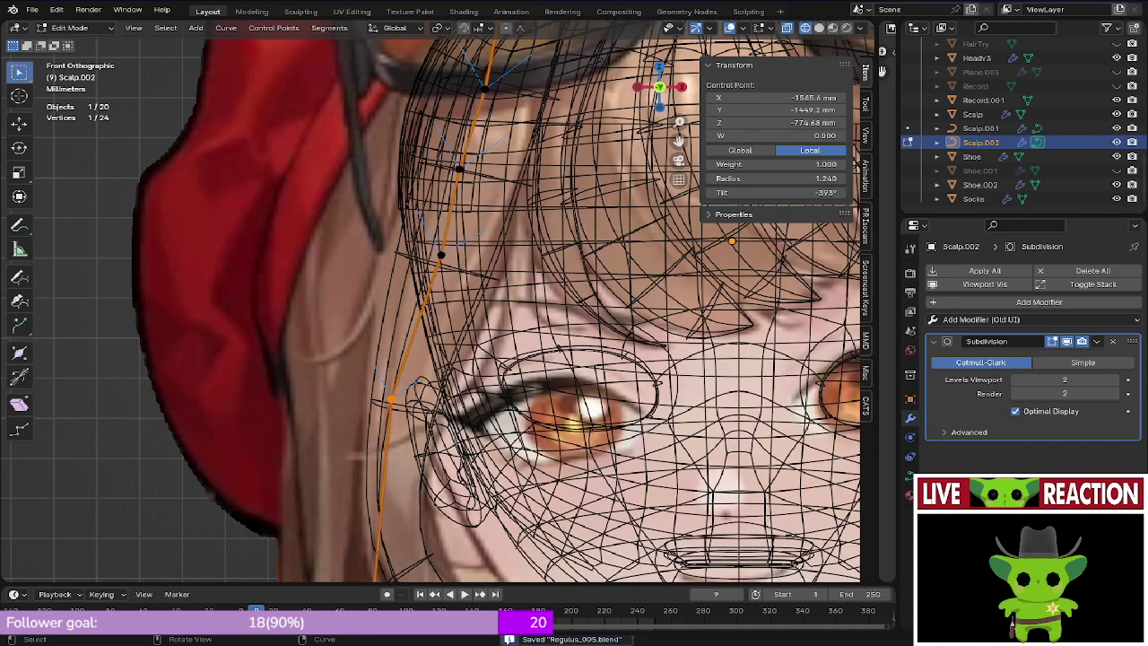
middle_click_drag(438, 297, 447, 243, "shift")
key("g")
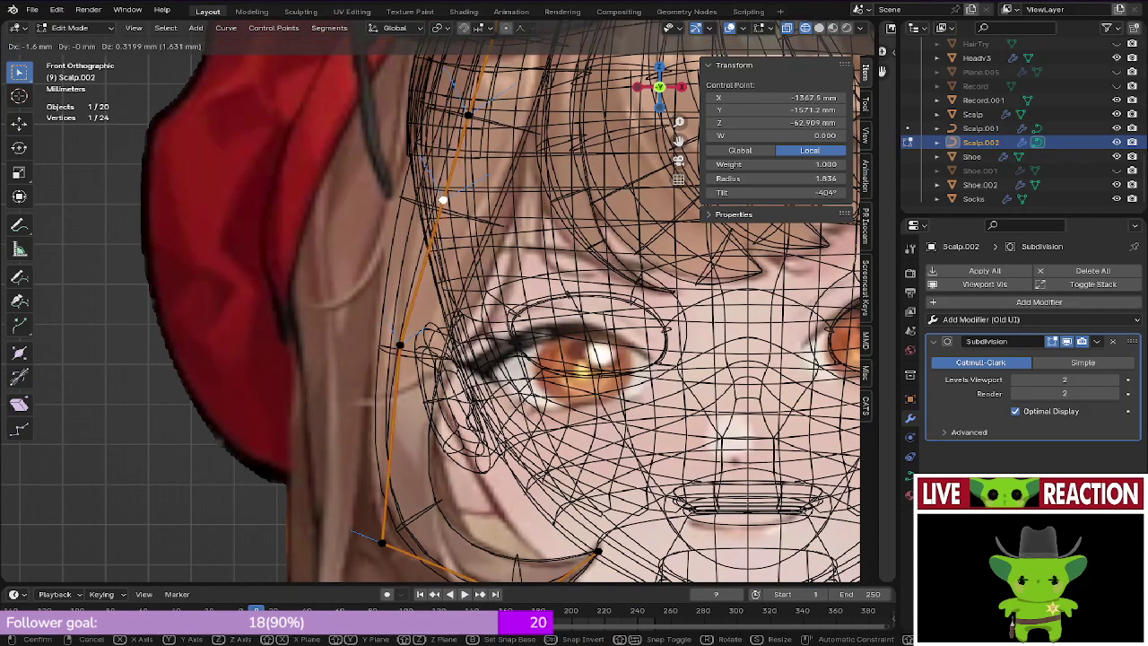
key("Return")
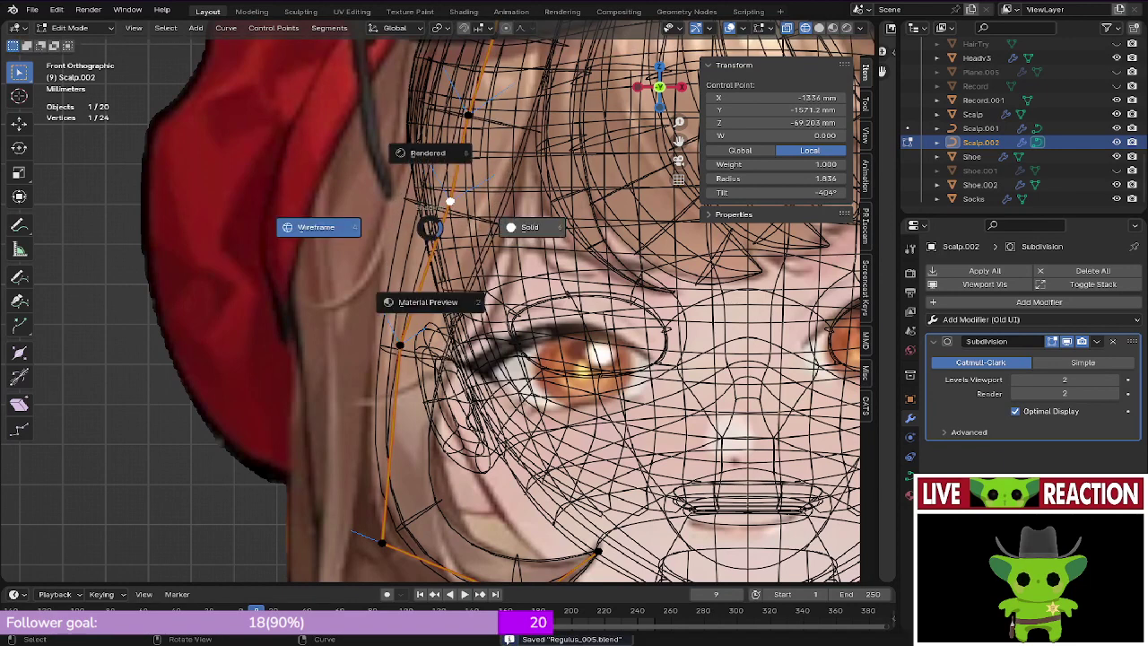
left_click(529, 227)
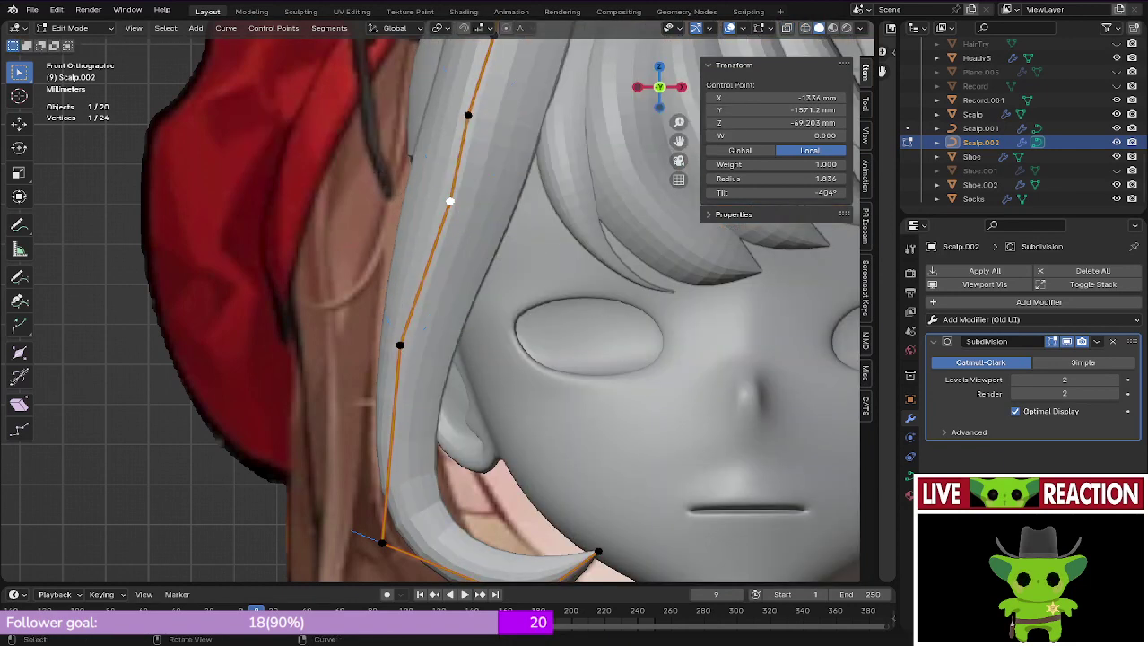
Step: Fatten the point above ear level by a factor of 1.088 to radius 1.997, and move it -1.6 mm in X and -0.48 mm in Z
key("alt+s")
left_click(594, 274)
key("z")
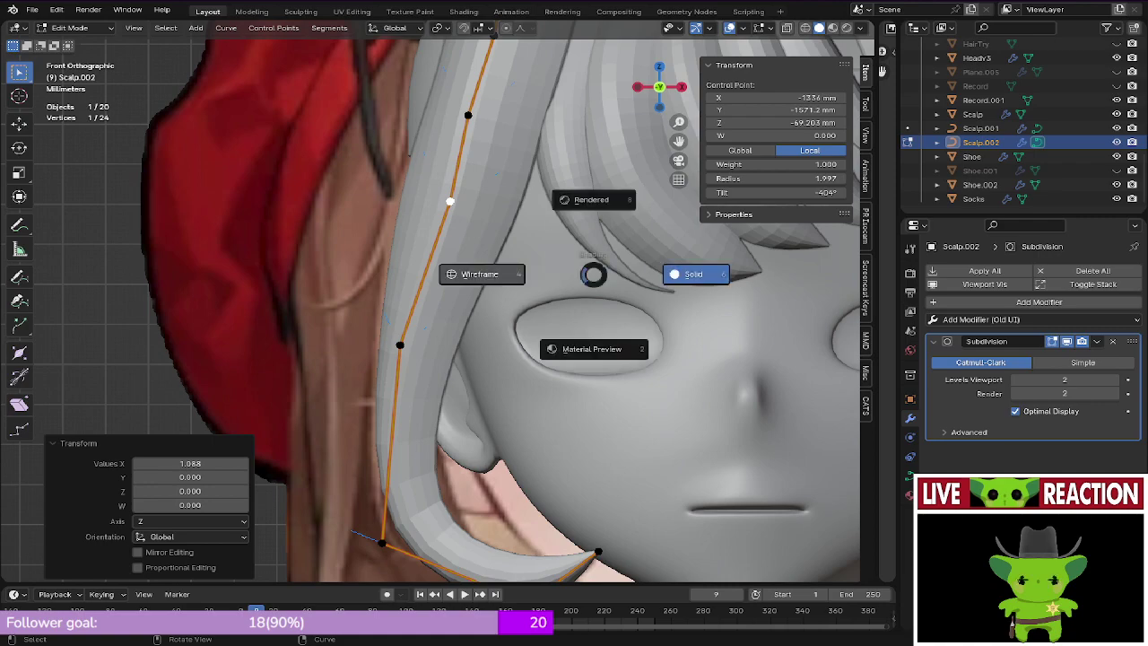
left_click(502, 275)
key("g")
key("g")
left_click(530, 281)
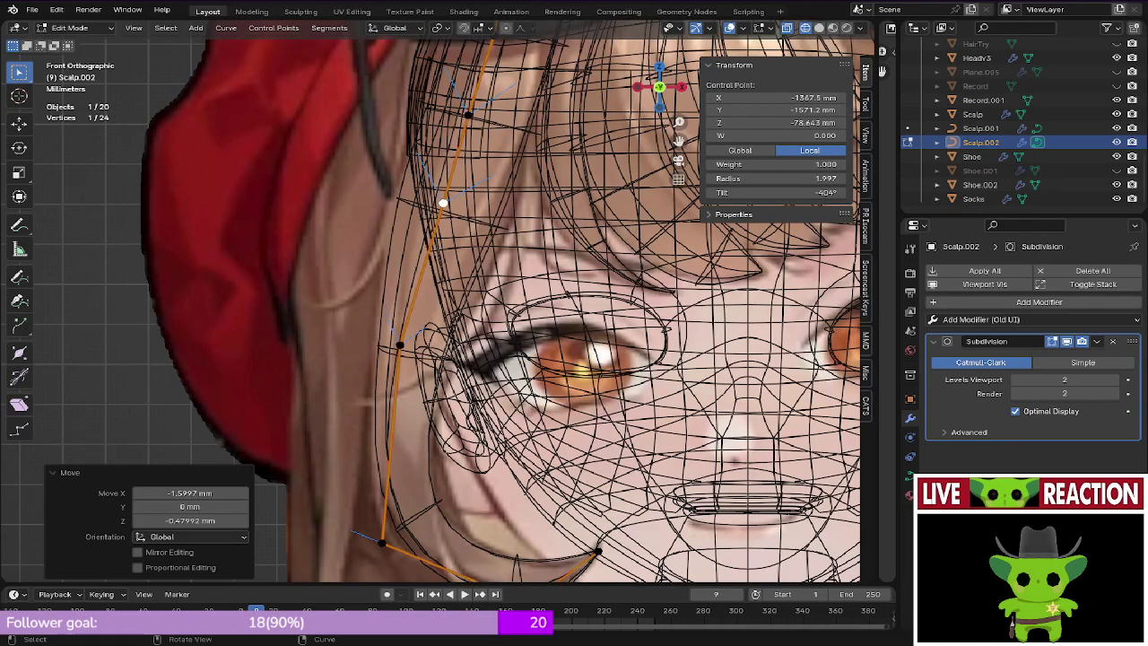
key("z")
left_click(596, 281)
Step: Select the ear-level control point, save the file, and check the strand's outline in wireframe and its shape from the side
left_click(400, 345)
key("z")
left_click(333, 345)
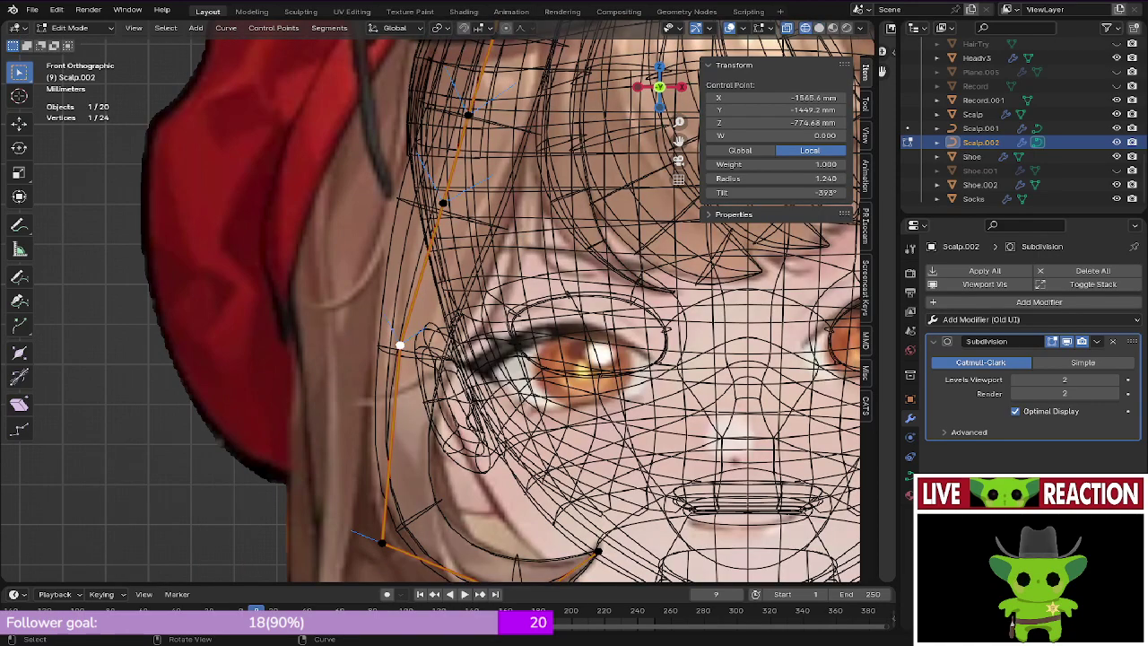
left_click(377, 314)
key("ctrl+s")
left_click(499, 298)
mouse_move(448, 304)
middle_mouse_down()
mouse_move(529, 332)
mouse_move(556, 367)
mouse_move(645, 421)
middle_mouse_up()
scroll(529, 331, "down", 2)
middle_click_drag(97, 95, 472, 277)
key("ctrl+s")
left_click(529, 276)
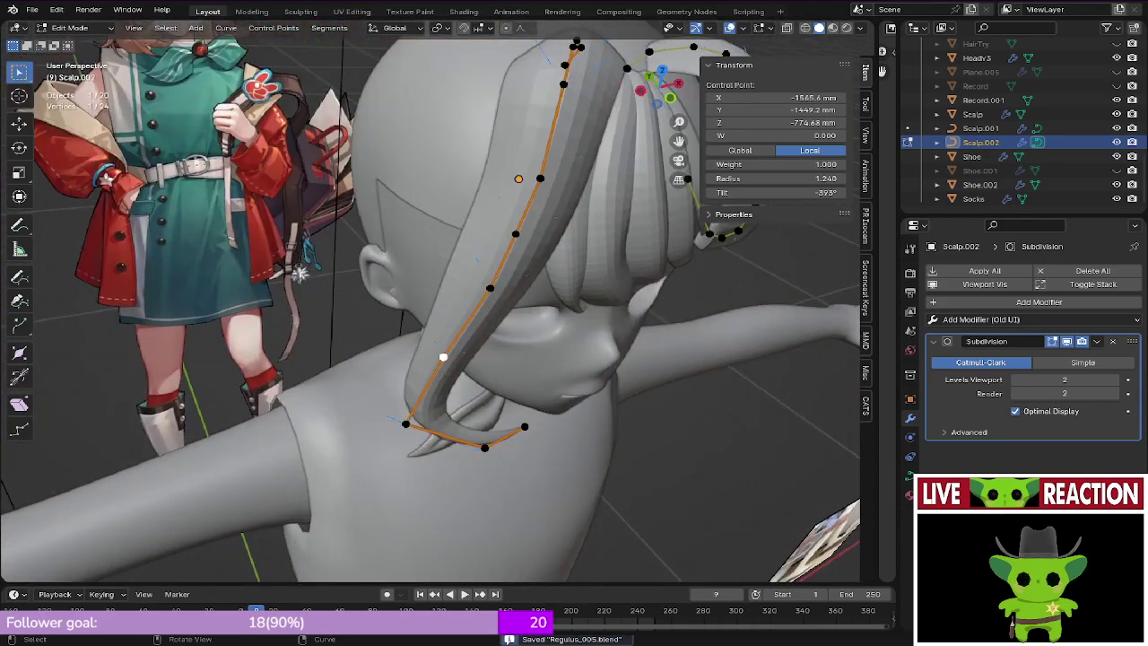
Step: Examine the hair on the whole figure in front view and look over the neighbouring reference drawings
key("KP_1")
scroll(448, 331, "down", 9)
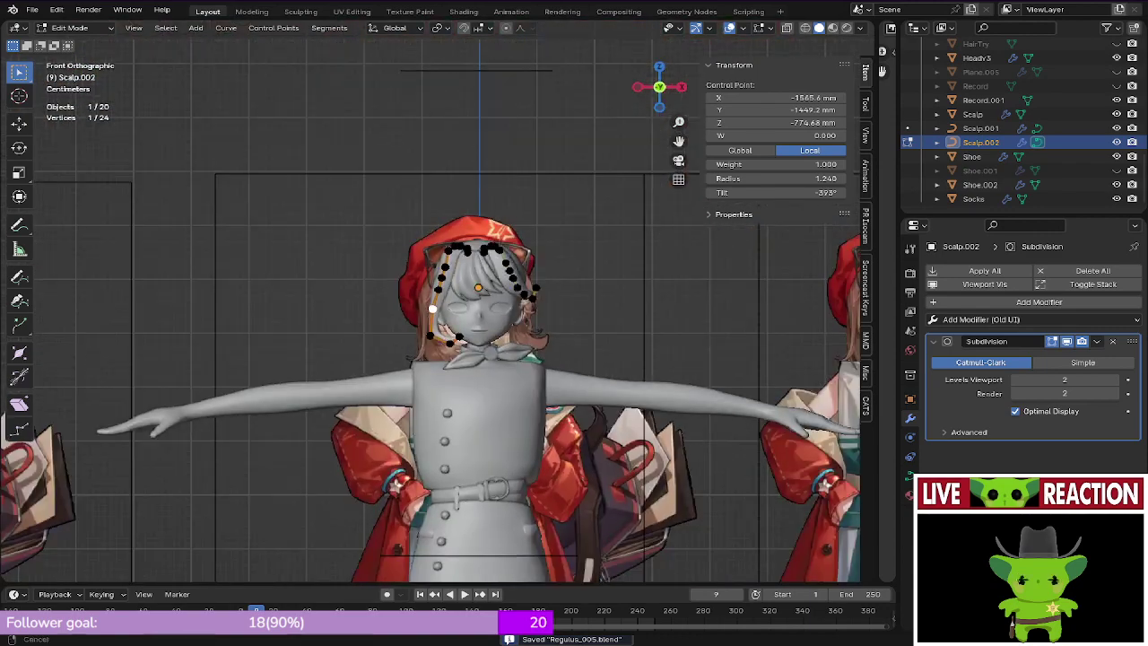
scroll(269, 314, "up", 2)
middle_click_drag(699, 323, 252, 232, "shift")
scroll(134, 309, "up", 3)
scroll(245, 309, "up", 3)
scroll(253, 269, "down", 4)
middle_click_drag(153, 296, 816, 278, "shift")
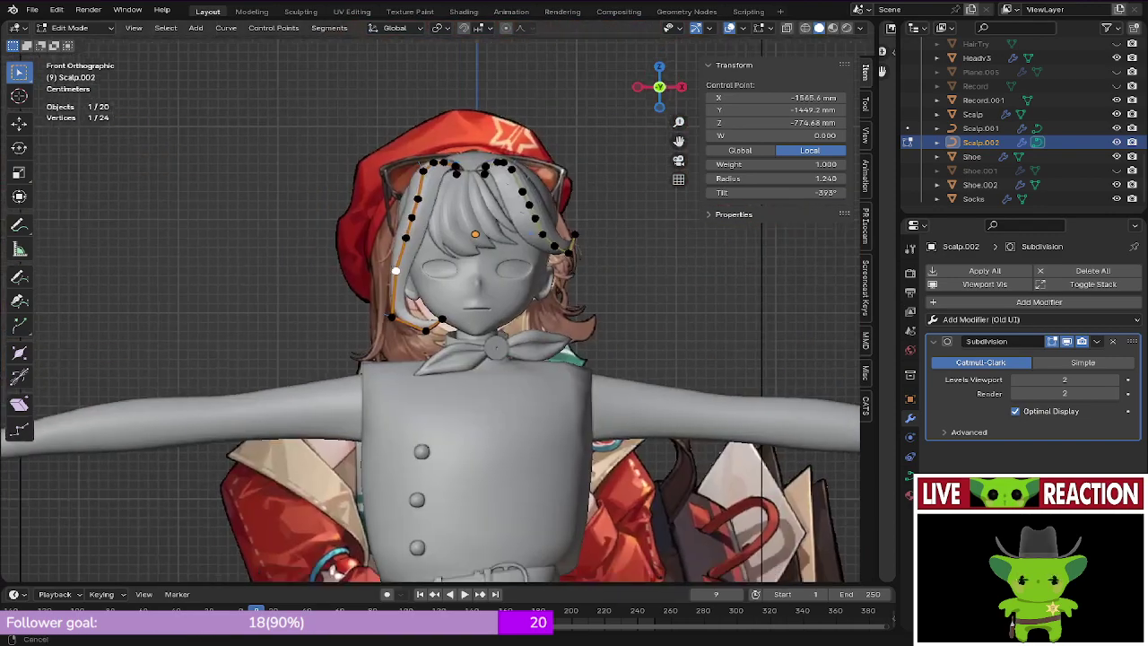
Step: Tilt the side strand's second-to-last control point near the chin by 21.5°
scroll(431, 299, "up", 3)
middle_click_drag(413, 310, 384, 353, "shift")
scroll(437, 309, "up", 4)
left_click(440, 419)
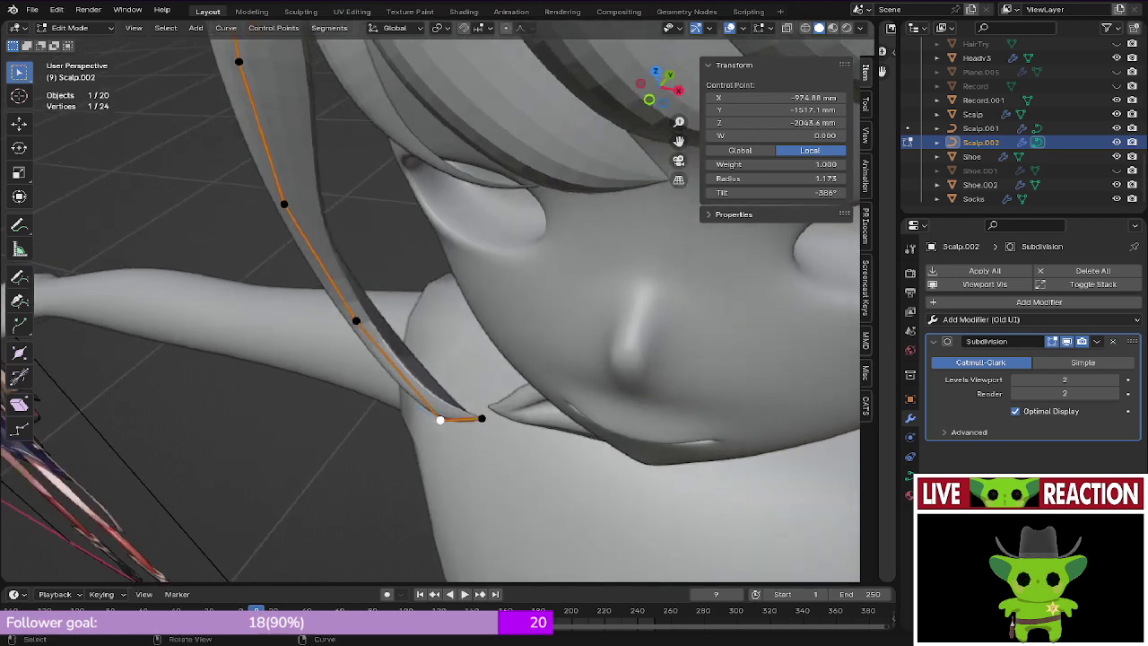
key("ctrl+t")
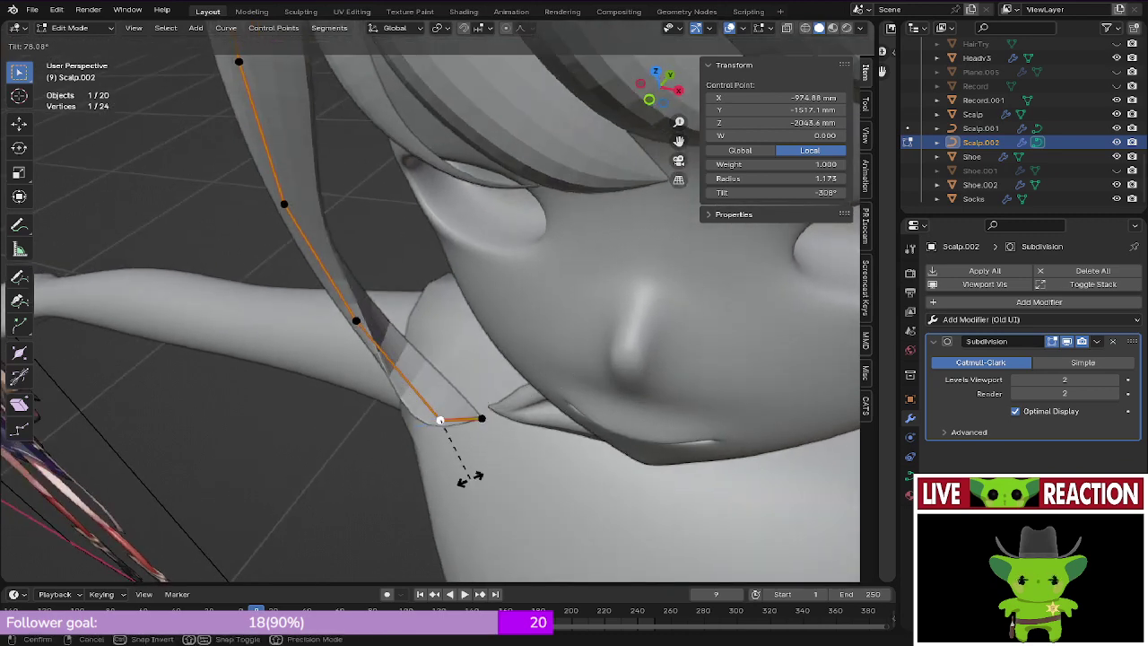
left_click(472, 425)
key("KP_1")
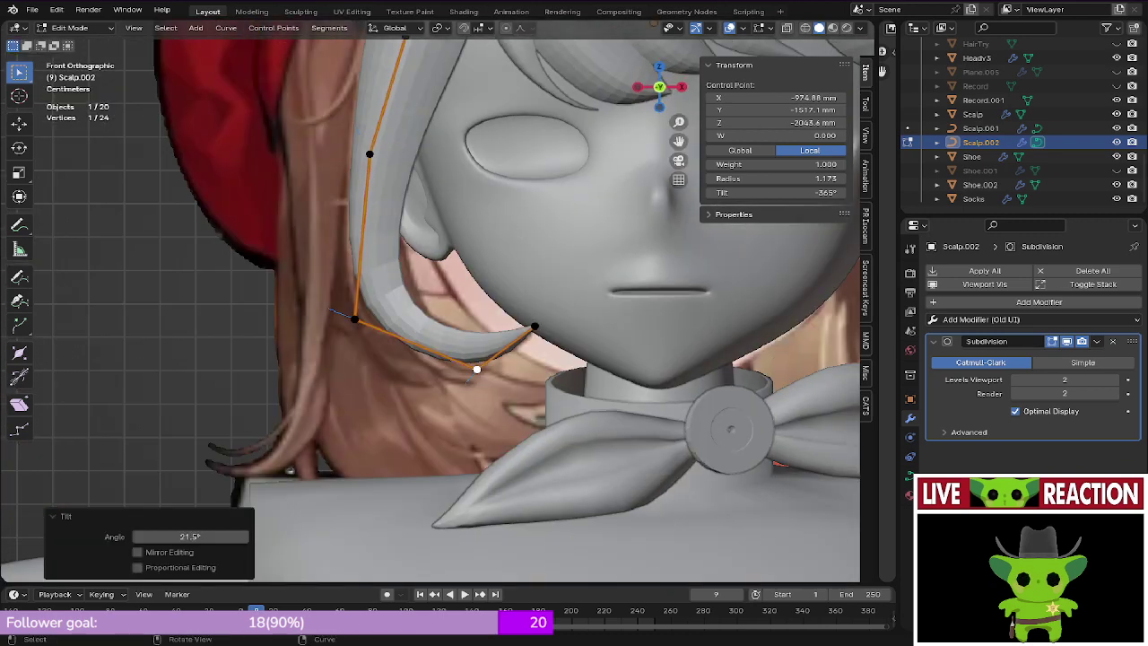
Step: Tilt the control point at the strand's lower outer bend by 42.8°, and save the file
left_click(354, 320)
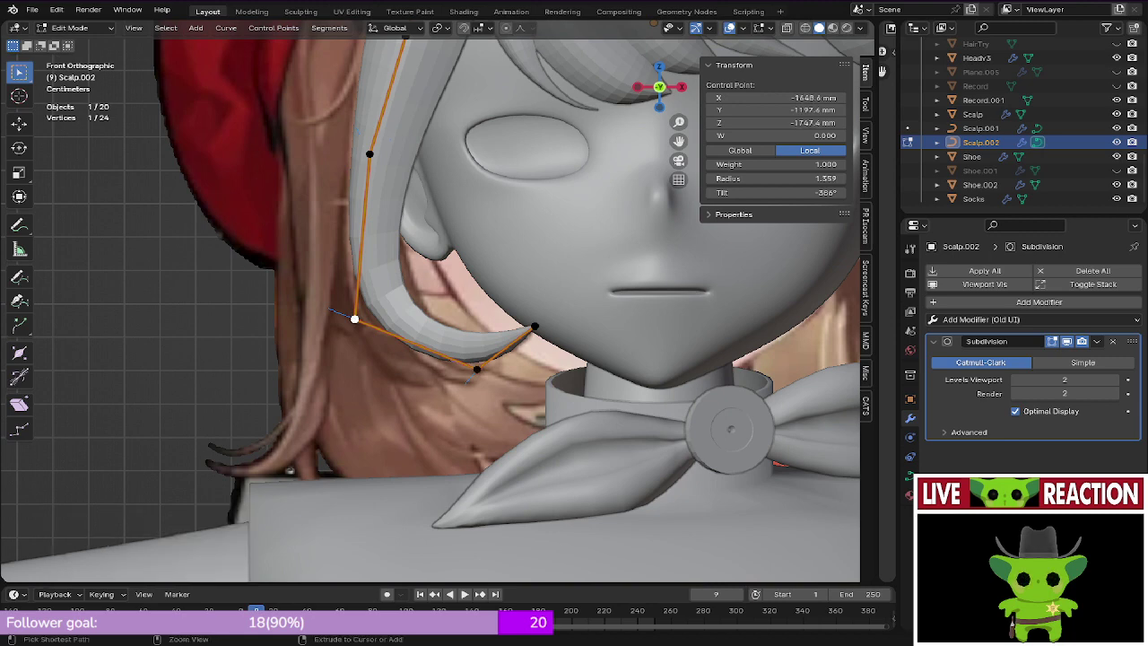
key("ctrl+t")
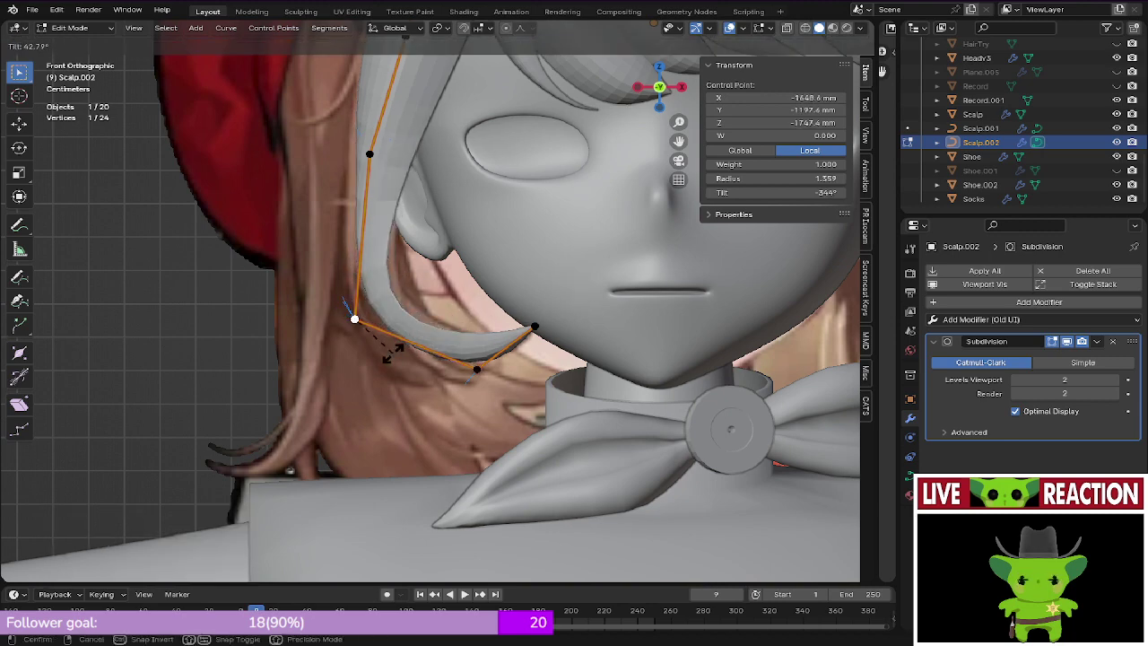
left_click(392, 353)
key("ctrl+s")
Step: Move the lower outer bend's control point 0.33 mm in X and 2.67 mm in Z to follow the reference curl
scroll(392, 352, "up", 4)
key("shift+z")
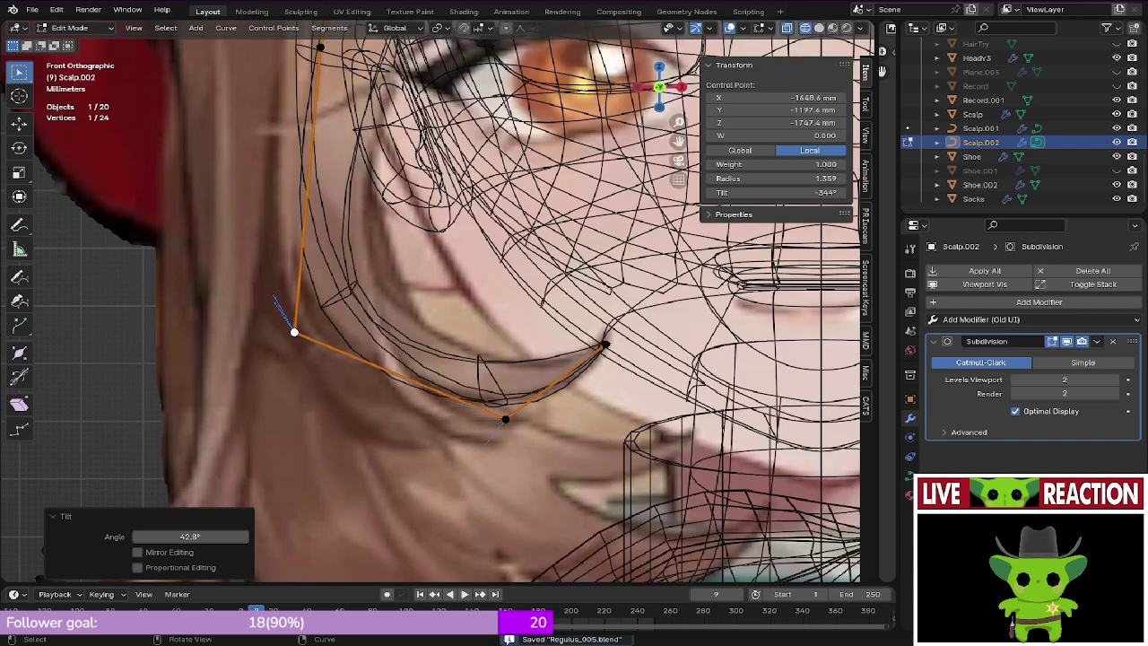
left_click(294, 331)
key("g")
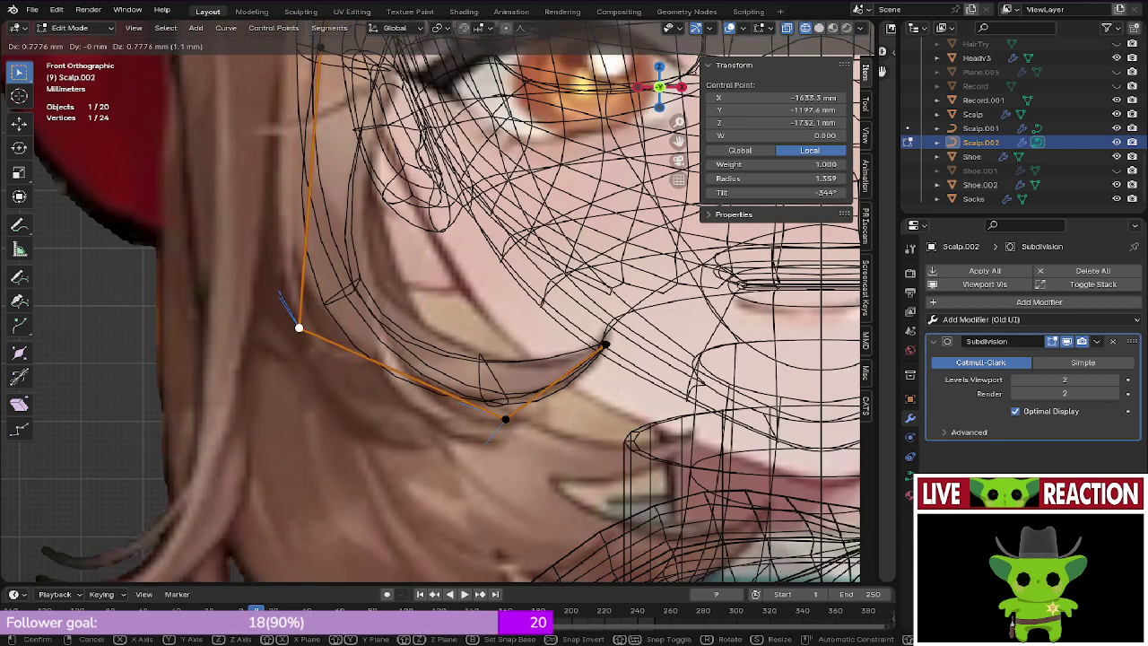
left_click(297, 316)
key("z")
left_click(453, 282)
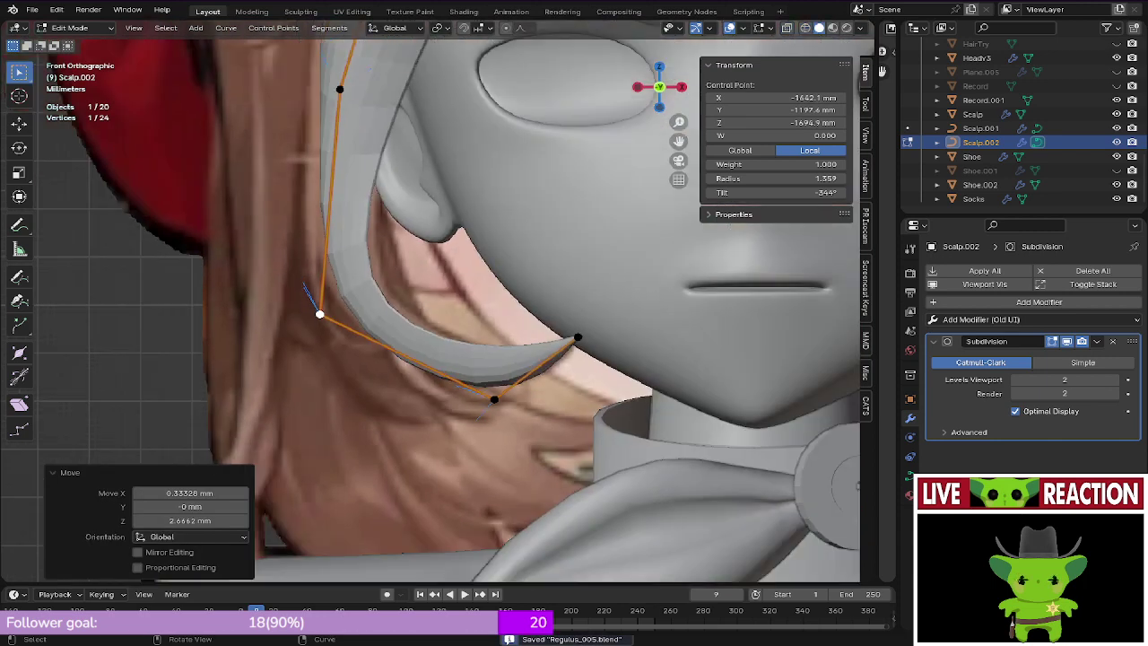
Step: Tilt the long side strand's control point just above the lower outer bend by 30.6°, check it against the reference, and save the file
scroll(453, 281, "down", 4)
key("Tab")
key("Tab")
scroll(400, 175, "up", 3)
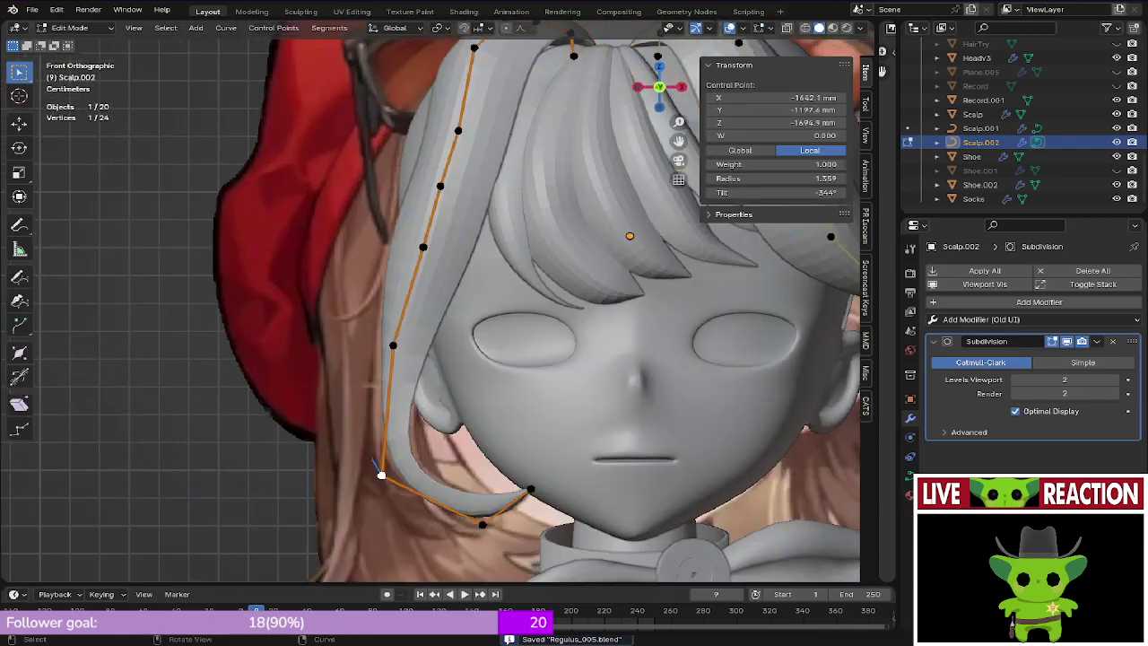
key("z")
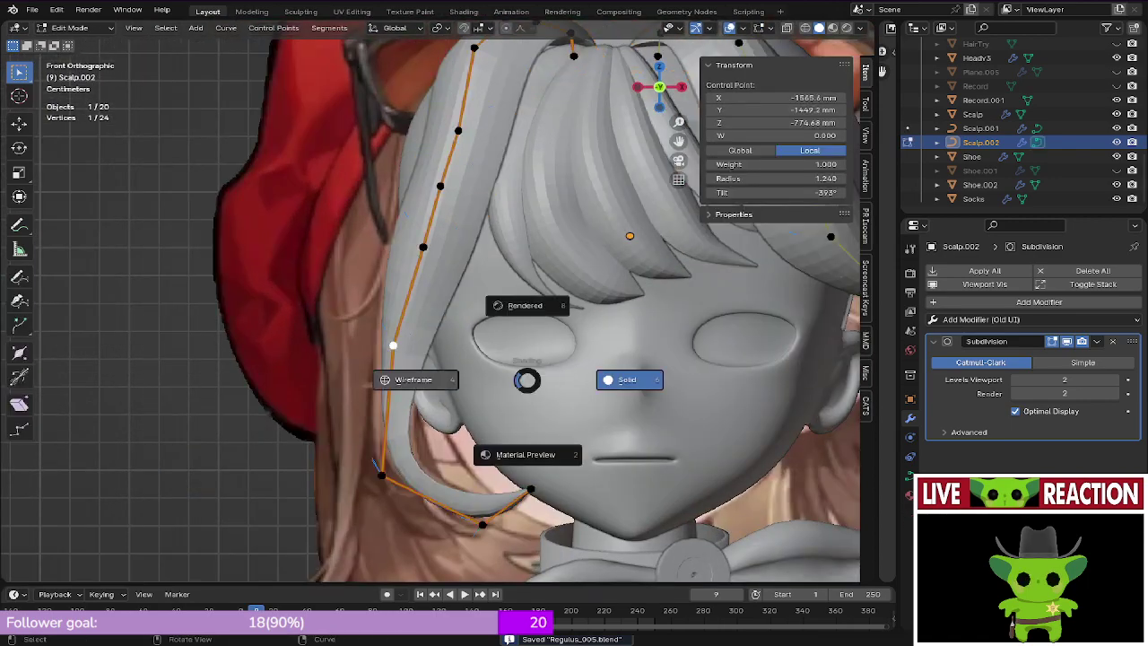
left_click(410, 376)
left_click(415, 383)
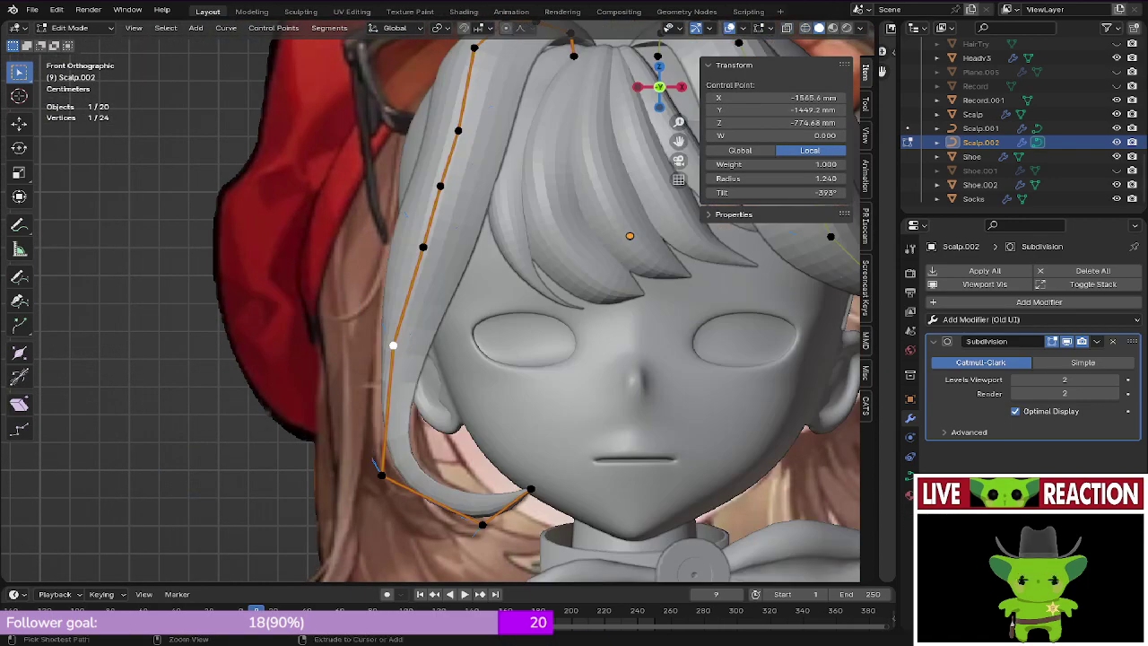
key("ctrl+t")
left_click(559, 434)
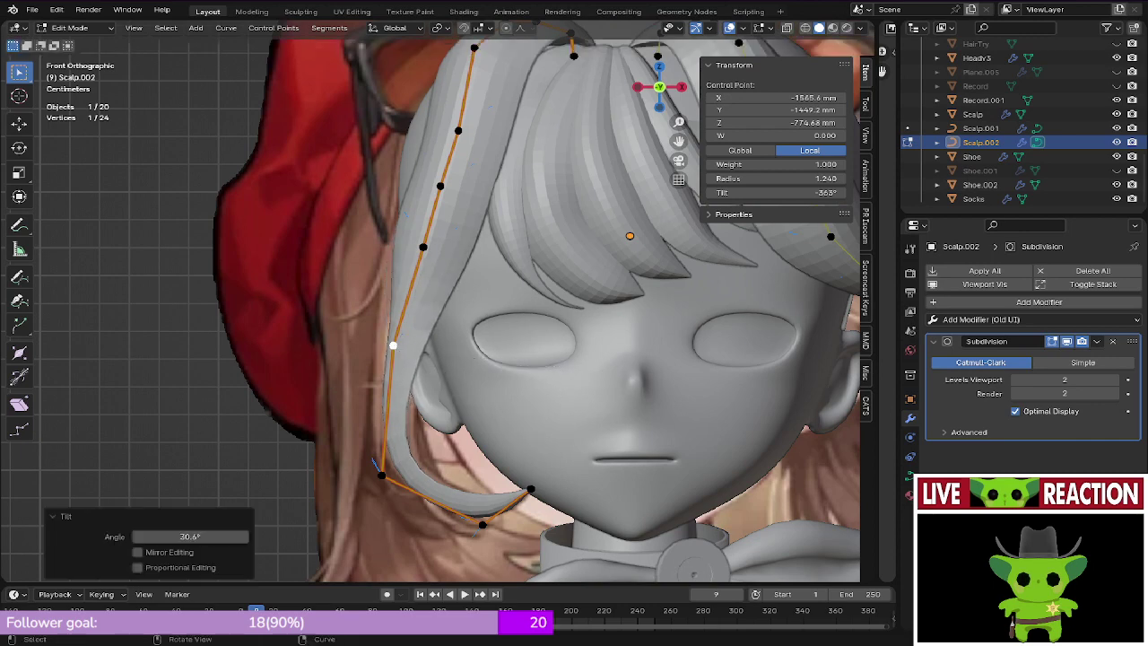
key("shift+z")
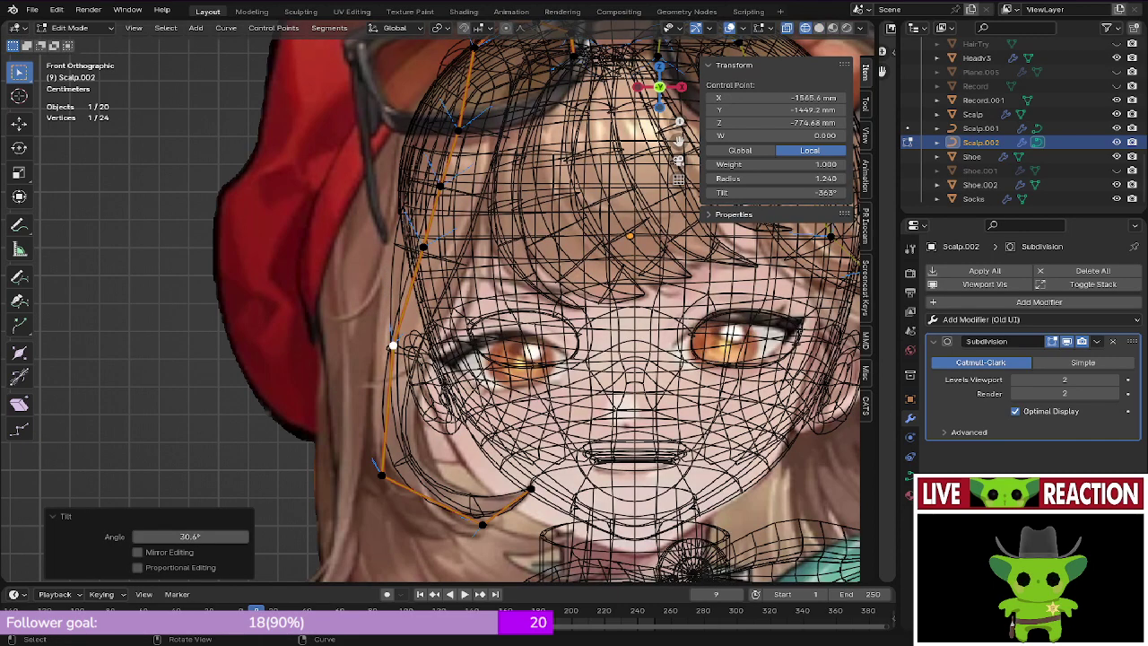
key("shift+z")
key("g")
key("Escape")
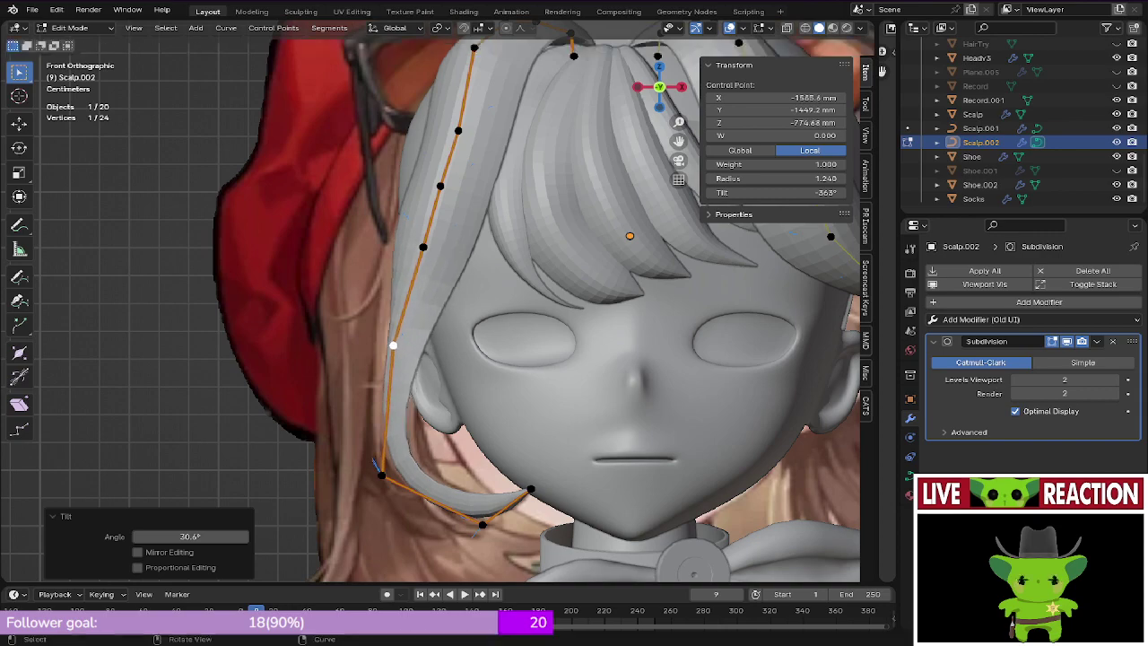
key("ctrl+s")
Step: Thicken the side strand by a factor of 1.39 at the control point above the lower outer bend and 1.261 at the bend itself
key("alt+s")
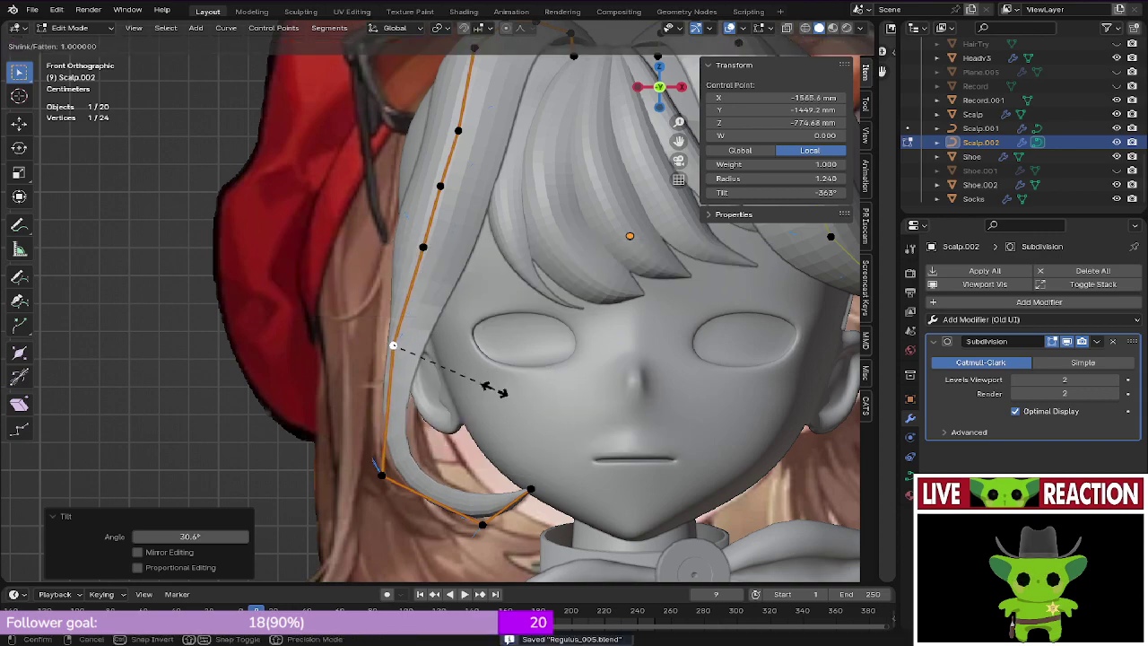
left_click(509, 389)
middle_click_drag(509, 388, 573, 341)
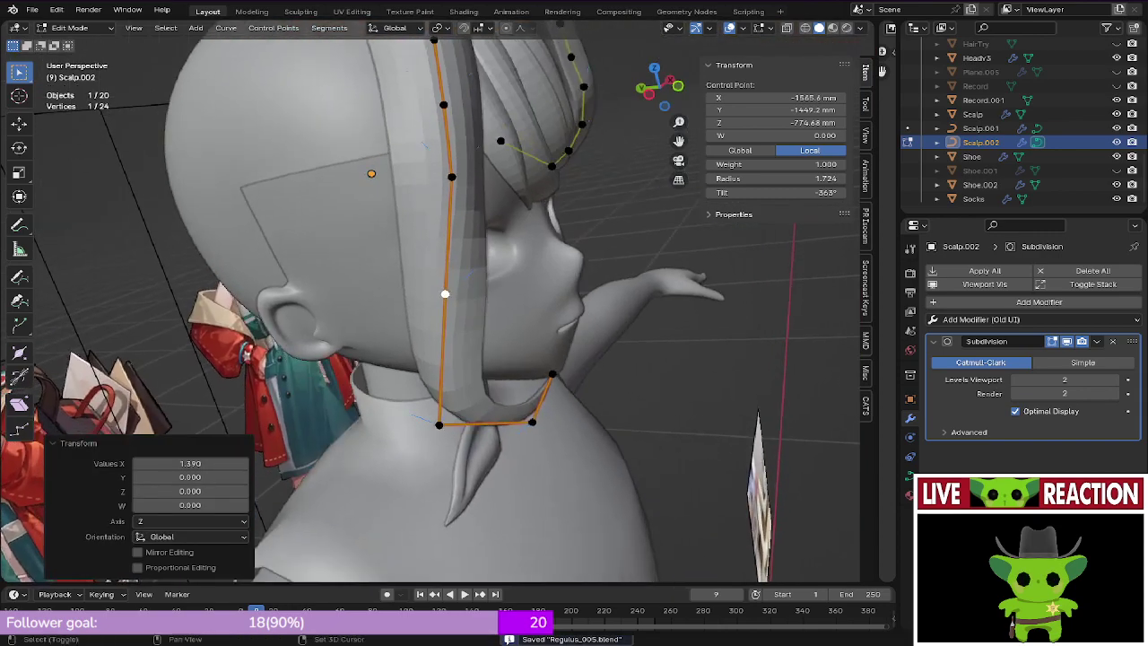
left_click(440, 425)
middle_click_drag(453, 411, 548, 330)
key("s")
right_click(568, 310)
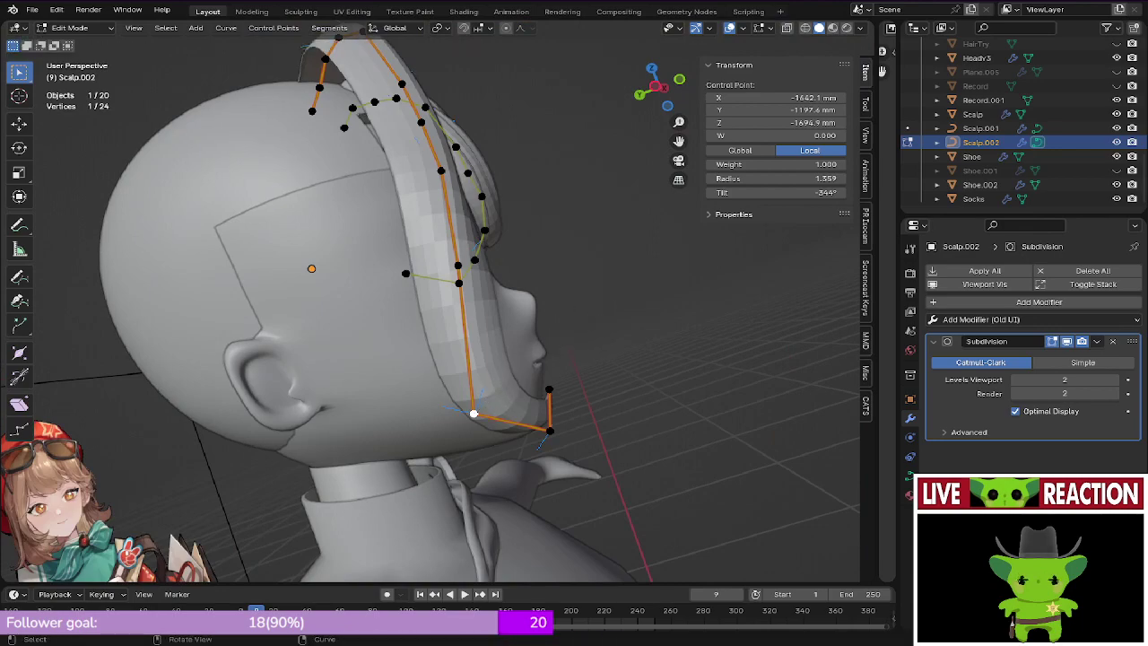
left_click(646, 322)
middle_click_drag(646, 323, 485, 242)
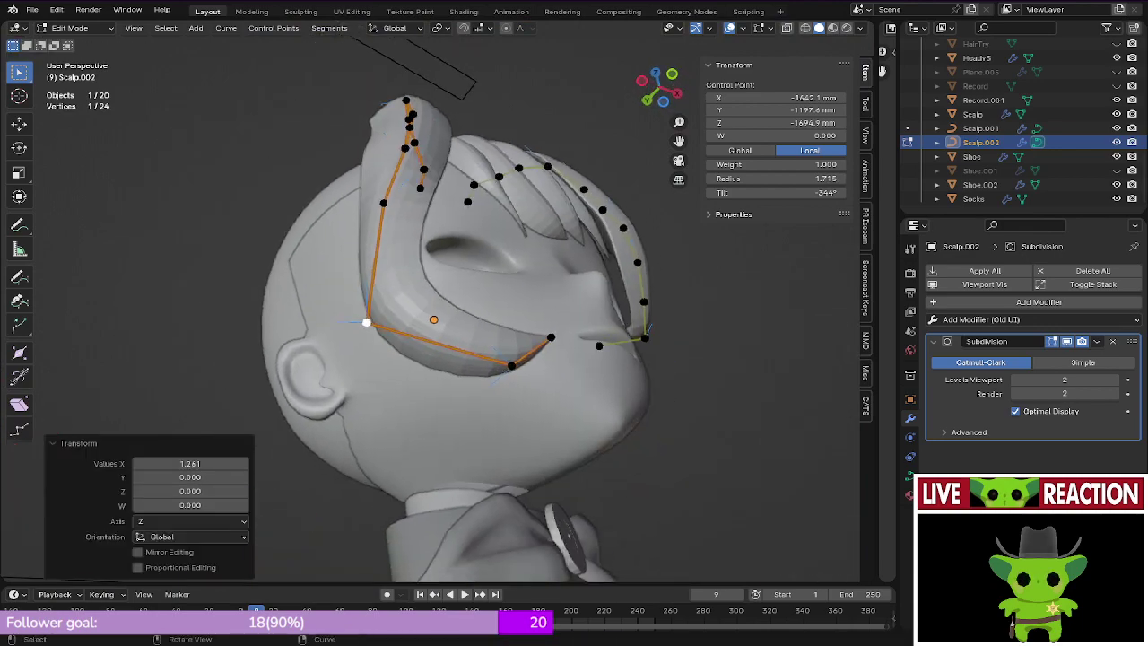
Step: Move the lower outer bend's control point 4.4 mm in X and 1.12 mm in Z to follow the reference curl, and save the file
scroll(448, 295, "up", 4)
middle_click_drag(448, 296, 386, 368)
key("KP_1")
key("z")
left_click(313, 378)
middle_click_drag(314, 378, 330, 385, "shift")
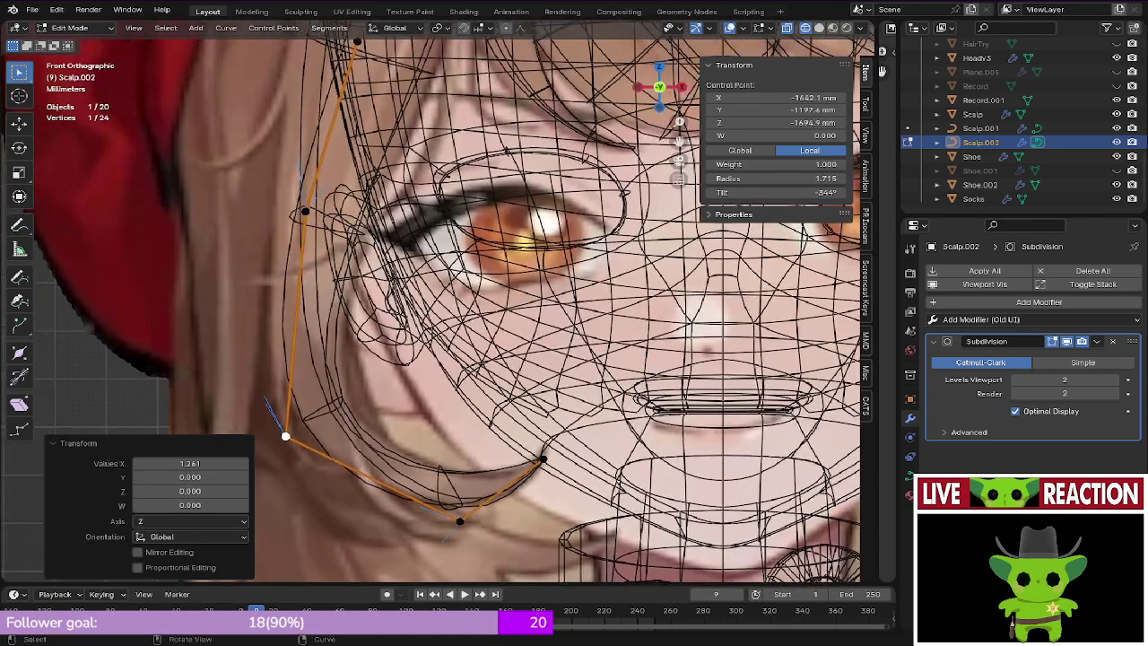
key("g")
left_click(305, 403)
key("z")
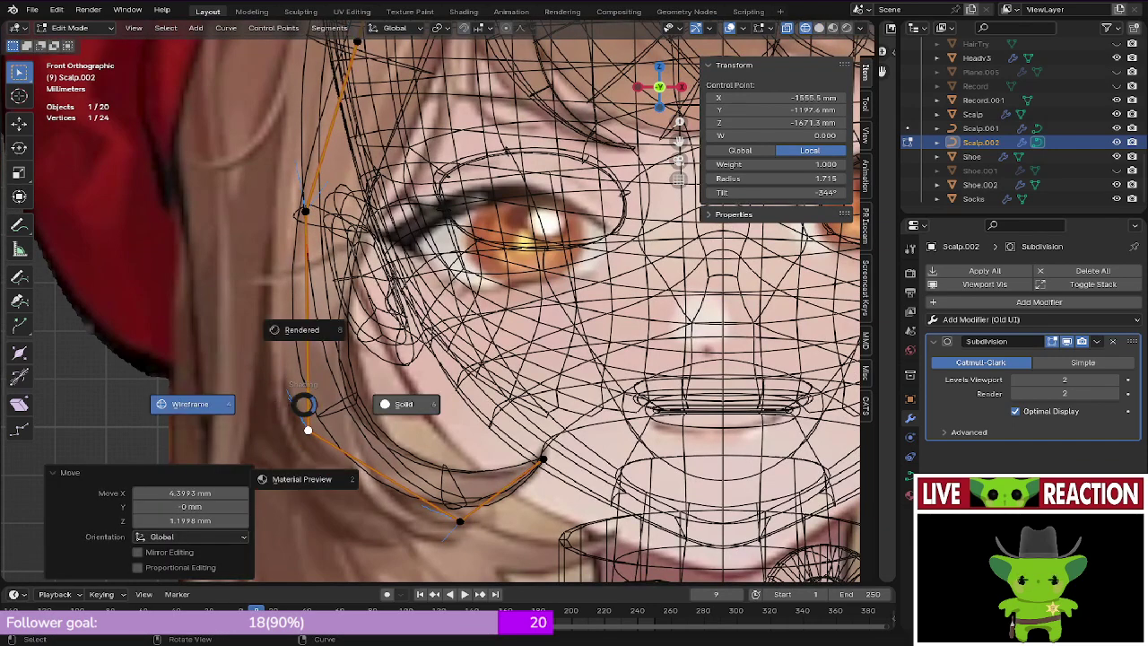
left_click(422, 391)
key("ctrl+s")
left_click(512, 392)
Step: Compare the long side strand's outline with the reference drawing in wireframe and solid display, and save the file
middle_click_drag(304, 420, 307, 488, "shift")
key("z")
left_click(224, 488)
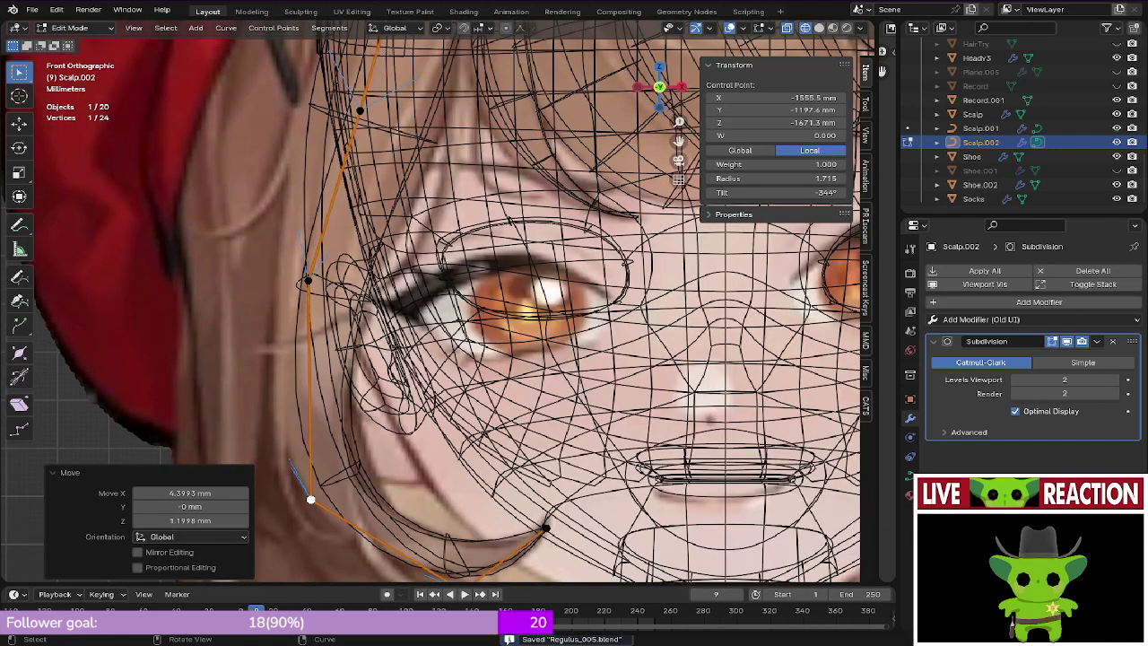
left_click(308, 281)
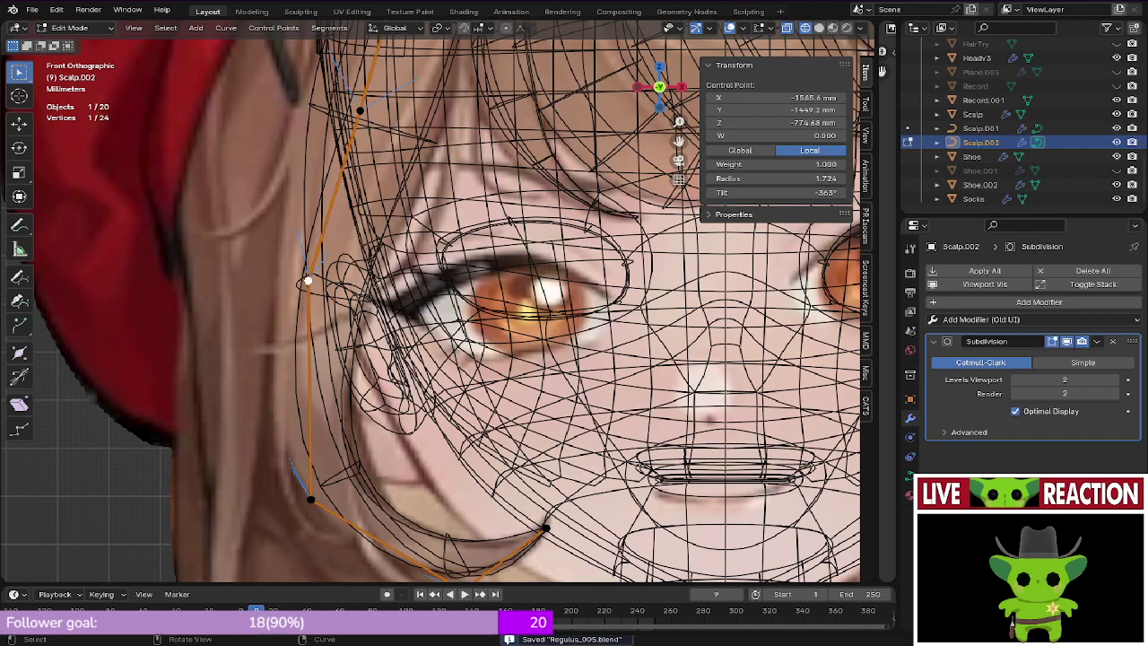
key("shift+z")
key("Tab")
scroll(308, 280, "down", 5)
scroll(308, 280, "up", 2)
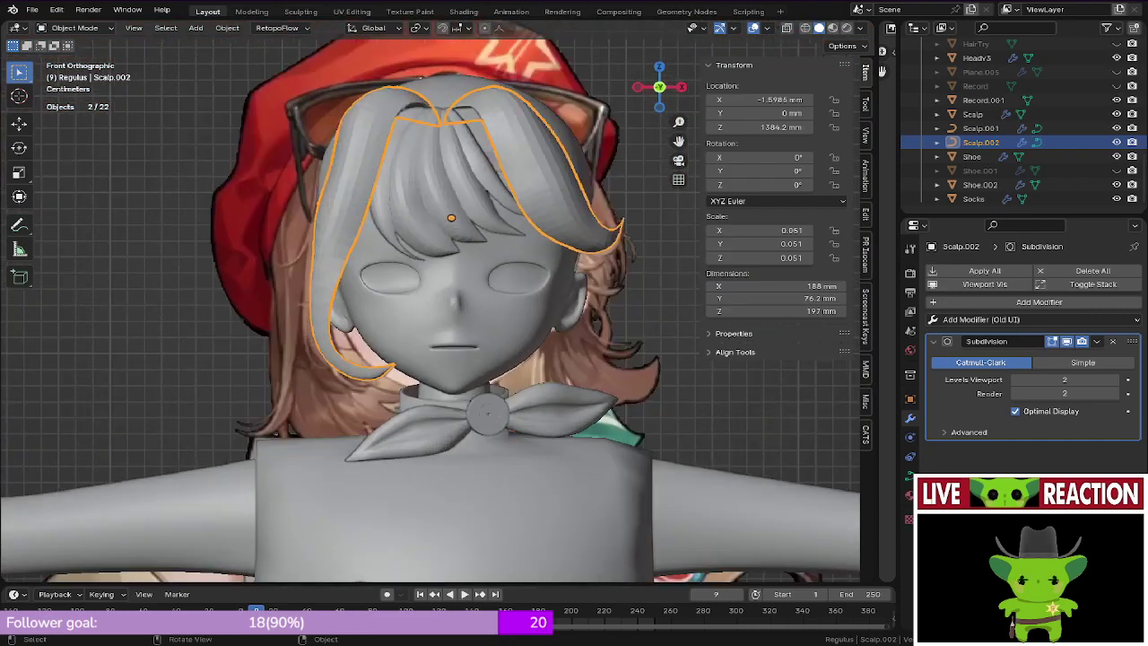
scroll(440, 335, "up", 1)
key("z")
left_click(329, 335)
middle_click_drag(289, 326, 329, 365, "shift")
key("z")
left_click(430, 365)
key("ctrl+s")
left_click(435, 361)
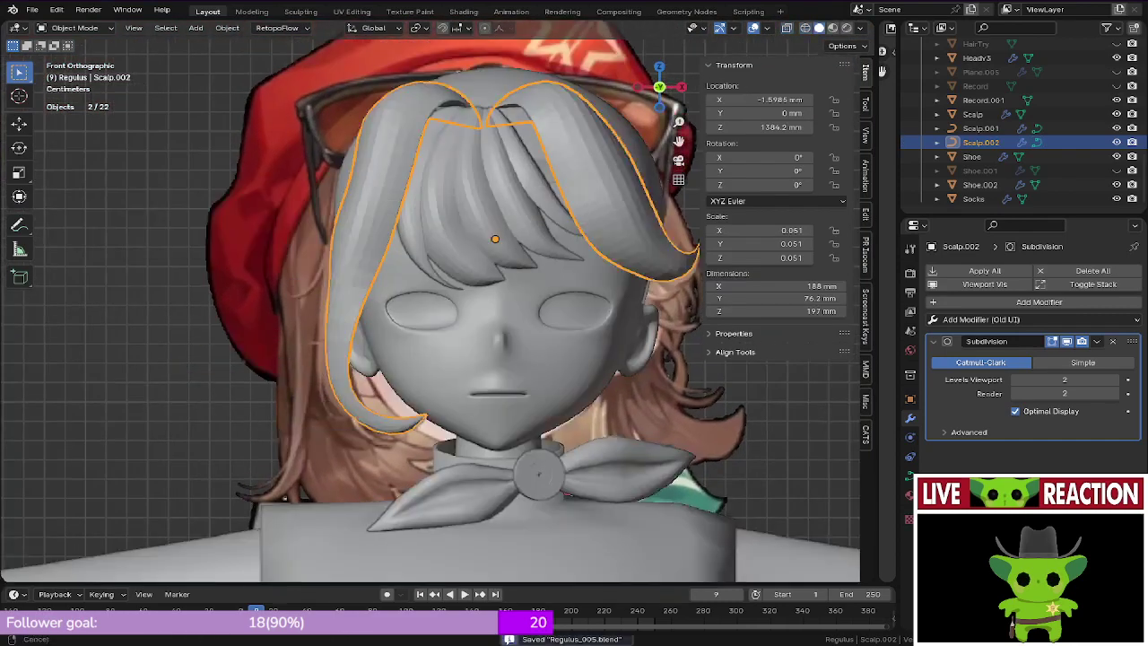
Step: Examine the long side strand's surface and control points from the side and the front, saving the file
middle_click_drag(435, 361, 529, 385)
scroll(529, 386, "up", 4)
key("Tab")
middle_click_drag(502, 304, 448, 309)
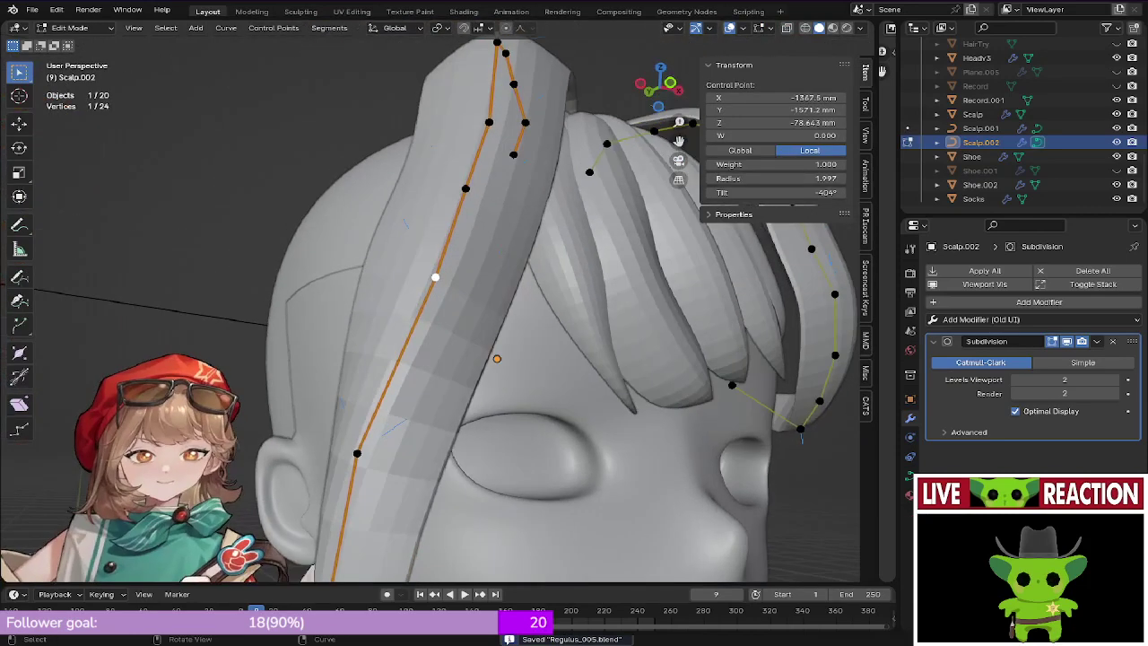
key("ctrl+s")
left_click(695, 301)
left_click(551, 362)
key("ctrl+s")
left_click(689, 300)
key("Tab")
scroll(574, 323, "down", 3)
middle_click_drag(538, 314, 619, 309)
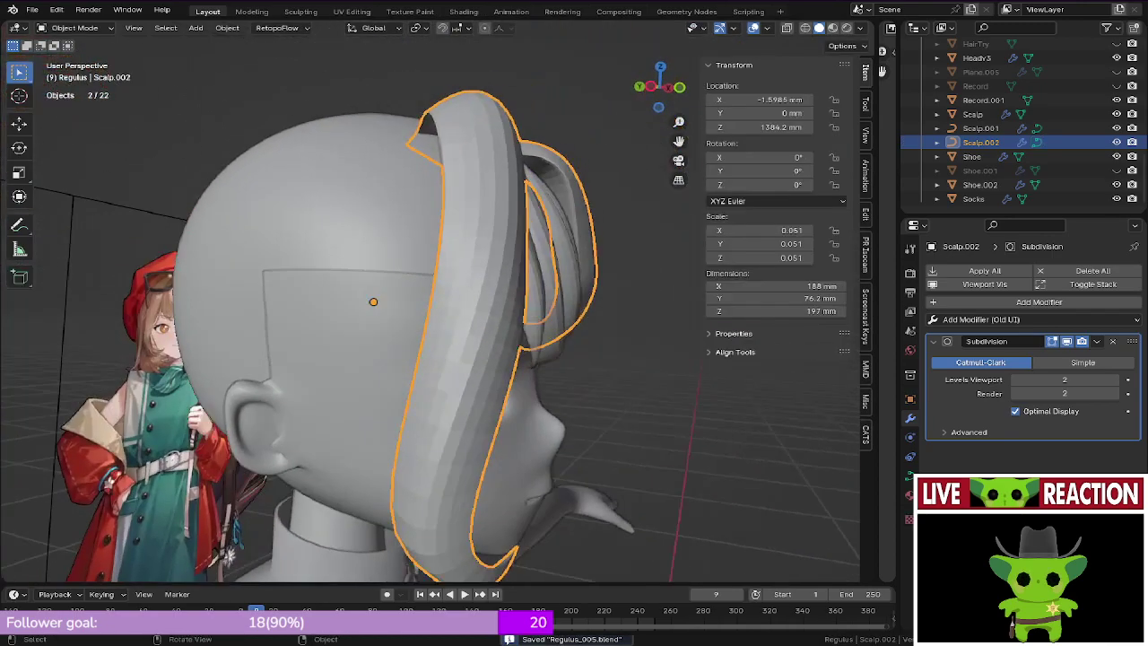
key("ctrl+s")
left_click(475, 293)
key("KP_1")
scroll(412, 268, "down", 3)
key("ctrl+s")
left_click(514, 261)
scroll(515, 269, "up", 3)
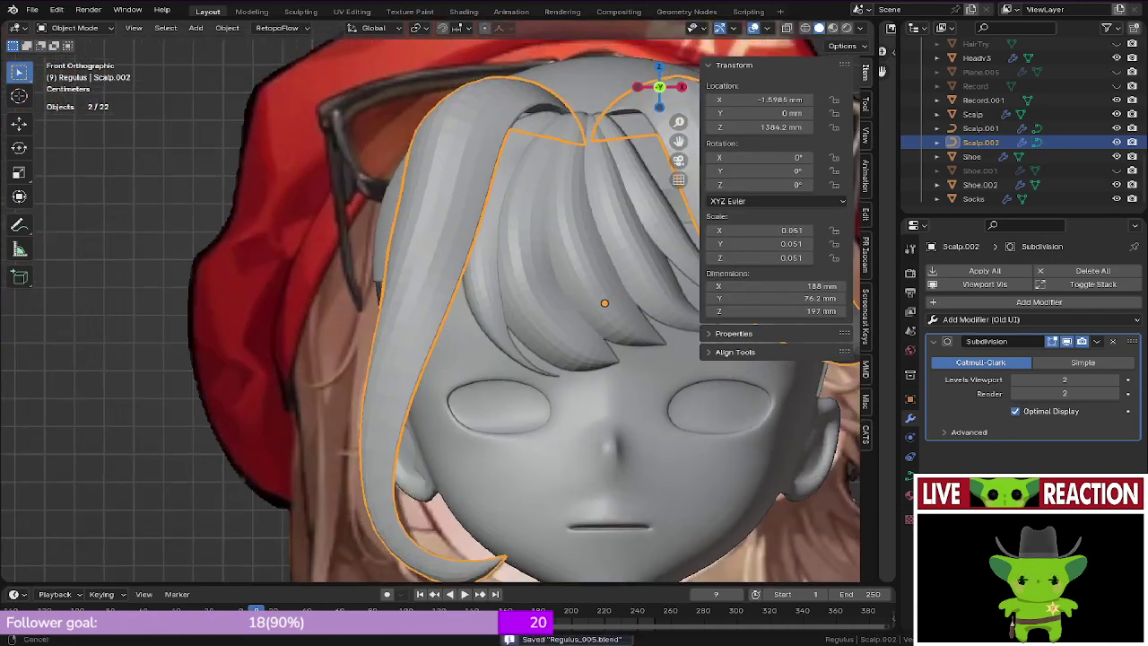
Step: Tilt the long side strand's control point on its upper stretch beside the fringe to smooth the twist
key("Tab")
middle_click_drag(430, 314, 497, 350)
scroll(498, 350, "up", 2)
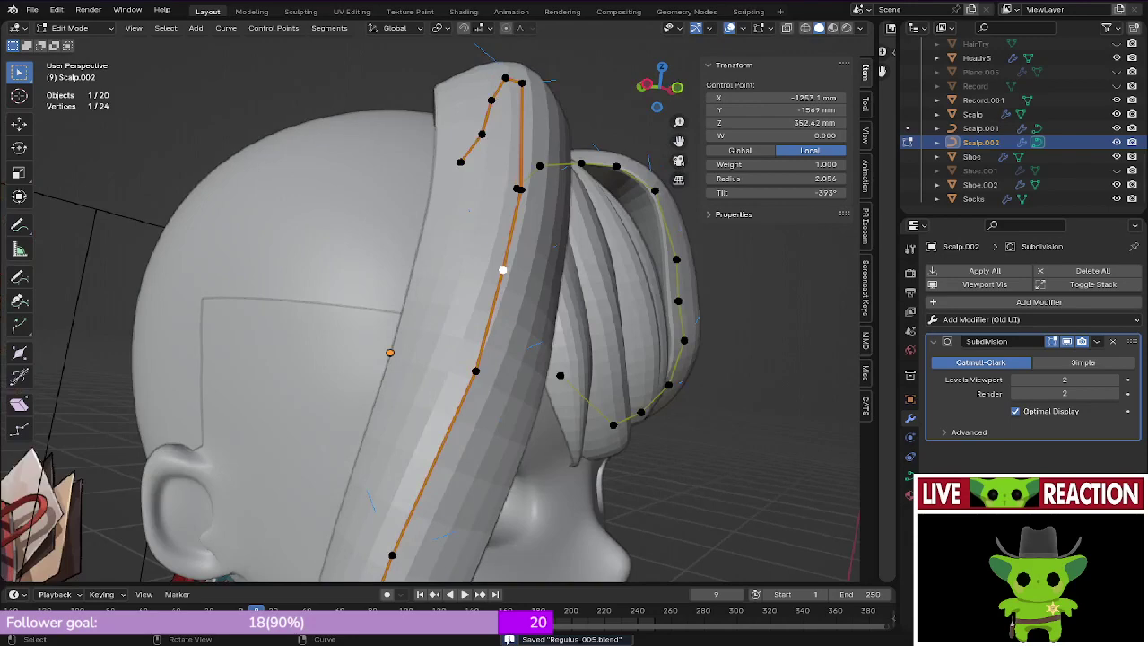
key("ctrl+t")
left_click(632, 280)
Step: Tilt the next control point up the long side strand by 7.74°, and save the file
left_click(520, 190)
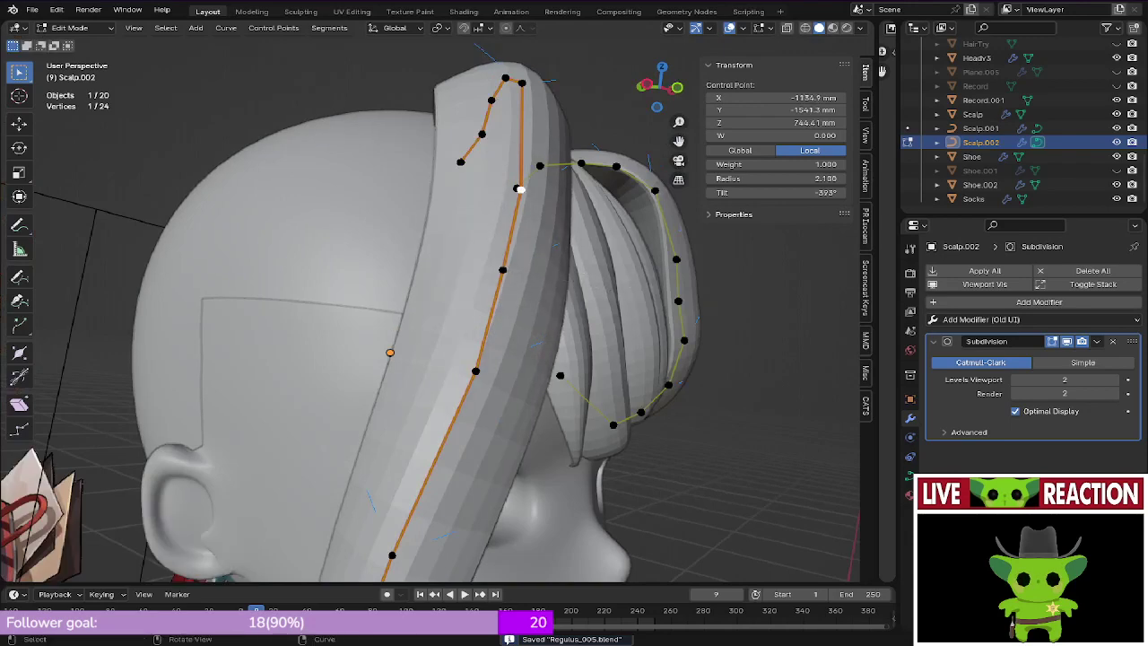
key("ctrl+t")
left_click(607, 224)
key("grave")
scroll(594, 254, "down", 3)
key("ctrl+s")
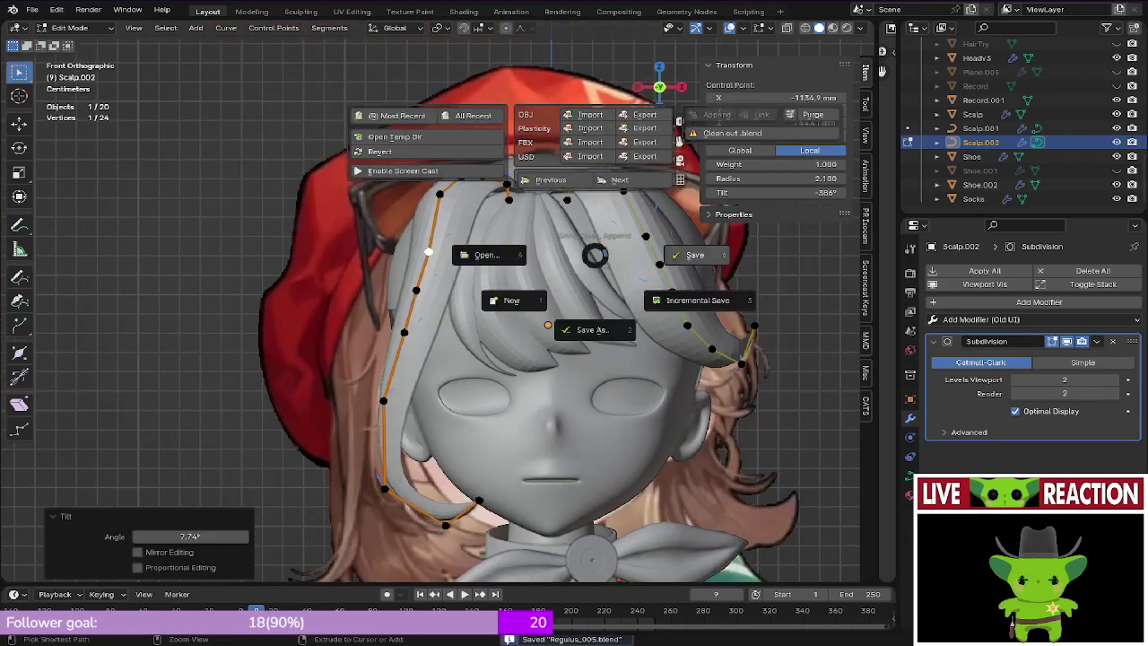
scroll(538, 248, "up", 2)
key("Tab")
key("ctrl+s")
Step: Tilt the long side strand's control point just before its top bend by 8.35°, and save the file
middle_click_drag(538, 248, 505, 276, "shift")
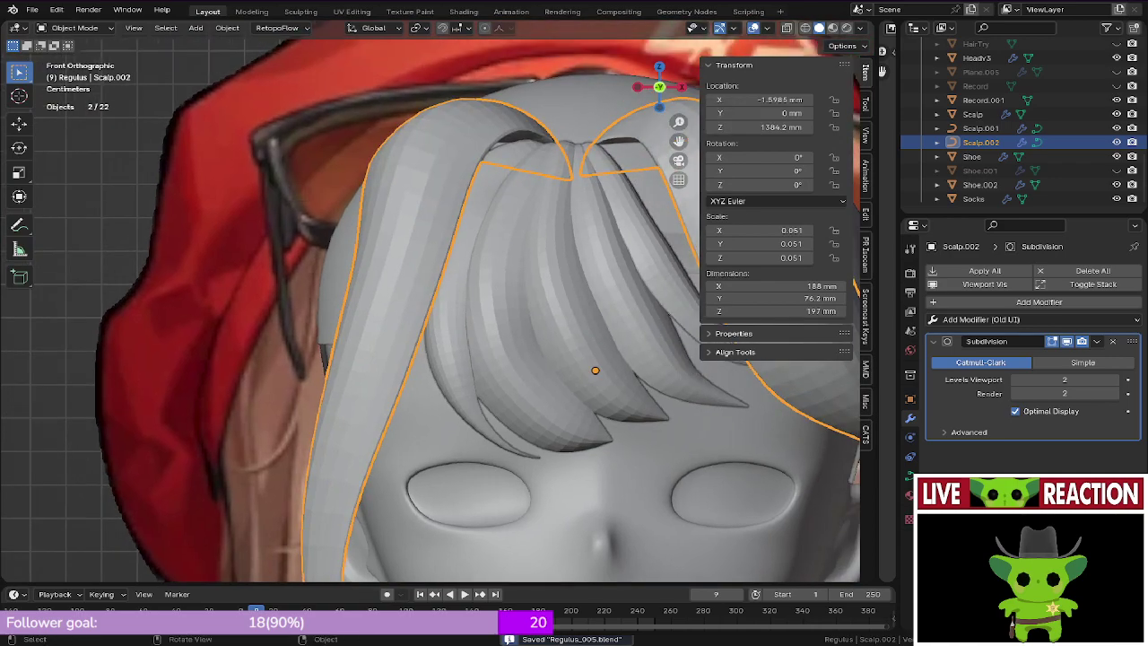
middle_click_drag(430, 314, 538, 296)
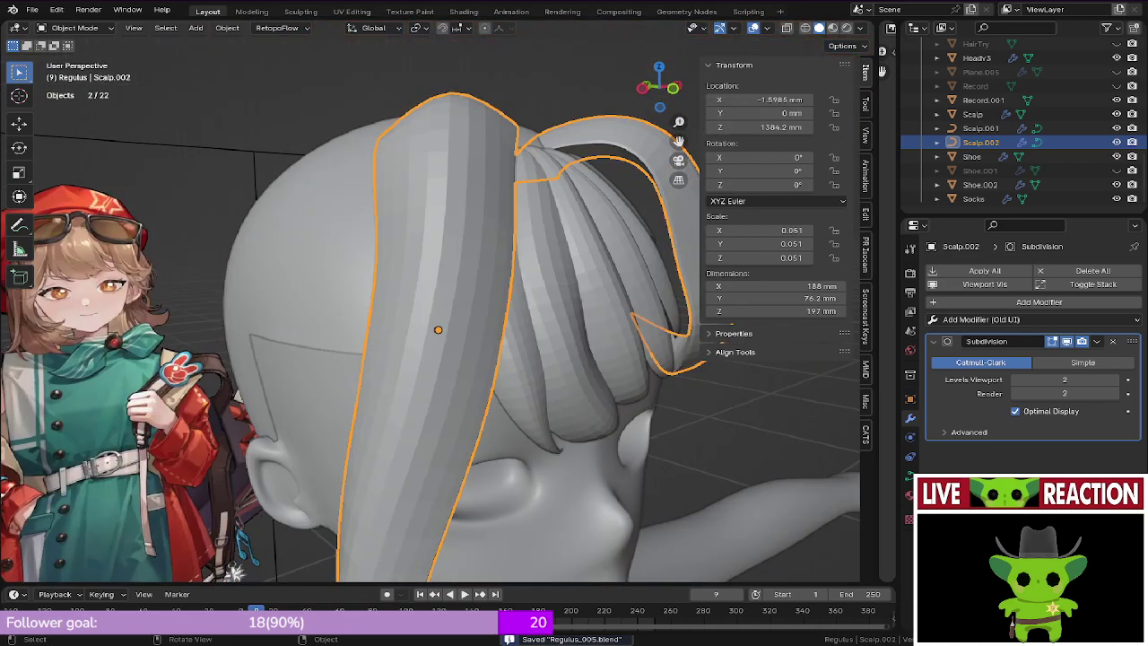
key("Tab")
middle_click_drag(430, 314, 484, 322)
left_click(452, 269)
mouse_move(452, 270)
middle_mouse_down()
mouse_move(404, 323)
mouse_move(462, 255)
middle_mouse_up()
left_click(404, 323)
key("ctrl+t")
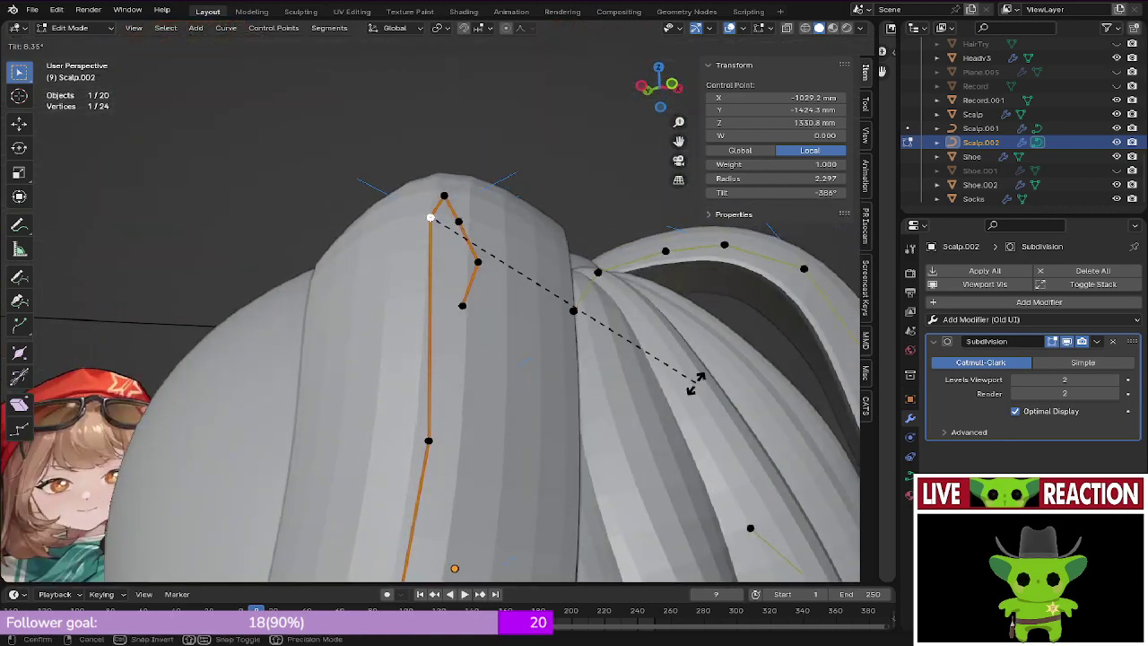
left_click(694, 385)
middle_click_drag(695, 386, 627, 341)
key("Tab")
scroll(412, 335, "down", 2)
key("ctrl+s")
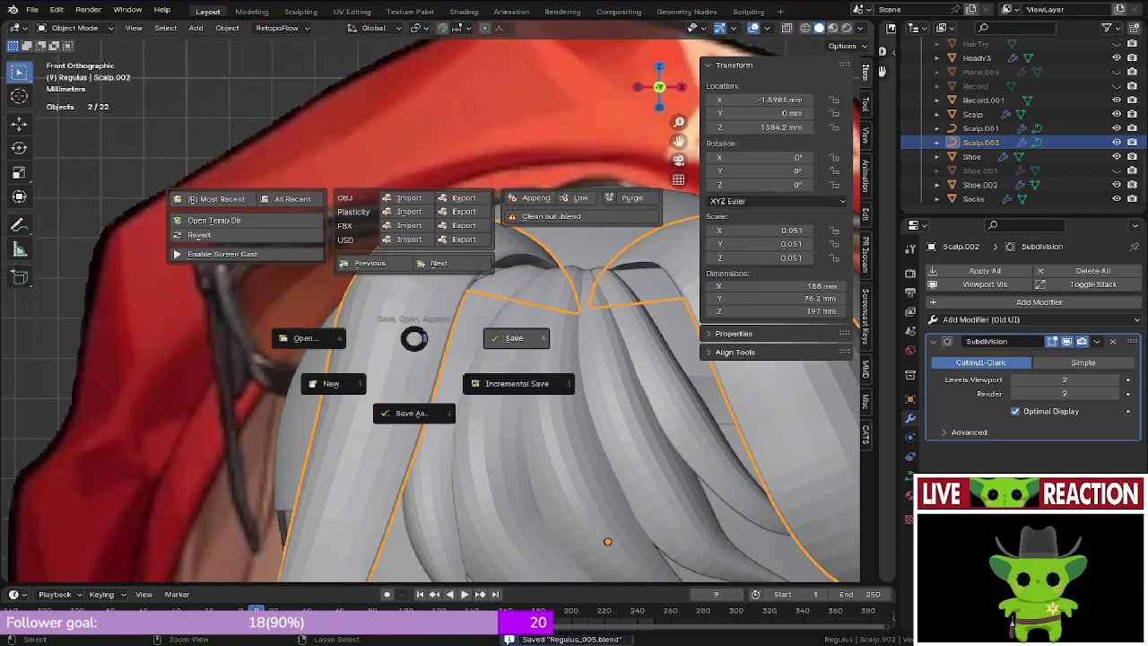
left_click(334, 384)
Step: Examine both side strands against the reference in front view and from the sides with everything deselected, saving the file
middle_click_drag(386, 359, 408, 333)
key("KP_1")
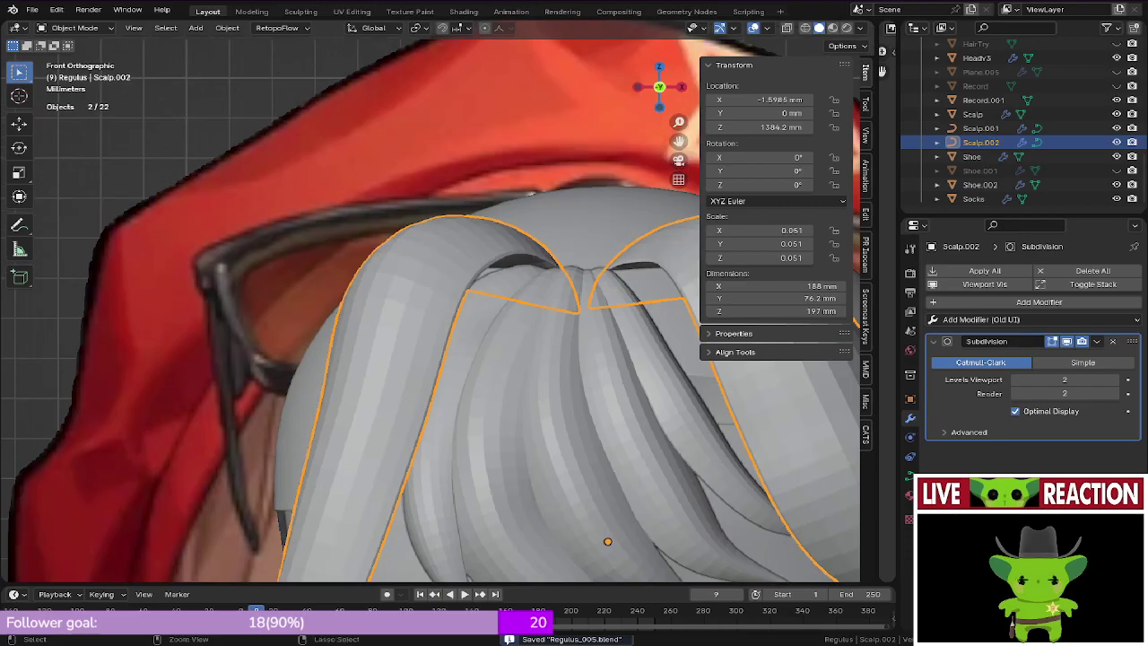
scroll(430, 311, "down", 1)
middle_click_drag(466, 377, 363, 303, "shift")
scroll(373, 294, "down", 3)
key("ctrl+s")
left_click(374, 368)
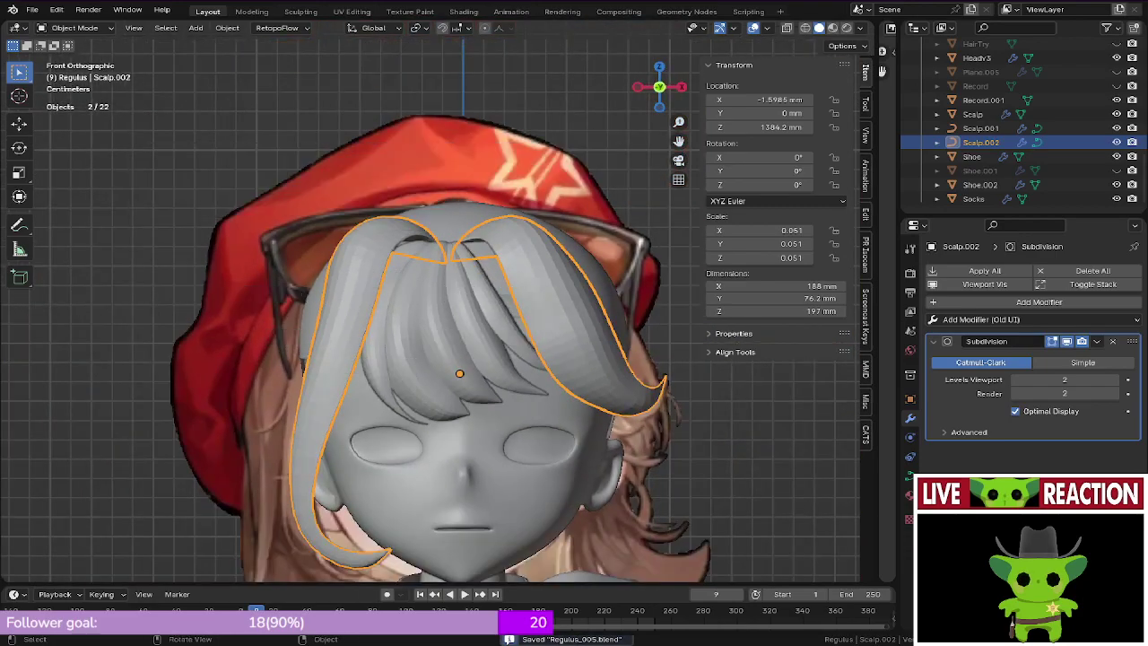
key("Tab")
scroll(430, 311, "down", 3)
key("Tab")
key("alt+a")
middle_click_drag(430, 311, 348, 355)
scroll(348, 355, "up", 2)
key("KP_3")
middle_click_drag(296, 295, 397, 306, "shift")
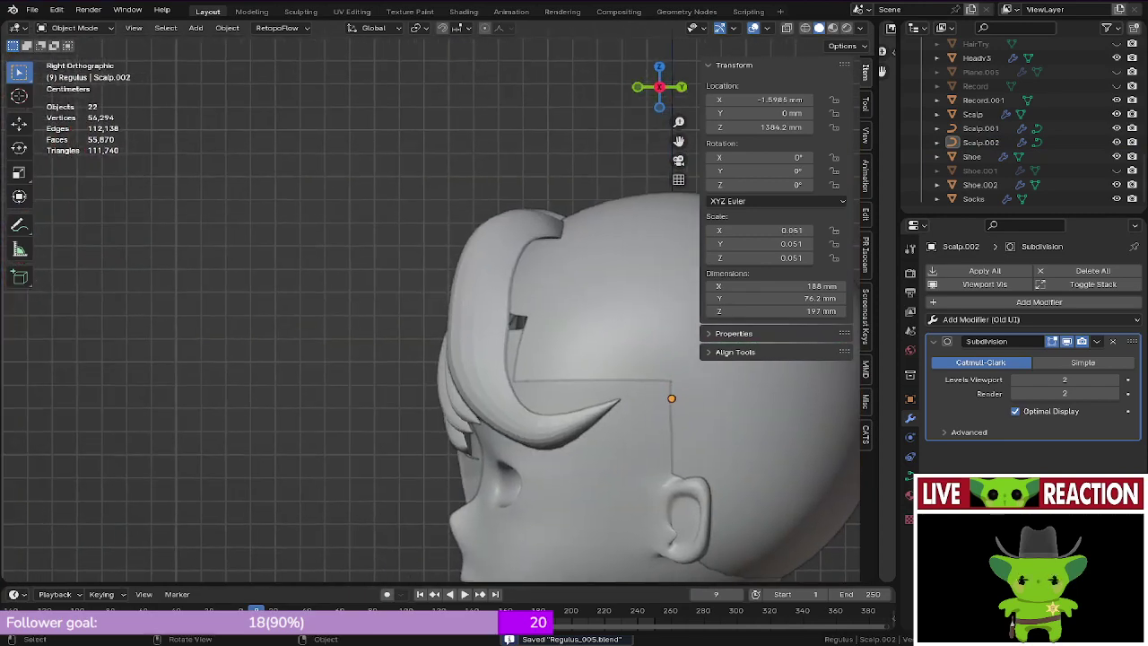
middle_click_drag(331, 291, 486, 315)
key("ctrl+s")
left_click(586, 315)
Step: Inspect the fringe and the gaps between its strands up close in front view, and save the file
key("KP_1")
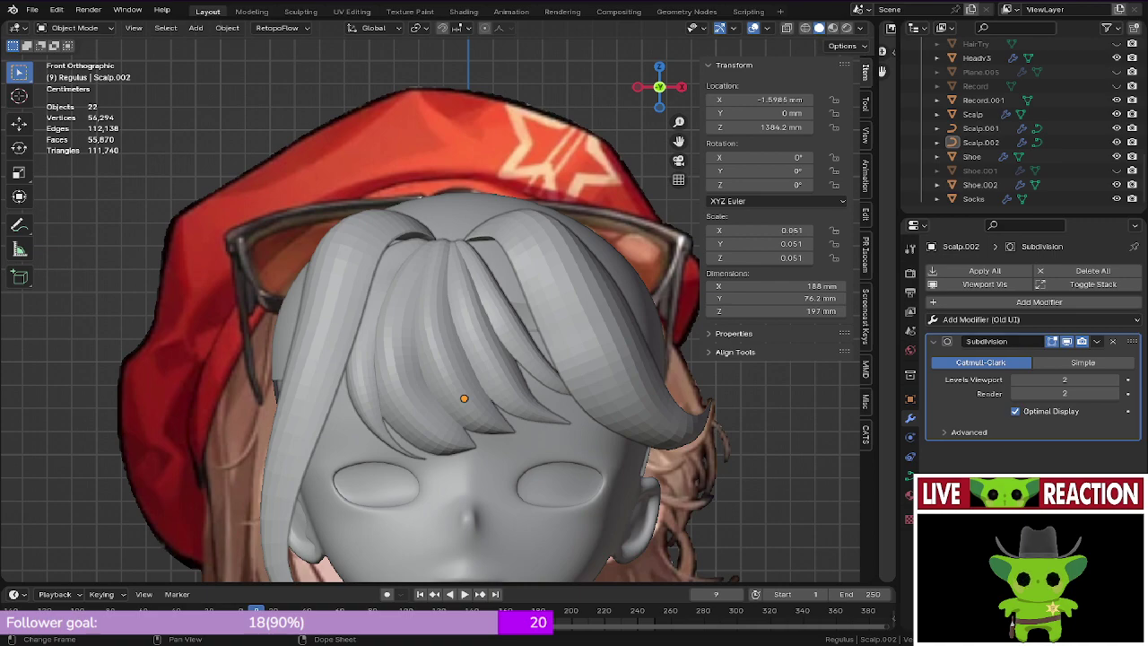
scroll(257, 302, "down", 2)
scroll(257, 302, "up", 5)
key("ctrl+s")
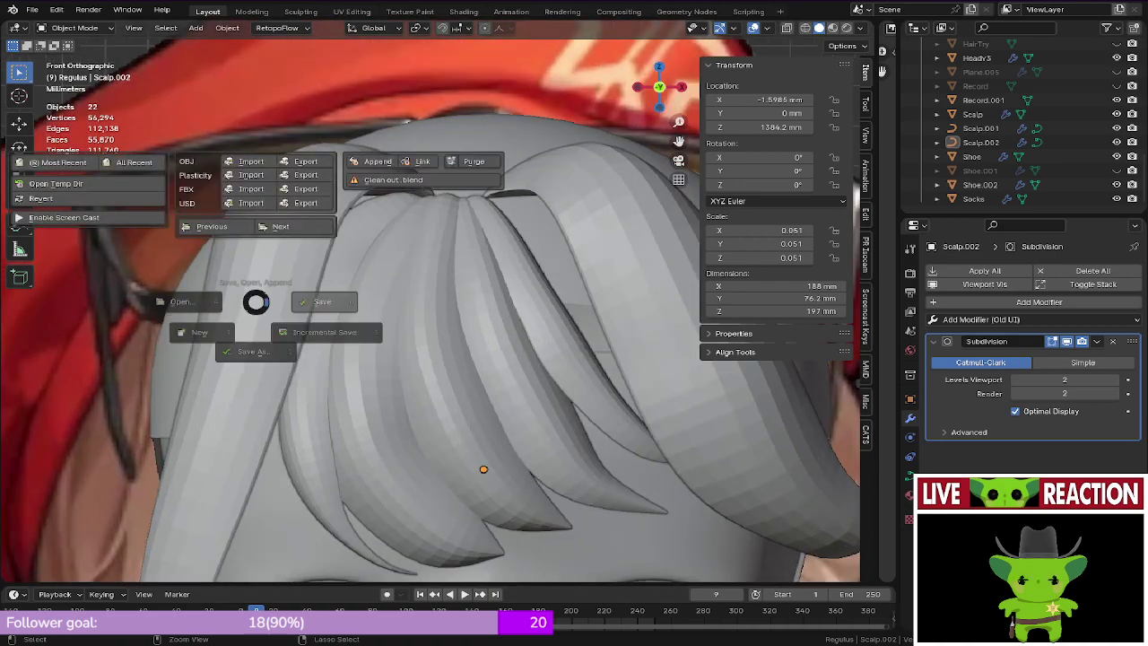
left_click(341, 302)
middle_click_drag(341, 303, 300, 317, "shift")
scroll(300, 316, "up", 3)
scroll(430, 305, "down", 6)
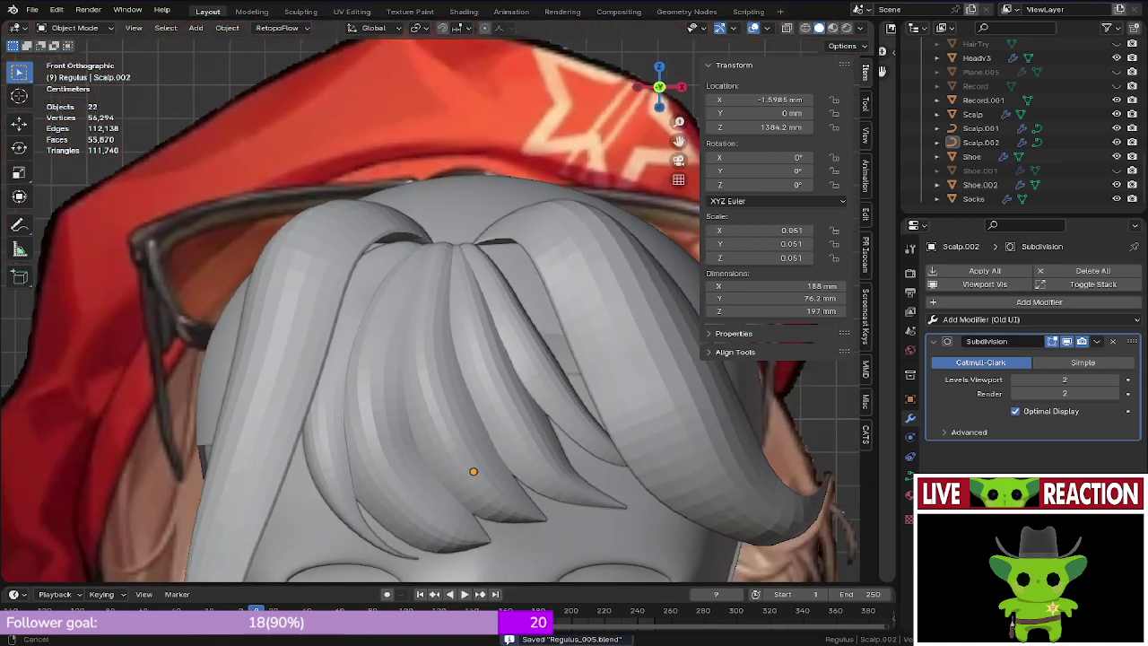
scroll(328, 258, "up", 4)
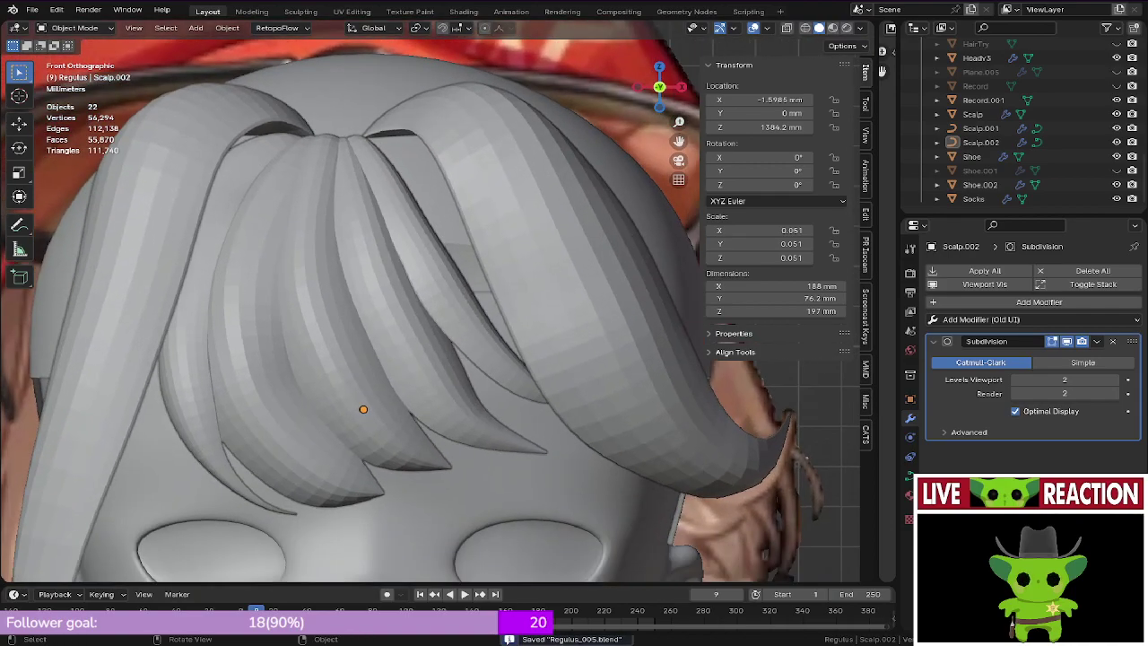
Step: Examine the fringe strands and the gap beside the large side strand against the reference artwork in front view, saving the file
left_click(422, 215)
key("Tab")
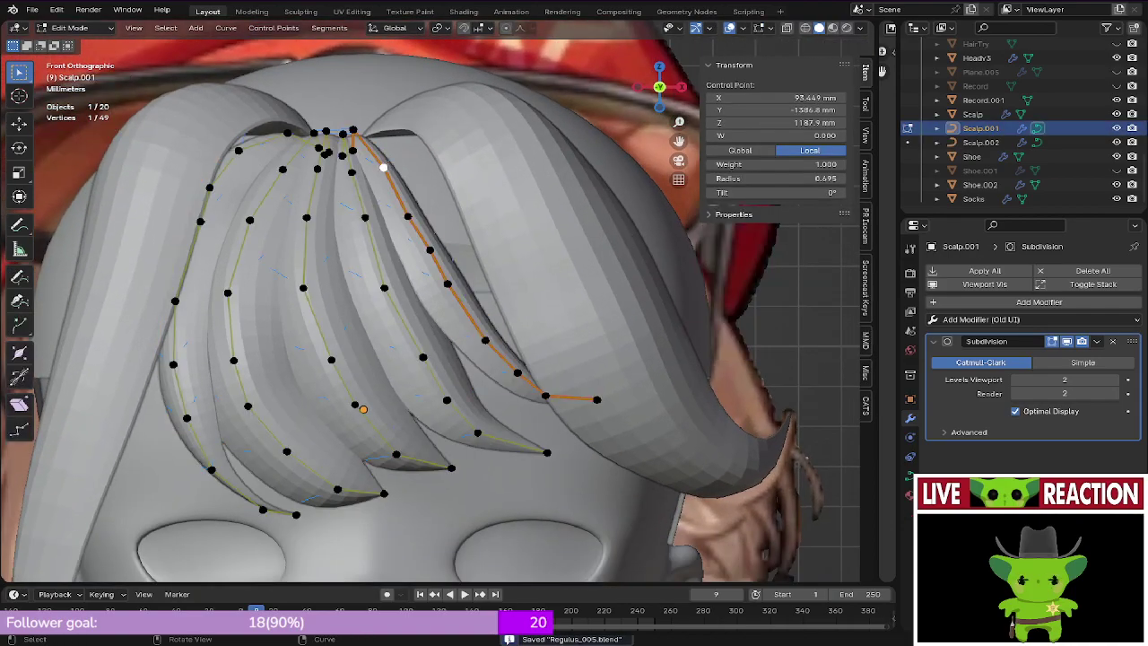
key("z")
left_click(319, 212)
middle_click_drag(319, 213, 344, 235)
key("z")
key("KP_1")
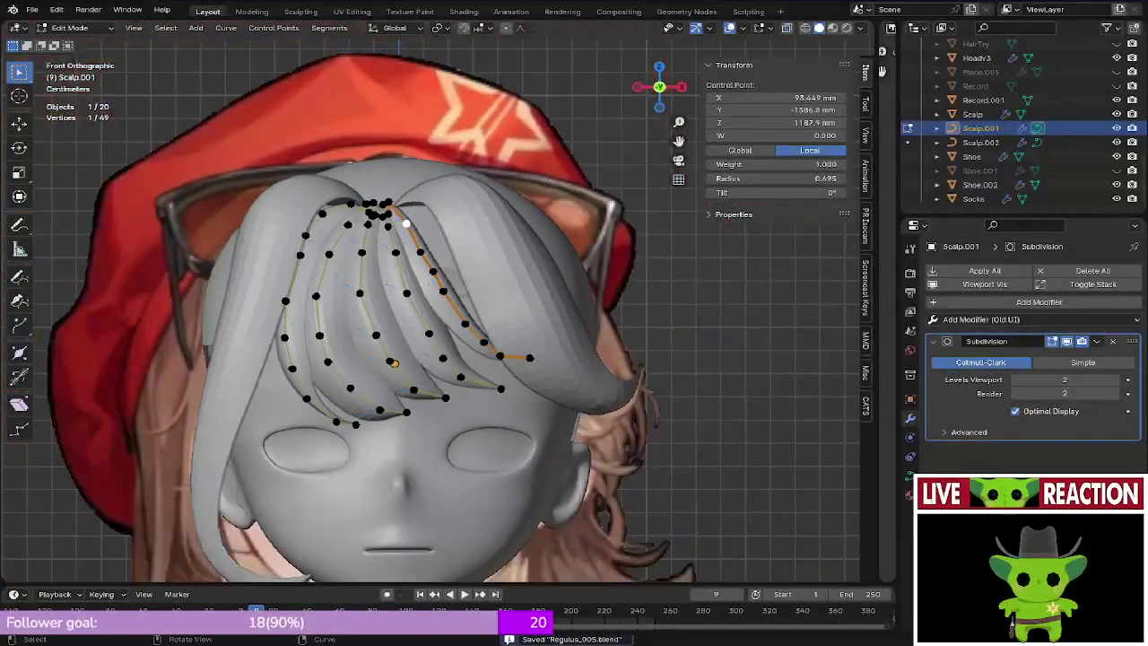
key("ctrl+s")
middle_click_drag(771, 305, 89, 310, "shift")
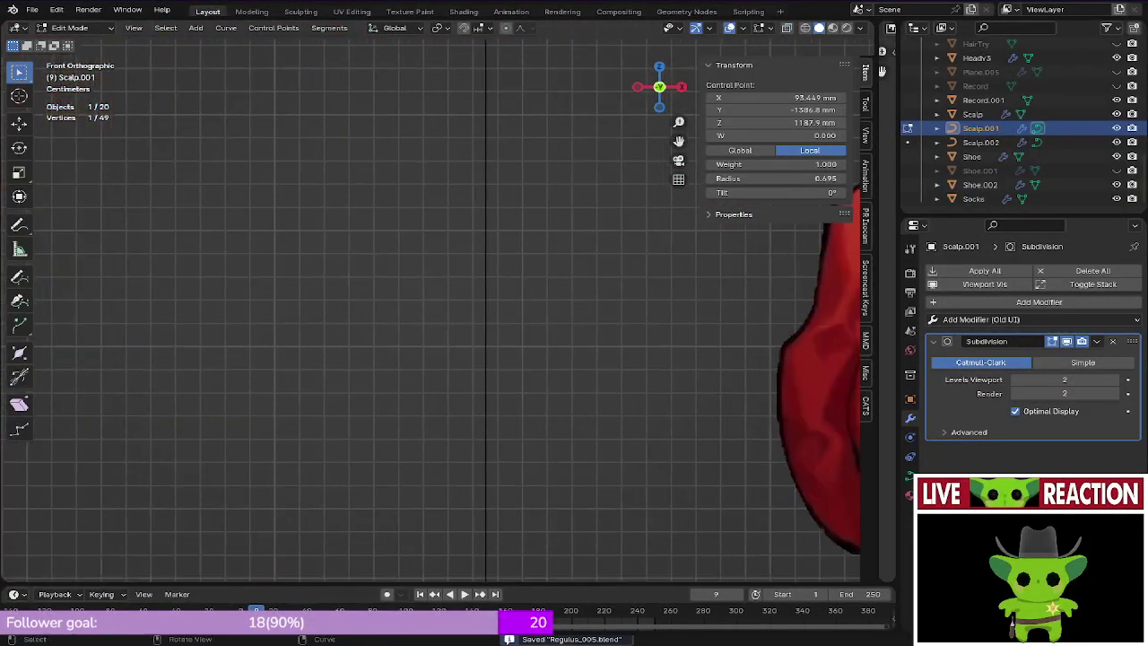
scroll(430, 311, "down", 4)
middle_click_drag(502, 314, 399, 313, "shift")
scroll(731, 321, "up", 5)
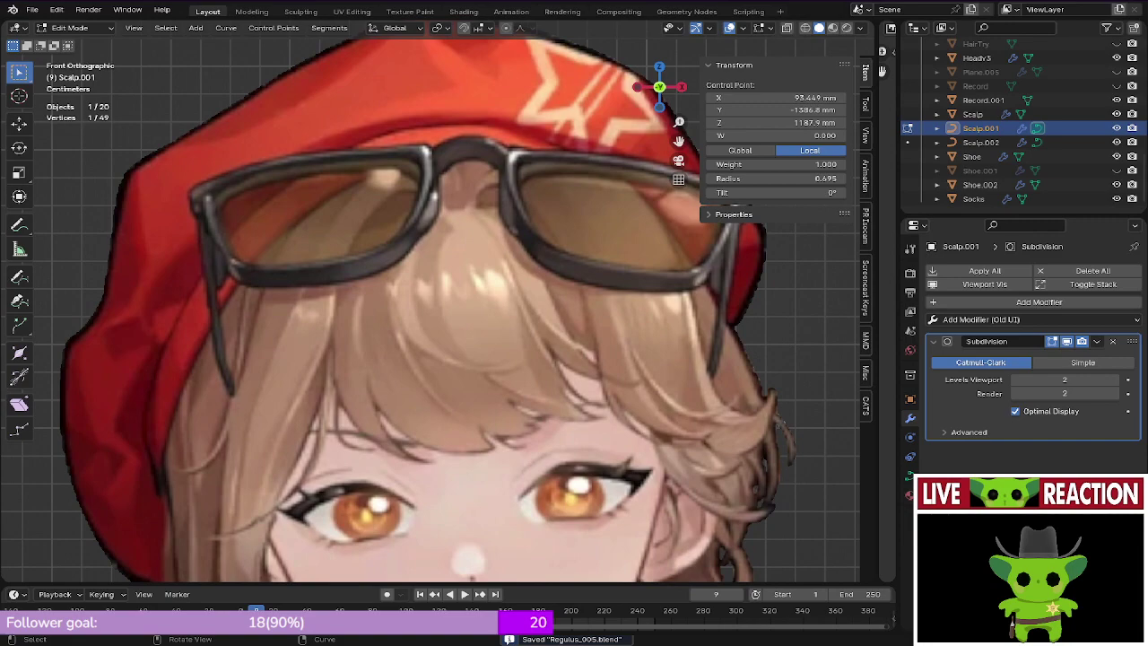
middle_click_drag(430, 313, 847, 295, "shift")
middle_click_drag(359, 294, 719, 294, "shift")
scroll(399, 319, "down", 2)
scroll(392, 210, "up", 3)
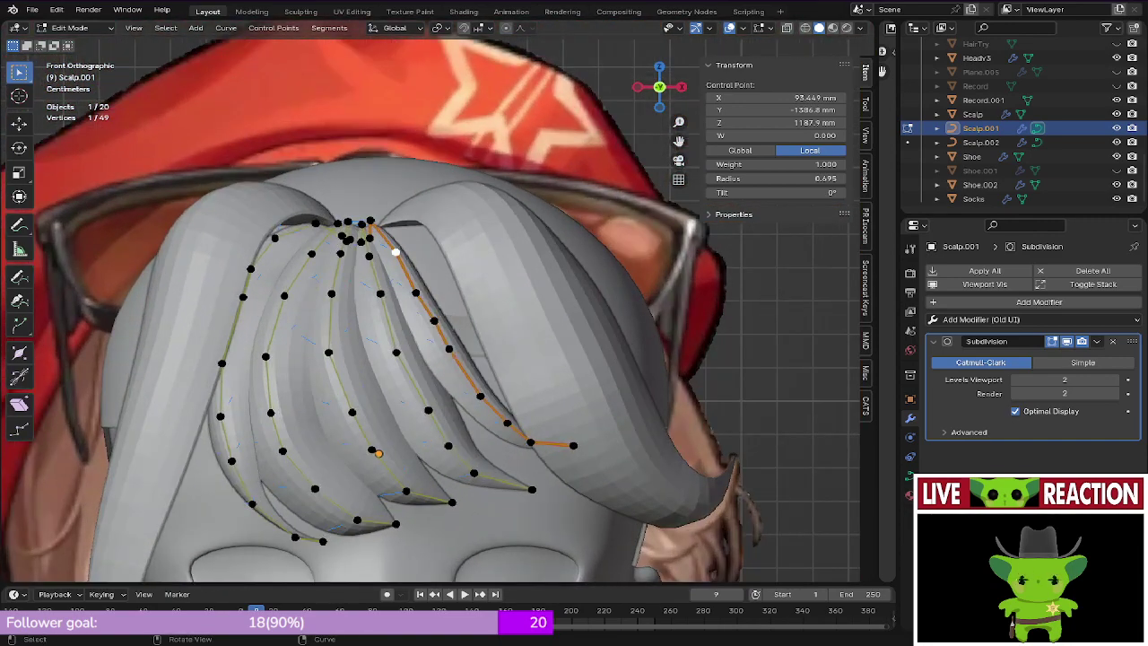
Step: Hide the side strands object so the fringe curves and scalp are unobstructed
key("Tab")
left_click(475, 242)
key("h")
middle_click_drag(475, 260, 460, 291)
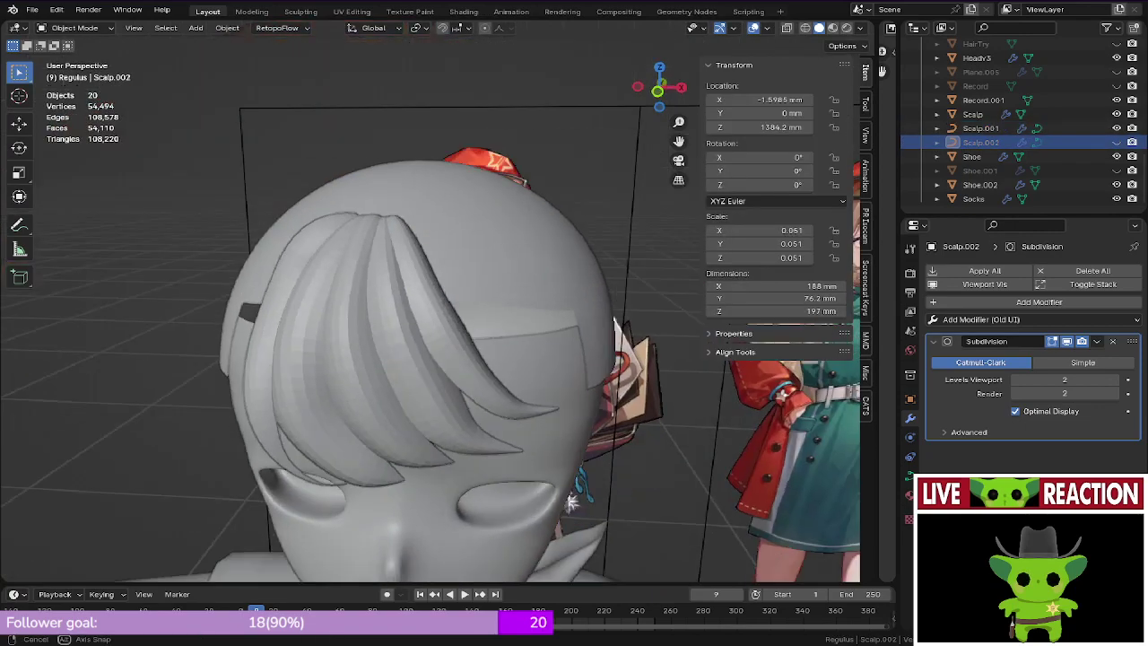
Step: Duplicate the whole fringe strand nearest the hidden large side strand, offsetting the copy 10.665 mm in X and 3.6661 mm in Y
left_click(404, 310)
key("Tab")
middle_click_drag(394, 229, 405, 332, "shift")
scroll(405, 332, "up", 2)
middle_click_drag(422, 463, 372, 403)
left_click(380, 348)
key("ctrl+l")
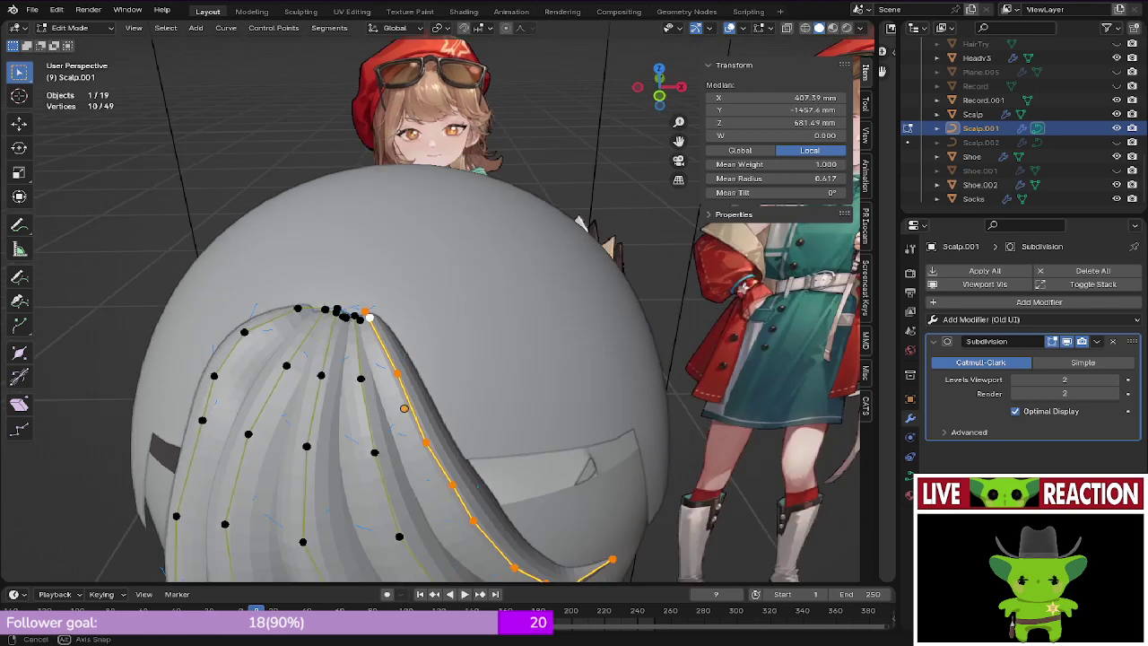
scroll(372, 403, "up", 3)
key("KP_7")
middle_click_drag(372, 350, 372, 405, "shift")
key("shift+d")
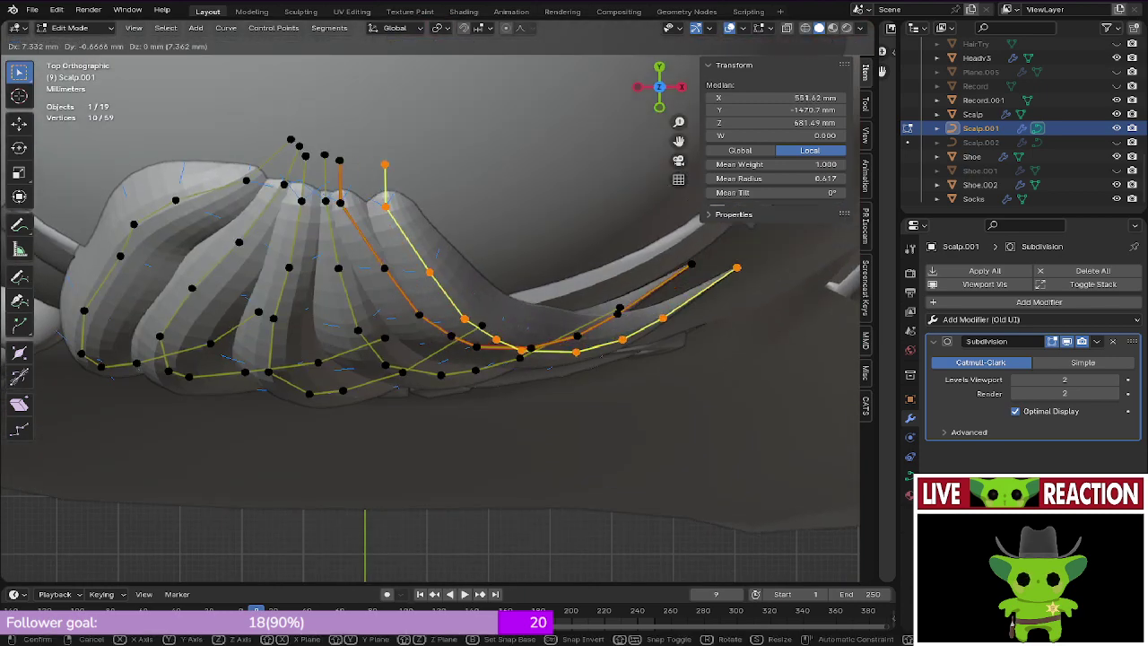
left_click(438, 384)
Step: Rotate the duplicated strand in top view and move it -0.26662 mm in X and 1.9997 mm in Y
scroll(462, 356, "down", 3)
scroll(421, 283, "up", 2)
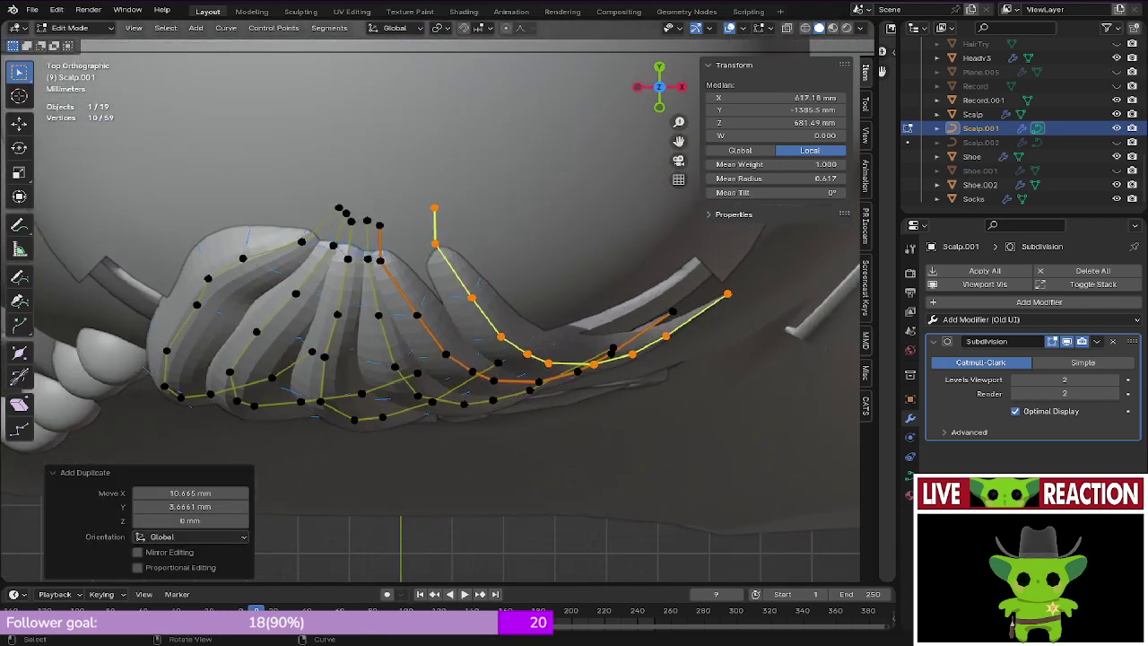
key("r")
left_click(418, 323)
key("g")
left_click(418, 314)
middle_click_drag(418, 314, 443, 264)
scroll(443, 265, "up", 1)
middle_click_drag(443, 305, 368, 274)
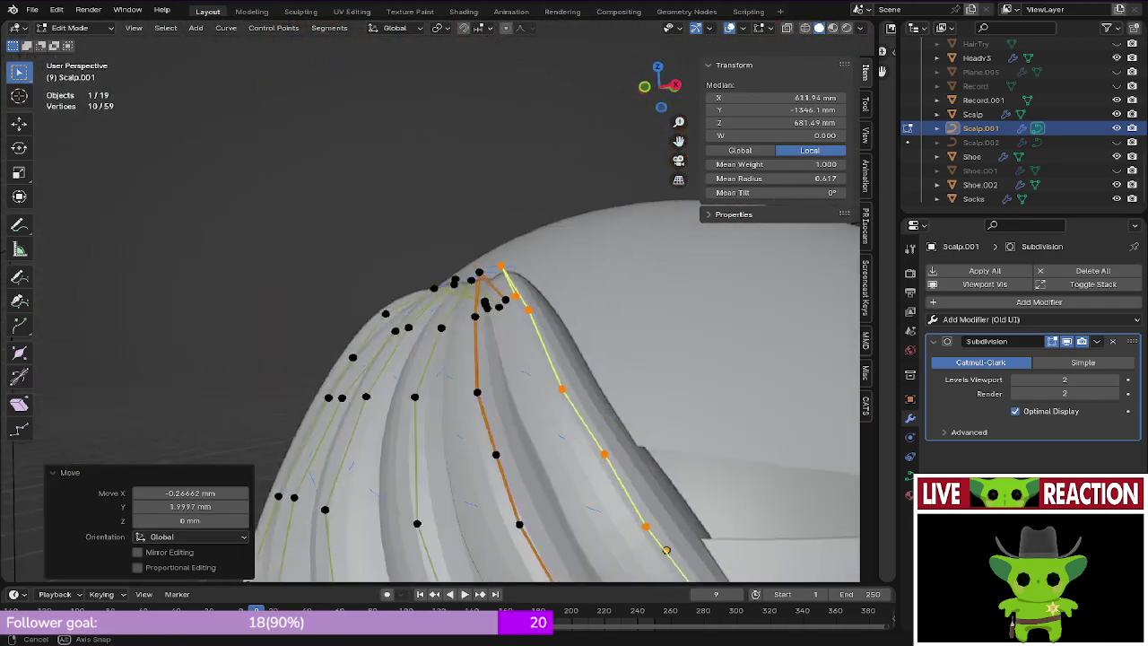
Step: Move the duplicated strand 2.5551 mm in X and -1.9997 mm in Y, and save the file
middle_click_drag(403, 332, 403, 300, "shift")
scroll(399, 260, "down", 3)
key("KP_7")
key("g")
left_click(455, 356)
key("ctrl+s")
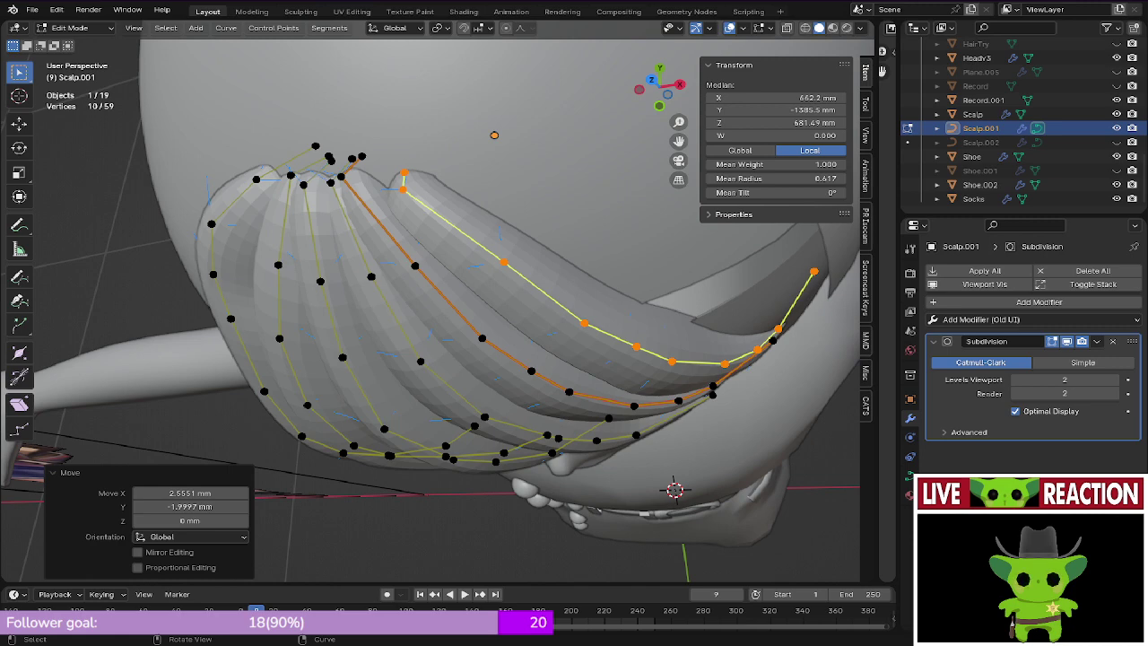
Step: Reposition the new strand's two root control points together on the scalp, starting from the top view
middle_click_drag(502, 296, 471, 170)
scroll(453, 336, "down", 2)
key("Tab")
scroll(444, 269, "up", 5)
key("Tab")
middle_click_drag(449, 305, 385, 287)
key("KP_7")
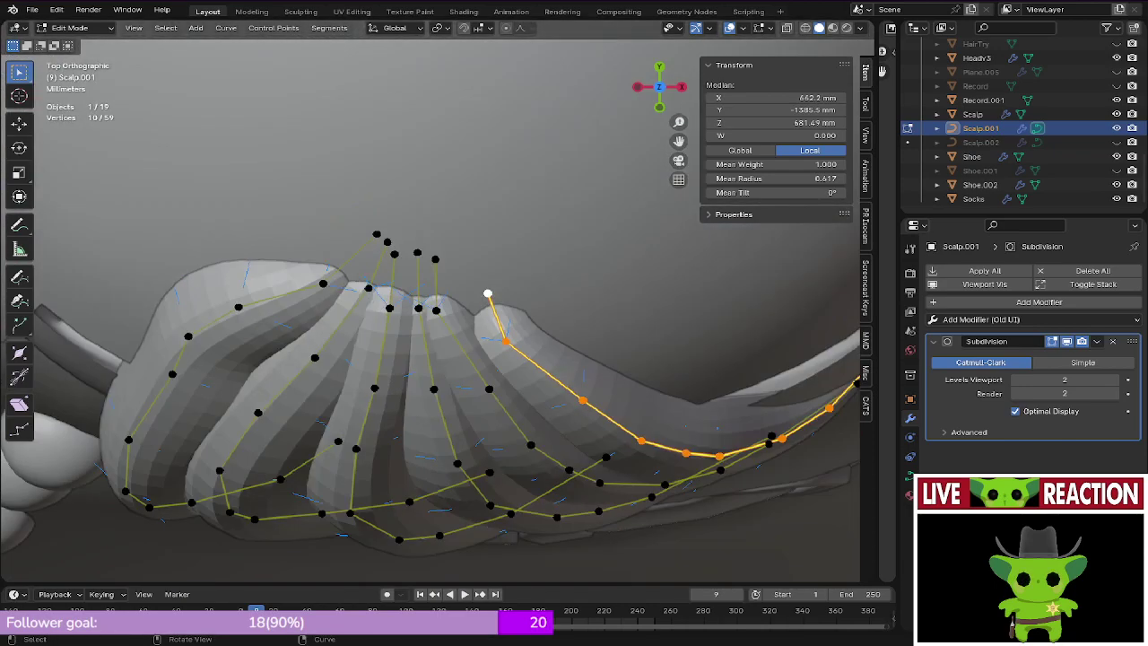
left_click(488, 294)
left_click(506, 341, "shift")
key("g")
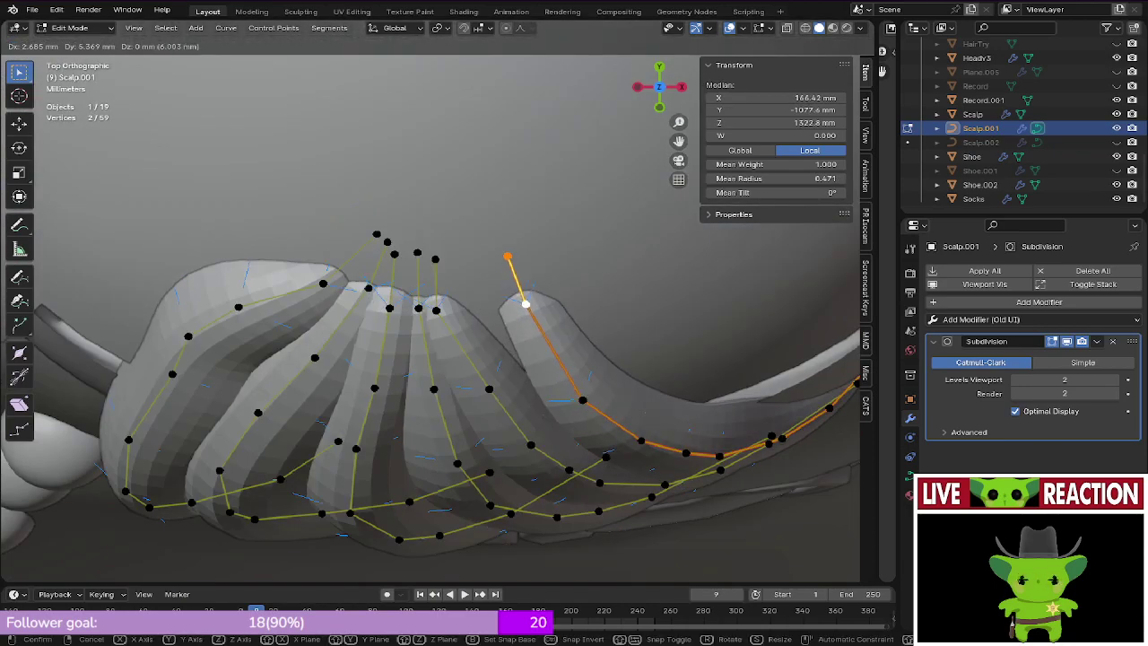
left_click(503, 293)
middle_click_drag(431, 322, 403, 421)
key("g")
left_click(441, 271)
Step: Move the new strand's root end control point about 2.6 mm in X and 0.7 mm in Y
mouse_move(502, 358)
middle_mouse_down()
mouse_move(466, 331)
mouse_move(484, 359)
middle_mouse_up()
left_click(495, 350)
key("g")
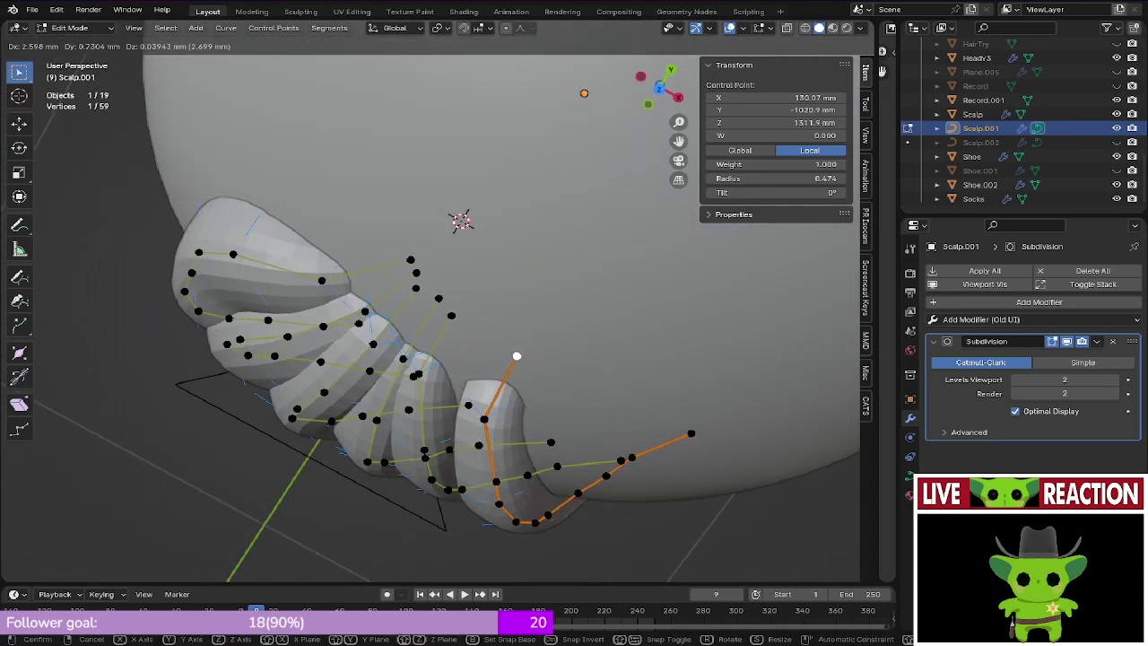
left_click(518, 356)
Step: Move the new strand's second control point -3.3547 mm in X and -0.35673 mm in Y toward the fringe, and save the file
left_click(478, 445)
left_click(484, 419)
key("g")
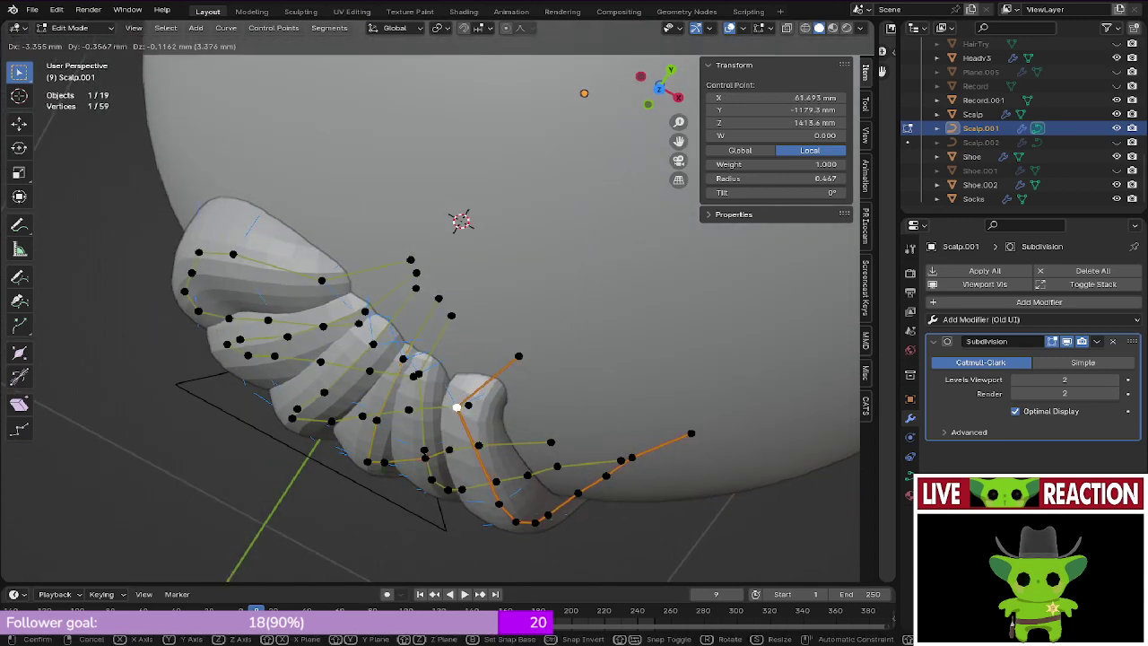
left_click(459, 404)
middle_click_drag(459, 404, 489, 292)
key("ctrl+s")
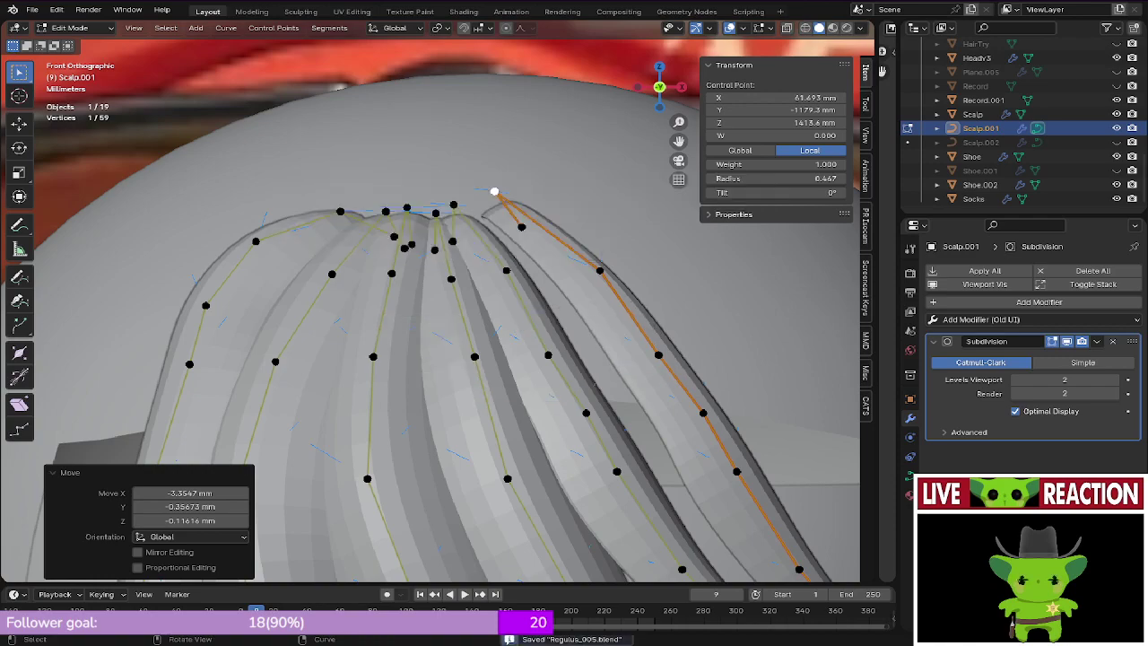
Step: Select the whole new strand in front view, try adjusting its thickness, and save the file
middle_click_drag(489, 291, 363, 399)
middle_click_drag(466, 358, 494, 365)
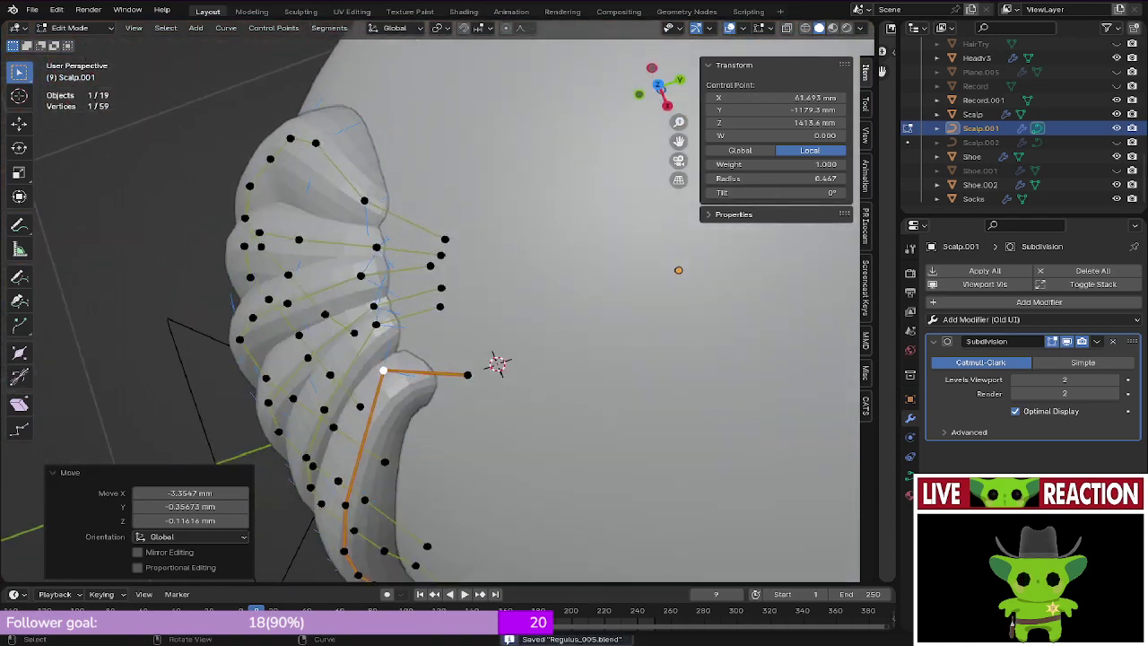
key("KP_1")
left_click(531, 283)
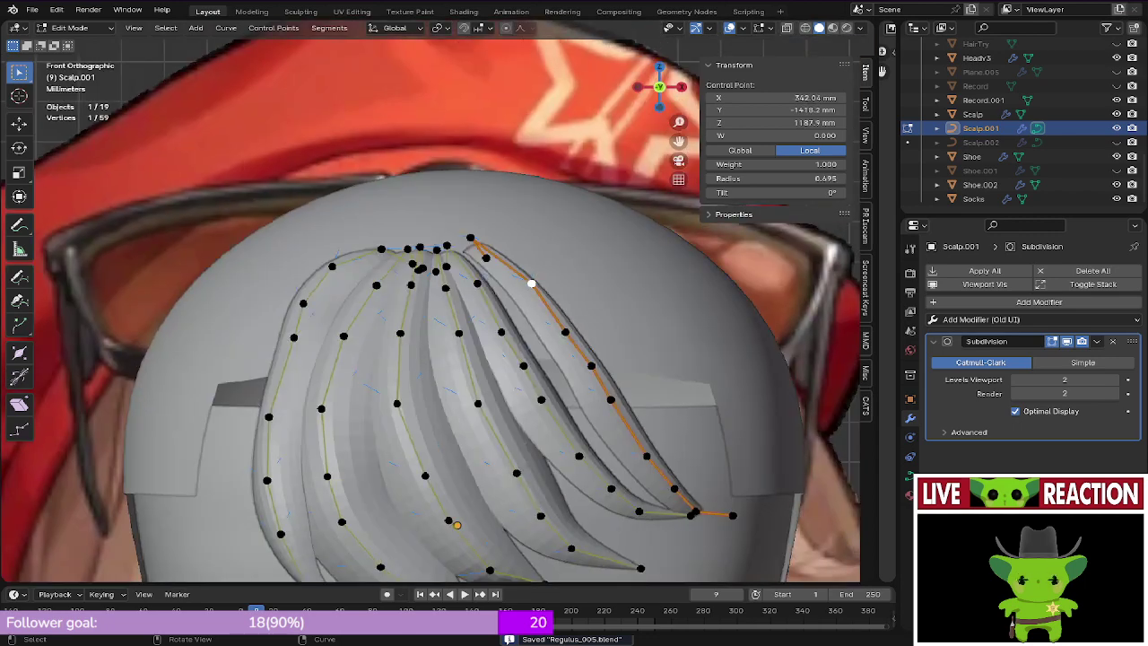
key("ctrl+l")
key("alt+s")
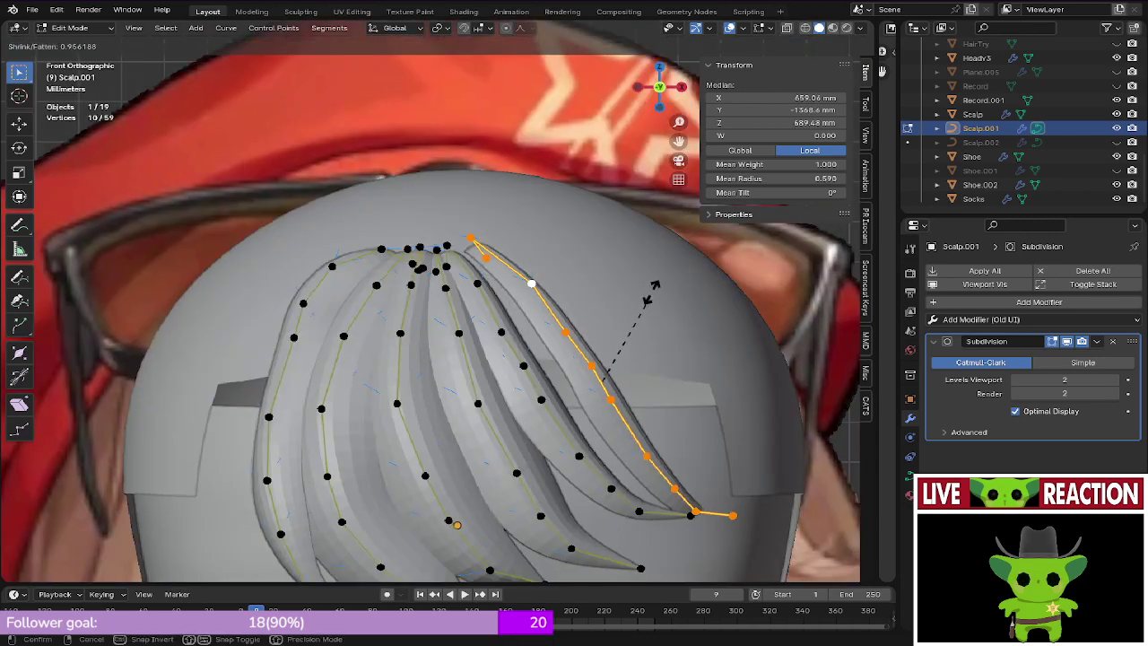
left_click(605, 191)
key("ctrl+s")
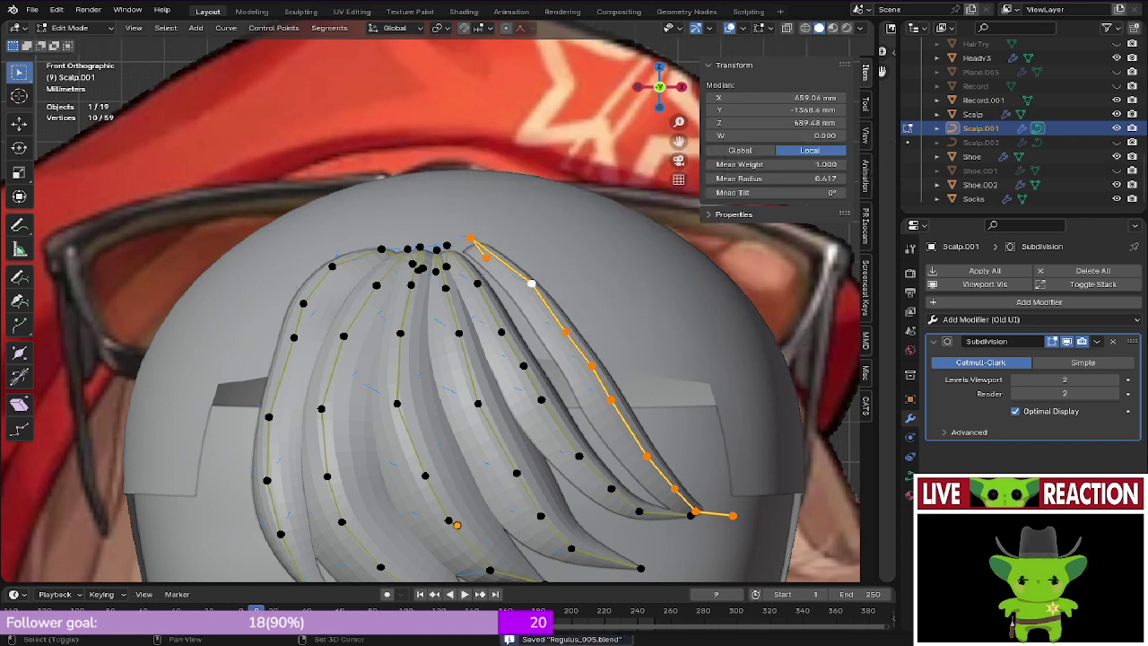
Step: Tilt the whole new strand by 23.2°, and save the file
key("ctrl+t")
left_click(692, 339)
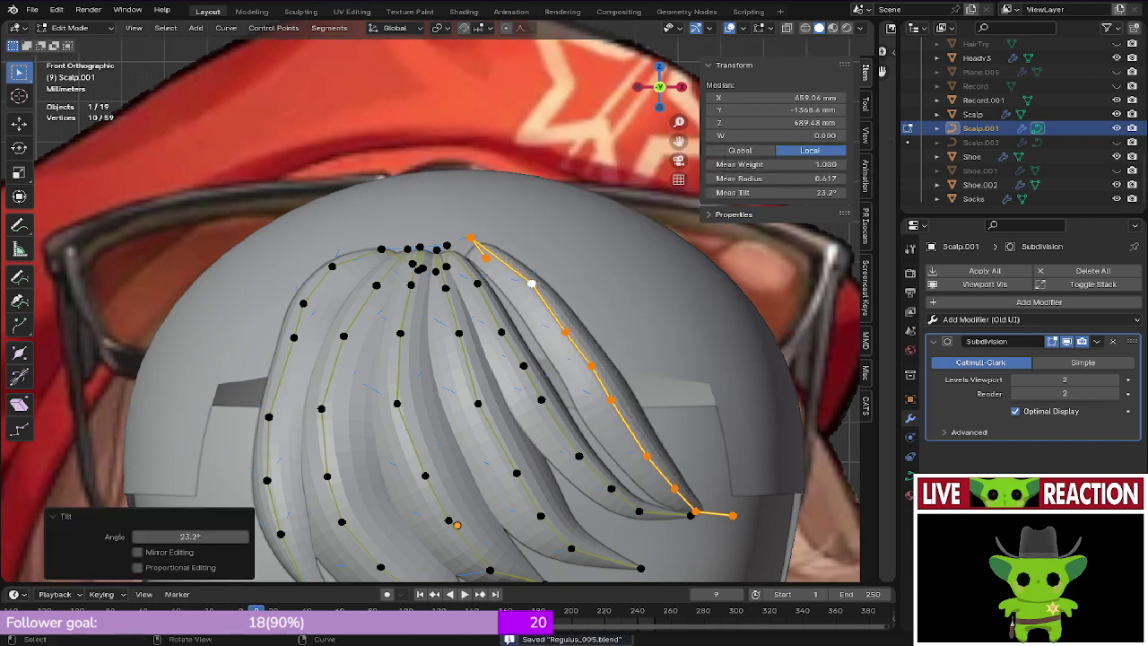
key("ctrl+s")
Step: Lower the new strand's third control point in front view, and move the fourth -2.7773 mm in X and -2.2219 mm in Z
middle_click_drag(751, 321, 731, 440)
scroll(745, 376, "up", 3)
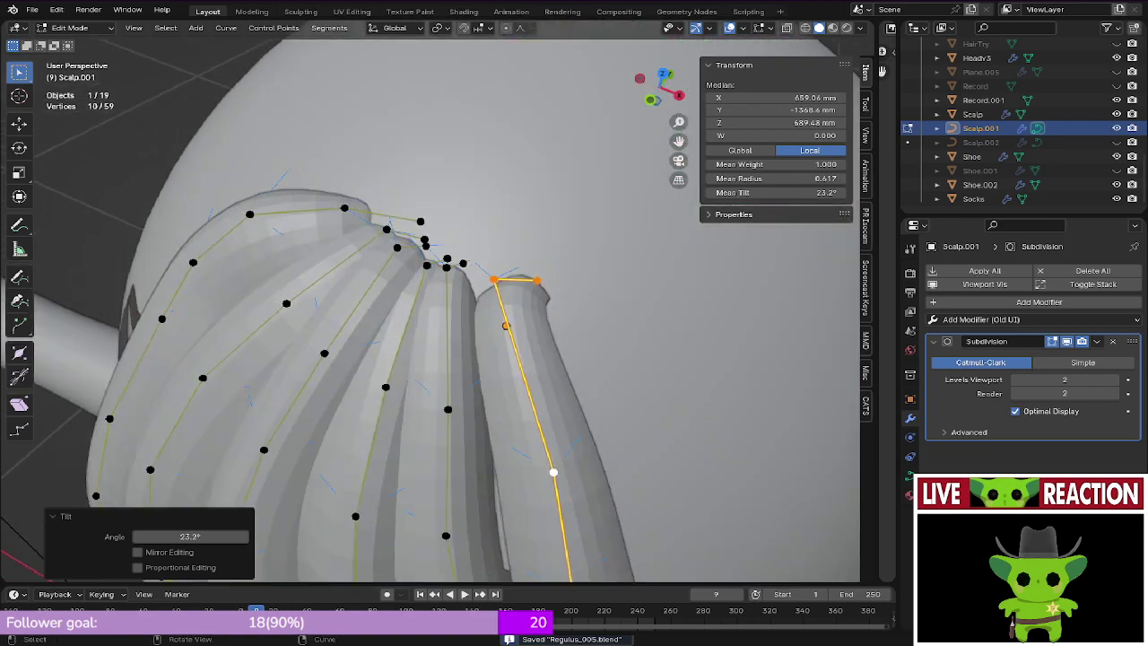
key("KP_1")
middle_click_drag(600, 272, 548, 261, "shift")
left_click(589, 266)
key("g")
left_click(582, 287)
left_click(612, 323)
key("g")
left_click(592, 338)
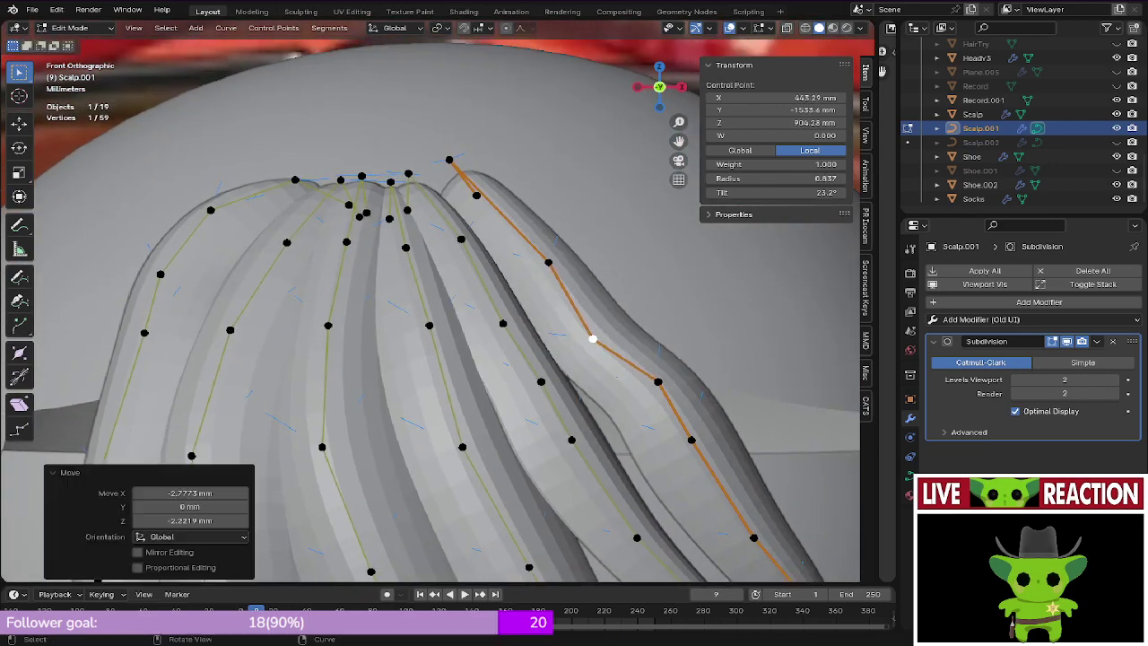
Step: Unhide the side strands object and show the hair in wireframe over the reference artwork
middle_click_drag(592, 338, 504, 272, "shift")
scroll(438, 309, "down", 2)
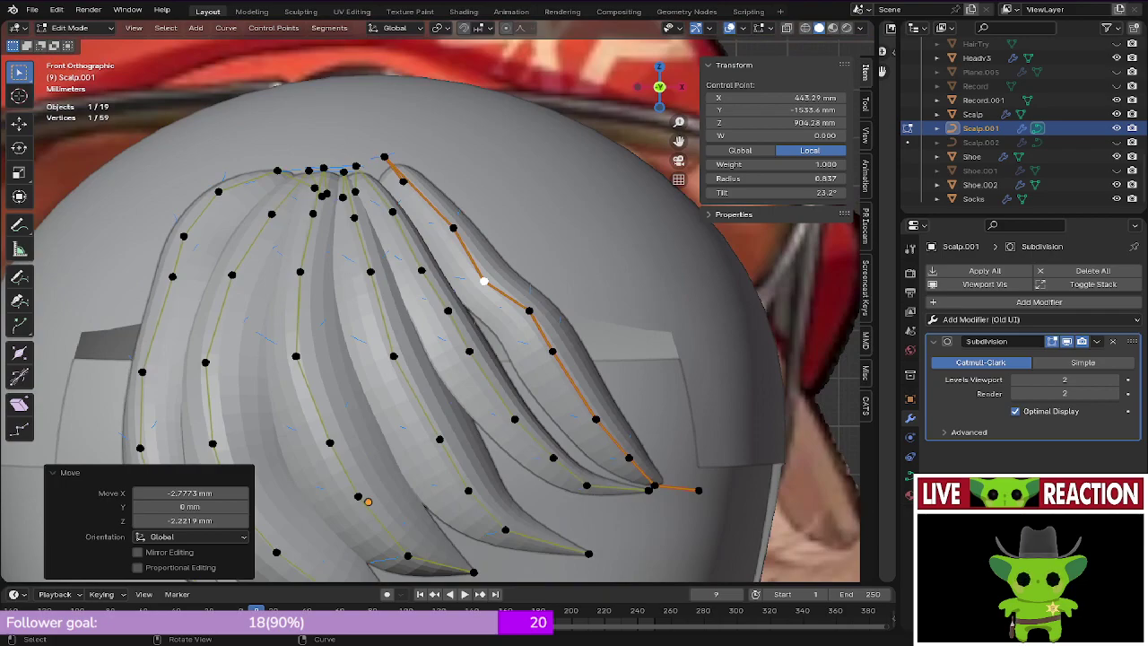
scroll(431, 305, "down", 2)
left_click(1116, 142)
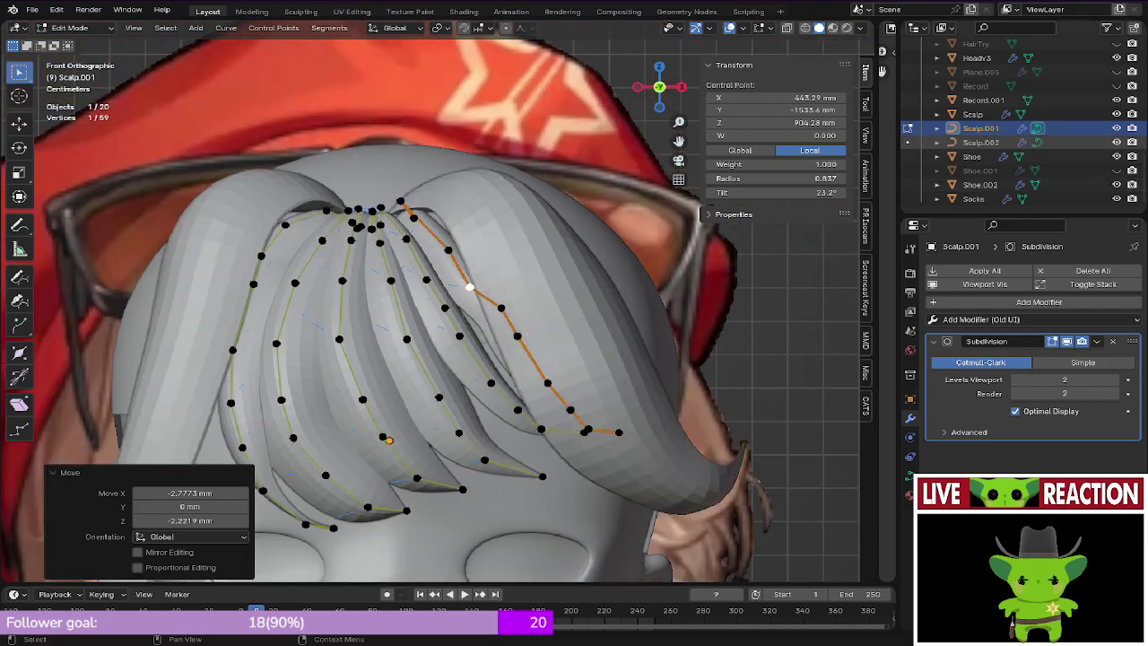
scroll(616, 264, "up", 4)
key("z")
left_click(520, 265)
mouse_move(520, 265)
middle_mouse_down("shift")
mouse_move(481, 267)
mouse_move(476, 161)
middle_mouse_up("shift")
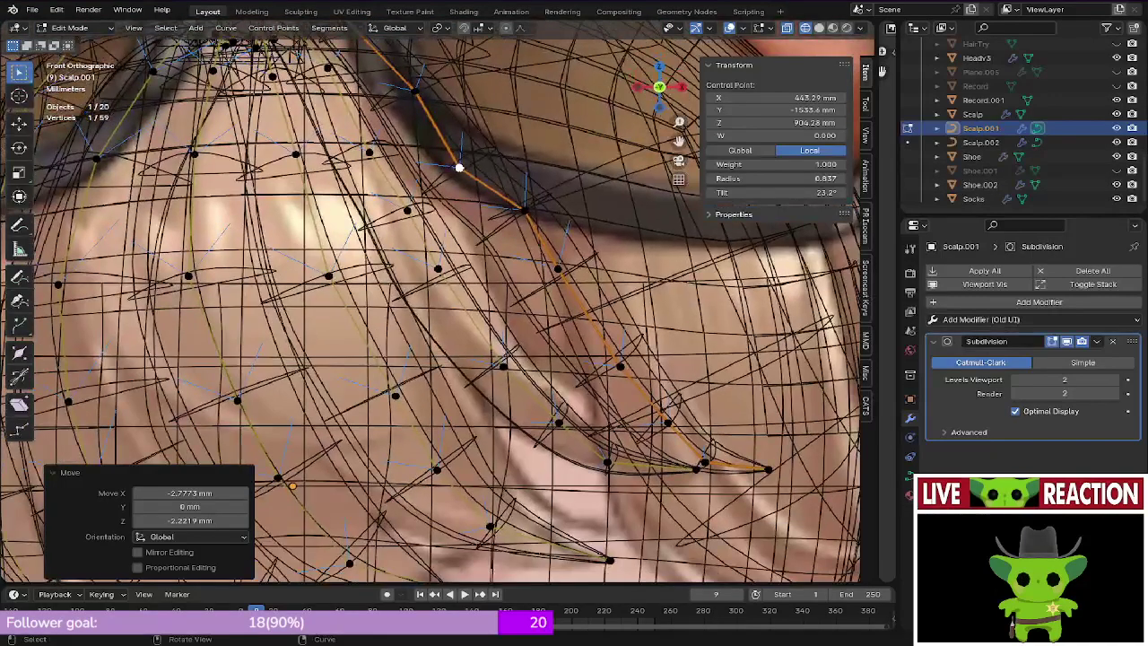
Step: Lower the new strand's fourth control point about 2.2 mm, and move the fifth -2.8699 mm in X and -3.8882 mm in Z
left_click(524, 210)
left_click(459, 167)
key("g")
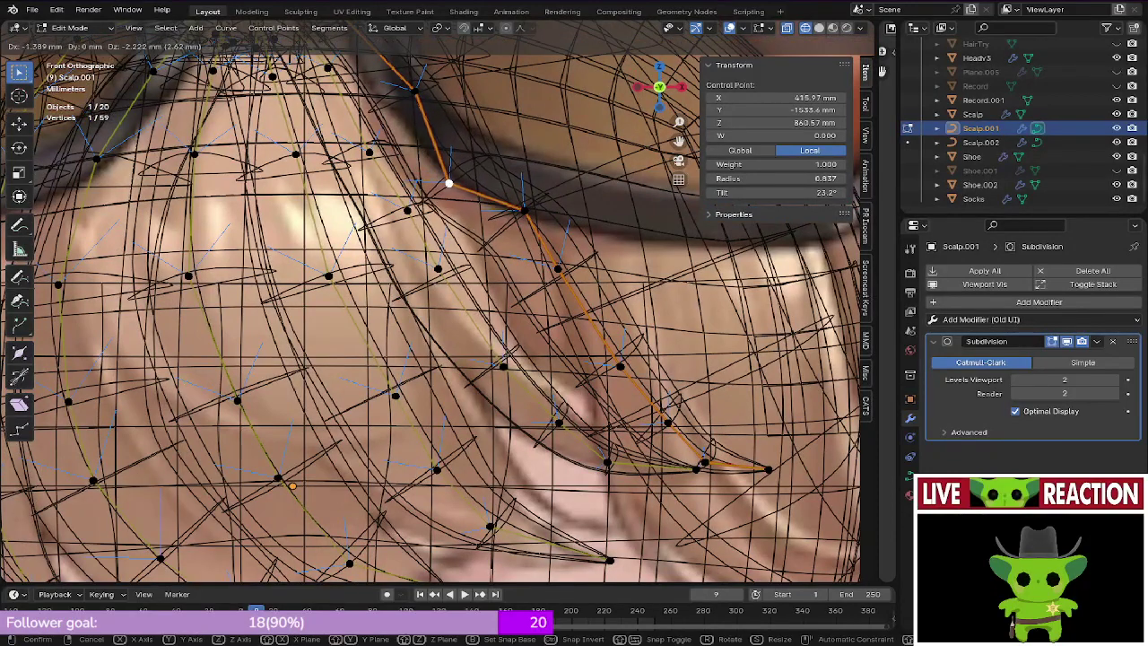
left_click(448, 183)
left_click(524, 210)
key("g")
left_click(503, 237)
middle_click_drag(503, 237, 474, 221, "shift")
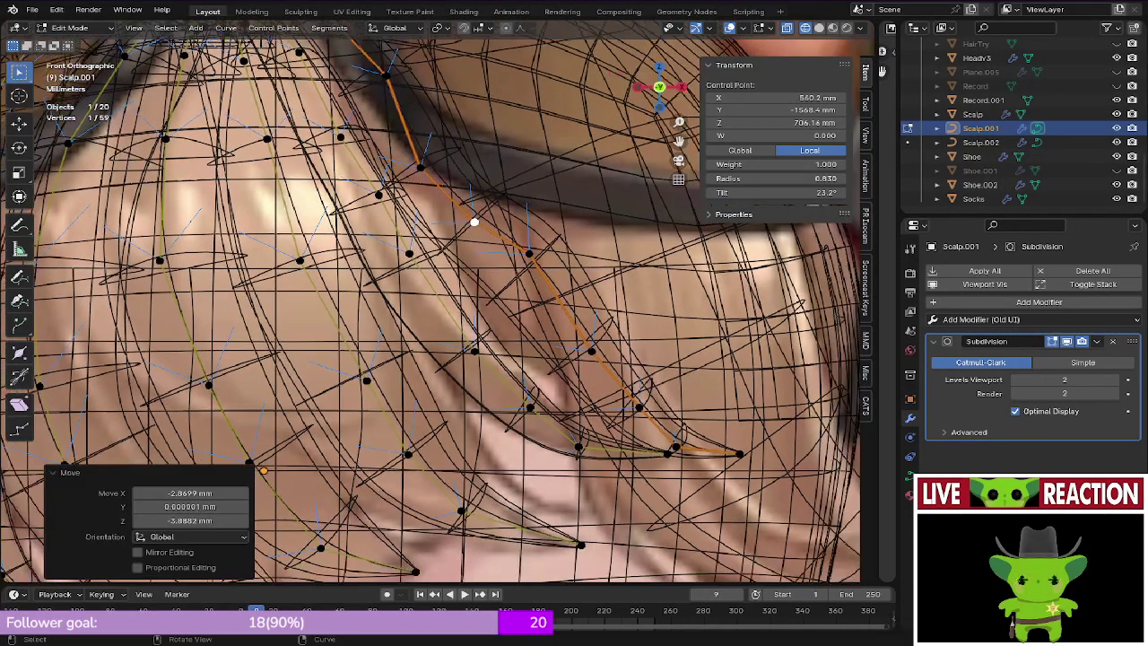
Step: Move the new strand's sixth control point down and inward toward the fringe, and nudge the seventh
left_click(529, 254)
key("g")
key("Return")
left_click(591, 351)
key("g")
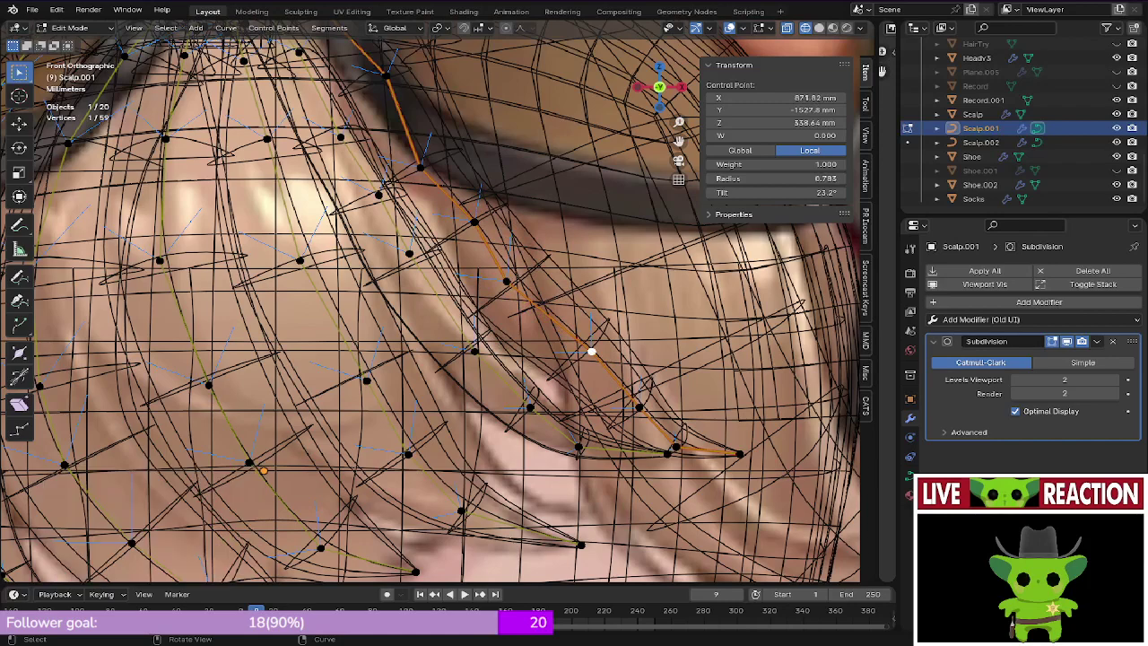
key("Return")
Step: Raise the new strand's eighth control point slightly outward, and move the ninth 1.2961 mm in X and 4.4437 mm in Z
left_click(639, 406)
key("g")
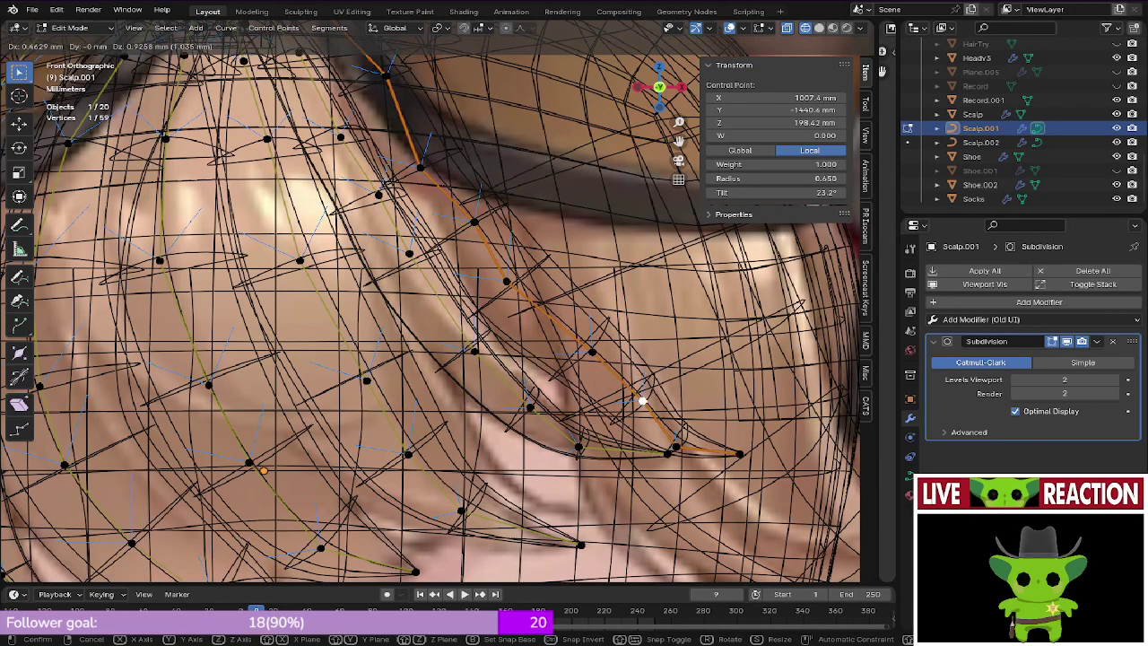
left_click(651, 391)
left_click(675, 447)
key("g")
left_click(685, 416)
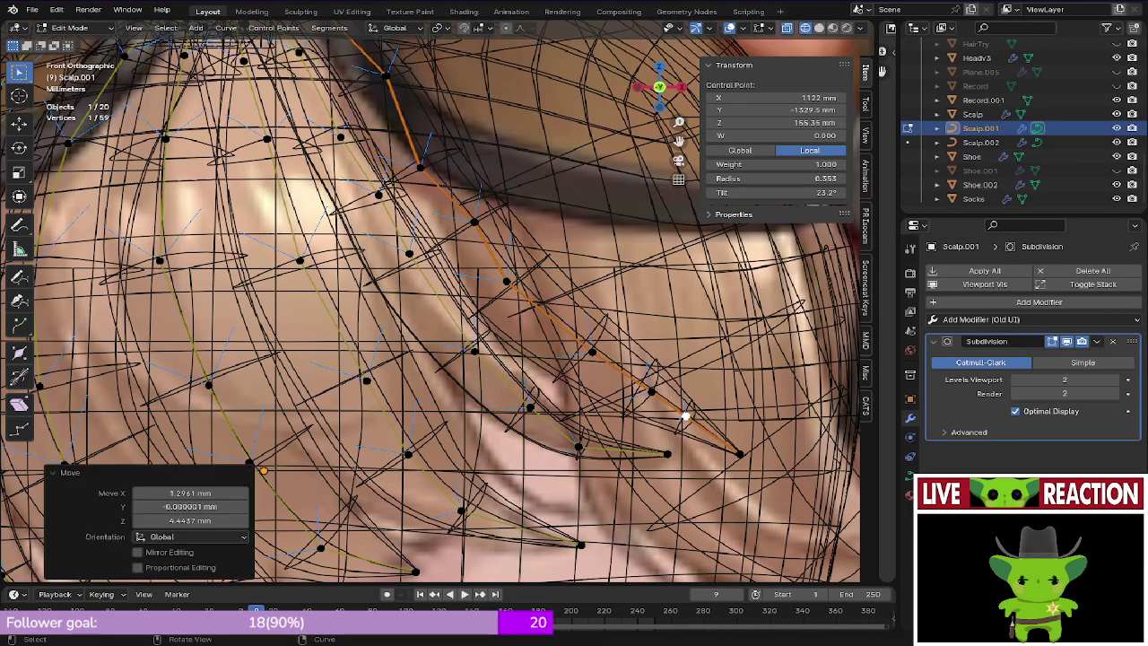
Step: Move the new strand's tip 1.2035 mm in X and 4.6289 mm in Z, return to solid shading, and save the file
left_click(739, 454)
key("g")
key("Return")
key("shift+z")
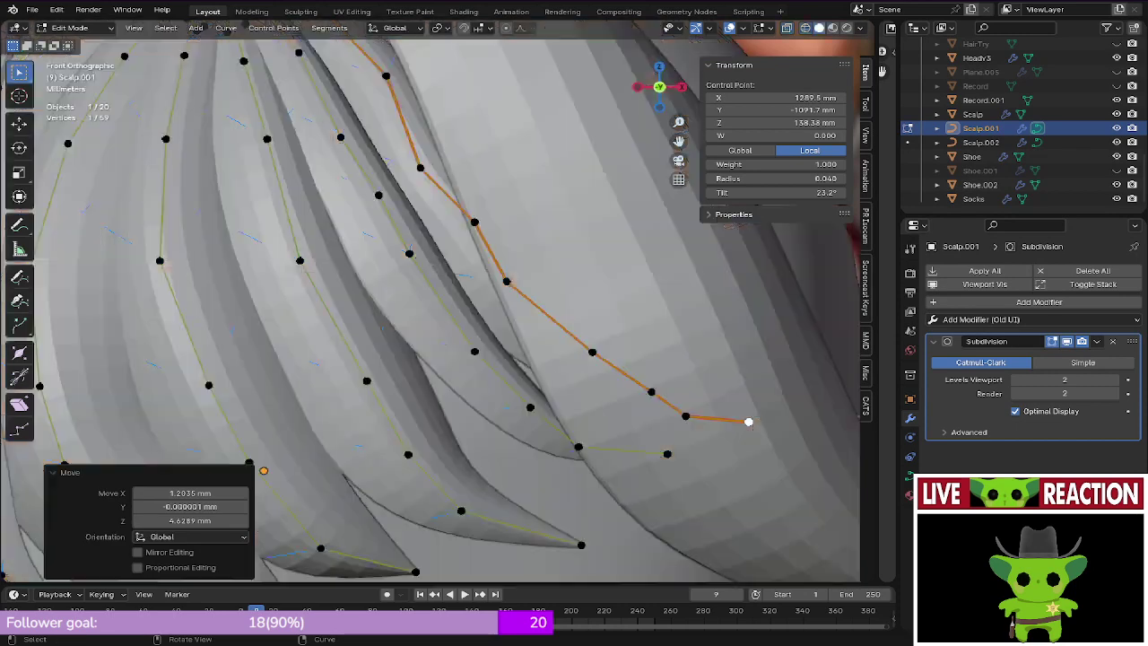
key("ctrl+s")
scroll(430, 309, "down", 2)
middle_click_drag(431, 309, 475, 436, "shift")
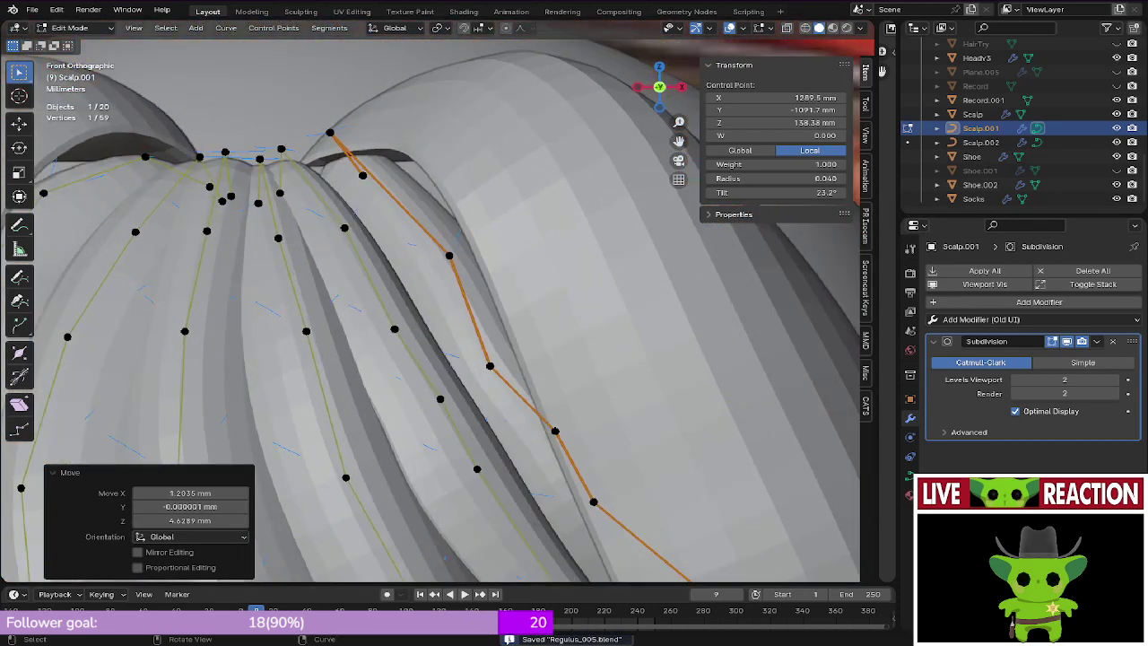
Step: Move the new fringe strand's fourth control point from the root about 2.5 mm in X and 1 mm in Z
left_click(448, 255)
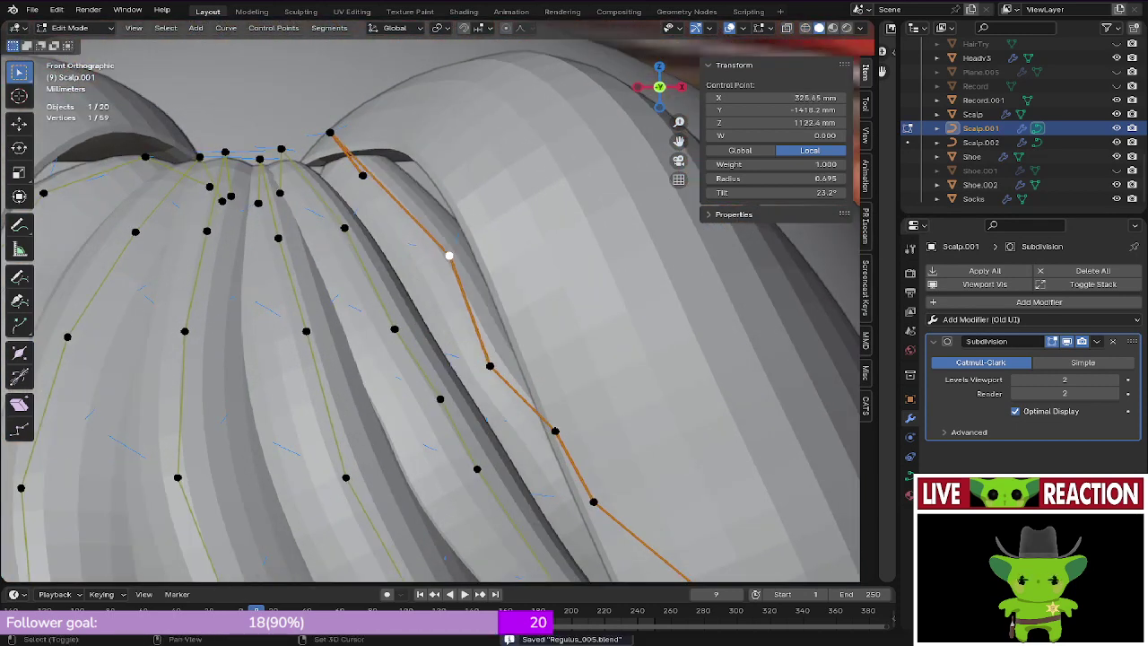
middle_click_drag(490, 366, 405, 277, "shift")
left_click(405, 277)
key("g")
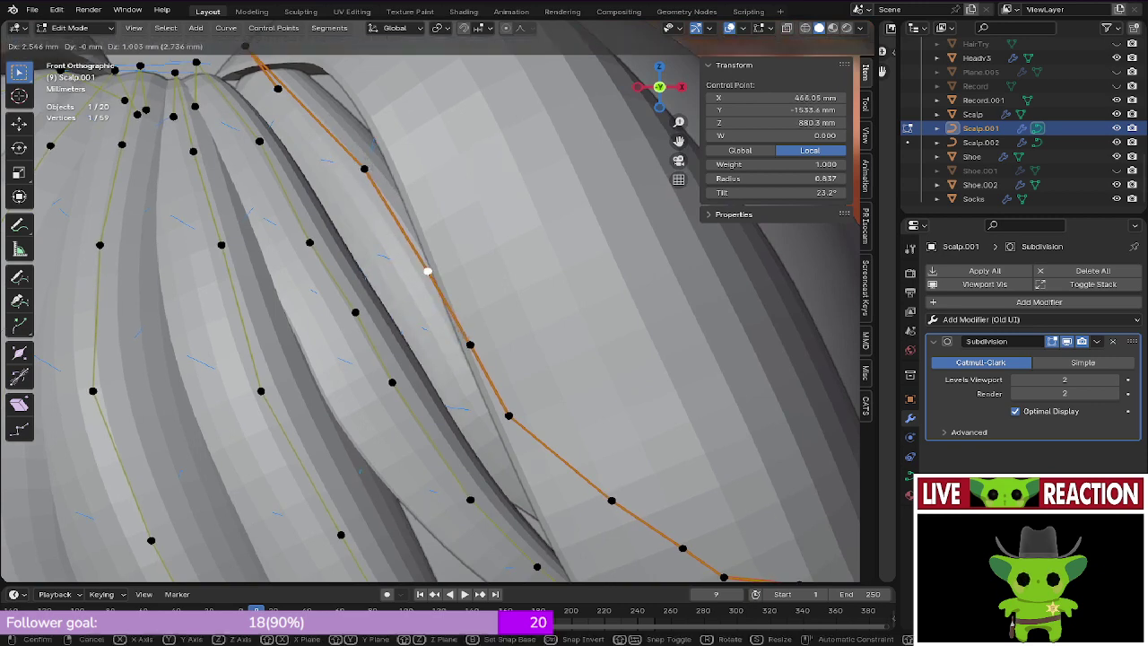
left_click(428, 271)
Step: Move the new strand's sixth control point 0.84862 mm in X and 0.61718 mm in Z, compare it with the reference in wireframe, and save
left_click(470, 344)
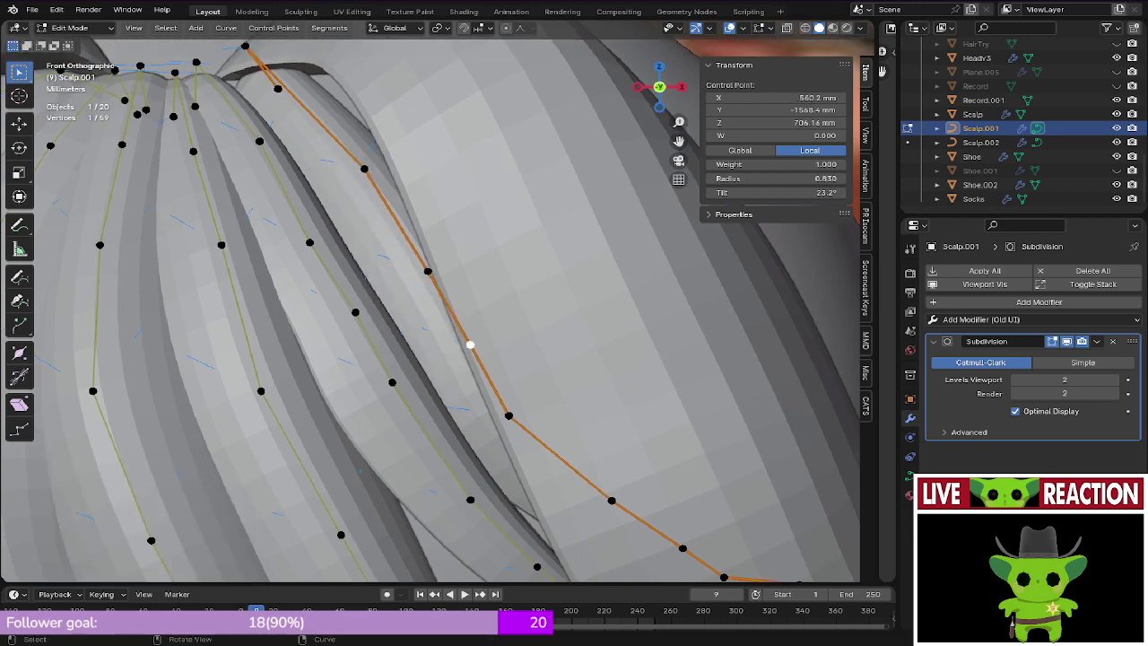
key("g")
left_click(543, 403)
key("z")
key("ctrl+s")
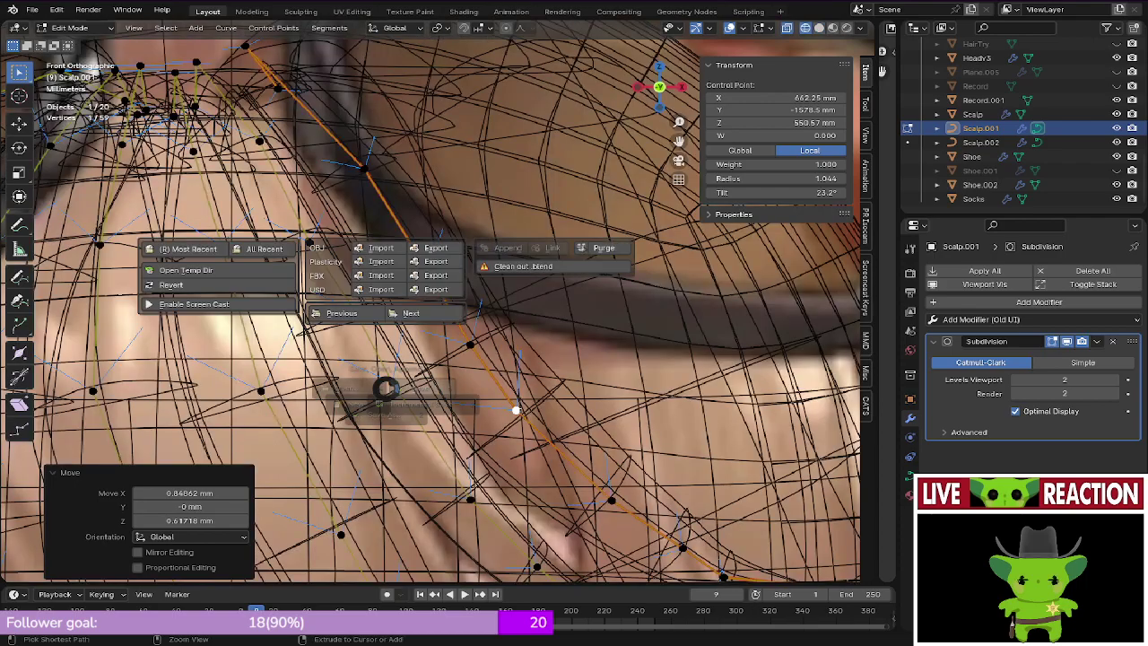
scroll(676, 382, "down", 2)
key("z")
key("ctrl+s")
Step: Leave curve editing and hide the large side strand Scalp.002
middle_click_drag(789, 364, 762, 466)
key("Tab")
left_click(507, 358)
key("h")
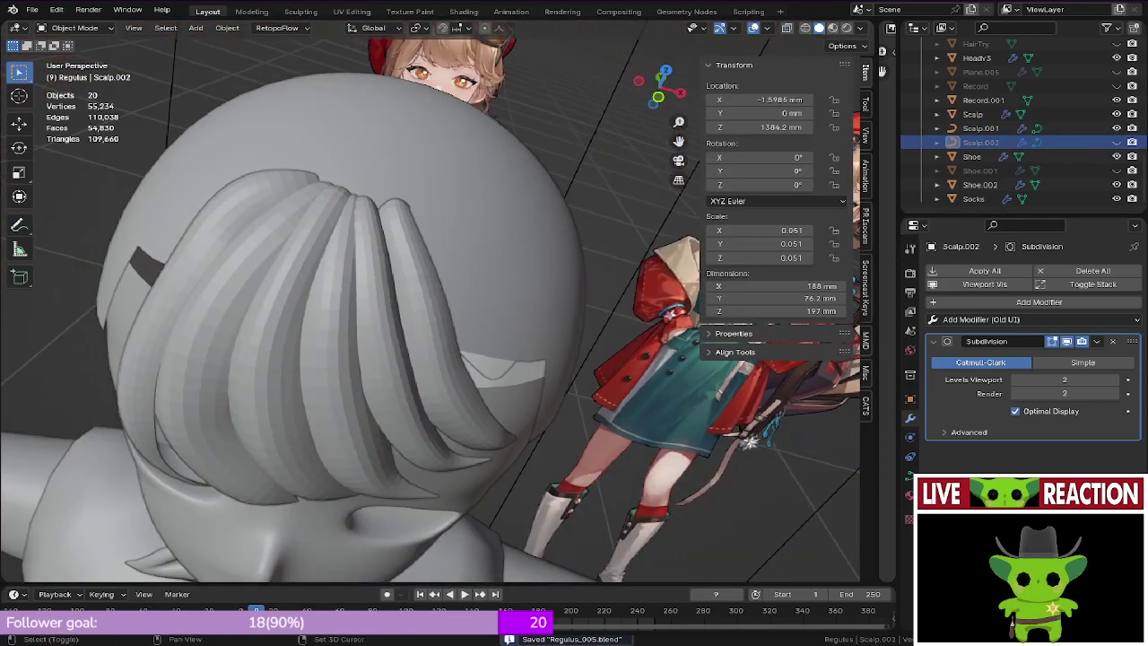
Step: Edit Scalp.001 and move the new strand's root control point -4.6753 mm in X, -0.58132 mm in Y and -1.2795 mm in Z
middle_click_drag(430, 305, 448, 412)
scroll(431, 305, "up", 4)
left_click(458, 394)
key("Tab")
left_click(477, 366)
key("g")
key("g")
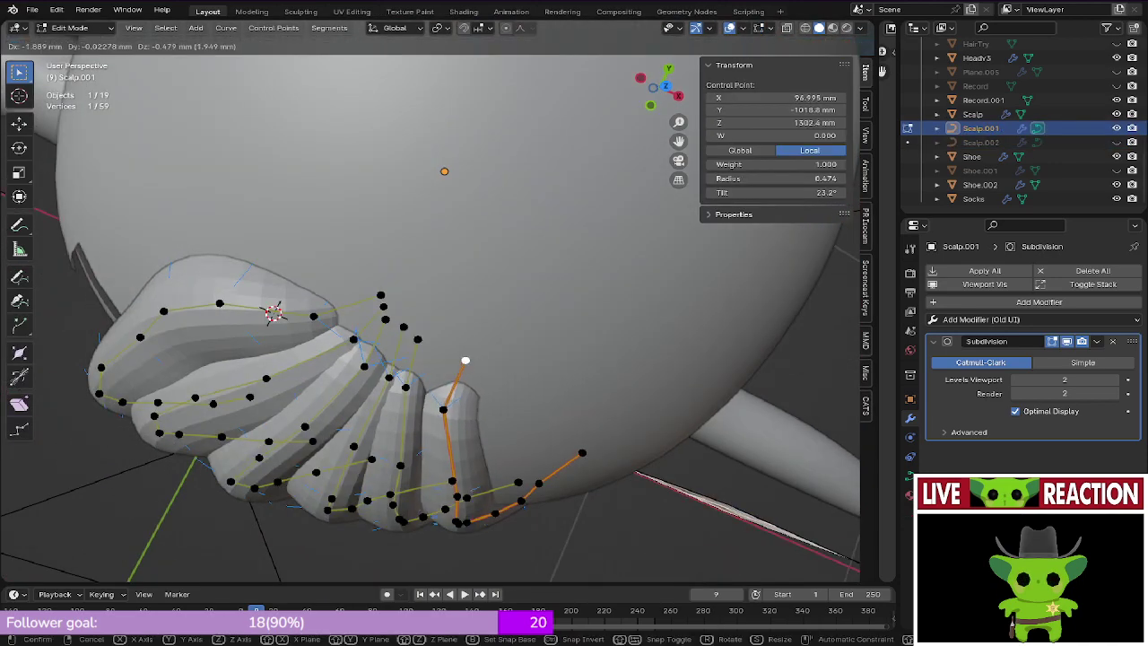
left_click(492, 354)
Step: Save the file and return to the front orthographic view of the fringe
key("ctrl+s")
key("s")
key("KP_1")
key("ctrl+s")
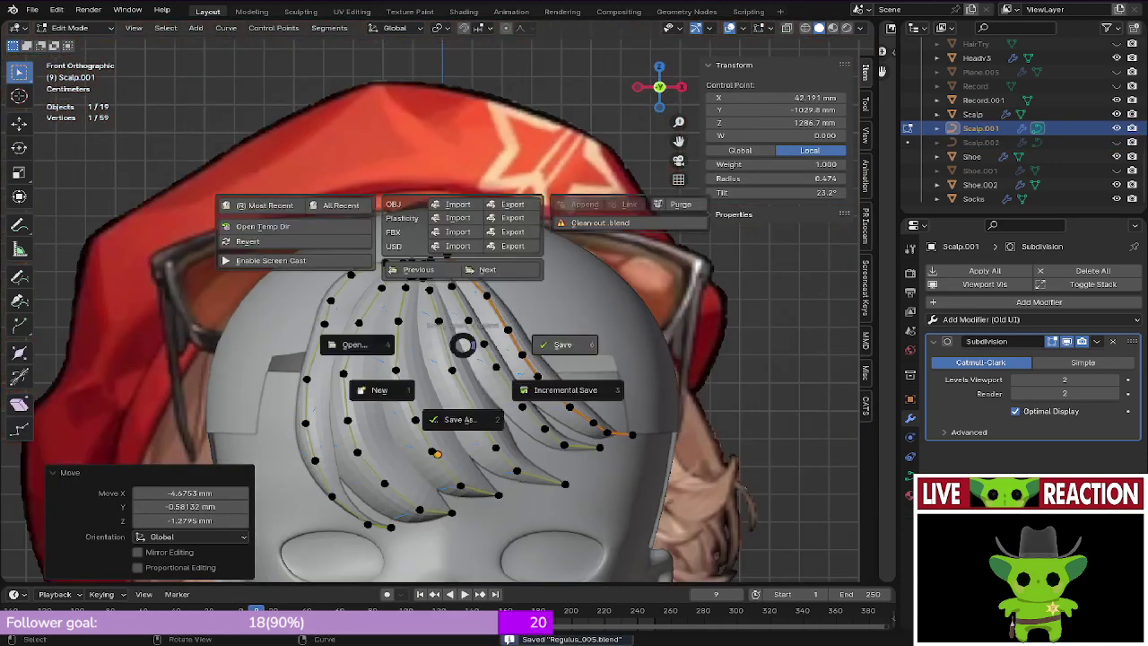
key("s")
scroll(462, 344, "up", 4)
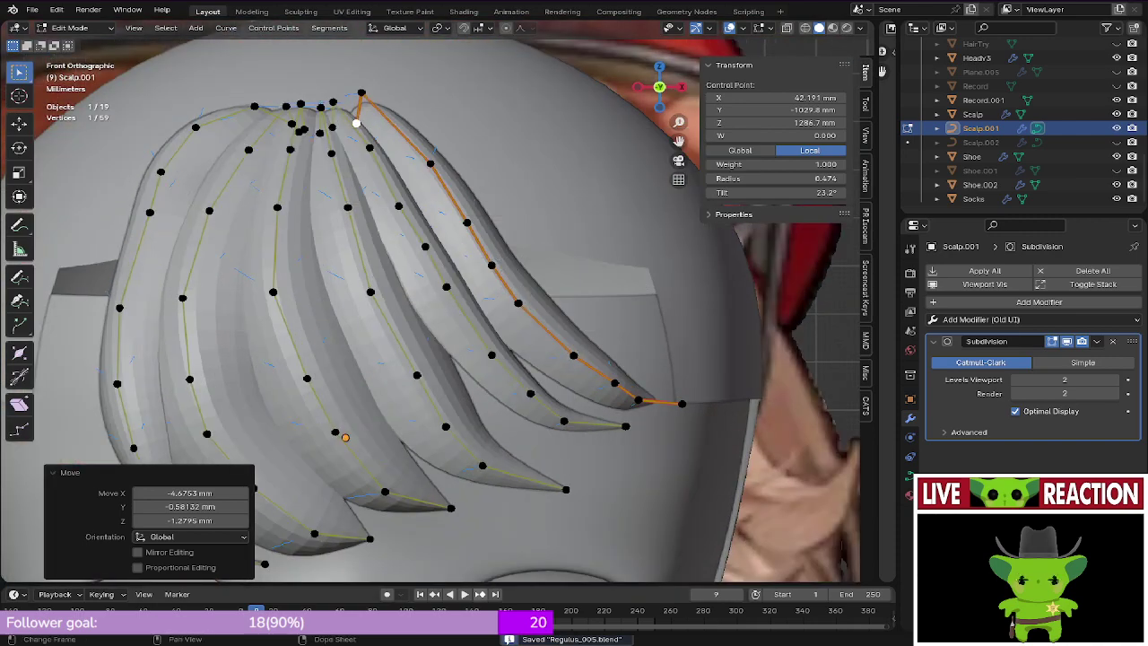
Step: Pull the rightmost strand's tip point about -8.7 mm along global Y, using Sharp proportional editing
middle_click_drag(484, 314, 386, 421)
left_click(515, 326)
middle_click_drag(515, 325, 395, 345)
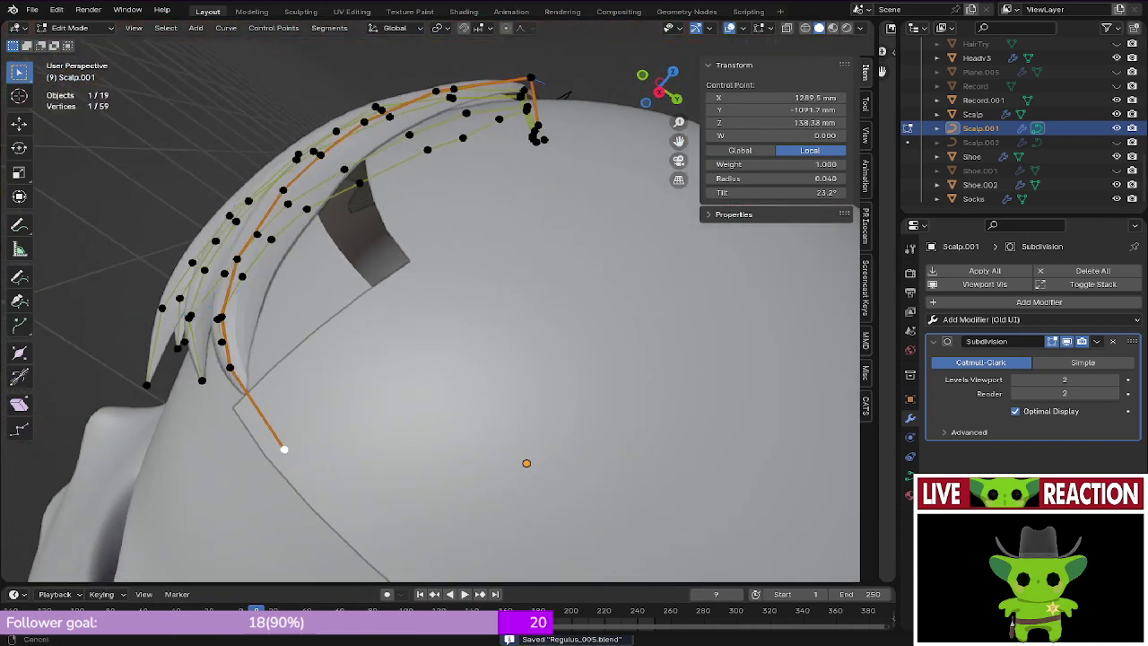
middle_click_drag(394, 462, 391, 507)
key("g")
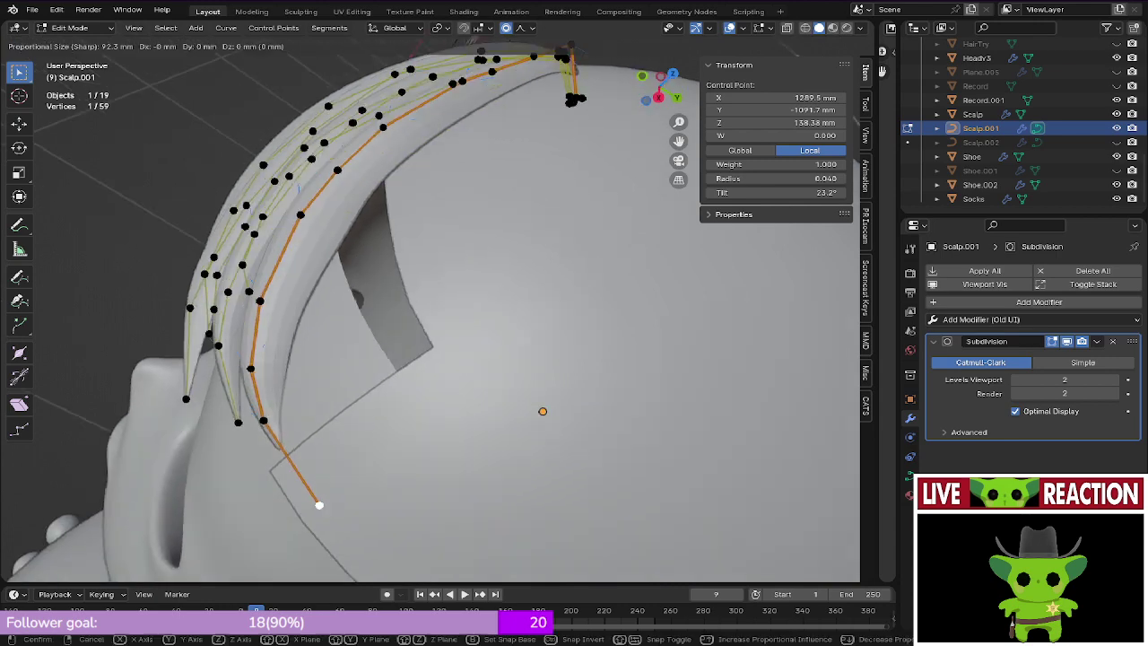
key("y")
scroll(430, 314, "up", 3)
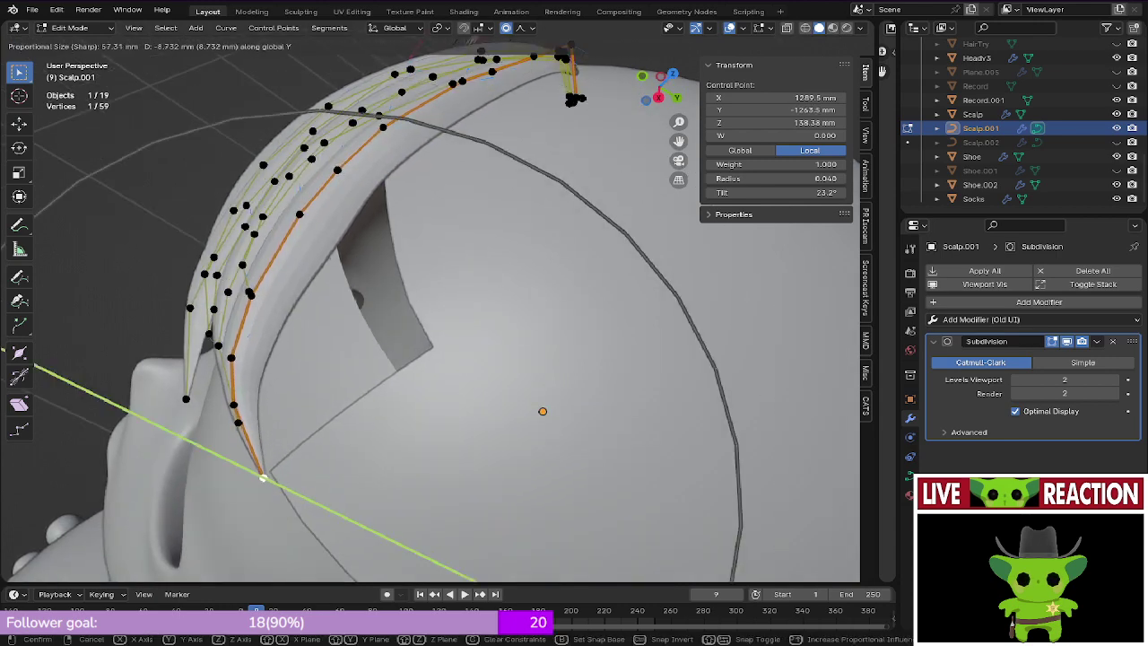
key("Return")
middle_click_drag(359, 431, 574, 430)
Step: Save the file and turn off proportional editing for the Scalp.001 curve
key("ctrl+s")
key("Tab")
scroll(574, 431, "down", 3)
key("KP_1")
scroll(413, 351, "down", 2)
key("ctrl+s")
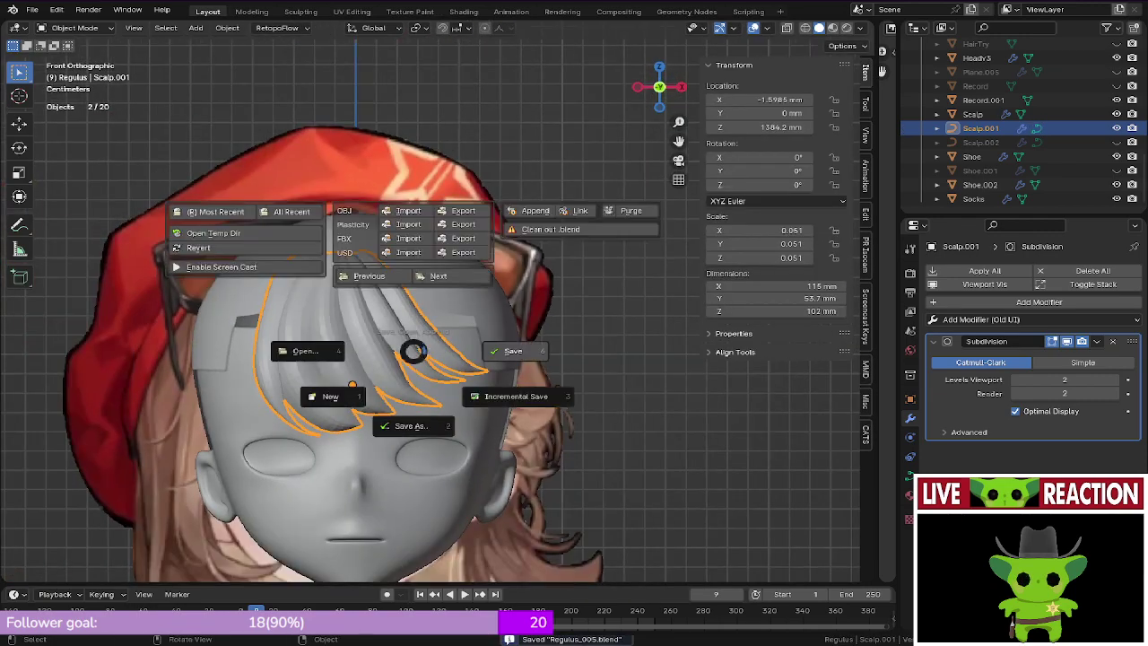
key("s")
scroll(426, 340, "up", 6)
key("Tab")
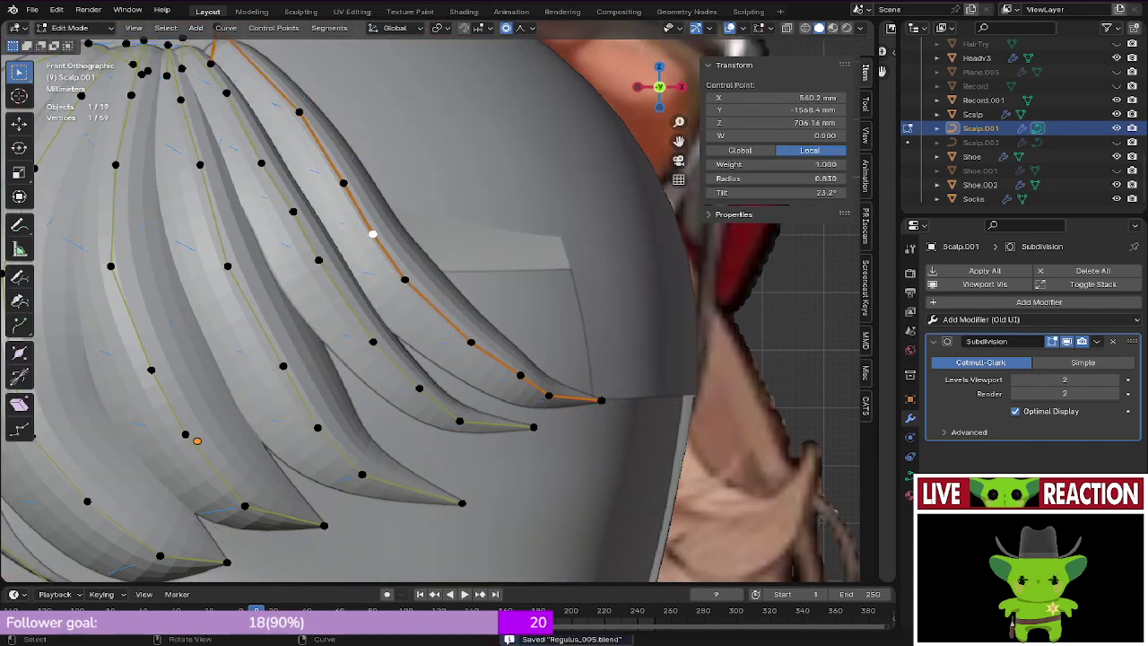
key("o")
Step: Scale the radius of the rightmost strand's second control point by 1.153 and nudge the point slightly
middle_click_drag(426, 341, 431, 404)
key("Tab")
key("Tab")
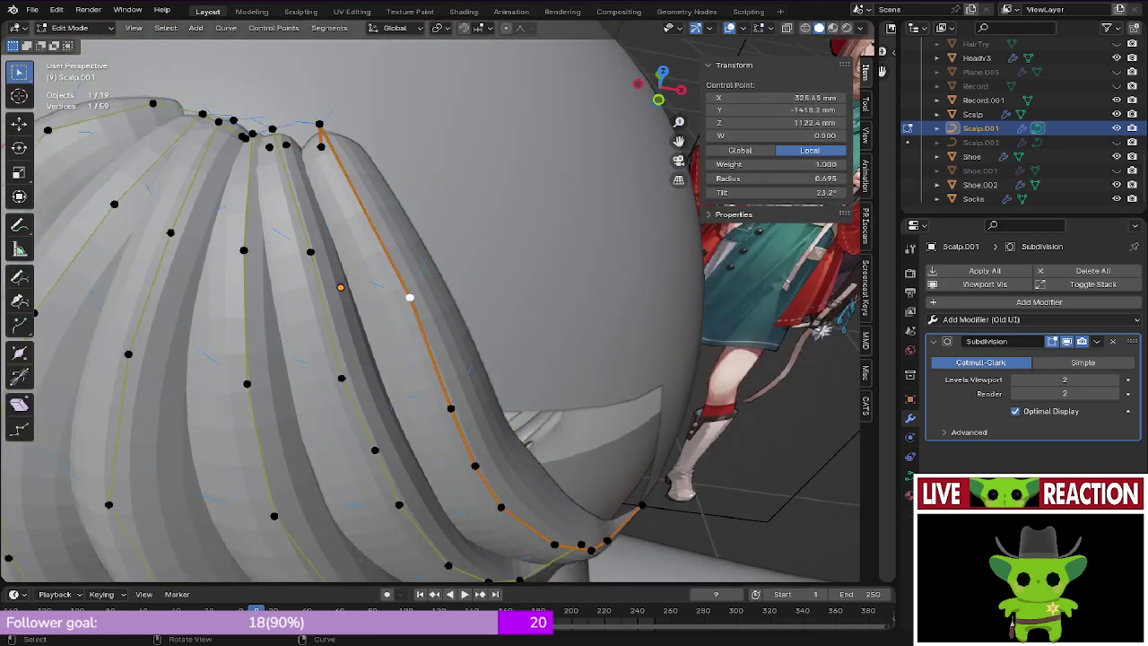
key("alt+s")
left_click(535, 312)
key("g")
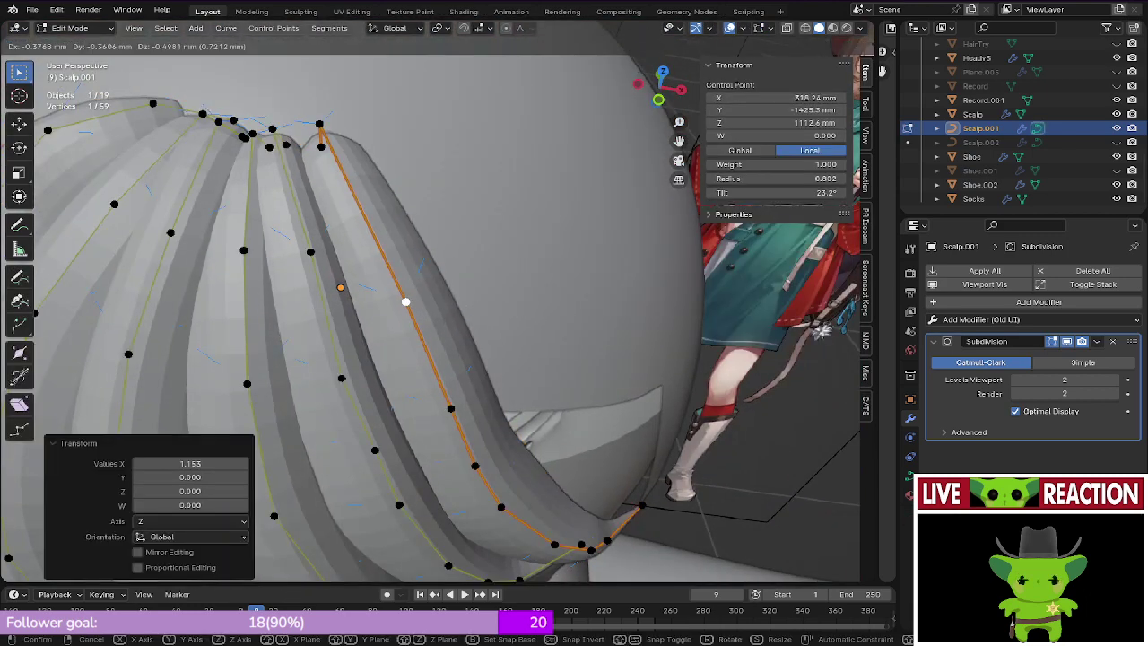
left_click(528, 319)
Step: Scale the strand's next lower point's radius by 1.216, move it about -0.69, -0.19, -0.31 mm and save
left_click(450, 408)
key("alt+s")
left_click(484, 384)
key("g")
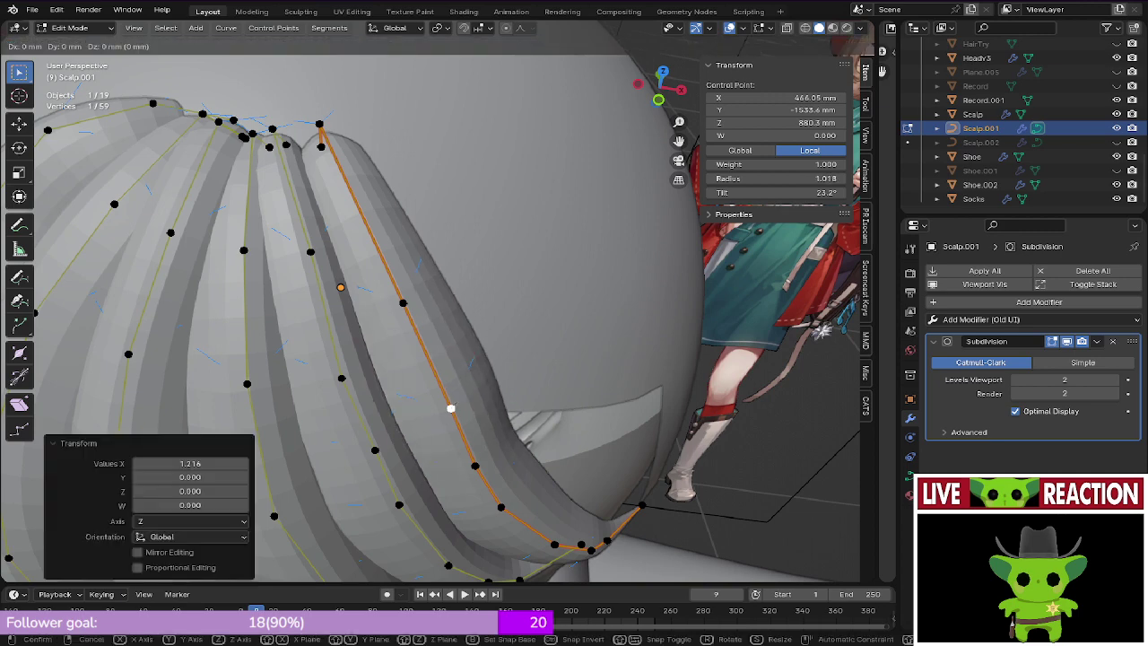
left_click(477, 387)
key("ctrl+s")
left_click(577, 386)
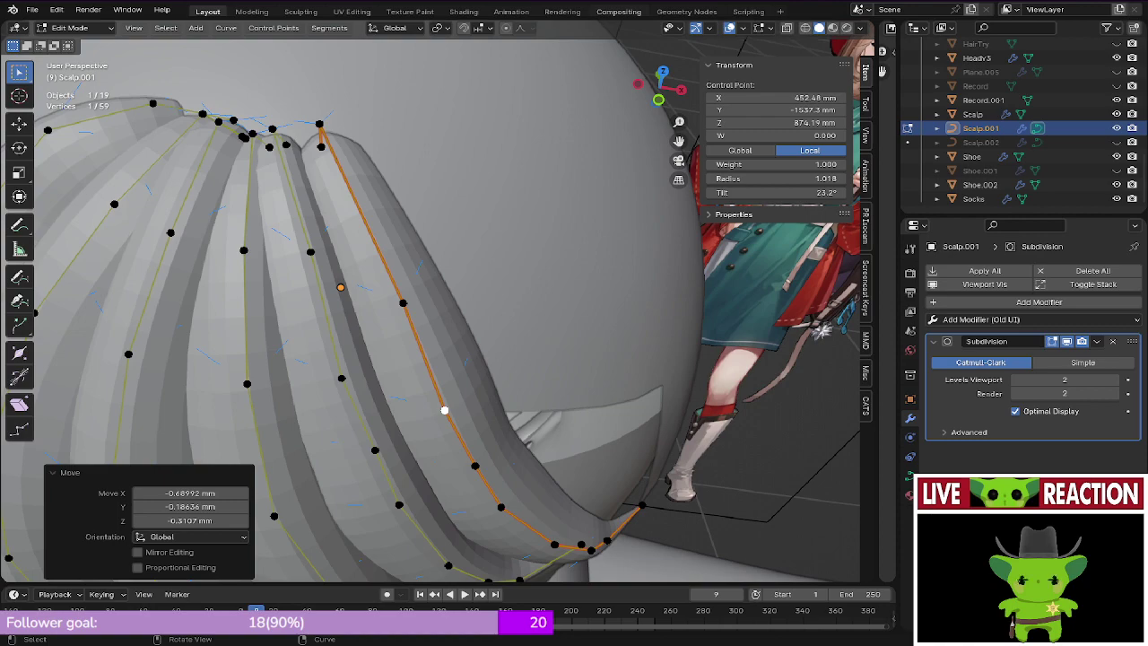
Step: Examine how the rightmost strand lies on the head from below, the side, the front and above
middle_click_drag(448, 394, 408, 192)
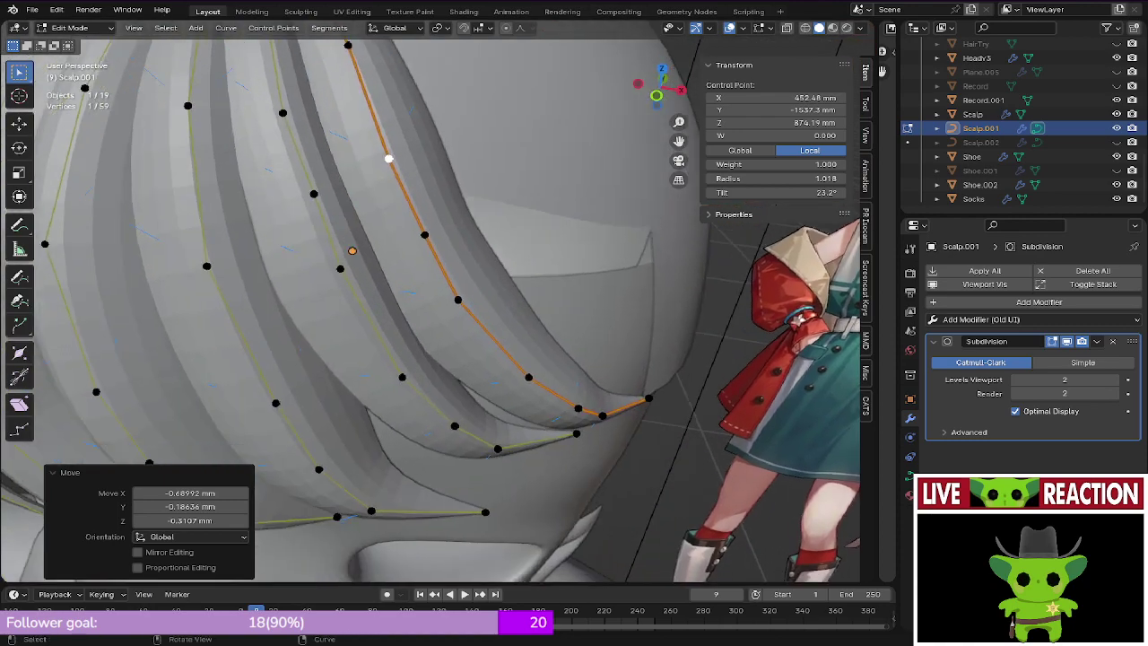
scroll(407, 193, "up", 2)
middle_click_drag(439, 292, 403, 208, "shift")
key("ctrl+s")
left_click(491, 208)
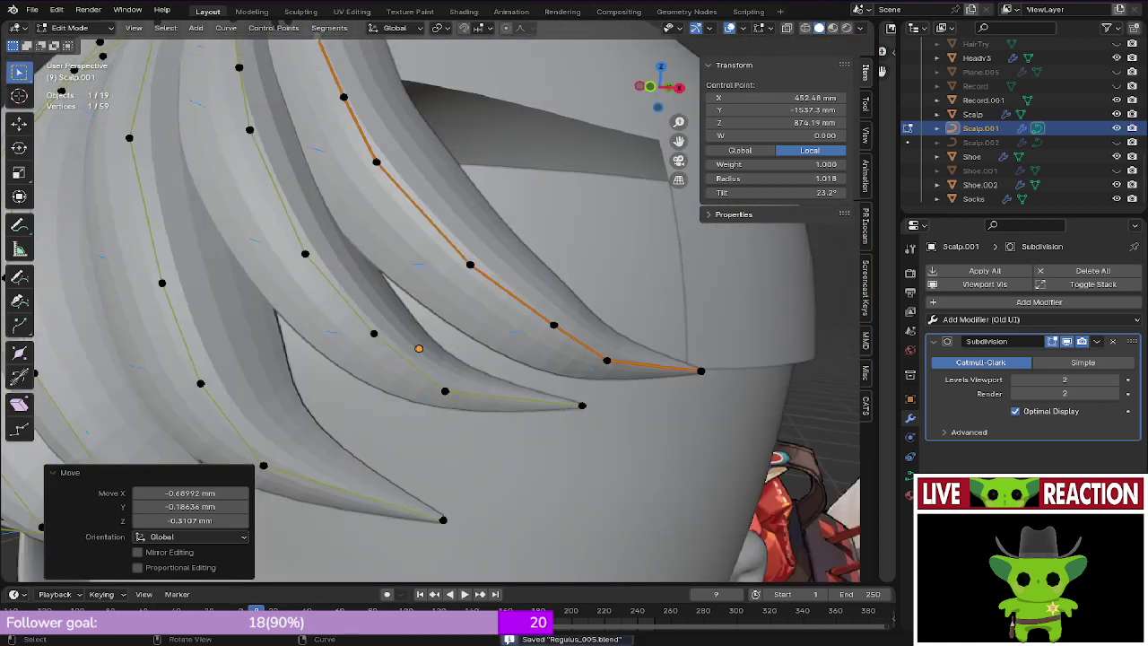
mouse_move(475, 213)
middle_mouse_down()
mouse_move(532, 244)
mouse_move(372, 240)
middle_mouse_up()
key("z")
key("ctrl+s")
middle_click_drag(479, 399, 386, 345)
left_click(528, 410)
key("ctrl+s")
left_click(473, 345)
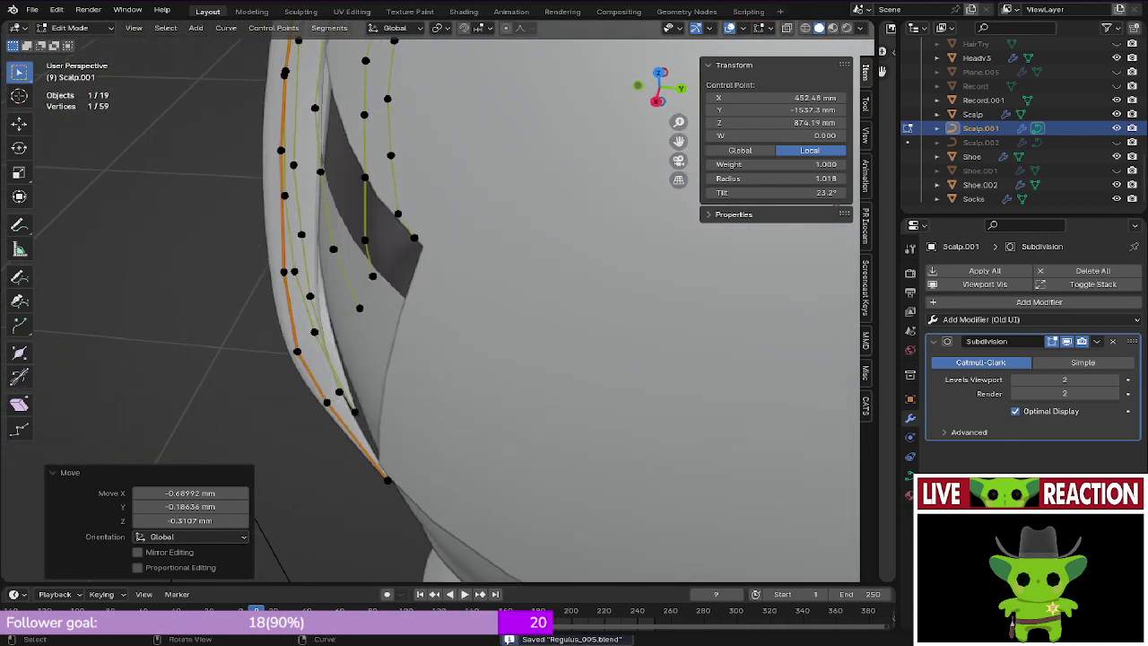
key("KP_1")
middle_click_drag(448, 269, 448, 397, "shift")
scroll(448, 398, "up", 3)
key("Tab")
middle_click_drag(390, 269, 321, 176)
key("ctrl+s")
left_click(424, 176)
mouse_move(424, 176)
middle_mouse_down()
mouse_move(431, 151)
mouse_move(421, 195)
middle_mouse_up()
Step: Nudge the rightmost strand's third point, move the fourth about -0.67, -0.68, -0.08 mm, and save the file
key("Tab")
middle_click_drag(411, 235, 409, 222)
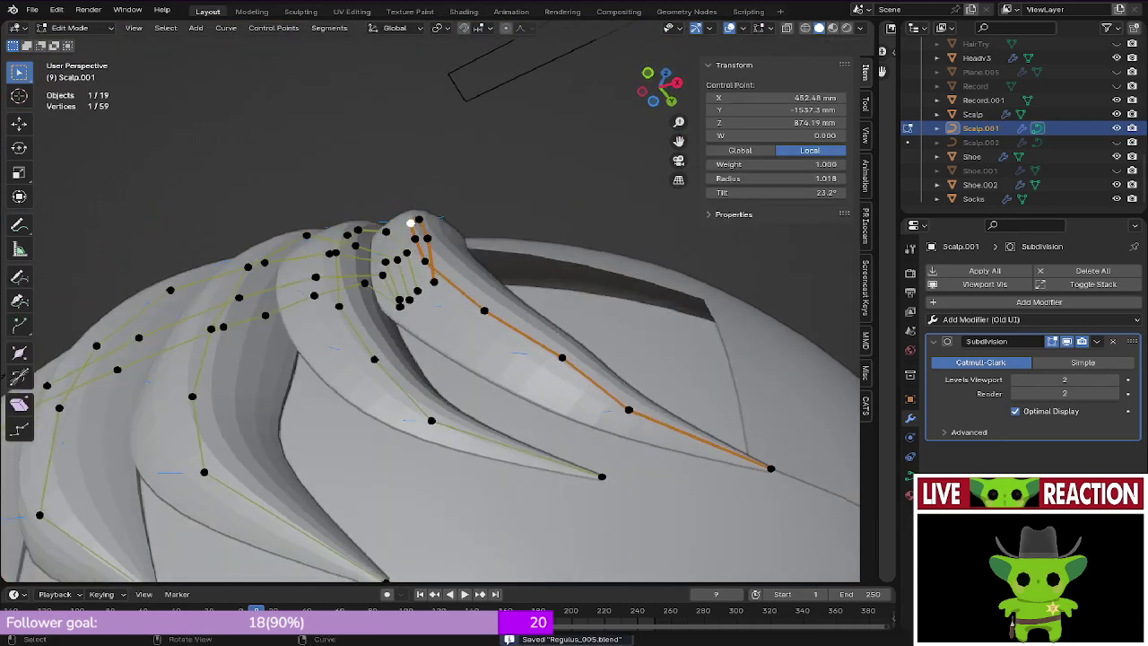
key("g")
left_click(410, 220)
left_click(415, 238)
key("g")
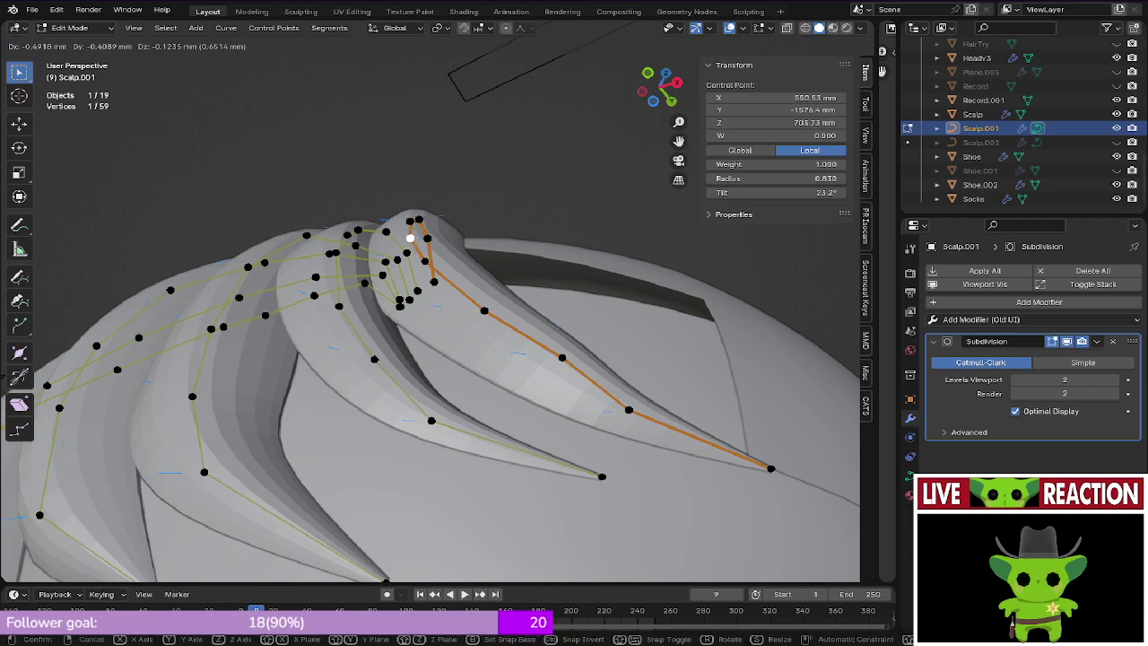
left_click(408, 237)
key("ctrl+s")
middle_click_drag(407, 236, 322, 255)
key("ctrl+s")
key("ctrl+s")
key("ctrl+s")
key("ctrl+s")
Step: Scale the radius of the rightmost strand's third point from the tip by 0.758 and save the file
scroll(416, 228, "down", 6)
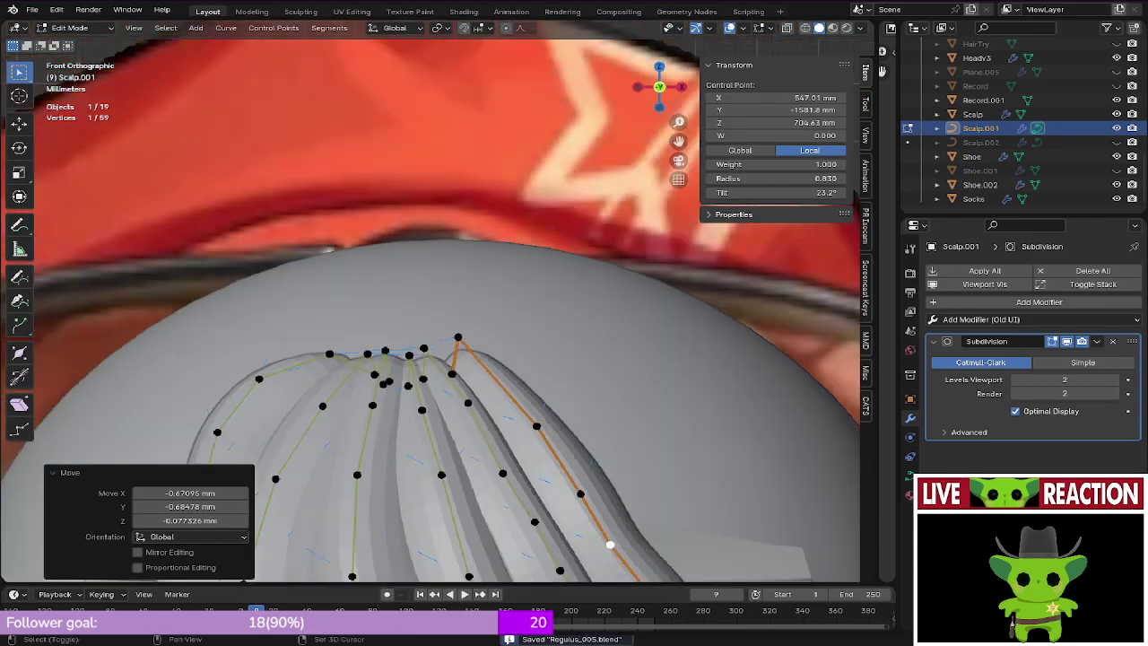
middle_click_drag(417, 229, 388, 112, "shift")
key("Tab")
middle_click_drag(430, 286, 357, 239, "shift")
scroll(430, 301, "up", 4)
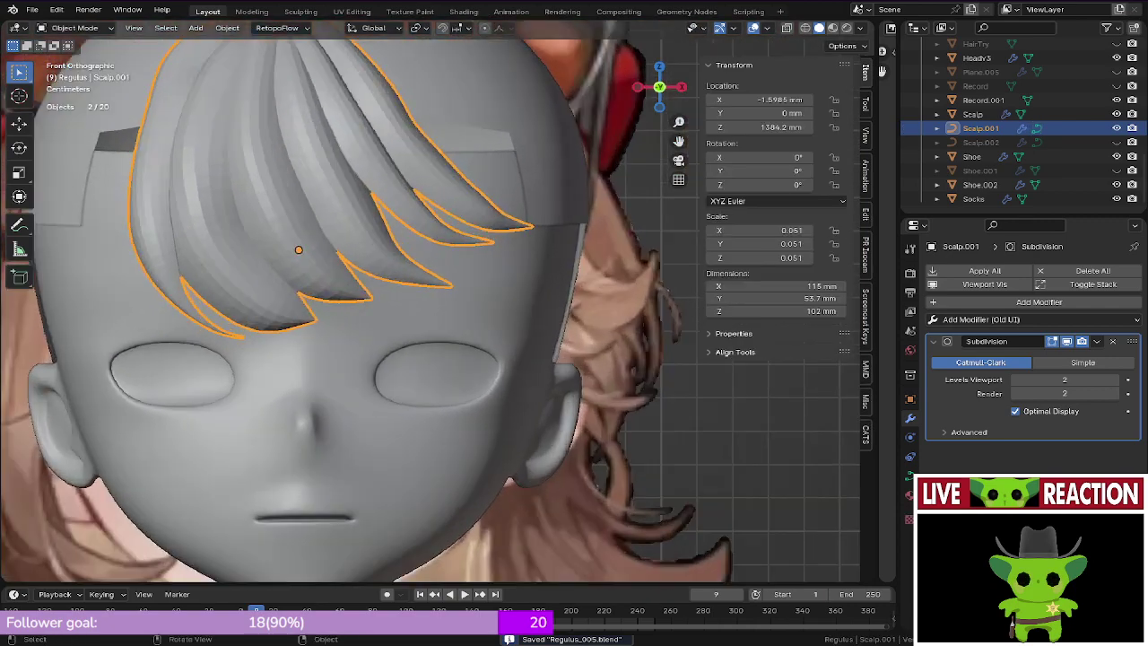
key("Tab")
middle_click_drag(394, 206, 404, 314, "shift")
middle_click_drag(403, 314, 430, 319)
middle_click_drag(376, 287, 341, 279)
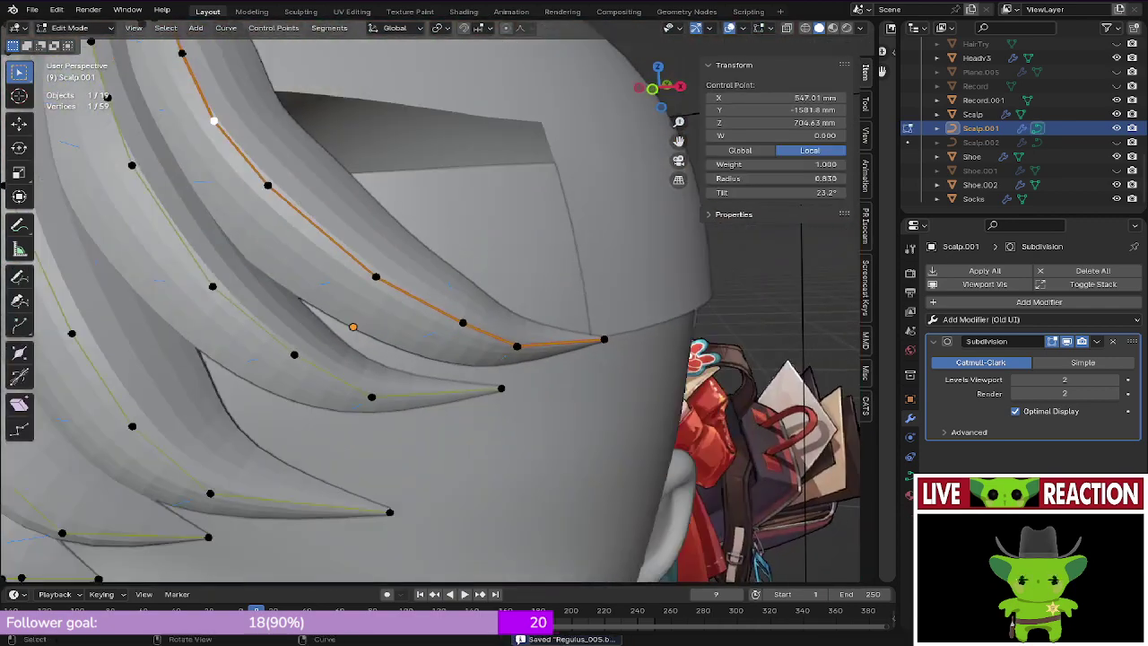
key("alt+s")
left_click(557, 304)
key("ctrl+s")
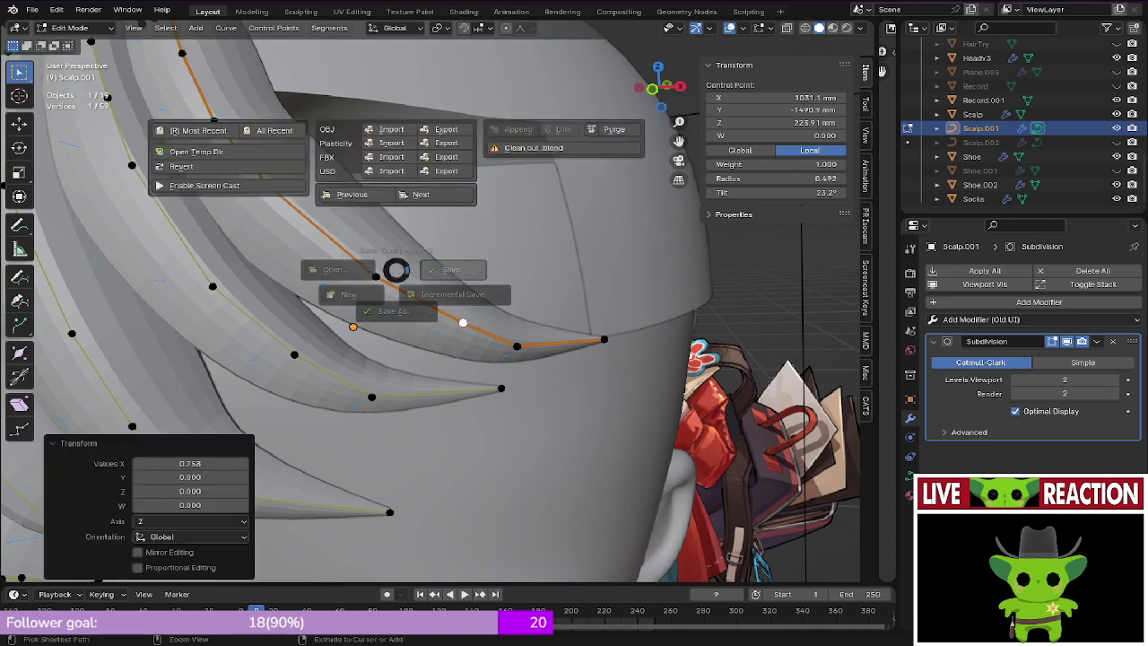
left_click(491, 267)
Step: Check the fringe's overall shape from the front with and without its control points
scroll(430, 269, "down", 3)
key("KP_1")
key("ctrl+s")
left_click(351, 207)
scroll(350, 207, "down", 1)
middle_click_drag(370, 208, 355, 274, "shift")
key("Tab")
scroll(393, 240, "up", 3)
key("Tab")
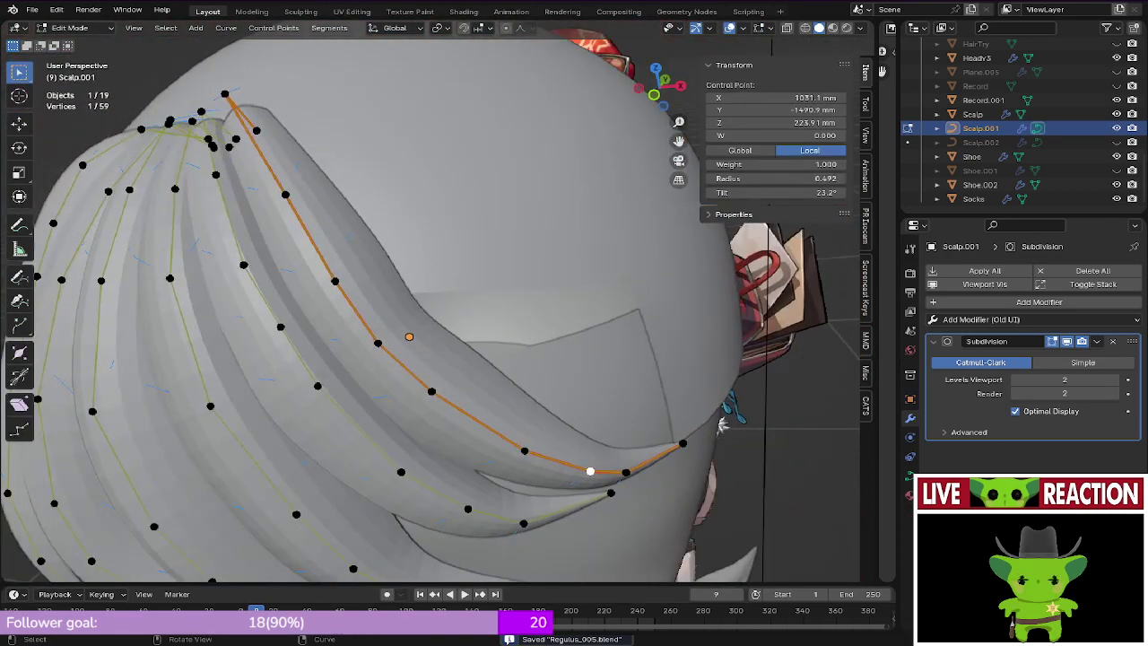
Step: Scale the radius of the rightmost strand's third point from the root by 0.766
key("KP_1")
left_click(397, 236)
key("s")
key("Escape")
key("alt+s")
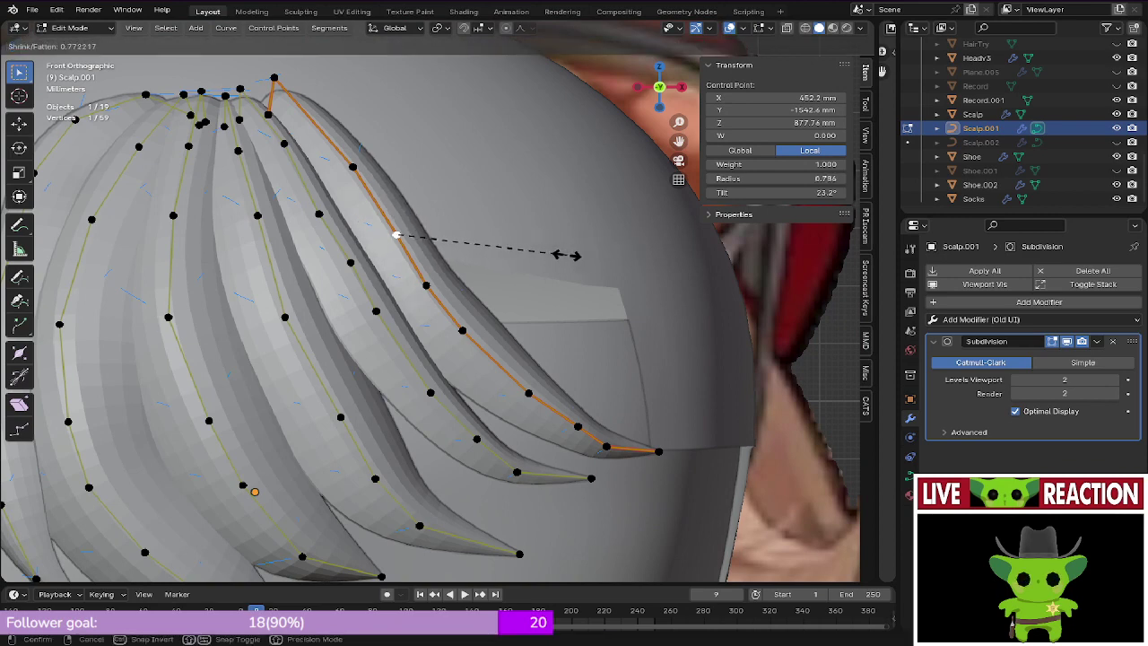
left_click(398, 236)
scroll(397, 232, "down", 4)
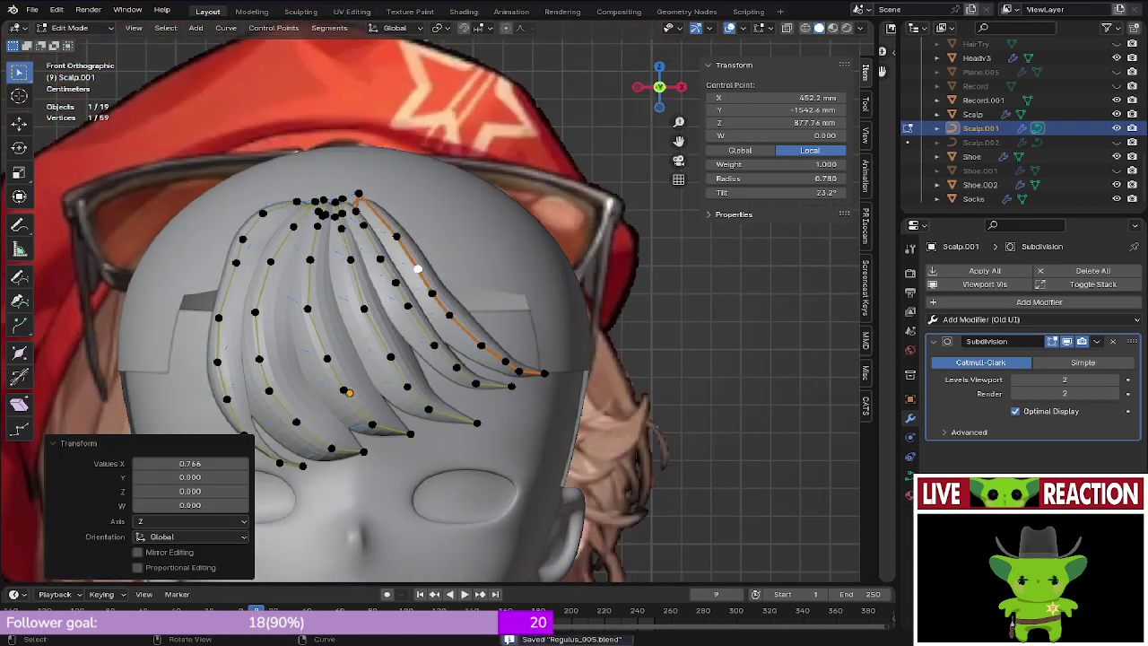
Step: Scale the radius of the rightmost strand's middle control point by 0.784 and save the file
middle_click_drag(397, 231, 314, 235)
key("Tab")
key("Tab")
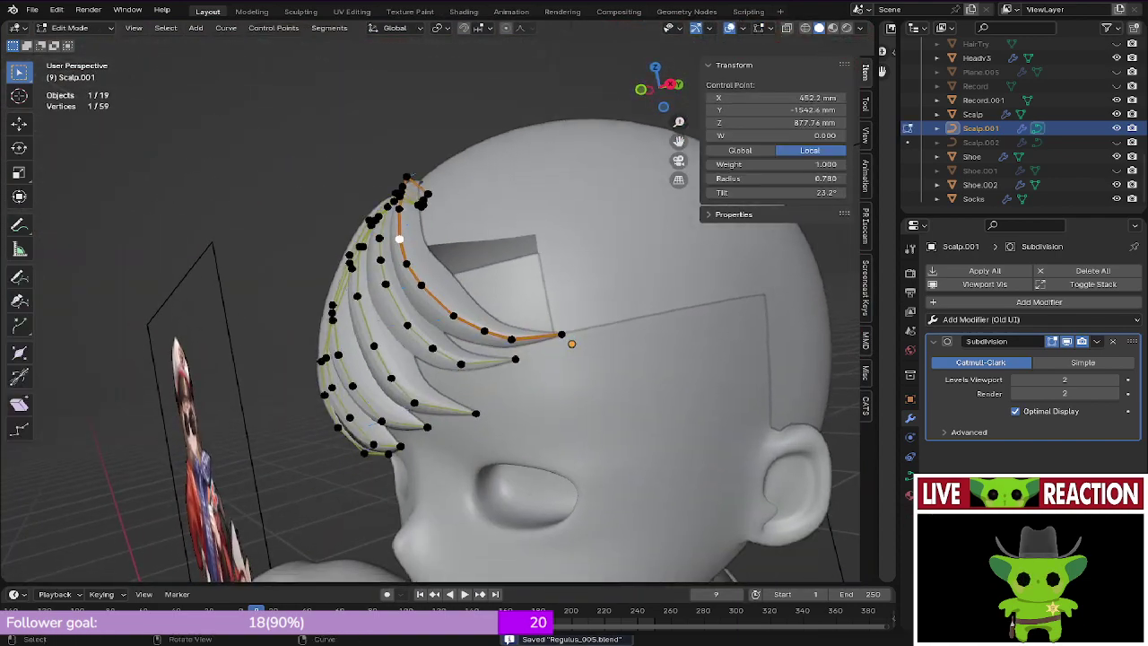
middle_click_drag(506, 211, 484, 219)
key("alt+s")
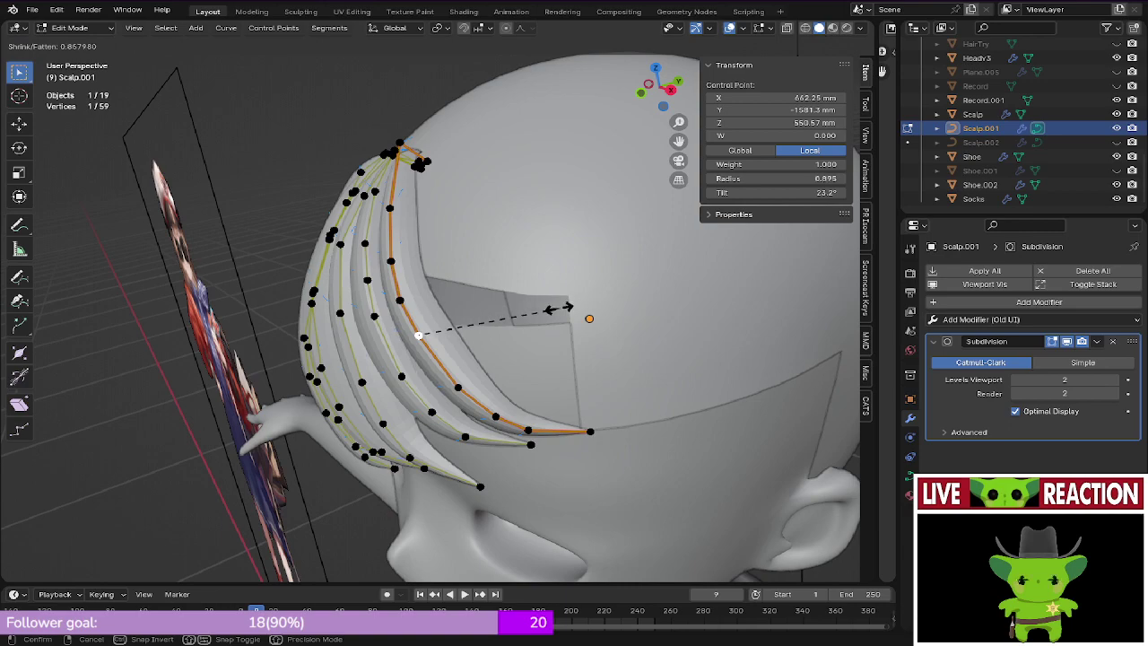
left_click(557, 309)
key("ctrl+s")
key("KP_1")
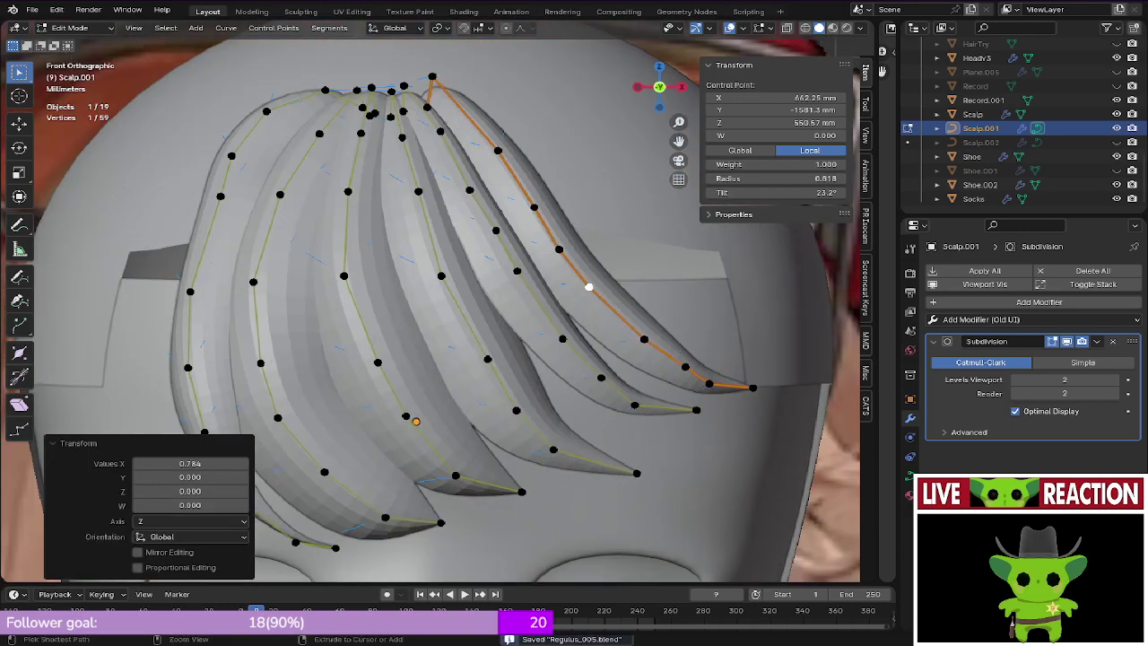
Step: Against the reference in wireframe, move the rightmost strand's two middle points about -0.74 mm in X and -1.94 mm in Z, and save
key("z")
middle_click_drag(725, 266, 539, 260, "shift")
scroll(556, 256, "up", 2)
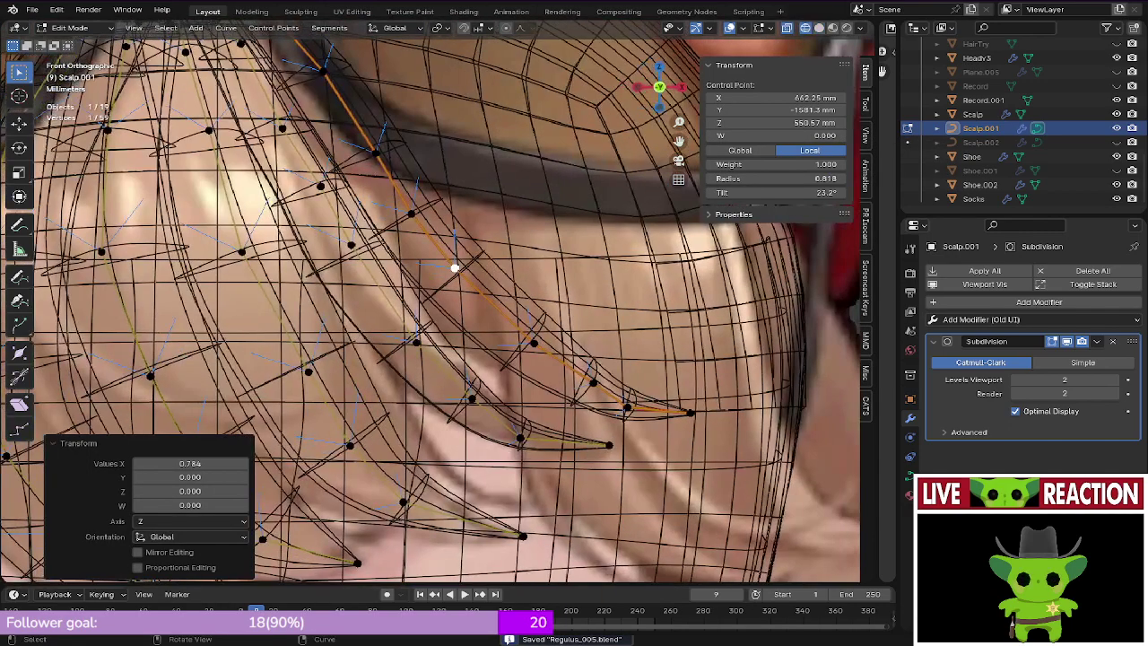
key("g")
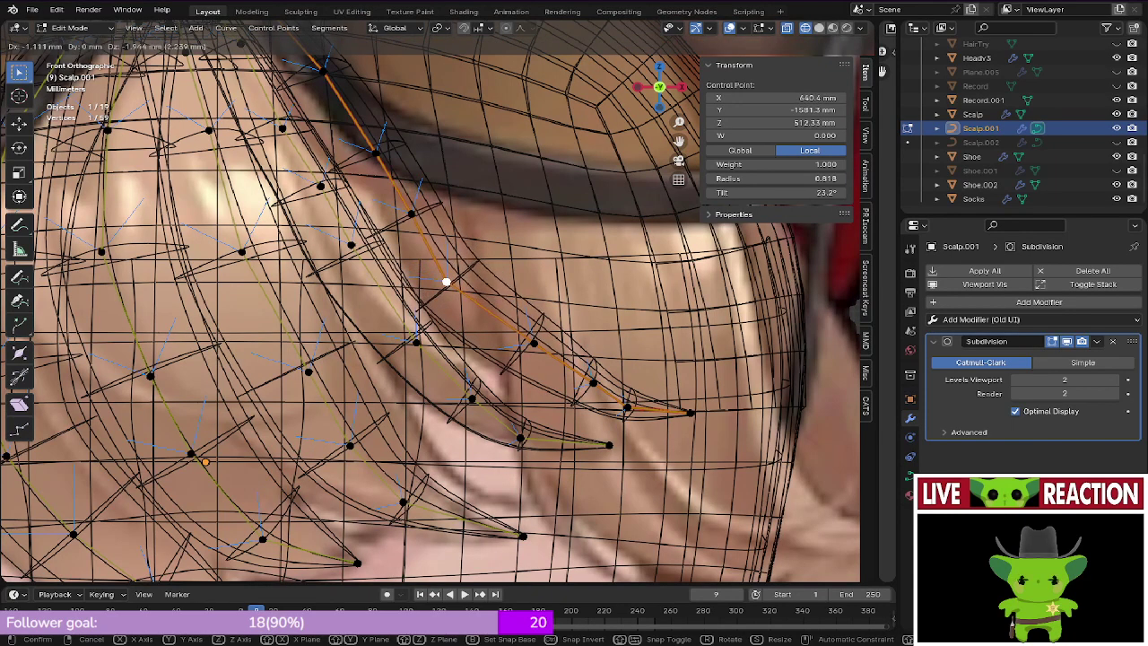
key("Escape")
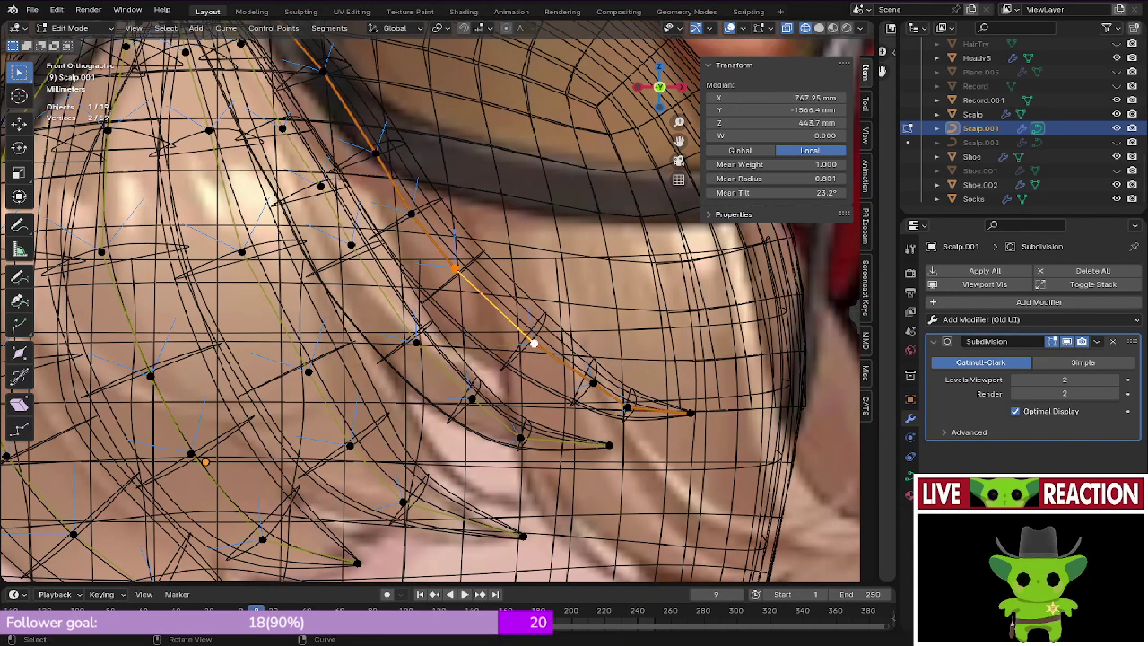
key("g")
key("Return")
key("alt+z")
key("ctrl+s")
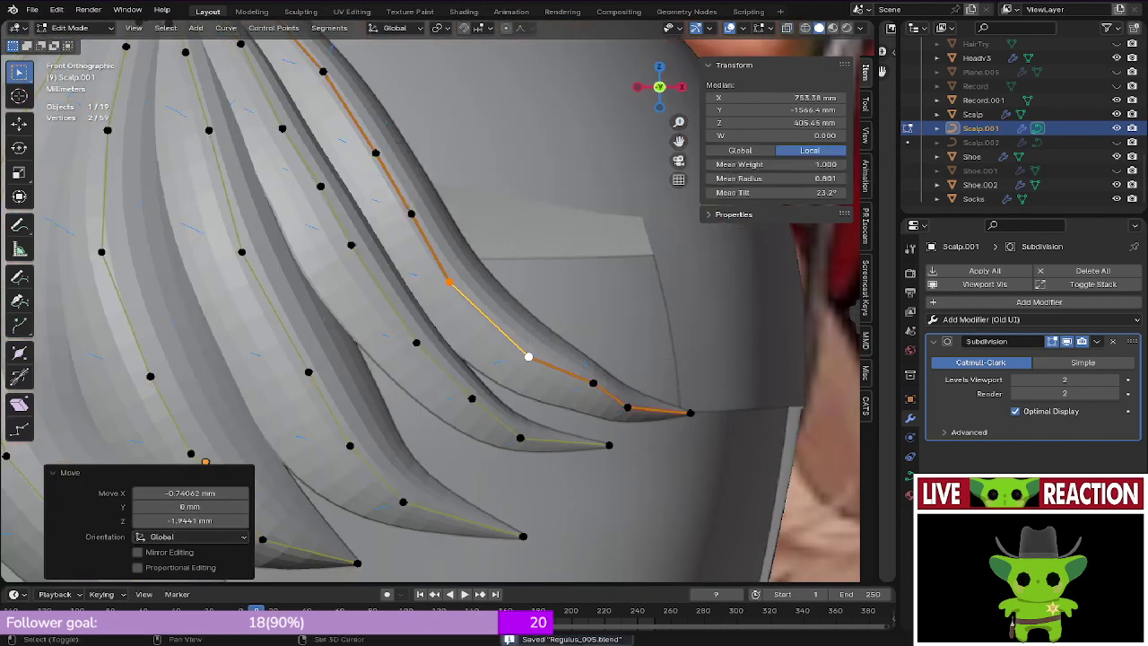
Step: Lower the rightmost strand's third point from the tip about 1.2 mm along Z and save the file
middle_click_drag(628, 408, 426, 324, "shift")
left_click(577, 336)
key("g")
key("Escape")
left_click(543, 312)
key("g")
key("z")
left_click(543, 321)
scroll(520, 323, "down", 3)
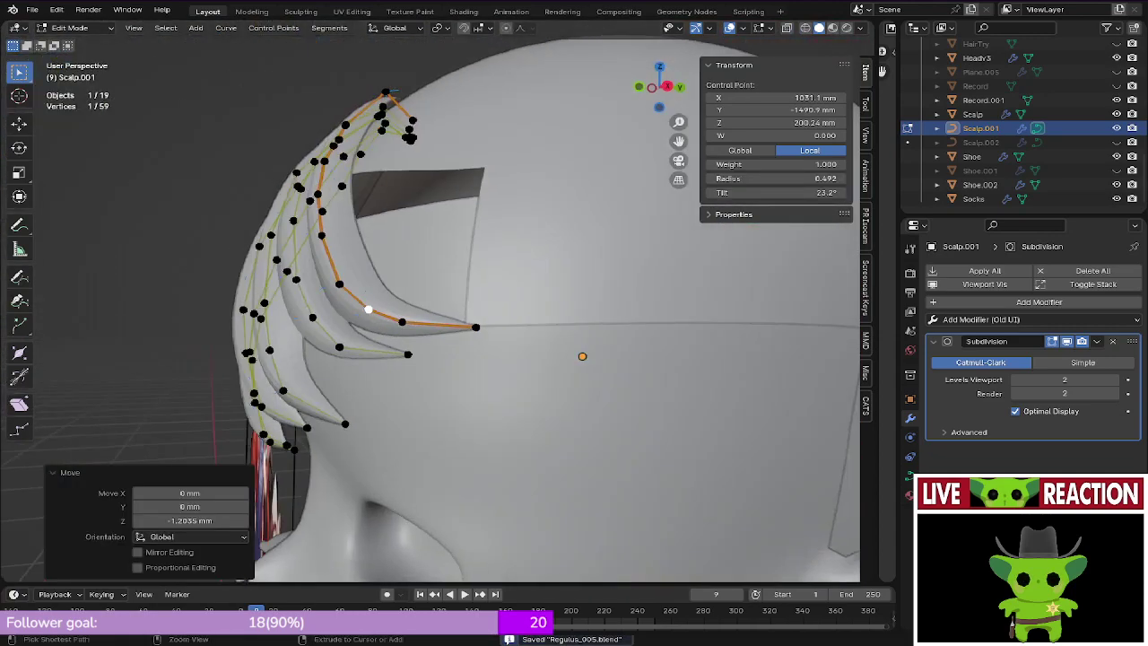
key("KP_1")
scroll(338, 116, "up", 3)
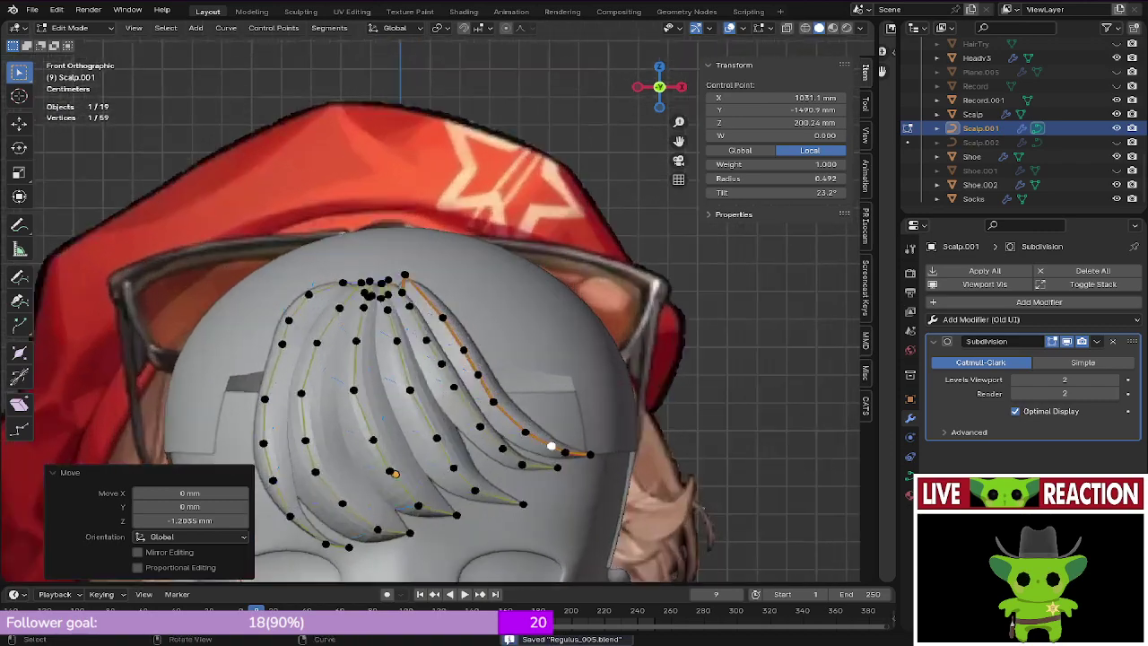
middle_click_drag(317, 278, 397, 257, "shift")
key("ctrl+s")
left_click(451, 256)
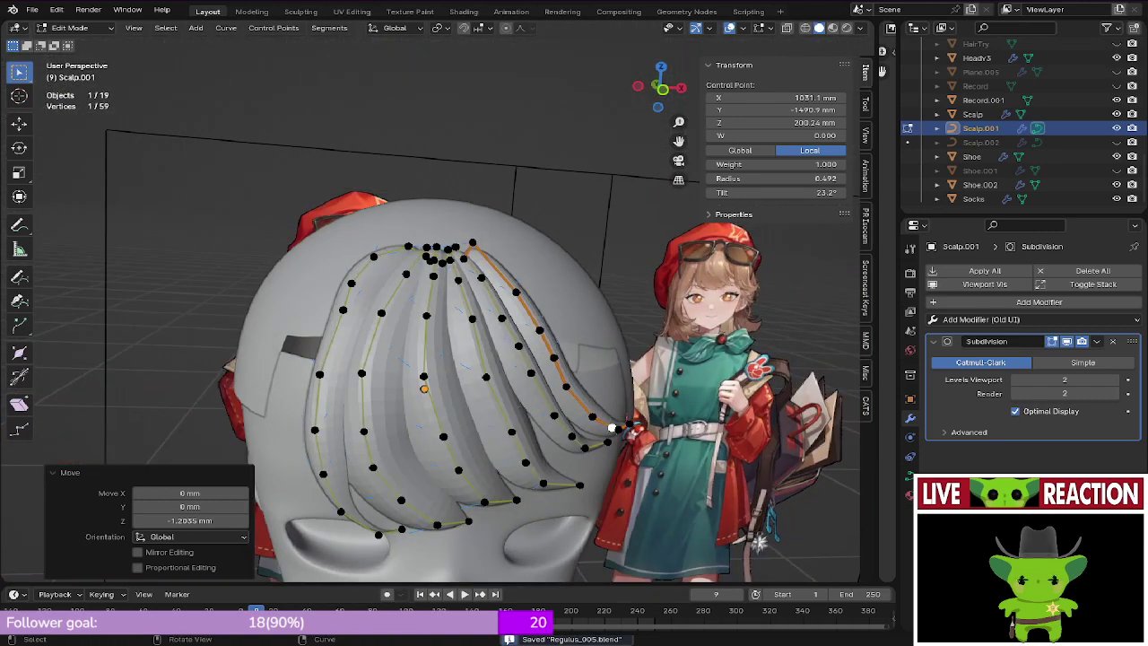
Step: Examine the fringe from the front and both sides
key("KP_1")
scroll(463, 318, "up", 1)
middle_click_drag(463, 317, 520, 328)
scroll(507, 333, "up", 2)
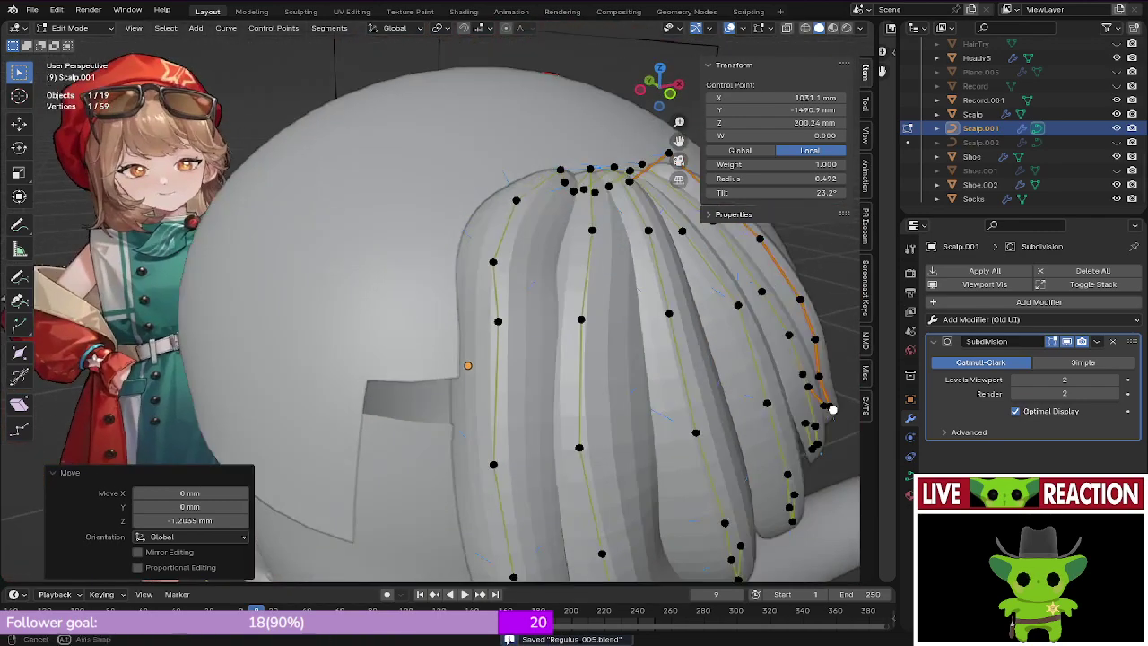
middle_click_drag(832, 409, 534, 330)
key("ctrl+s")
left_click(664, 389)
key("ctrl+s")
Step: Move two neighbouring middle points of the leftmost strand slightly outward and up, and save the file
left_click(535, 332)
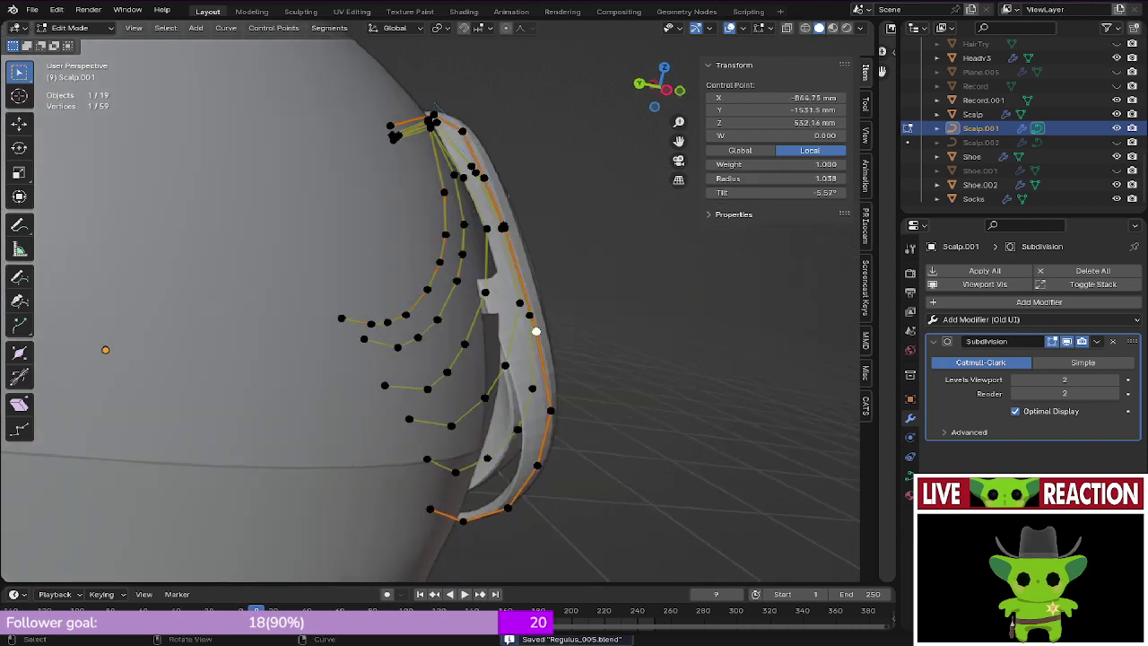
left_click(505, 225, "shift")
middle_click_drag(504, 226, 555, 260)
key("g")
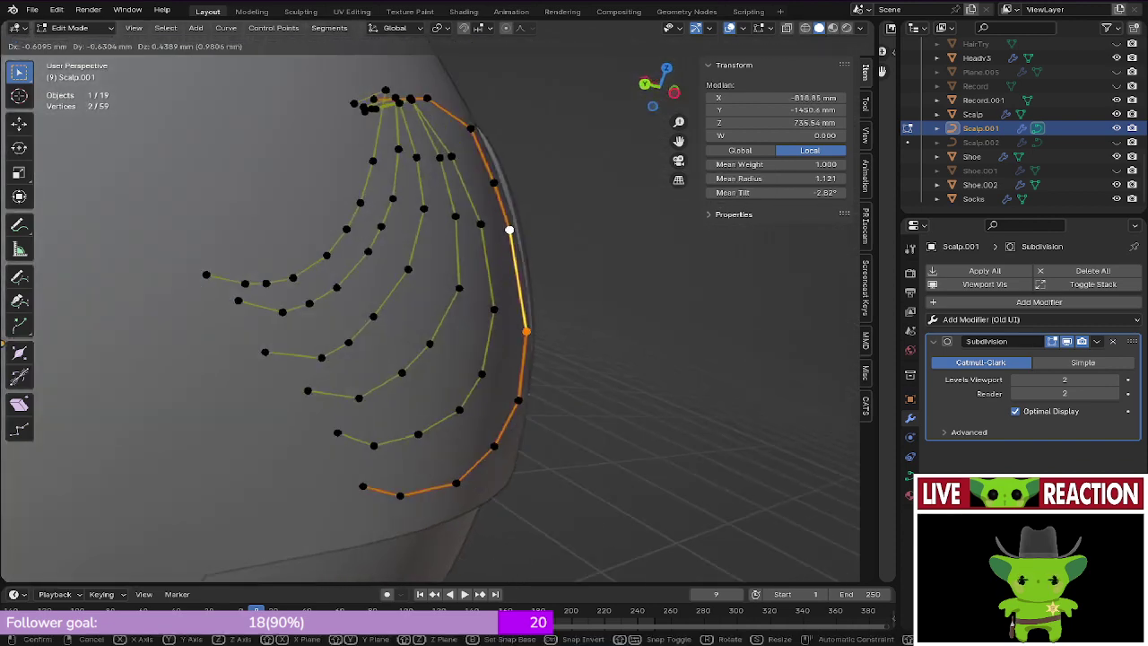
left_click(529, 321)
middle_click_drag(578, 323, 549, 323)
key("ctrl+s")
left_click(640, 323)
Step: Nudge the selected leftmost strand points again and check the fringe in Object Mode
middle_click_drag(628, 322, 618, 345)
key("KP_1")
key("Tab")
middle_click_drag(538, 301, 510, 370, "shift")
key("Tab")
middle_click_drag(448, 309, 363, 327)
key("g")
left_click(502, 300)
key("Tab")
scroll(431, 305, "up", 4)
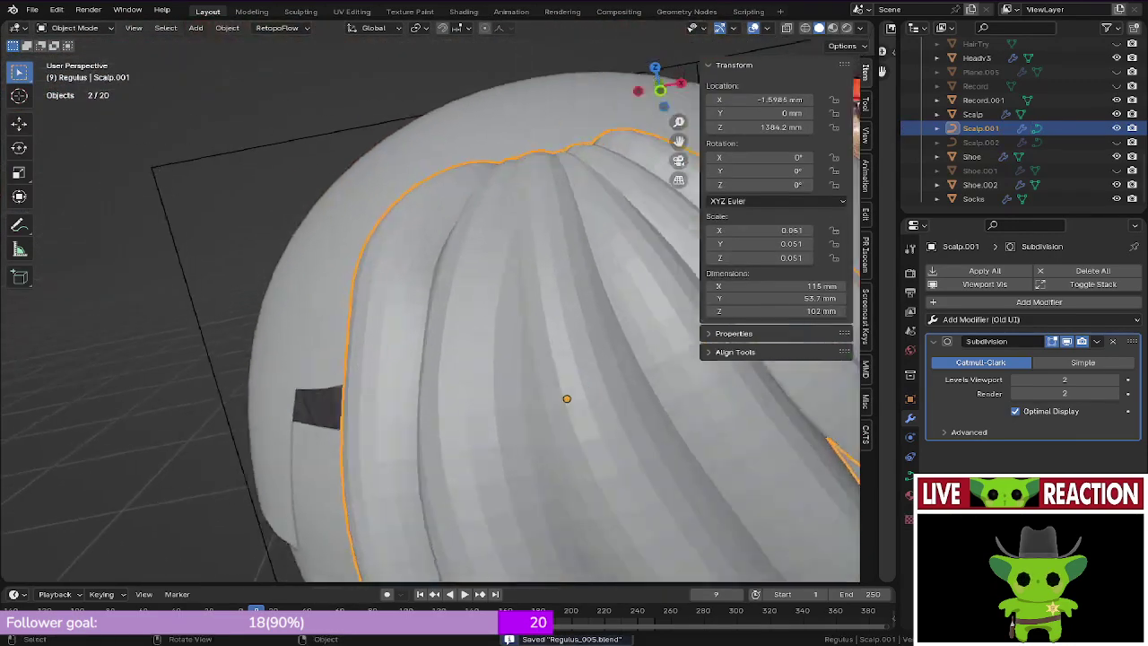
Step: Tilt the leftmost fringe strand's selected upper bend point in two passes to about -25°
key("Tab")
key("ctrl+t")
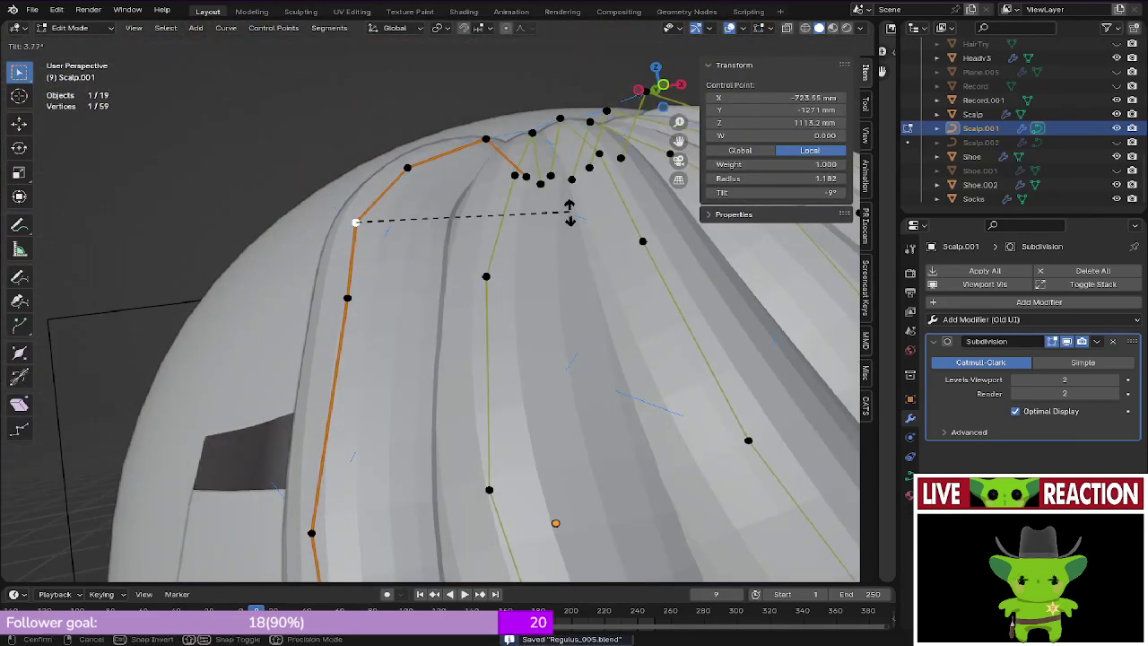
left_click(529, 179)
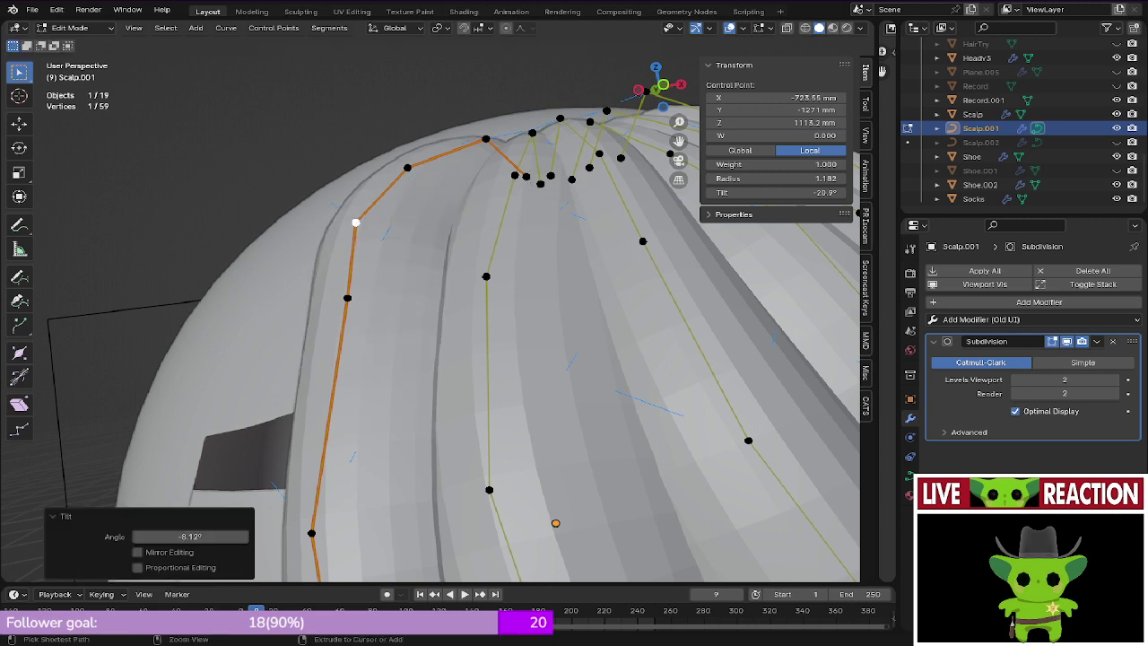
key("ctrl+t")
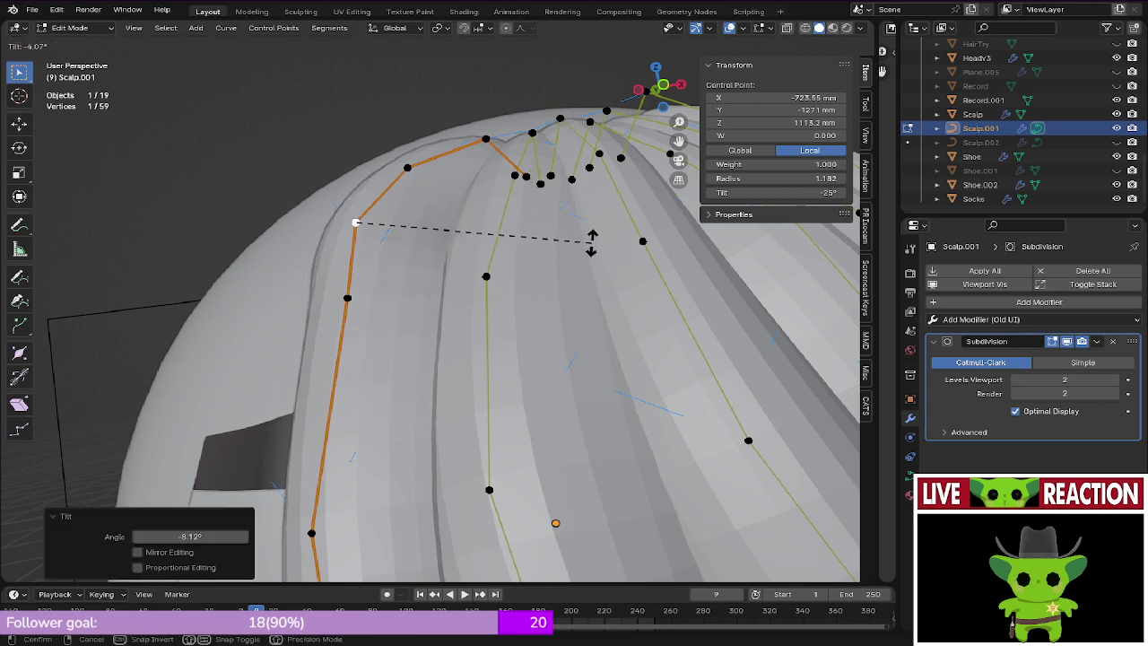
left_click(592, 242)
Step: Tilt the leftmost strand's next lower point by about -6°, save the file and check the fringe from the front
left_click(347, 298)
key("ctrl+t")
left_click(529, 271)
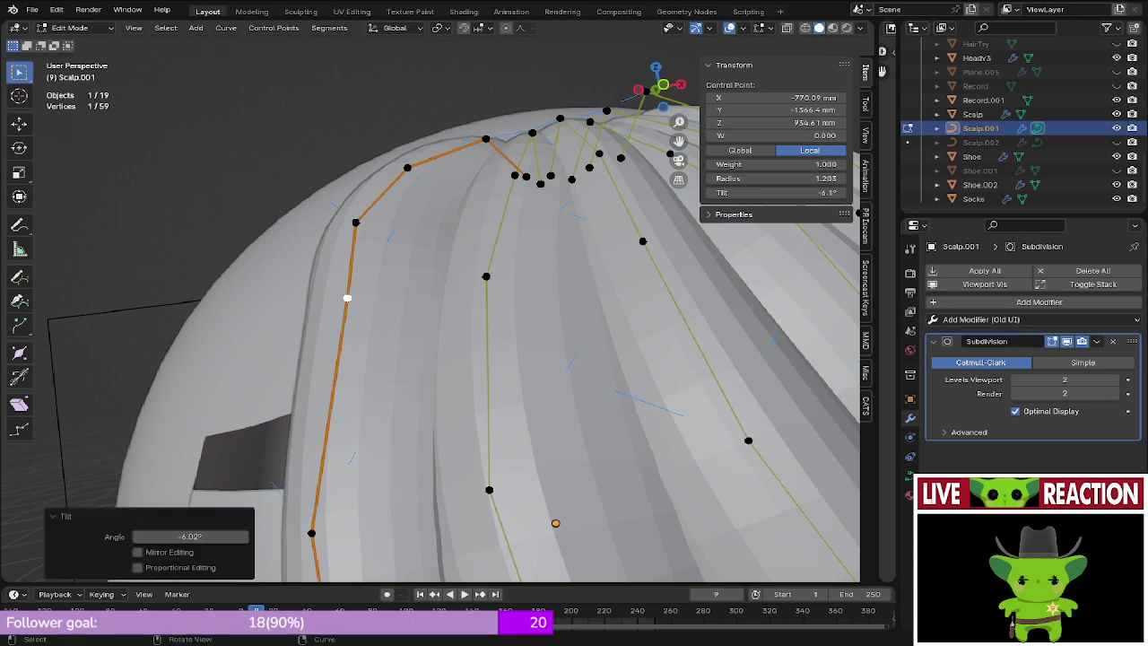
key("KP_1")
key("ctrl+s")
key("Tab")
scroll(430, 301, "down", 3)
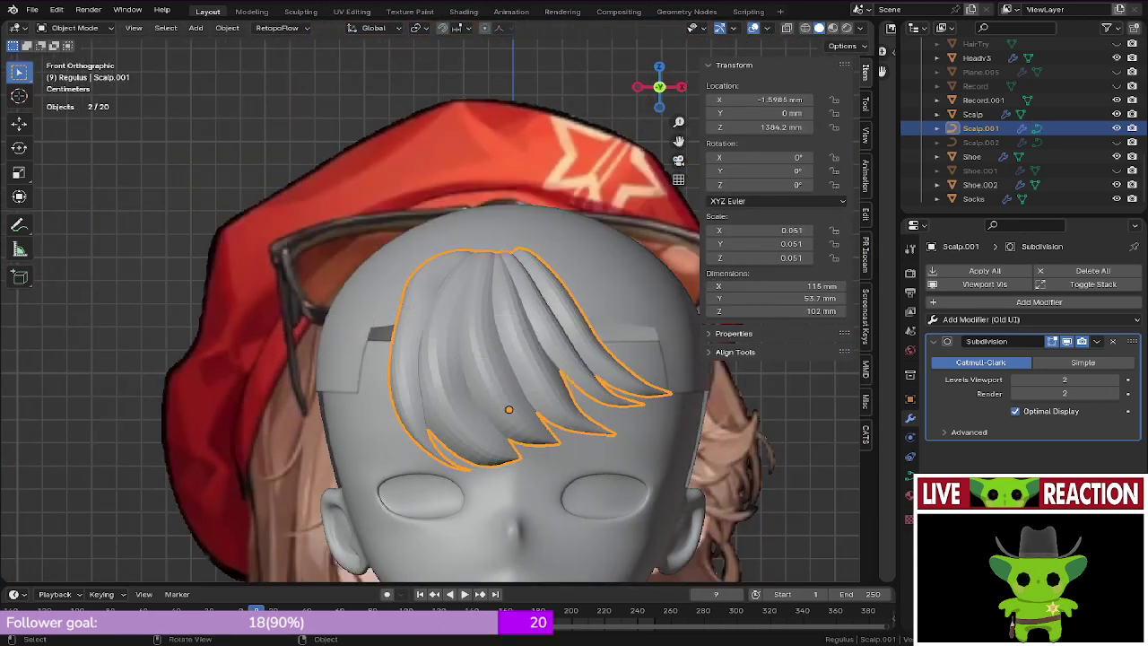
Step: Move that tilted point slightly outward and down to smooth the leftmost strand's outline, and save the file
scroll(394, 314, "up", 4)
key("Tab")
key("ctrl+s")
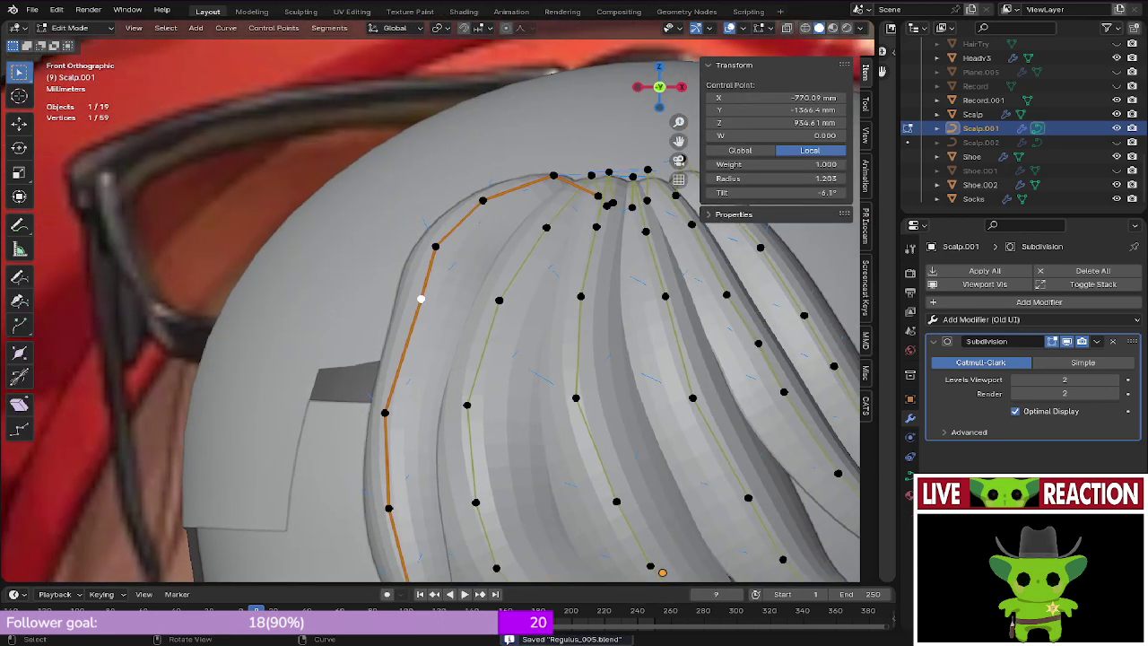
key("g")
left_click(403, 319)
middle_click_drag(404, 319, 421, 328)
key("Tab")
key("KP_1")
key("ctrl+s")
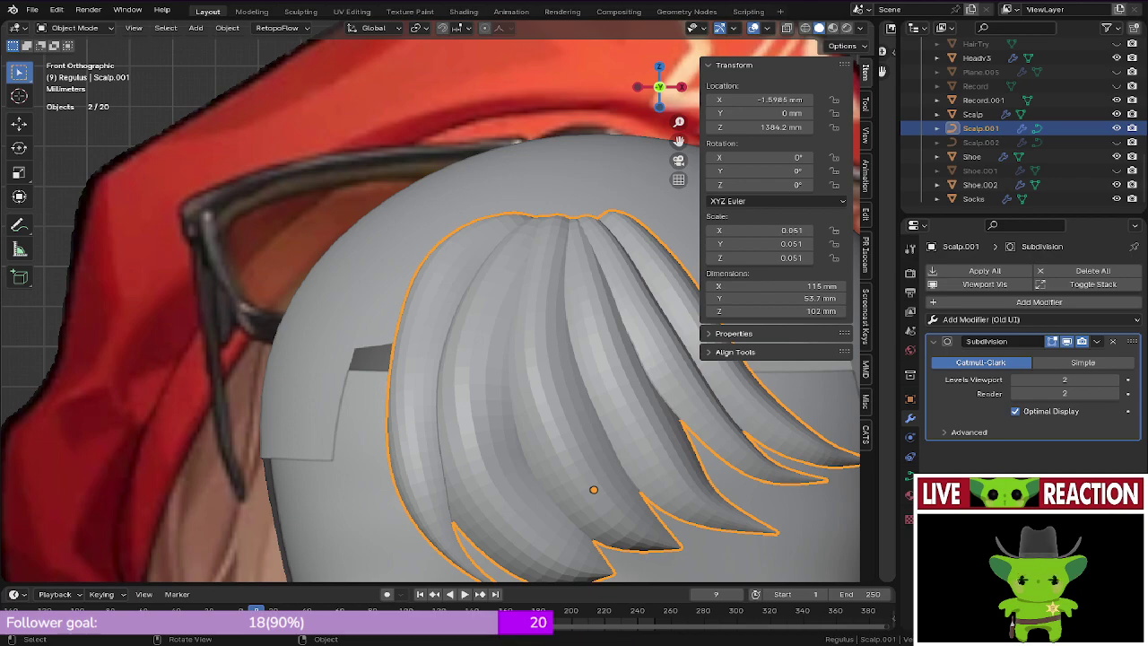
Step: Outline the central fringe section on the neighbouring reference illustration with the Annotate tool
scroll(430, 311, "down", 8)
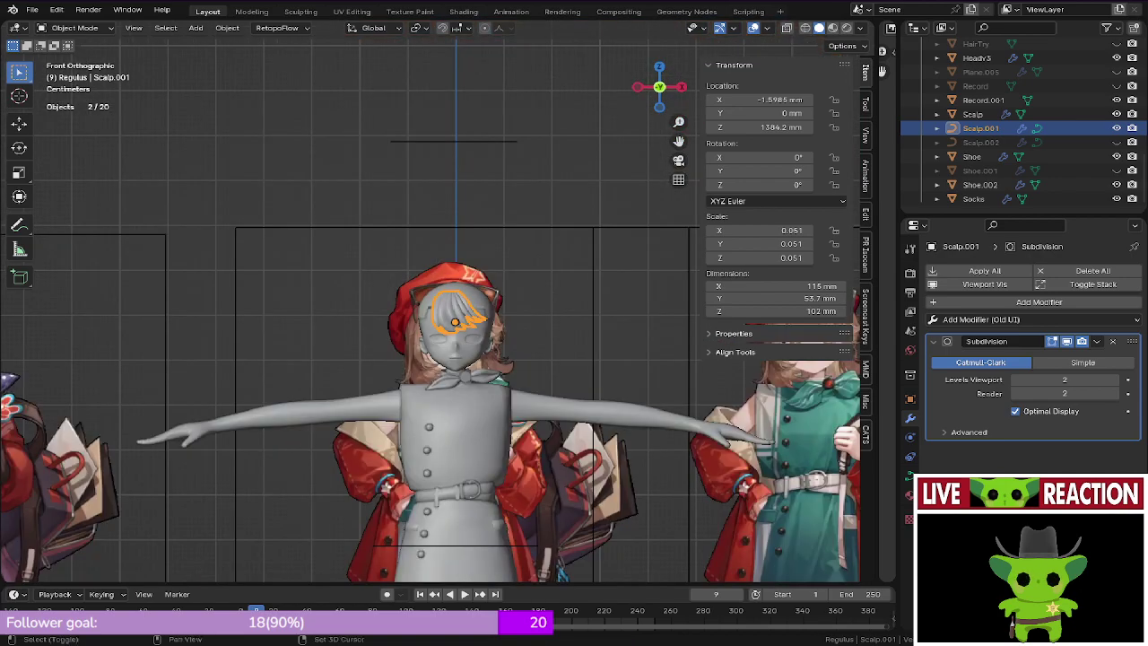
middle_click_drag(821, 367, 491, 321, "shift")
scroll(492, 321, "up", 8)
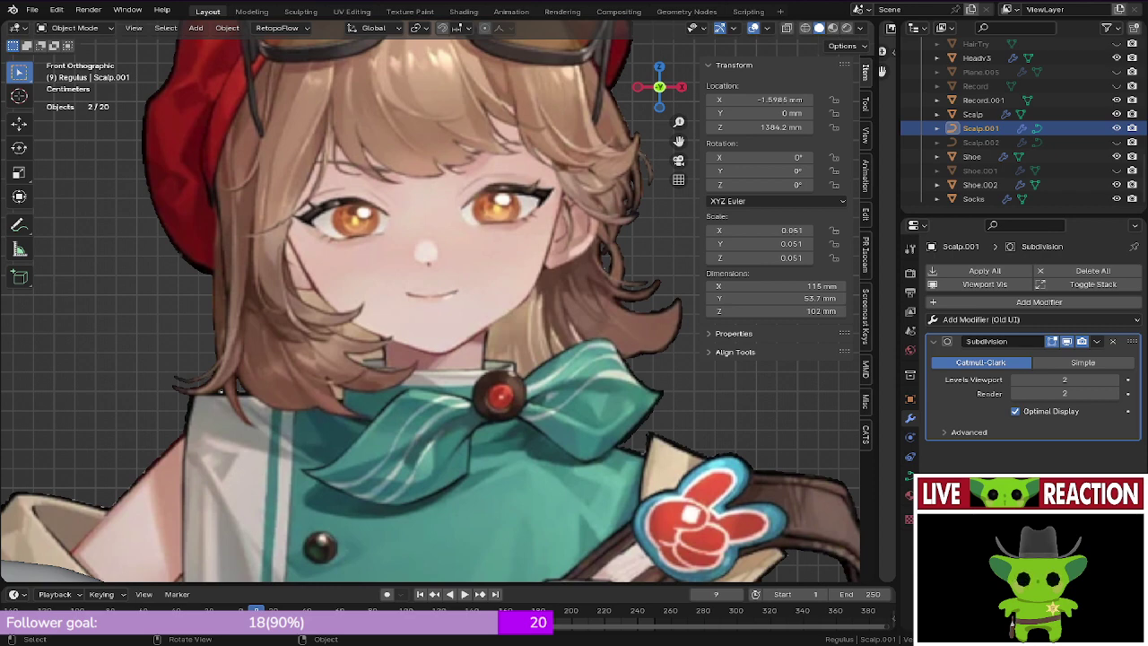
scroll(435, 315, "down", 2)
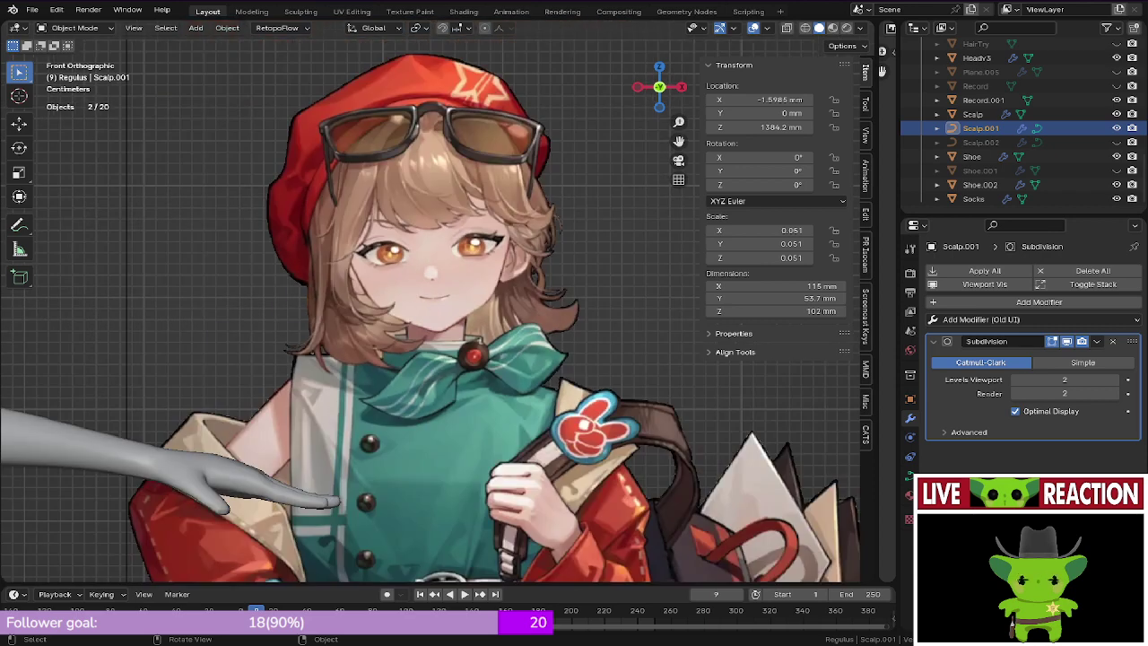
left_click(19, 225)
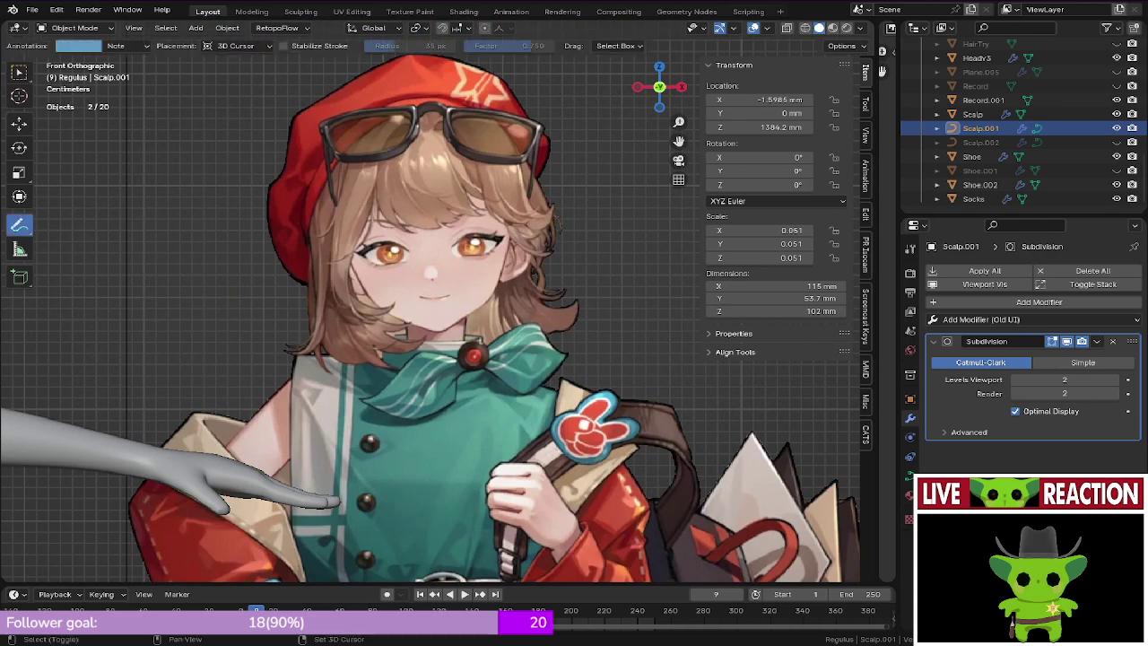
scroll(430, 318, "up", 2)
mouse_move(430, 224)
middle_mouse_down("shift")
mouse_move(429, 377)
mouse_move(431, 320)
middle_mouse_up("shift")
scroll(431, 318, "up", 2)
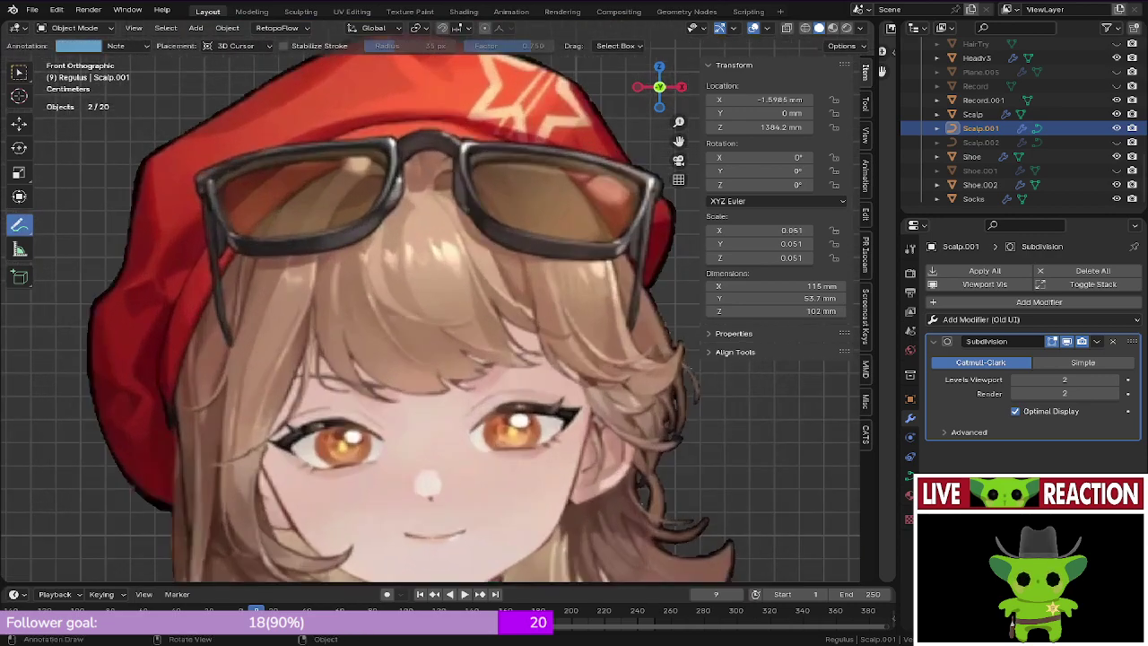
mouse_move(509, 320)
left_mouse_down()
mouse_move(448, 384)
mouse_move(337, 375)
mouse_move(308, 302)
left_mouse_up()
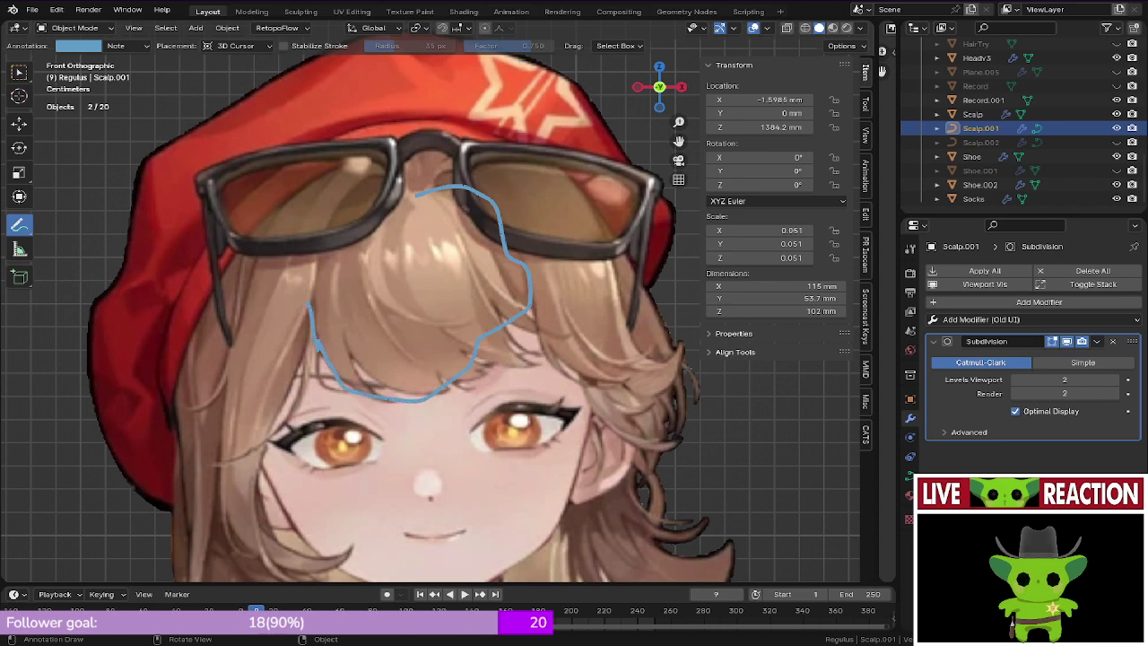
Step: Annotate the lock framing the left cheek and the fringe lock sweeping right from the parting on the illustration
mouse_move(377, 194)
left_mouse_down()
mouse_move(335, 242)
mouse_move(314, 312)
mouse_move(321, 220)
mouse_move(381, 196)
mouse_move(391, 168)
mouse_move(280, 217)
mouse_move(241, 354)
mouse_move(222, 440)
mouse_move(235, 499)
mouse_move(281, 570)
mouse_move(348, 540)
mouse_move(238, 485)
mouse_move(314, 295)
left_mouse_up()
middle_click_drag(316, 296, 220, 297, "shift")
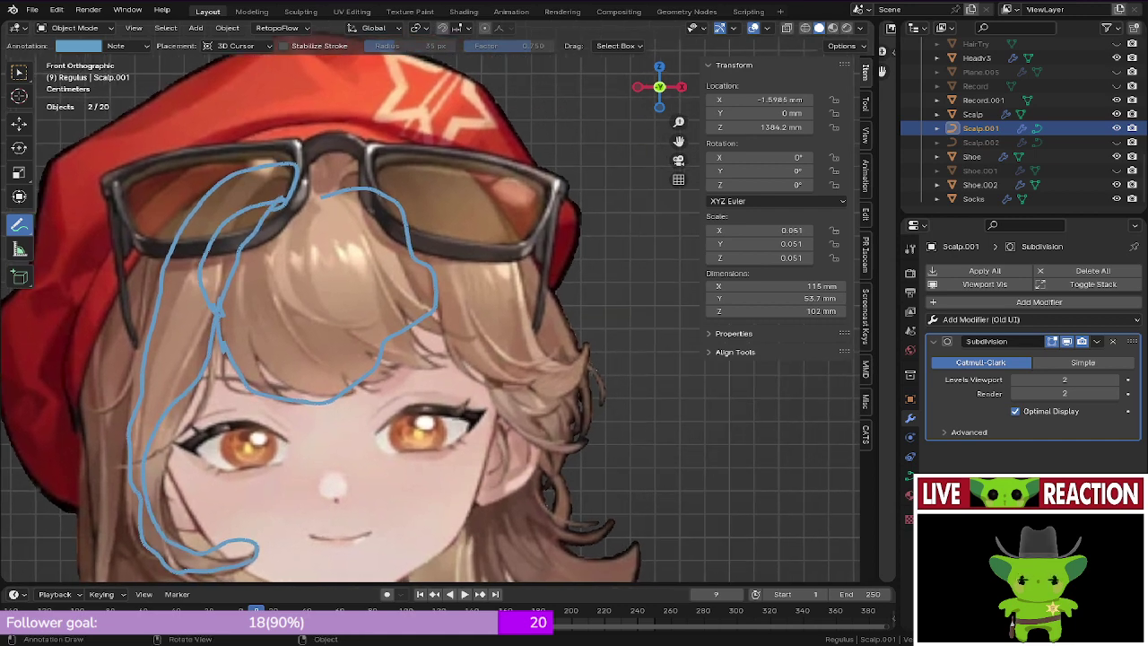
mouse_move(341, 186)
left_mouse_down()
mouse_move(394, 139)
mouse_move(484, 203)
mouse_move(517, 315)
mouse_move(568, 391)
mouse_move(492, 375)
mouse_move(413, 245)
left_mouse_up()
mouse_move(413, 246)
middle_mouse_down("shift")
mouse_move(314, 128)
mouse_move(567, 131)
mouse_move(585, 156)
mouse_move(591, 84)
middle_mouse_up("shift")
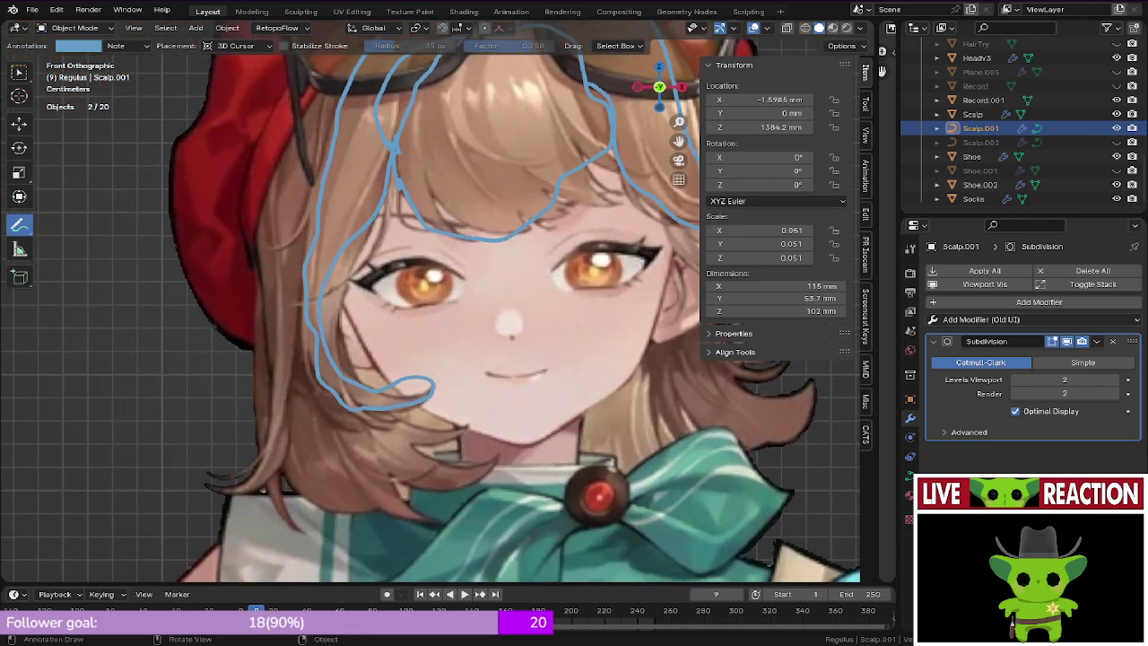
Step: Annotate the long outer lock from the left sunglass lens down to the shoulder, and save the file
mouse_move(255, 238)
left_mouse_down()
mouse_move(271, 386)
mouse_move(222, 511)
mouse_move(254, 461)
mouse_move(289, 363)
mouse_move(338, 88)
left_mouse_up()
middle_click_drag(496, 76, 490, 219, "shift")
scroll(490, 219, "up", 1)
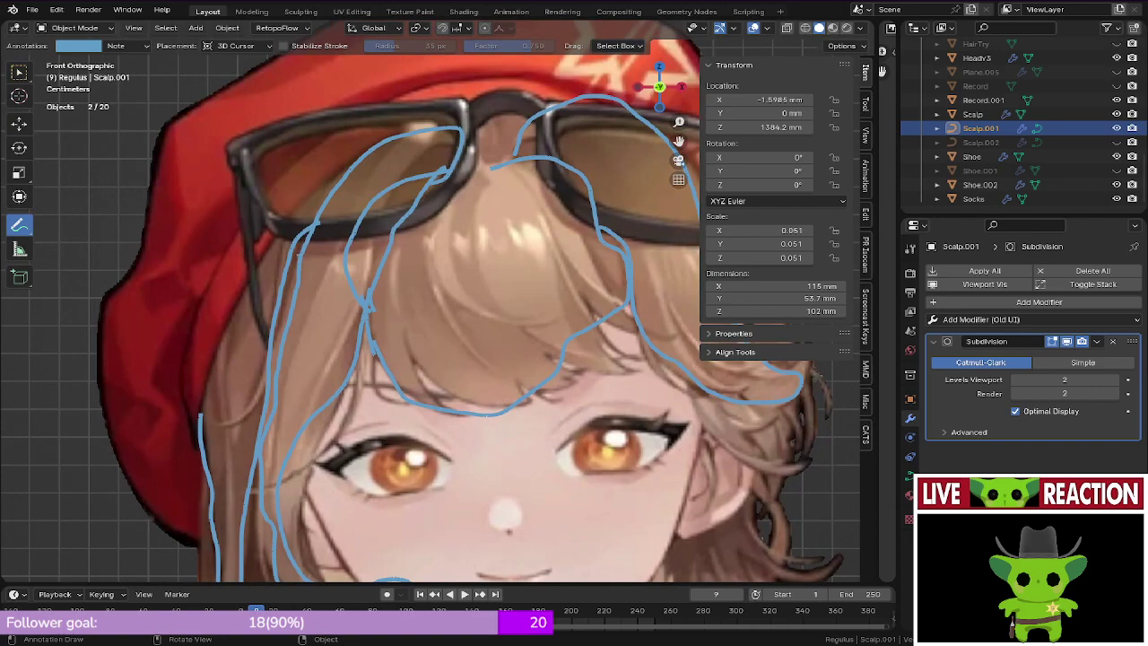
mouse_move(297, 237)
left_mouse_down()
mouse_move(343, 139)
mouse_move(463, 112)
mouse_move(441, 88)
mouse_move(334, 127)
mouse_move(235, 289)
mouse_move(196, 411)
left_mouse_up()
scroll(196, 410, "down", 5)
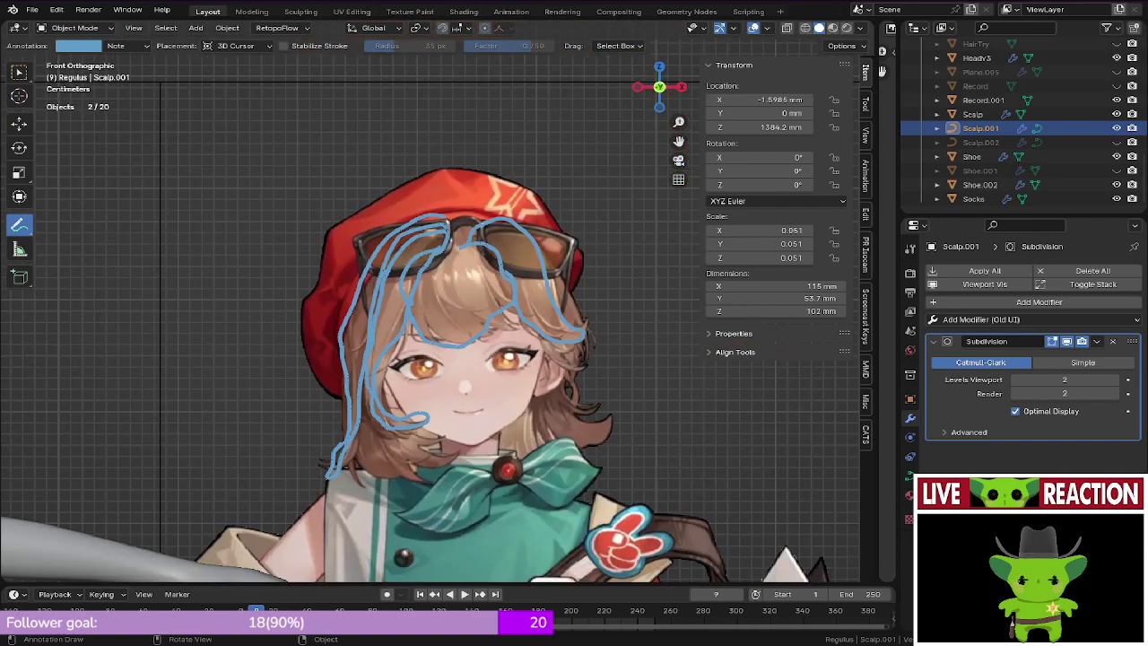
scroll(379, 349, "up", 4)
middle_click_drag(403, 376, 224, 365, "shift")
scroll(237, 372, "down", 1)
scroll(431, 318, "down", 2)
key("KP_1")
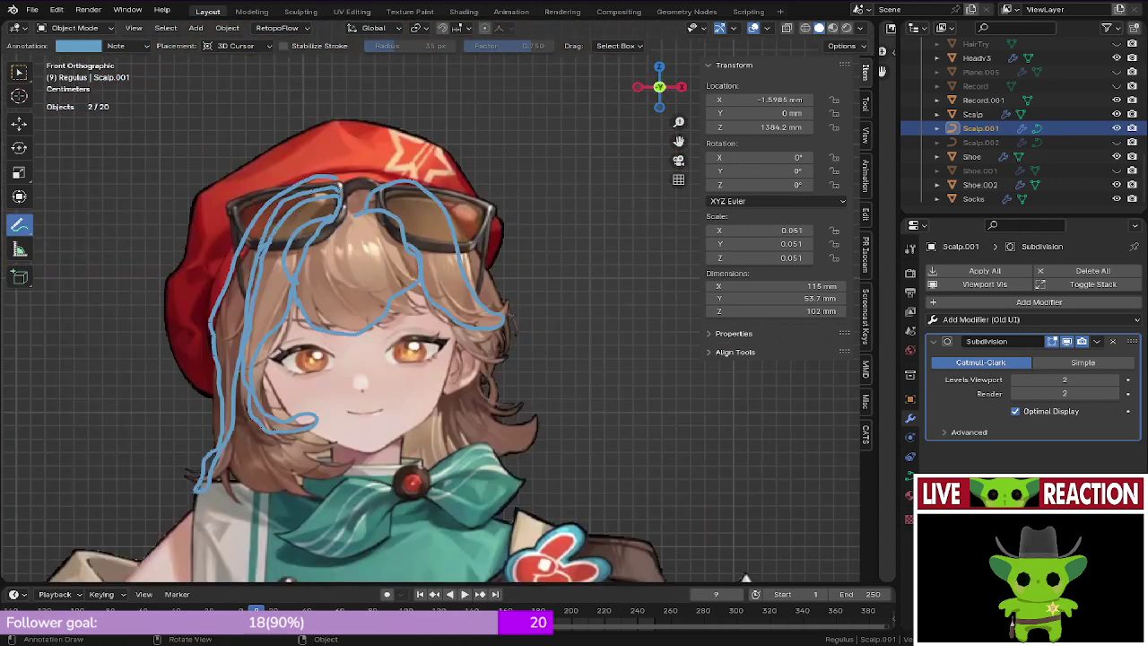
key("ctrl+s")
Step: Annotate the short strand curving from beside the right eye across the ear on the illustration
middle_click_drag(451, 350, 405, 347, "shift")
scroll(400, 346, "up", 4)
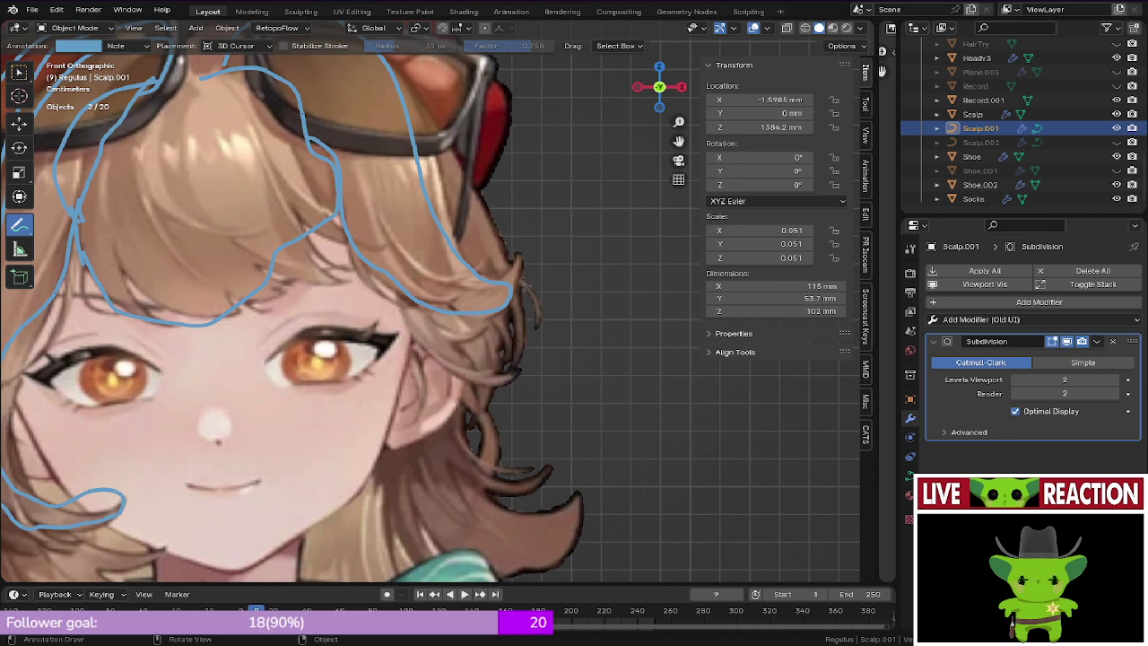
scroll(457, 302, "down", 3)
scroll(441, 311, "up", 2)
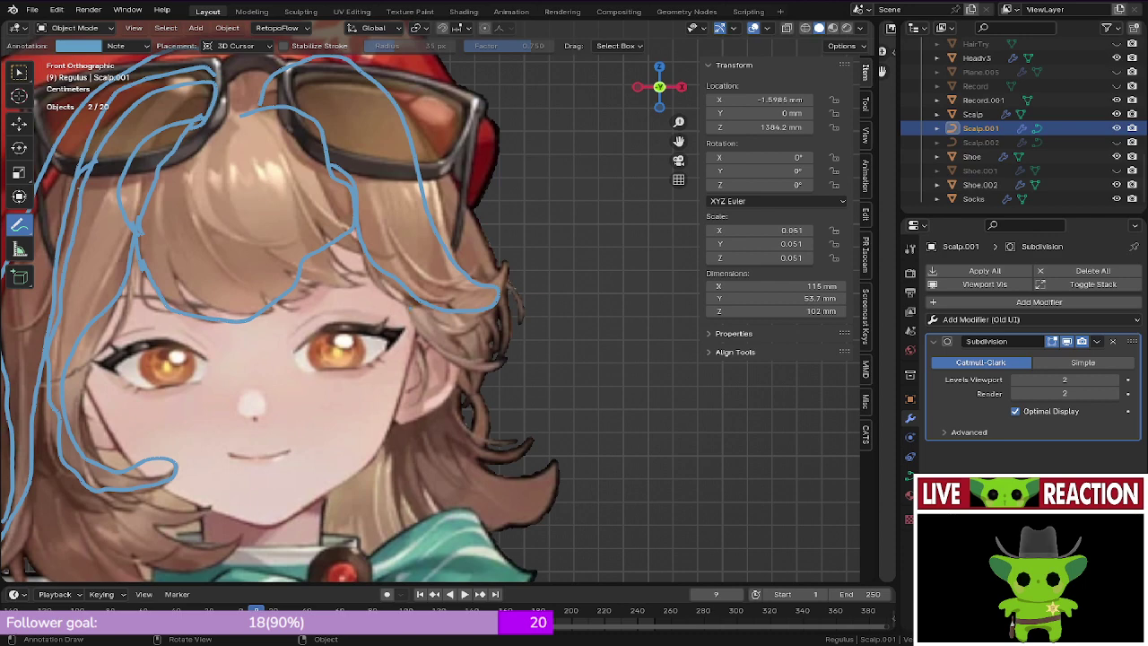
mouse_move(408, 312)
left_mouse_down()
mouse_move(472, 374)
mouse_move(473, 395)
left_mouse_up()
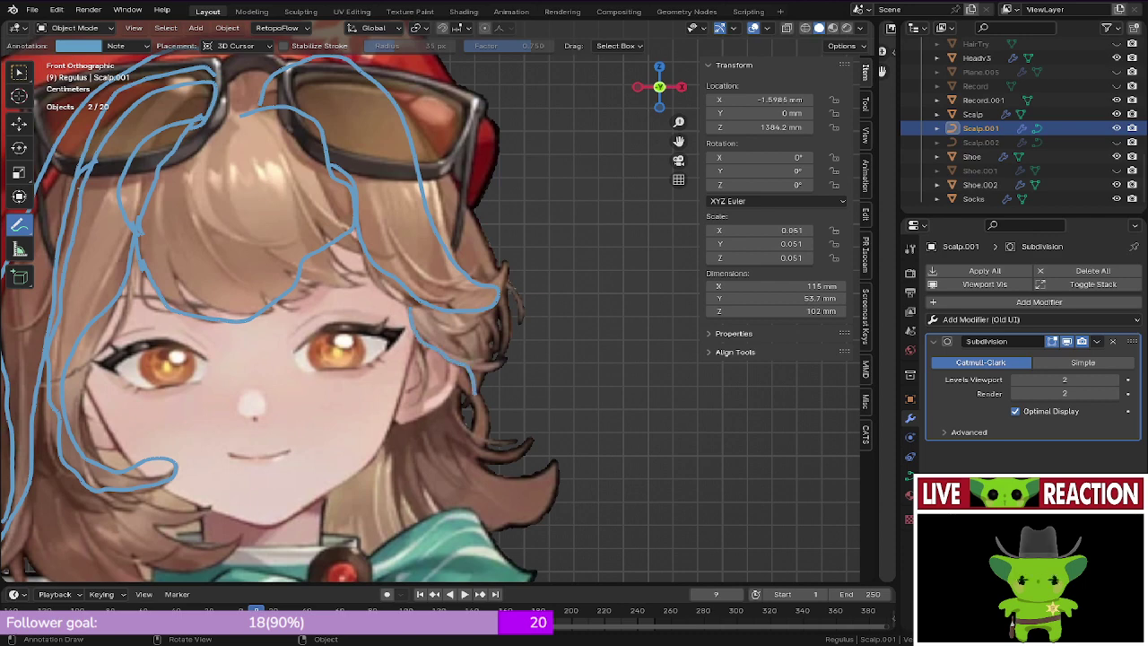
scroll(434, 310, "down", 3)
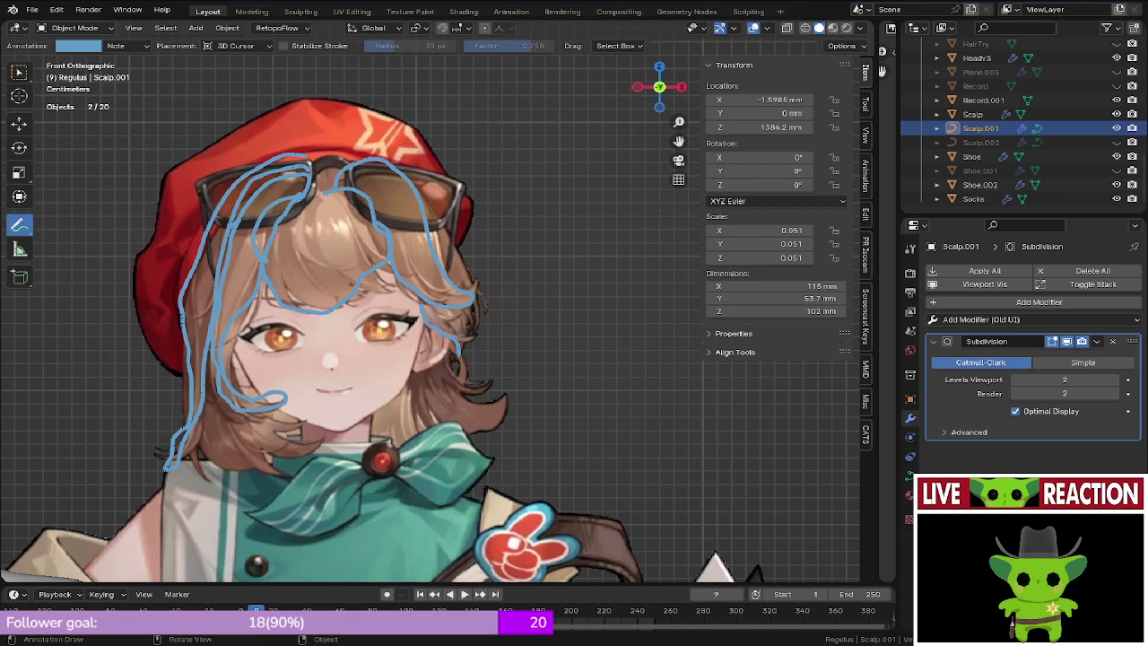
Step: Annotate the lower edge of the hair from the left shoulder across the scarf to the chin
middle_click_drag(358, 358, 534, 268, "shift")
scroll(533, 301, "up", 3)
mouse_move(326, 420)
left_mouse_down()
mouse_move(400, 483)
mouse_move(562, 448)
mouse_move(511, 376)
left_mouse_up()
middle_click_drag(511, 375, 559, 392, "shift")
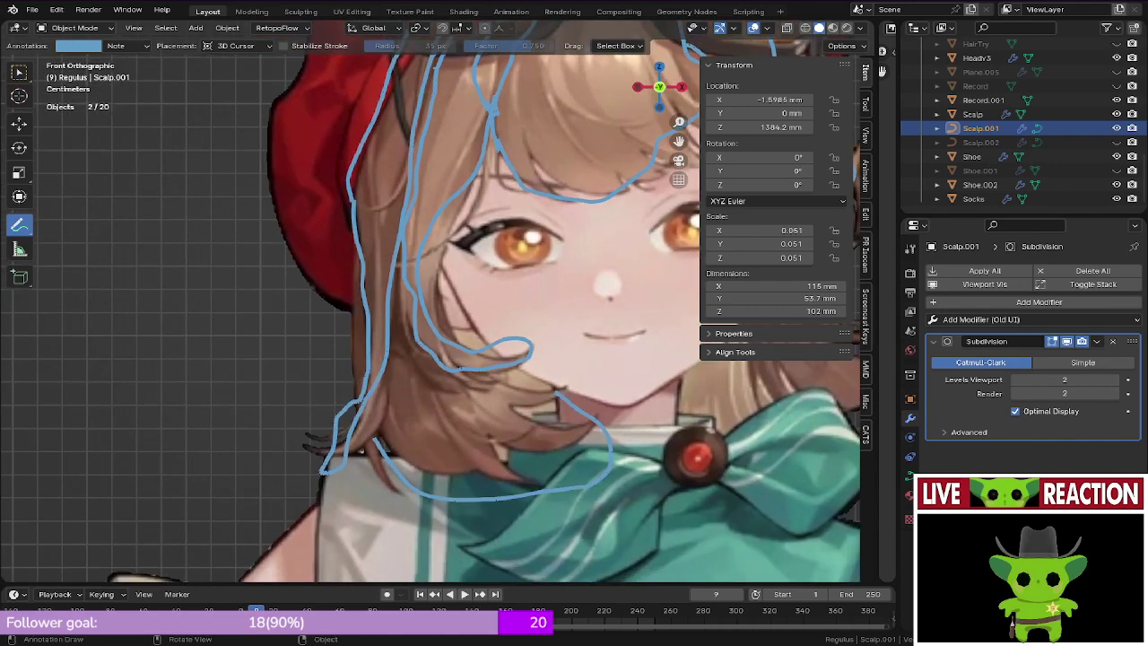
Step: Annotate the hair flick at the left shoulder and the hair's outer left edge, and touch up the tip near the chin
mouse_move(436, 479)
left_mouse_down()
mouse_move(280, 470)
mouse_move(273, 437)
left_mouse_up()
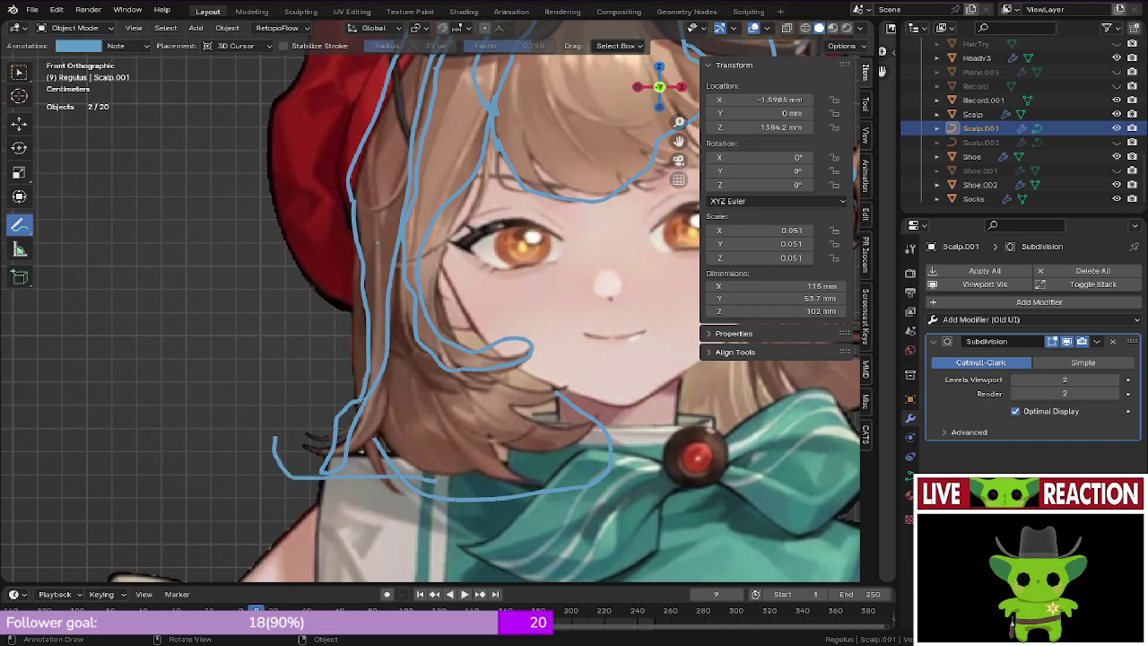
left_click_drag(371, 443, 335, 162)
scroll(335, 164, "down", 1)
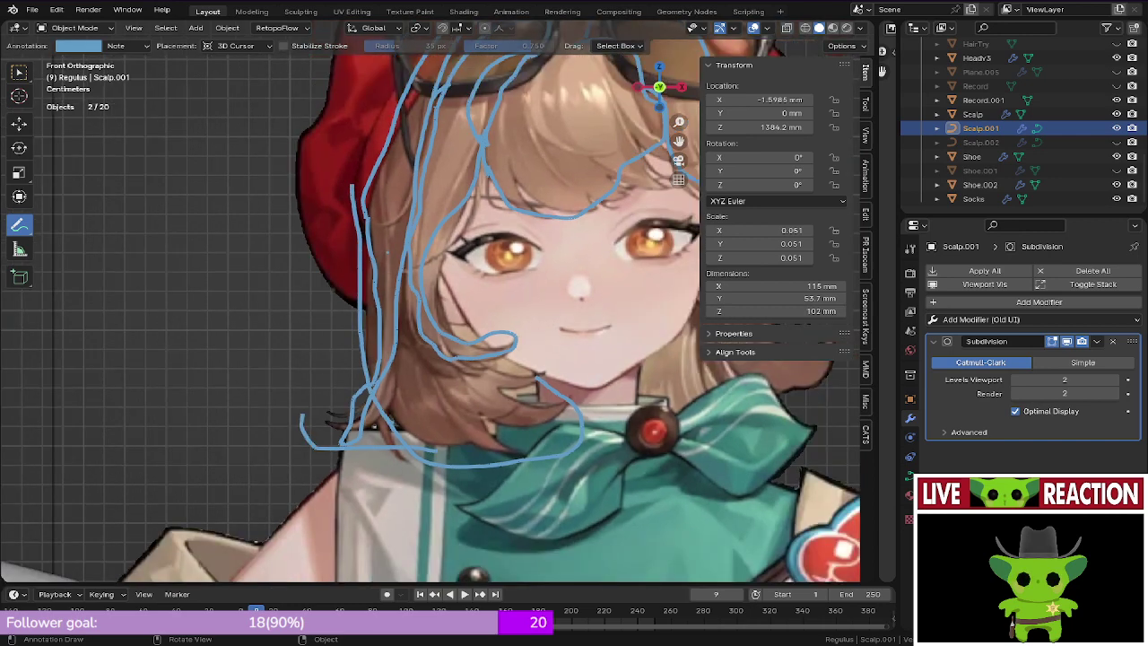
scroll(341, 220, "up", 2)
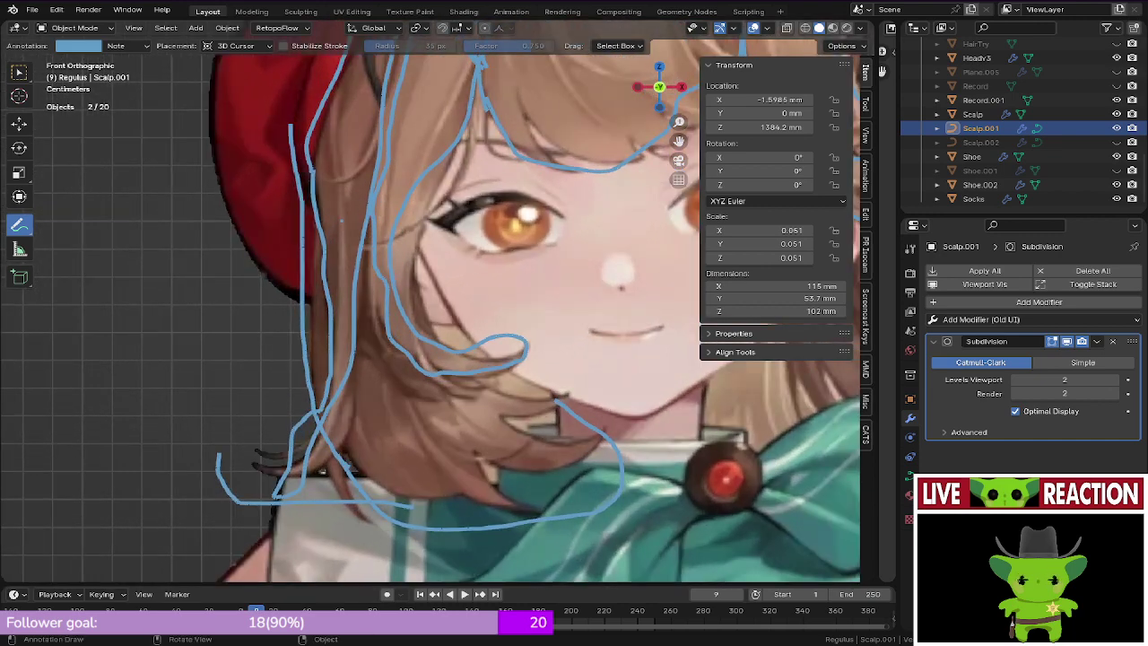
left_click_drag(567, 393, 557, 397)
scroll(437, 301, "down", 4)
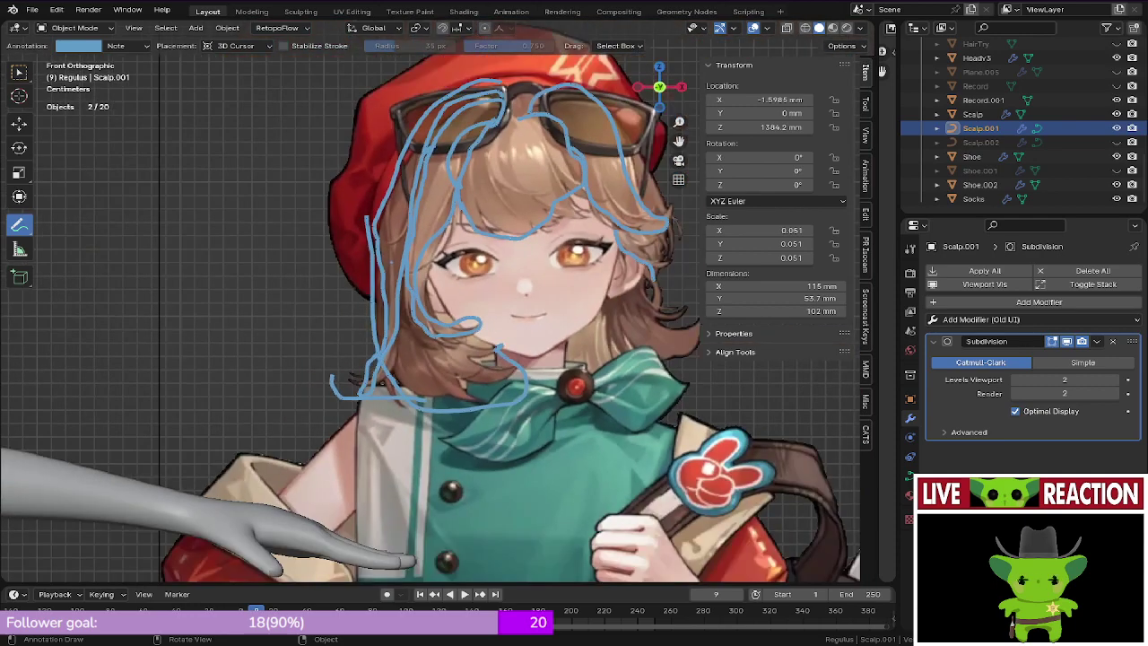
Step: Annotate the large inner lock running down the left side and curling under the chin, and save the file
scroll(445, 288, "up", 2)
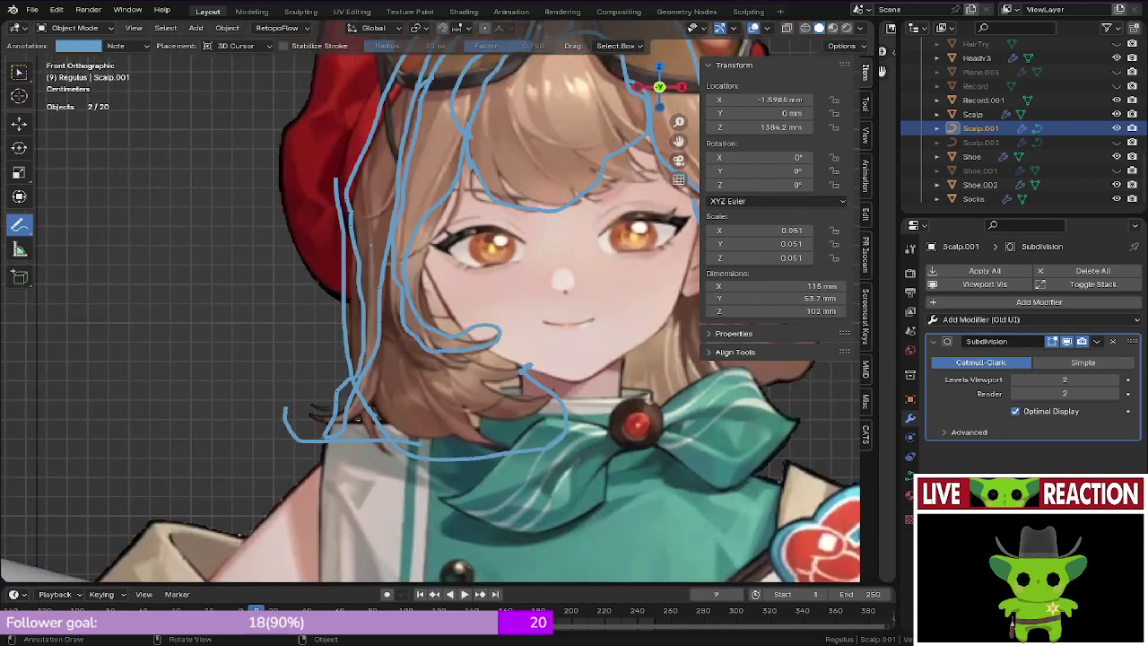
mouse_move(387, 190)
left_mouse_down()
mouse_move(412, 361)
mouse_move(515, 357)
mouse_move(443, 484)
mouse_move(341, 393)
left_mouse_up()
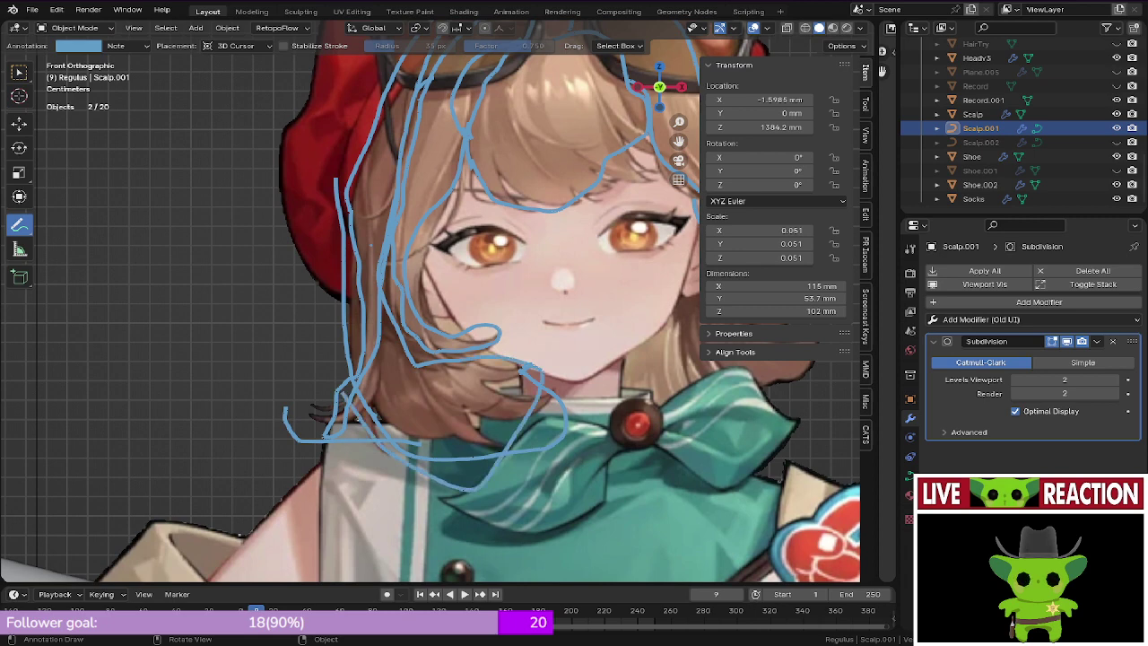
mouse_move(387, 158)
left_mouse_down()
mouse_move(382, 316)
mouse_move(341, 427)
mouse_move(359, 410)
mouse_move(384, 427)
mouse_move(504, 430)
mouse_move(552, 413)
left_mouse_up()
scroll(549, 414, "down", 2)
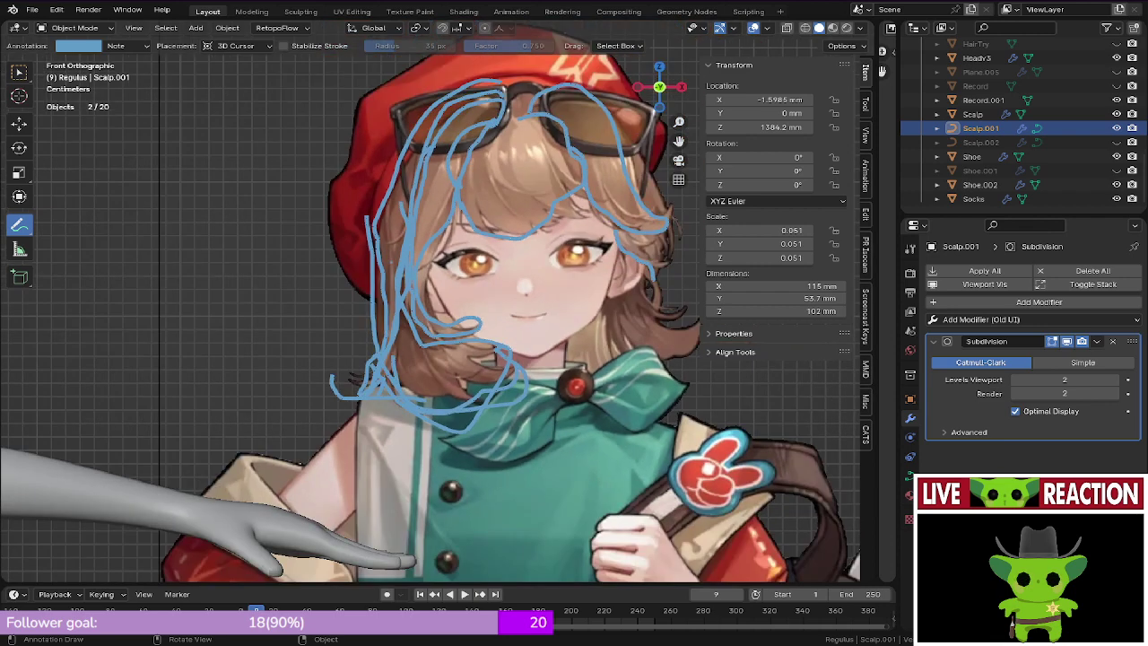
scroll(453, 283, "up", 2)
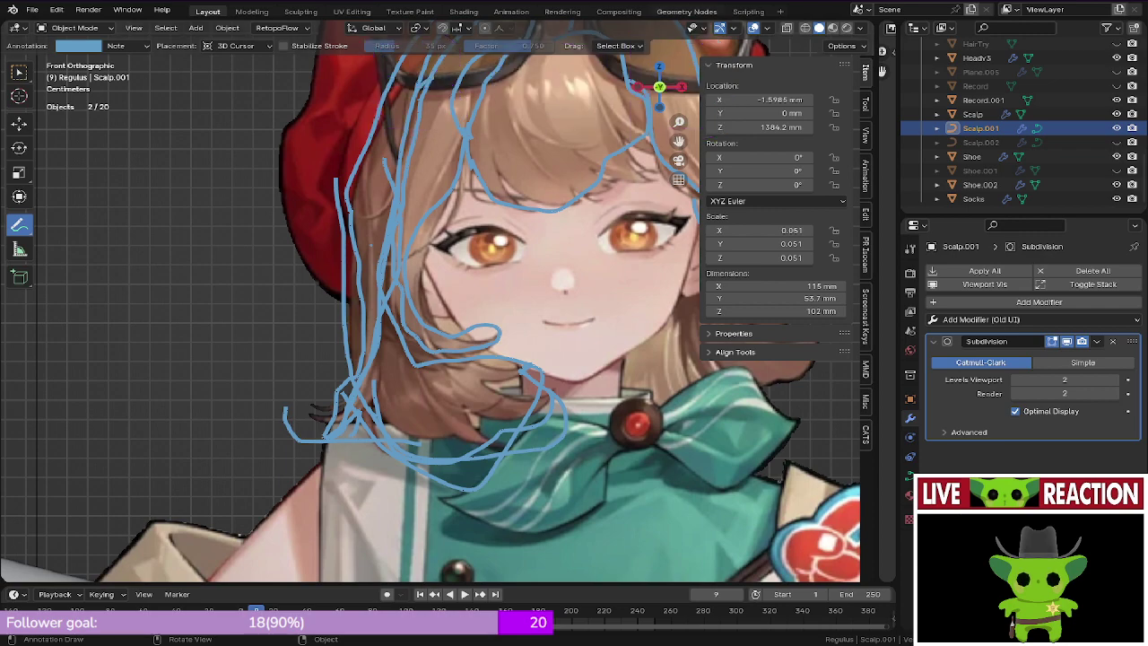
scroll(552, 263, "down", 6)
scroll(391, 311, "up", 3)
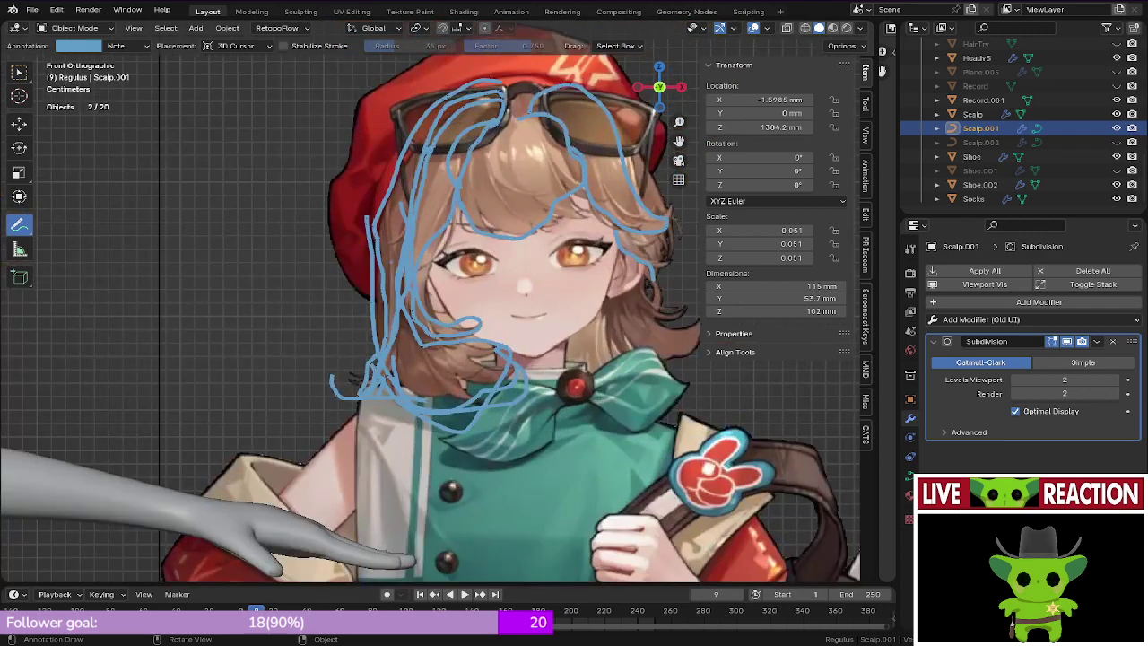
scroll(431, 311, "up", 1)
scroll(430, 311, "down", 4)
key("ctrl+s")
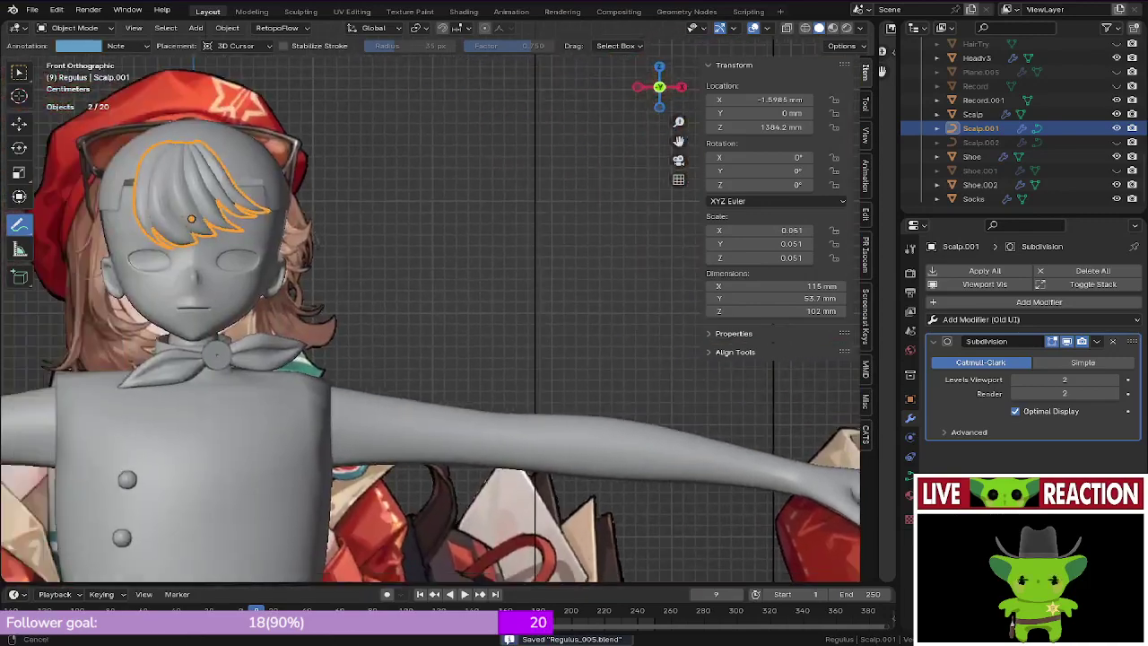
Step: Unhide the Scalp.002 hair curves around the fringe and inspect where they meet the fringe strands
scroll(201, 149, "up", 4)
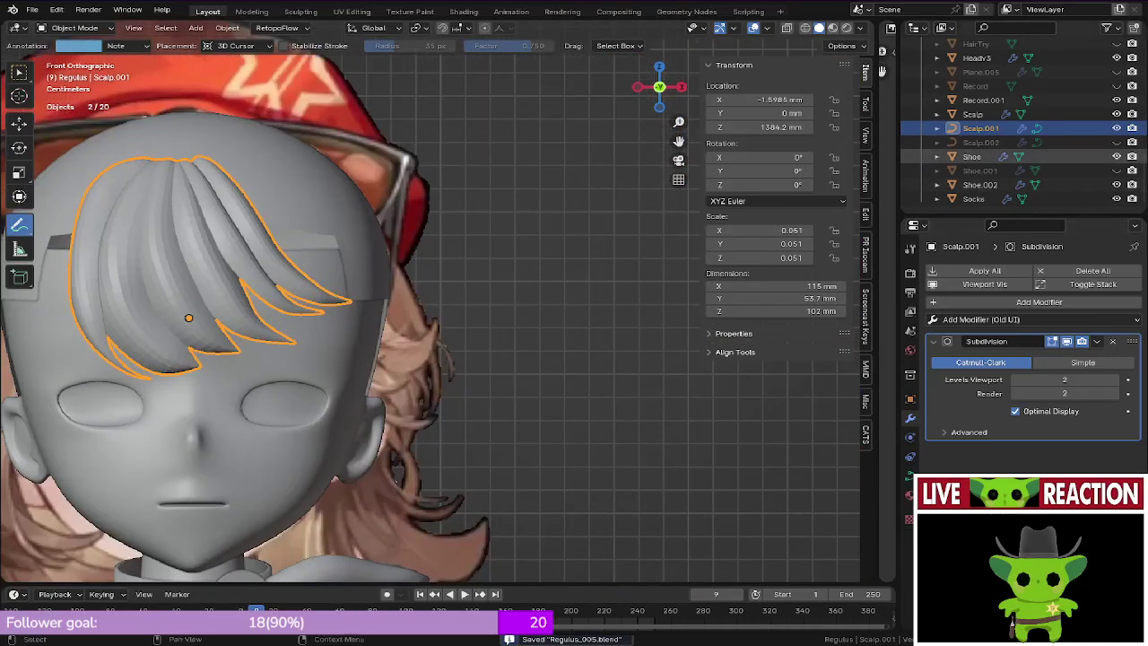
left_click(1116, 157)
key("alt+h")
middle_click_drag(188, 317, 278, 368, "shift")
scroll(321, 254, "up", 4)
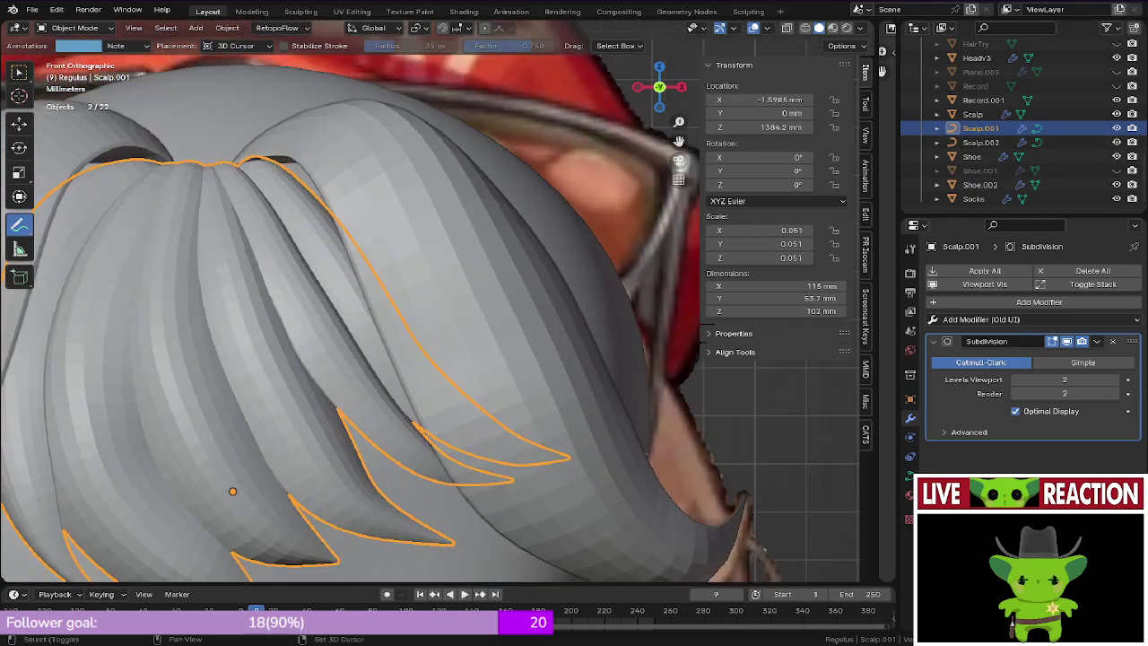
Step: Examine the Scalp.001 fringe strands in wireframe and solid shading, from the front and from several angles, and save the file
middle_click_drag(320, 254, 448, 349, "shift")
key("Tab")
middle_click_drag(448, 349, 451, 351)
middle_click_drag(142, 378, 79, 502)
key("shift+z")
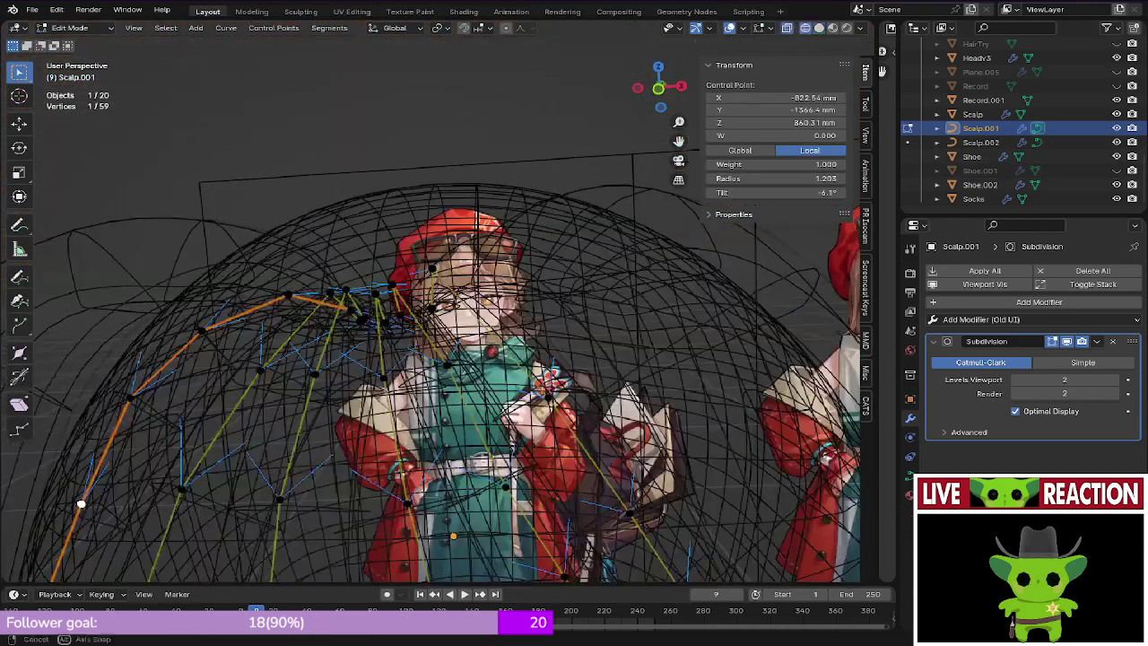
middle_click_drag(502, 296, 529, 413)
key("shift+z")
key("KP_1")
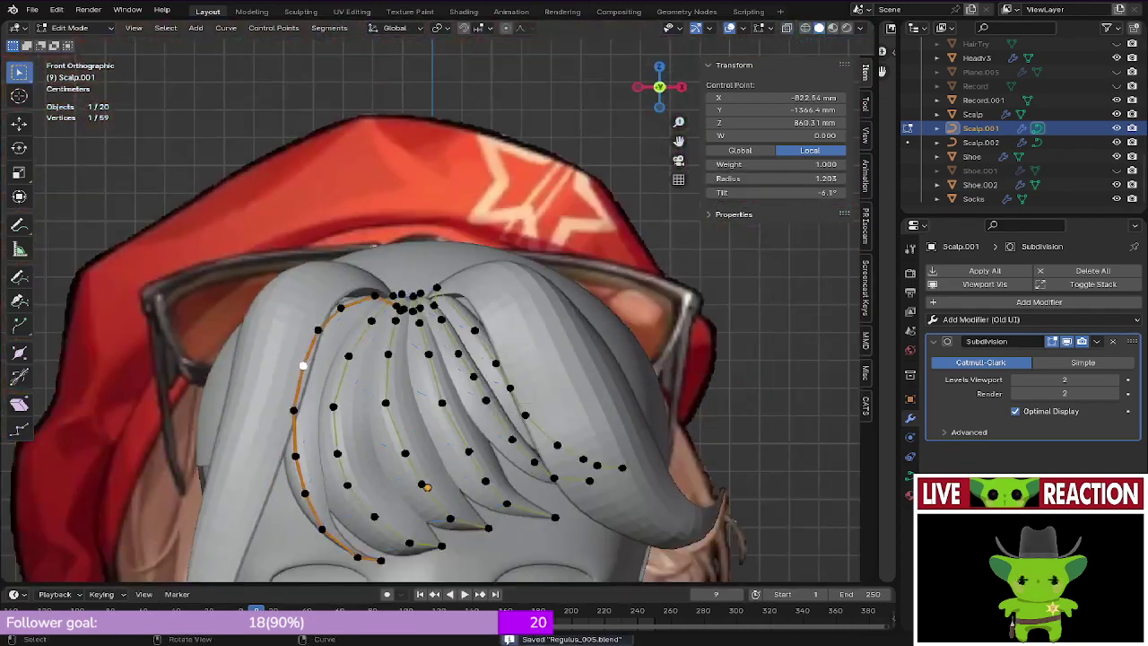
key("Tab")
key("ctrl+s")
scroll(430, 314, "up", 2)
middle_click_drag(448, 341, 300, 413)
scroll(421, 395, "down", 2)
middle_click_drag(413, 341, 515, 339)
key("KP_1")
middle_click_drag(448, 350, 359, 346, "shift")
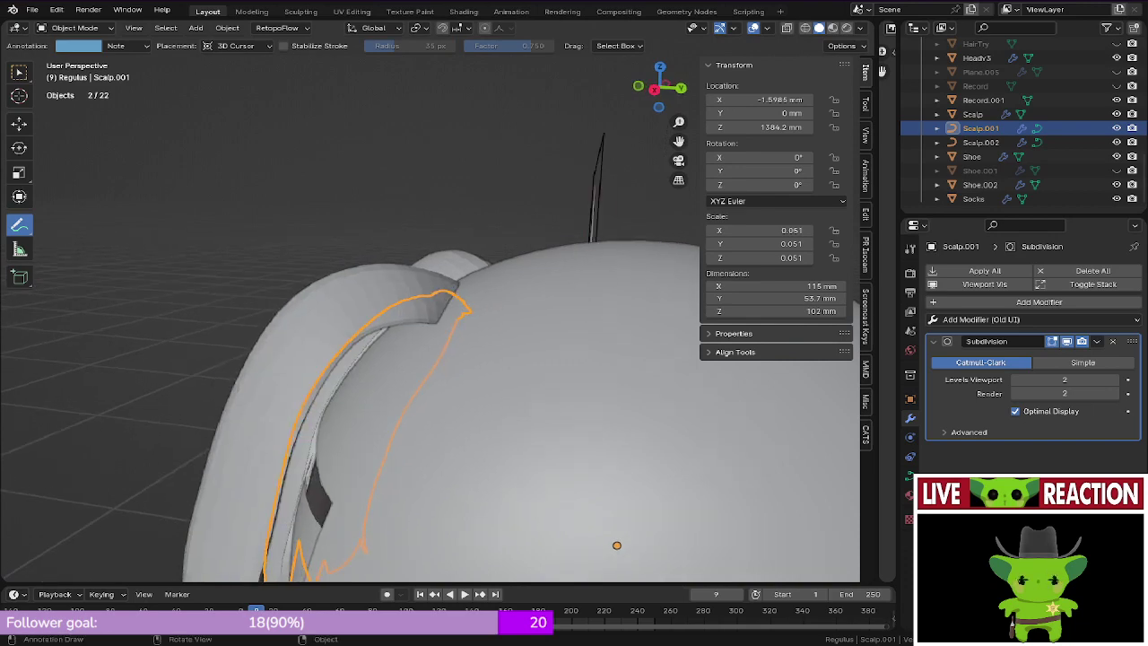
scroll(358, 359, "down", 2)
key("KP_1")
key("grave")
key("Escape")
scroll(401, 344, "down", 2)
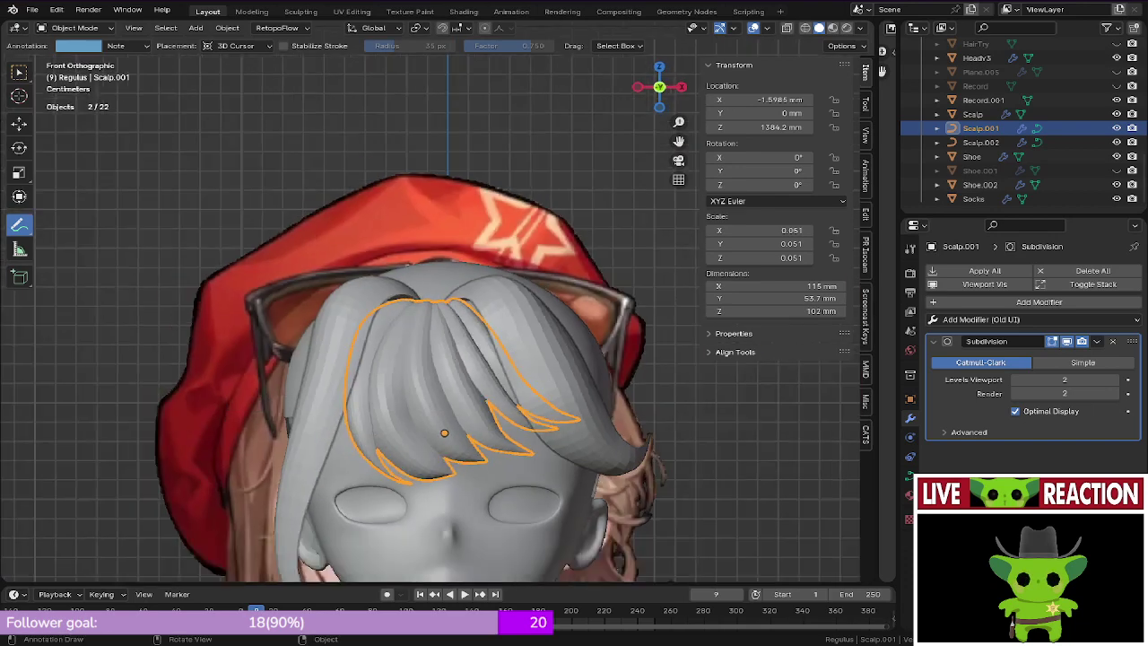
Step: Annotate small loops over the two gaps at the top of the fringe where the side locks meet it
key("z")
scroll(401, 344, "up", 2)
mouse_move(441, 337)
middle_mouse_down("shift")
mouse_move(401, 345)
mouse_move(475, 363)
mouse_move(457, 421)
middle_mouse_up("shift")
key("z")
left_click(504, 344)
scroll(458, 422, "up", 3)
key("KP_1")
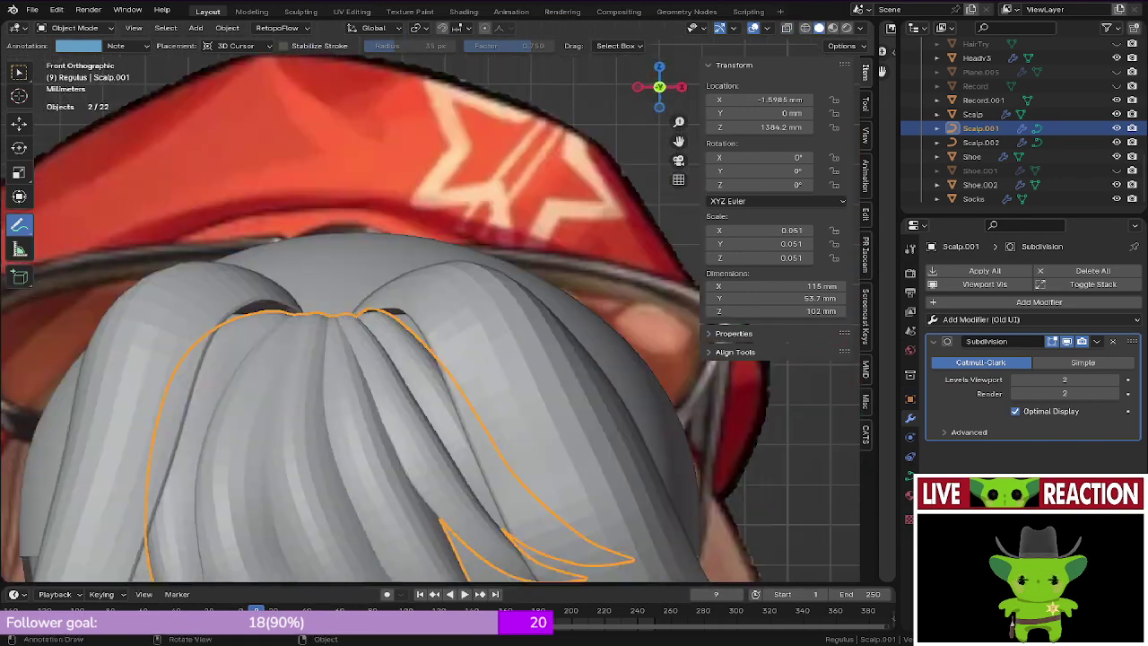
mouse_move(389, 299)
left_mouse_down()
mouse_move(439, 330)
mouse_move(406, 302)
left_mouse_up()
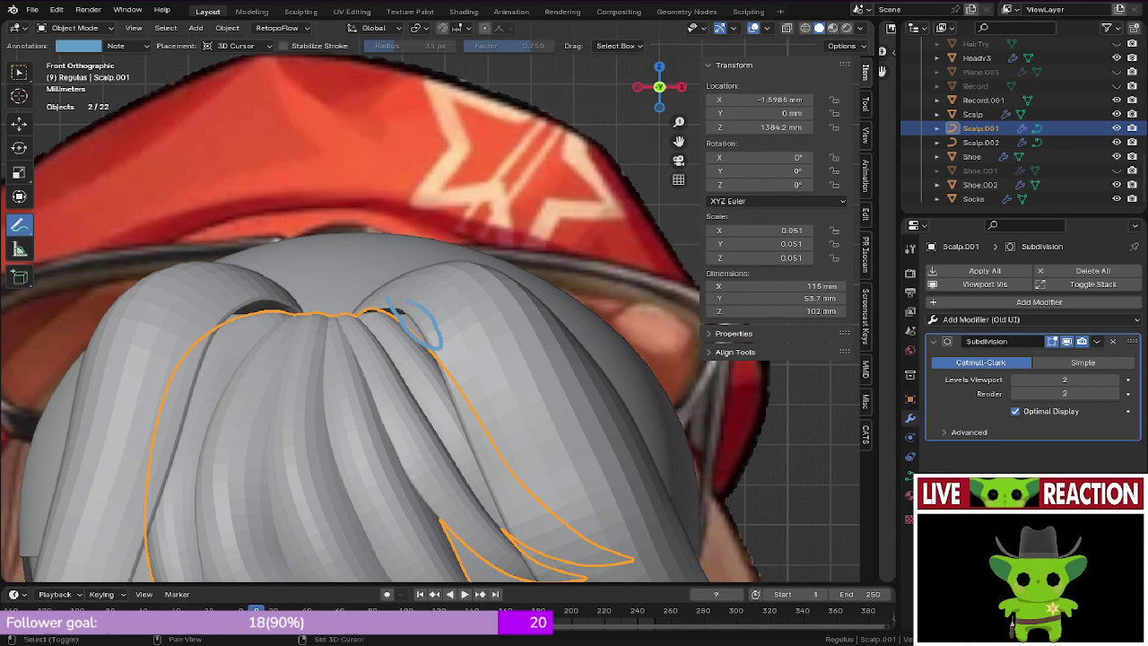
middle_click_drag(406, 301, 510, 298, "shift")
left_click_drag(313, 310, 305, 348)
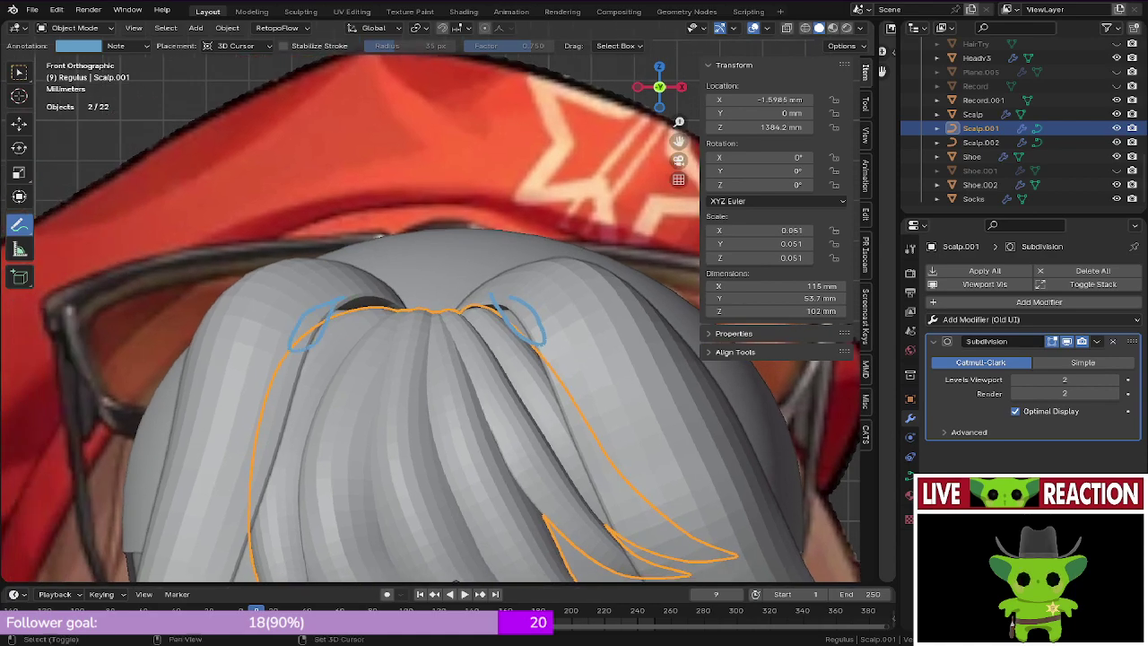
Step: Review the annotated hair sections on the reference illustration, save the file and return to the select tool
scroll(332, 323, "down", 5)
mouse_move(489, 304)
middle_mouse_down("shift")
mouse_move(143, 321)
mouse_move(31, 294)
middle_mouse_up("shift")
scroll(144, 321, "down", 2)
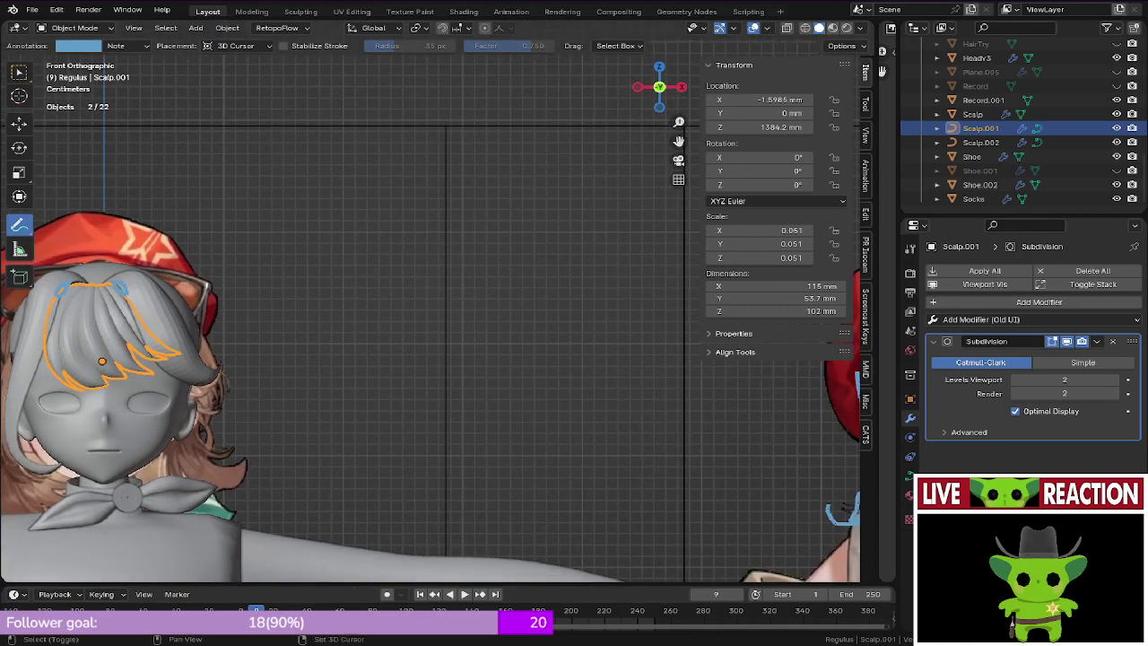
middle_click_drag(668, 316, 123, 302, "shift")
scroll(421, 523, "up", 3)
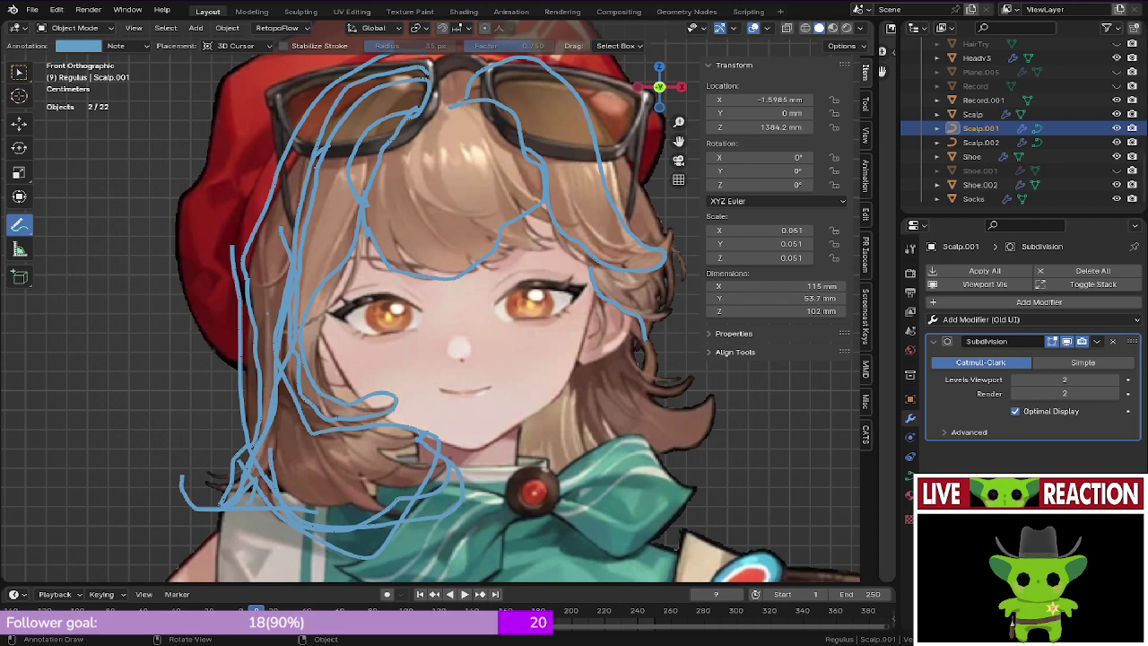
mouse_move(278, 395)
left_mouse_down()
mouse_move(261, 490)
mouse_move(246, 260)
left_mouse_up()
scroll(247, 260, "down", 2)
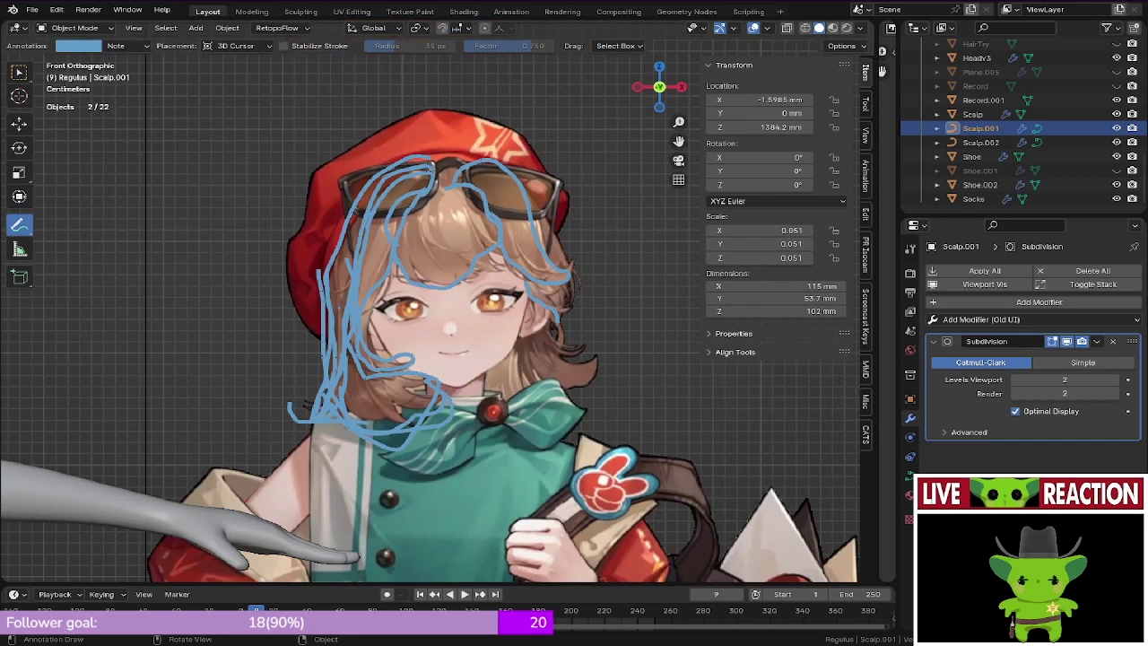
key("ctrl+s")
left_click(356, 271)
scroll(356, 272, "up", 2)
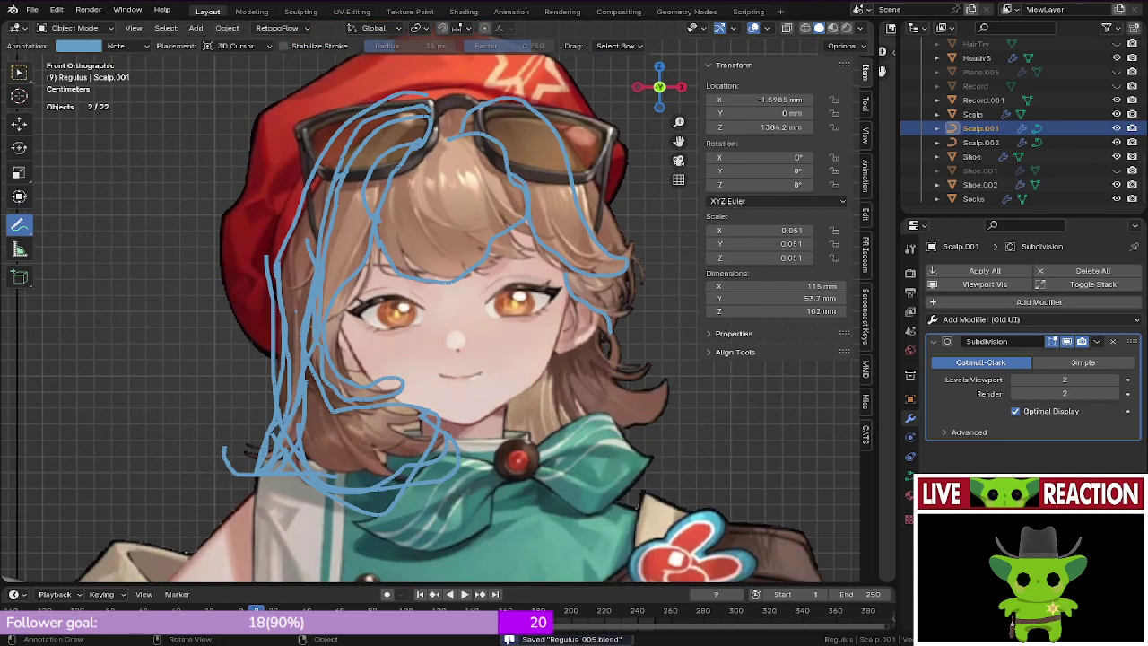
key("w")
scroll(435, 391, "down", 2)
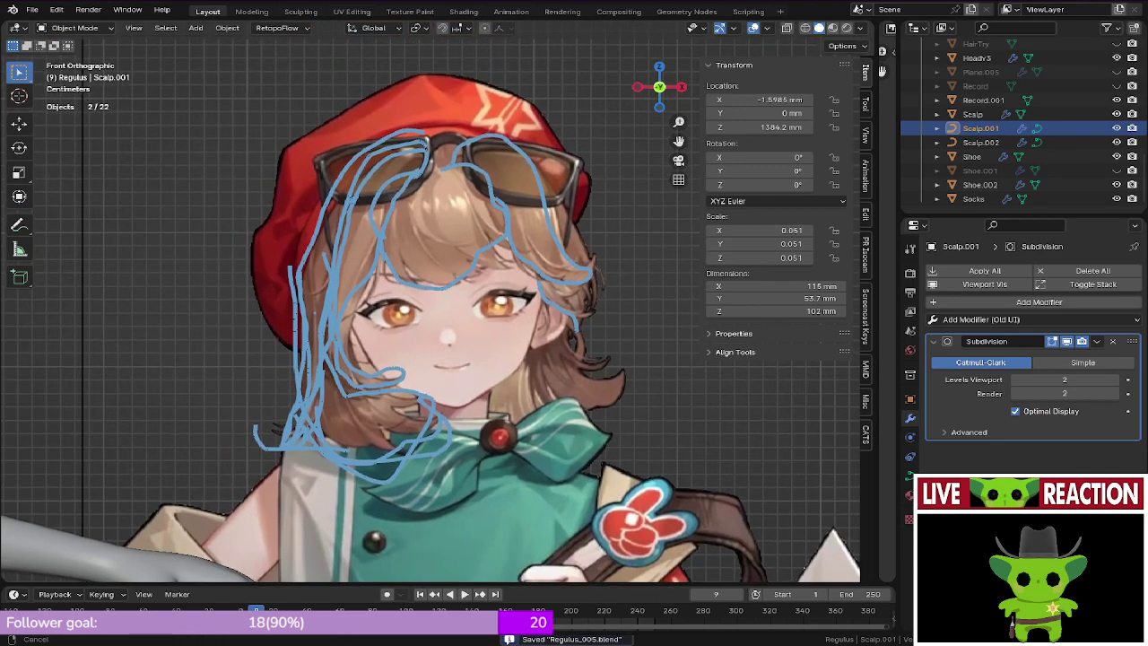
Step: Unhide the EyeBrows and Eyelashes objects on the head and save the file
middle_click_drag(435, 391, 852, 394, "shift")
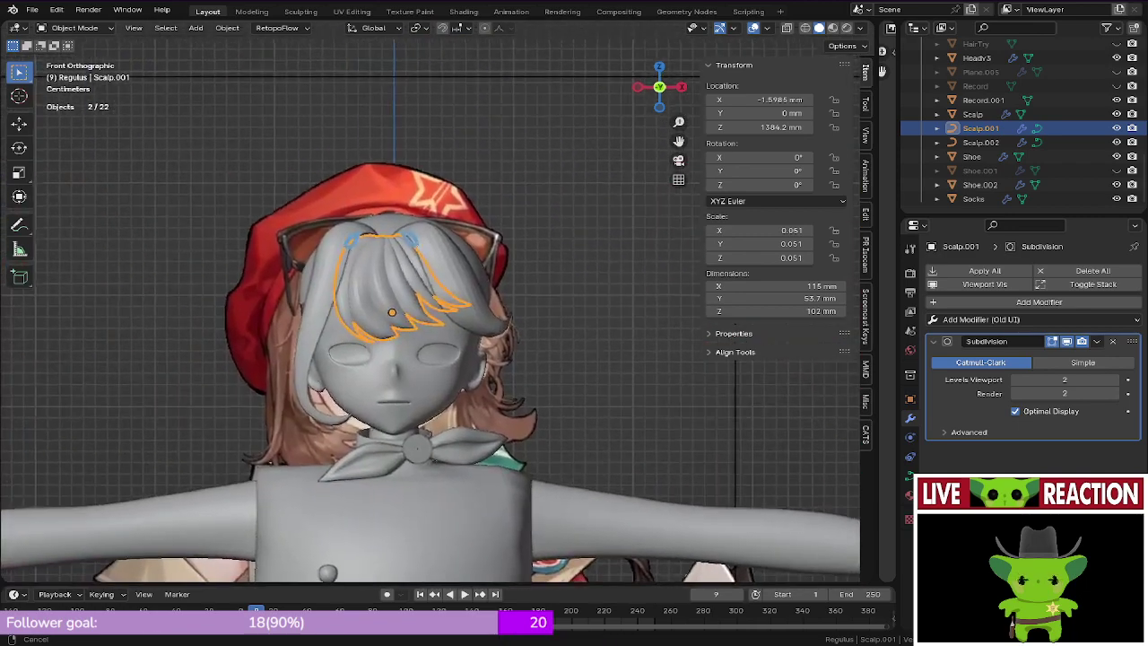
scroll(437, 313, "up", 3)
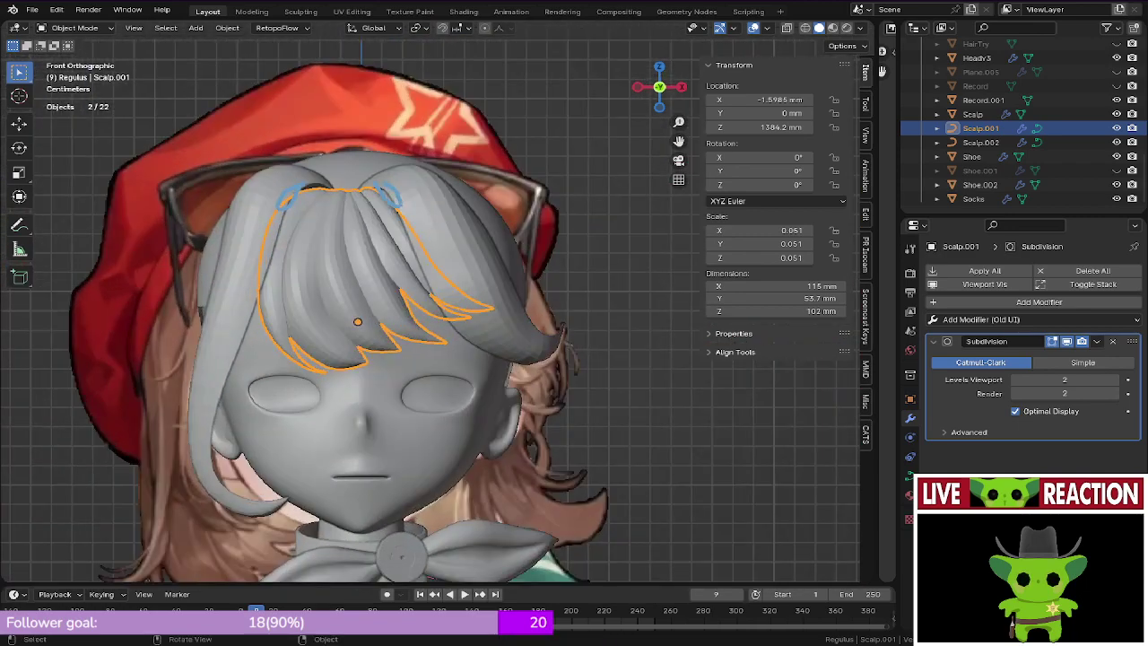
scroll(1022, 118, "up", 5)
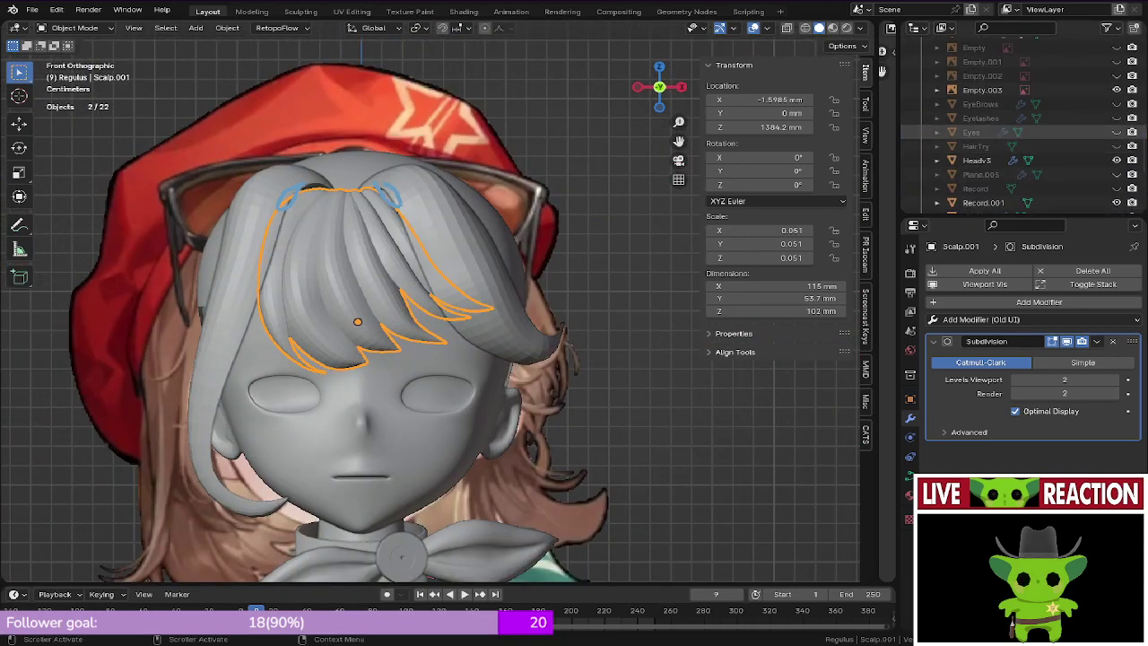
left_click(1116, 104)
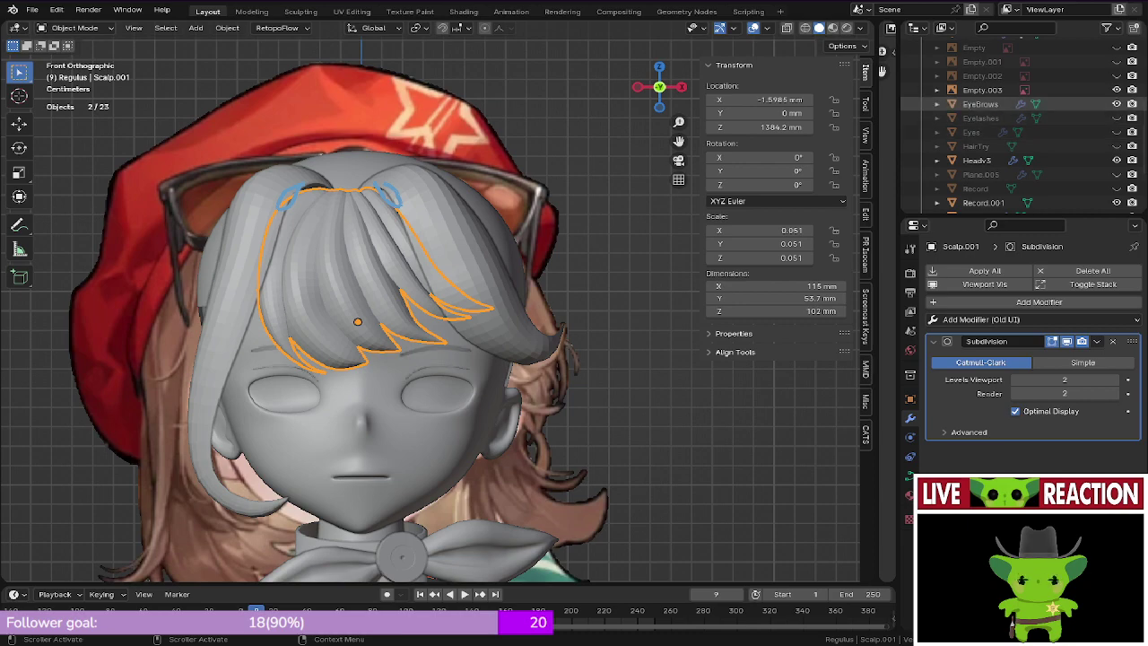
left_click(1116, 118)
scroll(267, 514, "up", 2)
key("ctrl+s")
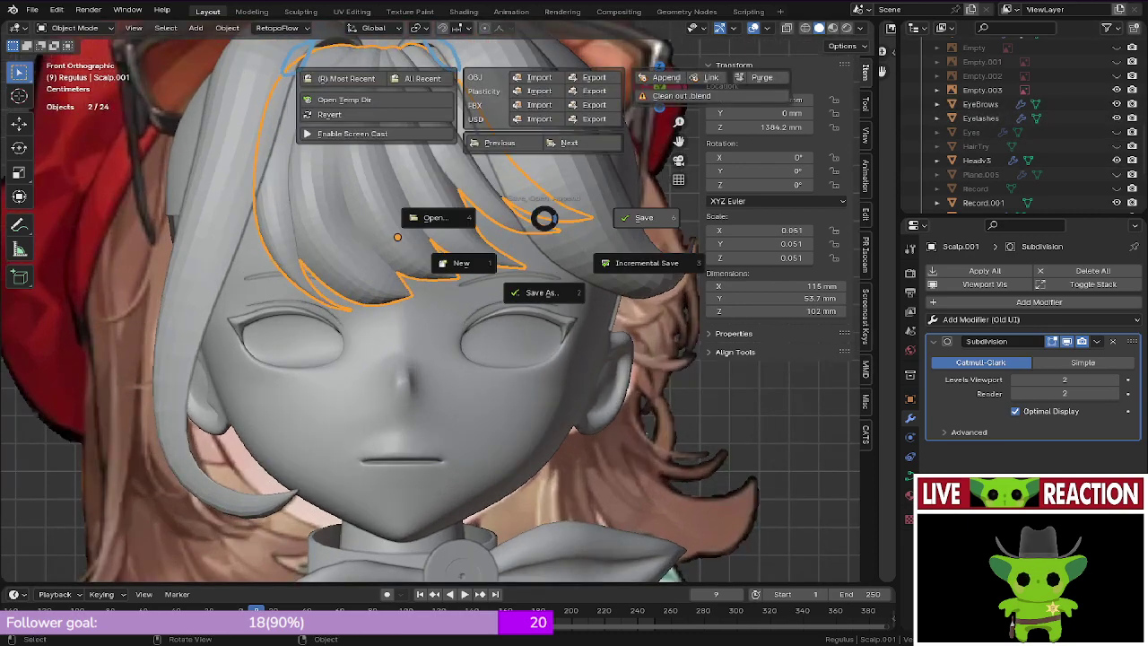
key("s")
Step: Open the Scalp.002 side-lock curves for control point editing
scroll(431, 310, "down", 1)
scroll(430, 311, "up", 1)
middle_click_drag(538, 233, 520, 201)
scroll(430, 311, "down", 2)
middle_click_drag(267, 355, 349, 463, "shift")
scroll(375, 340, "up", 3)
key("Tab")
key("Tab")
left_click(425, 251)
key("Tab")
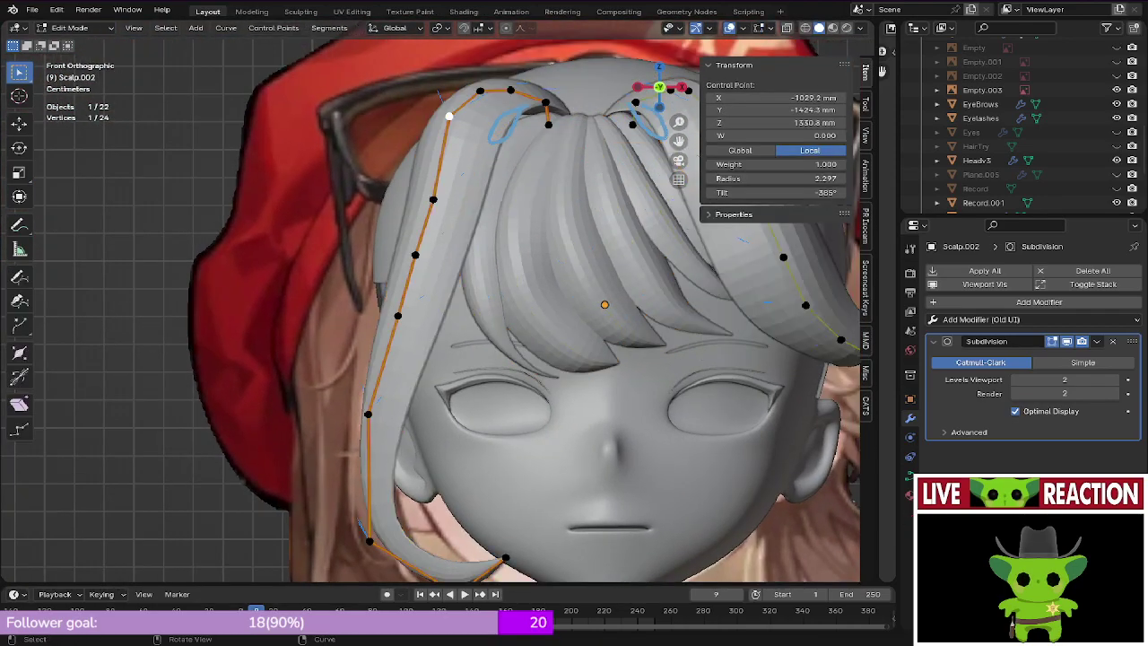
Step: Shift two neighbouring control points at the middle of the long side lock about 2.3 mm outward along X, and save the file
middle_click_drag(538, 269, 323, 279)
key("KP_1")
mouse_move(421, 431)
middle_mouse_down("shift")
mouse_move(430, 333)
mouse_move(442, 361)
mouse_move(435, 457)
middle_mouse_up("shift")
scroll(423, 404, "up", 1)
key("shift+z")
key("g")
key("x")
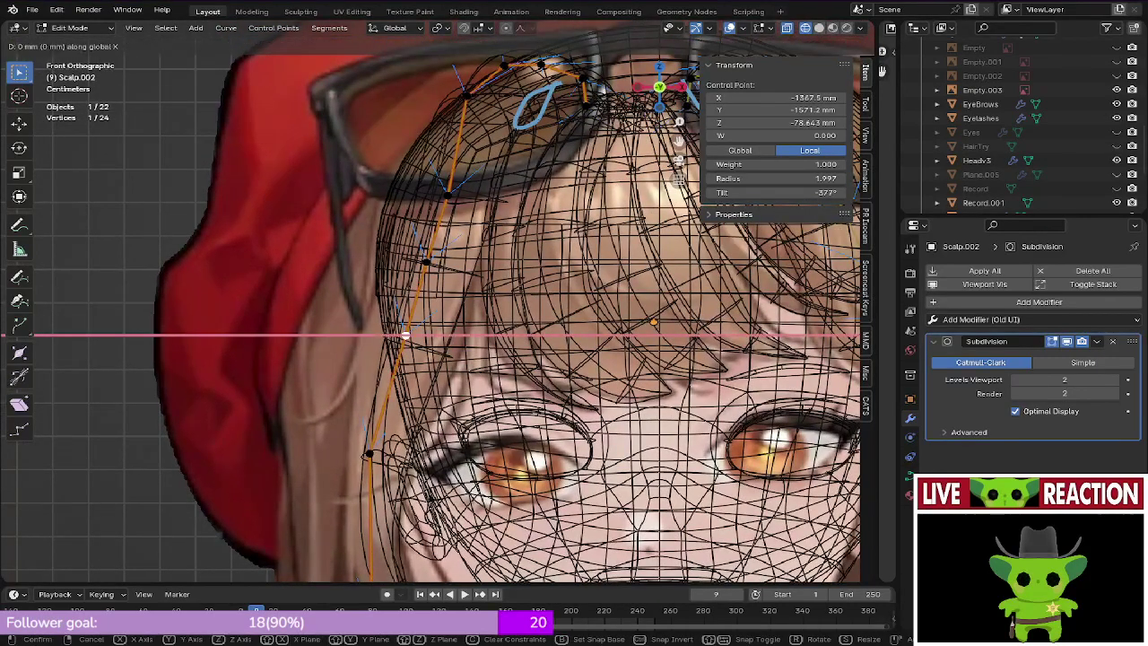
left_click(405, 335)
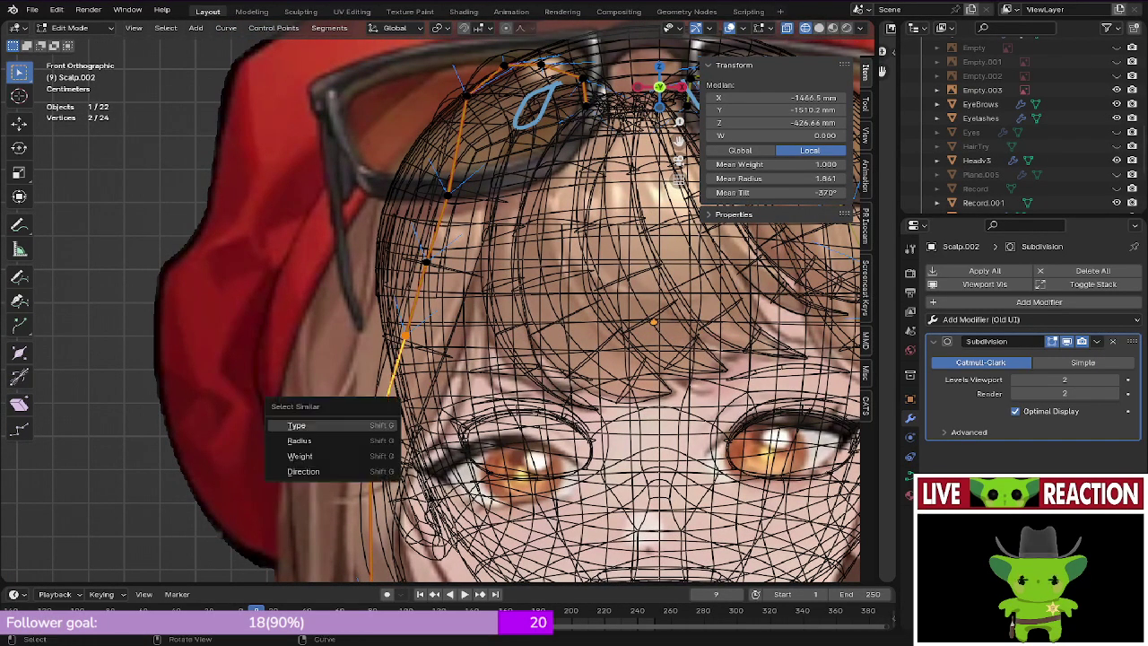
key("x")
left_click(389, 351)
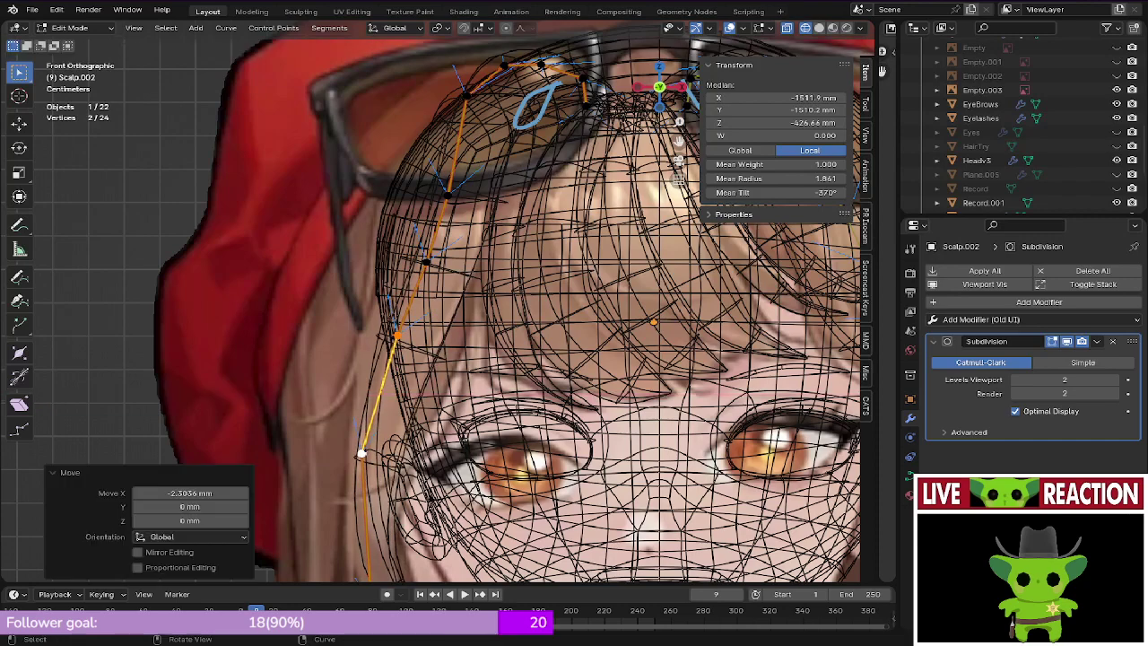
key("ctrl+s")
left_click(484, 351)
scroll(439, 350, "down", 2)
key("ctrl+s")
left_click(591, 358)
key("z")
left_click(574, 349)
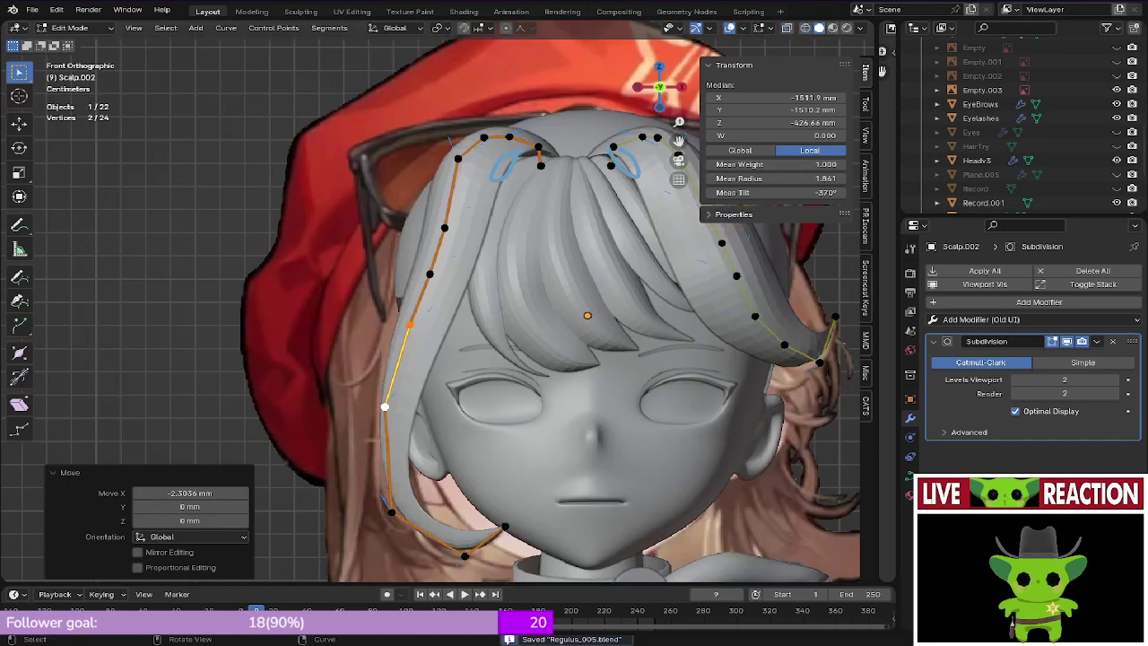
Step: Shift the next two control points up the long side lock outward along X, the upper one by about 1.9 mm, and save
scroll(437, 301, "up", 3)
key("z")
left_click(408, 349)
left_click(423, 254)
key("g")
key("x")
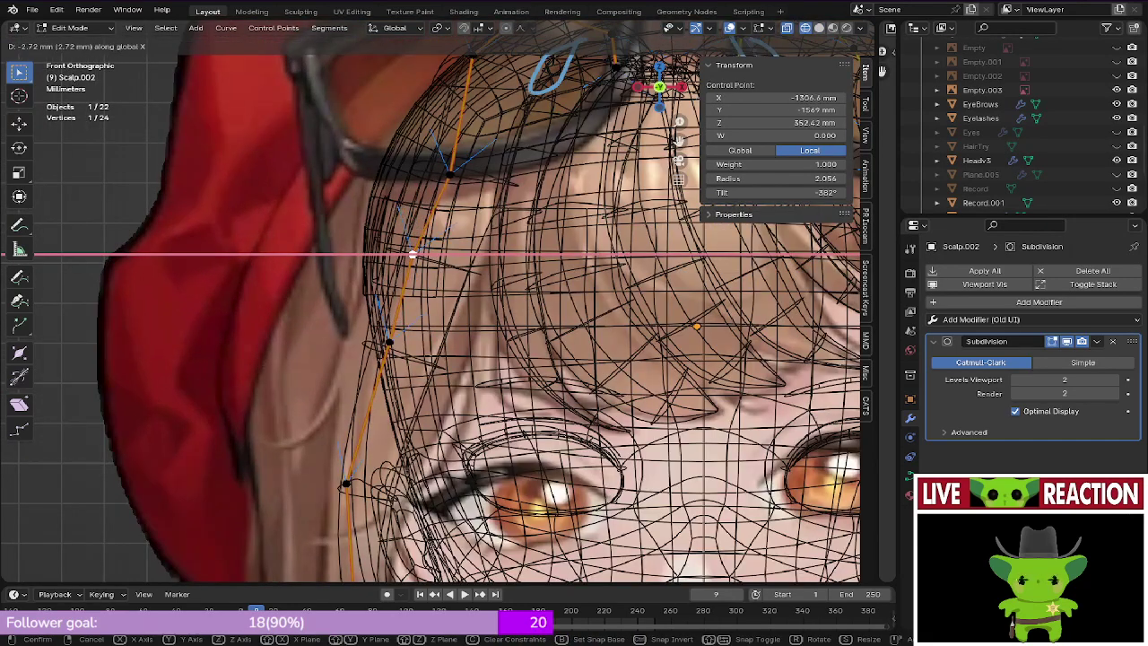
key("Return")
left_click(448, 175)
key("g")
key("x")
left_click(437, 176)
key("ctrl+s")
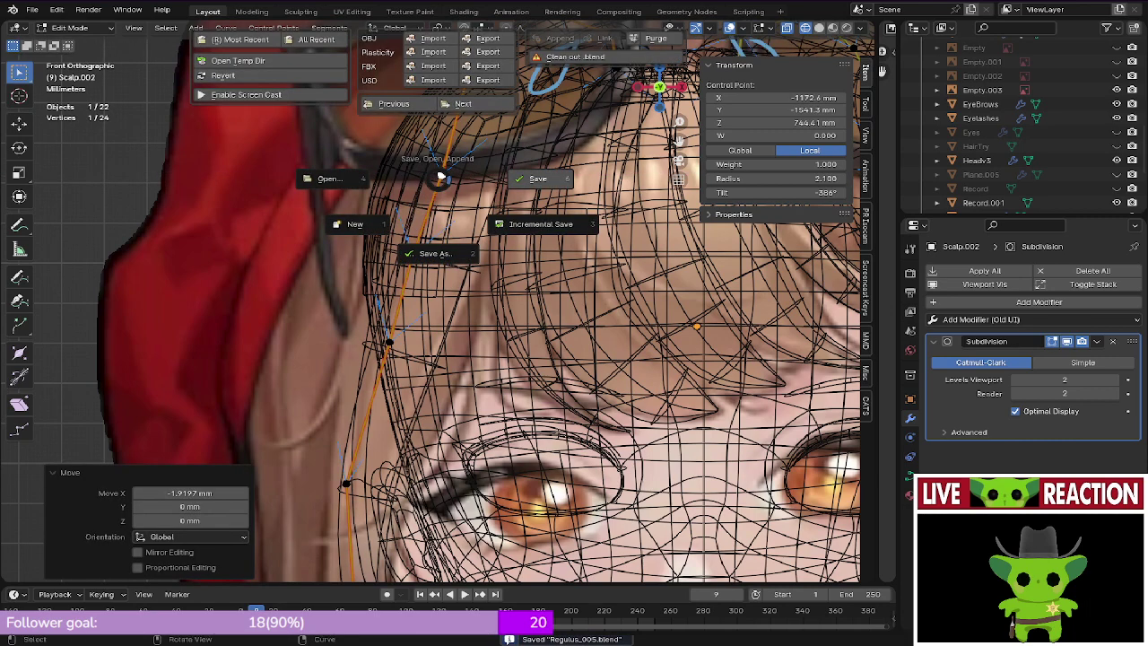
left_click(531, 177)
Step: Leave curve editing, check the long side lock's shape against the head in solid shading, and save the file
key("z")
left_click(592, 177)
scroll(433, 300, "down", 3)
key("Tab")
scroll(529, 179, "up", 2)
scroll(434, 296, "up", 1)
key("ctrl+s")
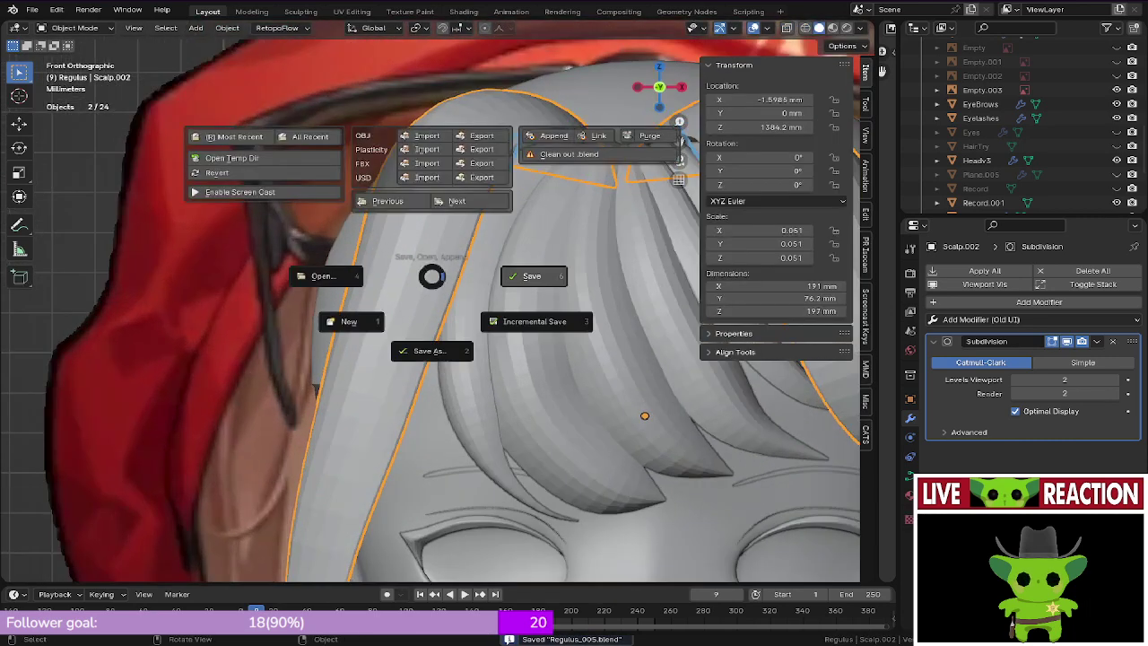
left_click(532, 274)
scroll(433, 296, "down", 8)
scroll(433, 297, "up", 3)
middle_click_drag(378, 389, 366, 231, "shift")
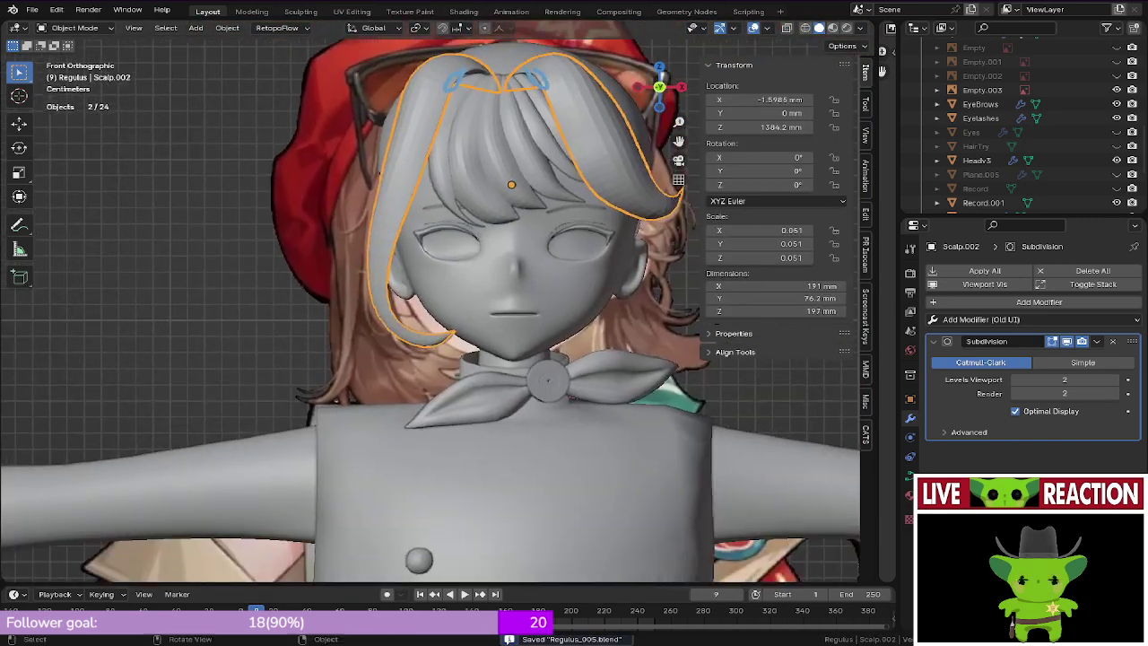
scroll(366, 231, "up", 2)
key("ctrl+s")
left_click(463, 231)
middle_click_drag(463, 230, 464, 432, "shift")
scroll(463, 432, "up", 3)
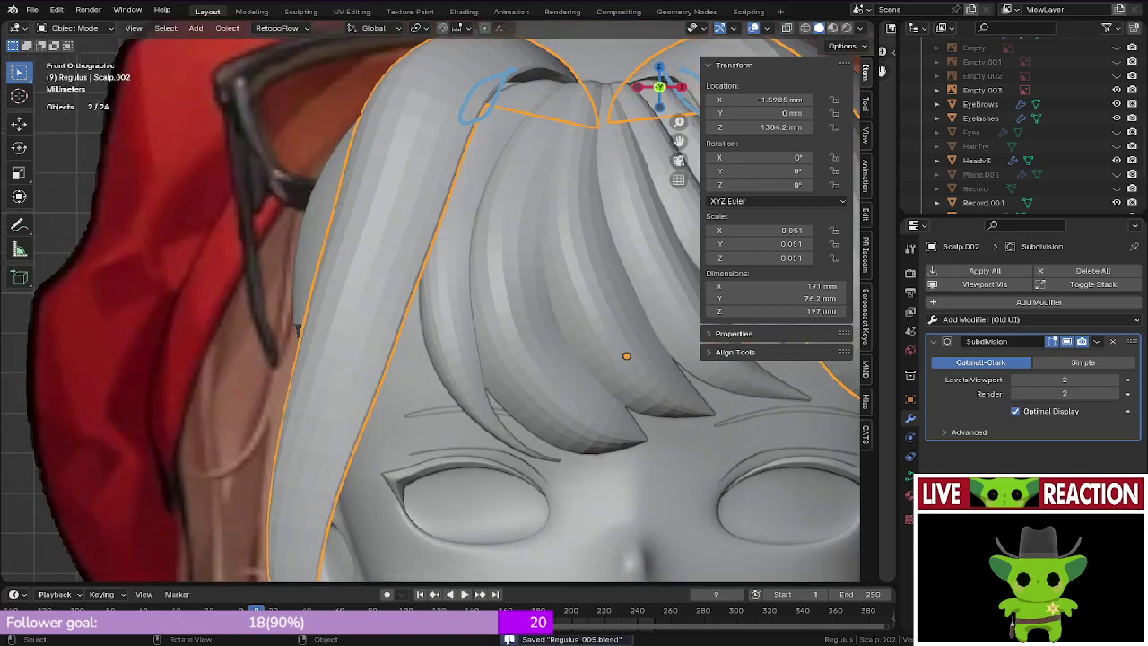
Step: Hide the Scalp.002 side locks and select the Scalp.001 fringe in the top view
middle_click_drag(457, 314, 438, 429, "shift")
scroll(438, 358, "down", 3)
middle_click_drag(438, 358, 446, 392)
scroll(446, 393, "down", 1)
key("h")
middle_click_drag(484, 313, 496, 426)
left_click(498, 354)
key("KP_7")
scroll(472, 422, "up", 3)
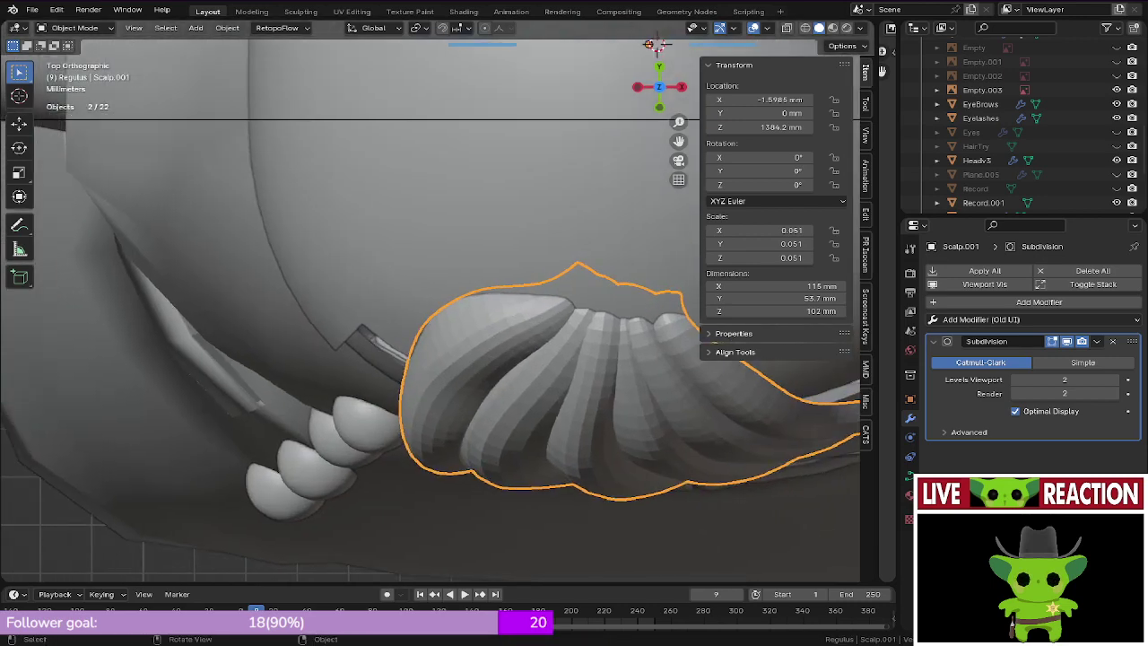
key("shift+d")
key("Escape")
key("ctrl+z")
Step: Duplicate the outermost fringe strand's curve in Scalp.001, offset about -23.6 mm in X and 1.9 mm in Y
key("Tab")
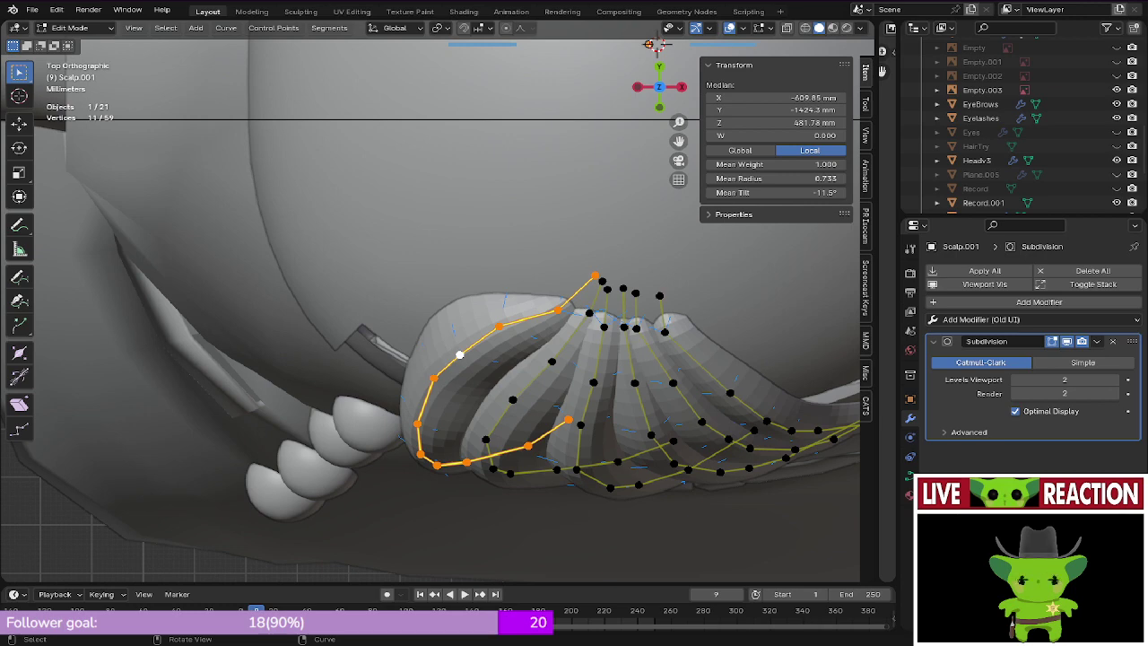
key("shift+d")
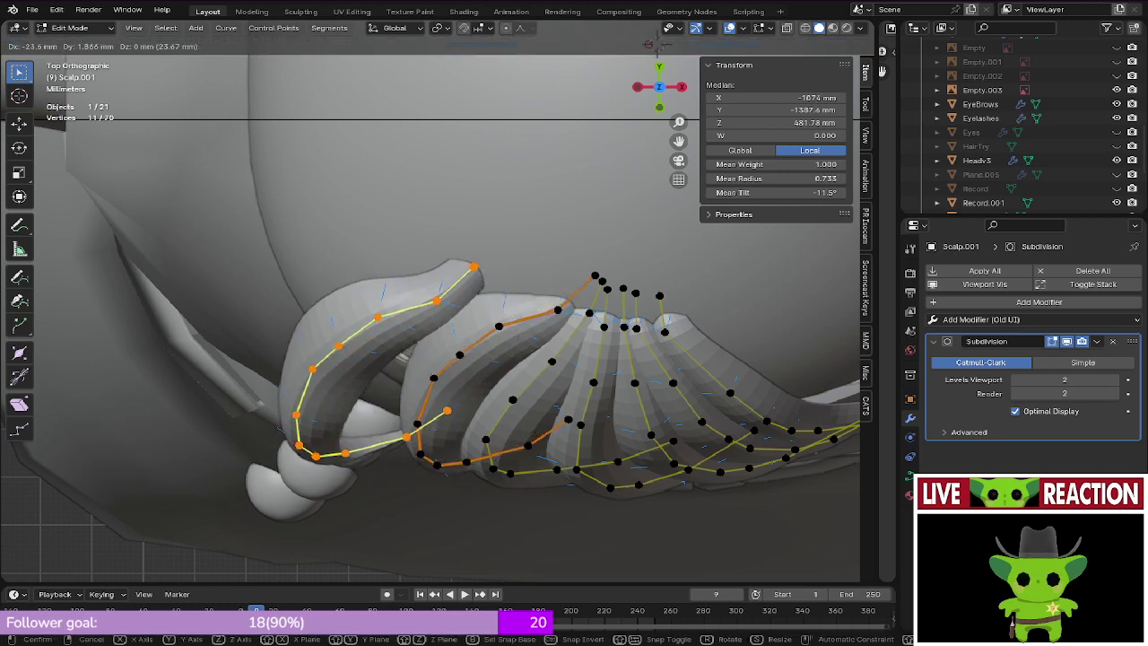
left_click(339, 343)
middle_click_drag(339, 343, 368, 260)
key("KP_7")
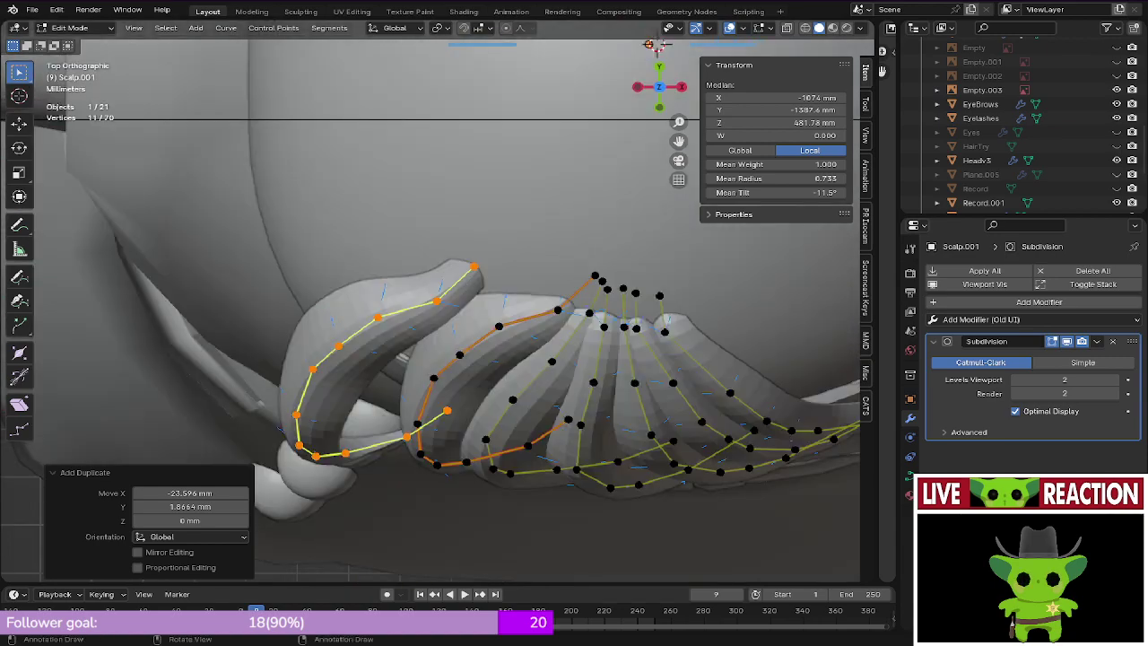
Step: Rotate the duplicated strand 27.2° in the top view and move it about 2 mm in X and 9.2 mm in Y
key("r")
left_click(532, 385)
key("g")
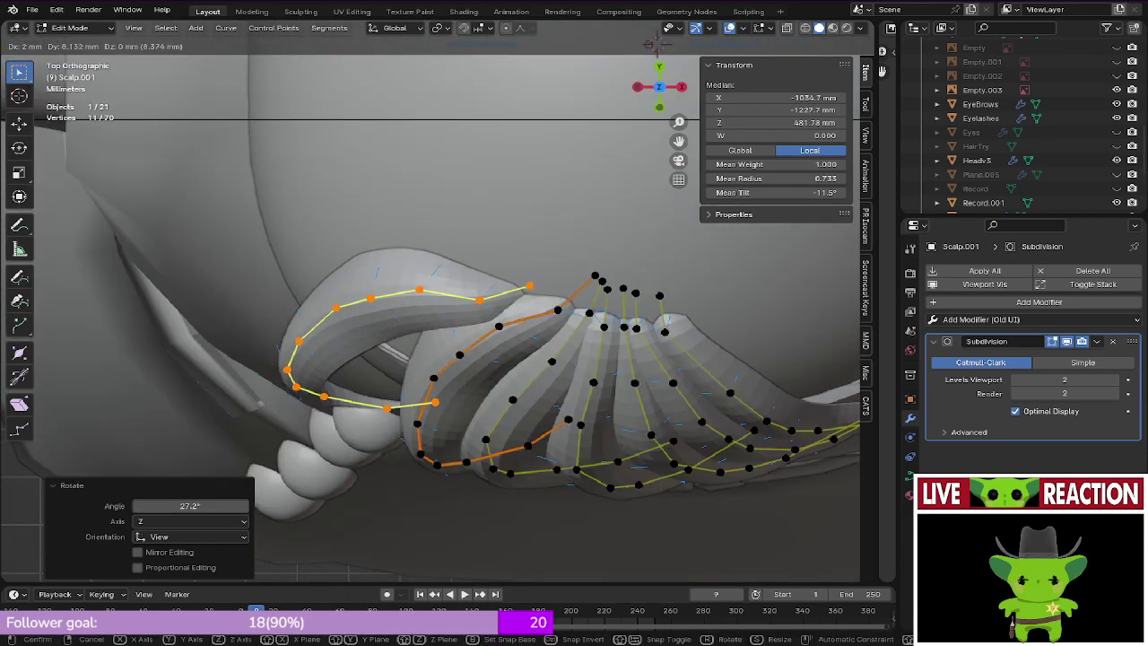
left_click(543, 341)
Step: Rotate the duplicated strand -17° in the top view and move it about 5.8 mm in X and 1.6 mm in Z
middle_click_drag(542, 342, 655, 238)
key("KP_1")
middle_click_drag(502, 295, 638, 343)
middle_click_drag(502, 224, 475, 211)
key("KP_7")
key("r")
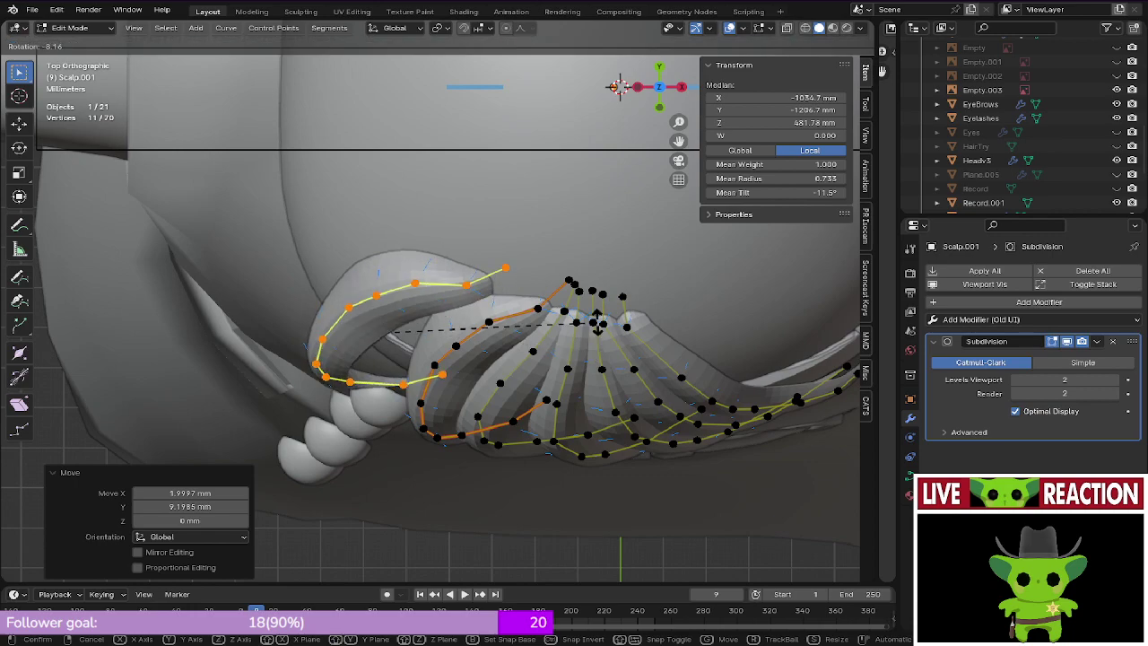
left_click(598, 302)
middle_click_drag(598, 302, 611, 473, "alt")
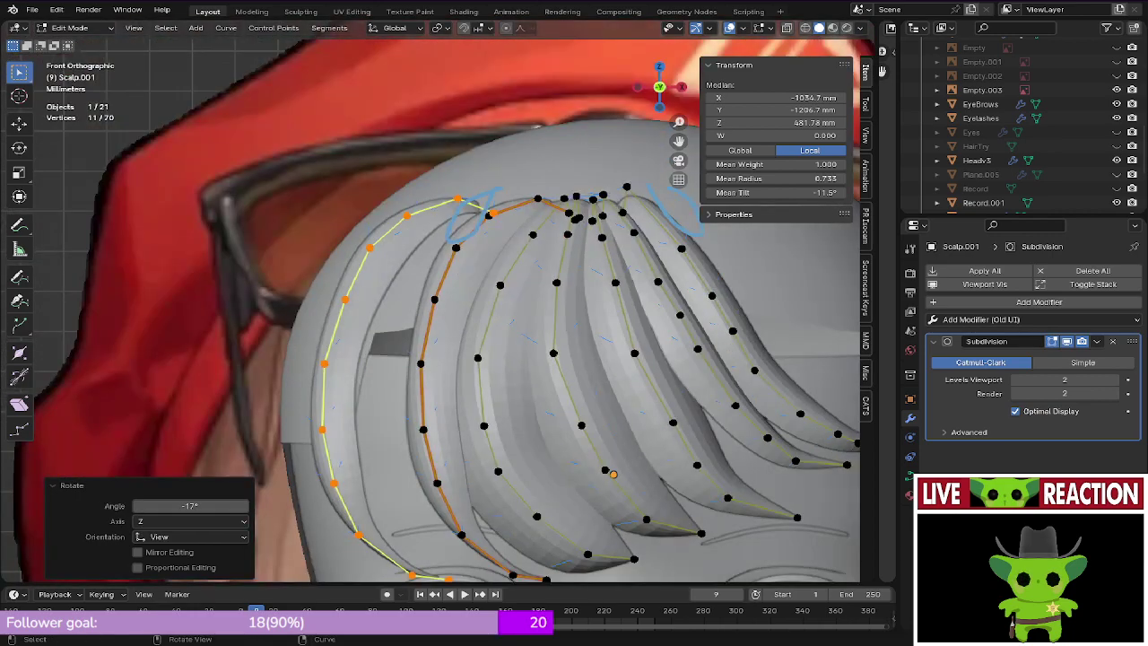
key("g")
left_click(475, 287)
mouse_move(475, 287)
middle_mouse_down()
mouse_move(551, 377)
mouse_move(529, 327)
mouse_move(531, 284)
mouse_move(462, 291)
middle_mouse_up()
middle_click_drag(610, 295, 332, 309, "shift")
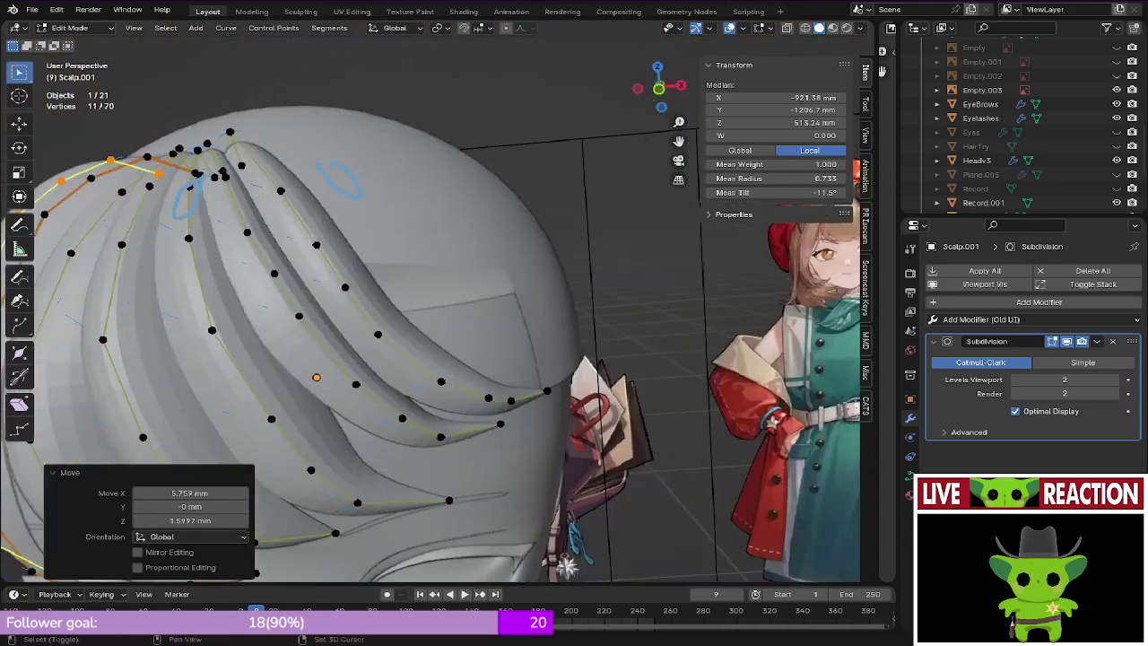
Step: Check the duplicated side strand against the head from the front and save the file
middle_click_drag(567, 563, 714, 396)
middle_click_drag(354, 517, 431, 502)
key("KP_1")
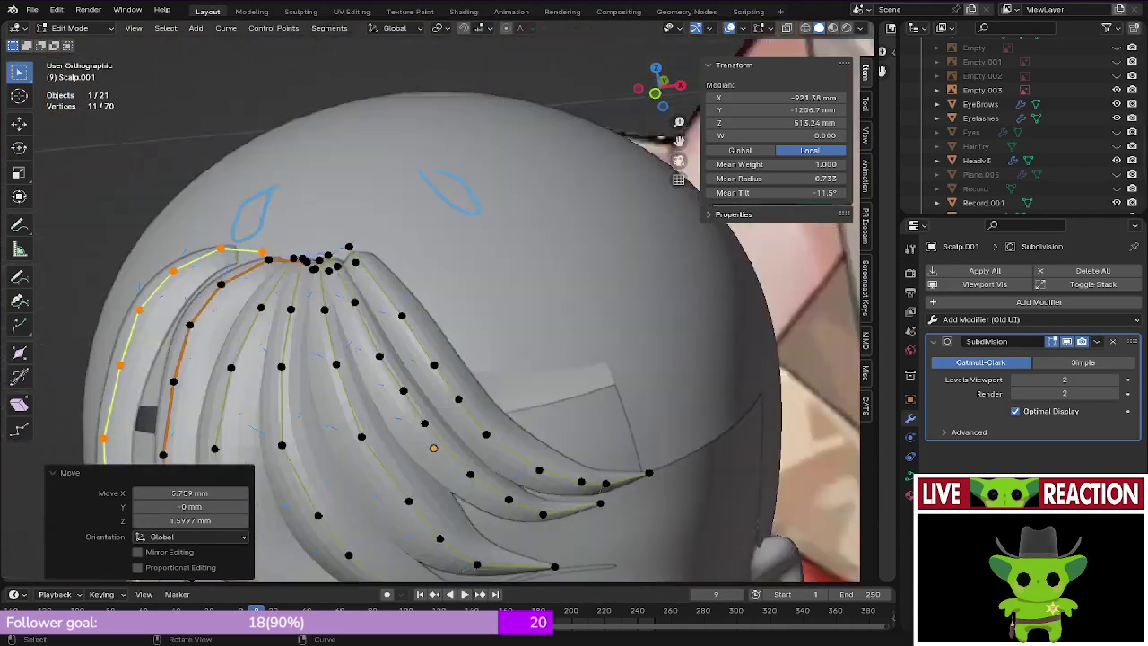
key("ctrl+s")
left_click(356, 260)
middle_click_drag(356, 261, 504, 345)
key("ctrl+s")
scroll(434, 302, "up", 3)
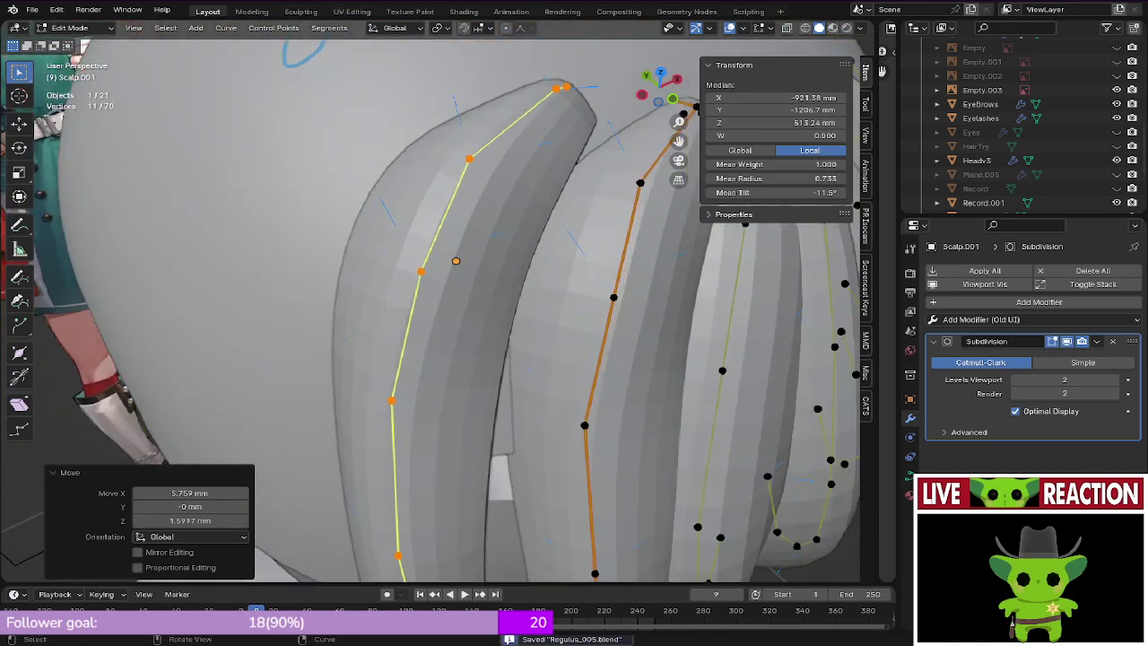
Step: Move the strand's two topmost control points about 1.9 mm in X, -4.7 mm in Y and -1.5 mm in Z
left_click(469, 159)
middle_click_drag(469, 159, 404, 271)
scroll(448, 235, "down", 4)
left_click(487, 233)
mouse_move(486, 233)
middle_mouse_down()
mouse_move(513, 199)
mouse_move(506, 228)
middle_mouse_up()
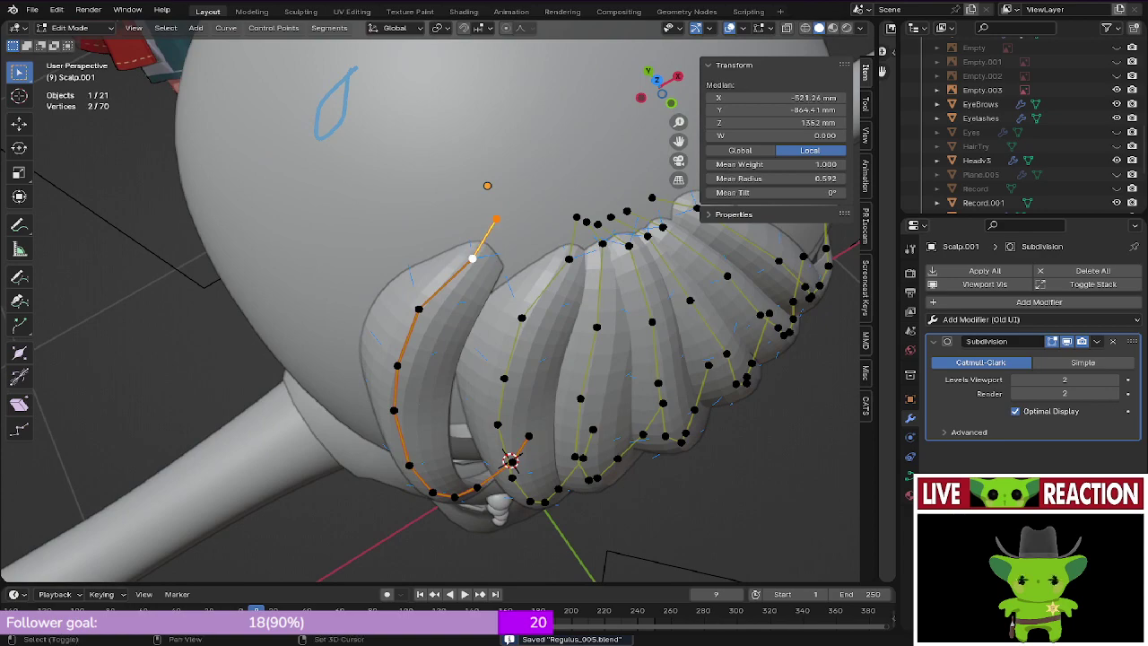
key("g")
left_click(498, 274)
middle_click_drag(498, 275, 493, 215)
key("KP_1")
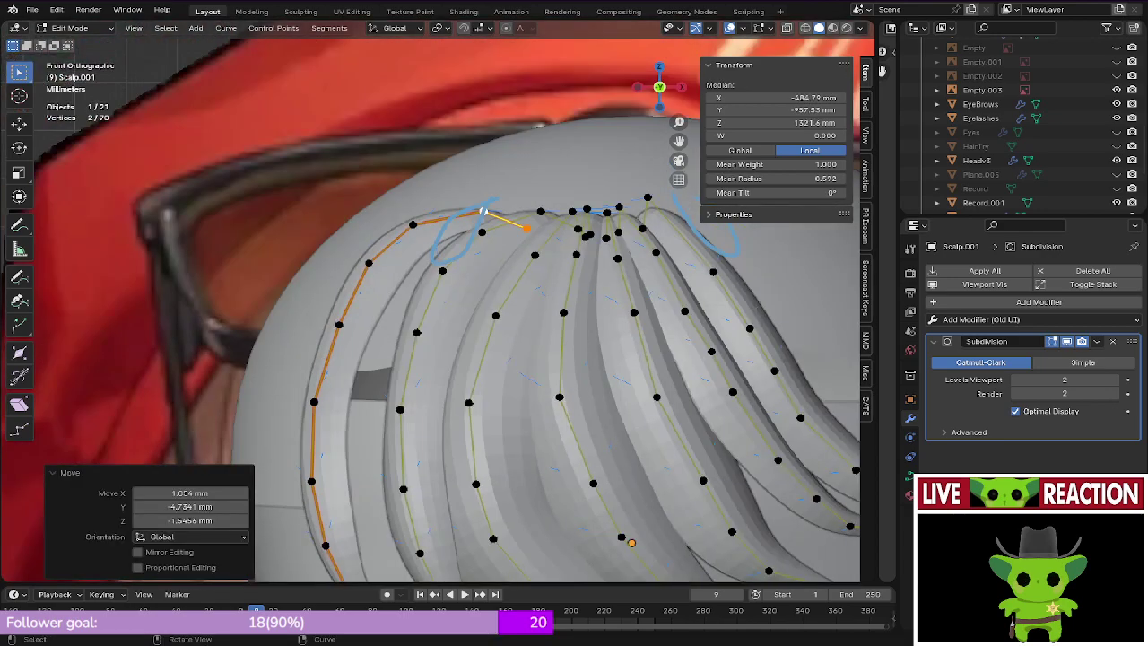
Step: Save the file, then tilt the strand's nine control points from the third to the tip, bringing the third point's tilt to -30.1°
key("ctrl+s")
left_click(540, 269)
middle_click_drag(538, 269, 628, 288)
middle_click_drag(502, 292, 516, 230)
left_click(440, 217)
scroll(440, 217, "down", 4)
middle_click_drag(440, 217, 415, 90, "shift")
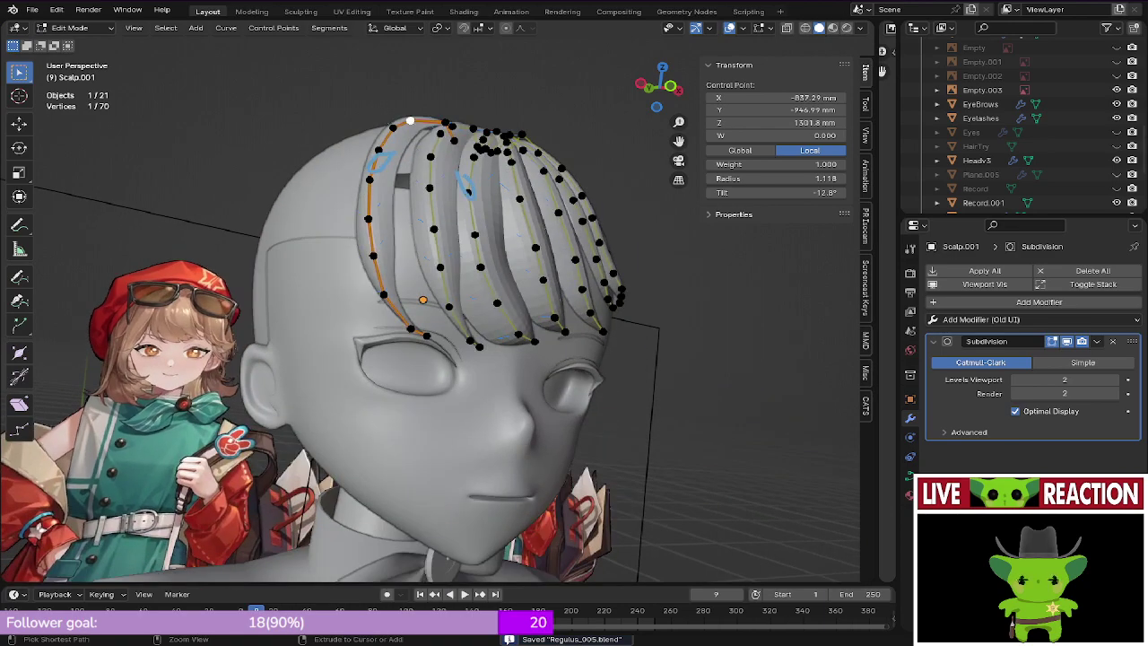
left_click(426, 336, "ctrl")
middle_click_drag(426, 335, 440, 395)
scroll(439, 394, "up", 4)
middle_click_drag(430, 304, 434, 431, "shift")
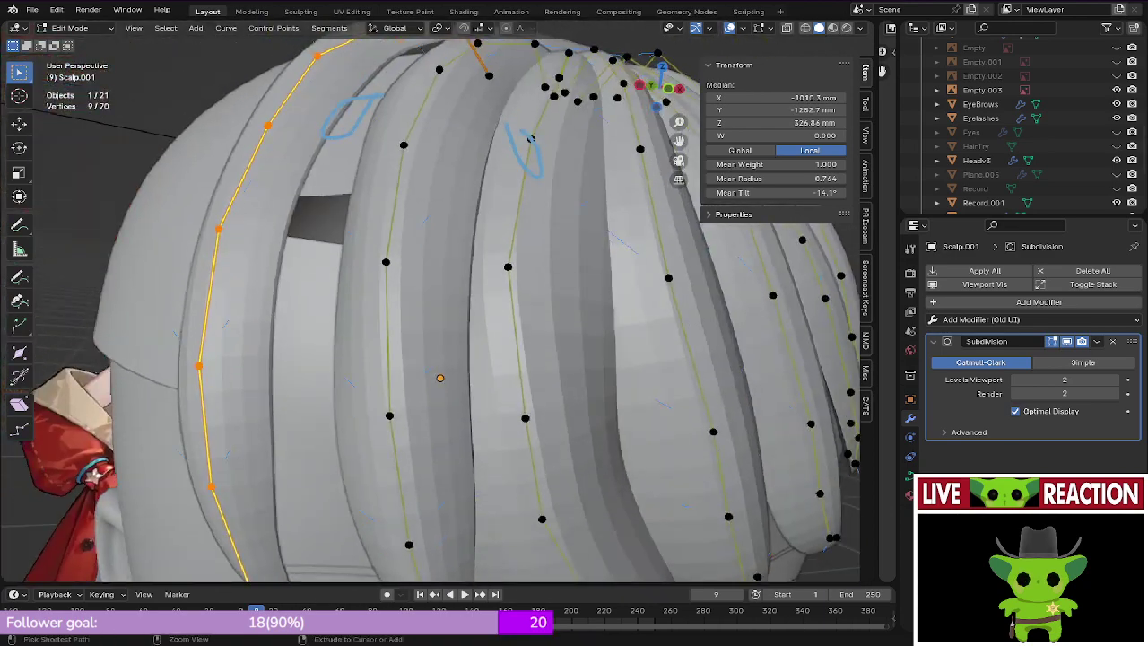
key("ctrl+t")
left_click(507, 244)
Step: Shift the strand's fourth control point towards the fringe and its third about 1 mm in X, -1.2 mm in Y and -1.5 mm in Z
middle_click_drag(506, 244, 520, 345)
scroll(430, 305, "down", 4)
scroll(431, 305, "up", 4)
left_click(363, 311)
key("g")
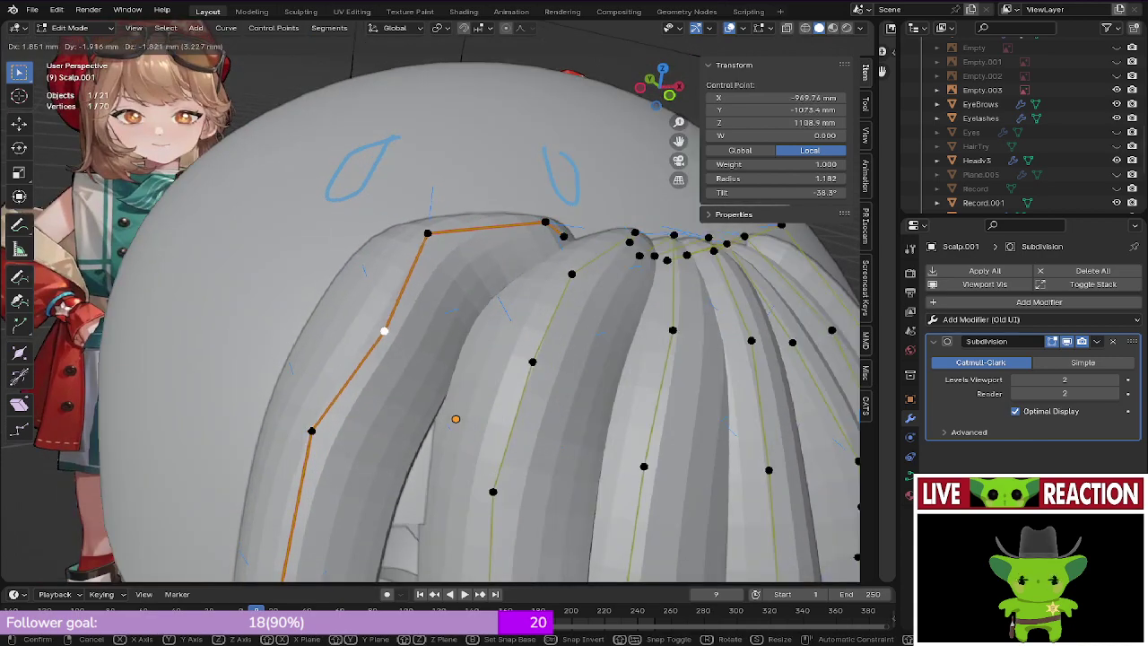
left_click(393, 342)
left_click(428, 233)
key("g")
left_click(439, 248)
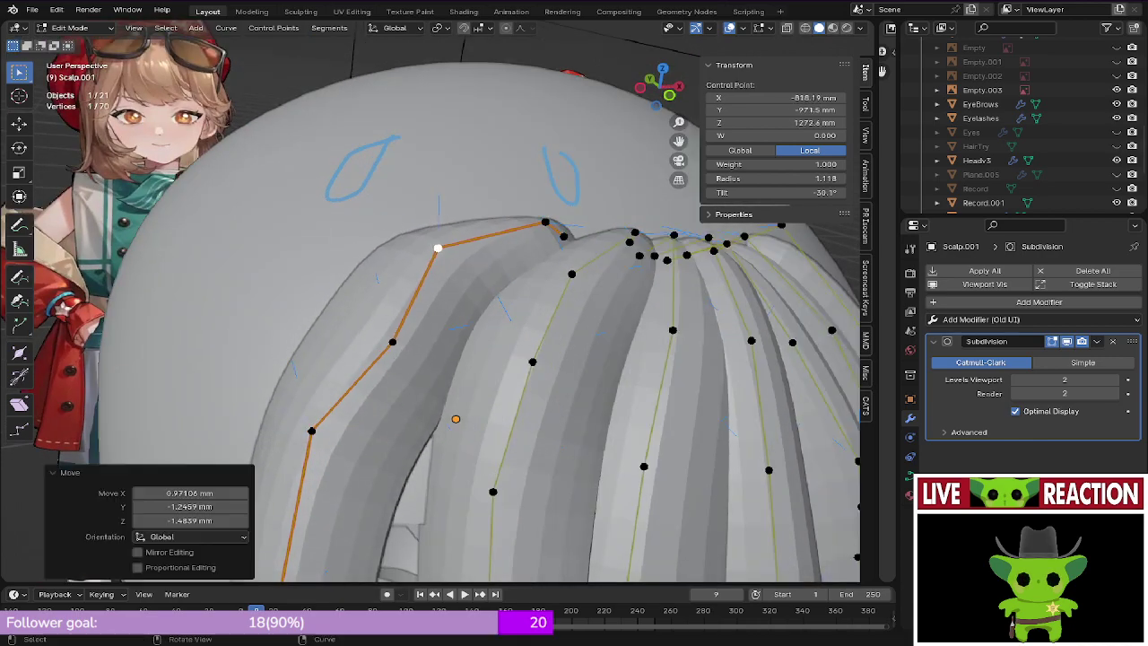
Step: Move the strand's fifth control point about 2.3 mm in X, -2.3 mm in Y and -2.1 mm in Z
middle_click_drag(439, 249, 499, 105, "shift")
scroll(430, 242, "down", 1)
left_click(411, 236)
key("g")
left_click(429, 255)
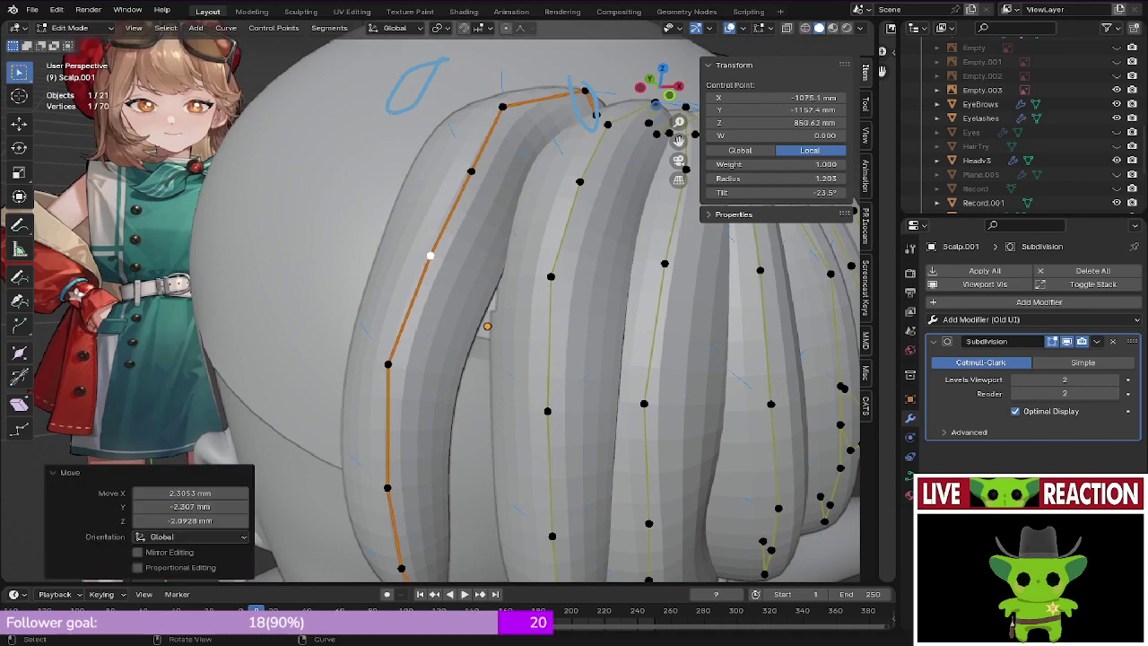
Step: Move the strand's sixth control point about 3.5 mm in X and -1.6 mm in Y, then about -1.3 mm in X and 1.4 mm in Z
middle_click_drag(429, 255, 427, 212)
left_click(427, 211)
left_click(379, 256)
key("g")
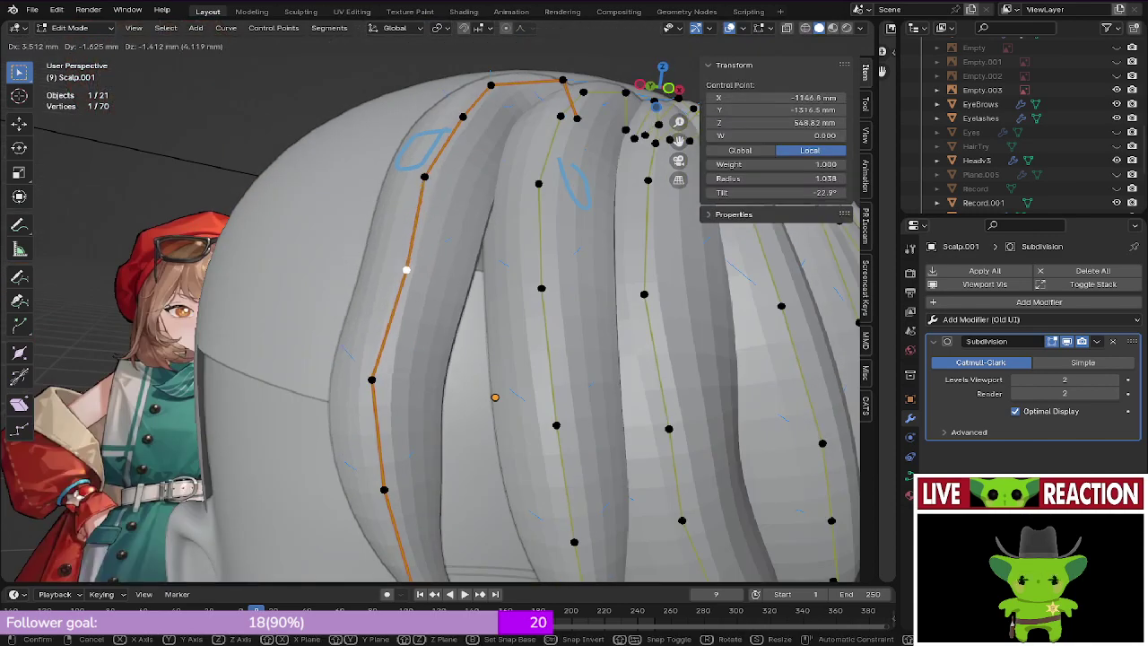
left_click(405, 263)
middle_click_drag(405, 264, 480, 274)
key("g")
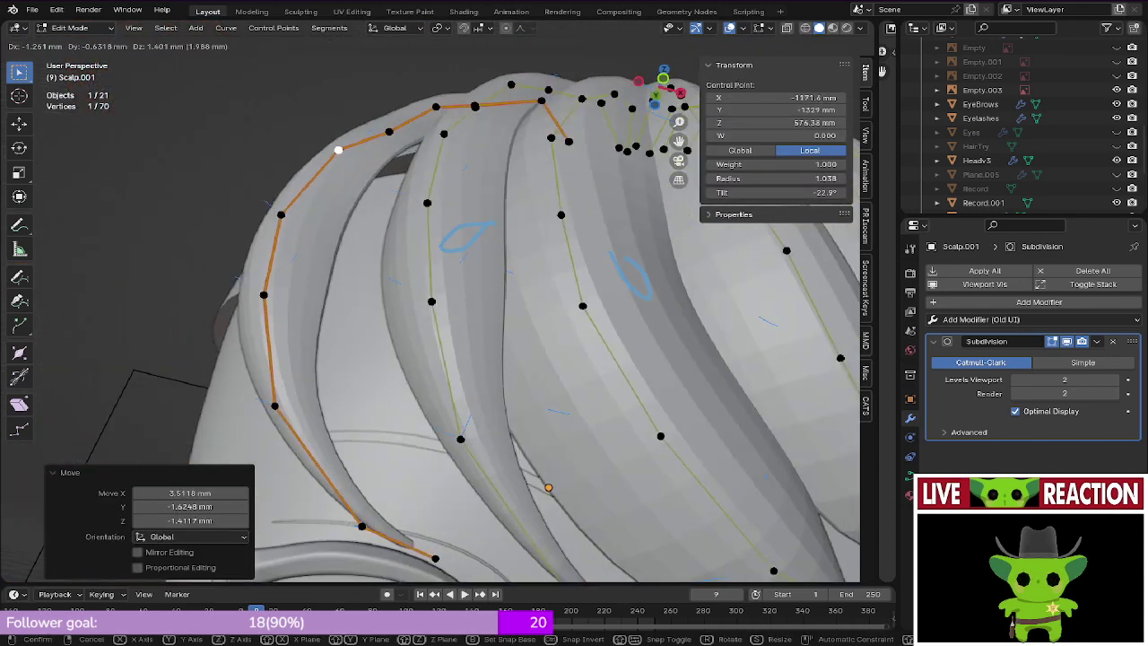
left_click(338, 150)
Step: Select the strand's six lowest control points, from the sixth to the tip, and view them from the front
middle_click_drag(338, 150, 360, 173)
left_click(357, 289, "shift")
scroll(356, 290, "down", 4)
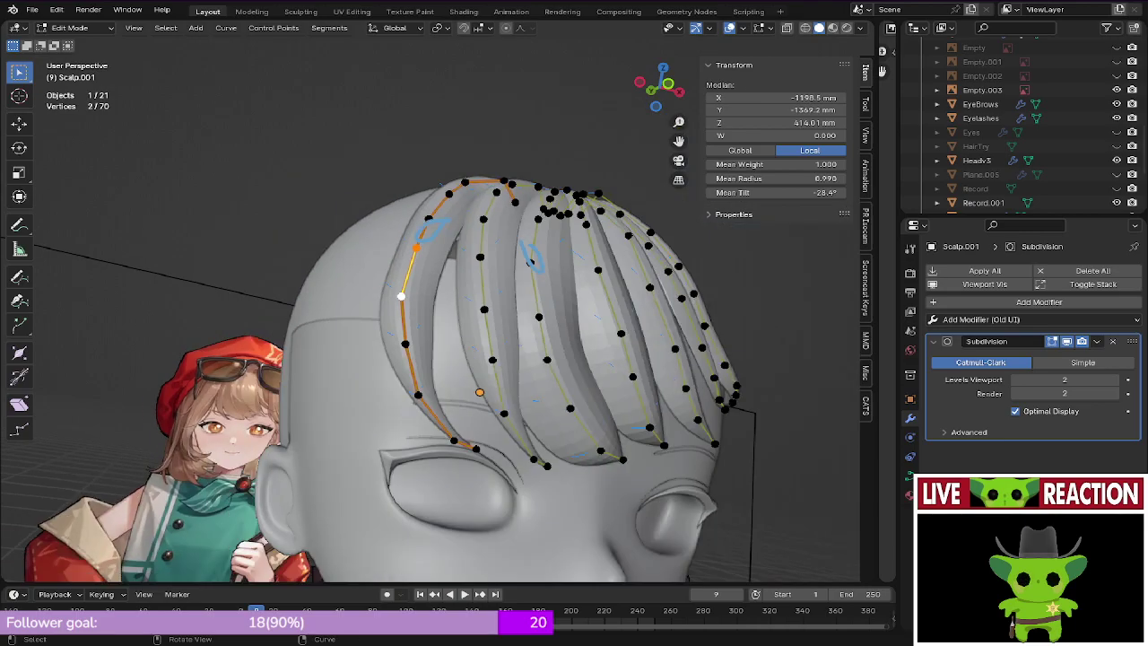
scroll(442, 333, "down", 3)
key("KP_1")
scroll(443, 332, "up", 3)
key("z")
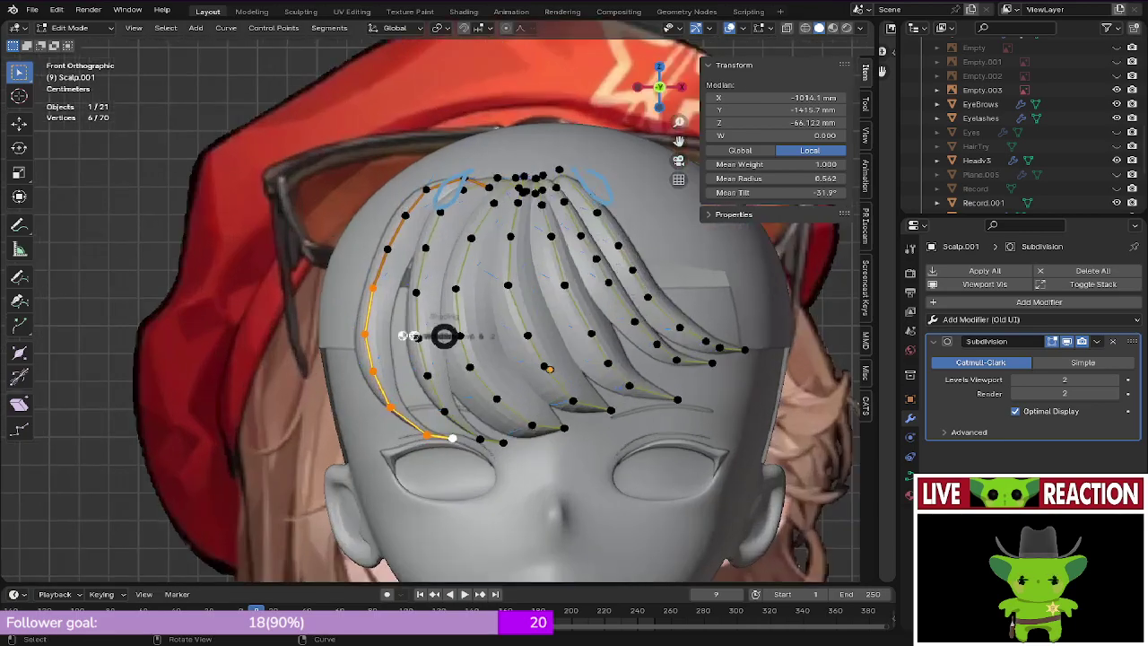
left_click(372, 333)
scroll(403, 332, "up", 1)
middle_click_drag(404, 333, 420, 280, "shift")
key("z")
left_click(438, 284)
key("z")
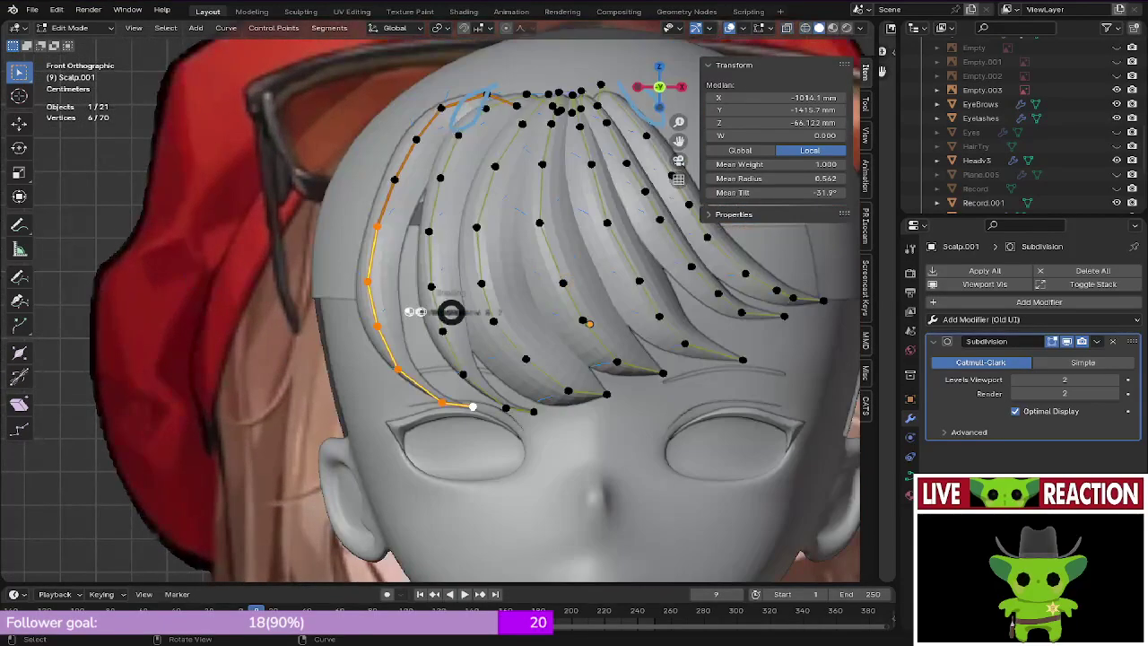
left_click(342, 313)
key("shift+z")
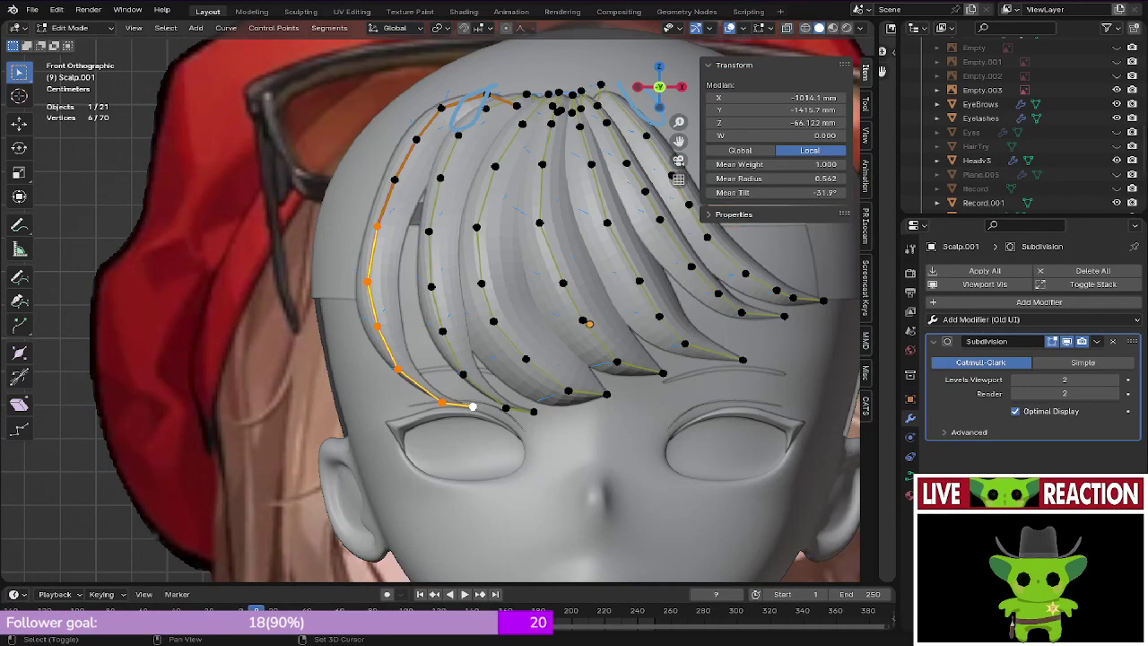
Step: Move the six selected lower control points inward along X towards the fringe
scroll(430, 305, "up", 3)
key("g")
key("x")
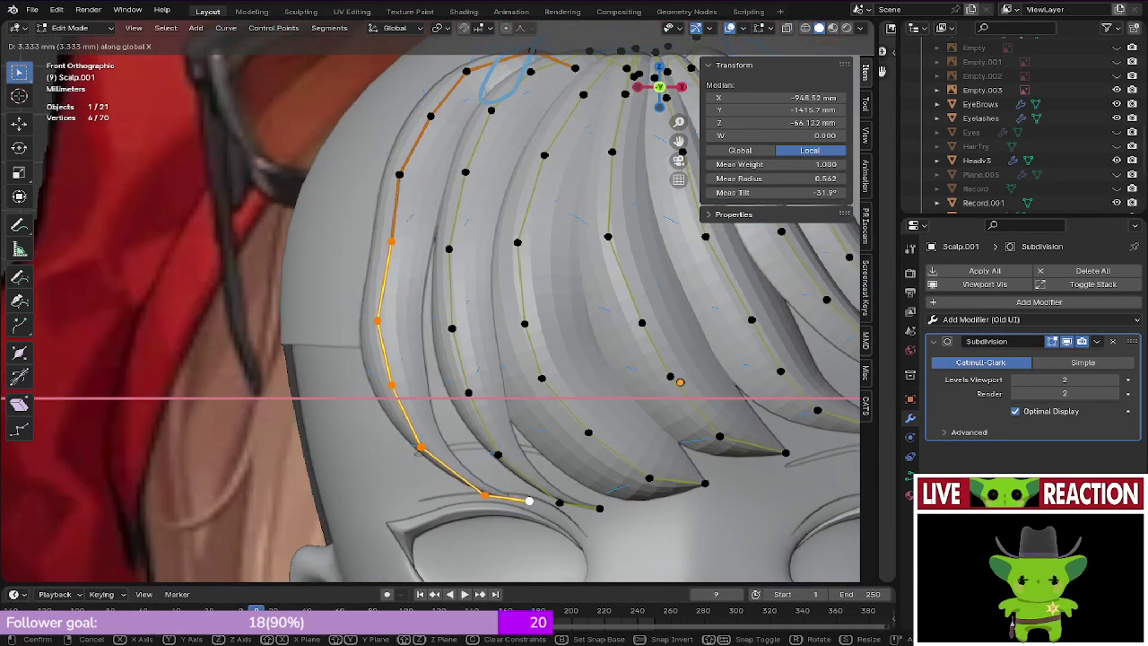
left_click(436, 306)
Step: Shift the strand's seventh control point inward along X to smooth the outward bulge
left_click(384, 320)
key("g")
key("x")
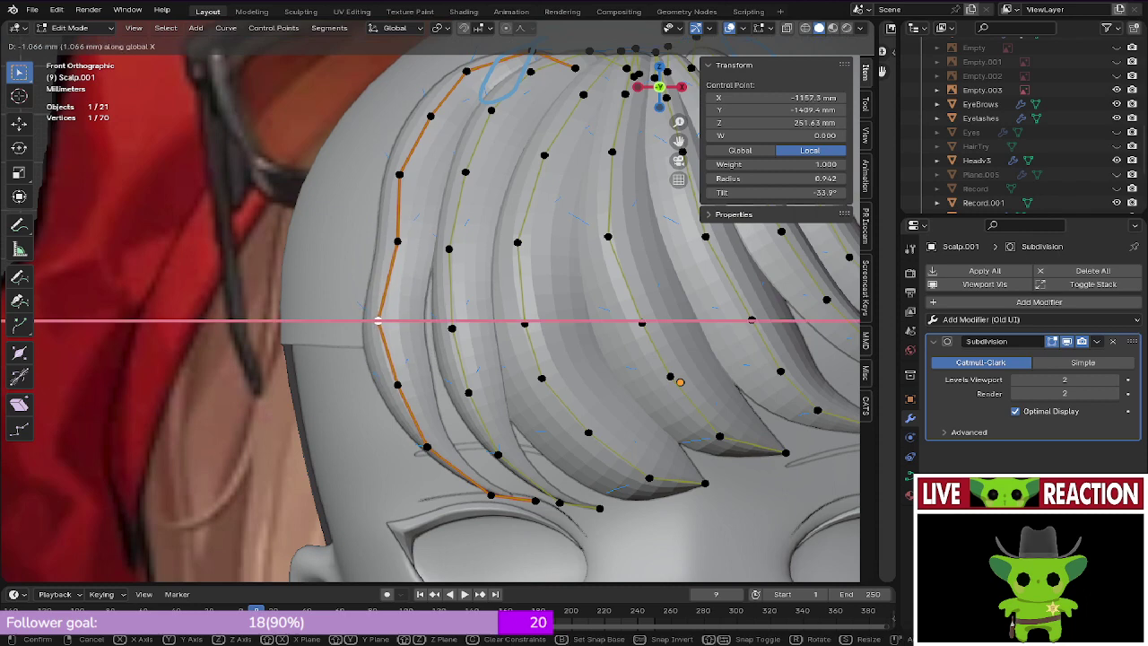
right_click(380, 320)
key("g")
key("x")
left_click(390, 320)
Step: Move the strand's four lowest control points outward along X, then bring the eighth point back in line with the upper strand
left_click(535, 500)
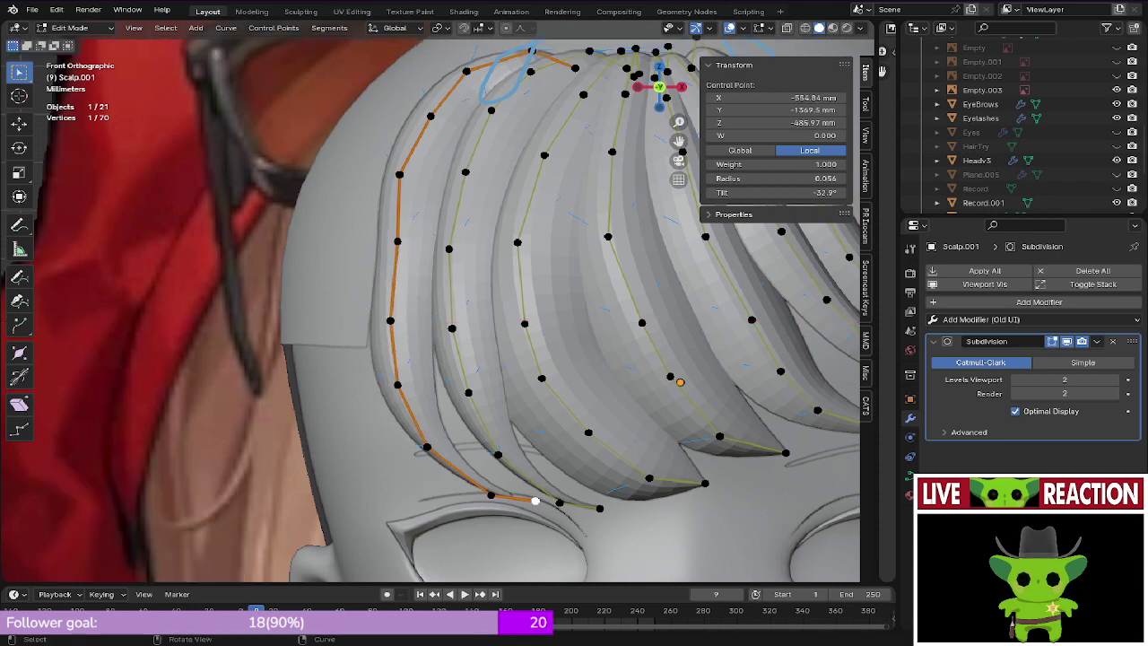
key("g")
key("x")
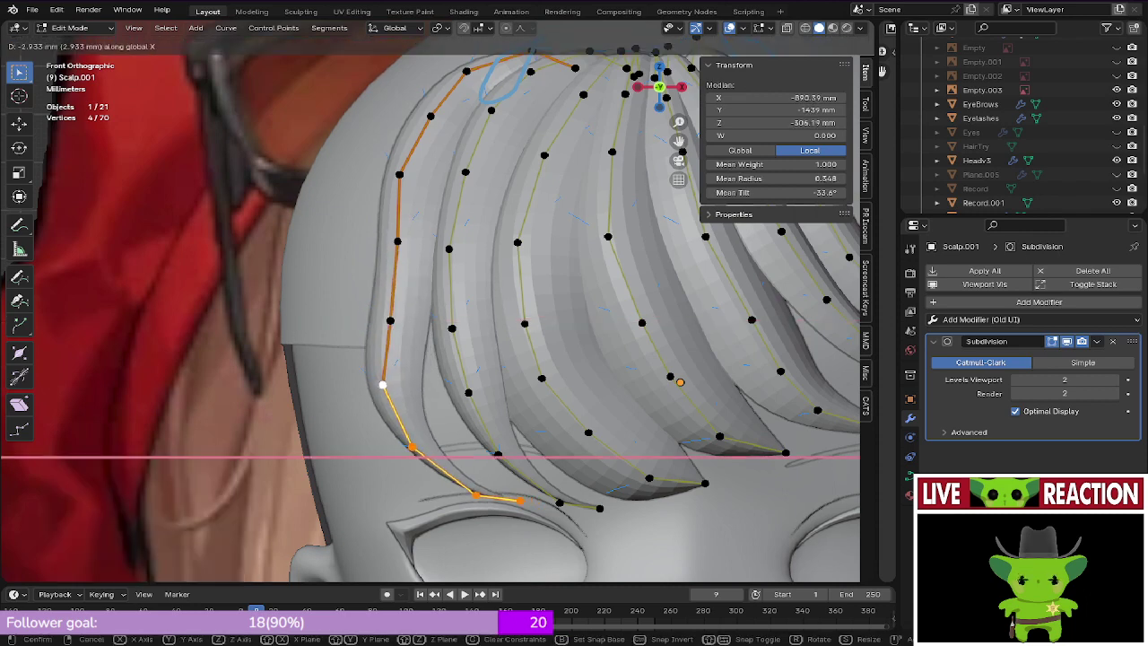
key("Return")
left_click(312, 384)
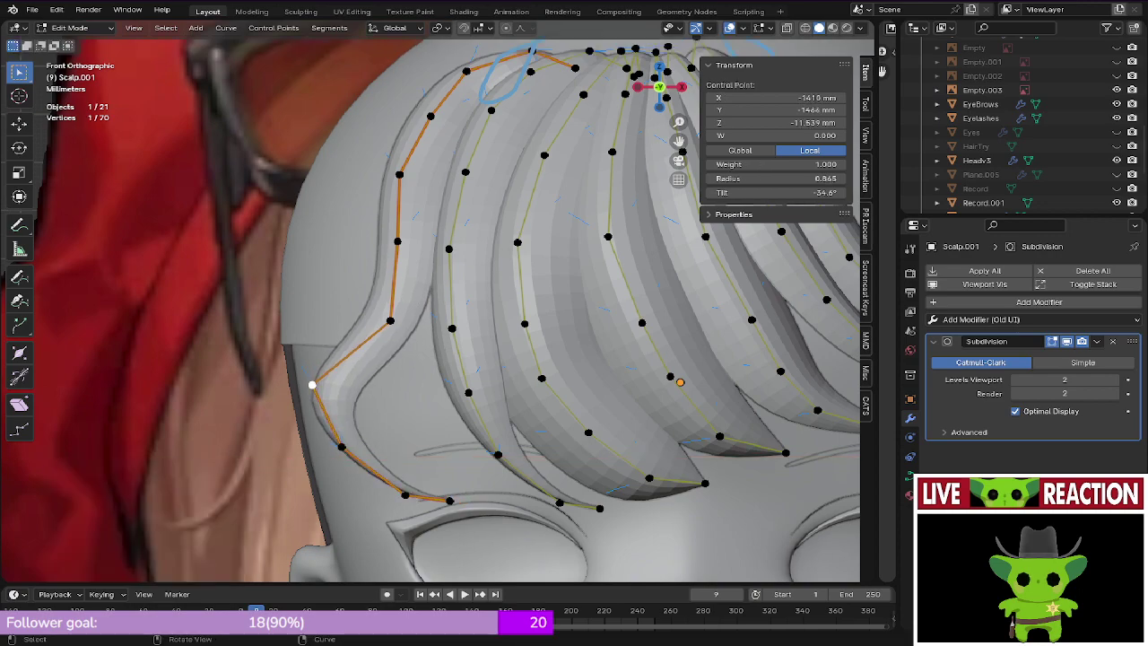
key("g")
key("x")
left_click(382, 384)
Step: Nudge the strand's seventh control point inward along X in the front view
middle_click_drag(381, 385, 476, 368)
scroll(475, 367, "down", 1)
key("KP_1")
left_click(399, 317)
key("g")
key("x")
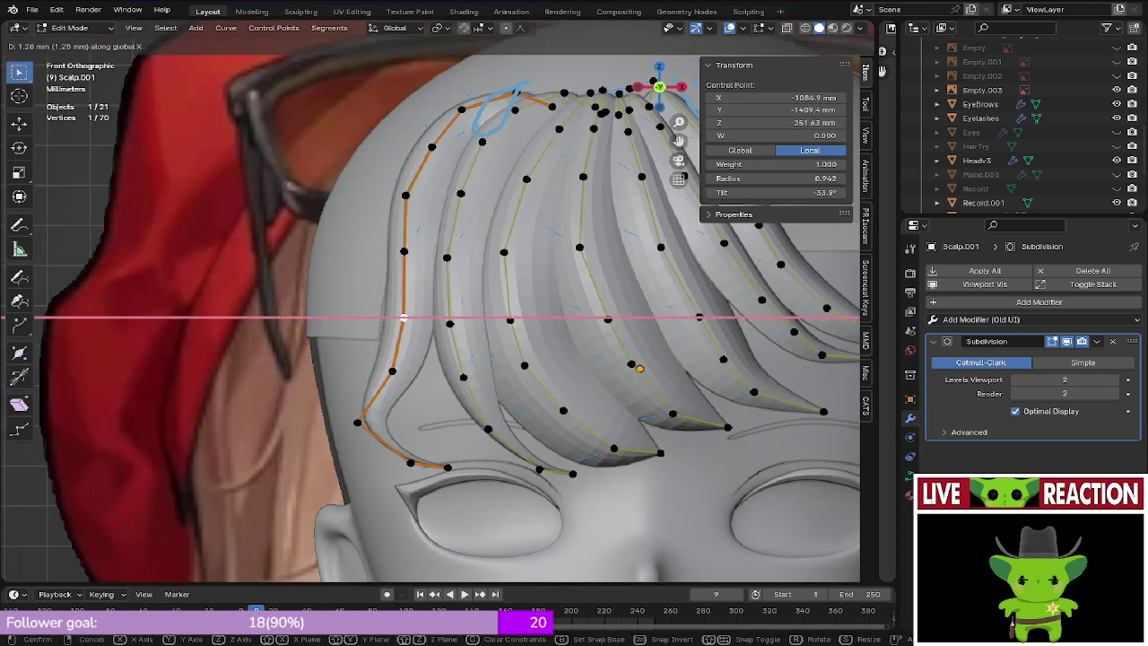
left_click(403, 317)
Step: Widen the strand at its seventh control point to a radius of 1.200
middle_click_drag(404, 317, 446, 339)
middle_click_drag(534, 347, 538, 256, "shift")
key("alt+s")
right_click(516, 330)
key("alt+s")
left_click(527, 323)
Step: Move the seventh control point about -0.8 mm in X, -1.7 mm in Y and 1.6 mm in Z, then nudge it slightly outward
middle_click_drag(538, 256, 534, 283, "shift")
middle_click_drag(520, 359, 522, 247)
left_click(506, 359)
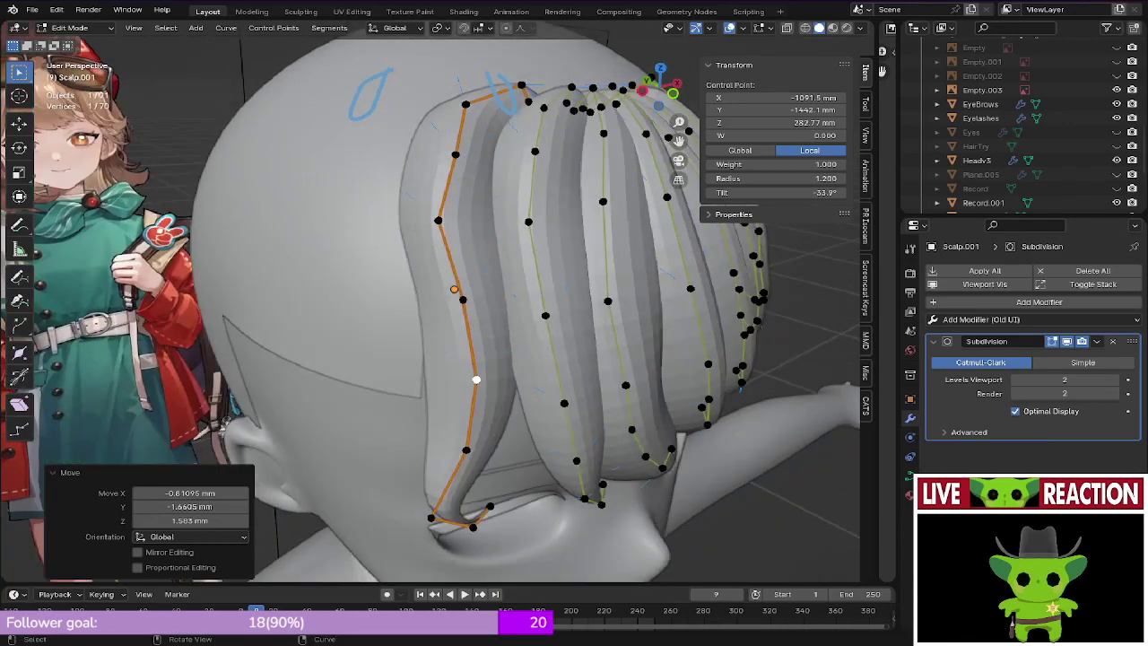
key("g")
left_click(469, 384)
Step: Move the strand's fifth control point about 3 mm in X, -2.3 mm in Y and 0.2 mm in Z
left_click(463, 299)
middle_click_drag(463, 300, 464, 330)
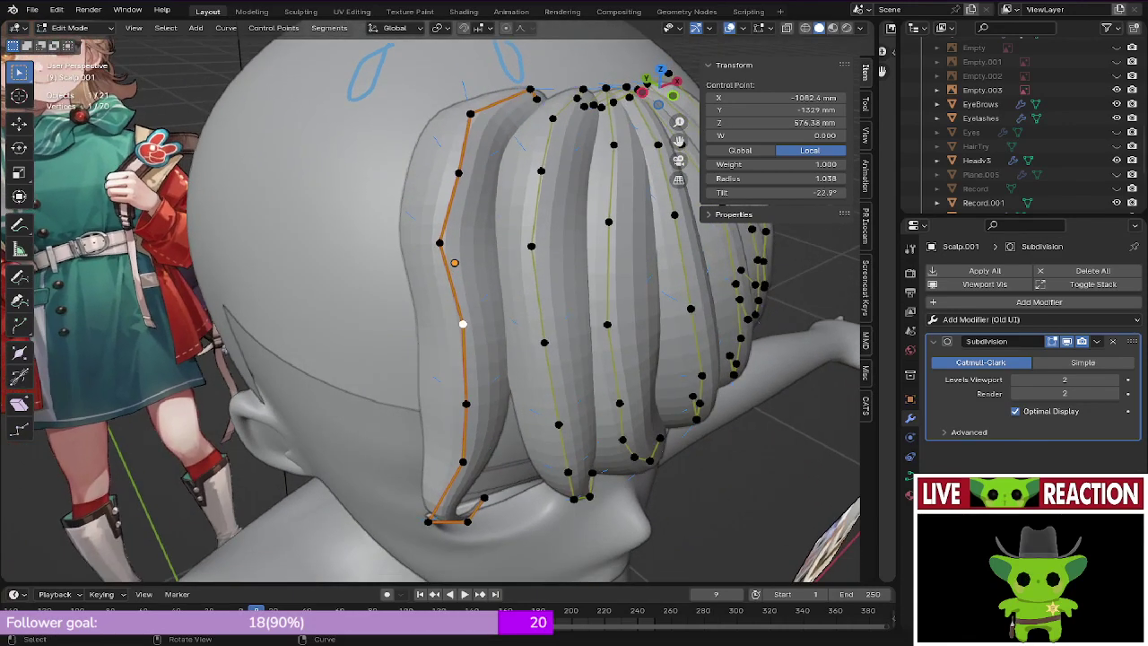
left_click(453, 263)
key("g")
left_click(460, 243)
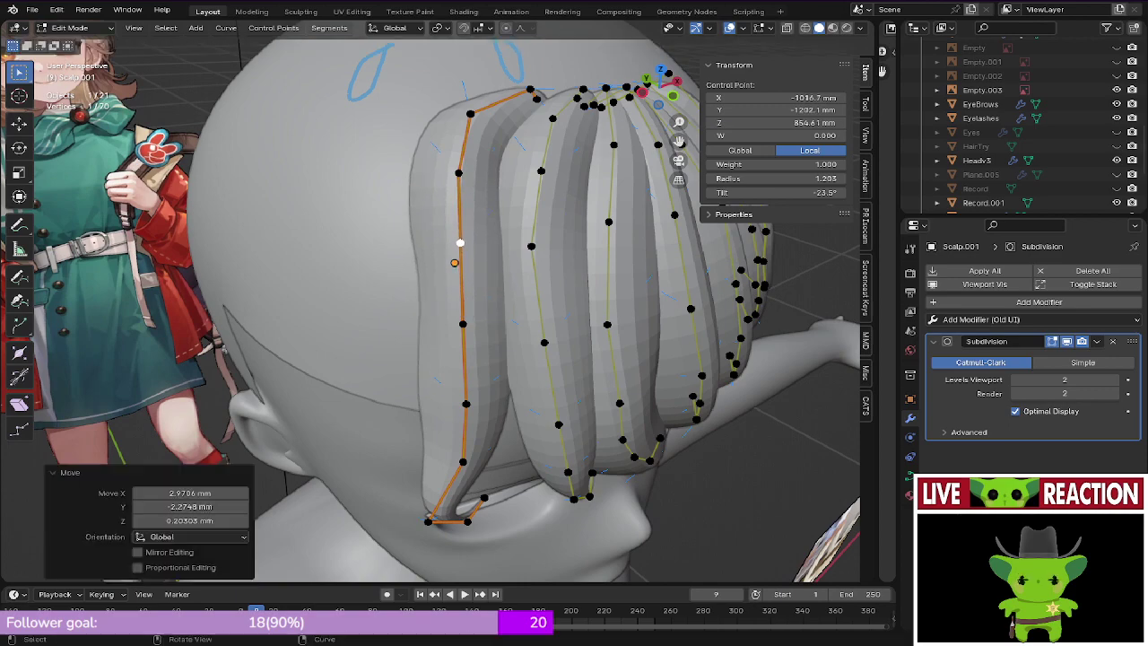
Step: Widen the strand at its sixth control point to a radius of 1.368
left_click(463, 323)
key("g")
right_click(463, 324)
key("alt+s")
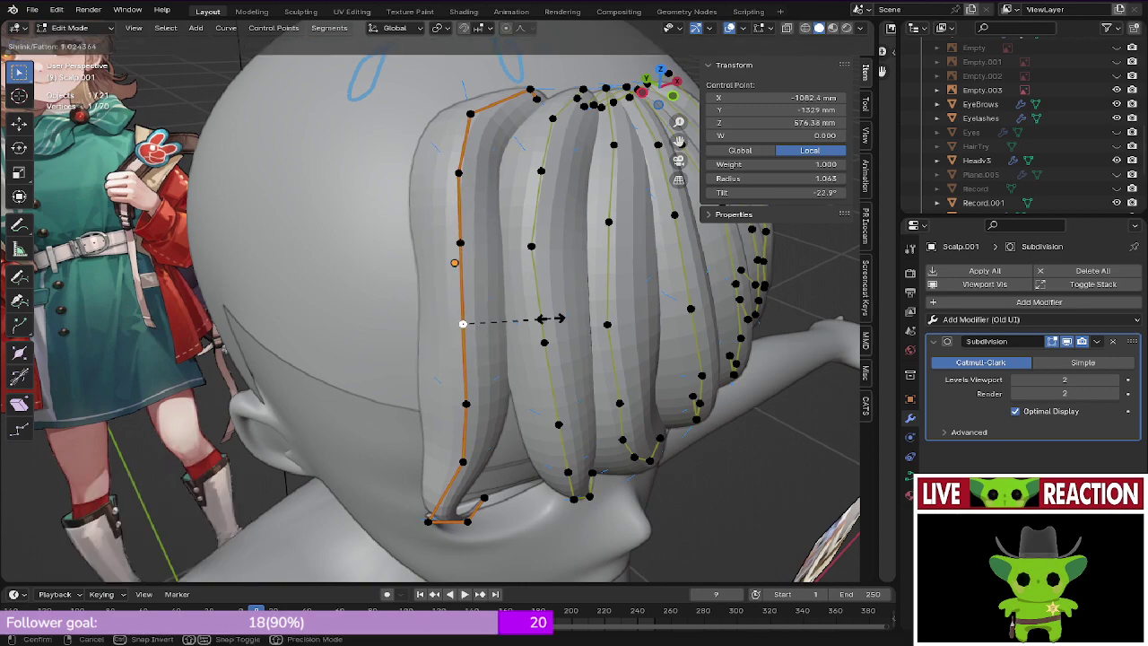
left_click(569, 313)
middle_click_drag(569, 313, 477, 334)
scroll(477, 333, "up", 3)
Step: Widen the strand at its fifth control point and enlarge the fourth point's radius to 1.552
middle_click_drag(477, 269, 477, 377, "shift")
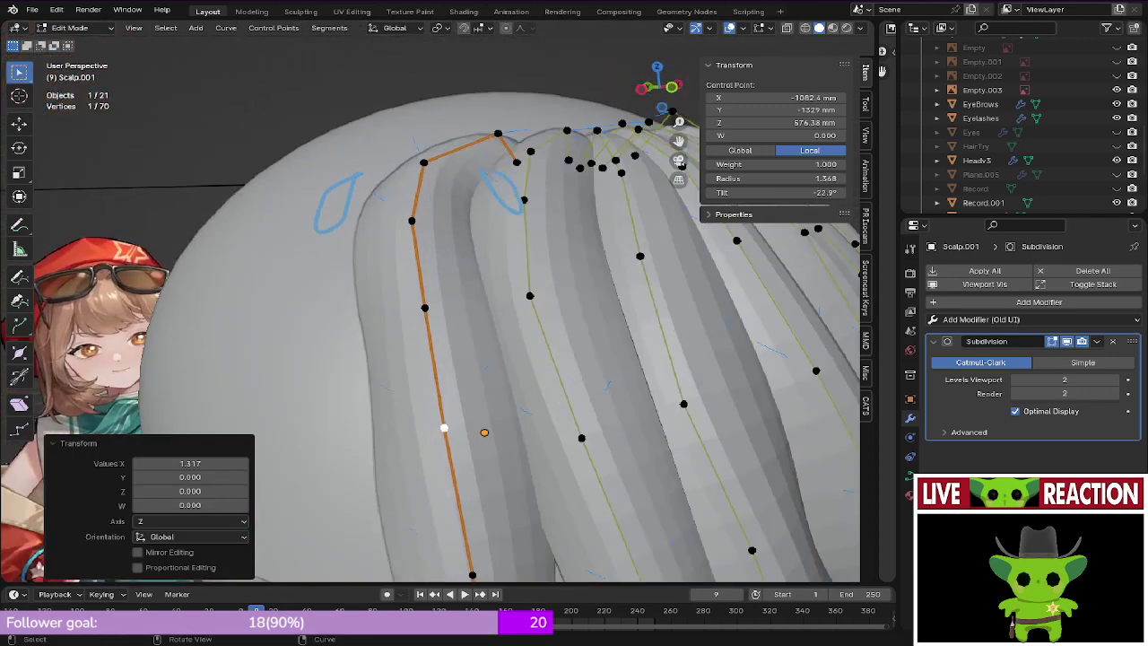
left_click(425, 315)
middle_click_drag(425, 316, 529, 323)
key("alt+s")
left_click(569, 335)
middle_click_drag(522, 397, 492, 404)
key("alt+s")
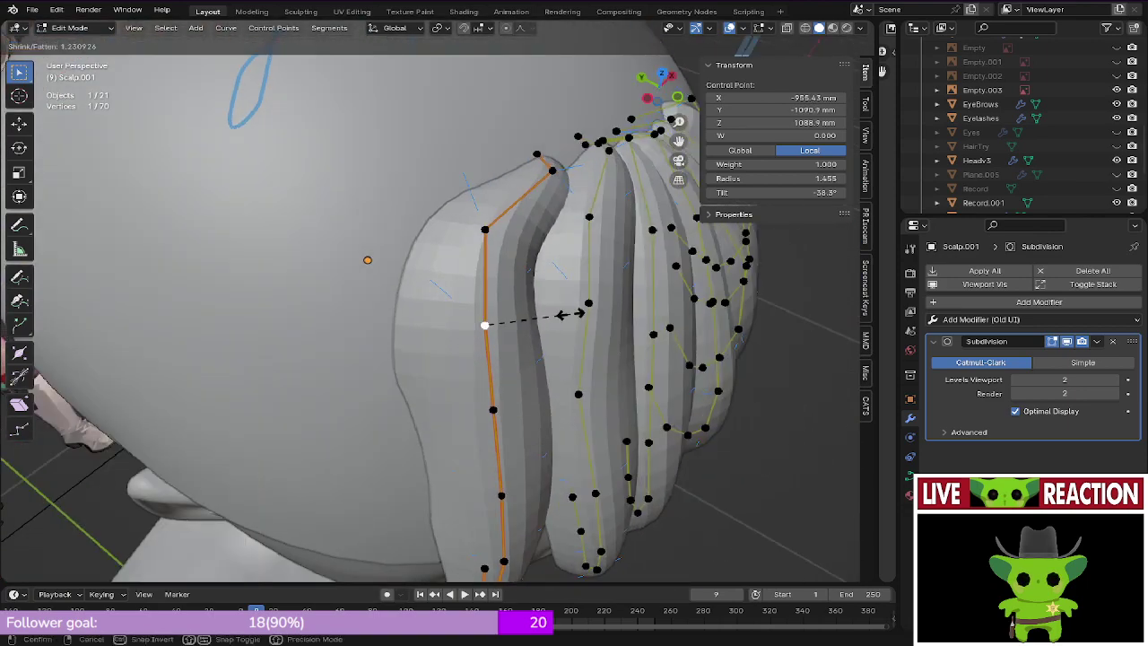
left_click(485, 325)
Step: Save the file and show the Scalp.002 side locks again in the front view
key("ctrl+s")
key("s")
middle_click_drag(549, 316, 485, 315)
key("KP_1")
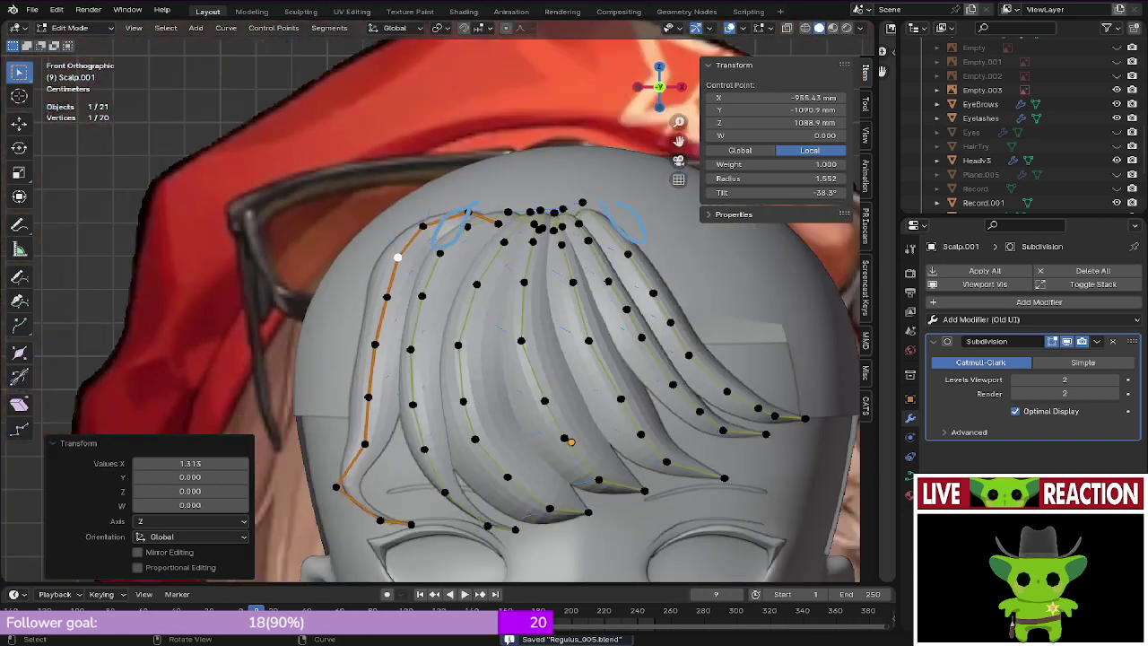
scroll(413, 329, "up", 2)
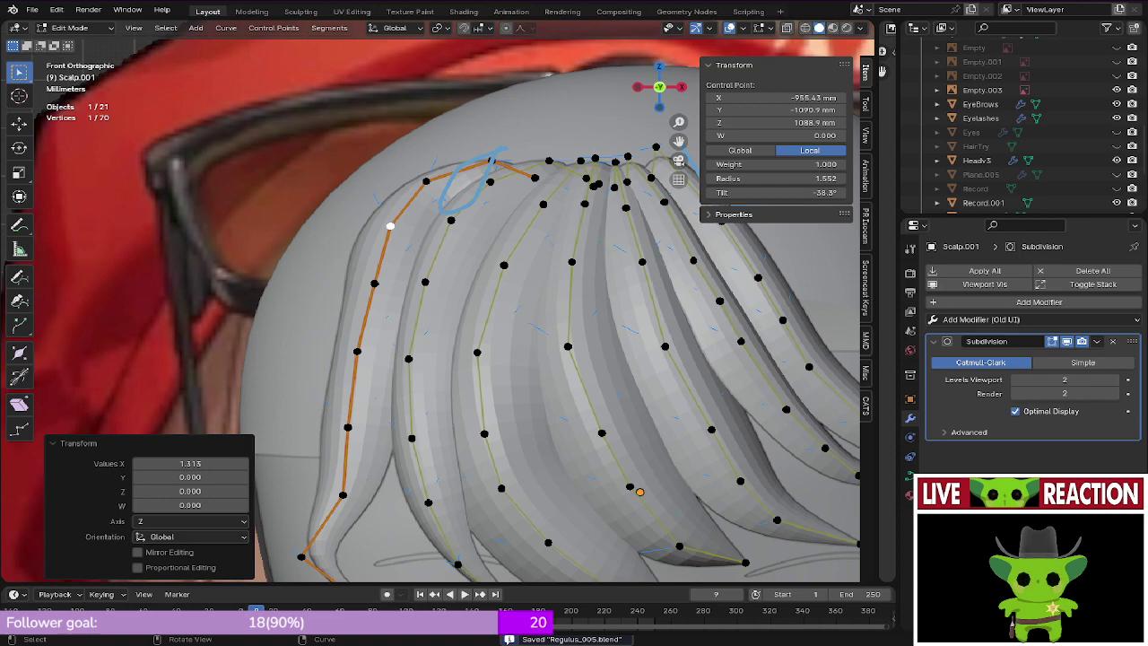
middle_click_drag(430, 305, 511, 305)
key("KP_1")
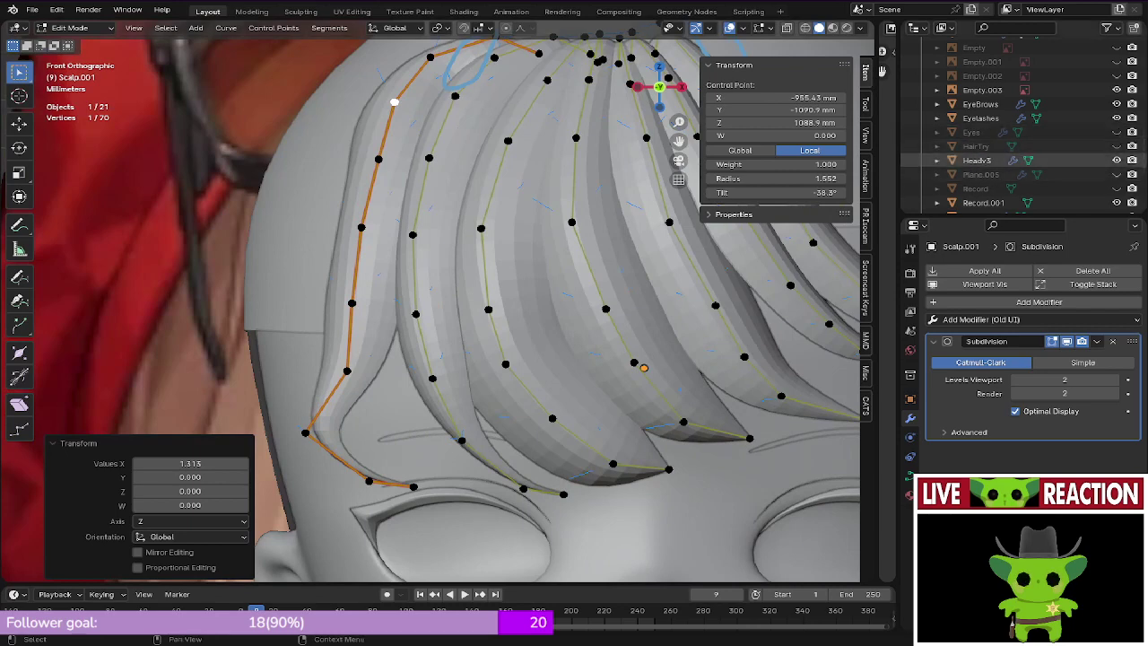
scroll(995, 132, "down", 4)
left_click(1116, 142)
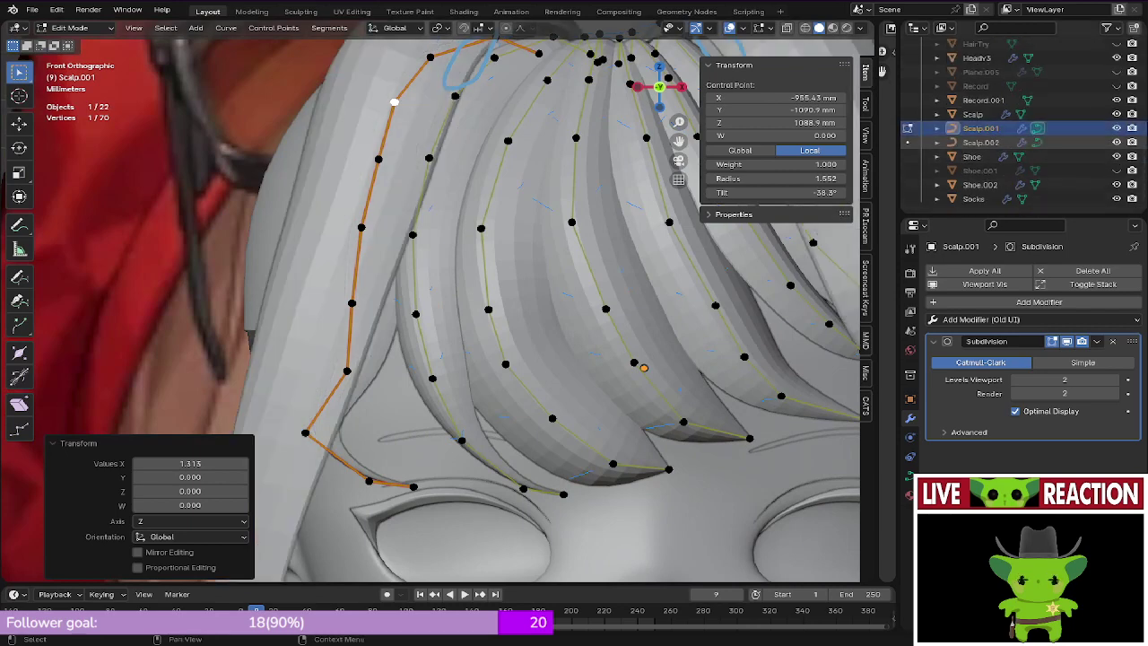
middle_click_drag(502, 340, 583, 297, "shift")
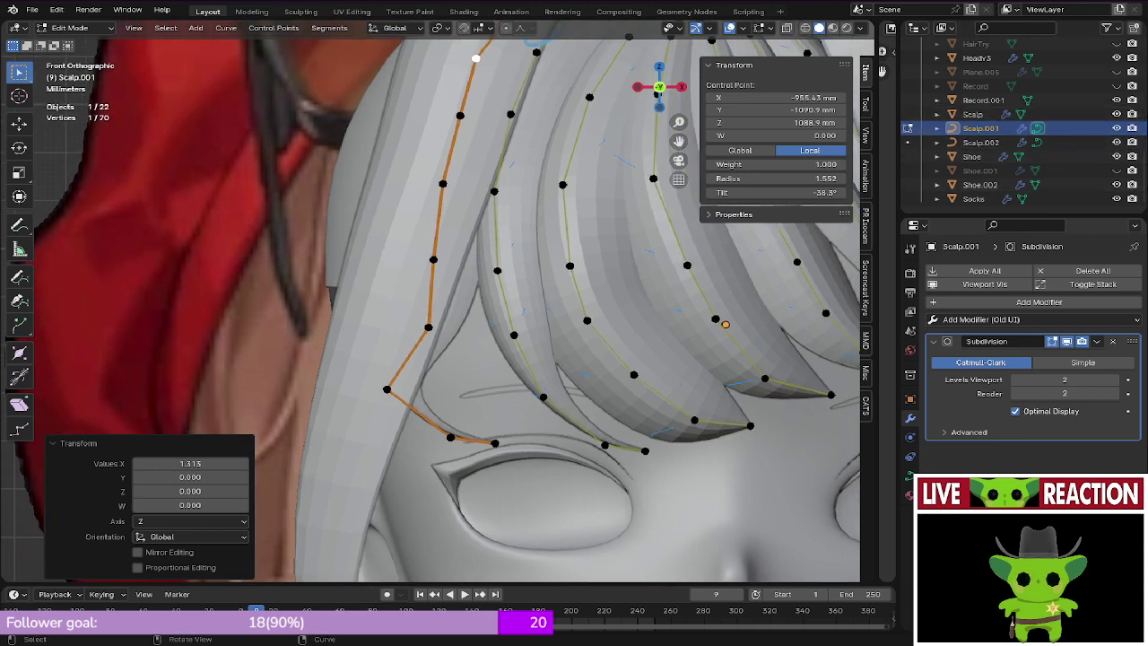
Step: Move the strand's seventh control point about -5.6 mm and its eighth about -4.7 mm along X, beneath the side lock
key("KP_Decimal")
key("g")
key("x")
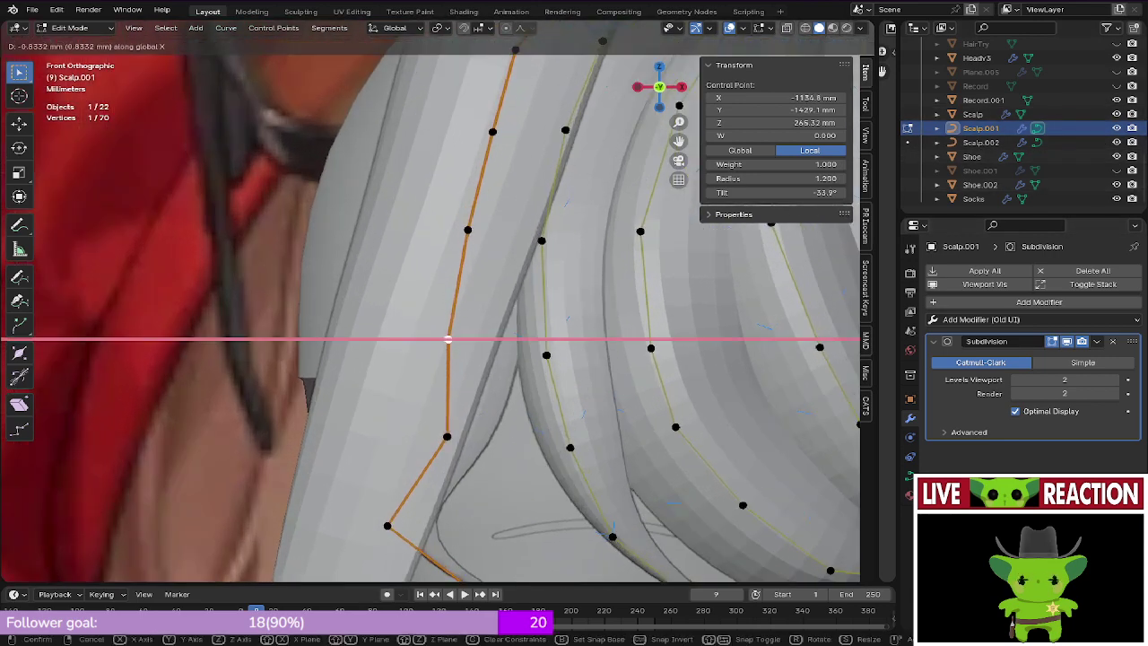
left_click(415, 339)
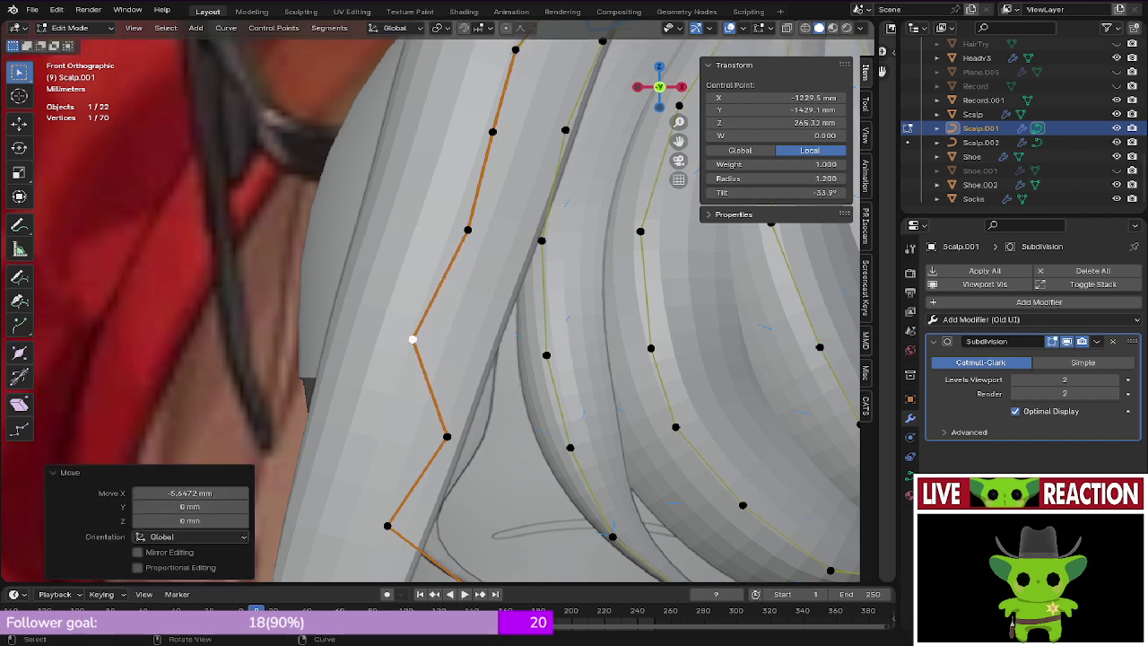
left_click(443, 436)
key("g")
key("x")
left_click(419, 436)
key("KP_Decimal")
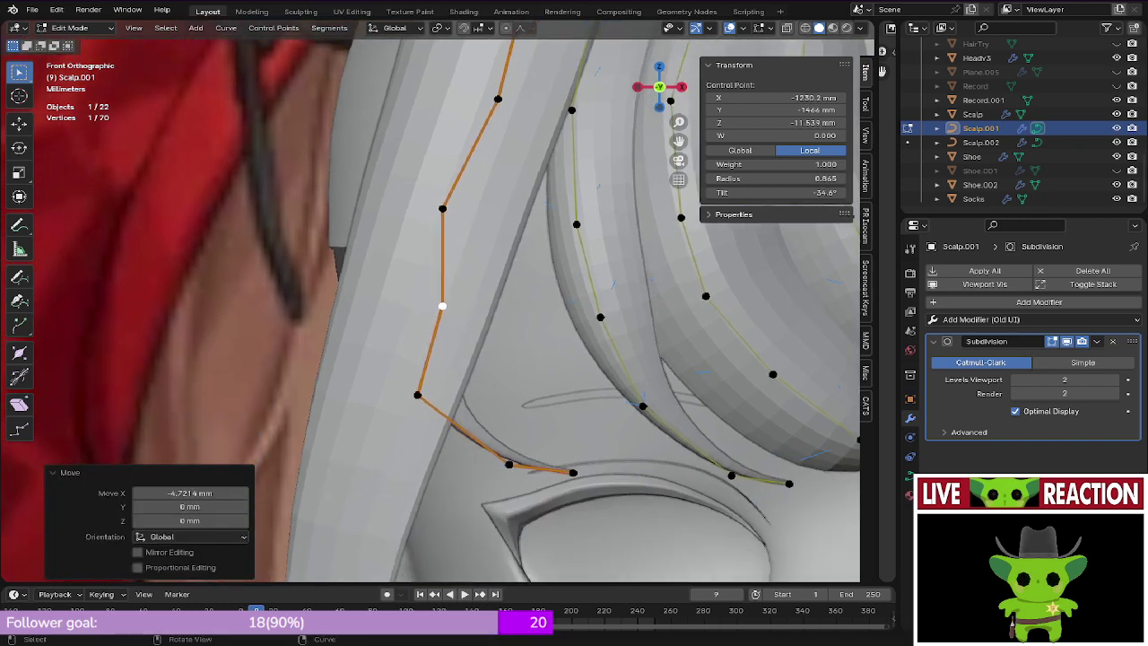
Step: Move the strand's last two control points about -14.7 mm along X, shift the tip another -9.35 mm, and save the file
left_click(573, 472)
left_click(509, 465, "shift")
key("g")
key("x")
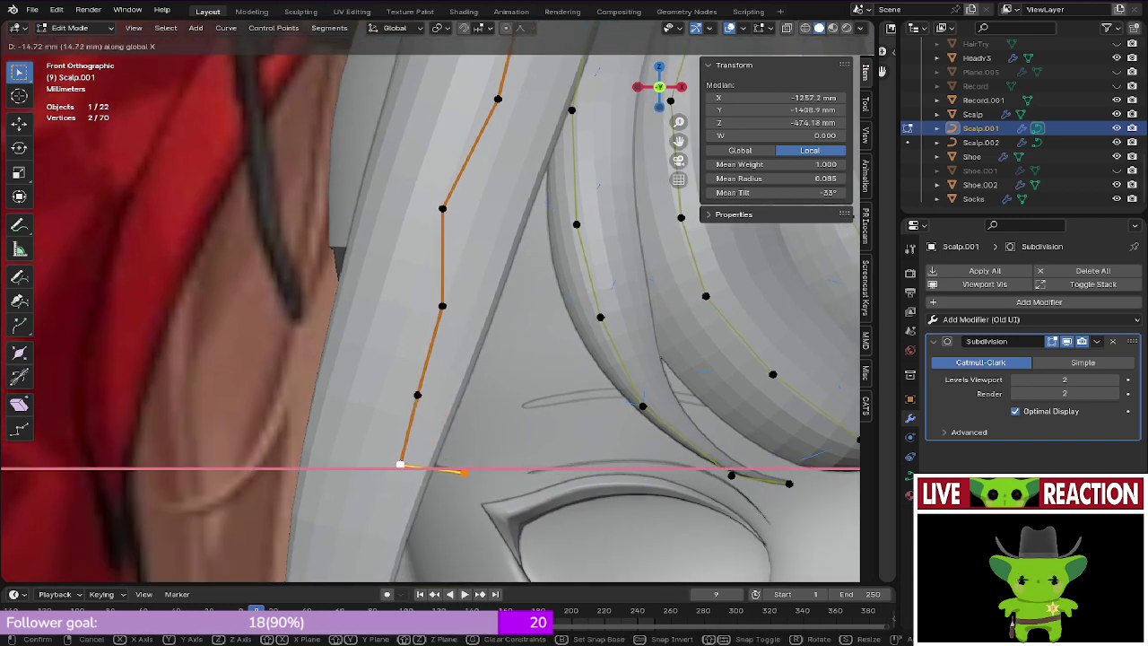
left_click(400, 464)
left_click(465, 471)
key("g")
key("x")
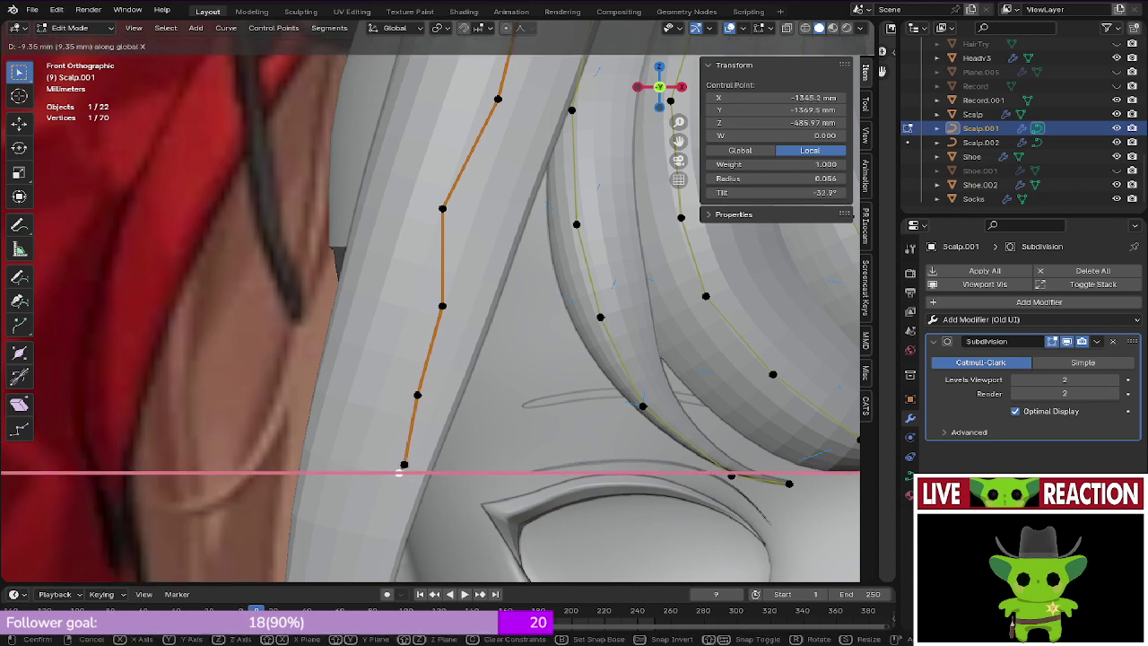
left_click(398, 472)
key("ctrl+s")
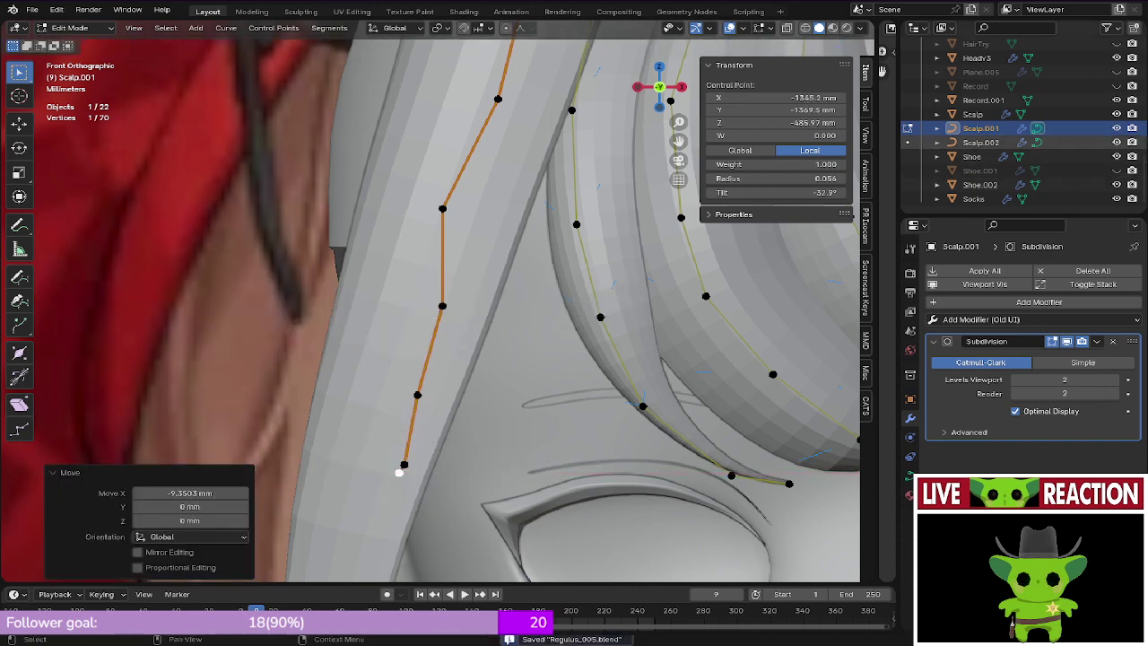
Step: Hide the Scalp.002 side locks and reposition two control points along the strand's upper half from the side
left_click(1116, 142)
middle_click_drag(502, 296, 663, 284)
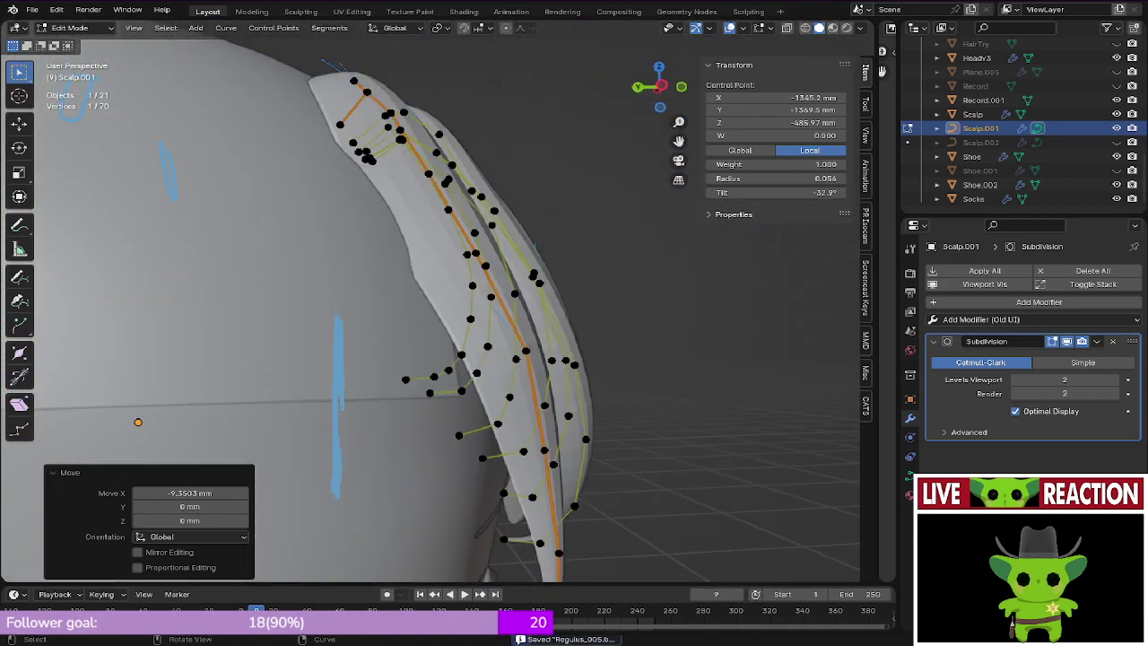
left_click(471, 190)
middle_click_drag(471, 191, 459, 161)
key("g")
left_click(451, 165)
left_click(487, 253)
key("g")
left_click(508, 245)
middle_click_drag(508, 245, 453, 260)
key("KP_1")
Step: Narrow the strand at its seventh control point to a radius of 1.067
scroll(421, 224, "up", 5)
middle_click_drag(422, 340, 470, 233, "shift")
left_click(389, 431)
middle_click_drag(389, 431, 401, 400, "shift")
middle_click_drag(401, 400, 452, 399)
scroll(453, 399, "down", 2)
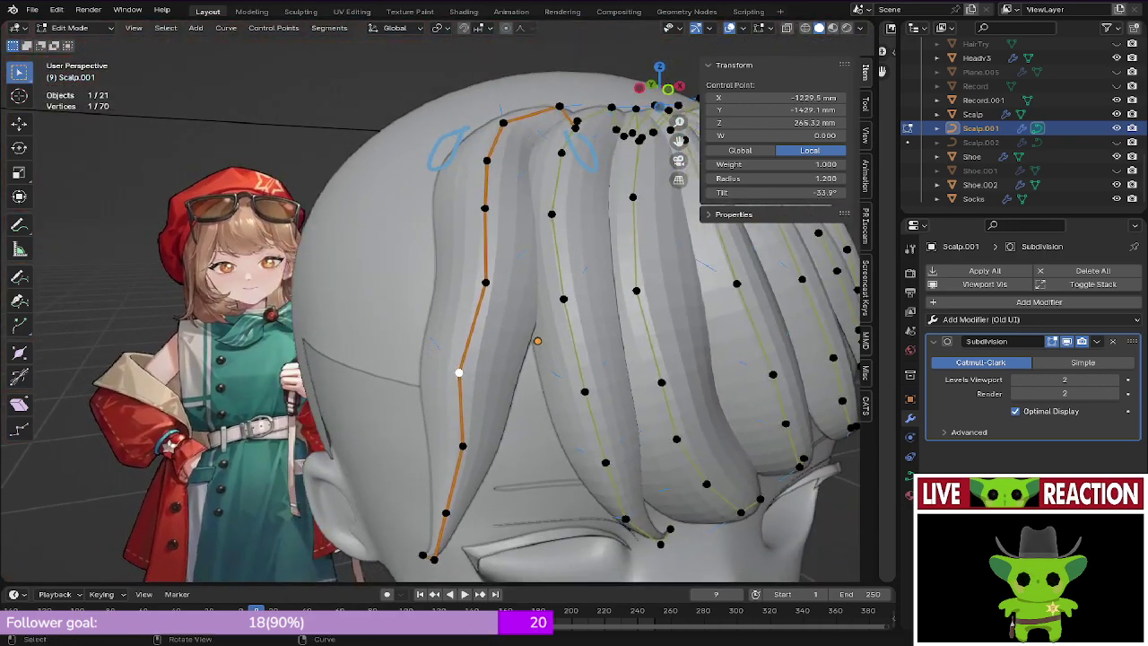
middle_click_drag(345, 426, 323, 417)
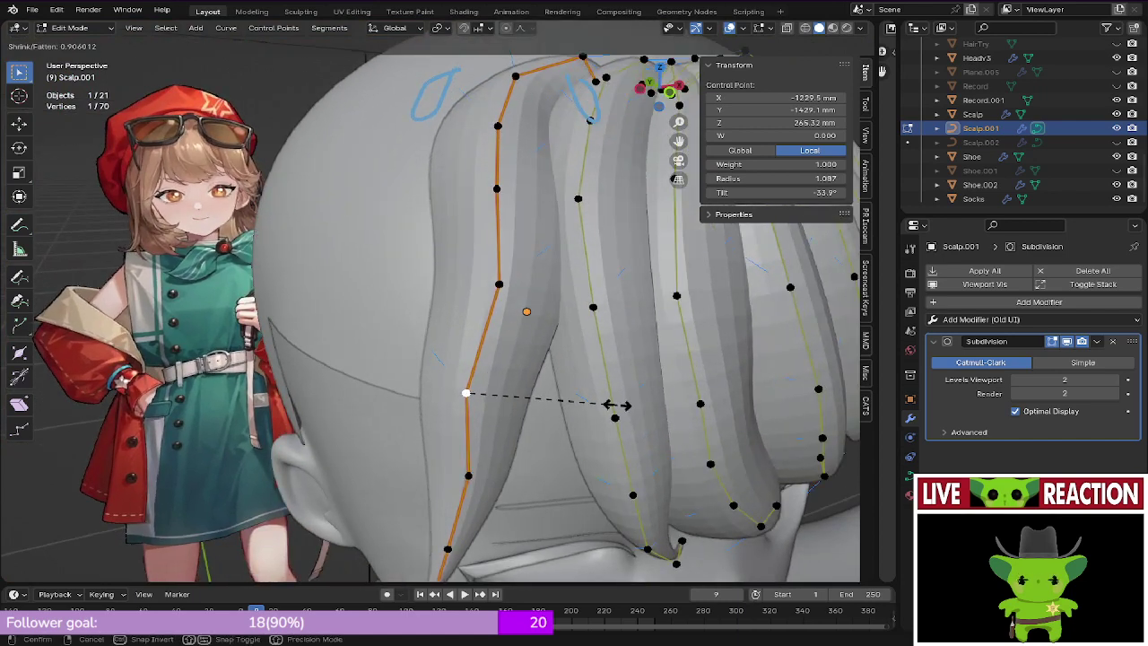
left_click(616, 405)
Step: Reposition the strand's lower control points so its narrow end runs down toward the temple
middle_click_drag(592, 421, 590, 397)
left_click(476, 476)
key("g")
middle_click_drag(476, 476, 500, 298, "shift")
left_click(479, 370)
middle_click_drag(499, 297, 506, 271)
left_click(512, 362)
key("g")
left_click(499, 367)
middle_click_drag(494, 366, 507, 317)
key("g")
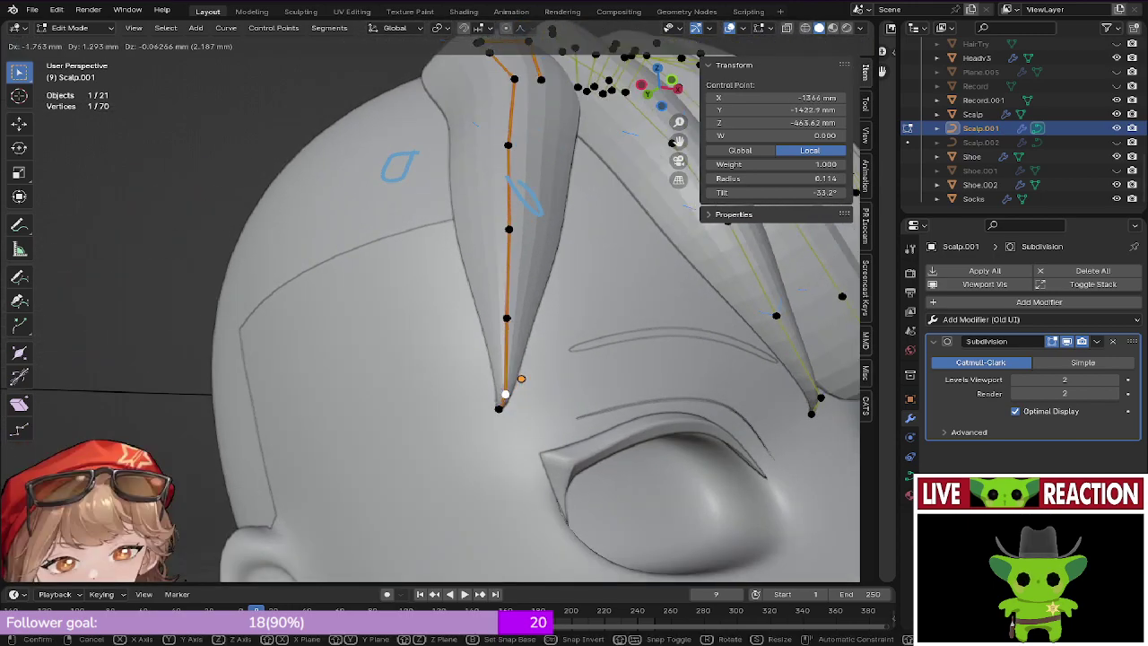
left_click(505, 393)
middle_click_drag(505, 393, 530, 423)
left_click(520, 409)
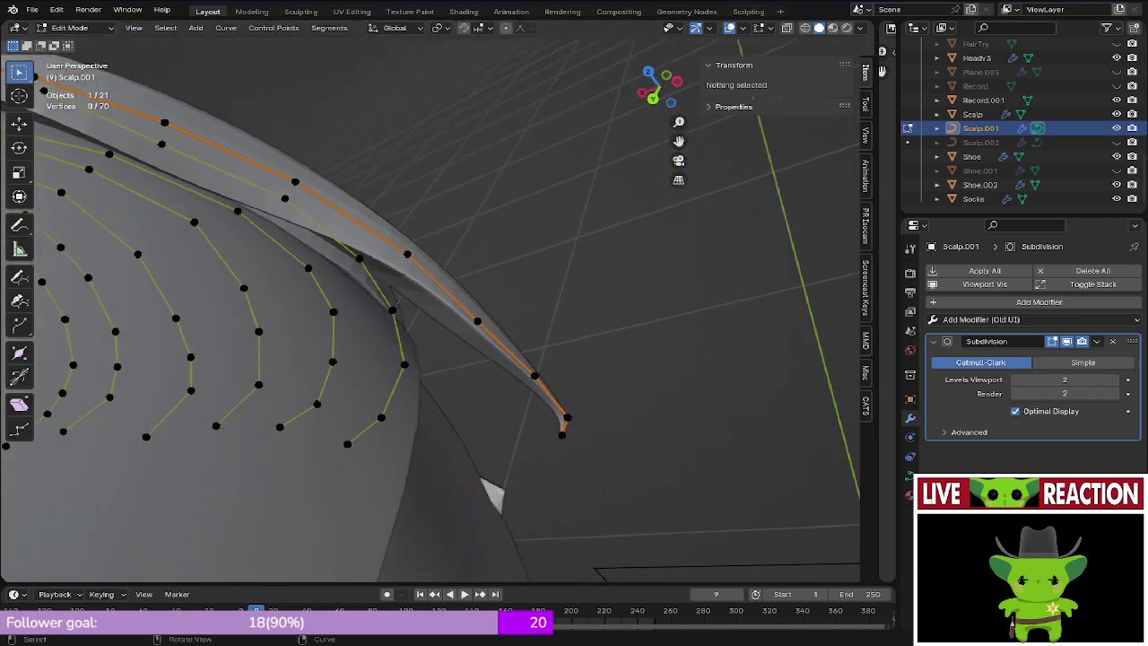
Step: Move the strand's seventh control point inward toward the head surface
right_click(439, 297)
left_click(408, 255)
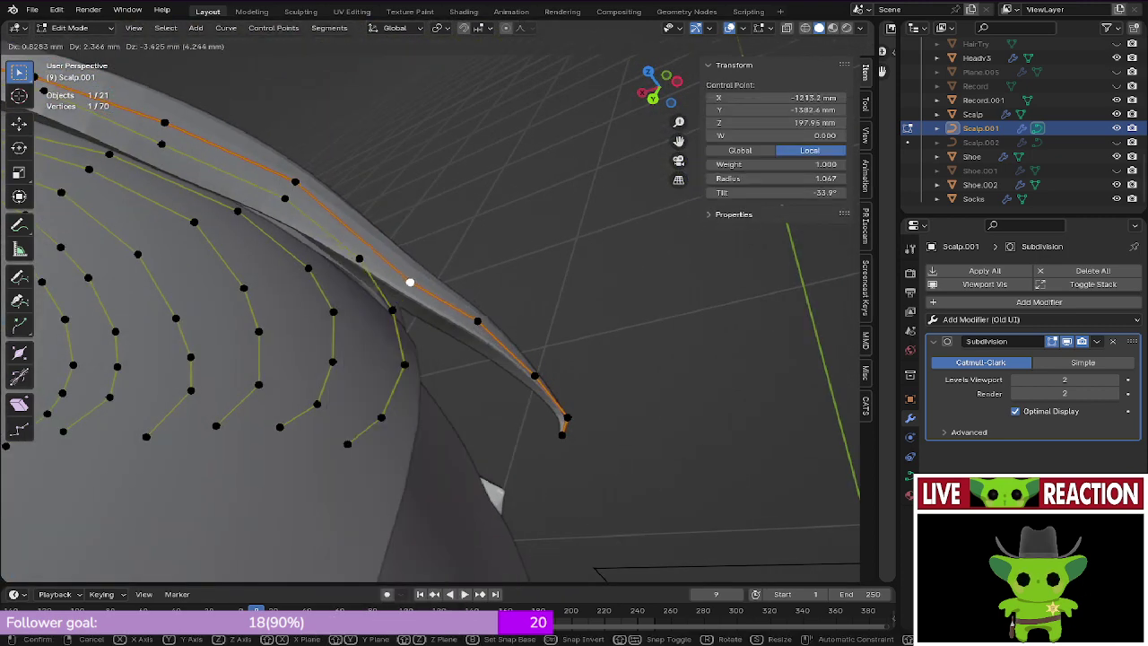
left_click(405, 302)
middle_click_drag(404, 302, 376, 314)
Step: Adjust the strand's eighth control point and pull its three lowest points toward the head
left_click(488, 317)
middle_click_drag(487, 318, 531, 311)
key("g")
left_click(443, 319)
key("g")
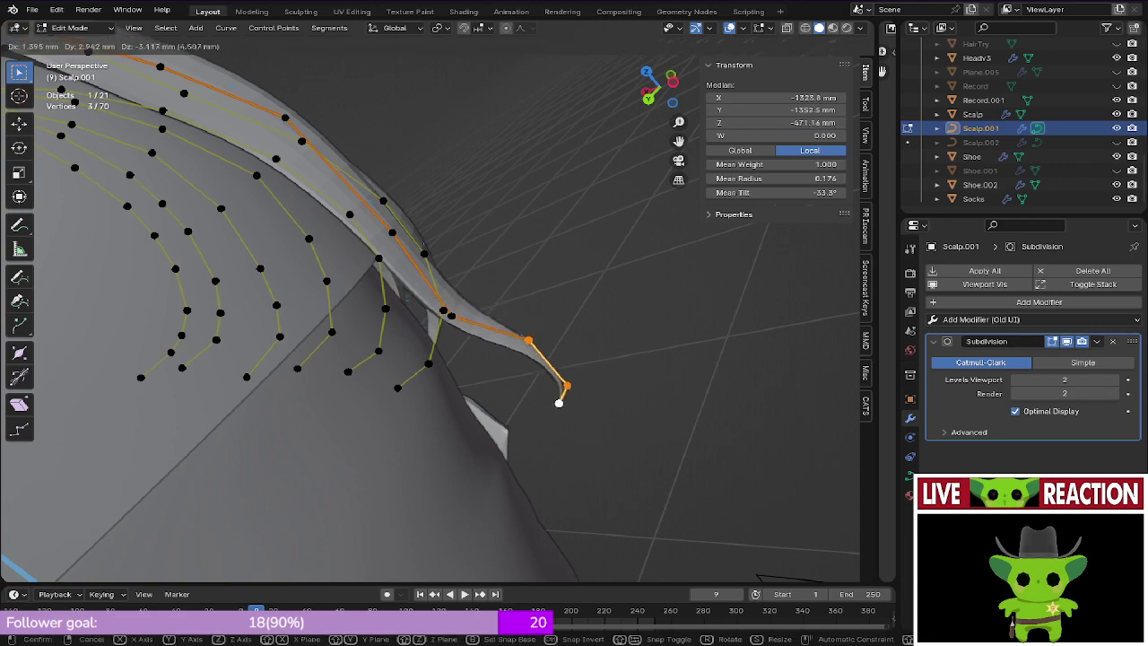
left_click(532, 454)
Step: Move the strand's tip about -1.9 mm along X and -3.8 mm along Z in the front view, and save the file
mouse_move(532, 454)
middle_mouse_down()
mouse_move(502, 448)
mouse_move(549, 459)
middle_mouse_up()
scroll(431, 376, "up", 2)
left_click(412, 368)
key("KP_1")
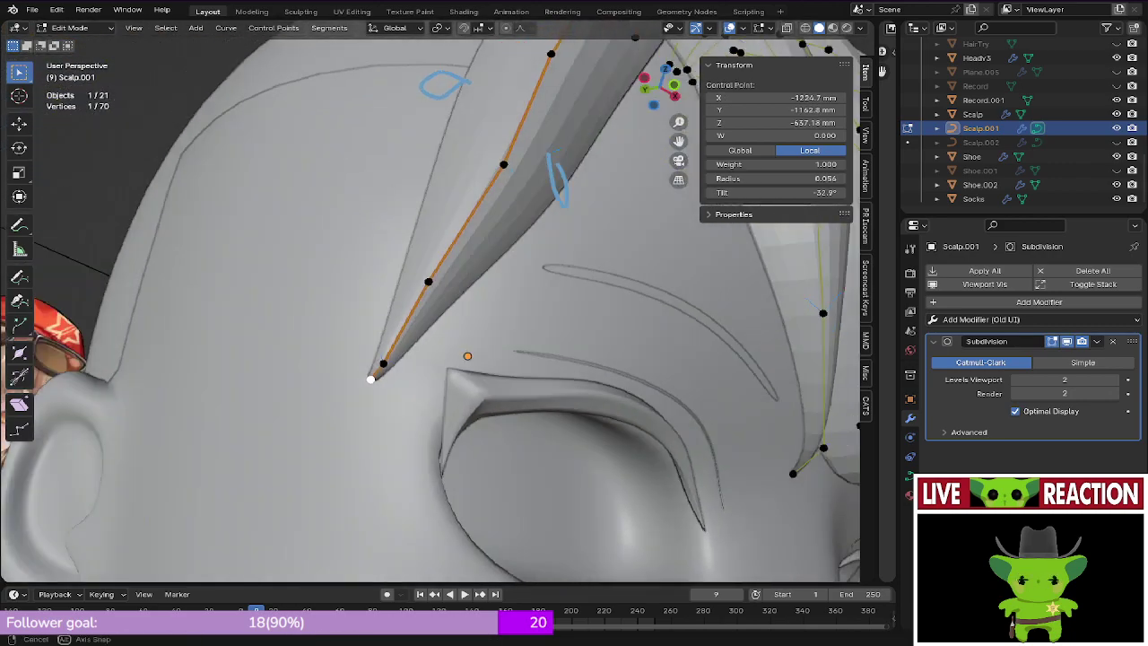
key("g")
left_click(382, 415)
key("ctrl+s")
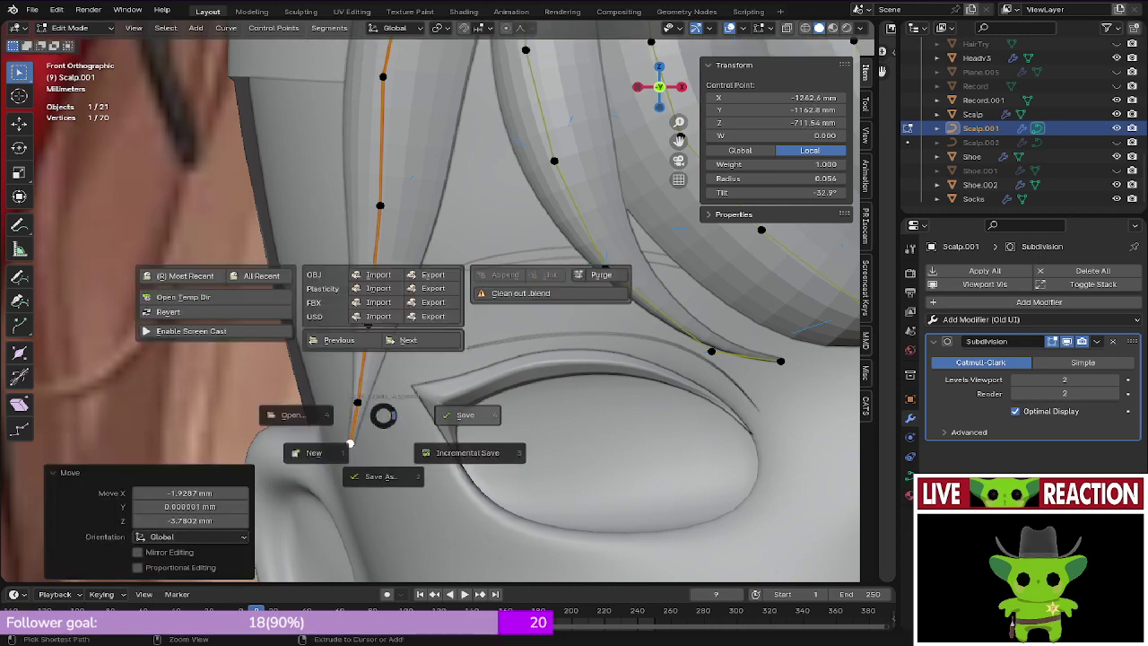
scroll(466, 377, "down", 7)
key("ctrl+s")
key("ctrl+s")
Step: From the side, move the strand's tip back toward the temple and the point above it about 1.0, 1.4 and -0.2 mm in XYZ
key("Tab")
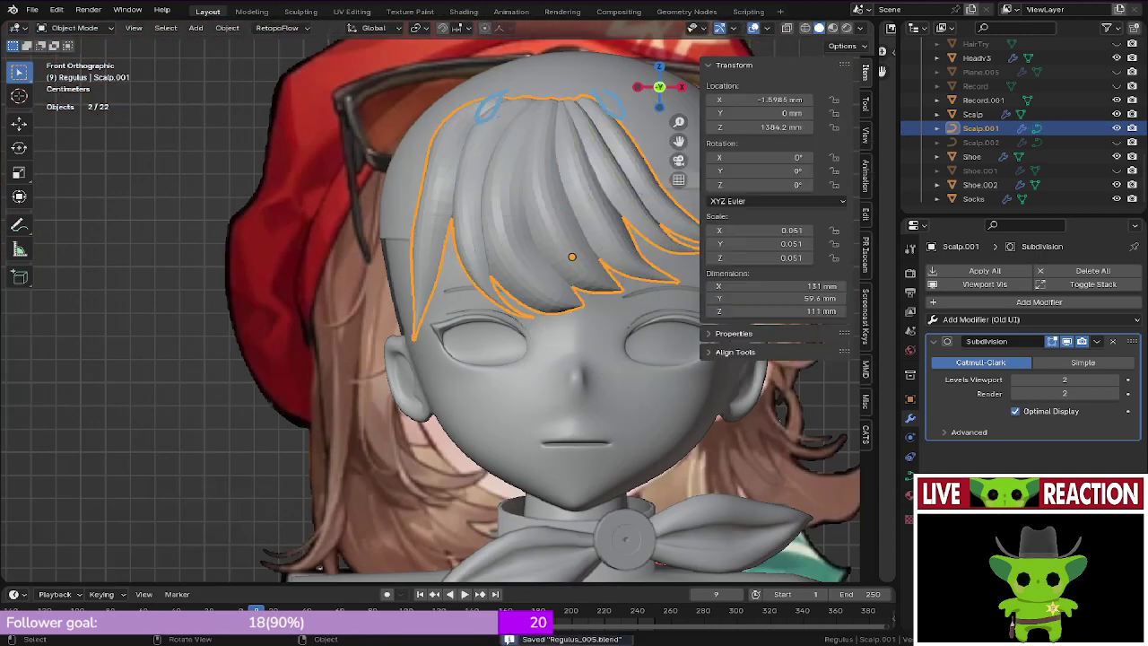
middle_click_drag(659, 291, 821, 325)
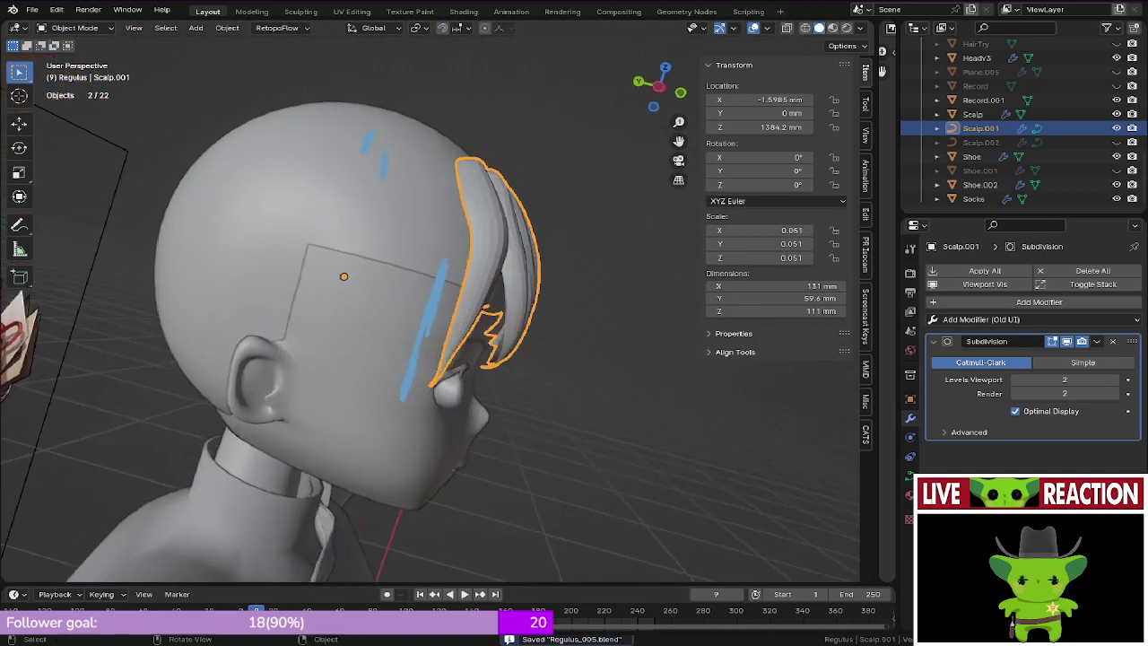
scroll(538, 313, "up", 1)
scroll(538, 314, "up", 5)
middle_click_drag(538, 314, 592, 291)
key("Tab")
key("g")
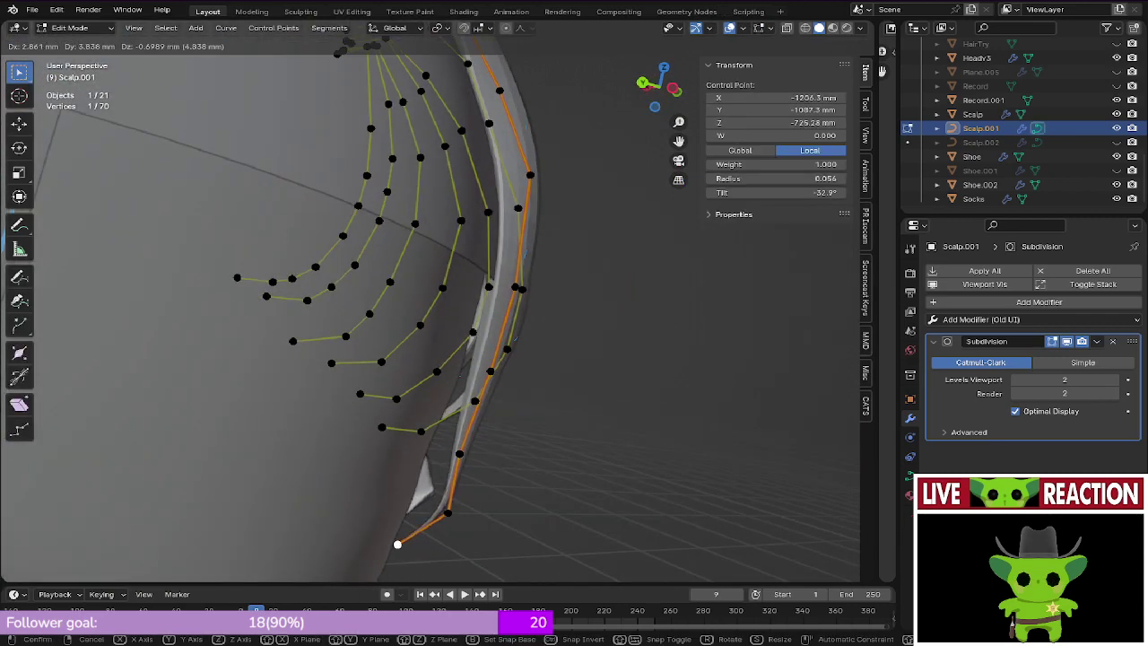
left_click(397, 543)
left_click(447, 513)
key("g")
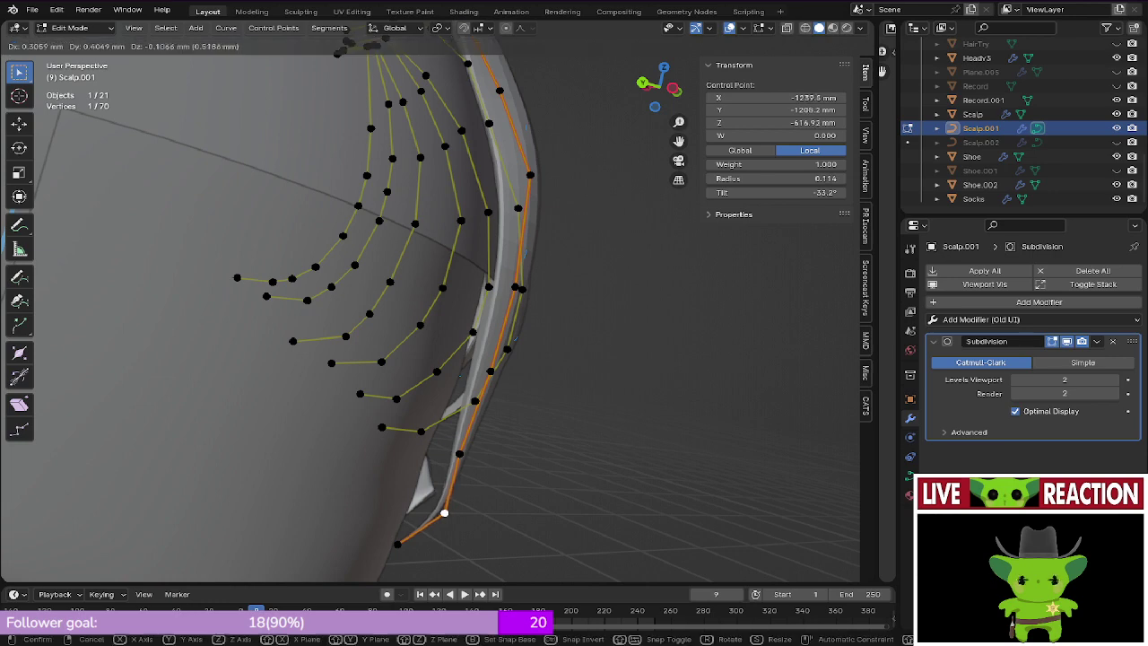
left_click(436, 511)
Step: Nudge the strand's ninth control point outward, move the eighth about -0.8, -1.1 and 0.06 mm in XYZ, and save the file
left_click(459, 453)
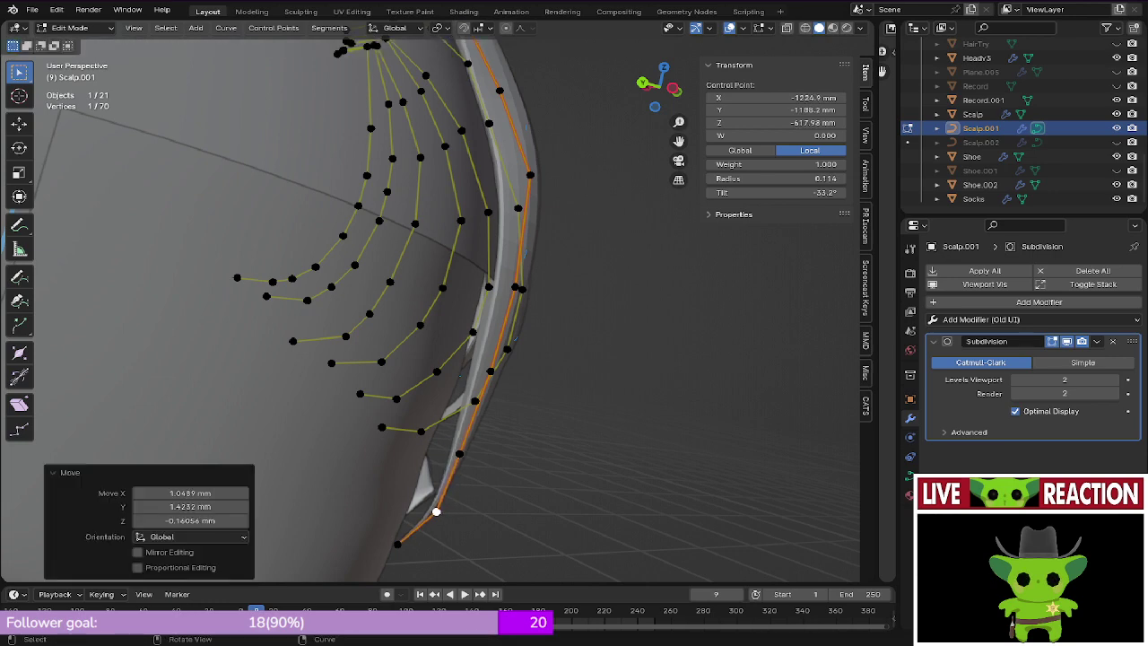
key("g")
left_click(467, 456)
left_click(491, 372)
key("g")
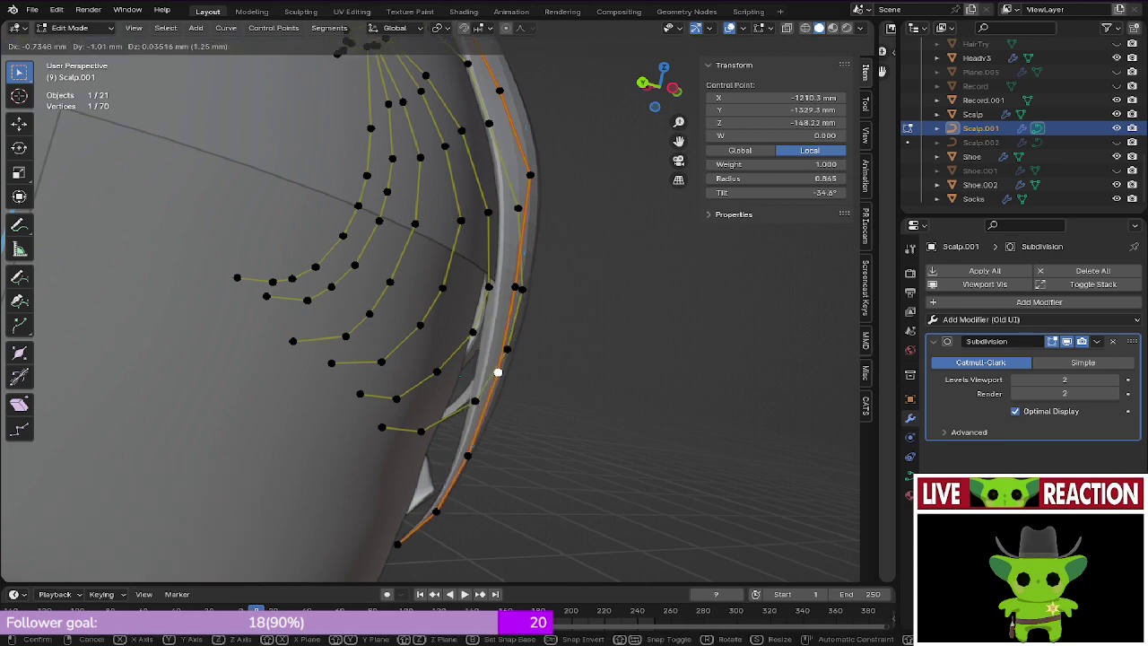
left_click(499, 372)
key("ctrl+s")
left_click(615, 375)
middle_click_drag(615, 375, 685, 379)
key("KP_1")
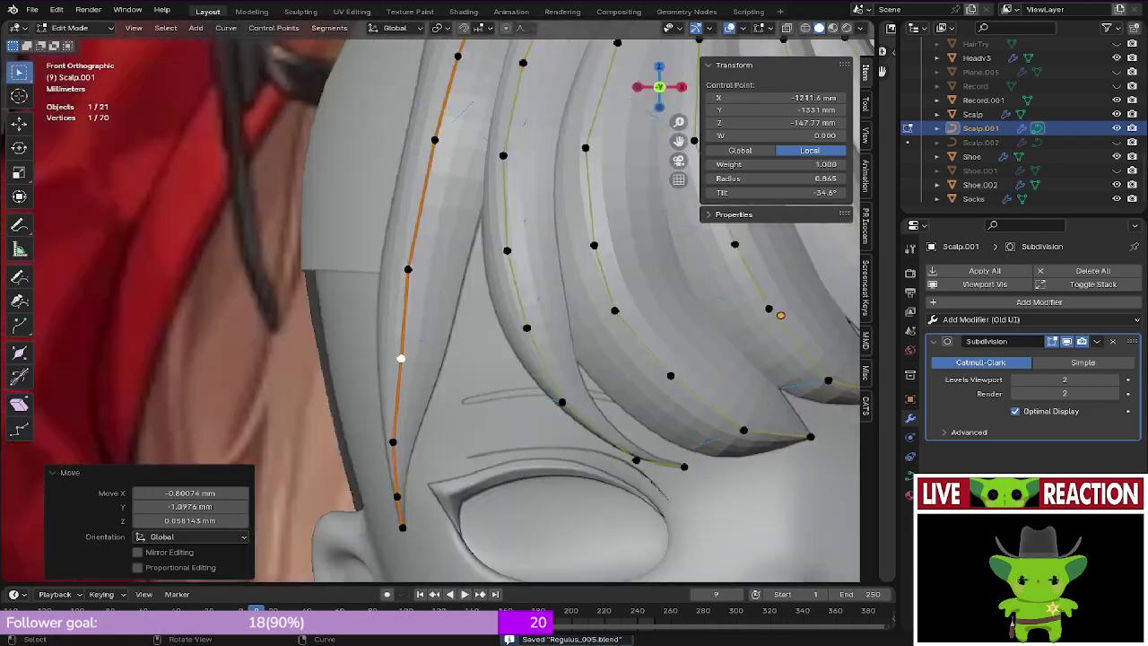
scroll(459, 282, "down", 3)
key("ctrl+s")
Step: Move the strand's seventh control point about -1.7, -1.5 and 0.7 mm in XYZ to round the side profile, and save the file
left_click(557, 282)
key("Tab")
scroll(538, 310, "down", 2)
middle_click_drag(538, 309, 621, 340)
key("Tab")
scroll(538, 332, "up", 2)
middle_click_drag(538, 332, 587, 330)
middle_click_drag(497, 334, 478, 440)
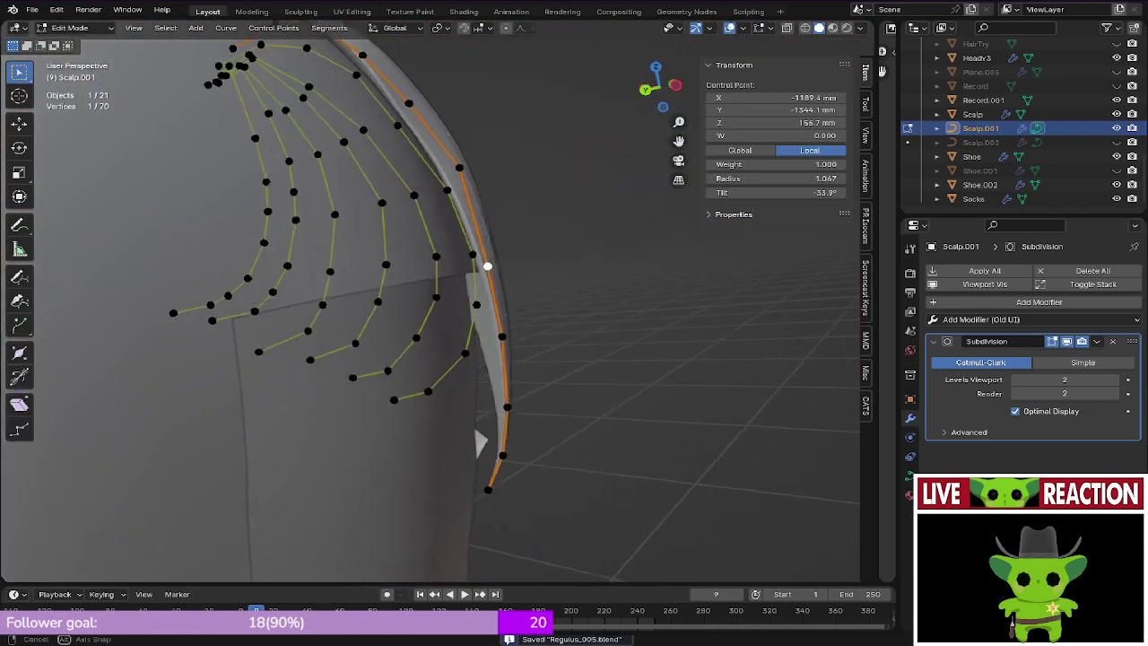
key("g")
left_click(698, 143)
key("ctrl+s")
left_click(811, 128)
middle_click_drag(627, 224, 668, 228)
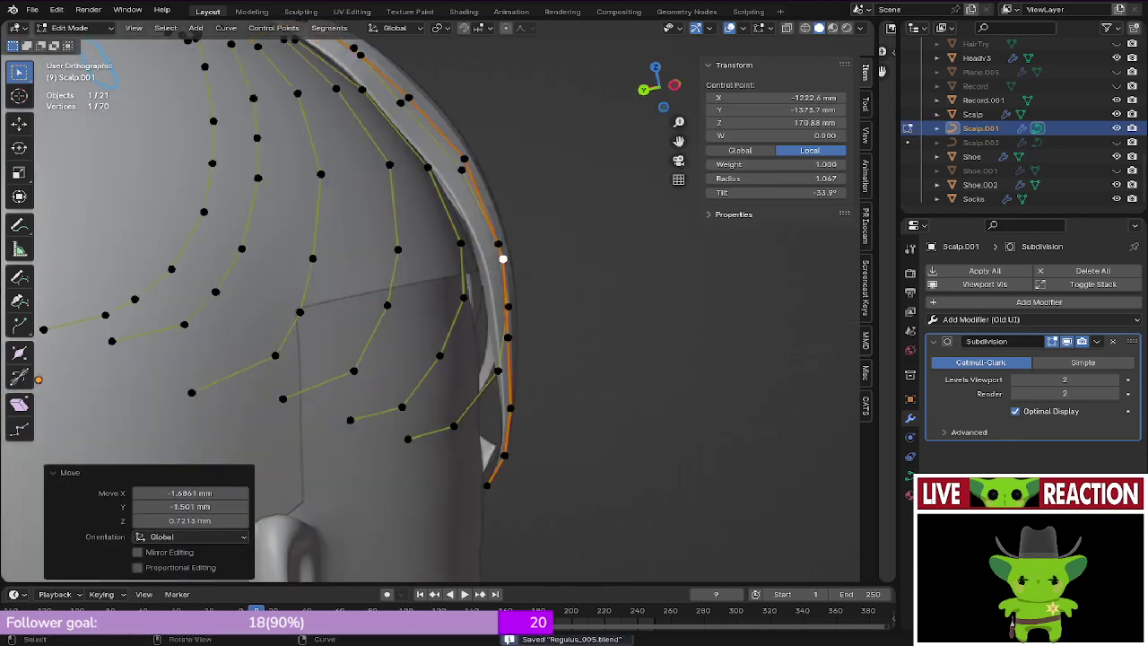
Step: Try to reposition the strand's sixth and seventh control points against the head
key("KP_1")
key("Tab")
middle_click_drag(502, 269, 610, 291)
key("Tab")
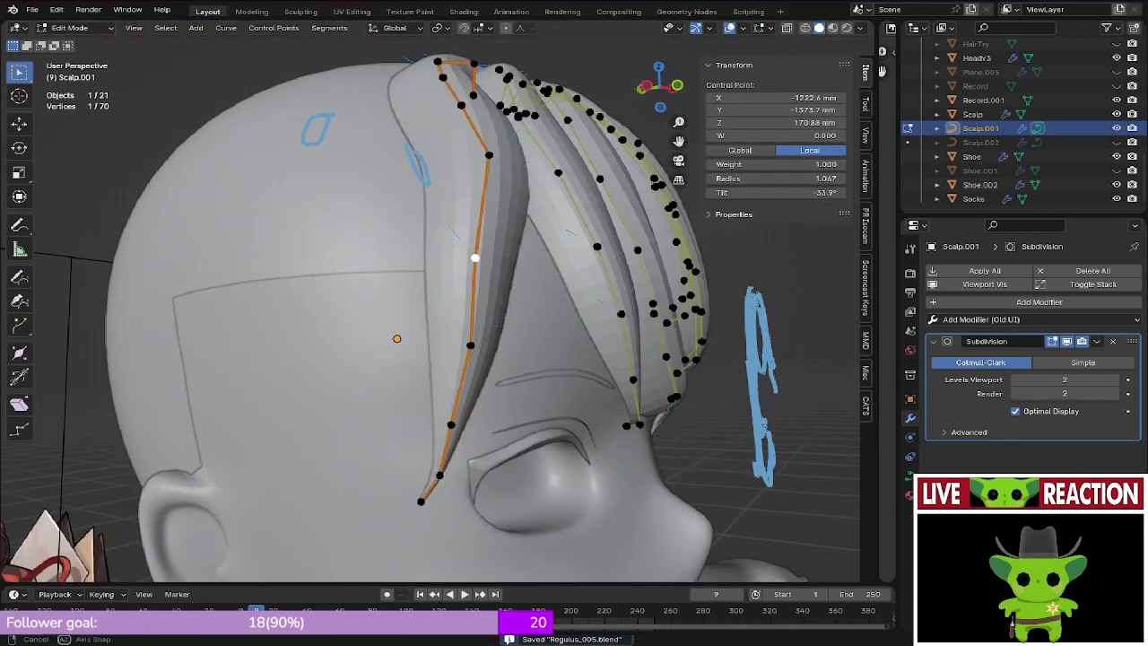
middle_click_drag(538, 278, 650, 285)
middle_click_drag(484, 216, 477, 334, "shift")
left_click(466, 235, "shift")
right_click(490, 217)
left_click(490, 217)
left_click(485, 264)
key("g")
left_click(469, 263)
key("ctrl+z")
key("ctrl+z")
key("ctrl+z")
middle_click_drag(499, 297, 487, 301)
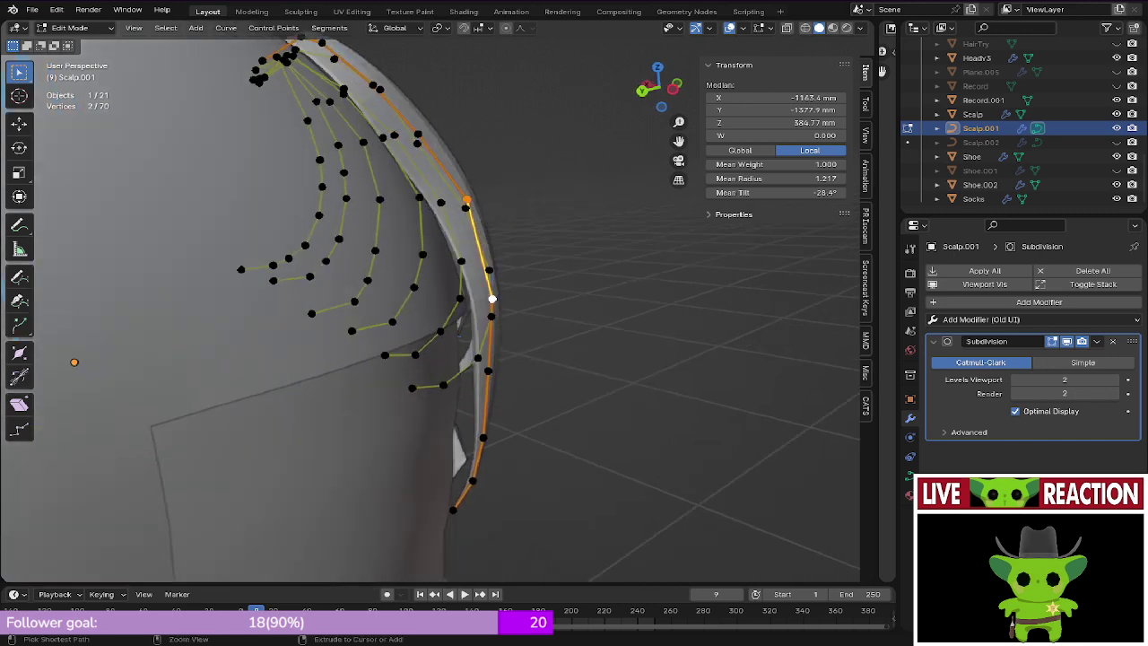
key("g")
key("Escape")
Step: Move the strand's seventh control point about 1.0, 1.2 and 0.07 mm in XYZ and save the file
key("ctrl+s")
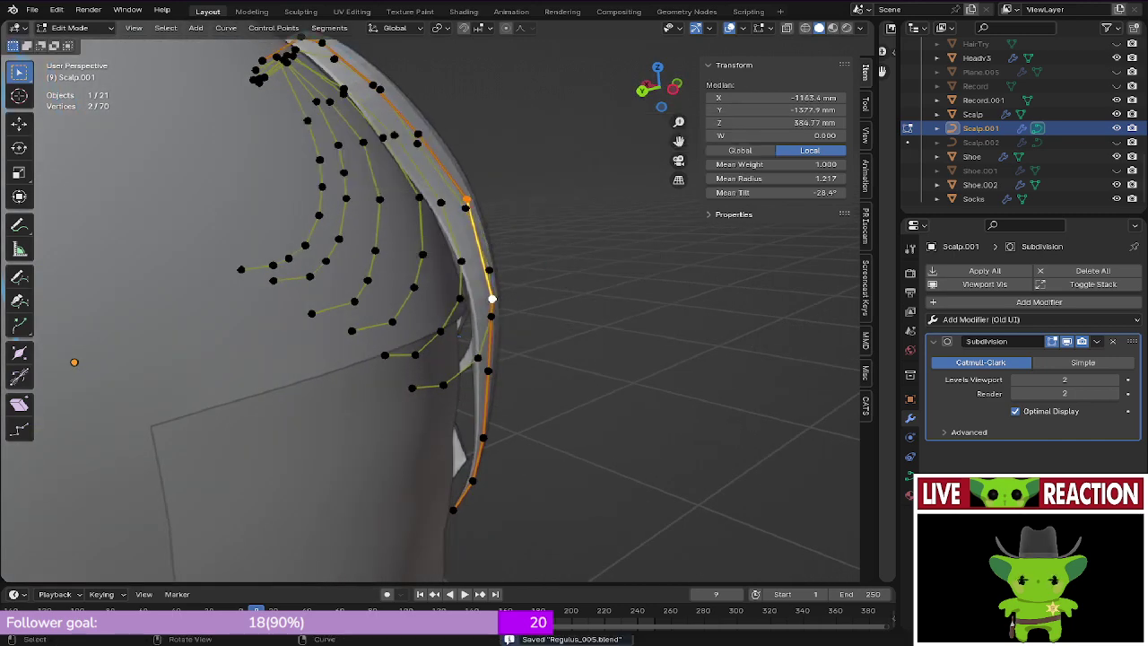
left_click(490, 315)
left_click(491, 299)
mouse_move(491, 299)
middle_mouse_down()
mouse_move(531, 305)
mouse_move(489, 300)
middle_mouse_up()
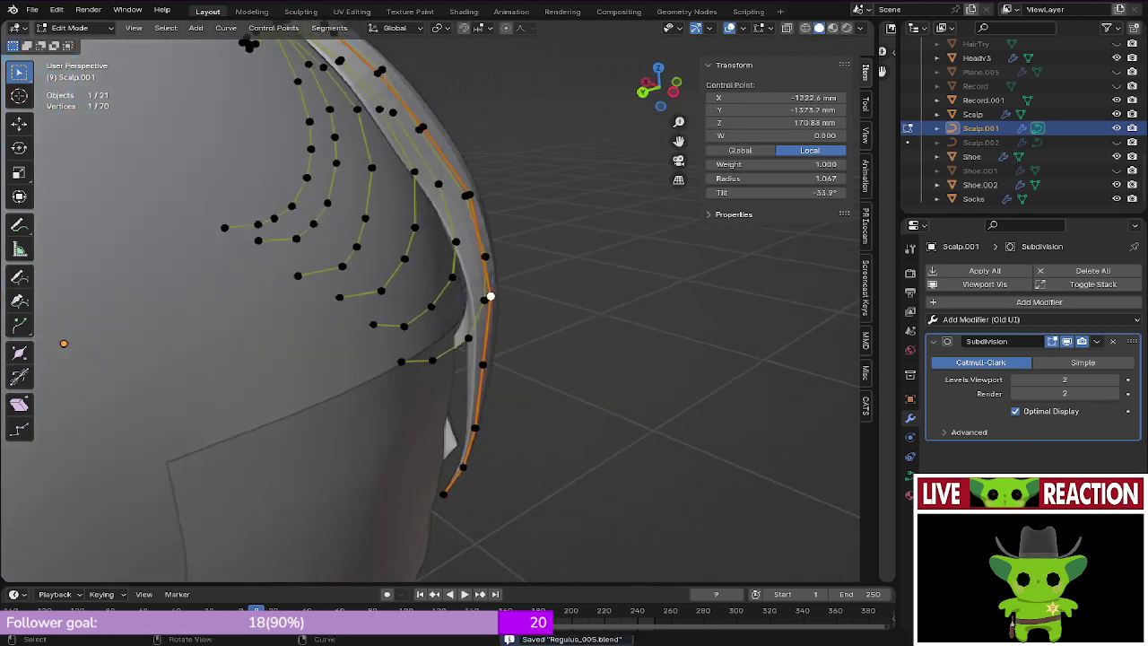
key("g")
left_click(532, 401)
key("ctrl+s")
middle_click_drag(547, 399, 395, 381)
scroll(522, 333, "down", 4)
key("KP_1")
key("ctrl+s")
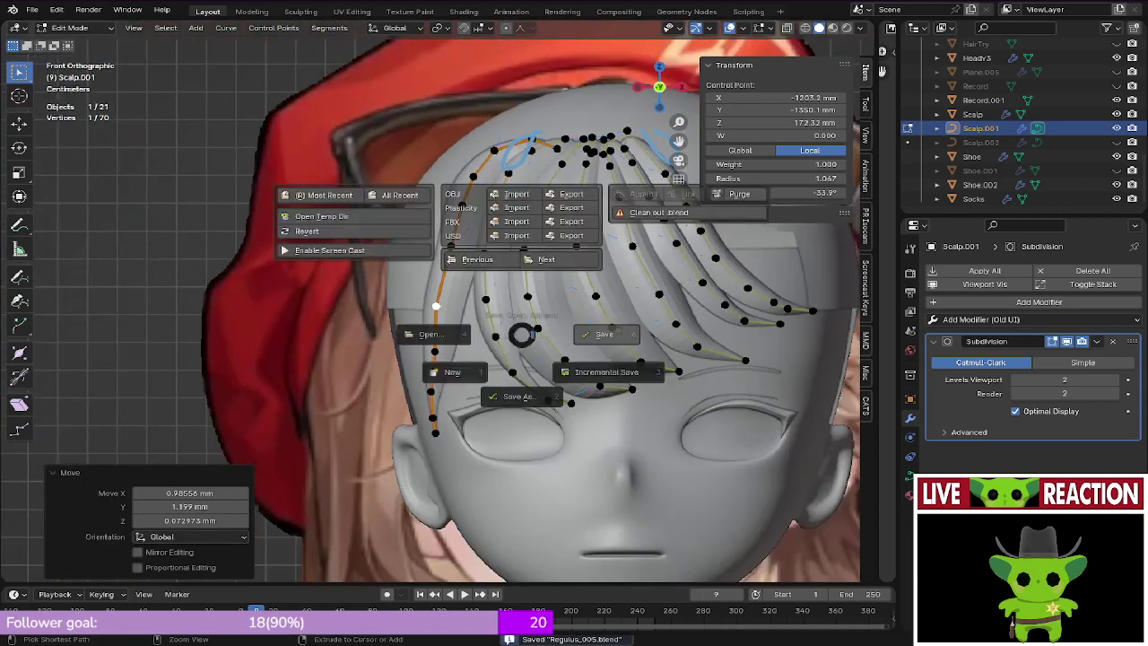
Step: Move the strand's eighth control point about -0.7, -0.7 and 0.05 mm in XYZ, save, and return to the front view
key("Tab")
middle_click_drag(523, 333, 431, 403)
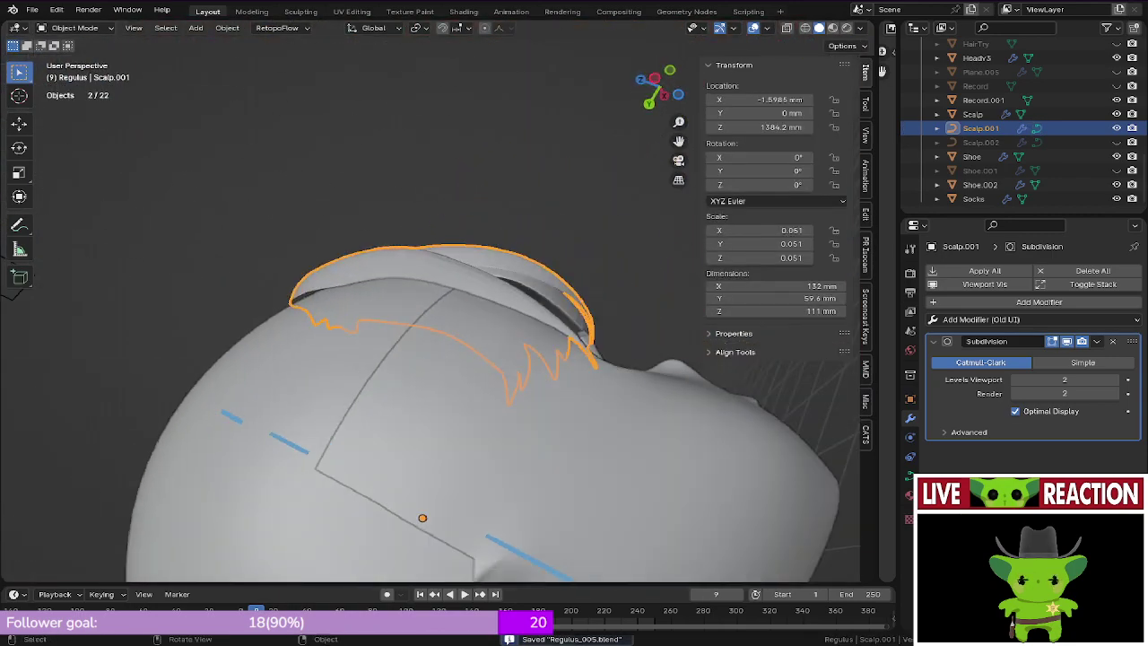
key("Tab")
left_click(460, 268)
middle_click_drag(461, 269, 403, 291)
scroll(403, 359, "up", 3)
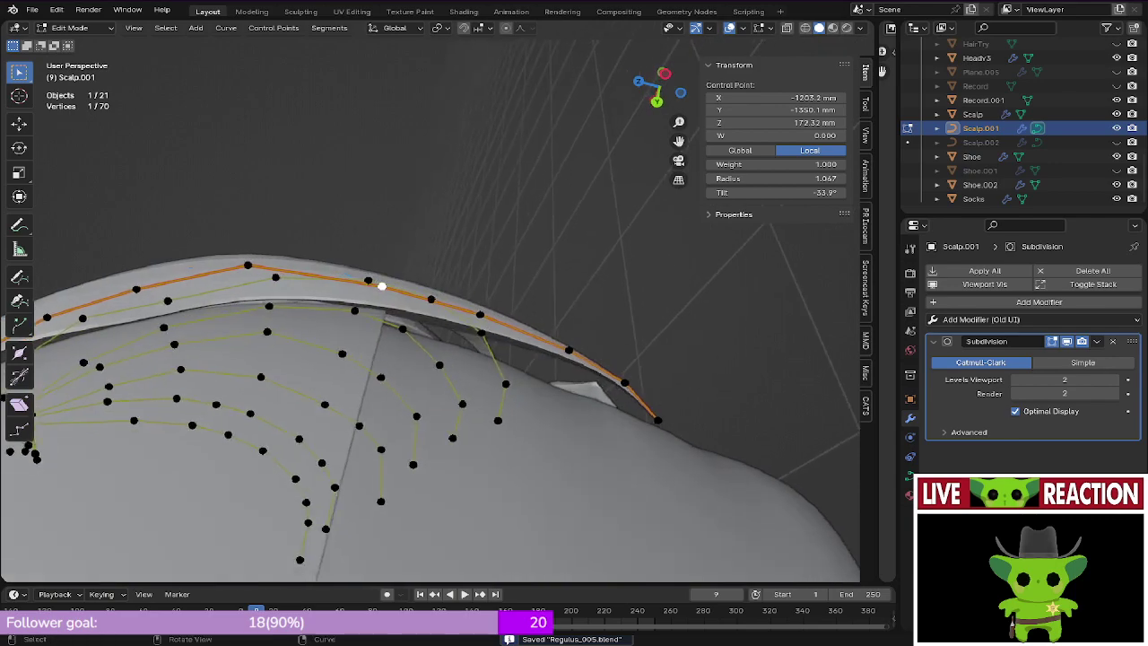
key("g")
left_click(512, 317)
key("ctrl+s")
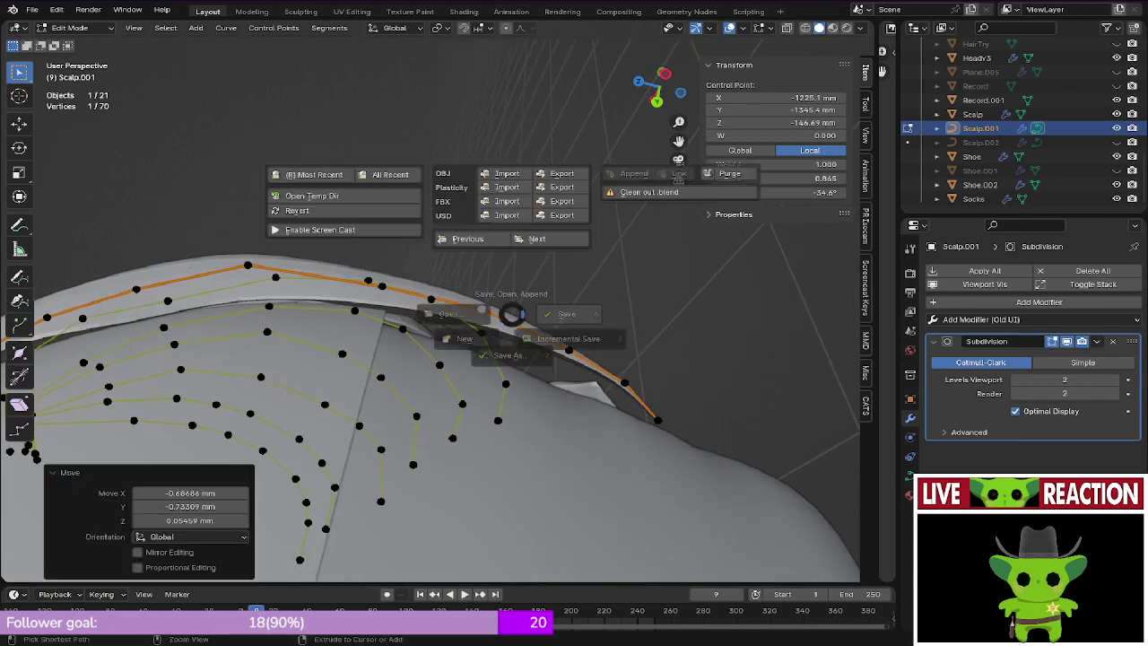
middle_click_drag(512, 317, 540, 387)
key("ctrl+s")
key("KP_5")
key("KP_1")
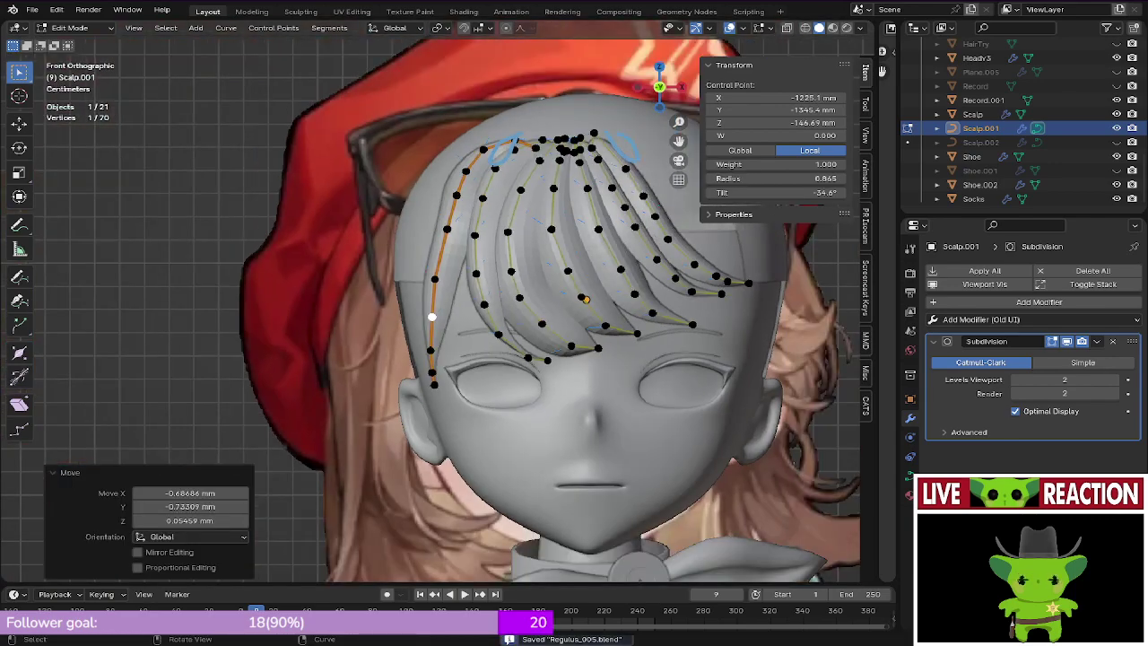
Step: Show the Scalp.002 side locks and move the strand's eighth control point about -4.4 mm along X and 1.2 mm along Z
left_click(1116, 142)
scroll(438, 302, "up", 4)
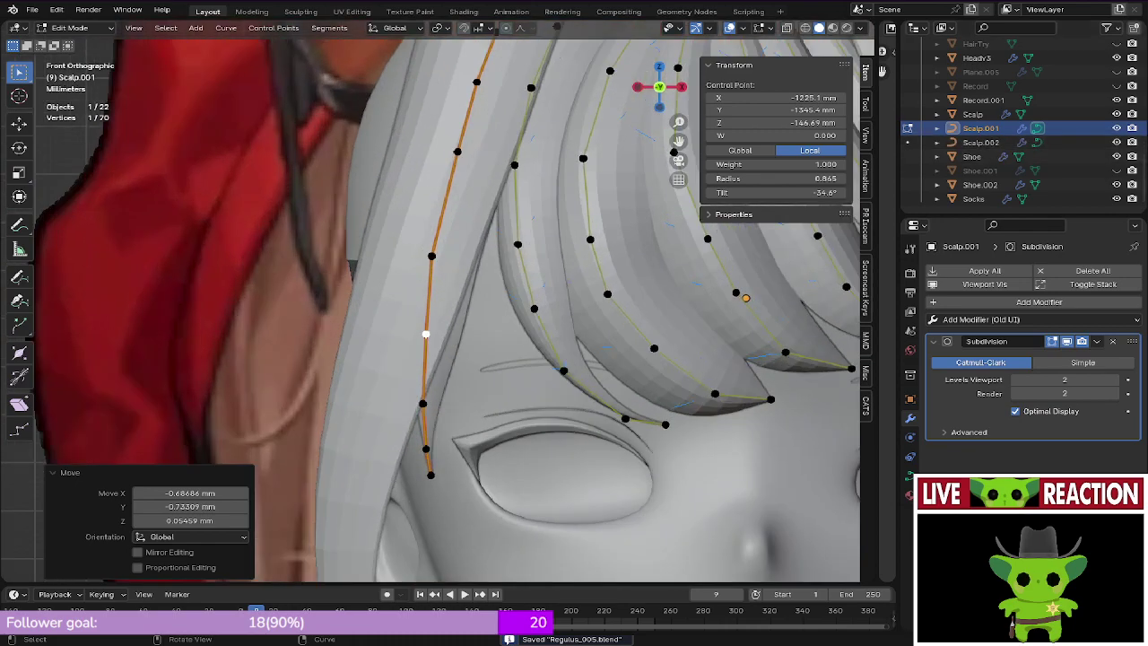
key("Tab")
key("Tab")
left_click(422, 403)
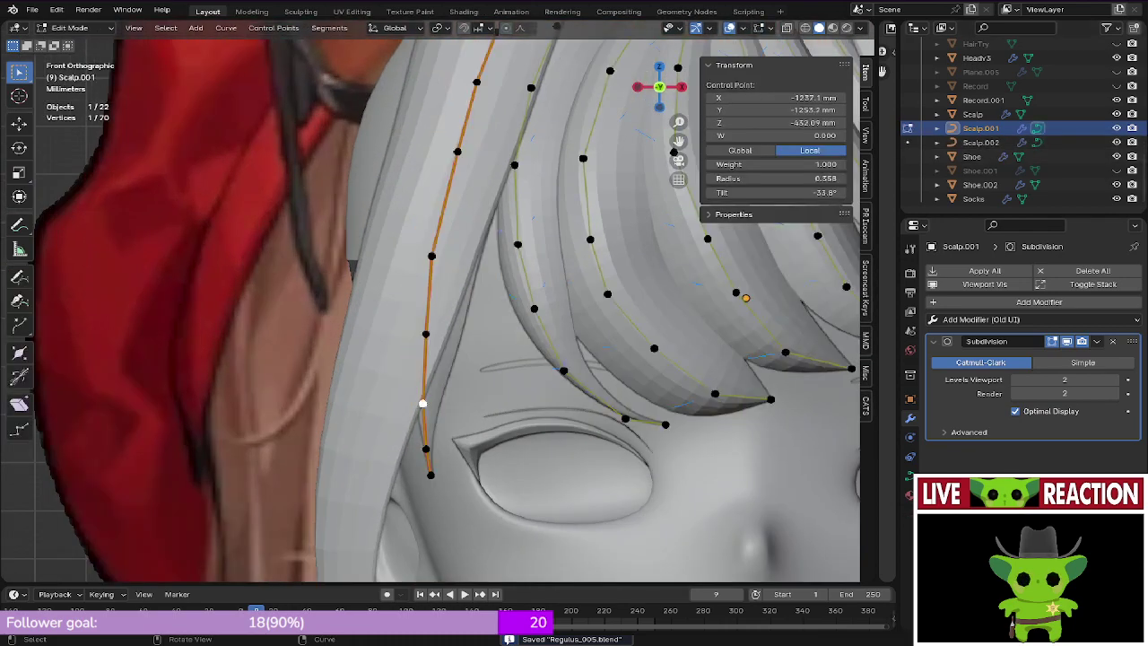
left_click(426, 333)
middle_click_drag(426, 334, 502, 305)
key("KP_1")
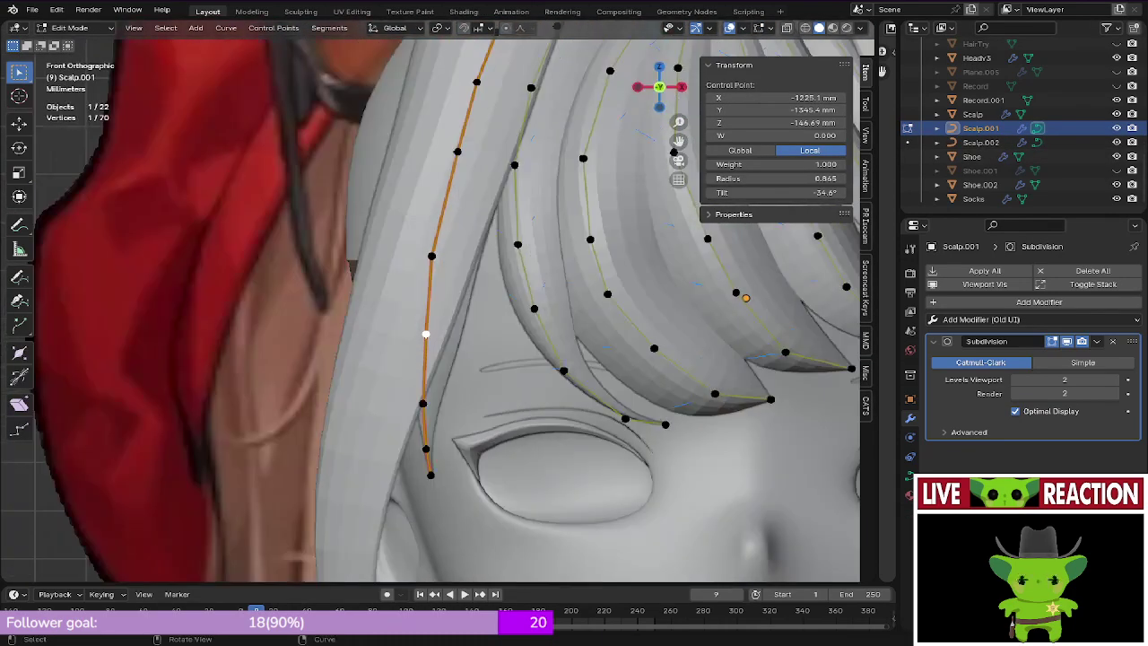
key("g")
left_click(403, 328)
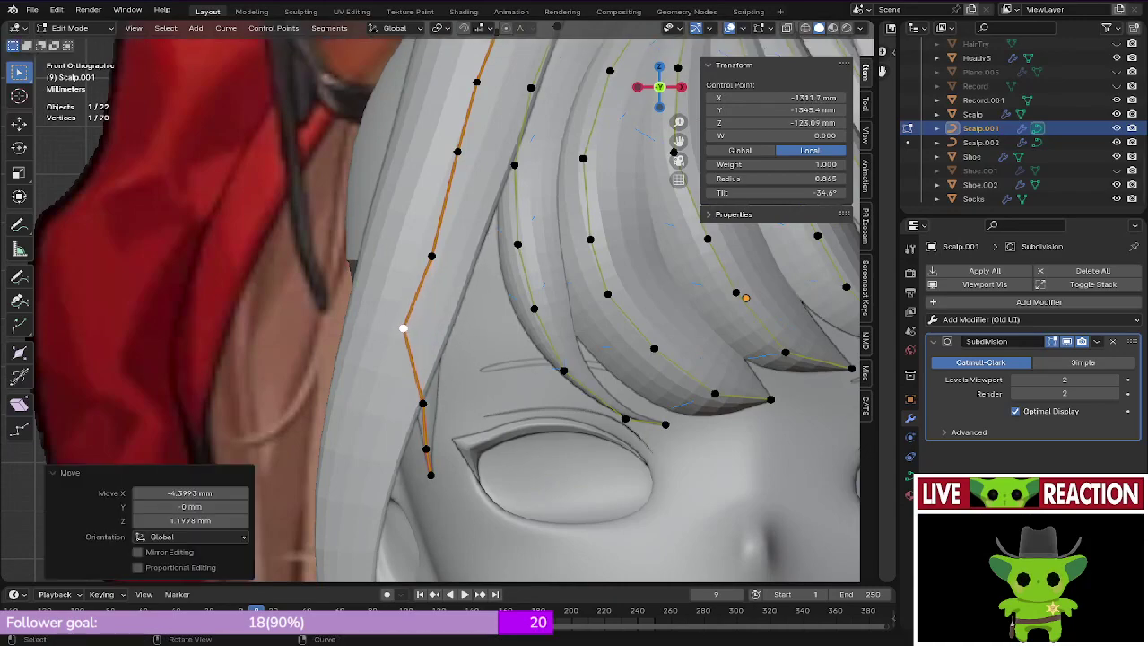
Step: Delete the three consecutive control points just before the added strand's tip
key("z")
mouse_move(417, 328)
middle_mouse_down()
mouse_move(449, 337)
mouse_move(421, 347)
mouse_move(427, 323)
middle_mouse_up()
key("g")
left_click(423, 346)
left_click(422, 402, "ctrl")
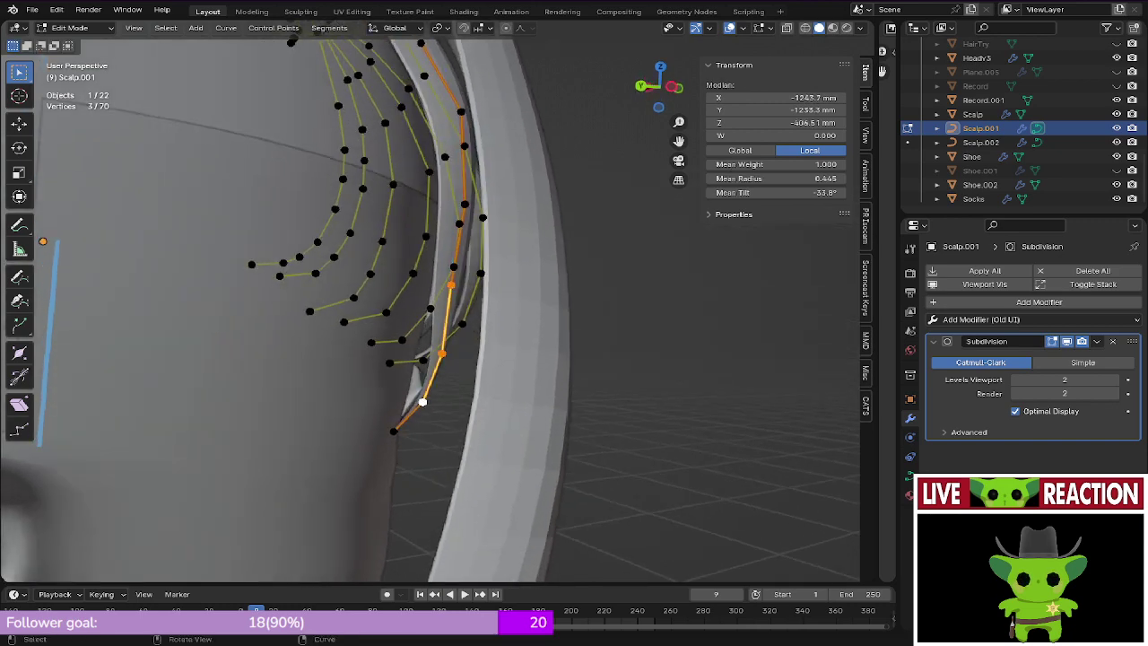
key("x")
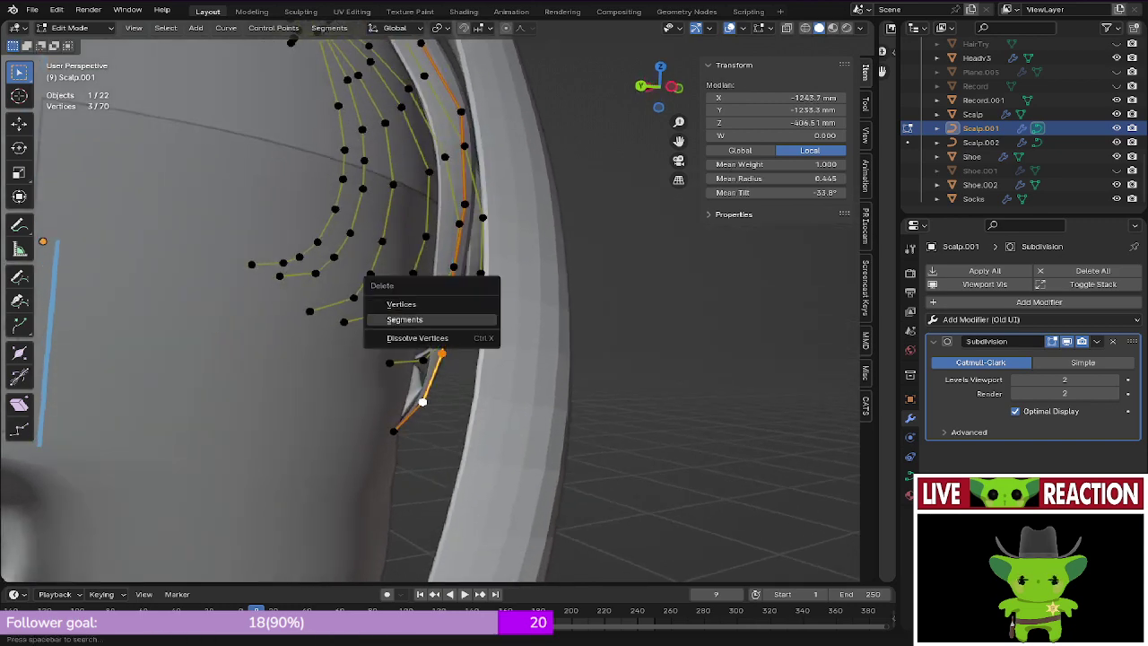
left_click(421, 304)
middle_click_drag(419, 314, 406, 317)
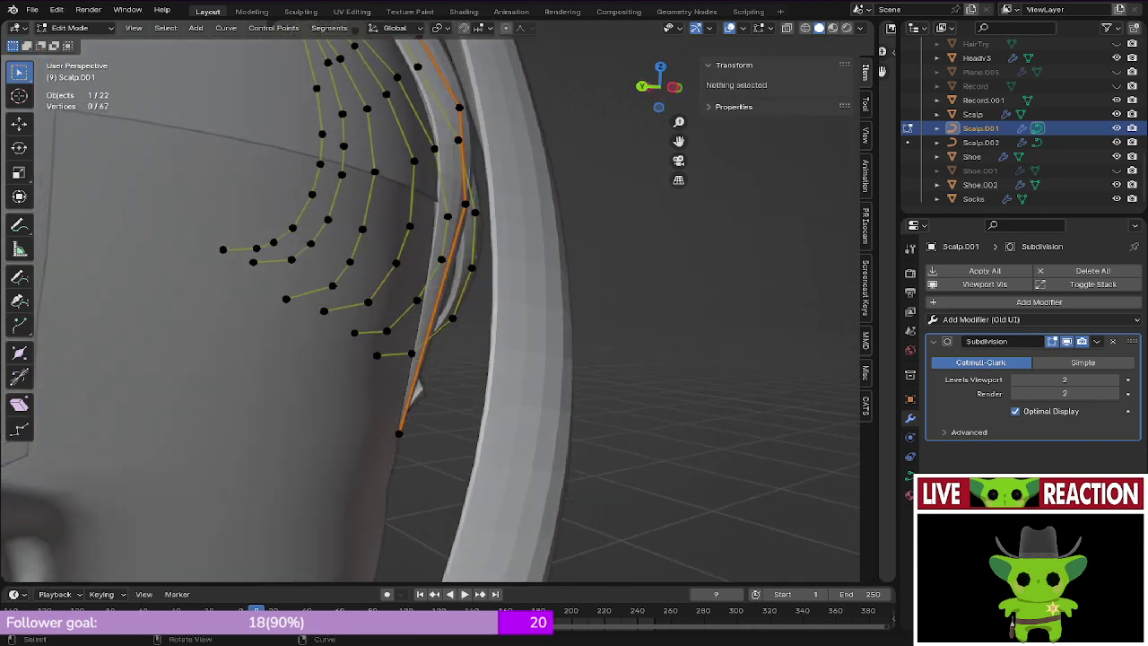
Step: Raise the strand's tip control point in the front view, about -3.6 mm along X and 34.7 mm along Z
left_click(397, 433)
key("KP_1")
key("shift+z")
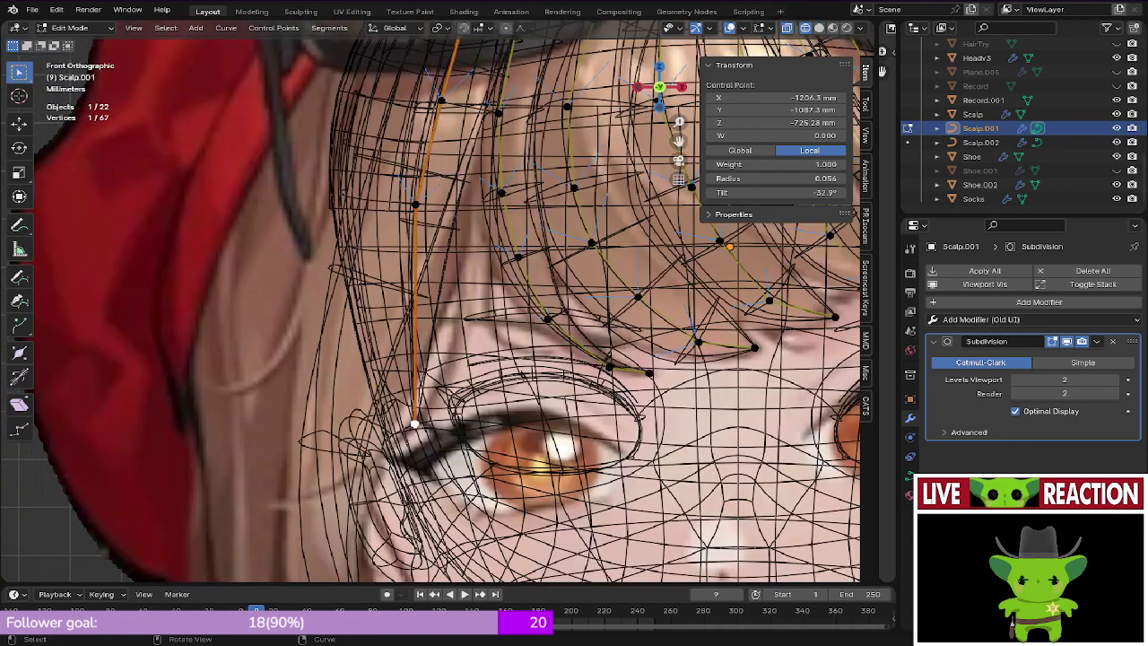
key("g")
left_click(342, 134)
key("z")
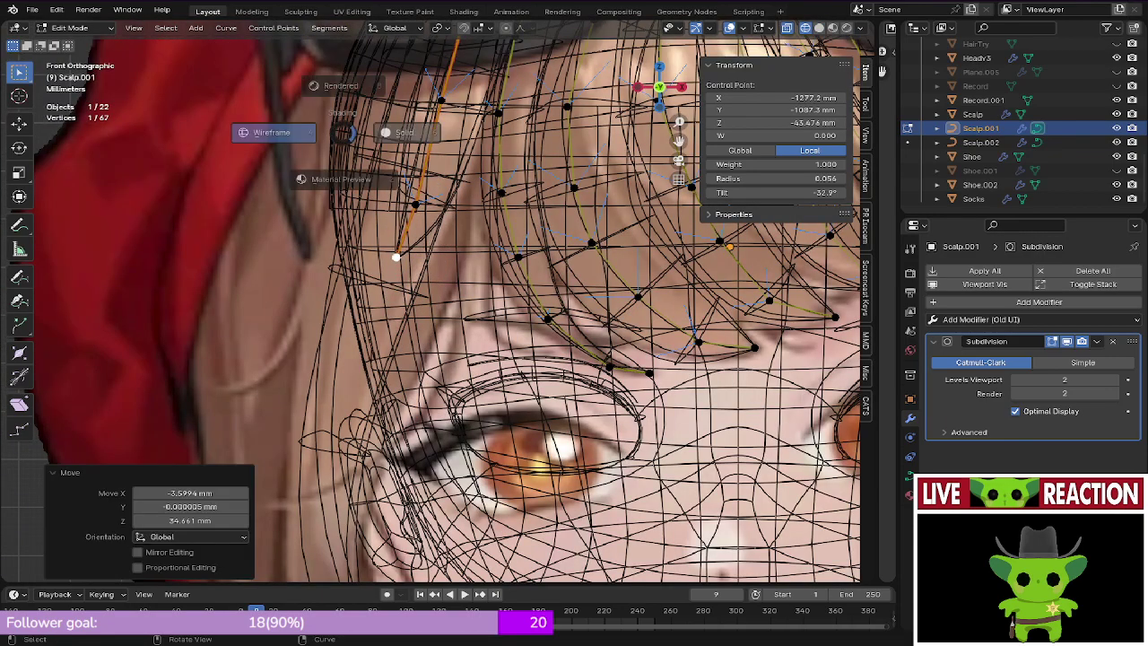
left_click(403, 133)
mouse_move(400, 143)
middle_mouse_down("shift")
mouse_move(396, 190)
mouse_move(596, 216)
middle_mouse_up("shift")
scroll(397, 190, "up", 2)
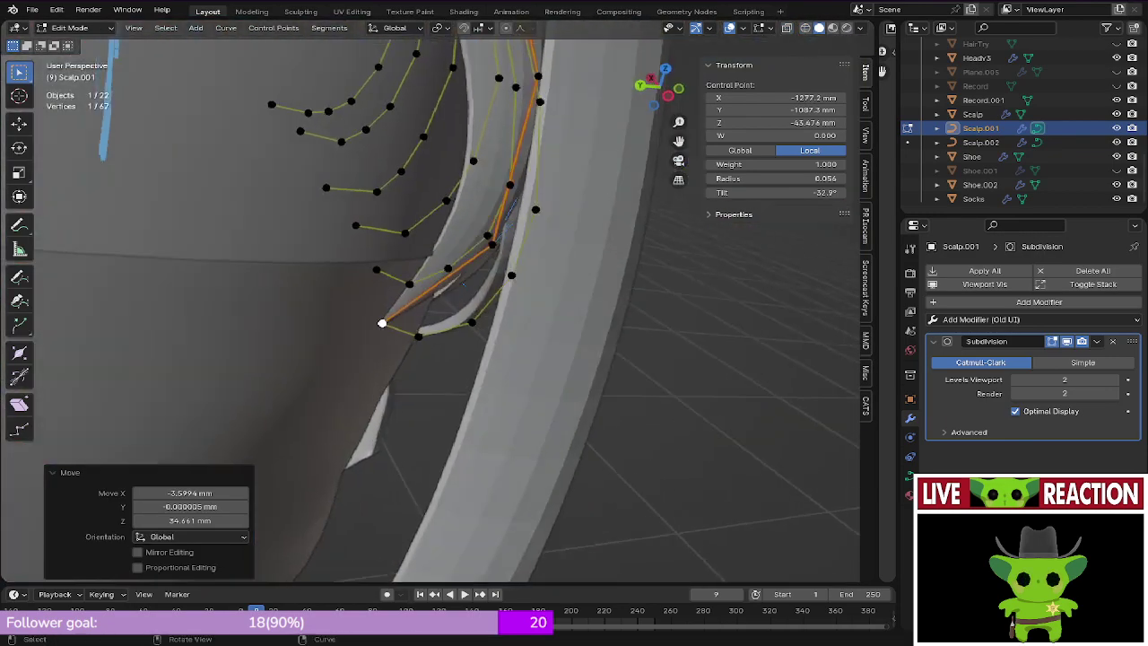
Step: Move the strand's tip to about -1302, -1120 and -58 mm in local XYZ and save the file
middle_click_drag(462, 283, 475, 310)
key("g")
left_click(487, 367)
key("ctrl+s")
left_click(539, 368)
middle_click_drag(540, 368, 709, 316)
key("Tab")
scroll(420, 290, "down", 5)
key("ctrl+s")
Step: Hide the Scalp.002 side locks, move the strand's sixth control point about -2.2, 1.1 and -0.4 mm in XYZ, and save
left_click(520, 290)
scroll(502, 269, "up", 2)
key("Tab")
scroll(628, 314, "up", 3)
middle_click_drag(628, 314, 591, 328)
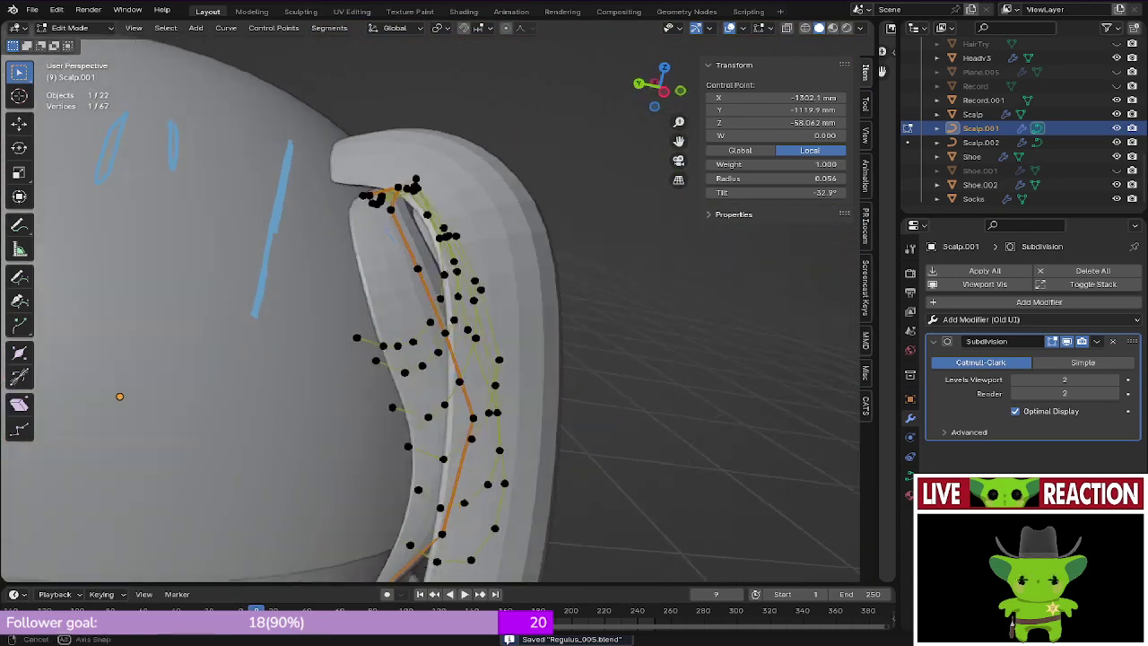
middle_click_drag(502, 328, 679, 290)
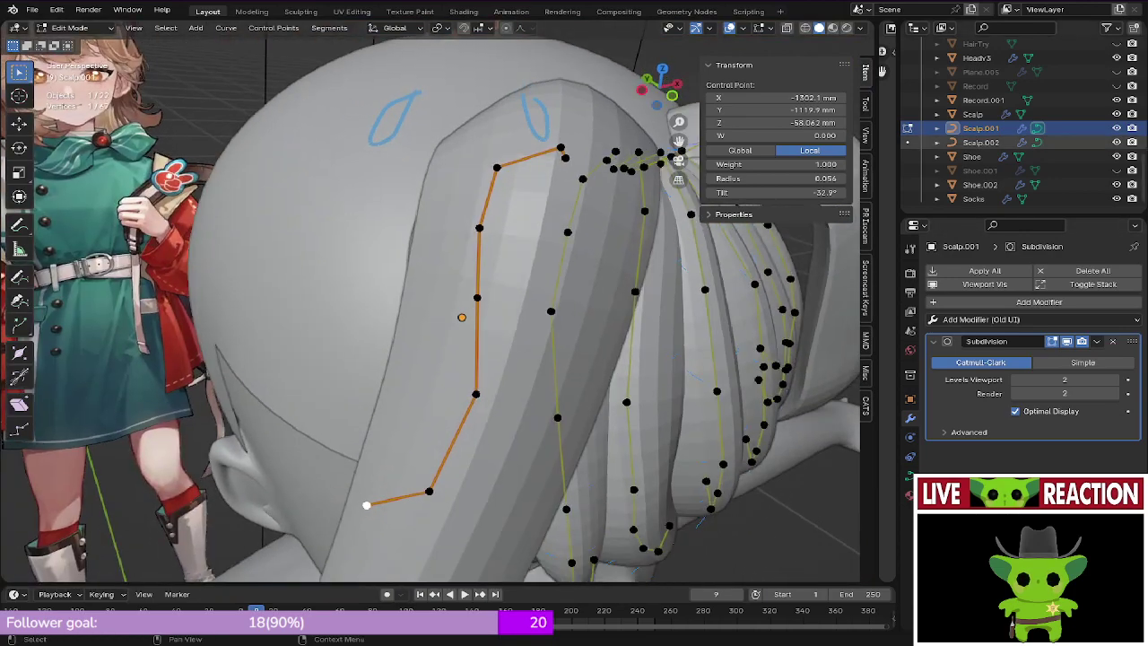
left_click(1116, 143)
middle_click_drag(538, 359, 518, 360)
left_click(473, 396)
middle_click_drag(475, 395, 476, 372)
key("g")
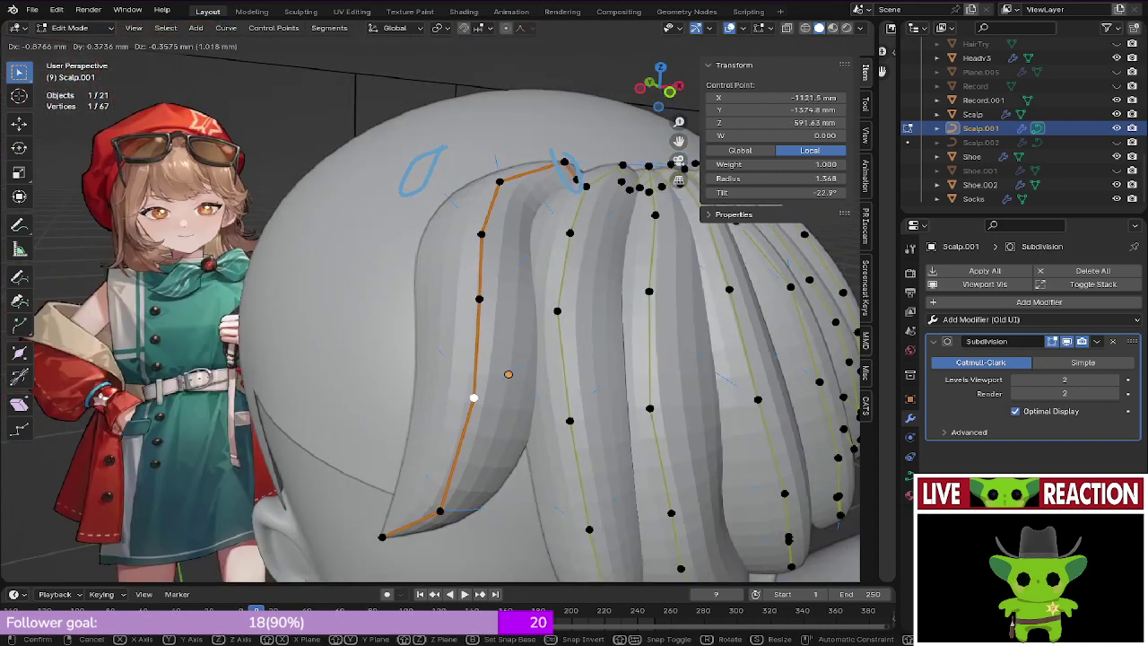
left_click(466, 397)
key("ctrl+s")
Step: Examine the fringe's shape from the front and from above, saving the file along the way
scroll(466, 386, "down", 5)
key("KP_1")
scroll(466, 385, "up", 2)
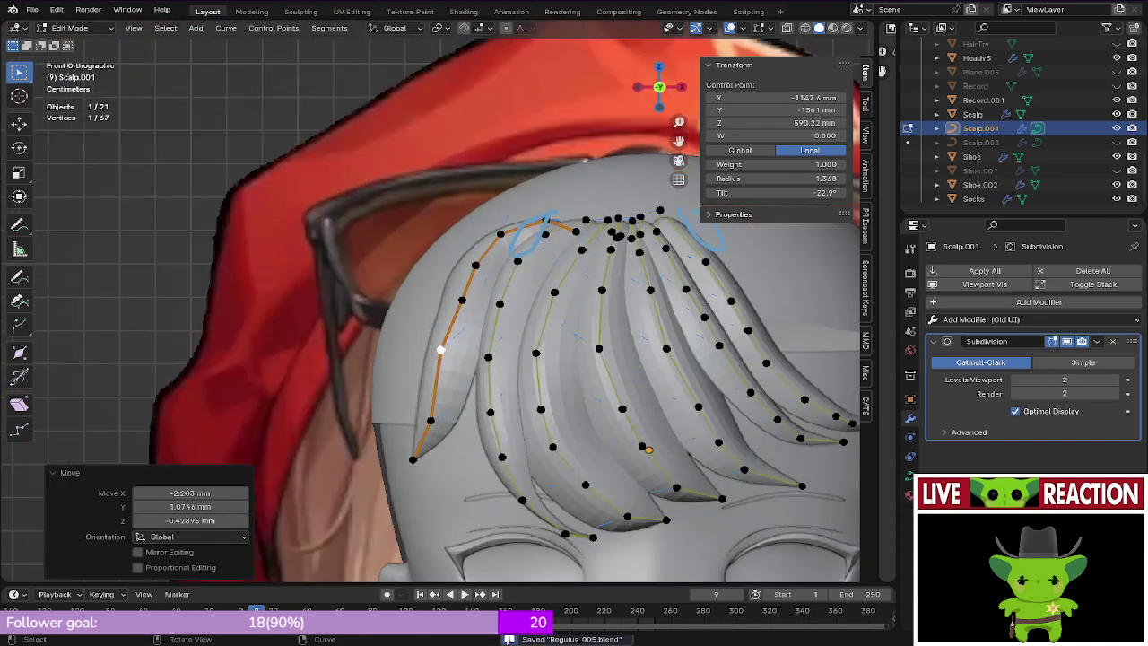
scroll(460, 364, "up", 1)
key("ctrl+s")
key("Tab")
middle_click_drag(466, 364, 435, 429)
scroll(556, 386, "up", 3)
key("Tab")
scroll(475, 430, "down", 2)
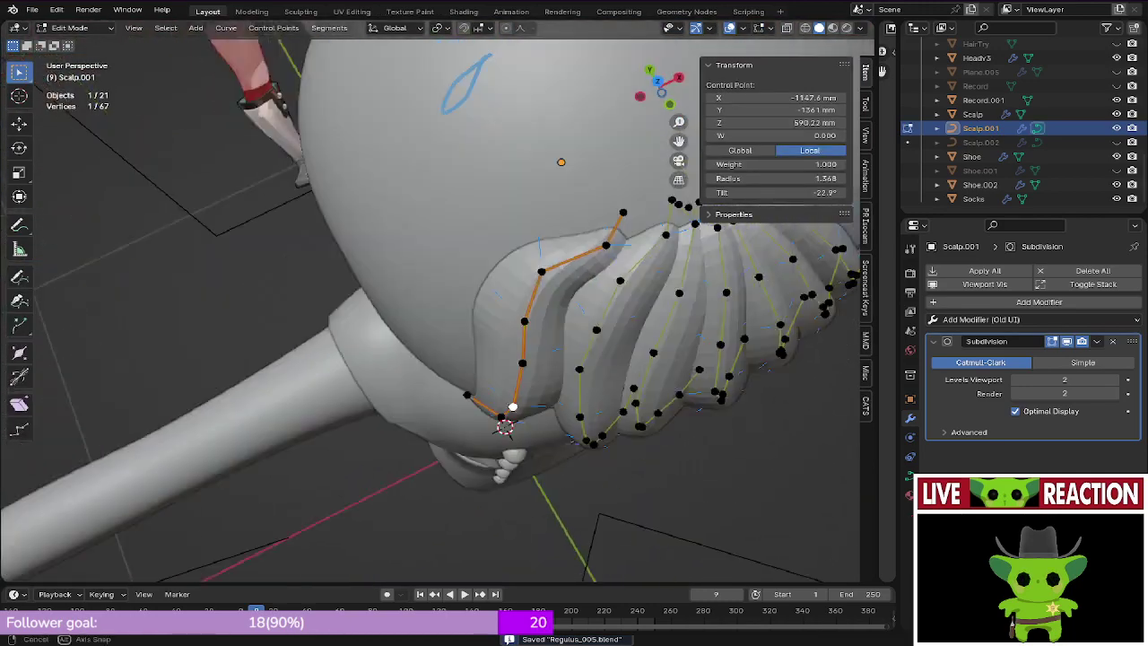
middle_click_drag(558, 400, 561, 369)
key("ctrl+s")
scroll(538, 359, "down", 4)
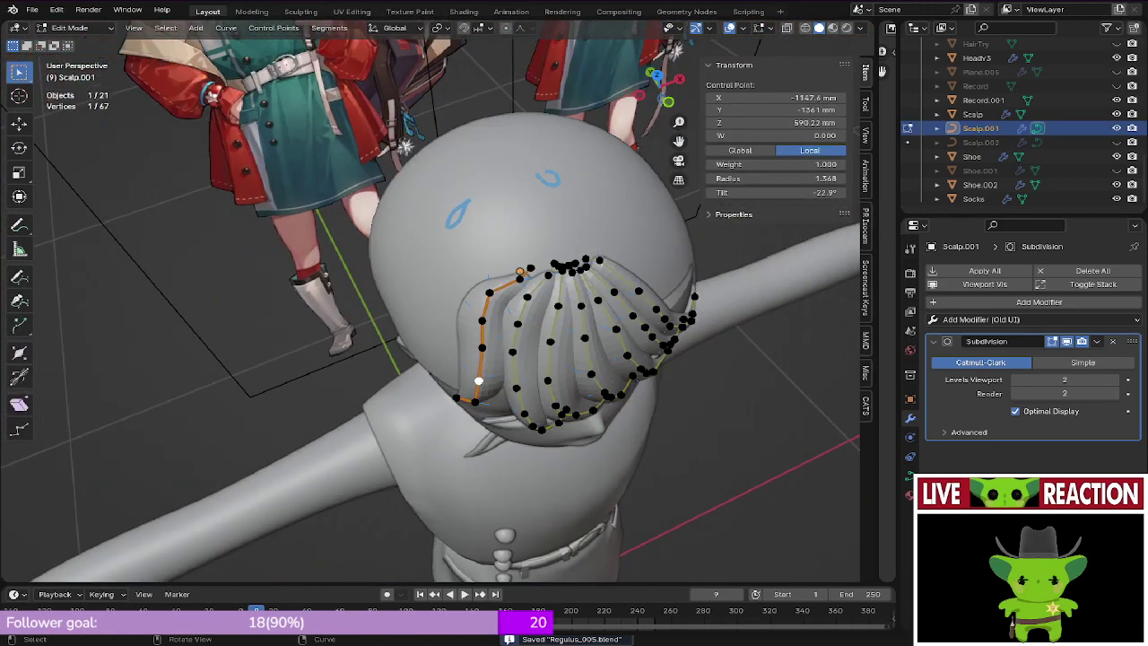
key("KP_1")
key("ctrl+s")
middle_click_drag(574, 321, 511, 314, "shift")
scroll(511, 313, "up", 1)
middle_click_drag(574, 359, 545, 304, "shift")
key("Tab")
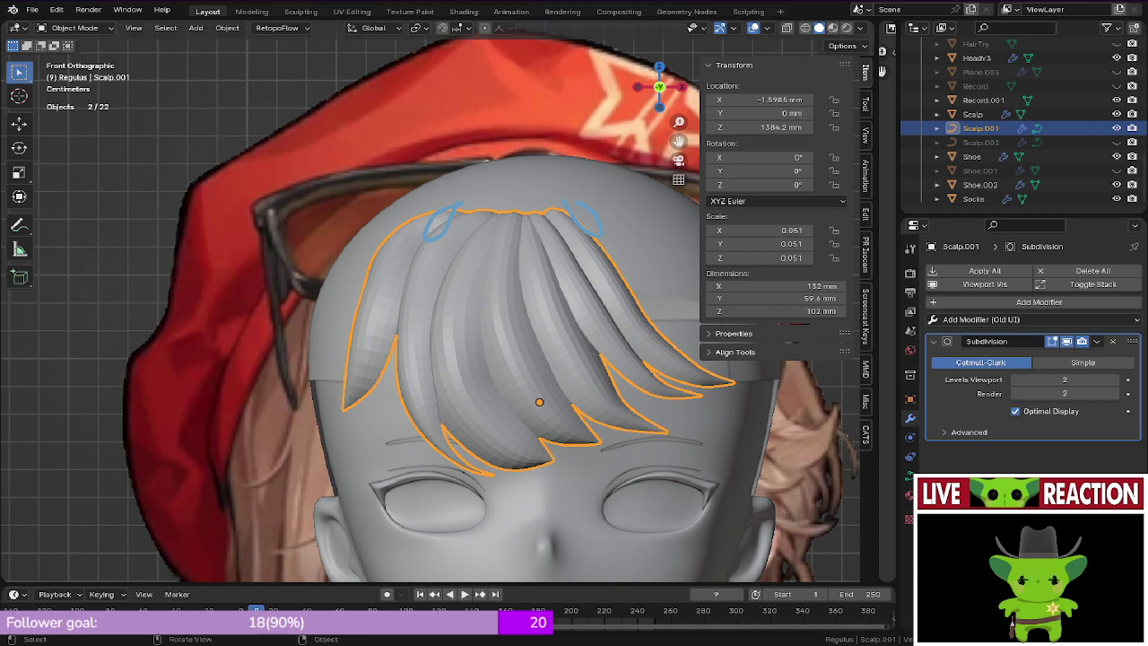
Step: Move the outer strand's fourth control point about 2.3, -2.1 and -0.02 mm in XYZ and save the file
middle_click_drag(502, 313, 421, 345, "shift")
key("Tab")
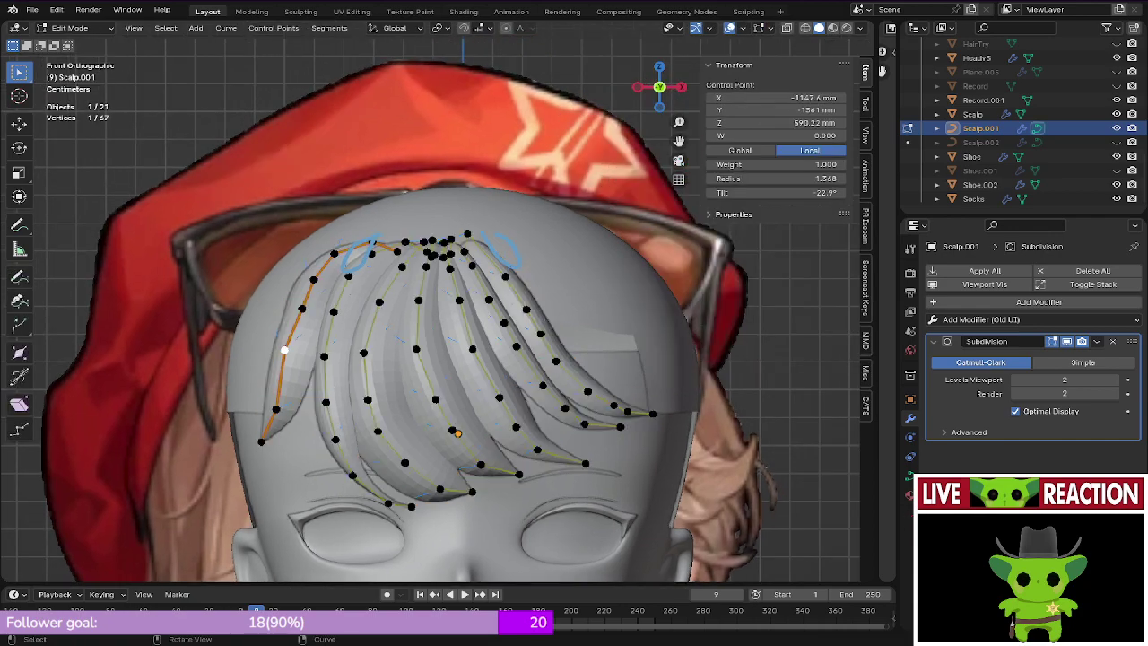
left_click(313, 279)
middle_click_drag(313, 279, 399, 333)
scroll(399, 333, "up", 1)
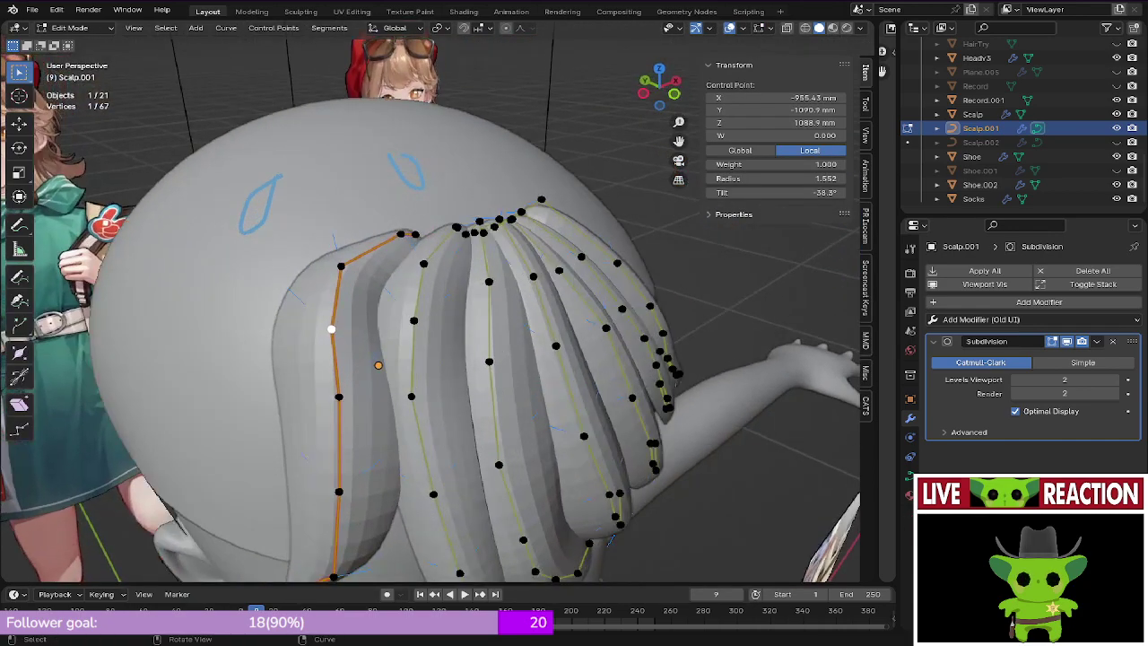
left_click(339, 397, "shift")
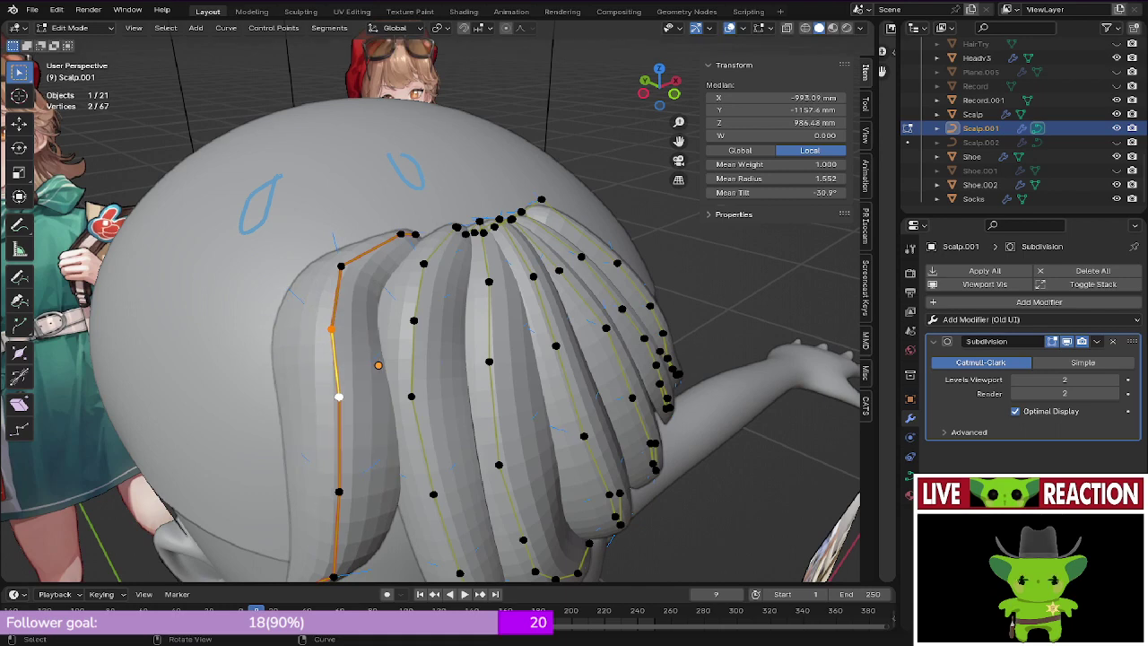
left_click(331, 329)
key("g")
left_click(348, 329)
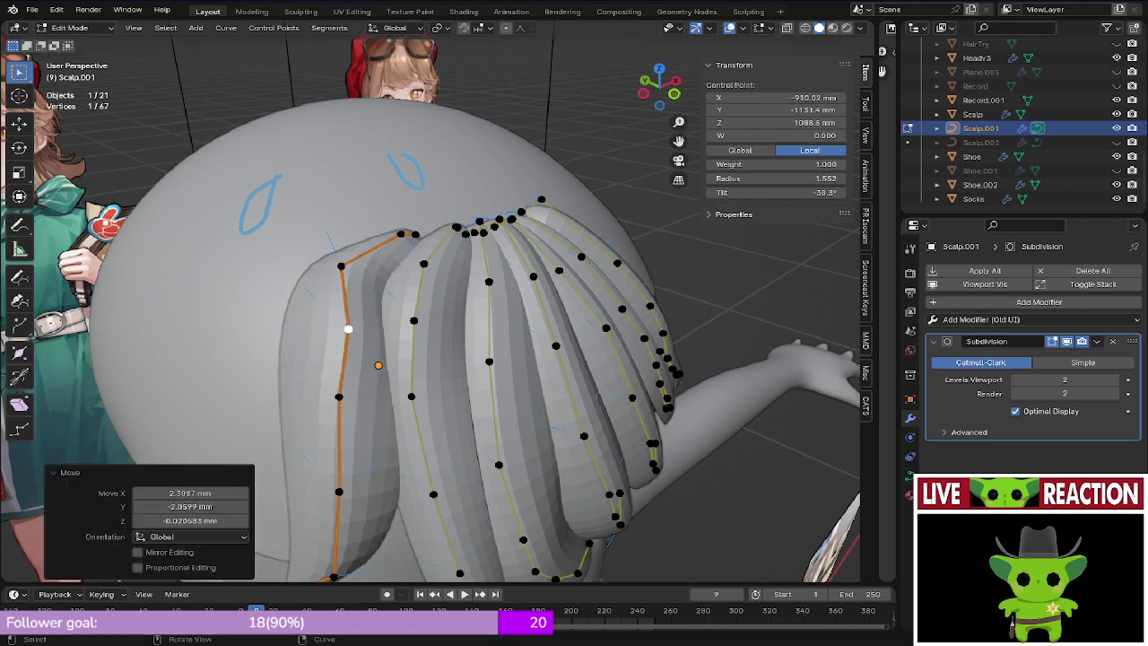
key("ctrl+s")
Step: Reposition the outer strand's third and fourth control points to smooth its bend near the root
left_click(497, 338)
middle_click_drag(484, 338, 493, 385)
scroll(430, 359, "up", 2)
left_click(290, 307)
middle_click_drag(290, 308, 319, 305)
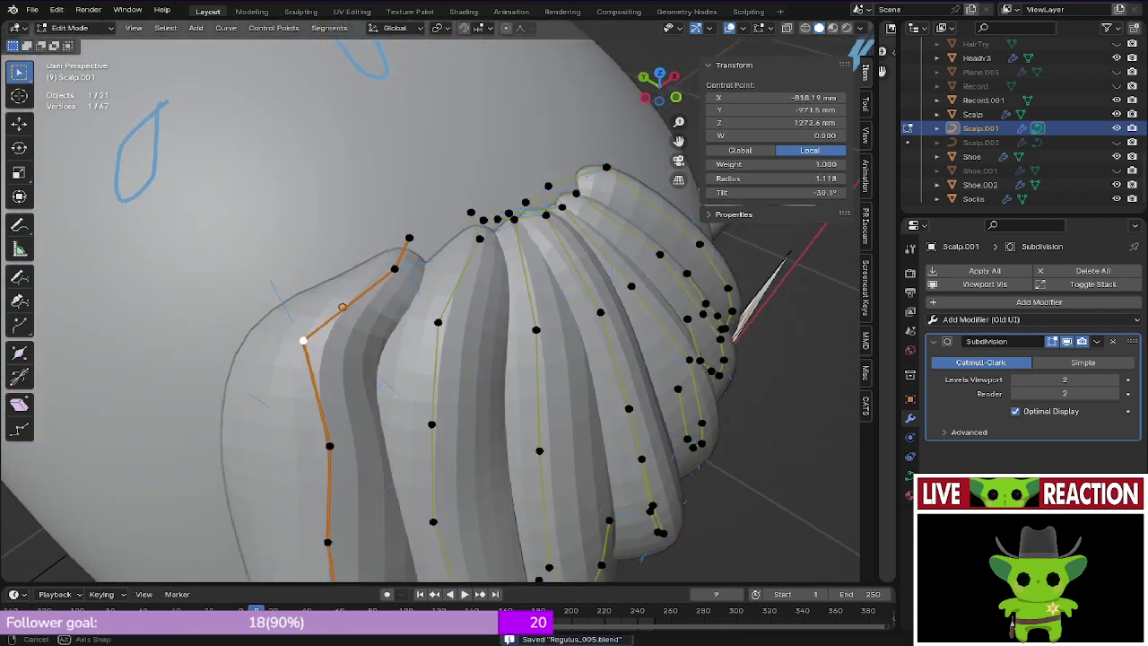
key("g")
left_click(317, 344)
middle_click_drag(319, 350, 371, 224, "shift")
left_click(381, 316)
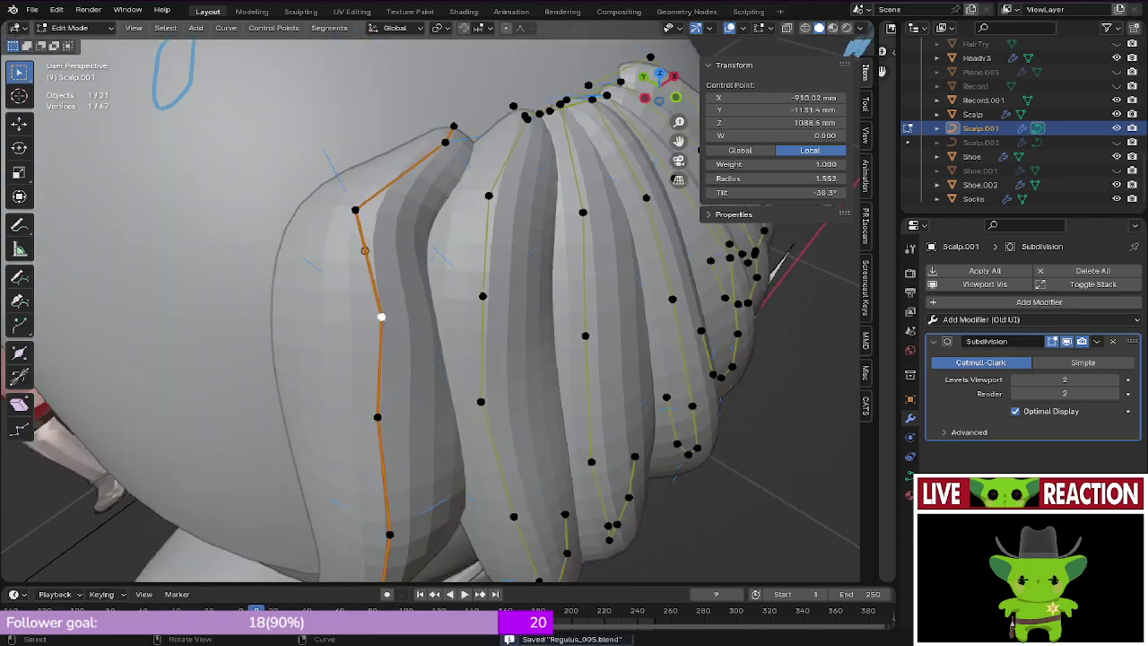
key("g")
left_click(358, 320)
middle_click_drag(359, 321, 351, 297)
Step: Move the outer strand's fifth control point about -1.6, 0.7 and -0.7 mm in XYZ, save, and return to the front view
left_click(354, 373)
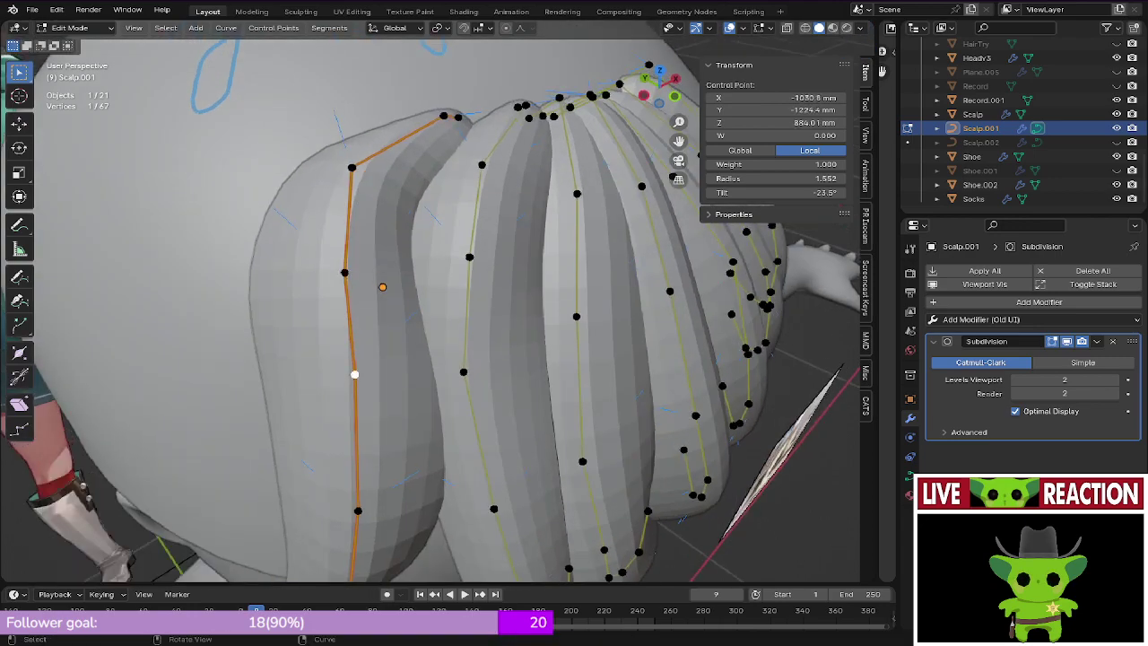
key("g")
left_click(341, 382)
key("ctrl+s")
key("KP_1")
scroll(431, 311, "down", 2)
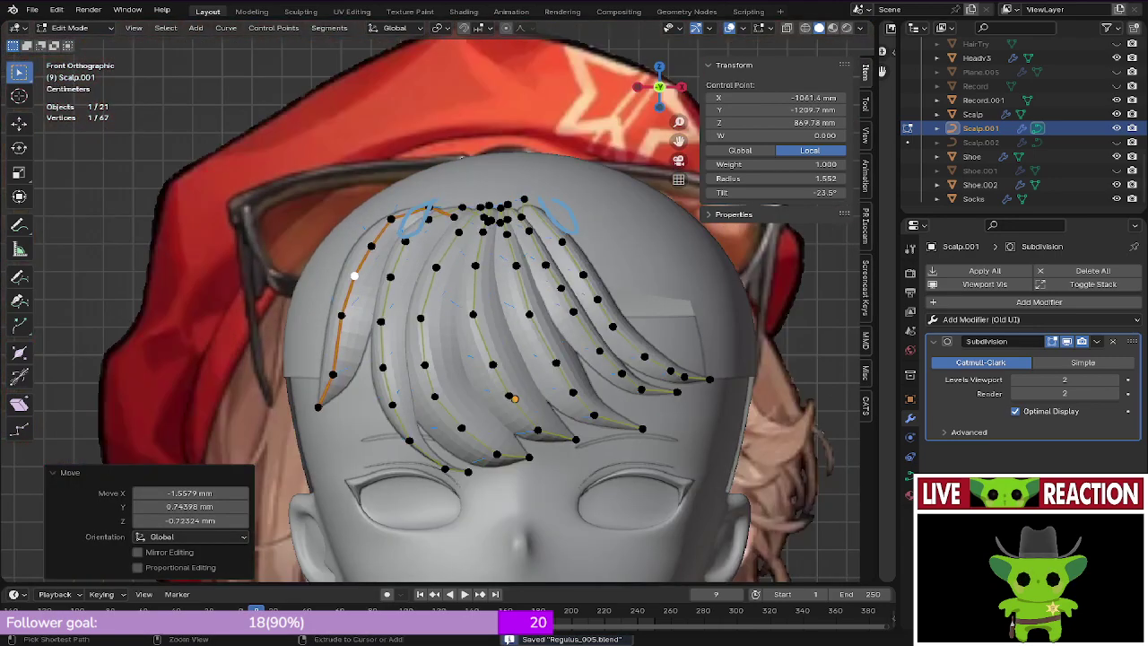
key("Tab")
key("Tab")
middle_click_drag(431, 311, 427, 344)
key("ctrl+l")
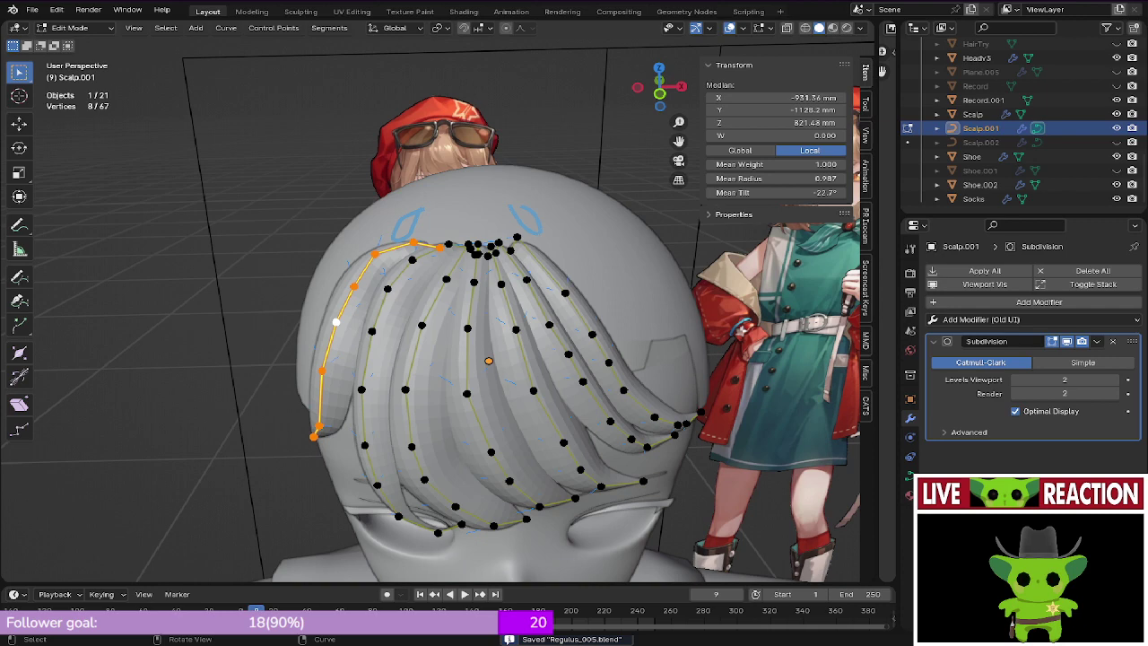
scroll(437, 311, "down", 2)
key("KP_1")
scroll(437, 311, "up", 3)
key("shift+d")
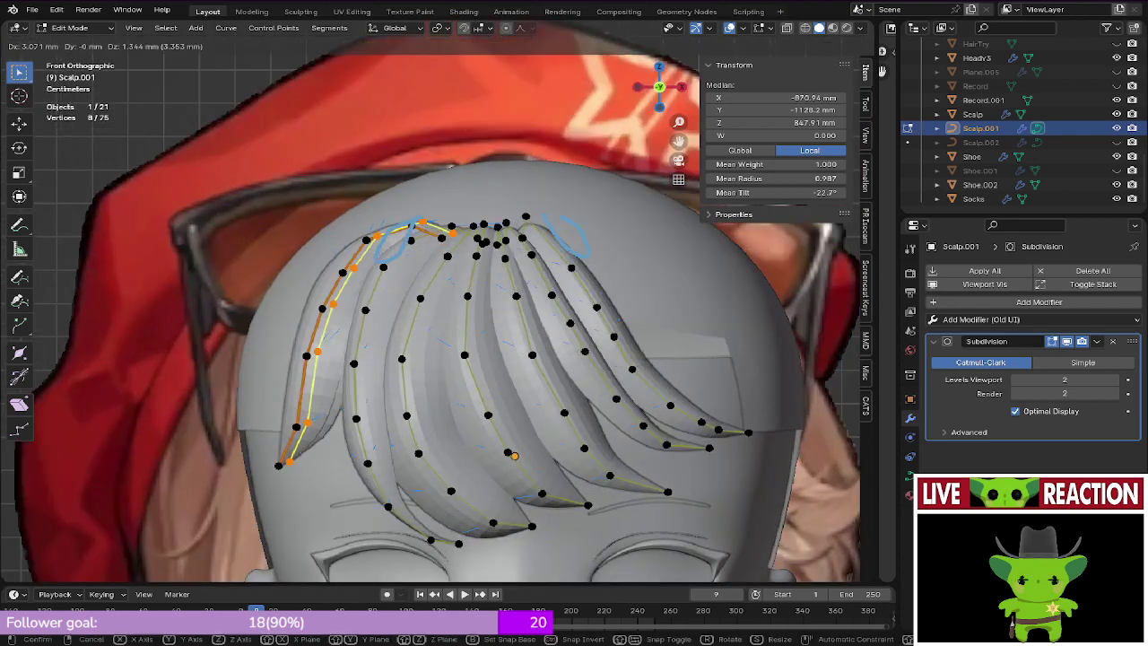
key("Escape")
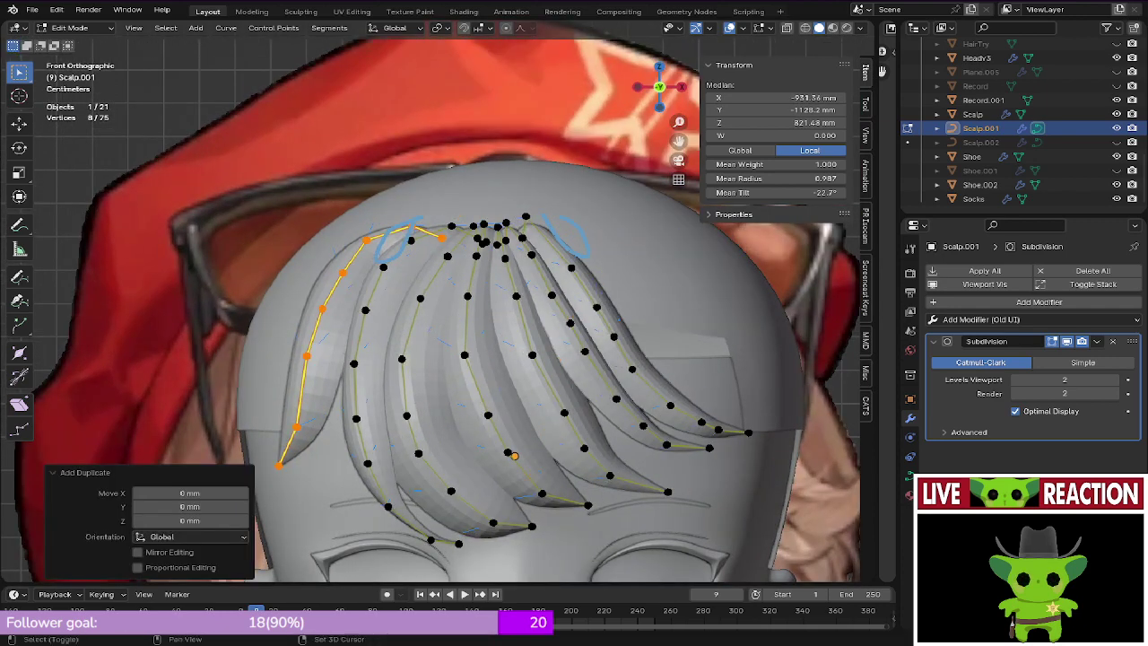
middle_click_drag(437, 311, 447, 347)
key("ctrl+z")
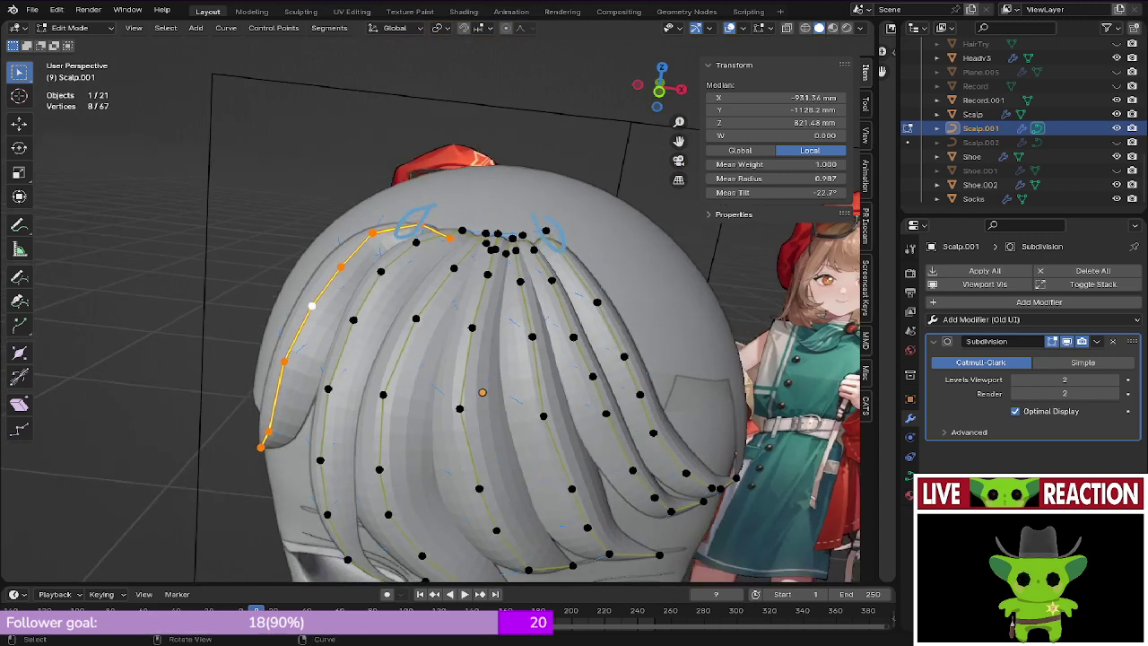
Step: Duplicate the outermost strand on the fringe's opposite side in the top view, offset about 7.7 mm in X and 2.5 mm in Y
left_click(597, 302)
key("ctrl+l")
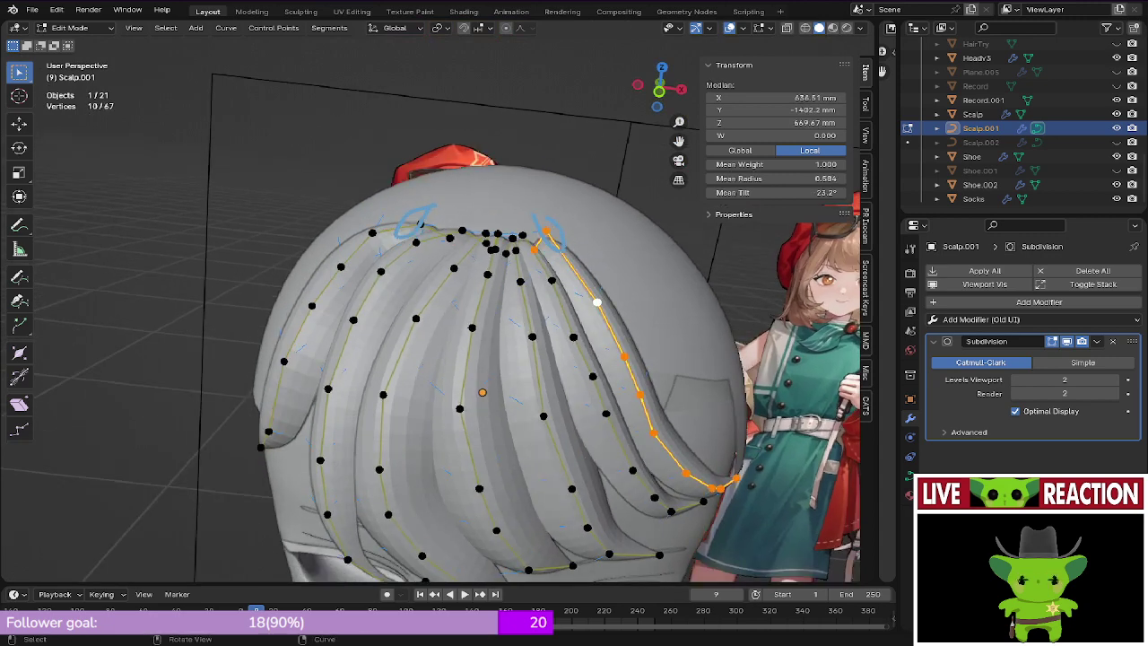
key("KP_7")
key("g")
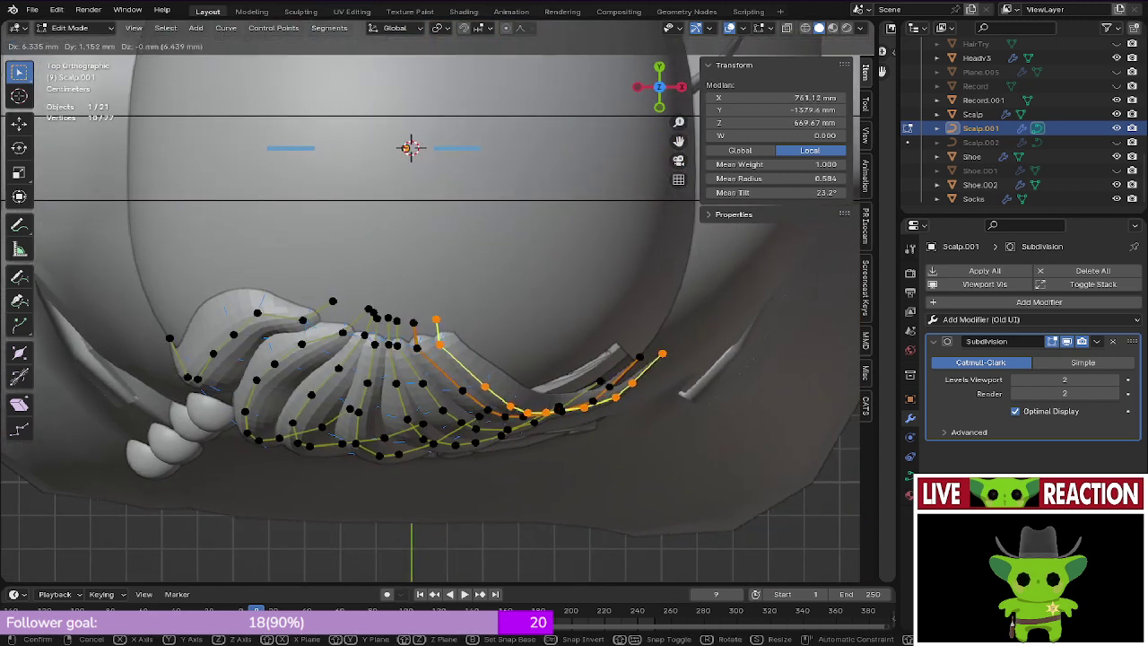
left_click(610, 310)
middle_click_drag(609, 309, 633, 301)
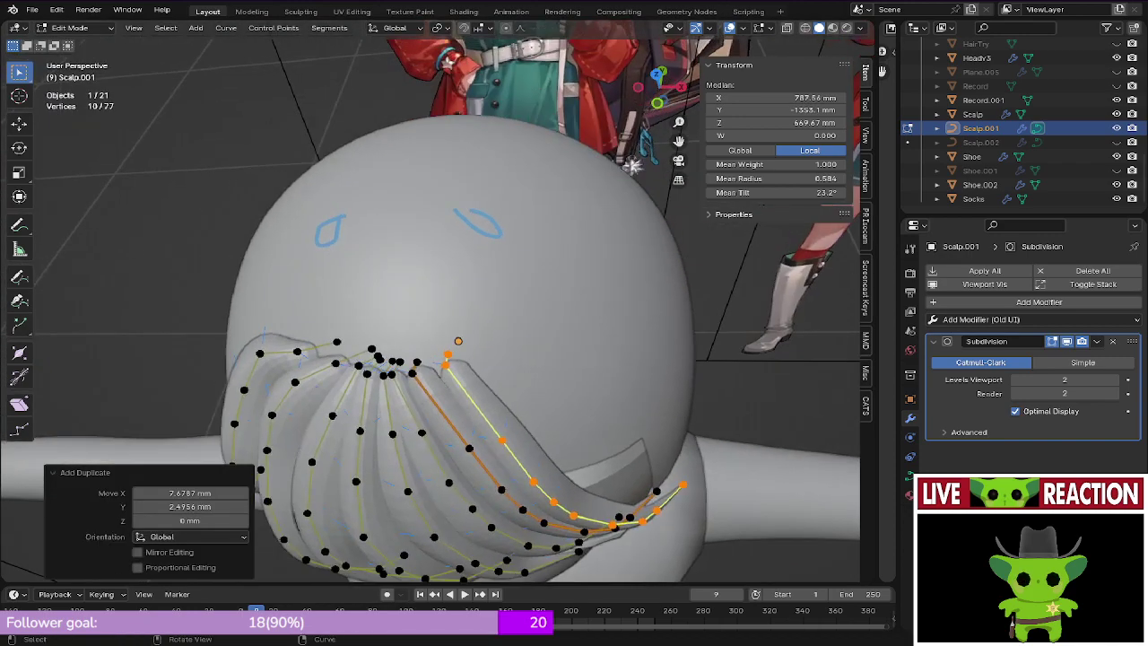
Step: Rotate the duplicated strand in the top view and move it about 3.9 mm along X and 5.4 mm along Y
key("KP_7")
scroll(633, 269, "up", 5)
key("r")
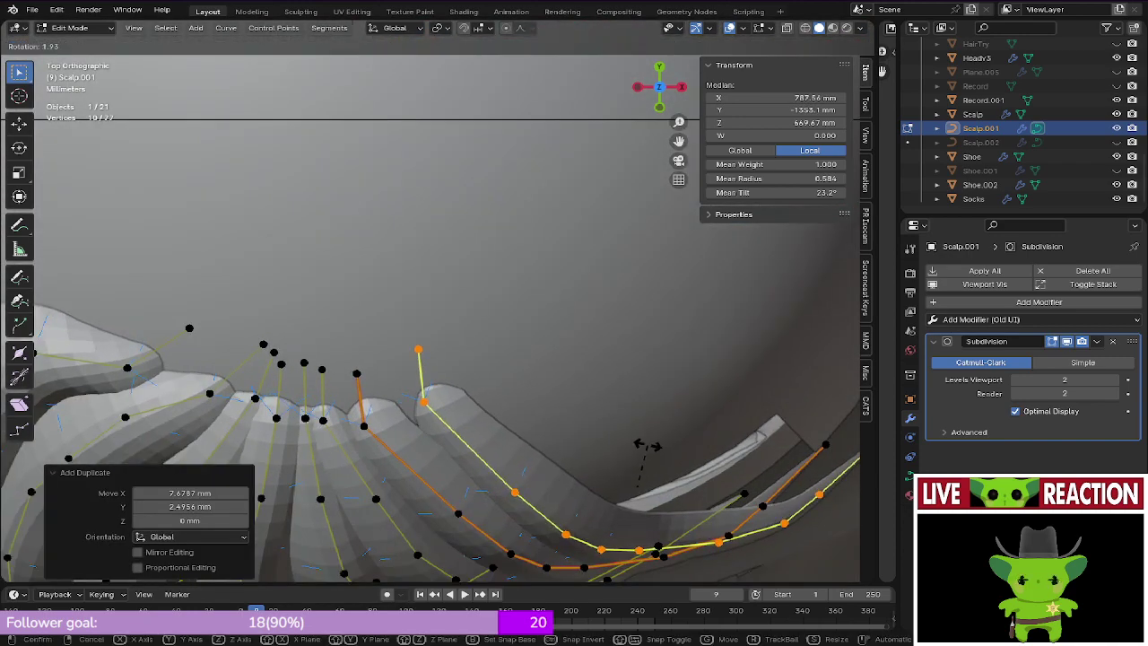
left_click(715, 382)
key("g")
left_click(747, 340)
key("KP_1")
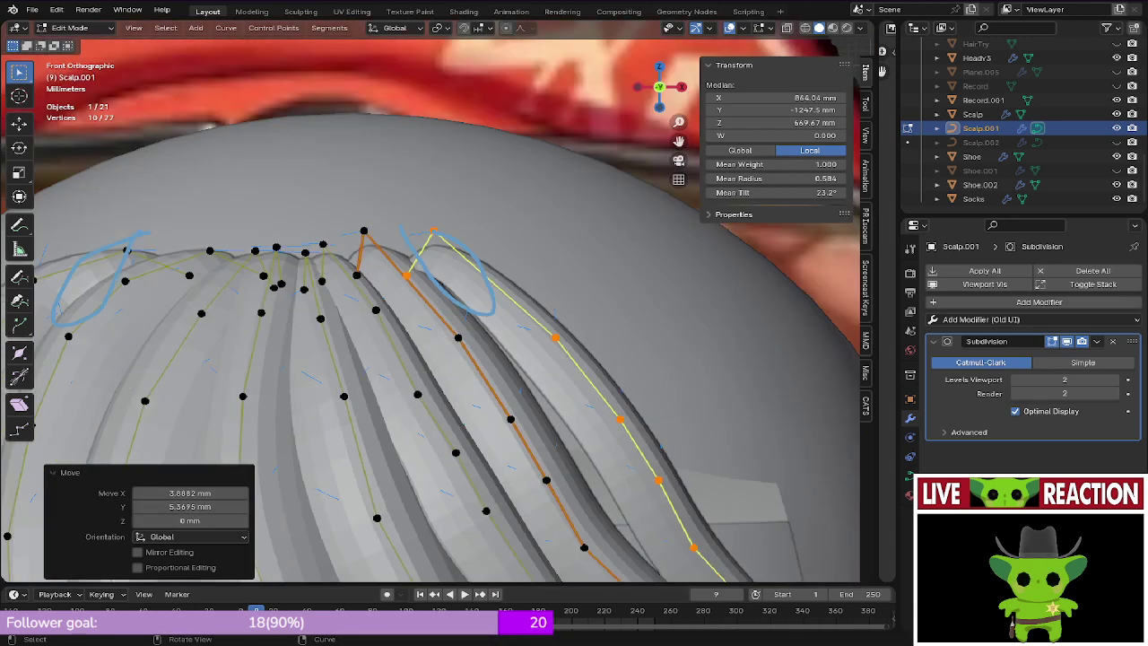
Step: Rotate the duplicated strand about 4.5° in the front view
key("r")
left_click(525, 363)
middle_click_drag(526, 363, 352, 410)
key("KP_1")
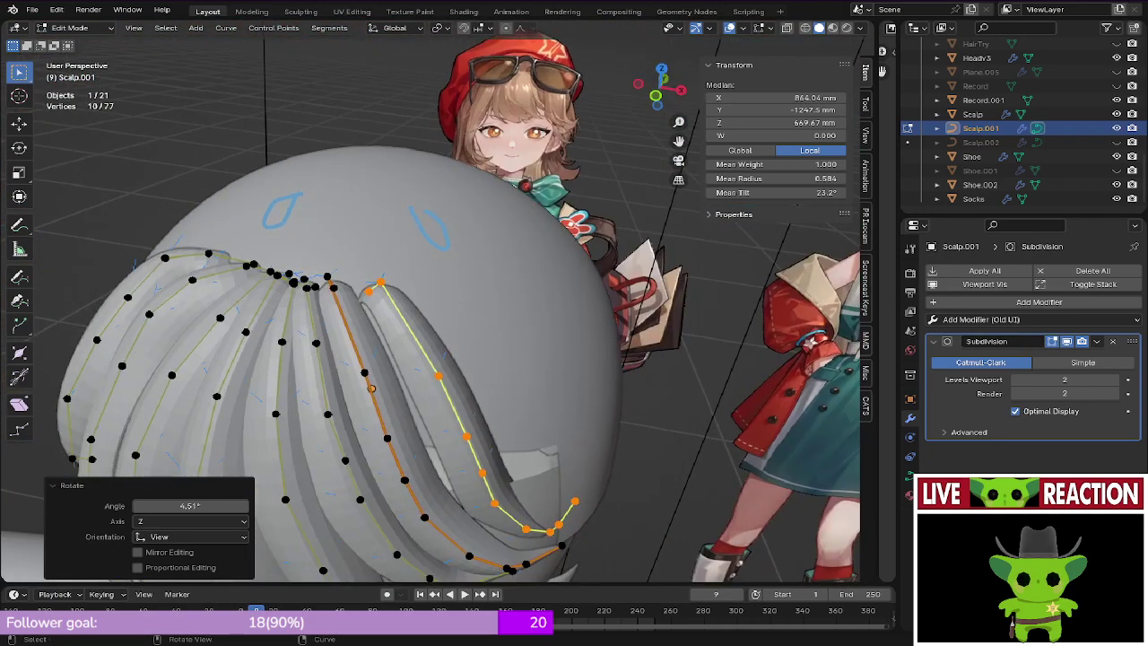
Step: Show the Scalp.002 side locks again and bring the duplicated strand's root beneath them into close view
left_click(381, 281)
left_click(369, 291, "shift")
middle_click_drag(368, 291, 359, 316)
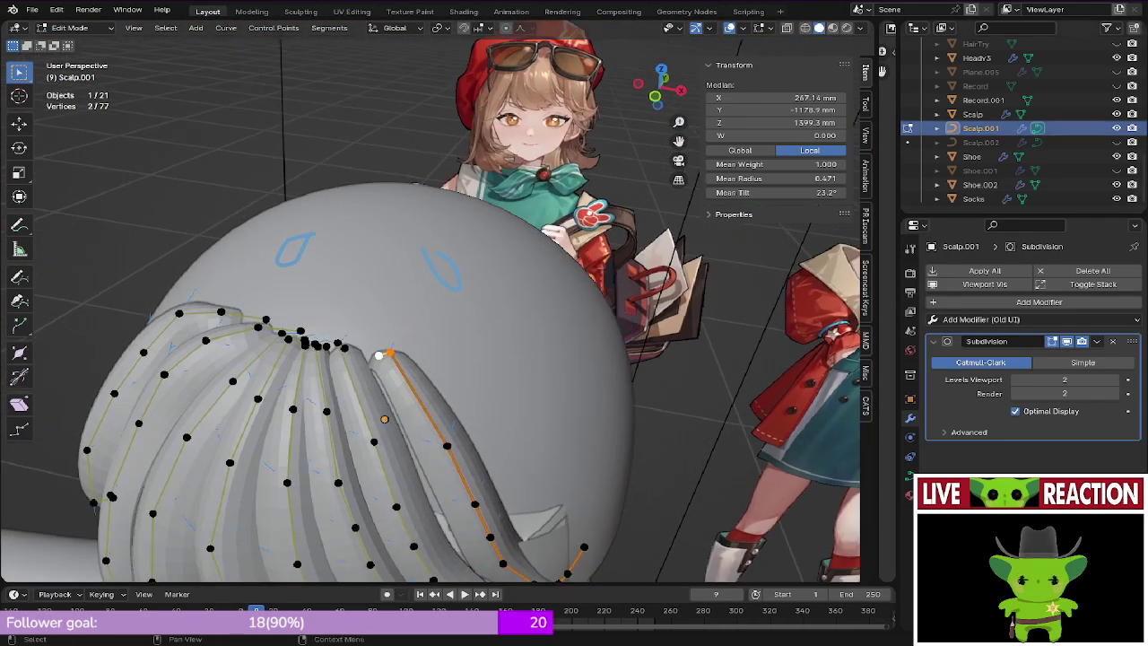
left_click(1116, 142)
middle_click_drag(431, 377, 471, 303)
scroll(435, 304, "up", 4)
middle_click_drag(387, 325, 398, 298)
Step: Try to delete the duplicated strand's upper control point near the root
left_click(484, 216)
key("x")
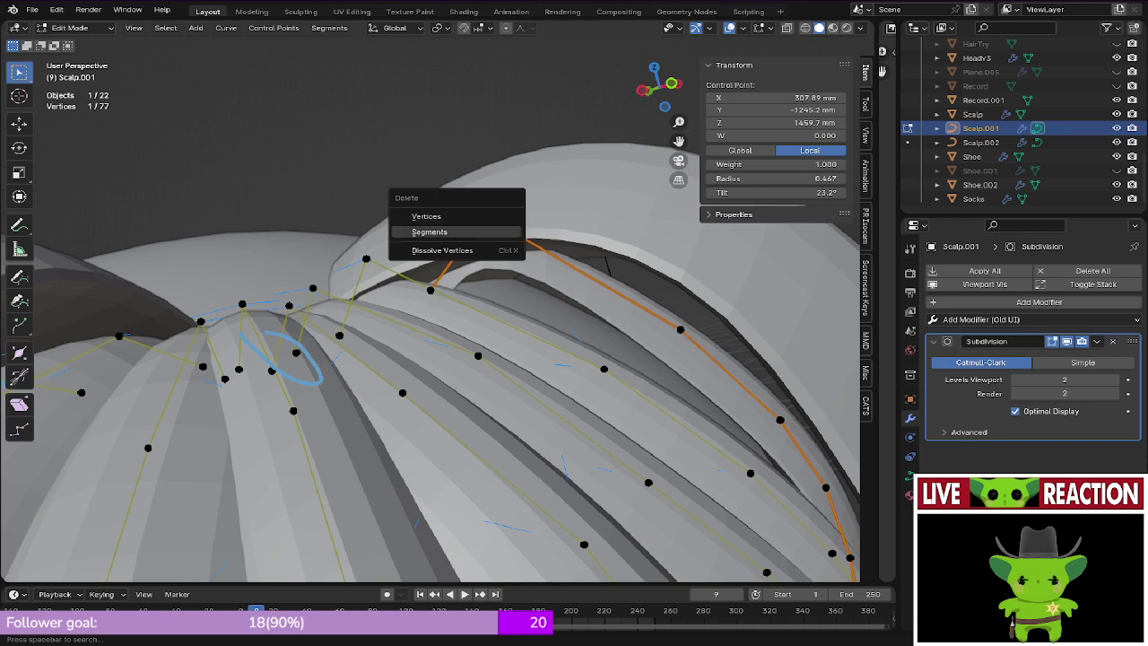
left_click(426, 216)
middle_click_drag(427, 217, 417, 222)
key("ctrl+z")
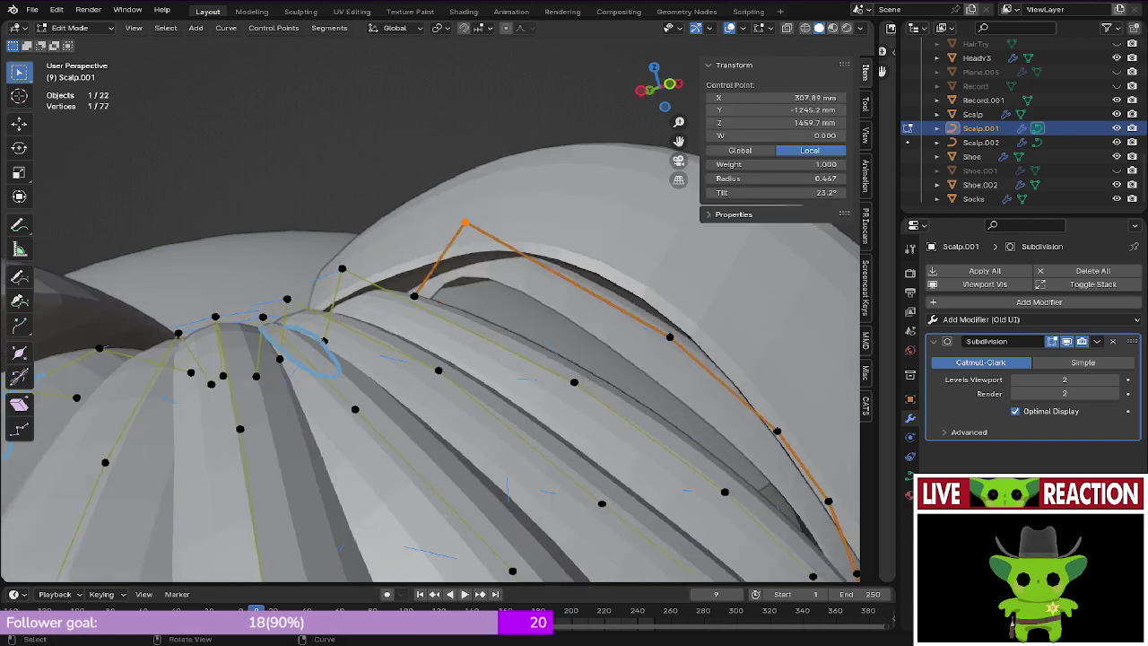
Step: Lower the duplicated strand's upper root control point about 7.4 mm along Z, shifting it 0.7 mm in X, and switch to wireframe
left_click(464, 221)
key("g")
left_click(488, 288)
mouse_move(488, 287)
middle_mouse_down()
mouse_move(406, 291)
mouse_move(384, 310)
mouse_move(432, 325)
middle_mouse_up()
key("shift+z")
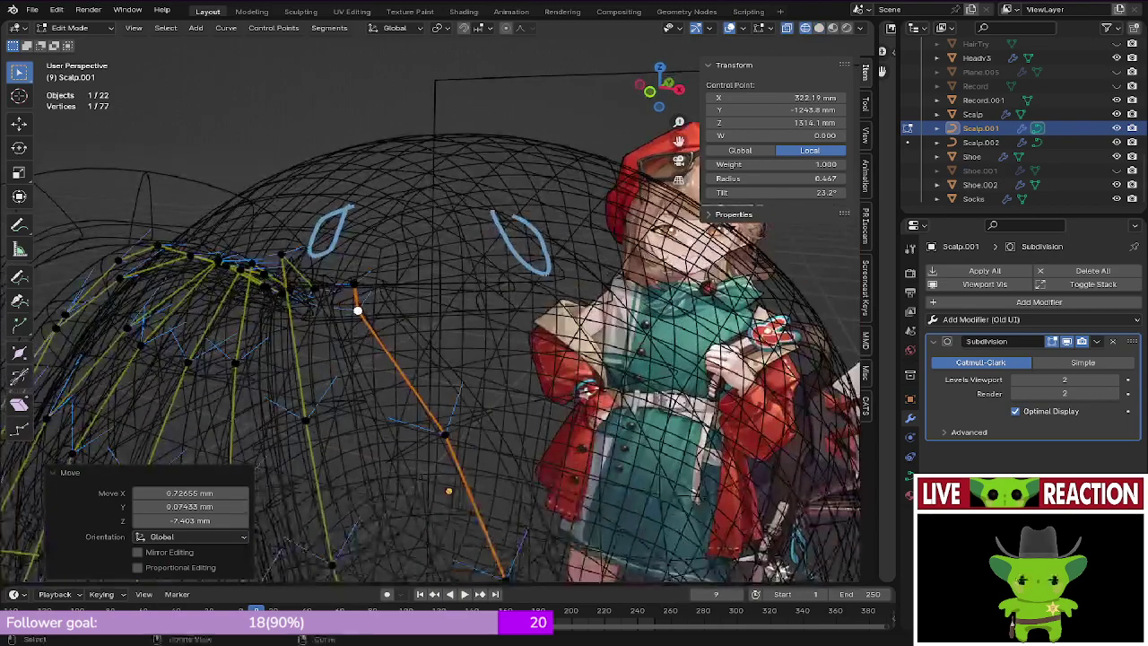
Step: Shift the duplicated strand's two root control points inward and backward, ending with about -5.5 mm X, 4.2 mm Y and 0.2 mm Z
left_click(353, 285)
mouse_move(353, 285)
middle_mouse_down()
mouse_move(370, 303)
mouse_move(426, 251)
mouse_move(489, 267)
mouse_move(536, 305)
mouse_move(642, 321)
middle_mouse_up()
left_click(371, 332, "shift")
key("shift+z")
key("g")
left_click(485, 262)
key("g")
left_click(491, 300)
Step: Reposition the two root control points beneath the side lock, ending with about -1.1 mm X, 0.1 mm Y and 1.8 mm Z
middle_click_drag(358, 238, 402, 226)
key("z")
left_click(387, 340)
middle_click_drag(440, 344, 398, 327)
key("g")
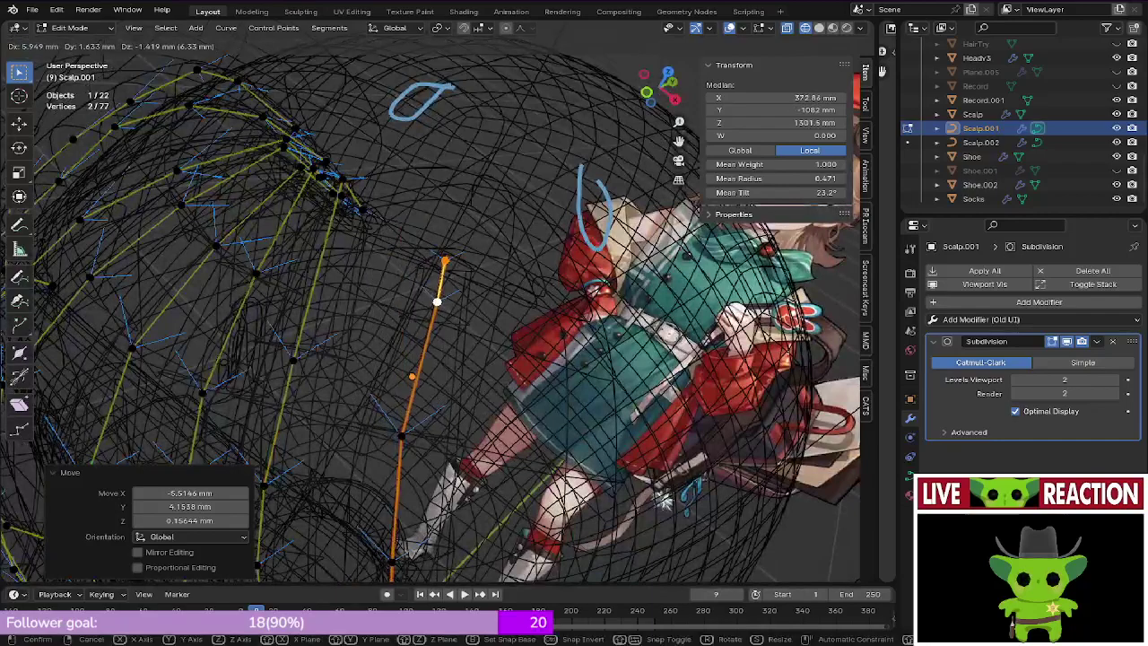
left_click(436, 360)
key("z")
left_click(529, 359)
mouse_move(529, 359)
middle_mouse_down()
mouse_move(628, 301)
mouse_move(602, 333)
mouse_move(607, 300)
mouse_move(581, 311)
mouse_move(449, 266)
mouse_move(498, 210)
middle_mouse_up()
key("g")
left_click(609, 289)
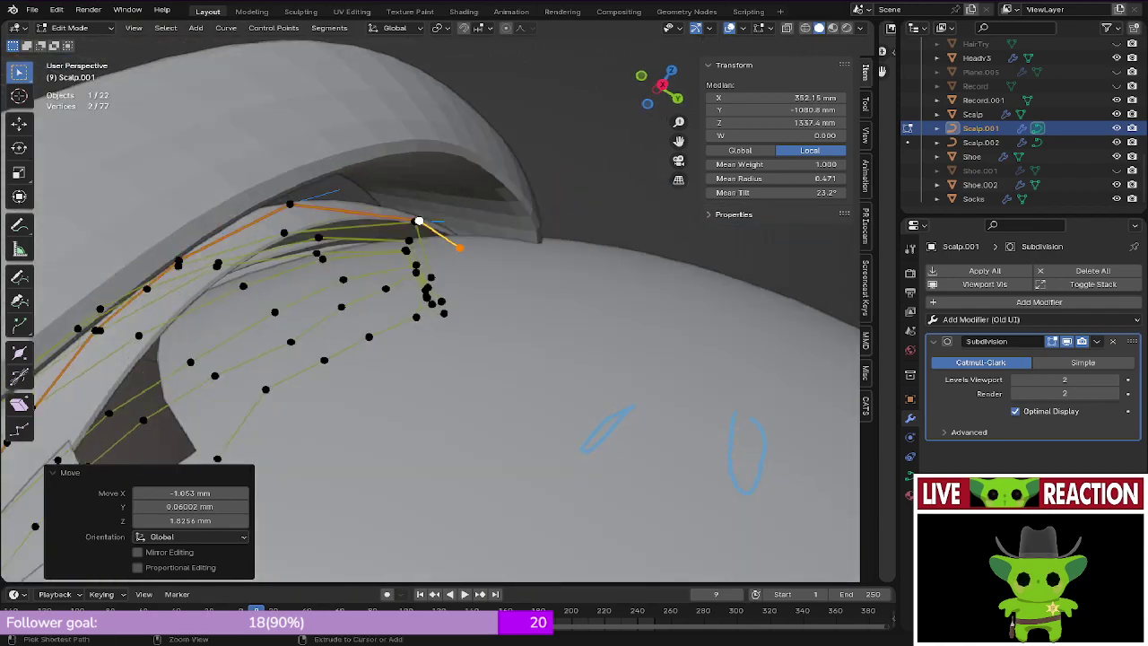
Step: Tilt the strand's two root control points by -12.9° in solid shading and save the file
key("ctrl+t")
left_click(482, 195)
key("z")
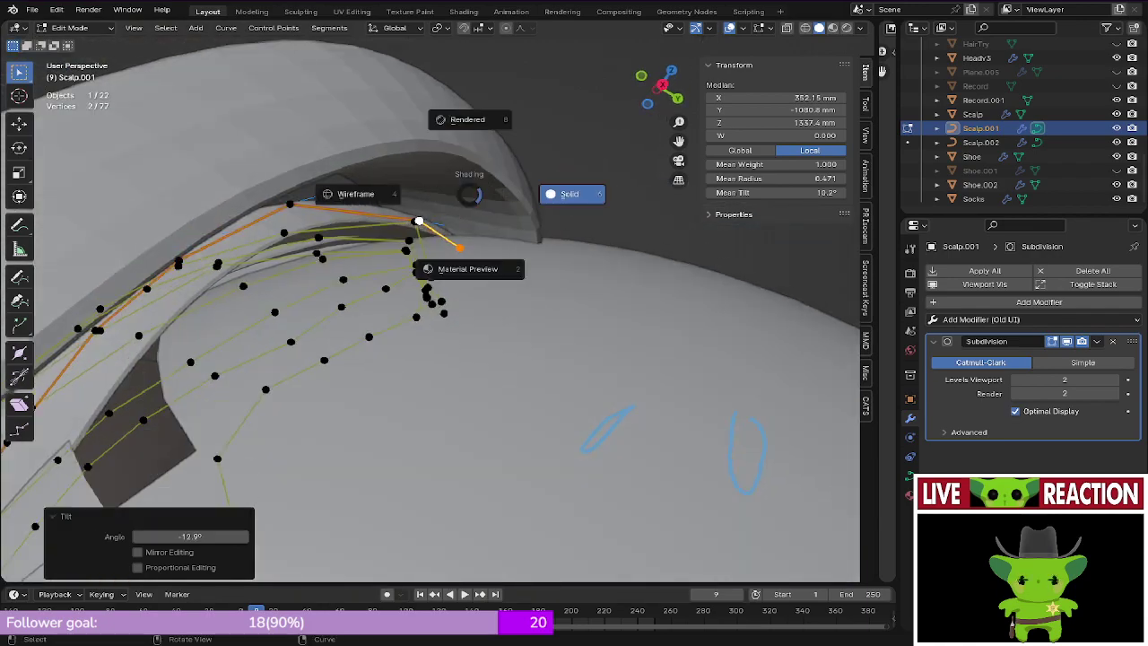
left_click(549, 196)
key("ctrl+s")
left_click(602, 219)
middle_click_drag(603, 220, 659, 269)
key("z")
middle_click_drag(511, 394, 587, 363)
key("z")
middle_click_drag(153, 432, 261, 525)
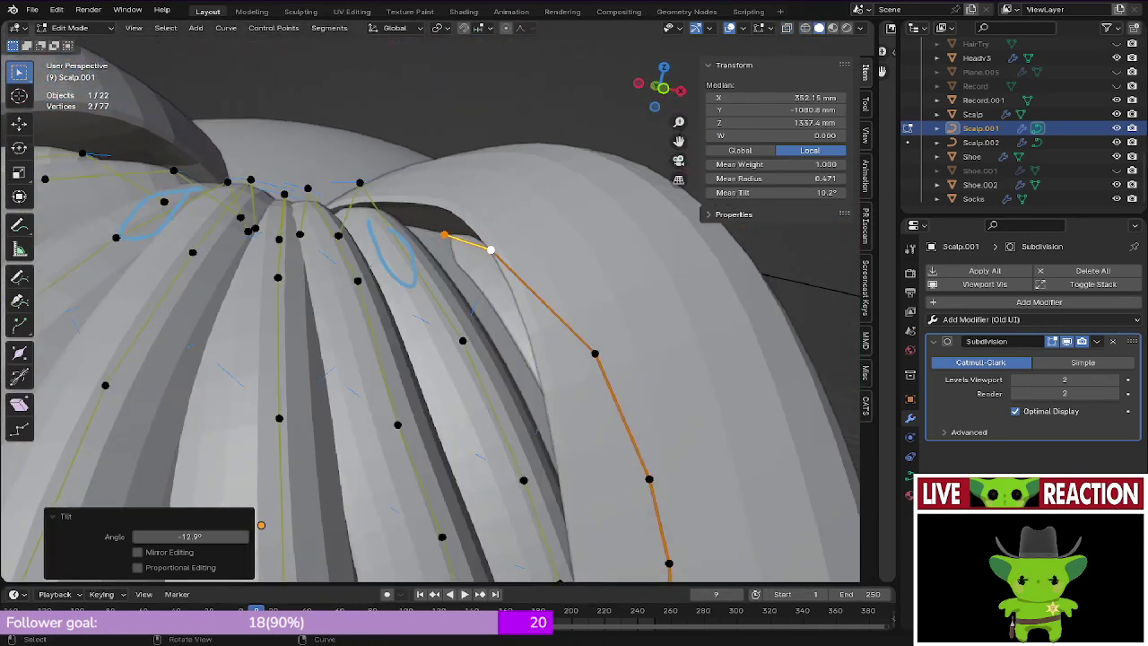
Step: Fatten the strand's two root control points by a factor of 2.829 and save the file
key("ctrl+t")
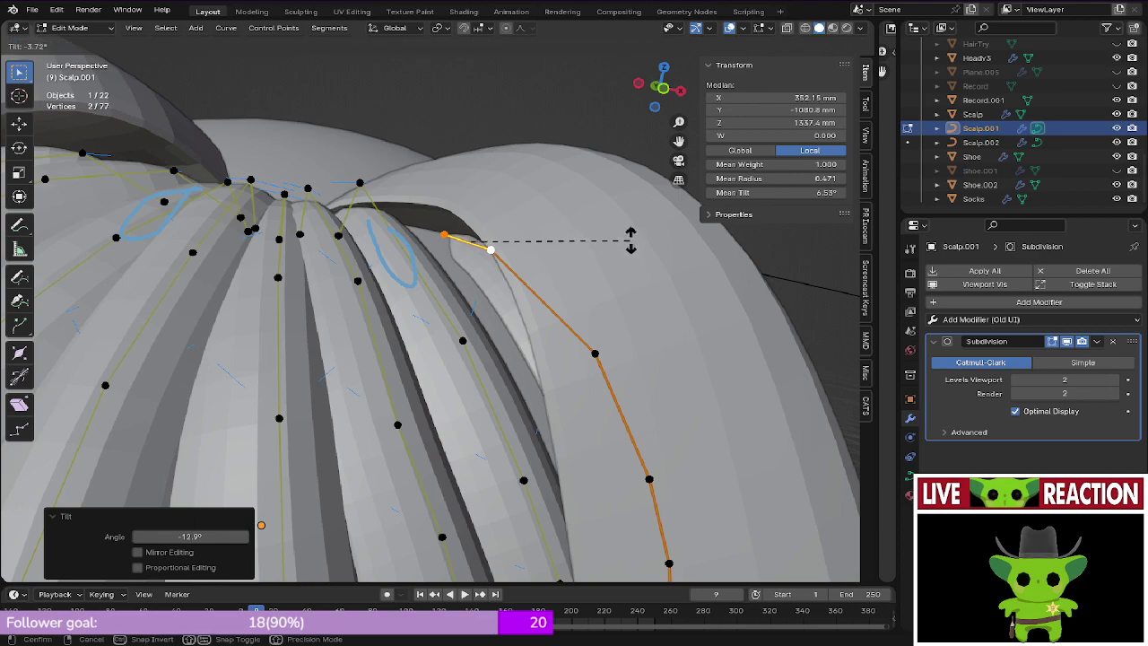
left_click(527, 249)
key("alt+s")
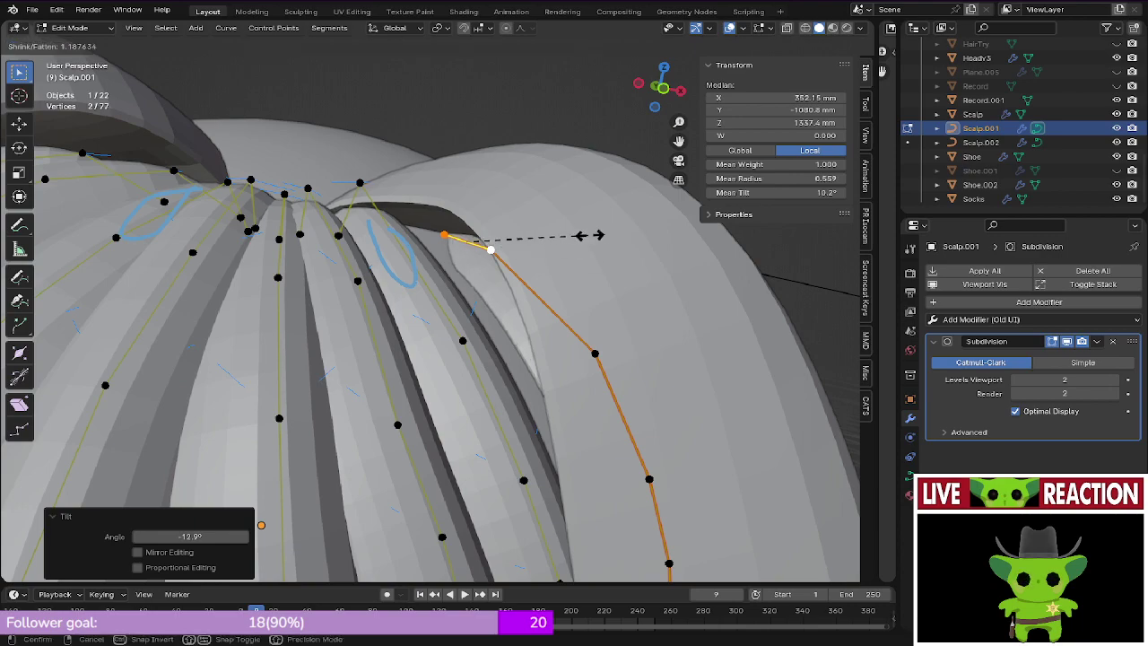
left_click(717, 253)
middle_click_drag(717, 254, 615, 253)
key("shift+z")
left_click(462, 242)
mouse_move(462, 242)
middle_mouse_down()
mouse_move(505, 294)
mouse_move(535, 301)
mouse_move(563, 285)
middle_mouse_up()
key("ctrl+s")
middle_click_drag(457, 337, 452, 376)
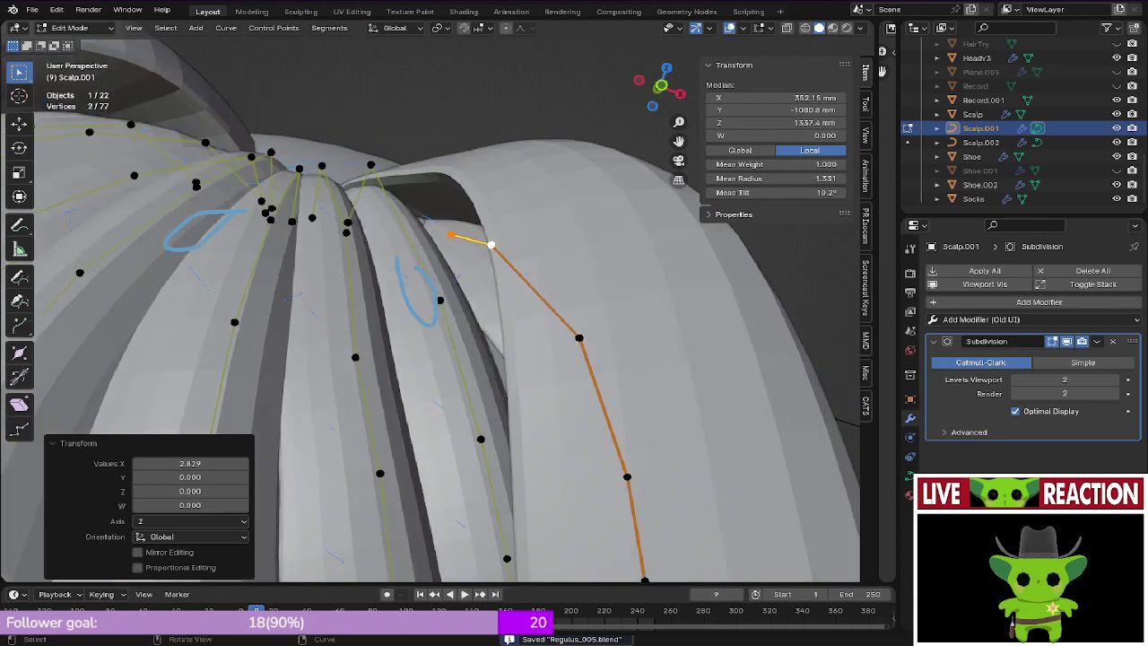
Step: Fatten the two root control points further to a mean radius of about 1.97
key("alt+s")
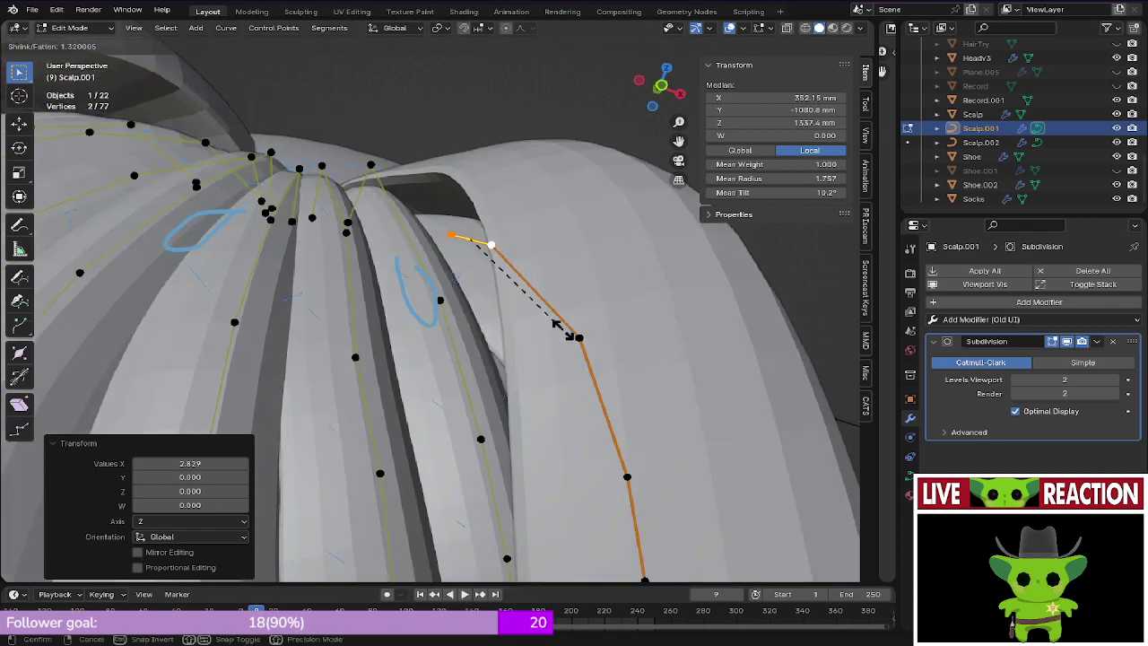
left_click(565, 327)
mouse_move(453, 377)
middle_mouse_down()
mouse_move(434, 325)
mouse_move(462, 285)
mouse_move(444, 273)
middle_mouse_up()
key("shift+z")
mouse_move(368, 283)
middle_mouse_down()
mouse_move(463, 292)
mouse_move(511, 346)
mouse_move(558, 340)
mouse_move(494, 308)
middle_mouse_up()
left_click(465, 303)
key("z")
left_click(546, 307)
Step: Hide the Scalp.002 side locks and bring the duplicated strand's upper part into view in solid shading
key("KP_3")
key("z")
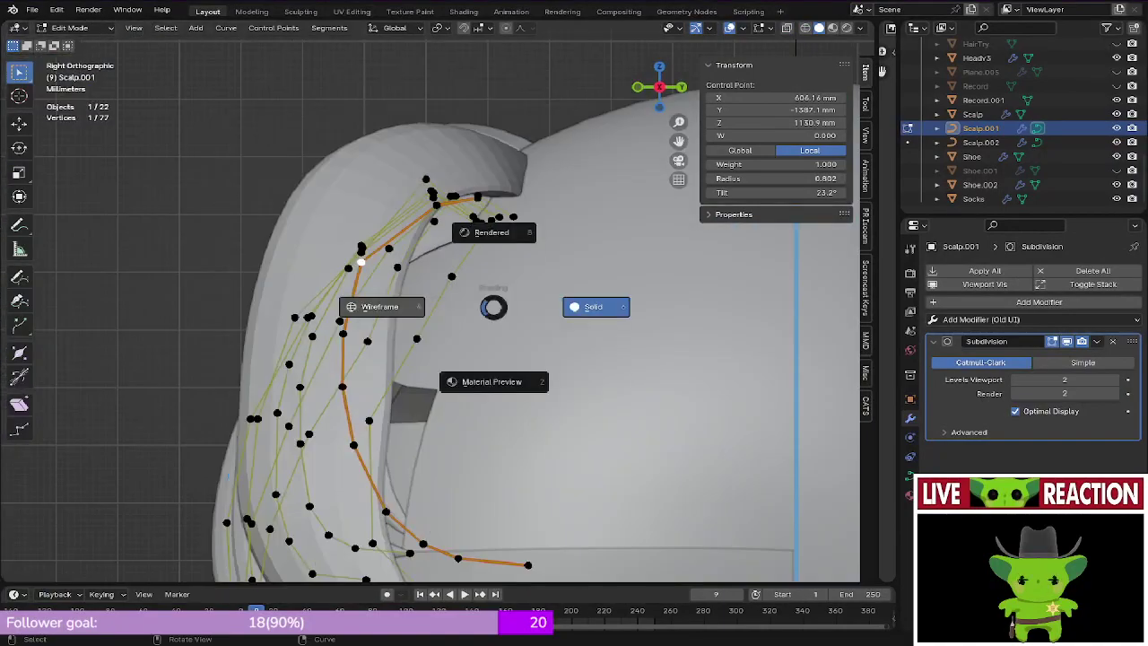
left_click(384, 306)
middle_click_drag(390, 306, 448, 327)
left_click(1115, 142)
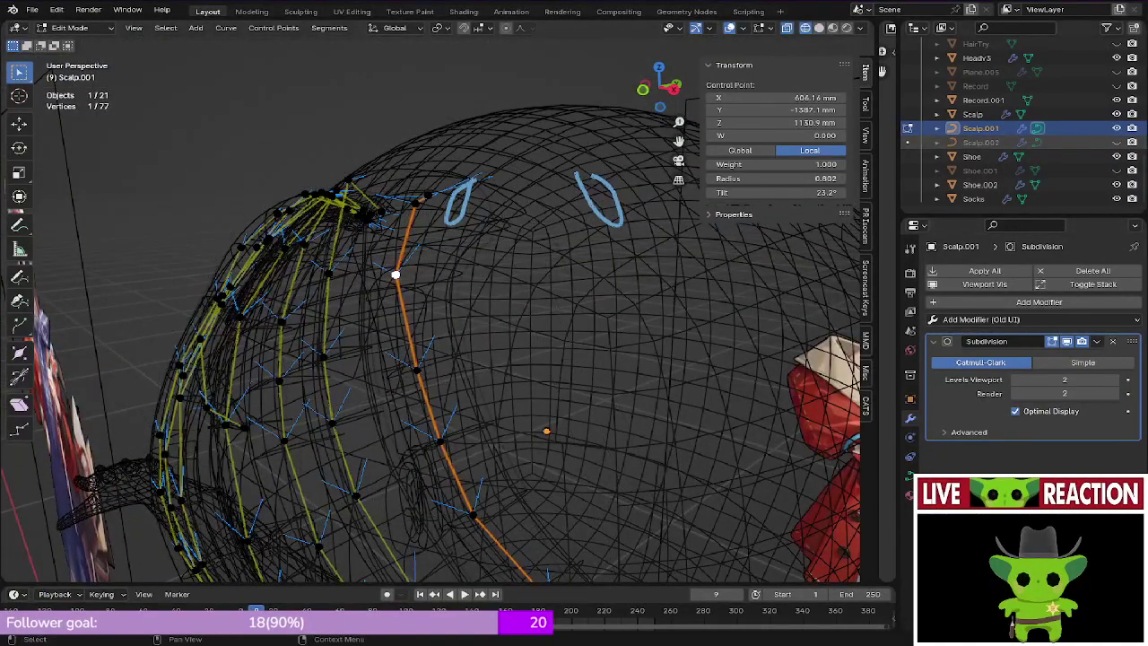
key("z")
left_click(334, 269)
middle_click_drag(336, 270, 375, 283)
middle_click_drag(448, 304, 497, 300)
middle_click_drag(386, 233, 390, 256)
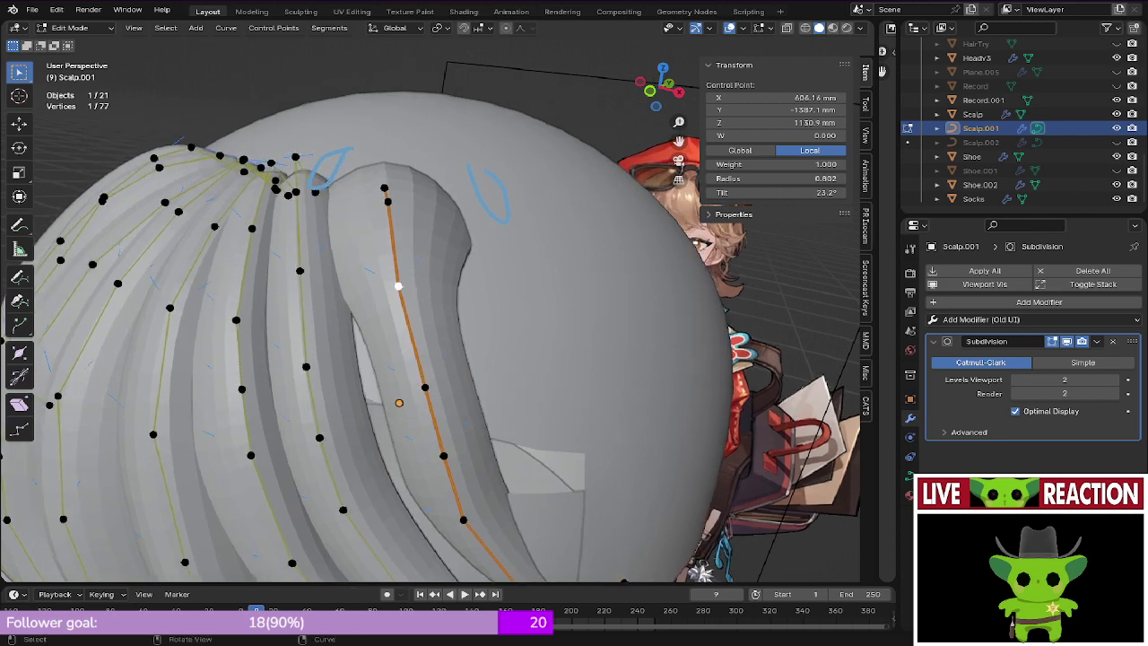
Step: Move the strand's two root control points about 1.1 mm X, 0.6 mm Y and 0.3 mm Z, and save the file
left_click(295, 158)
left_click(385, 188)
left_click(389, 201, "shift")
key("g")
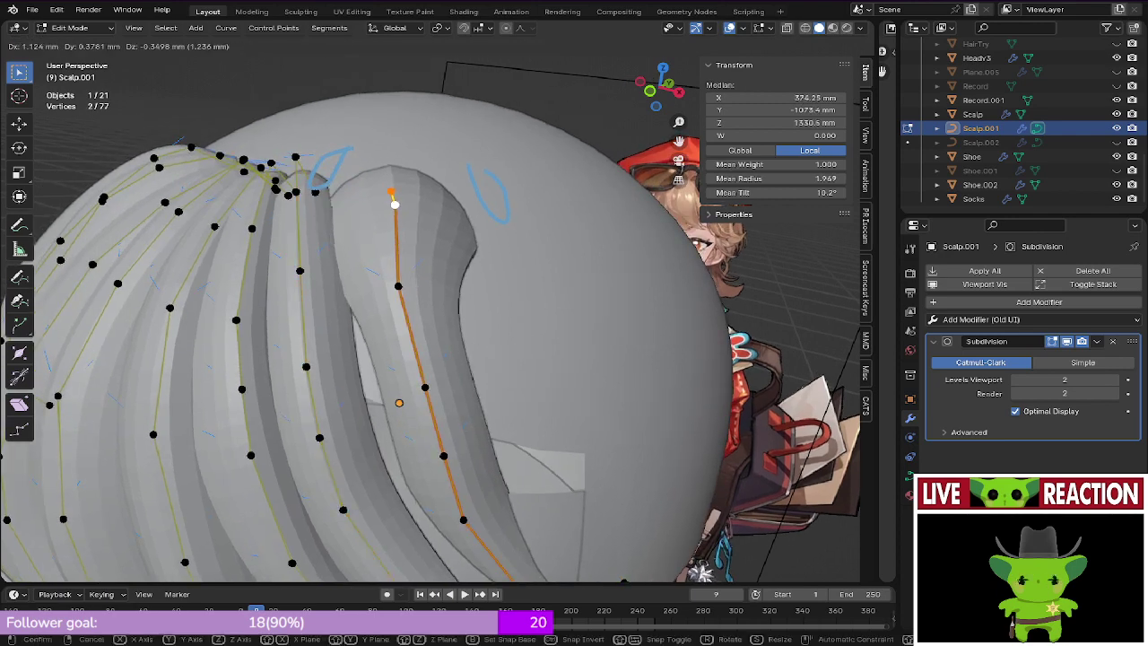
left_click(400, 205)
key("ctrl+s")
left_click(500, 206)
middle_click_drag(449, 208, 453, 247)
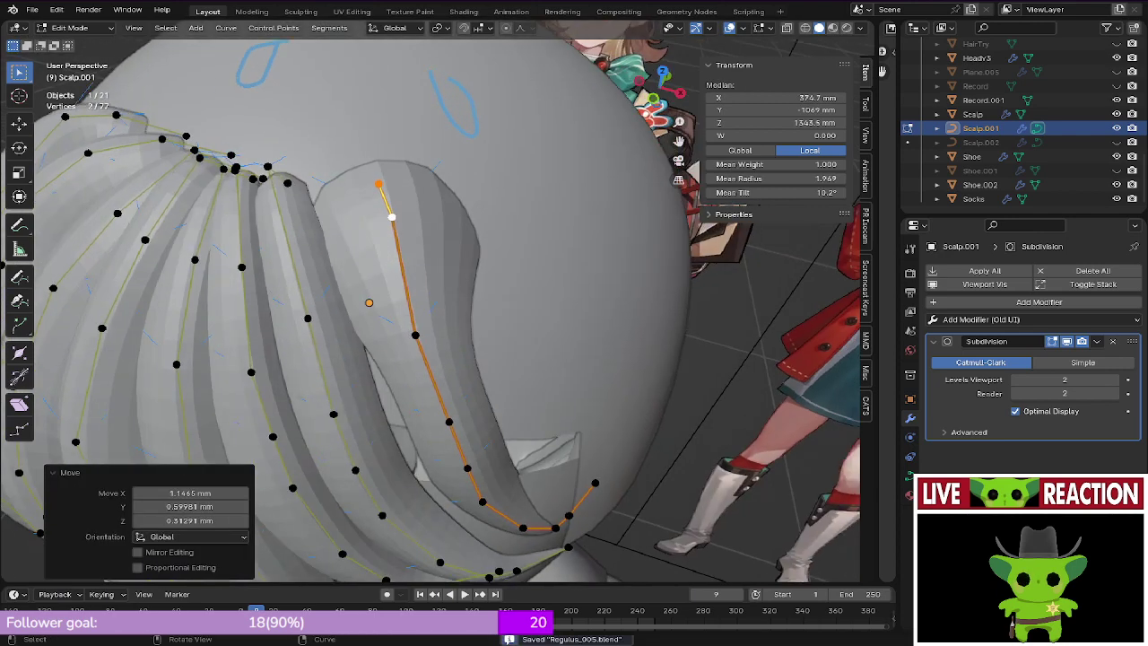
Step: Show Scalp.002 briefly to check how its side lock covers the strand's root, hide it again and save the file
left_click(1117, 143)
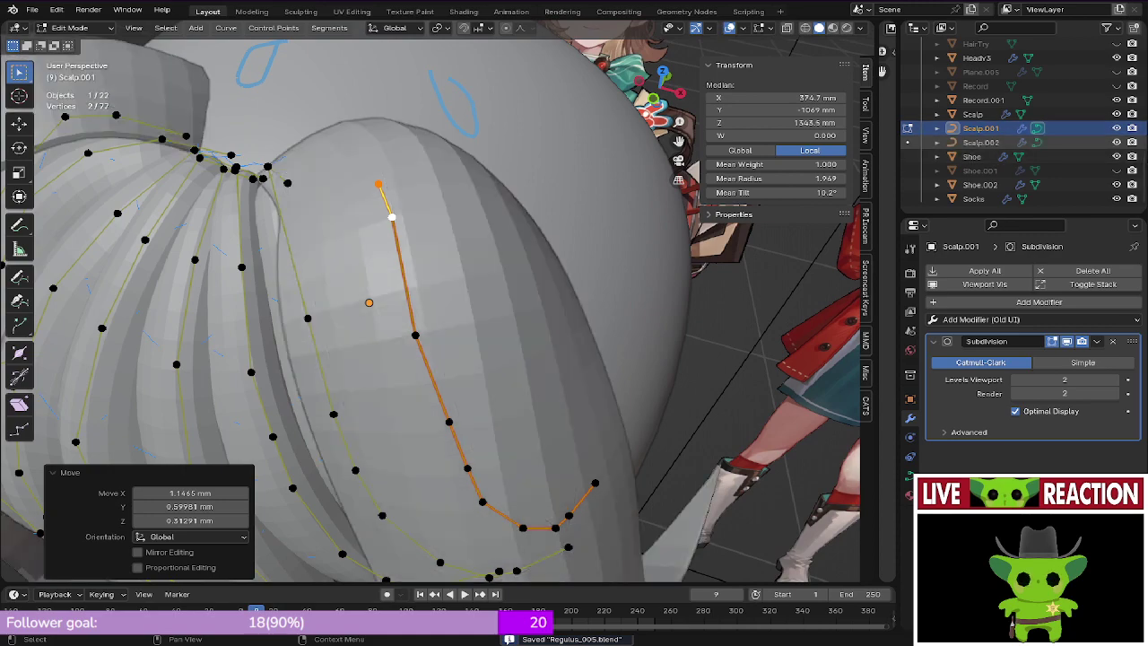
middle_click_drag(466, 225, 520, 269)
middle_click_drag(621, 329, 634, 467)
left_click(1116, 143)
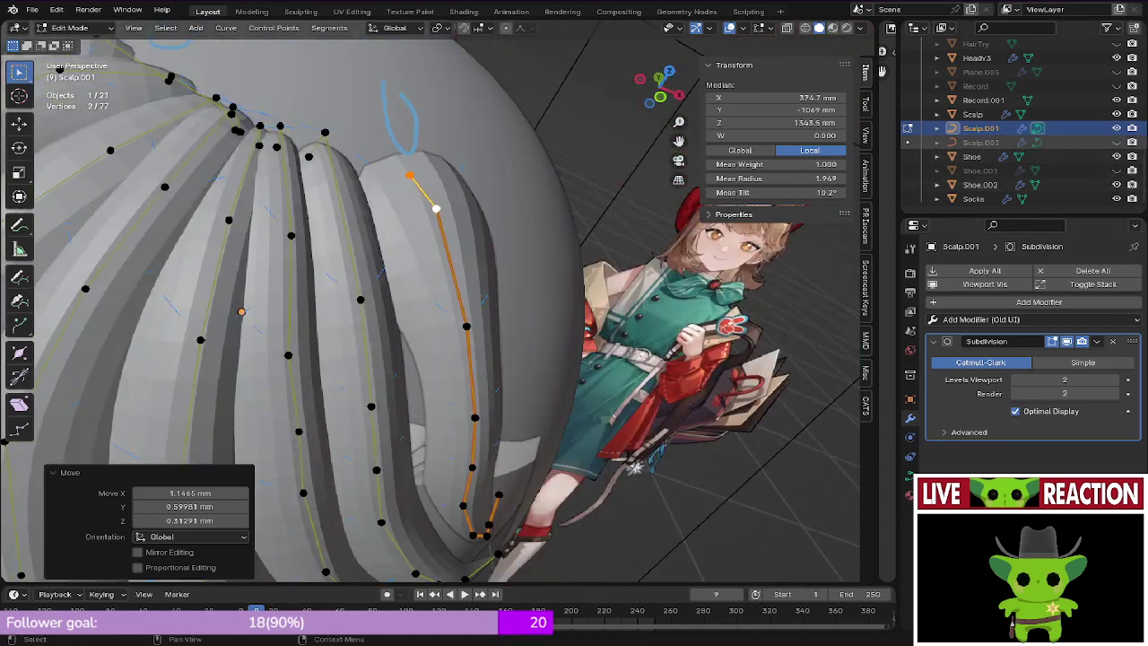
key("ctrl+s")
middle_click_drag(439, 179, 269, 197)
Step: Move the strand's tip about -16.5 mm along Y with connected Sharp proportional editing and save the file
left_click(351, 309)
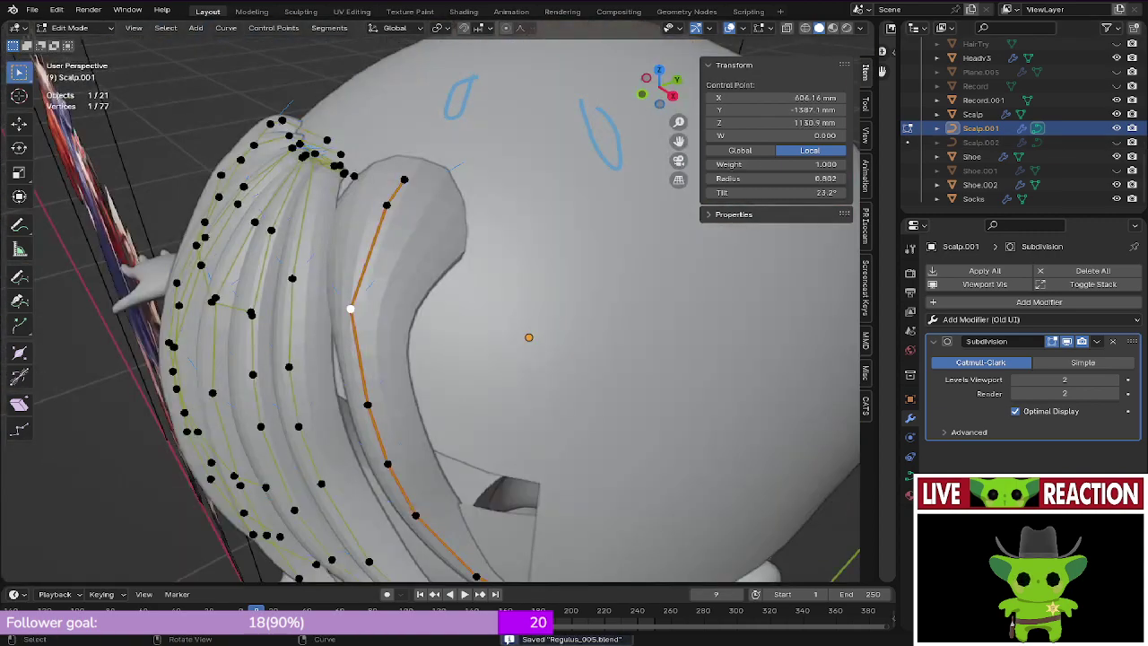
middle_click_drag(355, 305, 450, 103)
middle_click_drag(430, 278, 466, 296)
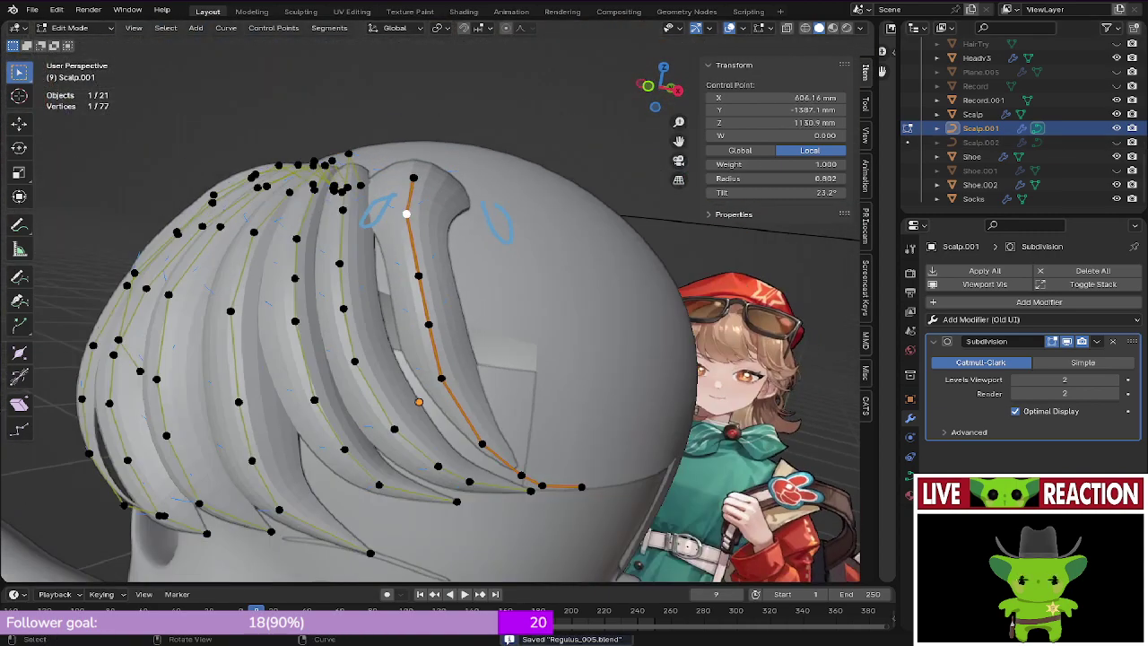
left_click(517, 452, "ctrl")
left_click(589, 480)
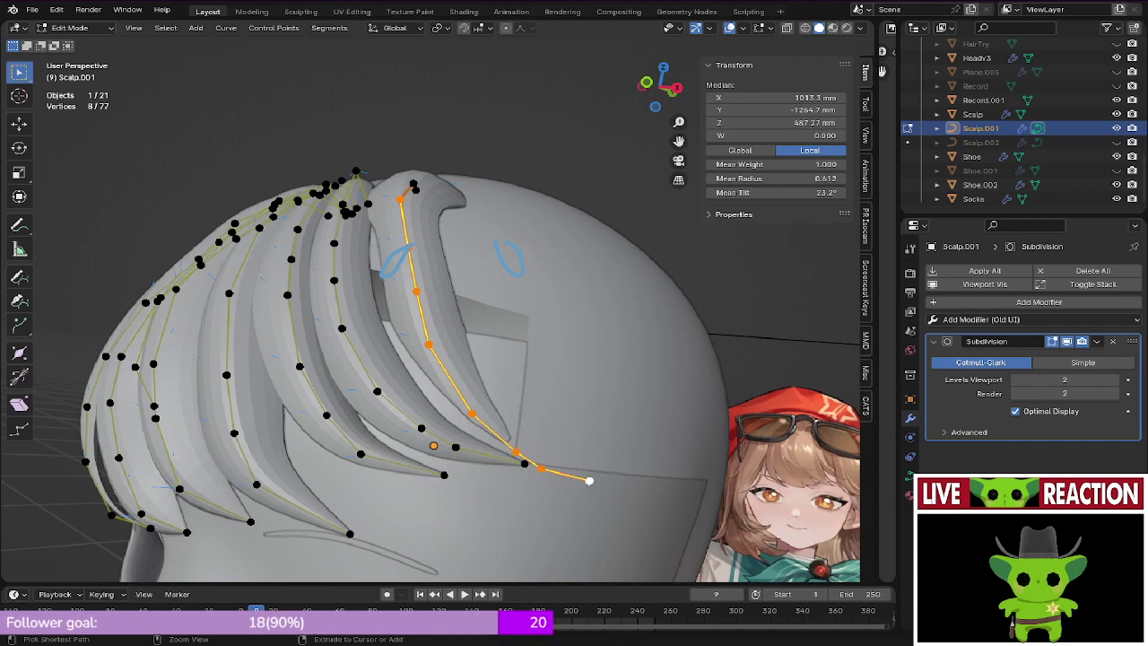
middle_click_drag(589, 479, 529, 457)
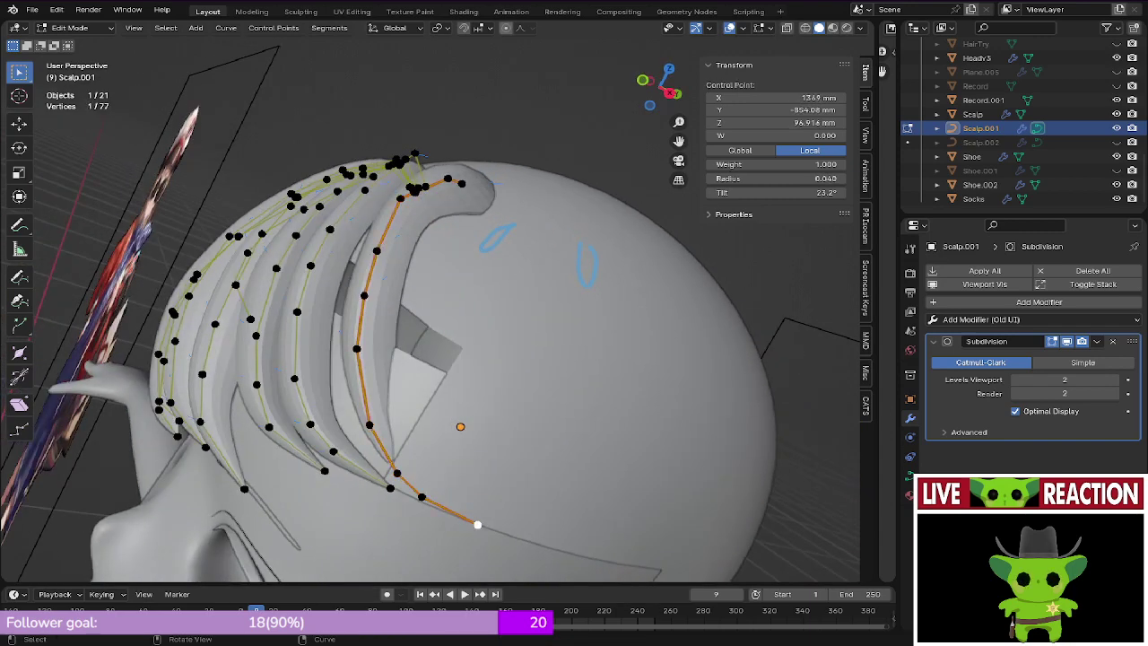
key("o")
key("g")
key("y")
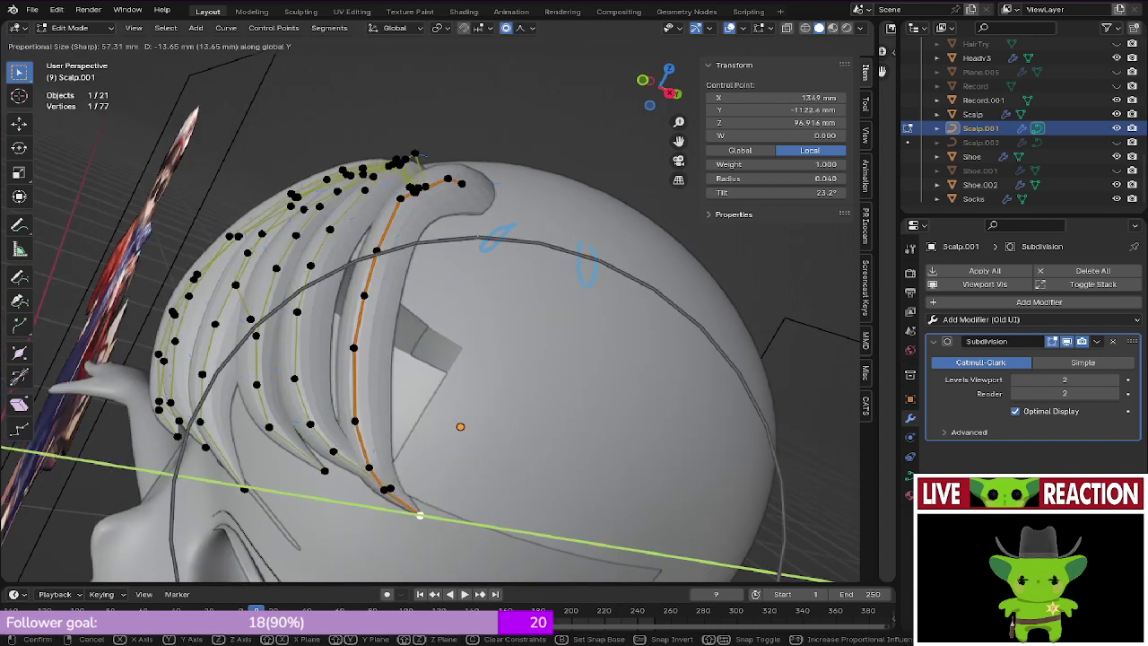
left_click(408, 513)
key("ctrl+s")
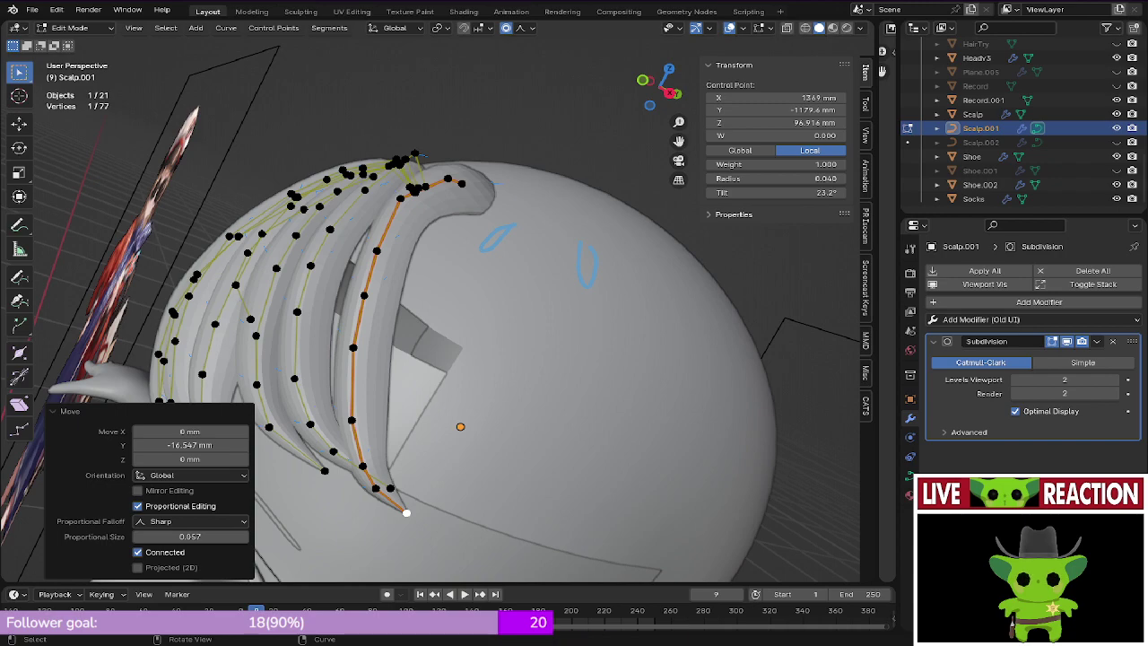
Step: Save the file and select the strand's four consecutive control points between the root pair and the lower section
key("KP_1")
key("ctrl+s")
scroll(531, 235, "up", 4)
key("alt+a")
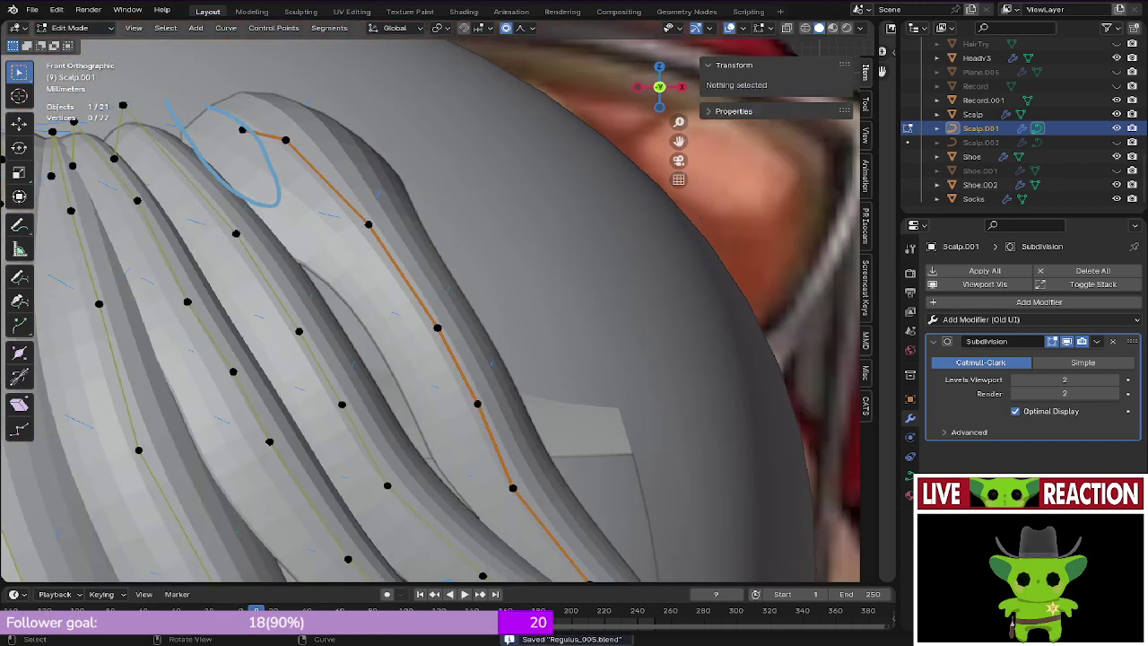
left_click(368, 224)
scroll(367, 224, "down", 4)
middle_click_drag(491, 377, 475, 379)
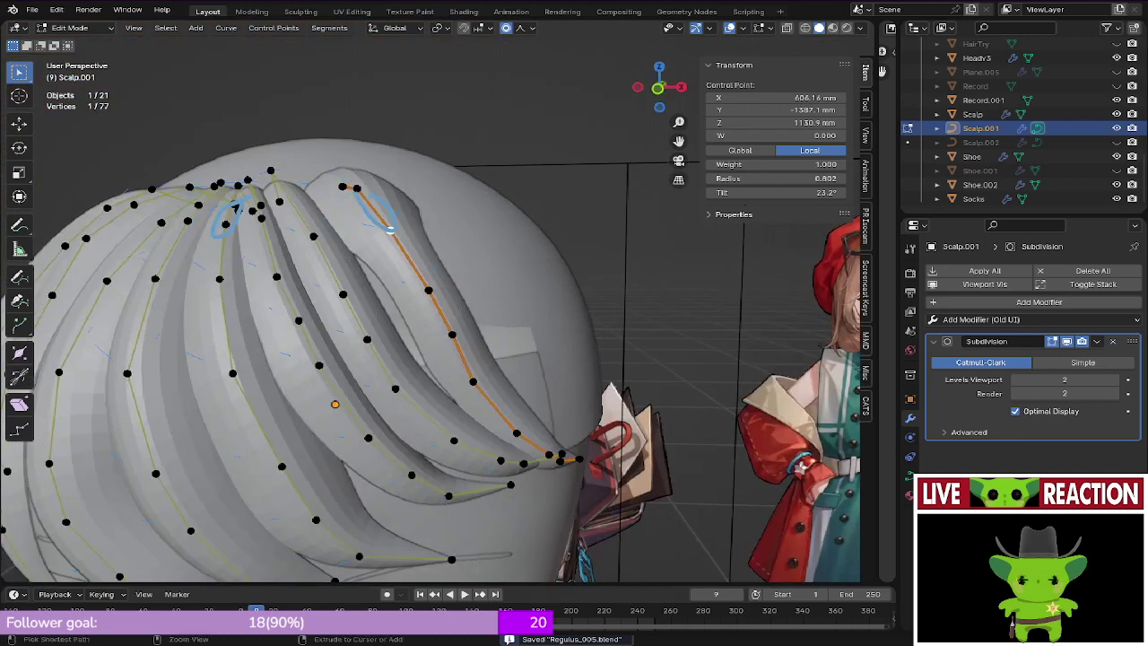
left_click(473, 381, "ctrl")
key("ctrl+t")
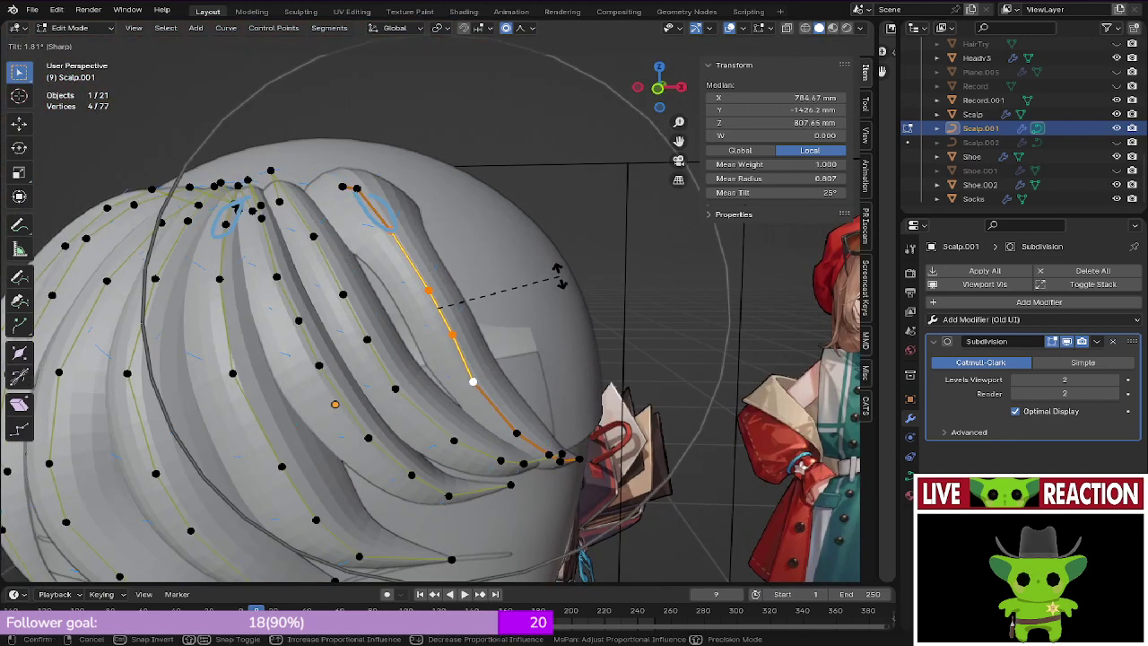
right_click(560, 276)
key("alt+s")
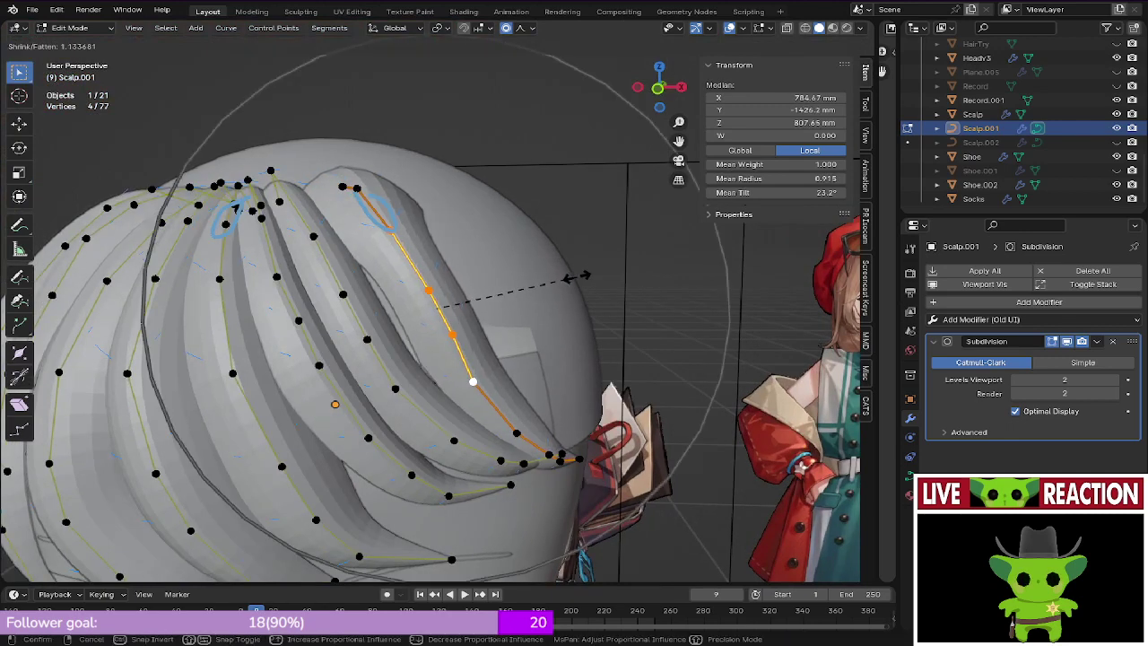
left_click(587, 274)
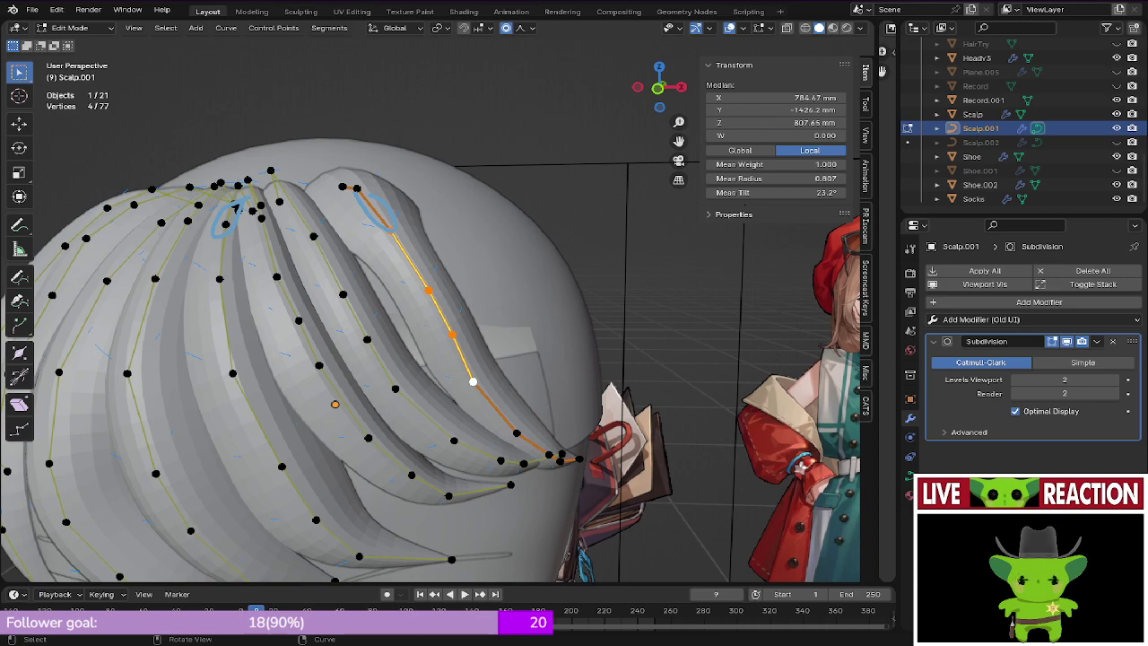
Step: Fatten the four selected control points by a factor of 1.589 without proportional editing
key("alt+s")
left_click(504, 267)
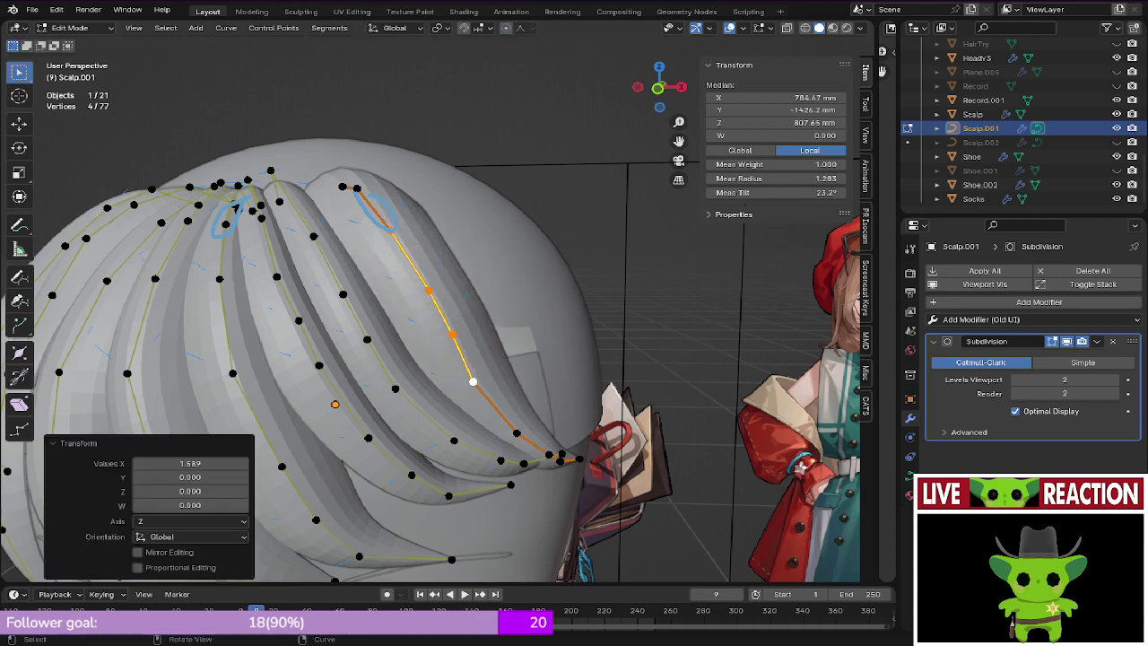
middle_click_drag(502, 268, 483, 306)
Step: Remove the uppermost point from the selection and adjust the position of the remaining three middle control points in the front view
key("KP_1")
left_click(392, 204)
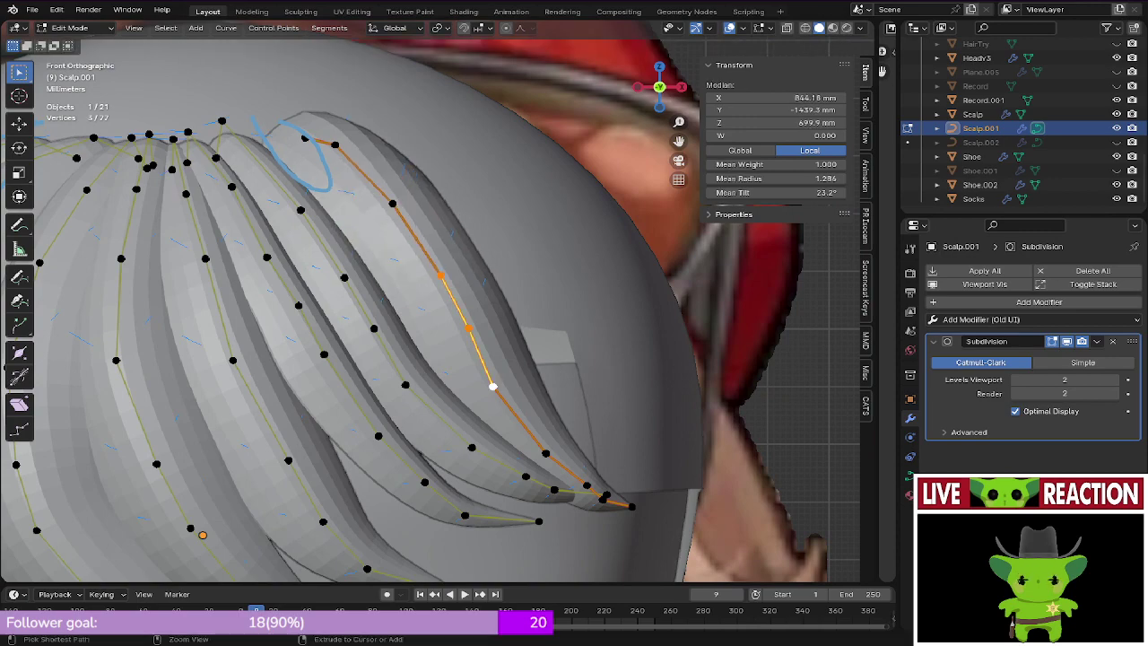
key("g")
left_click(495, 383)
middle_click_drag(495, 383, 455, 388)
middle_click_drag(456, 387, 455, 279, "shift")
Step: Move the three control points just before the strand's tip slightly outward and select the tip point
left_click(479, 407)
middle_click_drag(479, 407, 400, 342)
key("g")
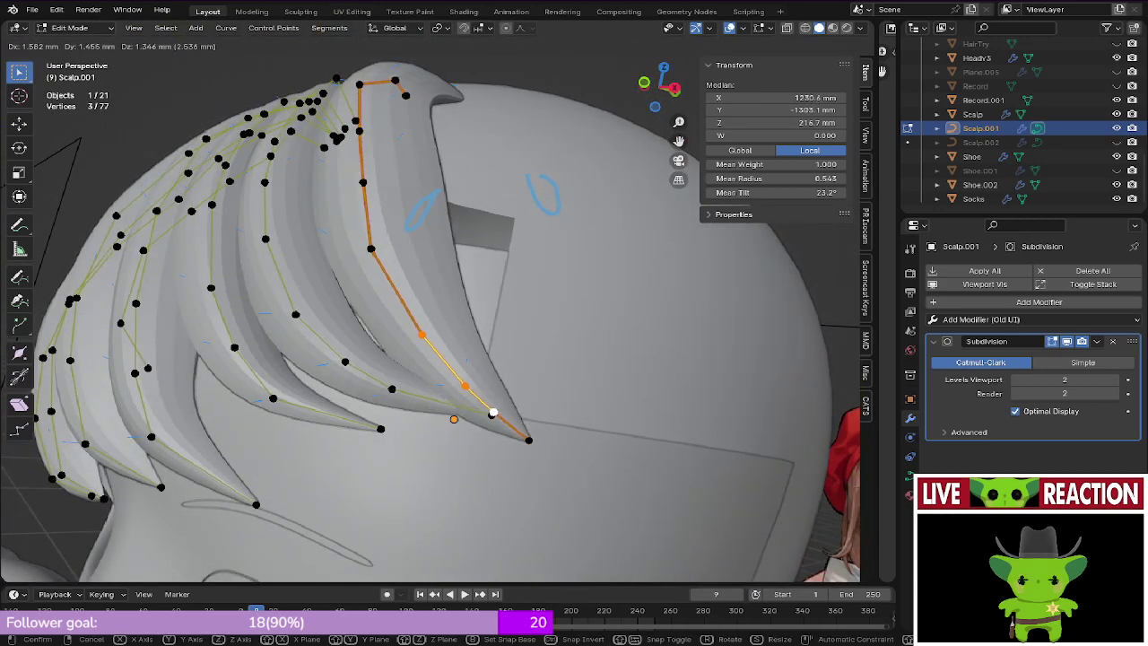
left_click(425, 334)
left_click(528, 439)
key("g")
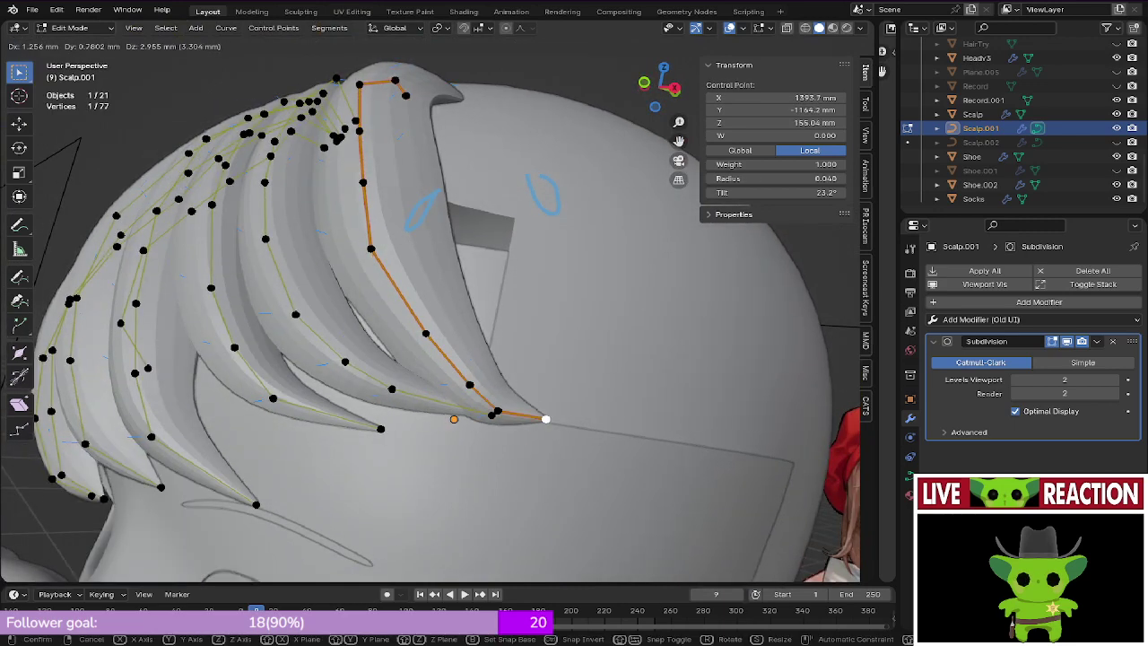
right_click(553, 394)
key("g")
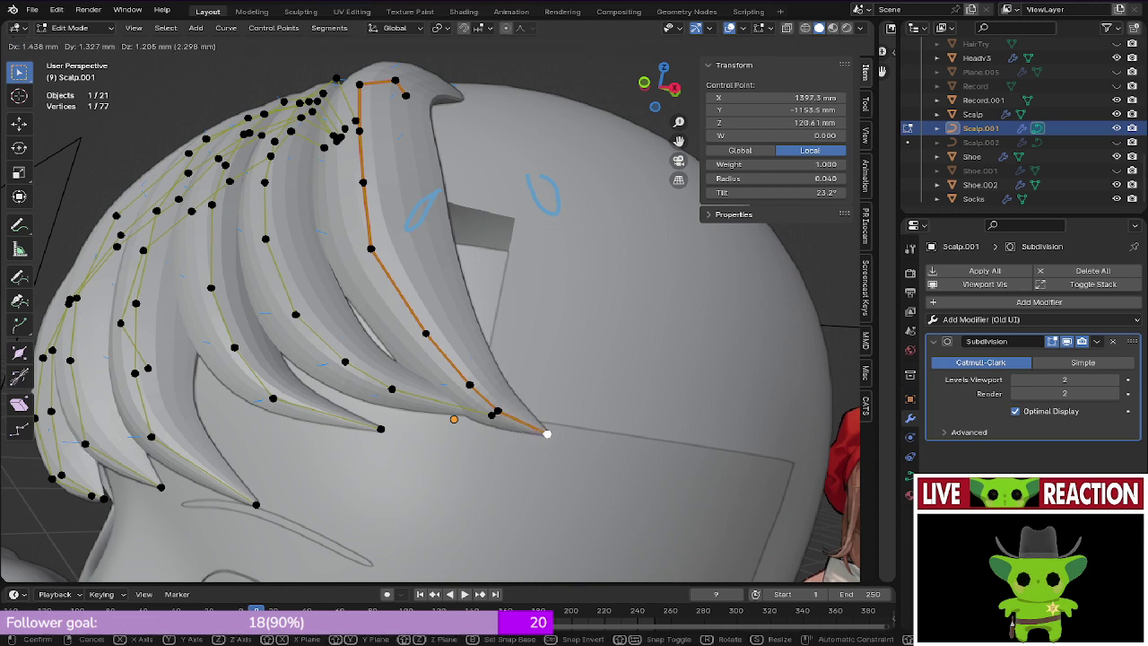
key("Escape")
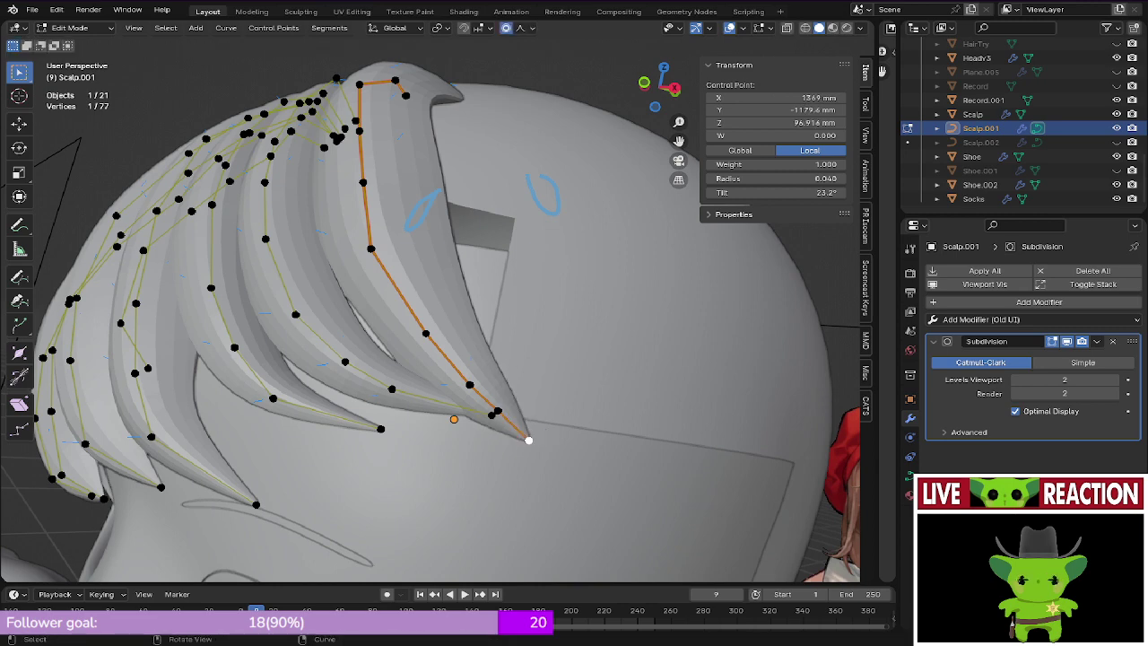
Step: Move the tip about 3.7 mm X, 3.2 mm Y and 4.5 mm Z with Sharp proportional editing, and save the file
key("g")
key("Return")
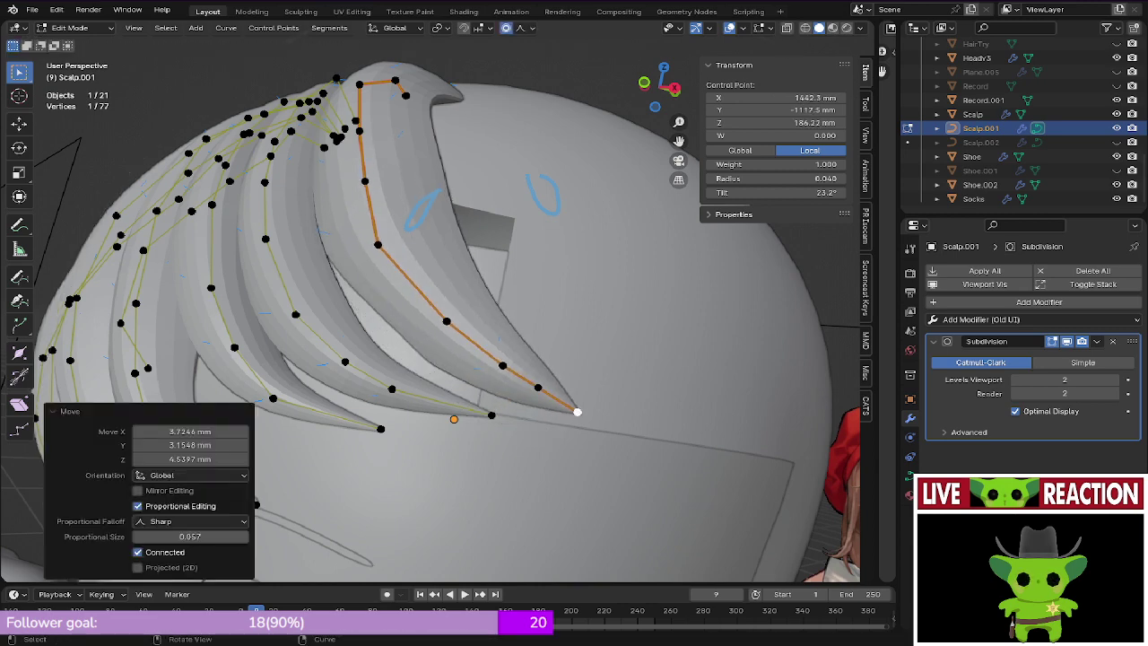
key("KP_1")
key("ctrl+s")
middle_click_drag(555, 341, 511, 404)
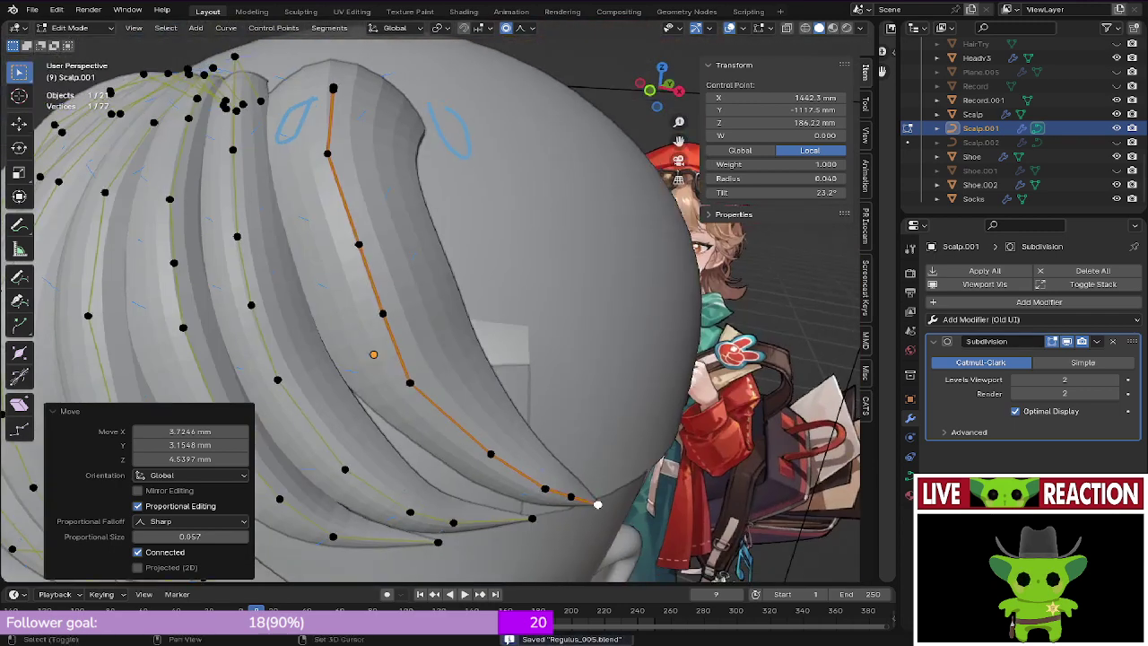
Step: Move the strand's middle control point about 3.8 mm X, 2.1 mm Y and 1.4 mm Z with Sharp proportional editing
left_click(410, 383)
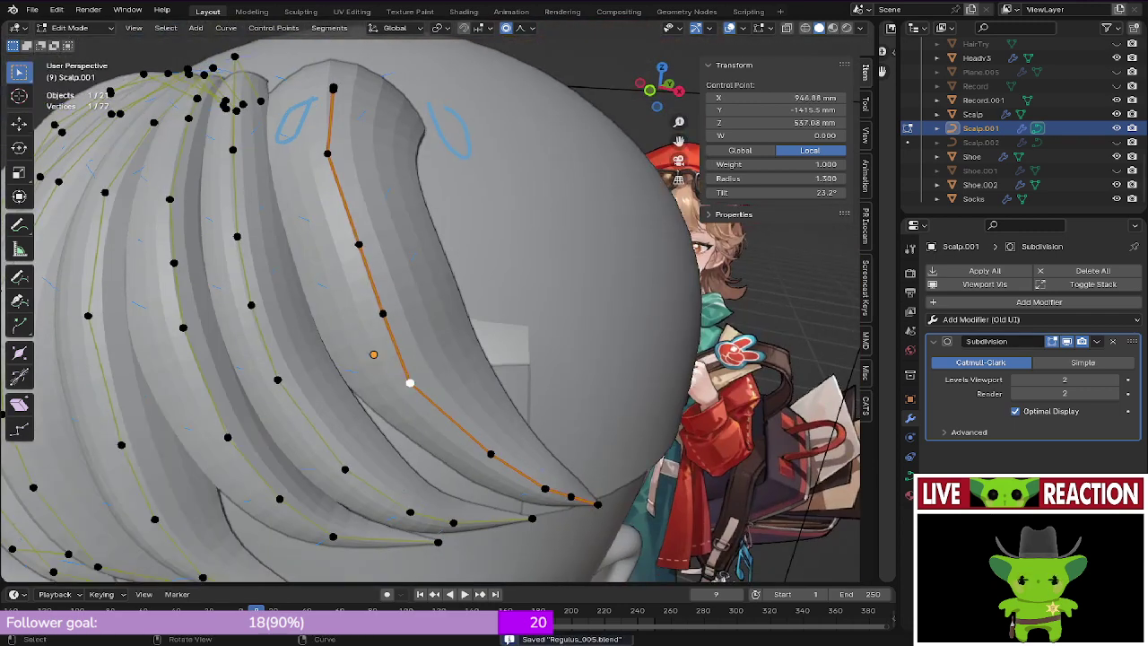
key("g")
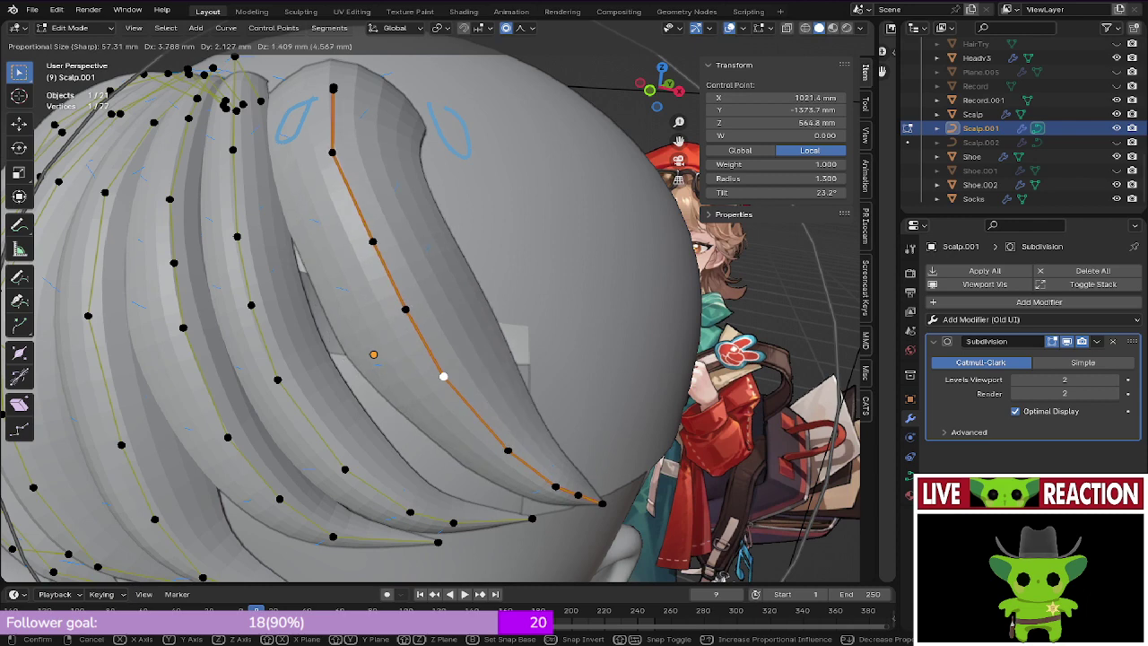
left_click(443, 375)
Step: Extend the selection to the strand's three middle control points and fatten them with proportional editing
left_click(372, 240)
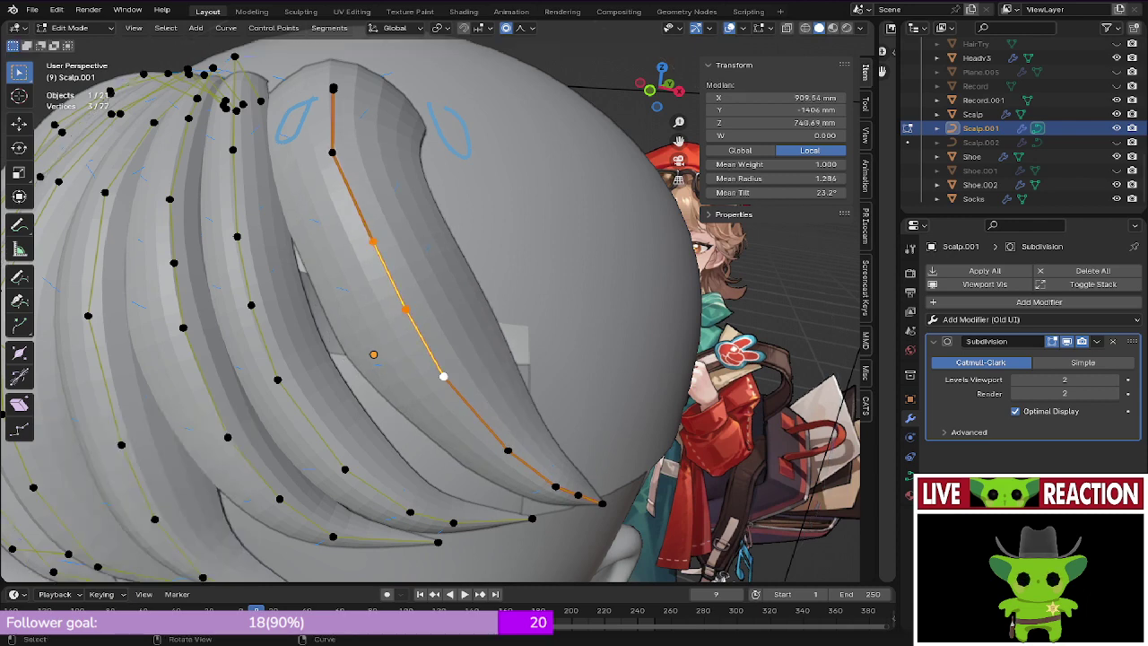
key("ctrl+t")
right_click(538, 260)
key("alt+s")
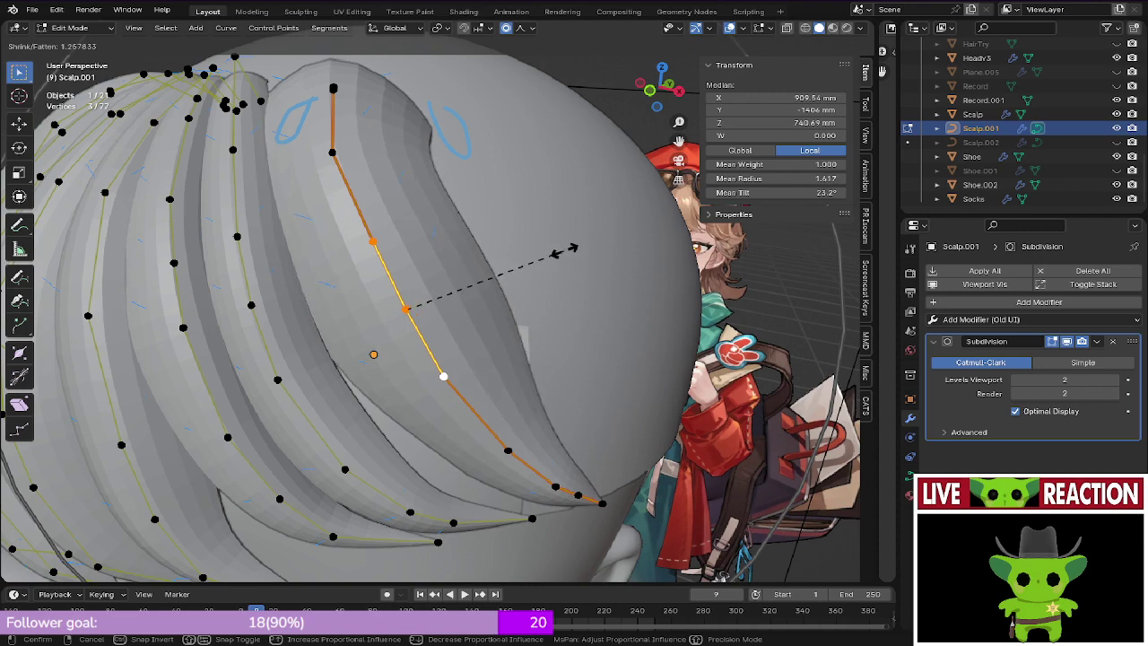
left_click(578, 245)
Step: Fatten only the control point below the strand's root by a factor of 1.121 without proportional editing, and save the file
middle_click_drag(538, 269, 554, 415, "shift")
left_click(403, 387)
key("alt+s")
left_click(638, 341)
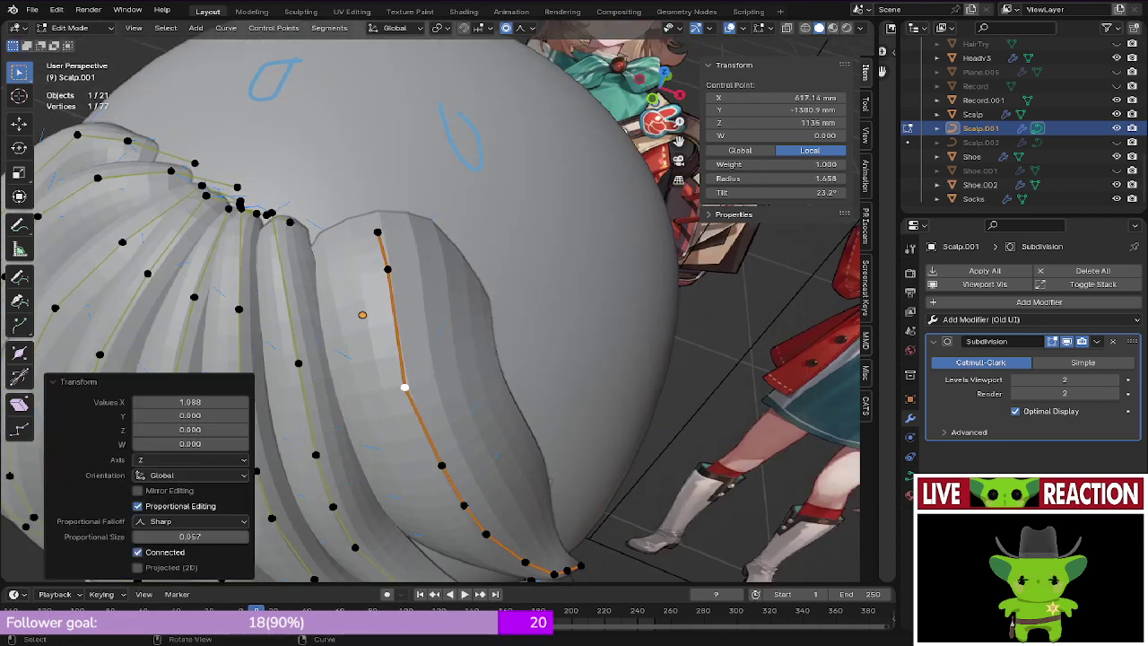
key("ctrl+z")
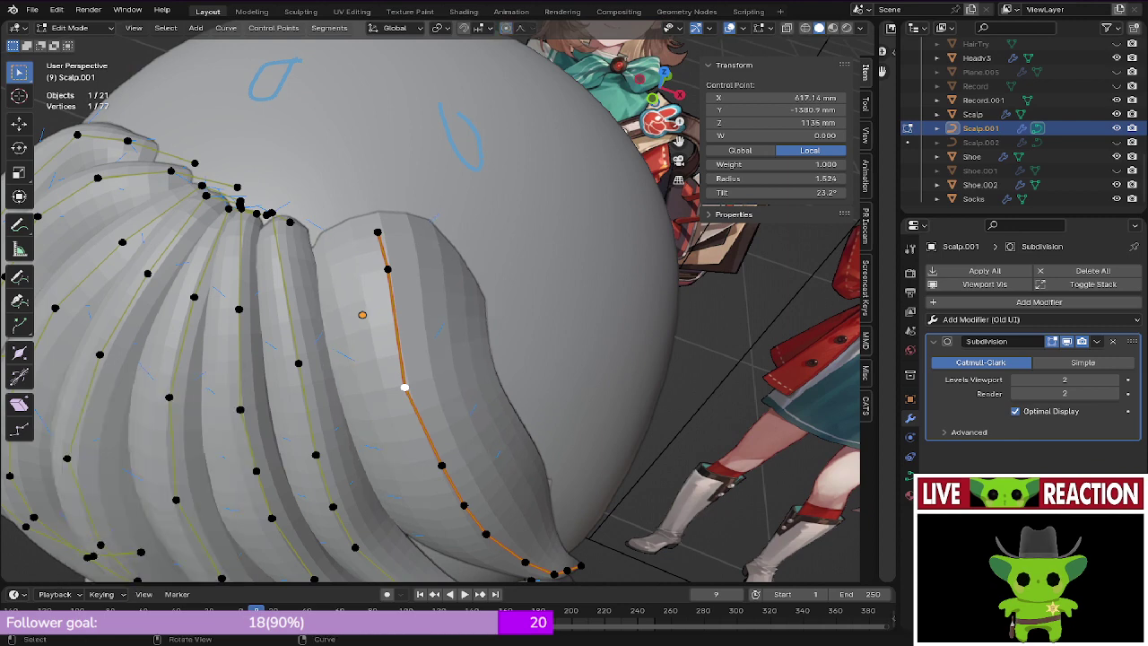
left_click(565, 285)
key("ctrl+s")
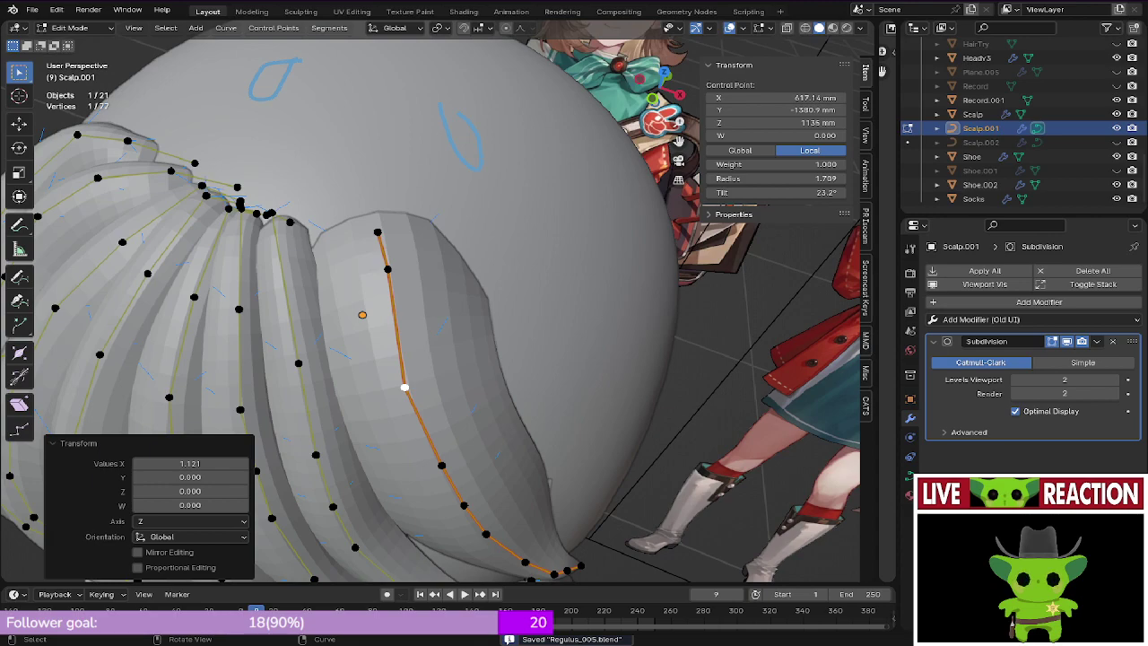
Step: Move the second control point below the strand's root about -0.8 mm X, 3.5 mm Y and -2.0 mm Z
middle_click_drag(565, 285, 390, 309)
middle_click_drag(529, 305, 543, 303)
key("g")
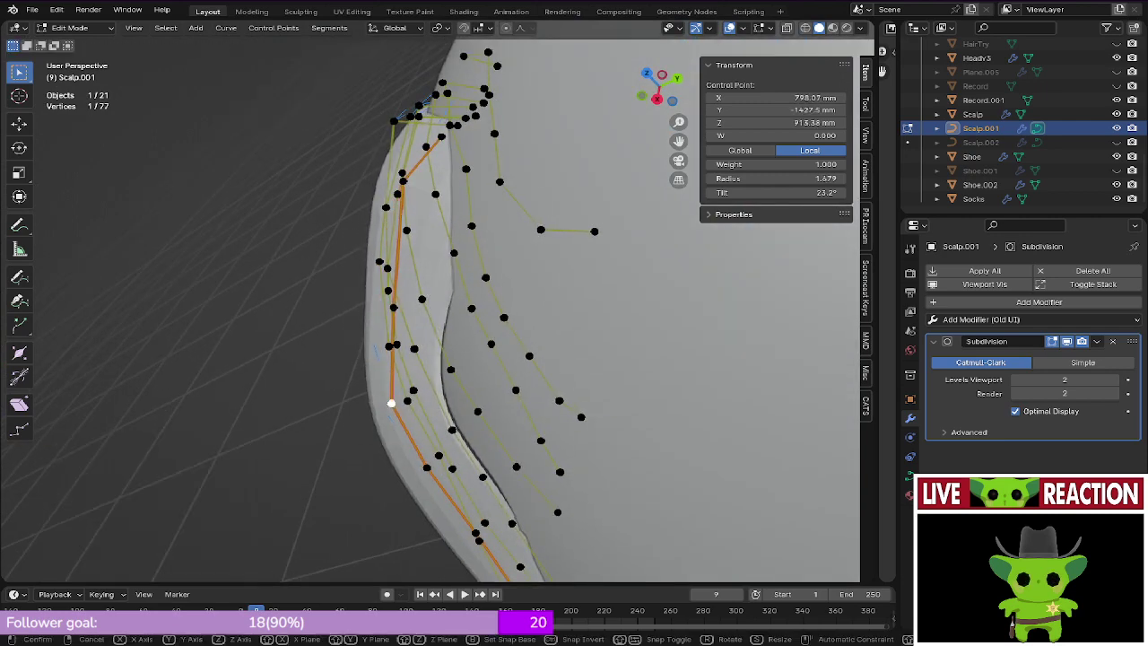
left_click(421, 399)
middle_click_drag(421, 399, 583, 381)
middle_click_drag(627, 282, 677, 296)
key("g")
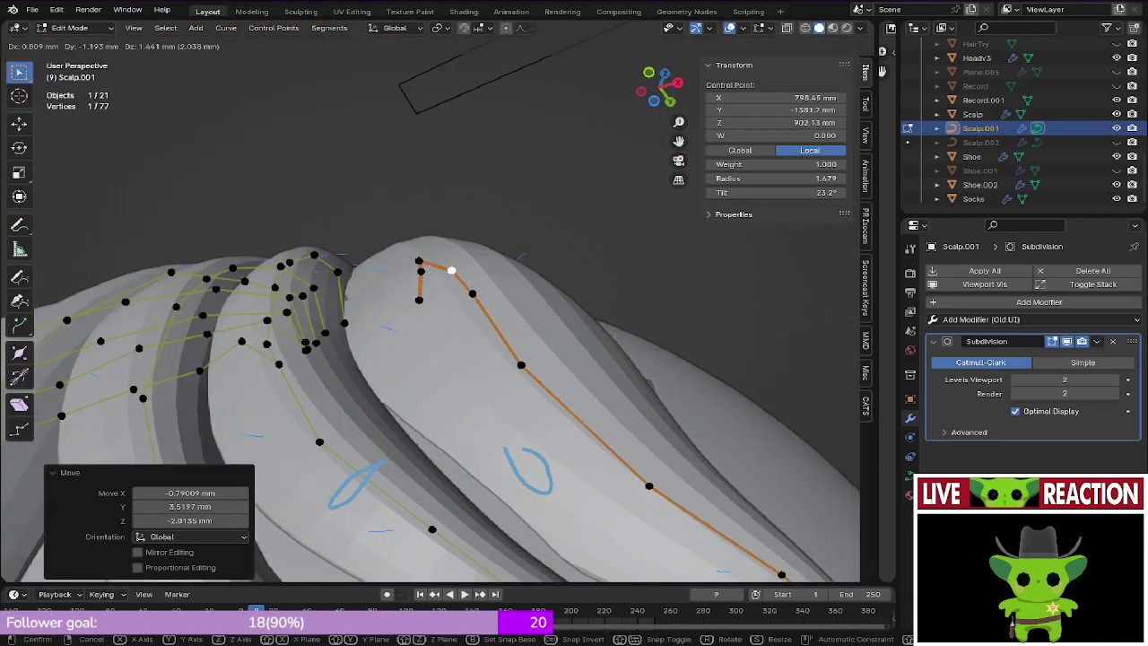
key("Escape")
middle_click_drag(453, 271, 432, 275)
key("Escape")
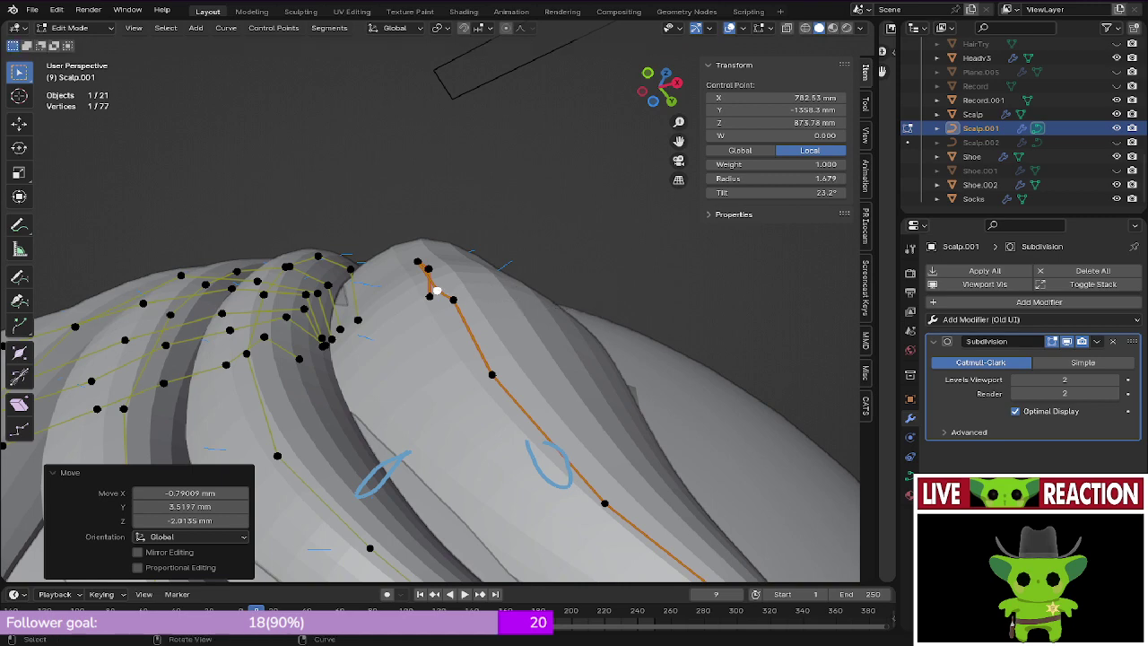
Step: Tilt the selected control point by about -20° and the point above it slightly in the same direction
key("ctrl+t")
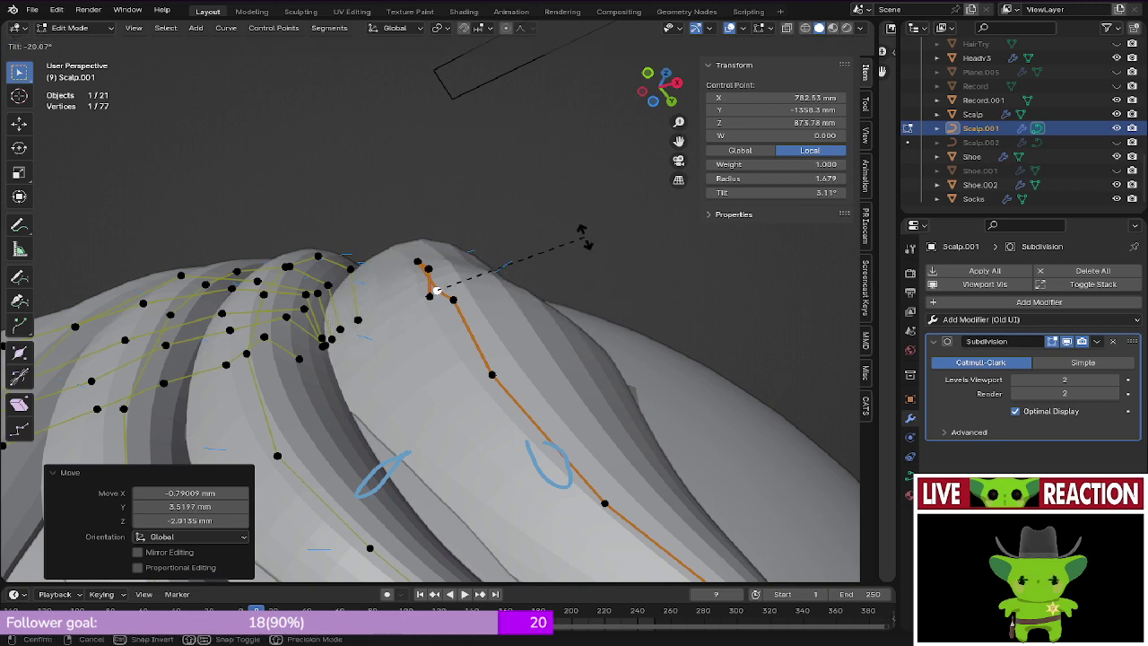
left_click(585, 238)
middle_click_drag(585, 238, 507, 300)
left_click(425, 271)
middle_click_drag(425, 271, 498, 265)
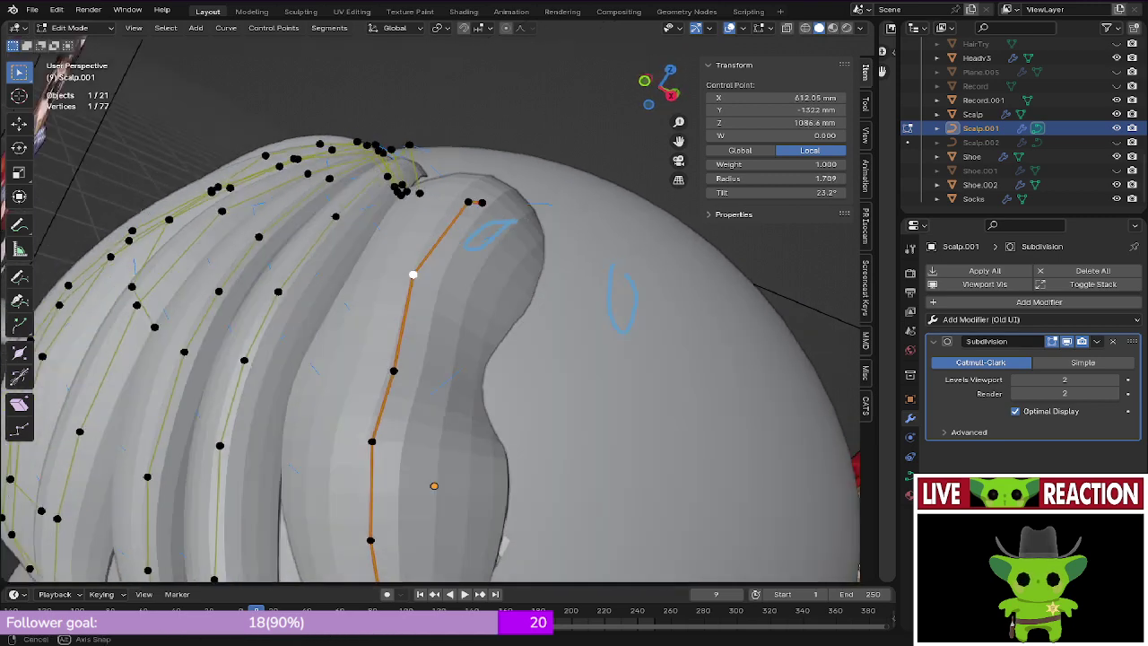
key("ctrl+t")
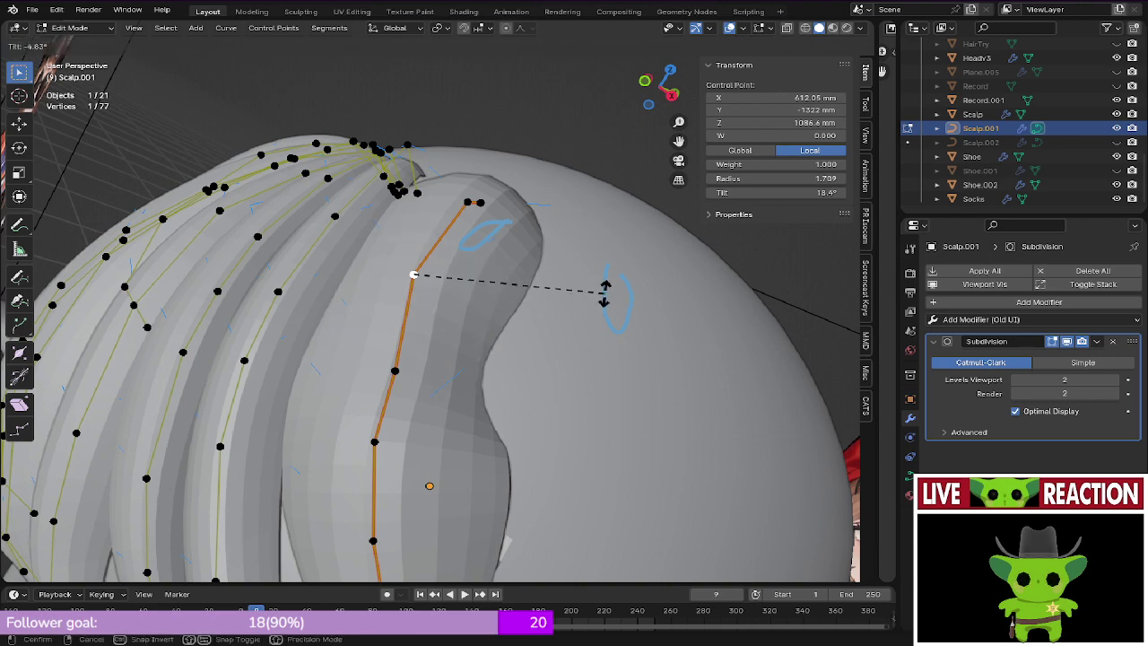
left_click(605, 291)
Step: Move the second control point below the root about -0.5 mm X, -2.9 mm Y and 2.5 mm Z, and save the file
left_click(395, 371)
middle_click_drag(395, 371, 403, 395)
key("g")
left_click(309, 324)
key("ctrl+s")
left_click(550, 338)
key("KP_1")
key("ctrl+s")
left_click(500, 361)
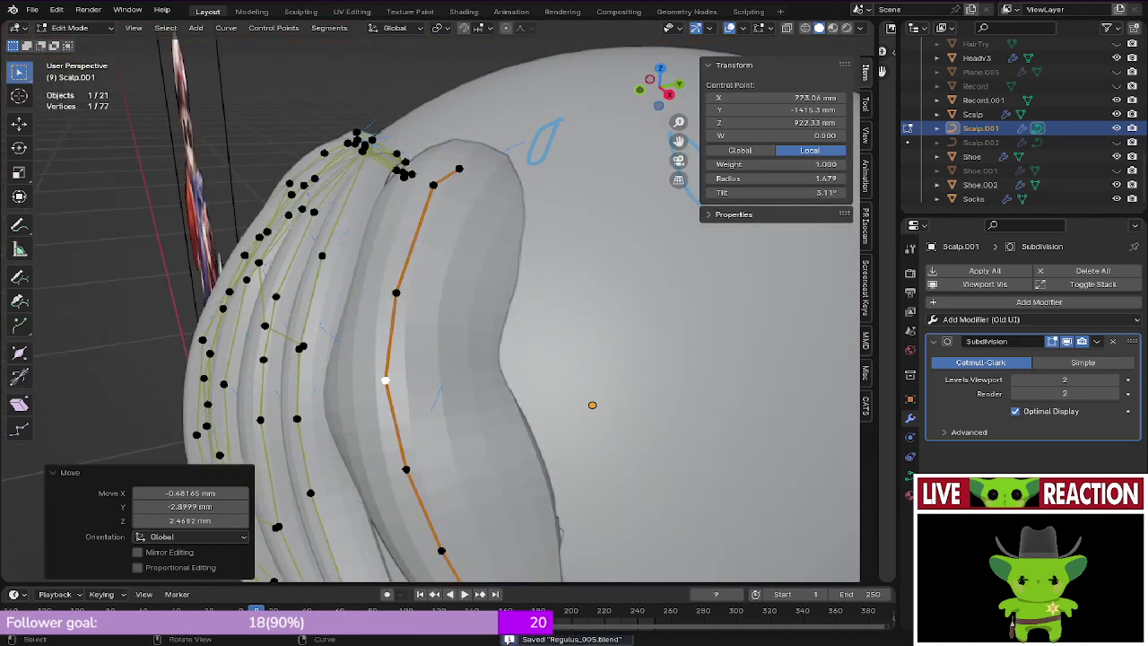
Step: Nudge the strand's middle control point outward and move the point below the root about -1.3 mm Y and 1.3 mm Z
middle_click_drag(484, 359, 405, 342)
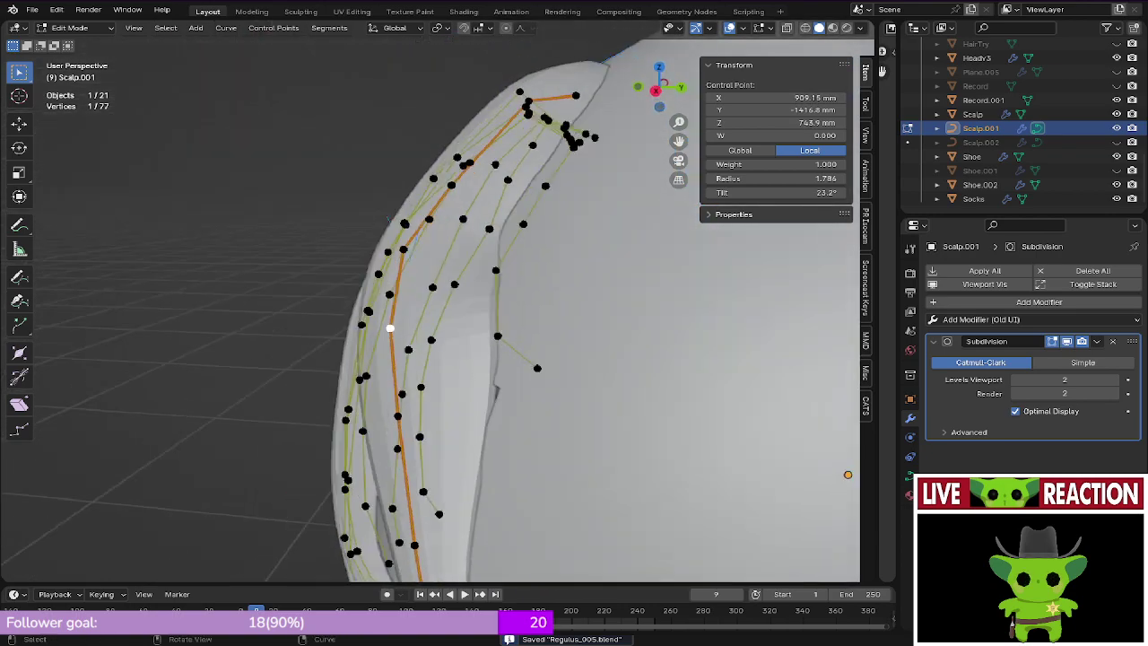
key("g")
middle_click_drag(439, 269, 594, 335, "shift")
left_click(439, 309)
Step: Move the three control points following the root inward toward the head one after another, and save the file
middle_click_drag(502, 313, 547, 301)
key("g")
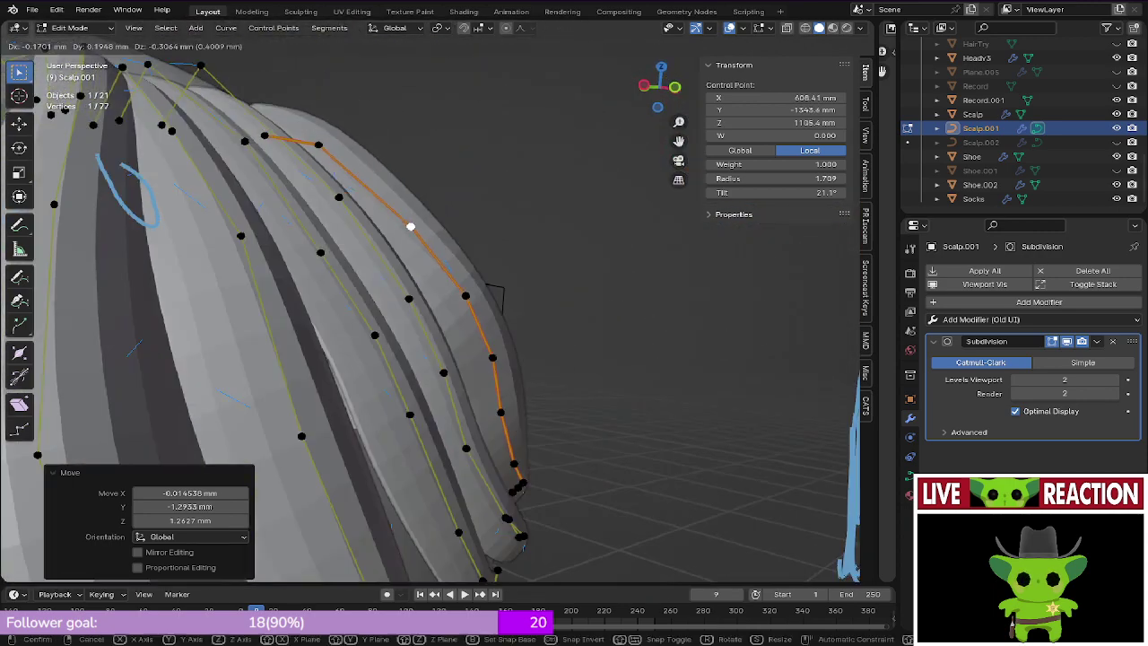
left_click(402, 233)
left_click(465, 295)
key("g")
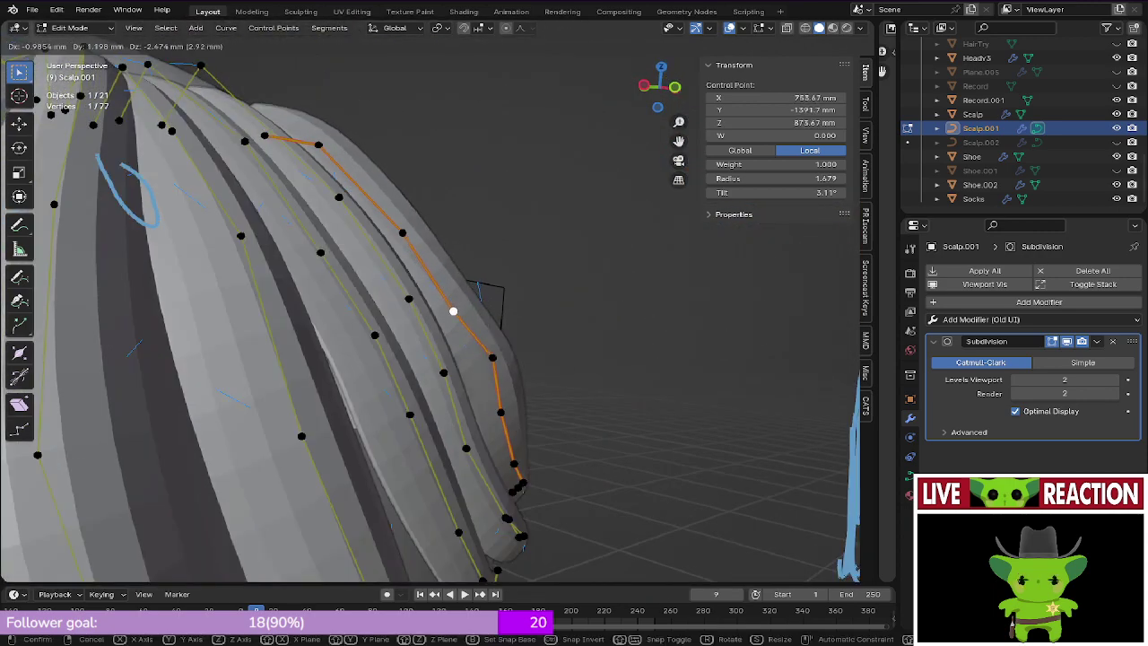
key("Return")
key("g")
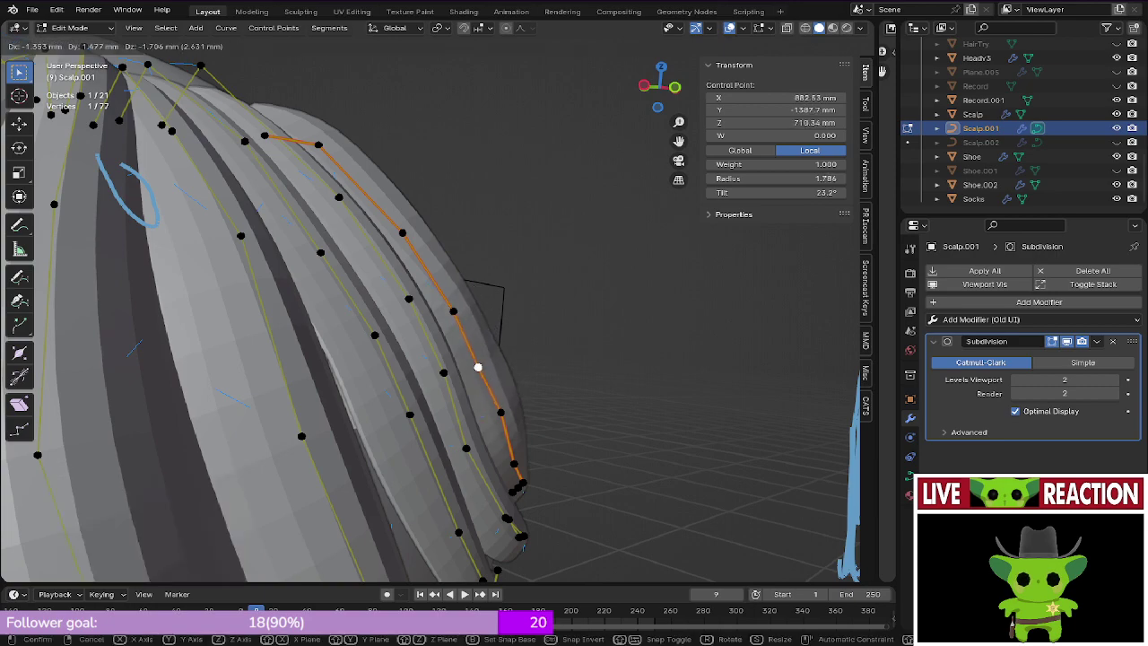
left_click(472, 358)
key("ctrl+s")
Step: Tilt the second control point below the root by 18.5° and save the file
left_click(569, 357)
middle_click_drag(555, 357, 394, 323)
left_click(451, 246)
middle_click_drag(453, 247, 488, 255)
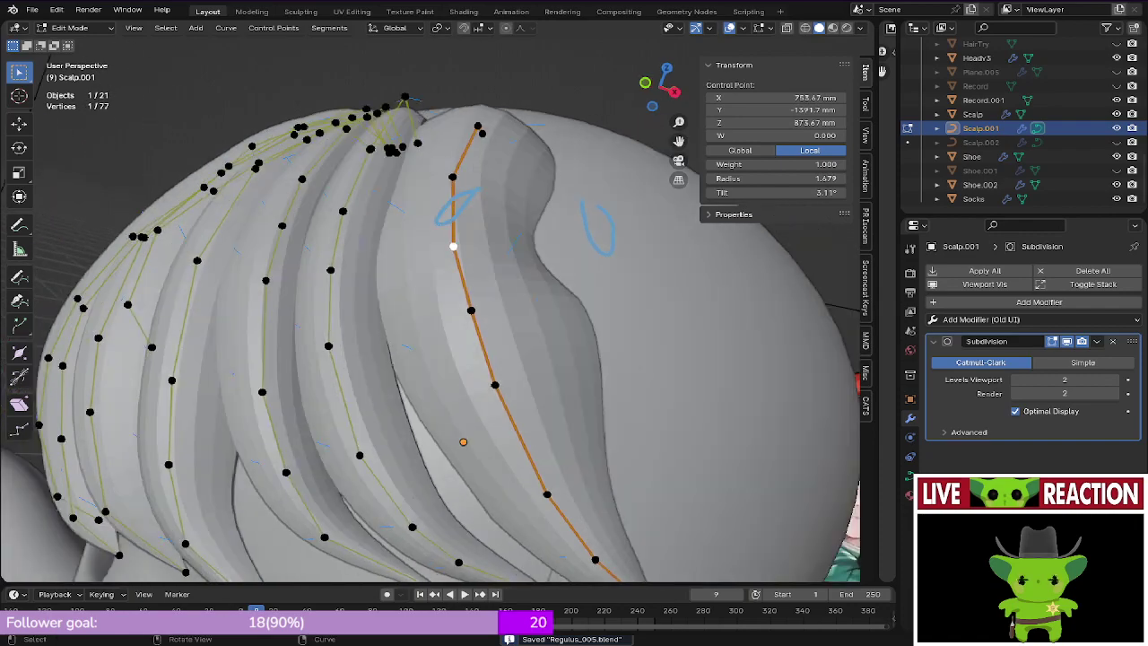
key("ctrl+t")
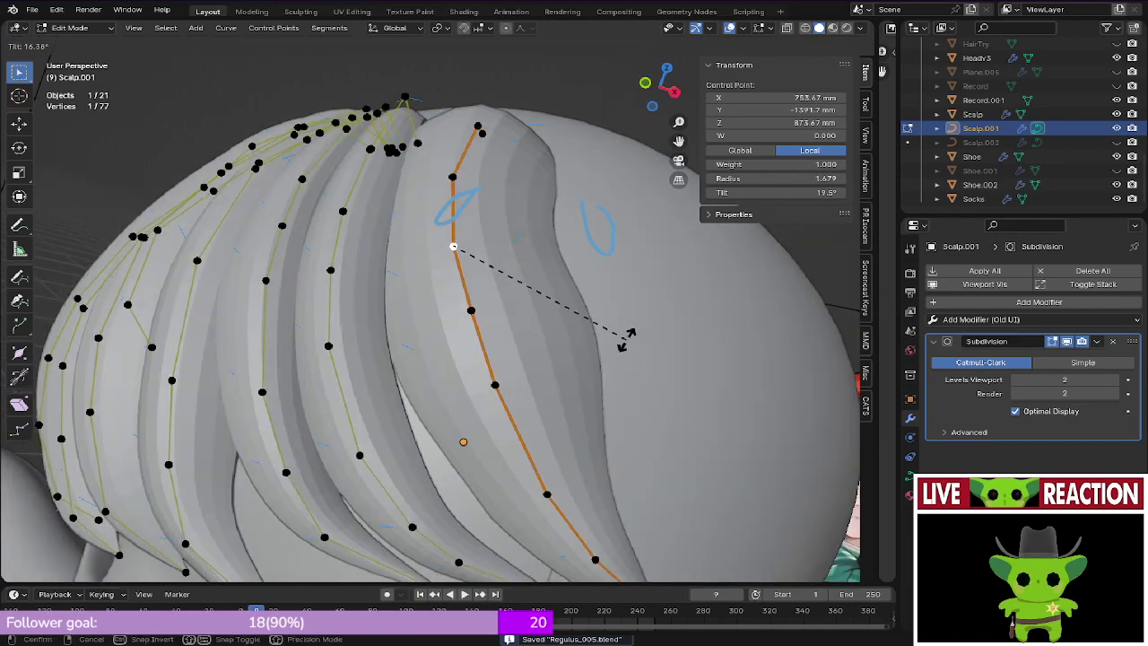
left_click(625, 345)
middle_click_drag(625, 345, 514, 344)
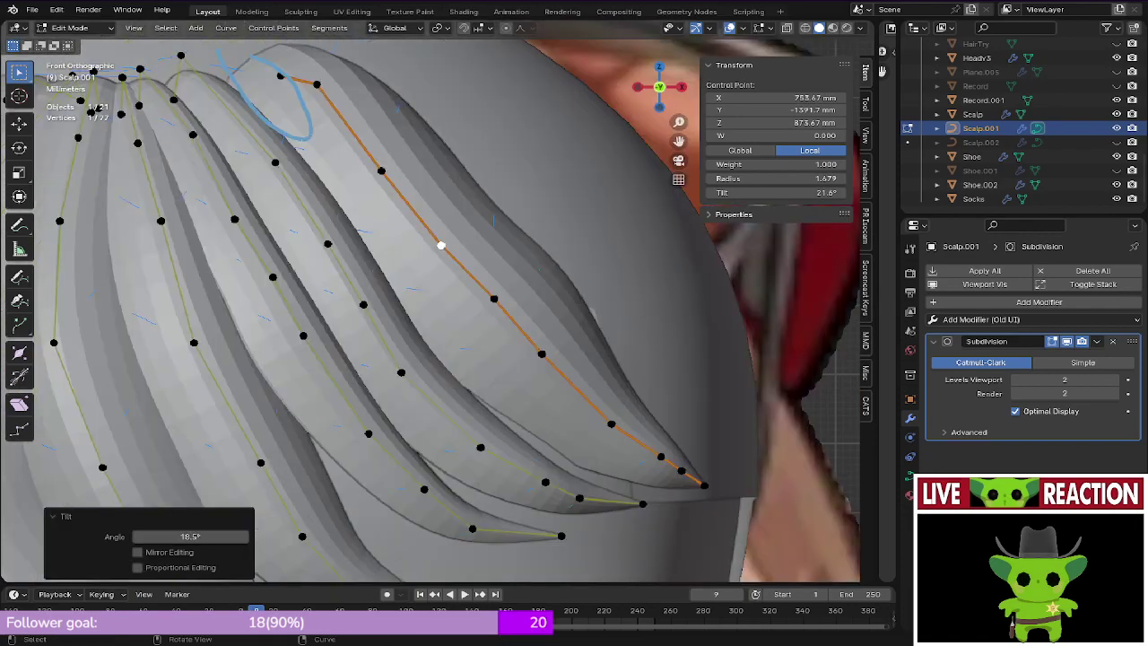
key("ctrl+s")
Step: Fatten the two upper control points below the root by a factor of about 1.05, and save the file
left_click(615, 344)
middle_click_drag(615, 344, 512, 433, "shift")
left_click(395, 261)
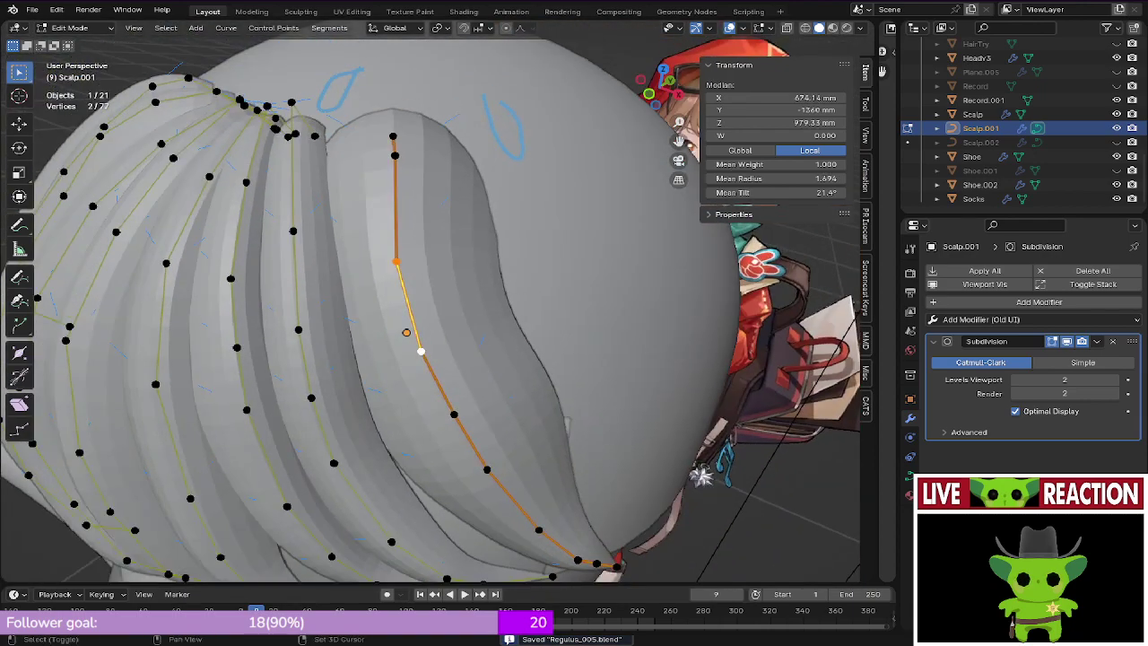
key("alt+s")
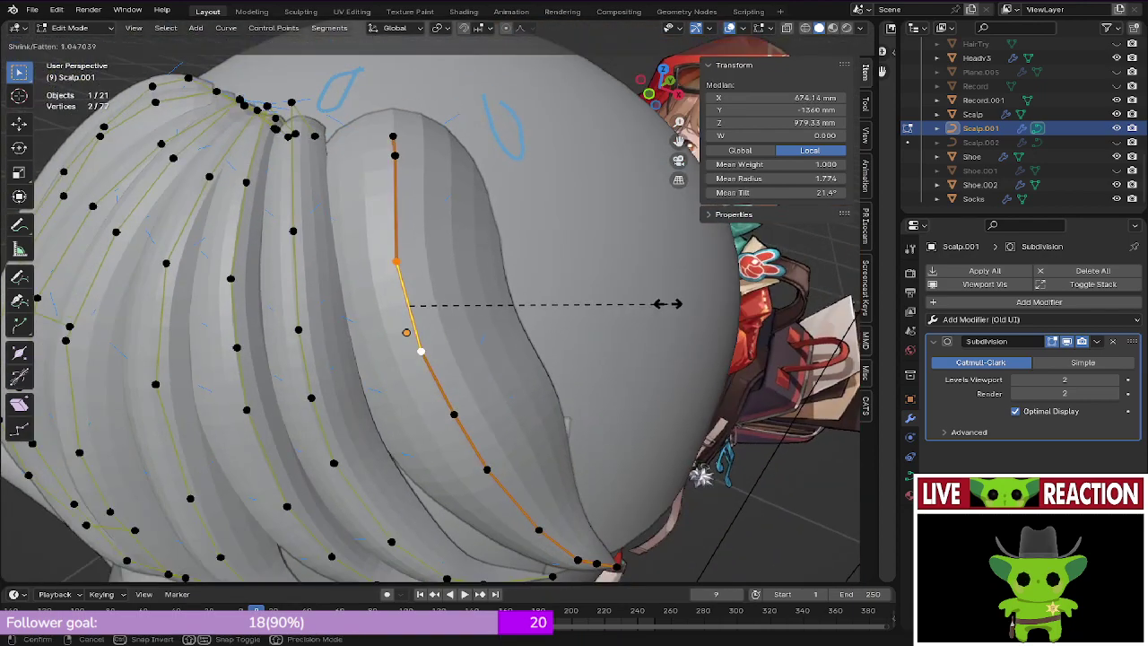
left_click(673, 303)
key("ctrl+s")
Step: Inspect the hair outside edit mode and compare Scalp.001 with Scalp.002 in front view by toggling their visibility, keeping only Scalp.001 shown
left_click(503, 202)
middle_click_drag(503, 202, 520, 171)
key("Tab")
mouse_move(502, 296)
middle_mouse_down()
mouse_move(489, 242)
mouse_move(506, 170)
mouse_move(511, 233)
mouse_move(493, 286)
middle_mouse_up()
key("Tab")
scroll(466, 296, "down", 2)
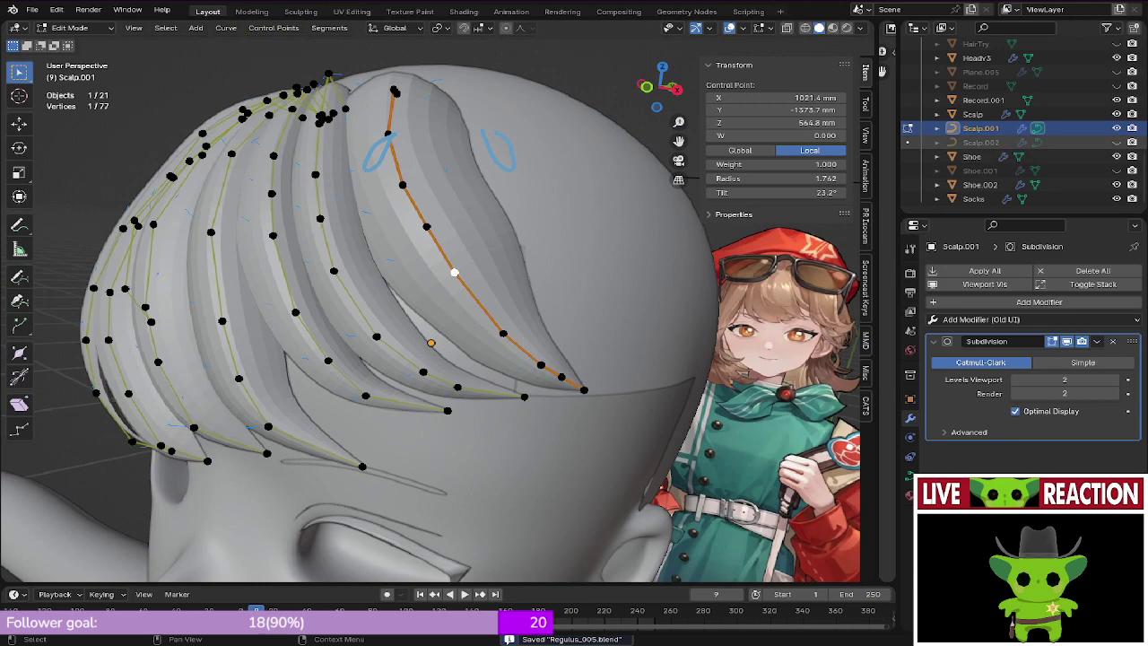
left_click(1116, 142)
key("KP_1")
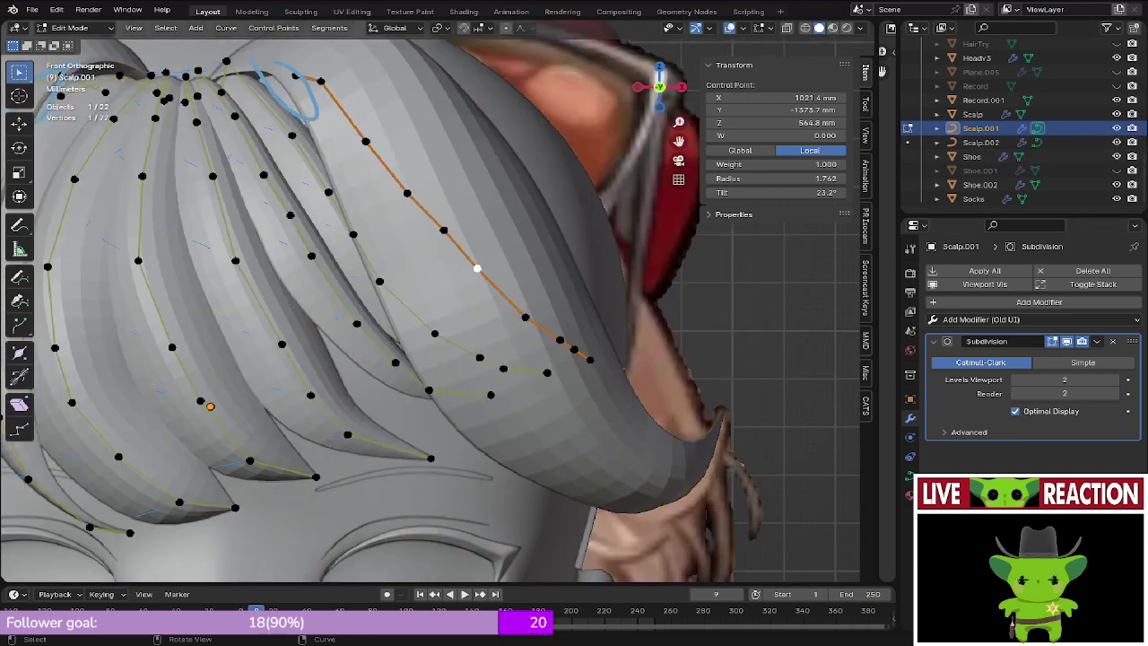
left_click(1116, 128)
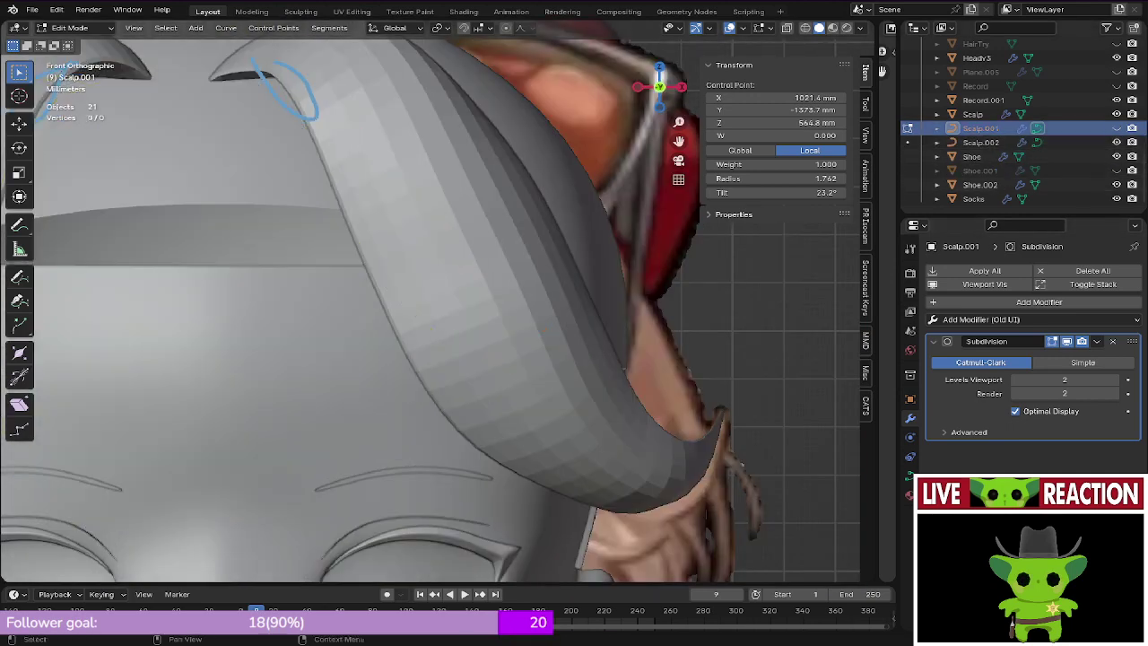
left_click(1116, 128)
left_click(1116, 143)
key("ctrl+s")
middle_click_drag(502, 296, 439, 313)
middle_click_drag(502, 309, 412, 309)
scroll(431, 301, "up", 4)
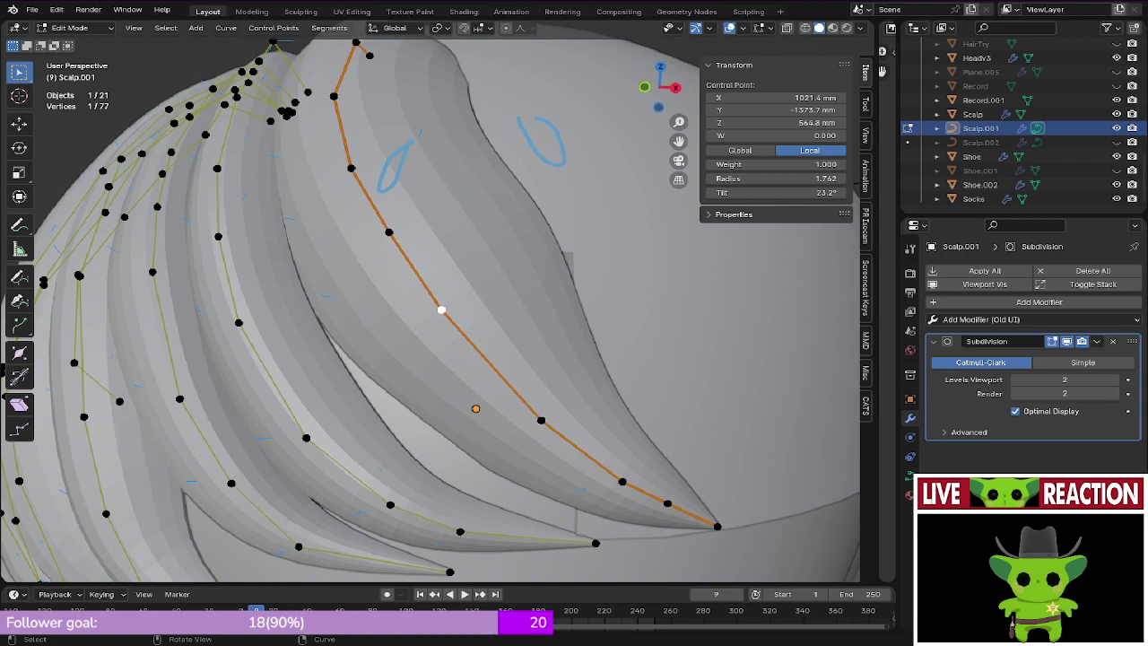
middle_click_drag(431, 314, 408, 395)
middle_click_drag(491, 240, 619, 260)
key("alt+s")
right_click(503, 266)
Step: Shrink the strand's middle control point by a factor of 0.922 and the point below it by 0.891, and save the file
scroll(498, 282, "down", 4)
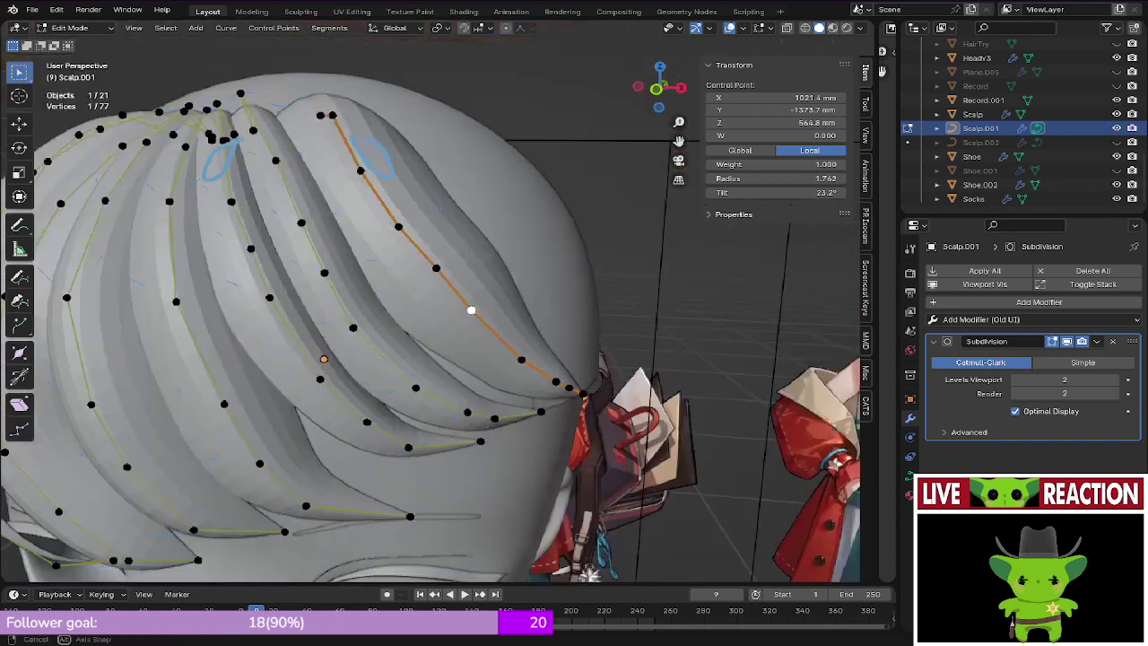
middle_click_drag(422, 282, 406, 289)
left_click(461, 365, "shift")
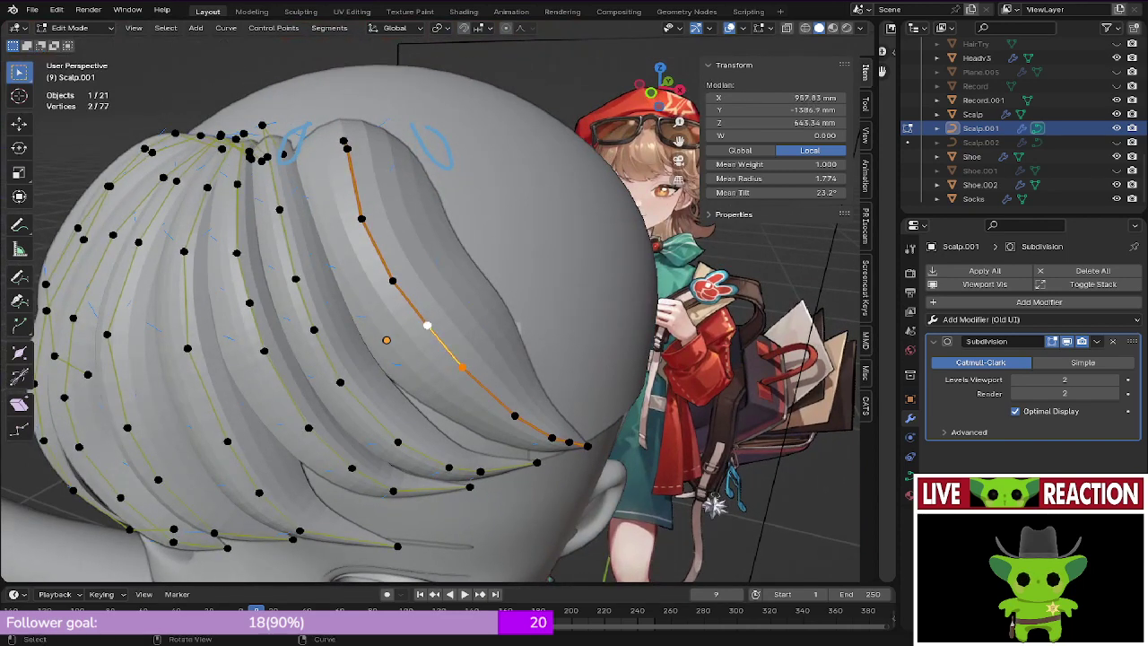
left_click(578, 317)
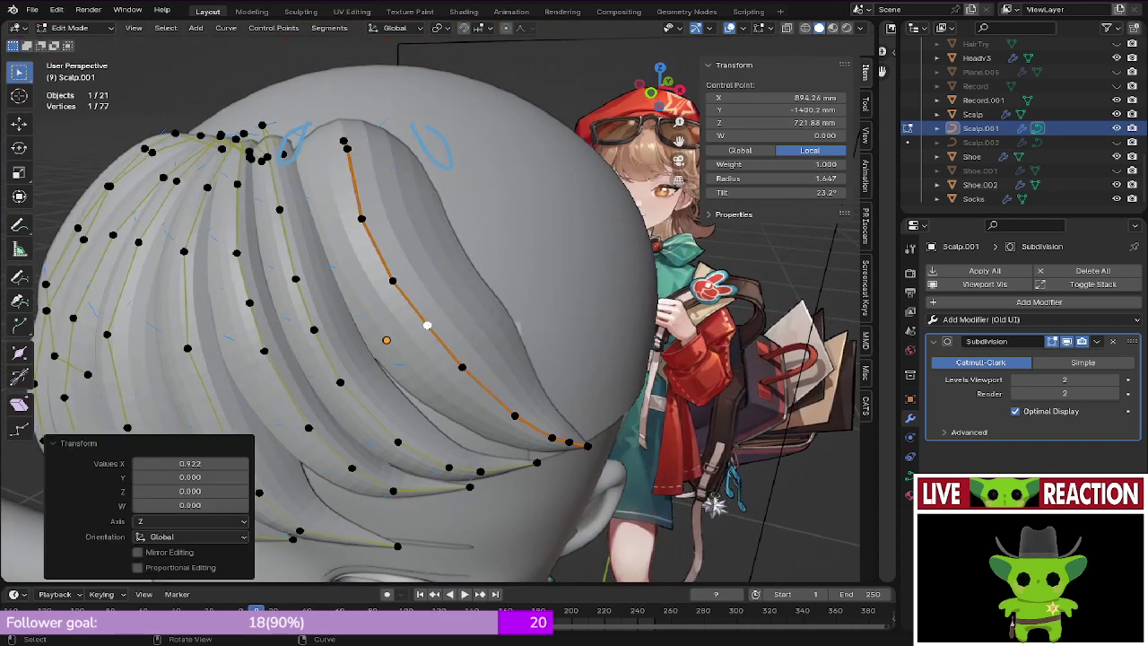
left_click(461, 366)
key("alt+s")
left_click(578, 335)
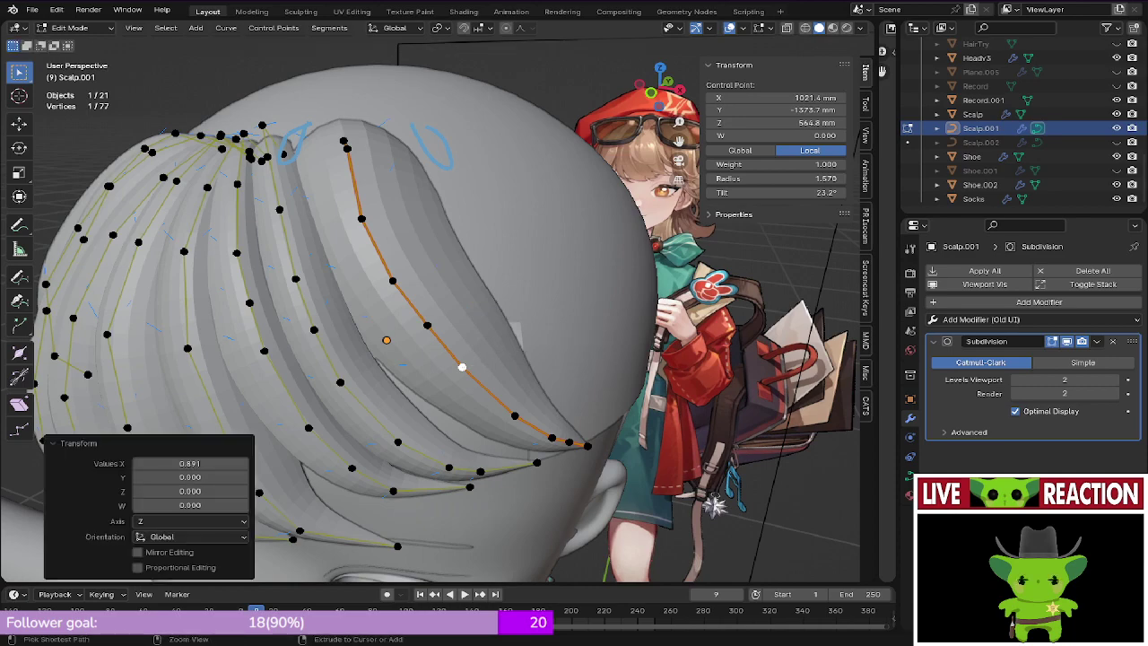
key("ctrl+s")
Step: Move the side strand's four control points below the root by about -0.79 mm in Y and 0.55 mm in Z, and save the file
middle_click_drag(579, 335, 542, 343)
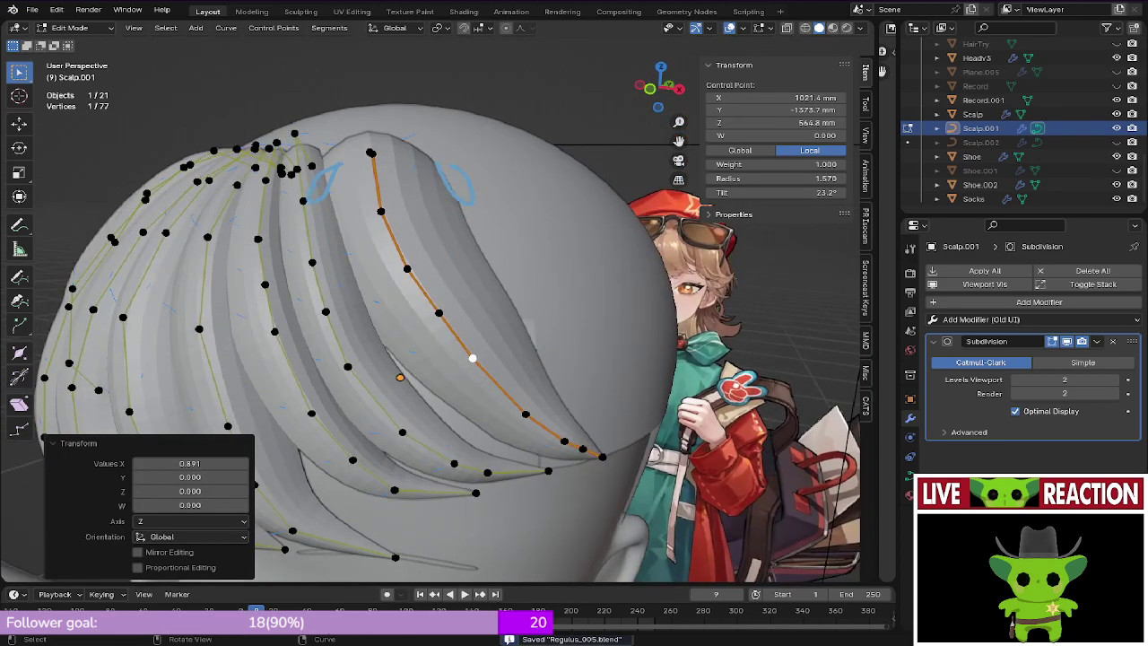
left_click(439, 313)
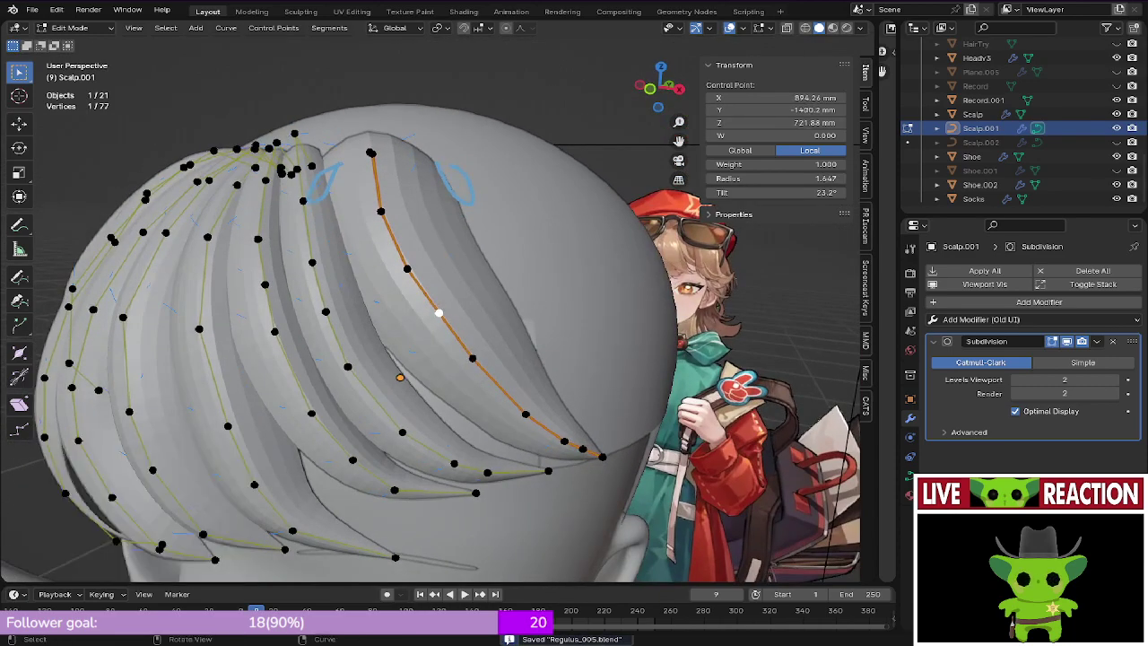
left_click(381, 212, "ctrl")
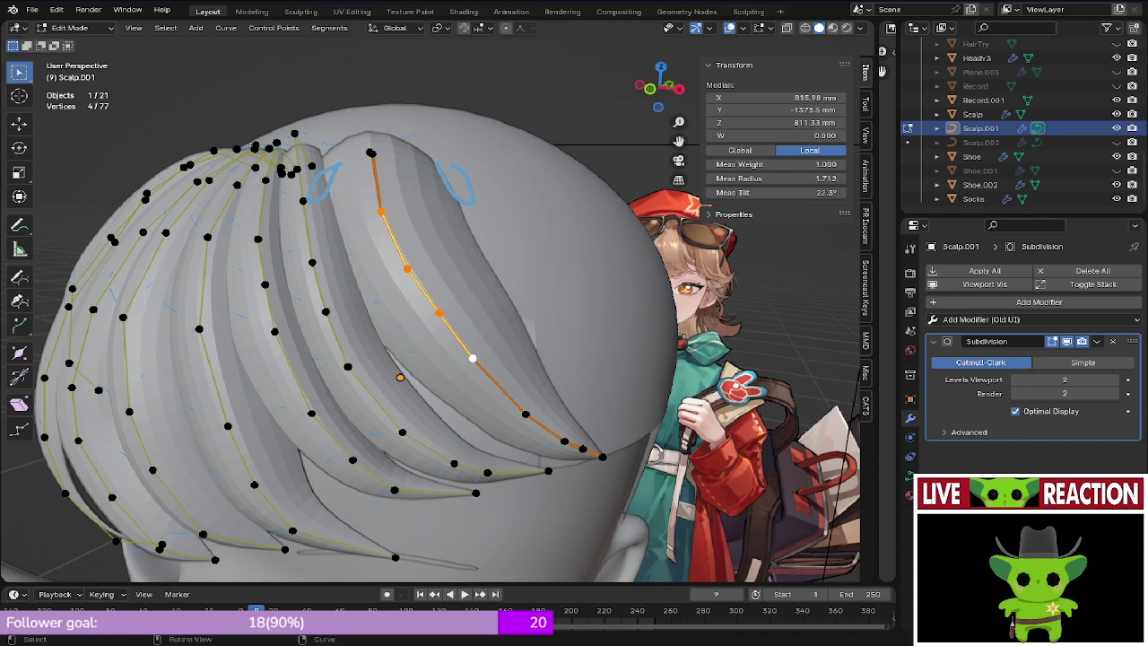
key("g")
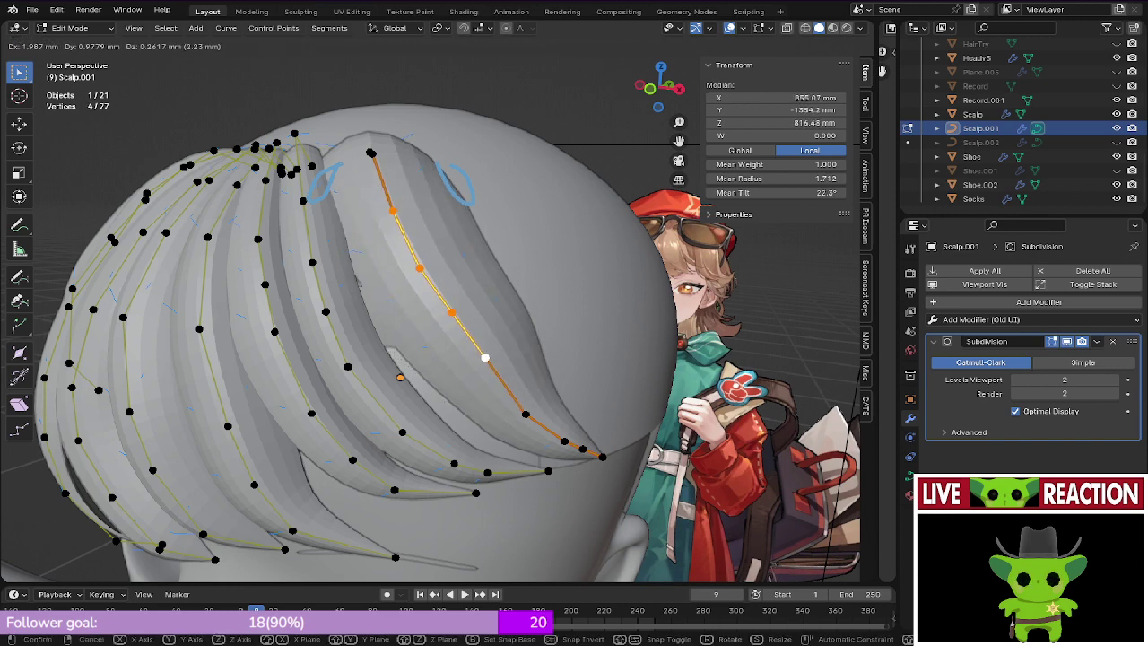
left_click(471, 357)
middle_click_drag(472, 357, 421, 331)
scroll(489, 406, "up", 4)
middle_click_drag(546, 283, 627, 238)
key("g")
middle_click_drag(502, 269, 467, 371)
left_click(499, 285)
key("ctrl+s")
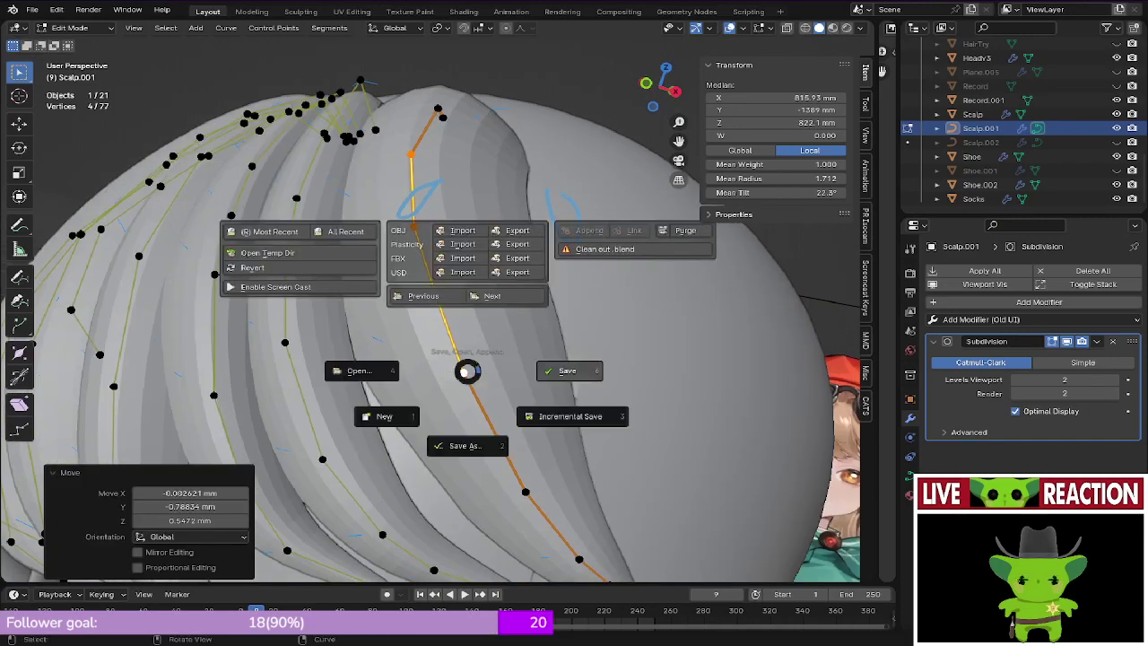
left_click(560, 371)
Step: Fatten the strand's lower control point, the one just above the three tip points, by a factor of 1.406
middle_click_drag(538, 371, 479, 278)
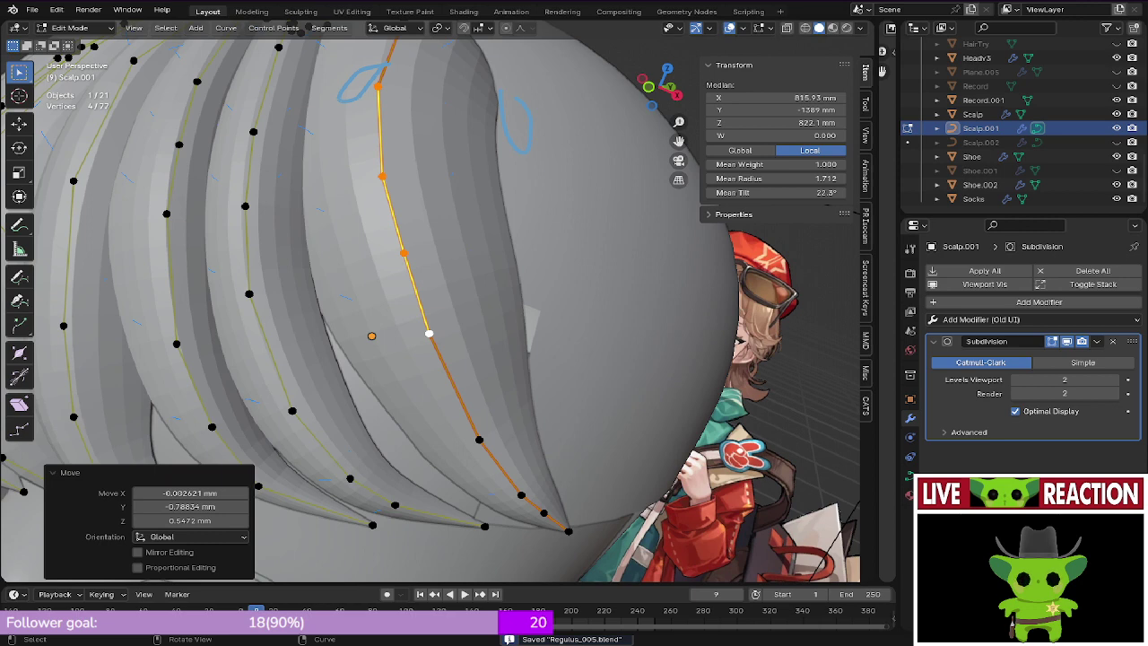
middle_click_drag(704, 213, 731, 202)
middle_click_drag(431, 421, 445, 310, "shift")
middle_click_drag(431, 359, 489, 233)
left_click(436, 306)
key("alt+s")
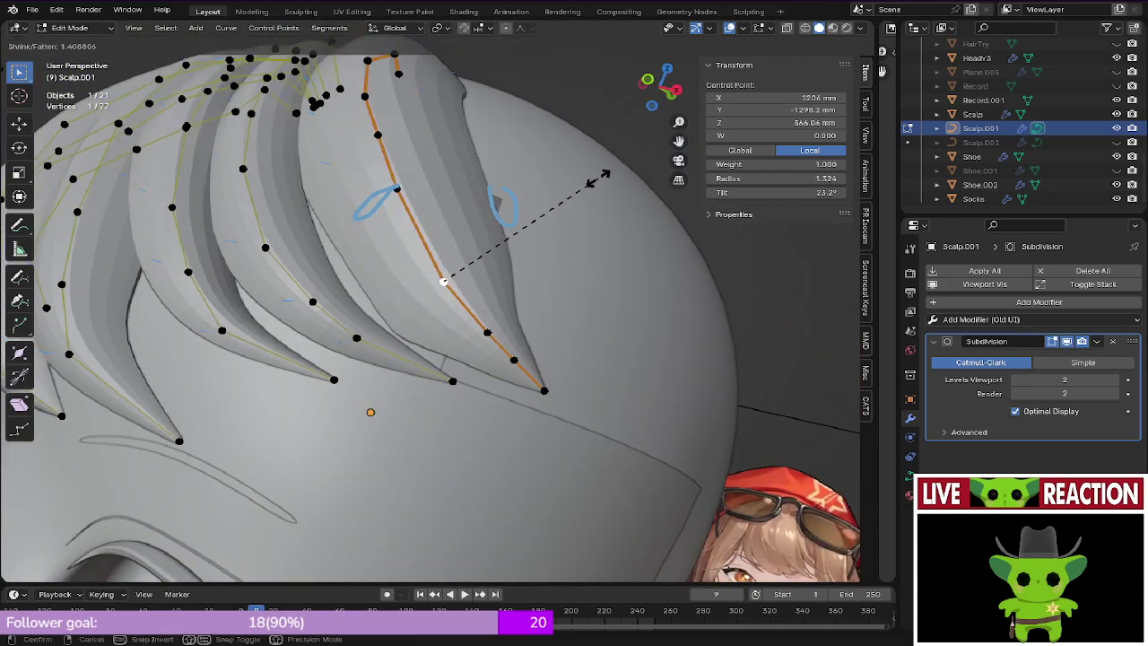
left_click(598, 178)
Step: Move the control point above the fattened one by about 1.15 mm in X, 2.47 mm in Y and -0.10 mm in Z
middle_click_drag(596, 179, 516, 179)
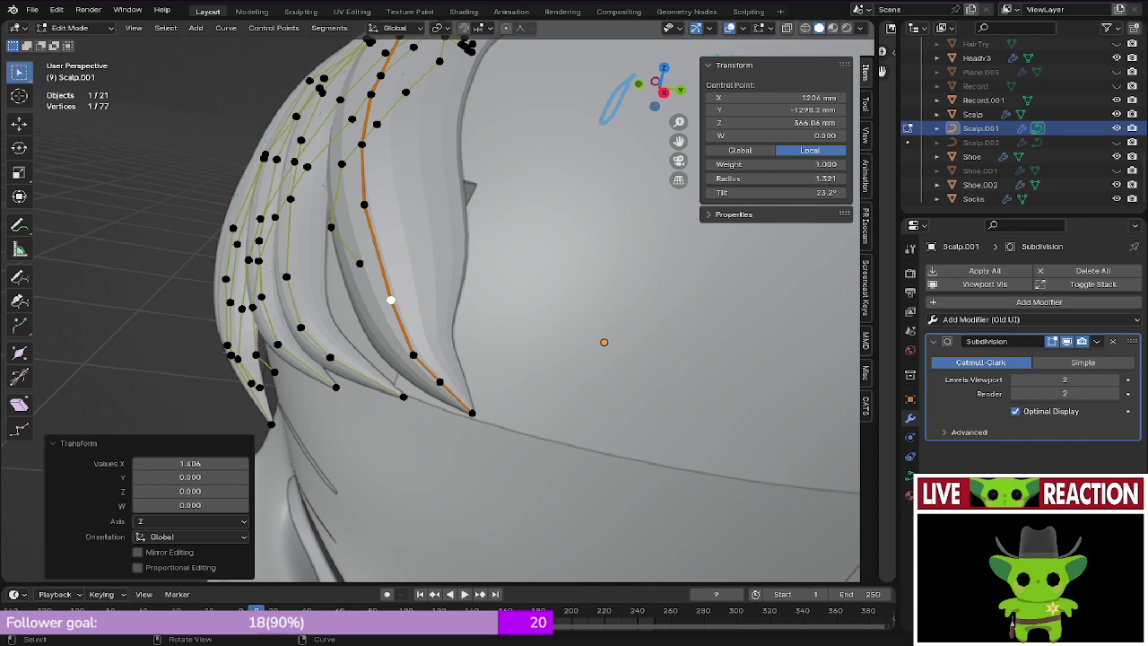
middle_click_drag(515, 179, 523, 332)
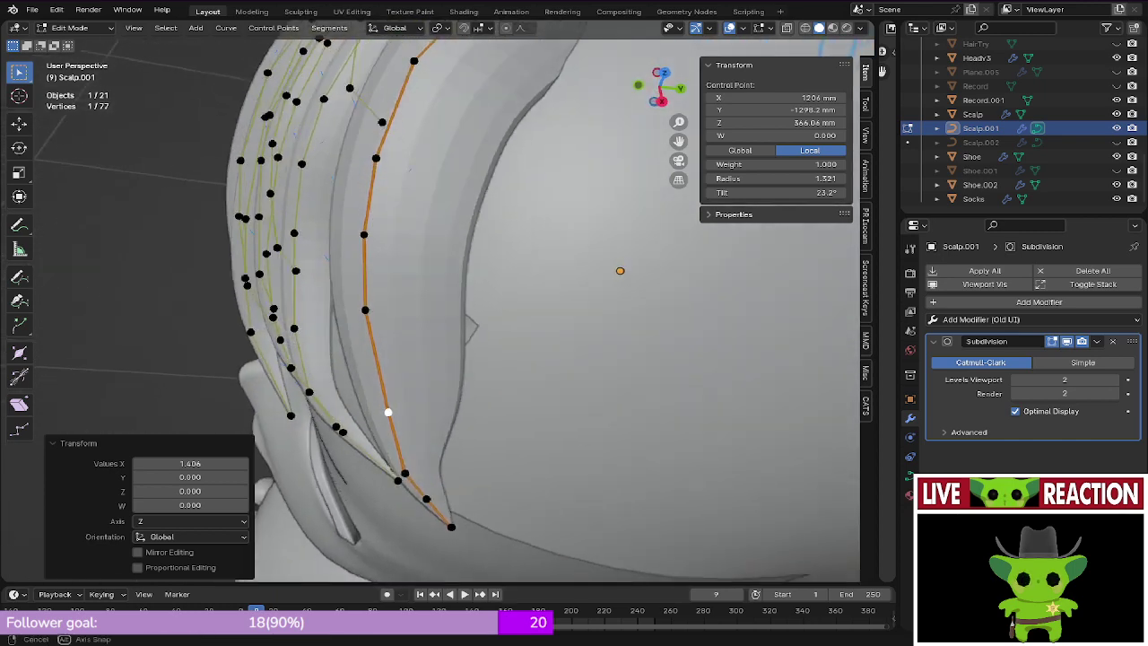
left_click(367, 311)
middle_click_drag(367, 310, 376, 350)
key("g")
left_click(385, 336)
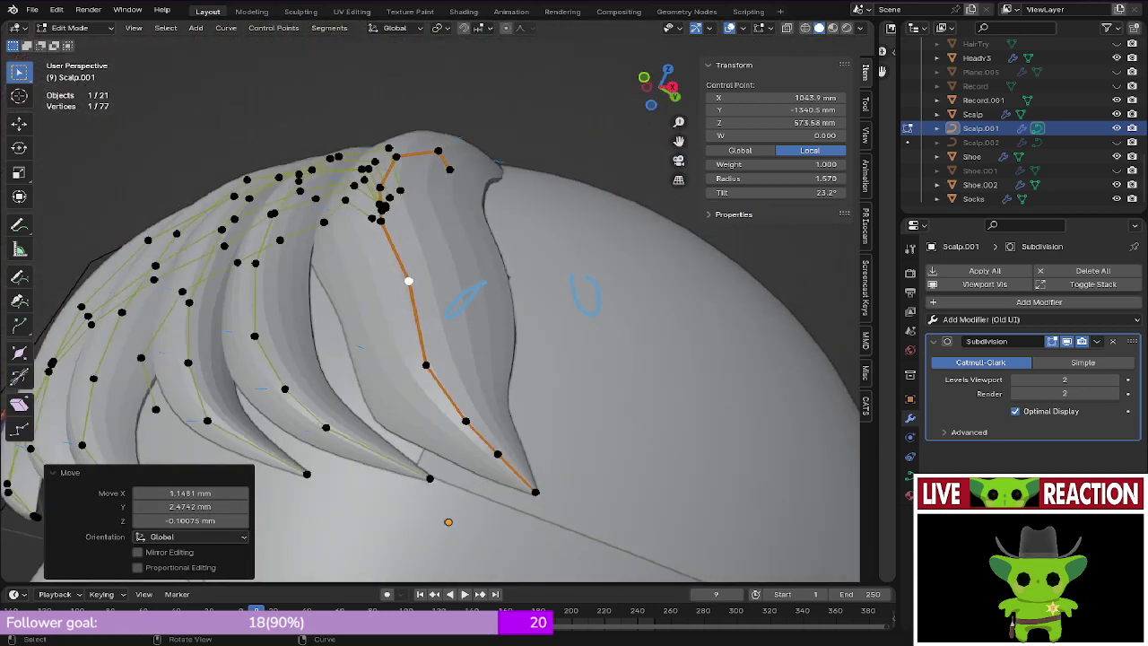
Step: Reduce the same control point's tilt to 16.3° and reposition it along the head
key("ctrl+t")
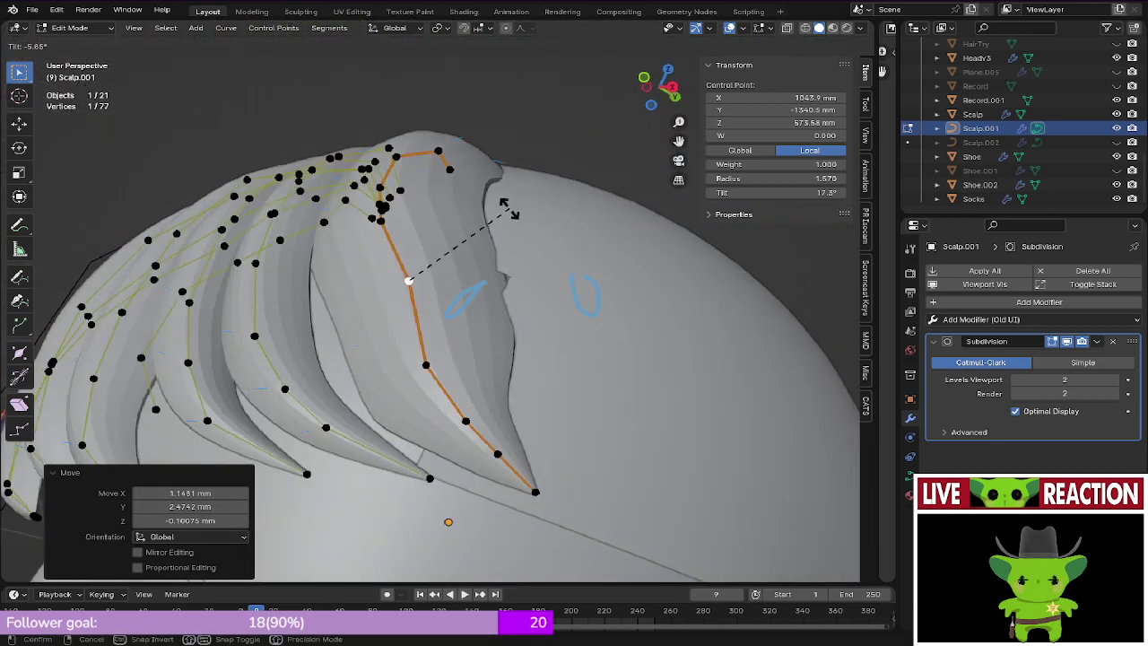
left_click(501, 212)
middle_click_drag(501, 213, 458, 346)
key("g")
left_click(500, 157)
Step: Fatten the control point just above the three tip points to a radius of 1.493
key("KP_1")
left_click(506, 376)
key("alt+s")
mouse_move(603, 335)
middle_mouse_down()
mouse_move(633, 306)
mouse_move(557, 356)
mouse_move(586, 341)
middle_mouse_up()
left_click(647, 302)
Step: Move the control point above it by about -0.27 mm in X, -0.38 mm in Y and -1.16 mm in Z
key("KP_1")
left_click(424, 348)
middle_click_drag(424, 348, 400, 370)
key("g")
middle_click_drag(449, 350, 423, 331)
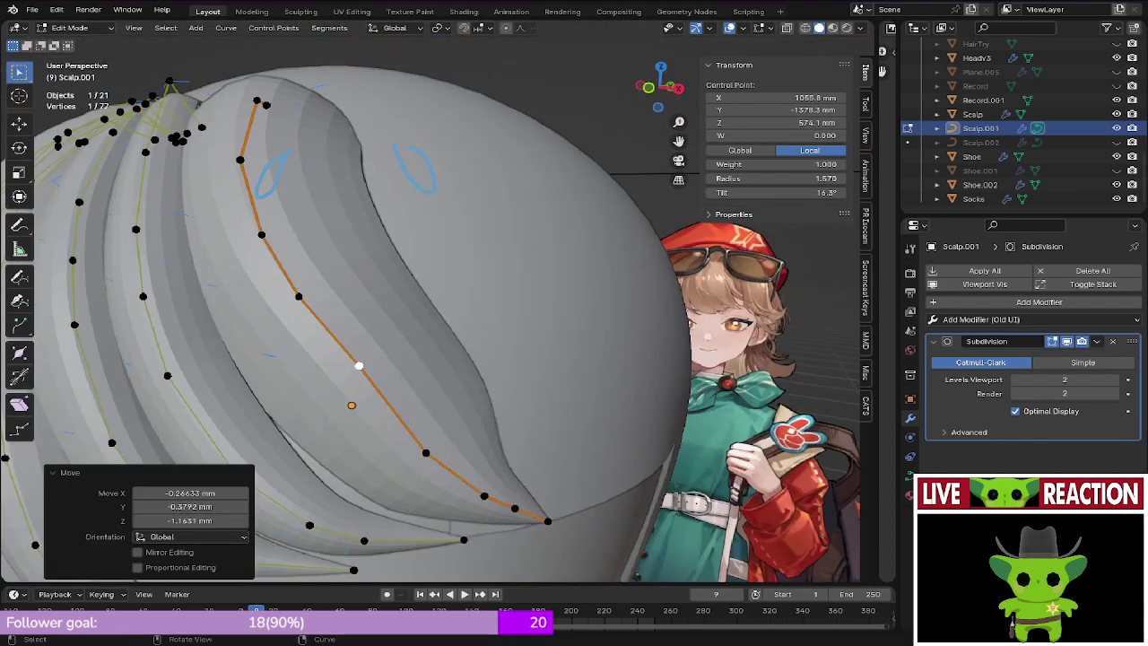
Step: Move the two lower control points and then the two tip points up and outward to reshape the strand's end
left_click(425, 454)
key("g")
left_click(430, 450)
left_click(484, 496)
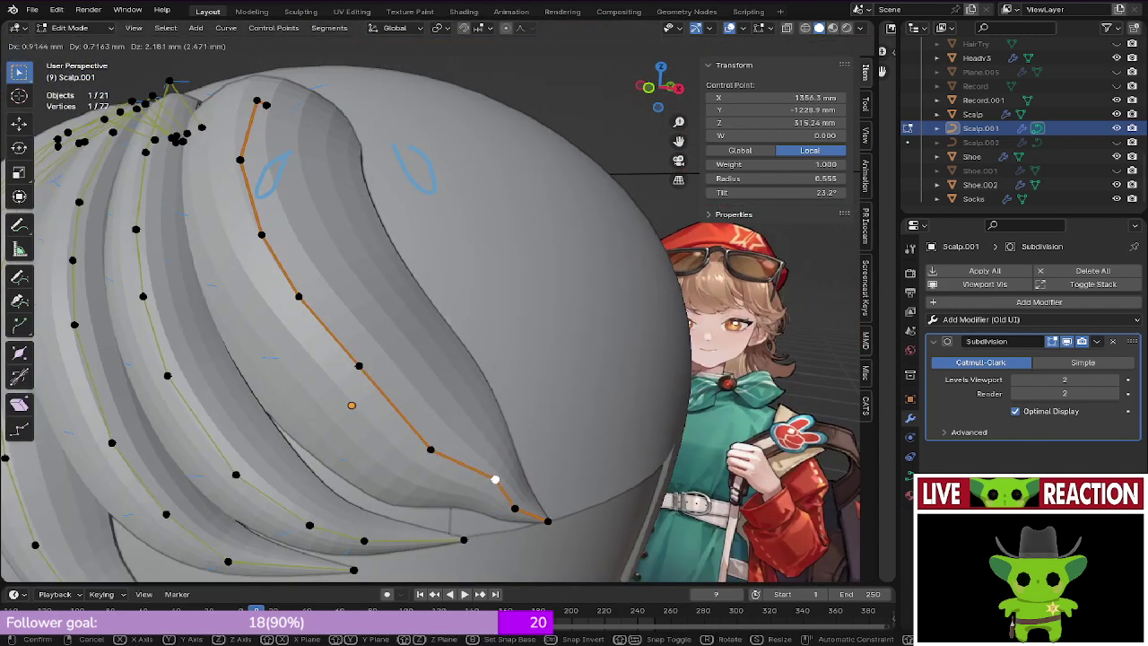
left_click(495, 480)
left_click(514, 508)
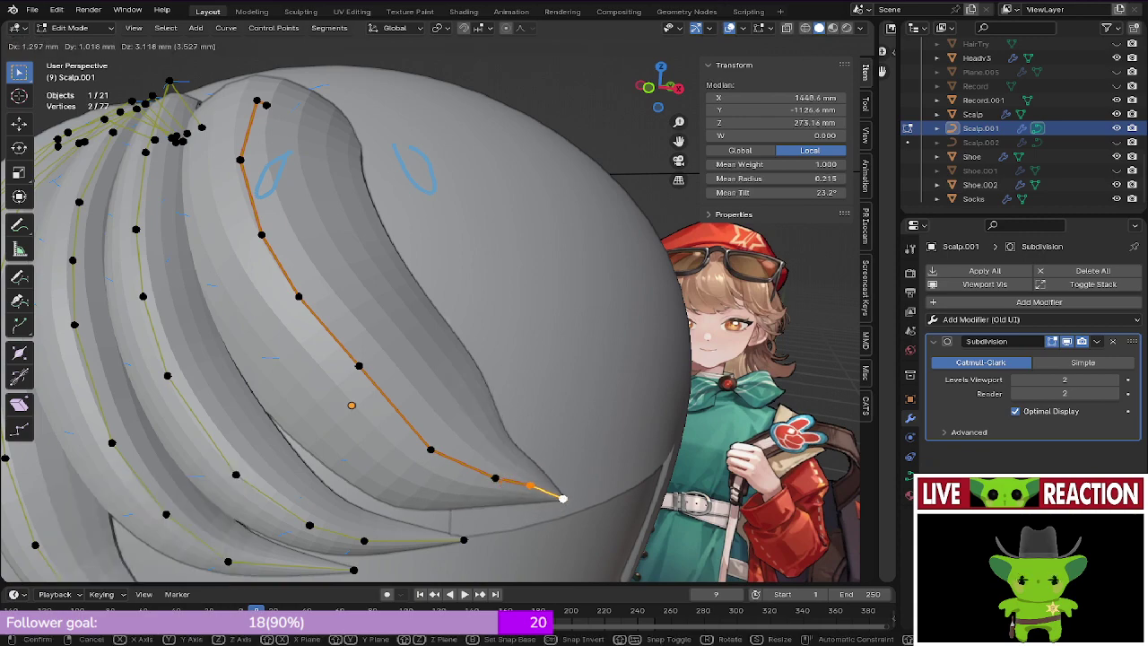
left_click(563, 499)
Step: Move the control point next to the tip by about 2.16 mm in X, -0.56 mm in Y and 0.50 mm in Z
middle_click_drag(563, 498, 436, 369)
left_click(330, 338)
middle_click_drag(330, 339, 413, 353)
left_click(362, 357)
left_click(461, 280)
left_click(468, 265)
middle_click_drag(468, 265, 493, 148)
Step: Adjust the strand's middle control point, move the two above it by about 0.78, 0.53 and 0.31 mm in XYZ, and save the file
middle_click_drag(341, 394, 389, 305)
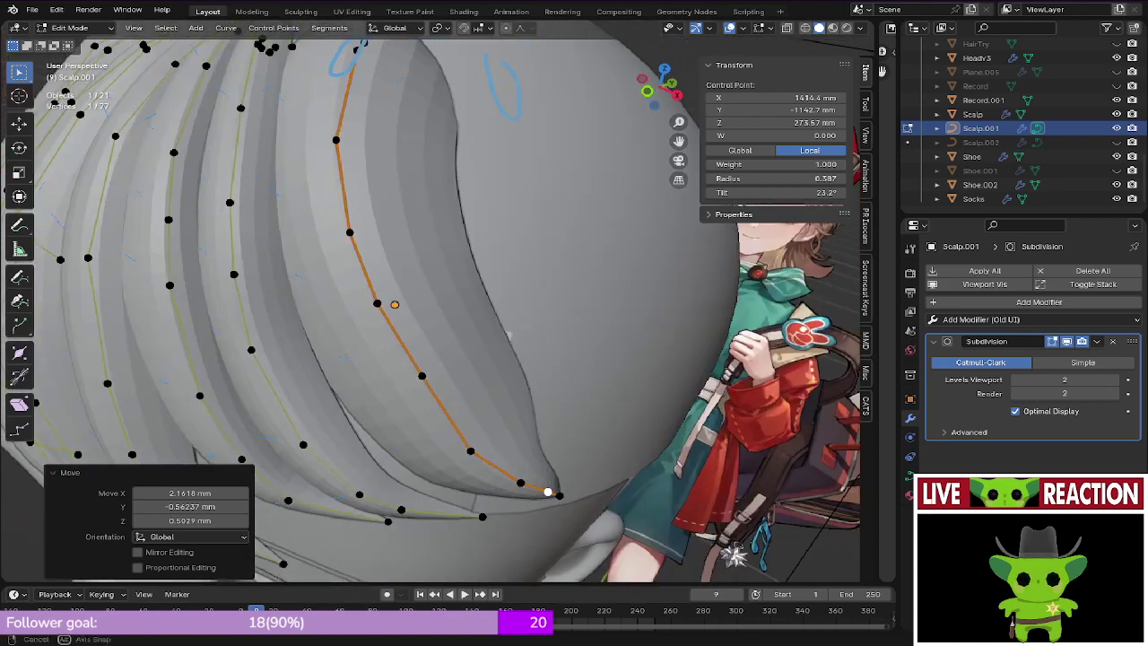
left_click(389, 303)
key("g")
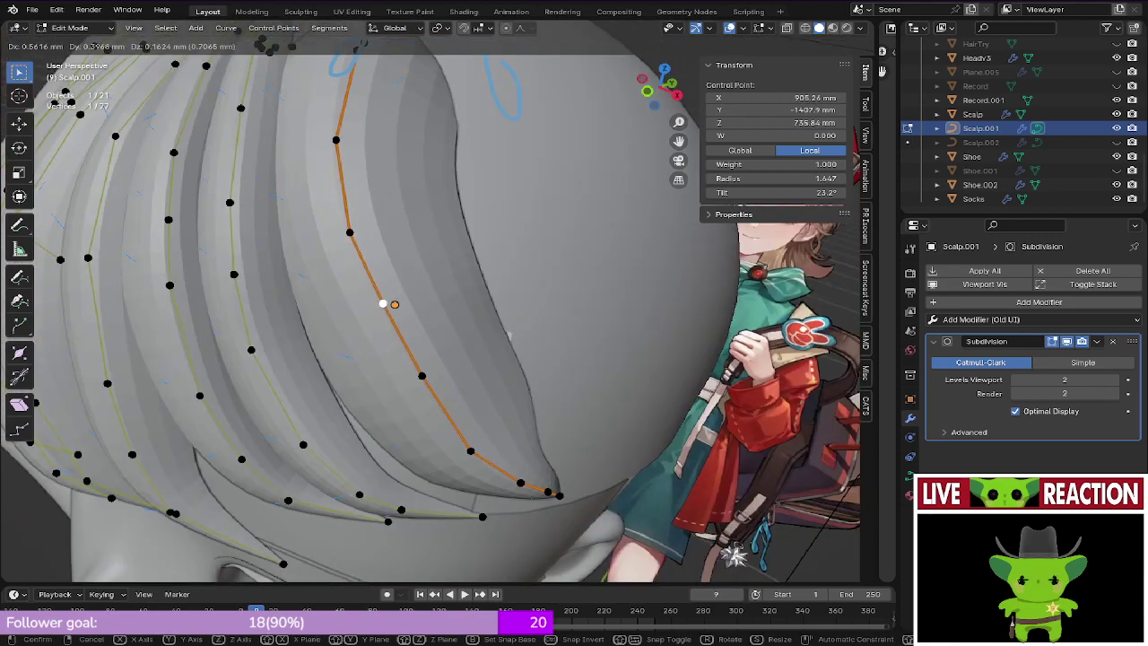
left_click(378, 303)
left_click(350, 232)
middle_click_drag(350, 232, 358, 309)
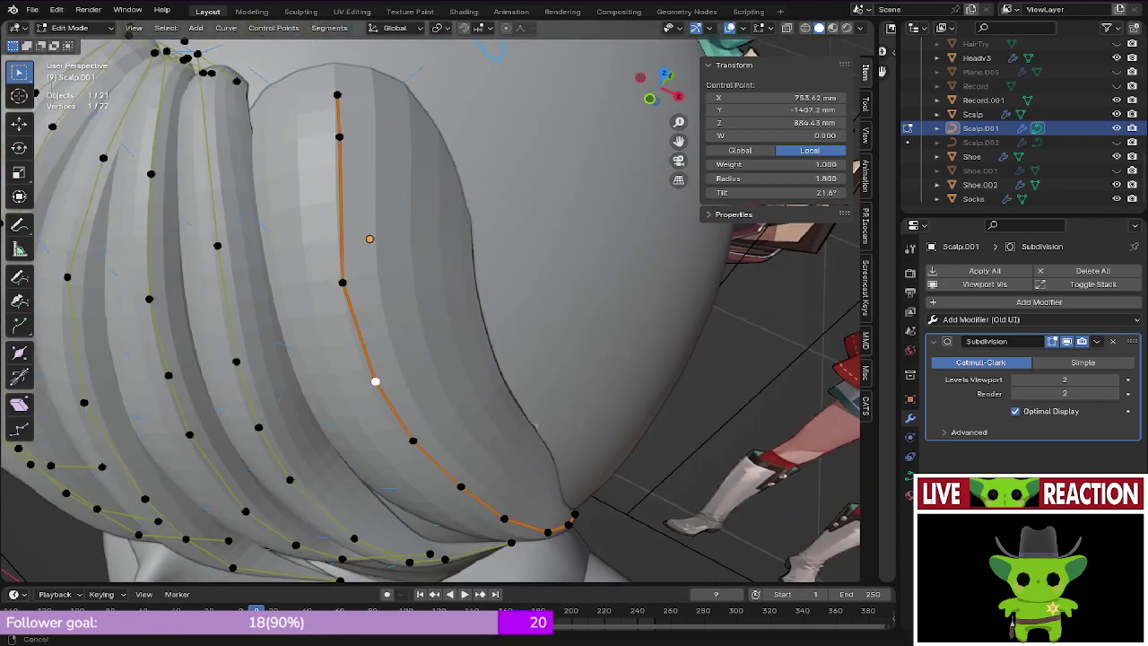
key("g")
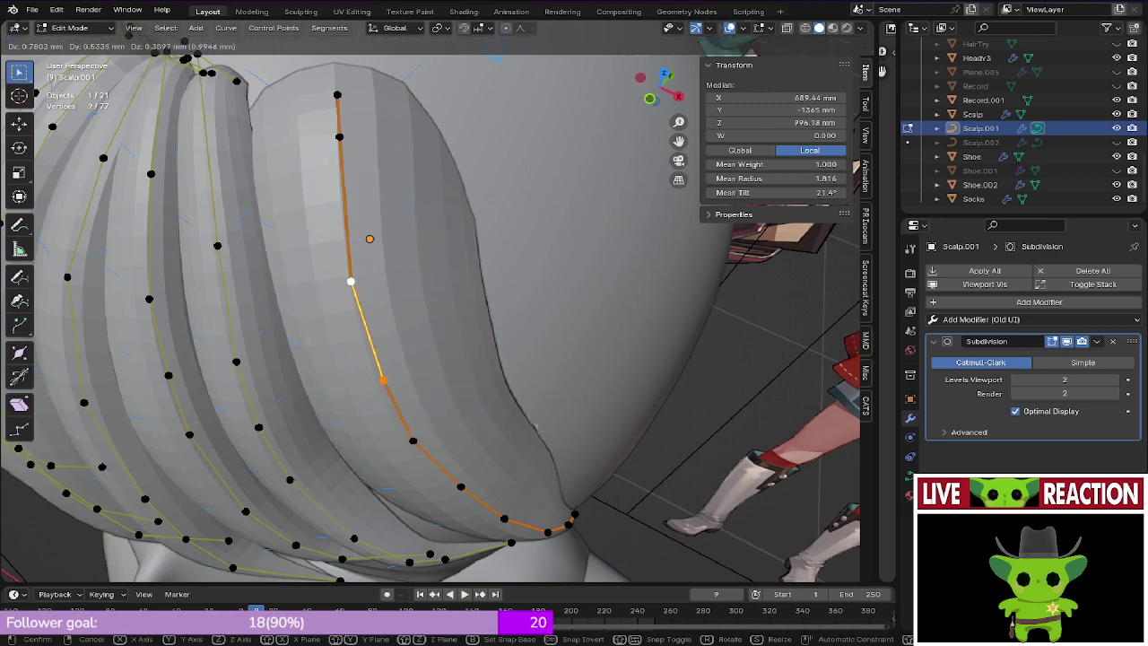
left_click(400, 267)
key("ctrl+s")
left_click(492, 266)
Step: Shrink the lower control point by a factor of 0.834 and move it by about 2.93, 2.53 and 2.05 mm in XYZ
middle_click_drag(491, 266, 489, 220)
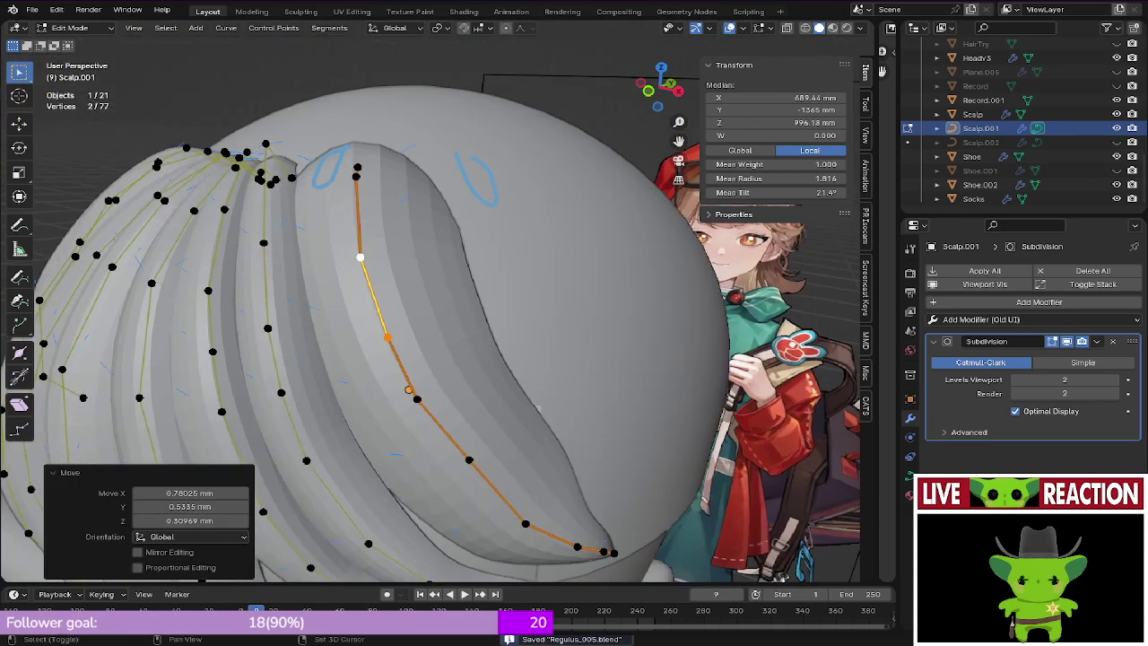
middle_click_drag(395, 269, 412, 287)
left_click(462, 363)
middle_click_drag(463, 362, 471, 369)
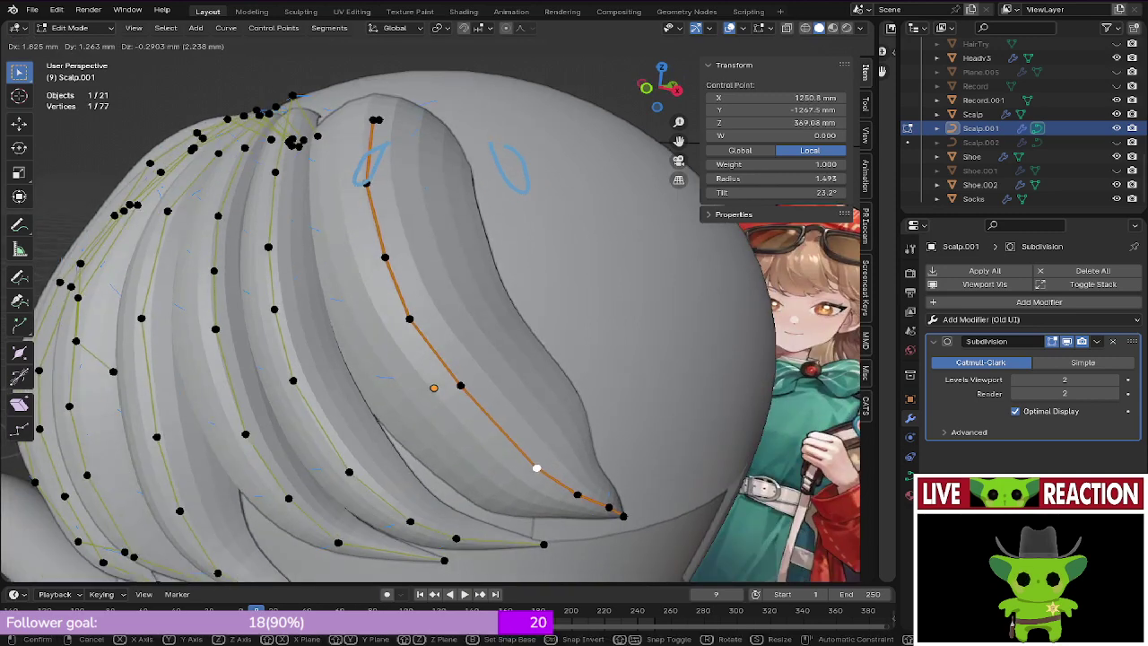
key("Return")
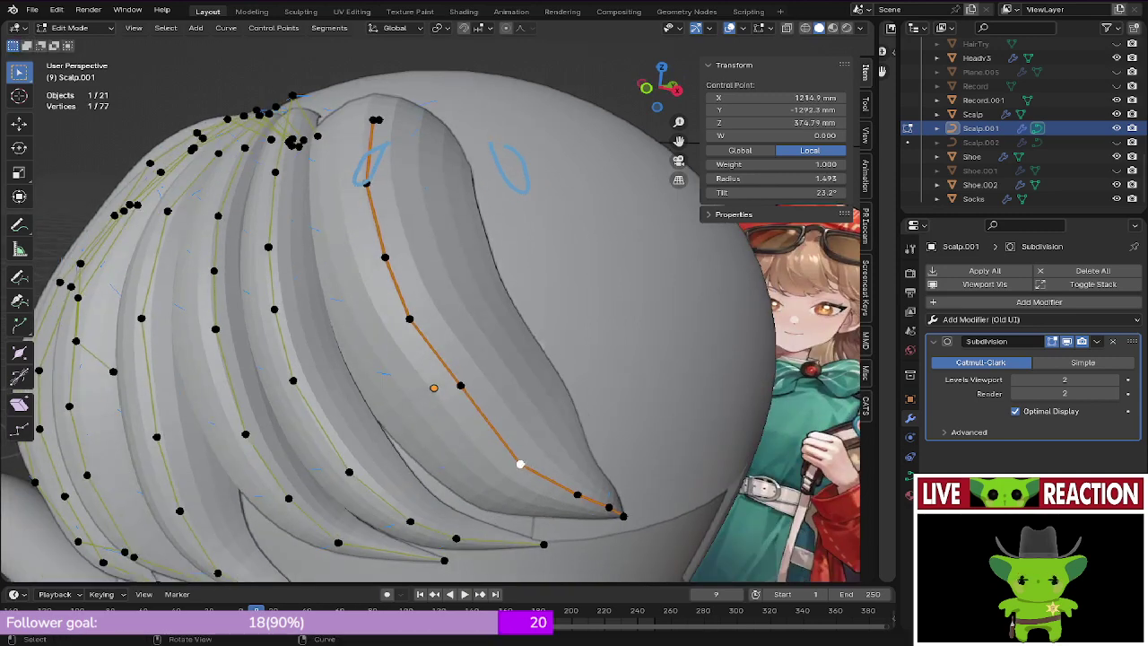
key("Return")
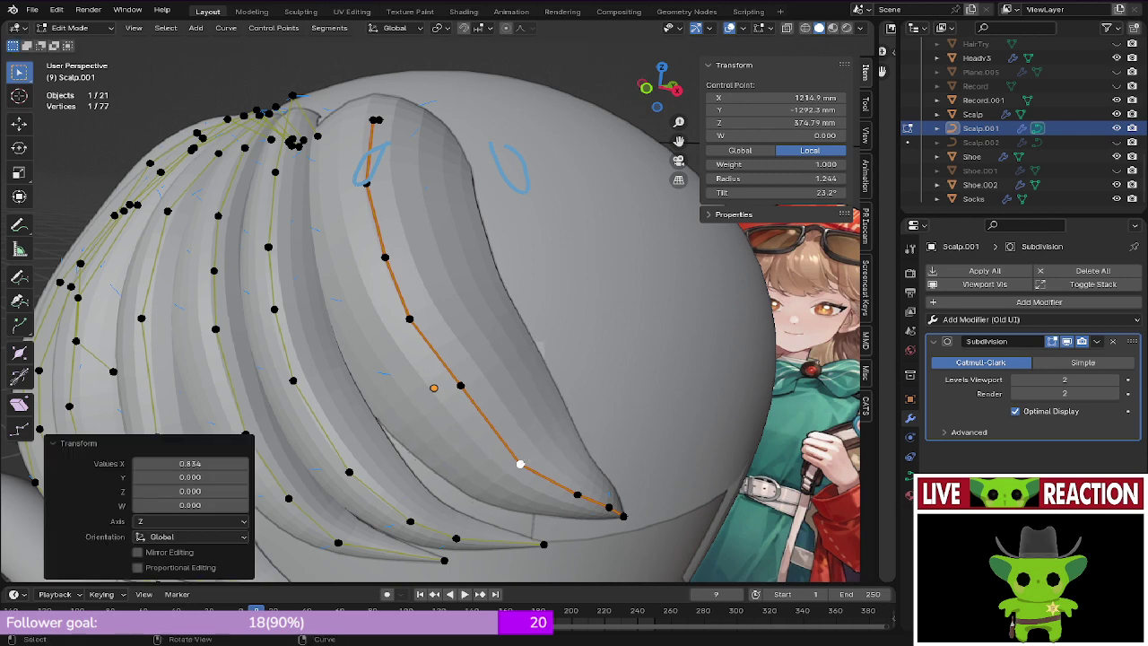
key("Return")
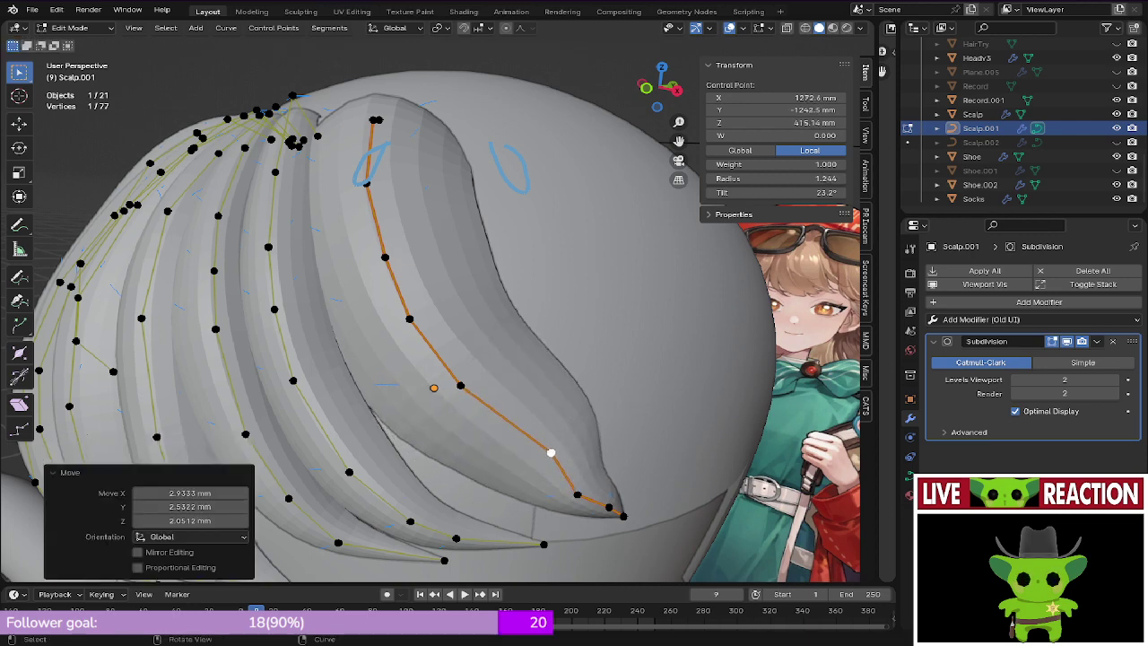
Step: Reposition the control points at the strand's lower end, check the hair outside edit mode in front view, and save the file
left_click(577, 495)
middle_click_drag(623, 516, 440, 358)
key("g")
left_click(602, 400)
middle_click_drag(686, 550, 729, 554)
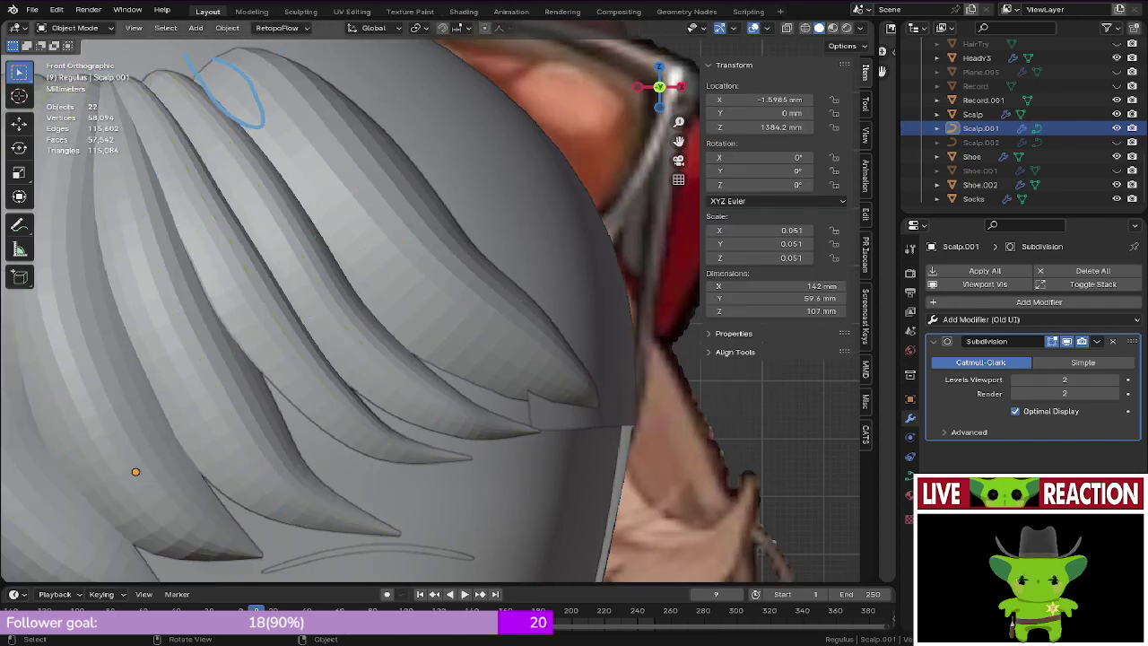
key("ctrl+s")
Step: Move the strand's four lowest control points by about 0.64 mm in X, -0.52 mm in Y and 0.67 mm in Z
middle_click_drag(430, 310, 401, 260)
scroll(431, 310, "up", 2)
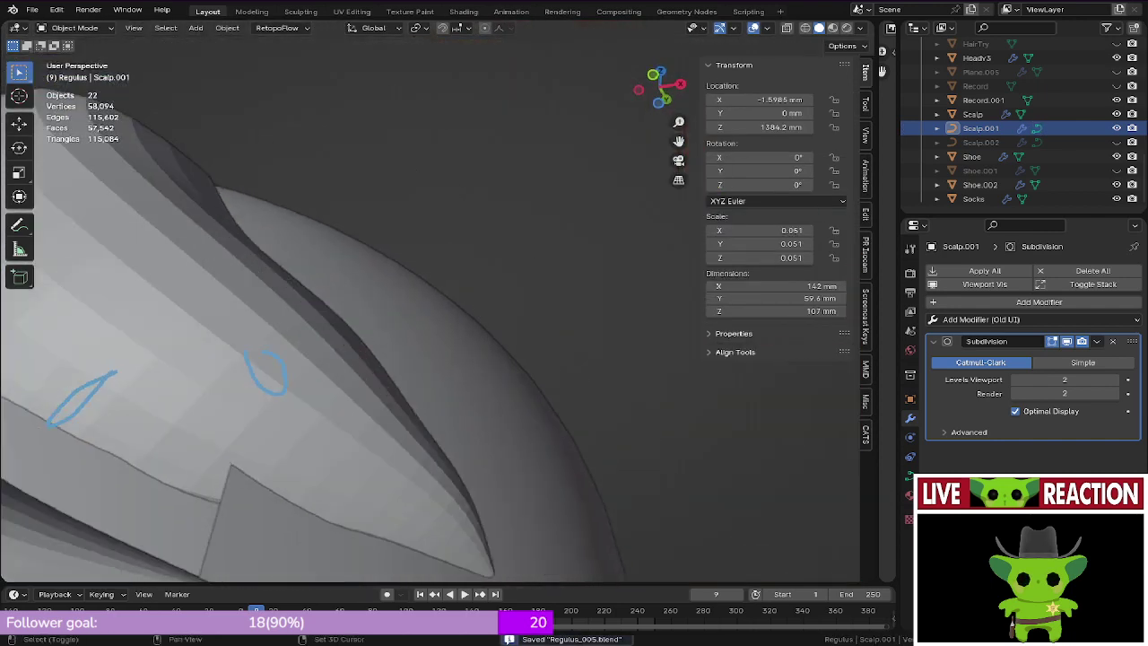
scroll(430, 310, "up", 1)
middle_click_drag(401, 309, 493, 291, "shift")
scroll(430, 309, "down", 2)
key("Tab")
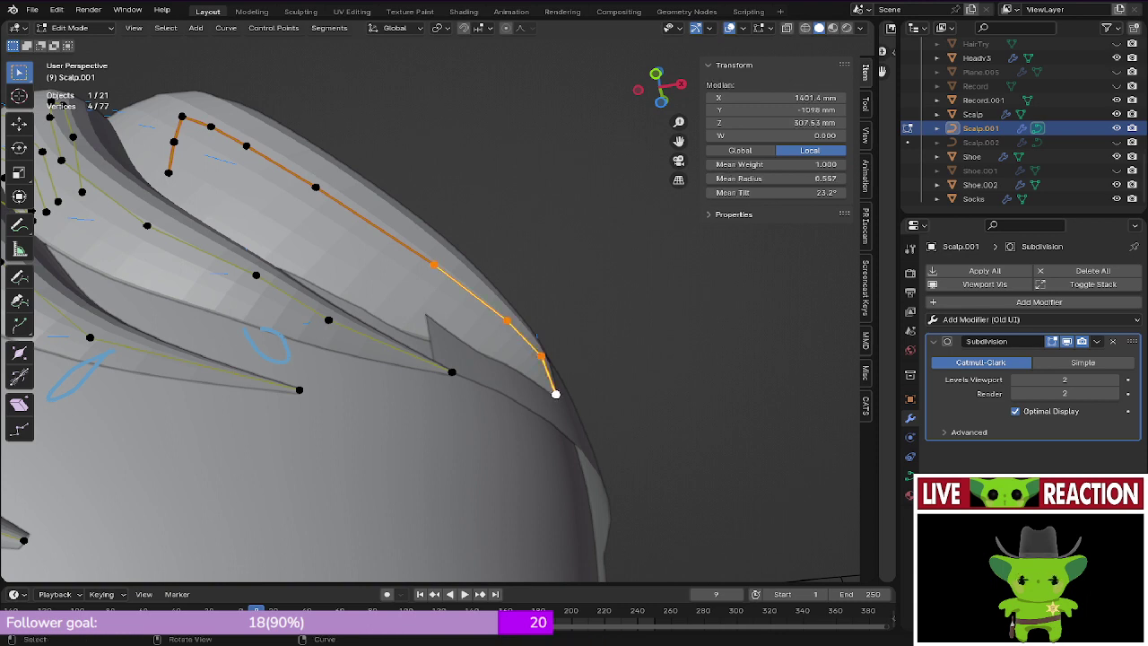
key("g")
left_click(560, 386)
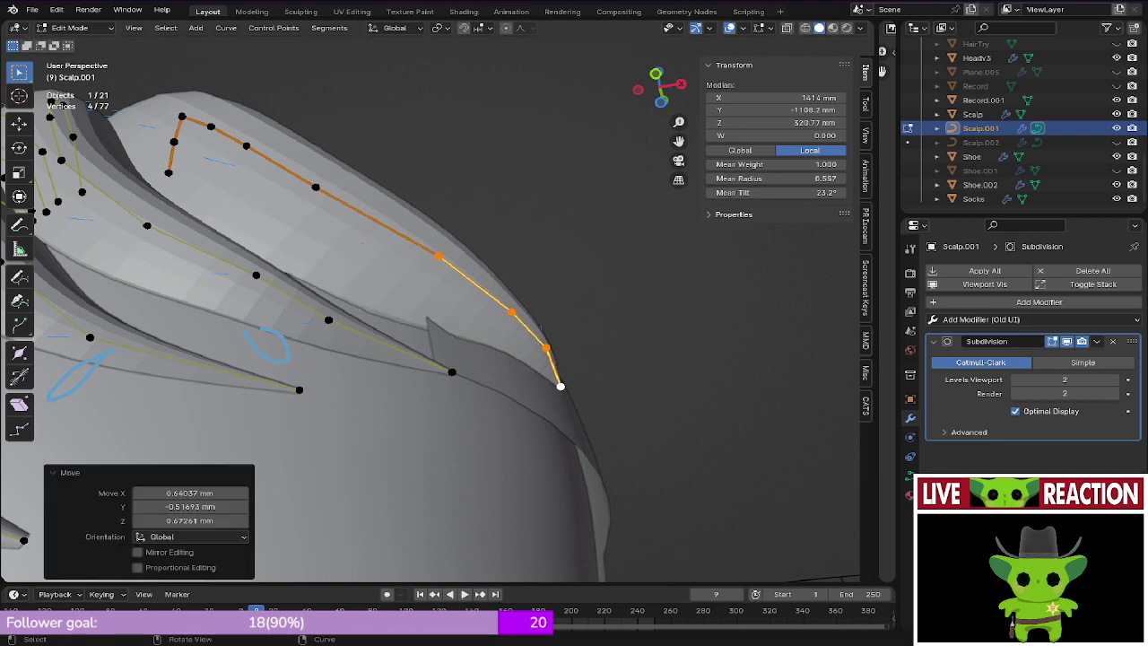
Step: Move the control point above those four by about 0.84 mm in X, -0.43 mm in Y and 0.61 mm in Z, and save the file
left_click(316, 187)
key("g")
middle_click_drag(315, 187, 359, 349, "shift")
left_click(388, 255)
key("ctrl+s")
key("KP_1")
scroll(481, 327, "down", 2)
key("ctrl+s")
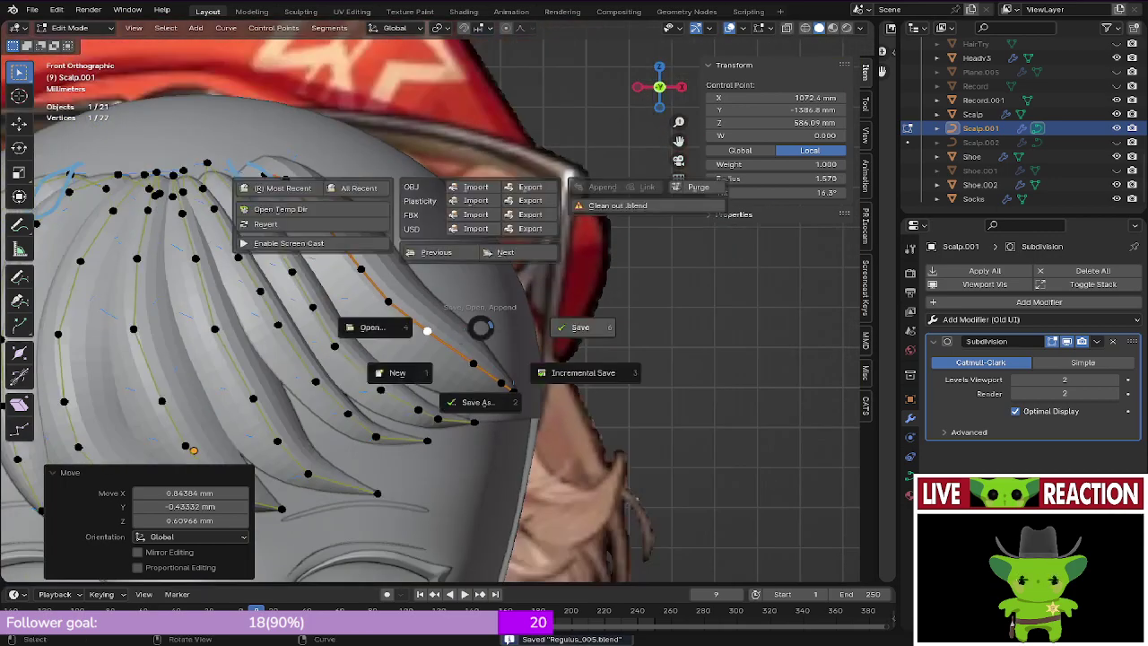
Step: Shrink the control point just above the three tip points by a factor of 0.837 and save the file
key("Tab")
middle_click_drag(502, 325, 372, 327)
key("Tab")
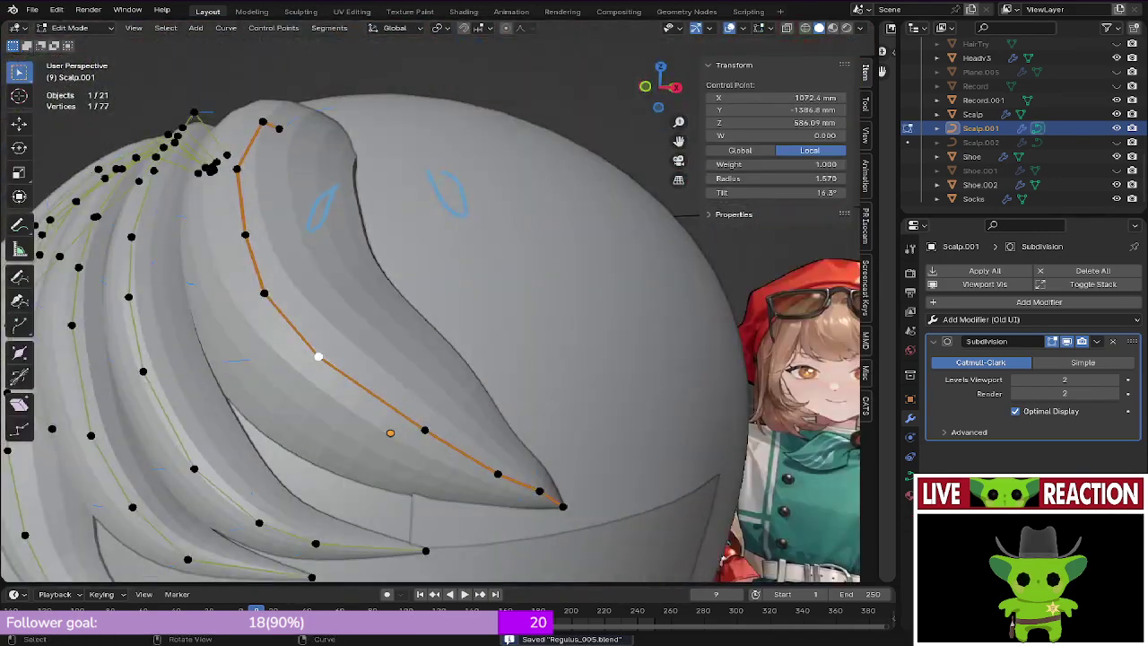
left_click(564, 385)
key("ctrl+s")
key("KP_1")
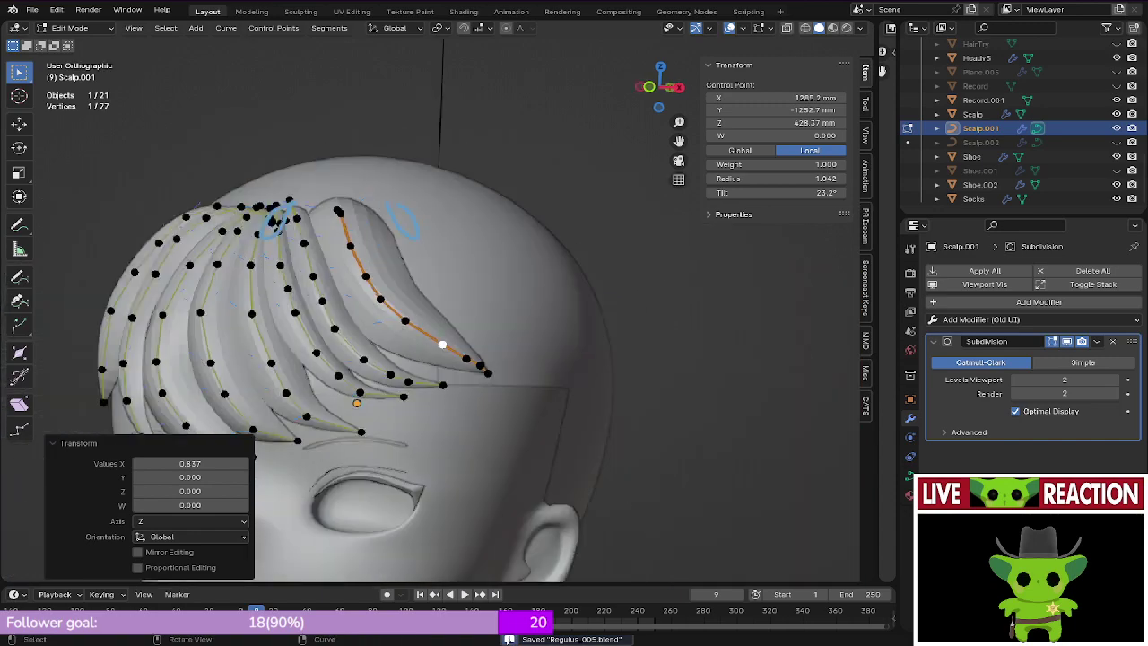
Step: Leave edit mode, make Scalp.002 visible again, and save the file
key("Tab")
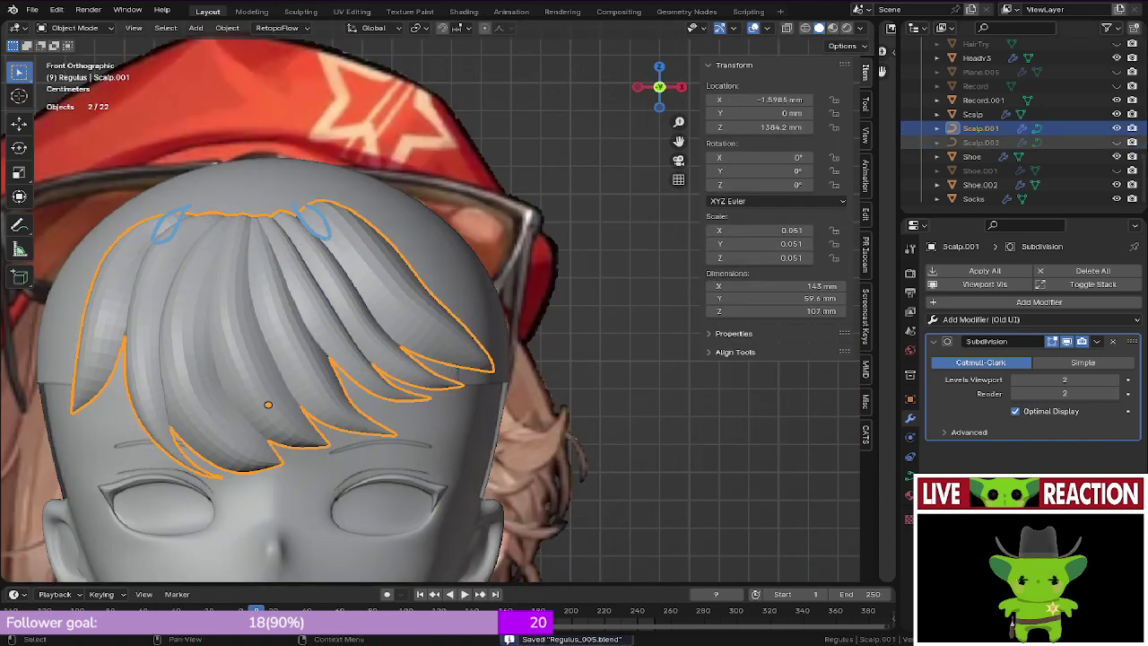
left_click(1116, 143)
key("ctrl+s")
Step: Examine how the Scalp.001 fringe strands meet the Scalp.002 hair from several angles, in and out of edit mode
middle_click_drag(547, 316, 551, 341)
scroll(557, 340, "down", 2)
key("Tab")
key("Tab")
scroll(547, 359, "up", 3)
middle_click_drag(520, 296, 571, 574)
middle_click_drag(502, 314, 543, 452)
middle_click_drag(449, 296, 493, 414, "shift")
key("Tab")
key("Tab")
left_click(475, 412)
key("Tab")
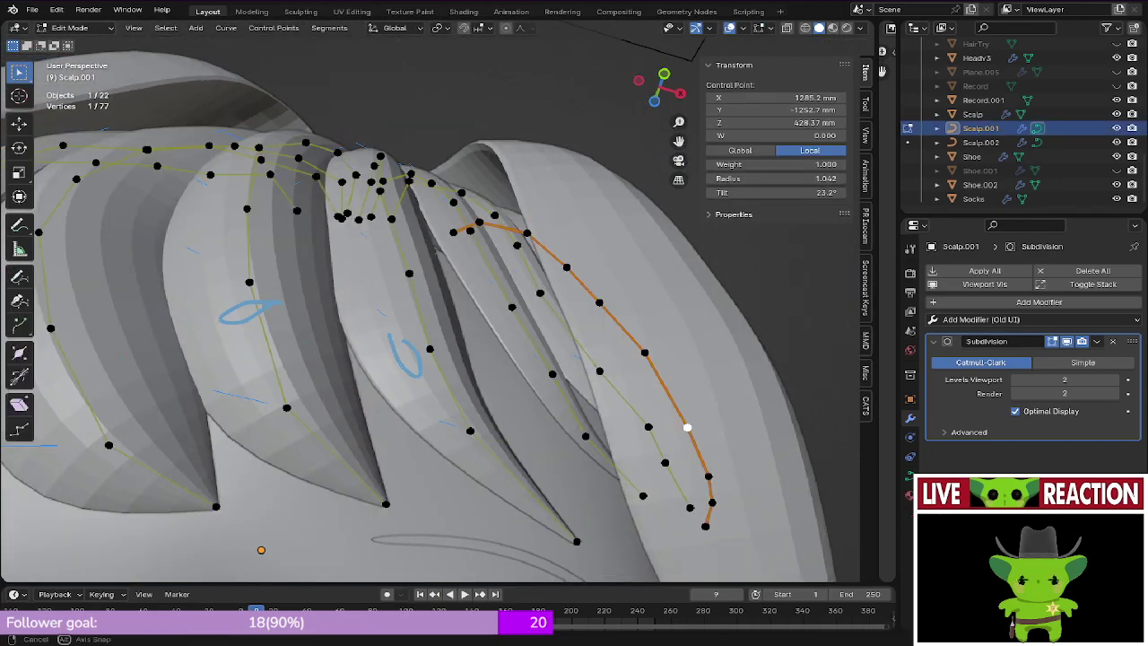
Step: Fatten three consecutive mid-strand control points of the orange-highlighted fringe strand by factors of about 1.11, 1.26 and 1.32, and save the file
key("KP_1")
left_click(418, 218)
key("alt+s")
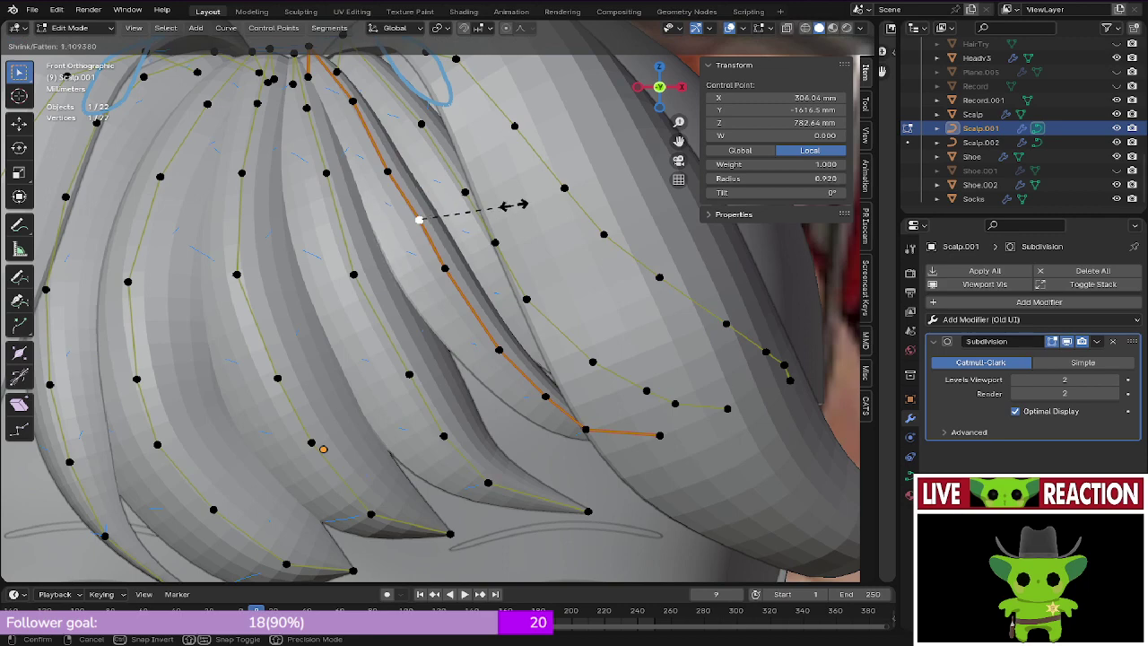
left_click(516, 204)
left_click(445, 268)
key("alt+s")
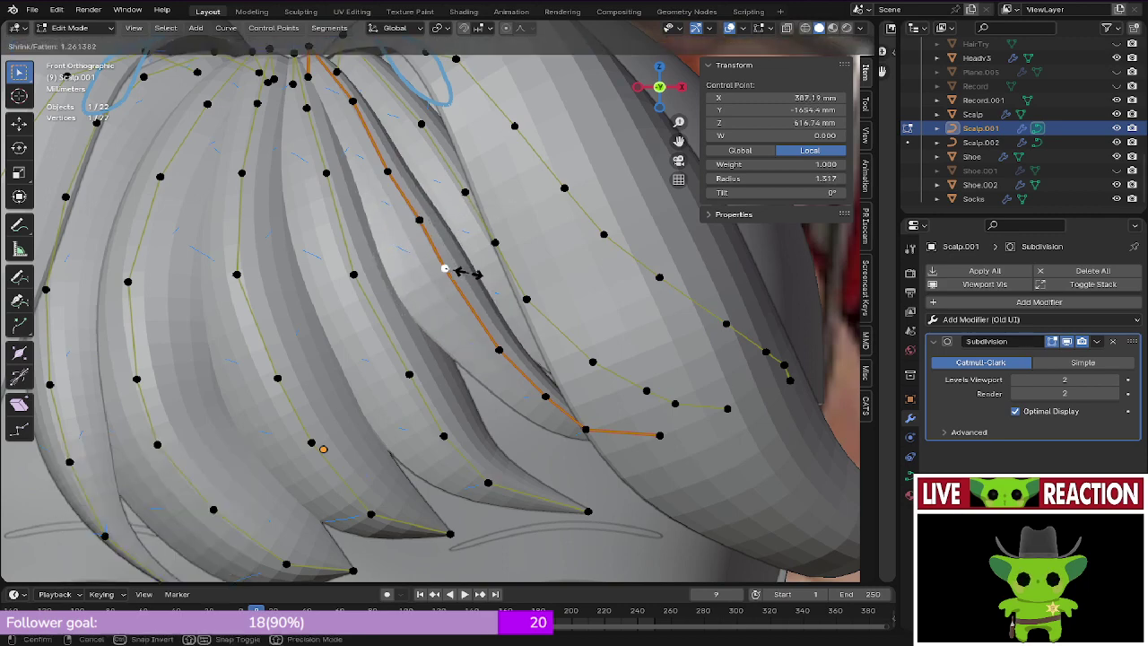
left_click(464, 271)
left_click(499, 349)
key("alt+s")
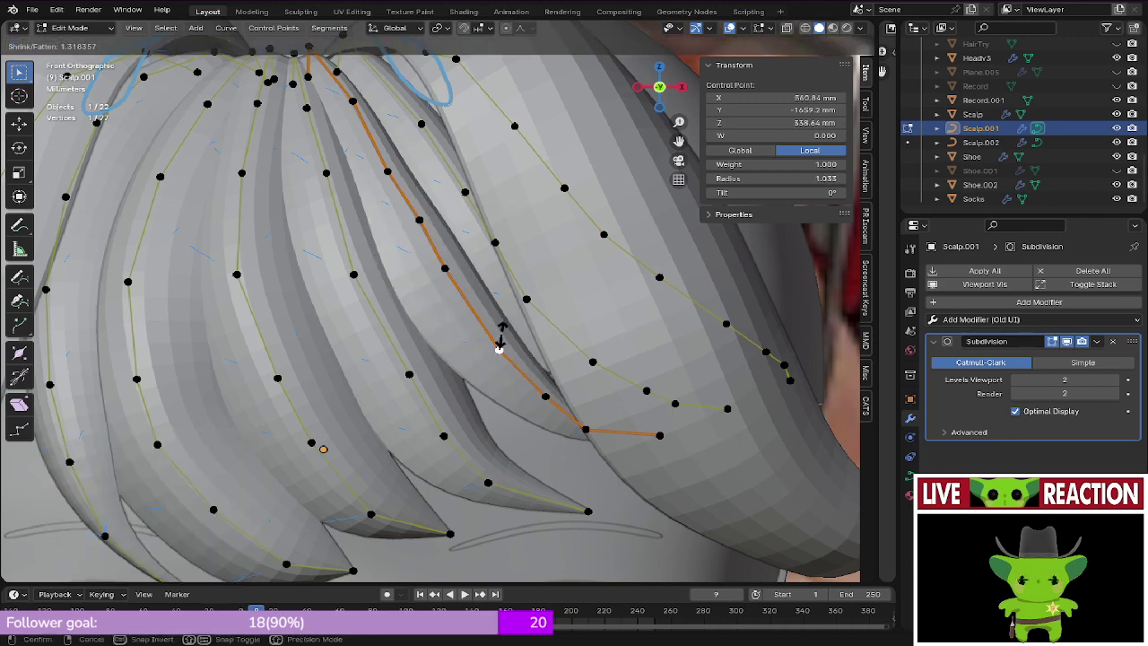
left_click(501, 335)
key("ctrl+s")
Step: Examine the widened Scalp.001 fringe strands from the front and at an angle, in and out of edit mode
left_click(596, 332)
key("Tab")
scroll(538, 334, "down", 3)
middle_click_drag(538, 333, 652, 309)
scroll(538, 307, "down", 1)
key("Tab")
key("Tab")
key("alt+a")
scroll(574, 319, "up", 3)
middle_click_drag(574, 318, 578, 372)
scroll(565, 367, "down", 2)
key("KP_1")
key("Tab")
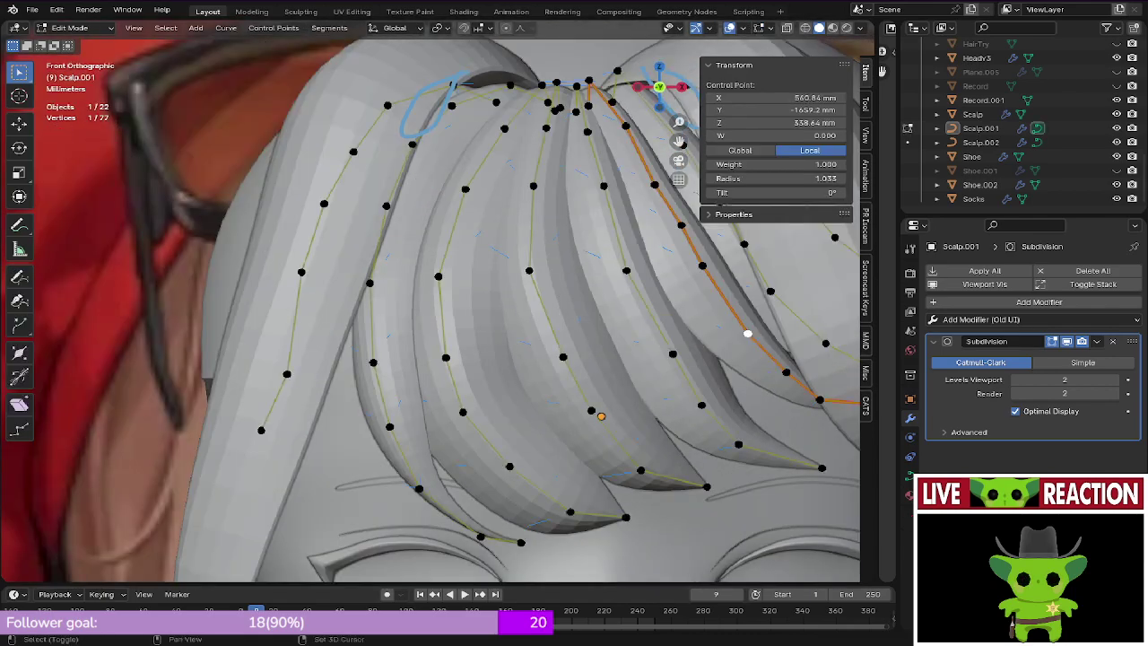
middle_click_drag(622, 293, 502, 341, "shift")
key("z")
key("Tab")
scroll(502, 340, "down", 3)
Step: Extrude the Scalp mesh's front hairline edge row downward in side view, rotate it by -3.62°, shift it forward, and save the file
key("KP_3")
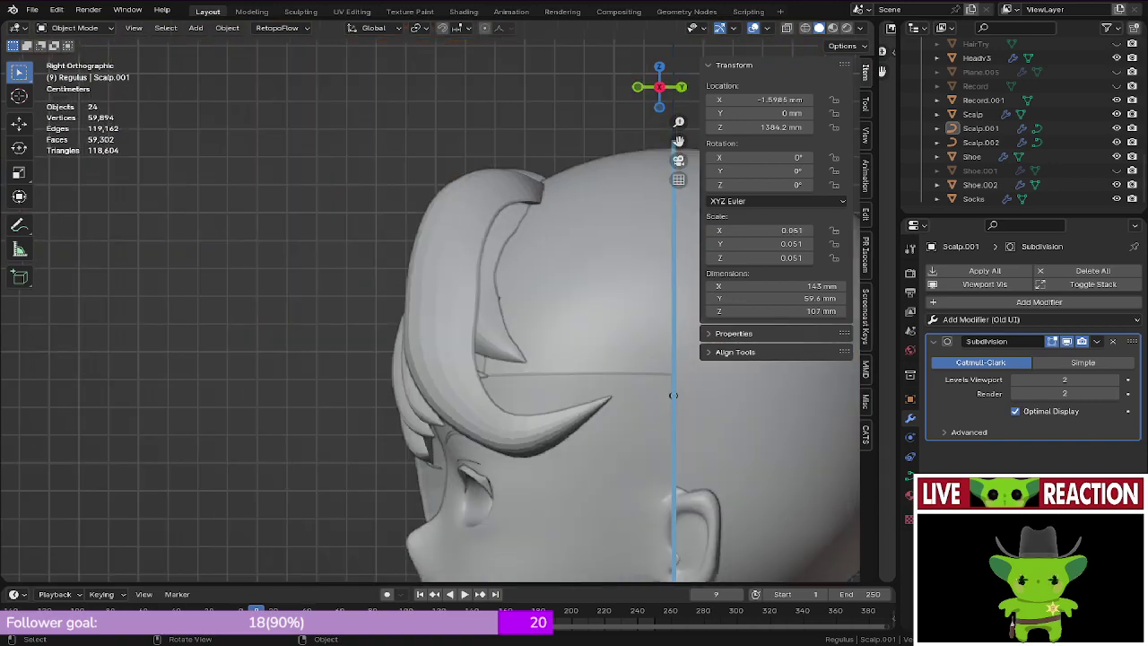
left_click(599, 219)
key("z")
scroll(495, 285, "up", 3)
key("Tab")
scroll(437, 296, "up", 3)
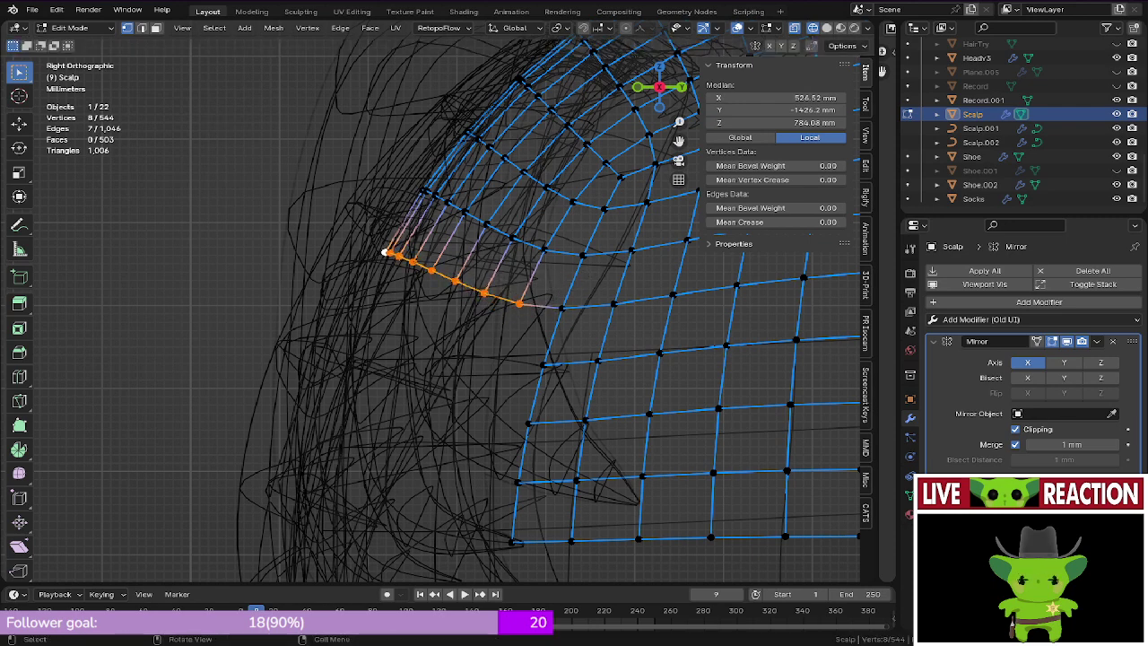
key("e")
key("Return")
left_click(617, 324)
key("g")
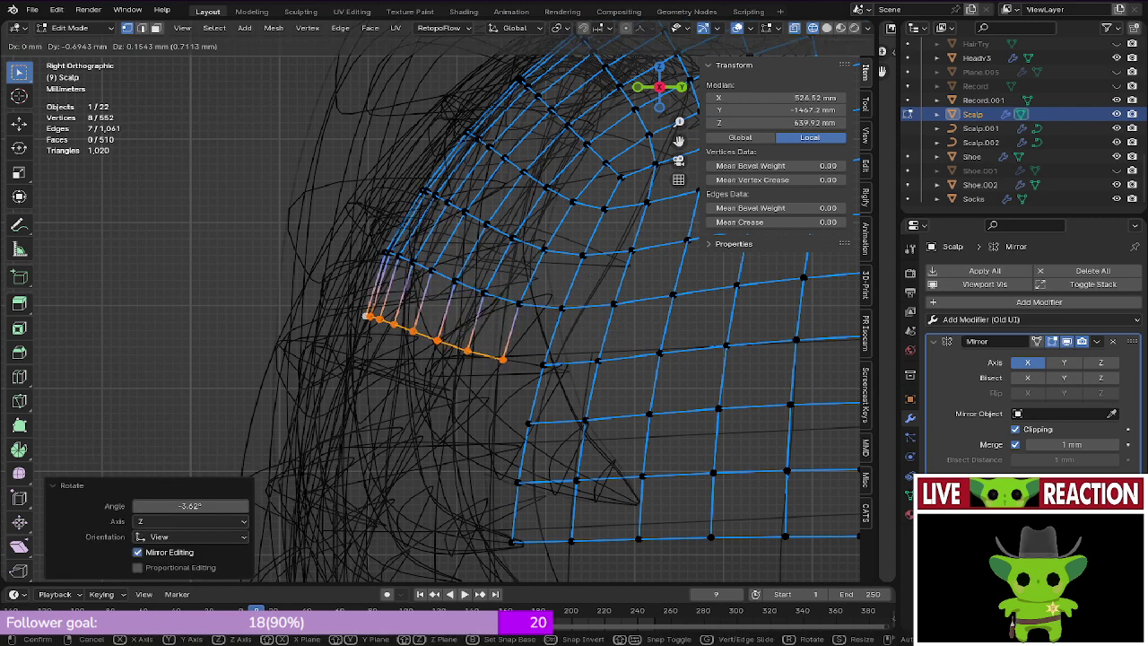
left_click(608, 325)
key("ctrl+s")
Step: Fill a face between the new hairline row's outer end vertex and the adjacent side vertex, save the file, and leave edit mode
left_click(499, 361)
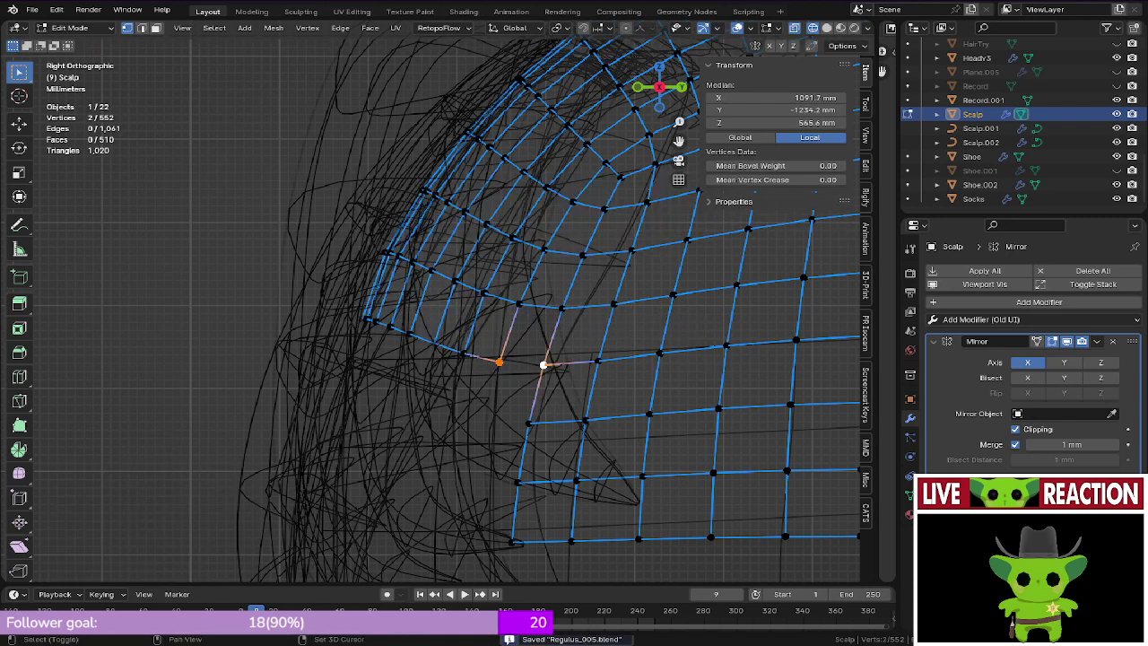
key("ctrl+s")
mouse_move(574, 310)
middle_mouse_down()
mouse_move(646, 325)
mouse_move(628, 324)
middle_mouse_up()
key("shift+z")
middle_click_drag(480, 310, 526, 310)
key("ctrl+s")
key("KP_1")
key("Tab")
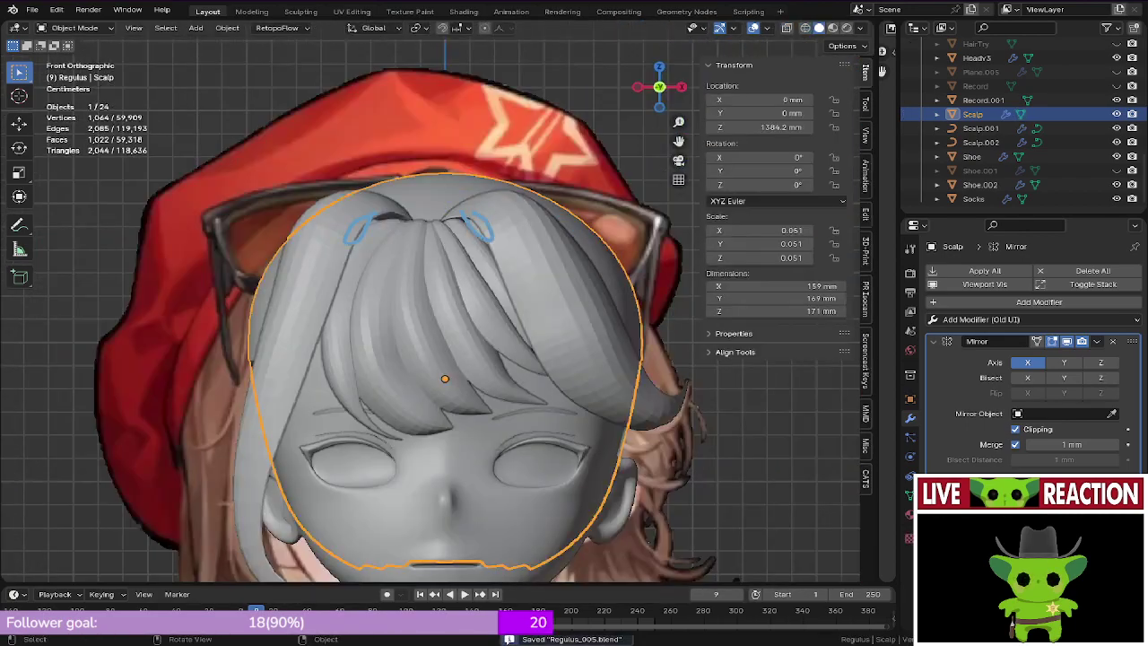
Step: Hide the Scalp.001 fringe to inspect the scalp beneath it, and undo the hiding
mouse_move(525, 377)
middle_mouse_down()
mouse_move(502, 304)
mouse_move(515, 390)
middle_mouse_up()
scroll(431, 341, "up", 2)
left_click(440, 350)
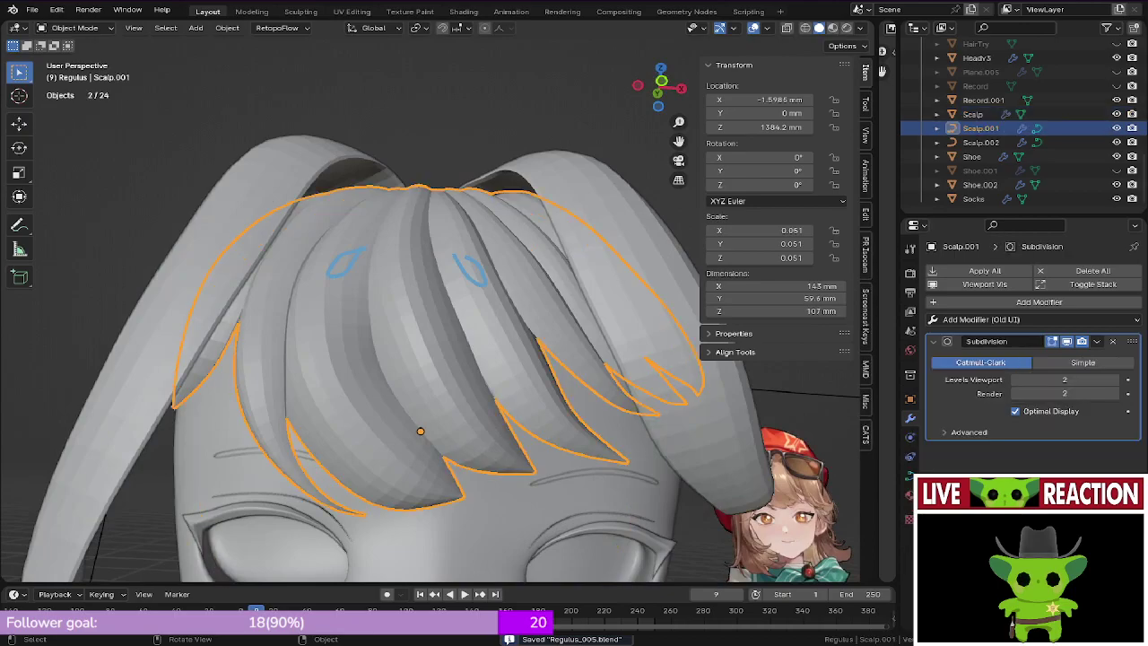
key("h")
middle_click_drag(448, 350, 399, 354)
key("ctrl+z")
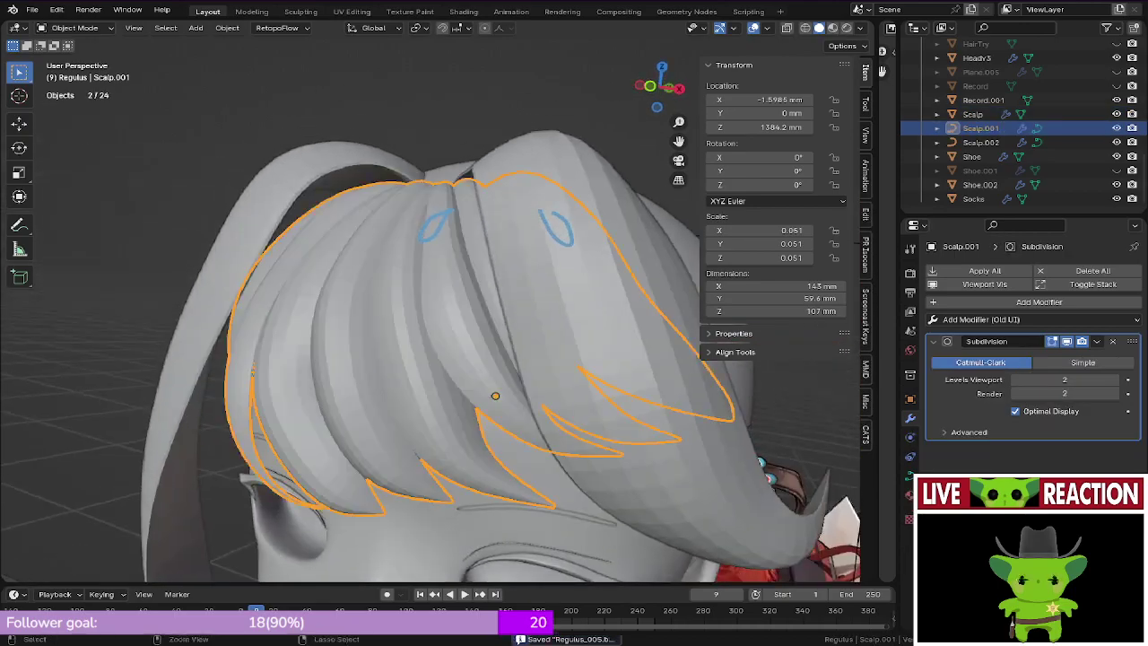
Step: Rotate the Scalp mesh's lowest front edge row by -6.24°, move it -1.2344 mm in Y and -1.8515 mm in Z, and save
key("grave")
left_click(512, 320)
key("shift+z")
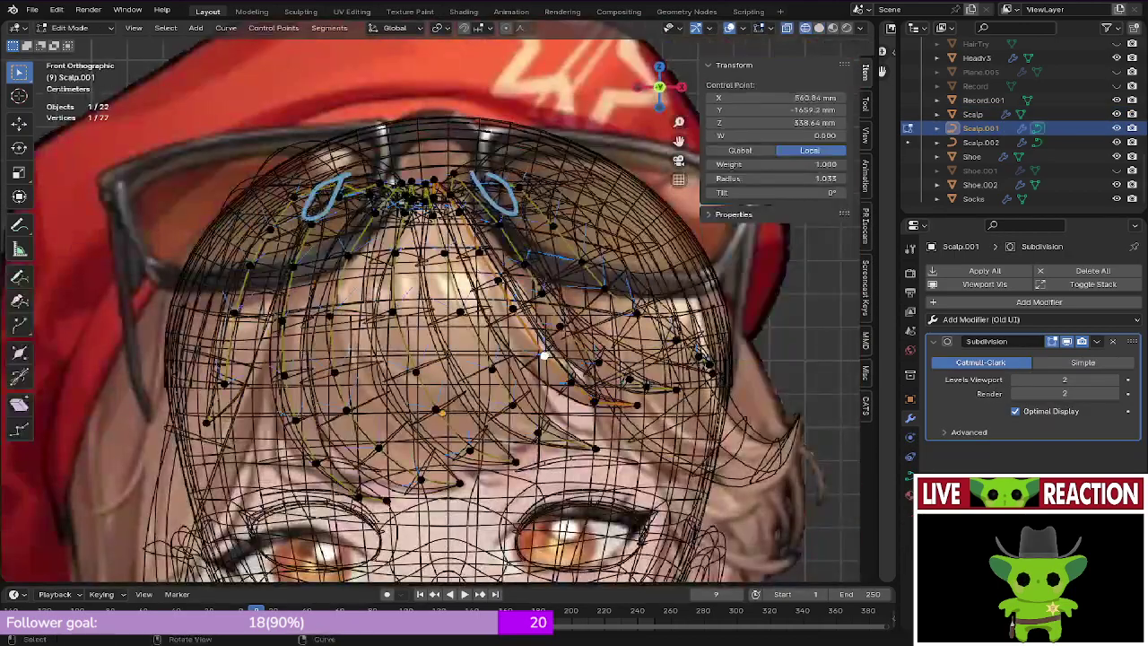
left_click(581, 373)
left_click(581, 373)
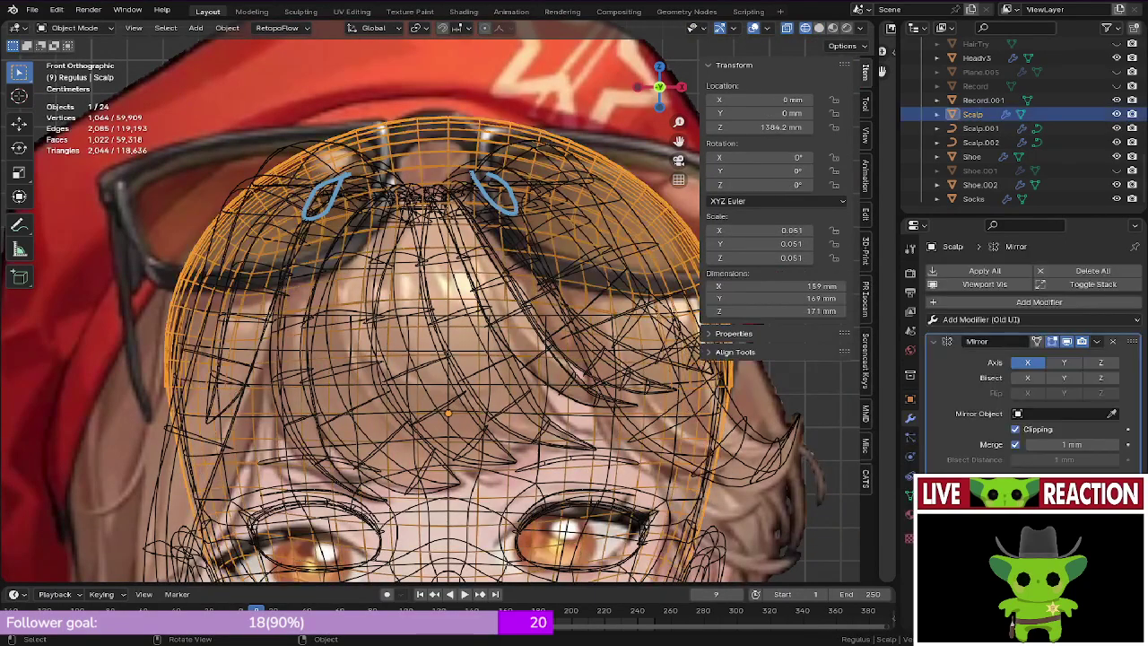
key("Tab")
scroll(582, 381, "up", 2)
middle_click_drag(585, 387, 548, 392)
middle_click_drag(547, 314, 592, 304)
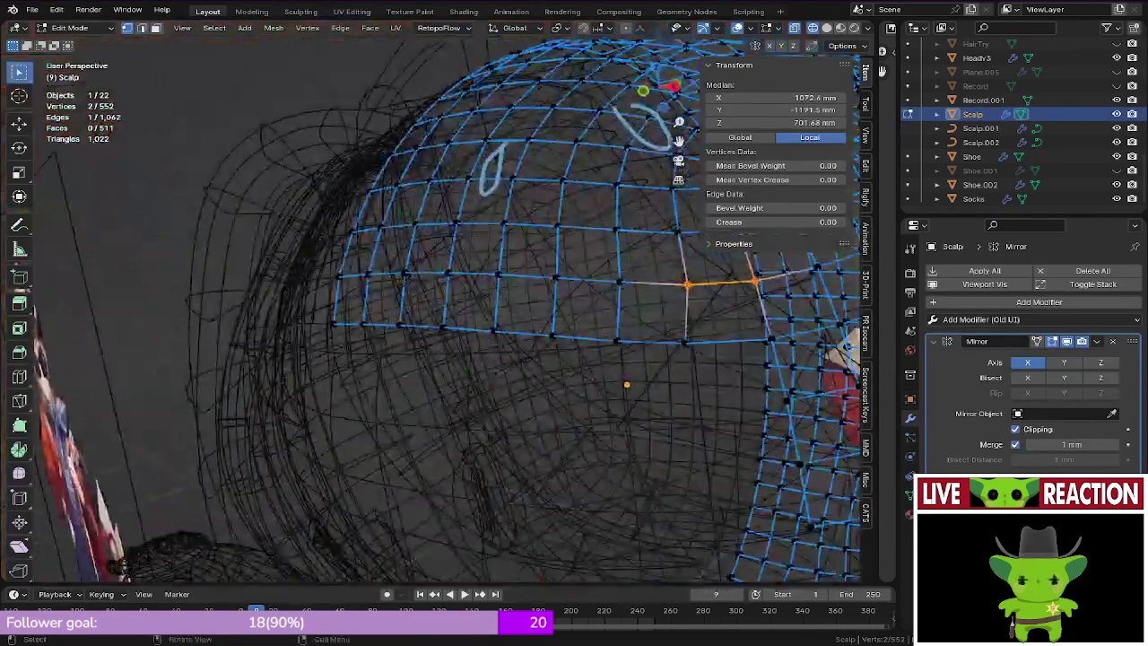
left_click(616, 341, "ctrl")
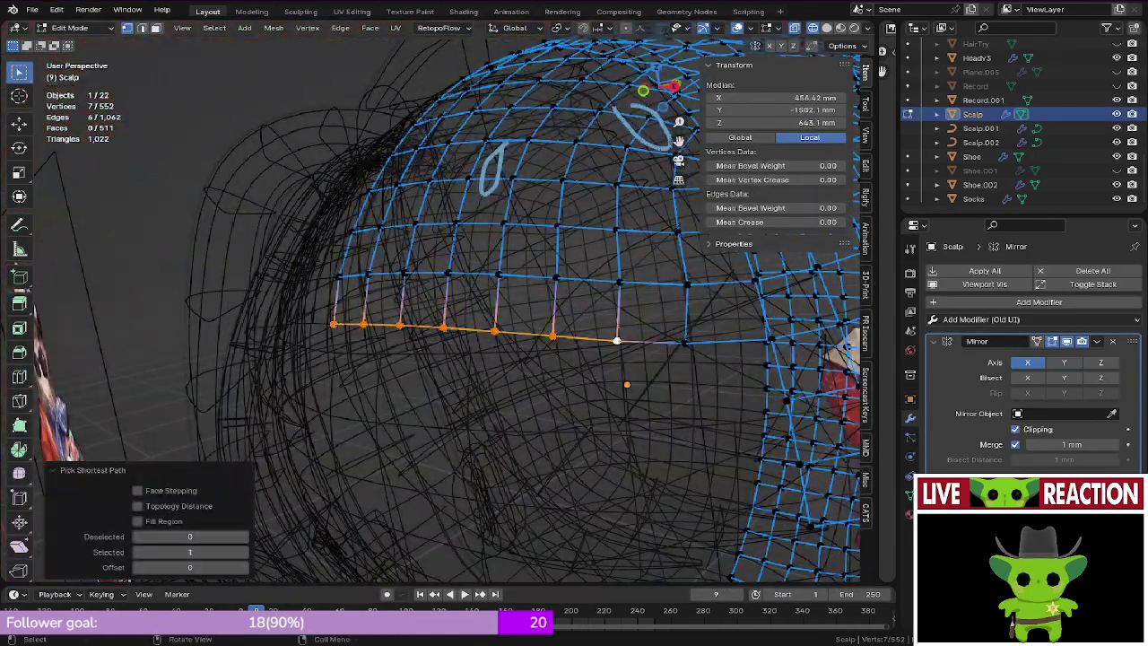
key("KP_3")
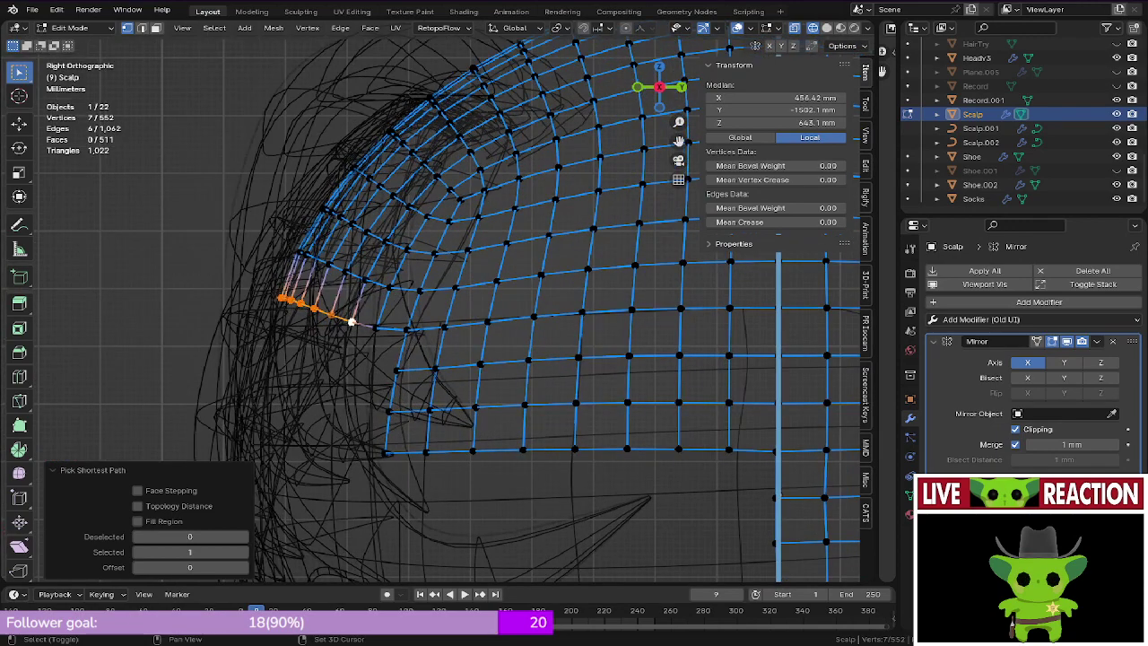
scroll(355, 328, "up", 2)
left_click(495, 278)
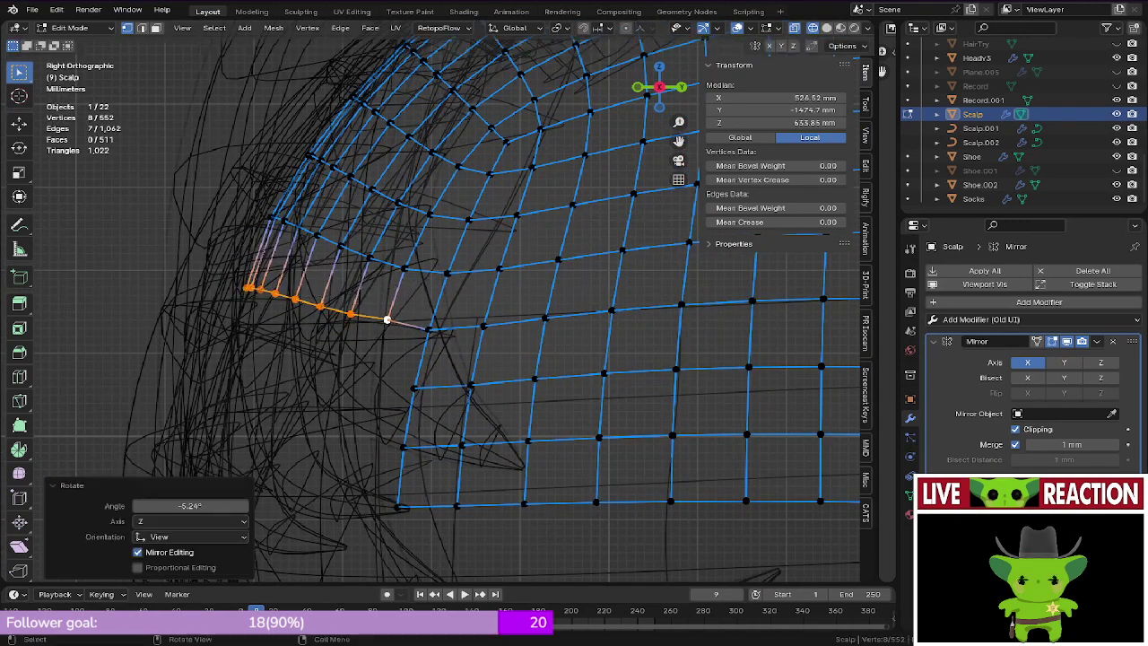
left_click(452, 287)
key("ctrl+s")
key("z")
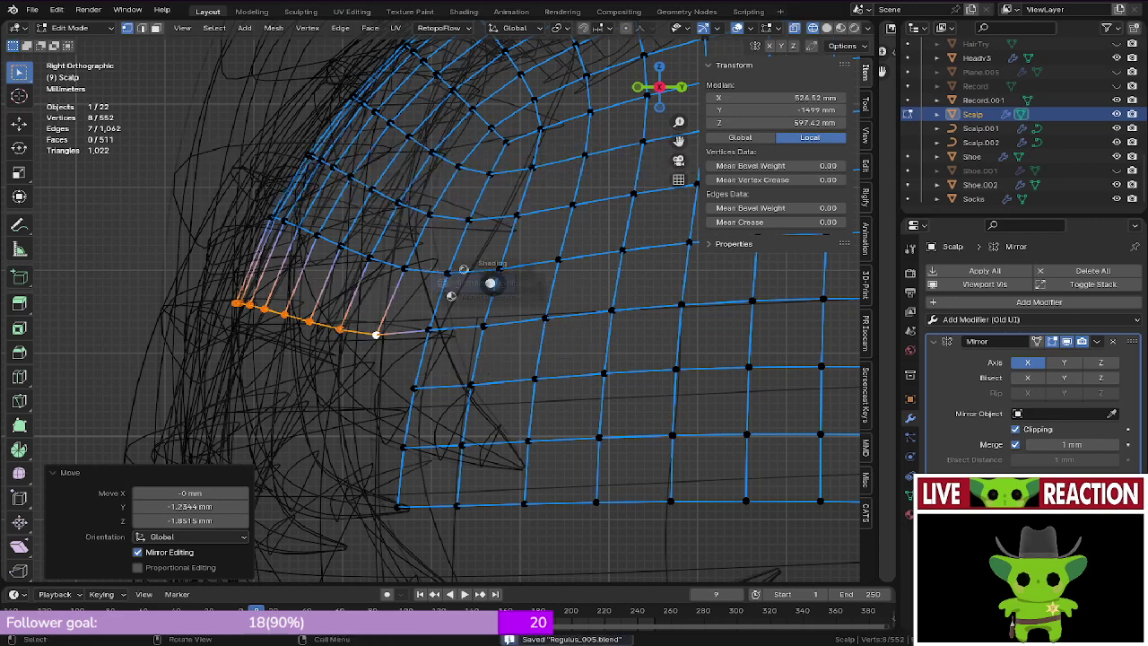
middle_click_drag(371, 283, 378, 286)
key("ctrl+s")
key("KP_1")
key("Tab")
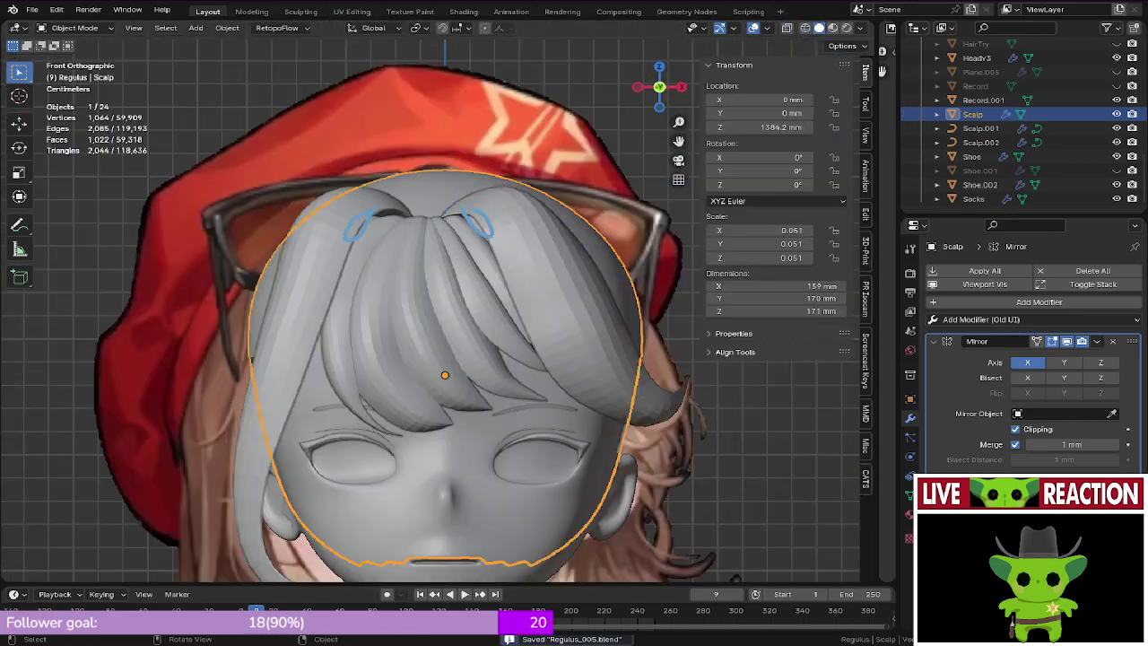
Step: Hide the Scalp.001 fringe and examine the gap between the Scalp mesh's front edge and the forehead in edit mode
scroll(439, 305, "up", 2)
left_click(439, 304)
key("h")
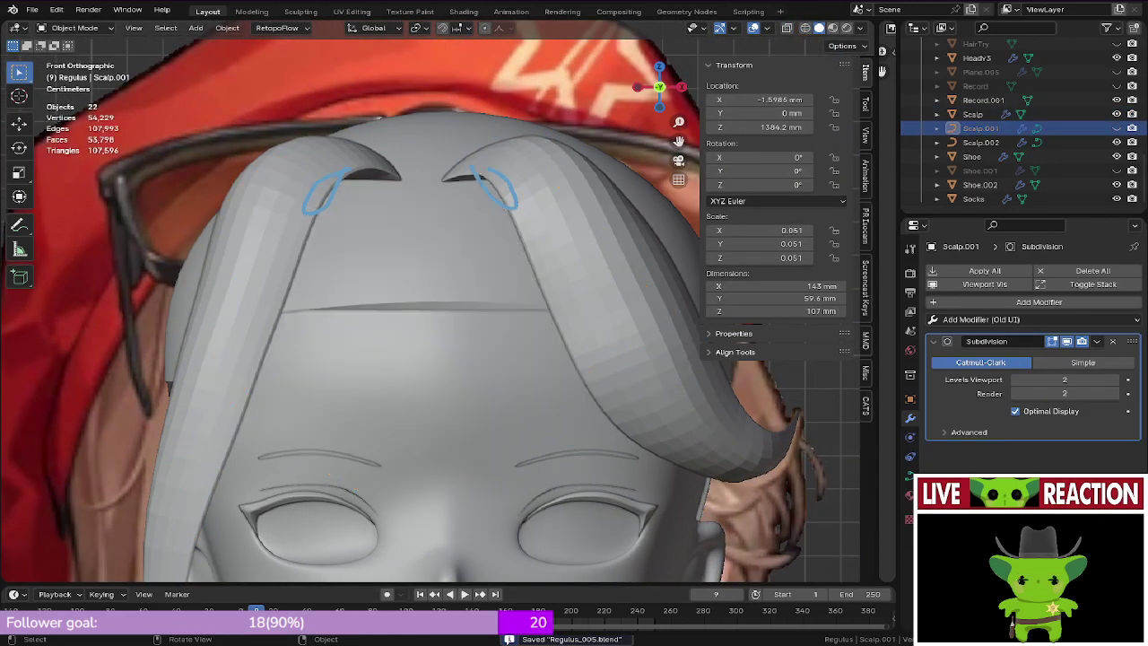
mouse_move(439, 305)
middle_mouse_down()
mouse_move(434, 345)
mouse_move(414, 316)
mouse_move(349, 284)
mouse_move(359, 325)
mouse_move(462, 317)
mouse_move(587, 332)
middle_mouse_up()
scroll(414, 305, "up", 2)
left_click(408, 278)
key("Tab")
scroll(408, 278, "up", 1)
key("z")
left_click(309, 284)
key("z")
left_click(437, 325)
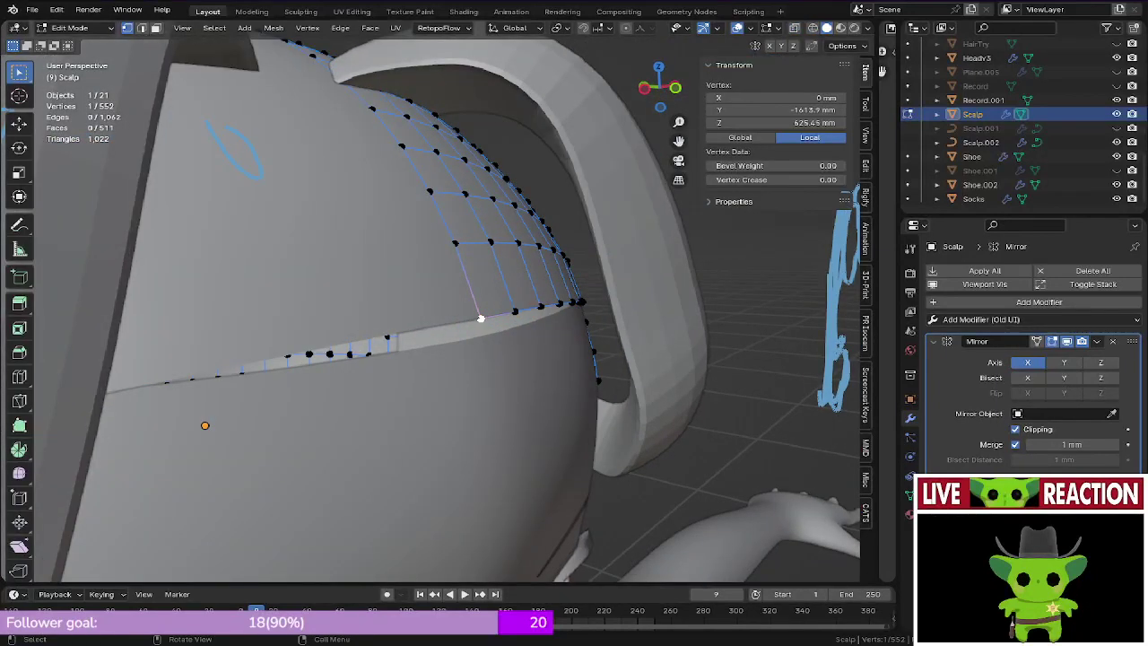
Step: Leave edit mode and hide the Scalp.002 hair
left_click(664, 296)
key("Tab")
left_click(659, 287)
key("h")
middle_click_drag(659, 286, 664, 287)
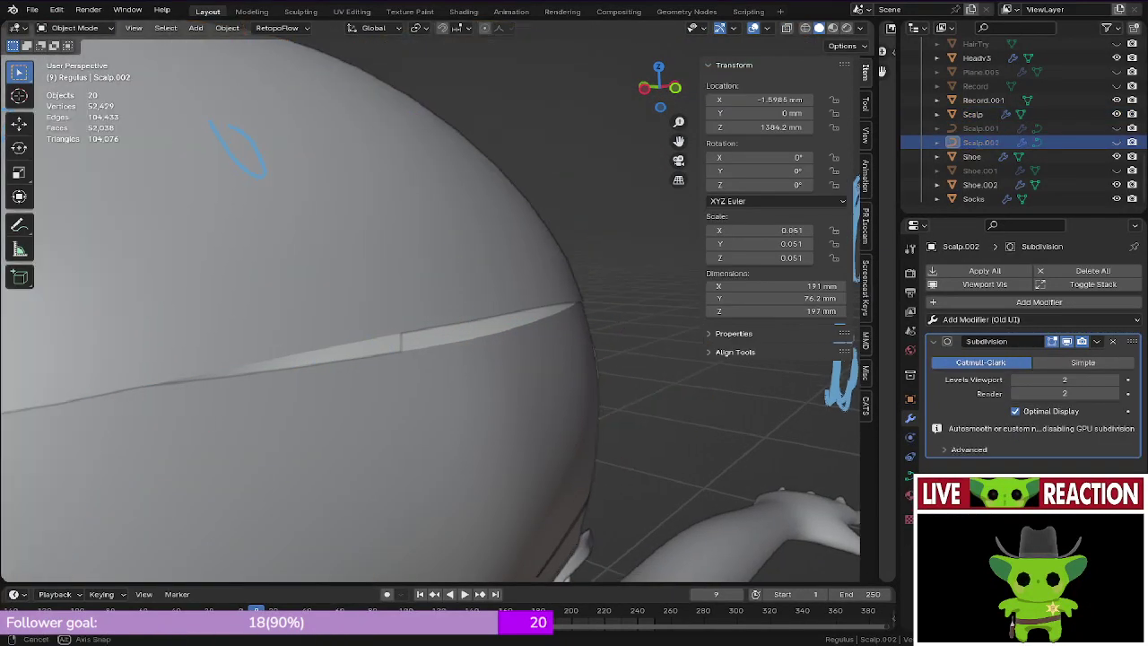
Step: Lower the fifth and fourth Scalp hairline vertices from the centre by about -0.43 mm Y, -0.97 mm Z and -0.5 mm Y, -1.12 mm Z
middle_click_drag(466, 322, 567, 342)
left_click(529, 300)
key("Tab")
left_click(563, 343)
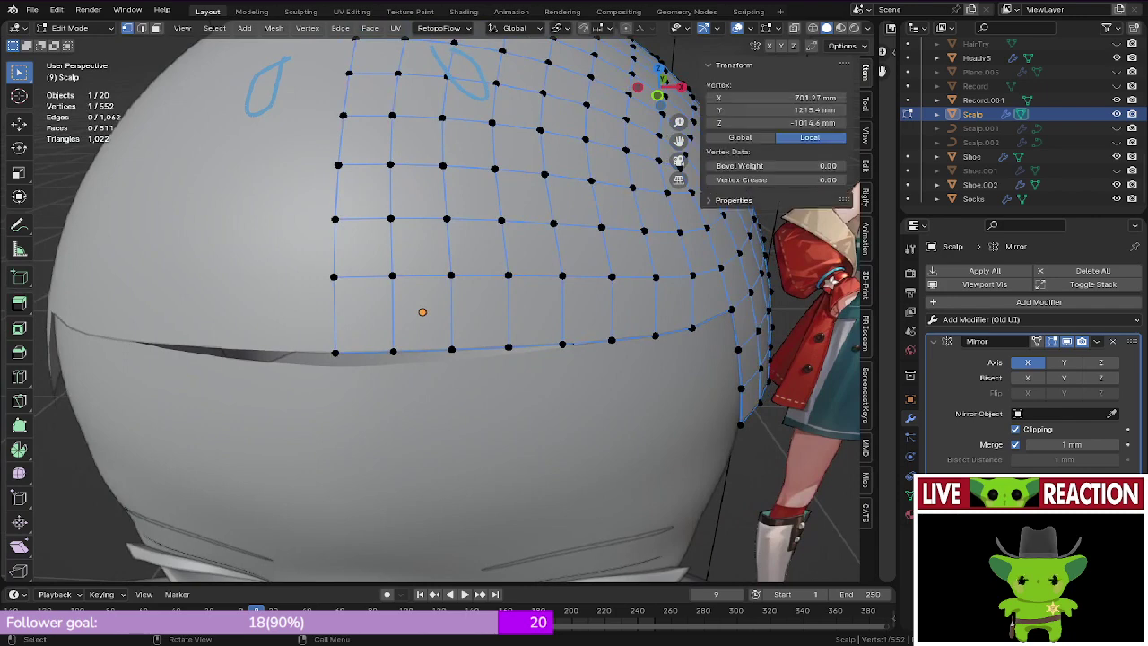
key("g")
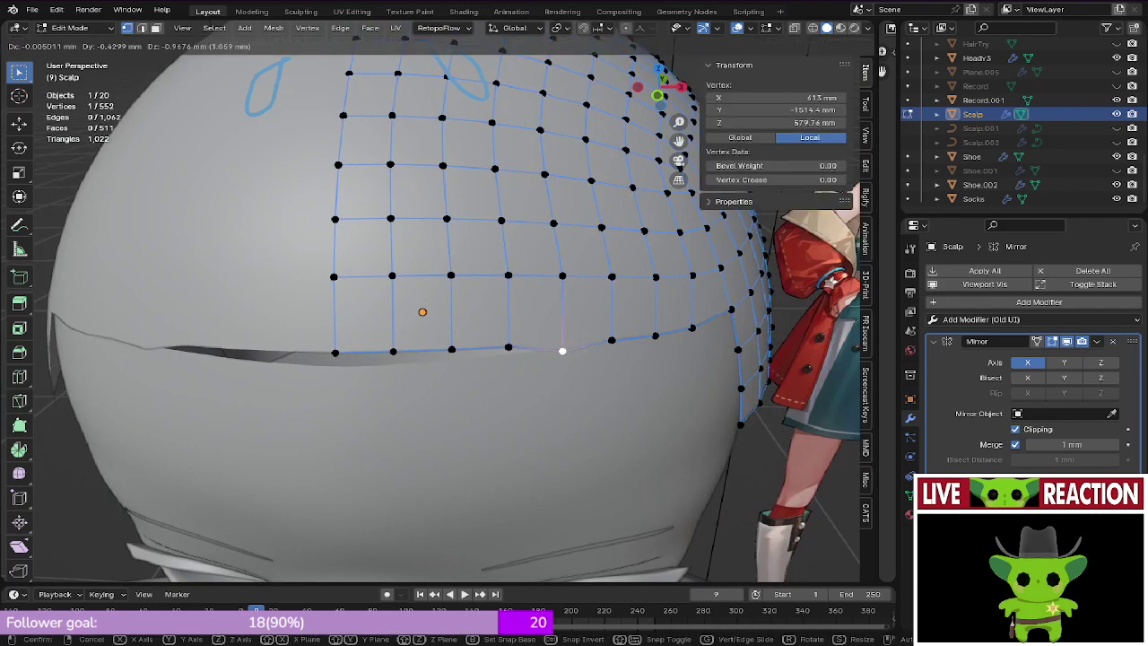
left_click(563, 350)
left_click(509, 347)
key("g")
left_click(509, 355)
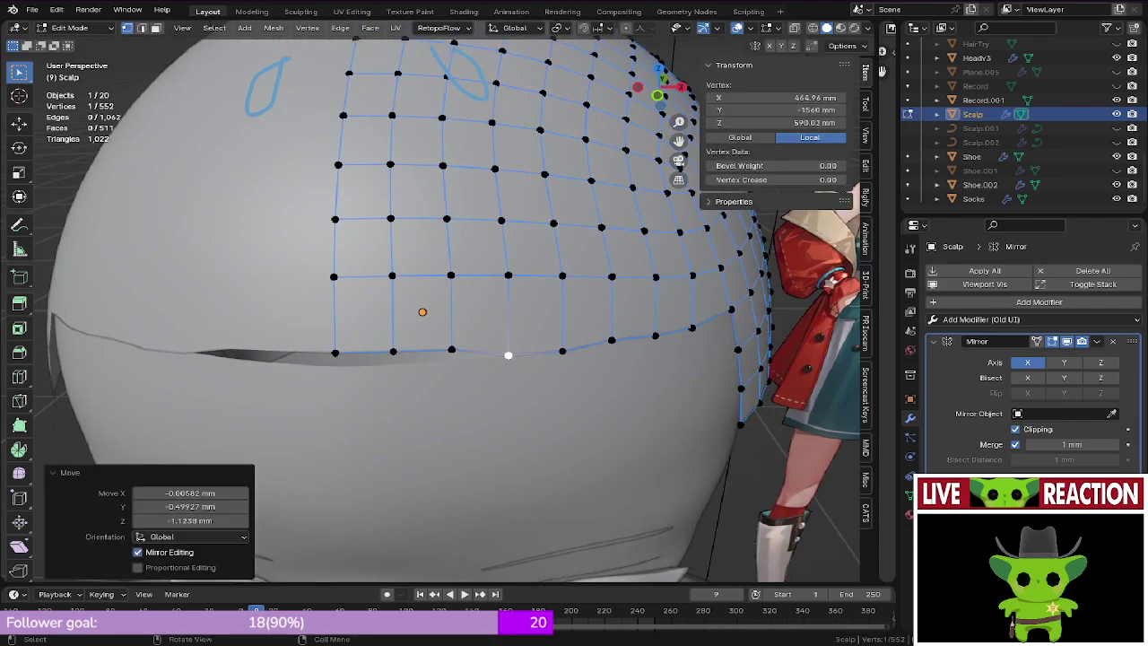
Step: Lower the third hairline vertex from the centre line onto the forehead
left_click(452, 353)
key("g")
right_click(452, 355)
key("g")
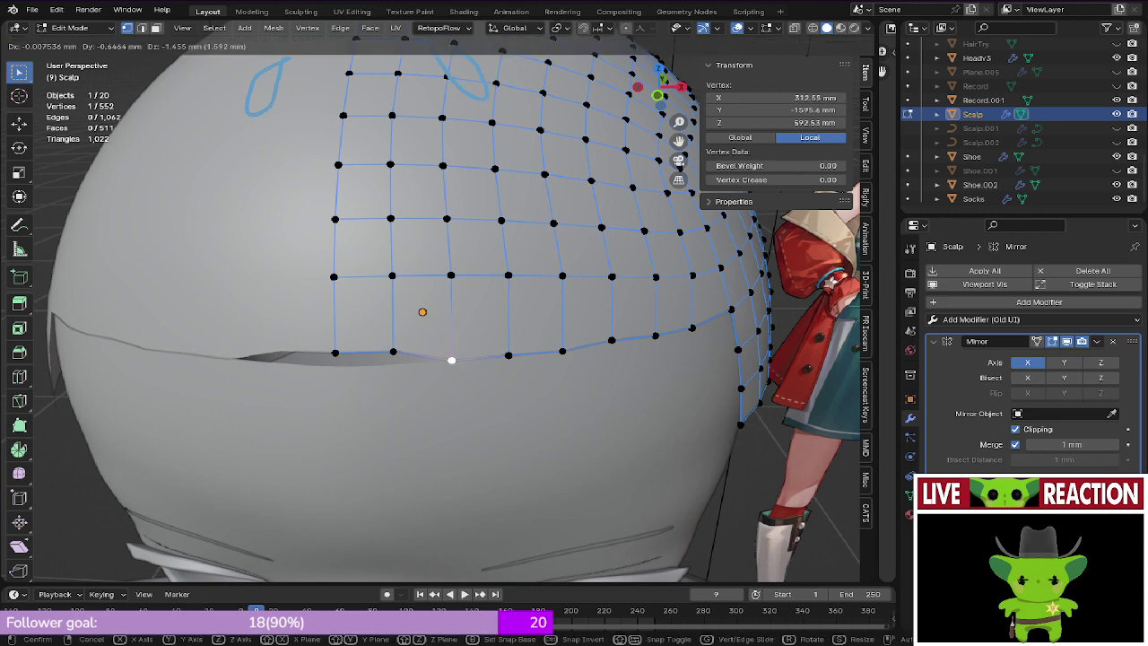
left_click(451, 362)
Step: Lower the second hairline vertex to match, move the centre-line vertex by about -0.72 mm in Y and -1.63 mm in Z, and save
left_click(391, 350)
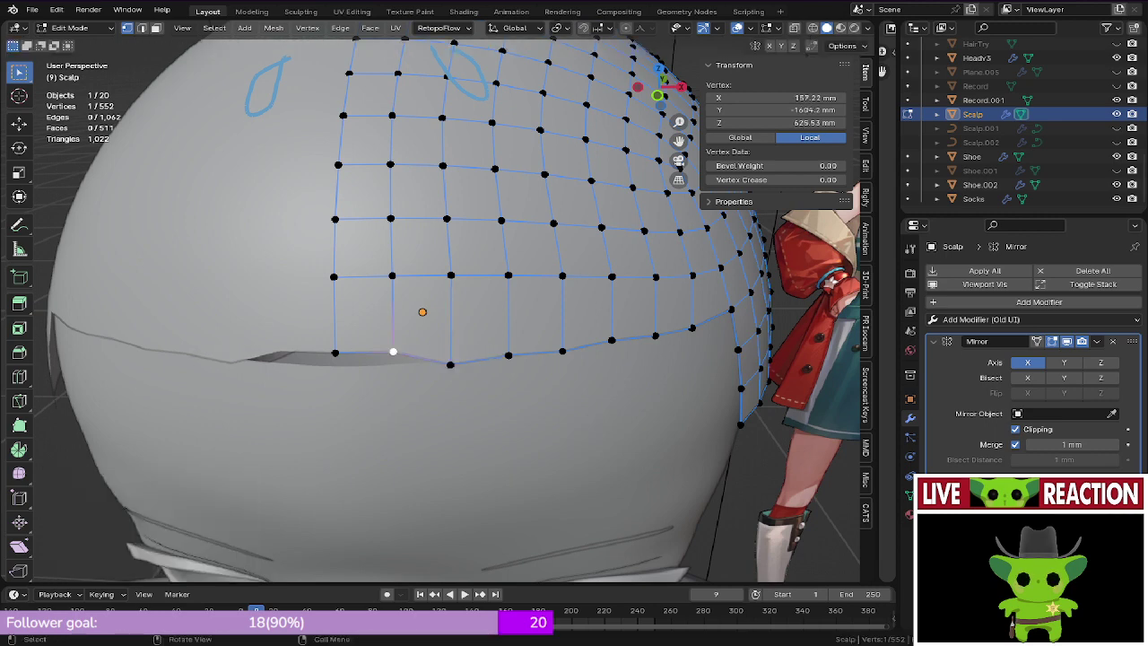
key("g")
left_click(393, 365)
left_click(334, 352)
key("g")
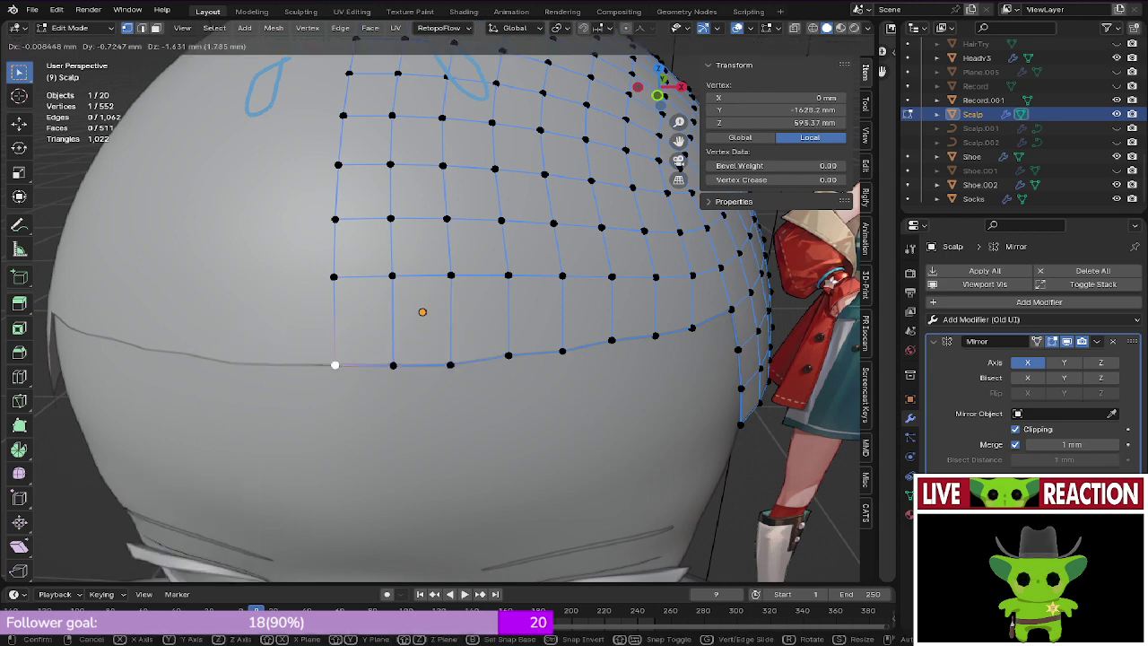
left_click(335, 366)
middle_click_drag(334, 366, 187, 356, "shift")
key("ctrl+s")
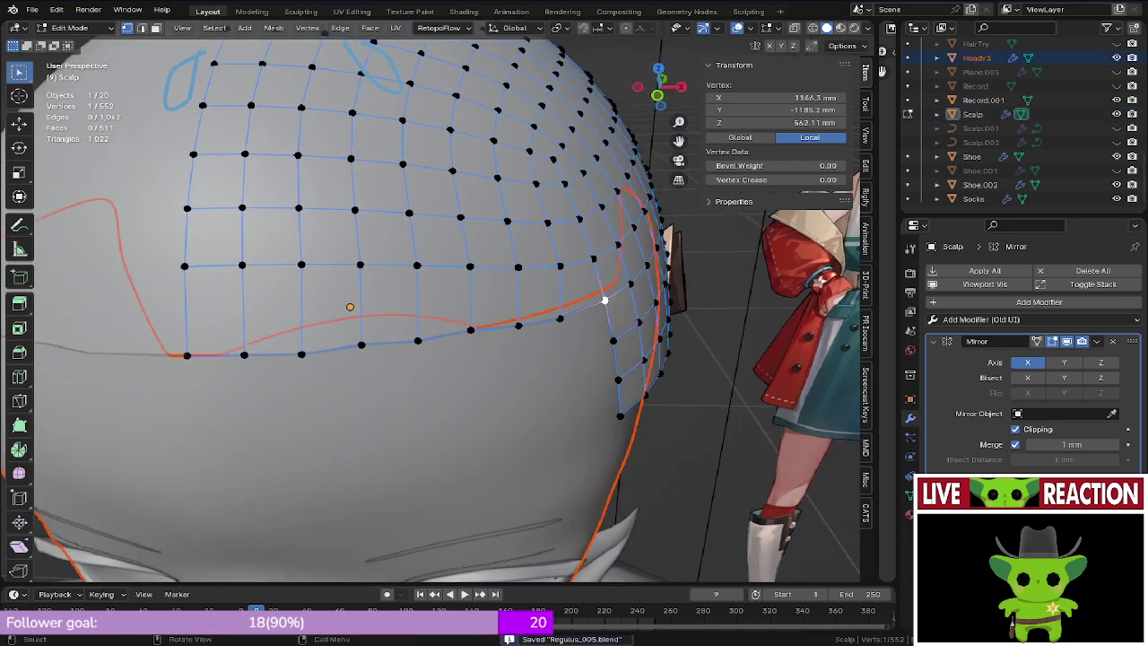
Step: Select the Scalp's front hairline vertices from the side corner to the centre line, smooth them with LoopTools Relax, and save the file
left_click(187, 356, "ctrl")
key("Tab")
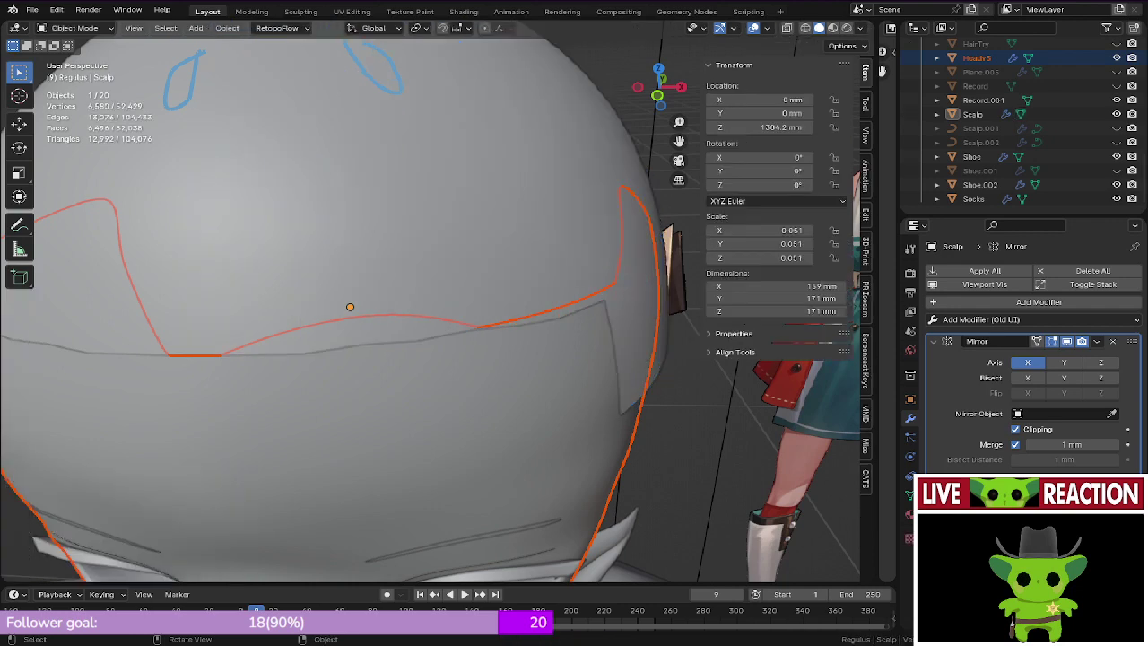
left_click(215, 390)
left_click(216, 313)
key("Tab")
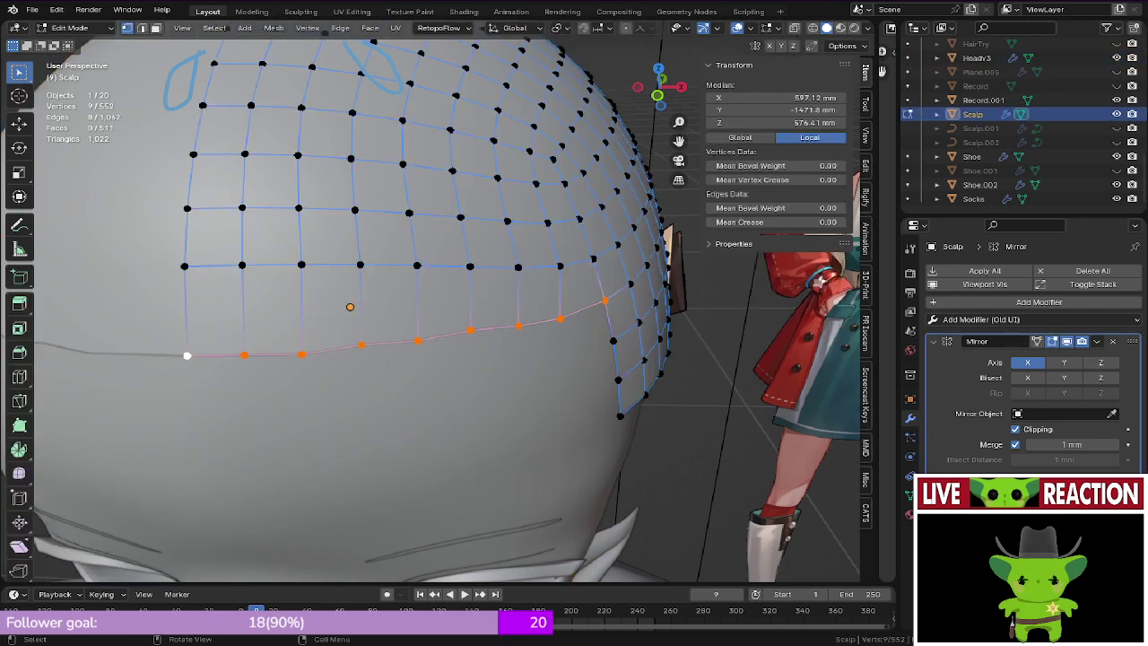
left_click(865, 166)
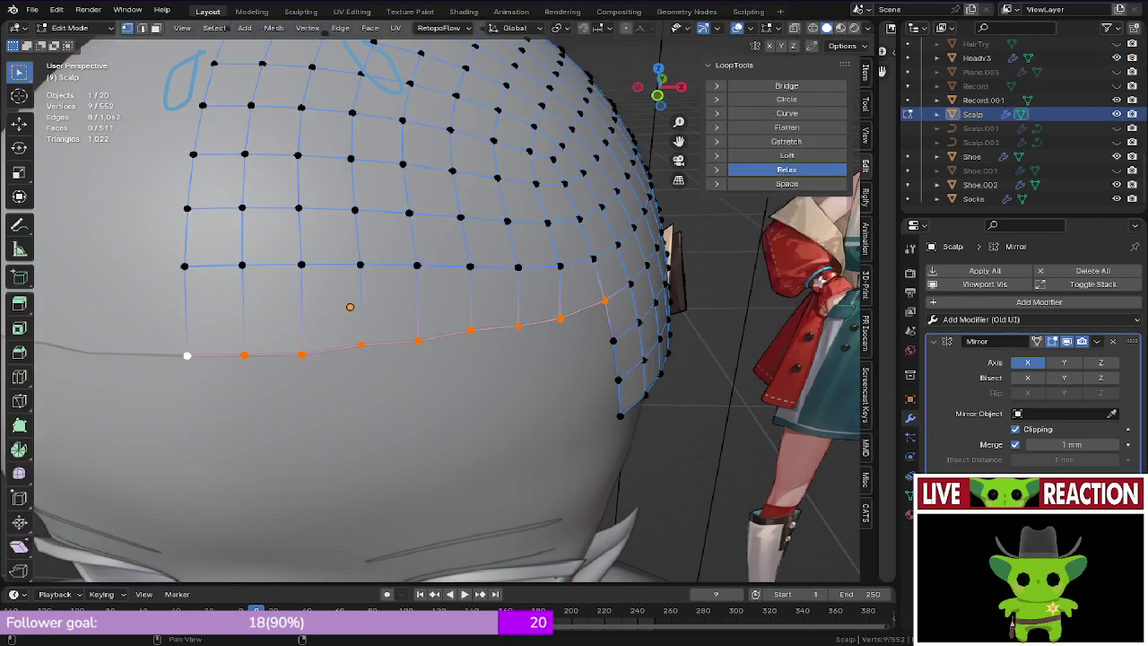
left_click(786, 169)
key("KP_1")
key("Tab")
key("ctrl+s")
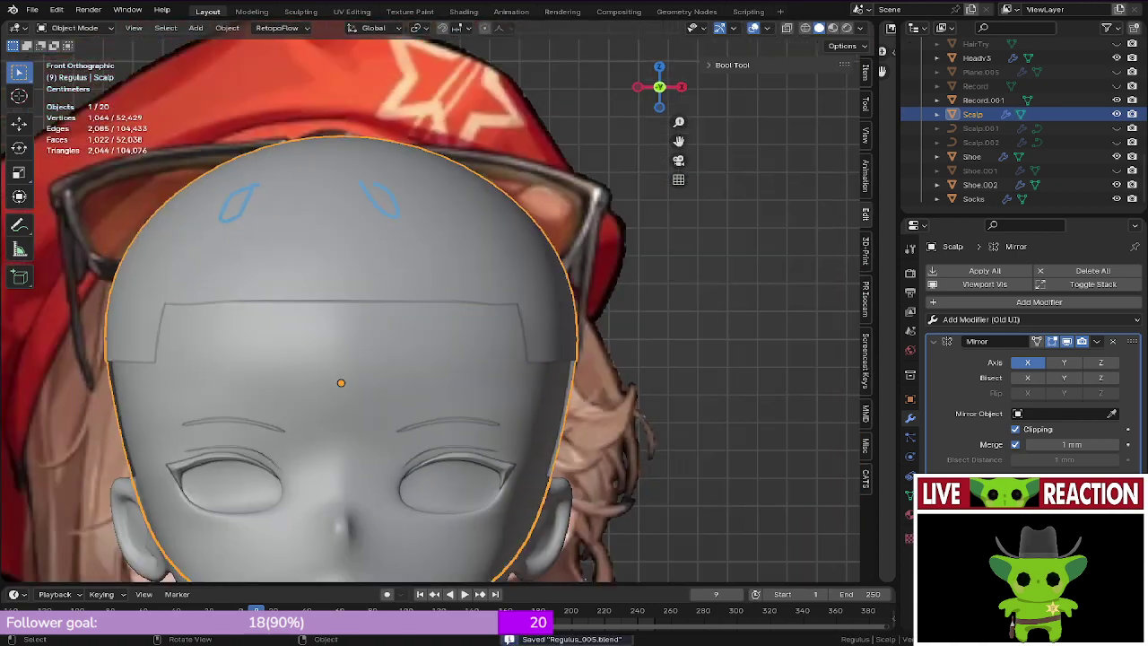
Step: Reopen the Scalp mesh for editing and add a new vertex group to it
middle_click_drag(430, 305, 377, 296)
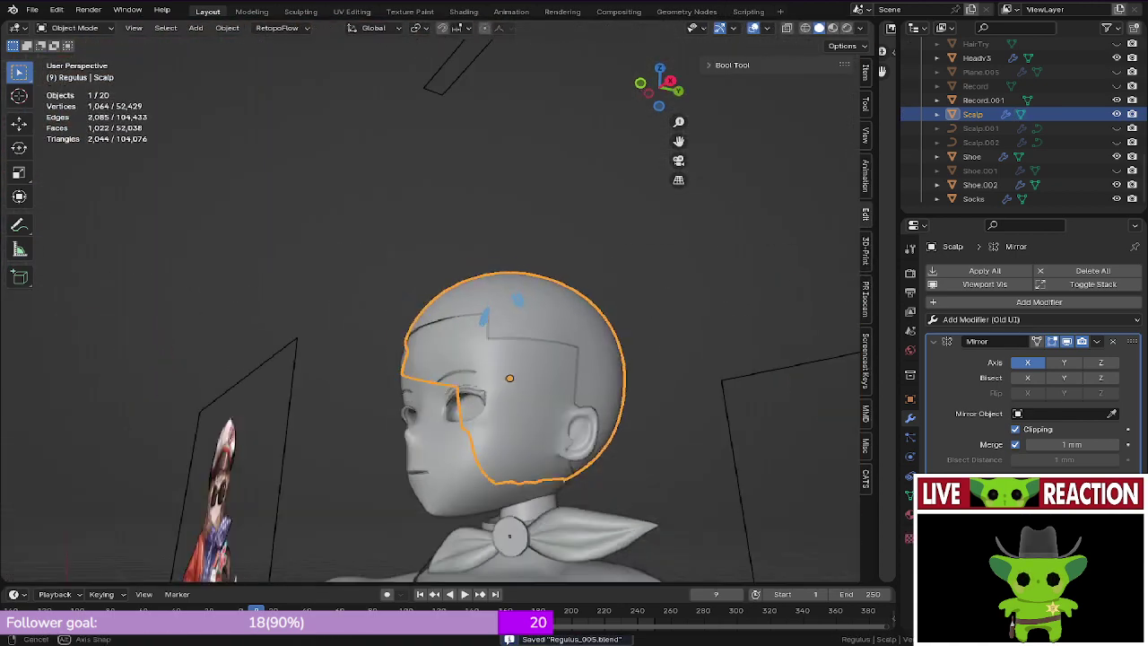
middle_click_drag(377, 296, 496, 397)
scroll(431, 310, "up", 4)
key("Tab")
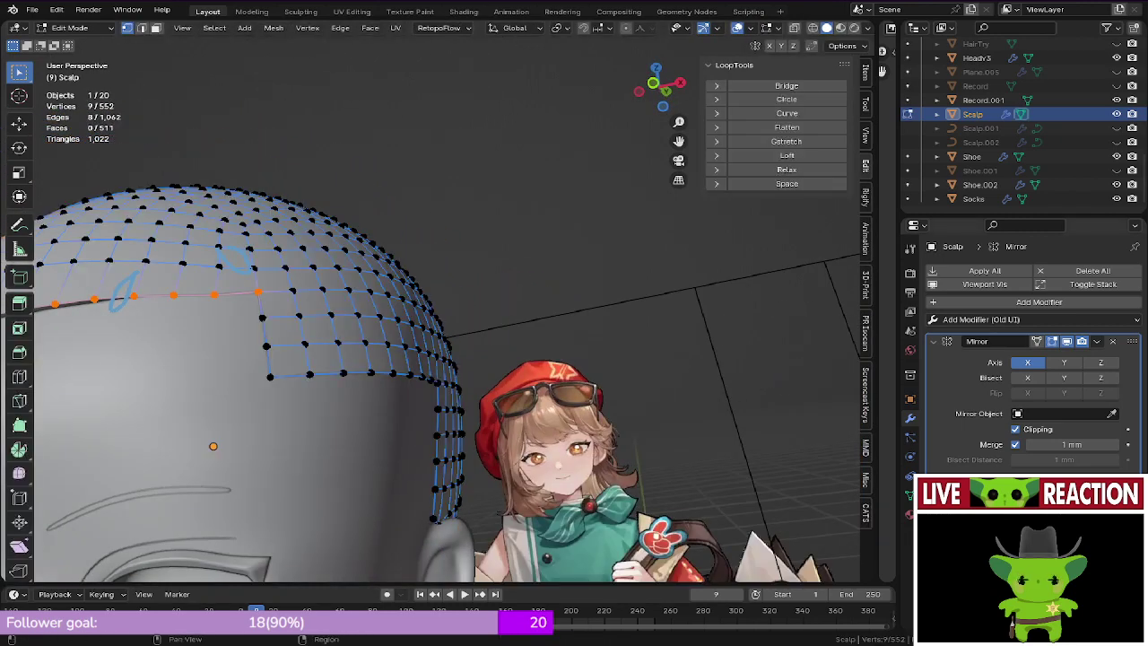
left_click(910, 495)
left_click(1127, 313)
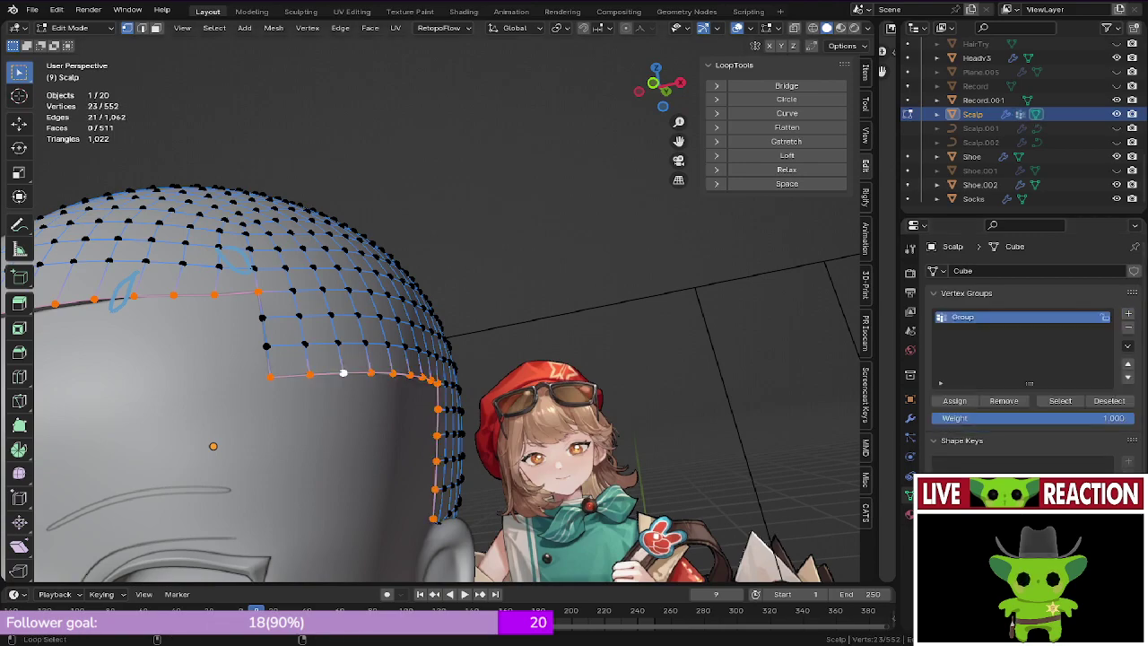
Step: Extend the hairline border selection on the Scalp mesh to include the short vertical edge at the forehead corner
left_click(263, 328, "alt+shift")
scroll(430, 314, "down", 2)
mouse_move(619, 314)
middle_mouse_down()
mouse_move(520, 300)
mouse_move(448, 314)
middle_mouse_up()
key("z")
mouse_move(502, 359)
middle_mouse_down()
mouse_move(434, 289)
mouse_move(403, 301)
middle_mouse_up()
left_click(321, 288)
scroll(385, 309, "up", 2)
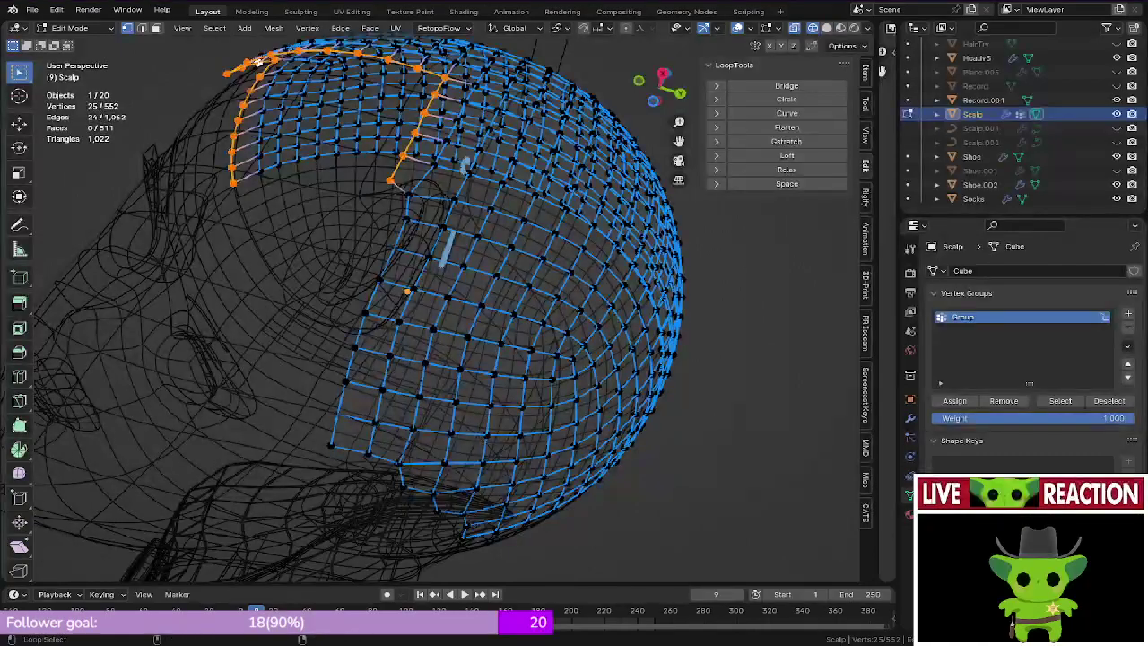
key("z")
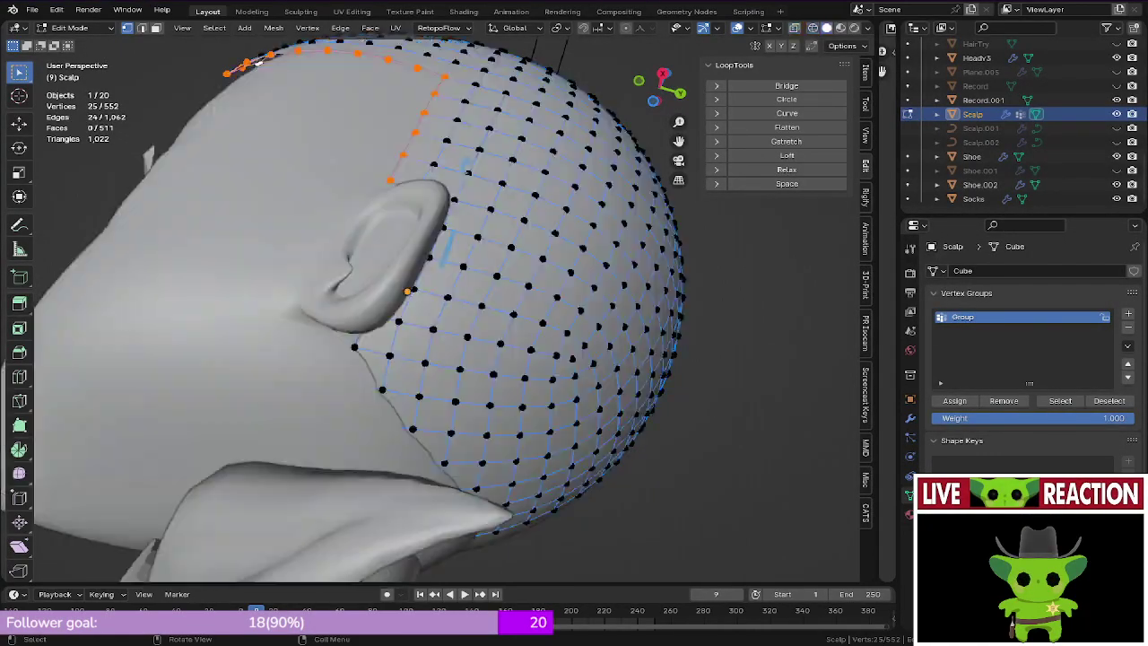
Step: Refine the selection to the scalp's border edge loop from the forehead centre to the ear, and save the file
mouse_move(431, 278)
middle_mouse_down()
mouse_move(410, 355)
mouse_move(331, 349)
mouse_move(359, 337)
mouse_move(280, 321)
mouse_move(336, 435)
middle_mouse_up()
key("z")
key("z")
key("shift+z")
key("shift+z")
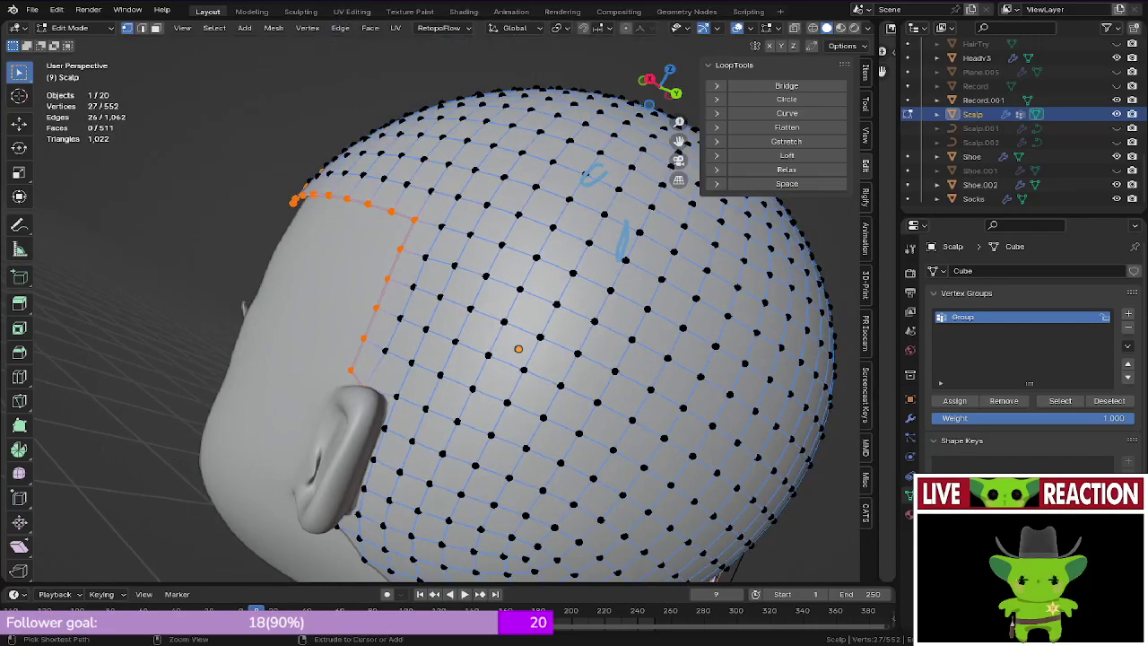
mouse_move(305, 323)
middle_mouse_down()
mouse_move(280, 315)
mouse_move(394, 342)
mouse_move(393, 310)
middle_mouse_up()
key("shift+z")
key("shift+z")
scroll(359, 325, "down", 3)
scroll(394, 342, "up", 2)
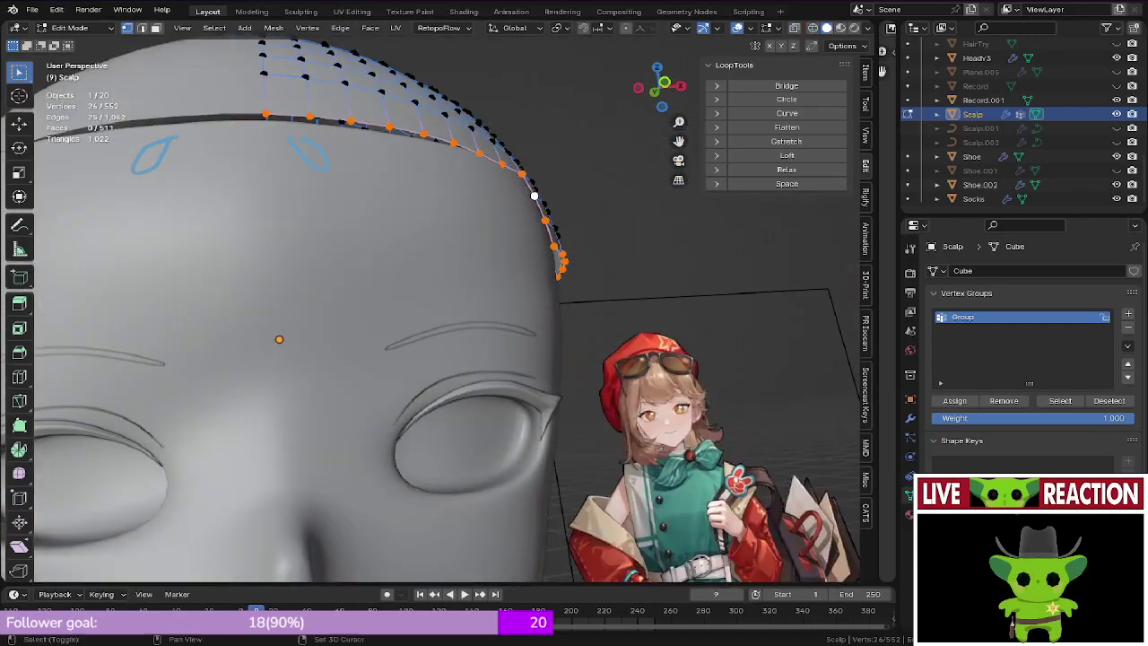
scroll(465, 260, "up", 2)
middle_click_drag(377, 193, 456, 260, "shift")
key("ctrl+s")
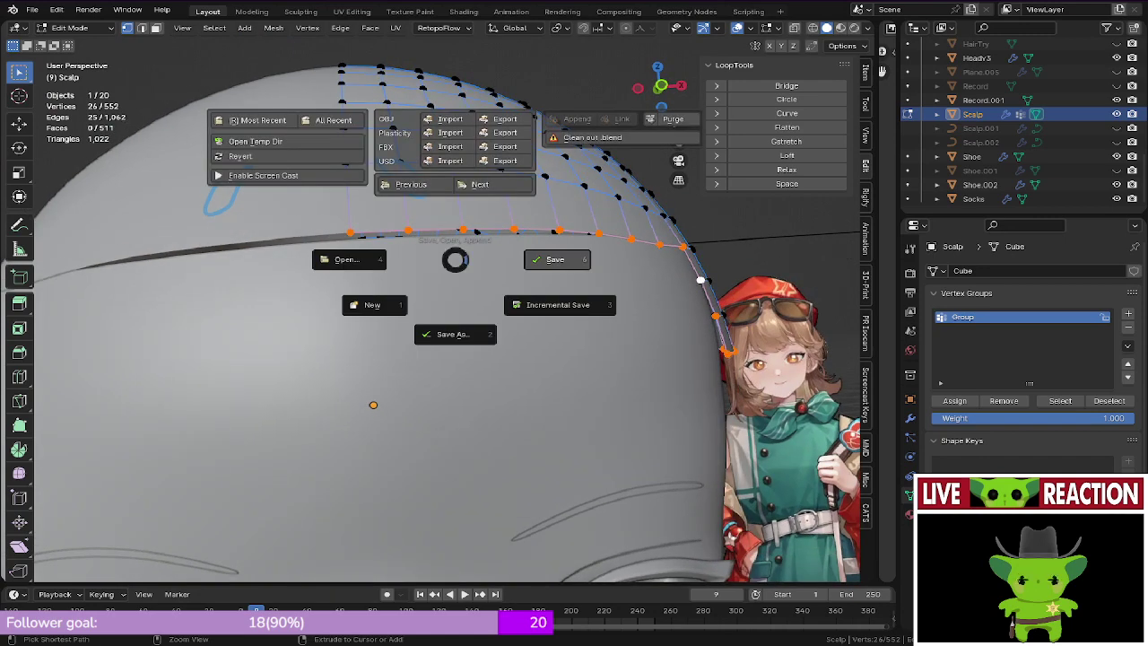
left_click(556, 260)
Step: Add a Shrinkwrap modifier to Scalp targeting the head mesh, limit it to vertex group Group, and save the file
left_click(910, 419)
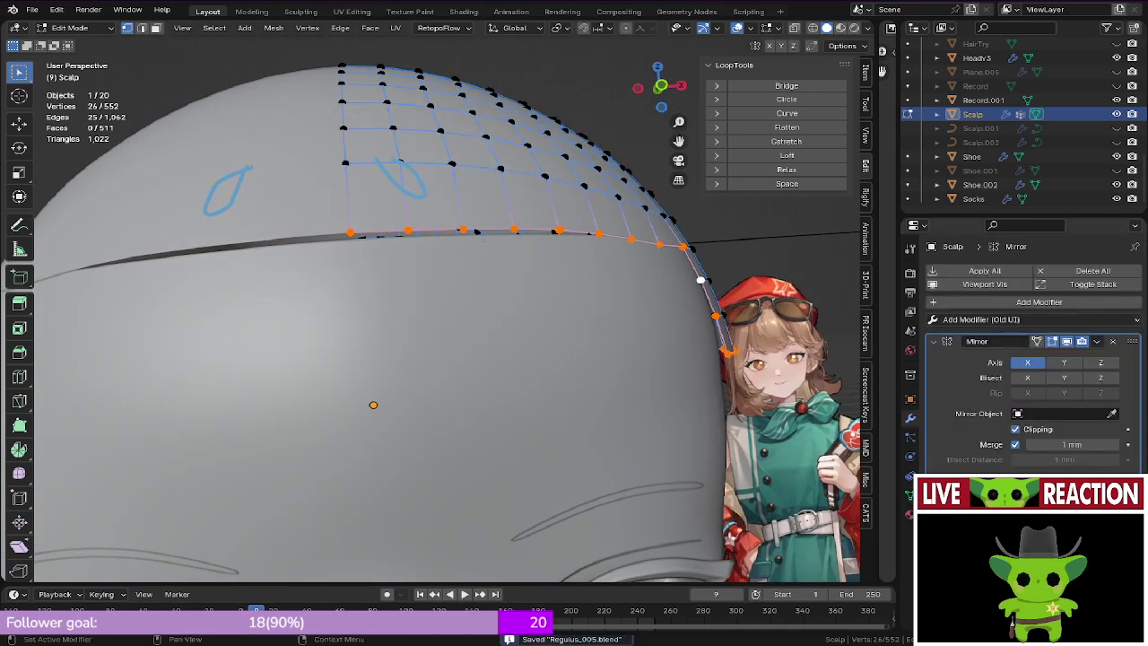
left_click(986, 319)
left_click(964, 472)
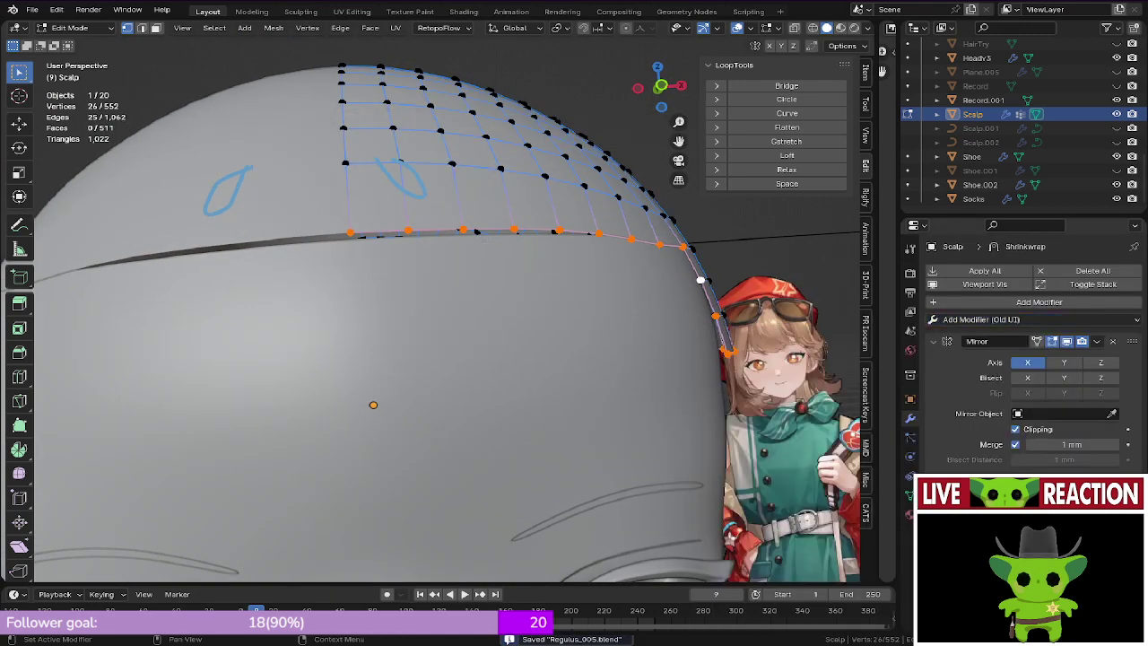
left_click(1058, 557)
left_click(1111, 557)
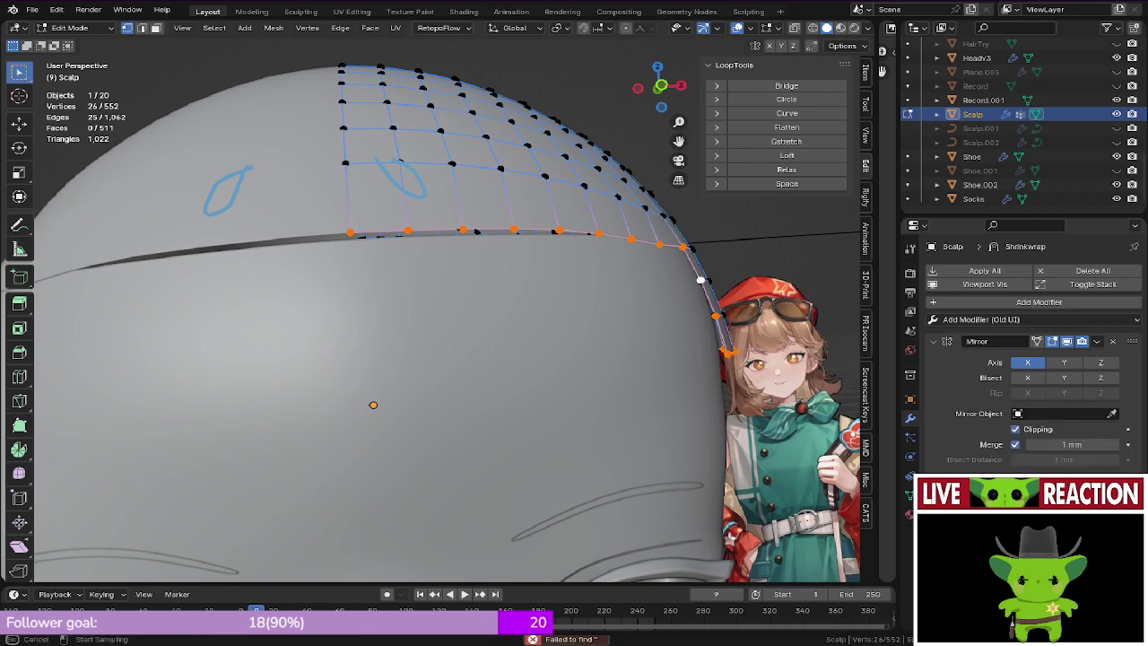
left_click(563, 382)
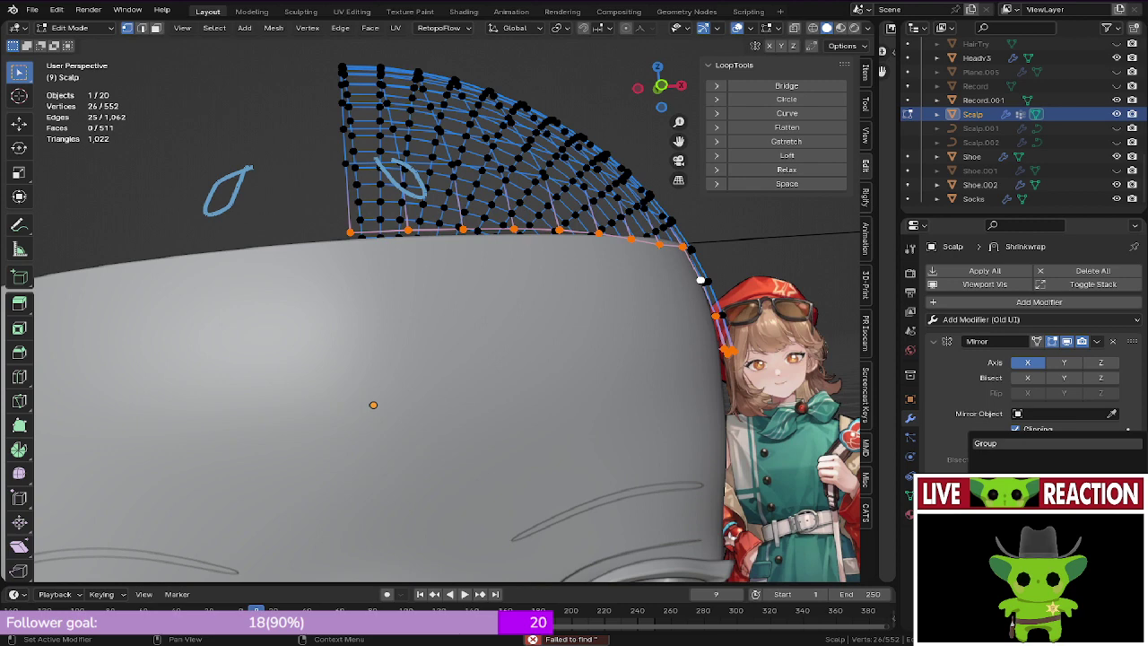
left_click(1031, 443)
key("ctrl+s")
left_click(672, 352)
Step: Assign the selected scalp border vertices to the vertex group Group
middle_click_drag(645, 352, 602, 367)
scroll(431, 309, "up", 2)
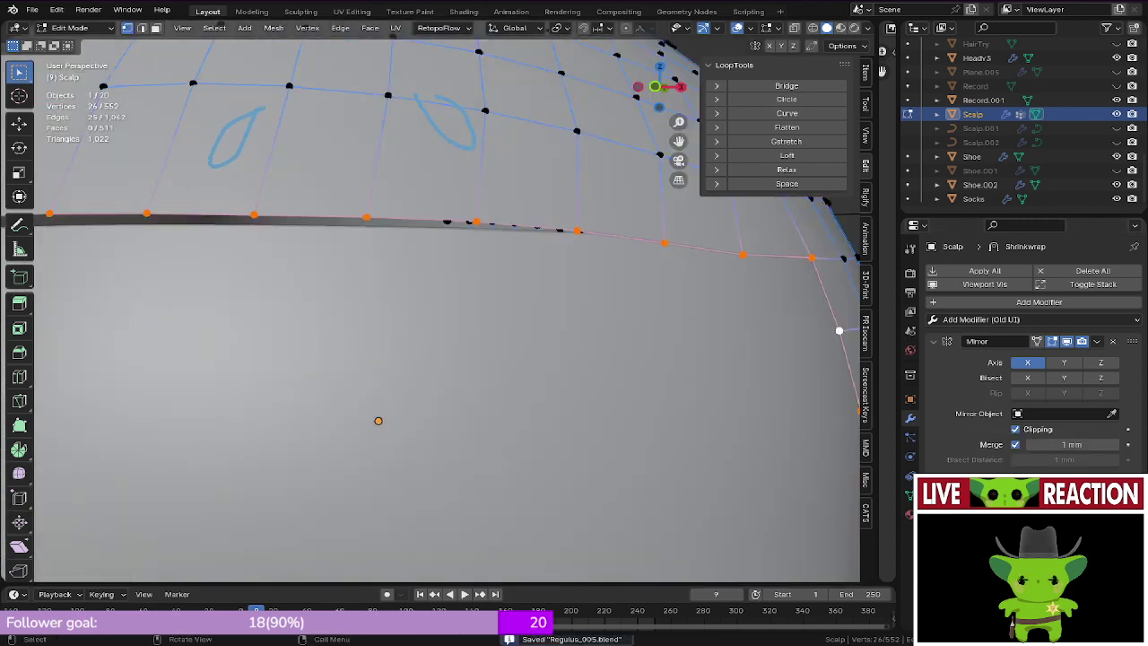
scroll(431, 309, "down", 3)
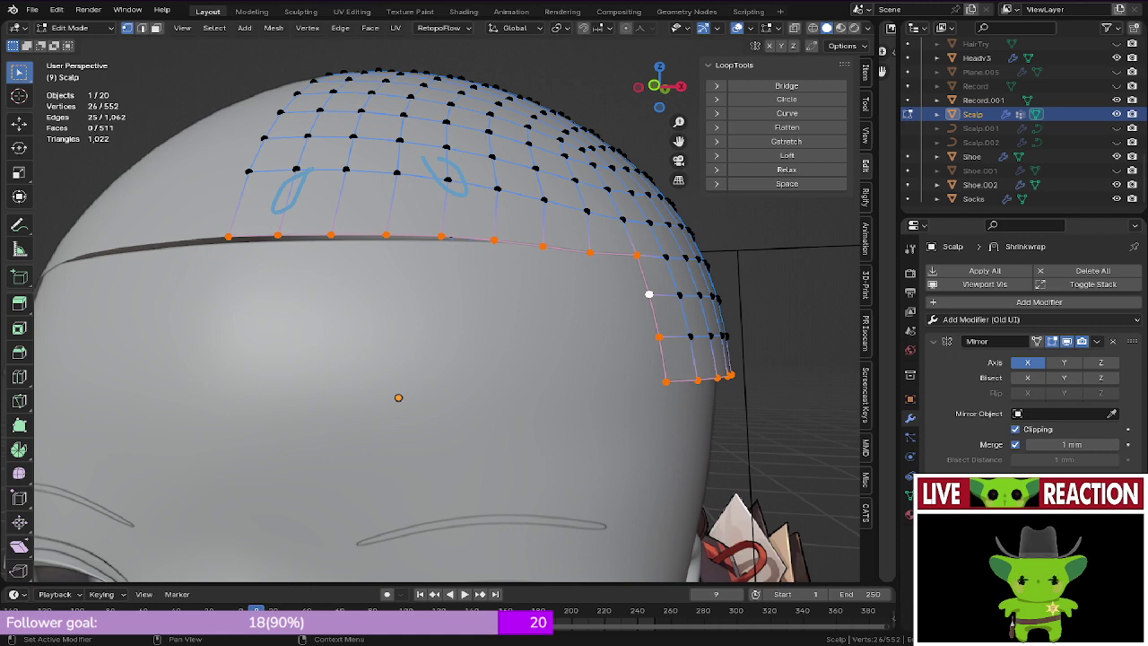
middle_click_drag(448, 313, 332, 184)
scroll(404, 238, "up", 2)
middle_click_drag(341, 251, 307, 93)
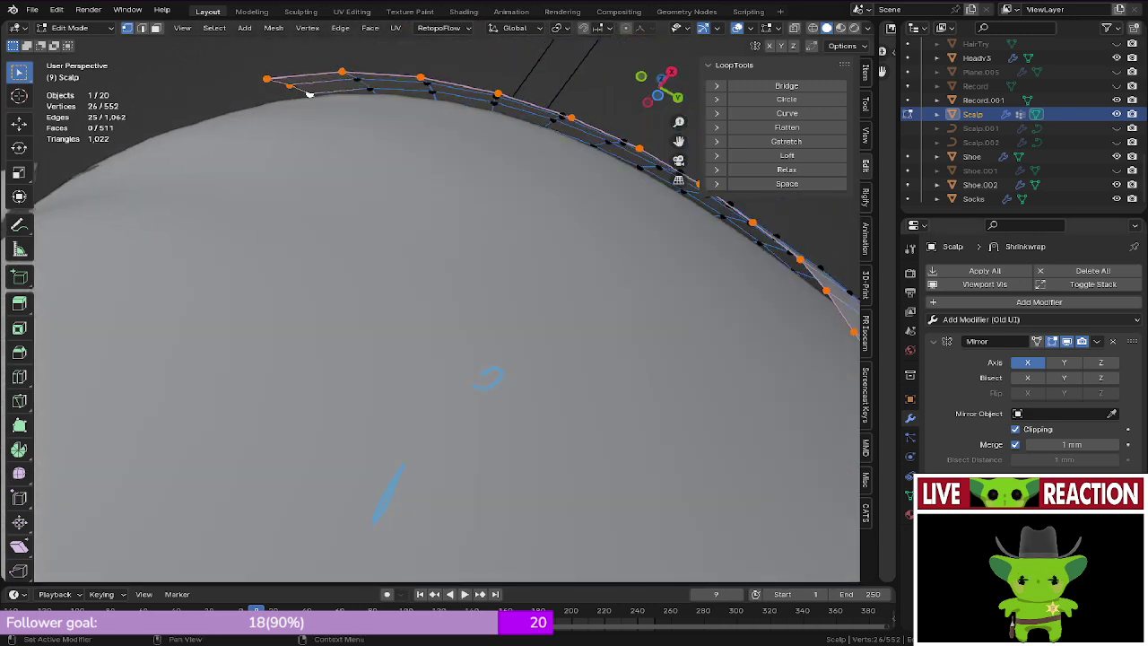
left_click(910, 495)
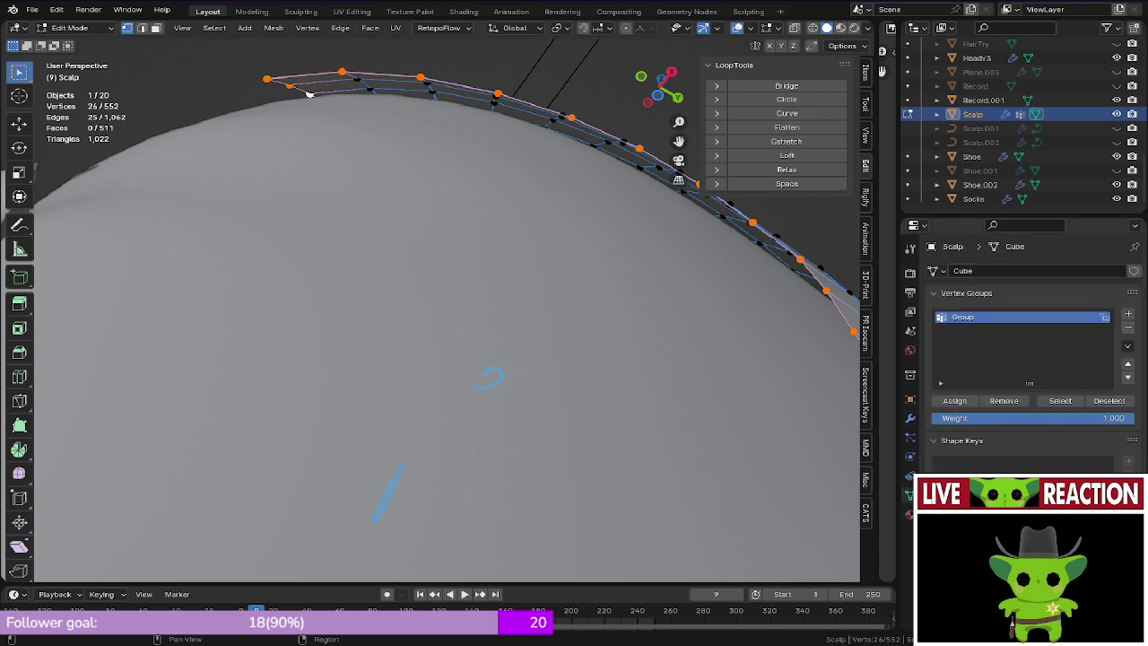
left_click(954, 401)
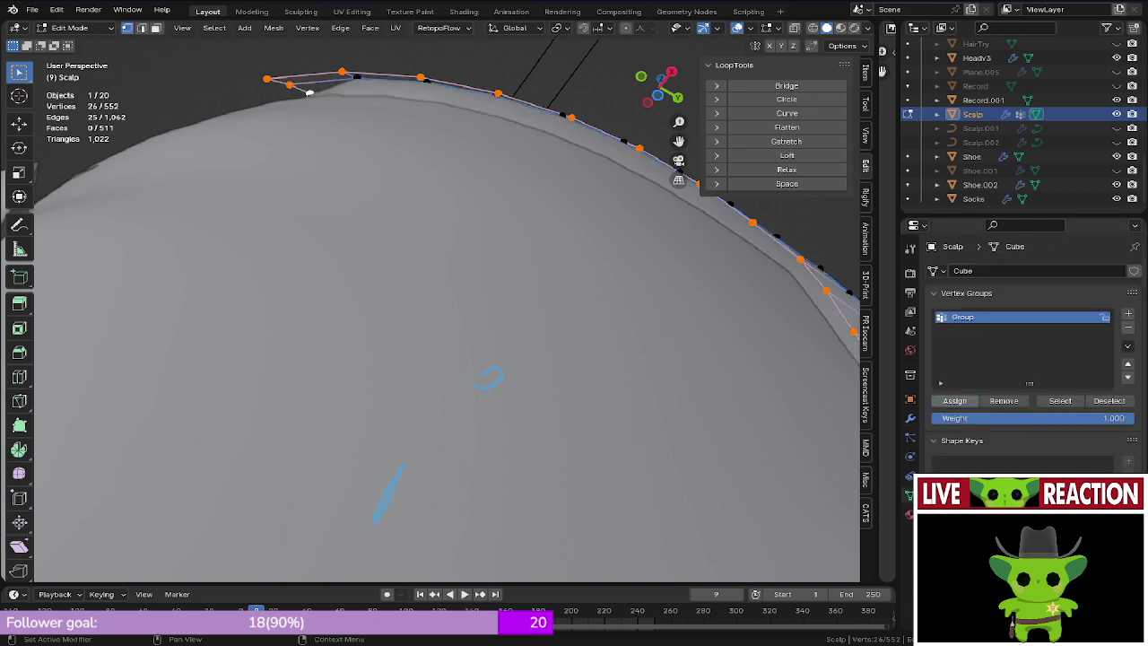
Step: Examine the wrapped hairline from the front and pick the border vertex at the lower temple corner
middle_click_drag(538, 233, 592, 274)
scroll(651, 174, "down", 2)
key("KP_1")
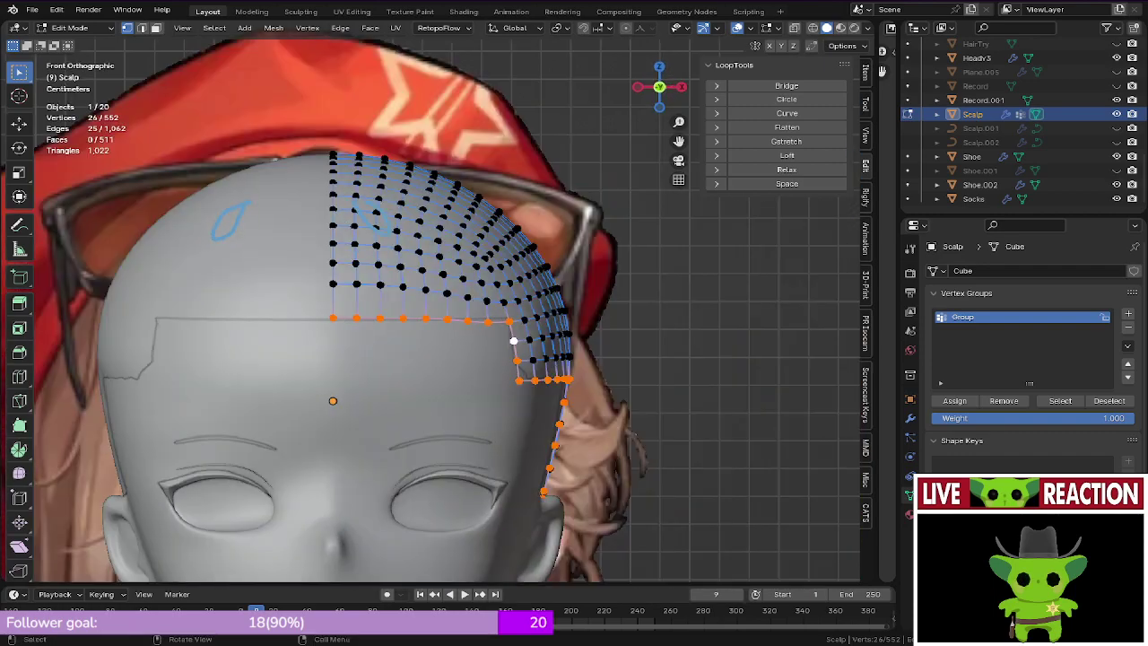
scroll(512, 338, "up", 2)
key("Tab")
middle_click_drag(512, 338, 522, 303, "shift")
key("Tab")
middle_click_drag(522, 303, 381, 233)
scroll(404, 334, "up", 1)
left_click(395, 335)
middle_click_drag(308, 93, 336, 193)
Step: Show the modifier settings and examine how the wrapped scalp border sits on the head around the temple corner
left_click(910, 418)
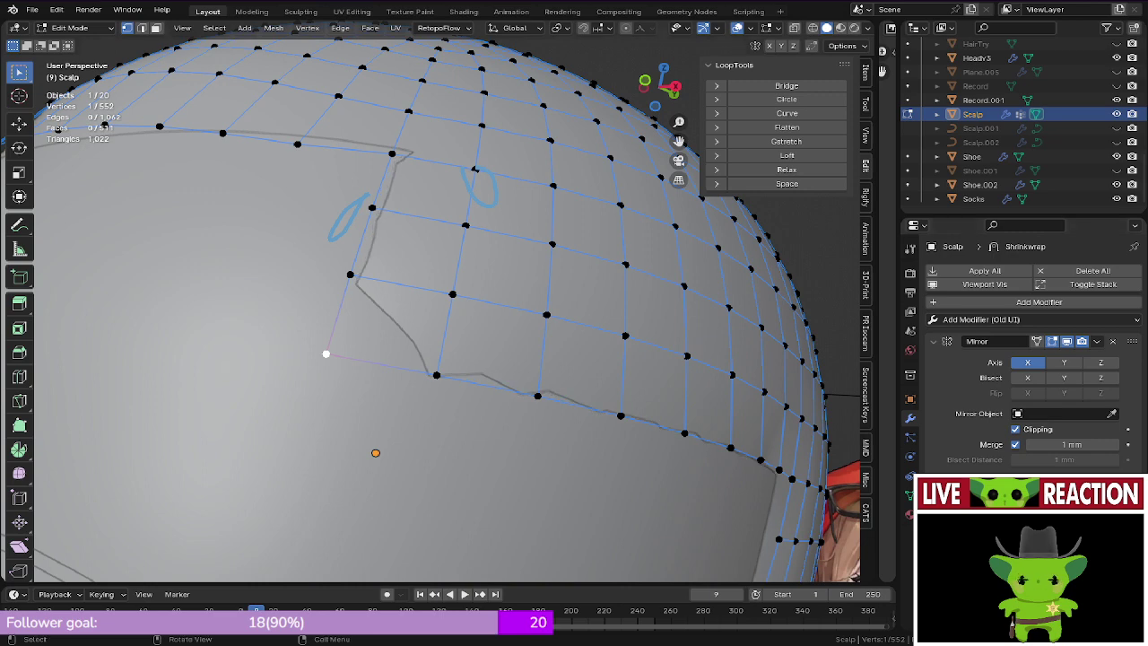
middle_click_drag(574, 359, 619, 362)
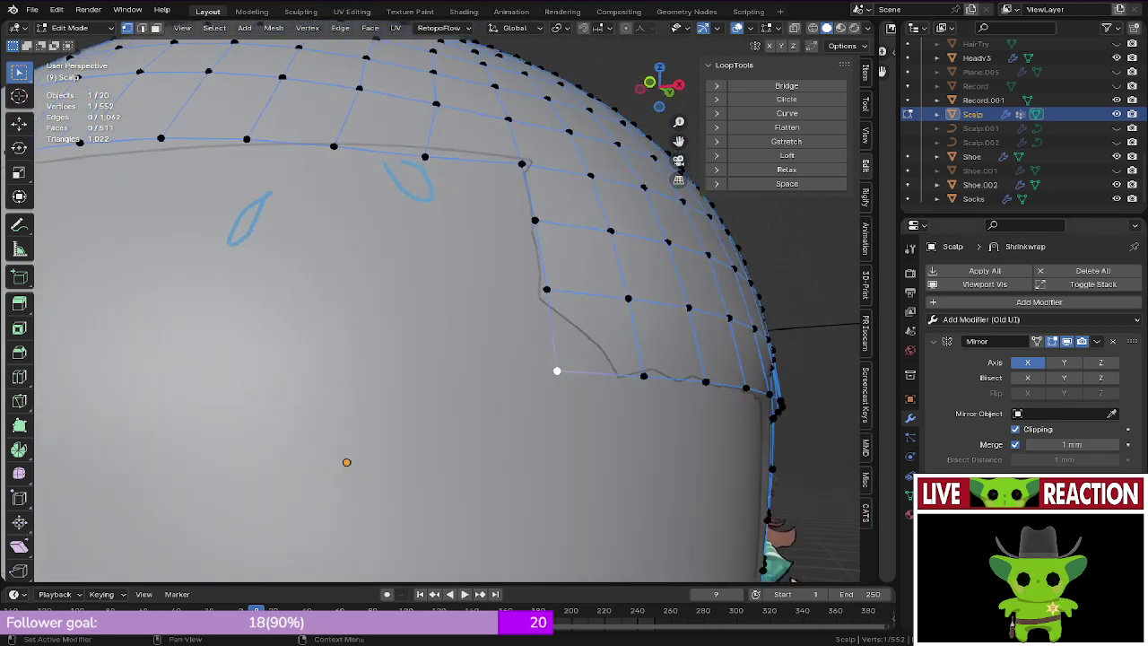
scroll(556, 359, "down", 3)
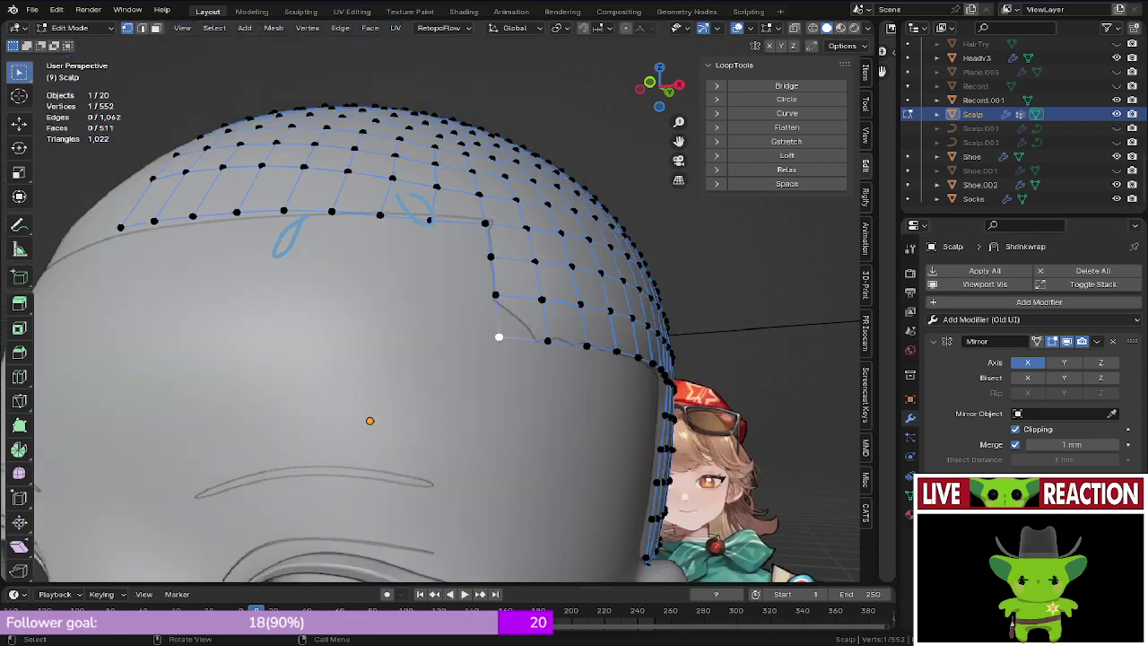
middle_click_drag(556, 358, 565, 364)
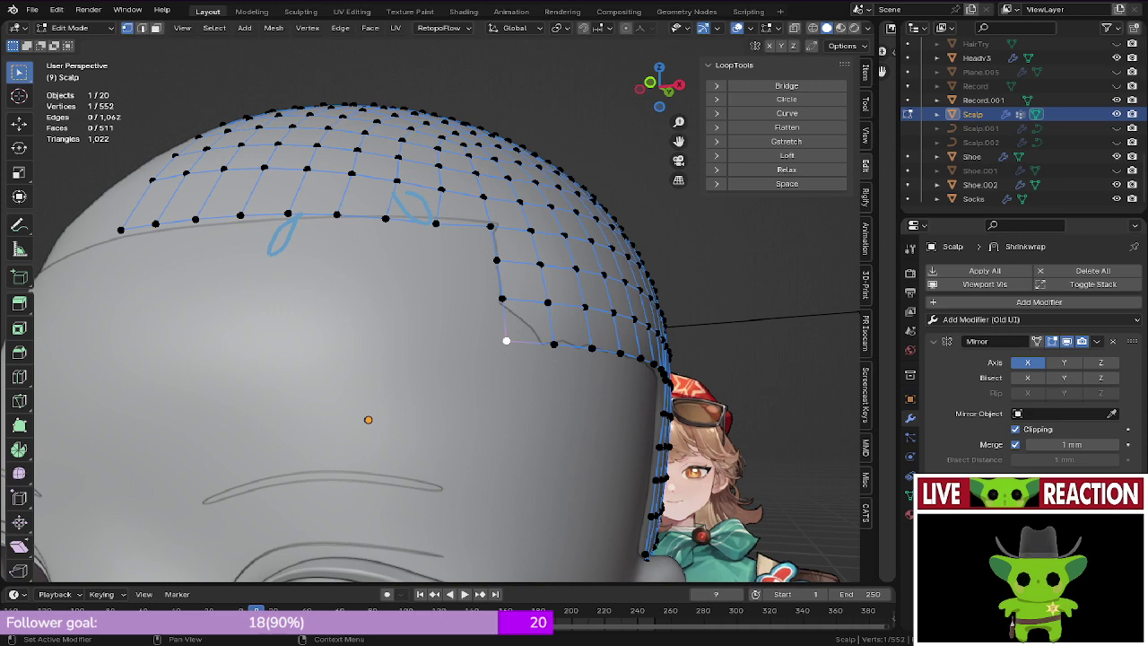
middle_click_drag(556, 358, 553, 352)
middle_click_drag(430, 302, 430, 301)
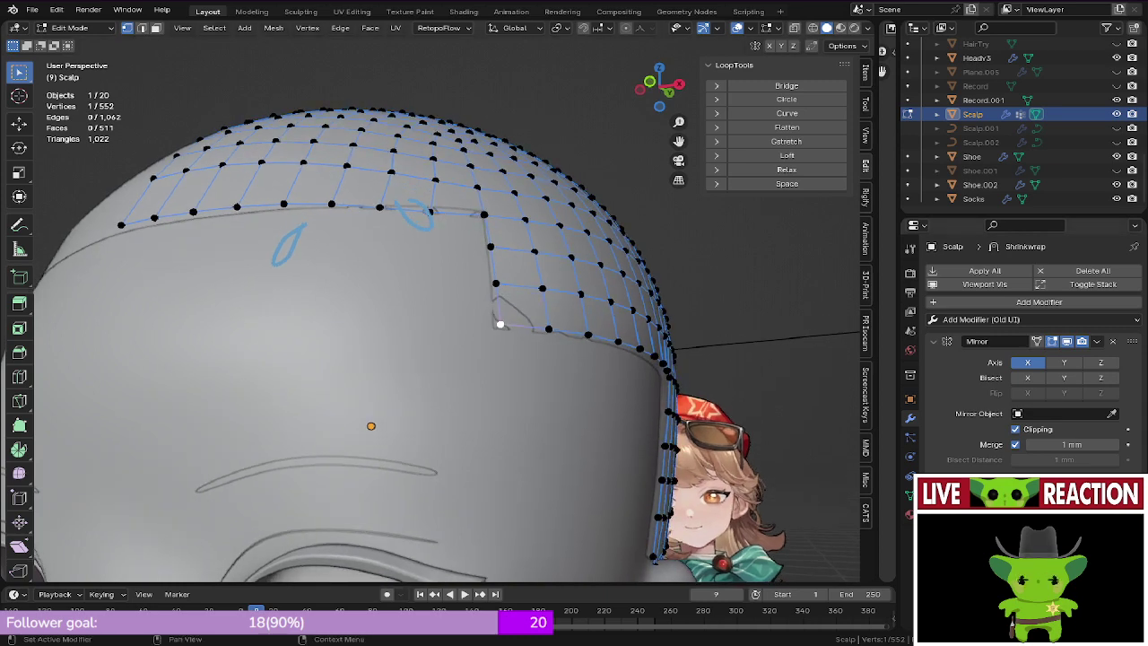
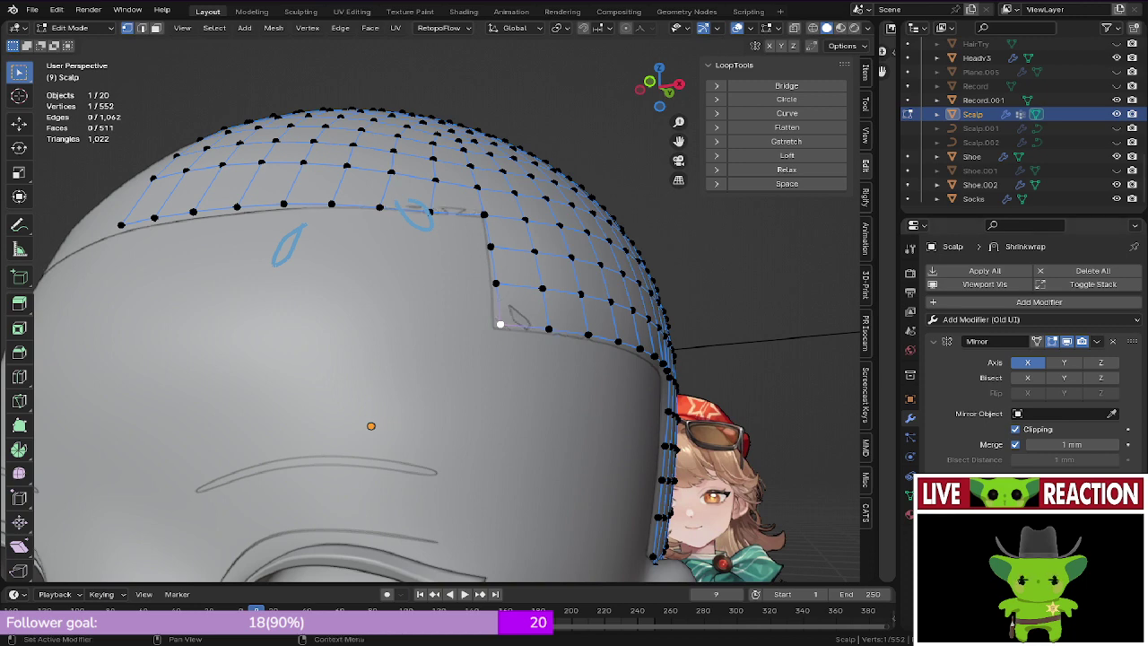
scroll(439, 309, "down", 4)
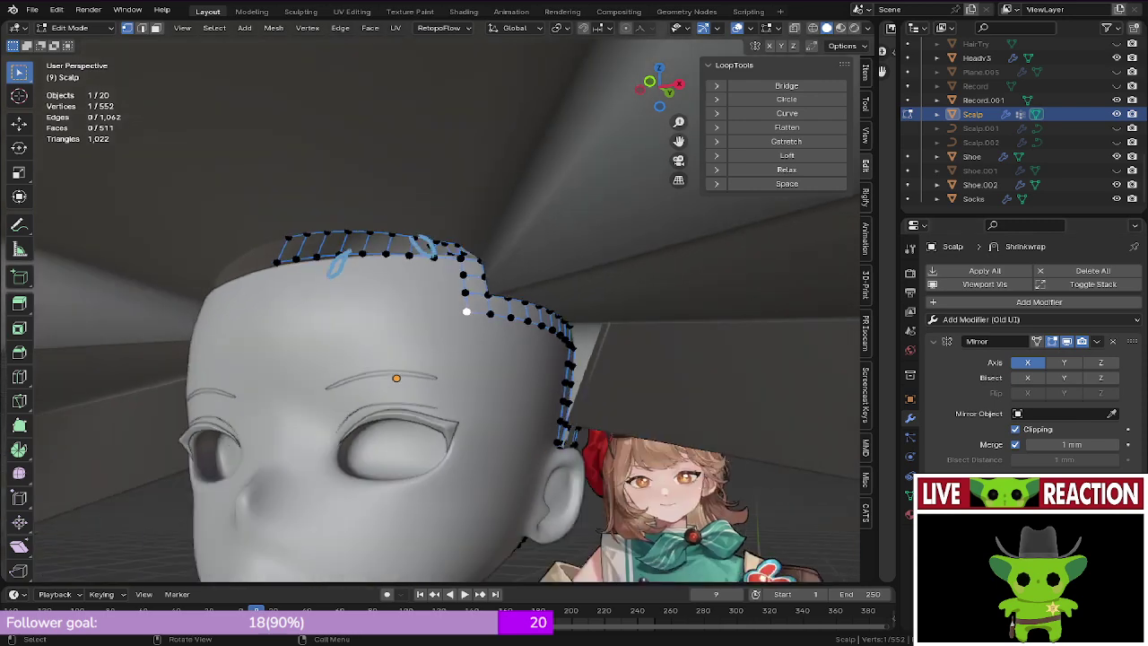
Step: Return the scalp to object mode, adjust the Shrinkwrap modifier so the mesh wraps cleanly onto the head, and save
left_click(462, 276, "alt")
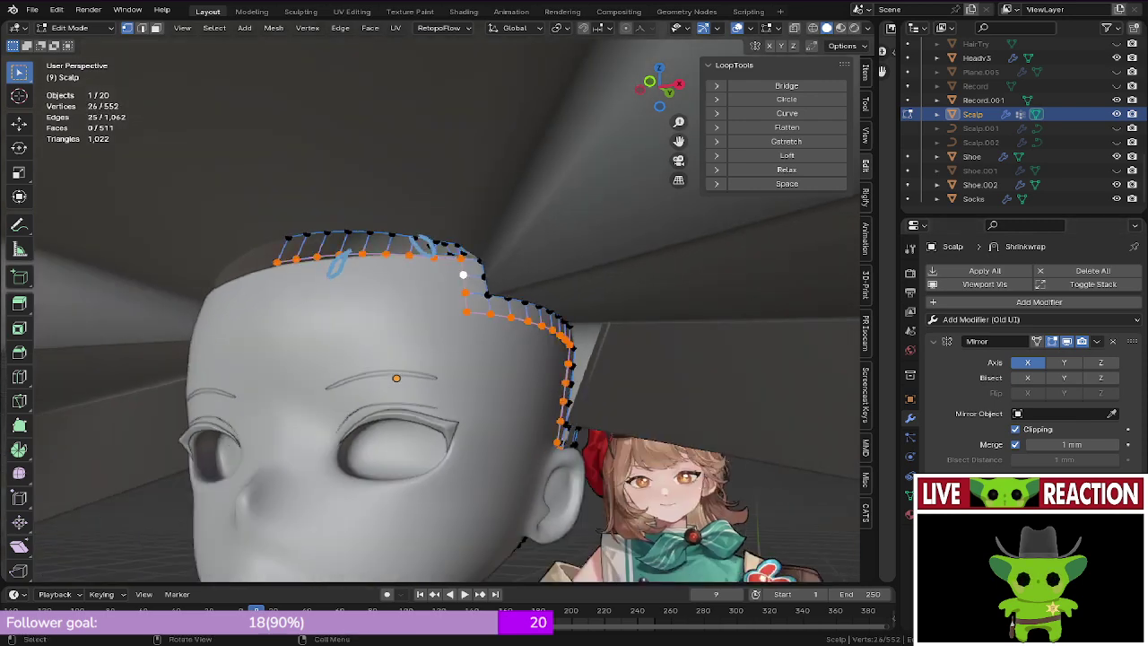
key("Tab")
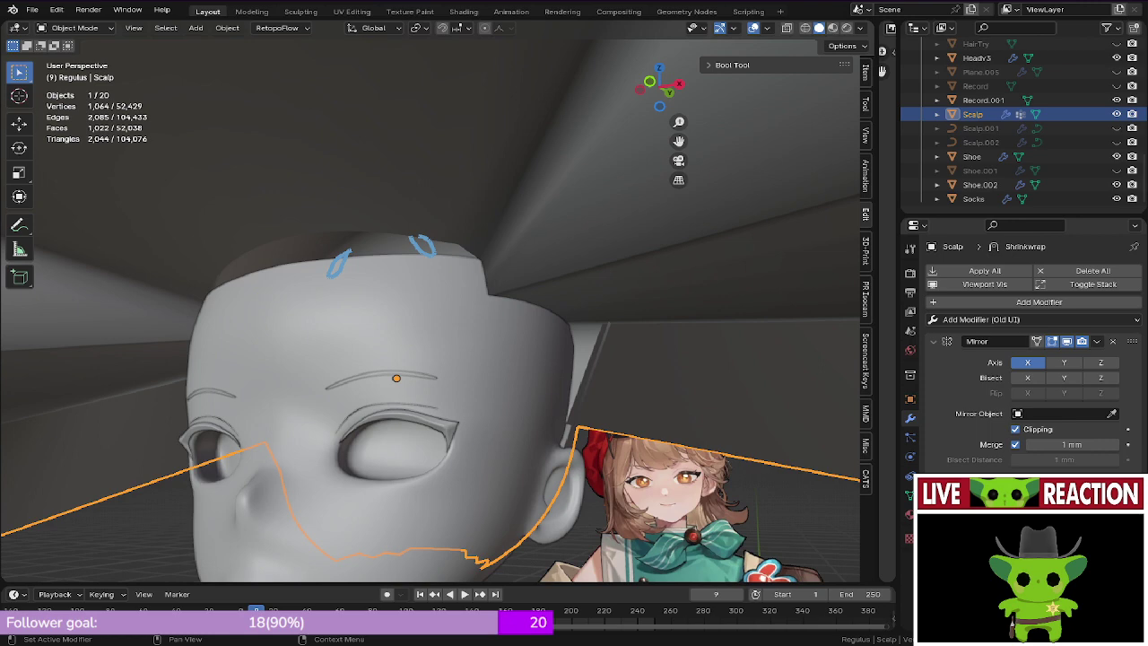
left_click(1066, 536)
scroll(466, 358, "down", 3)
middle_click_drag(476, 358, 446, 356)
key("ctrl+s")
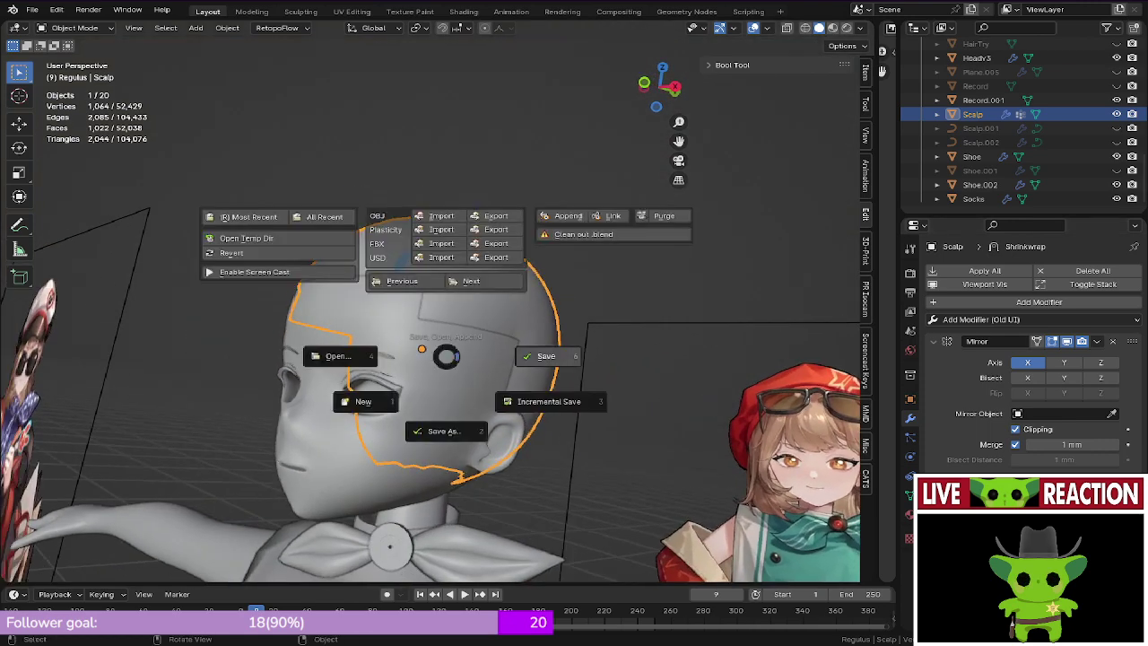
left_click(545, 355)
middle_click_drag(546, 355, 569, 375)
key("ctrl+s")
left_click(603, 291)
Step: Check the wrapped scalp's outline on the head in the front view, saving the file
key("Tab")
key("Tab")
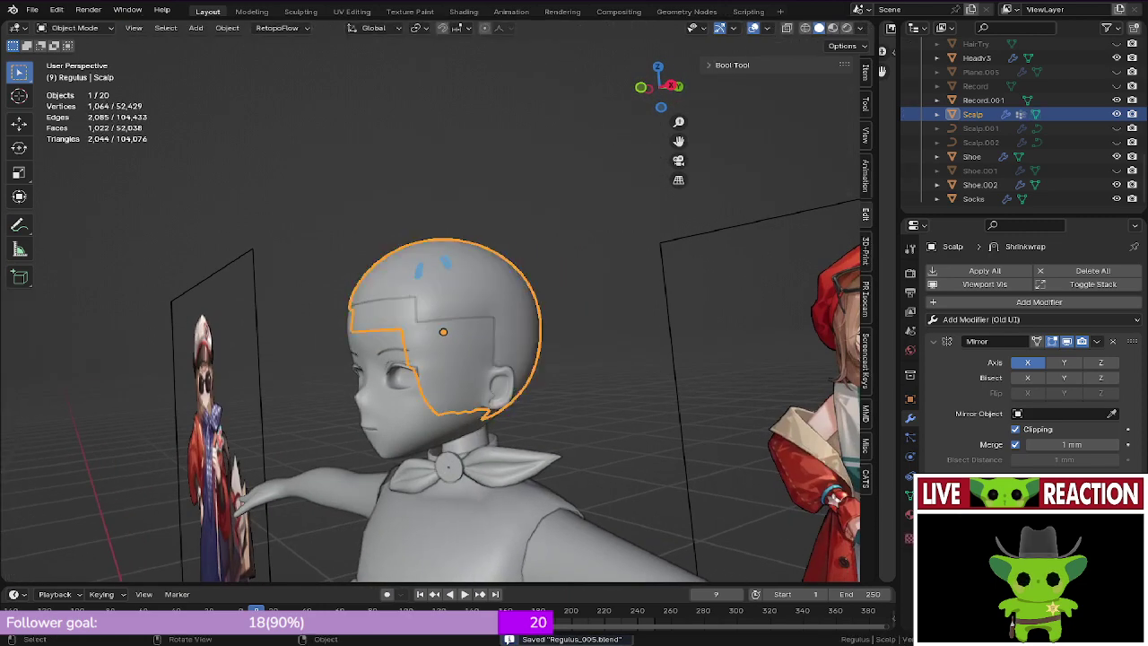
middle_click_drag(359, 265, 438, 269)
key("ctrl+s")
left_click(496, 269)
key("KP_1")
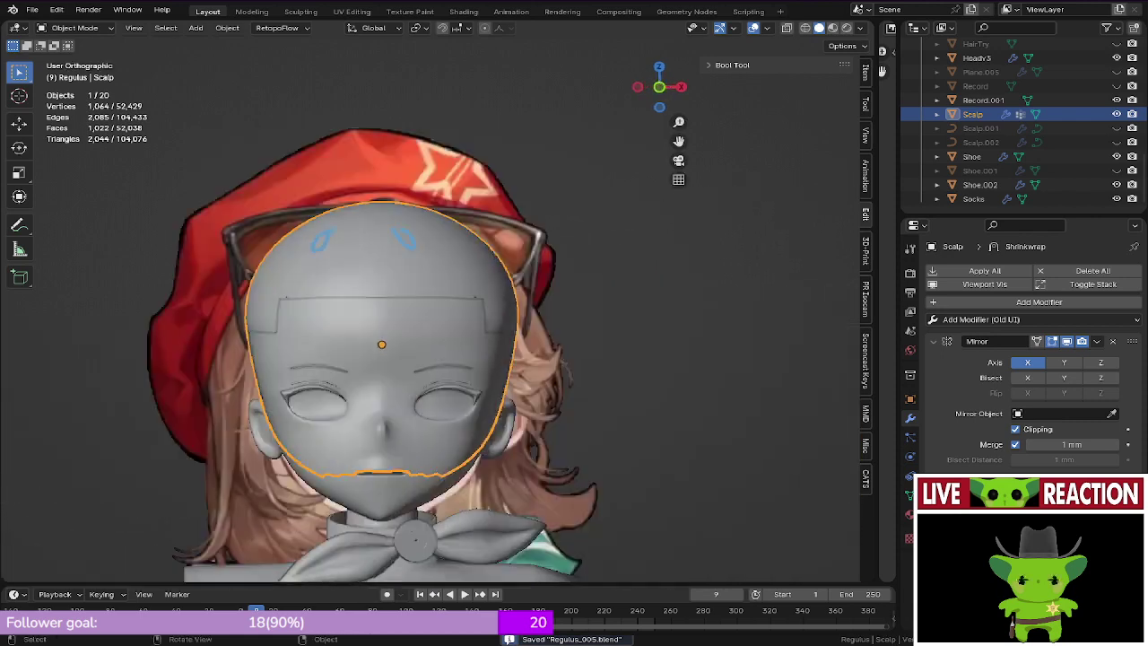
key("Tab")
key("Tab")
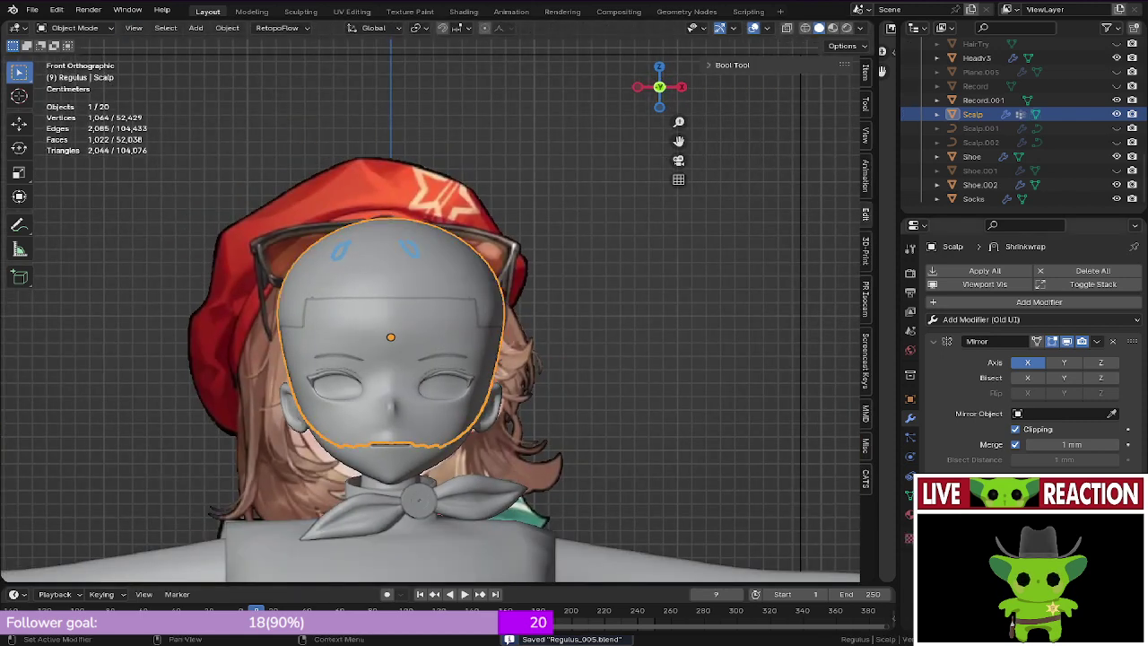
Step: Apply the Shrinkwrap modifier on Scalp, delete its vertex group Group, and save the file
key("ctrl+a")
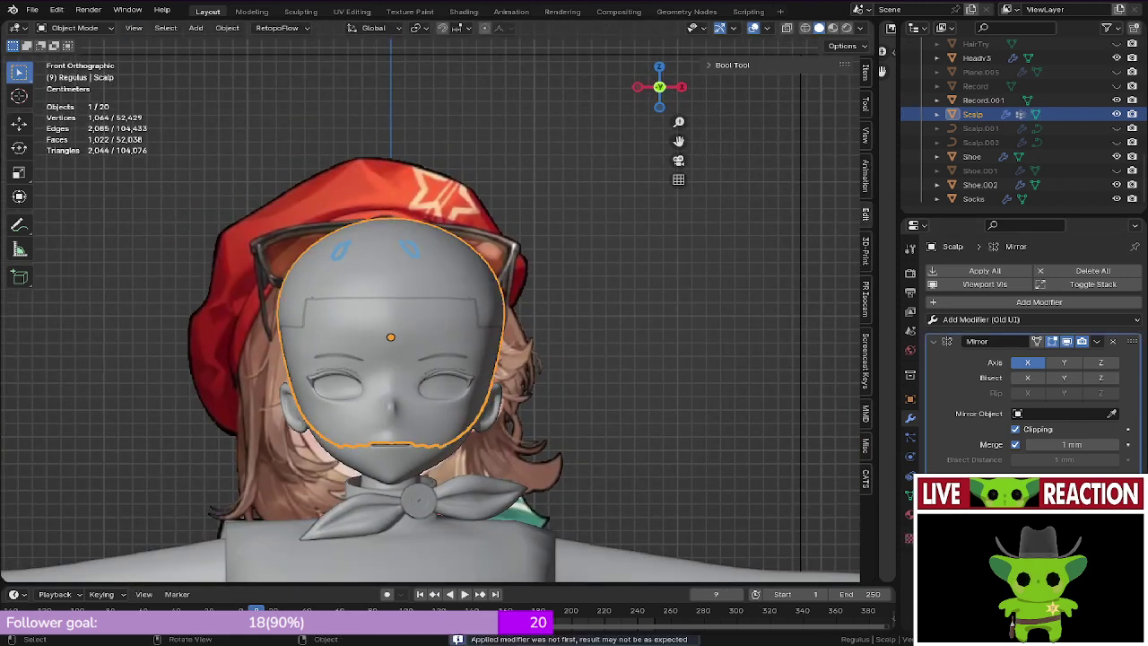
left_click(910, 495)
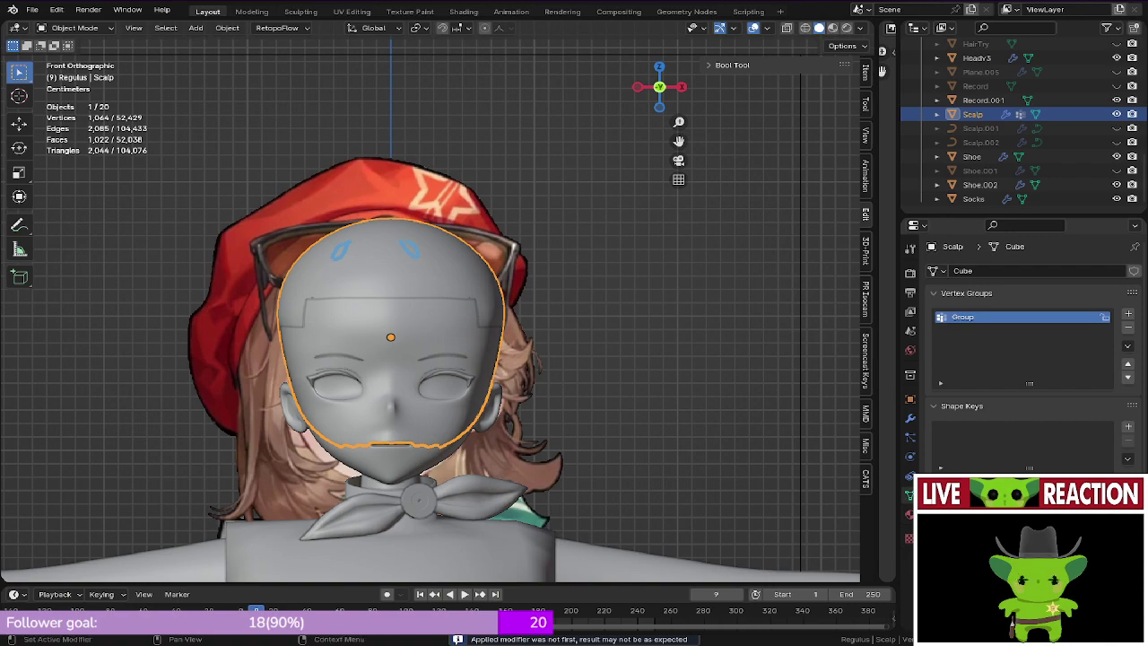
left_click(1128, 329)
key("ctrl+s")
left_click(366, 215)
middle_click_drag(376, 224, 354, 235)
scroll(353, 235, "down", 2)
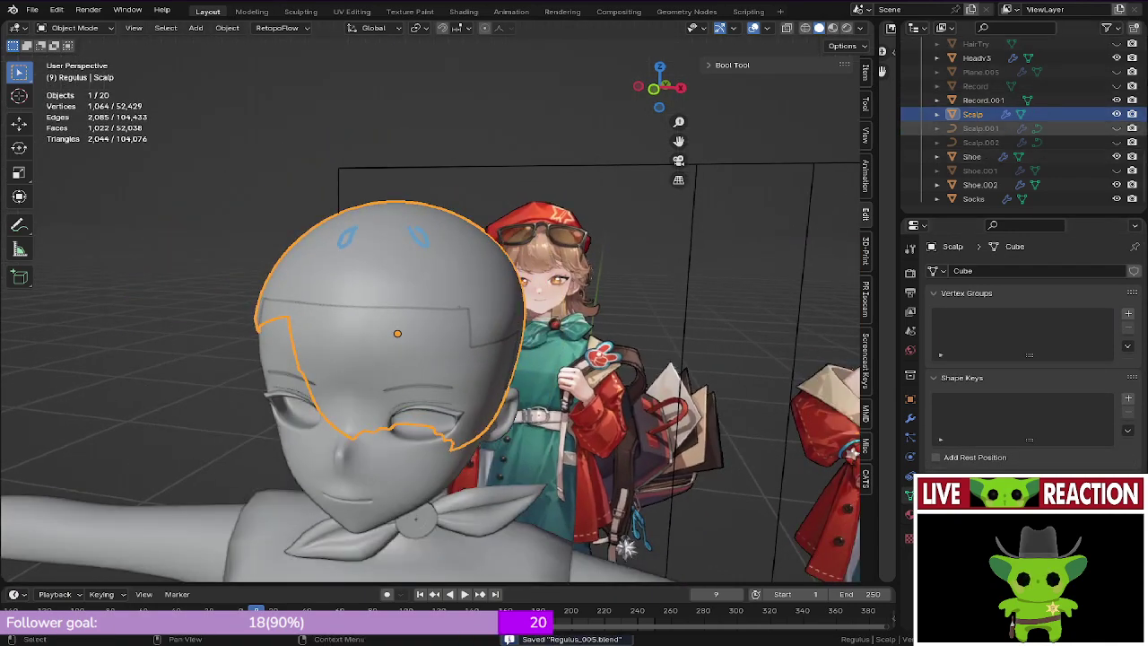
Step: Unhide the hair objects Scalp.001 and Scalp.002
left_click(1116, 128)
left_click(1116, 142)
middle_click_drag(502, 269, 533, 280)
scroll(533, 280, "up", 1)
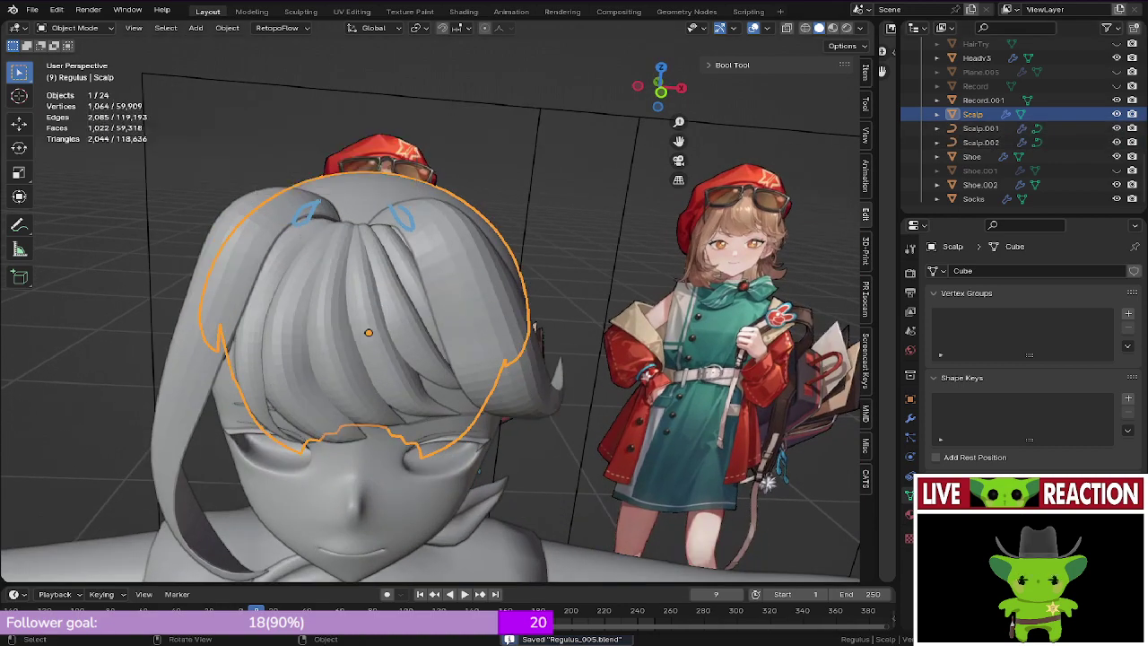
Step: Deselect everything and examine how the hair pieces sit against the scalp from the front and side
scroll(430, 314, "down", 4)
key("KP_1")
key("Tab")
key("Tab")
key("alt+a")
middle_click_drag(467, 296, 336, 343)
scroll(431, 314, "up", 4)
middle_click_drag(430, 314, 363, 260)
scroll(363, 260, "up", 1)
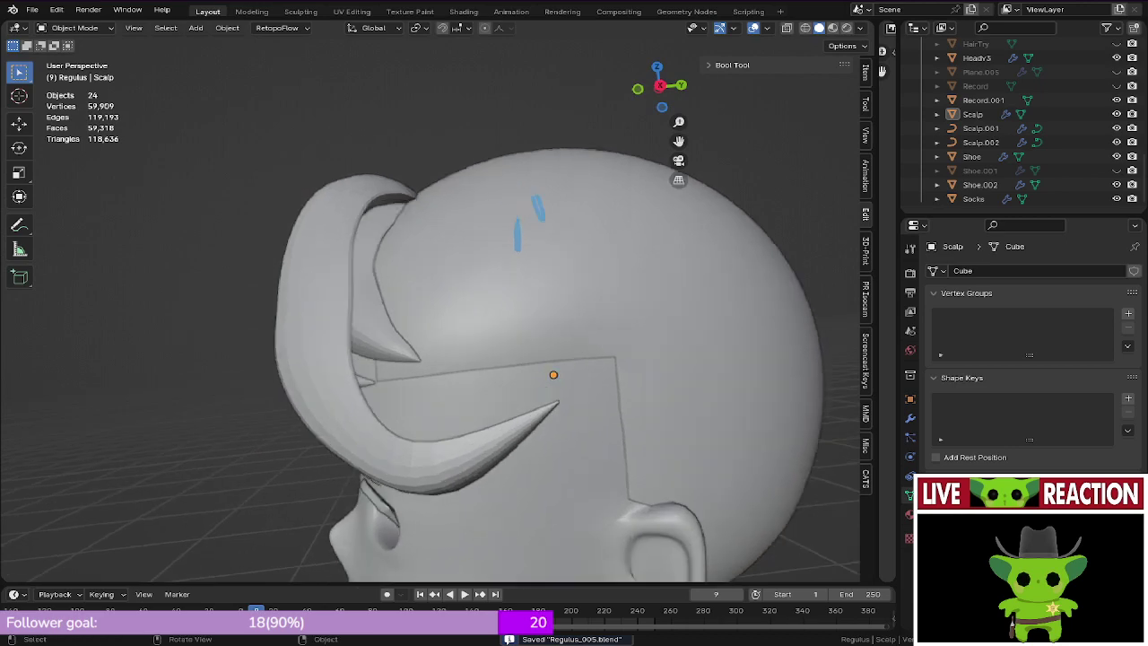
Step: Enter edit mode on Scalp, select a hairline vertex near the front hair strands, and save the file
scroll(346, 295, "up", 2)
left_click(404, 385)
key("Tab")
left_click(389, 405)
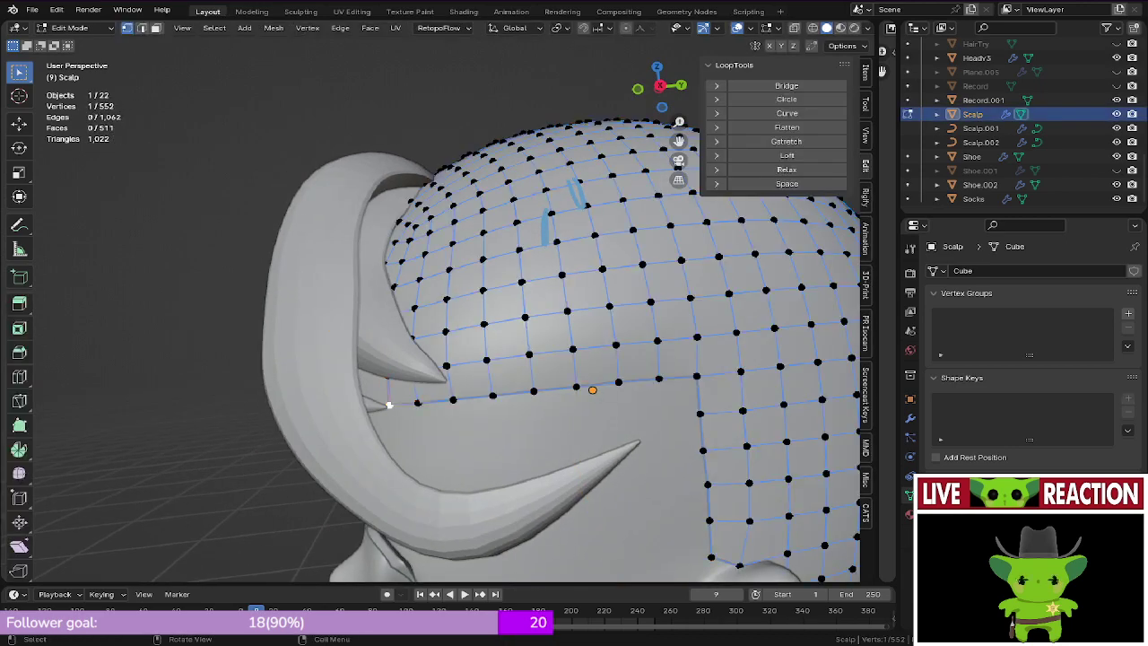
key("ctrl+s")
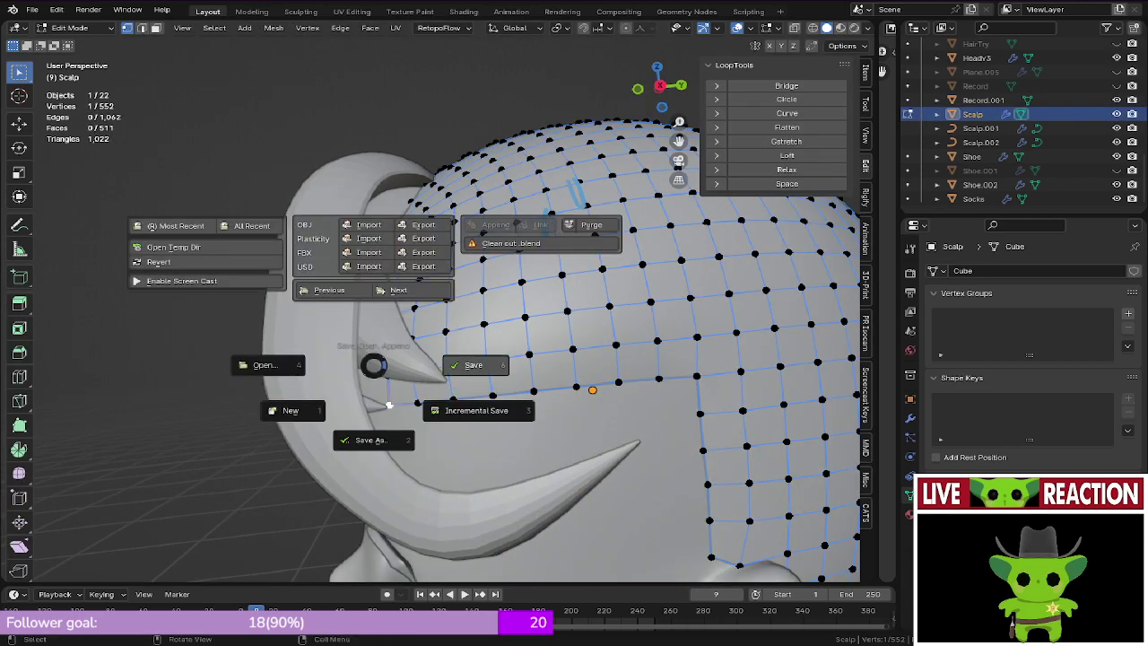
left_click(476, 364)
Step: Examine the hair's placement over the scalp from the front, side and above, saving the file along the way
key("KP_1")
key("ctrl+s")
left_click(479, 293)
middle_click_drag(479, 293, 538, 305)
key("ctrl+s")
left_click(740, 313)
key("KP_1")
scroll(484, 325, "up", 4)
middle_click_drag(401, 414, 270, 452)
key("Tab")
scroll(359, 358, "down", 3)
key("KP_3")
middle_click_drag(496, 460, 470, 575)
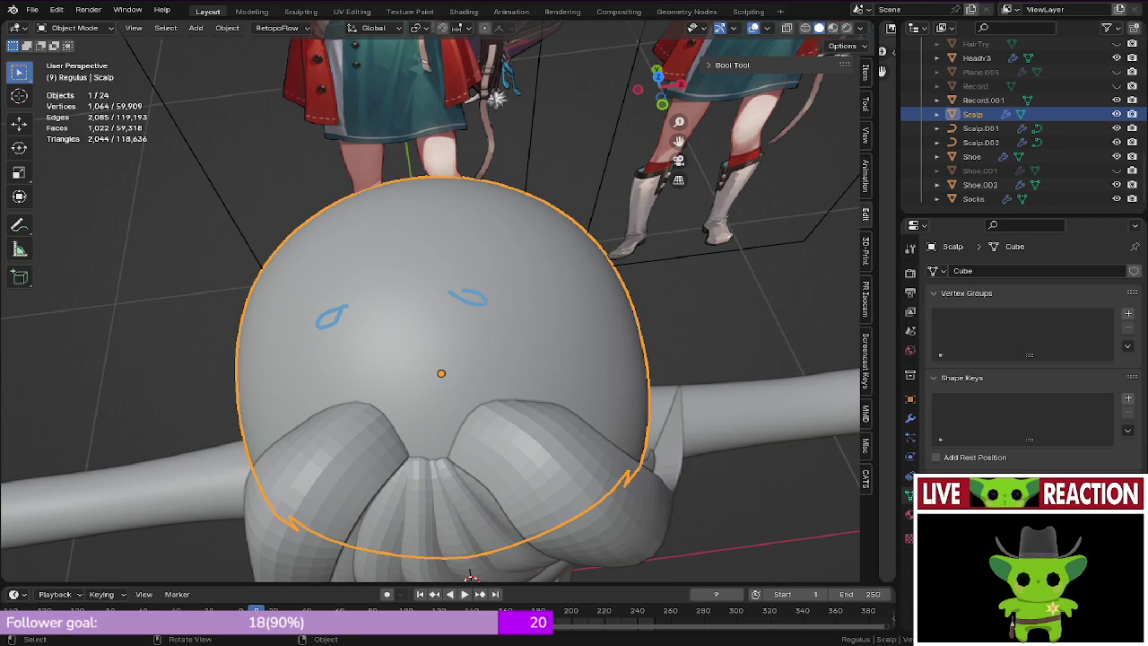
Step: Return to editing the Scalp mesh, save the file, and show it in the front view
middle_click_drag(448, 412, 448, 325)
key("Tab")
key("ctrl+s")
key("ctrl+s")
left_click(487, 300)
key("KP_1")
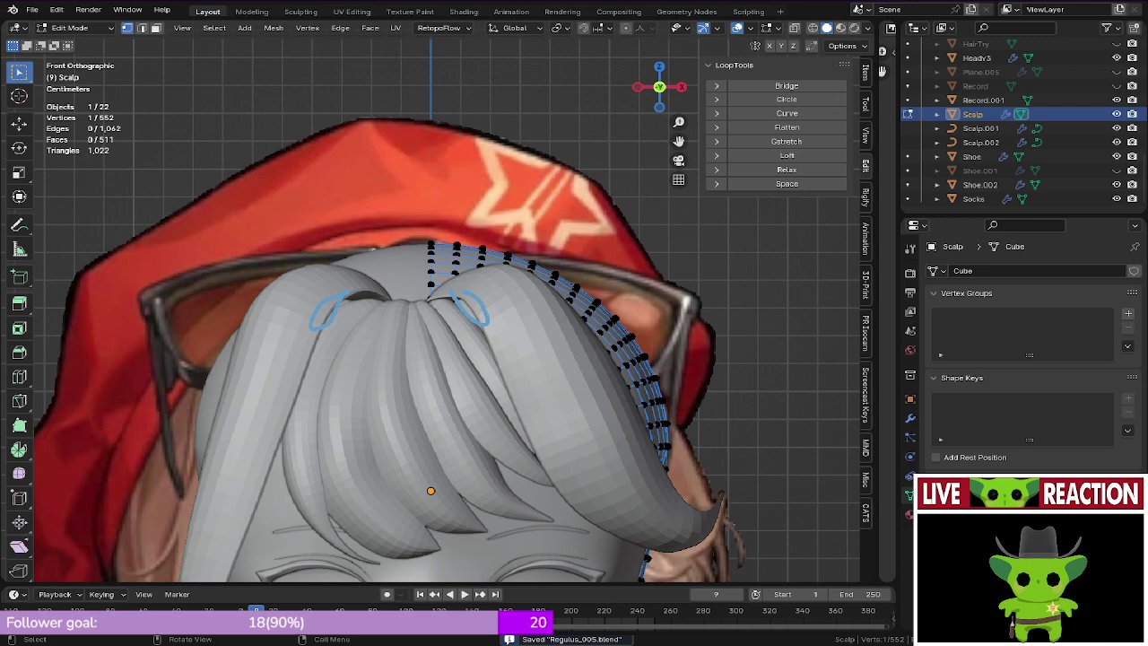
Step: Examine the front hair against the reference in the front view and leave edit mode on Scalp
scroll(439, 303, "down", 6)
scroll(439, 302, "up", 4)
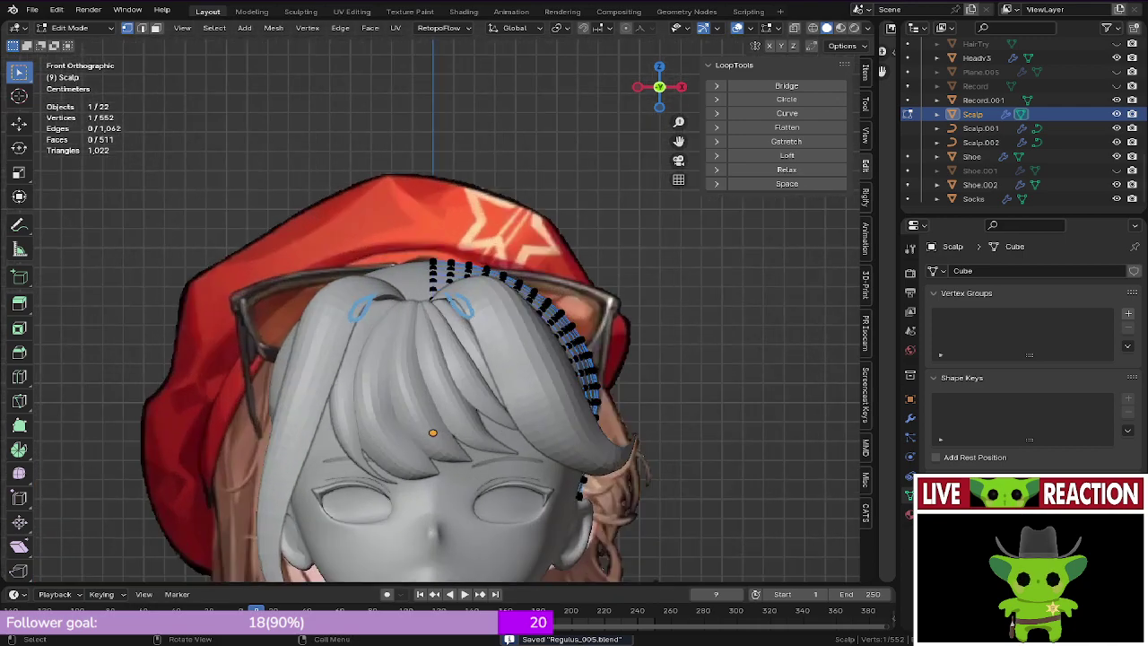
scroll(430, 359, "down", 1)
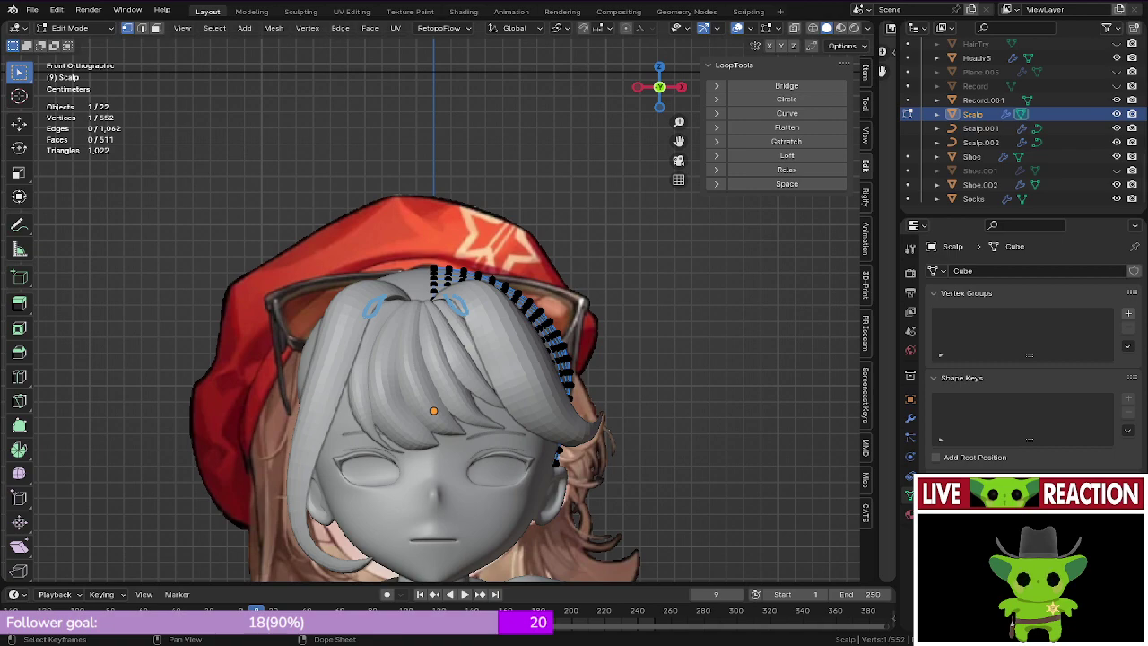
scroll(430, 310, "up", 2)
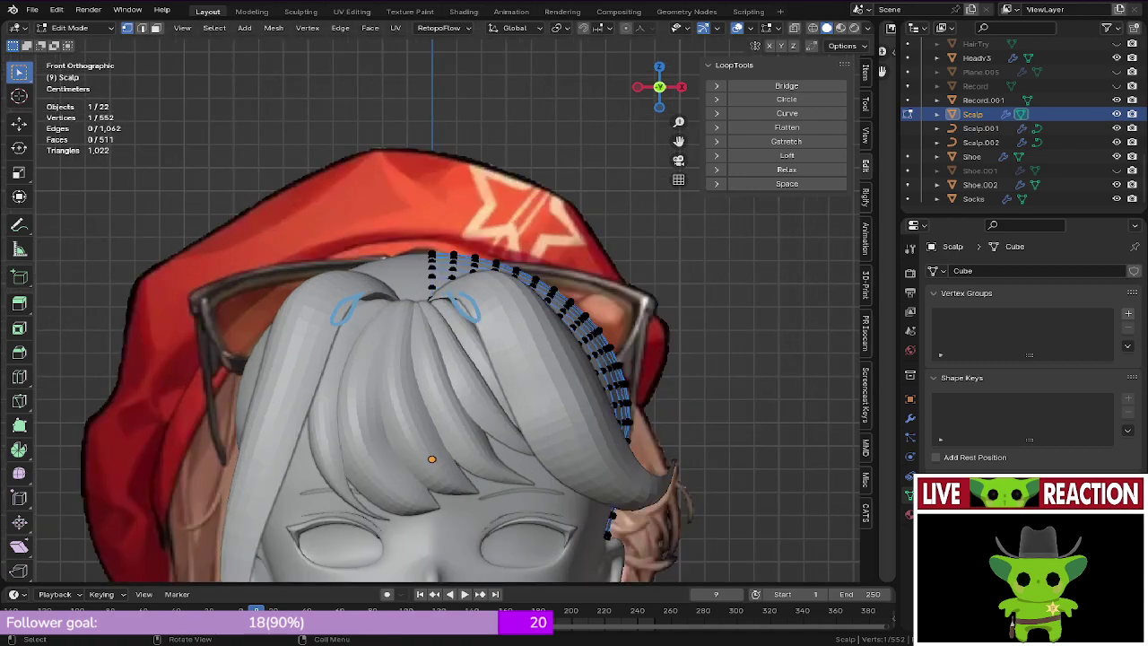
middle_click_drag(430, 310, 394, 326)
scroll(395, 327, "up", 2)
key("Tab")
key("KP_1")
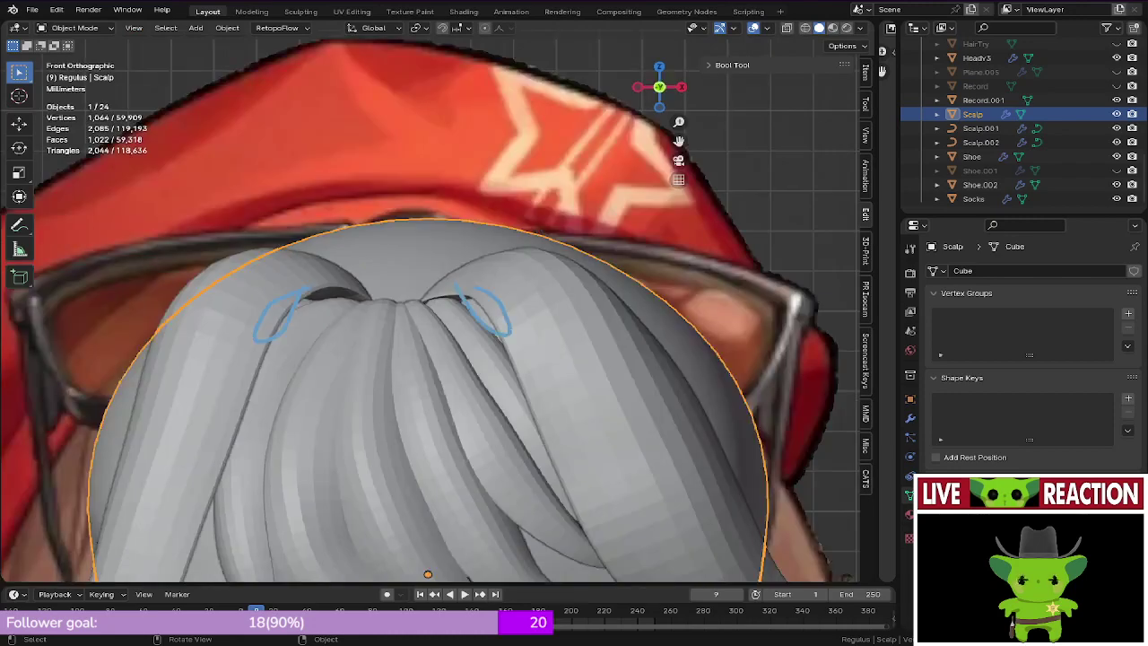
Step: Switch to wireframe shading and remove the two blue annotation strokes from the front hair
key("z")
left_click(457, 285)
key("c")
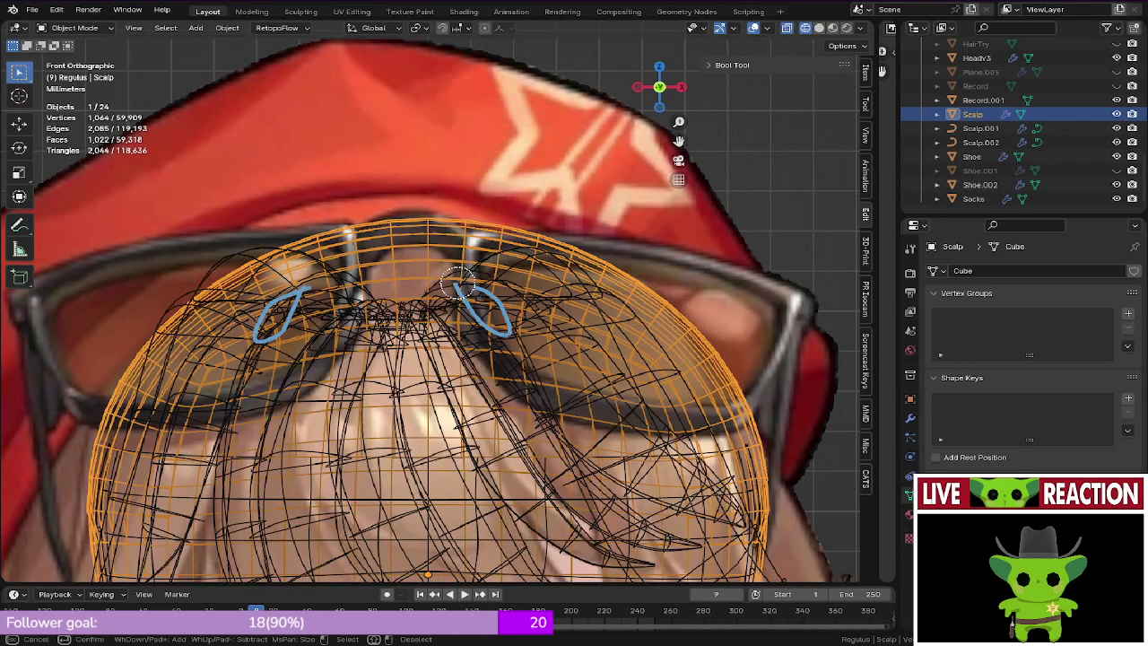
key("Escape")
left_click(19, 225)
left_click(18, 225)
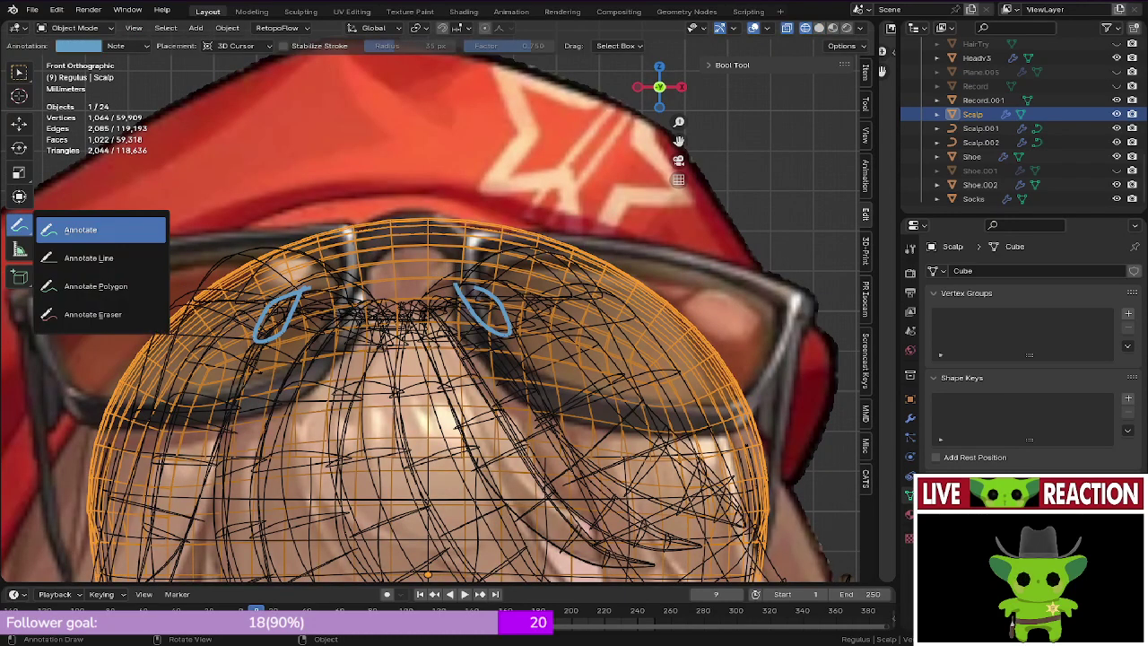
left_click(97, 314)
key("ctrl+z")
key("ctrl+z")
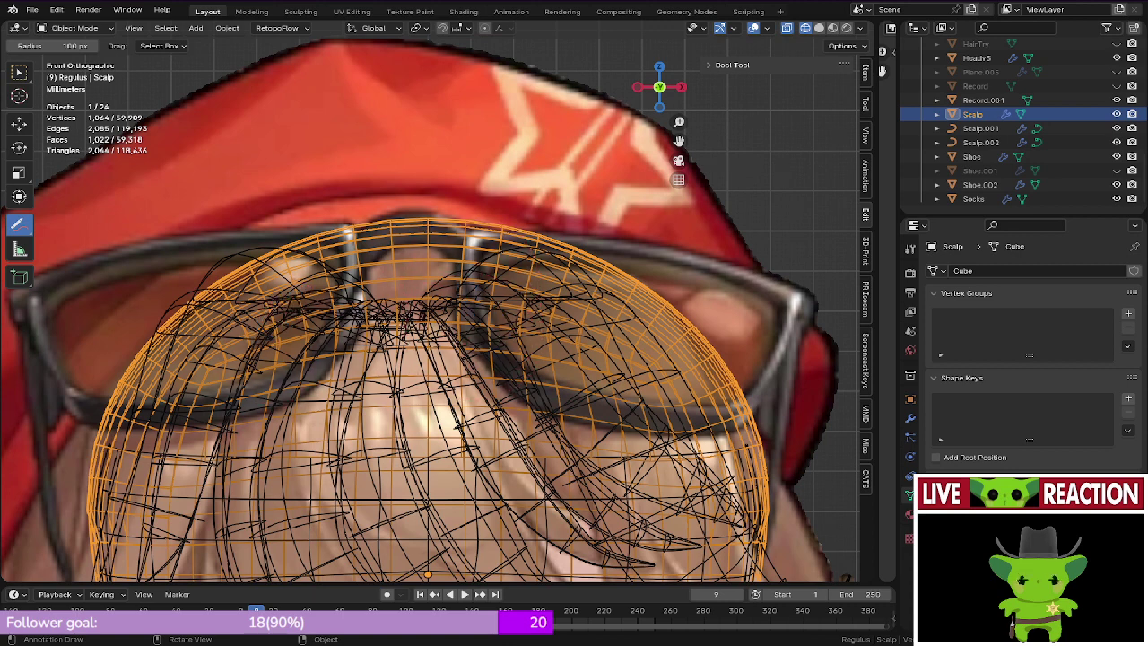
Step: Return to the selection tool and solid shading, saving the file along the way
left_click(18, 72)
key("ctrl+s")
left_click(348, 185)
key("z")
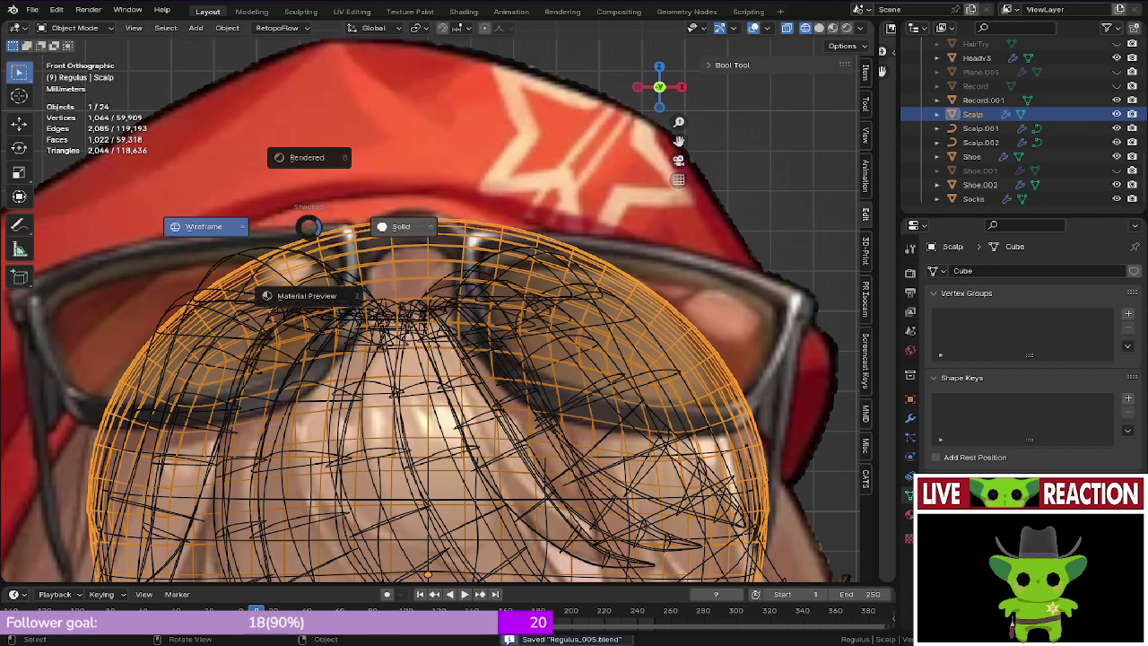
left_click(392, 226)
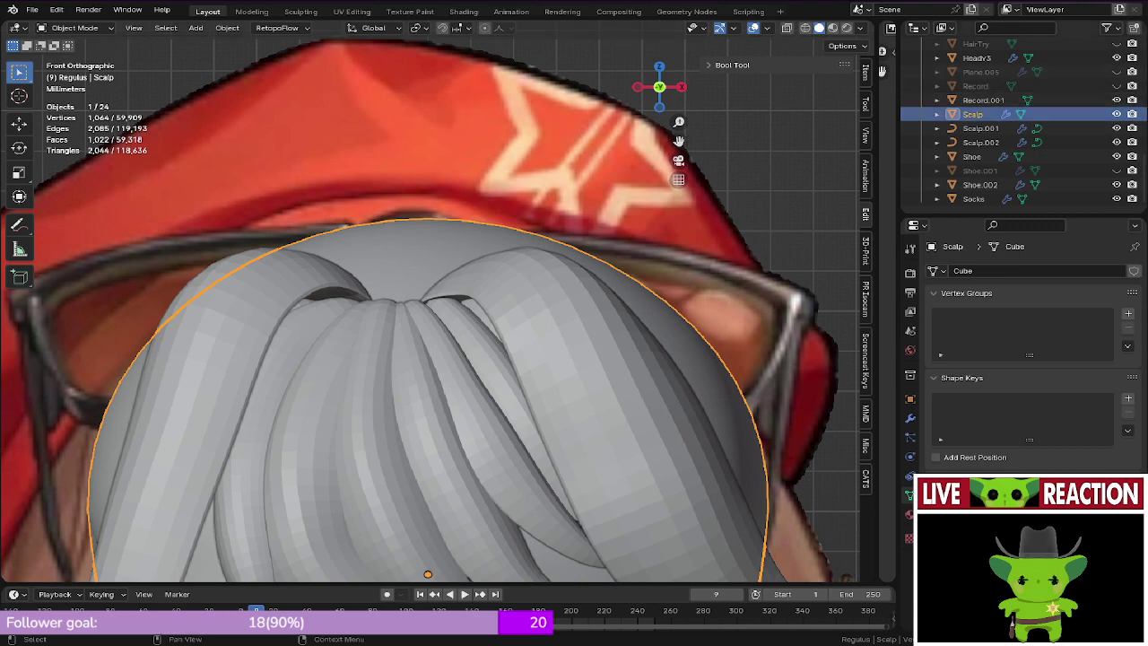
Step: Rename the Scalp.001 curve object to Bangs
left_click(981, 128)
key("F2")
type("Ba")
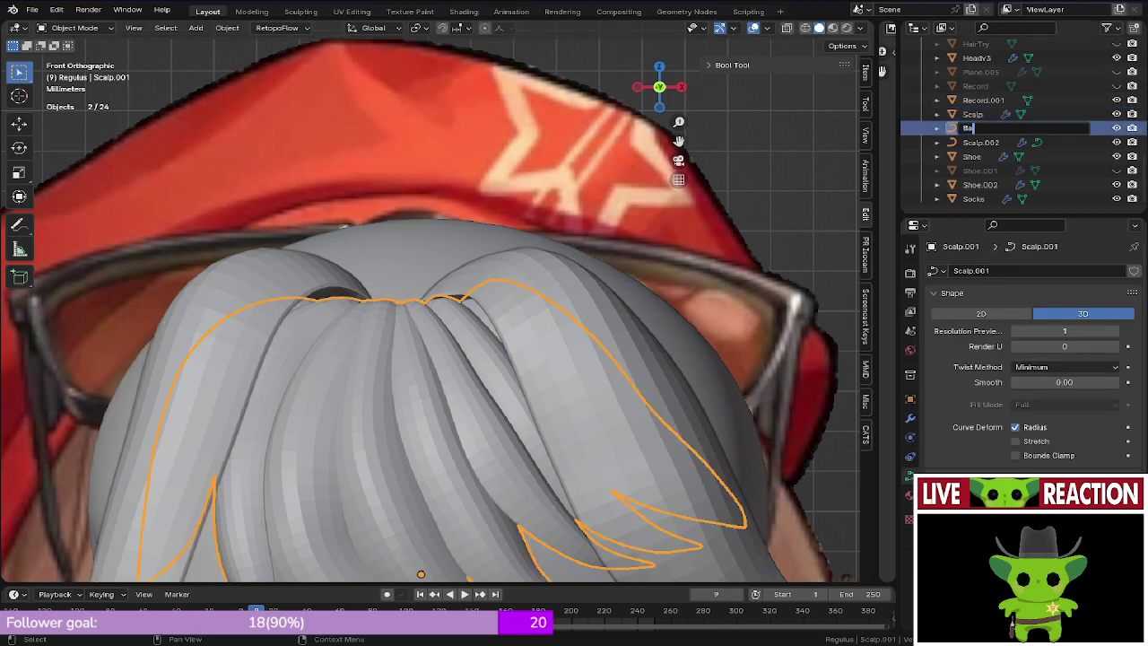
type("ngs")
key("Return")
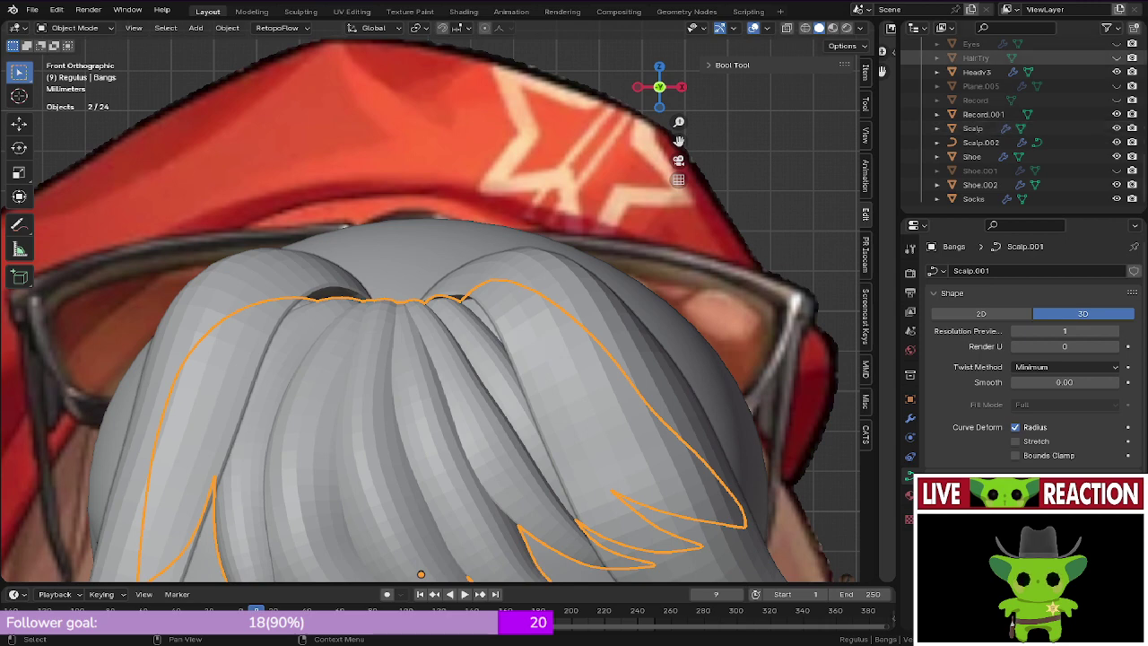
Step: Rename the Scalp.002 curve object to HairVents and save the file
double_click(981, 141)
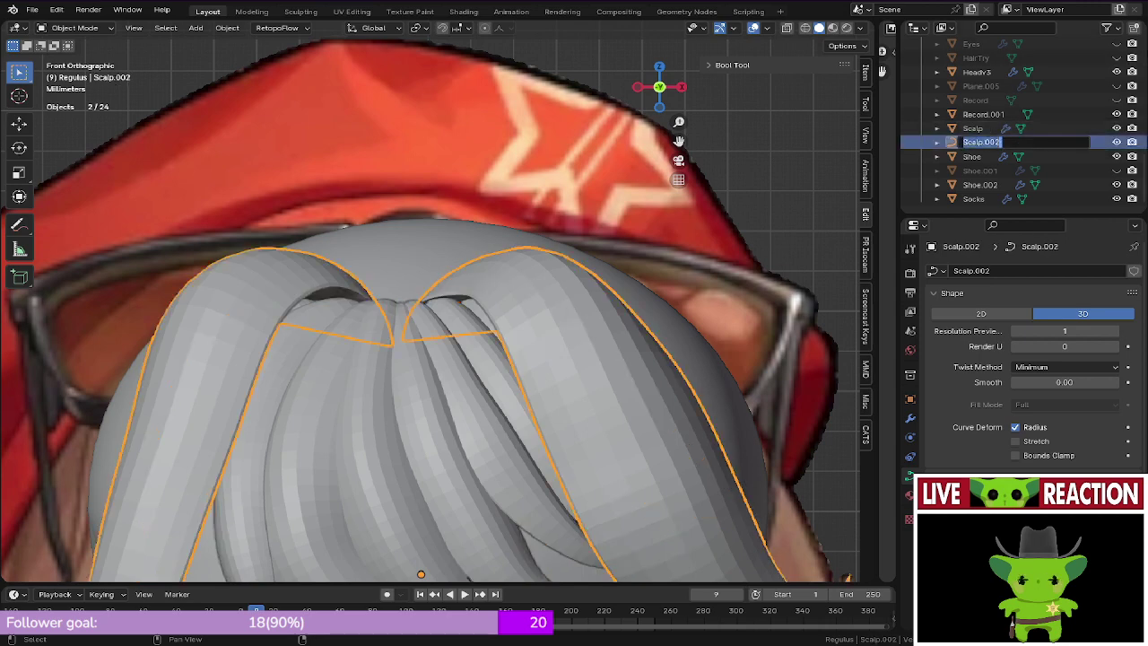
type("HairVents")
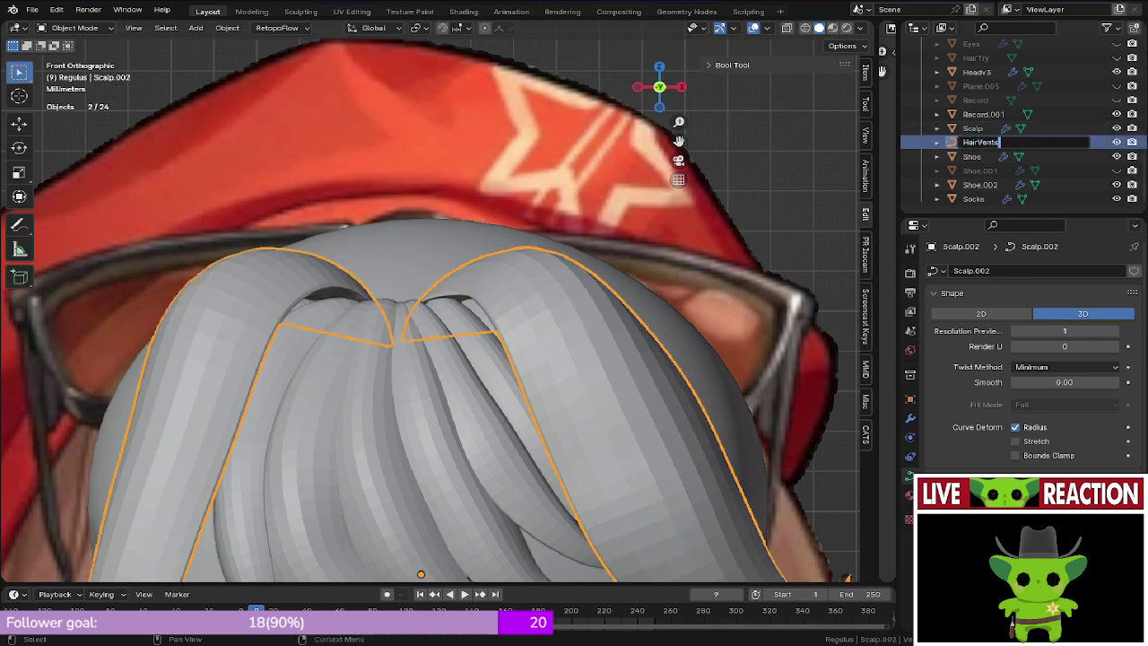
key("Return")
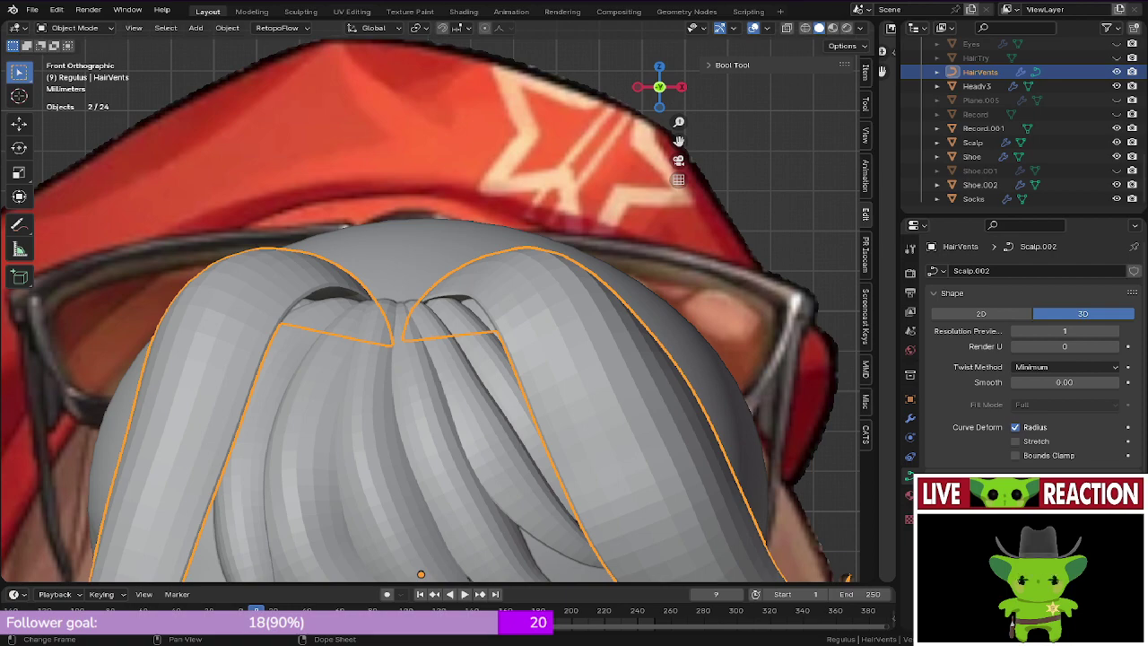
scroll(430, 309, "down", 8)
key("ctrl+s")
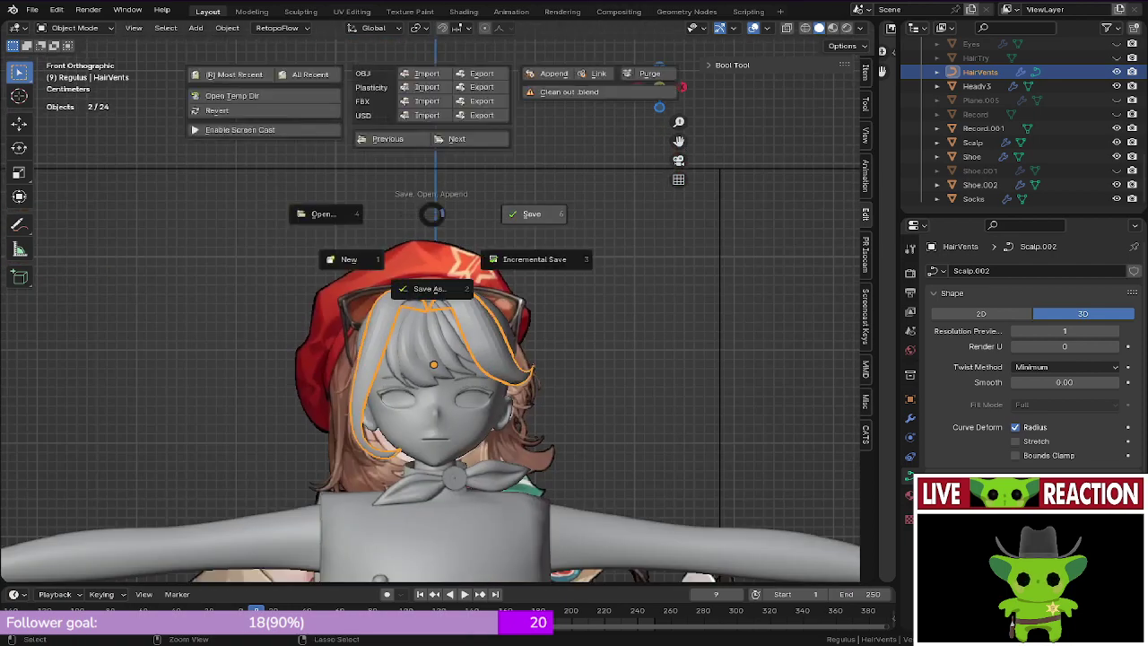
left_click(533, 214)
Step: Examine the head and the HairVents strands from the front and from directly above
middle_click_drag(736, 260, 28, 186, "shift")
scroll(431, 309, "up", 5)
scroll(430, 310, "down", 2)
middle_click_drag(430, 310, 431, 266, "shift")
middle_click_drag(81, 215, 798, 386, "shift")
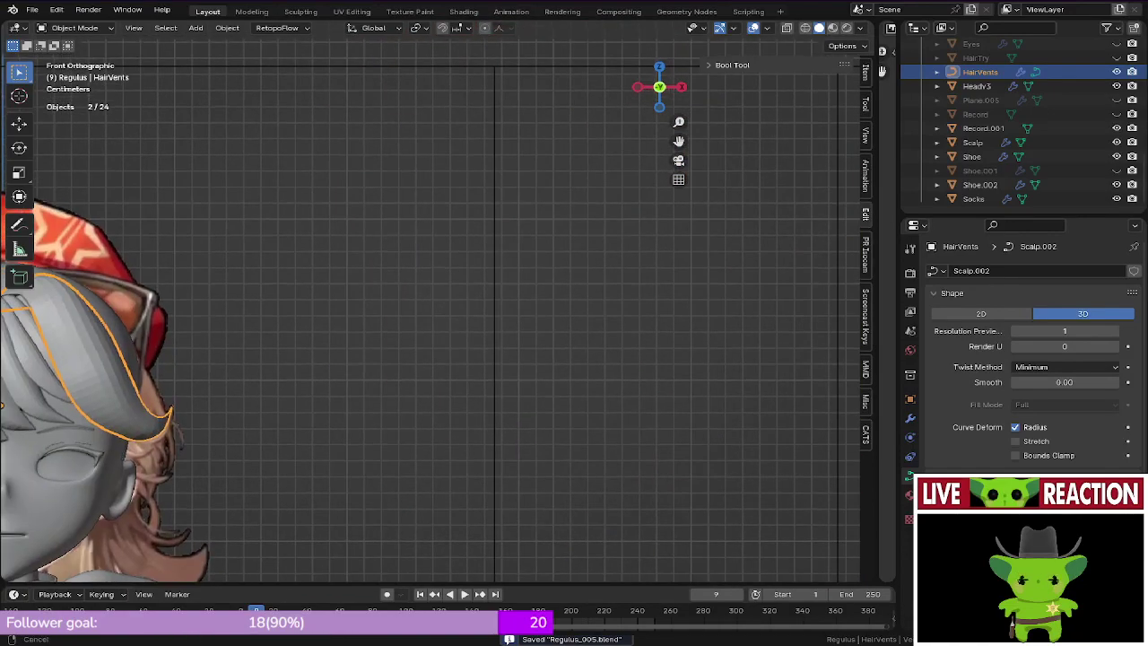
middle_click_drag(179, 309, 662, 338, "shift")
middle_click_drag(430, 269, 425, 404)
scroll(487, 299, "up", 2)
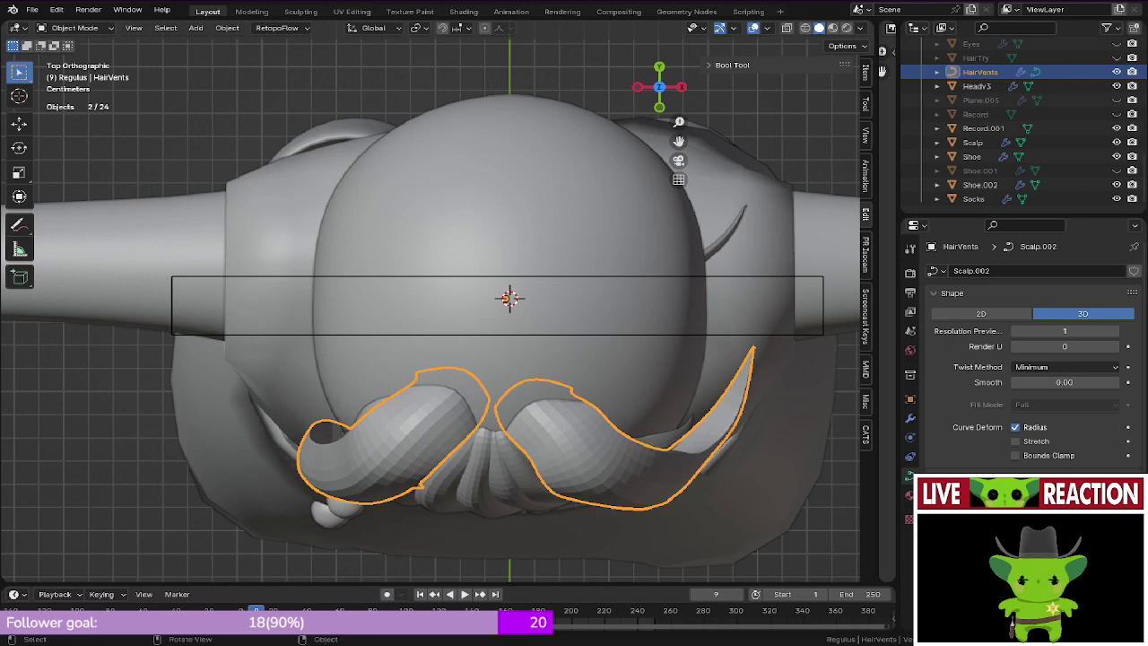
key("shift+d")
key("Escape")
key("ctrl+z")
Step: In HairVents, duplicate the entire strand on the negative X side and move the copy about -75.7 mm in X and 53.4 mm in Y
key("Tab")
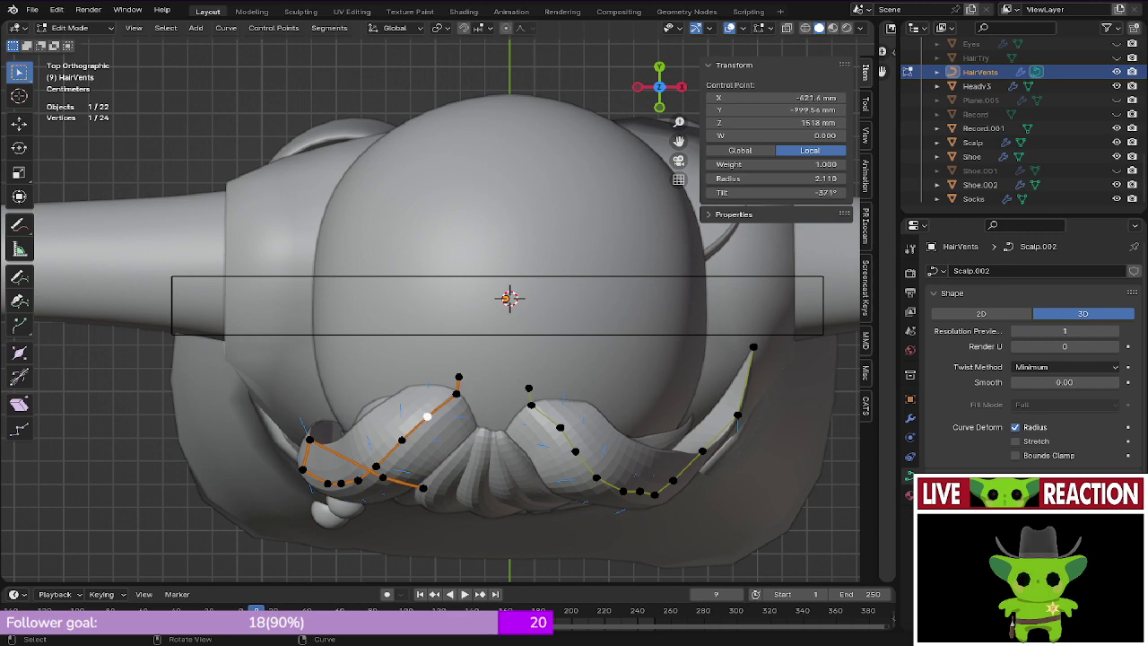
key("ctrl+l")
key("shift+d")
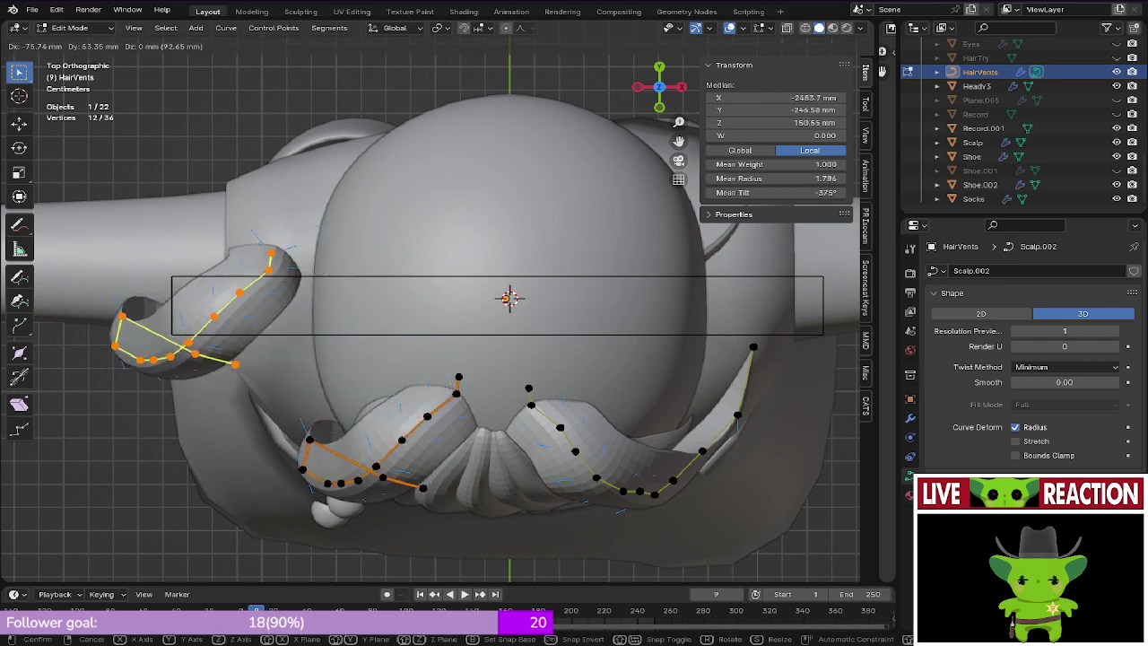
key("Return")
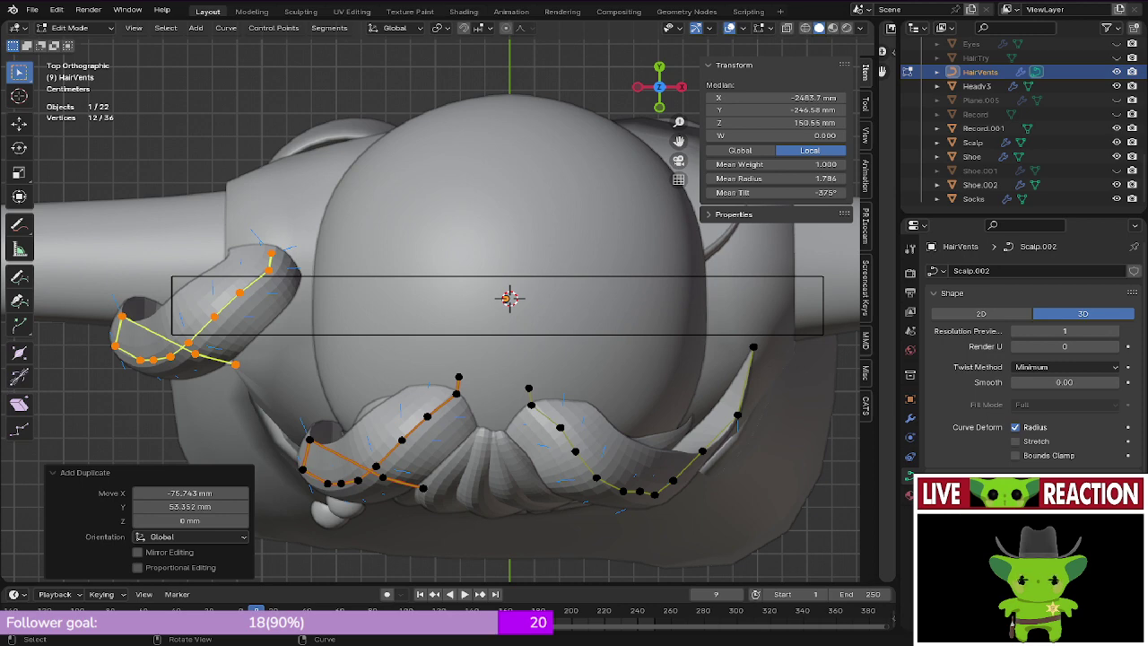
Step: Separate the duplicated strand into its own curve object and return to Object Mode, saving the file
key("p")
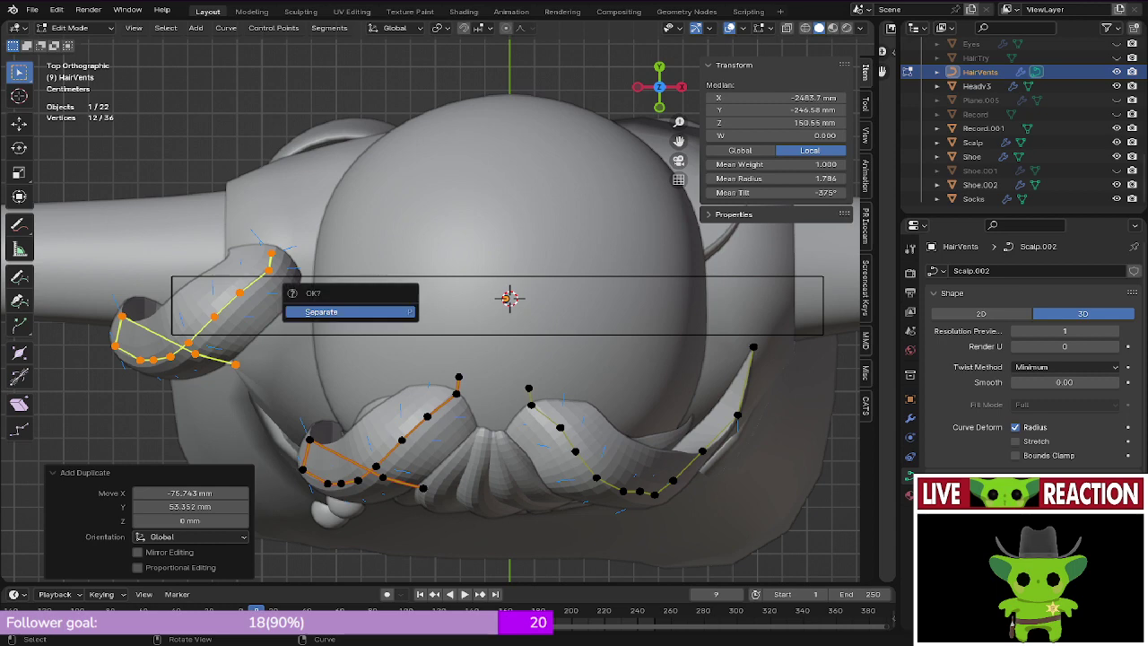
key("Return")
key("ctrl+s")
left_click(508, 298)
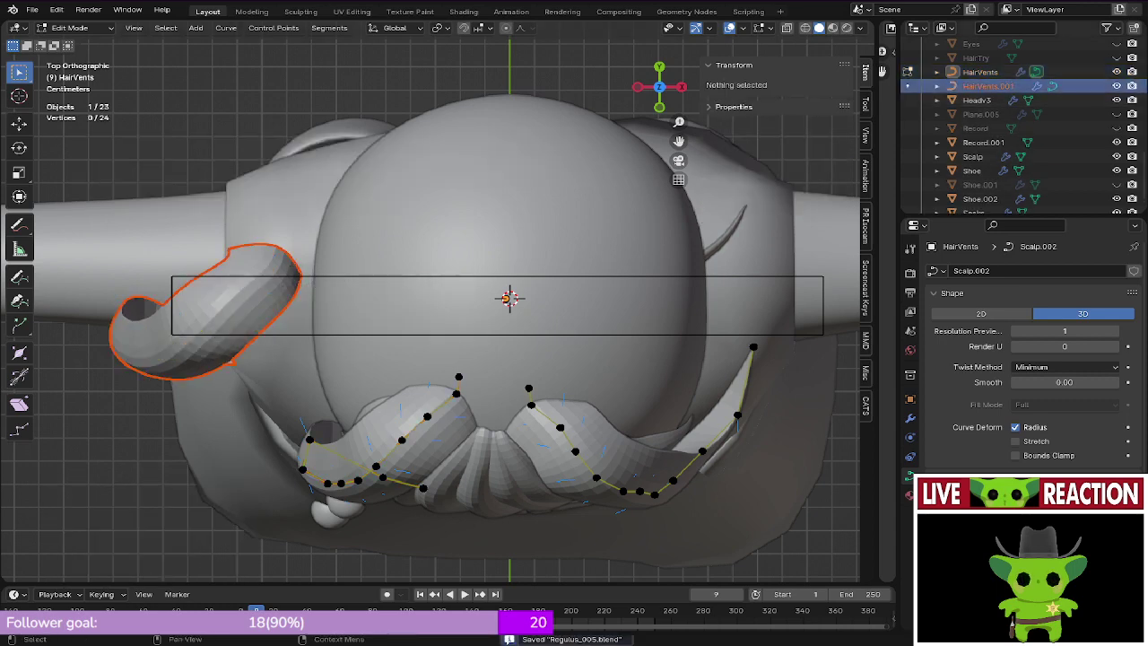
key("Tab")
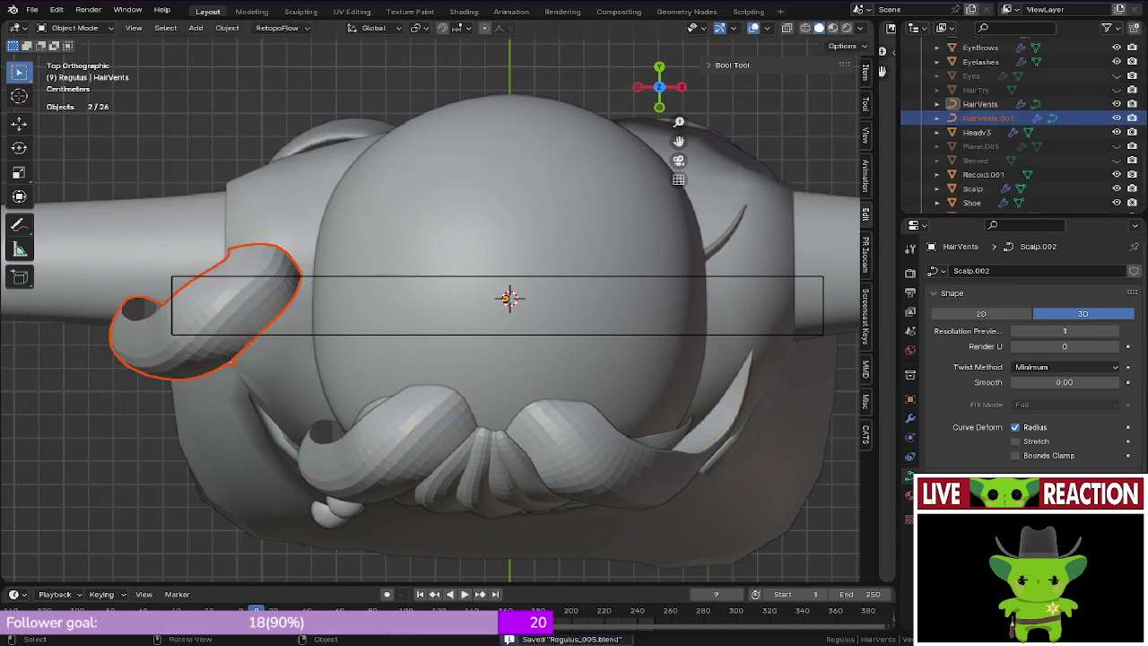
Step: Rename the separated curve object HairVents.001 to HairSide
double_click(988, 119)
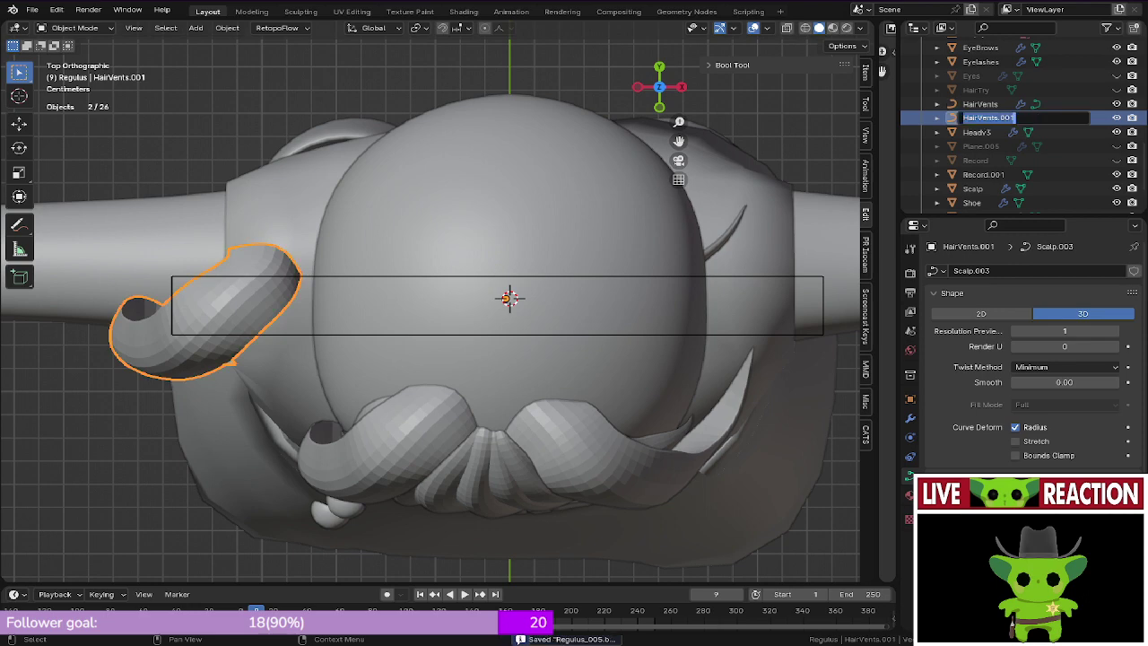
type("Siide")
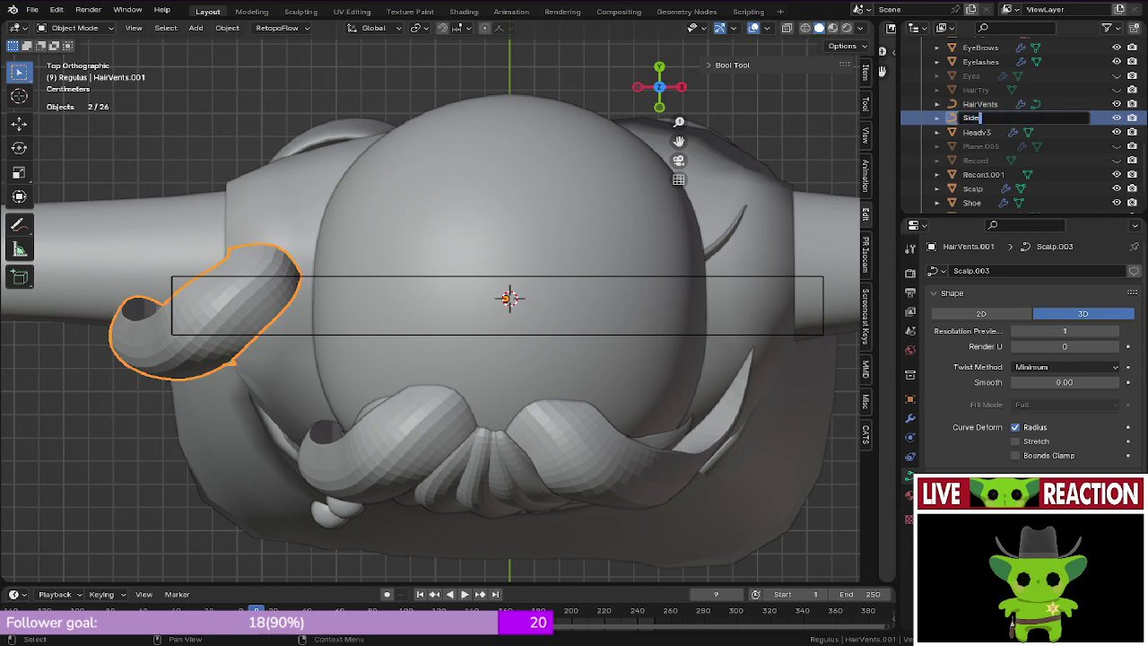
key("BackSpace")
key("BackSpace")
key("BackSpace")
key("BackSpace")
type("HairSide")
key("Return")
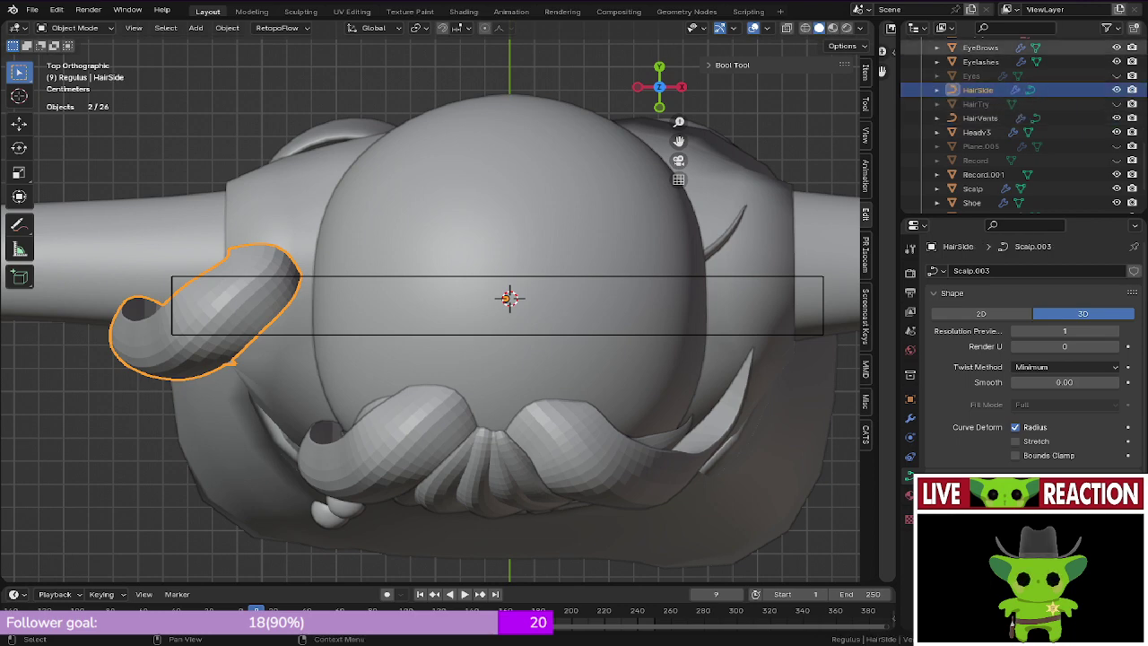
Step: Rename the Bangs curve object in the Regulus collection to HairBangs
scroll(986, 126, "up", 2)
scroll(986, 126, "up", 6)
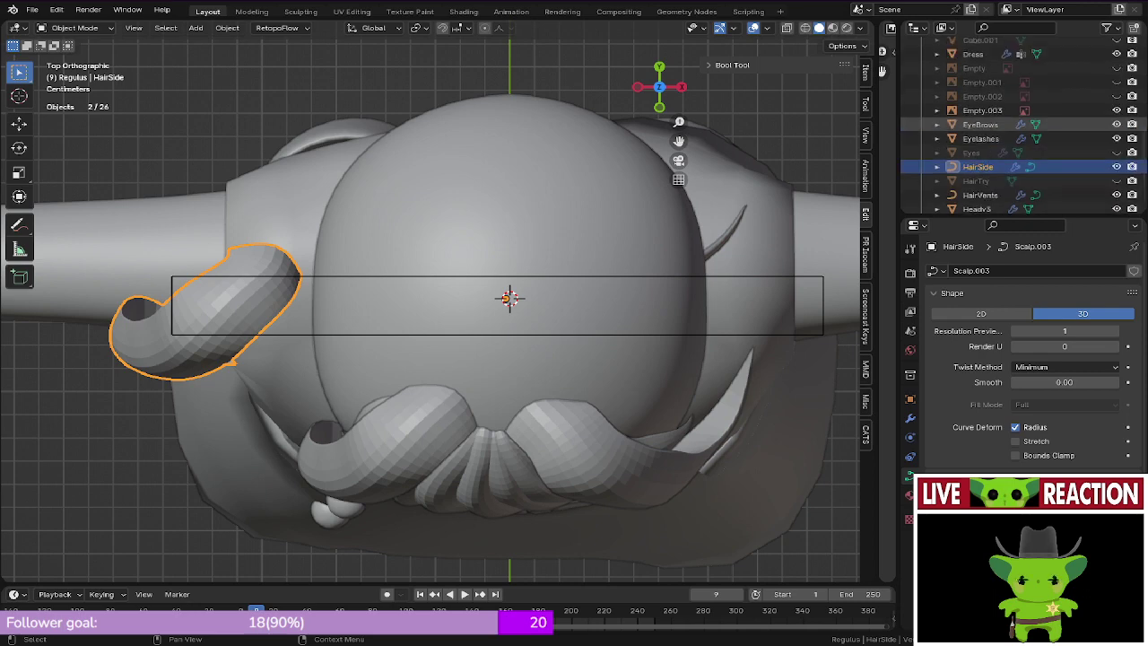
scroll(986, 125, "up", 6)
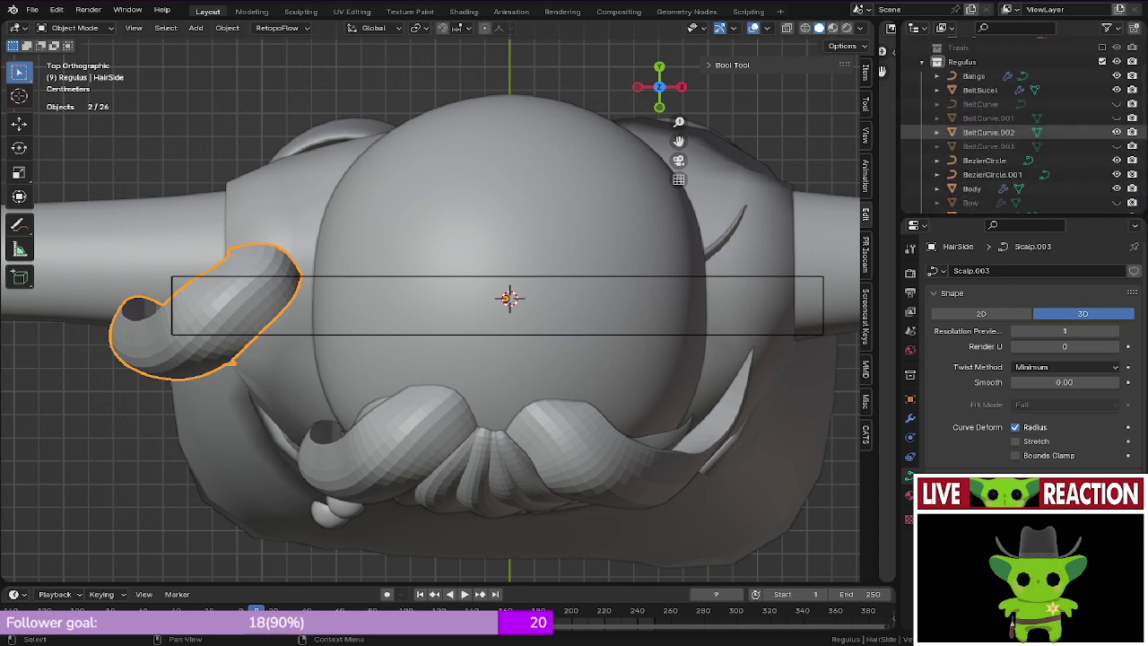
double_click(975, 117)
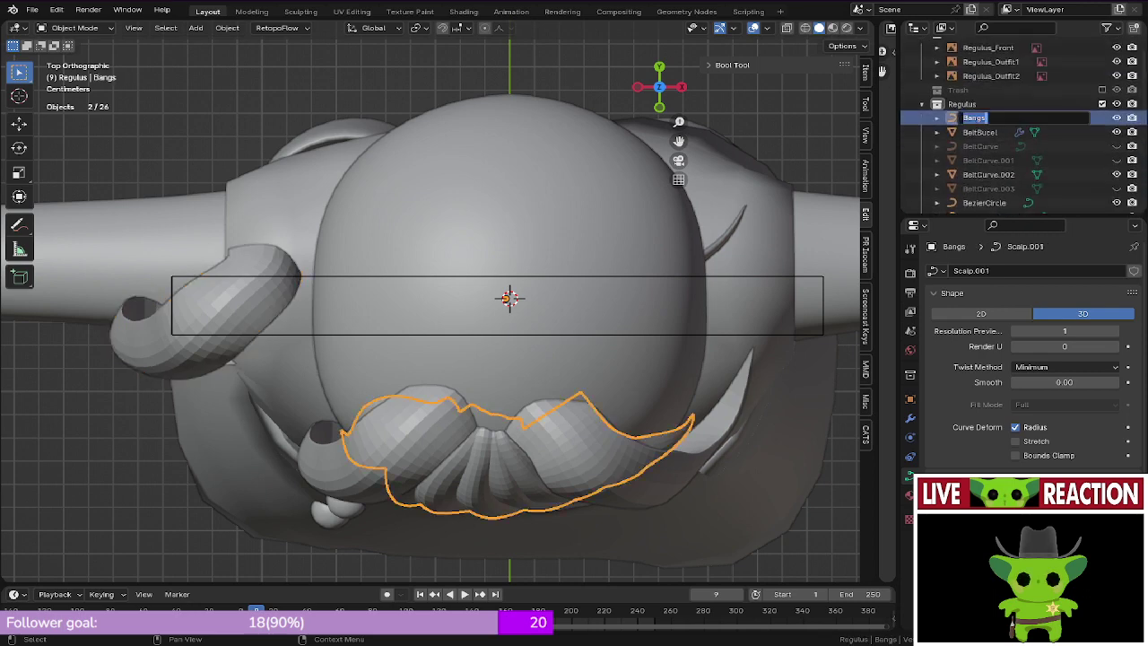
key("Home")
type("Ha")
type("ir")
key("Return")
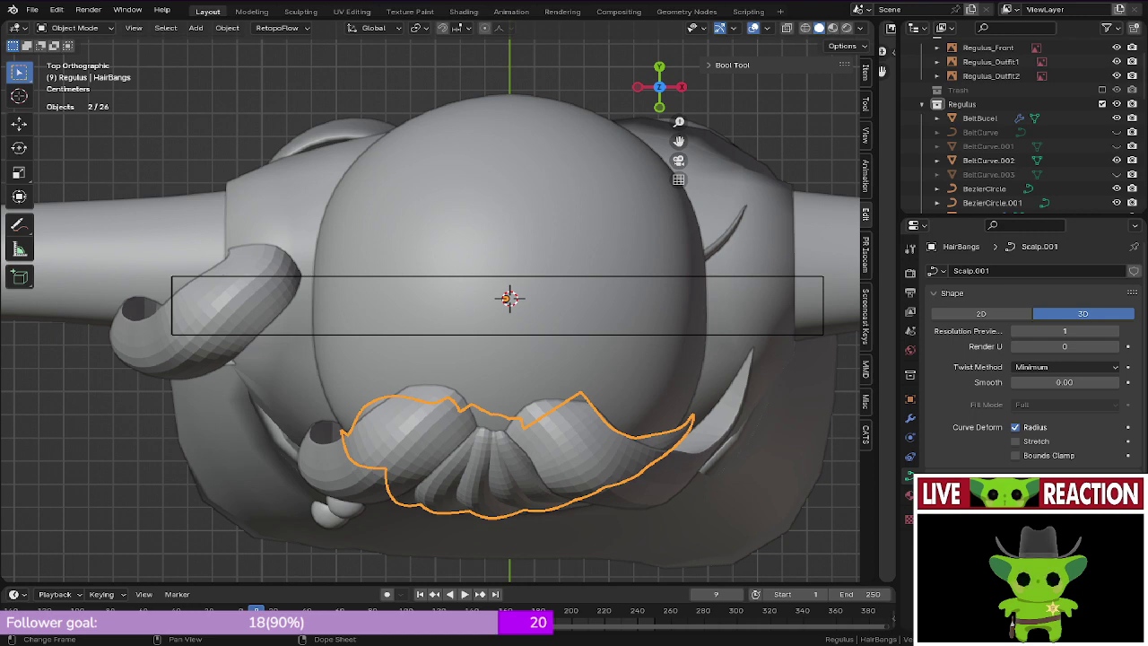
Step: Select the HairSide strand and enter edit mode on it in the top view
middle_click_drag(296, 386, 278, 319)
left_click(230, 310)
scroll(230, 309, "down", 1)
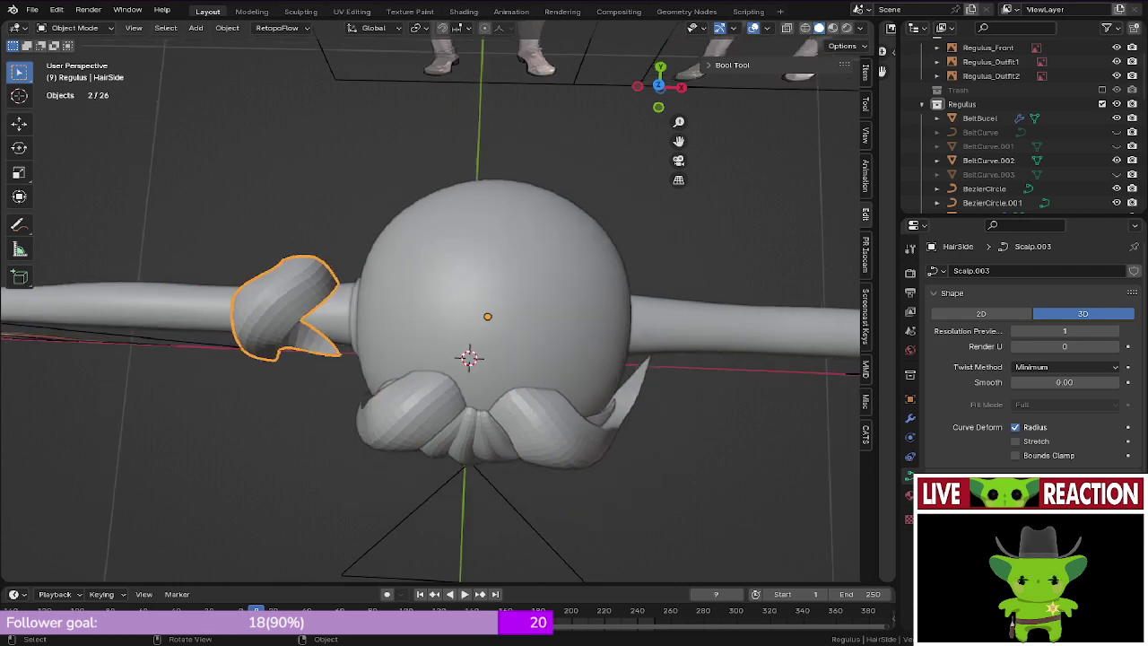
key("KP_7")
scroll(439, 296, "up", 1)
key("Tab")
scroll(179, 152, "up", 3)
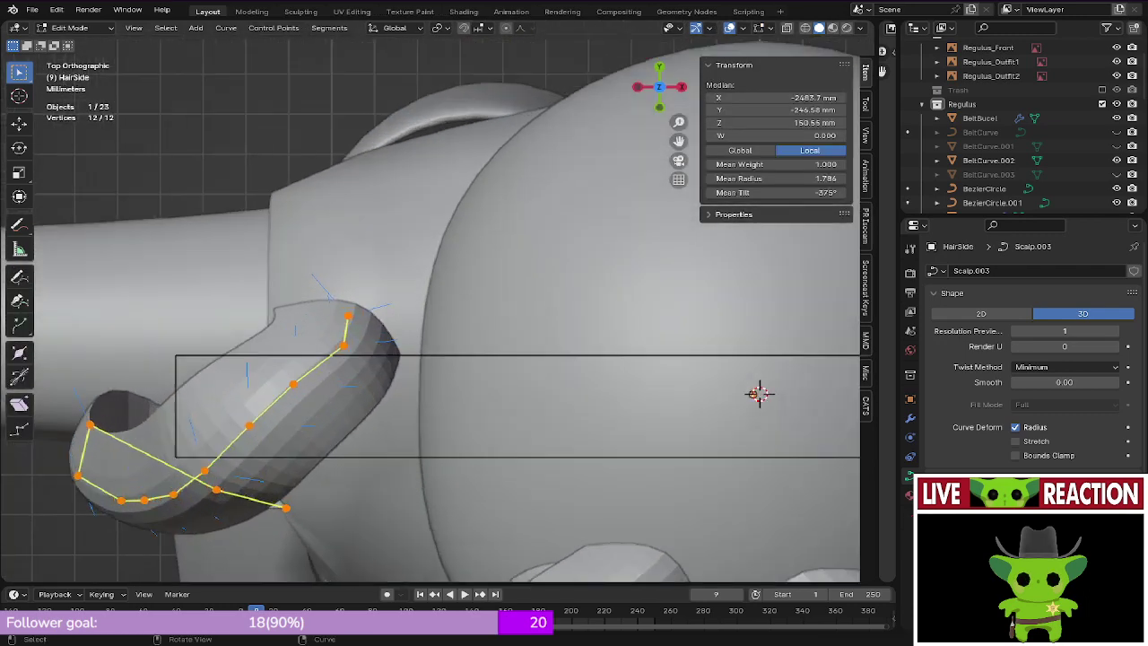
Step: Move the whole HairSide strand against the side of the scalp behind the front strand, and select its root-end control point
key("g")
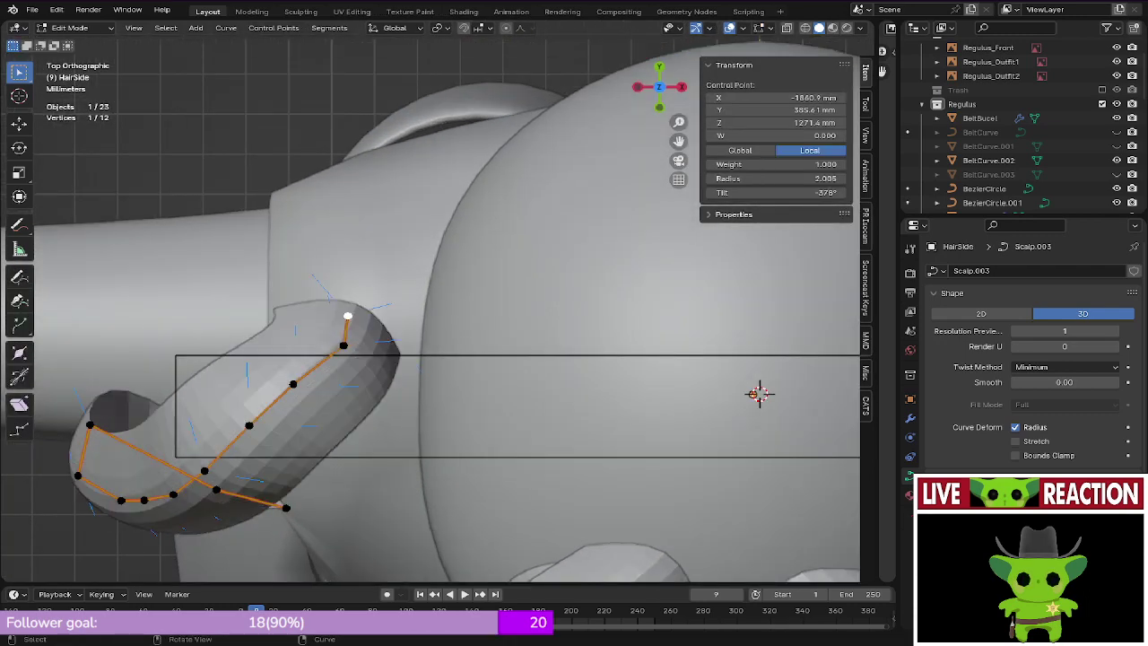
key("Escape")
middle_click_drag(359, 359, 344, 305, "shift")
key("a")
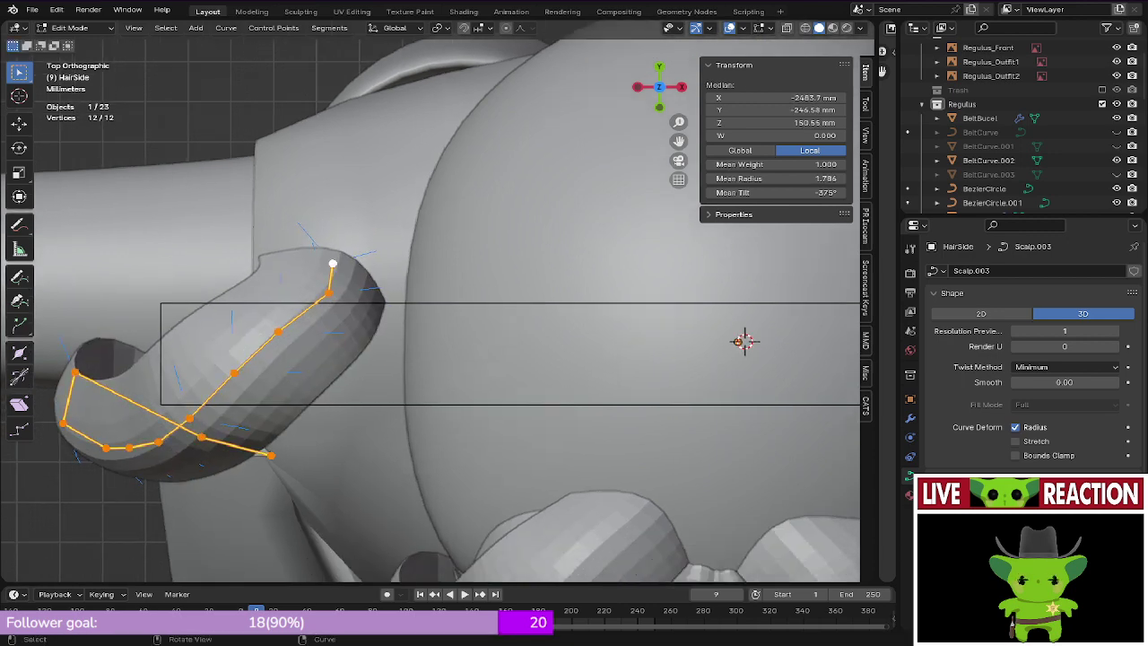
scroll(438, 302, "down", 2)
key("g")
left_click(481, 348)
left_click(481, 347)
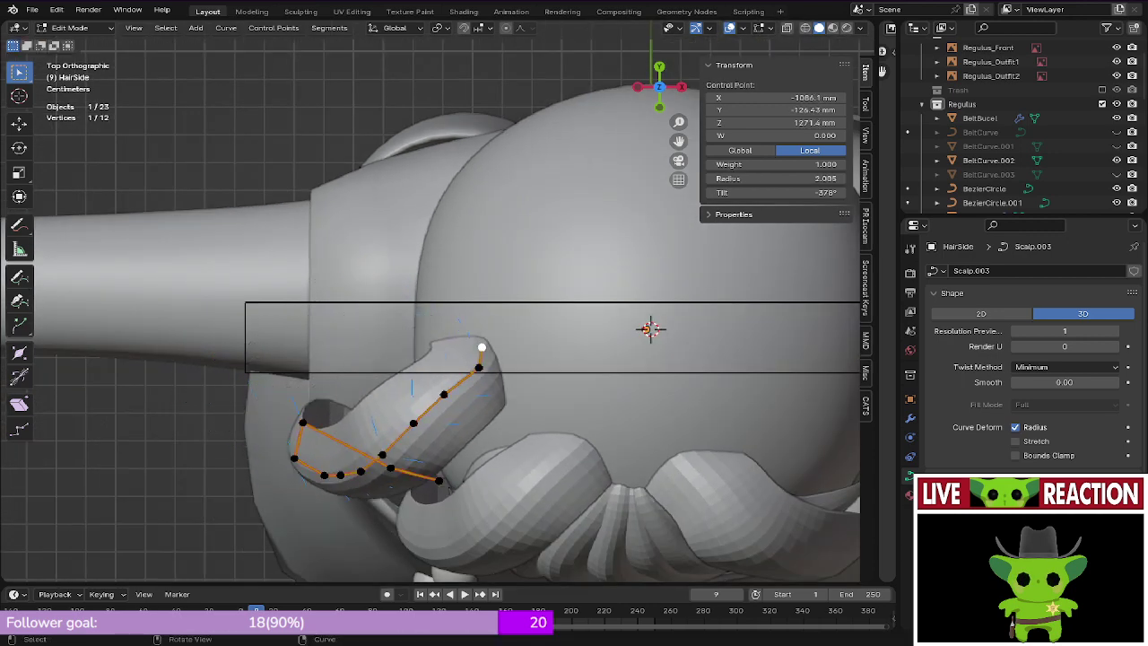
Step: Move the HairSide root-end control point about 31 mm in X and -18 mm in Y, and raise it about 23 mm in Z
key("g")
left_click(574, 395)
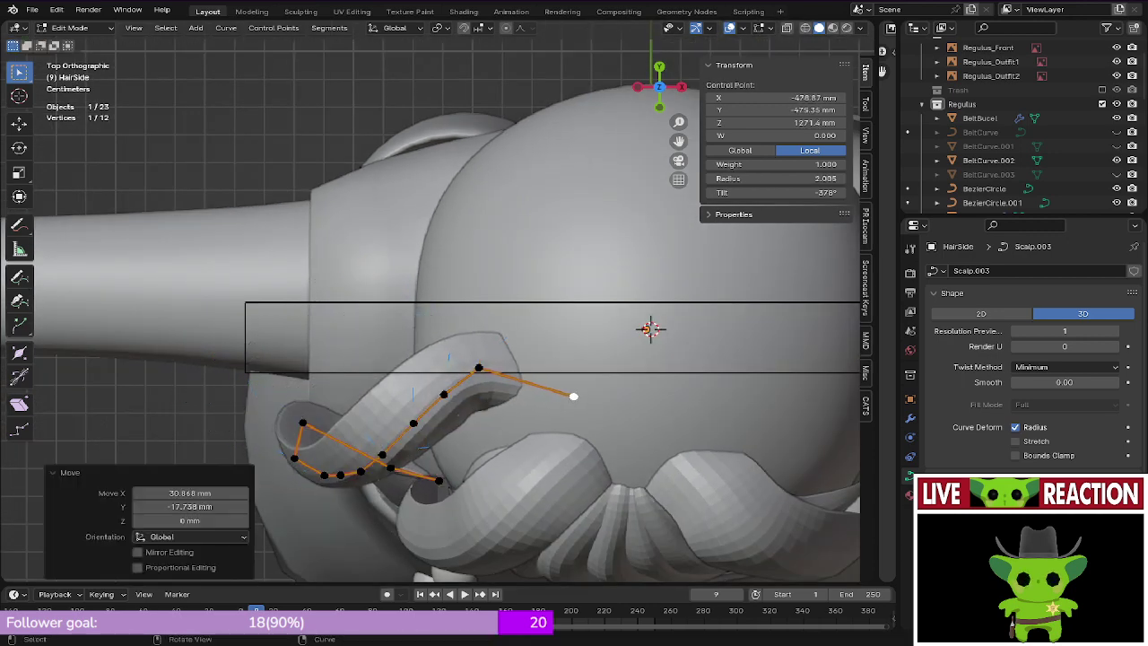
middle_click_drag(574, 394, 602, 330)
key("KP_1")
key("g")
key("z")
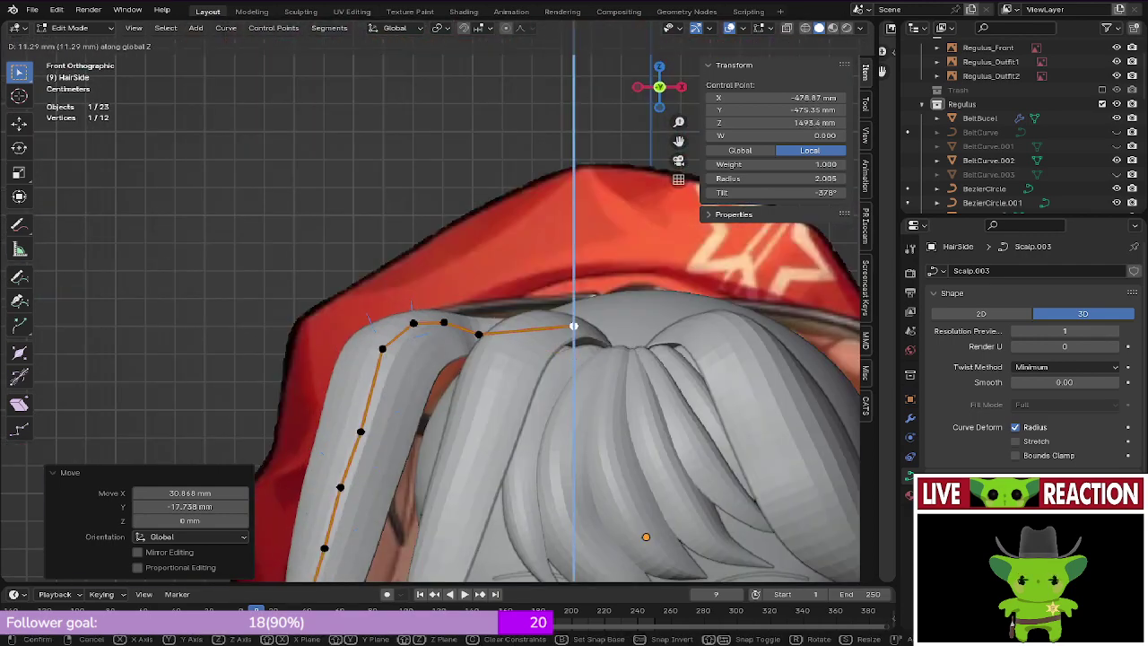
key("Return")
middle_click_drag(574, 294, 437, 535)
scroll(430, 304, "up", 1)
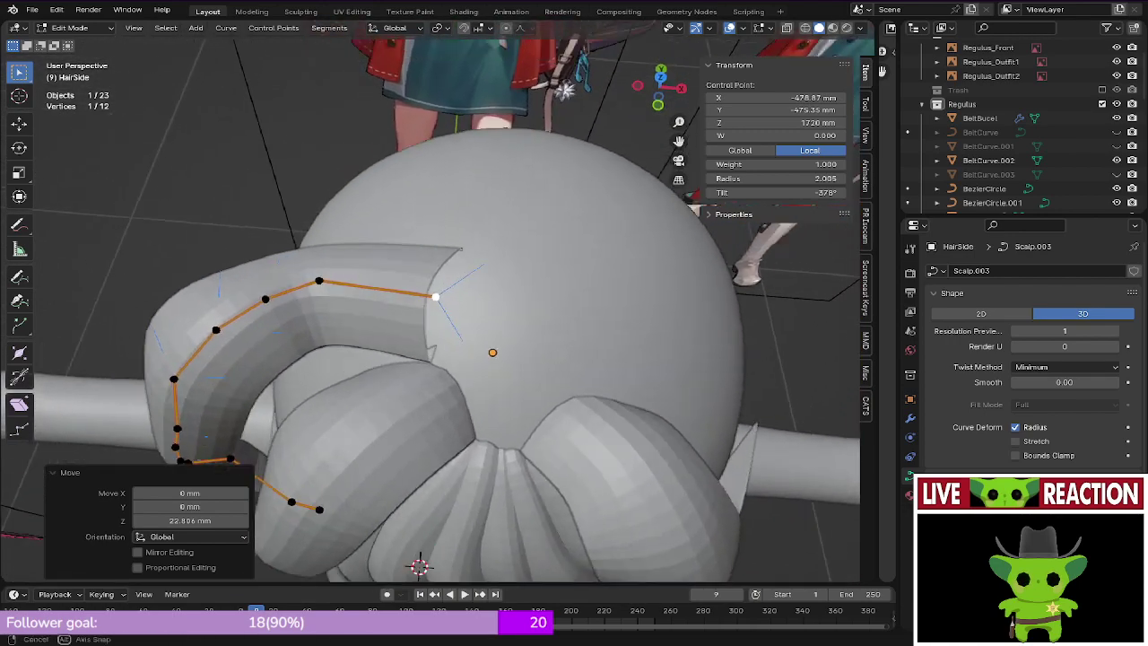
Step: Bring the HairSide root-end control point forward and inward to the hair parting above the bangs
middle_click_drag(430, 358, 422, 428)
key("g")
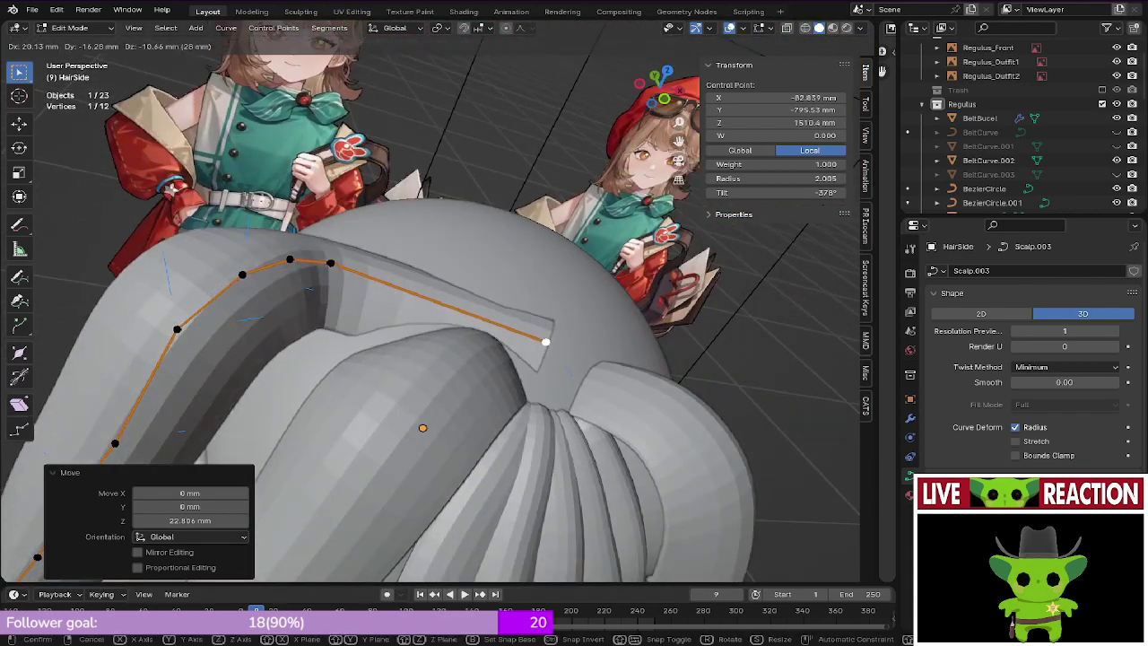
left_click(554, 361)
Step: Move the second HairSide control point inward over the scalp towards the root, and raise it about 17 mm in Z
middle_click_drag(554, 361, 518, 352)
left_click(328, 256)
key("g")
left_click(528, 284)
key("g")
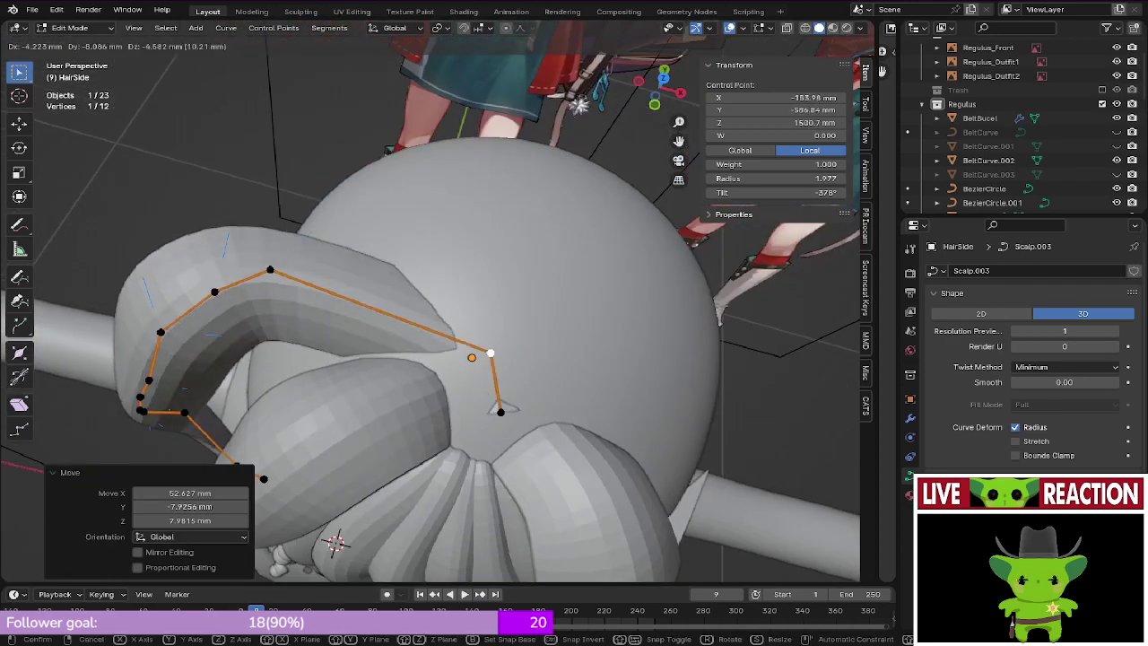
left_click(470, 403)
middle_click_drag(470, 404, 477, 335)
key("g")
key("z")
left_click(525, 334)
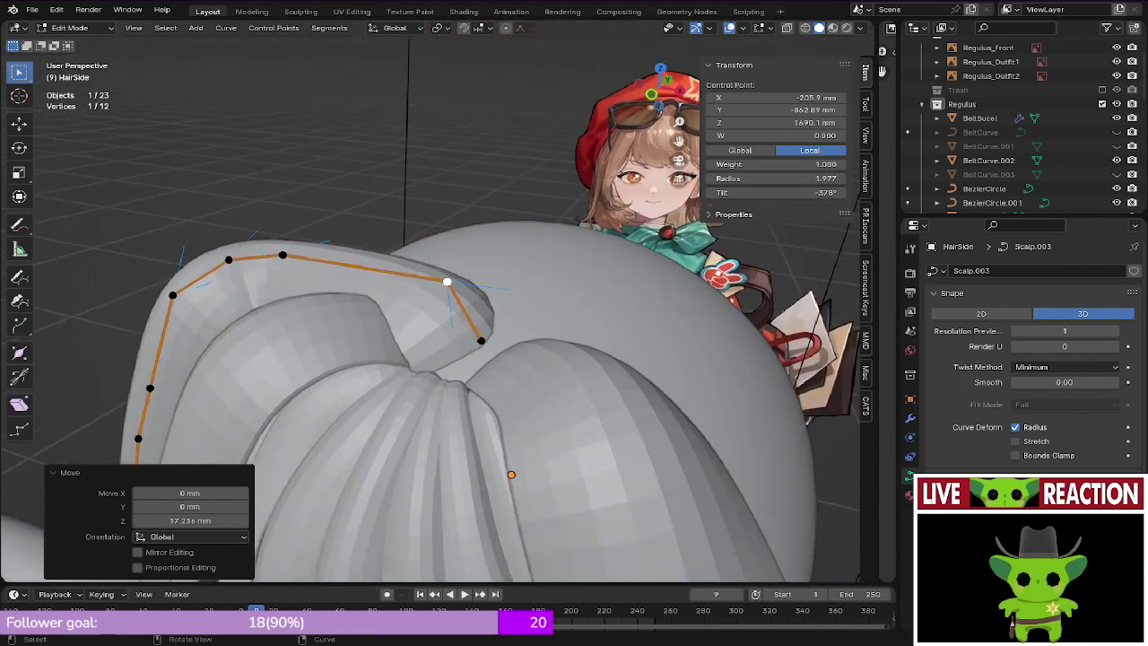
Step: Nudge the HairSide root-end control point about 3.4 mm in X, 0.7 mm in Y and -1.3 mm in Z, and save the file
left_click(480, 339)
scroll(484, 343, "up", 2)
key("g")
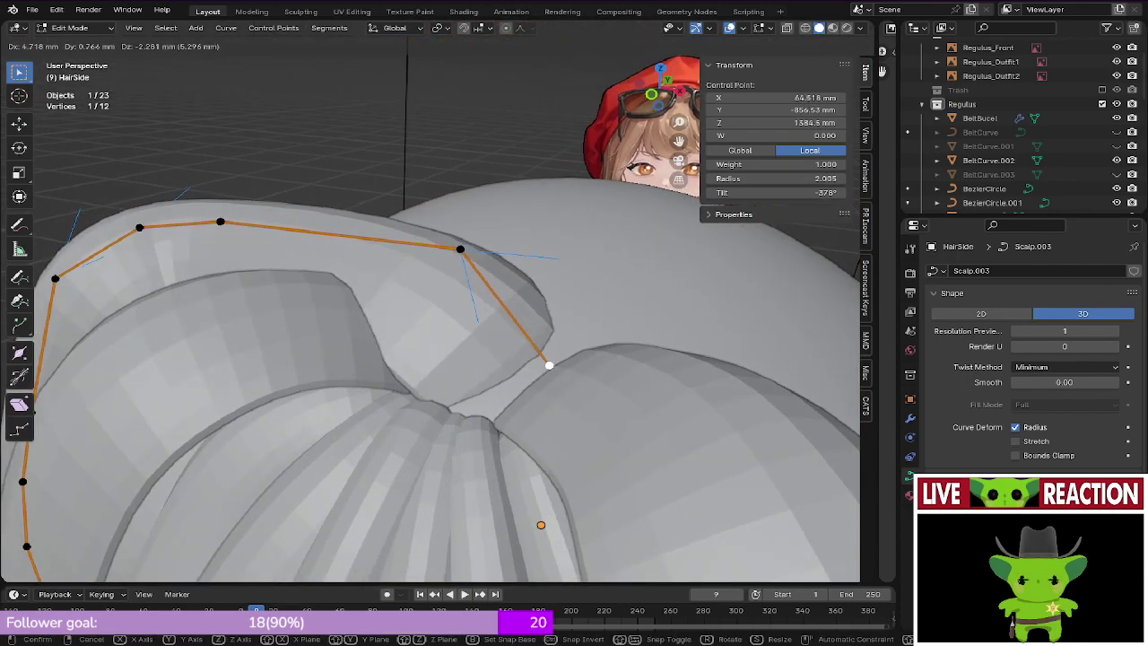
left_click(402, 296)
middle_click_drag(403, 297, 370, 238, "shift")
right_click(371, 238)
key("Escape")
key("ctrl+s")
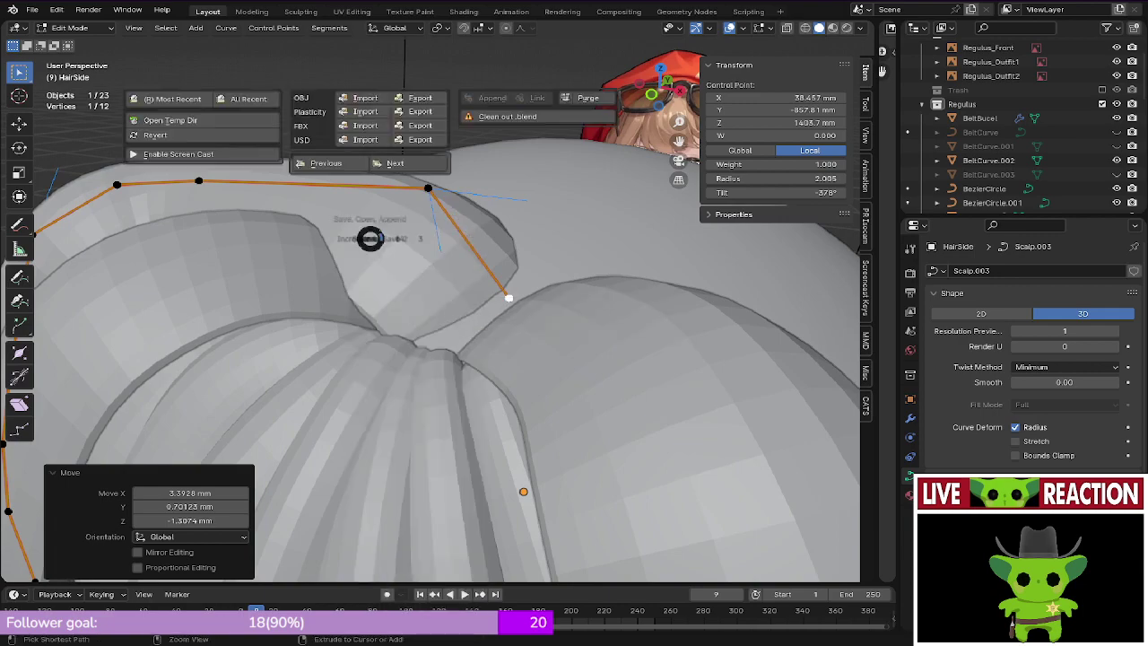
left_click(448, 237)
Step: Sink the HairSide root-end control point about 4 mm in X, -1.3 mm in Y and -6.3 mm in Z into the parting, and save
scroll(448, 237, "up", 2)
key("g")
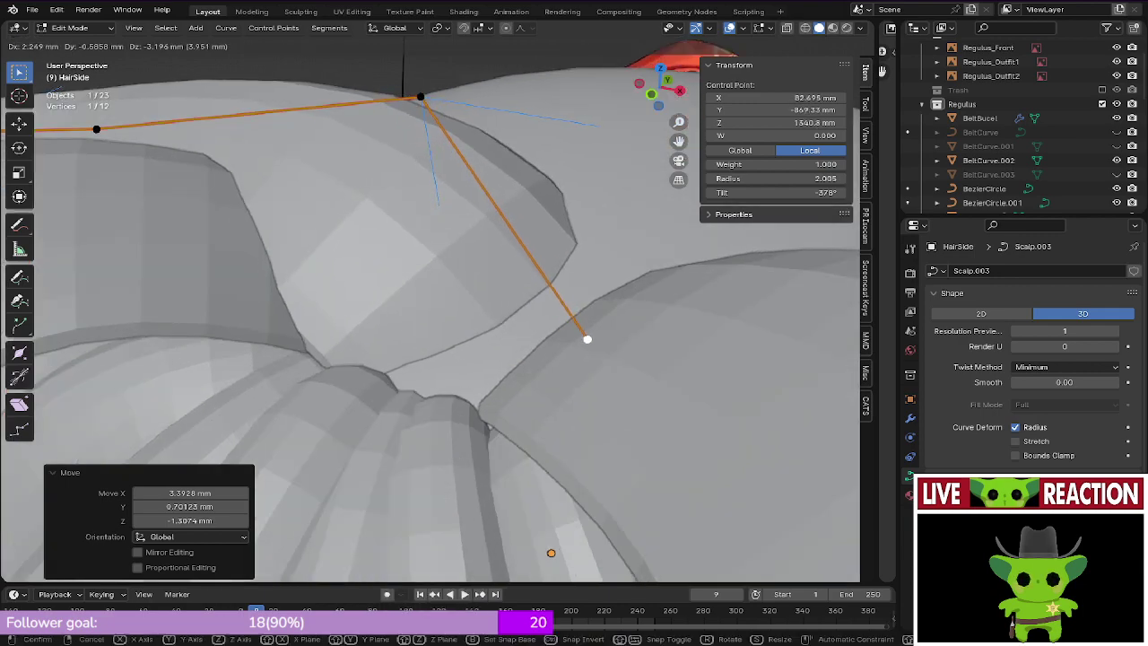
left_click(602, 382)
key("ctrl+s")
scroll(538, 349, "down", 7)
middle_click_drag(538, 350, 548, 408)
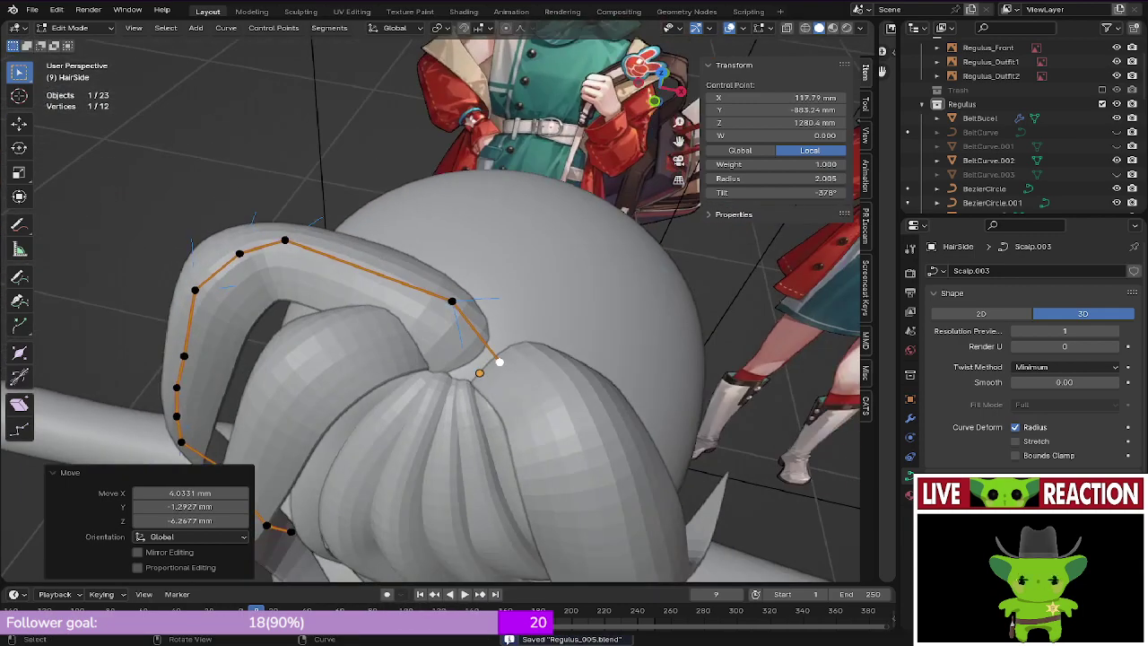
Step: Reposition the third HairSide control point between its neighbours so the strand follows the scalp in a smooth arc
middle_click_drag(502, 367, 536, 351)
left_click(293, 236)
key("KP_7")
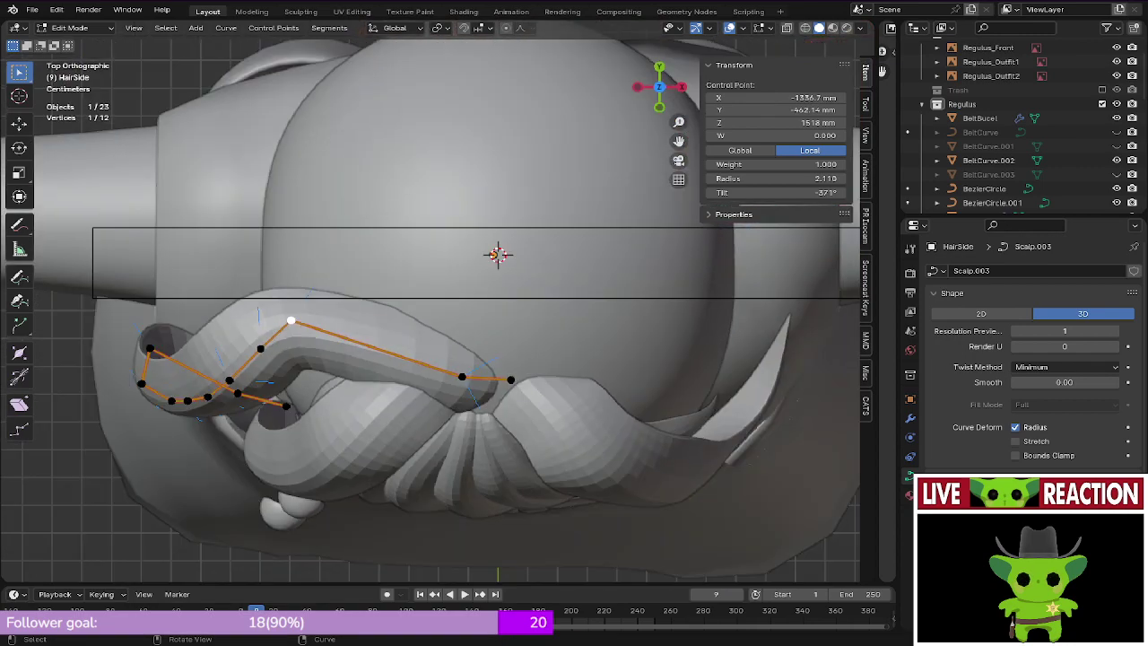
key("g")
key("Return")
middle_click_drag(422, 421, 439, 345)
key("g")
key("Return")
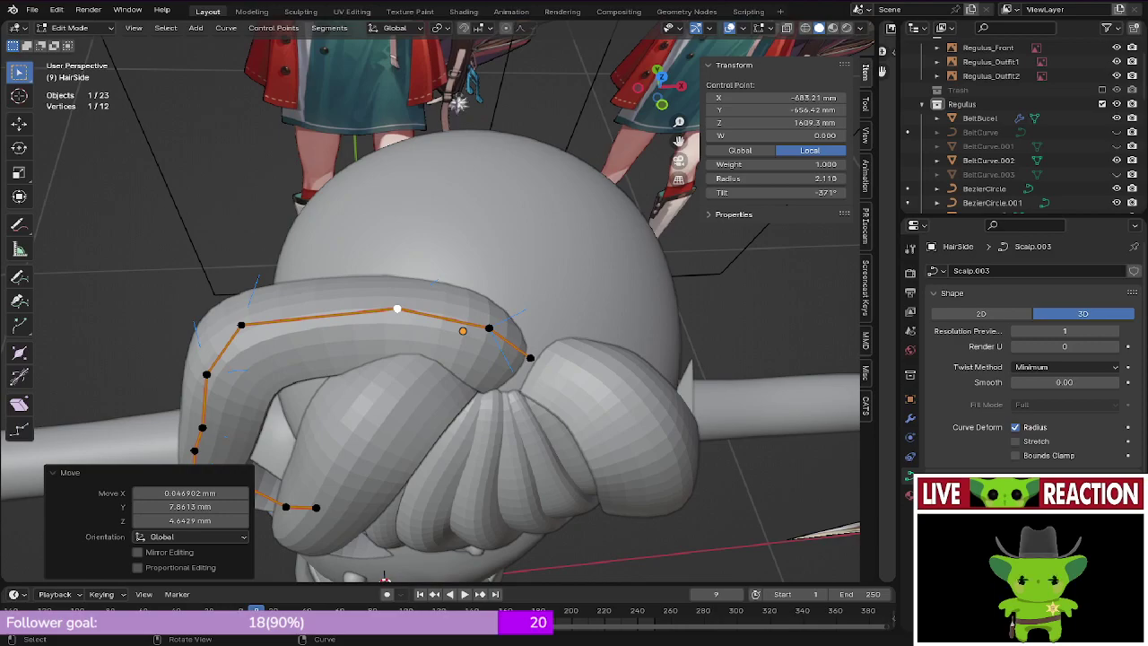
Step: Move the fourth HairSide control point about 12.7 mm in X and 4.8 mm in Z towards the parting
middle_click_drag(358, 367, 403, 354)
left_click(266, 359)
key("g")
left_click(316, 346)
middle_click_drag(315, 346, 336, 278)
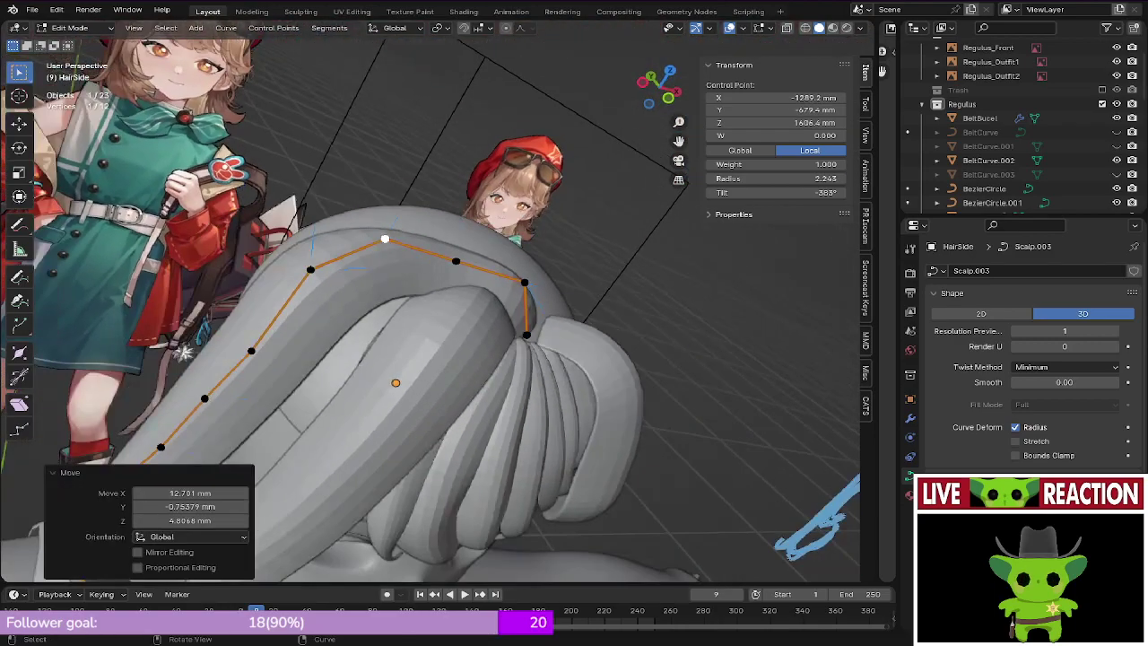
Step: Select the strand from the fourth control point to the tip and move it about 10.8 mm in X and -8.3 mm in Z in front view
key("KP_1")
key("z")
left_click(282, 237)
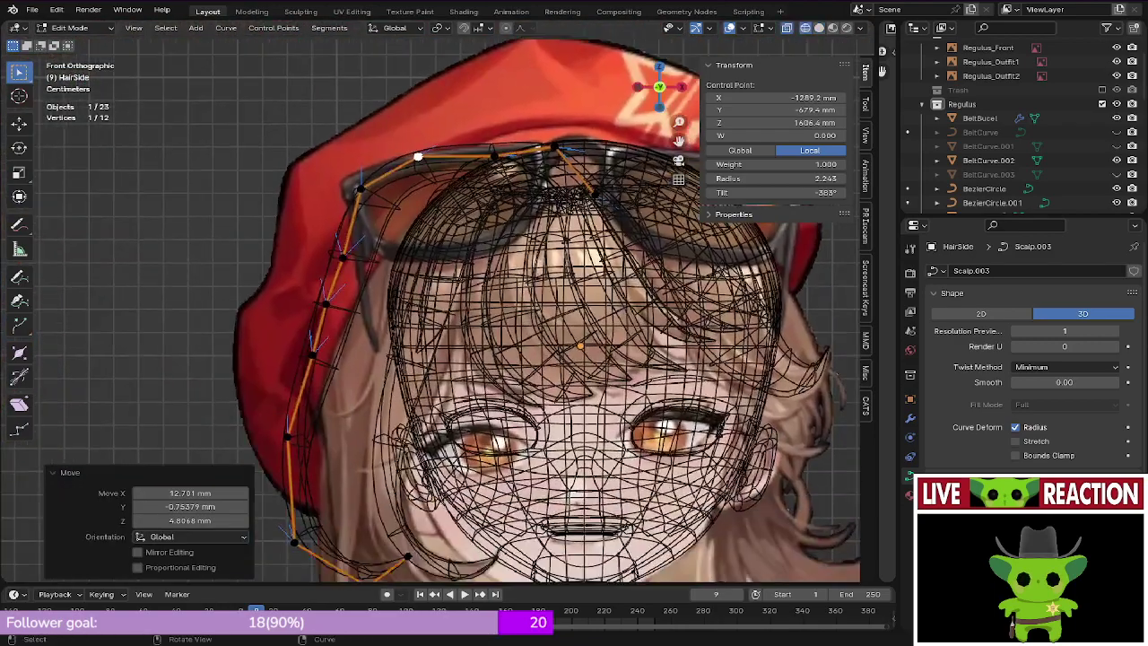
left_click(408, 556, "ctrl")
key("g")
left_click(435, 575)
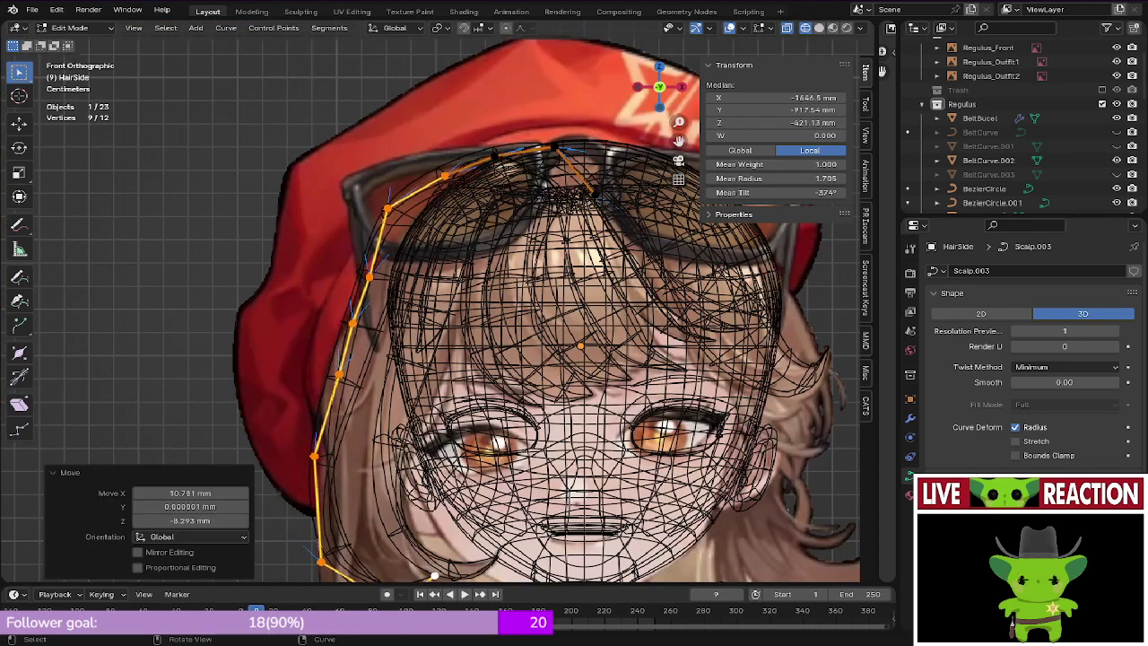
key("z")
left_click(385, 412)
Step: Shift the nine selected HairSide control points about 7.3 mm along Y, and save the file
mouse_move(385, 413)
middle_mouse_down()
mouse_move(538, 475)
mouse_move(574, 538)
middle_mouse_up()
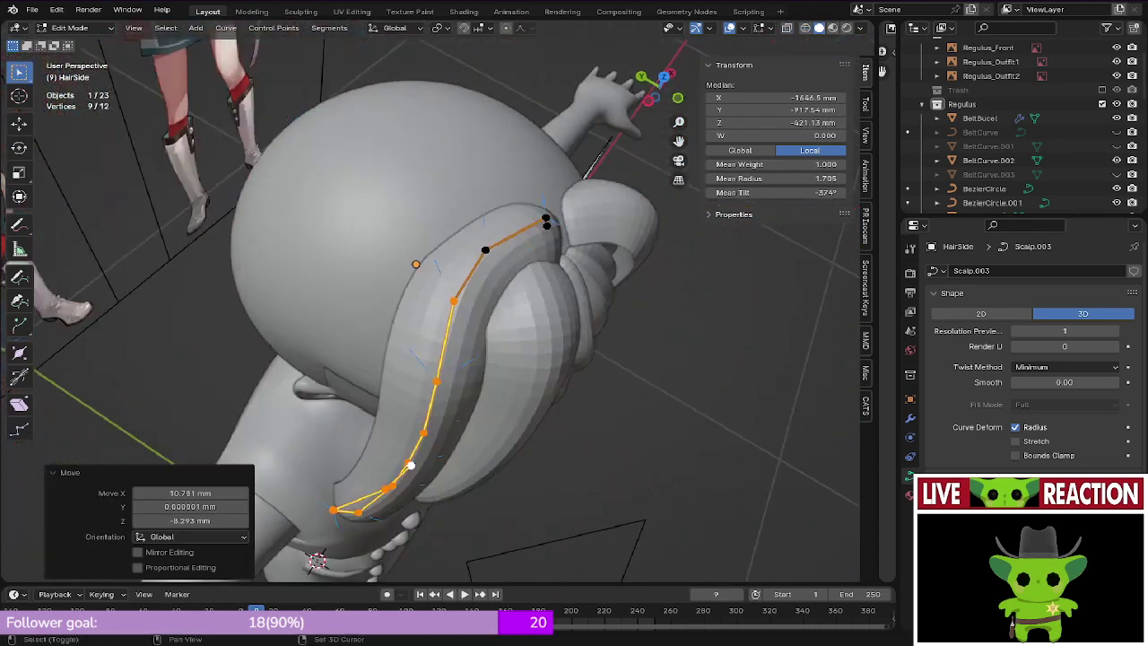
key("g")
key("x")
key("y")
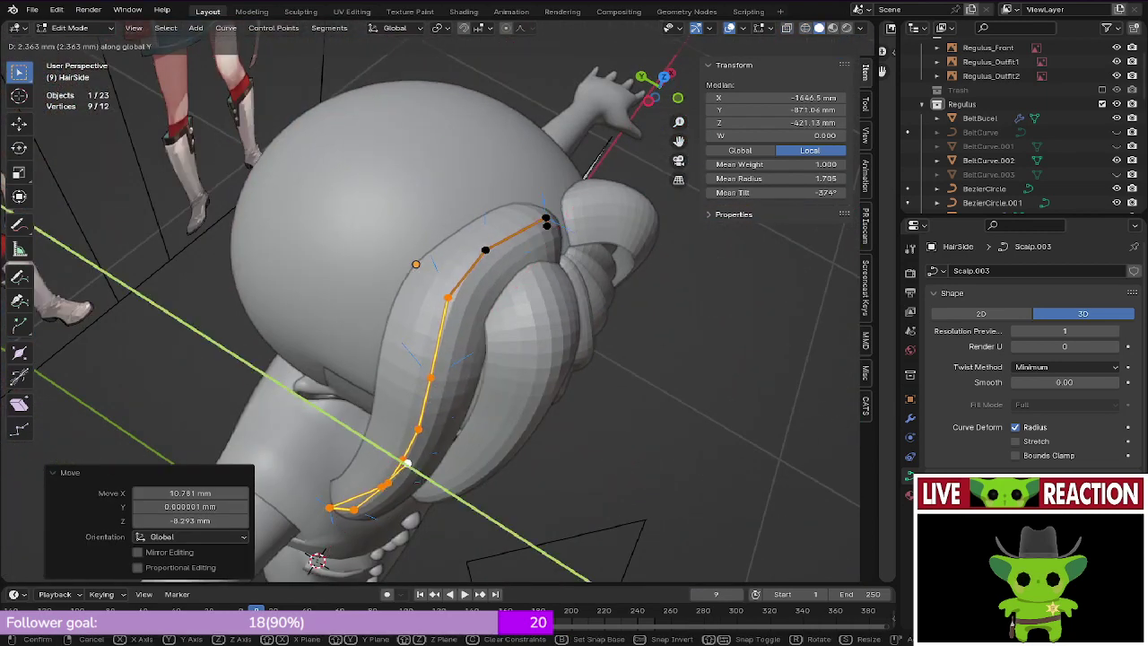
key("Return")
middle_click_drag(400, 459, 383, 562)
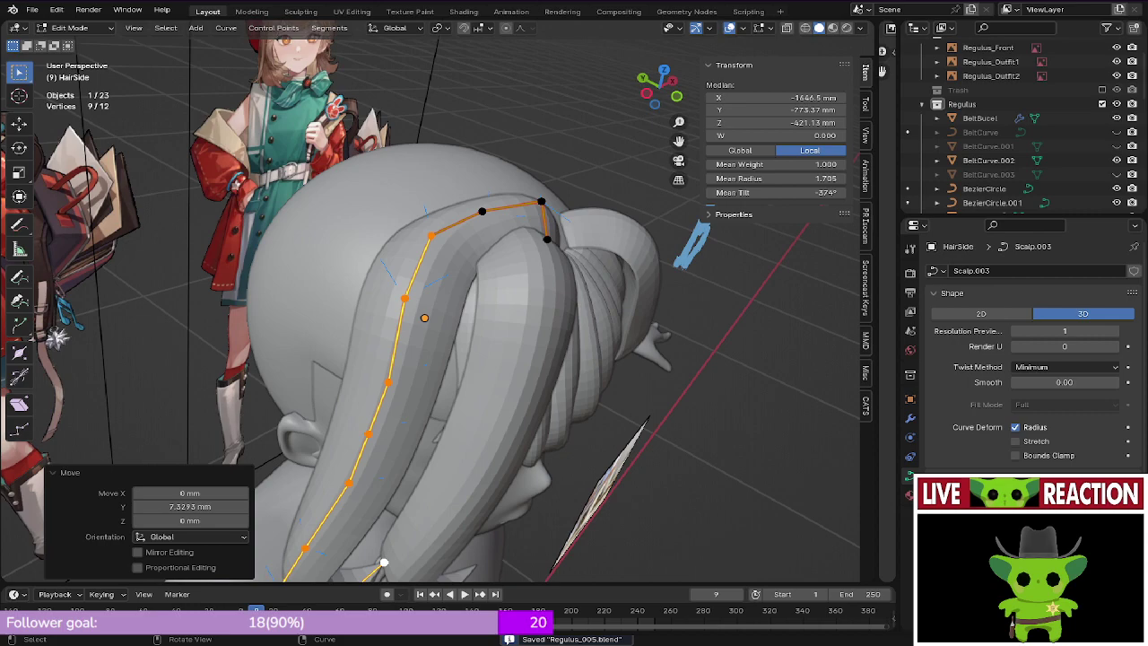
middle_click_drag(520, 358, 400, 260)
key("ctrl+s")
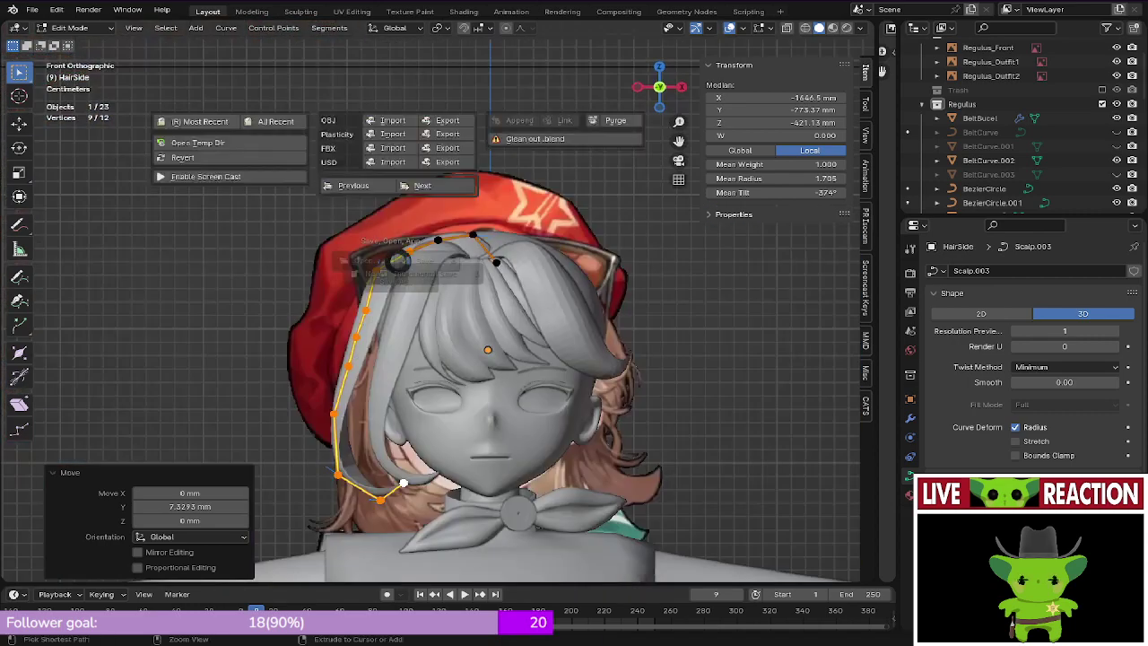
left_click(491, 260)
Step: Move the HairSide root-end control point along the X axis to refine how it meets the parting, and save
key("Tab")
middle_click_drag(482, 260, 448, 320, "shift")
scroll(451, 334, "up", 8)
key("Tab")
left_click(527, 425)
key("g")
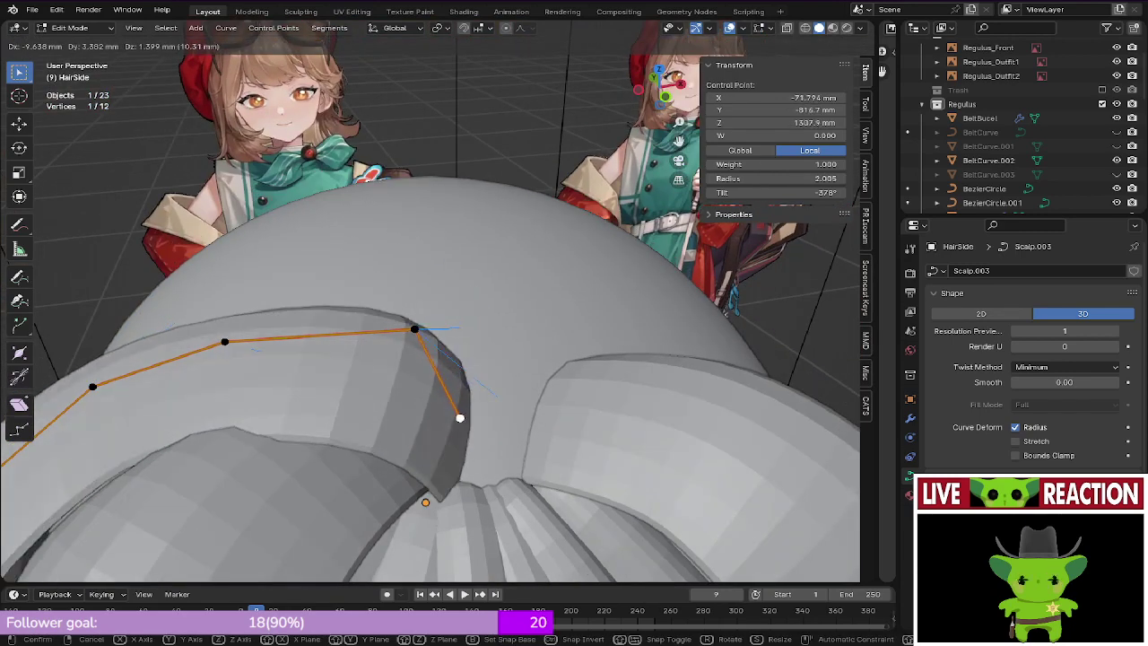
right_click(464, 413)
middle_click_drag(464, 412, 423, 448)
key("g")
key("x")
left_click(438, 466)
key("Tab")
key("ctrl+s")
Step: Move the two root-most HairSide control points about 1.2 mm in X, 1.7 mm in Y and 0.8 mm in Z, and save
key("g")
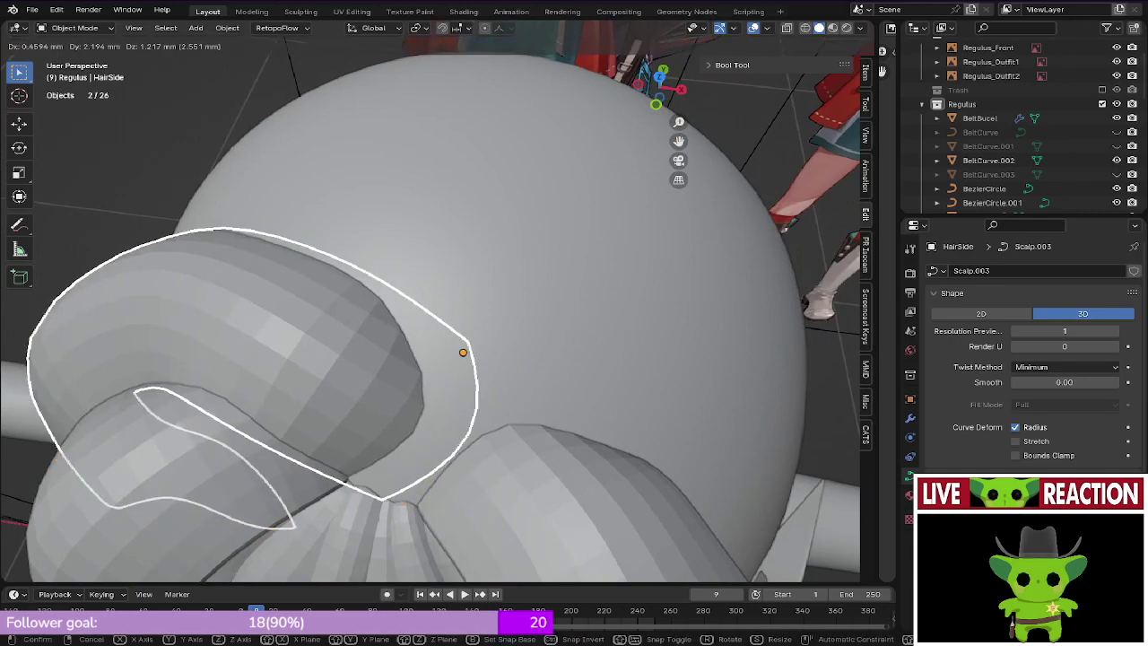
right_click(426, 436)
key("Tab")
key("g")
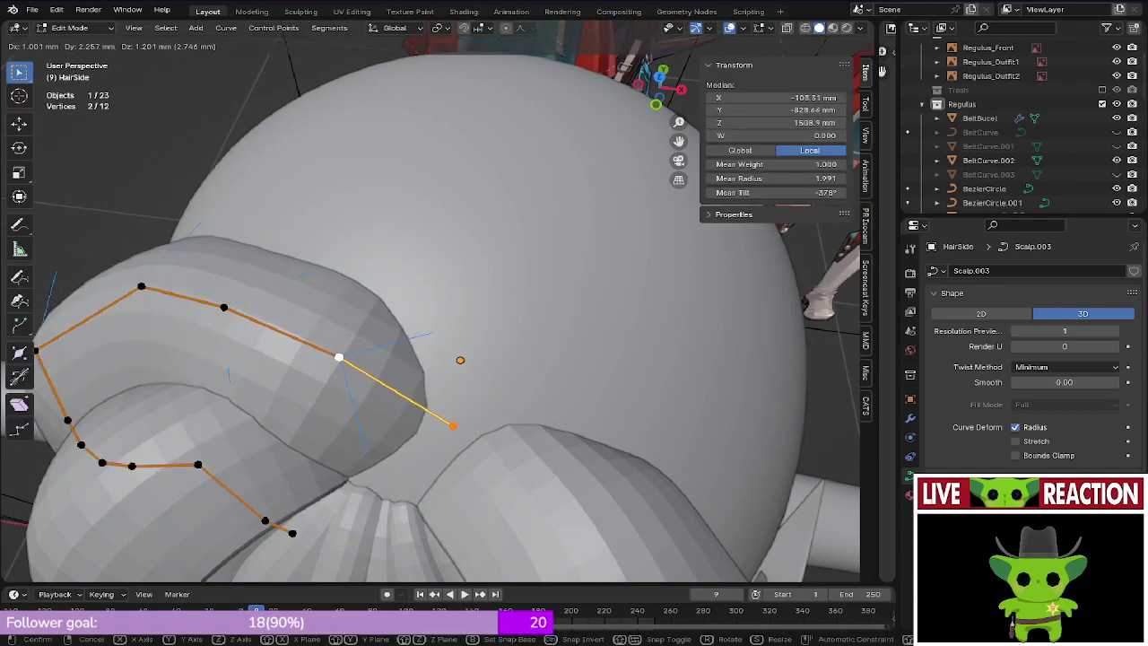
left_click(434, 394)
mouse_move(434, 394)
middle_mouse_down()
mouse_move(437, 344)
mouse_move(424, 326)
mouse_move(424, 394)
middle_mouse_up()
key("ctrl+s")
key("ctrl+s")
left_click(522, 326)
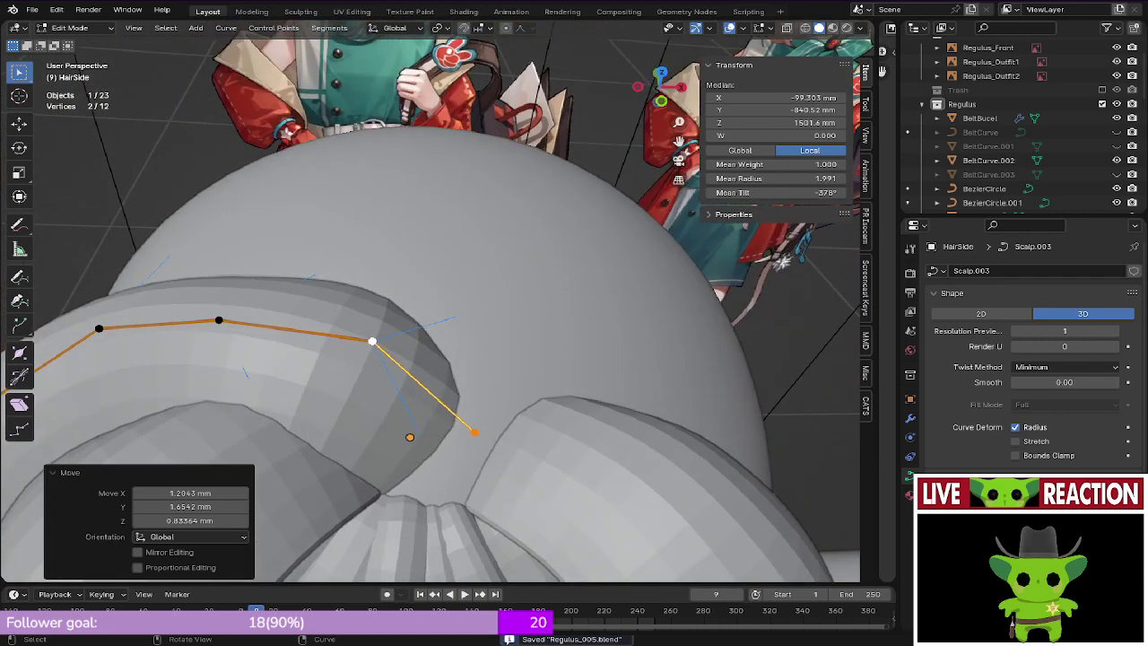
Step: Try to move the HairSide root-end control point closer to the second one
left_click(372, 342)
middle_click_drag(373, 342, 394, 378)
key("g")
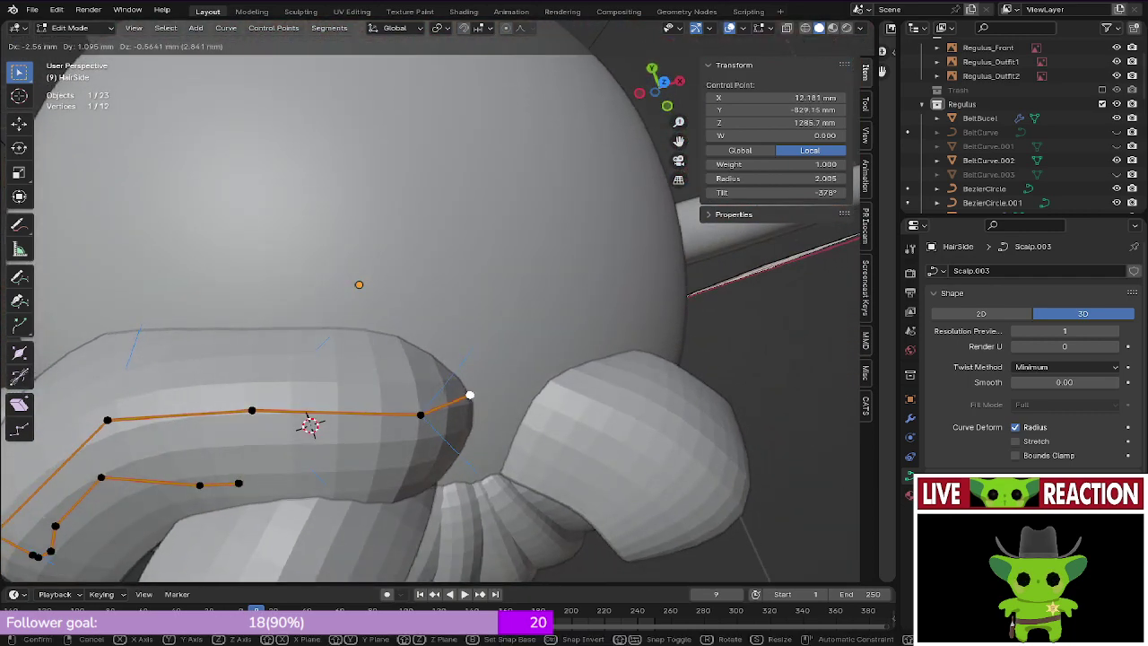
key("Return")
middle_click_drag(438, 403, 429, 292)
key("ctrl+z")
Step: Move the second HairSide control point about 4.6 mm in X, -1 mm in Y and -3.3 mm in Z, and save
left_click(349, 252)
key("g")
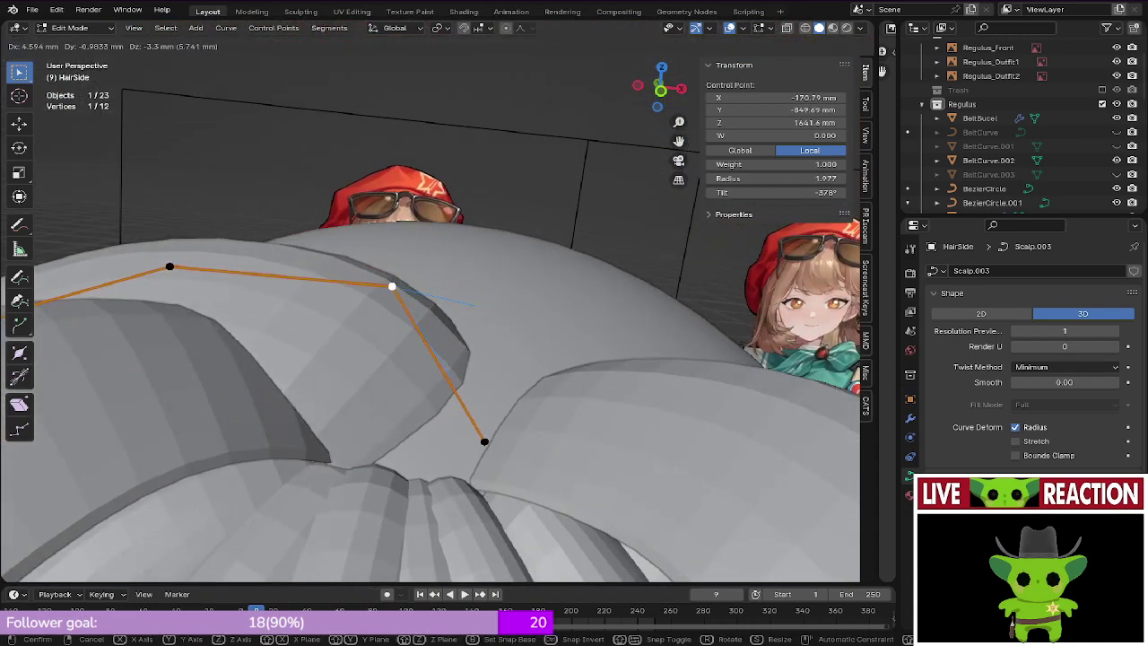
left_click(392, 284)
key("ctrl+s")
scroll(392, 284, "down", 3)
key("Tab")
middle_click_drag(391, 284, 547, 349)
key("KP_1")
key("ctrl+s")
key("ctrl+s")
key("Tab")
middle_click_drag(431, 323, 412, 309)
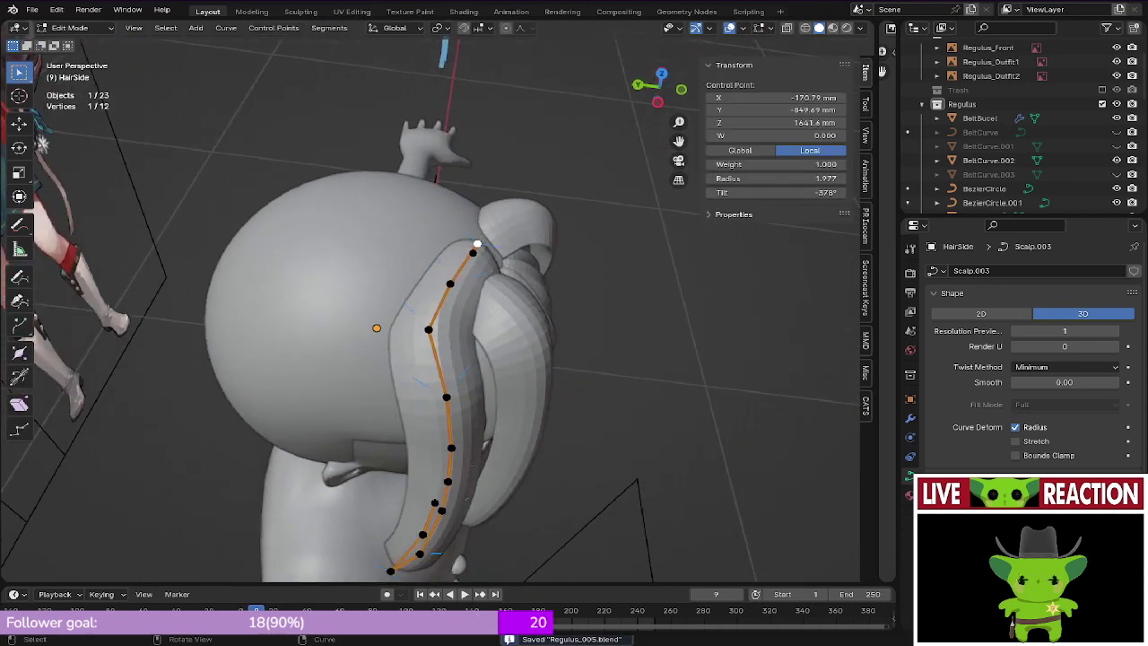
middle_click_drag(430, 395, 414, 391)
scroll(391, 537, "up", 2)
key("g")
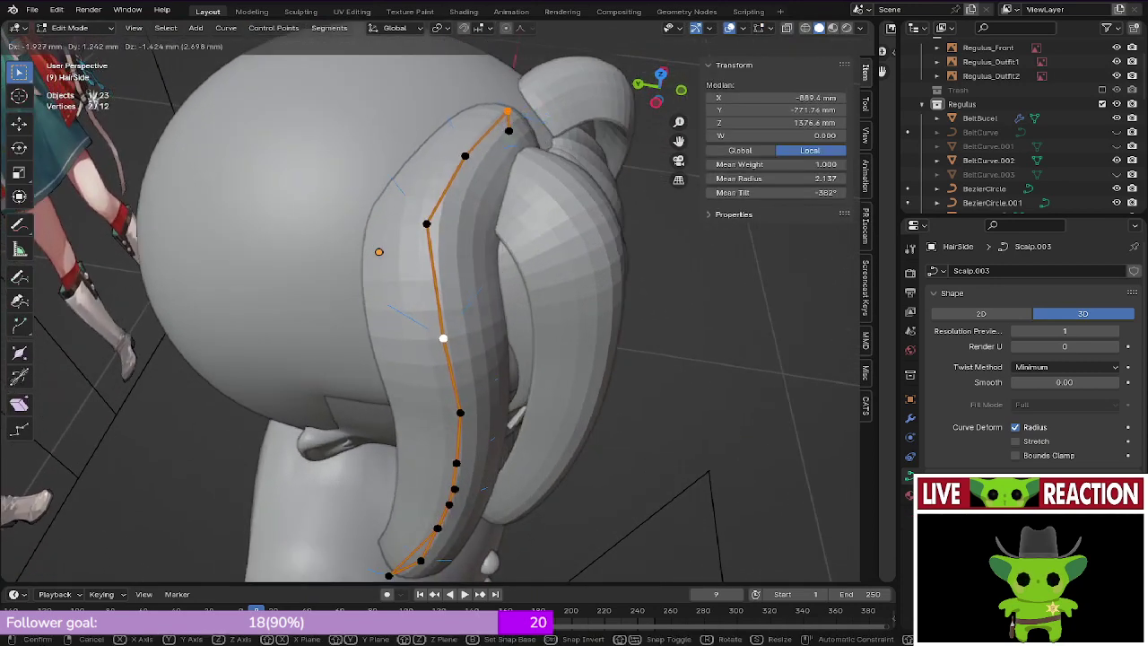
key("Escape")
key("g")
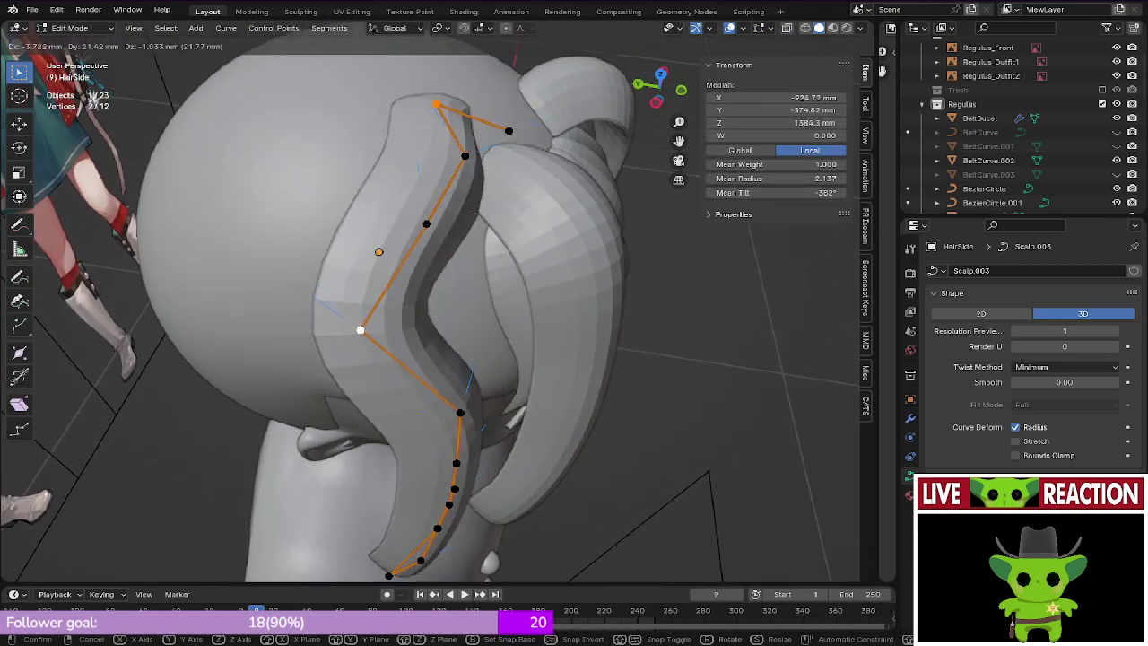
key("Escape")
Step: Move the fifth HairSide control point inward and down to smooth the bend at the side of the scalp, and save
key("g")
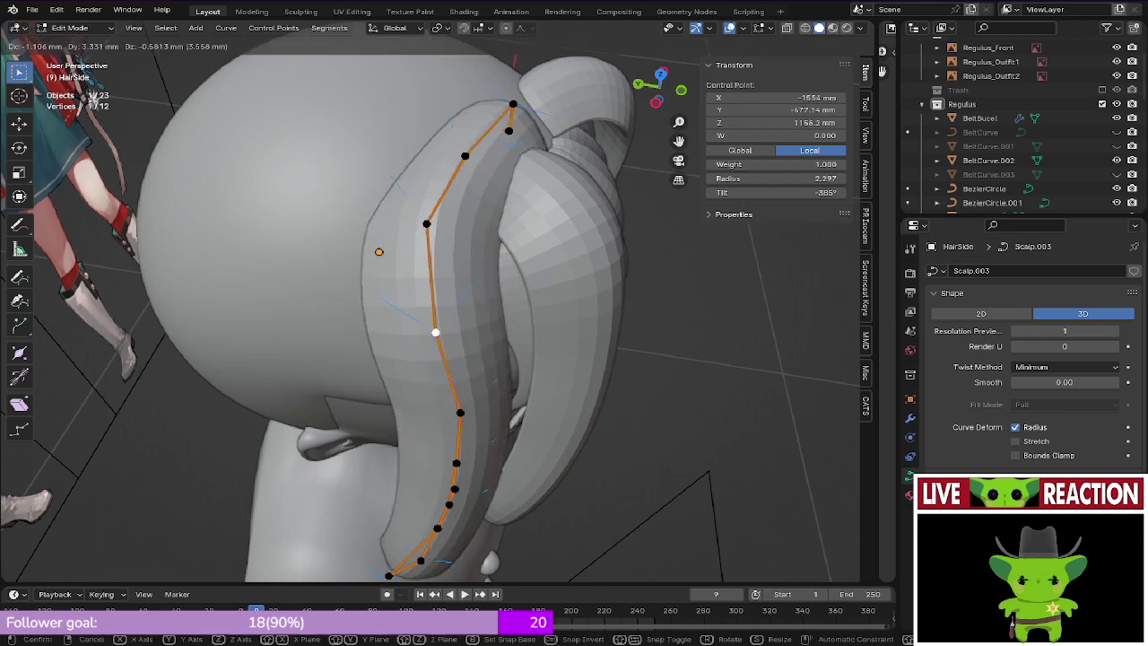
left_click(443, 334)
middle_click_drag(443, 334, 475, 300)
scroll(394, 297, "up", 2)
scroll(420, 262, "up", 1)
key("g")
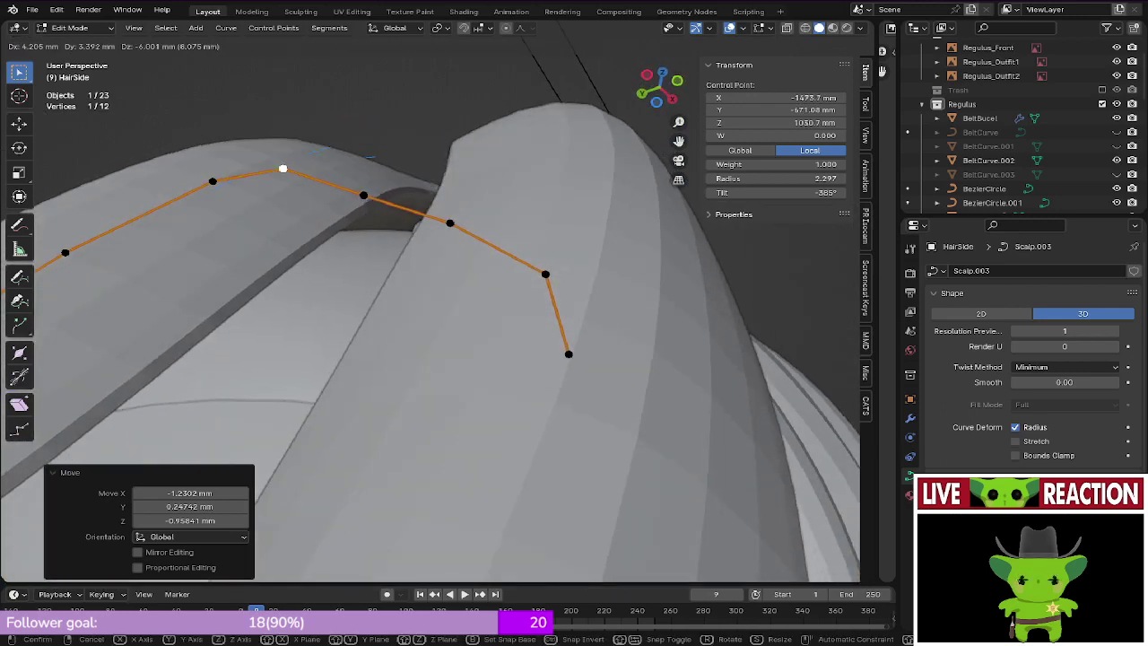
left_click(468, 357)
middle_click_drag(468, 356, 421, 305)
middle_click_drag(421, 305, 408, 255, "ctrl")
middle_click_drag(408, 256, 405, 322, "ctrl")
key("ctrl+s")
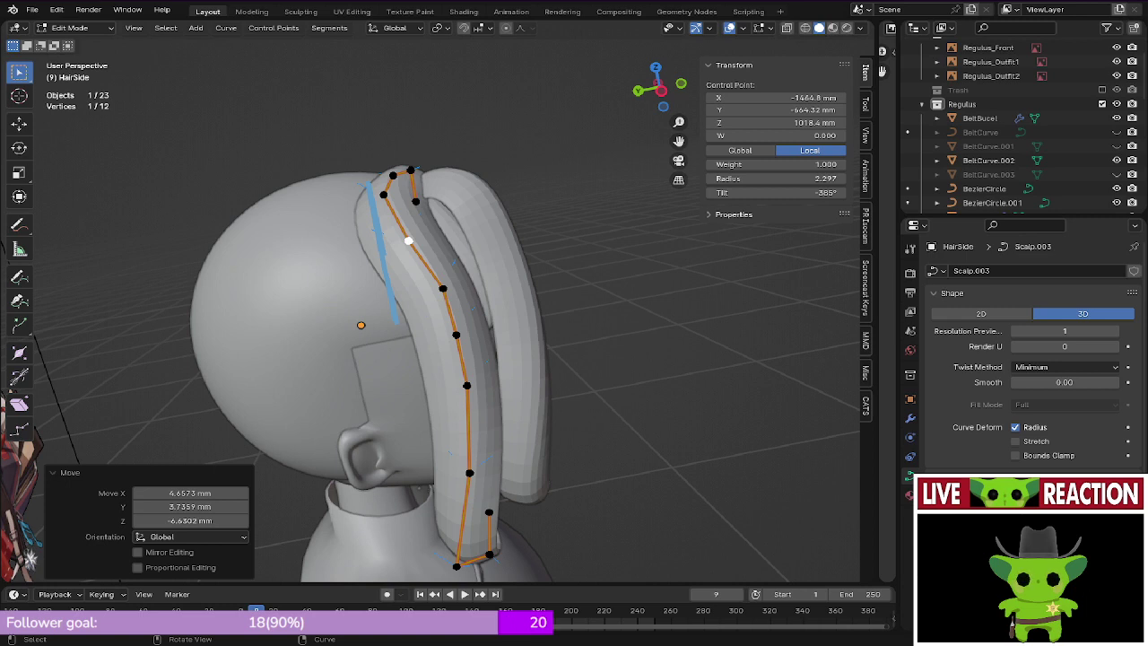
Step: Examine how the HairSide strand lies against the scalp from above and from the side, and save the file
mouse_move(408, 260)
middle_mouse_down()
mouse_move(359, 307)
mouse_move(403, 251)
mouse_move(430, 184)
mouse_move(568, 233)
mouse_move(518, 281)
middle_mouse_up()
key("KP_7")
key("ctrl+s")
left_click(459, 306)
scroll(402, 251, "up", 3)
key("z")
key("z")
left_click(670, 233)
middle_click_drag(518, 280, 545, 260)
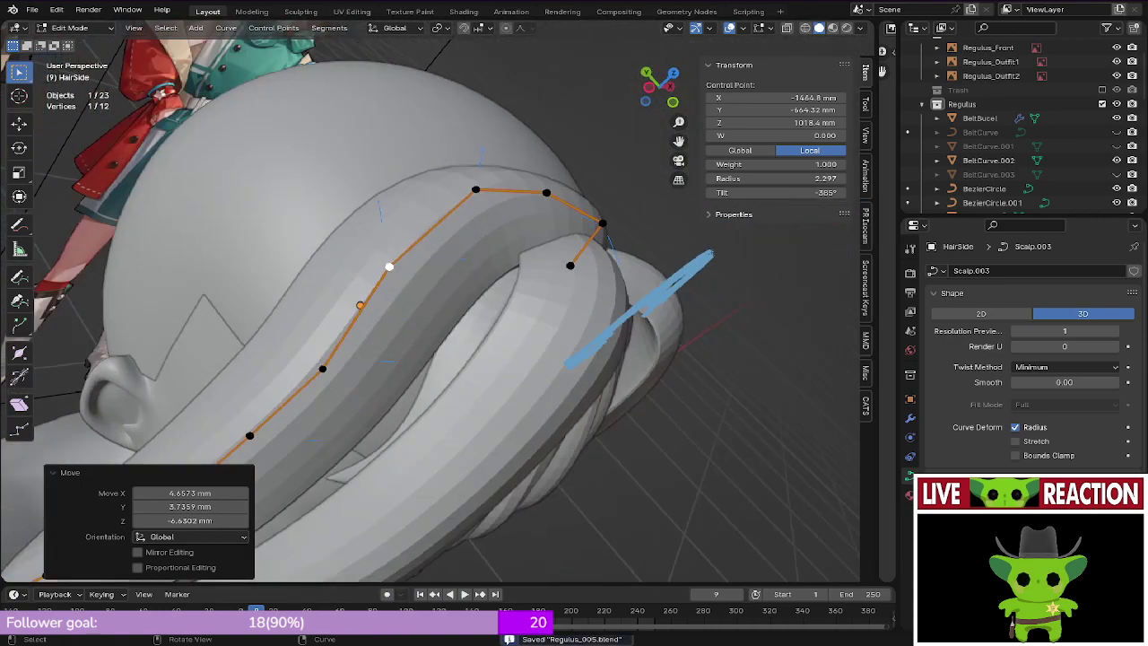
Step: Move the fourth and fifth HairSide control points together about 11.3 mm along X towards the scalp, and save
left_click(389, 266)
left_click(475, 190, "shift")
key("g")
key("x")
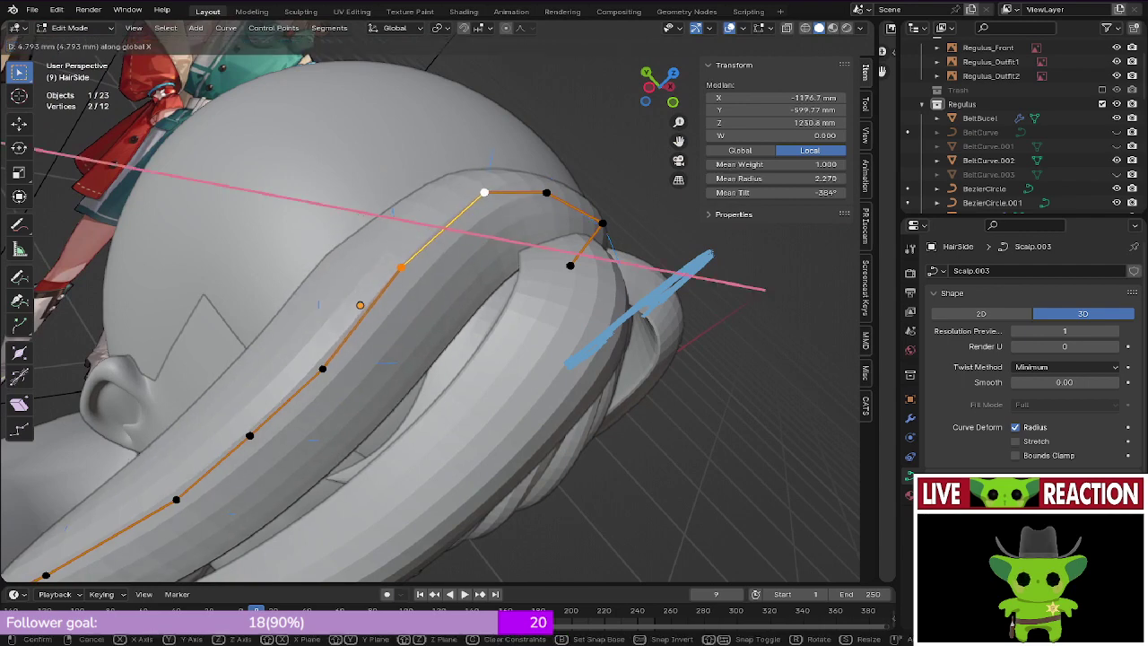
left_click(502, 220)
key("s")
right_click(578, 226)
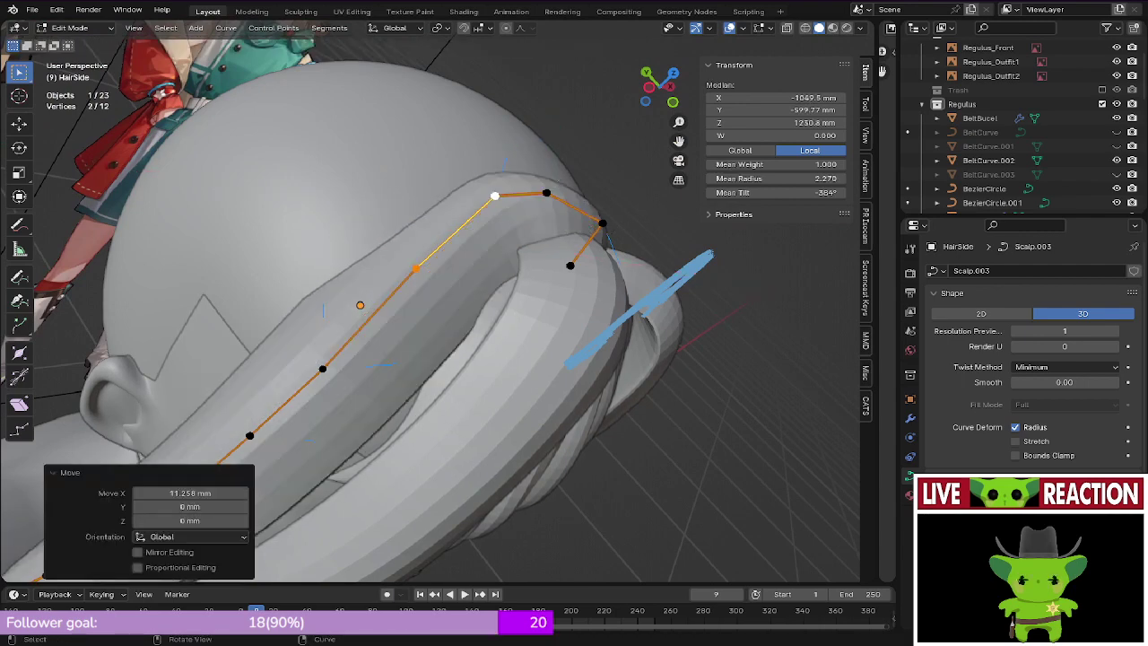
key("ctrl+s")
Step: Adjust the position of a HairSide control point near the root end
left_click(576, 236)
middle_click_drag(576, 236, 791, 161)
key("g")
left_click(760, 158)
key("KP_1")
middle_click_drag(791, 162, 756, 170, "shift")
Step: Reposition the HairSide control points around the upper bend, including the sixth one, so the strand follows the side of the scalp
left_click(440, 207)
middle_click_drag(440, 207, 345, 233)
key("g")
middle_click_drag(377, 287, 456, 243)
left_click(456, 195)
middle_click_drag(456, 194, 394, 211)
key("g")
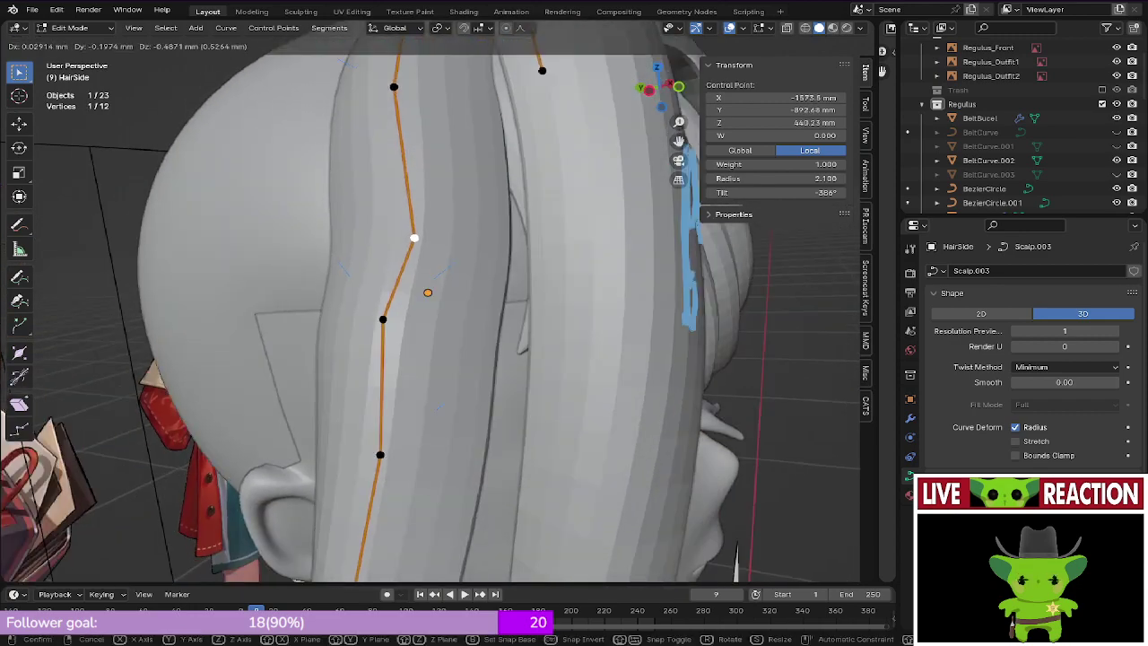
key("Return")
Step: Move the seventh HairSide control point about 7.7 mm along X and -12.7 mm along Z, and shift the eighth down the strand
middle_click_drag(430, 269, 430, 376)
key("g")
left_click(405, 234)
middle_click_drag(405, 235, 405, 190)
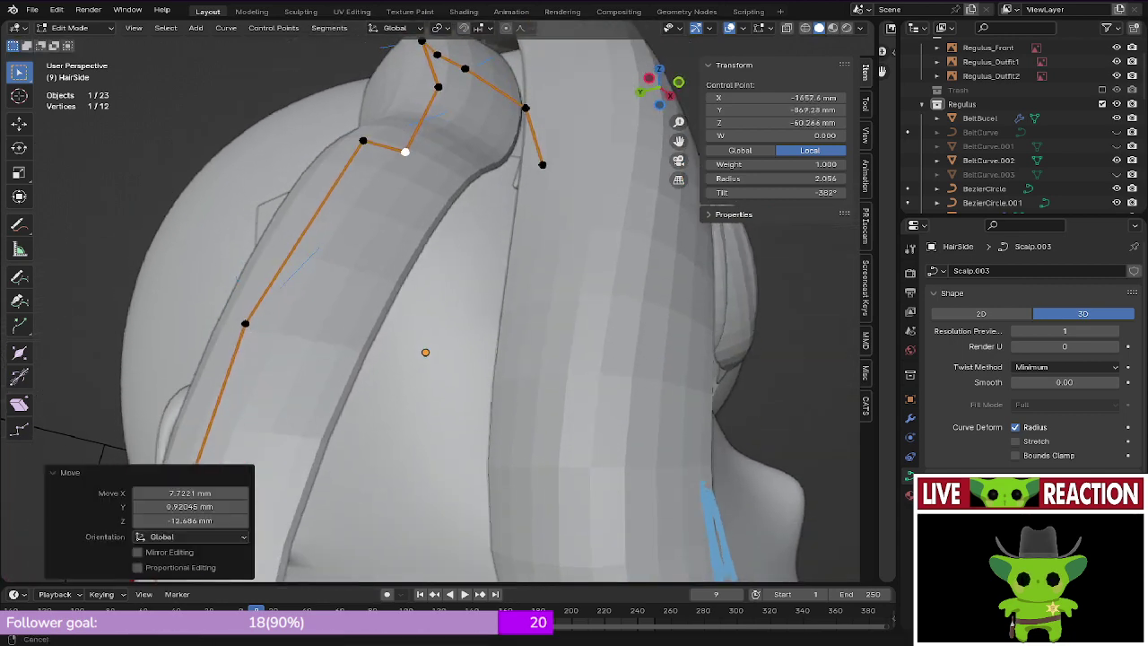
scroll(395, 126, "up", 1)
left_click(394, 105)
left_click(338, 80)
scroll(338, 80, "down", 3)
key("g")
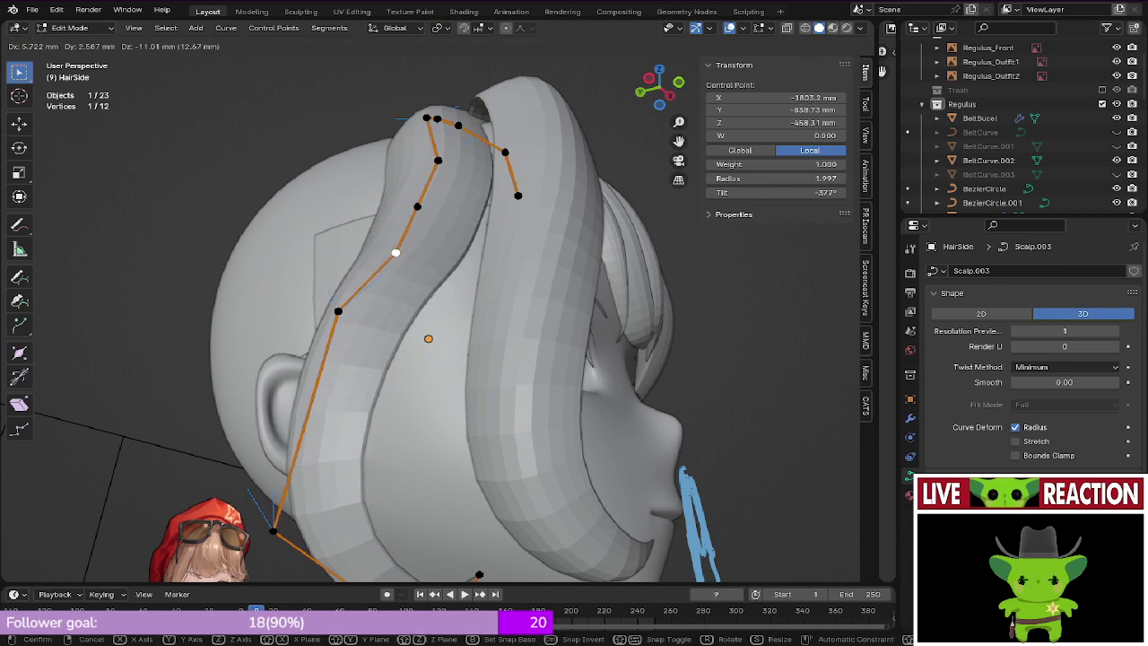
left_click(400, 266)
Step: Move the ninth HairSide control point about 20 mm along X and 10 mm along Y, in towards the head
middle_click_drag(400, 266, 618, 233)
middle_click_drag(466, 292, 523, 302)
left_click(602, 254)
middle_click_drag(602, 254, 627, 260)
key("g")
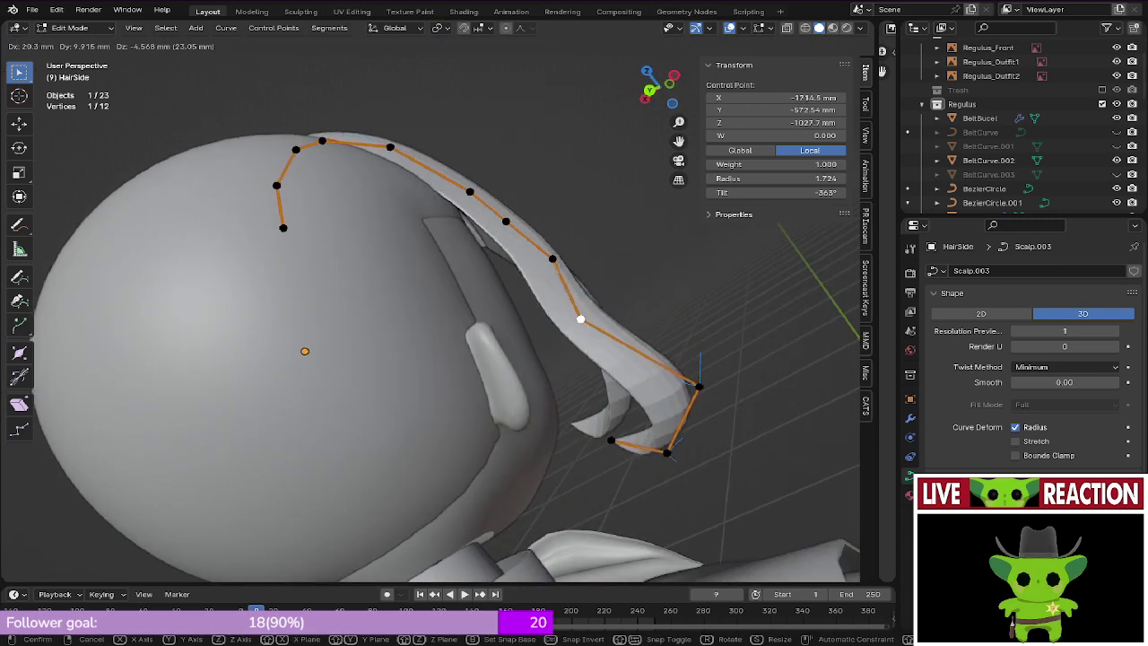
left_click(581, 318)
Step: Pull the eighth and seventh HairSide control points closer to the head to even out the curve, and save the file
left_click(552, 258)
middle_click_drag(552, 258, 587, 260)
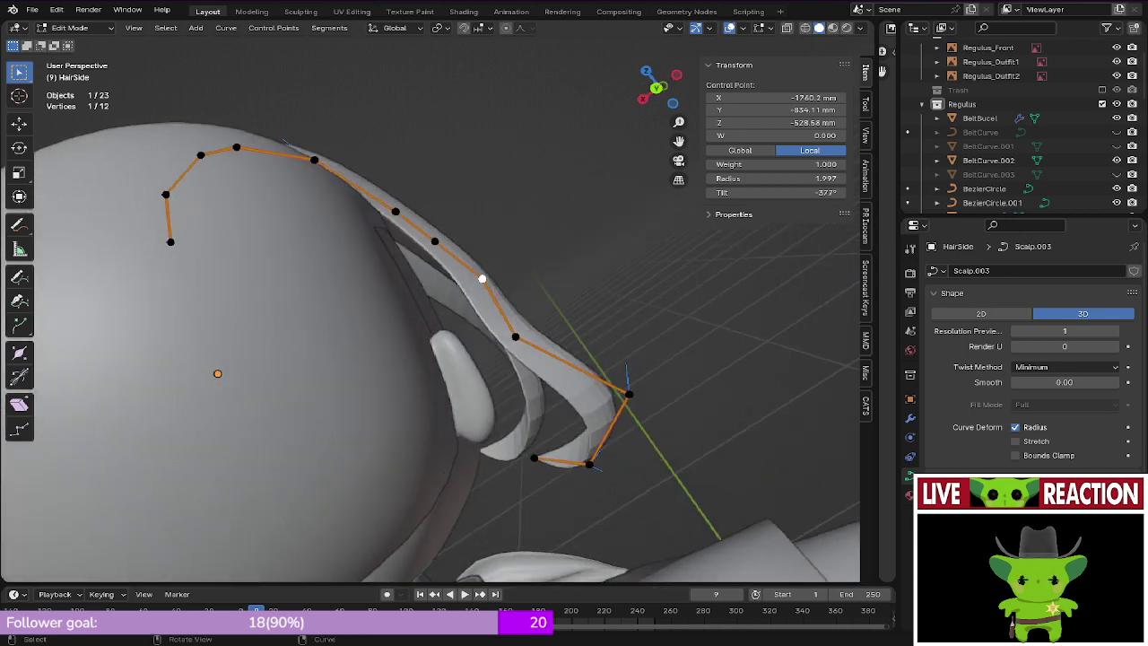
key("Return")
left_click(435, 241)
key("g")
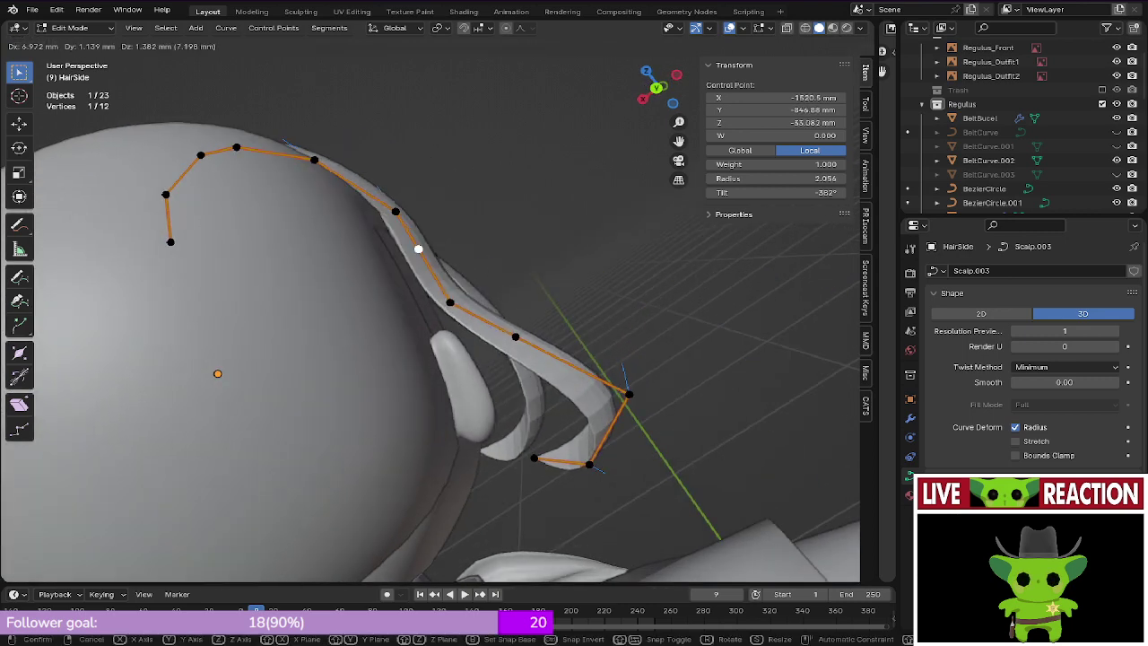
left_click(418, 249)
key("ctrl+s")
Step: Examine the HairSide strand's bend around the sixth control point from above and from the side, and save the file
middle_click_drag(418, 248, 391, 294)
scroll(423, 301, "up", 3)
left_click(355, 257)
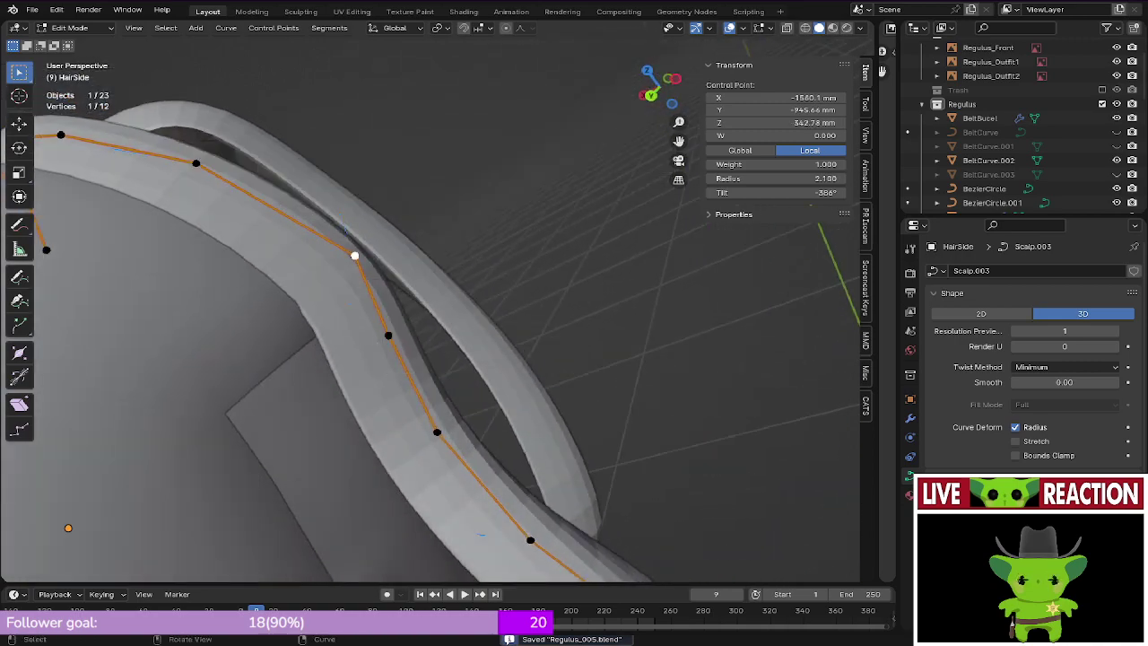
middle_click_drag(355, 256, 326, 310)
key("ctrl+s")
left_click(419, 310)
scroll(419, 310, "down", 3)
middle_click_drag(420, 310, 426, 336)
middle_click_drag(442, 513, 475, 332, "shift")
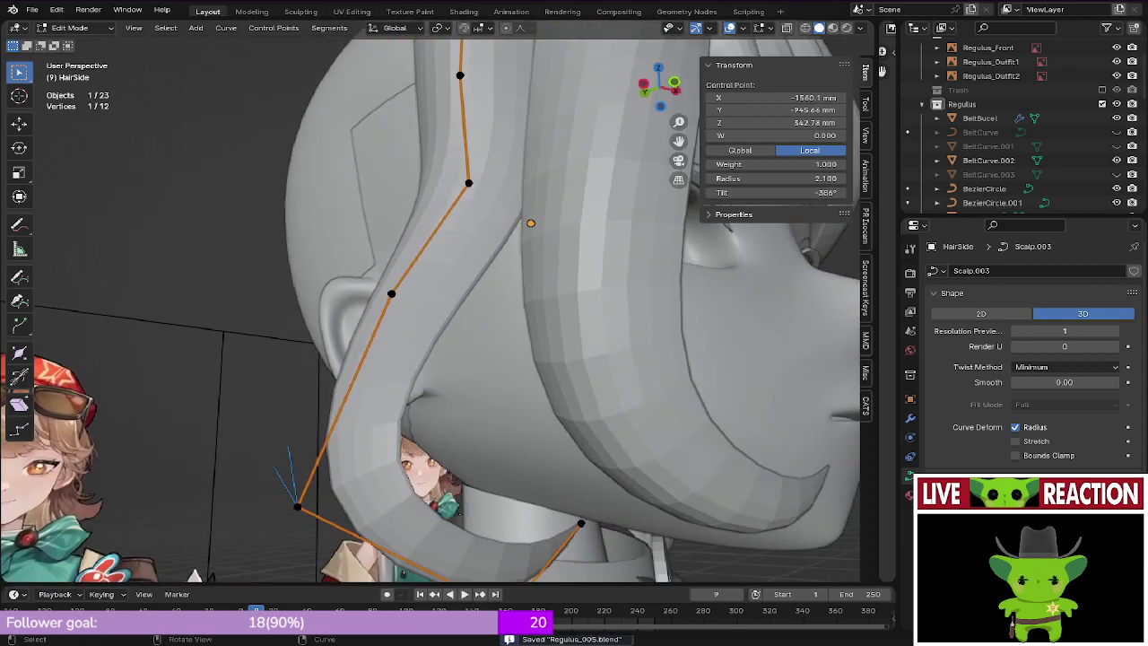
Step: Move the last three HairSide control points together about 18 mm along X and 2.8 mm along Z over the front reference
key("KP_3")
key("z")
left_click(576, 332)
key("KP_1")
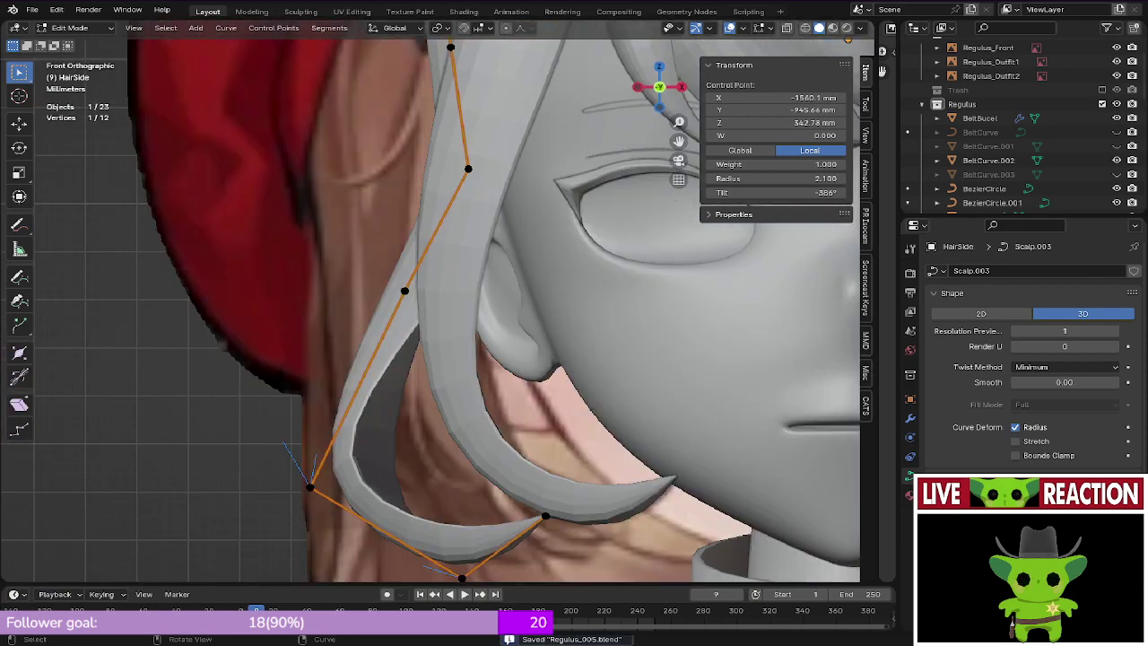
key("z")
left_click(433, 316)
middle_click_drag(267, 425, 257, 294, "shift")
left_click_drag(257, 294, 598, 529)
key("g")
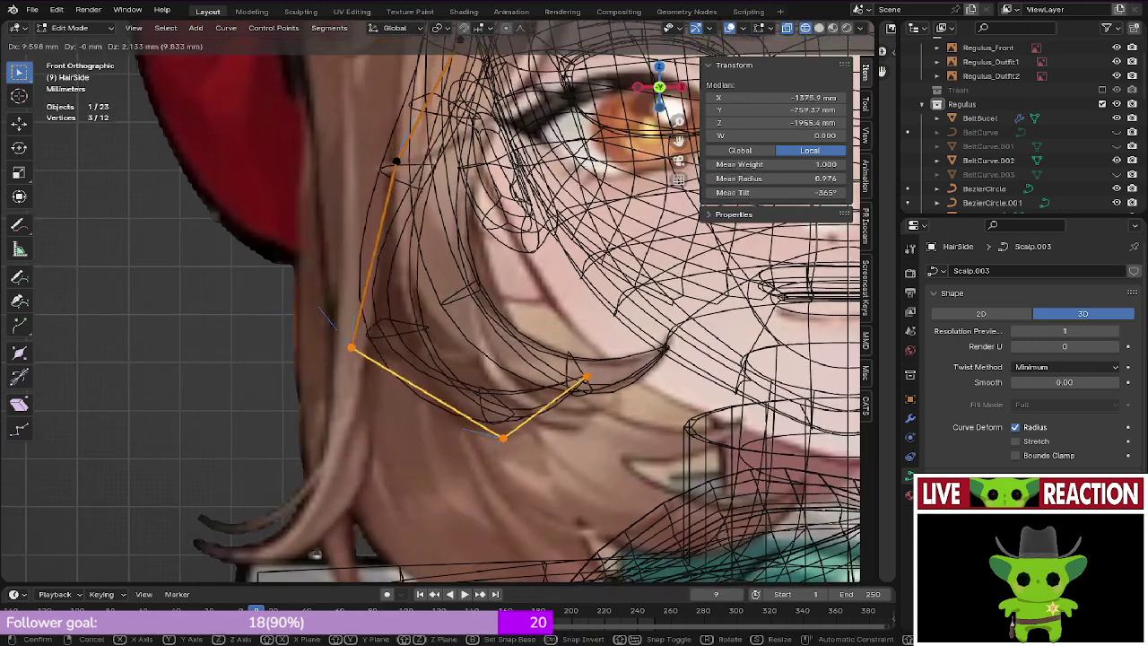
key("Return")
Step: Check from the front how the lower end of the HairSide strand lines up with the reference artwork, in solid and wireframe shading
key("z")
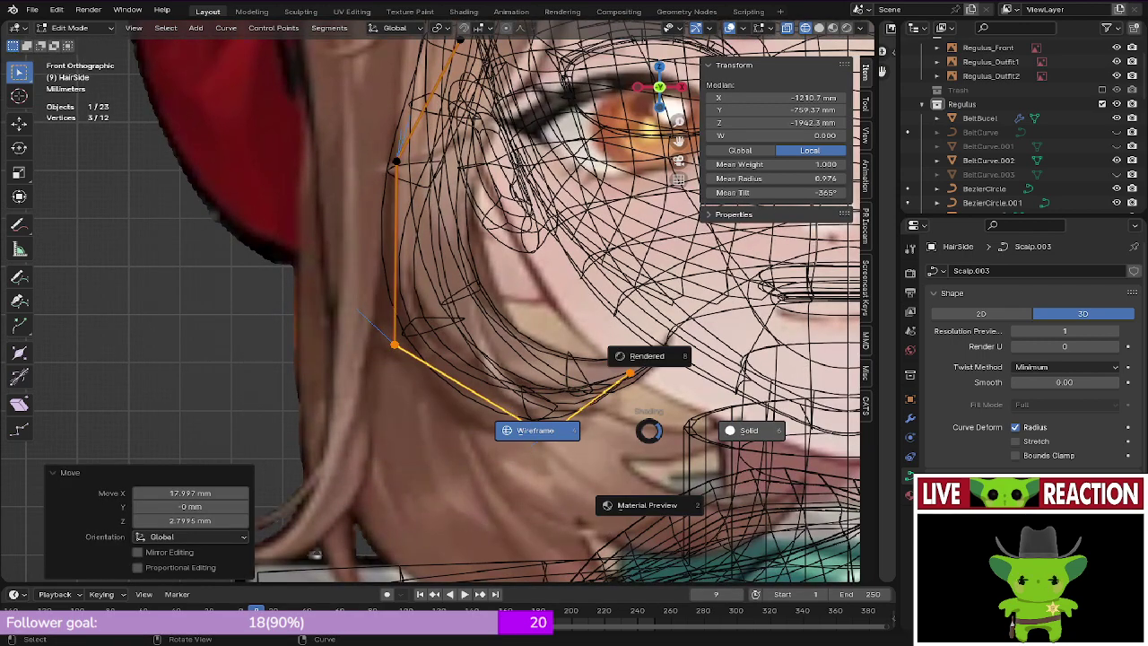
left_click(751, 430)
scroll(750, 430, "down", 2)
middle_click_drag(750, 430, 765, 417)
key("KP_1")
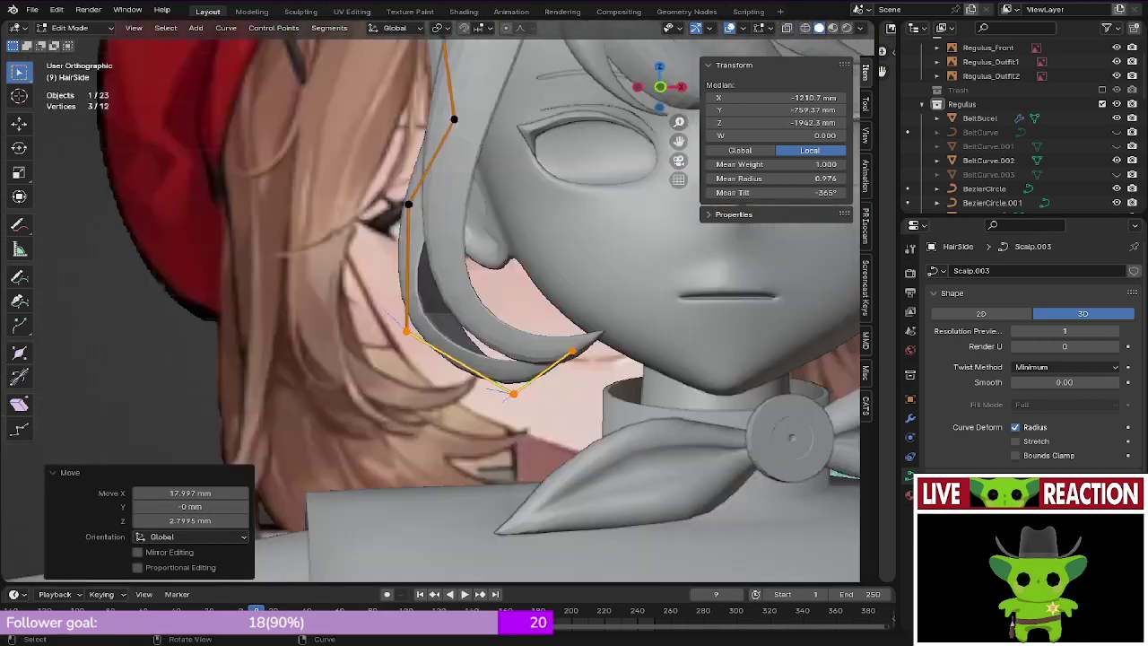
key("z")
left_click(398, 317)
scroll(354, 477, "down", 4)
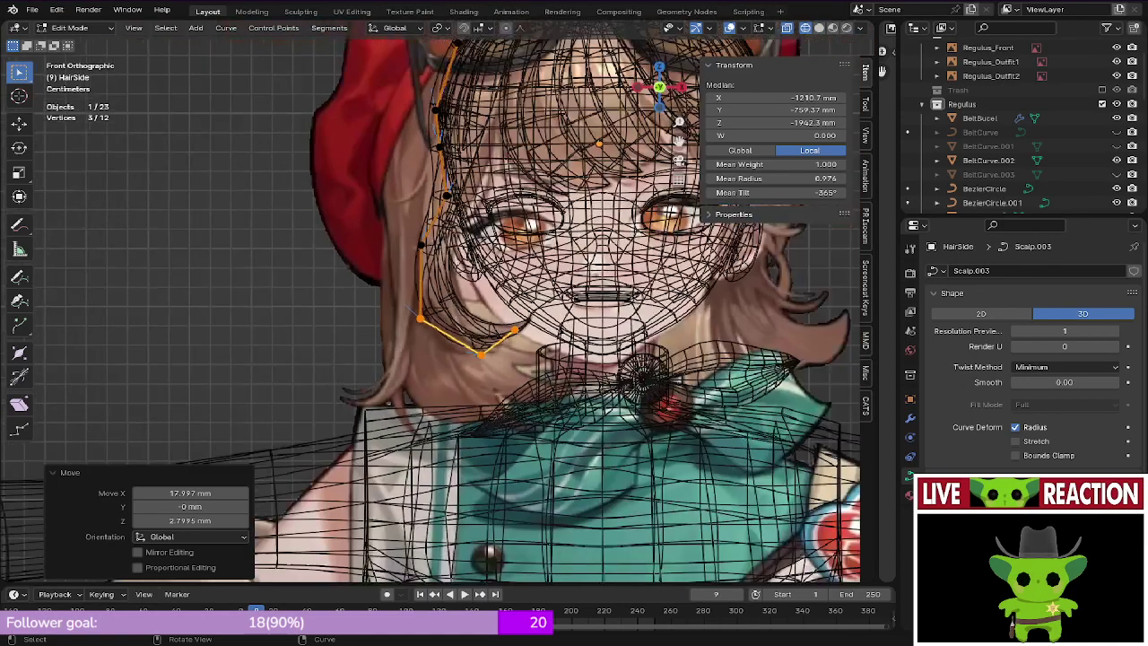
mouse_move(354, 477)
middle_mouse_down("shift")
mouse_move(411, 422)
mouse_move(622, 362)
middle_mouse_up("shift")
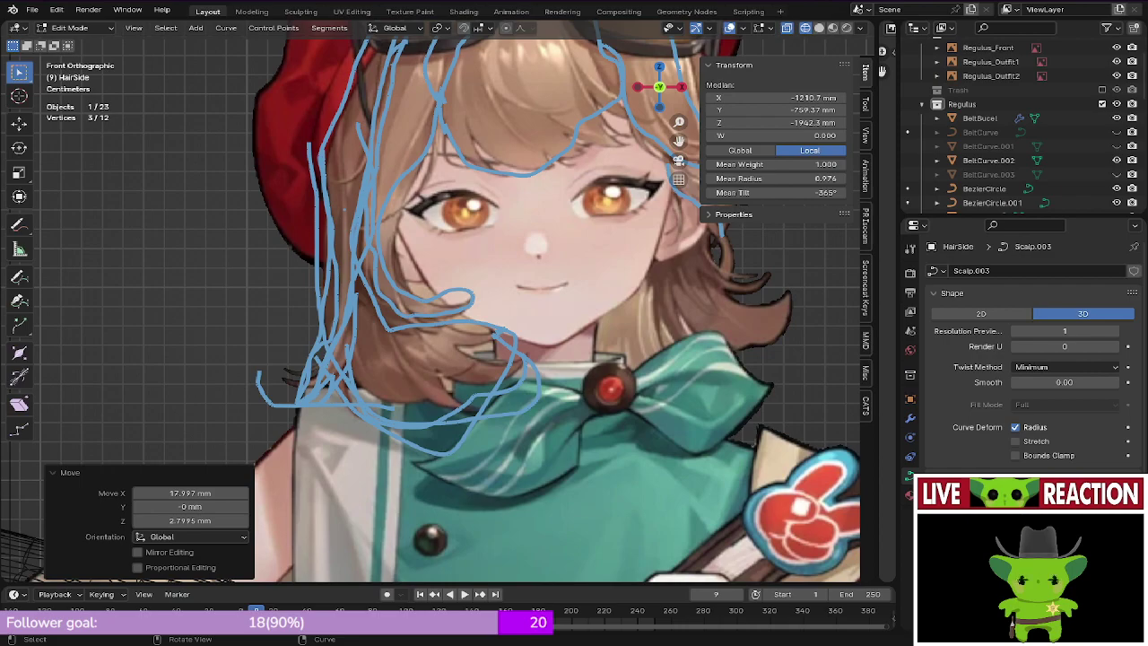
Step: Compare the whole HairSide strand with the reference's face-framing hair from the front, and inspect its profile from the right side
scroll(296, 233, "down", 2)
middle_click_drag(296, 233, 807, 134, "shift")
middle_click_drag(296, 134, 807, 165, "shift")
key("z")
middle_click_drag(197, 108, 250, 196, "shift")
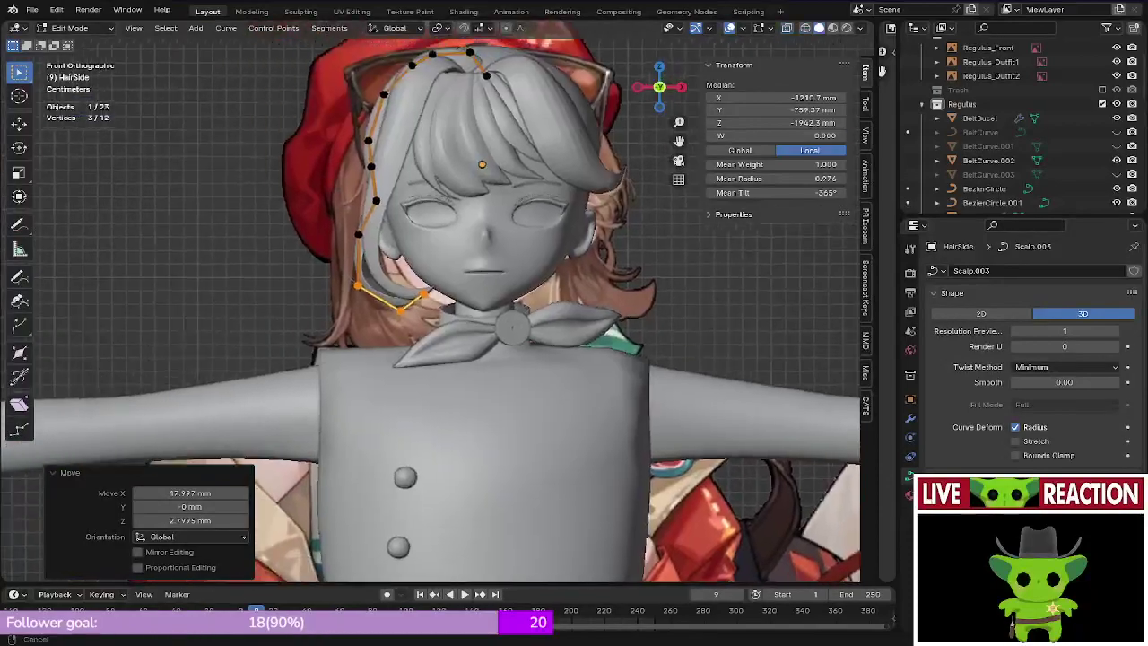
scroll(373, 235, "up", 4)
key("z")
mouse_move(340, 235)
middle_mouse_down("shift")
mouse_move(474, 294)
mouse_move(406, 227)
mouse_move(403, 328)
mouse_move(452, 309)
mouse_move(444, 473)
mouse_move(520, 529)
middle_mouse_up("shift")
scroll(474, 293, "up", 3)
key("z")
scroll(445, 474, "down", 4)
middle_click_drag(449, 394, 422, 446, "shift")
key("KP_3")
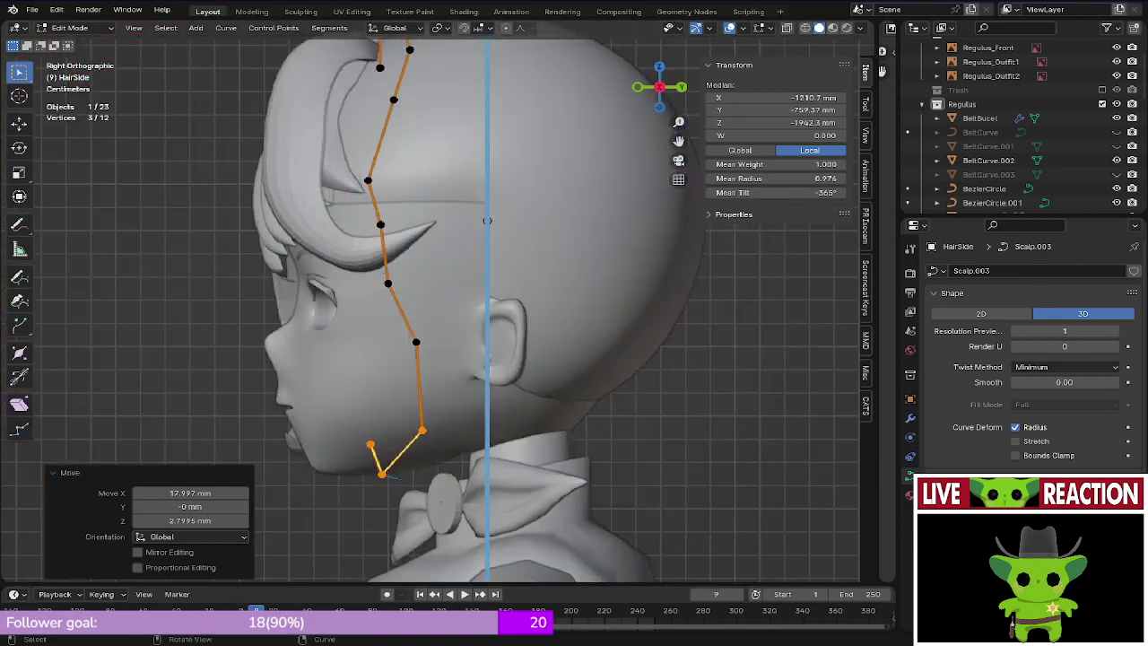
Step: Shift the ninth HairSide control point inward in the front view to match the reference hair beside the face
key("KP_1")
scroll(422, 328, "up", 4)
key("z")
left_click(341, 386)
key("g")
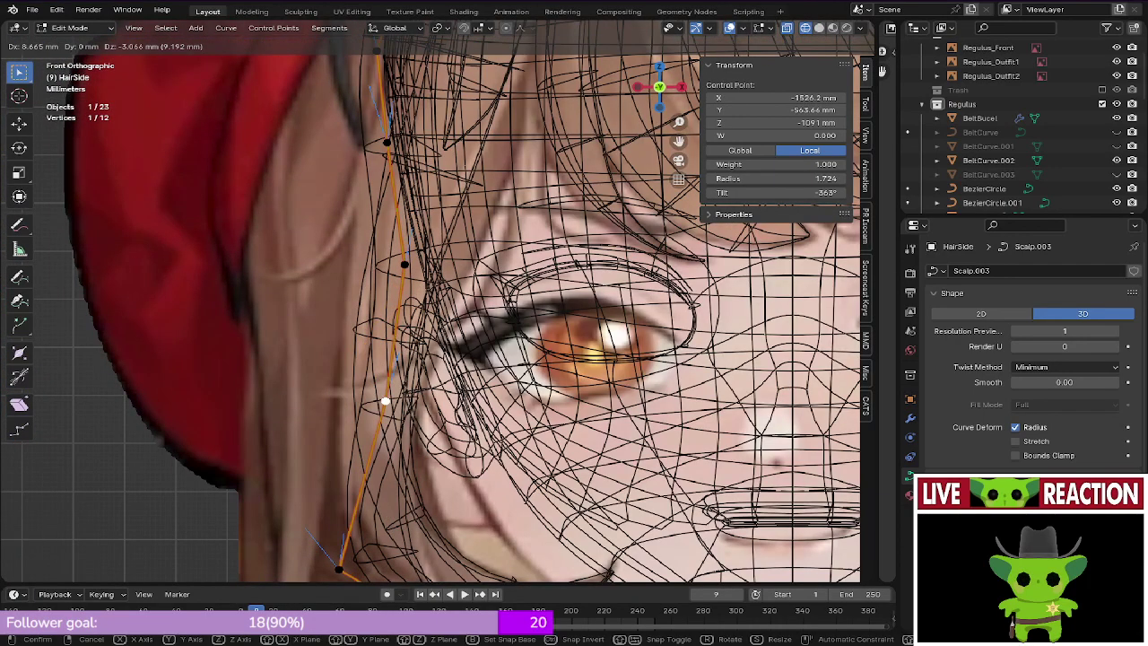
left_click(374, 407)
Step: Move the tenth HairSide control point about 20.7 mm along X, and the eleventh about 3.3 mm along X and 8.3 mm along Z
key("z")
middle_click_drag(412, 408, 406, 316, "shift")
left_click(331, 475)
key("g")
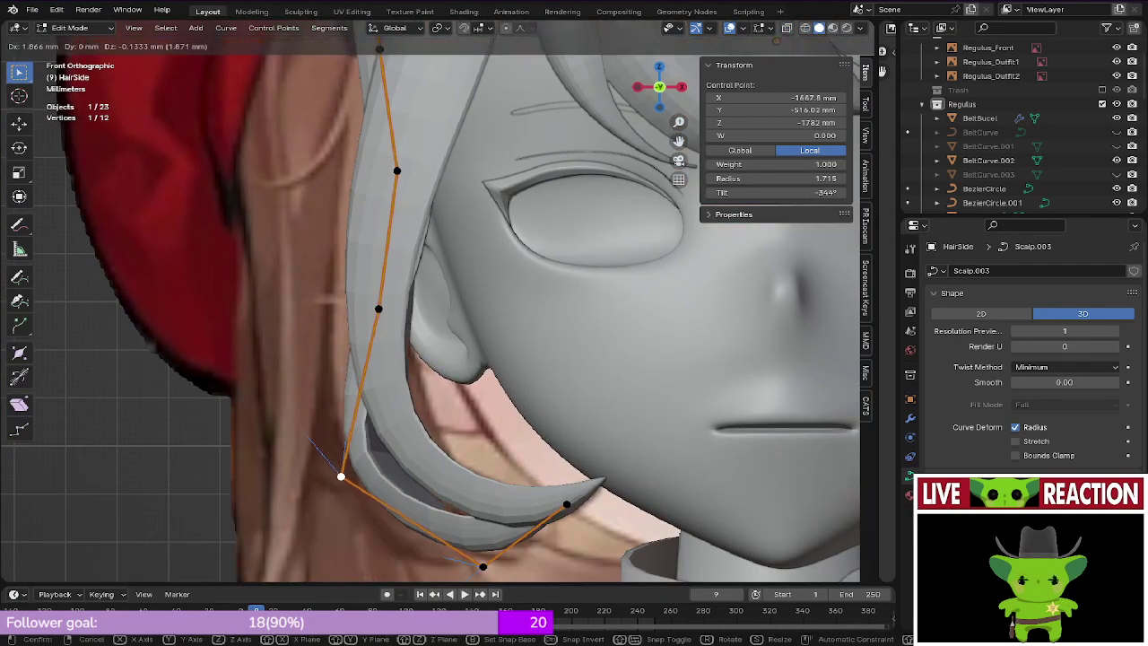
left_click(437, 475)
middle_click_drag(437, 475, 407, 358, "shift")
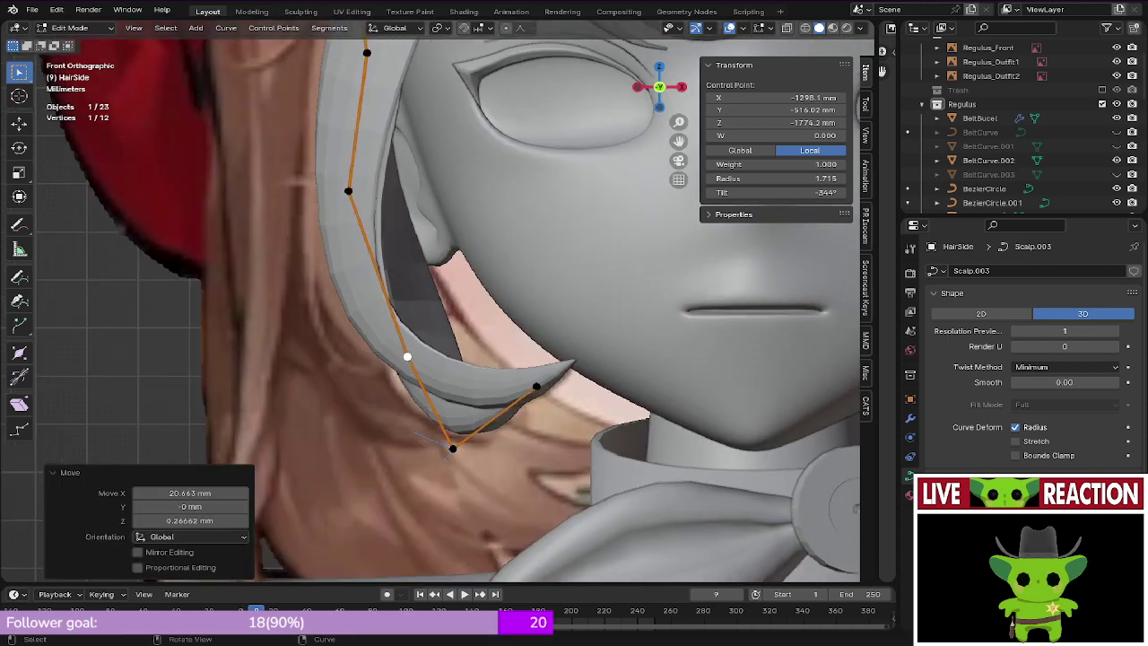
left_click(453, 449)
key("g")
left_click(470, 409)
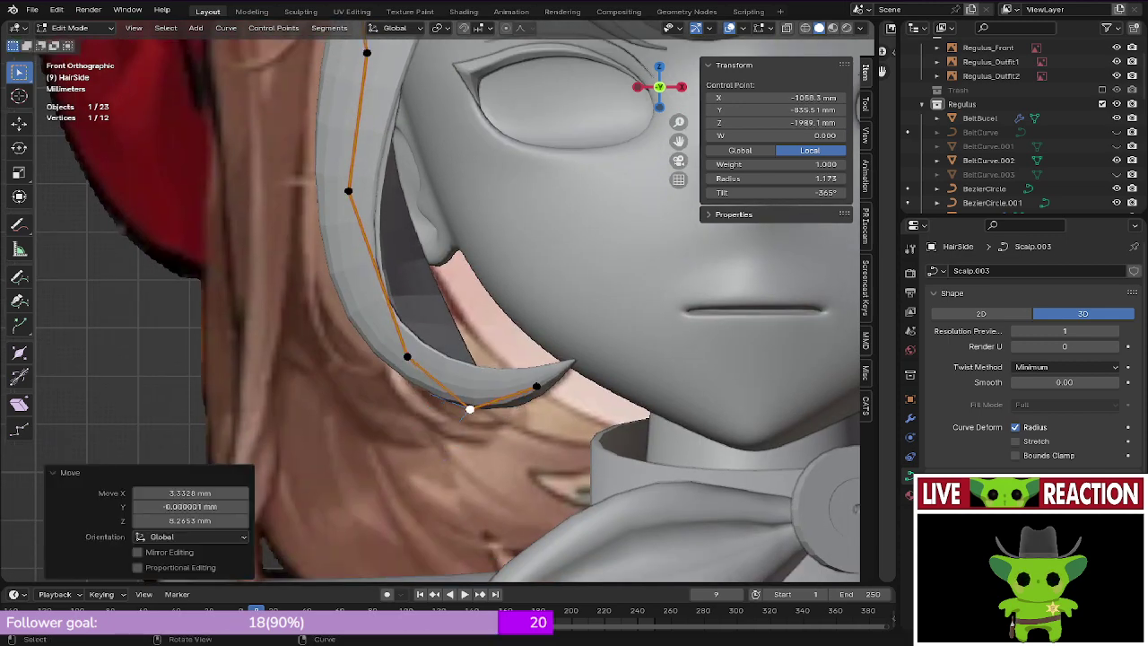
Step: Tilt the tenth and eleventh HairSide control points together to twist the strand's lower end
middle_click_drag(469, 409, 413, 357)
left_click(410, 353, "ctrl")
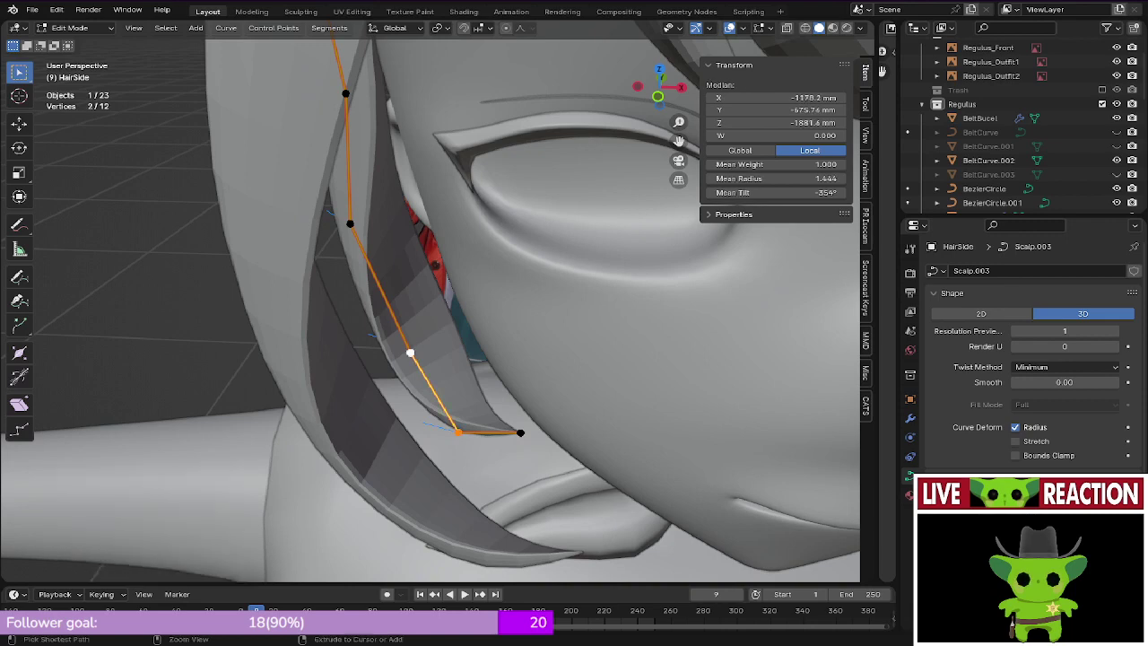
key("ctrl+t")
left_click(473, 251)
middle_click_drag(475, 260, 486, 225)
left_click(534, 404)
key("ctrl+t")
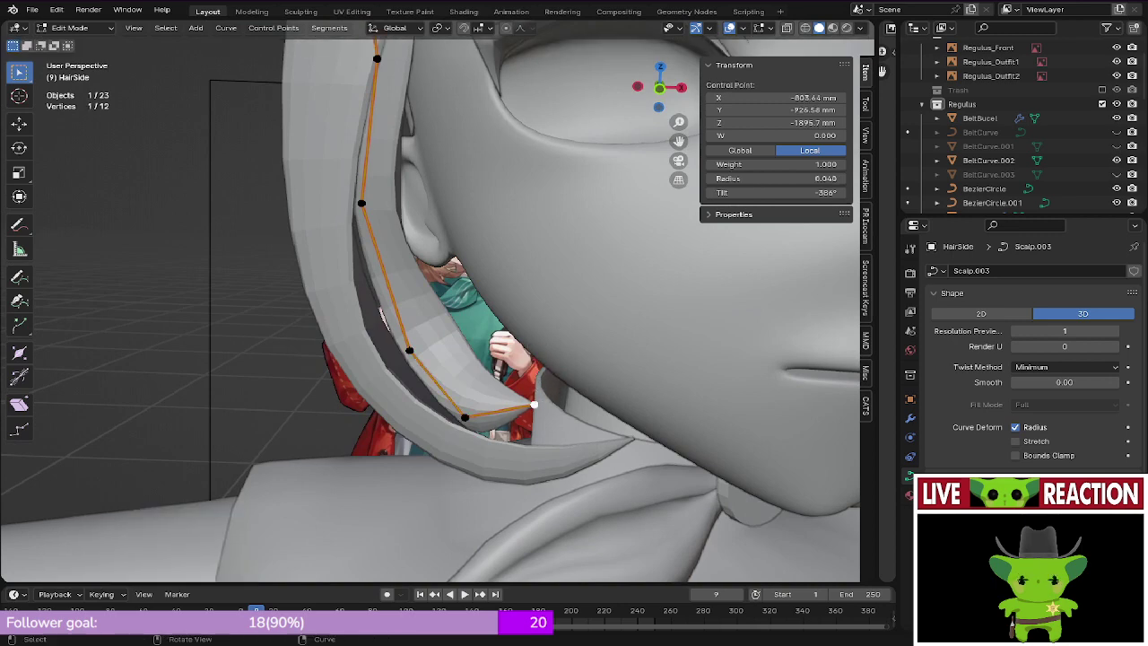
key("Escape")
Step: Tilt the ninth HairSide control point by about -35.2°, and save the file
left_click(361, 203)
key("ctrl+t")
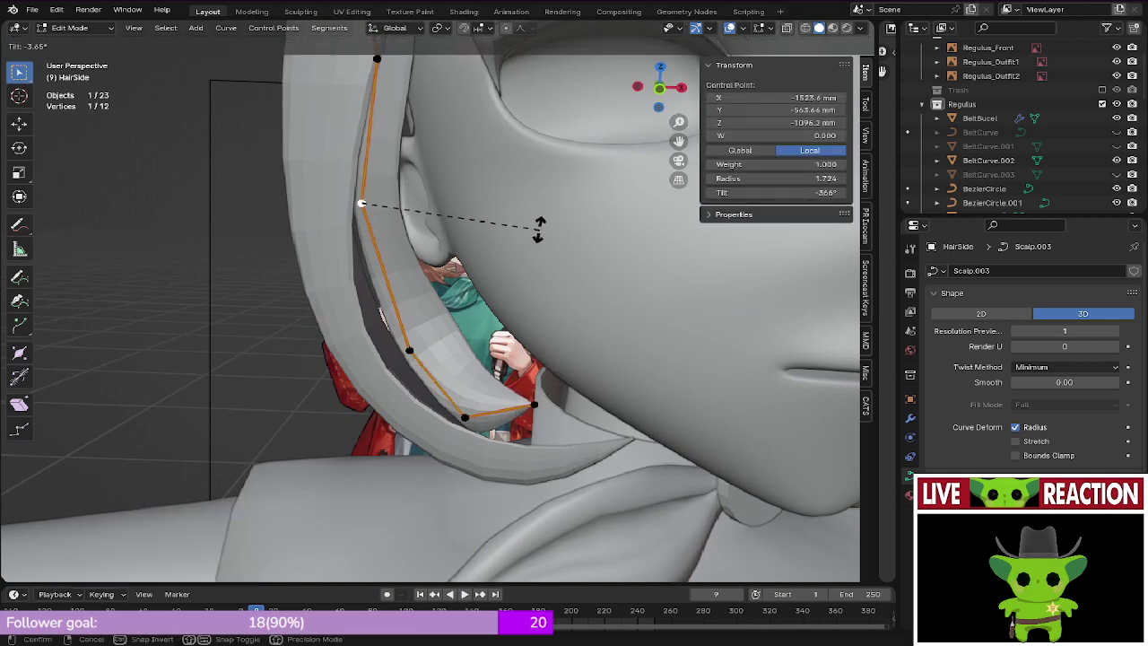
left_click(468, 175)
key("ctrl+s")
key("KP_1")
key("ctrl+s")
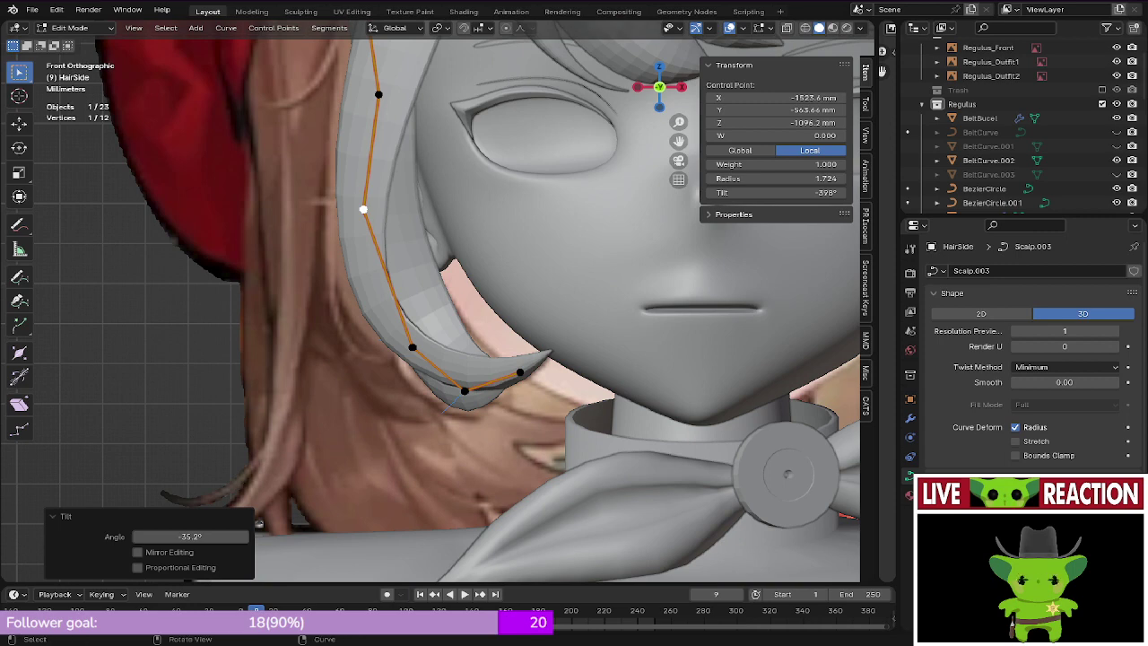
scroll(431, 301, "down", 2)
scroll(430, 301, "up", 3)
scroll(430, 302, "down", 3)
middle_click_drag(430, 269, 502, 385, "shift")
key("g")
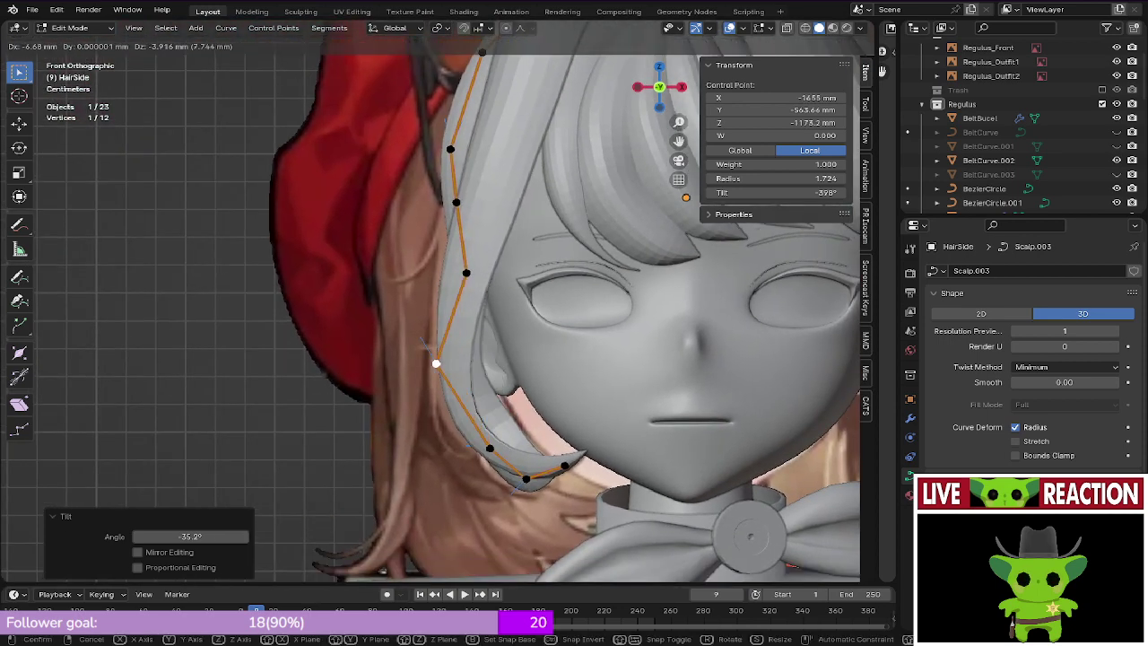
key("Escape")
middle_click_drag(430, 359, 418, 290, "shift")
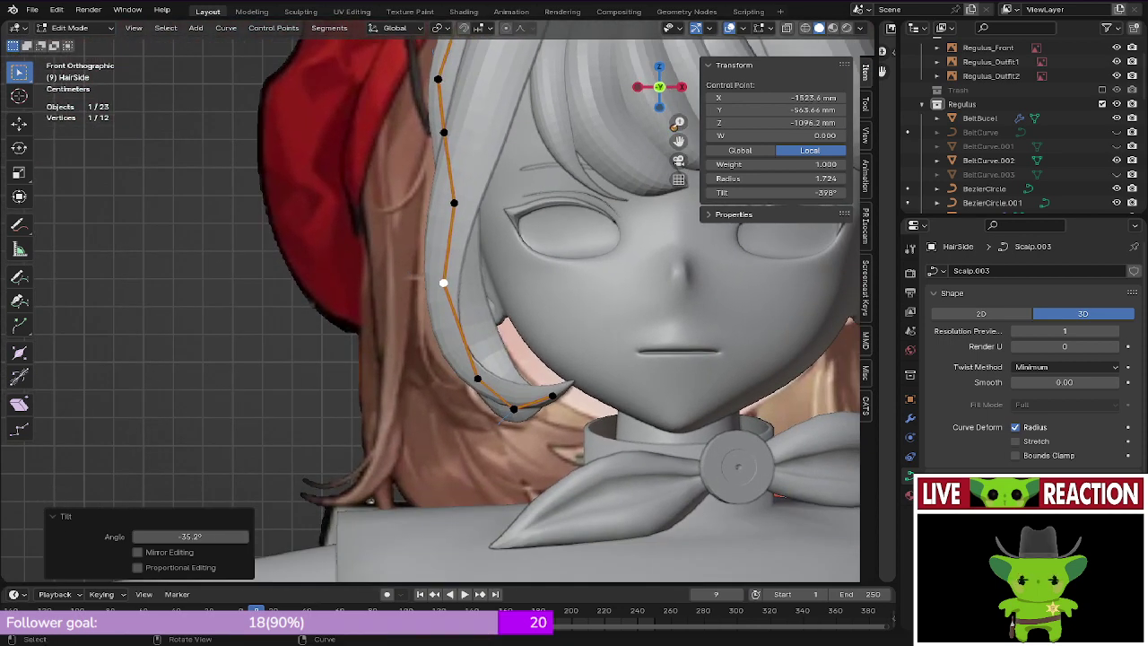
Step: Hide the HairVents strand that overlaps HairSide, and leave HairSide selected in Object Mode
key("Tab")
left_click(447, 286)
key("h")
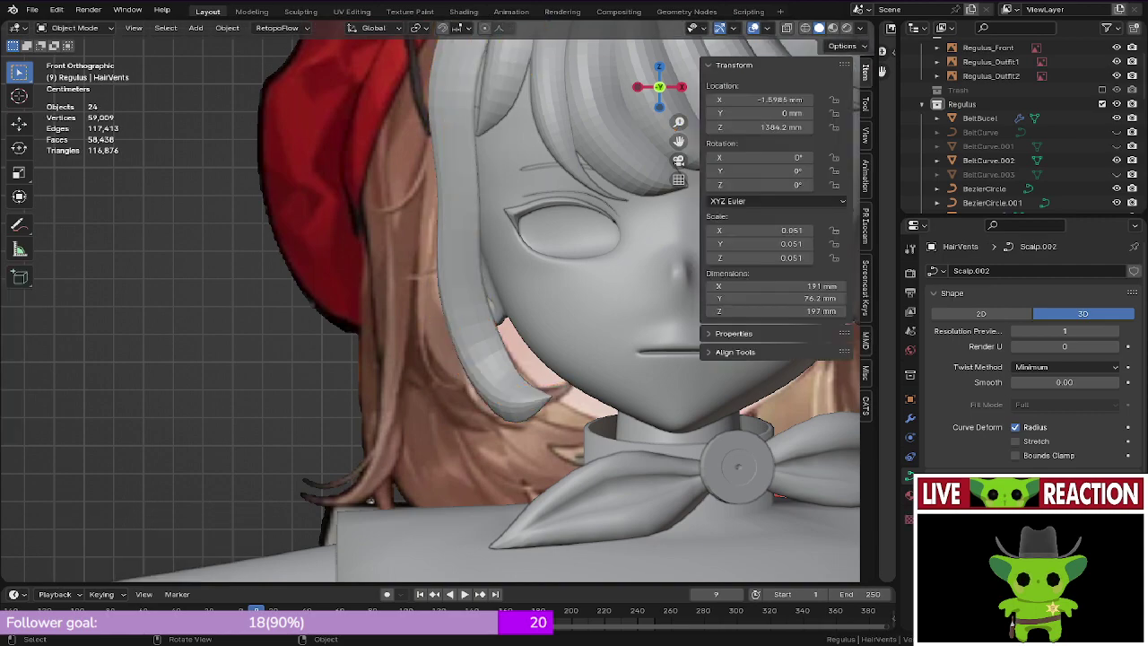
left_click(459, 285)
key("Tab")
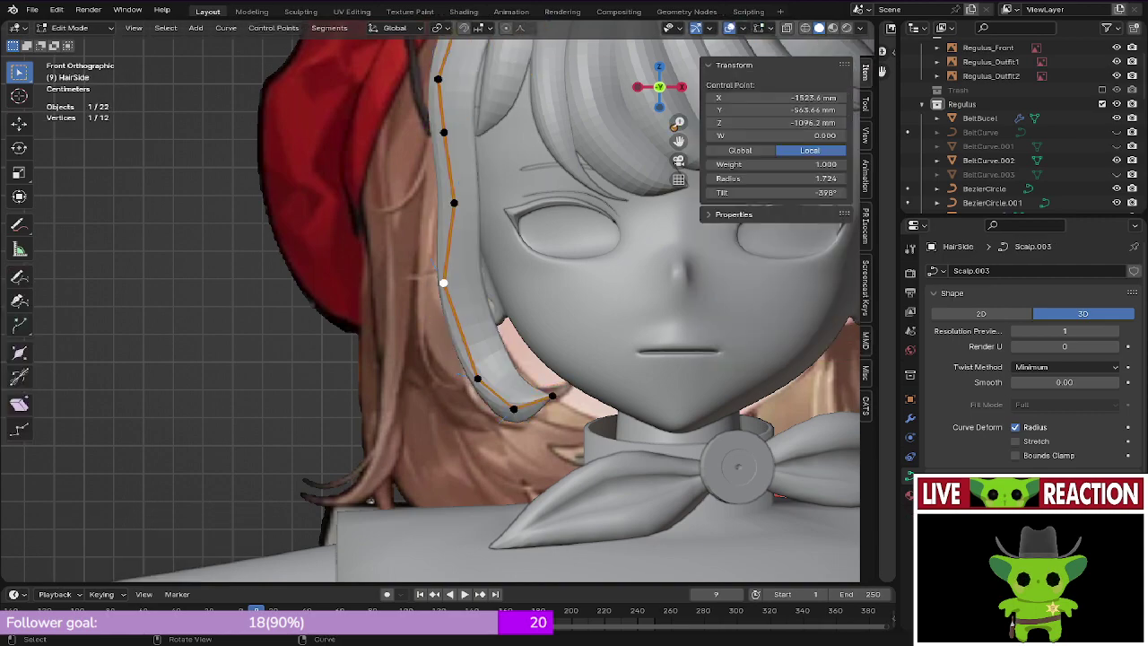
key("Tab")
Step: Compare the HairSide strand's outline with the reference hair in wireframe from the front, and inspect it in solid shading
key("z")
middle_click_drag(430, 287, 410, 296, "shift")
scroll(437, 292, "up", 1)
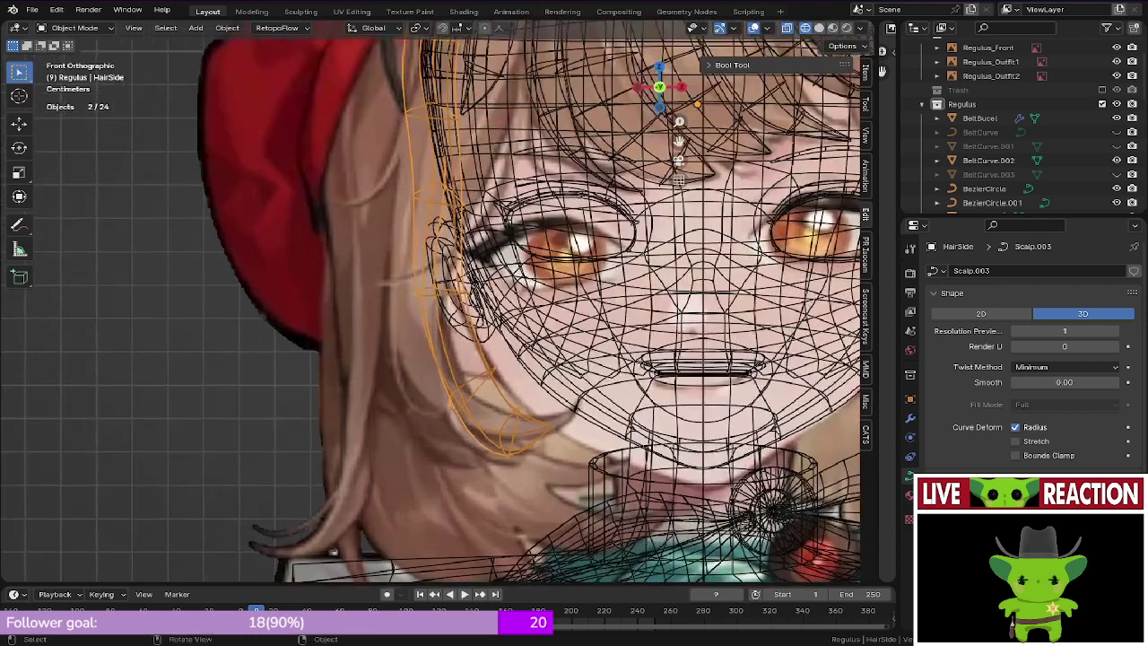
scroll(442, 289, "down", 2)
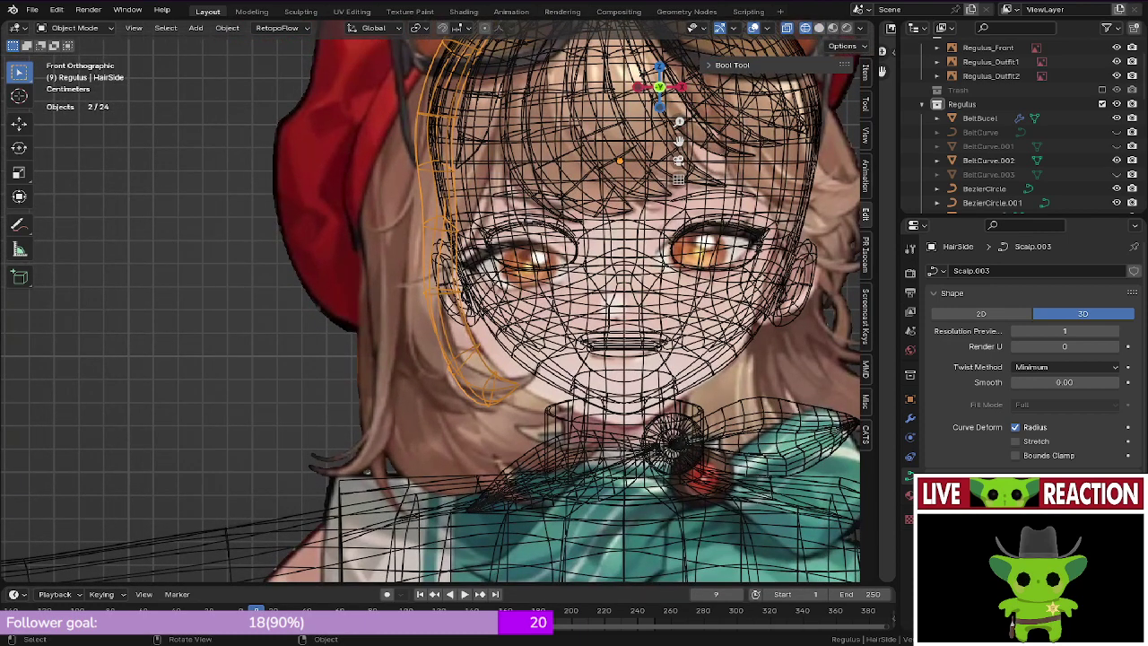
scroll(417, 484, "up", 2)
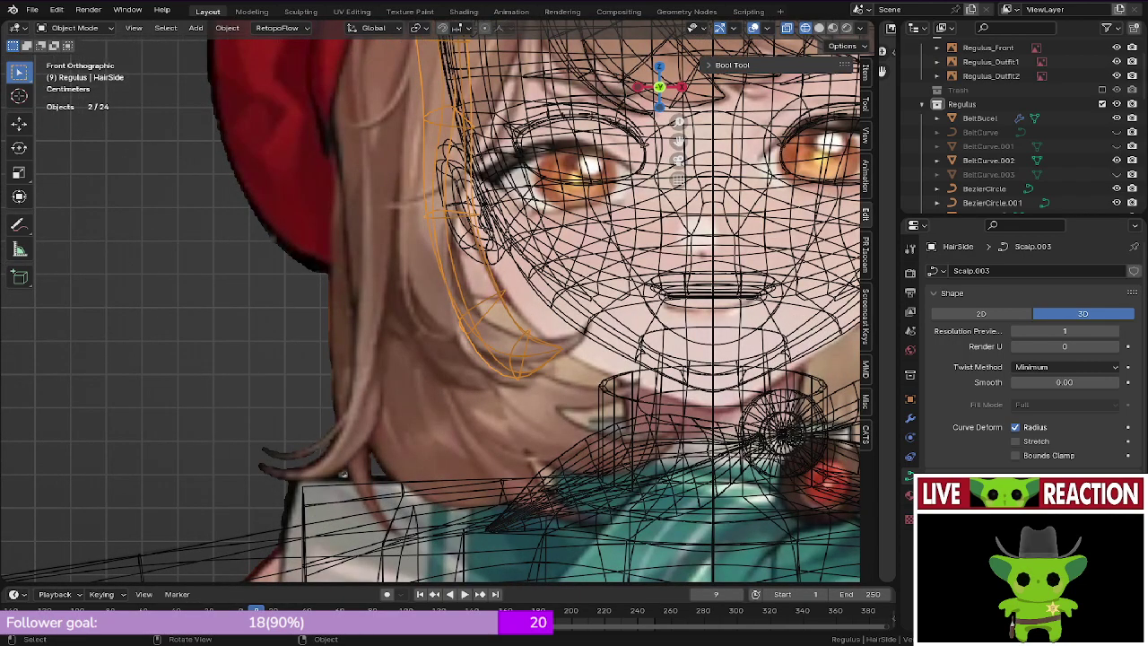
scroll(435, 295, "down", 3)
scroll(443, 322, "up", 2)
mouse_move(435, 296)
middle_mouse_down("shift")
mouse_move(443, 323)
mouse_move(446, 303)
middle_mouse_up("shift")
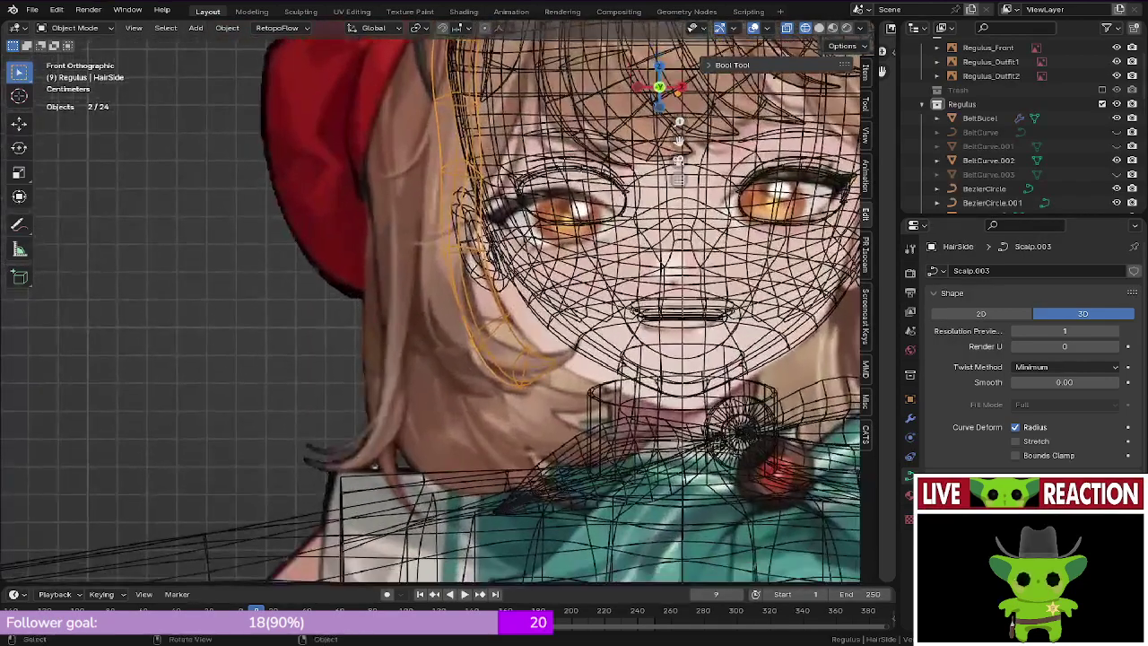
scroll(505, 445, "down", 2)
middle_click_drag(504, 446, 436, 412, "shift")
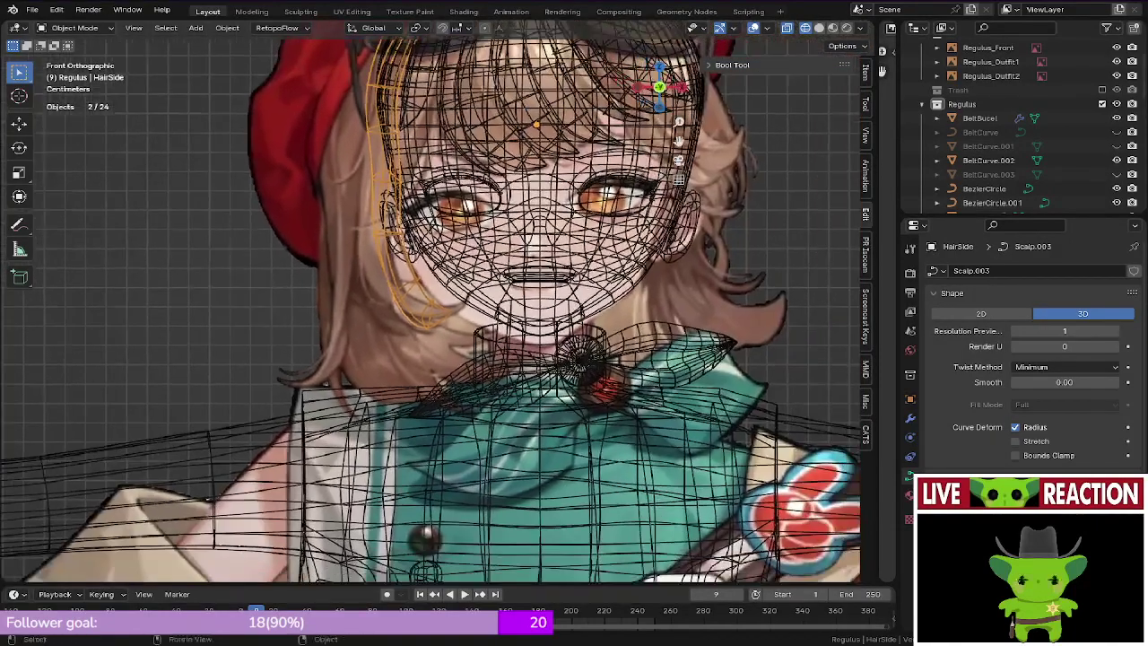
scroll(437, 412, "up", 2)
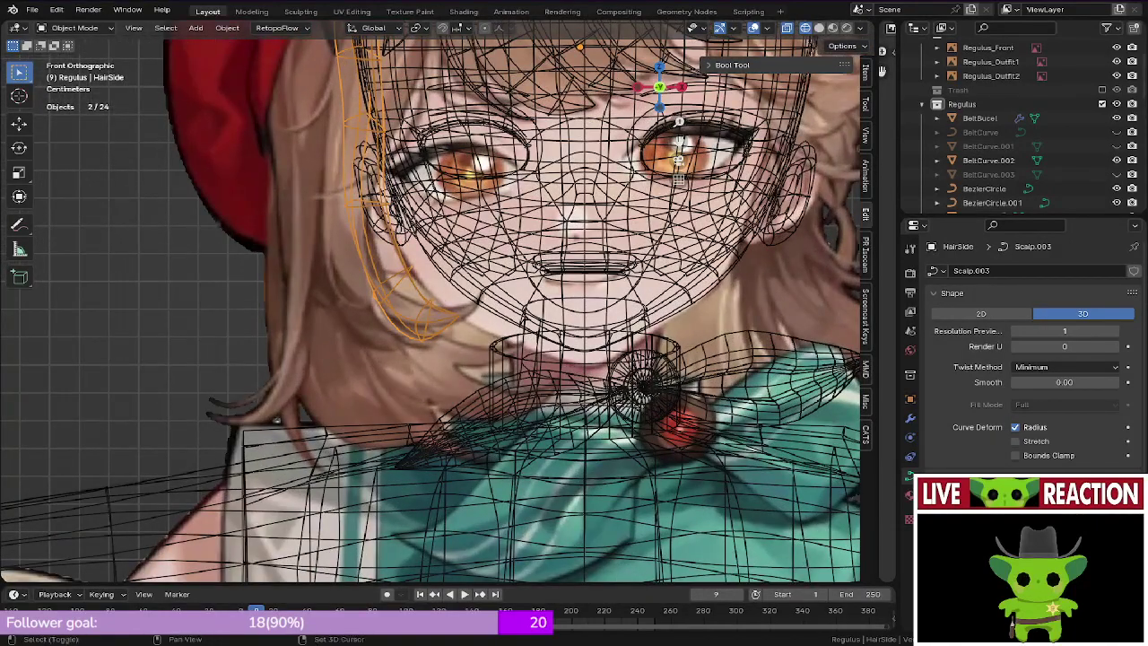
scroll(357, 310, "down", 2)
mouse_move(335, 328)
middle_mouse_down("shift")
mouse_move(357, 311)
mouse_move(385, 415)
mouse_move(503, 414)
middle_mouse_up("shift")
key("z")
left_click(440, 415)
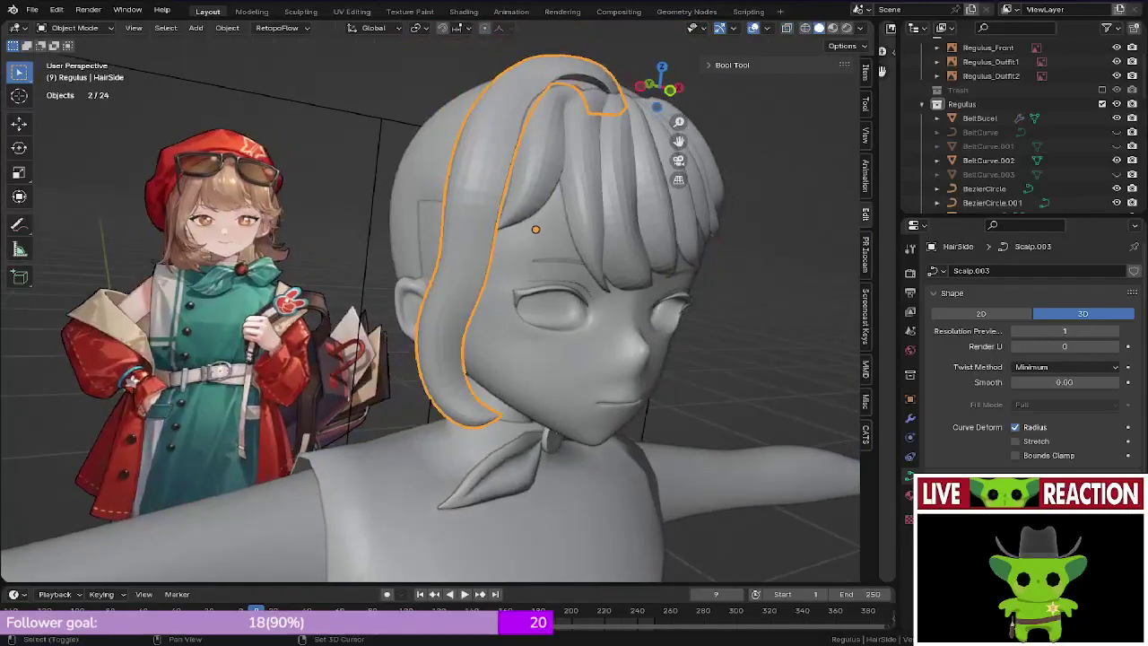
Step: Check the HairSide strand against the front reference artwork in wireframe and solid shading, and view it from an angle
key("z")
mouse_move(494, 320)
middle_mouse_down("shift")
mouse_move(494, 353)
mouse_move(466, 331)
middle_mouse_up("shift")
left_click(439, 356)
key("KP_1")
key("z")
left_click(359, 316)
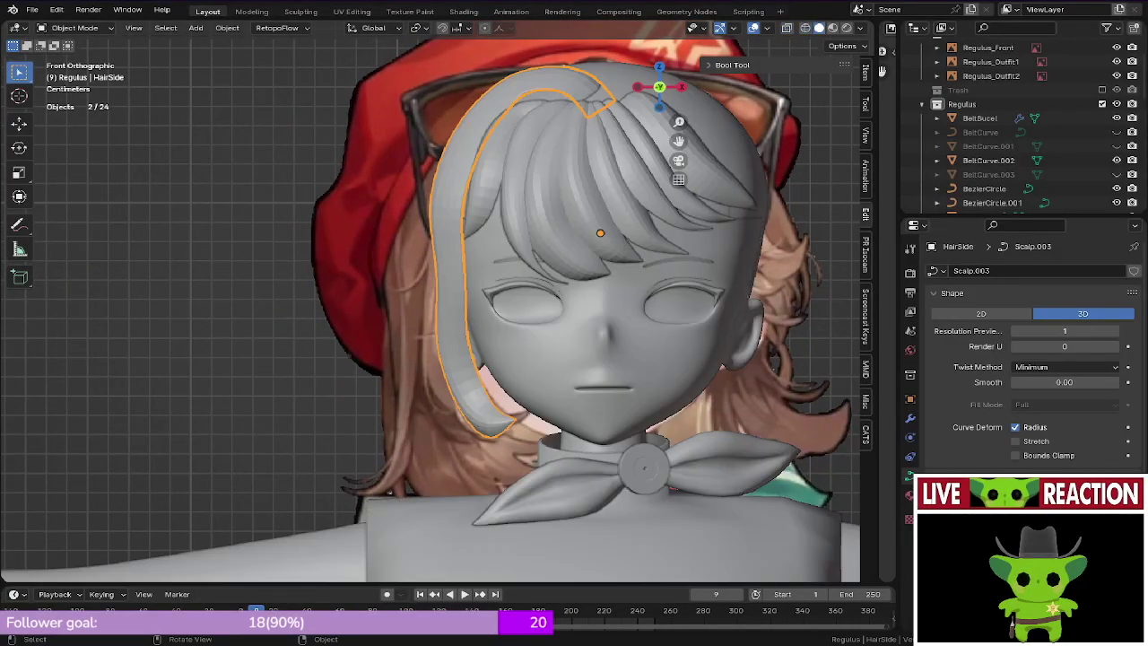
scroll(359, 316, "up", 1)
mouse_move(358, 317)
middle_mouse_down()
mouse_move(441, 321)
mouse_move(420, 387)
middle_mouse_up()
Step: Edit HairSide over the front reference in wireframe, moving its fifth and sixth control points outward toward the drawn hair outline
key("KP_1")
key("z")
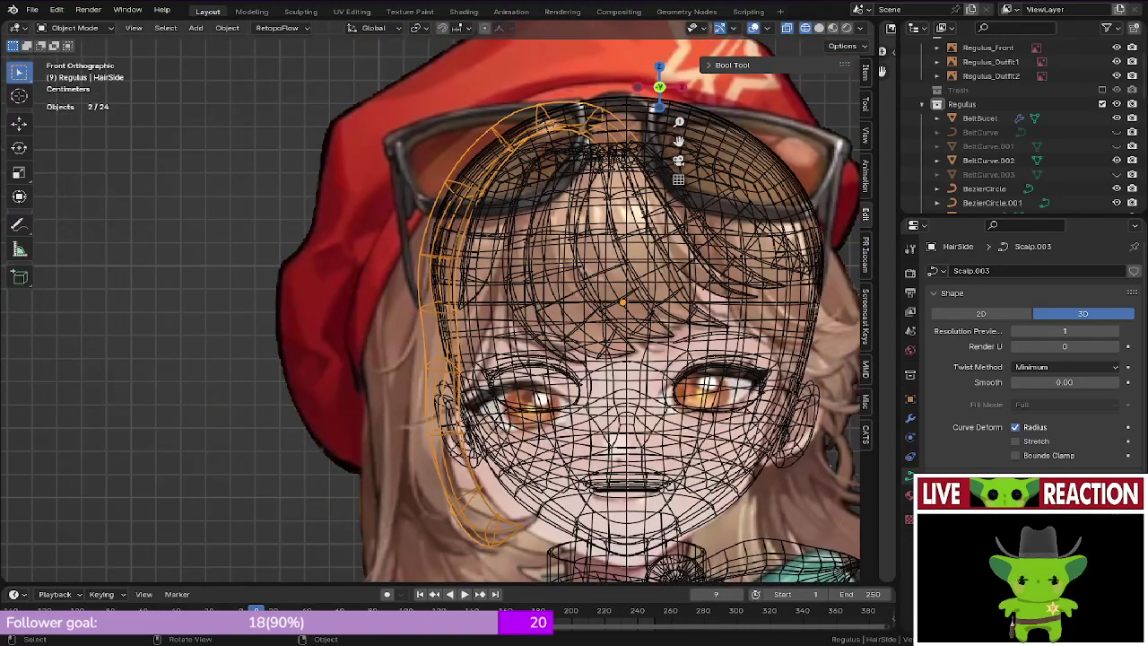
key("Tab")
left_click(453, 180)
key("g")
left_click(435, 184)
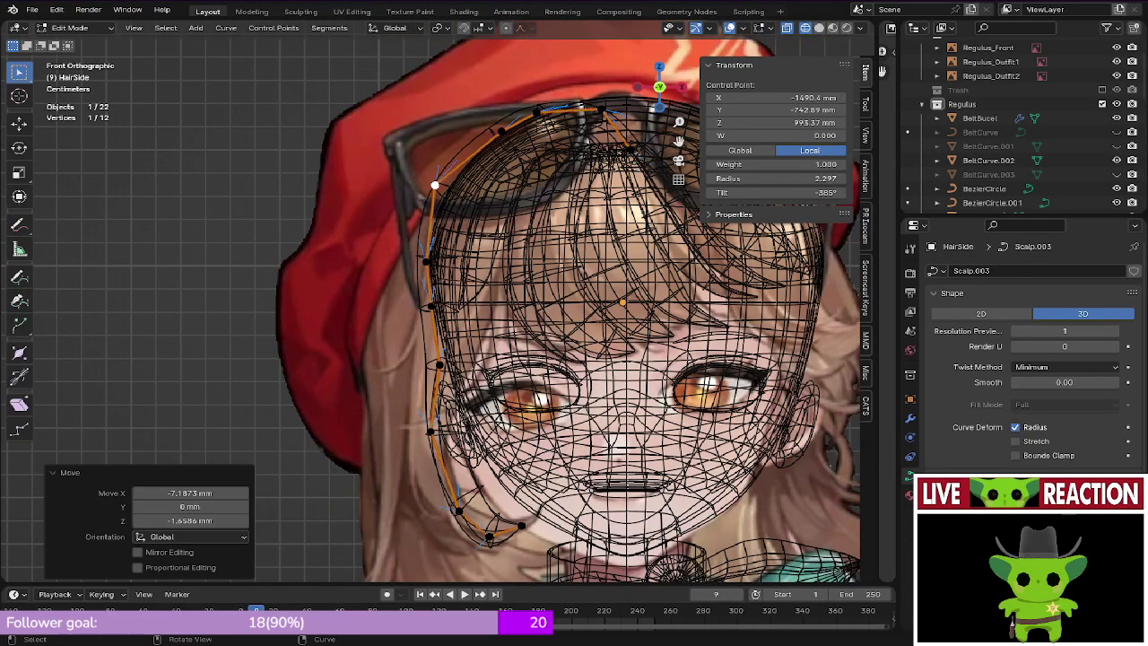
left_click(426, 261)
key("g")
left_click(390, 275)
Step: Move HairSide's seventh, eighth and ninth control points outward and down along the reference hair's outer edge
left_click(431, 306)
key("g")
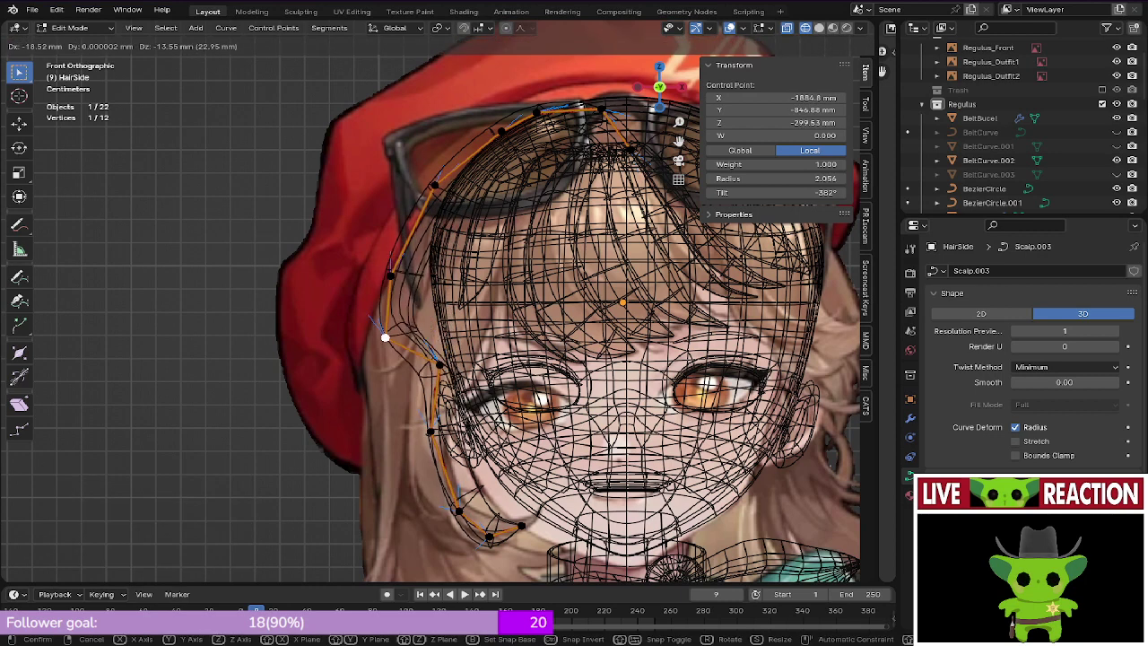
left_click(375, 338)
left_click(440, 364)
key("g")
left_click(389, 395)
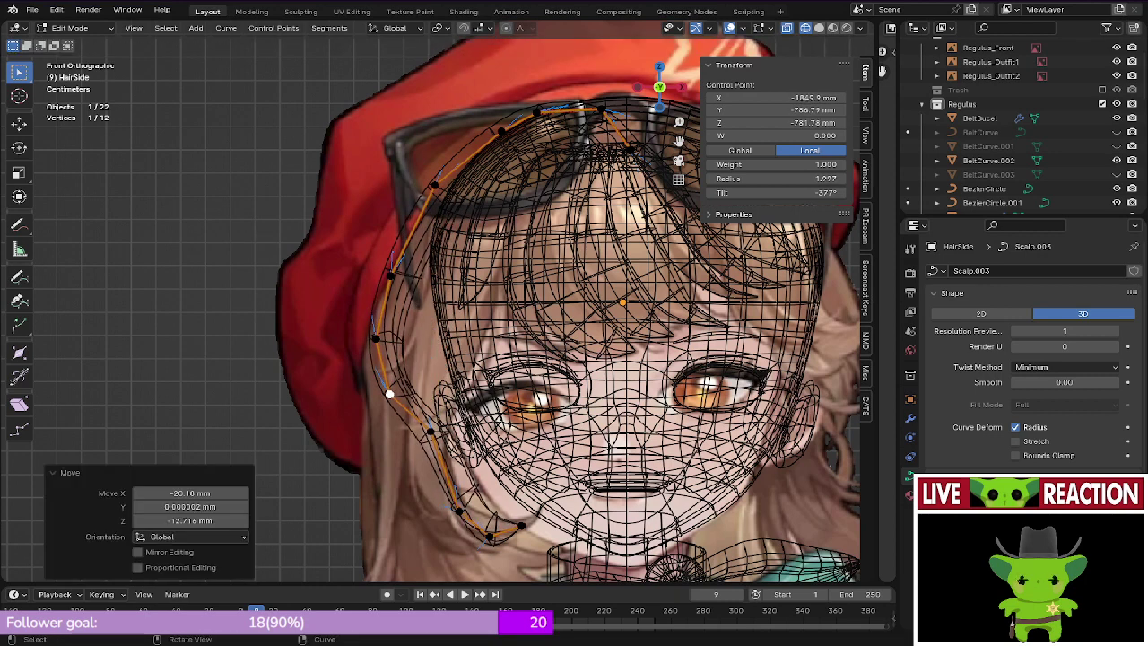
left_click(430, 432)
key("g")
left_click(394, 449)
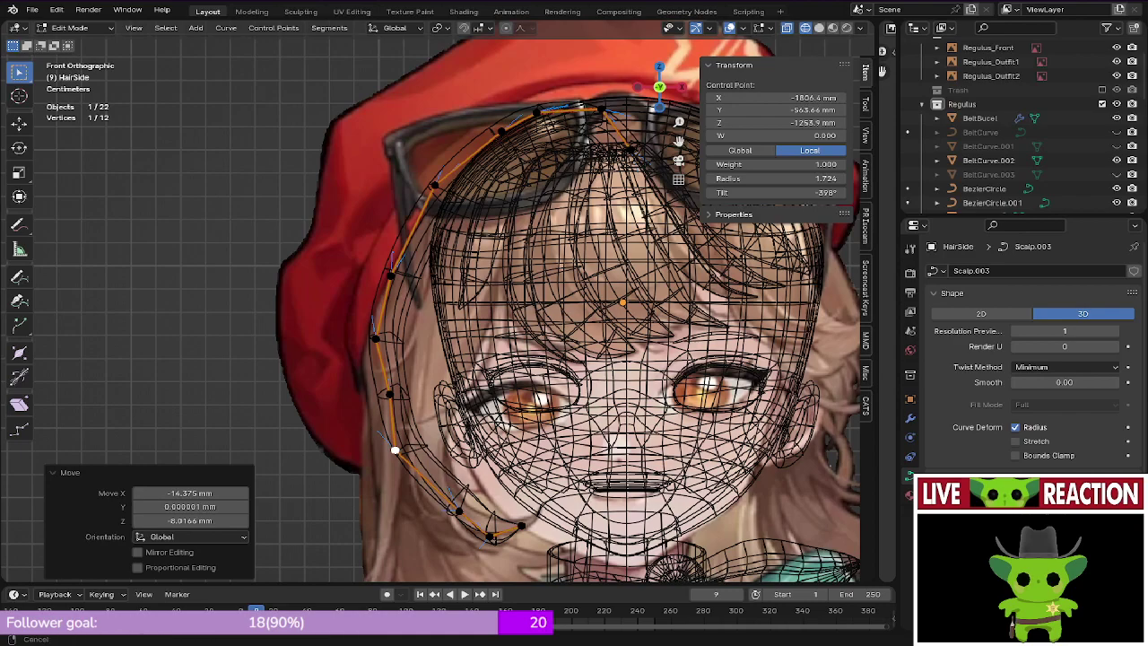
Step: Move the last three HairSide control points about 33 mm down and 7.5 mm outward, and save the file
middle_click_drag(394, 449, 398, 285, "shift")
left_click(462, 347)
left_click(524, 361, "ctrl")
key("g")
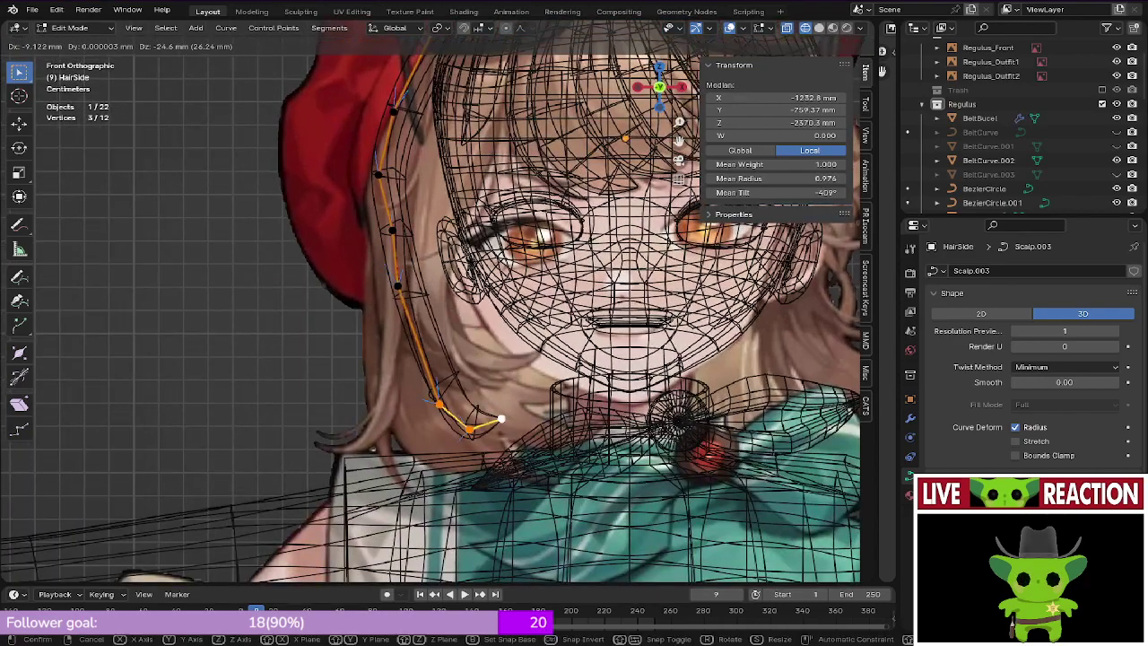
left_click(491, 444)
key("z")
left_click(574, 444)
key("z")
middle_click_drag(559, 356, 641, 350)
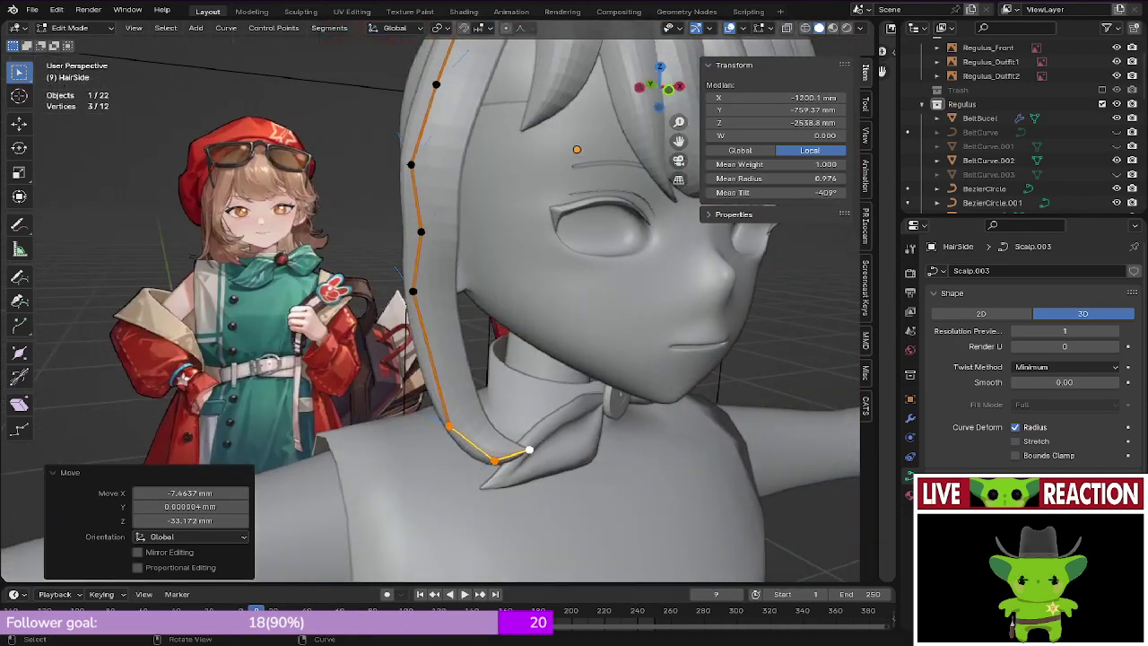
key("ctrl+s")
Step: Inspect the reshaped HairSide strand in solid shading from angled and front views, and save the file
mouse_move(475, 235)
middle_mouse_down()
mouse_move(570, 251)
mouse_move(453, 255)
middle_mouse_up()
scroll(529, 247, "down", 2)
scroll(452, 256, "up", 3)
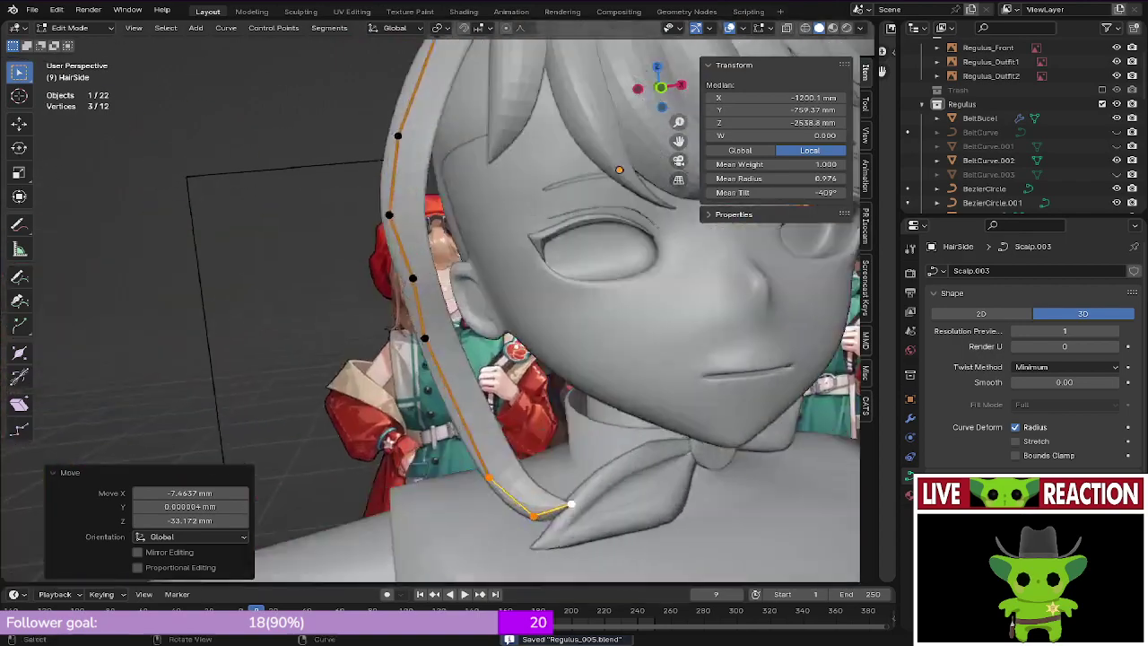
key("KP_3")
key("KP_1")
middle_click_drag(431, 304, 538, 366, "shift")
scroll(436, 238, "up", 3)
key("ctrl+s")
scroll(435, 239, "down", 5)
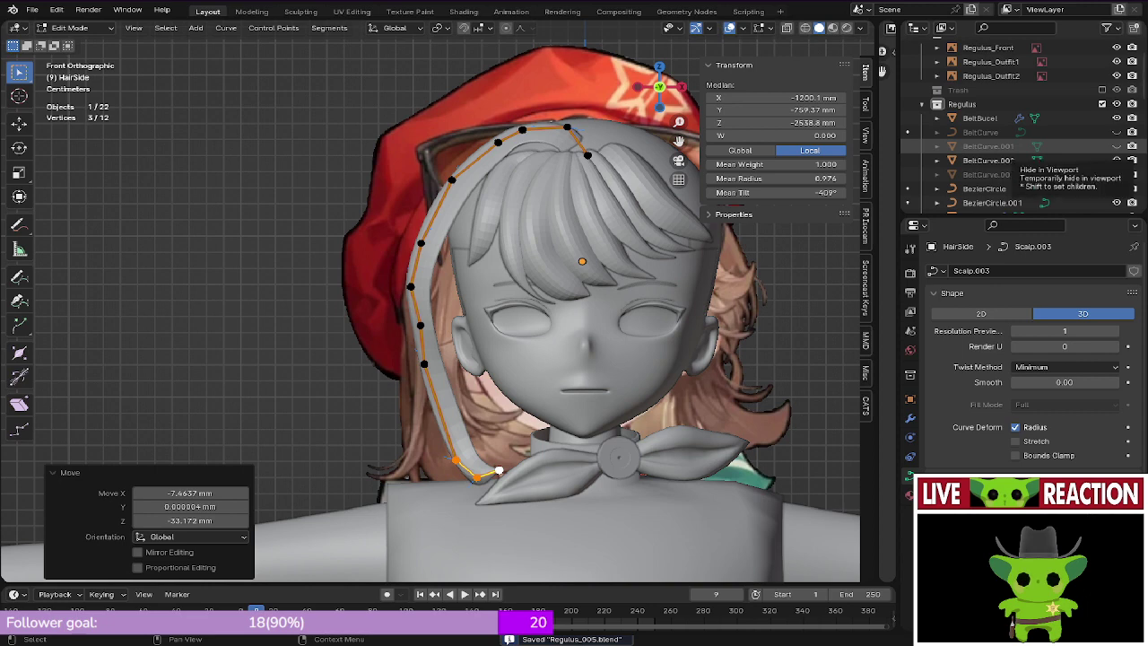
Step: Show the hidden HairVents strand in the viewport again
scroll(1116, 145, "down", 5)
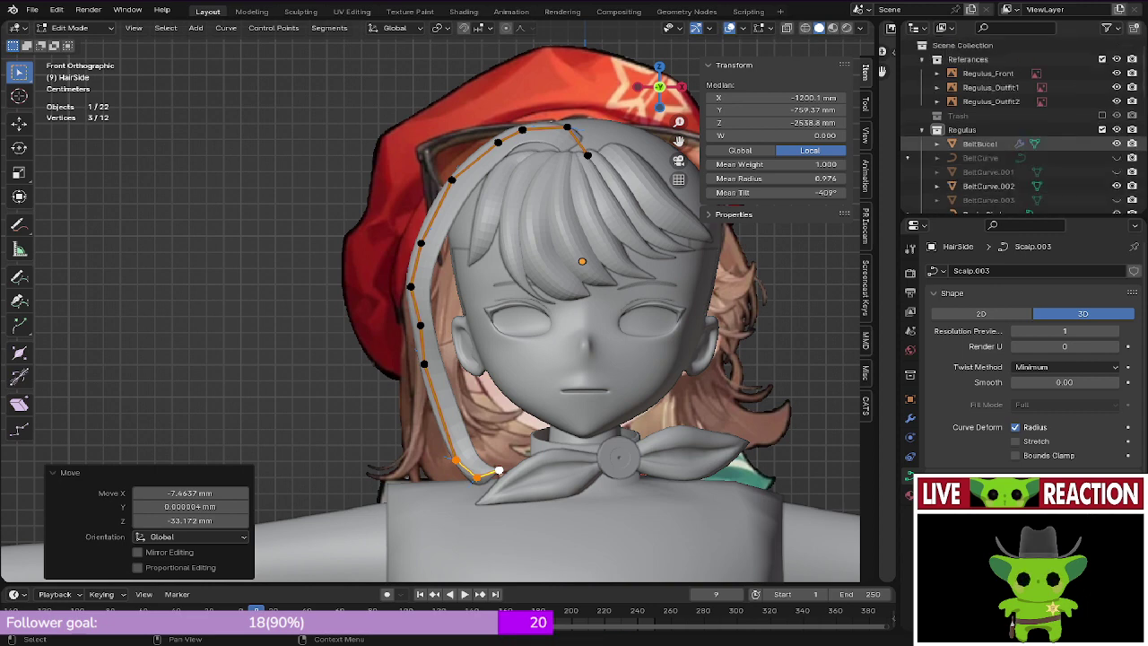
scroll(1116, 145, "down", 5)
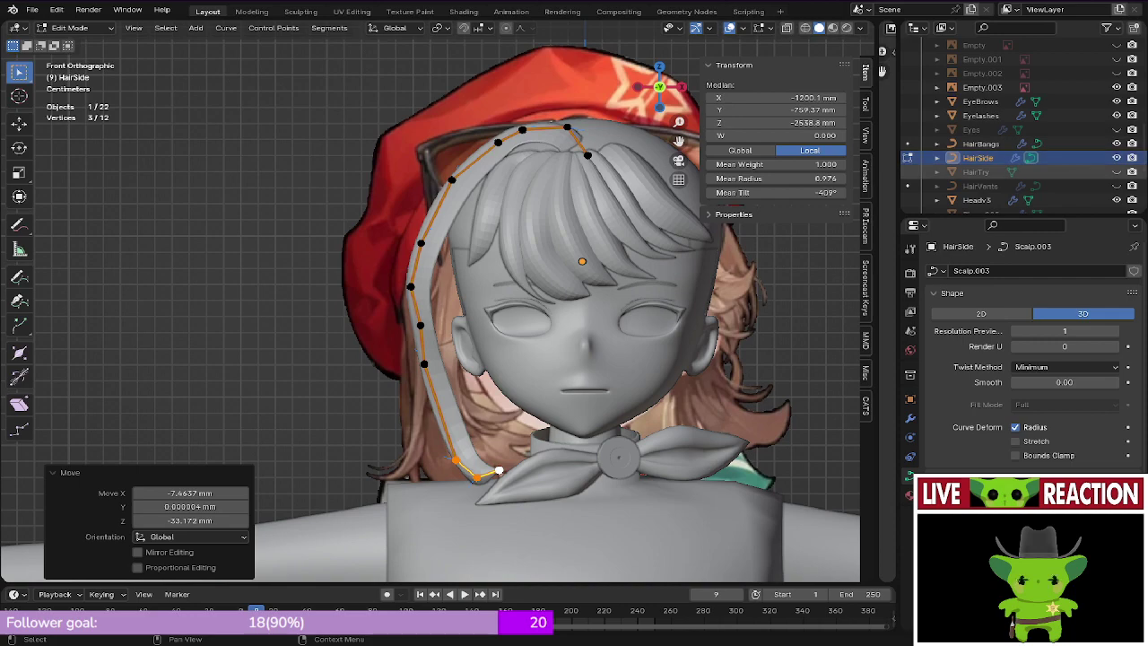
left_click(1116, 185)
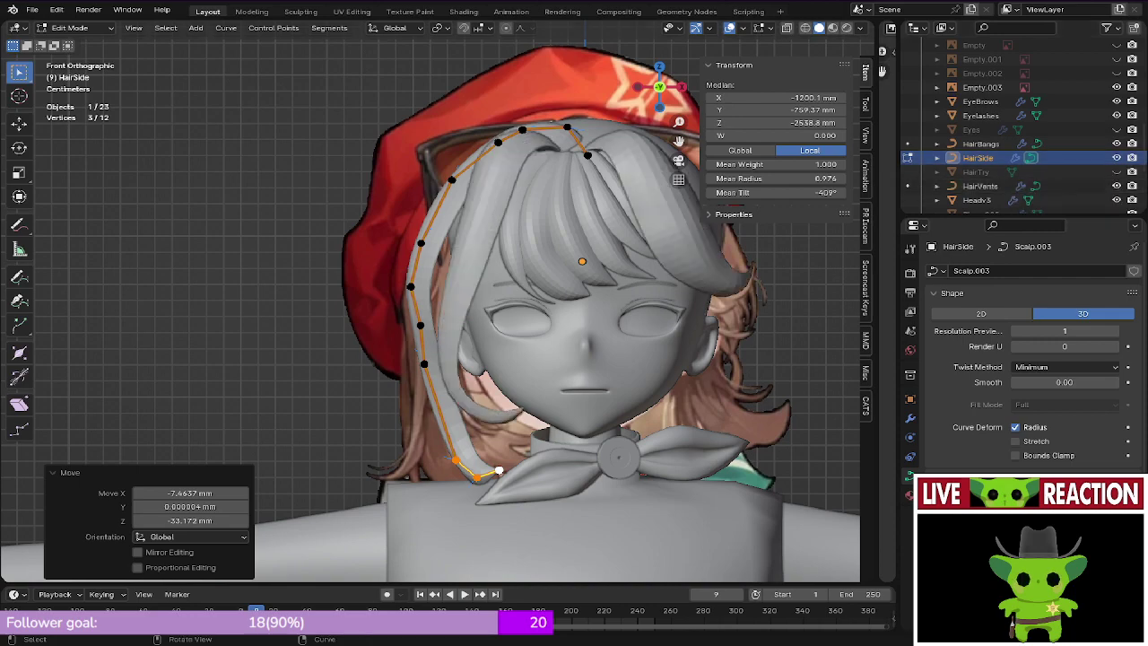
Step: Select the HairSide control points from the fourth through the tip and tilt them together to twist the strand
middle_click_drag(484, 412, 596, 502, "shift")
scroll(538, 403, "down", 3)
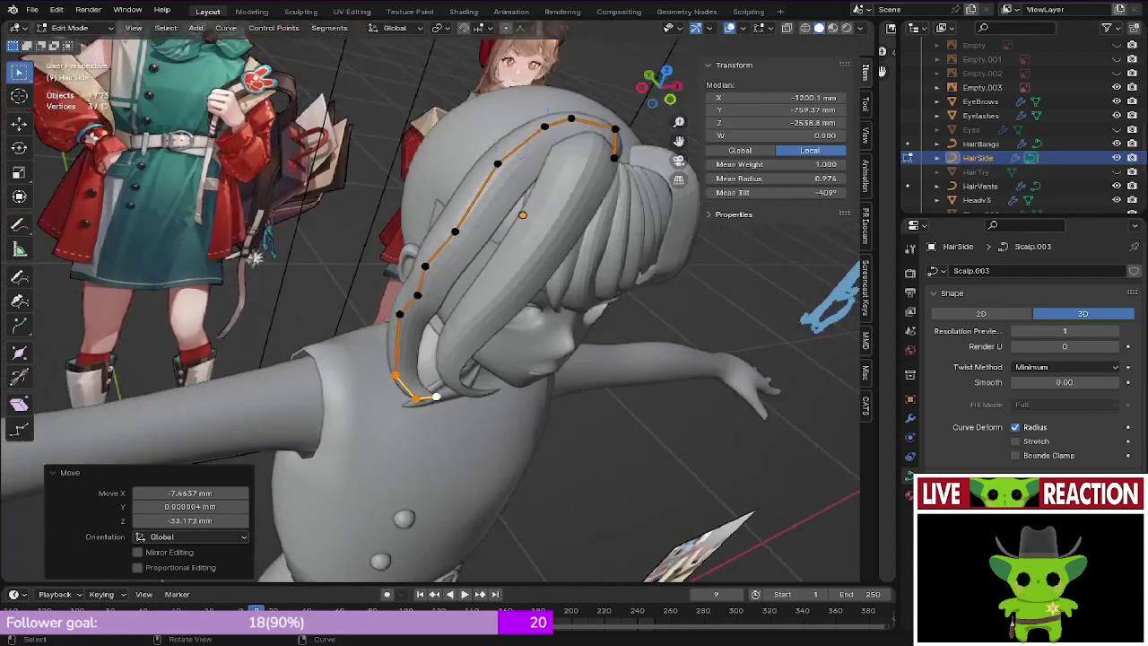
middle_click_drag(502, 359, 470, 426, "shift")
scroll(471, 426, "up", 2)
middle_click_drag(332, 269, 358, 260)
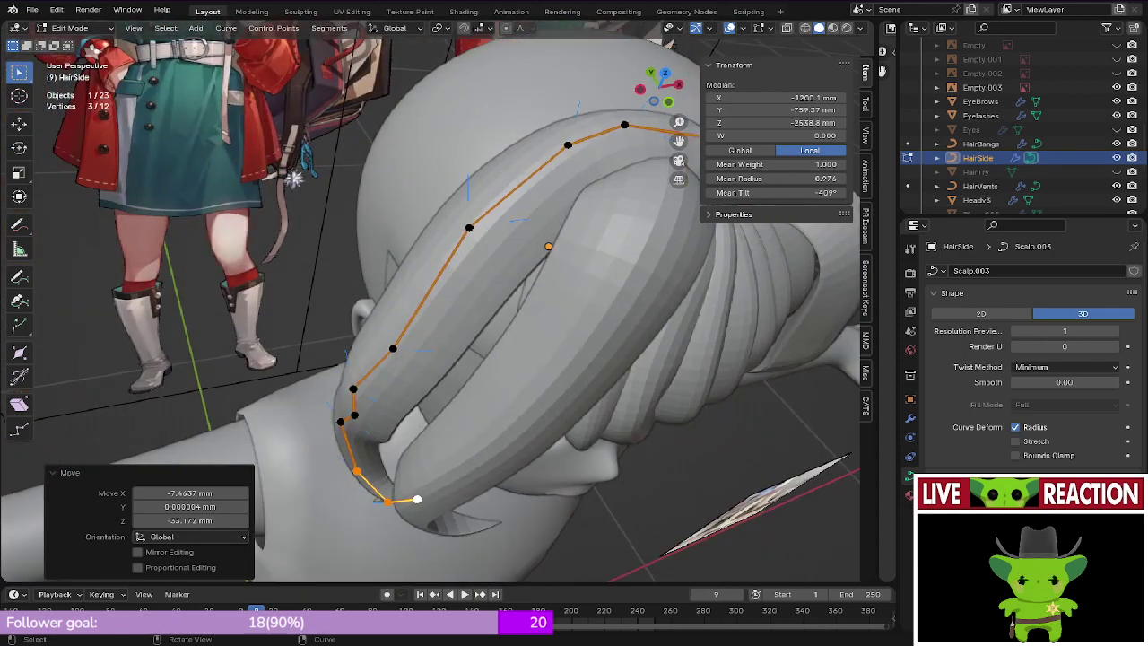
left_click(568, 144)
left_click(417, 498, "ctrl")
middle_click_drag(421, 484, 404, 384)
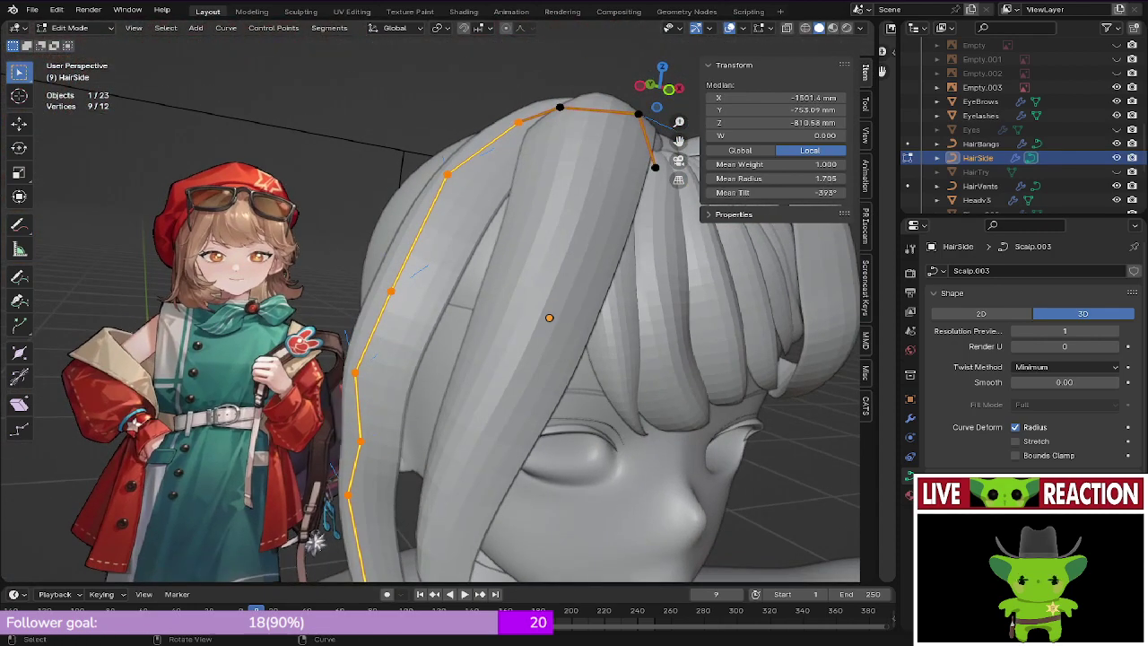
left_click(516, 251)
middle_click_drag(516, 251, 395, 527)
Step: Tilt the last four HairSide control points by 11.8° and save the file
left_click(383, 271)
middle_click_drag(383, 270, 381, 387)
middle_click_drag(374, 292, 529, 376)
key("ctrl+t")
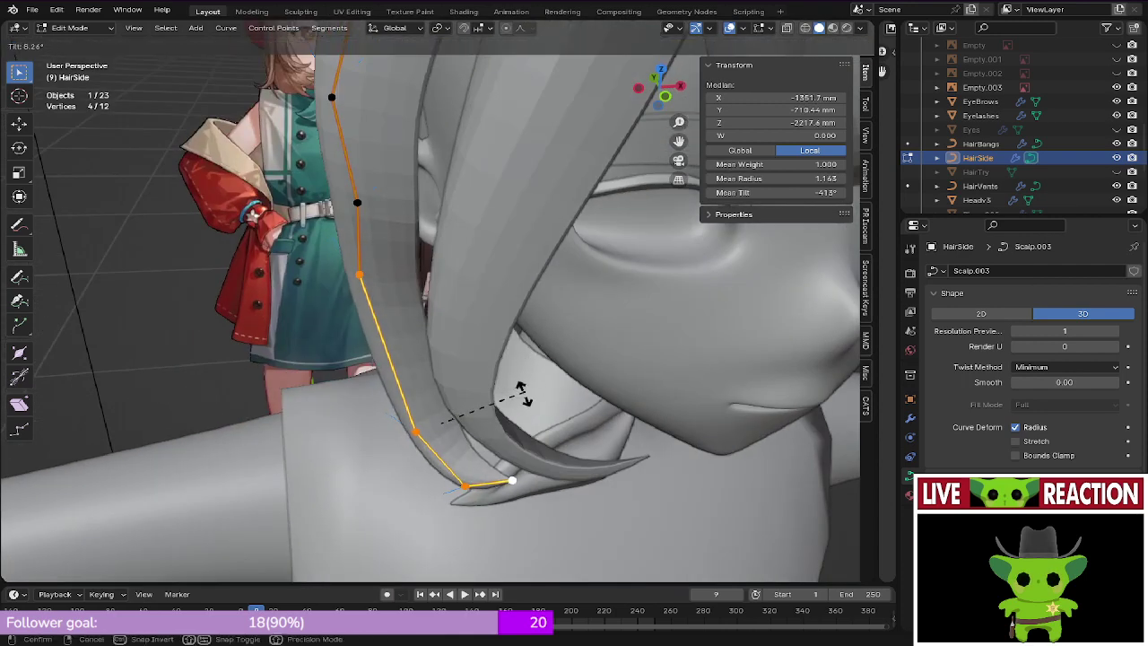
left_click(504, 402)
key("ctrl+s")
middle_click_drag(538, 400, 627, 359)
middle_click_drag(502, 349, 394, 315)
key("ctrl+s")
key("KP_1")
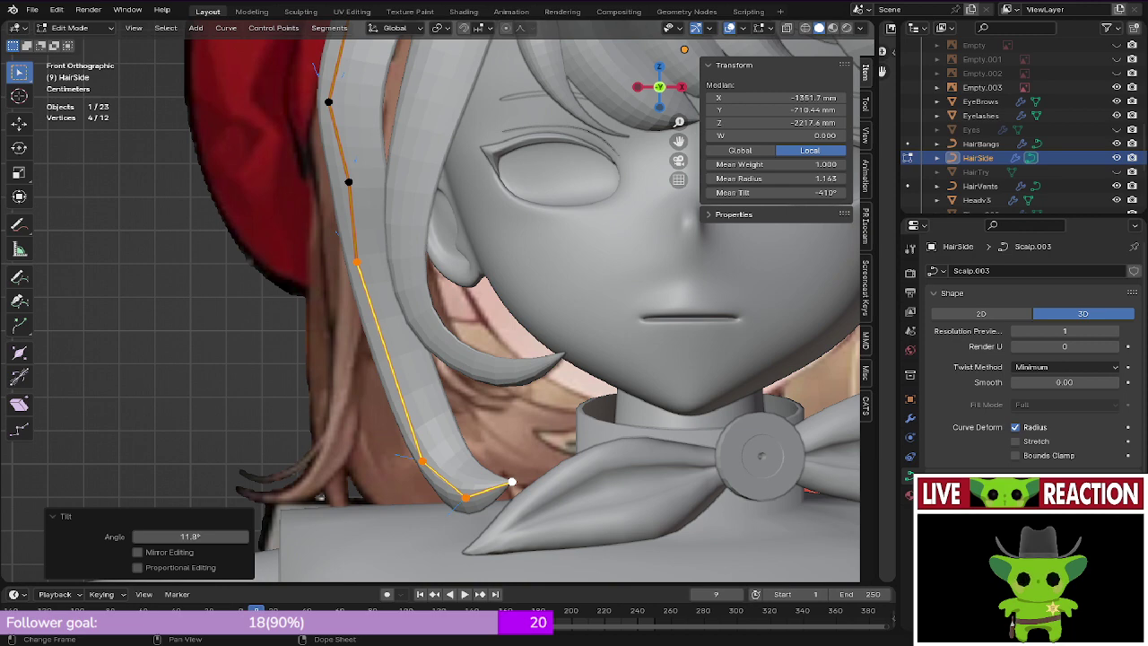
key("ctrl+s")
Step: Move HairSide's eighth control point outward and its ninth slightly down over the front reference, check the solid shape, and save
left_click(354, 280)
middle_click_drag(478, 265, 490, 287, "shift")
key("z")
left_click(385, 288)
left_click(360, 204)
key("g")
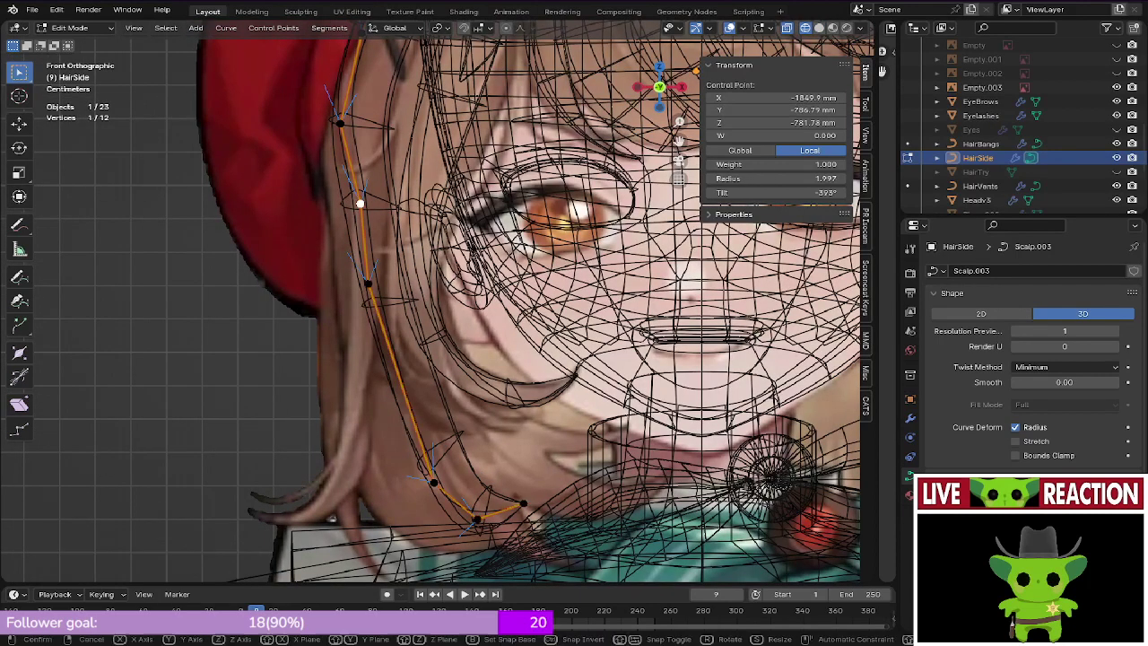
left_click(339, 211)
left_click_drag(368, 283, 362, 303)
mouse_move(472, 285)
middle_mouse_down("shift")
mouse_move(474, 405)
mouse_move(556, 397)
middle_mouse_up("shift")
key("z")
left_click(564, 405)
mouse_move(430, 296)
middle_mouse_down("shift")
mouse_move(552, 422)
mouse_move(556, 405)
middle_mouse_up("shift")
scroll(538, 403, "down", 2)
middle_click_drag(485, 318, 616, 326)
key("ctrl+s")
Step: Tilt the fifth HairSide control point by 21.2°
left_click(717, 326)
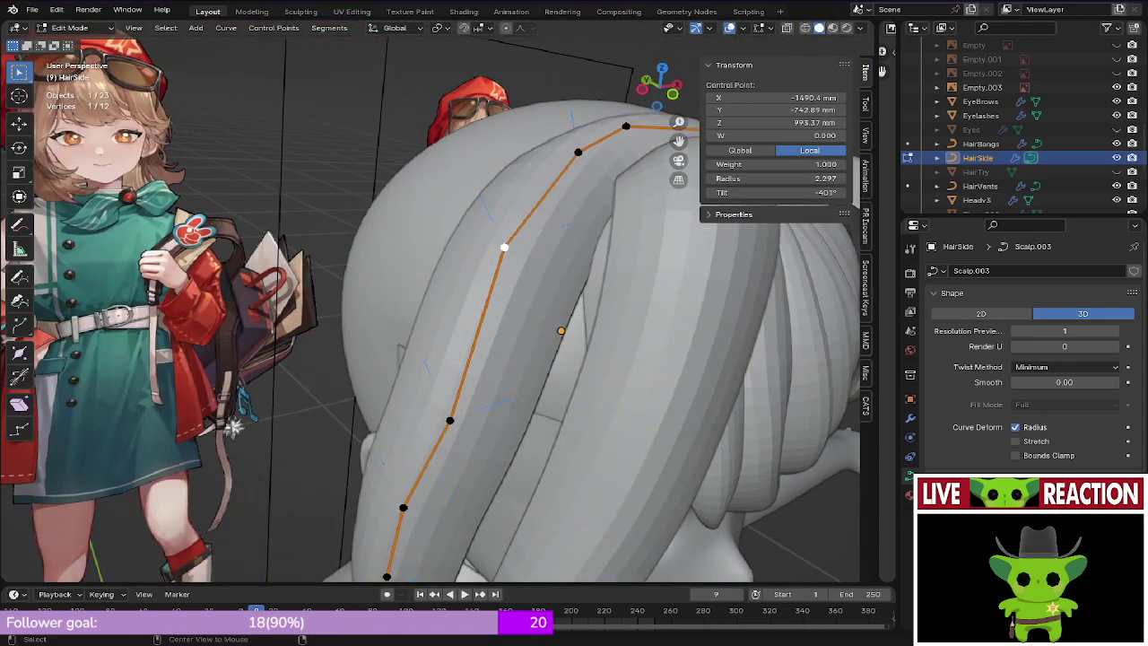
middle_click_drag(502, 305, 556, 385)
key("g")
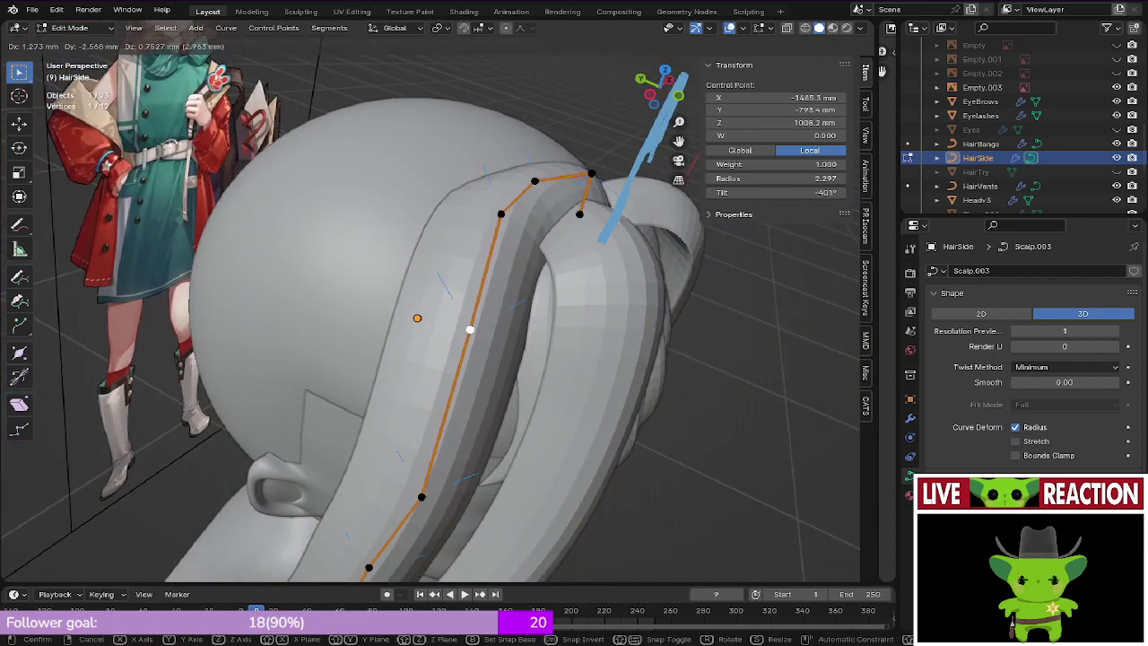
left_click(458, 328)
middle_click_drag(459, 328, 475, 214)
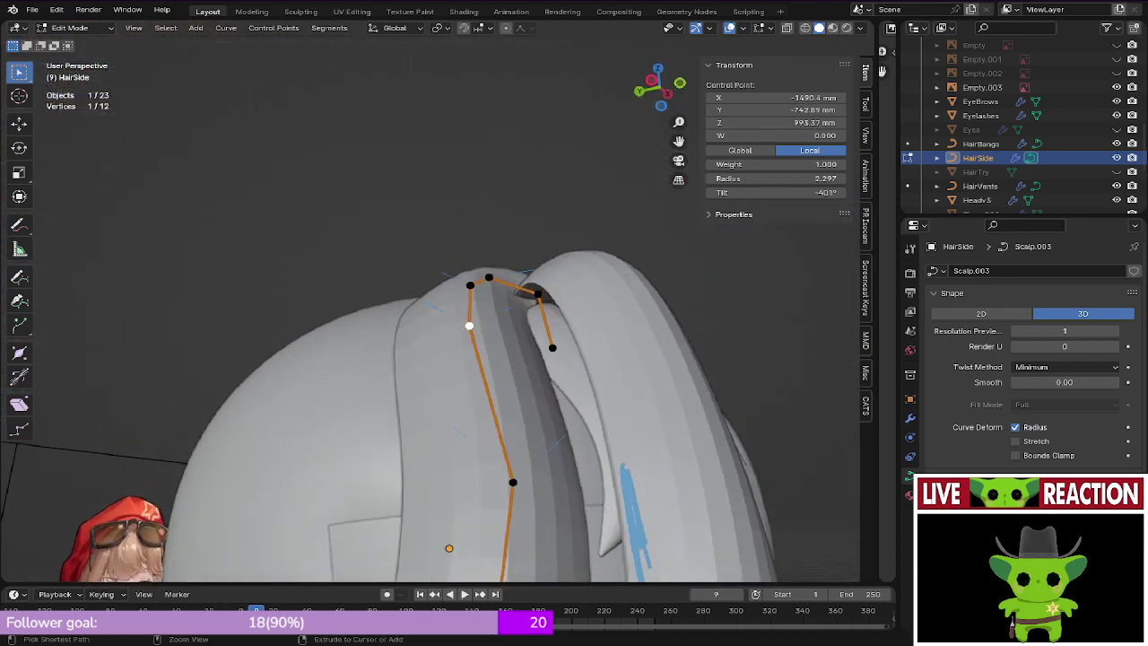
key("ctrl+t")
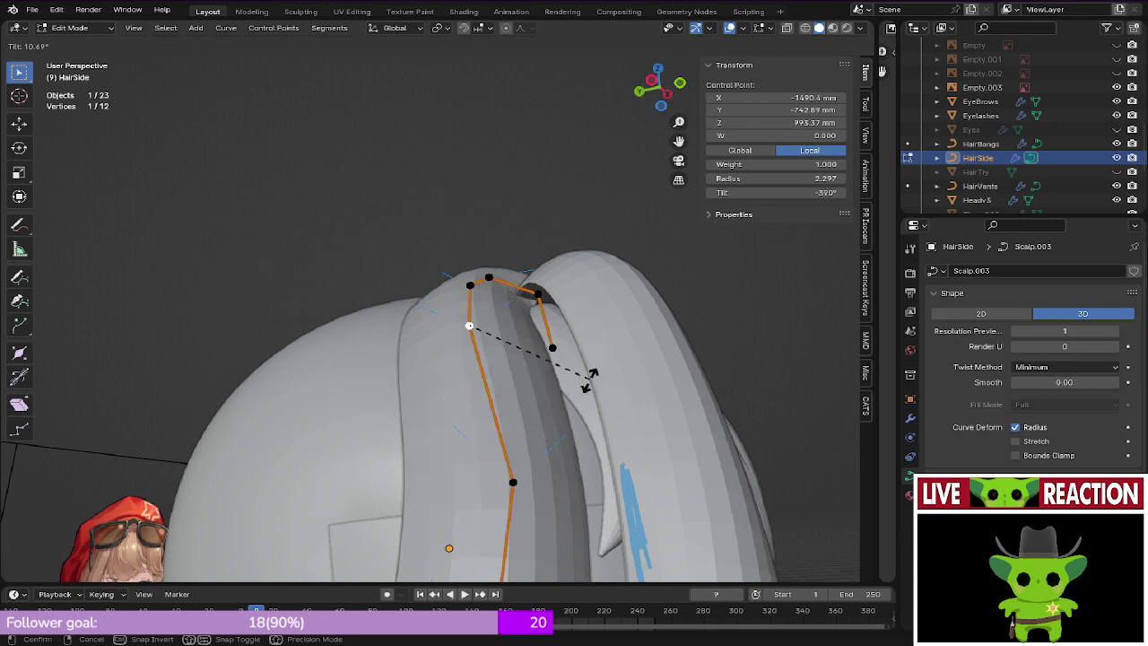
left_click(583, 389)
middle_click_drag(584, 389, 564, 375)
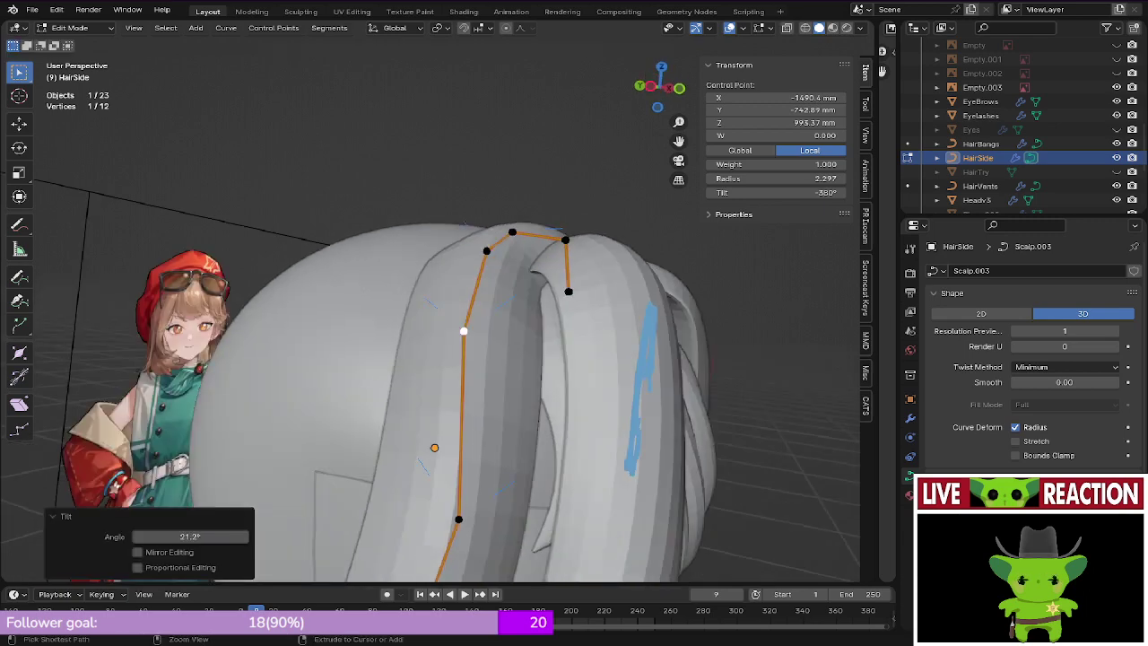
key("ctrl+t")
right_click(594, 382)
middle_click_drag(556, 421, 565, 336, "shift")
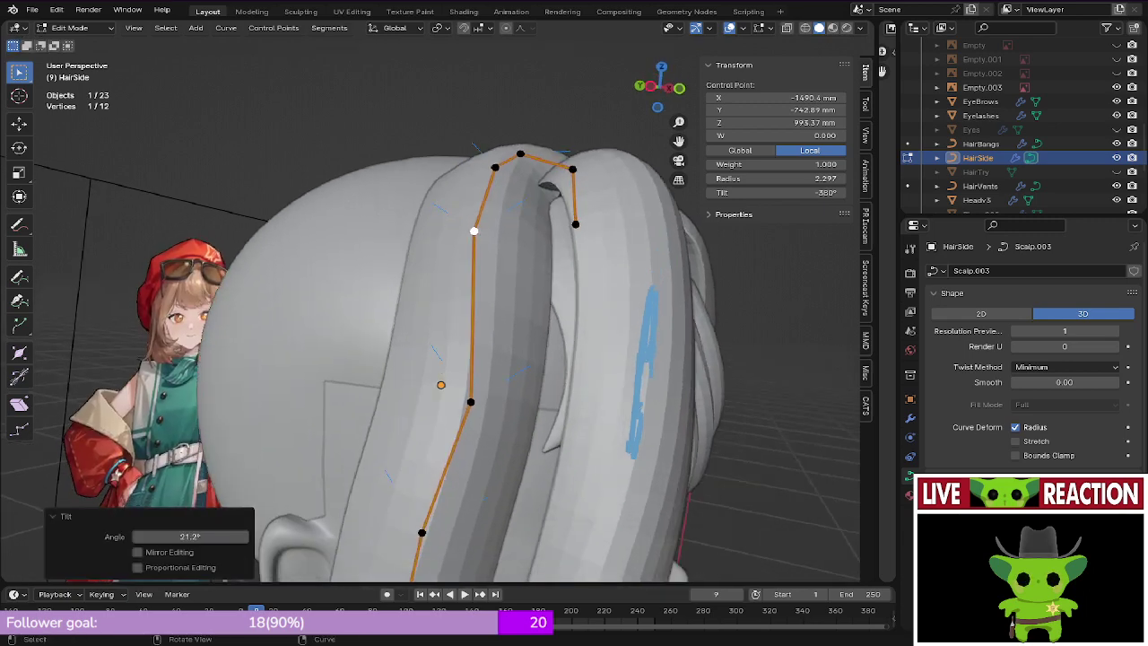
Step: Fatten the HairSide strand at its sixth control point by a factor of 1.217 and at its fifth by 1.170
left_click(472, 400)
middle_click_drag(472, 400, 381, 368)
middle_click_drag(502, 385, 498, 387)
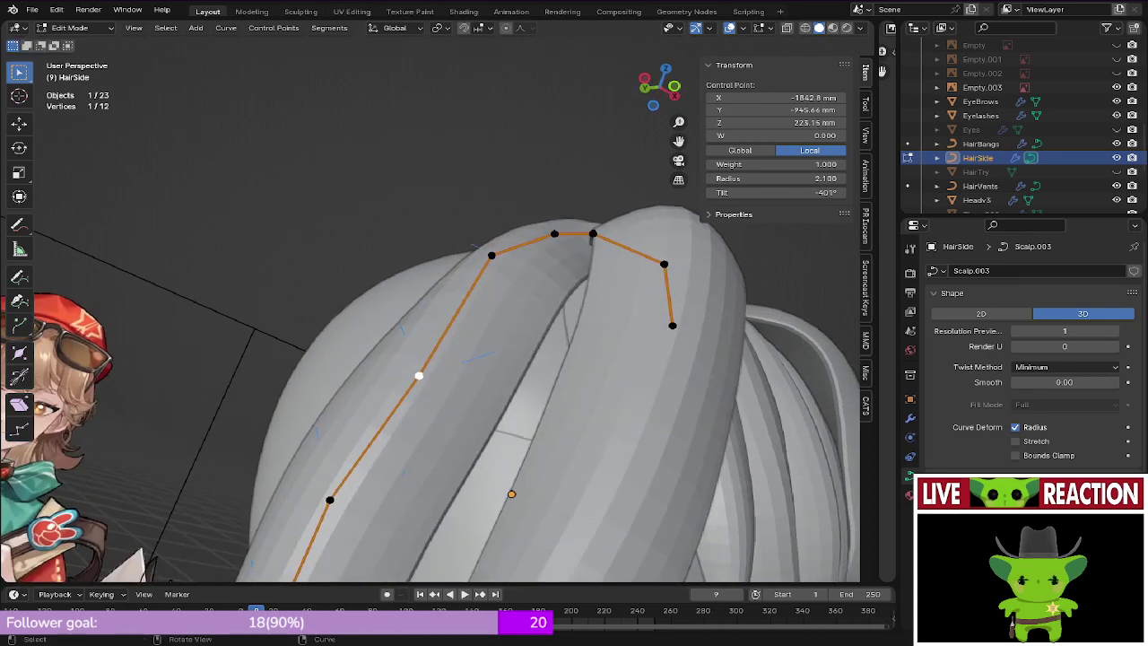
left_click(556, 354)
middle_click_drag(556, 353, 495, 314)
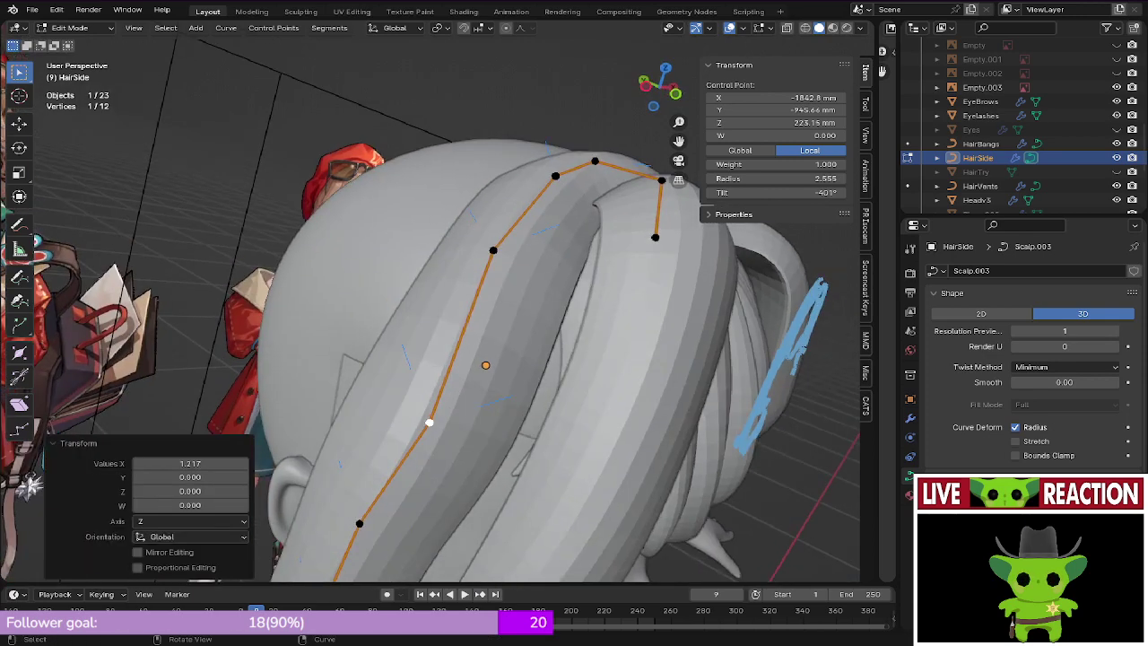
left_click(494, 252)
key("alt+s")
left_click(594, 314)
middle_click_drag(595, 314, 579, 368)
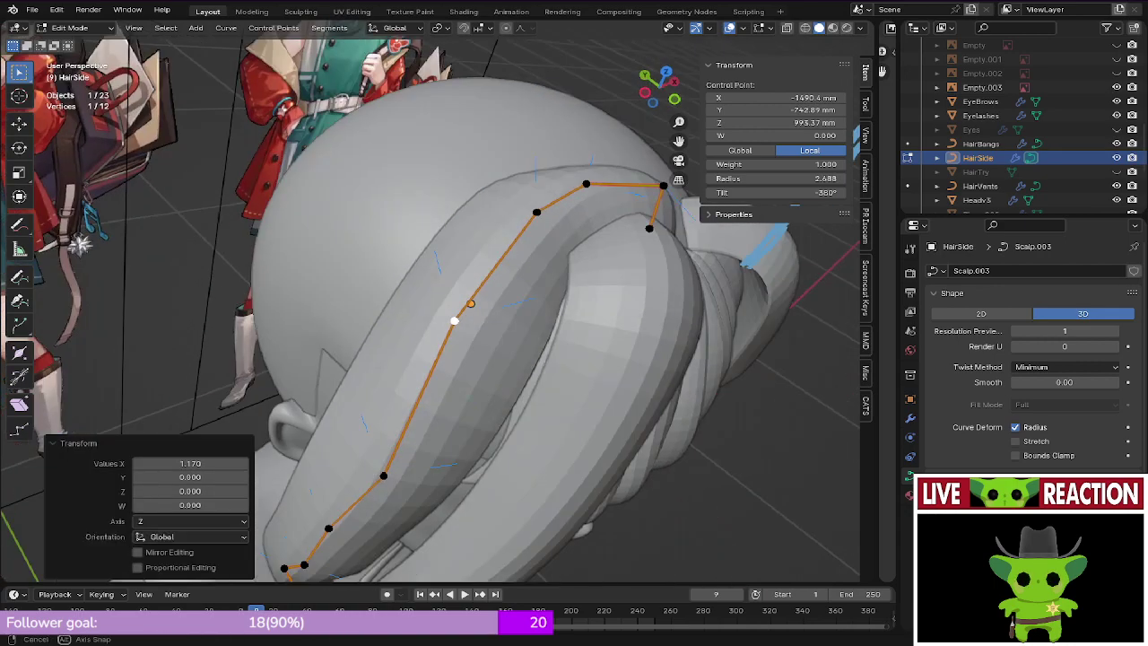
Step: Fatten the strand at the fourth HairSide control point by a factor of 1.012, and save the file
left_click(536, 212)
middle_click_drag(563, 300, 611, 241)
key("alt+s")
left_click(587, 348)
key("ctrl+s")
left_click(602, 368)
Step: Move HairSide's sixth control point about 2.2 mm toward the head in front view, and compare it with the reference in wireframe
key("KP_1")
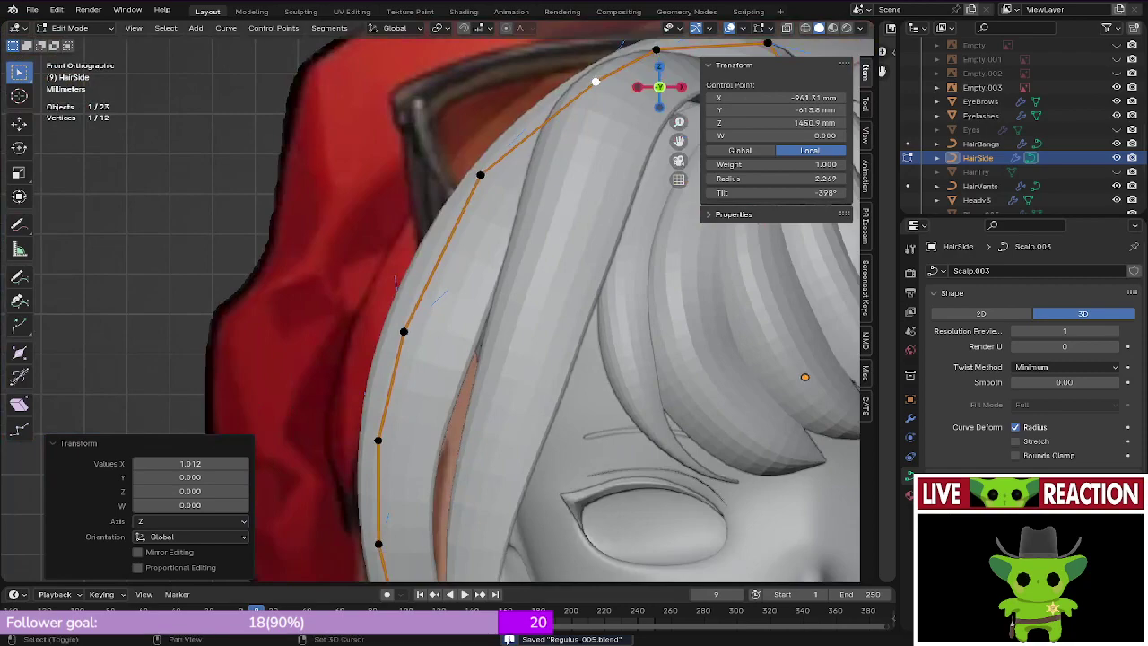
middle_click_drag(420, 342, 448, 269, "shift")
key("z")
left_click(382, 301)
middle_click_drag(384, 308, 382, 283, "shift")
key("z")
left_click(462, 283)
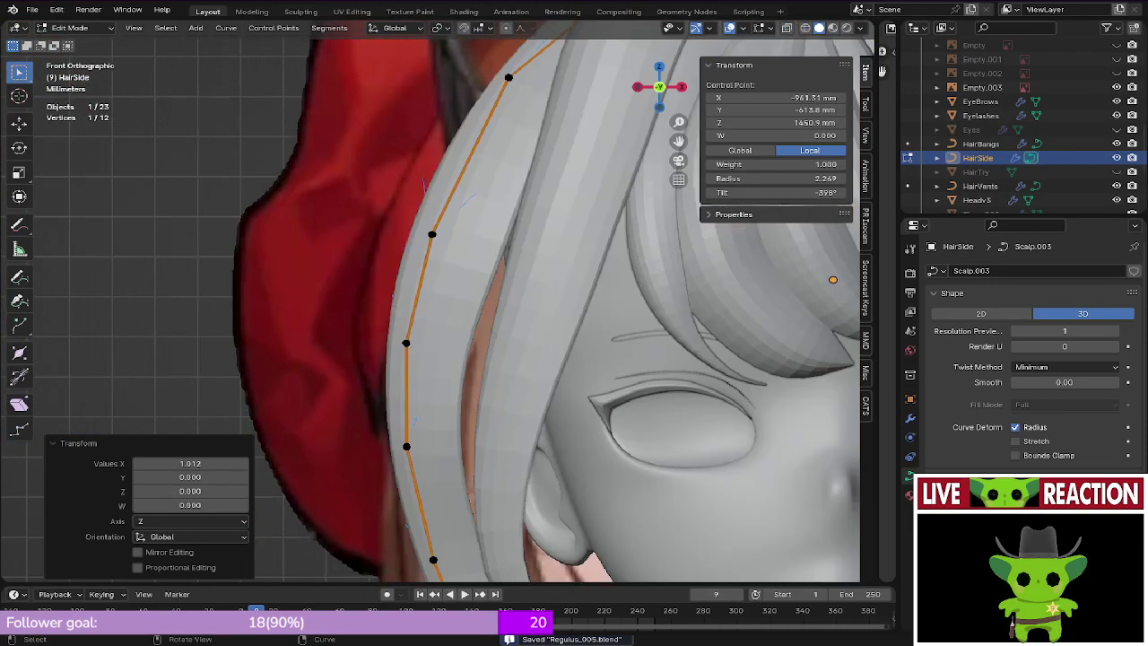
left_click_drag(432, 234, 441, 232)
key("z")
left_click(346, 263)
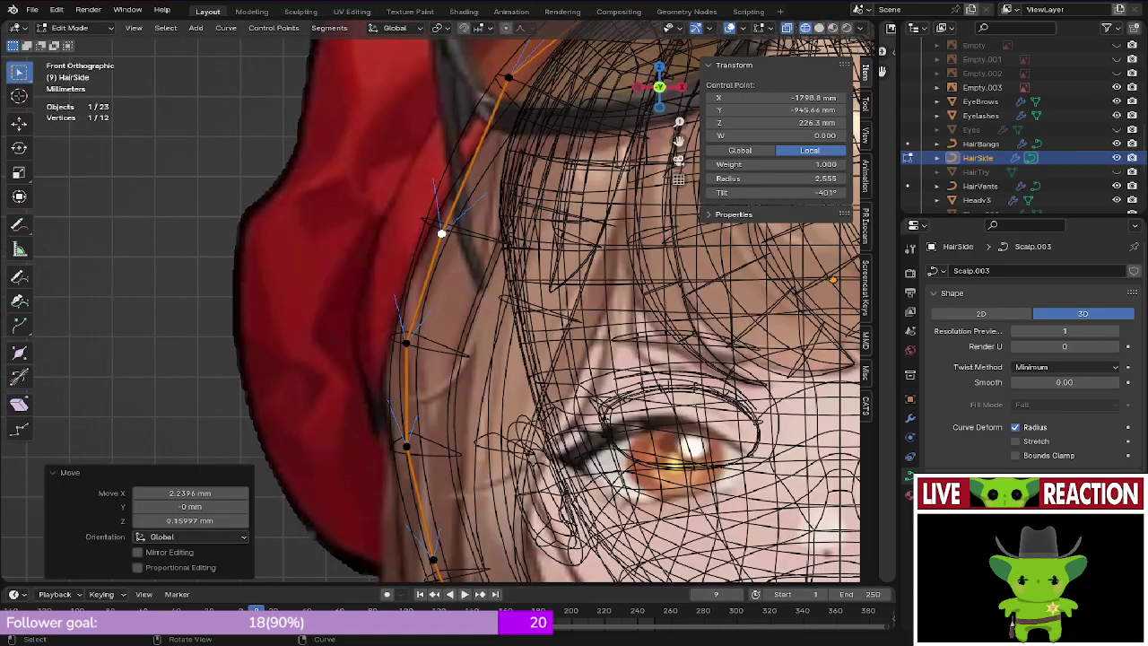
Step: Move the seventh HairSide control point about 1.1 mm toward the head and fatten it by a factor of 1.521
left_click_drag(406, 343, 411, 344)
key("alt+s")
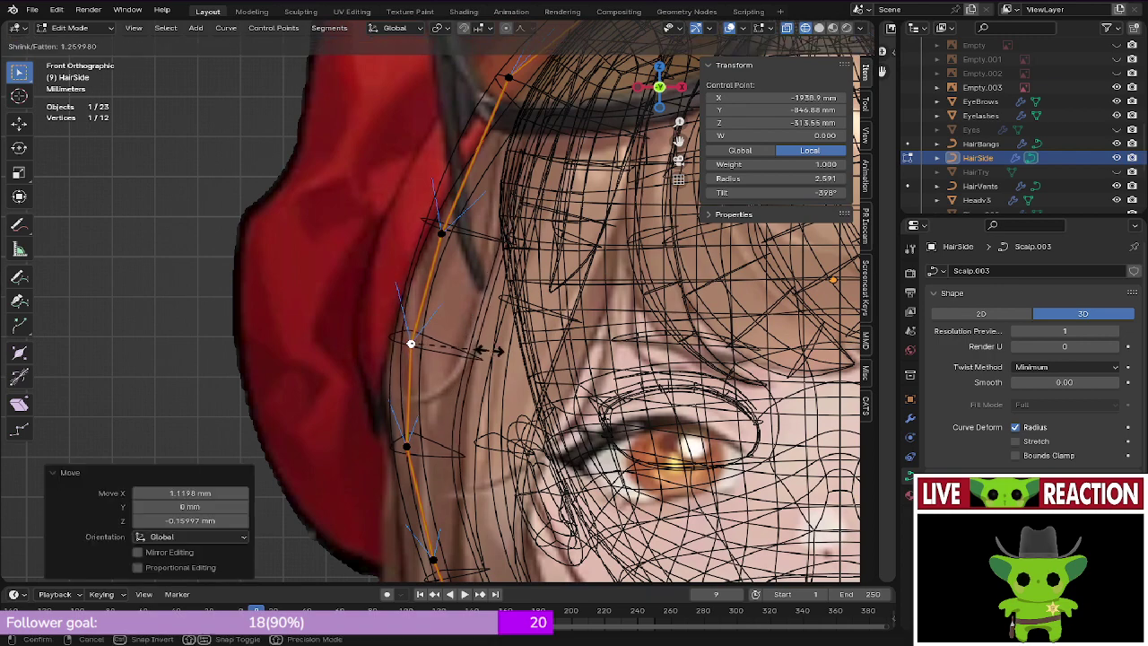
left_click(507, 349)
key("z")
left_click(582, 349)
middle_click_drag(583, 349, 668, 350)
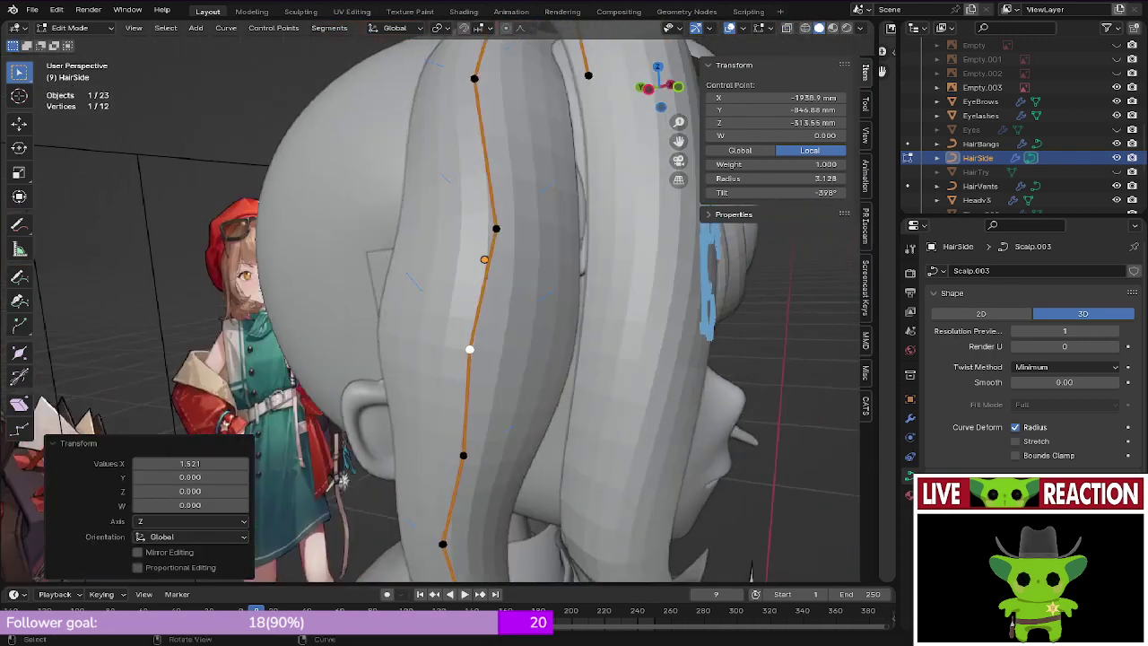
Step: Reduce the seventh HairSide control point's radius to 2.650 and move it about 1.8 mm closer to the head in front view
key("s")
right_click(628, 349)
key("alt+s")
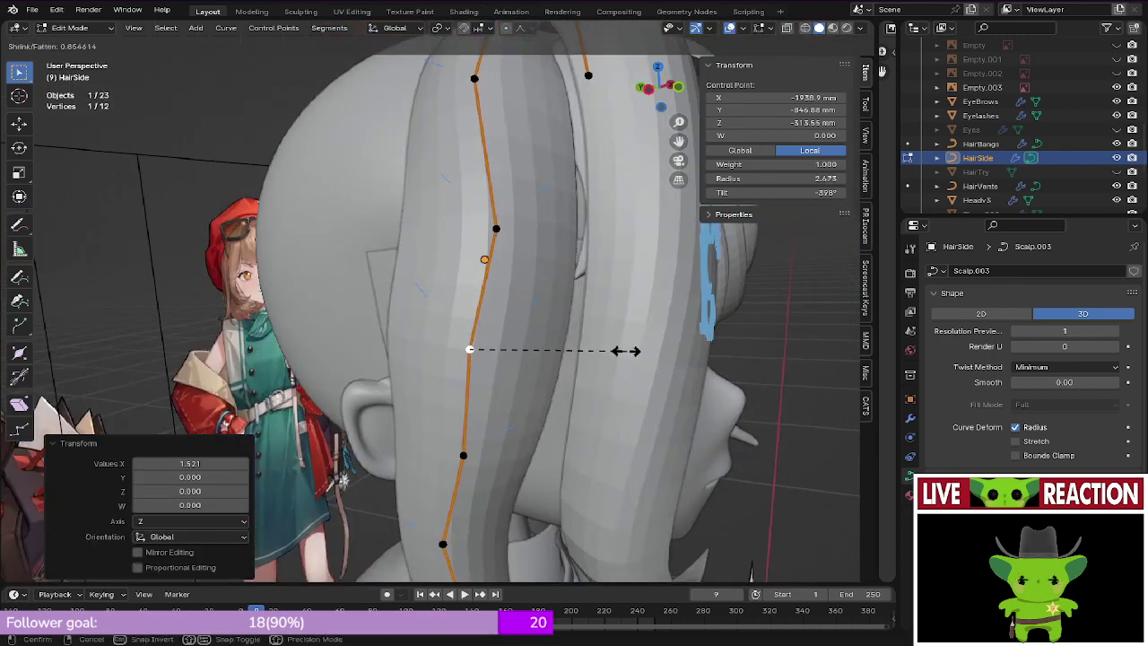
key("Return")
key("KP_1")
key("g")
left_click(510, 355)
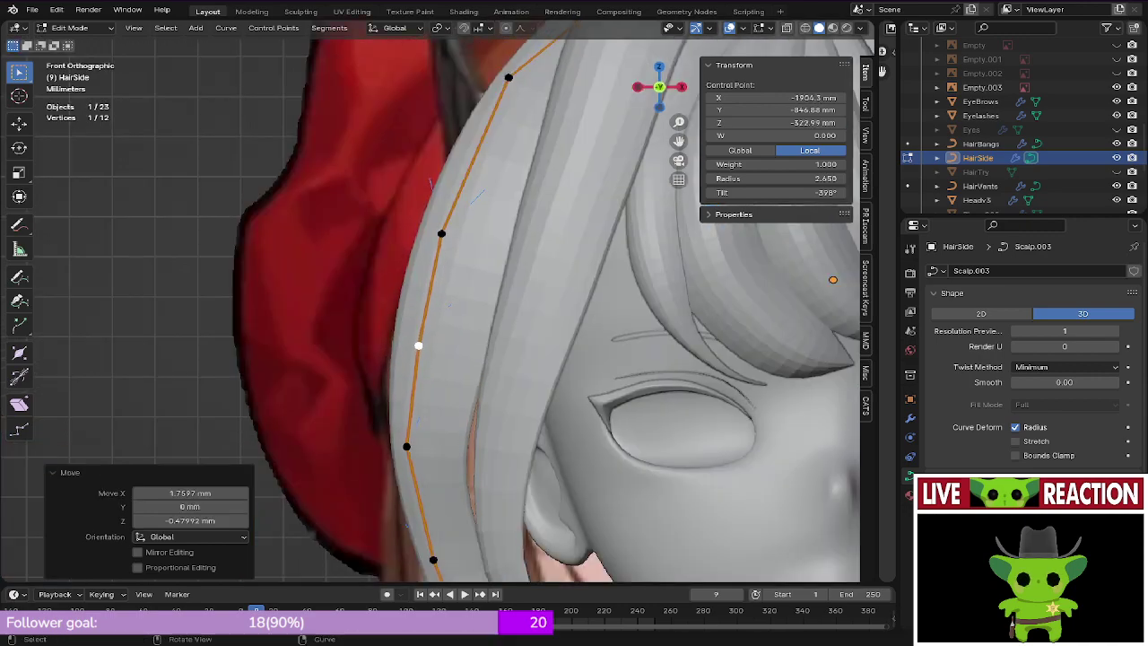
Step: Fatten the HairSide strand at its eighth control point by a factor of 1.222
key("z")
left_click(440, 355)
middle_click_drag(439, 355, 434, 305, "shift")
left_click_drag(402, 394, 408, 415)
key("z")
left_click(512, 405)
key("alt+s")
left_click(660, 392)
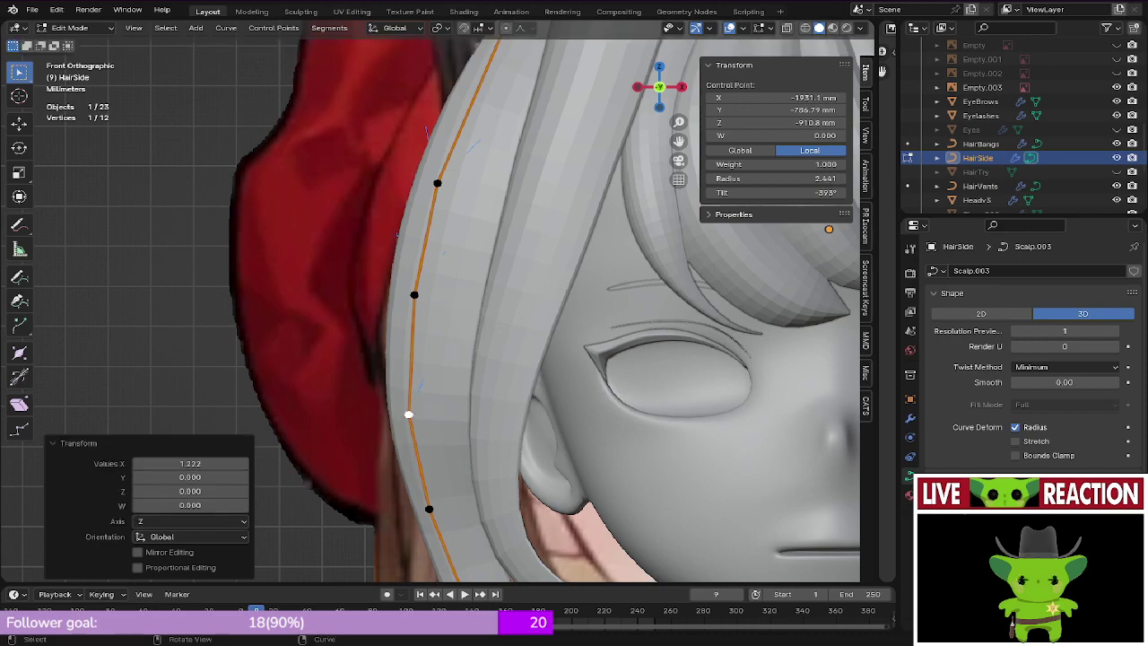
Step: Move the fifth and sixth HairSide control points together by about 0.98, -2.36 and 0.27 mm in X, Y and Z
middle_click_drag(660, 393, 772, 480)
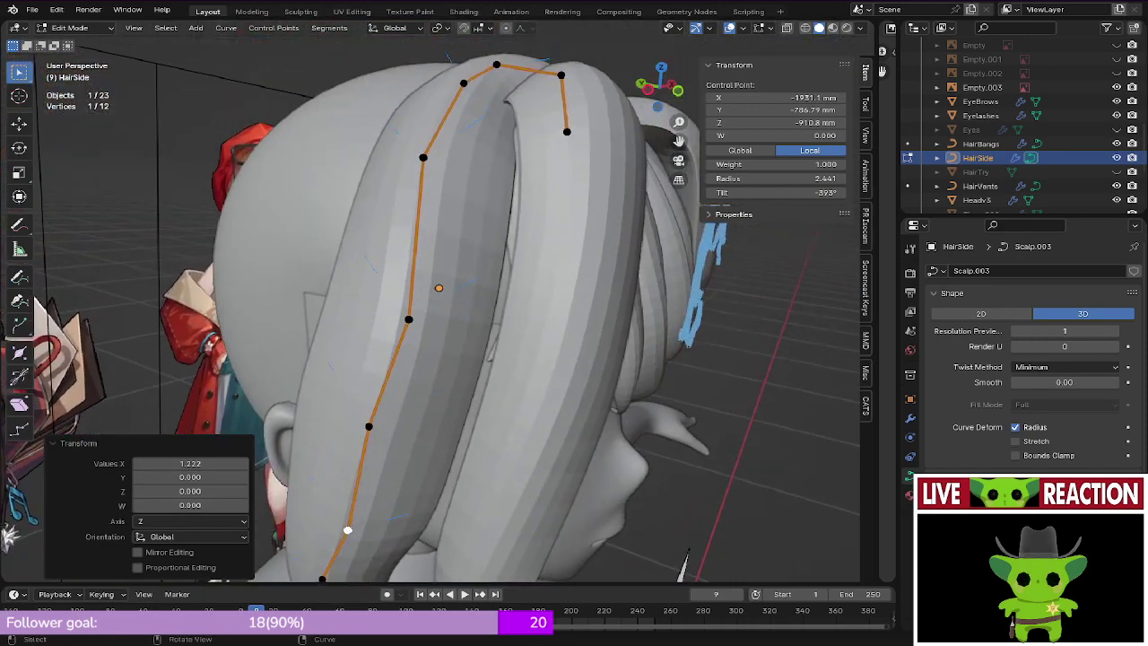
left_click(423, 158)
middle_click_drag(423, 158, 468, 165)
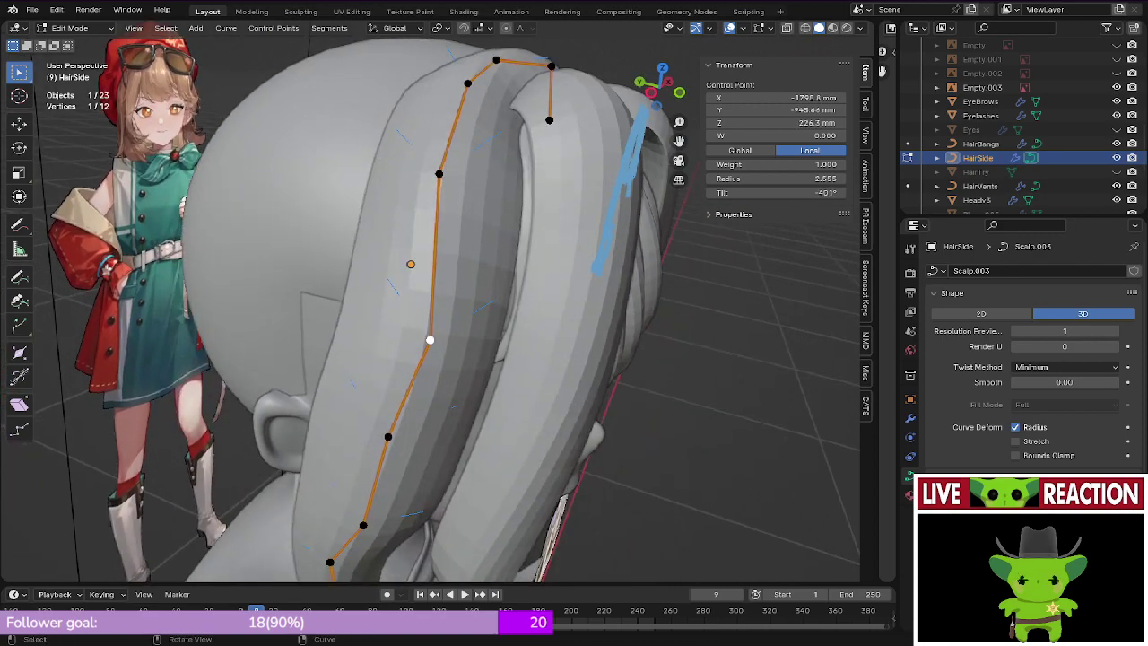
middle_click_drag(432, 340, 434, 307)
key("g")
right_click(440, 308)
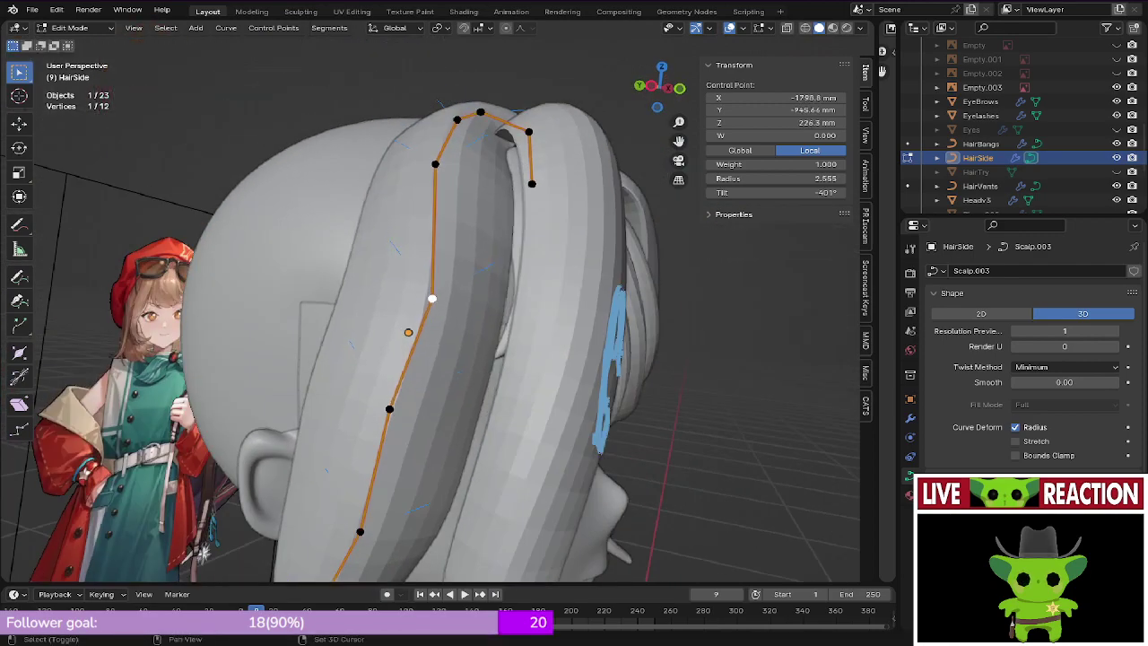
left_click(436, 165, "shift")
key("g")
left_click(445, 166)
middle_click_drag(446, 166, 434, 211)
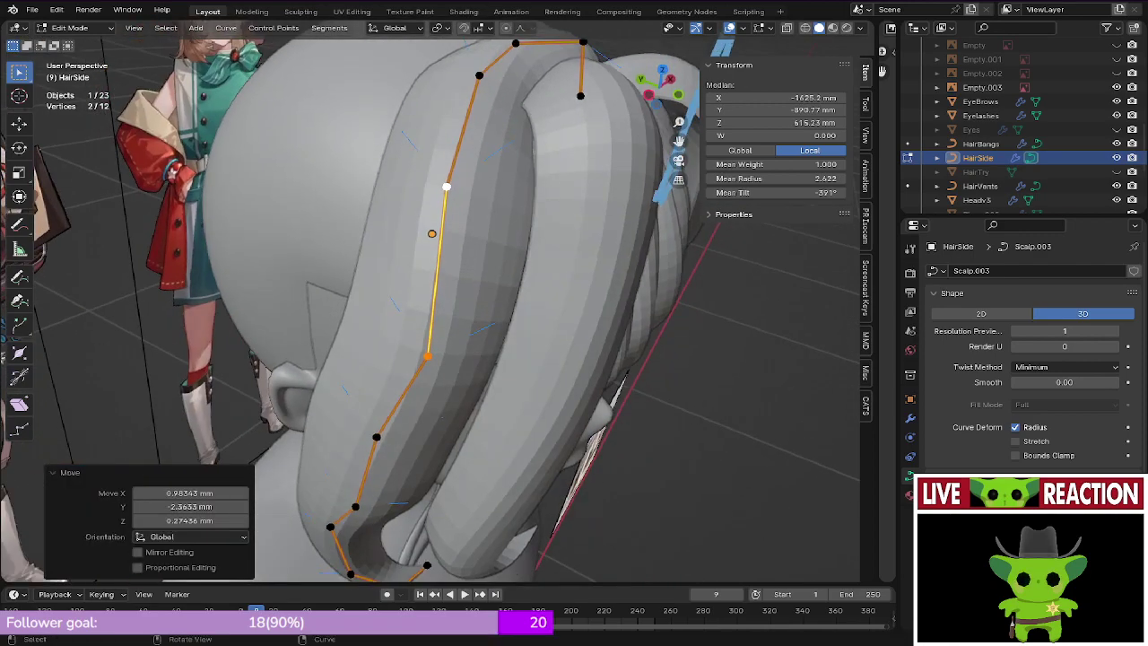
key("ctrl+s")
Step: Move the seventh HairSide control point about -3.56 mm along the Y axis only, and save the file
middle_click_drag(434, 260, 475, 184)
middle_click_drag(448, 310, 447, 184, "shift")
left_click(425, 302)
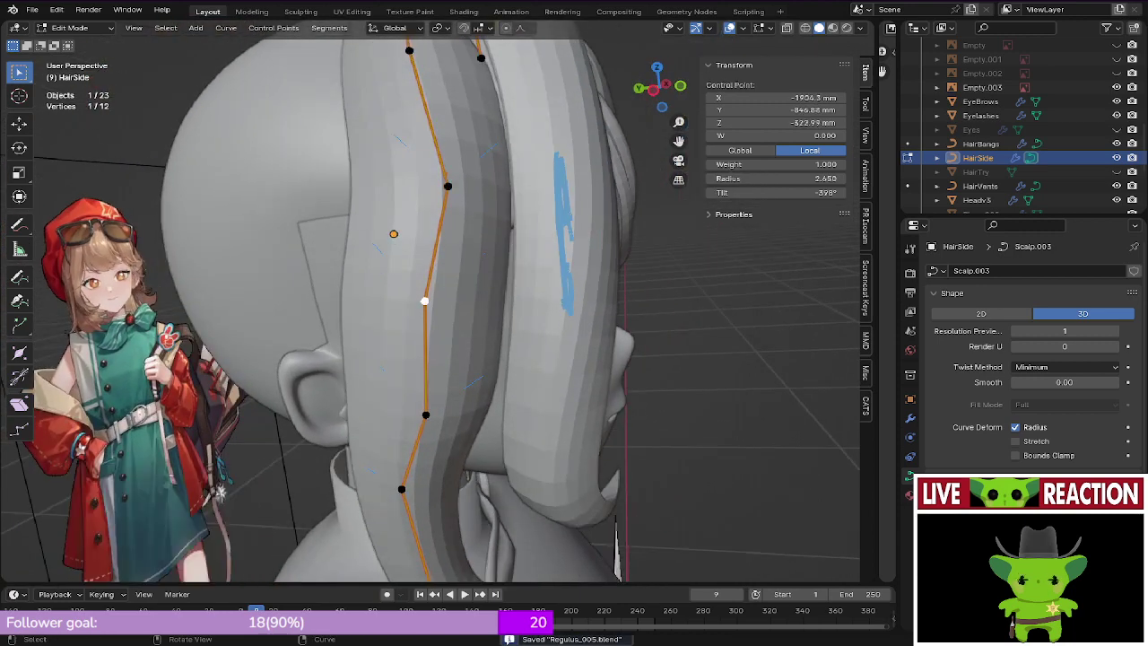
key("g")
key("x")
key("Escape")
key("g")
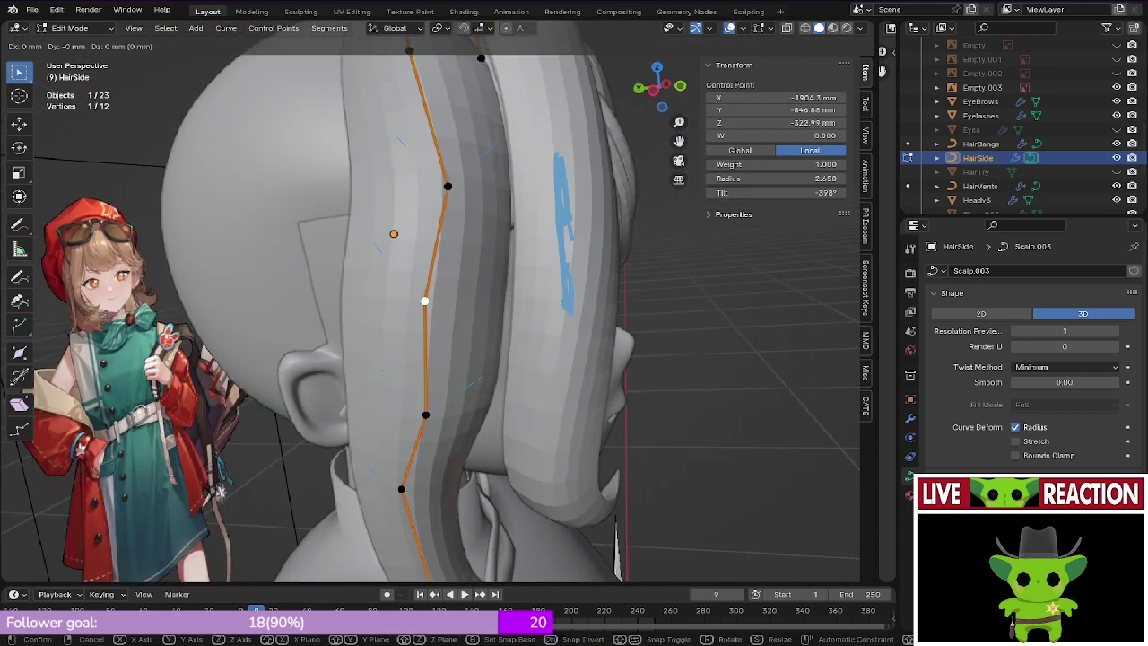
key("y")
left_click(542, 303)
middle_click_drag(543, 303, 672, 306)
key("ctrl+s")
left_click(694, 306)
Step: Inspect the strand's flow over the side of the head and down to its tip from several angles, and save the file
key("KP_1")
middle_click_drag(538, 304, 645, 341)
middle_click_drag(618, 296, 618, 439, "shift")
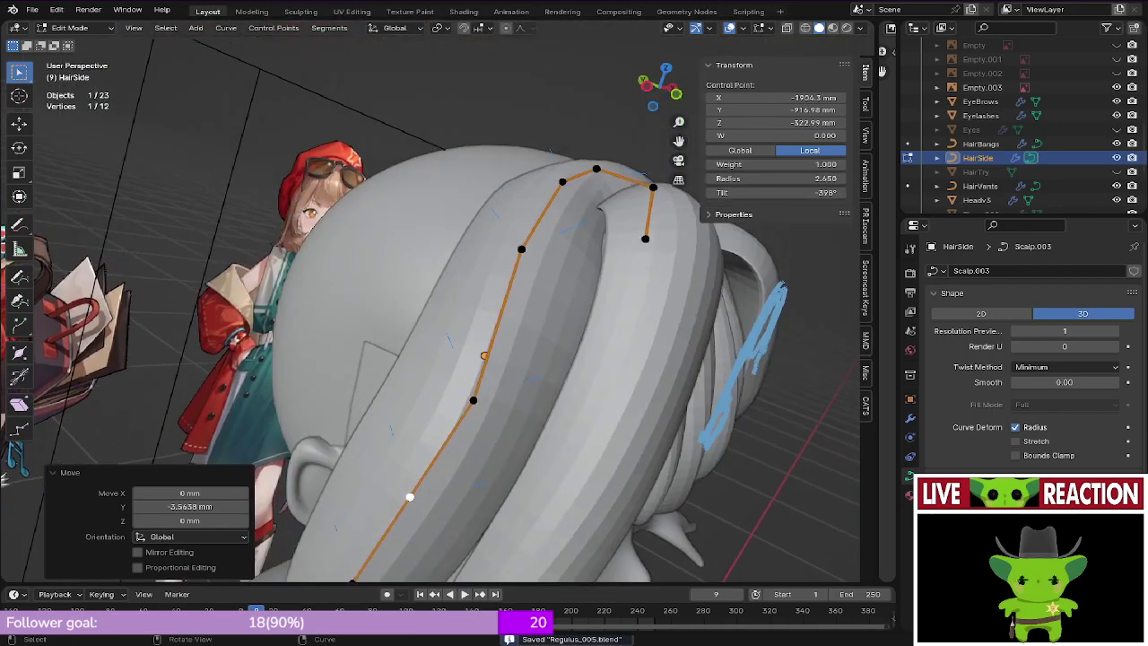
middle_click_drag(556, 385, 653, 354)
middle_click_drag(556, 328, 456, 297)
key("ctrl+s")
left_click(538, 298)
key("KP_1")
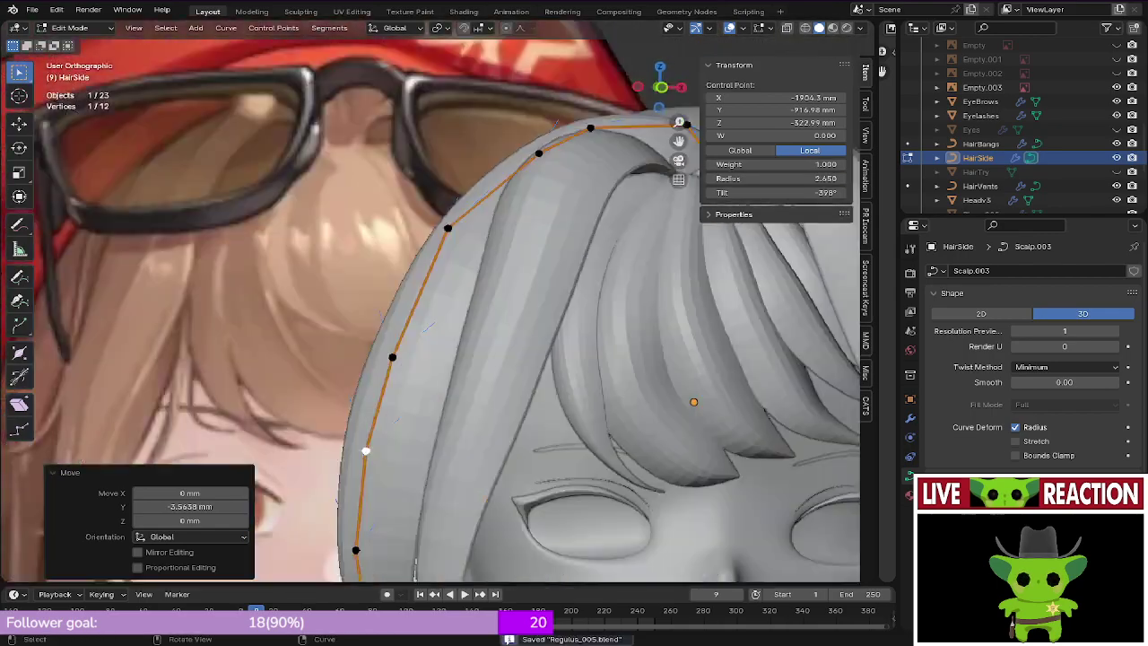
middle_click_drag(484, 377, 536, 158, "shift")
middle_click_drag(502, 305, 564, 235)
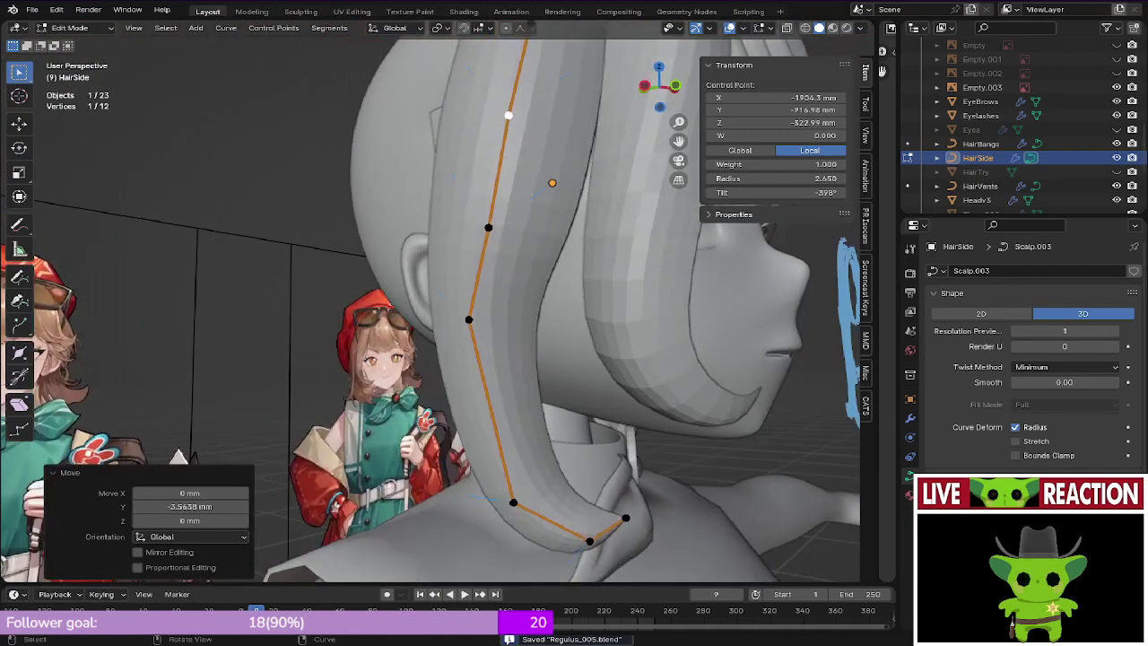
left_click(487, 226)
key("KP_1")
key("ctrl+s")
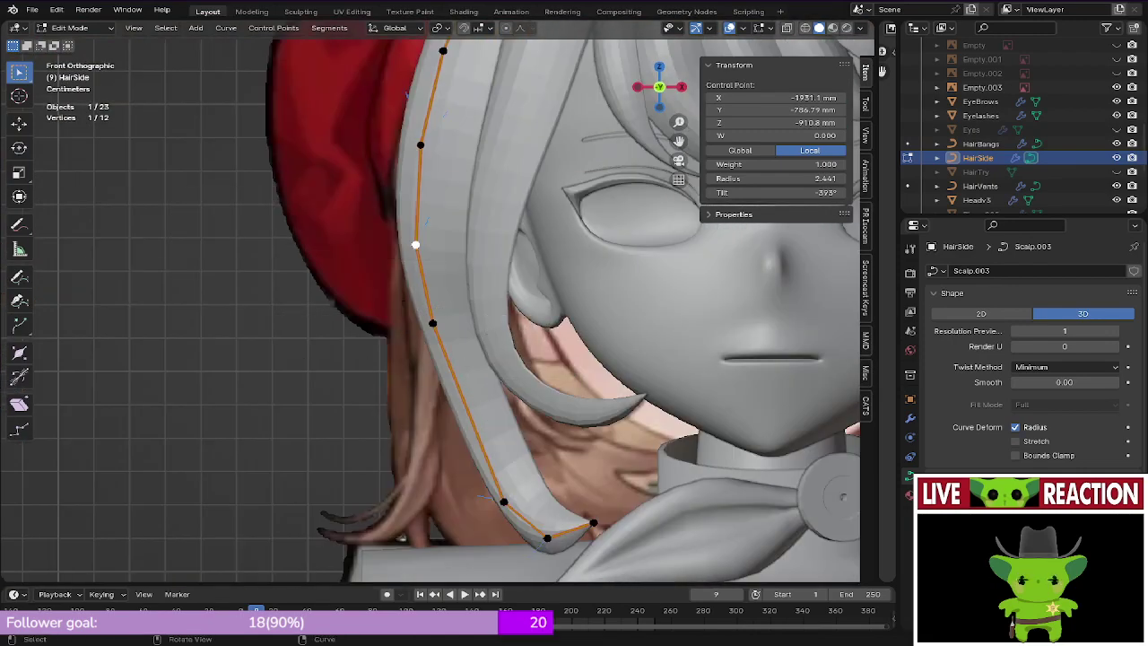
Step: Fatten the ninth HairSide control point by a factor of 2.085, judging its width against the front reference in wireframe
key("shift+z")
middle_click_drag(359, 256, 354, 219, "shift")
key("shift+z")
middle_click_drag(580, 353, 589, 335, "shift")
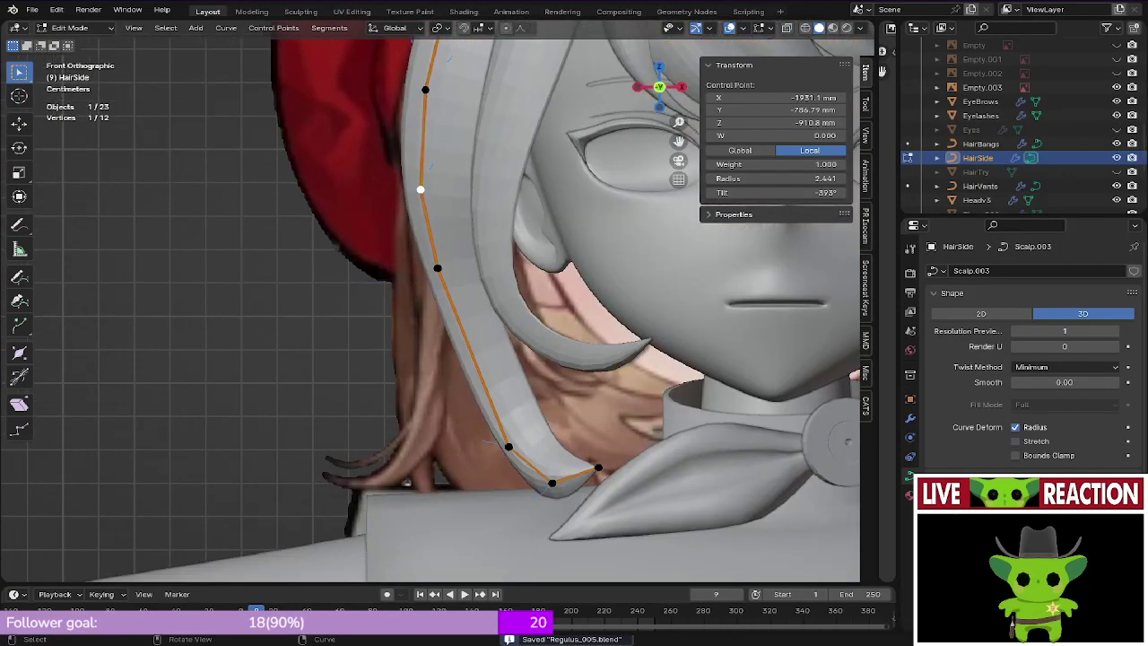
key("z")
left_click(479, 335)
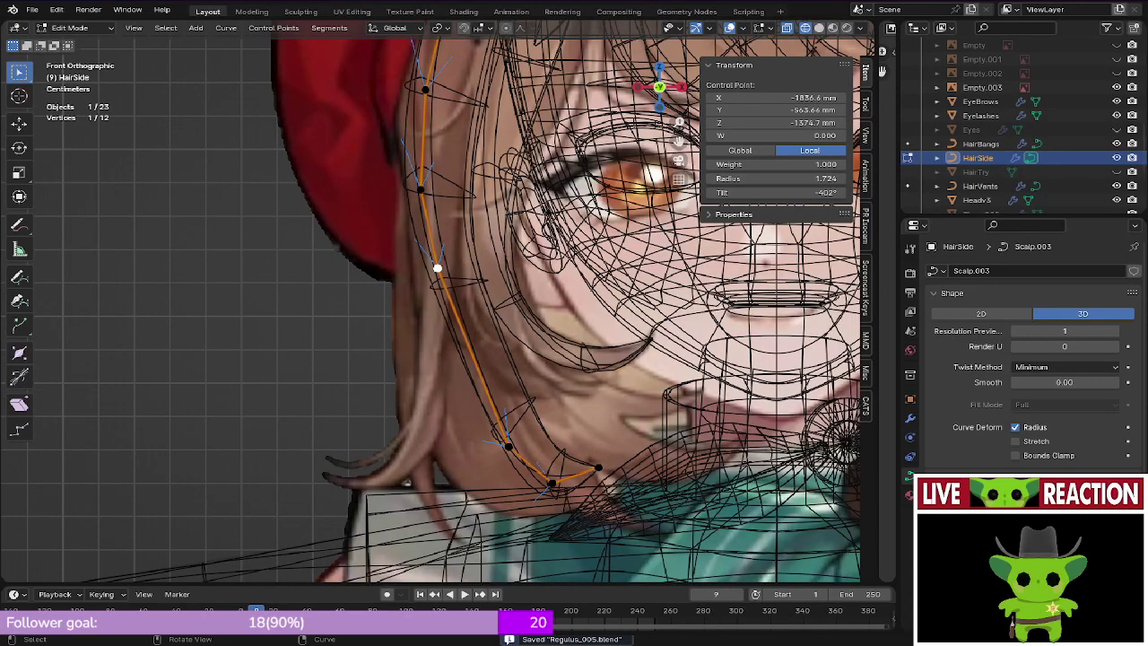
key("alt+s")
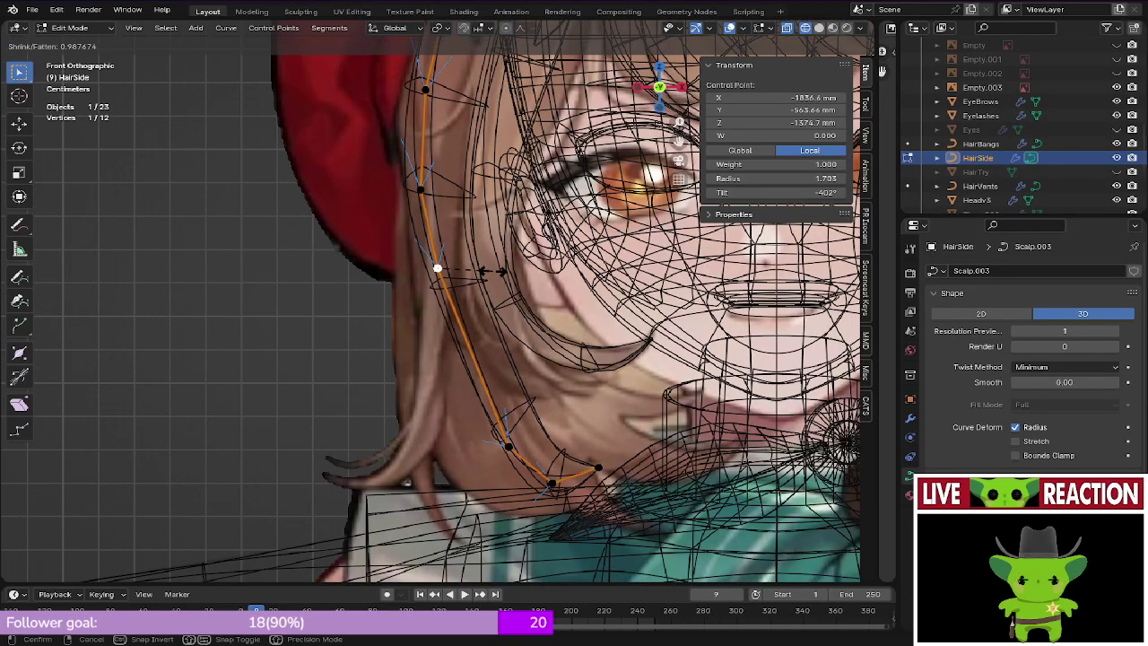
key("Return")
key("shift+z")
middle_click_drag(538, 269, 564, 265)
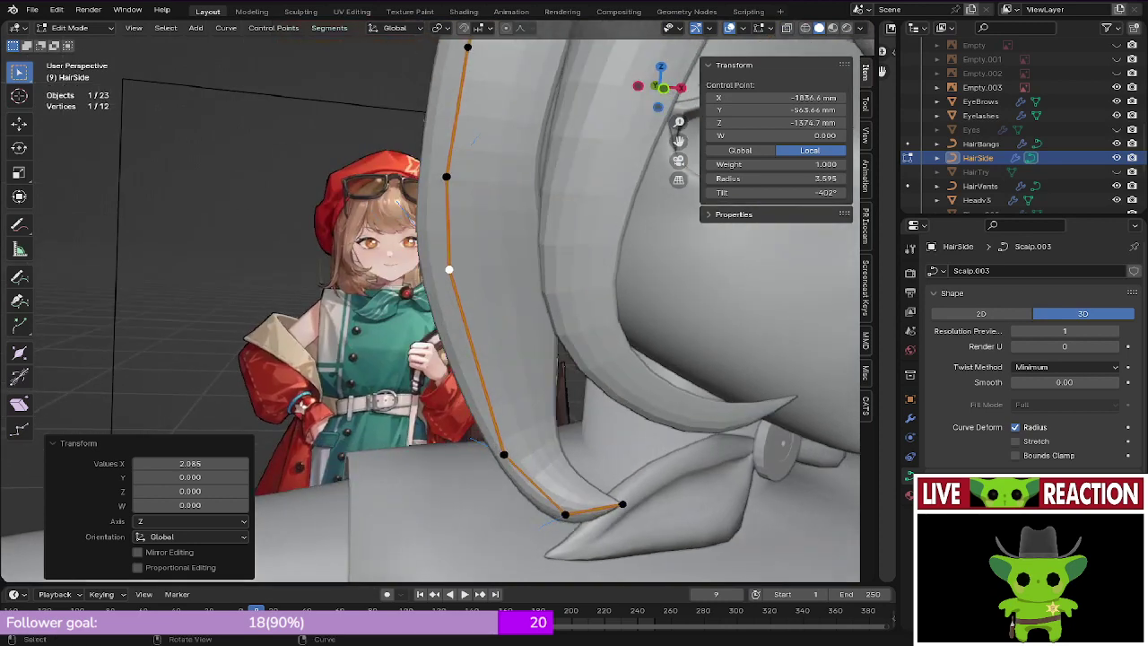
Step: Deselect the points, check the thickened strand in Material Preview shading, return to Solid shading and save the file
key("z")
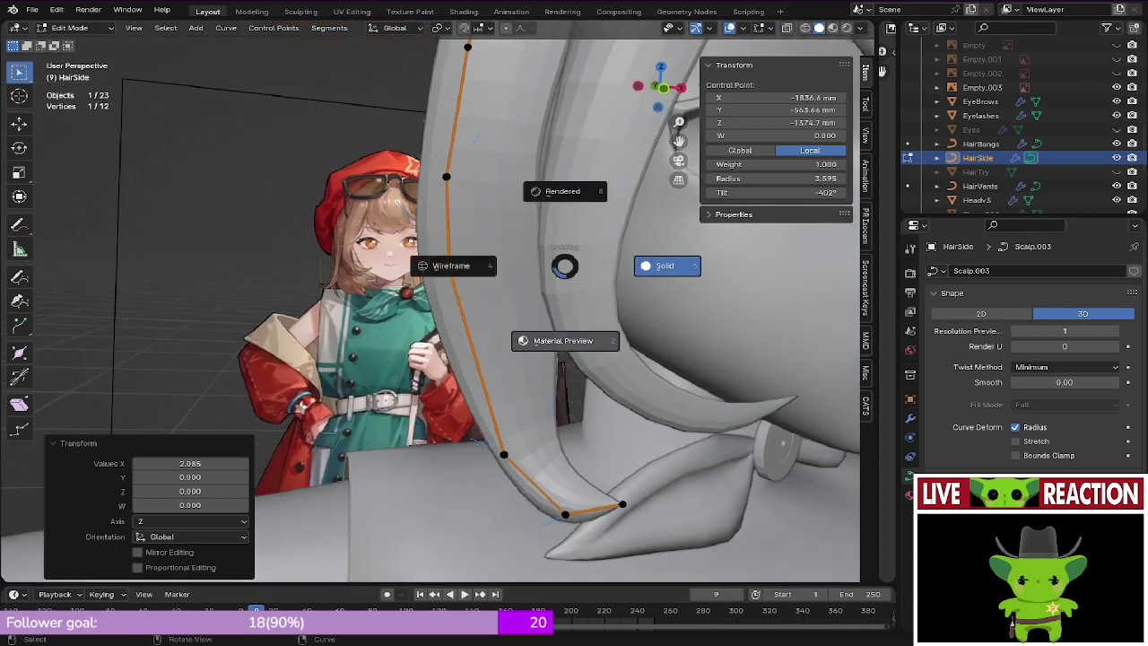
left_click(563, 340)
left_click(563, 340)
scroll(563, 341, "down", 3)
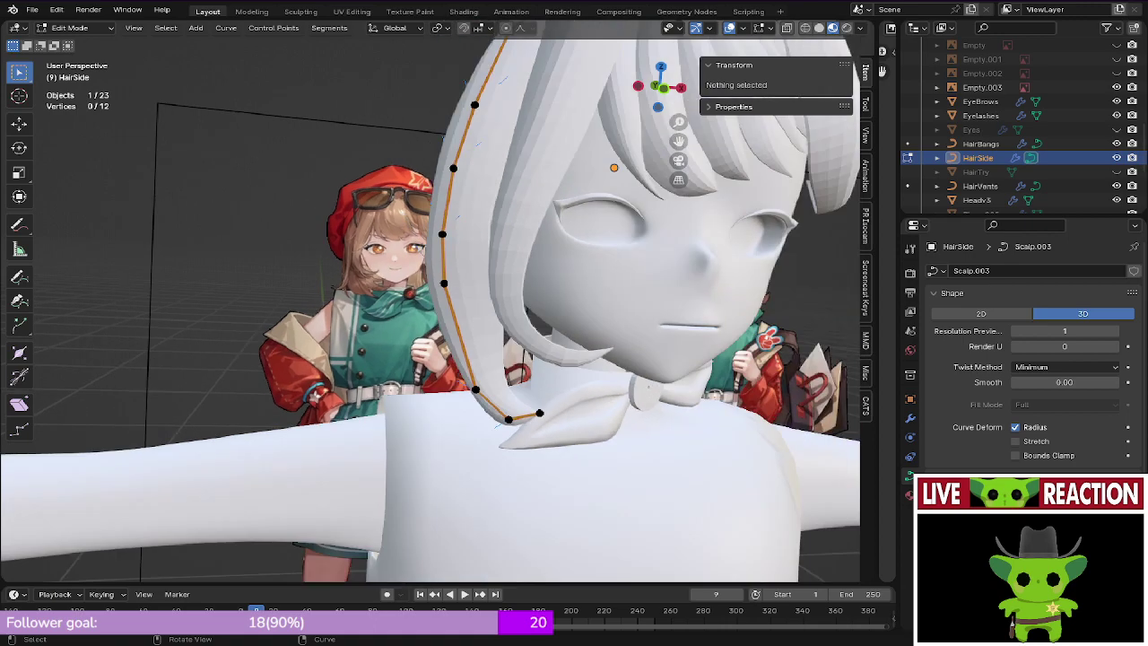
key("ctrl+s")
left_click(488, 291)
key("z")
left_click(588, 289)
key("ctrl+s")
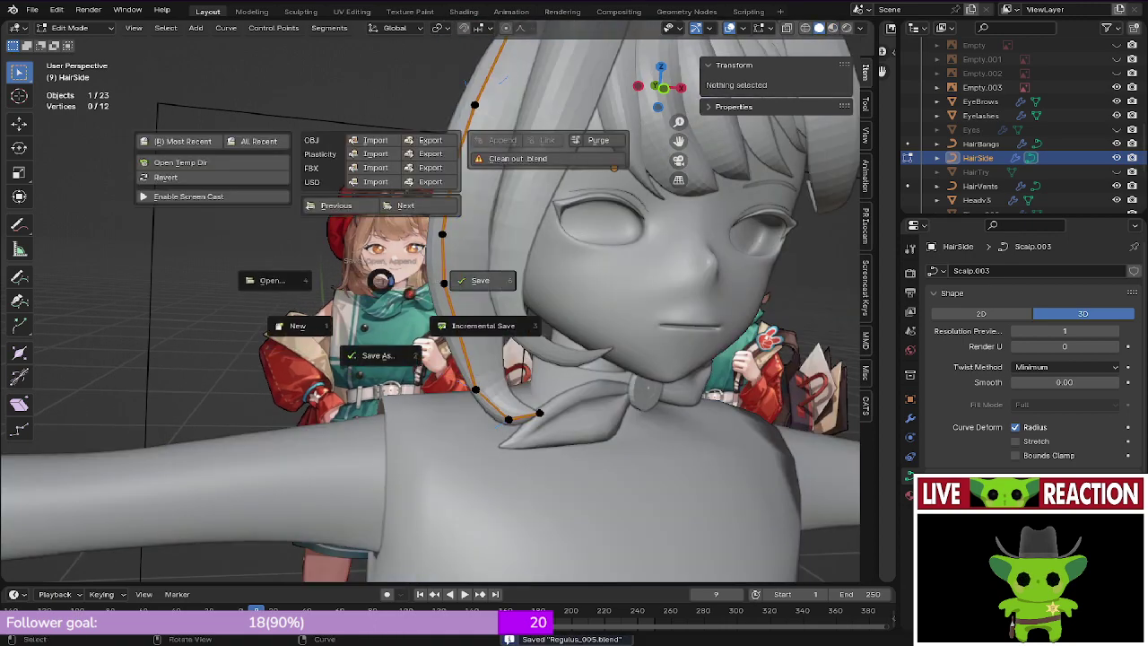
left_click(475, 282)
Step: Compare the lower HairSide strand with the front reference artwork in solid and wireframe shading, and save the file
key("KP_1")
scroll(484, 304, "down", 1)
middle_click_drag(538, 358, 219, 195, "shift")
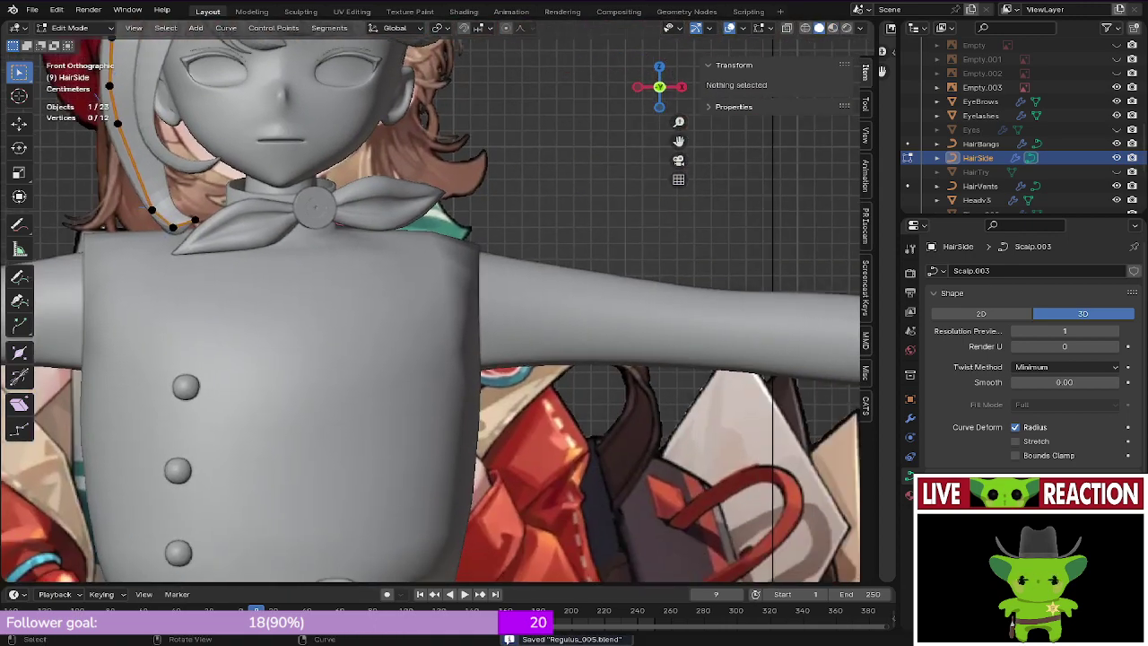
mouse_move(466, 313)
middle_mouse_down()
mouse_move(359, 316)
mouse_move(455, 321)
middle_mouse_up()
key("KP_1")
middle_click_drag(79, 147, 251, 225, "shift")
key("ctrl+s")
left_click(351, 225)
middle_click_drag(263, 177, 401, 265, "shift")
scroll(401, 264, "up", 3)
key("z")
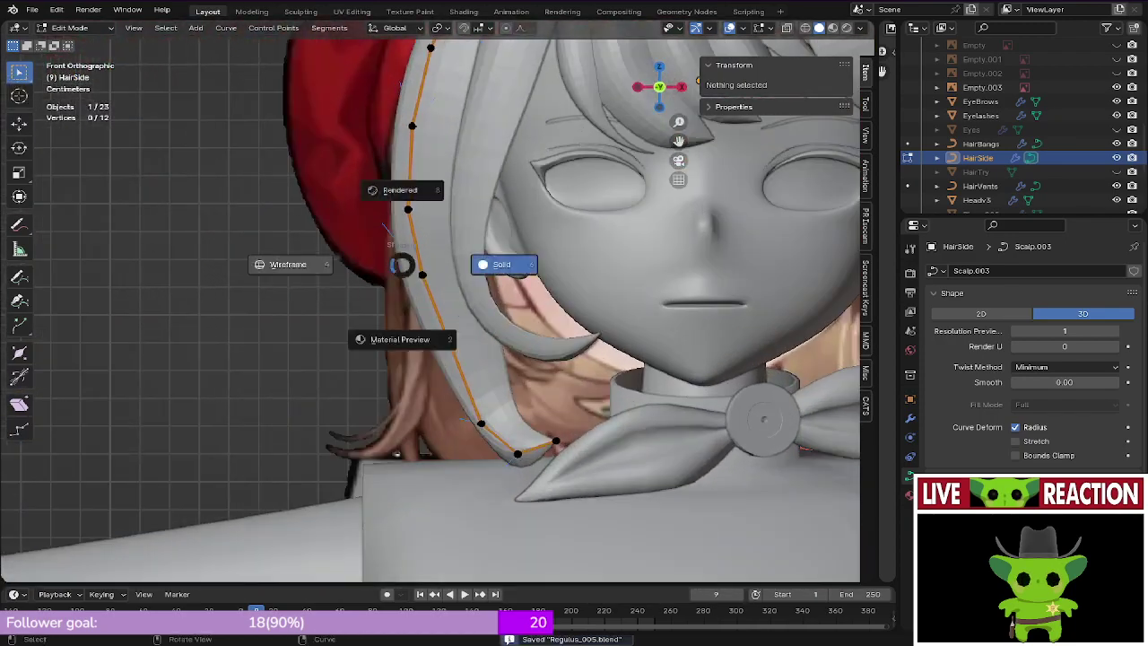
left_click(288, 265)
middle_click_drag(288, 264, 276, 255, "shift")
scroll(280, 262, "up", 1)
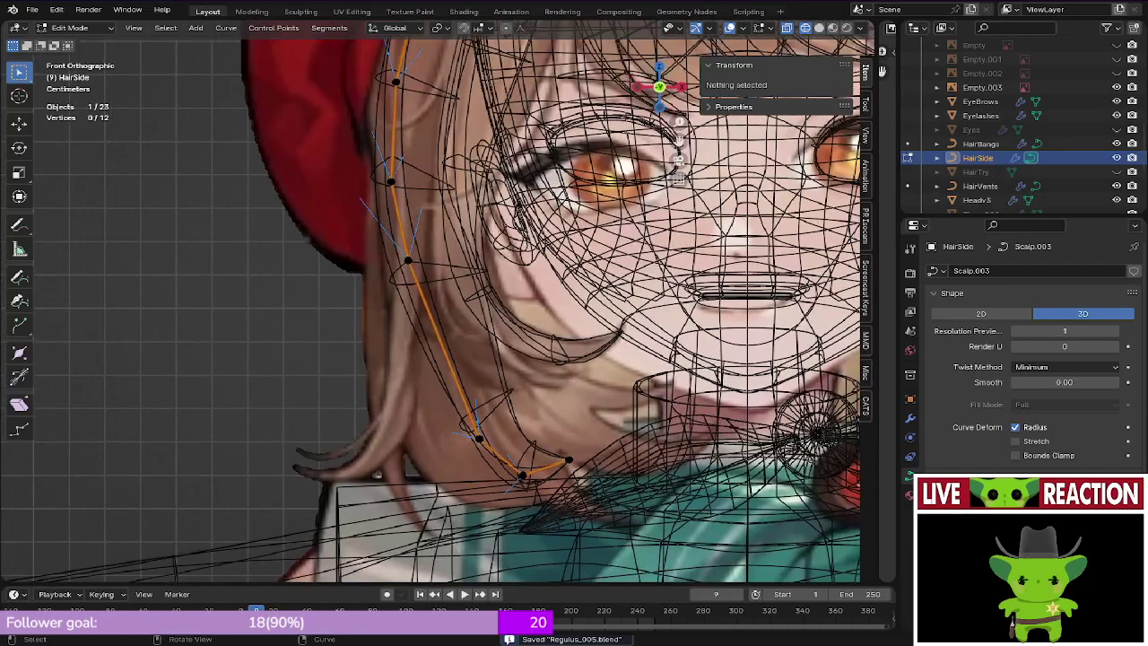
Step: Tilt the eighth and ninth HairSide control points together by -15.6°
key("z")
left_click(395, 265)
left_click(408, 260)
middle_click_drag(408, 260, 456, 285)
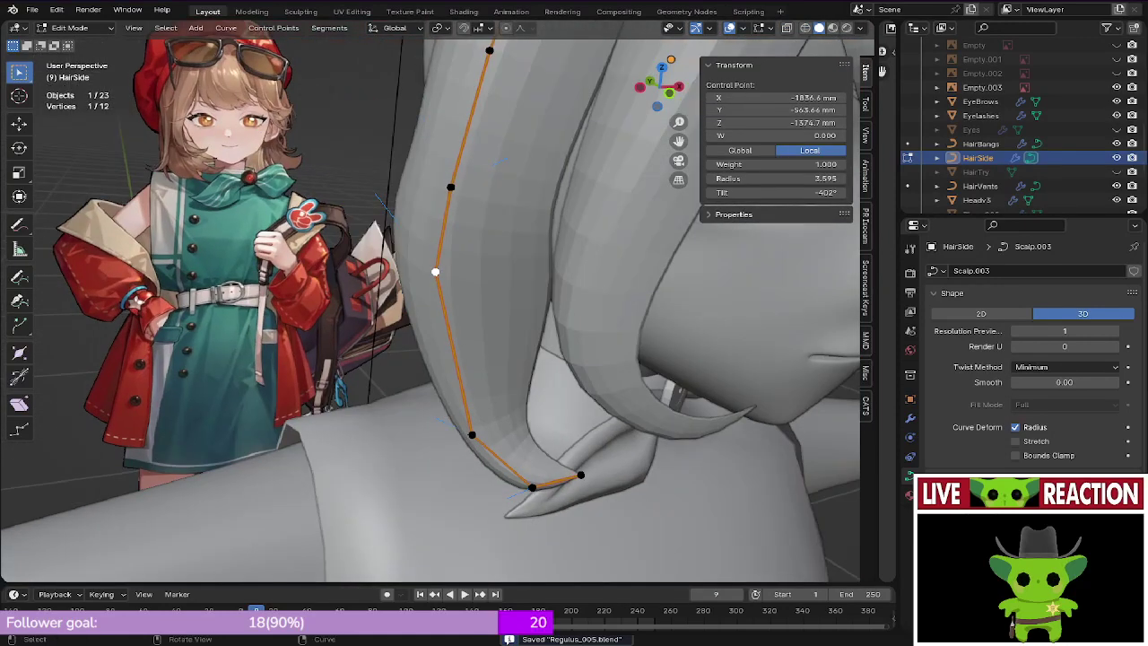
key("ctrl+t")
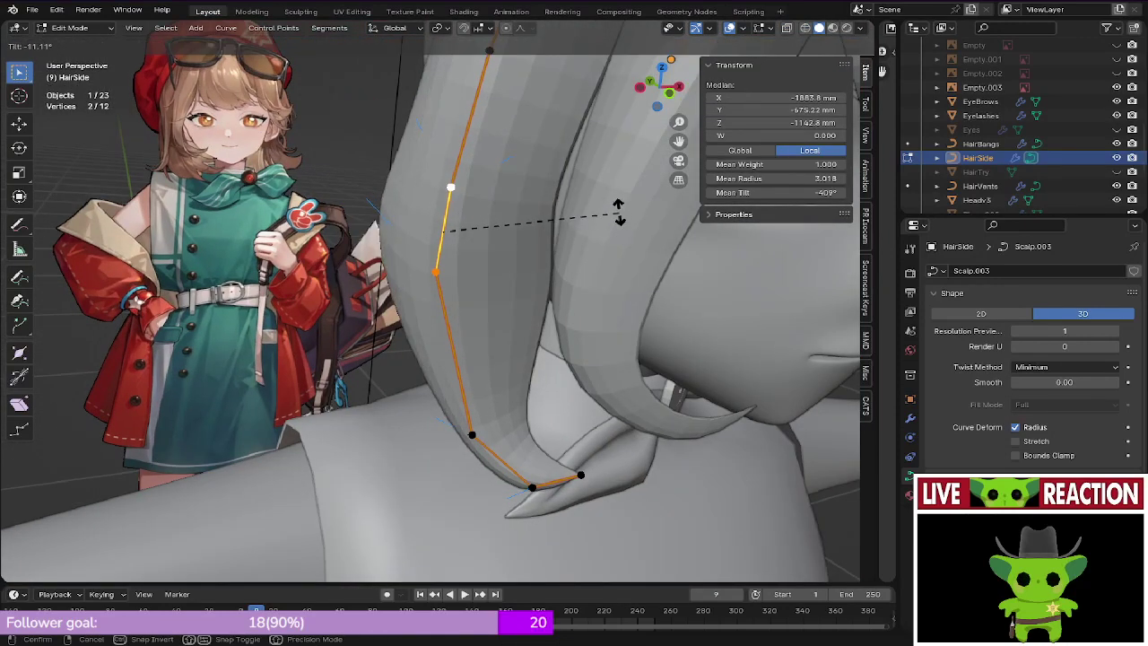
left_click(618, 204)
Step: Move the ninth HairSide control point about 14.4 mm down and 0.6 mm toward the head in front view
key("KP_1")
mouse_move(481, 186)
middle_mouse_down("shift")
mouse_move(490, 263)
mouse_move(456, 224)
middle_mouse_up("shift")
key("z")
left_click(442, 263)
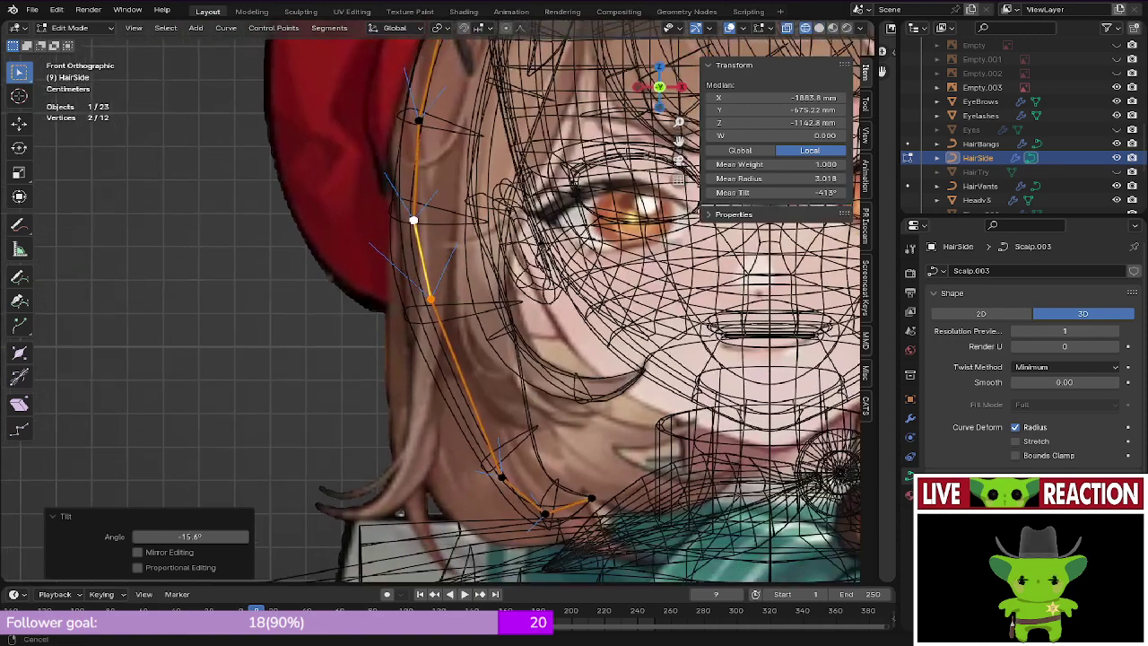
left_click(431, 298)
key("g")
left_click(432, 343)
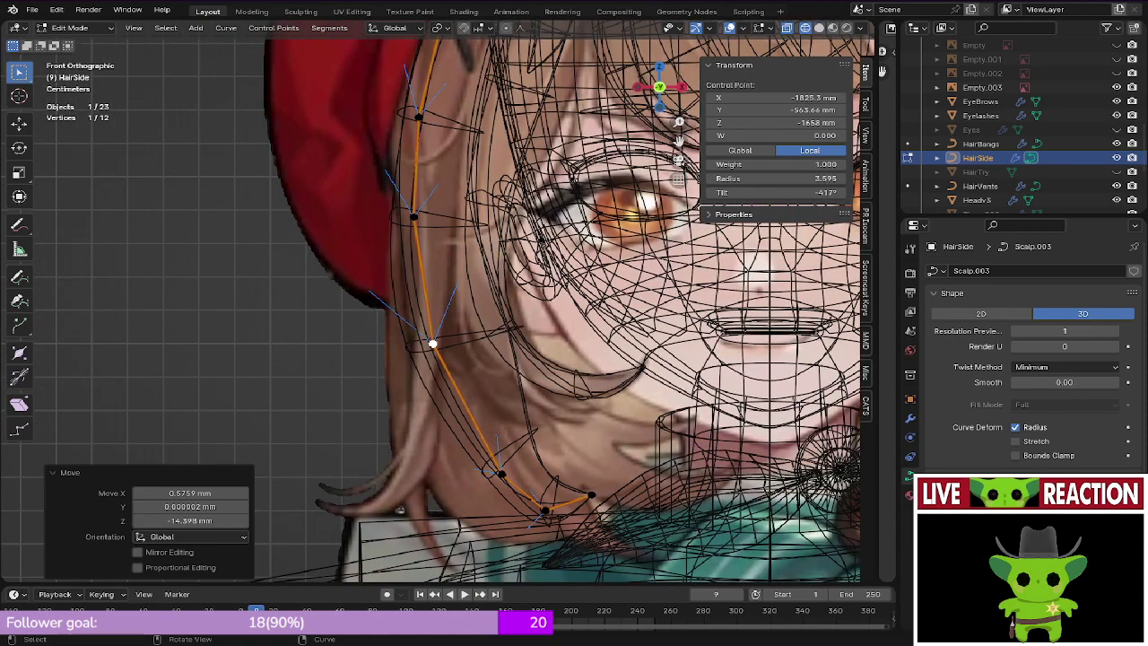
Step: Move the eighth HairSide control point about 7.5 mm down and 2.7 mm toward the head in front view
left_click(413, 216)
key("g")
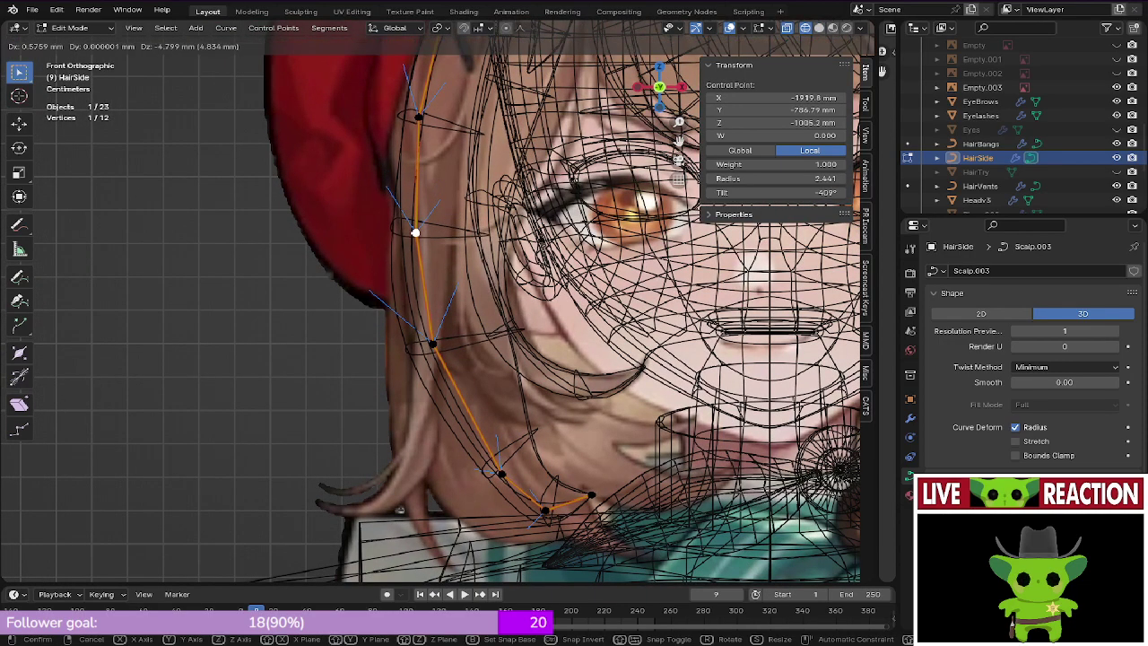
left_click(423, 241)
key("z")
middle_click_drag(457, 231, 574, 206)
key("ctrl+s")
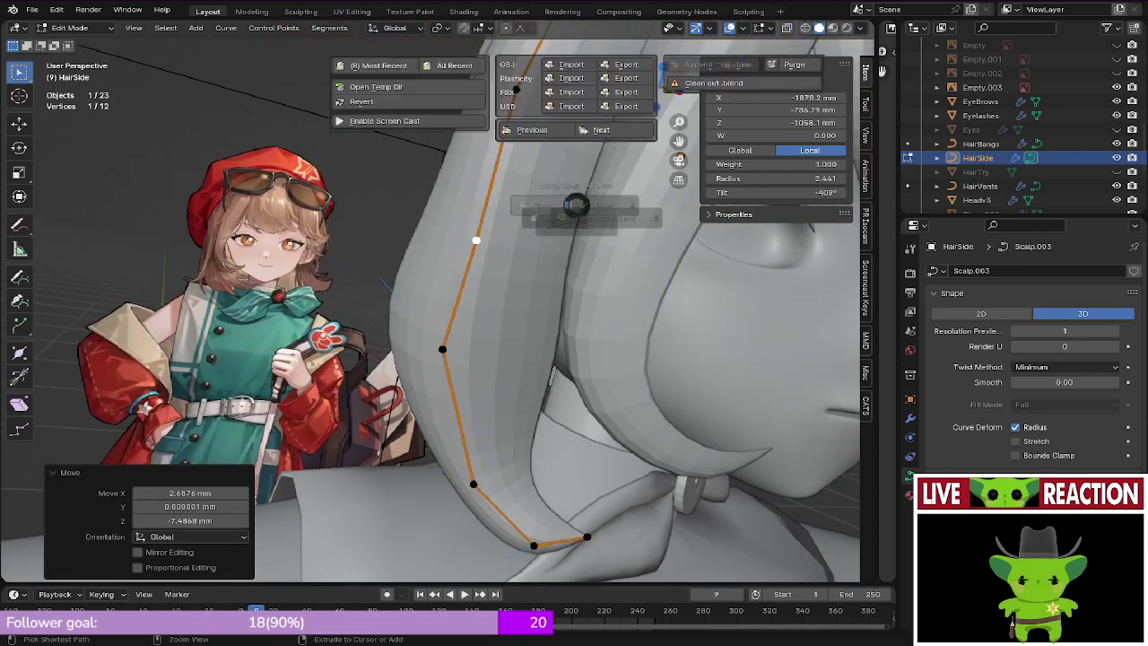
Step: Tilt the eighth HairSide control point by 20°, compare the strand with the front reference, and save the file
middle_click_drag(553, 369, 573, 439)
middle_click_drag(708, 288, 682, 301)
key("s")
left_click(670, 281)
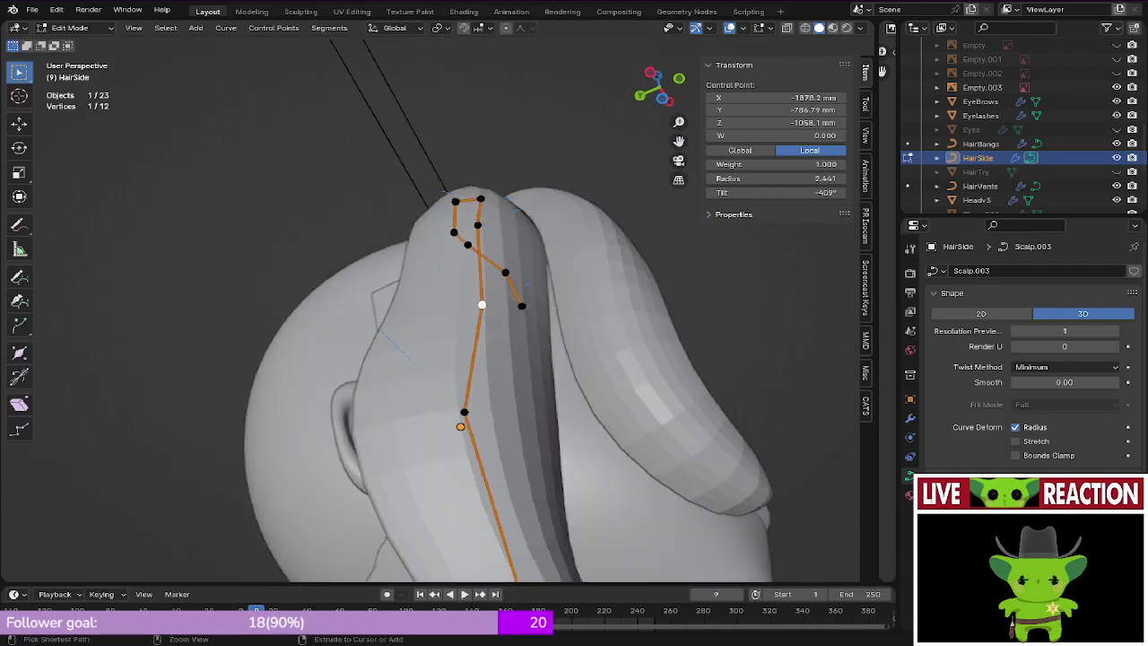
key("ctrl+t")
left_click(643, 351)
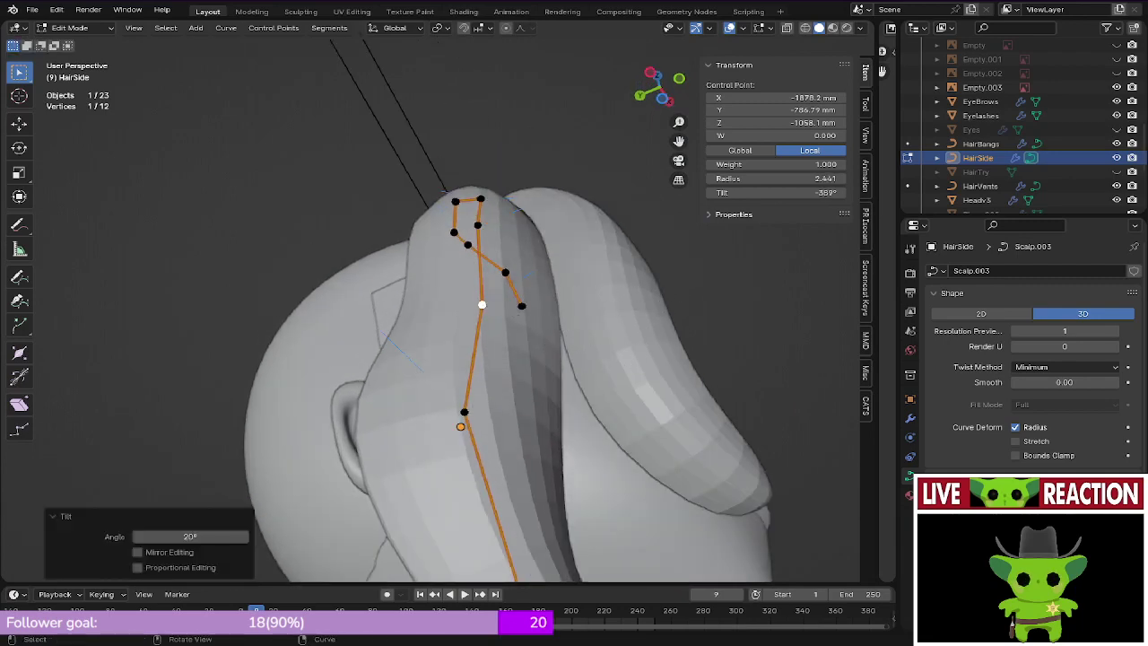
middle_click_drag(643, 352, 550, 307)
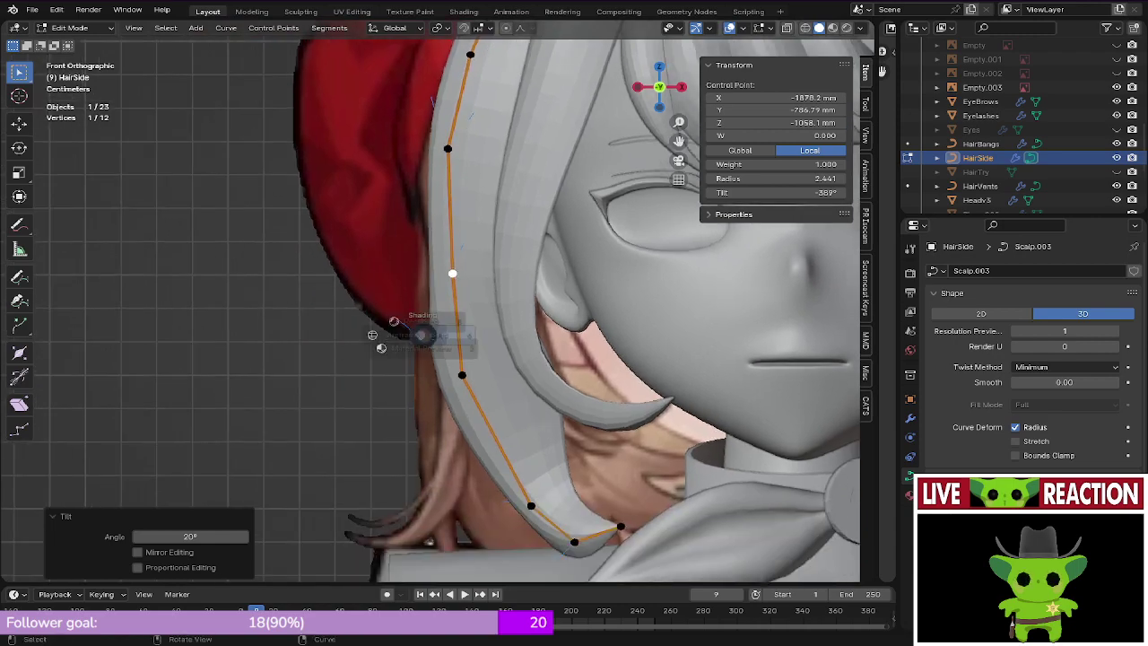
left_click(411, 334)
key("z")
left_click(439, 333)
key("ctrl+s")
left_click(368, 316)
Step: Subdivide the HairSide segment between the ninth and tenth control points to add a point between them
mouse_move(368, 316)
middle_mouse_down()
mouse_move(517, 328)
mouse_move(381, 336)
middle_mouse_up()
middle_click_drag(381, 336, 344, 230, "shift")
left_click(361, 269)
left_click(458, 273)
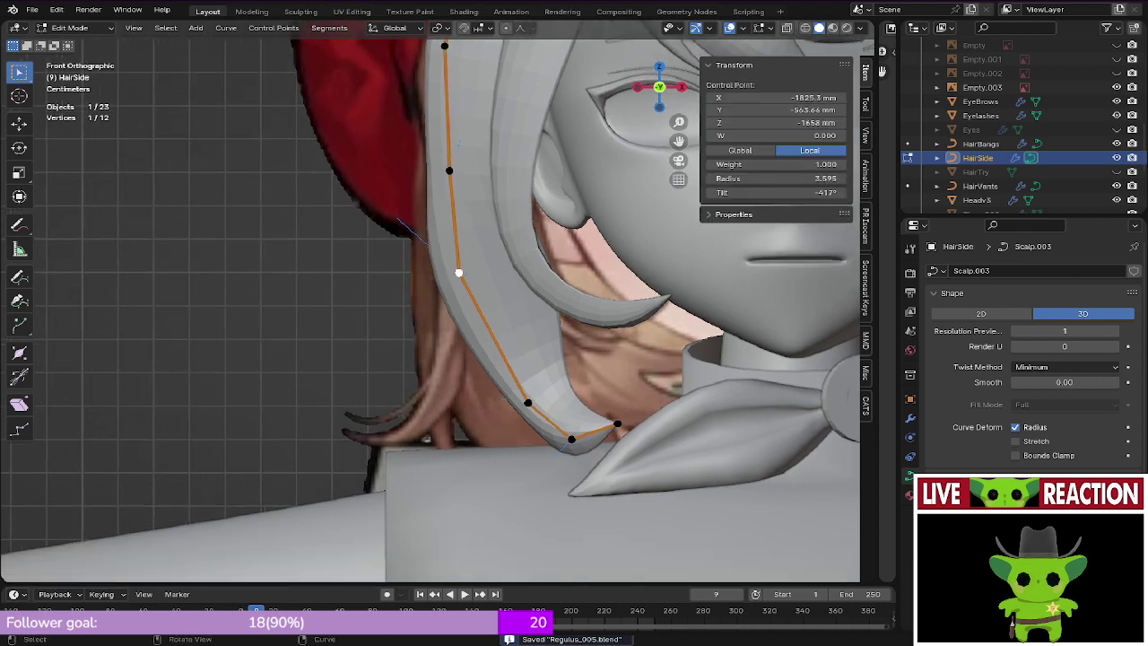
left_click(527, 403, "shift")
right_click(534, 368)
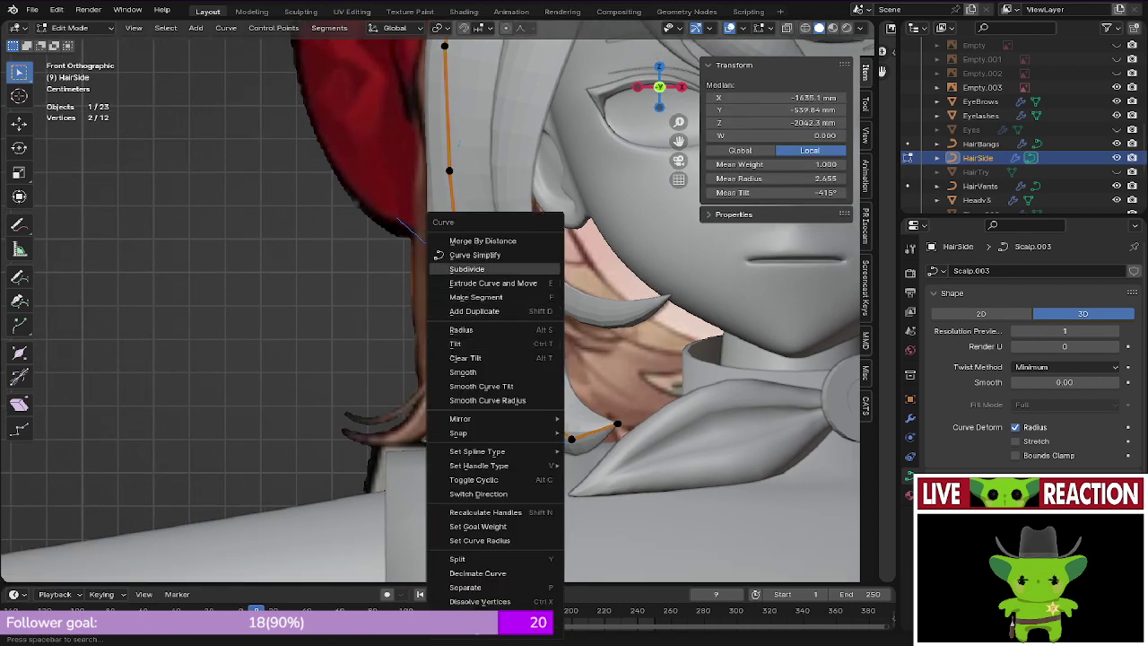
left_click(532, 268)
Step: Tilt the four HairSide control points from the newly added one through the strand's tip by -23.6°
left_click(493, 338)
middle_click_drag(495, 337, 545, 306)
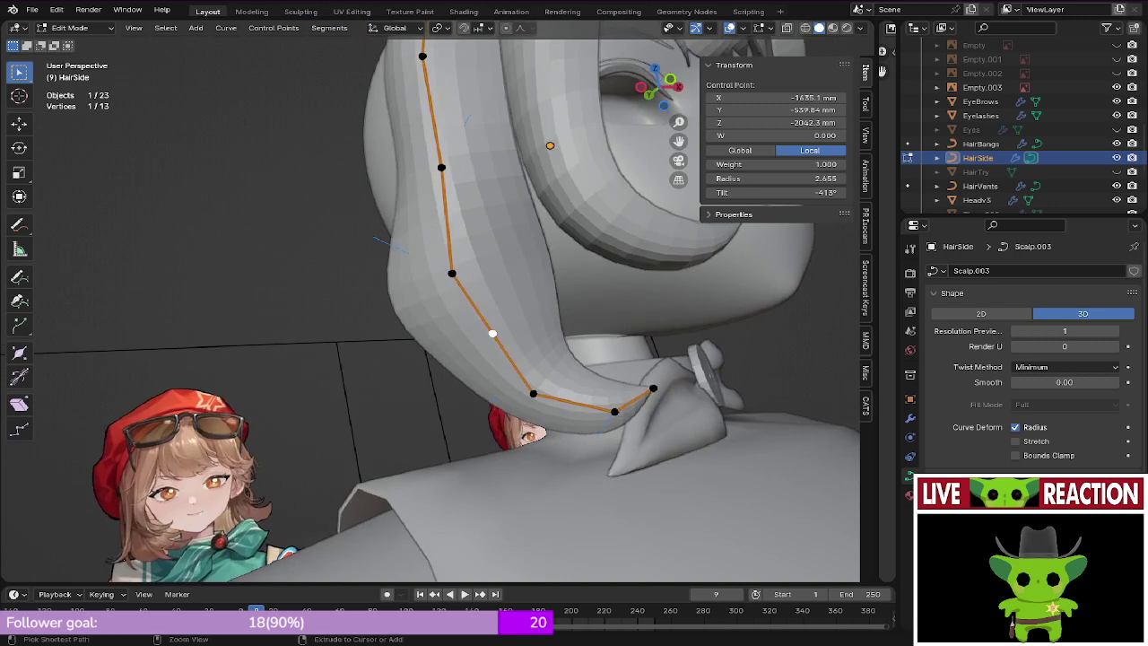
left_click(653, 388, "ctrl")
middle_click_drag(653, 388, 666, 395)
key("ctrl+t")
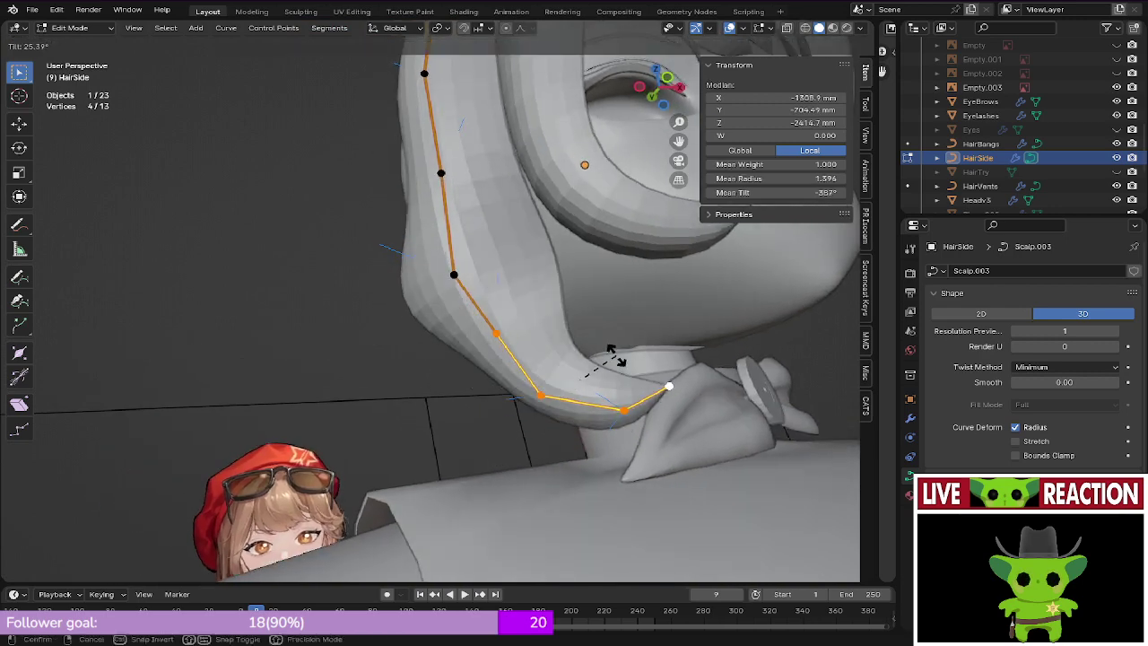
left_click(595, 257)
key("KP_1")
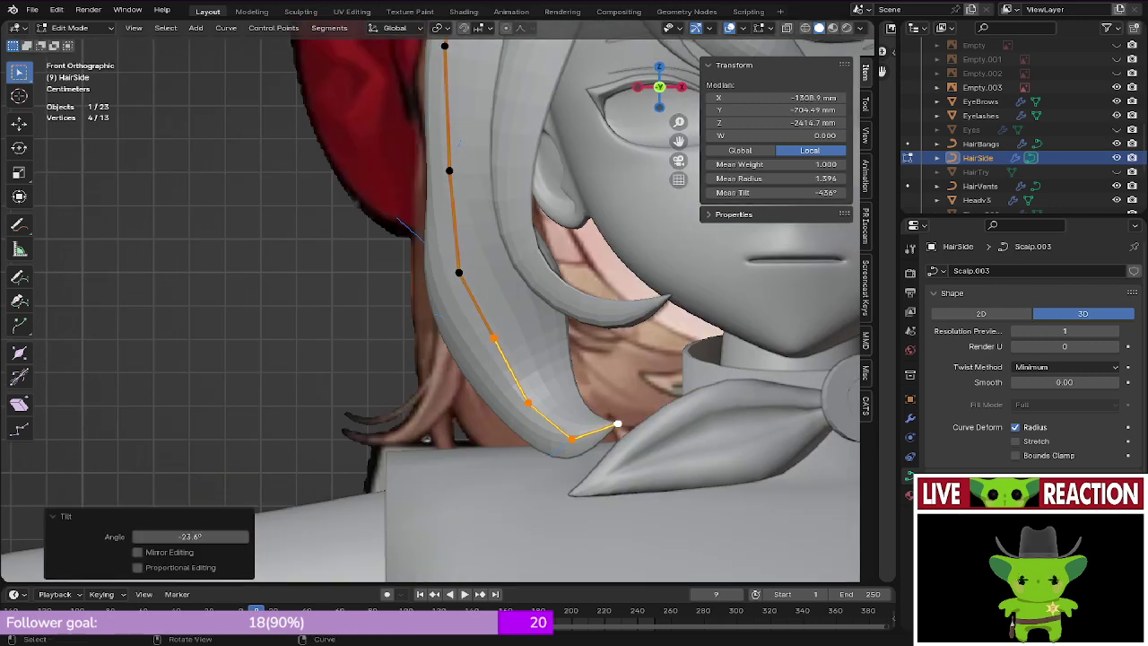
Step: Adjust the ninth HairSide control point's tilt, tilt the eighth point by -11.9°, and save the file
key("shift+z")
left_click(459, 273)
middle_click_drag(461, 273, 502, 276)
key("shift+z")
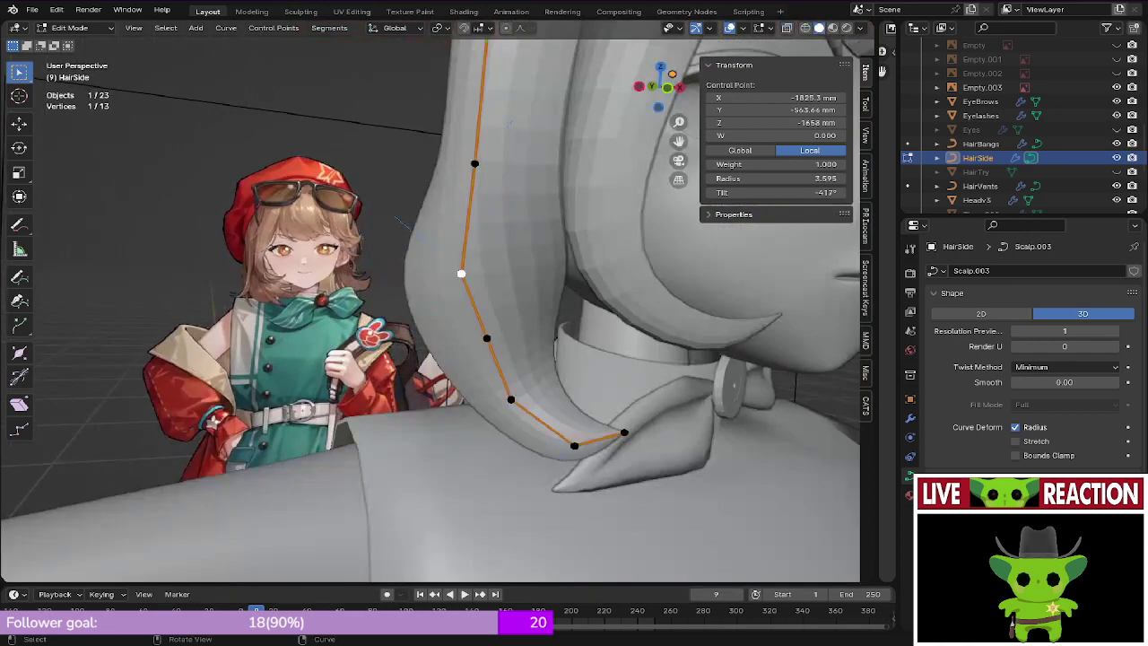
key("ctrl+t")
left_click(642, 235)
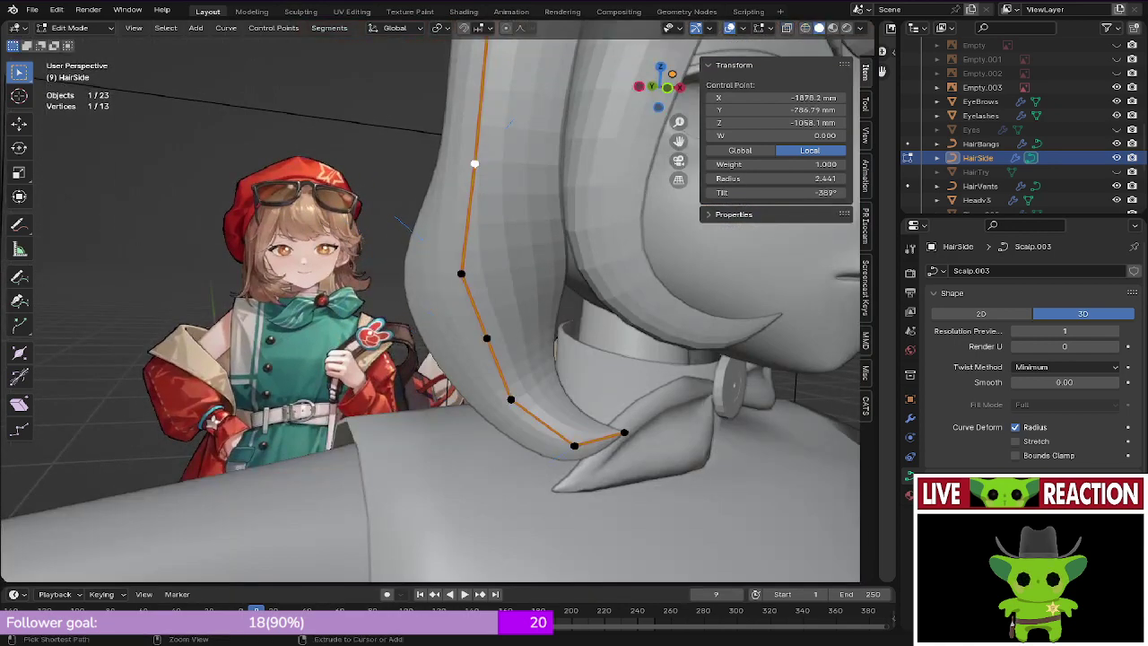
key("ctrl+t")
left_click(675, 255)
key("KP_1")
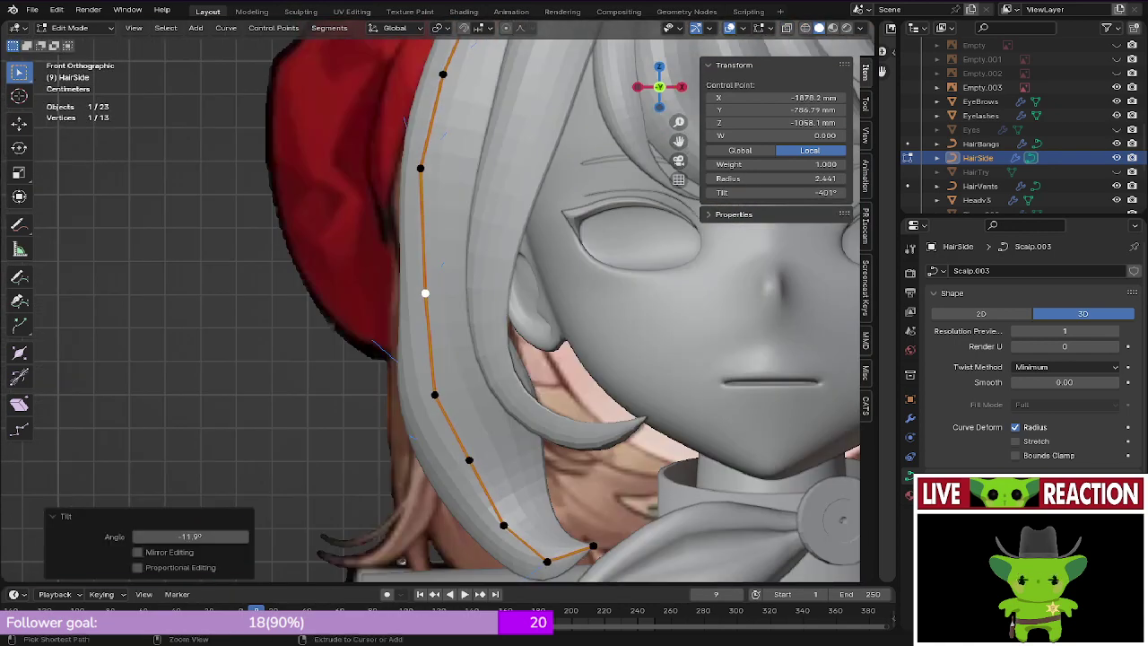
middle_click_drag(468, 460, 494, 382, "shift")
key("ctrl+s")
Step: Move the tenth HairSide control point about 2.3 mm away from the head and 2.7 mm down in front view, and save
left_click(495, 382)
key("z")
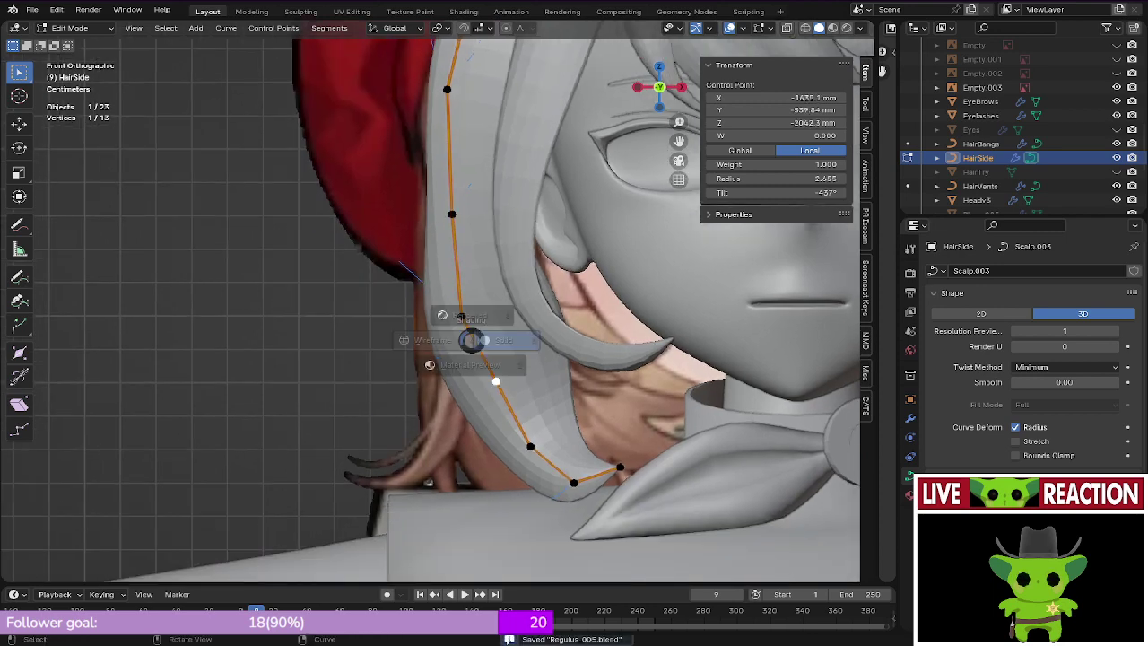
left_click(429, 340)
key("g")
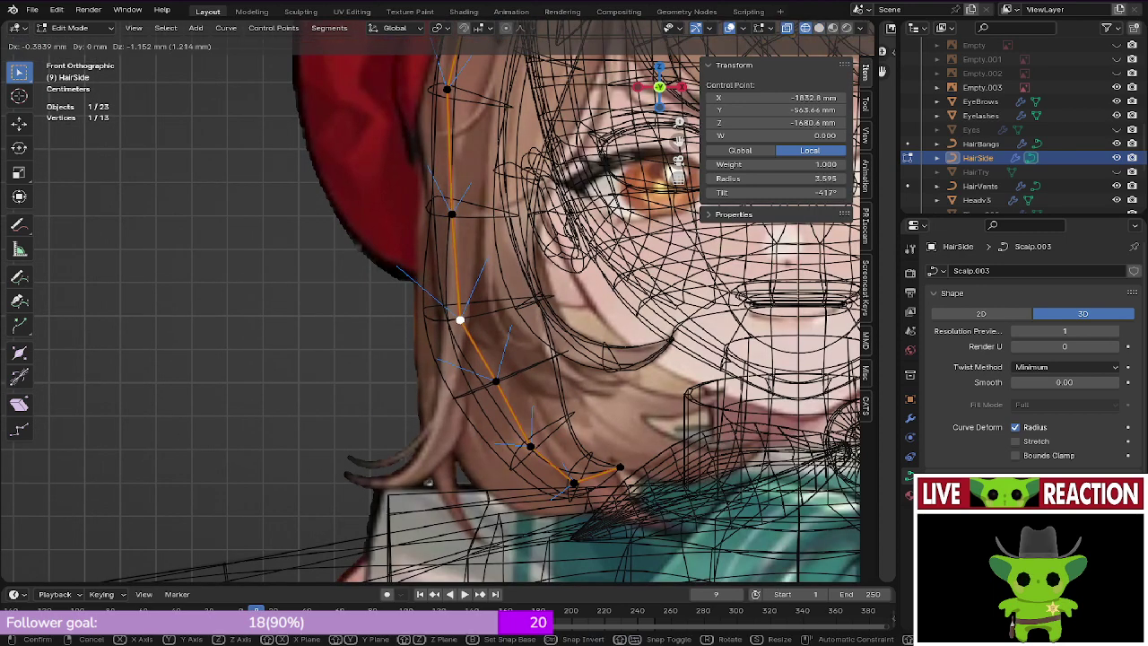
key("Escape")
left_click_drag(496, 381, 486, 390)
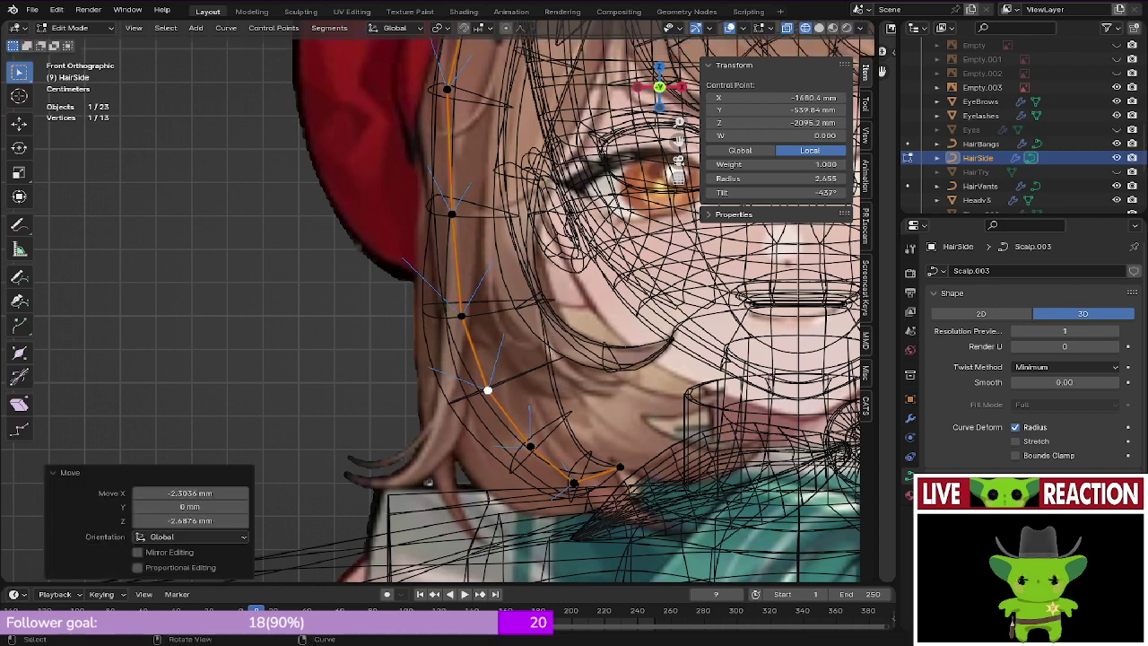
key("ctrl+s")
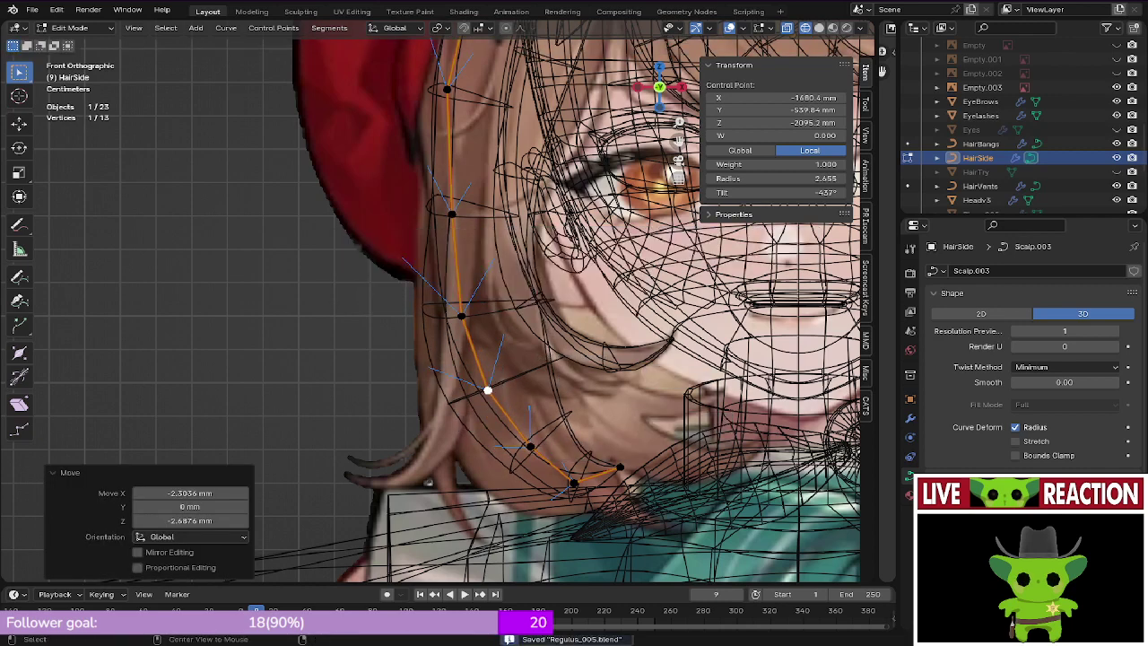
Step: Thicken the tenth HairSide control point to a radius of about 3.55 and the eleventh to about 3.22
key("alt+s")
left_click(481, 325)
key("z")
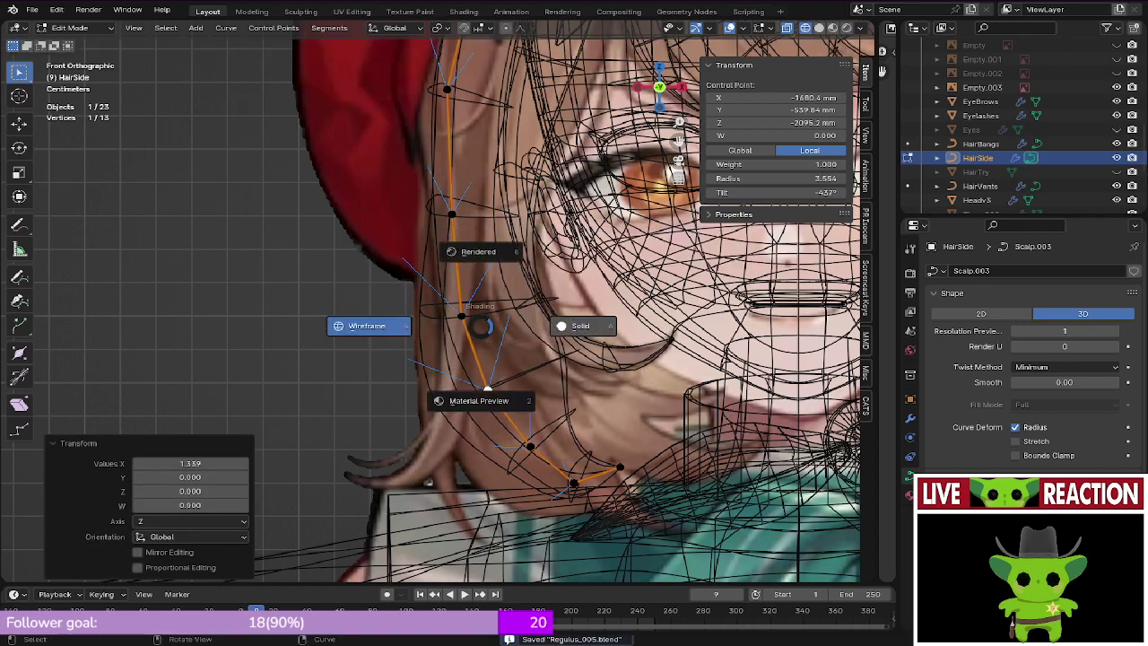
left_click(580, 325)
left_click(530, 446)
key("alt+s")
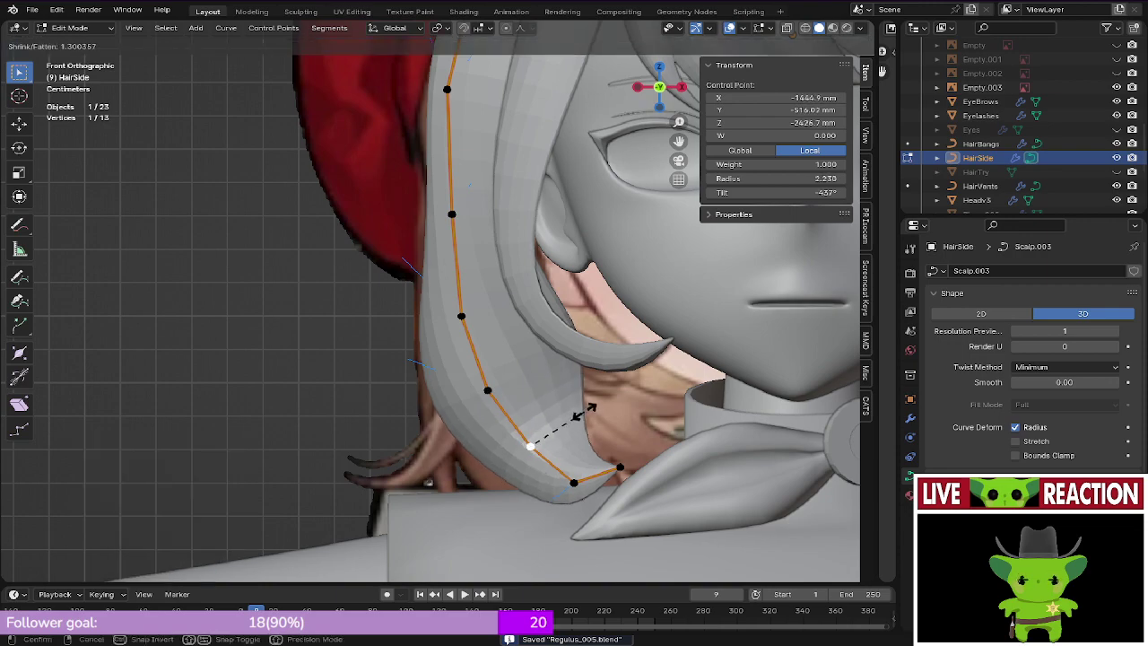
left_click(605, 403)
Step: Move the HairSide strand's tip point about 38.8 mm inward and 7.1 mm up in front view, and save the file
key("z")
left_click(507, 403)
left_click(510, 417)
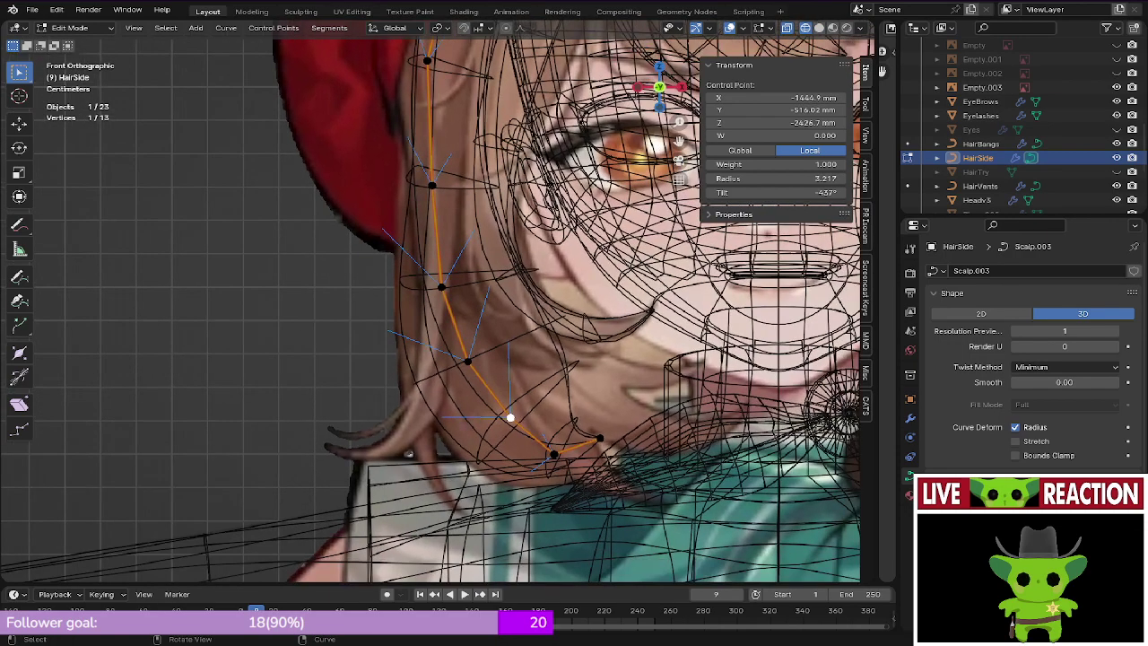
key("g")
left_click(643, 418)
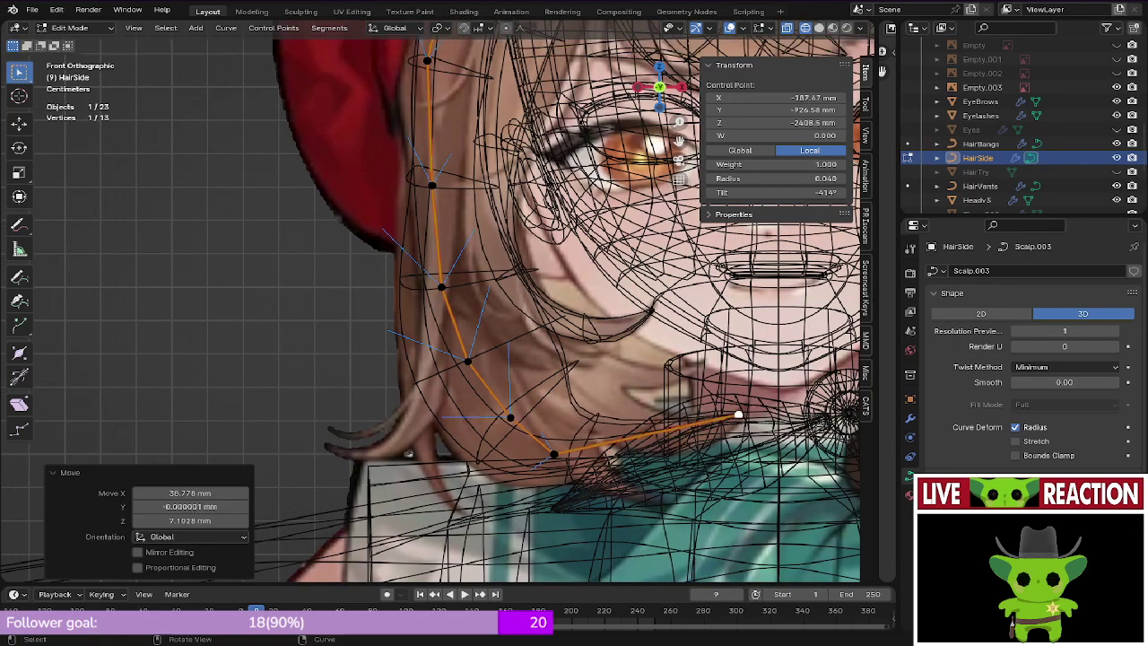
key("ctrl+s")
left_click(745, 418)
Step: Move the twelfth HairSide control point about 12.9 mm inward and 3.6 mm up in front view, and save the file
middle_click_drag(744, 418, 726, 392, "shift")
left_click(535, 427)
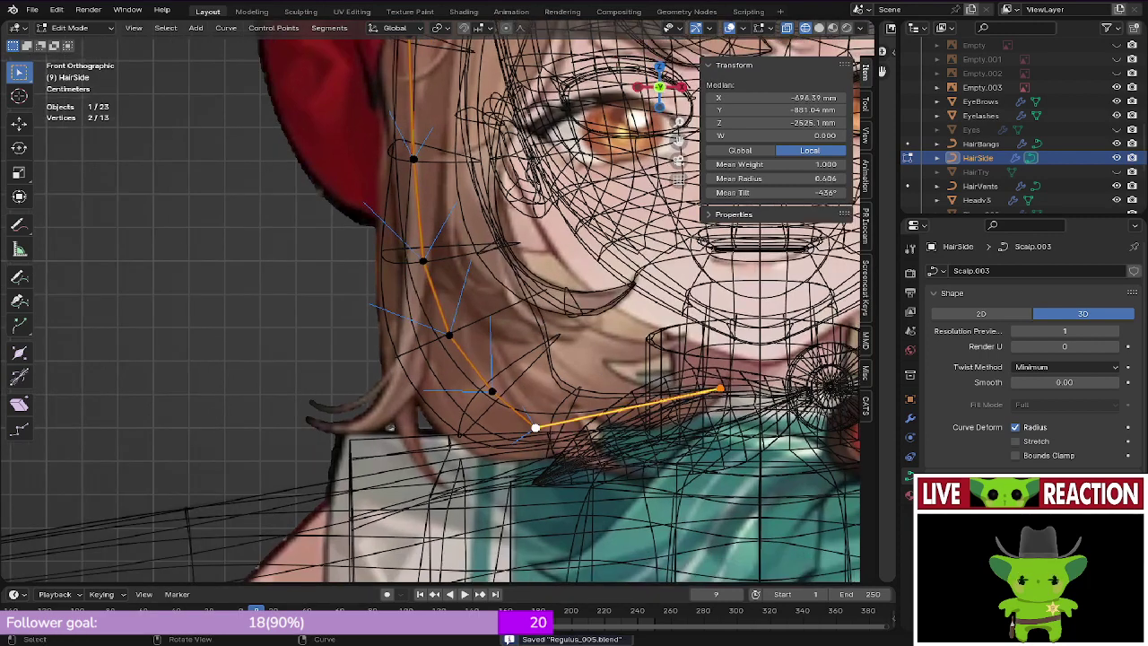
key("g")
left_click(581, 415)
key("z")
left_click(684, 408)
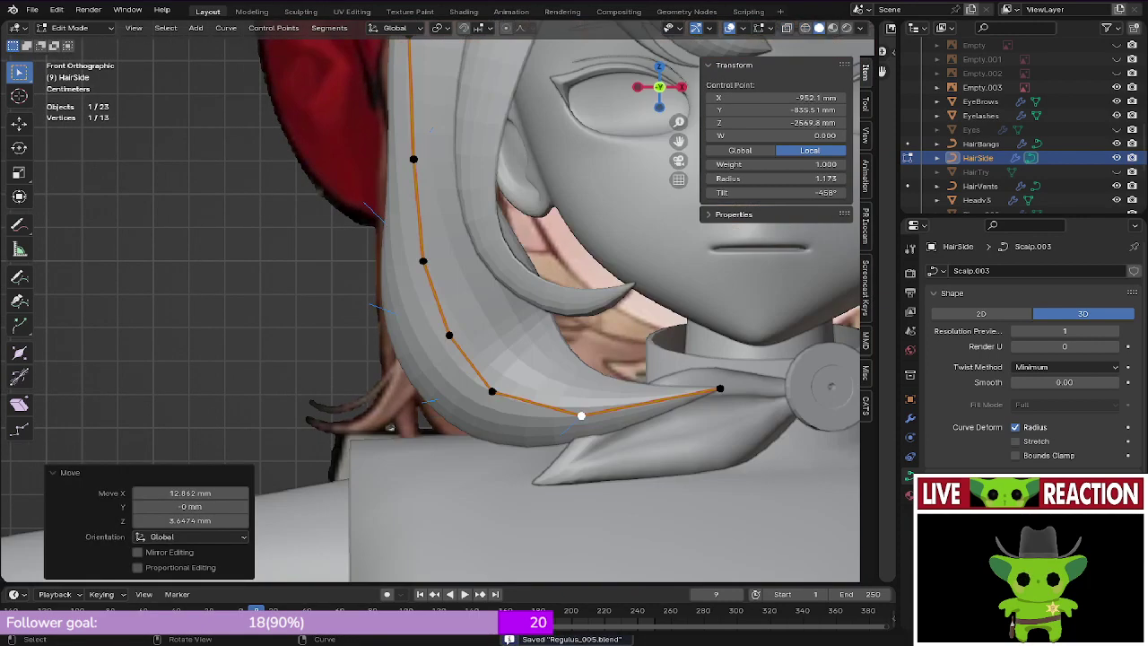
key("ctrl+s")
left_click(695, 386)
Step: Tilt the twelfth HairSide control point, just before the strand's tip, by 10.7°
key("shift+s")
key("Escape")
middle_click_drag(594, 359, 627, 354)
key("ctrl+t")
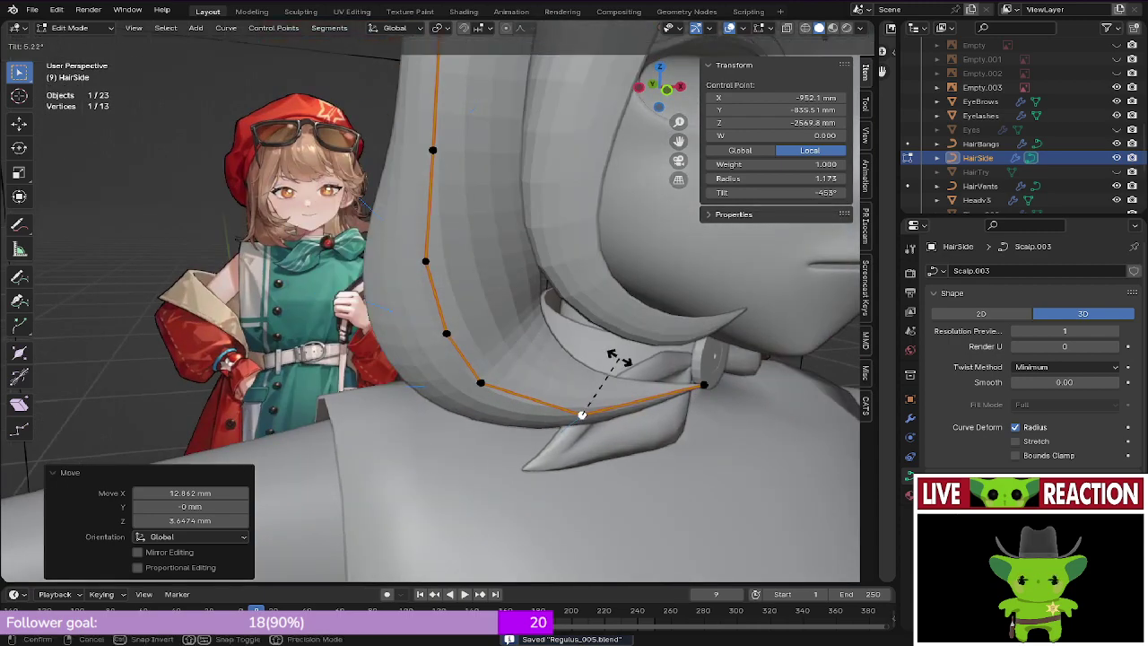
left_click(615, 356)
key("KP_1")
key("shift+s")
key("Escape")
Step: Move the strand's tip about -15.1 mm along Y using connected proportional editing with Sharp falloff, and save the file
middle_click_drag(598, 371, 667, 386)
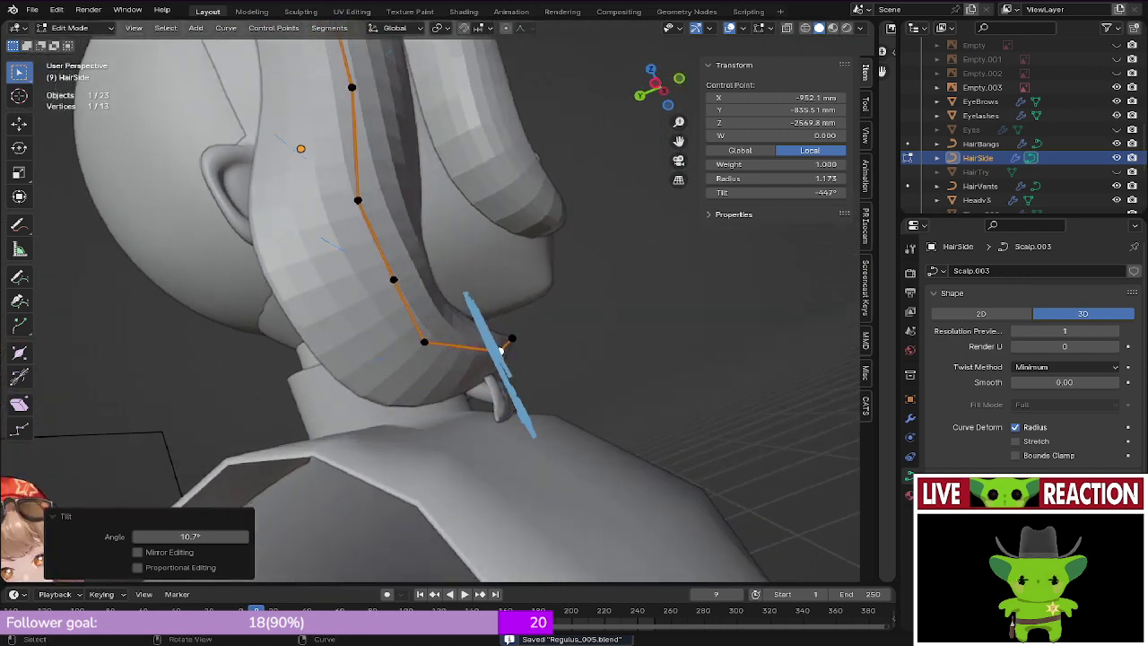
left_click(512, 338)
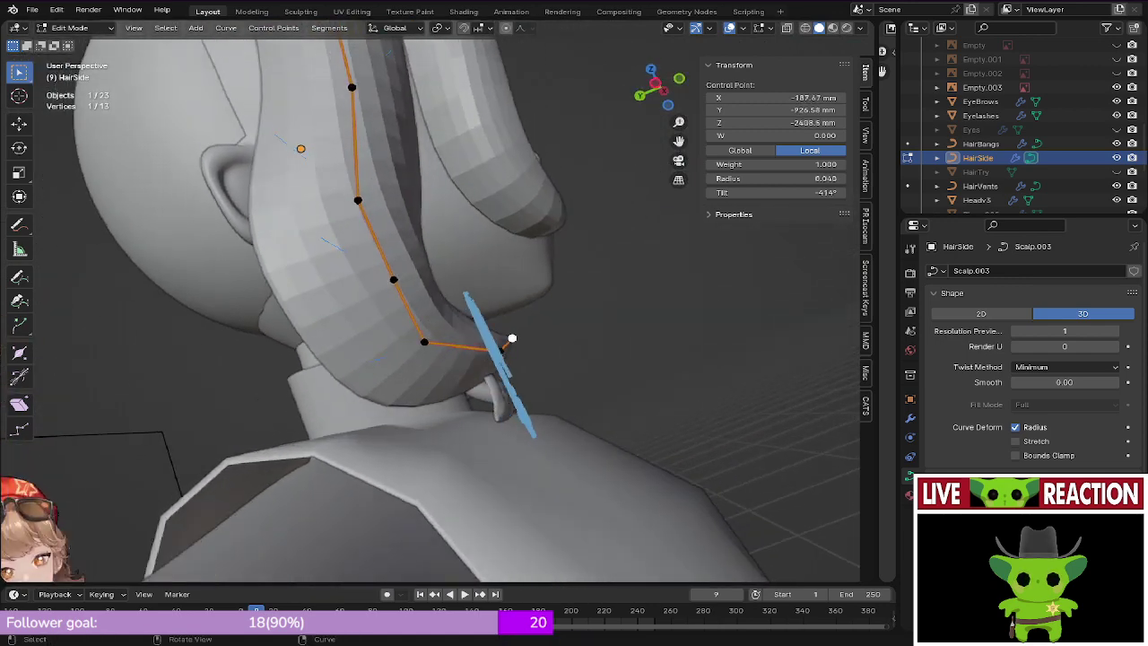
key("g")
key("y")
scroll(541, 326, "down", 7)
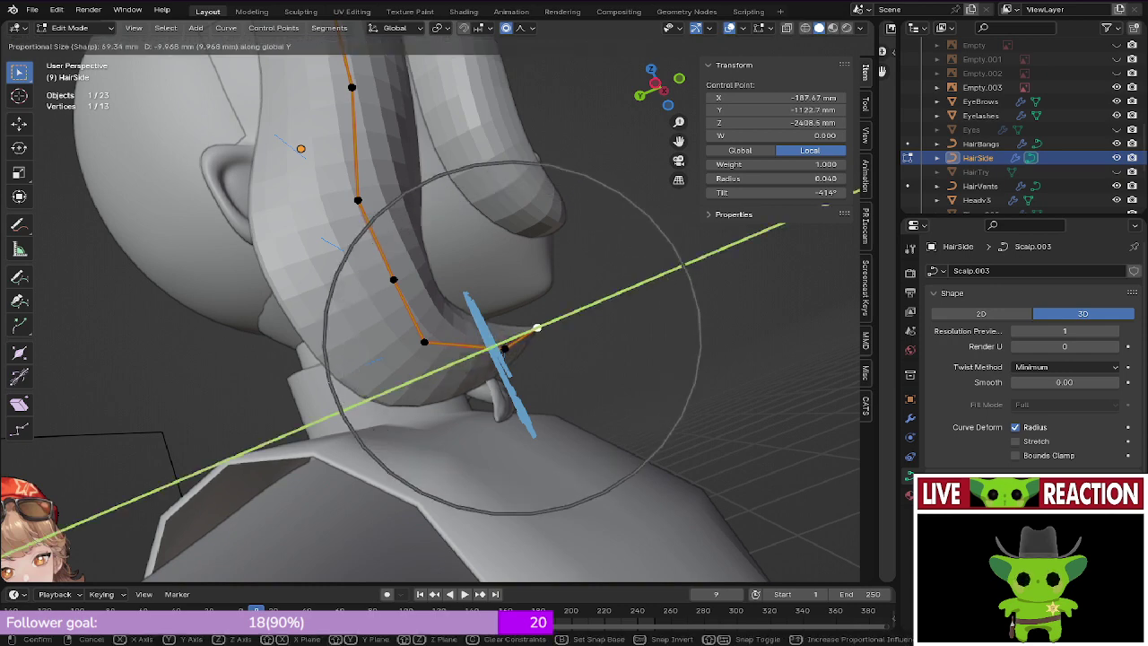
left_click(574, 301)
key("ctrl+s")
left_click(674, 299)
key("KP_1")
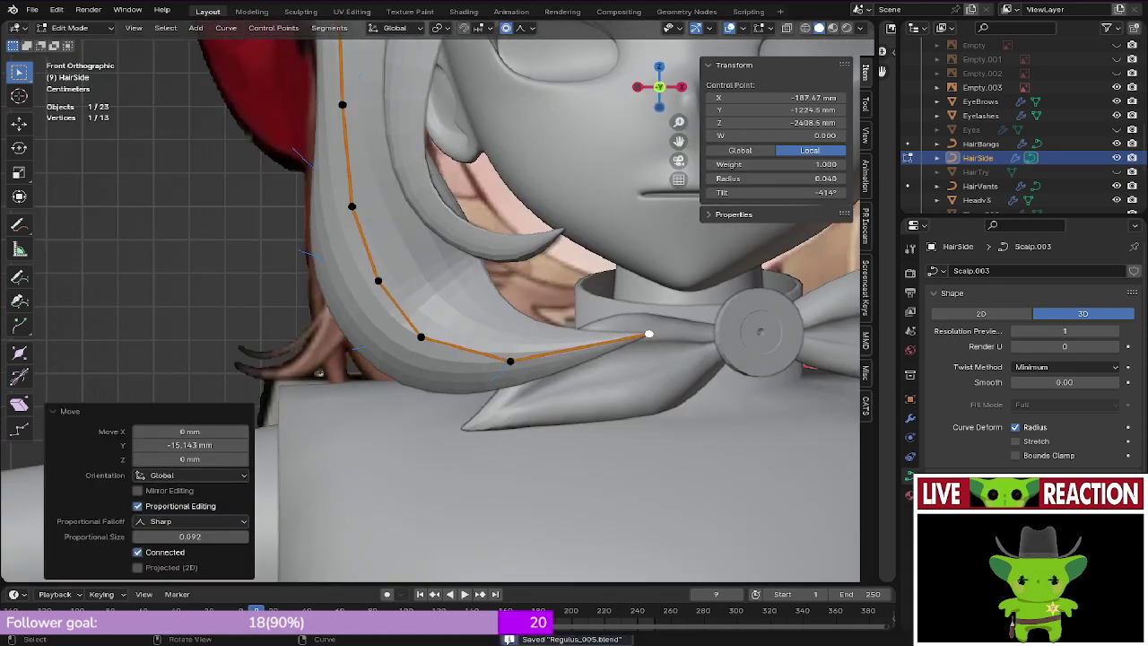
Step: Compare the HairSide strand with the front reference in Object Mode using wireframe display, and save the file
key("Tab")
key("z")
left_click(499, 311)
key("ctrl+s")
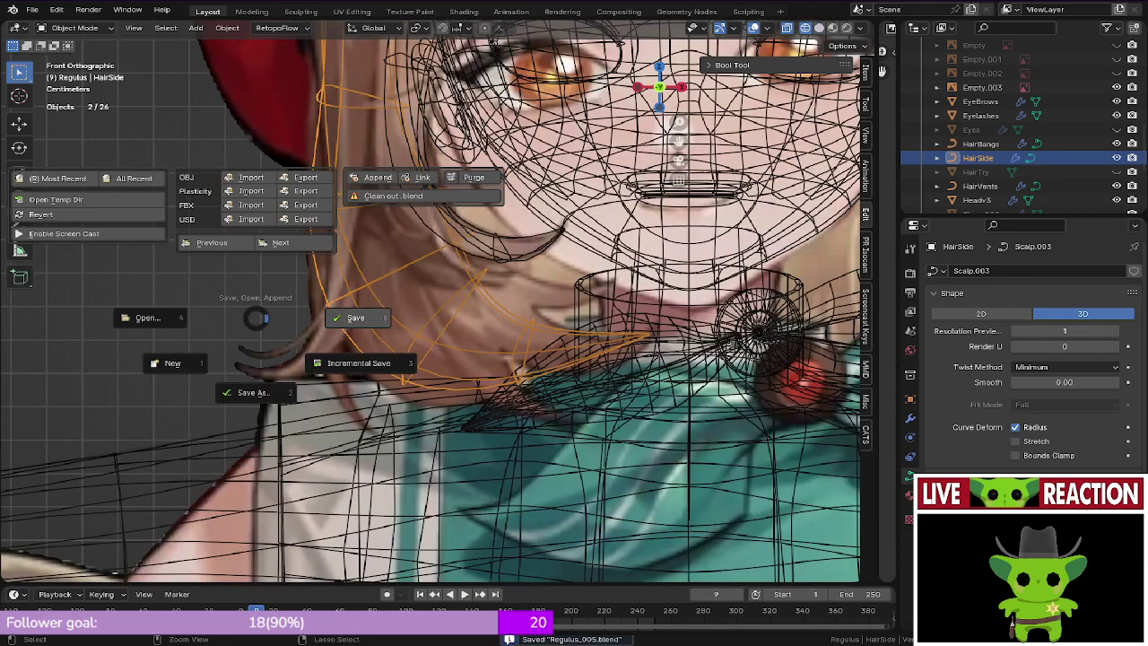
left_click(355, 317)
key("ctrl+s")
left_click(494, 324)
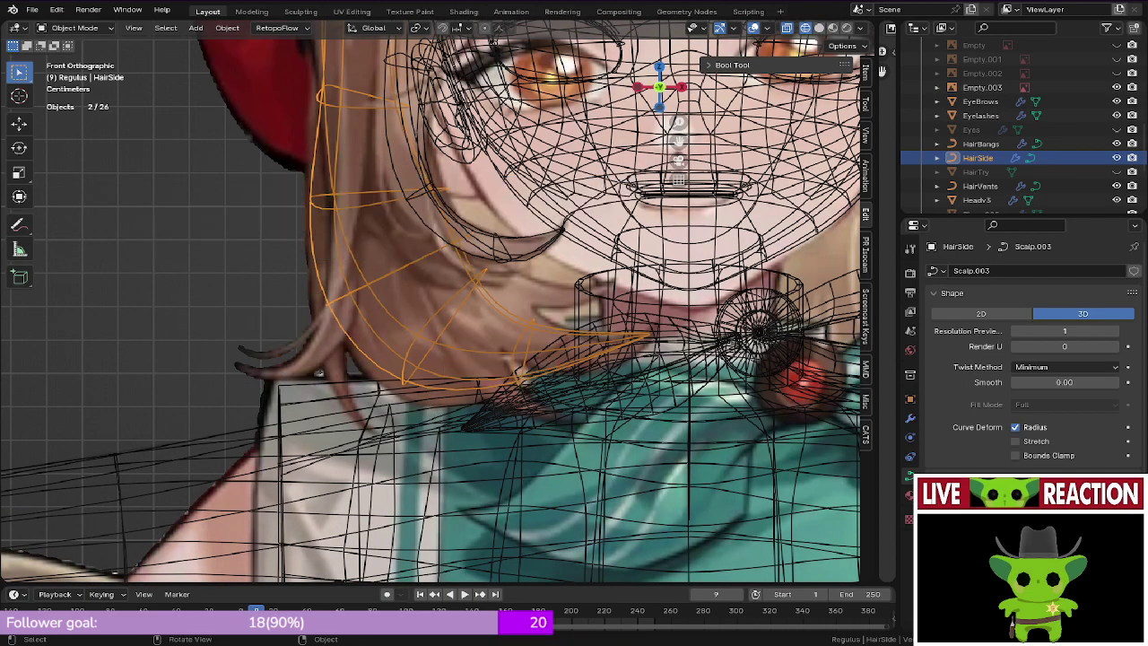
key("z")
left_click(654, 335)
key("ctrl+s")
left_click(563, 293)
Step: Tilt the eleventh HairSide control point by 29.8° with Sharp proportional falloff, and save the file
mouse_move(563, 293)
middle_mouse_down("shift")
mouse_move(593, 403)
mouse_move(681, 399)
mouse_move(641, 363)
middle_mouse_up("shift")
key("Tab")
middle_click_drag(502, 394, 355, 310)
left_click(398, 392)
left_click(375, 434)
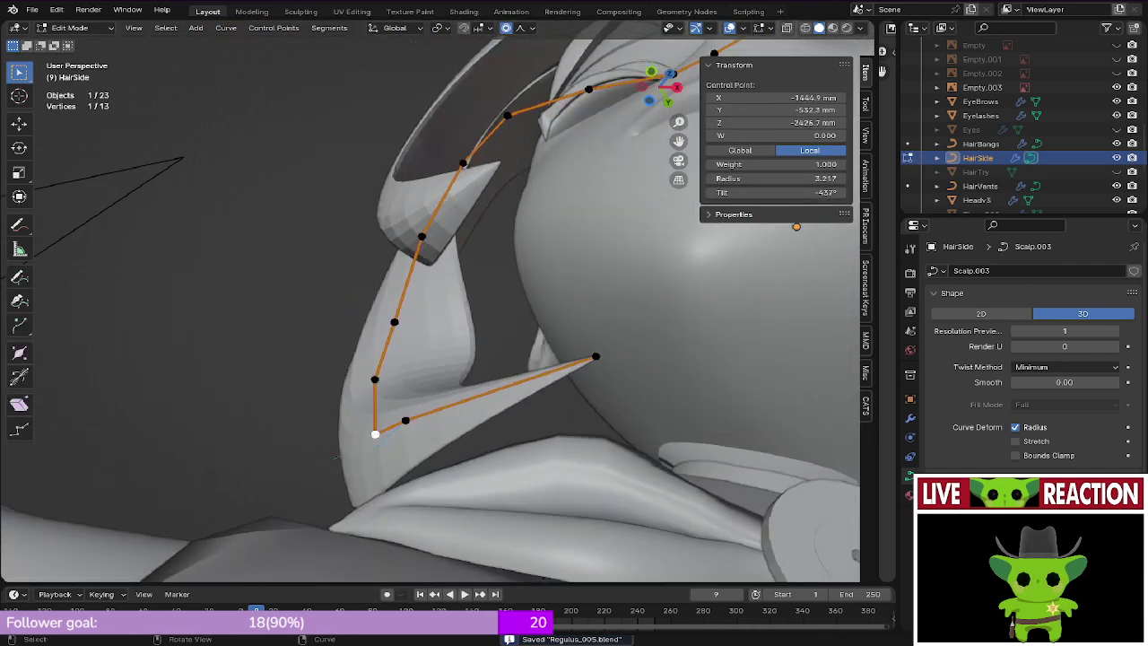
key("ctrl+t")
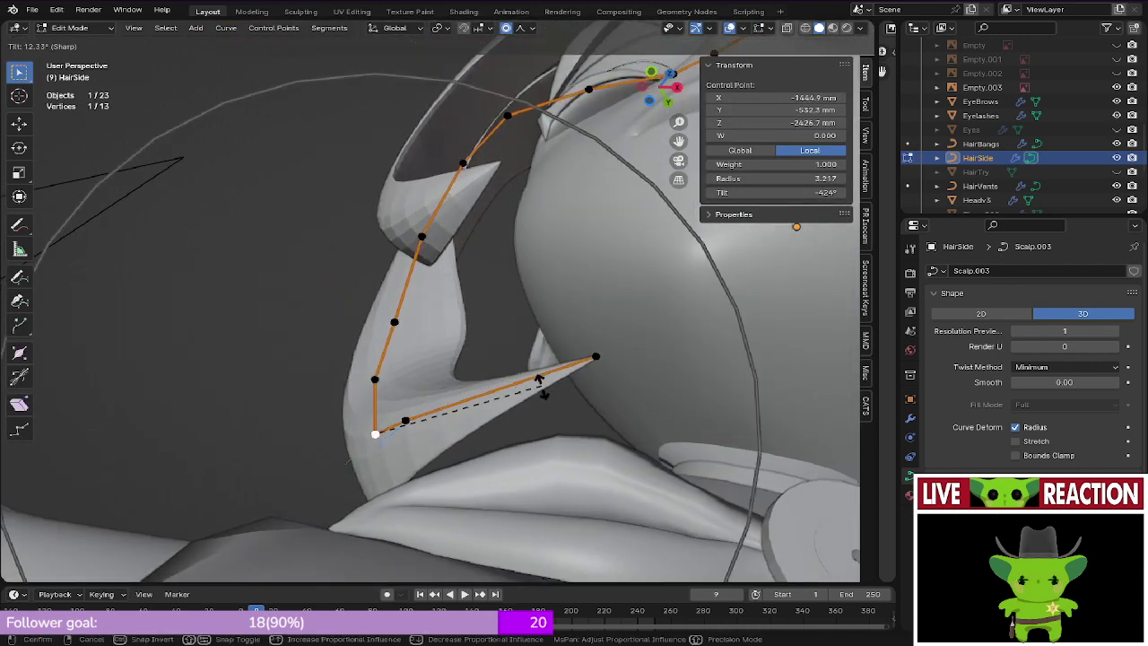
left_click(556, 366)
key("KP_1")
key("ctrl+s")
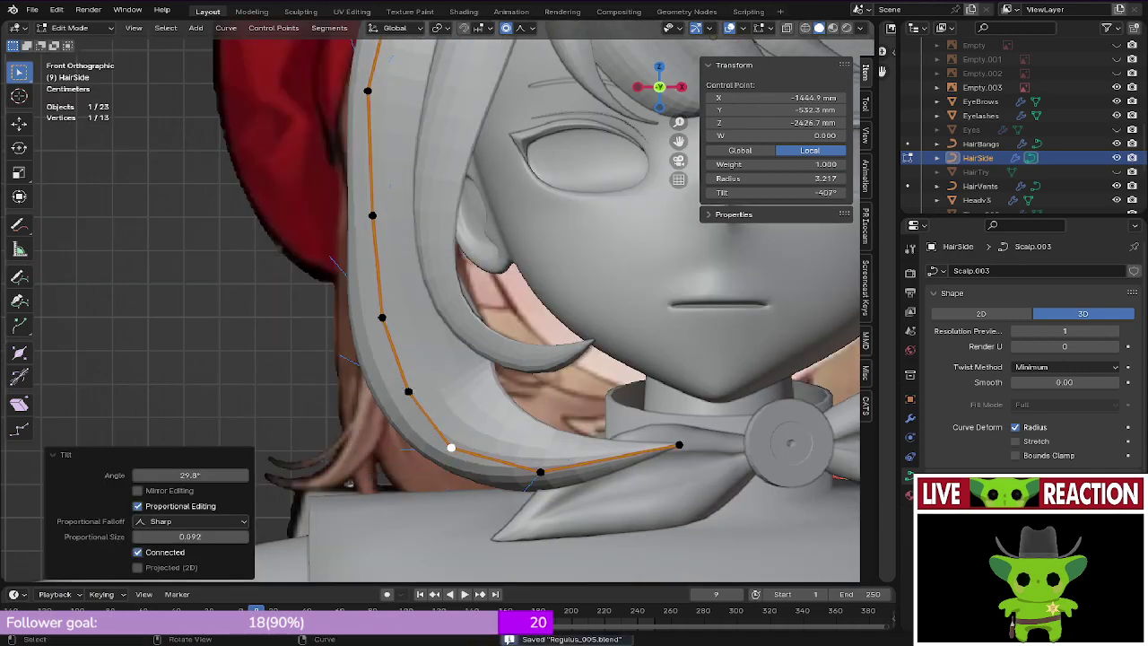
Step: Tilt the tenth HairSide control point by -1.32° without proportional editing
middle_click_drag(323, 367, 436, 375)
left_click(422, 398)
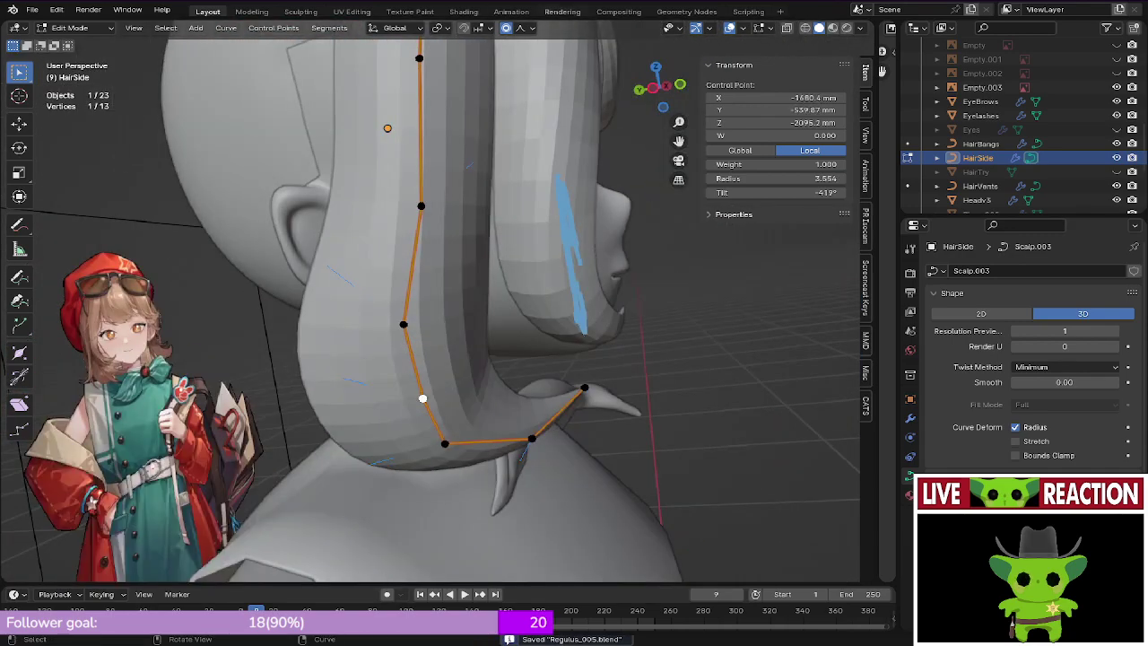
key("ctrl+t")
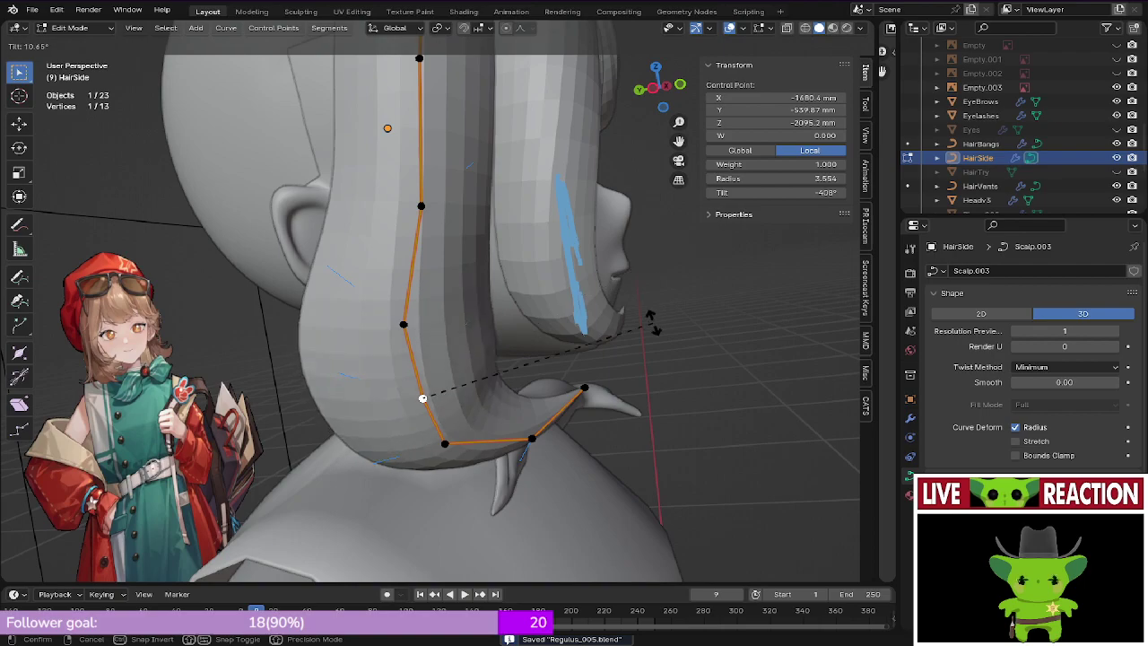
left_click(638, 288)
key("KP_1")
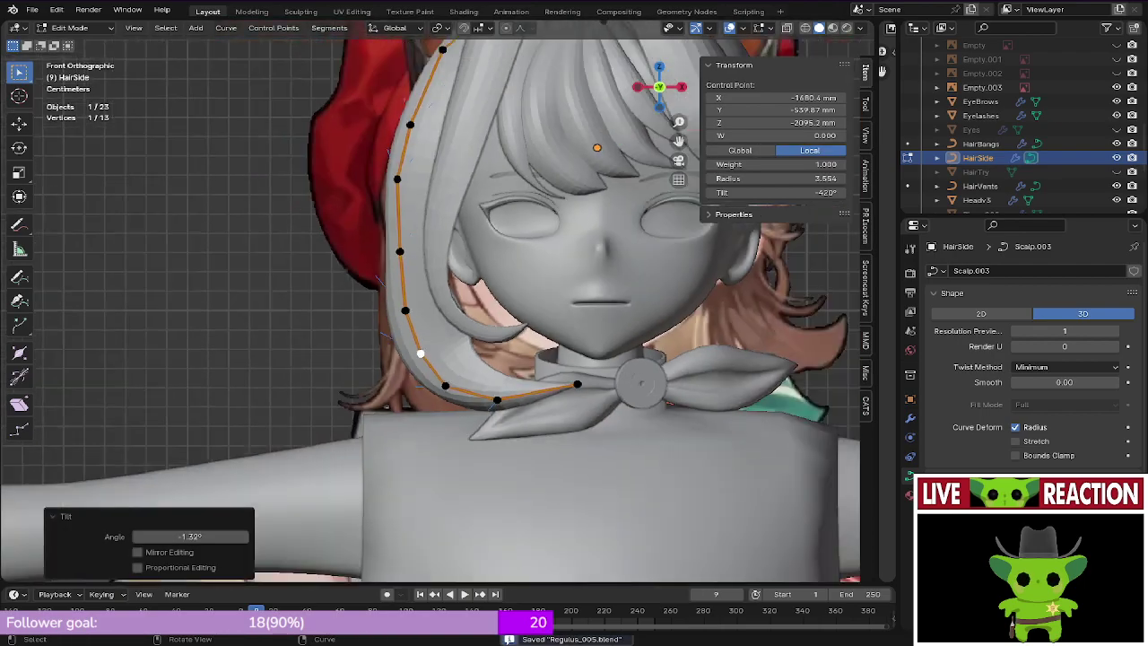
Step: Move the eleventh HairSide control point about 4.6 mm inward and 5 mm down in front view, and save the file
key("shift+z")
scroll(441, 418, "up", 4)
key("shift+z")
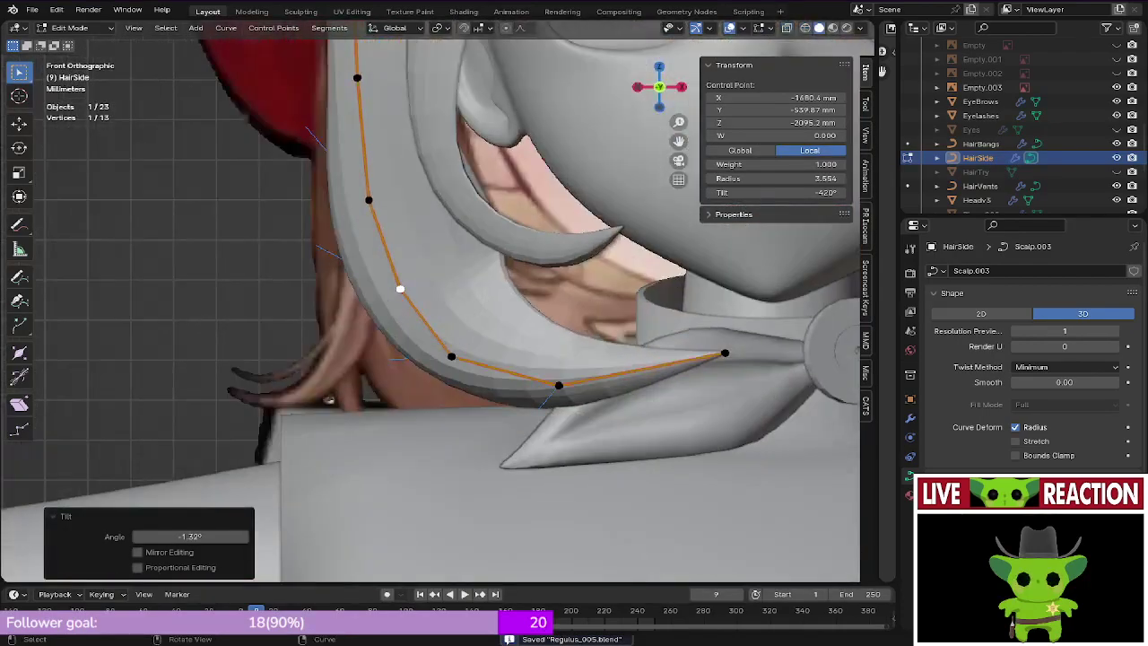
left_click(451, 357)
key("g")
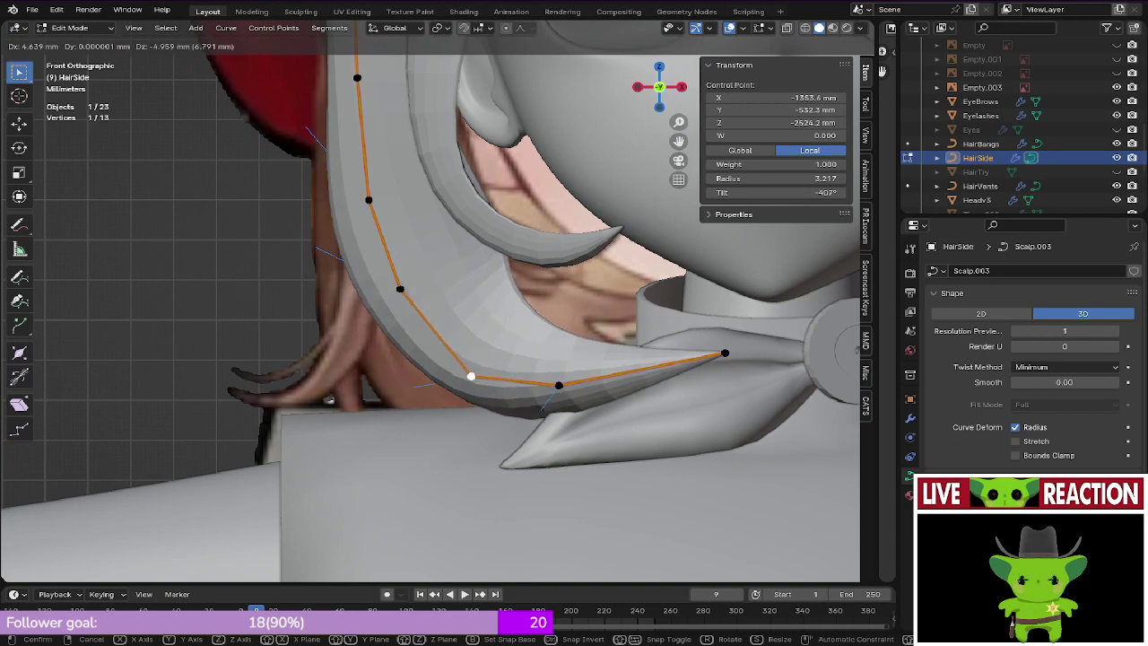
left_click(470, 376)
middle_click_drag(471, 376, 574, 414)
key("ctrl+s")
key("KP_1")
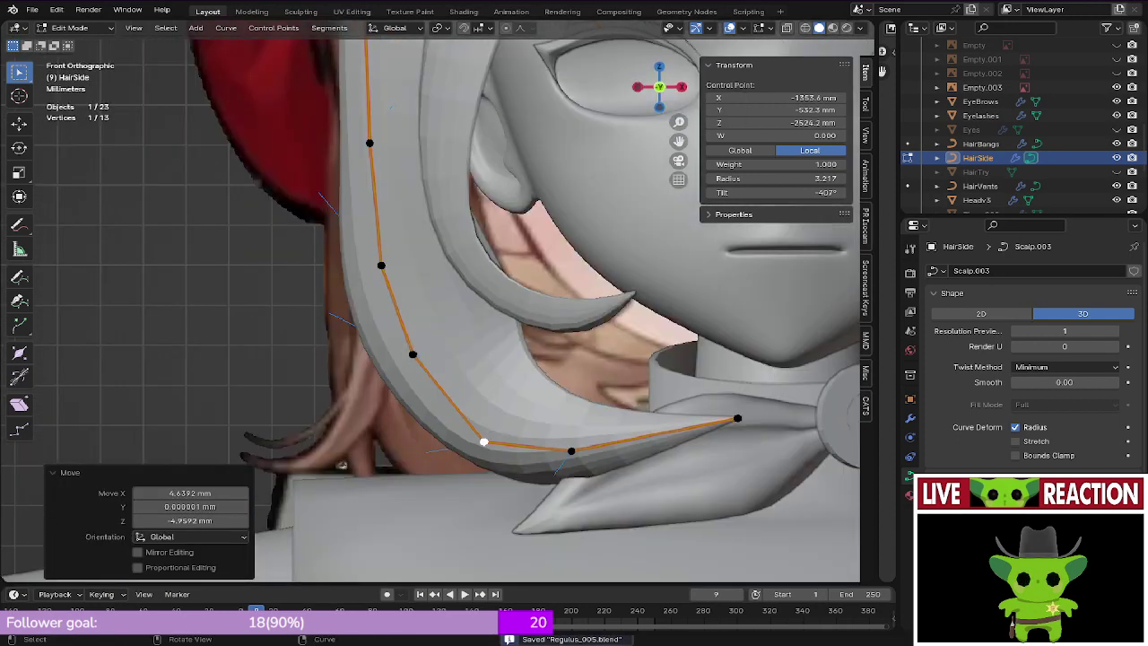
Step: Move the ninth and tenth HairSide control points together about 4.6 mm outward and 3.4 mm down in front view, and save
left_click(381, 265)
left_click(413, 354, "shift")
key("g")
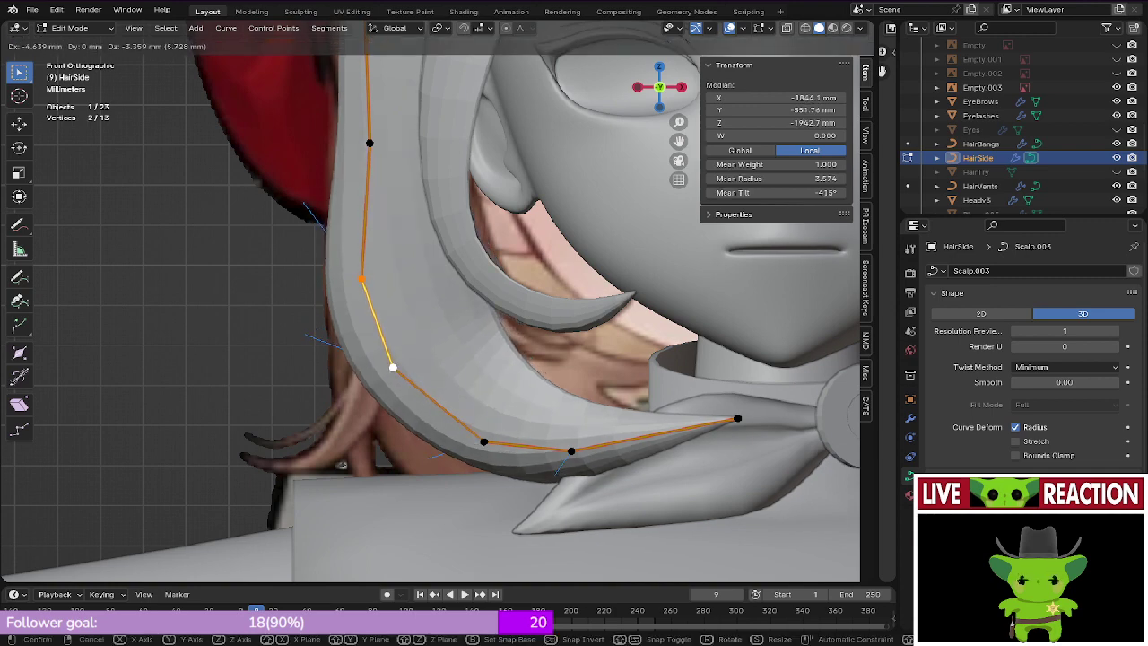
left_click(394, 363)
middle_click_drag(412, 334, 553, 262)
key("ctrl+s")
key("KP_1")
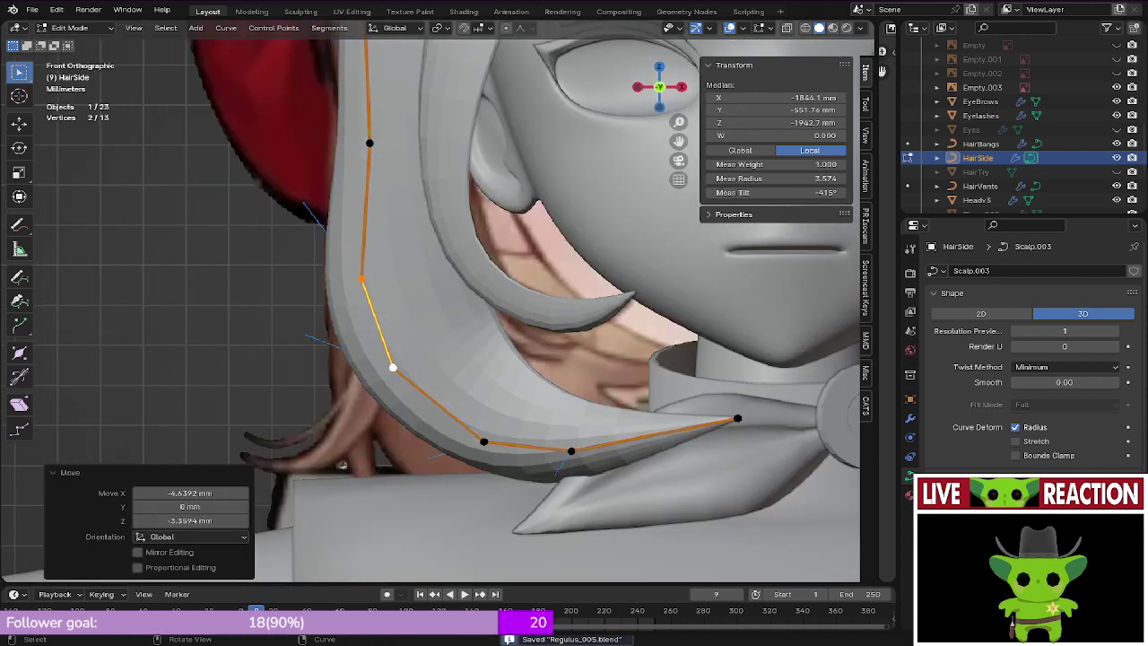
Step: Check the reshaped lower HairSide strand against the front reference in solid and wireframe display and from the side, saving the file
scroll(436, 284, "down", 3)
key("ctrl+s")
scroll(435, 284, "up", 1)
key("grave")
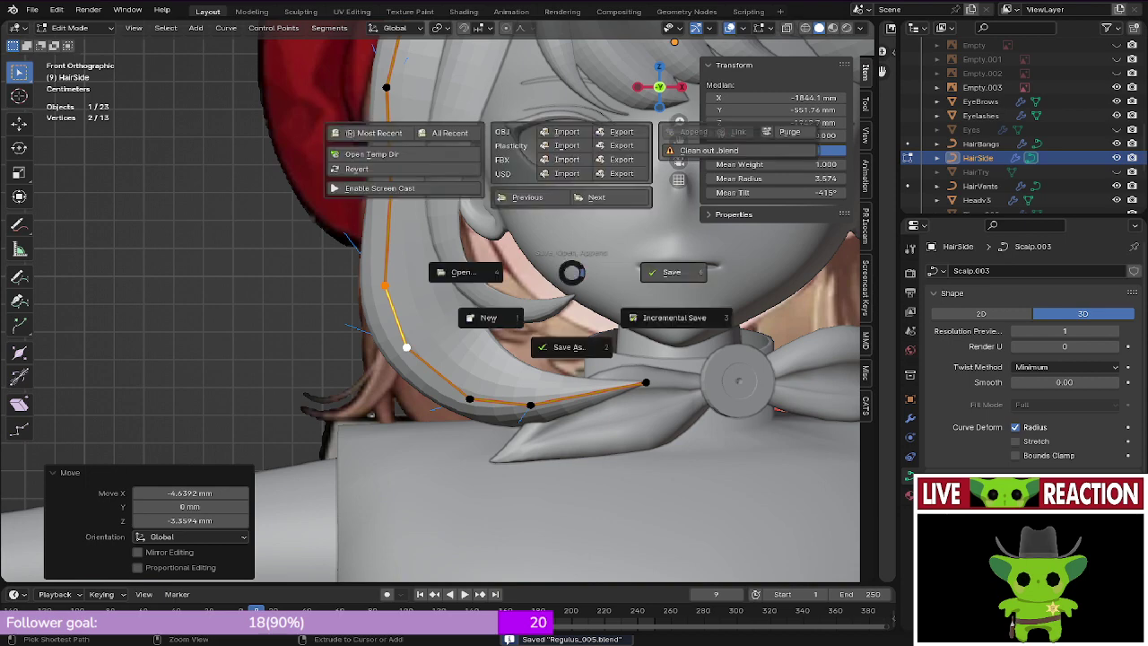
key("Escape")
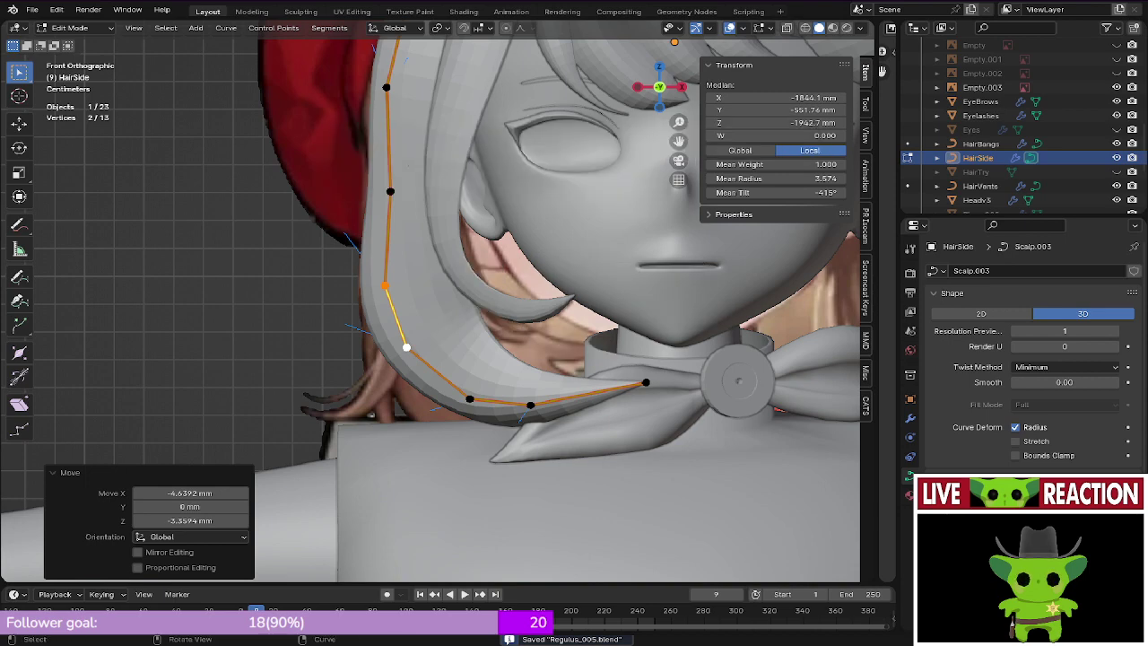
key("ctrl+s")
key("z")
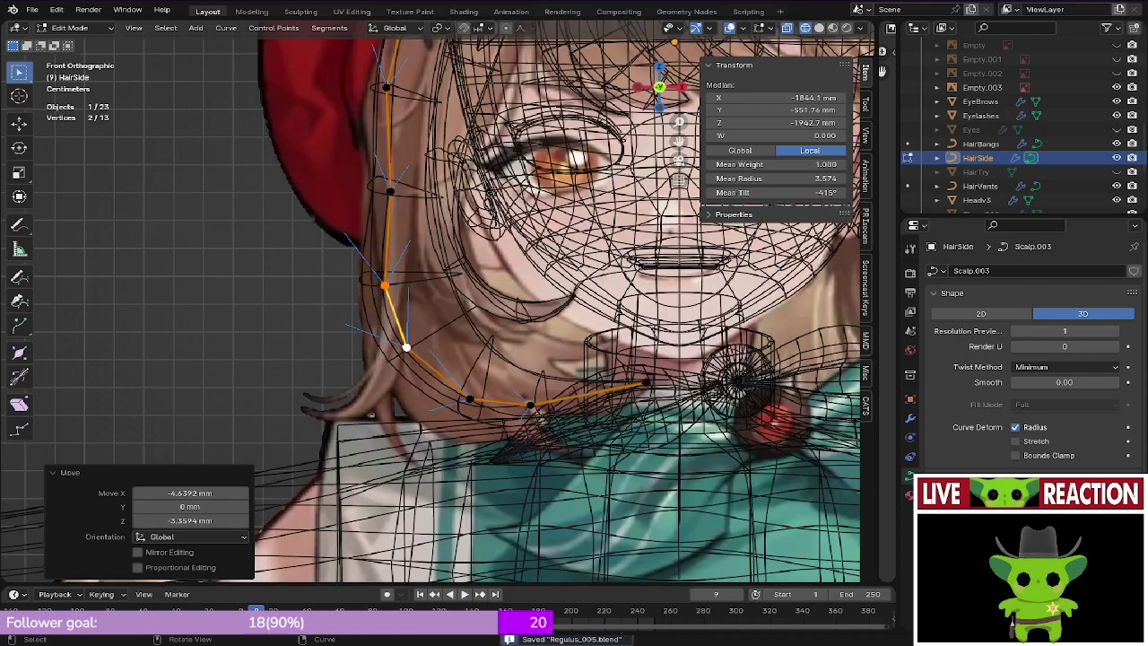
middle_click_drag(466, 311, 458, 276, "shift")
key("z")
mouse_move(314, 272)
middle_mouse_down()
mouse_move(583, 273)
mouse_move(484, 245)
middle_mouse_up()
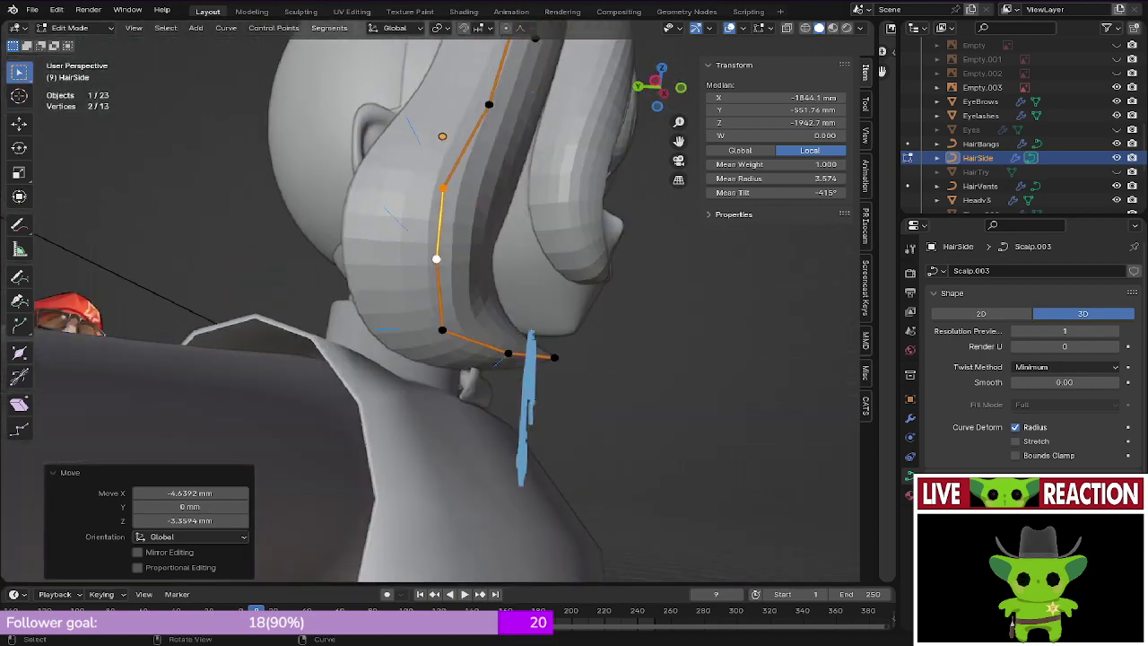
Step: Tilt the eleventh through last HairSide control points together
left_click(442, 330)
left_click(555, 357, "ctrl")
middle_click_drag(593, 280, 723, 311)
key("ctrl+t")
left_click(596, 290)
Step: Tilt the tenth HairSide control point, and give the ninth control point its own tilt as well
key("KP_1")
left_click(403, 274)
middle_click_drag(574, 283, 619, 281)
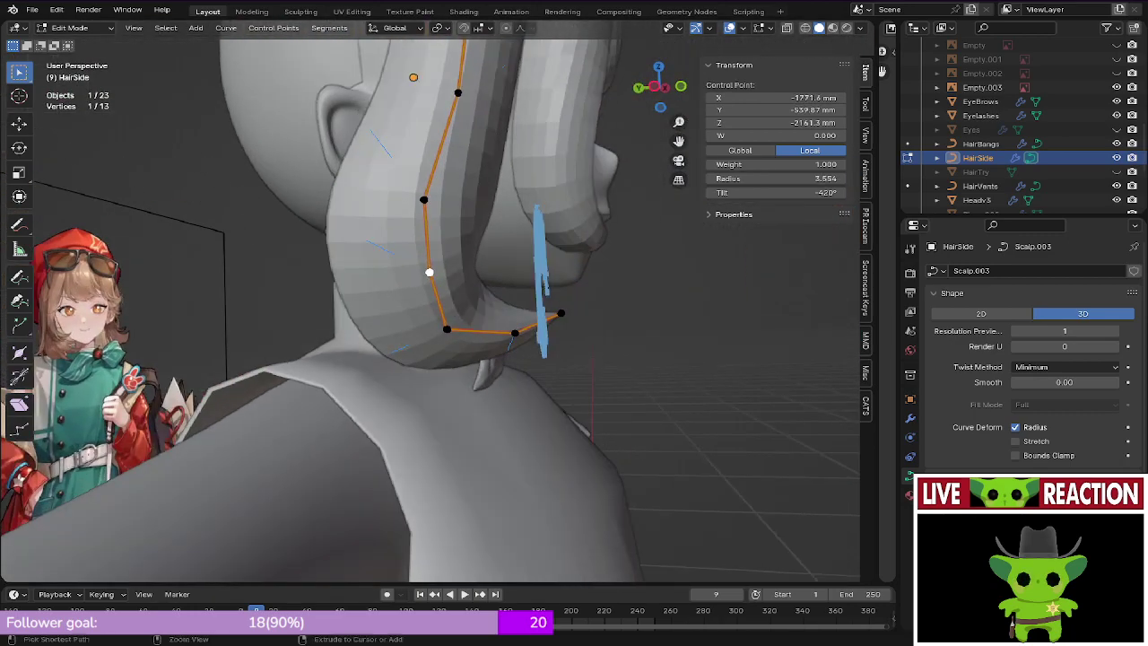
key("ctrl+t")
left_click(621, 296)
left_click(424, 199)
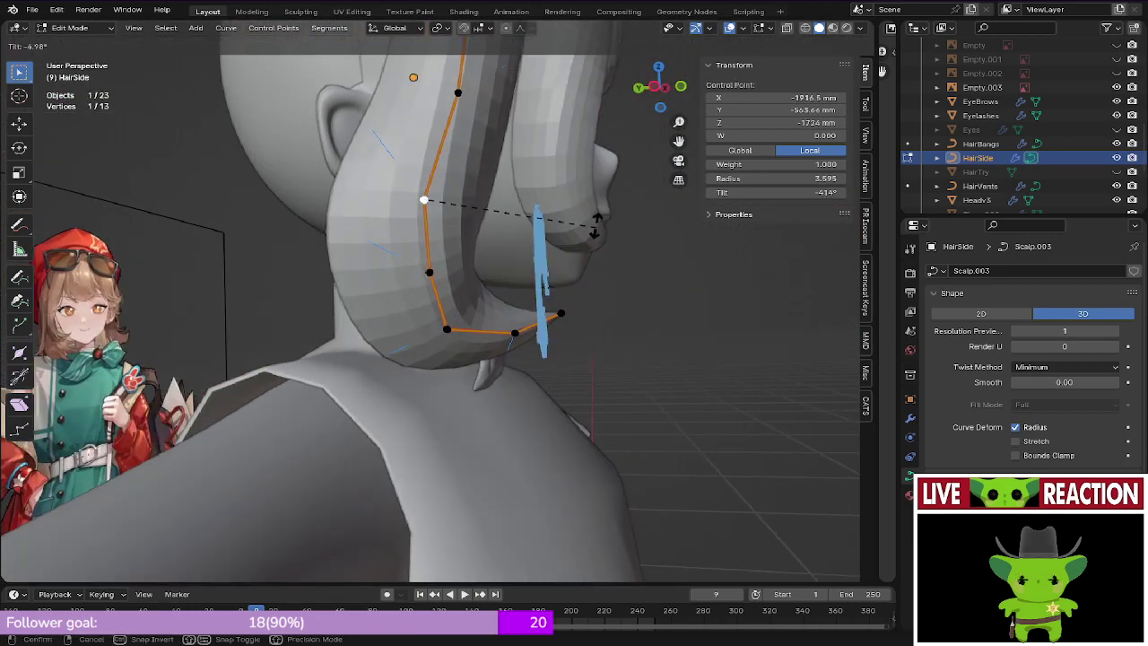
middle_click_drag(546, 287, 520, 404, "shift")
Step: Tilt the eighth HairSide control point by -3.66° and save the file
left_click(422, 257)
middle_click_drag(549, 289, 535, 315)
key("ctrl+t")
left_click(570, 347)
key("KP_1")
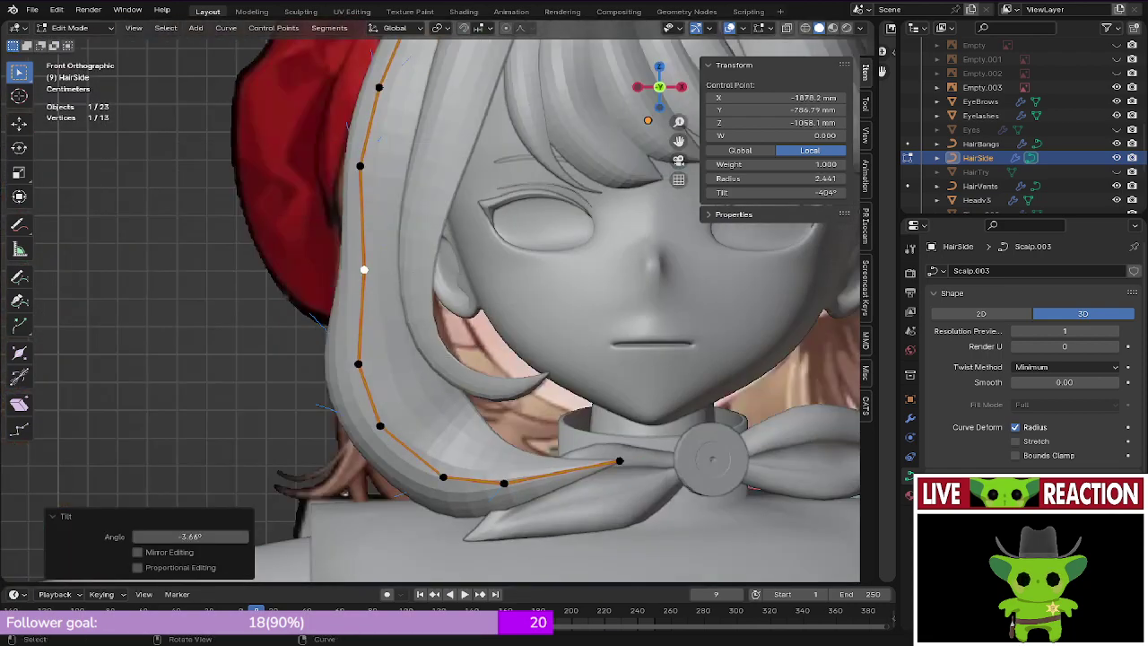
key("ctrl+s")
Step: Thicken the HairSide strand at the eighth control point by a factor of 1.217, judging it in wireframe against the front reference
key("shift+z")
key("alt+s")
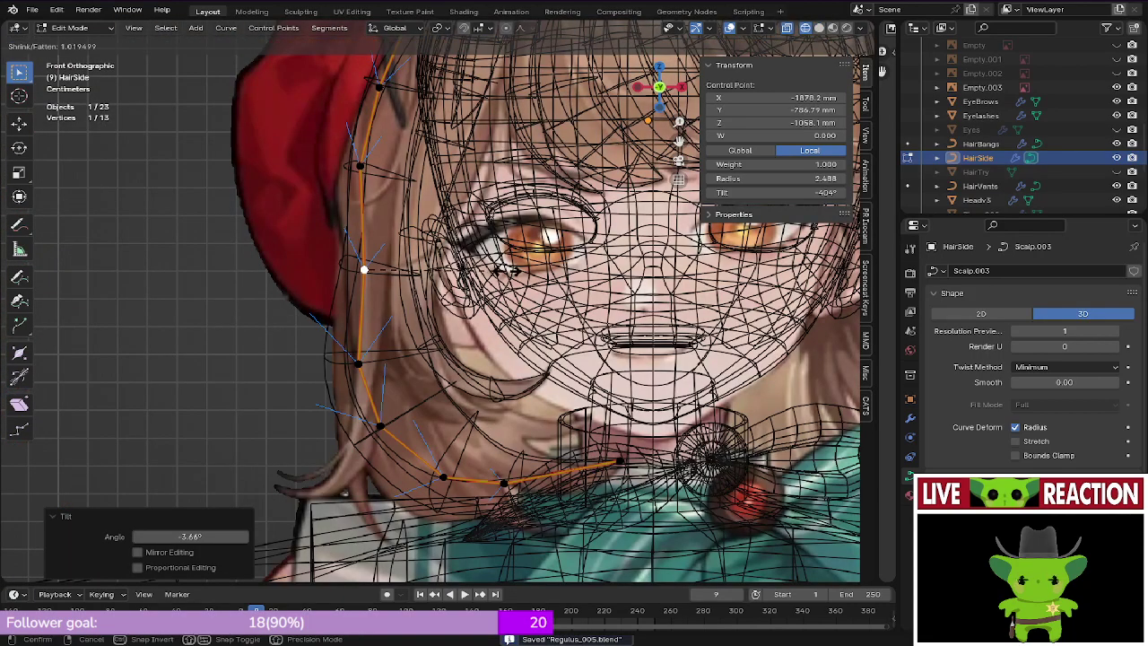
left_click(534, 266)
key("z")
left_click(633, 264)
Step: Nudge the eighth HairSide control point slightly outward in front view and save the file
key("g")
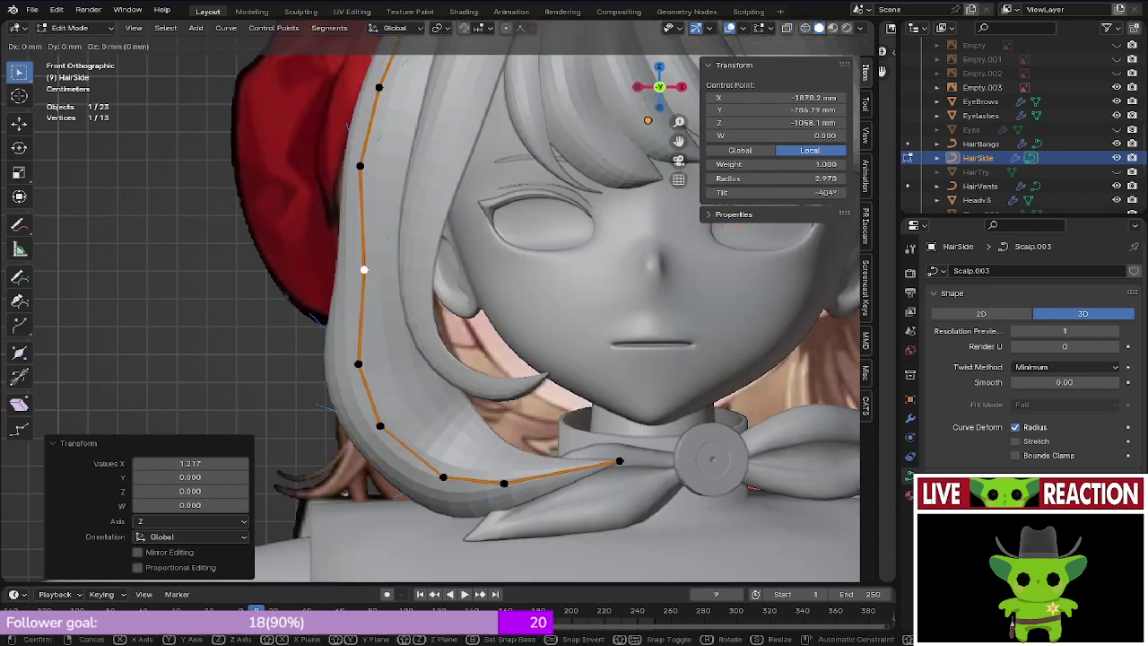
left_click(556, 259)
key("z")
left_click(652, 260)
mouse_move(448, 273)
middle_mouse_down()
mouse_move(618, 301)
mouse_move(556, 309)
middle_mouse_up()
key("ctrl+s")
left_click(651, 300)
Step: Inspect the tip of the HairSide strand from the front and at an angle in solid and wireframe display
key("KP_1")
middle_click_drag(574, 385, 574, 307, "shift")
left_click(618, 382)
middle_click_drag(619, 383, 695, 426)
key("KP_1")
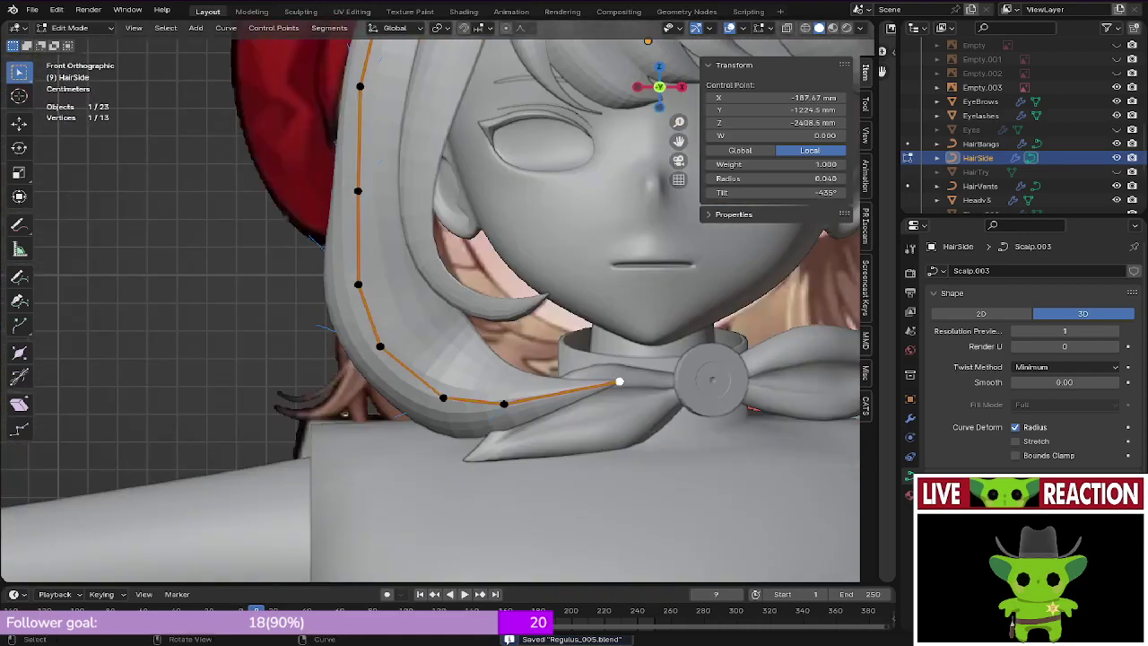
key("z")
left_click(538, 385)
middle_click_drag(538, 386, 641, 394)
Step: Move the eleventh HairSide control point along the global Y axis to smooth the strand's lower bend
left_click(382, 357)
left_click(442, 389)
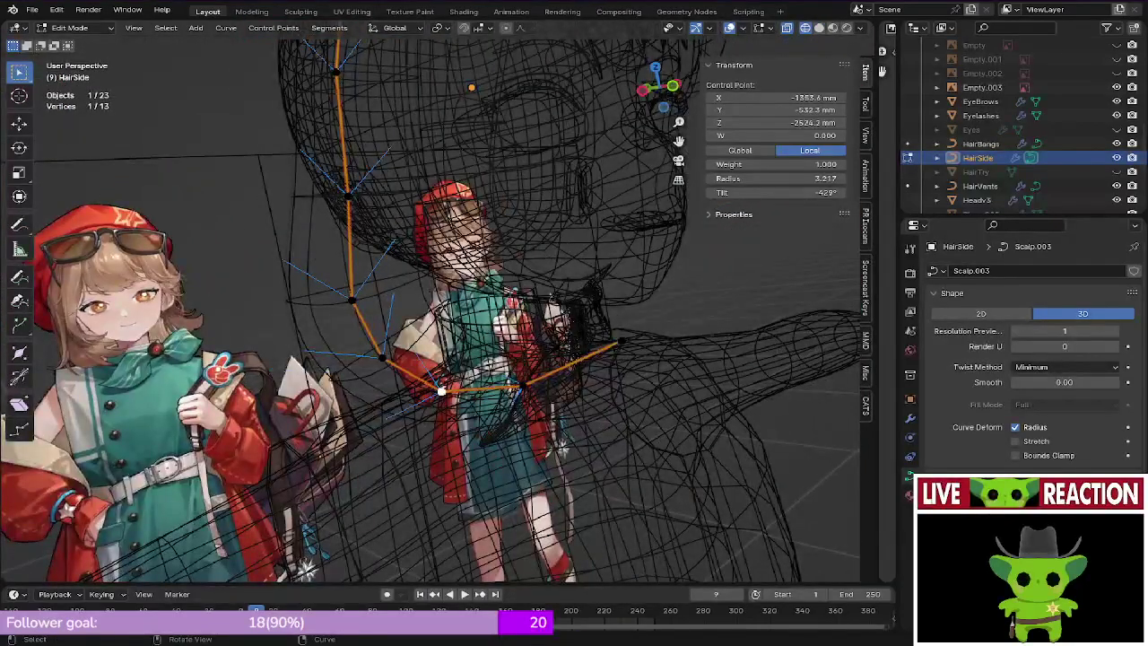
mouse_move(442, 389)
middle_mouse_down()
mouse_move(522, 396)
mouse_move(536, 348)
middle_mouse_up()
key("z")
left_click(610, 396)
middle_click_drag(536, 348, 632, 258)
key("g")
key("y")
left_click(571, 344)
Step: Move the twelfth HairSide control point -2.7648 mm along the global Y axis and save the file
left_click(491, 332)
key("g")
key("y")
left_click(499, 330)
key("ctrl+s")
Step: Check the lower end of the HairSide strand against the front reference in wireframe and solid display, saving the file
key("KP_1")
key("z")
left_click(524, 295)
scroll(523, 300, "down", 2)
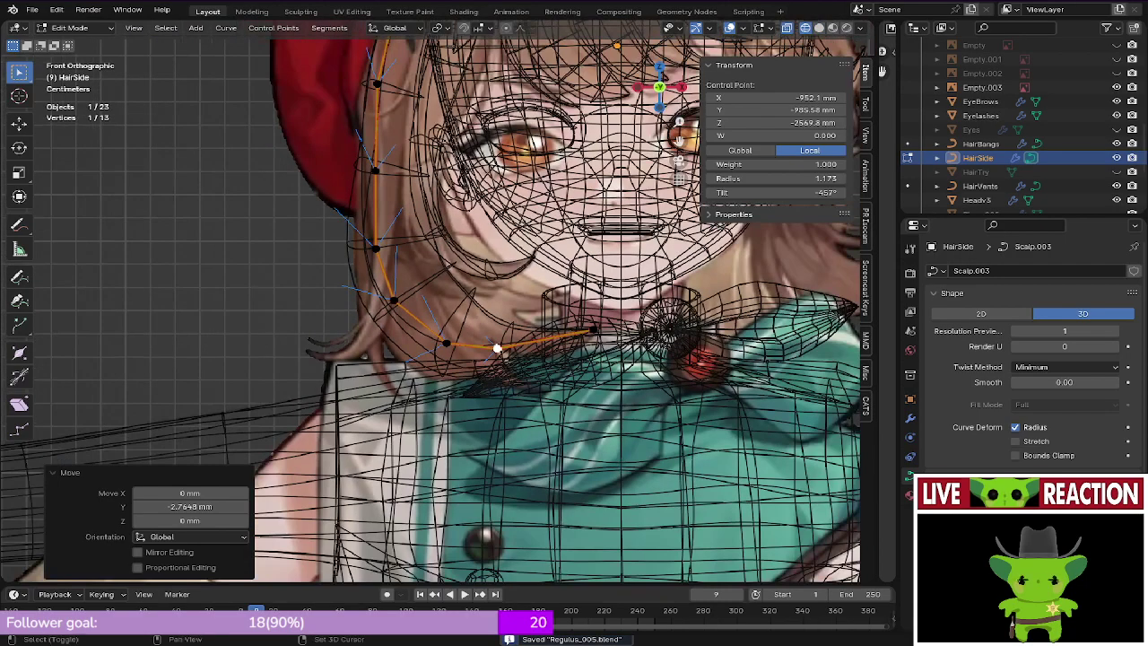
left_click(474, 329)
middle_click_drag(474, 330, 479, 315, "shift")
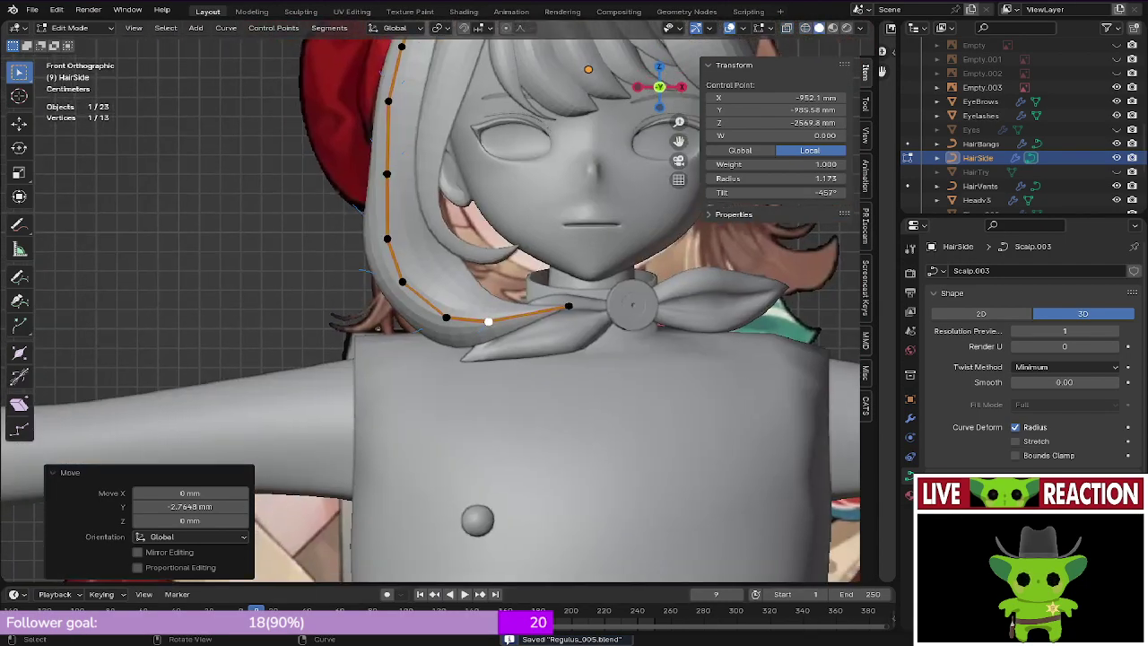
scroll(282, 269, "up", 4)
key("ctrl+s")
left_click(379, 269)
scroll(380, 269, "down", 4)
middle_click_drag(380, 269, 373, 356, "shift")
middle_click_drag(538, 359, 350, 358)
key("KP_1")
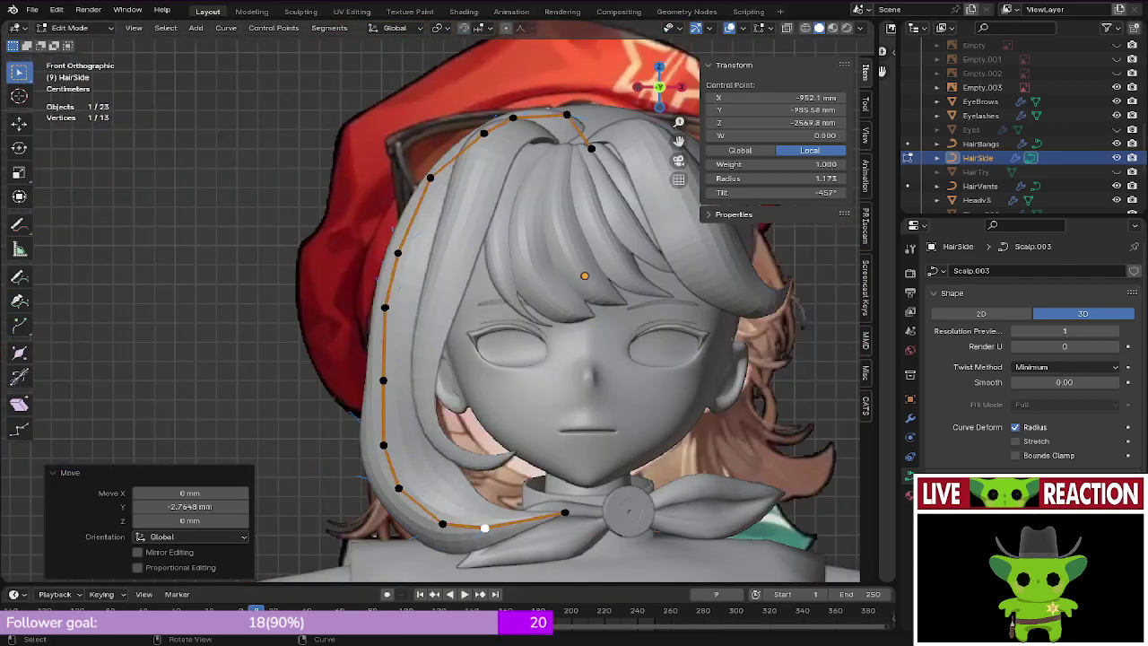
Step: Compare the full hair shape with the front reference artwork from crown to shoulders, saving the file
key("ctrl+s")
left_click(381, 259)
mouse_move(381, 258)
middle_mouse_down("shift")
mouse_move(247, 307)
mouse_move(294, 139)
middle_mouse_up("shift")
key("shift+z")
key("z")
left_click(456, 265)
key("ctrl+s")
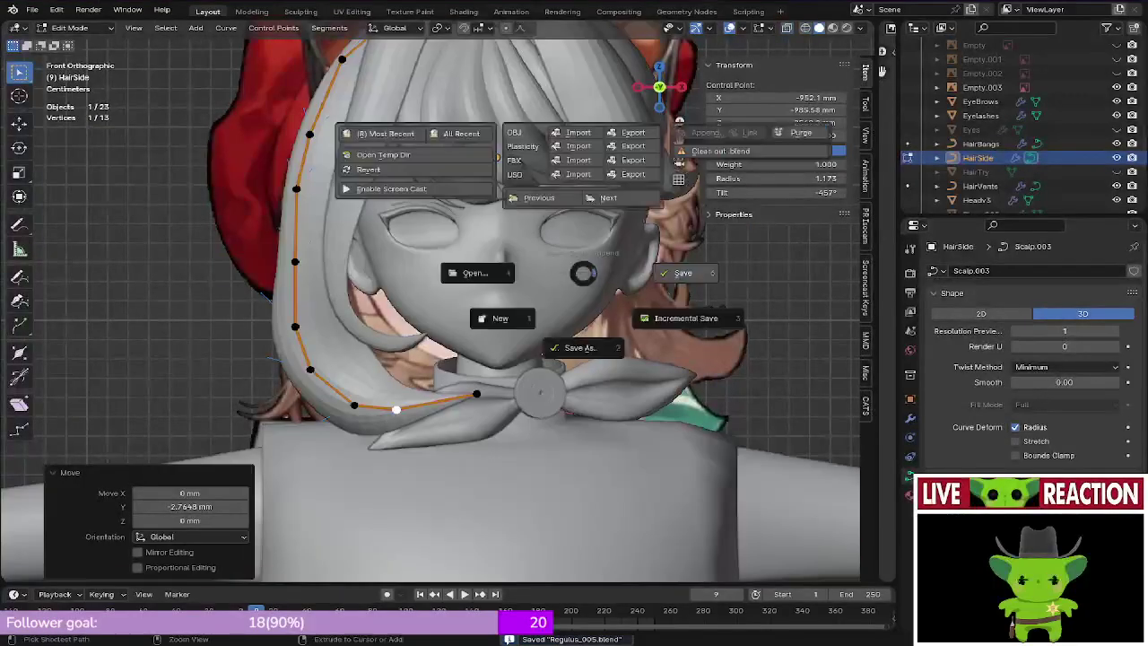
left_click(672, 271)
middle_click_drag(673, 272, 594, 409, "shift")
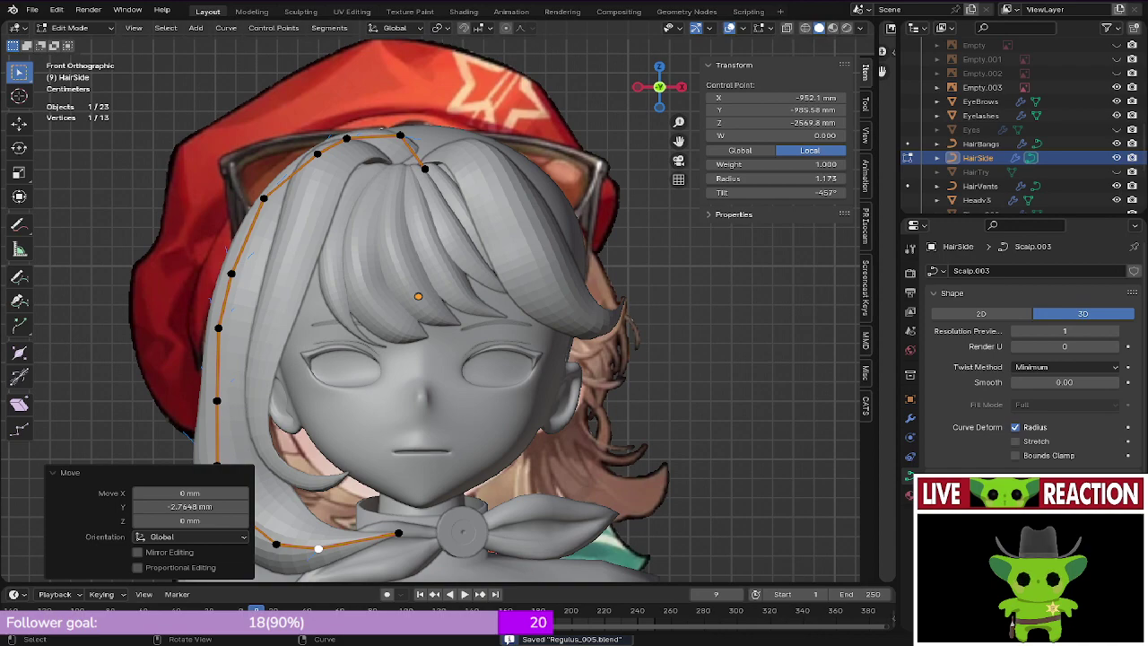
scroll(538, 287, "down", 4)
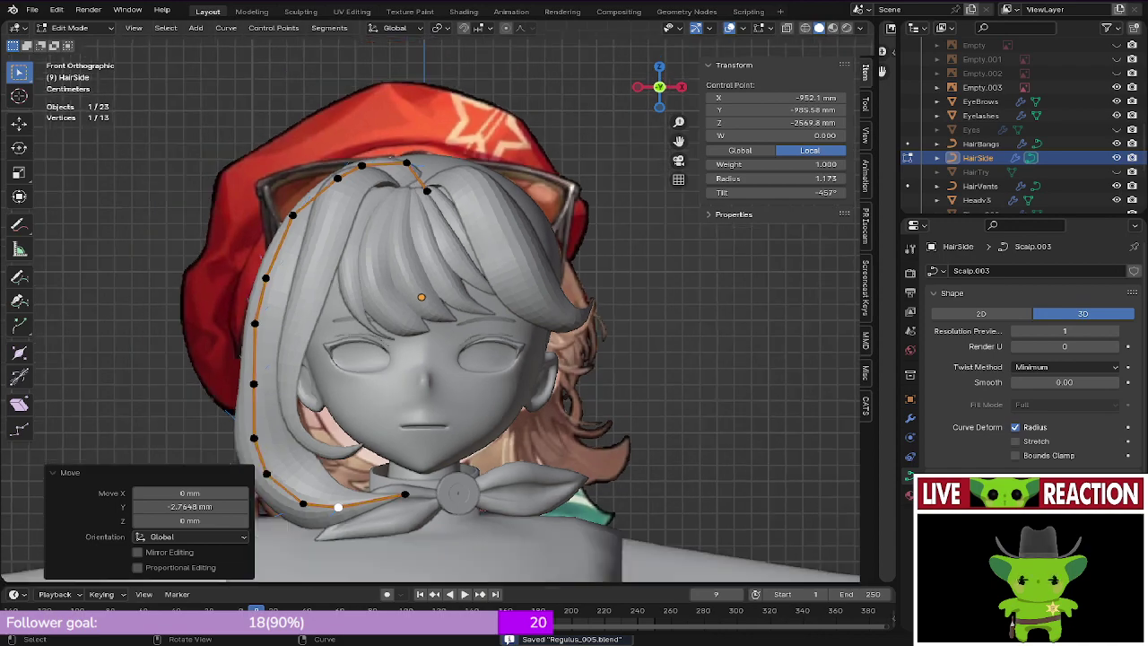
key("z")
left_click(429, 287)
scroll(428, 287, "up", 2)
middle_click_drag(428, 287, 395, 218, "shift")
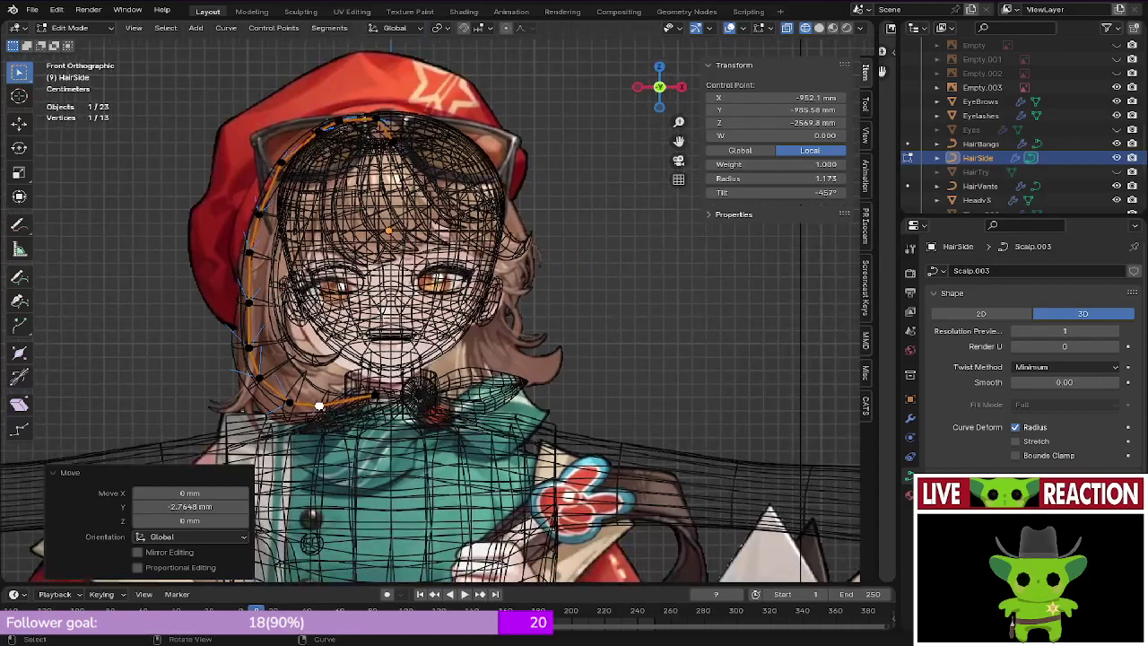
Step: Draw four separate strand lines with the Annotate tool in the empty space beside the sketched-over copy of the front artwork
mouse_move(762, 233)
middle_mouse_down("shift")
mouse_move(241, 308)
mouse_move(88, 309)
mouse_move(72, 255)
middle_mouse_up("shift")
scroll(422, 314, "up", 1)
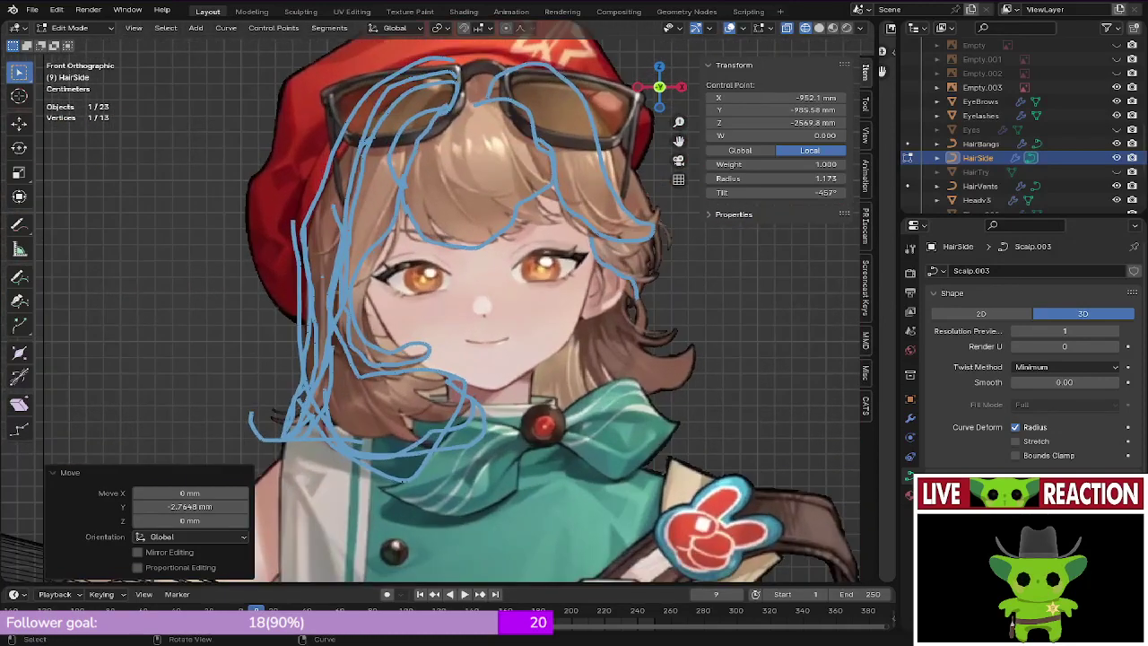
left_click(18, 225)
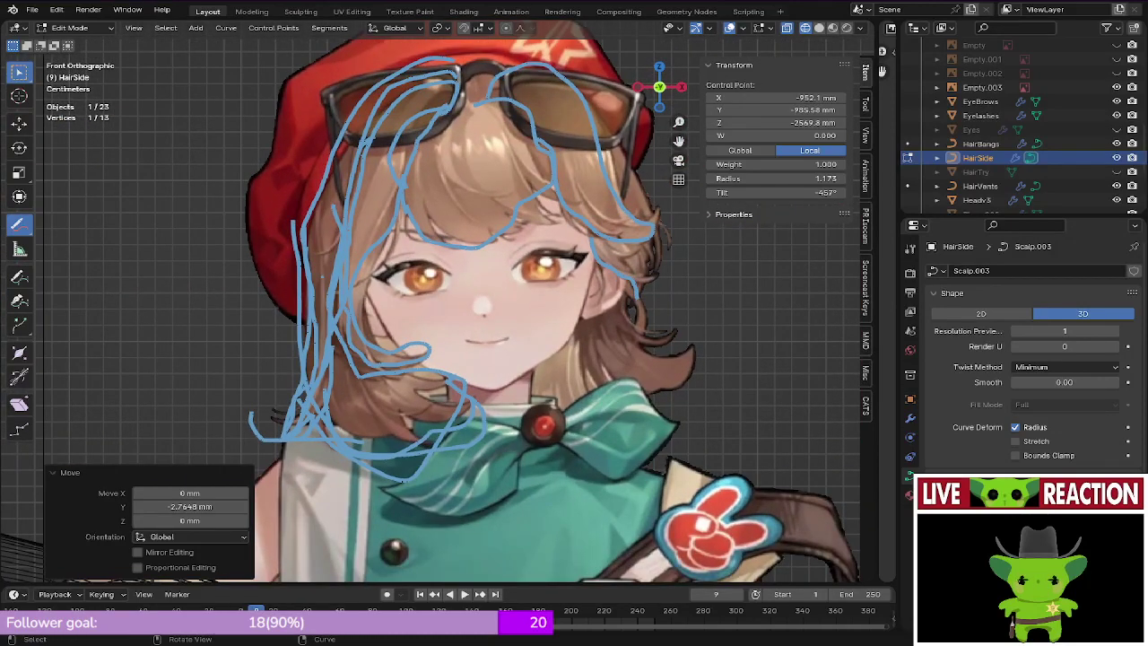
left_click(19, 225)
left_click(81, 230)
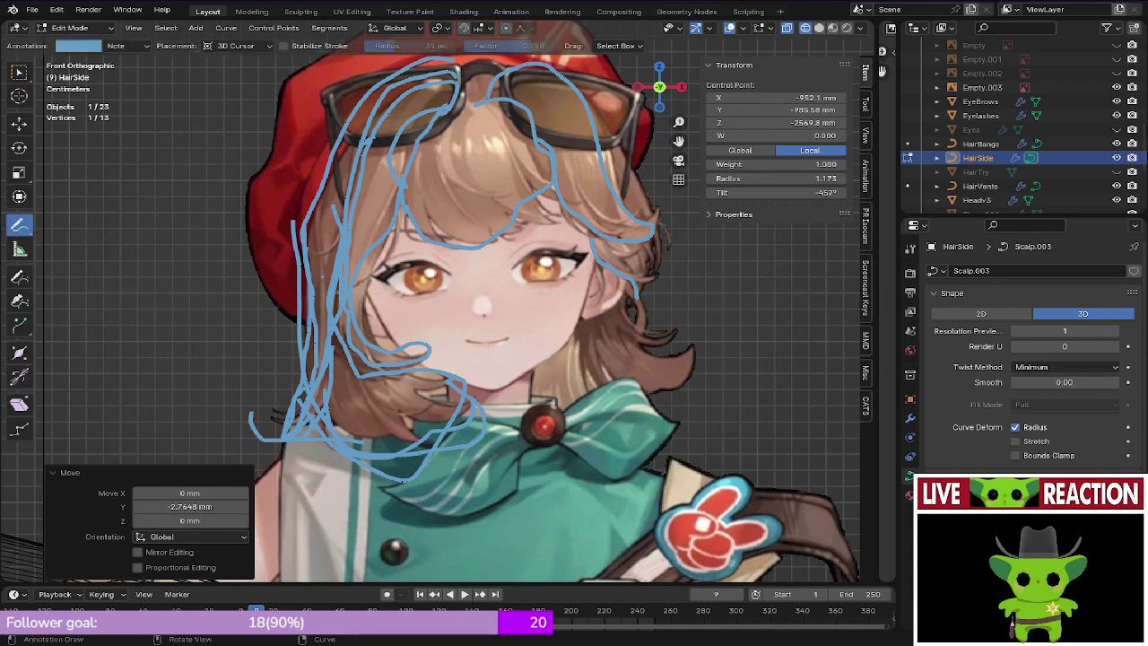
middle_click_drag(359, 269, 326, 284, "shift")
middle_click_drag(430, 295, 257, 329, "shift")
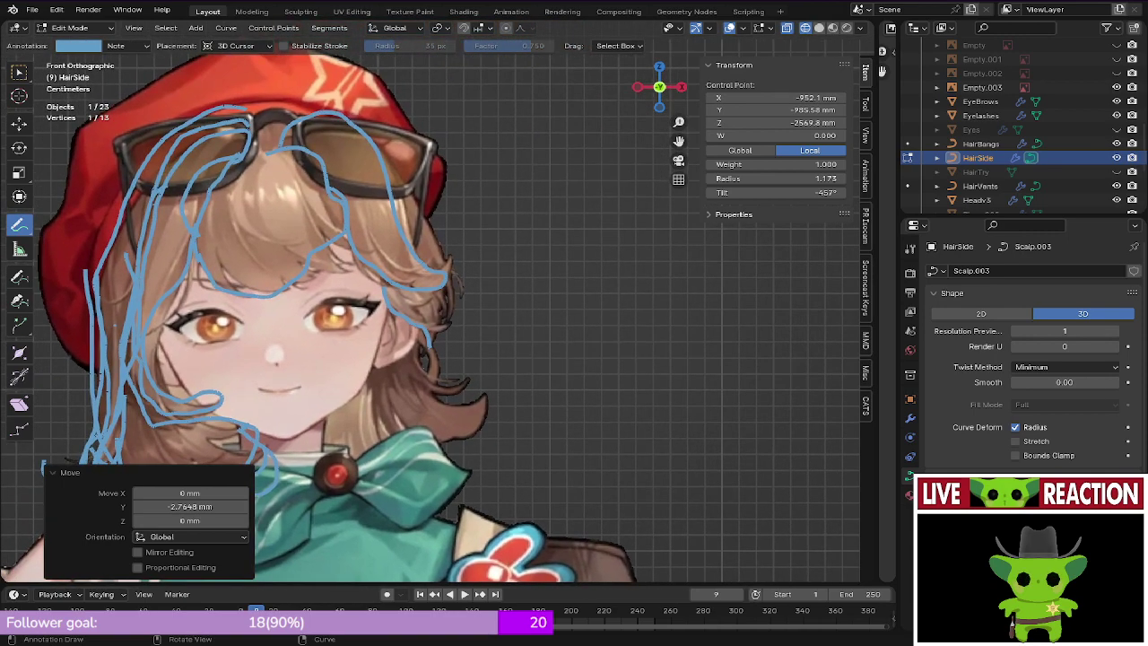
left_click_drag(632, 170, 590, 334)
middle_click_drag(606, 319, 568, 329, "shift")
left_click_drag(640, 198, 610, 312)
middle_click_drag(610, 312, 542, 324, "shift")
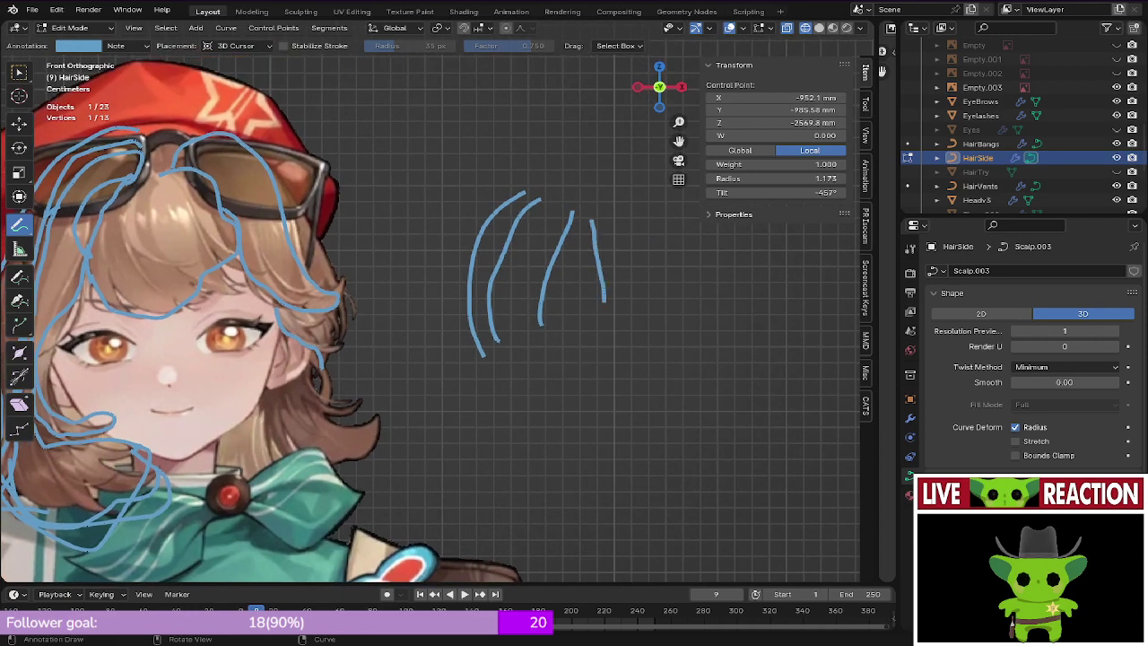
Step: Extend the annotated strand row with another long curved line and a cluster of crossing, hooked strokes at its end
left_click_drag(625, 194, 628, 341)
middle_click_drag(628, 341, 574, 323, "shift")
left_click_drag(628, 171, 635, 285)
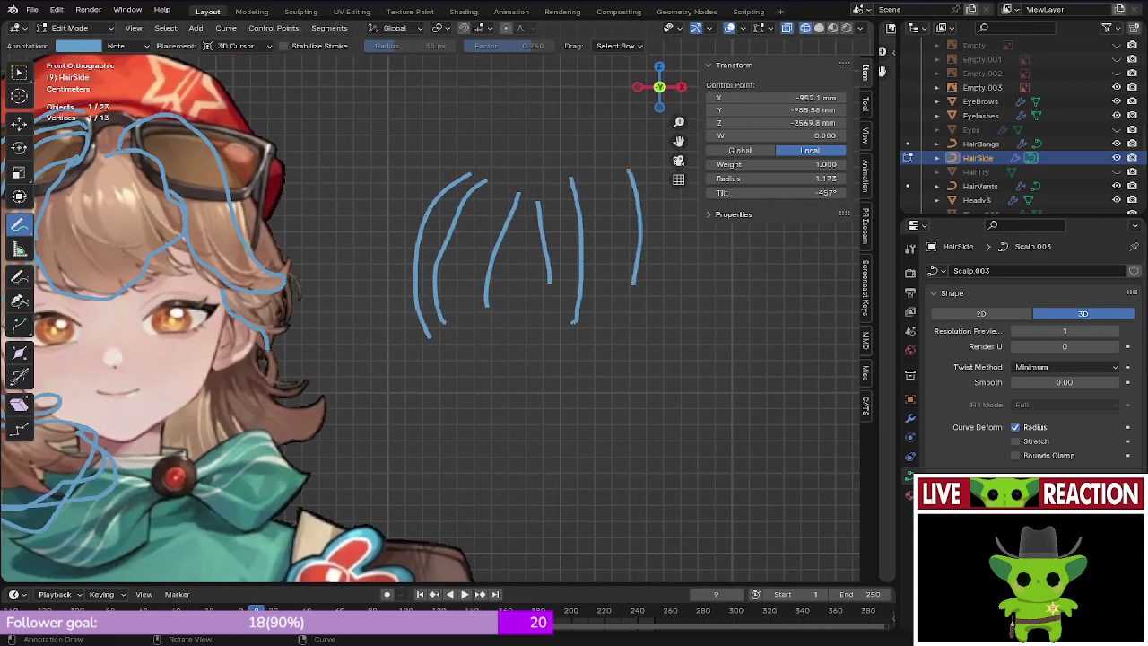
middle_click_drag(635, 285, 563, 296, "shift")
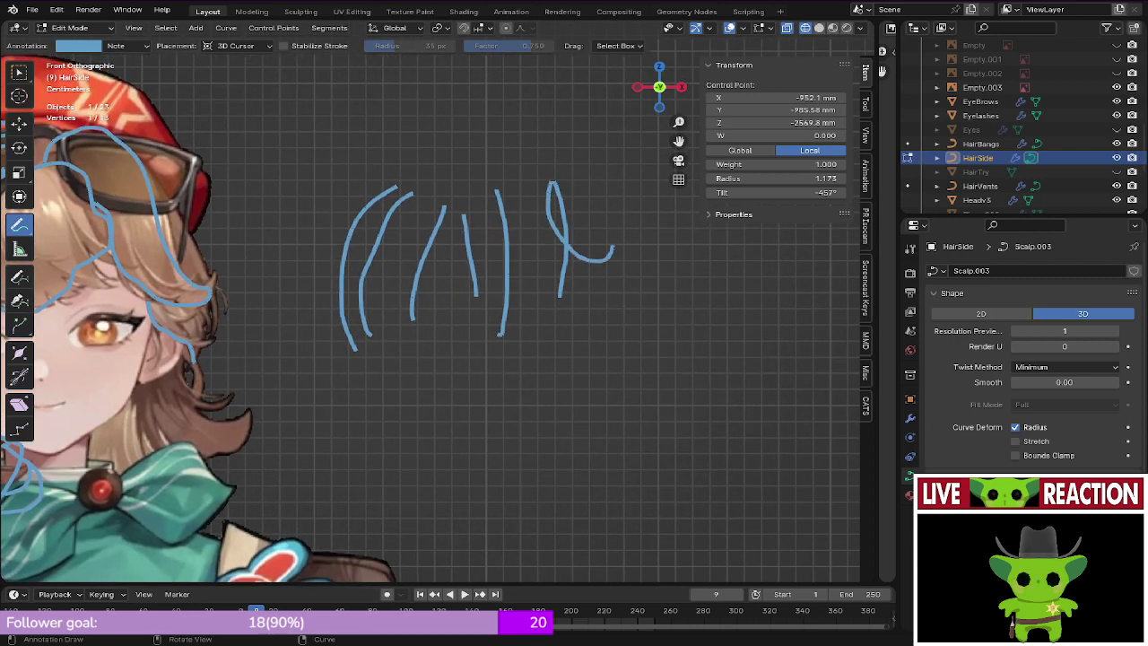
left_click_drag(529, 165, 540, 254)
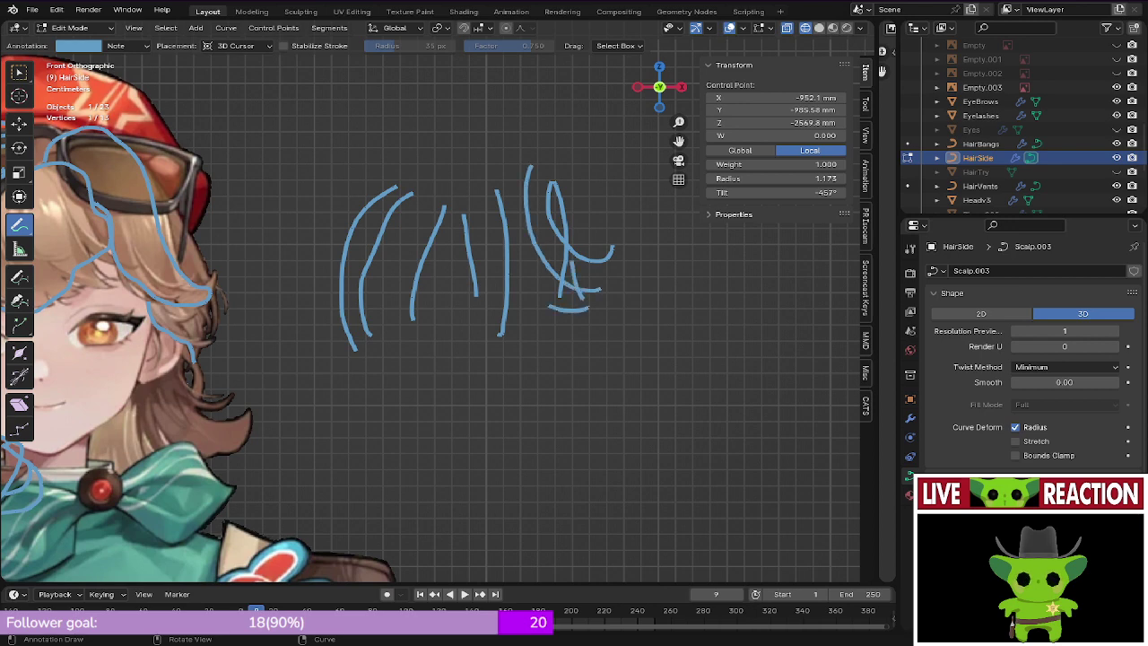
Step: Annotate an angular outline beside the artwork's flipped hair ends and a curved hook past the strand row, and save
middle_click_drag(502, 359, 605, 228, "shift")
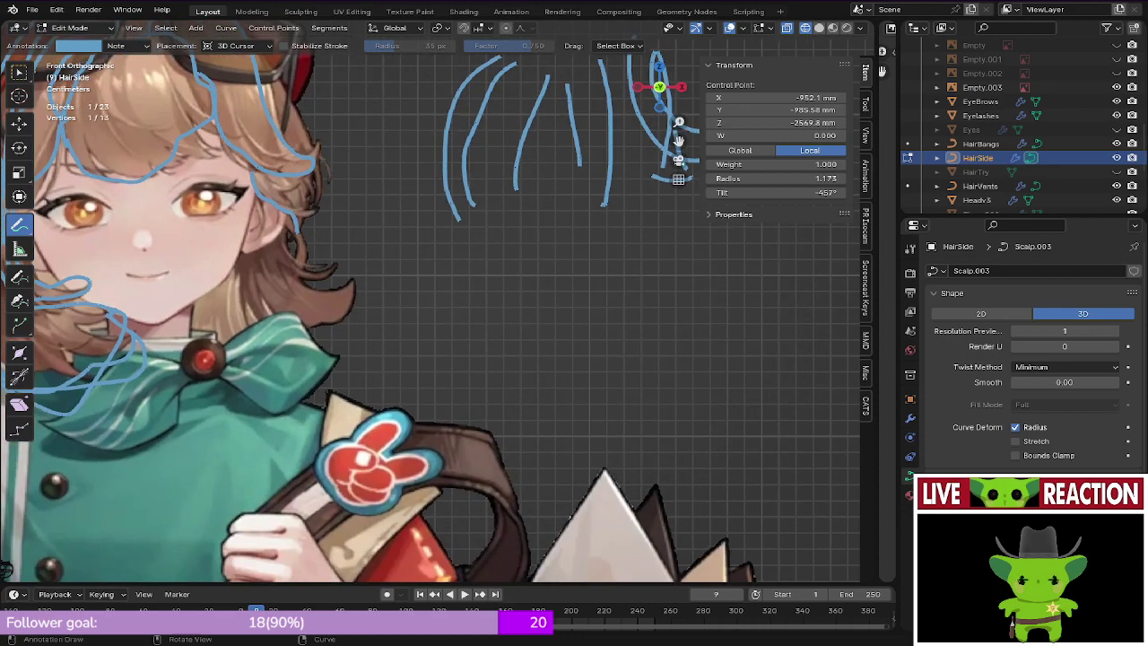
left_click_drag(385, 307, 321, 397)
middle_click_drag(323, 398, 504, 413, "shift")
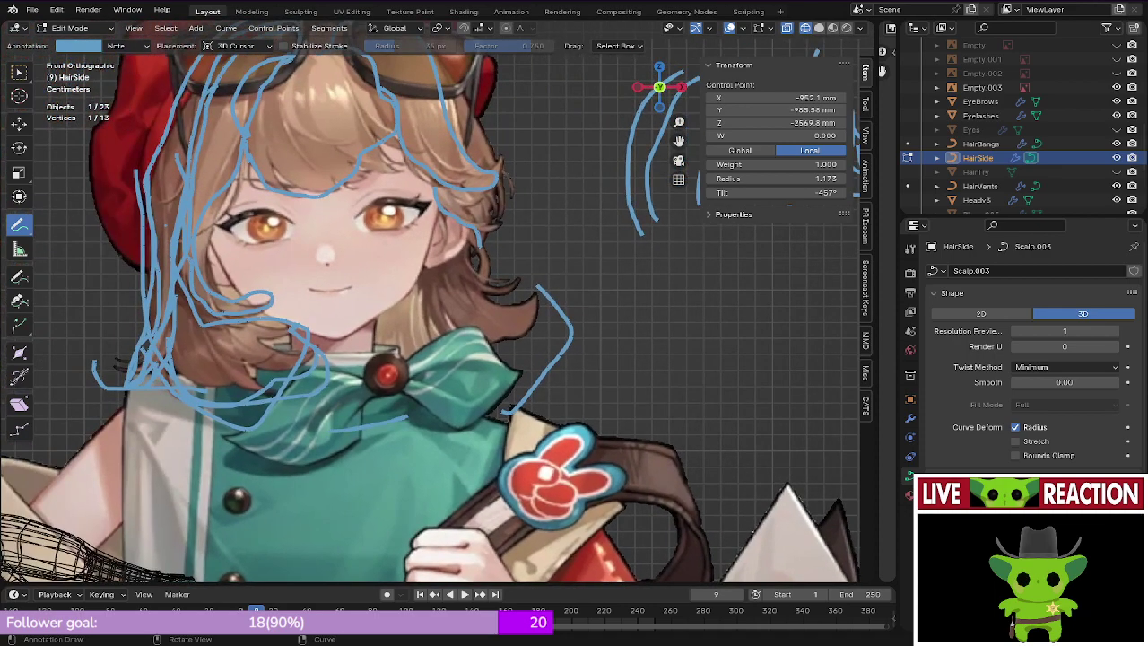
mouse_move(538, 359)
middle_mouse_down("shift")
mouse_move(311, 363)
mouse_move(169, 409)
mouse_move(166, 431)
middle_mouse_up("shift")
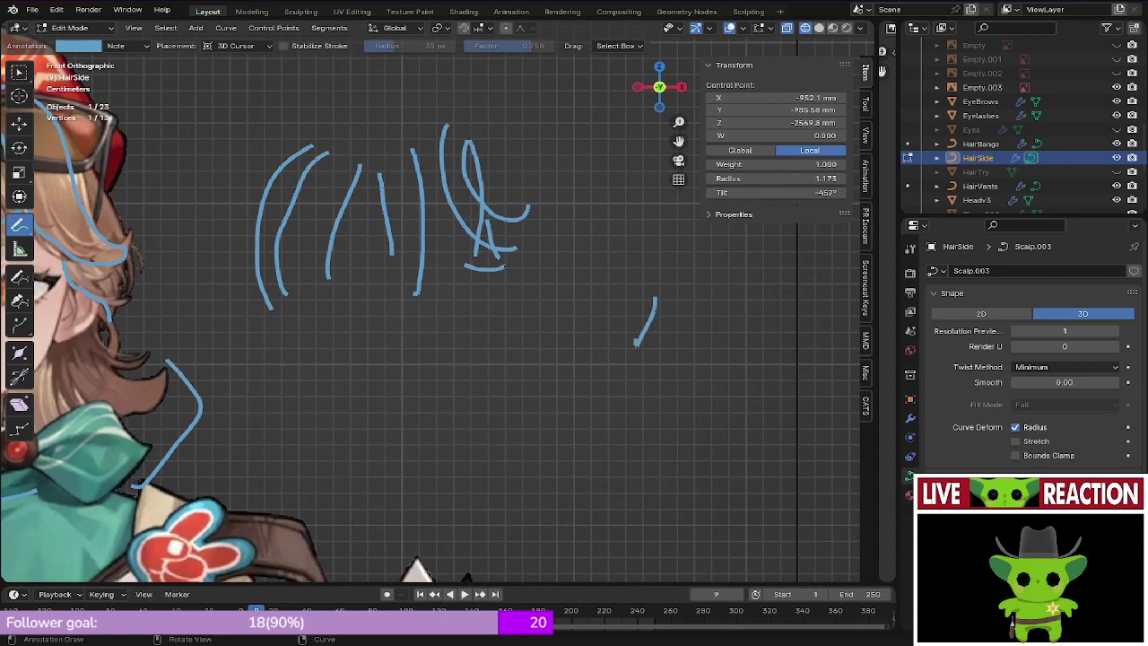
mouse_move(430, 359)
middle_mouse_down("shift")
mouse_move(825, 412)
mouse_move(852, 395)
middle_mouse_up("shift")
middle_click_drag(452, 291, 263, 291, "shift")
key("ctrl+s")
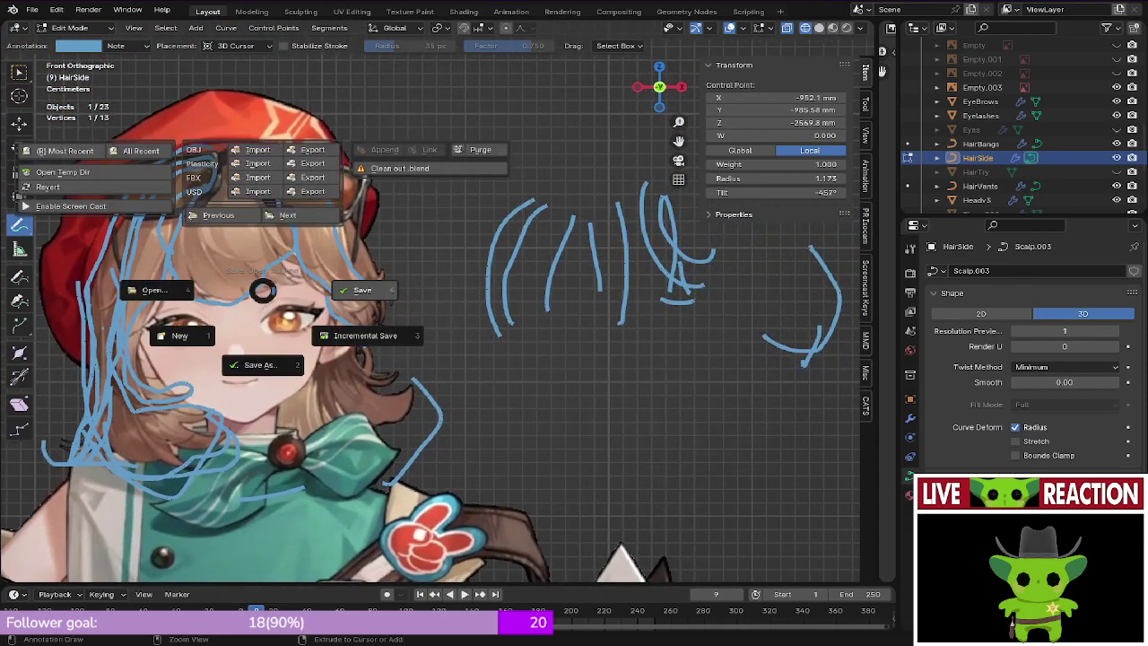
left_click(362, 289)
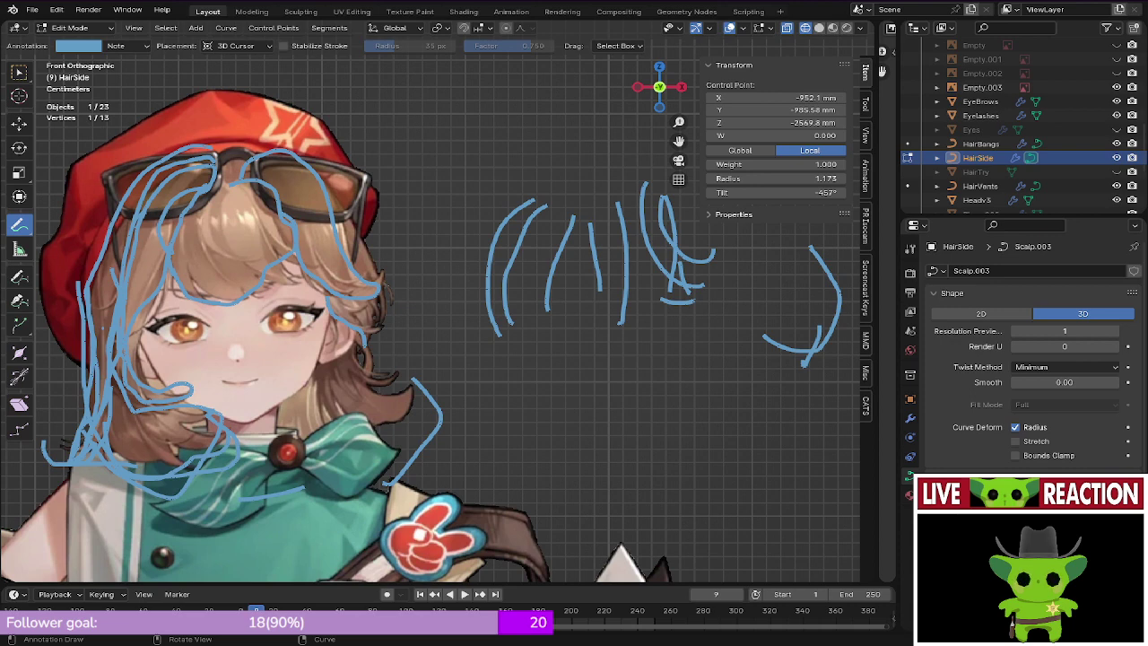
right_click(121, 221)
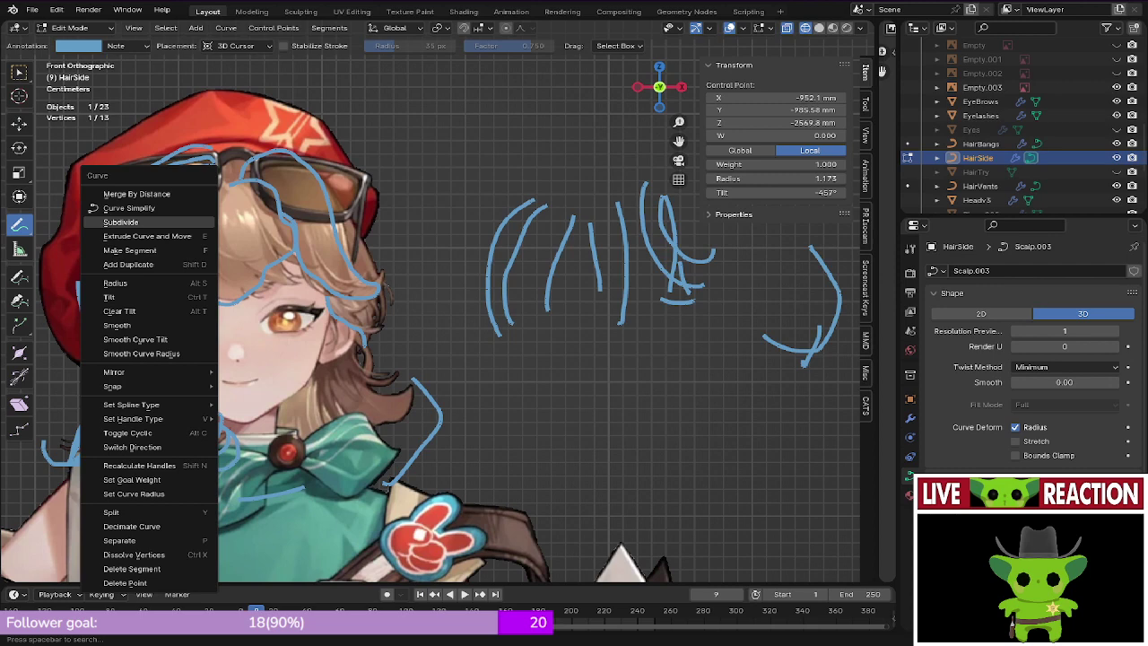
key("Escape")
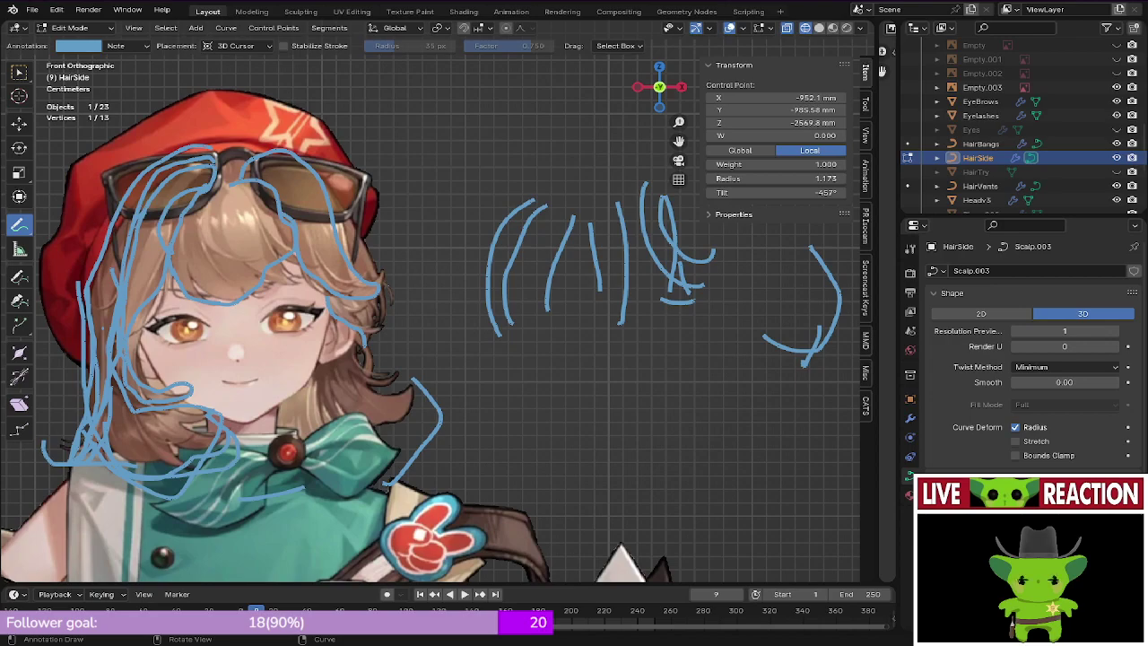
Step: Return to the model in solid display and annotate a guide line along the HairSide strand down to its tip
scroll(436, 303, "down", 5)
middle_click_drag(449, 309, 459, 279, "shift")
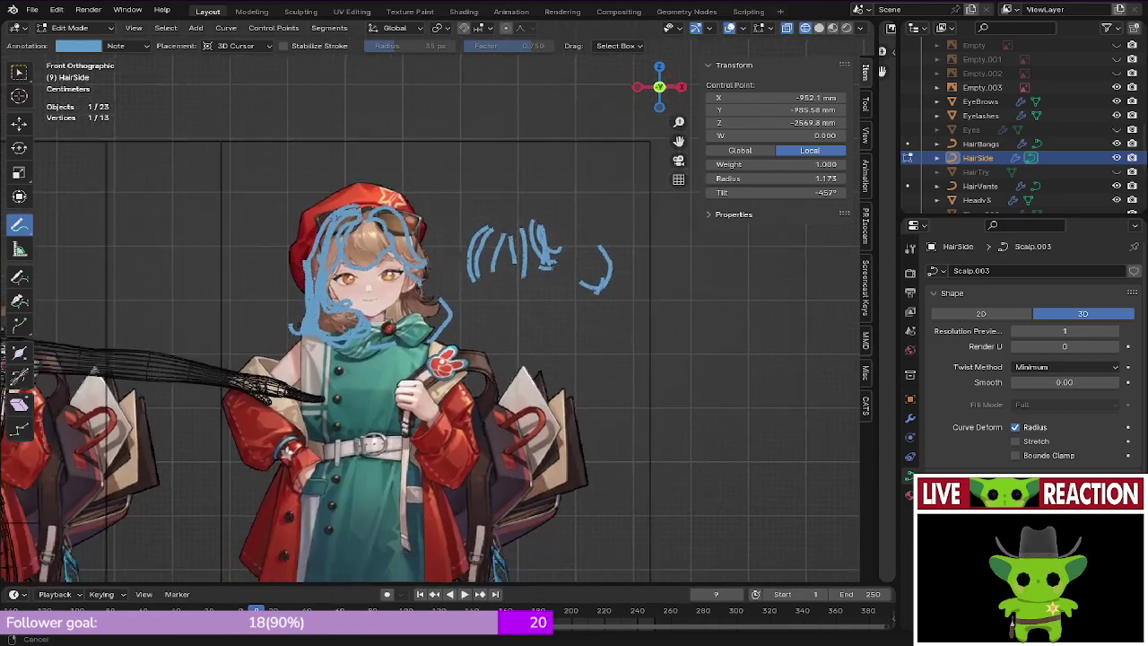
scroll(436, 303, "down", 1)
middle_click_drag(394, 304, 650, 301, "shift")
scroll(340, 221, "up", 1)
key("z")
left_click(430, 220)
middle_click_drag(358, 224, 692, 213, "shift")
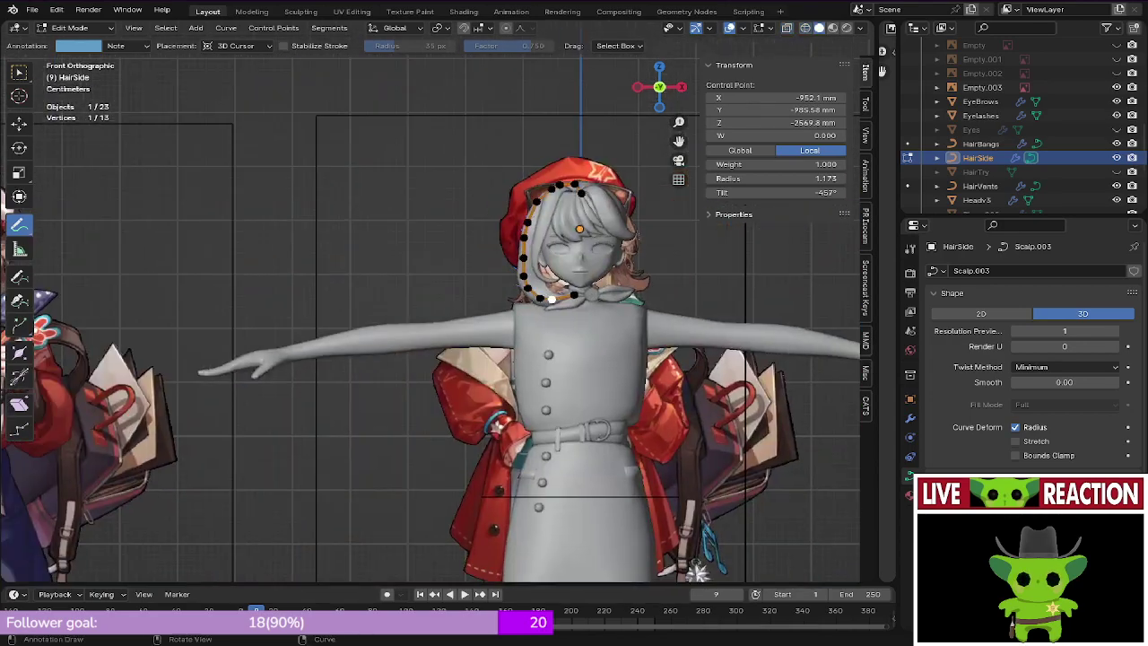
scroll(538, 269, "up", 3)
mouse_move(538, 269)
middle_mouse_down()
mouse_move(597, 292)
mouse_move(642, 291)
middle_mouse_up()
middle_click_drag(641, 291, 591, 332, "shift")
scroll(430, 305, "up", 3)
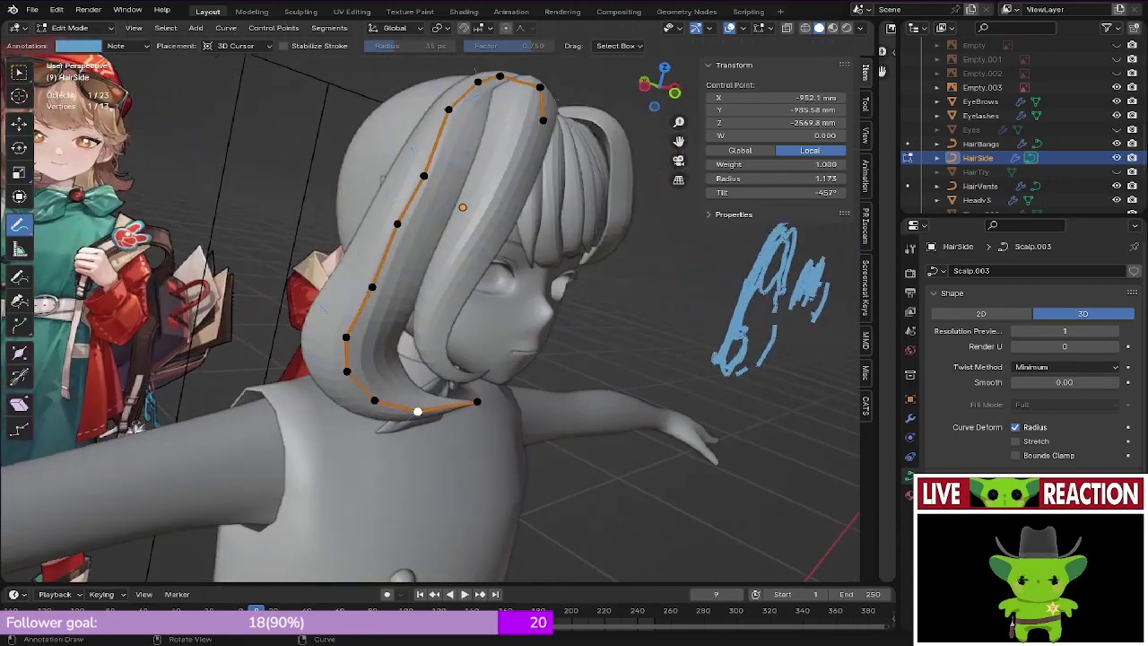
mouse_move(420, 195)
left_mouse_down()
mouse_move(356, 372)
mouse_move(431, 392)
left_mouse_up()
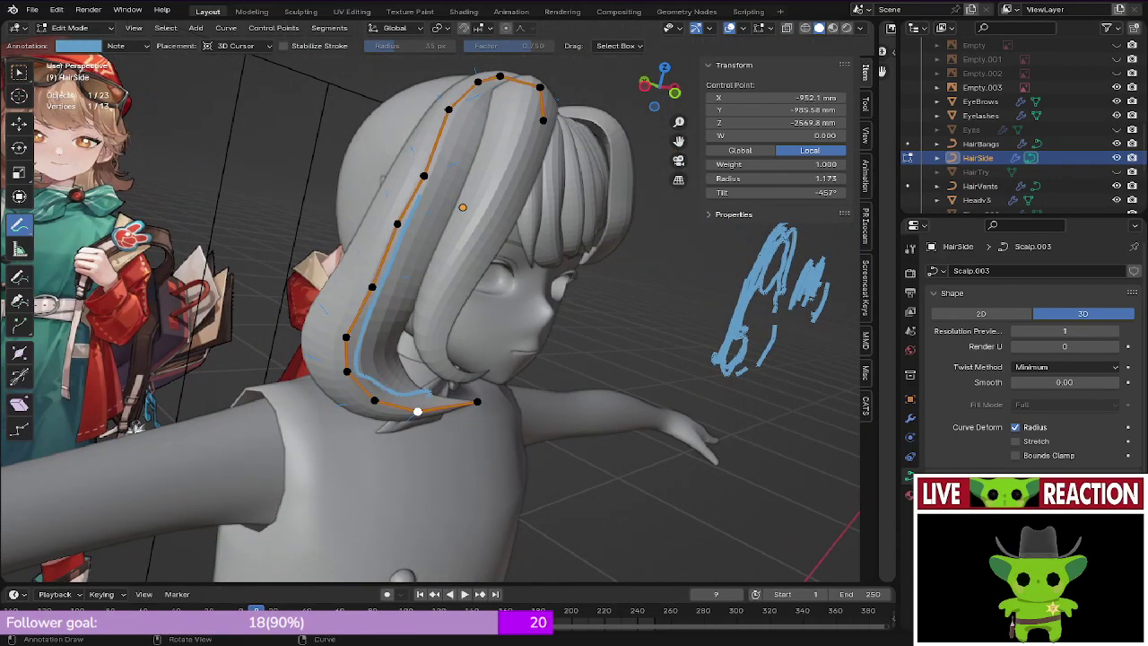
Step: Erase the annotated guide line over the HairSide strand with the Annotate Eraser
middle_click_drag(430, 392, 479, 394)
mouse_move(19, 225)
left_mouse_down()
mouse_move(54, 232)
mouse_move(91, 286)
left_mouse_up()
mouse_move(19, 224)
left_mouse_down()
mouse_move(76, 296)
mouse_move(81, 321)
left_mouse_up()
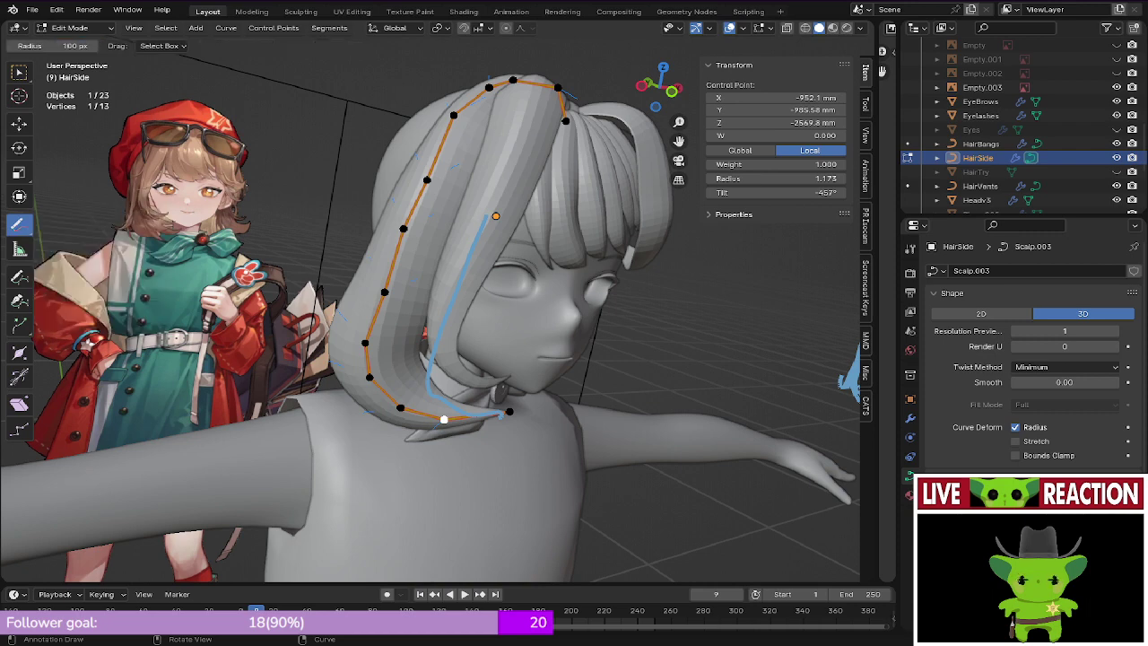
left_click_drag(495, 220, 462, 381)
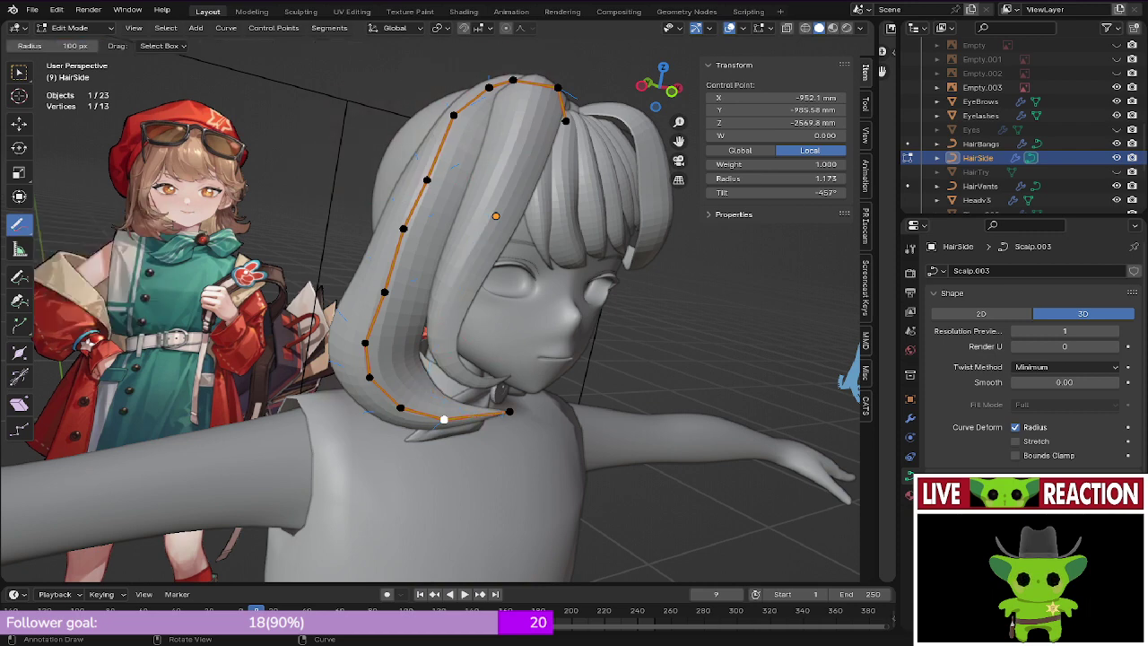
Step: Save the current state of the hair model to Regulus_005.blend
scroll(430, 302, "up", 1)
key("ctrl+s")
left_click(418, 293)
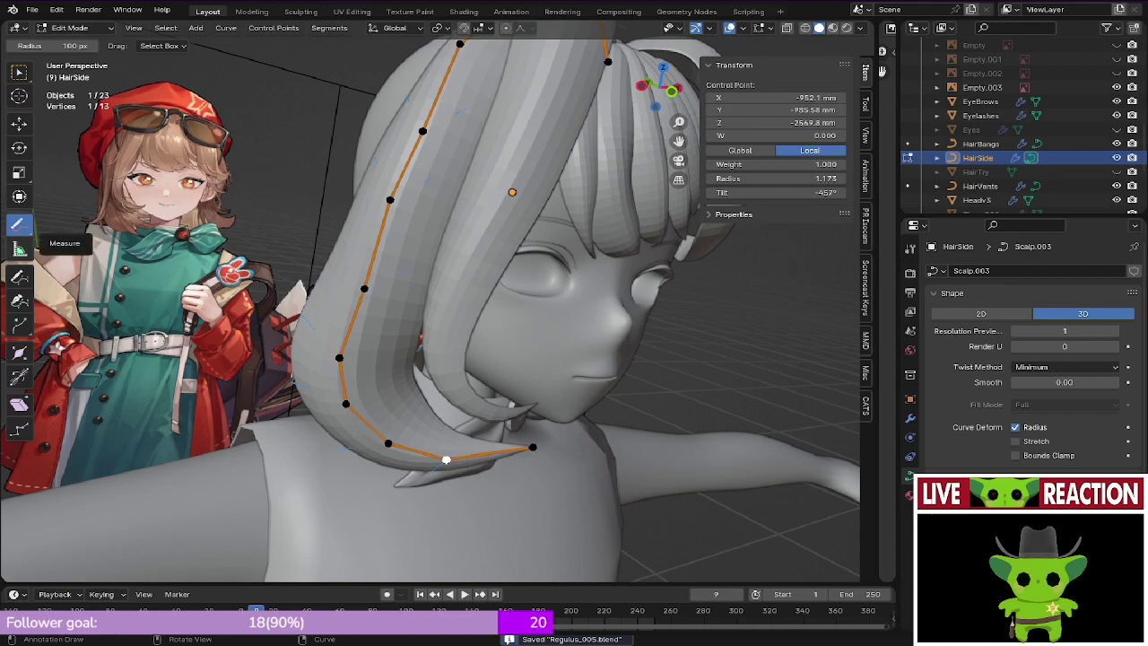
Step: Annotate a set of curved guide strokes flowing from the parting down beside the head, including crossing strokes at the end
left_click_drag(19, 224, 90, 228)
key("KP_1")
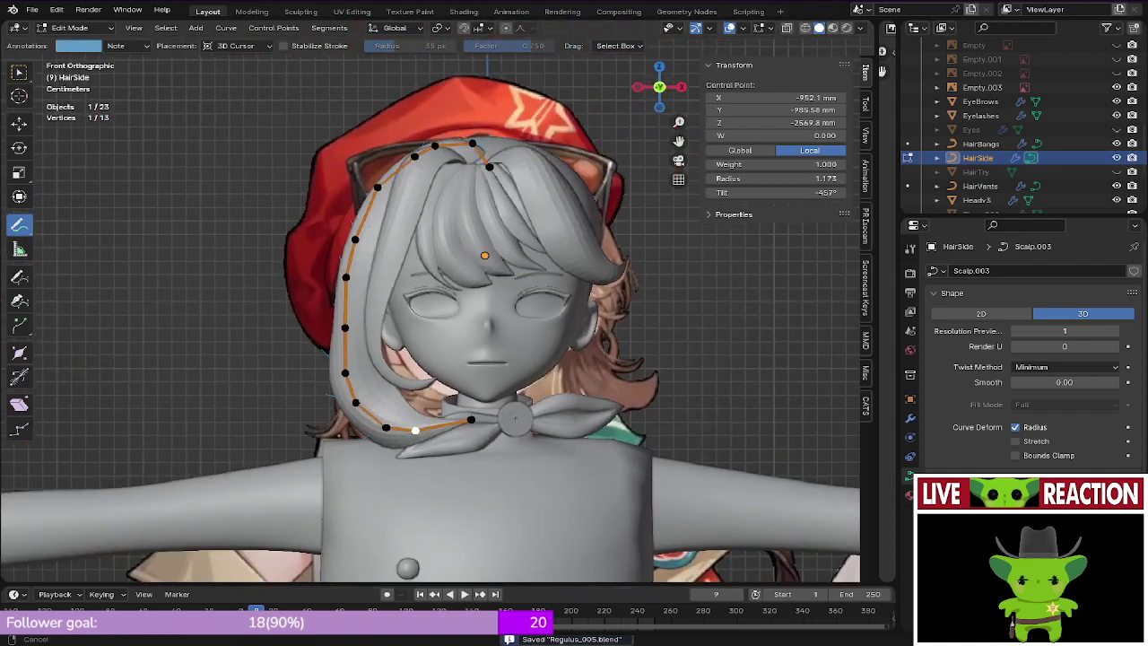
middle_click_drag(484, 296, 277, 320, "shift")
middle_click_drag(430, 314, 278, 313)
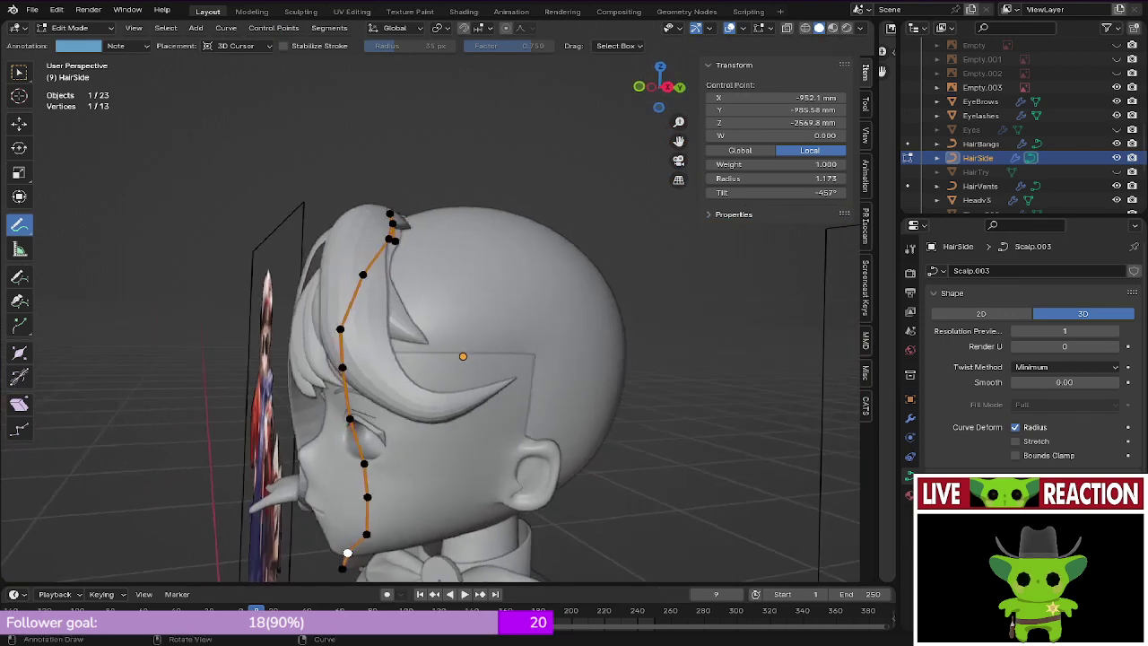
mouse_move(399, 231)
left_mouse_down()
mouse_move(396, 275)
mouse_move(582, 484)
left_mouse_up()
mouse_move(579, 475)
middle_mouse_down()
mouse_move(529, 439)
mouse_move(538, 455)
mouse_move(502, 412)
mouse_move(538, 475)
middle_mouse_up()
scroll(502, 412, "down", 2)
mouse_move(450, 238)
left_mouse_down()
mouse_move(431, 279)
mouse_move(481, 383)
left_mouse_up()
left_click_drag(473, 274, 508, 440)
left_click_drag(523, 341, 488, 411)
Step: Annotate several long guide strokes over the back of the head, running from the crown down to the neck
middle_click_drag(491, 411, 269, 417)
mouse_move(427, 258)
left_mouse_down()
mouse_move(380, 396)
mouse_move(402, 410)
left_mouse_up()
middle_click_drag(408, 404, 426, 327)
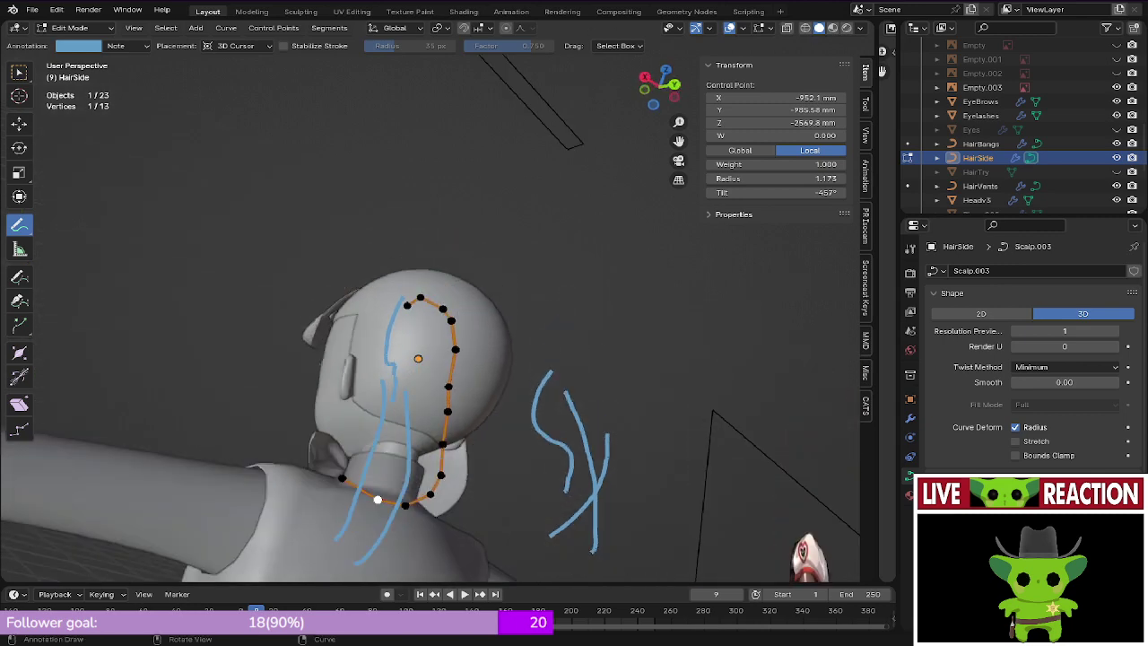
left_click_drag(465, 292, 421, 441)
middle_click_drag(431, 358, 408, 488)
left_click_drag(479, 364, 420, 441)
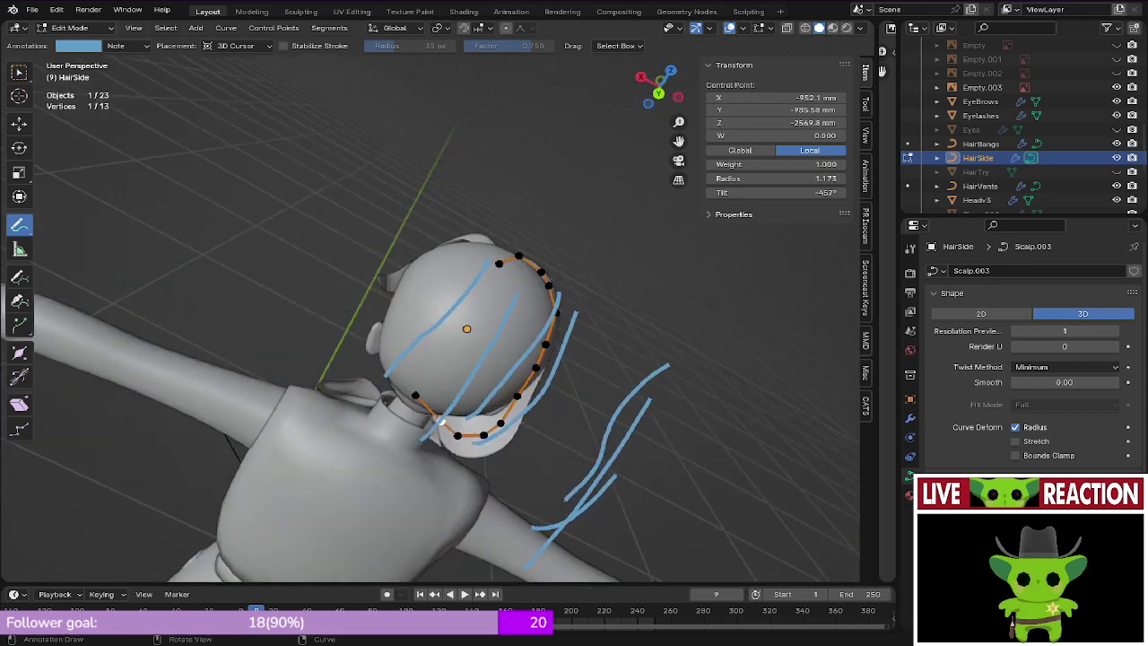
Step: Erase the annotated guide strokes around the model's head with the Annotate Eraser
middle_click_drag(419, 430, 368, 331)
mouse_move(587, 488)
middle_mouse_down()
mouse_move(560, 509)
mouse_move(341, 484)
middle_mouse_up()
mouse_move(19, 224)
left_mouse_down()
mouse_move(89, 258)
mouse_move(91, 314)
left_mouse_up()
mouse_move(386, 412)
left_mouse_down()
mouse_move(368, 285)
mouse_move(202, 524)
left_mouse_up()
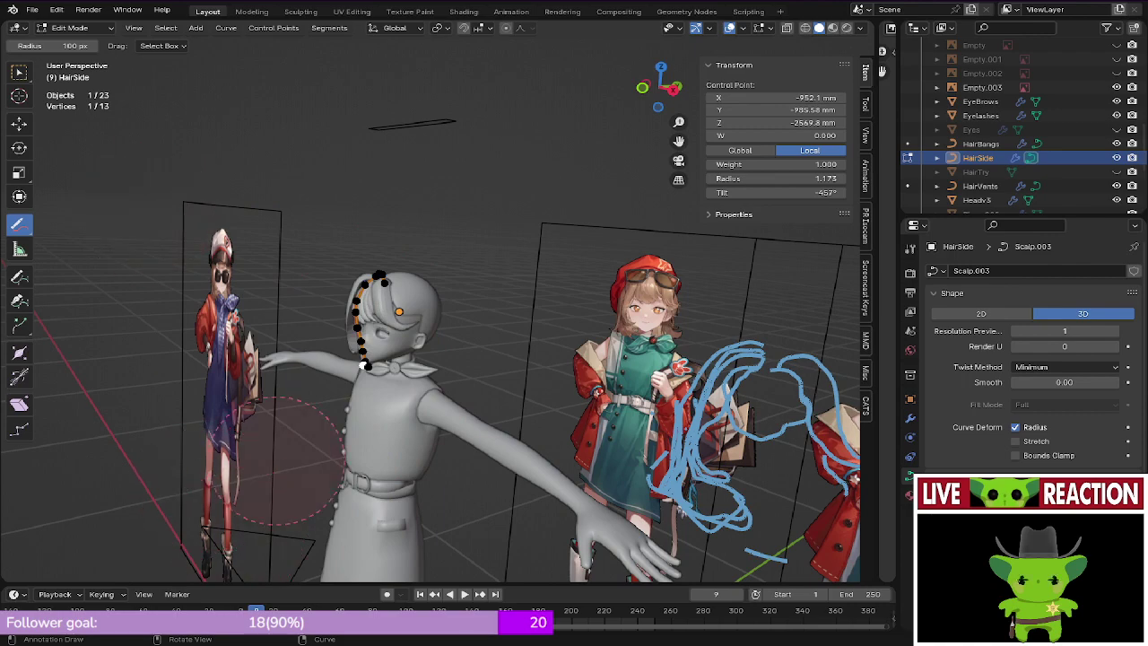
Step: Save the file from the orthographic front view and switch back to the selection tool
middle_click_drag(359, 404, 440, 399)
key("KP_5")
key("KP_1")
scroll(338, 364, "down", 3)
key("ctrl+s")
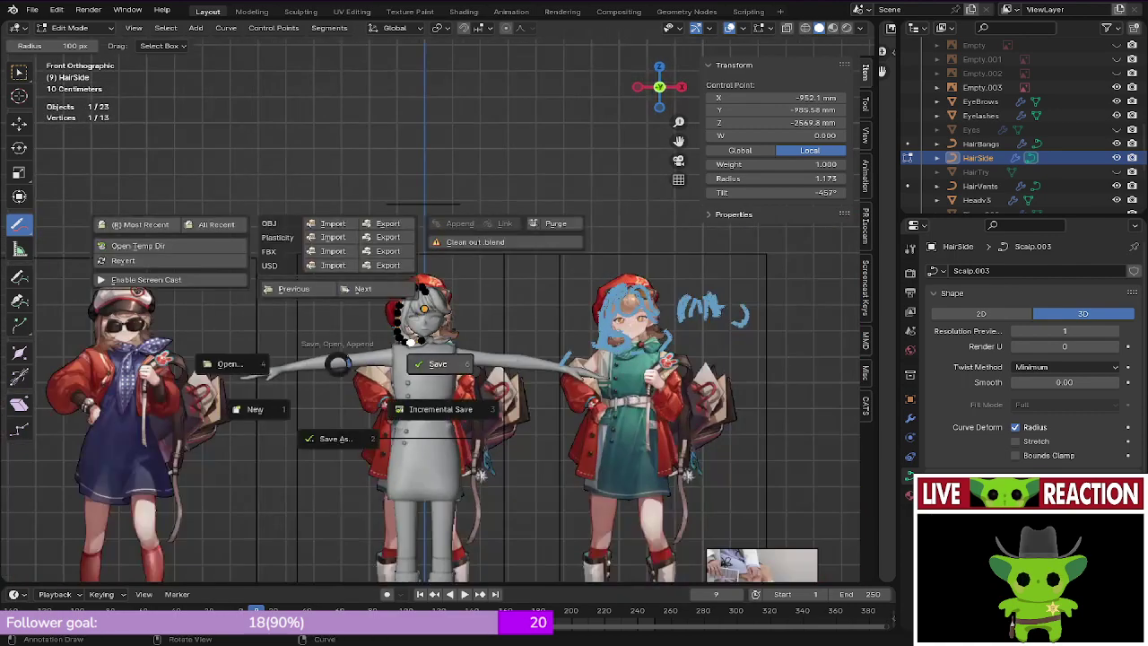
left_click(436, 364)
scroll(435, 364, "up", 1)
key("w")
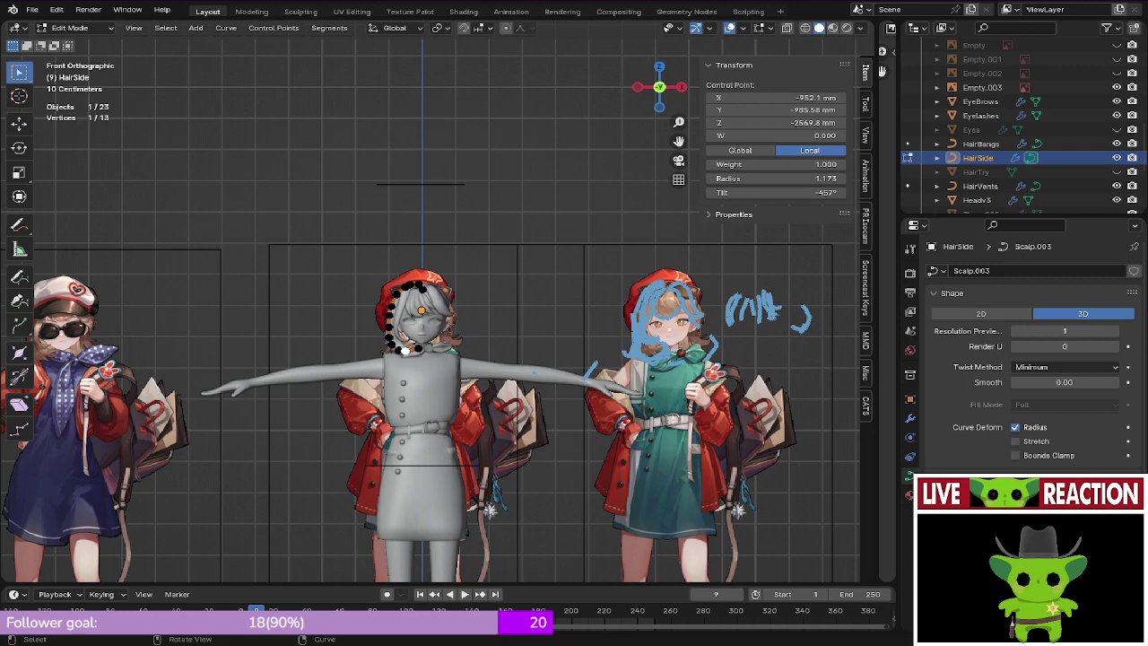
Step: Deselect the HairSide control points, return to Object Mode and save the file
right_click(90, 432)
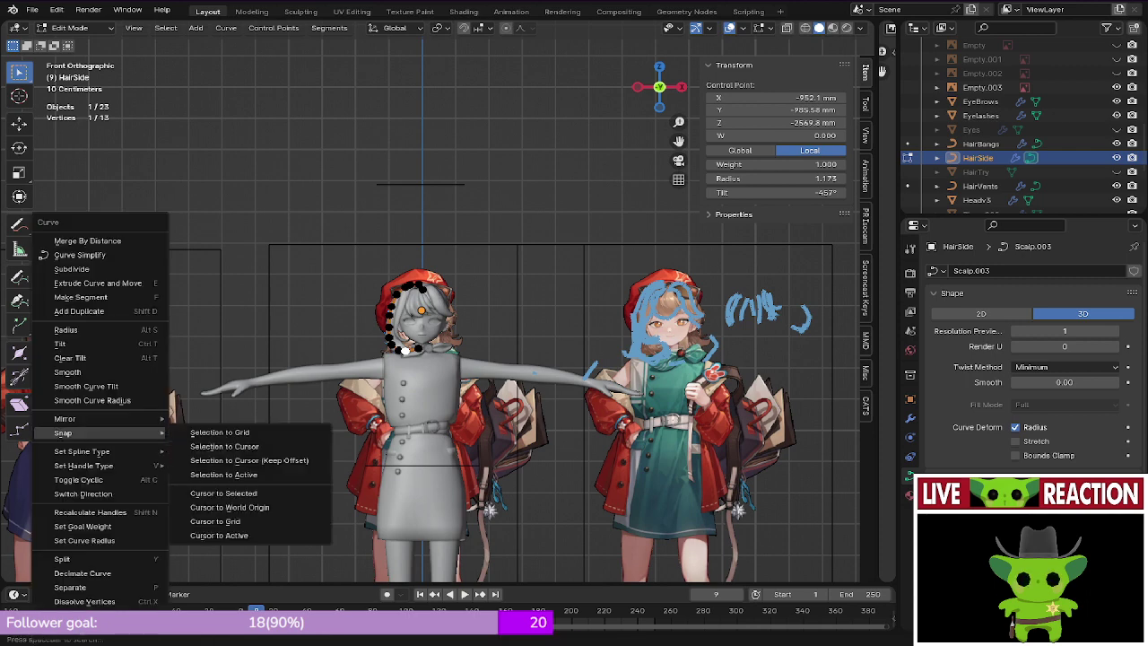
key("alt+a")
middle_click_drag(359, 341, 419, 418)
scroll(400, 401, "up", 3)
key("Tab")
scroll(400, 401, "up", 2)
key("ctrl+s")
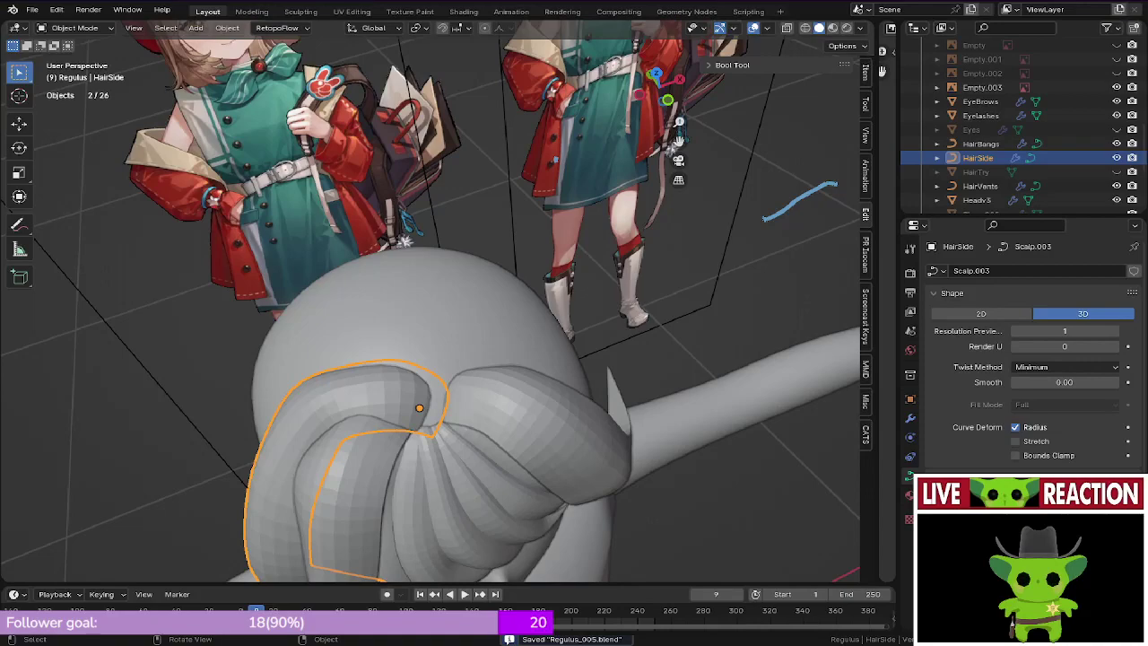
middle_click_drag(538, 269, 646, 242)
middle_click_drag(448, 376, 601, 269)
middle_click_drag(717, 224, 731, 429)
key("ctrl+s")
left_click(409, 333)
Step: In the front wireframe view, move the HairSide control point level with the mouth about 3 mm inward and slightly down
middle_click_drag(410, 333, 269, 274)
key("KP_1")
mouse_move(324, 450)
middle_mouse_down("shift")
mouse_move(338, 387)
mouse_move(356, 411)
middle_mouse_up("shift")
scroll(338, 387, "up", 1)
key("z")
left_click(277, 387)
scroll(410, 377, "up", 3)
key("Tab")
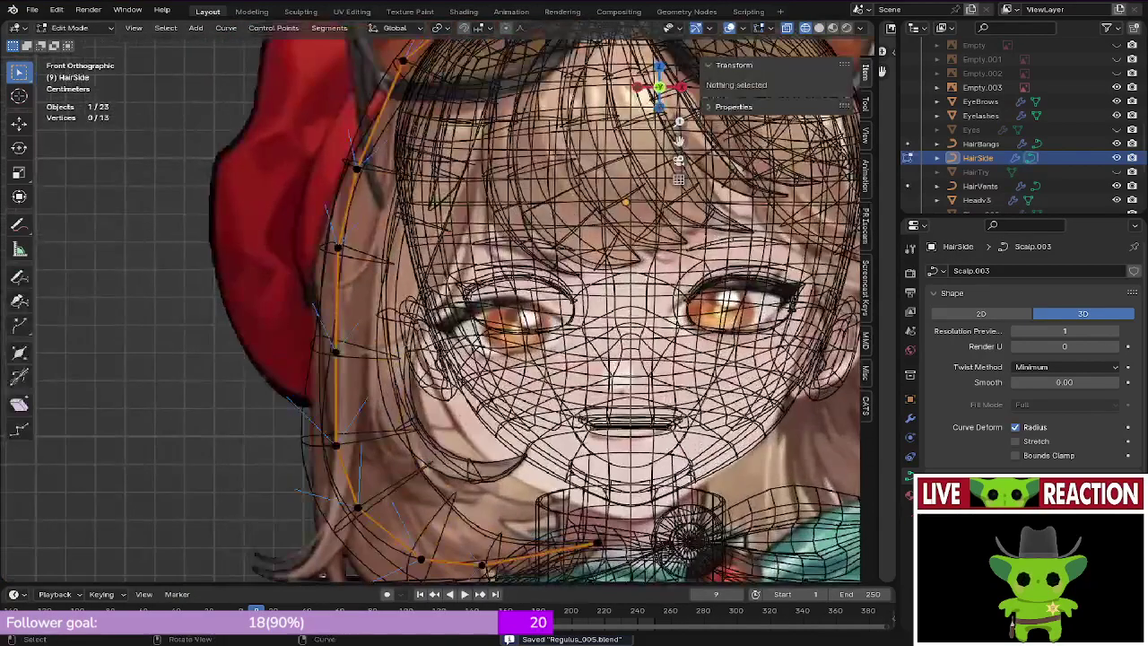
left_click(337, 445)
key("Tab")
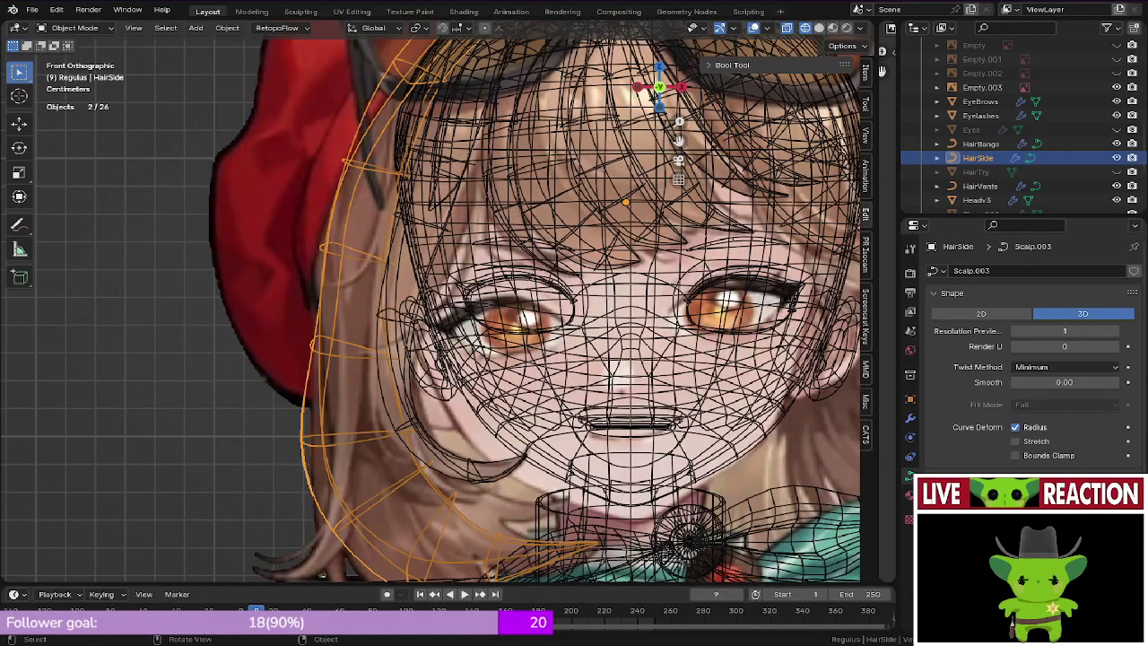
key("Tab")
key("g")
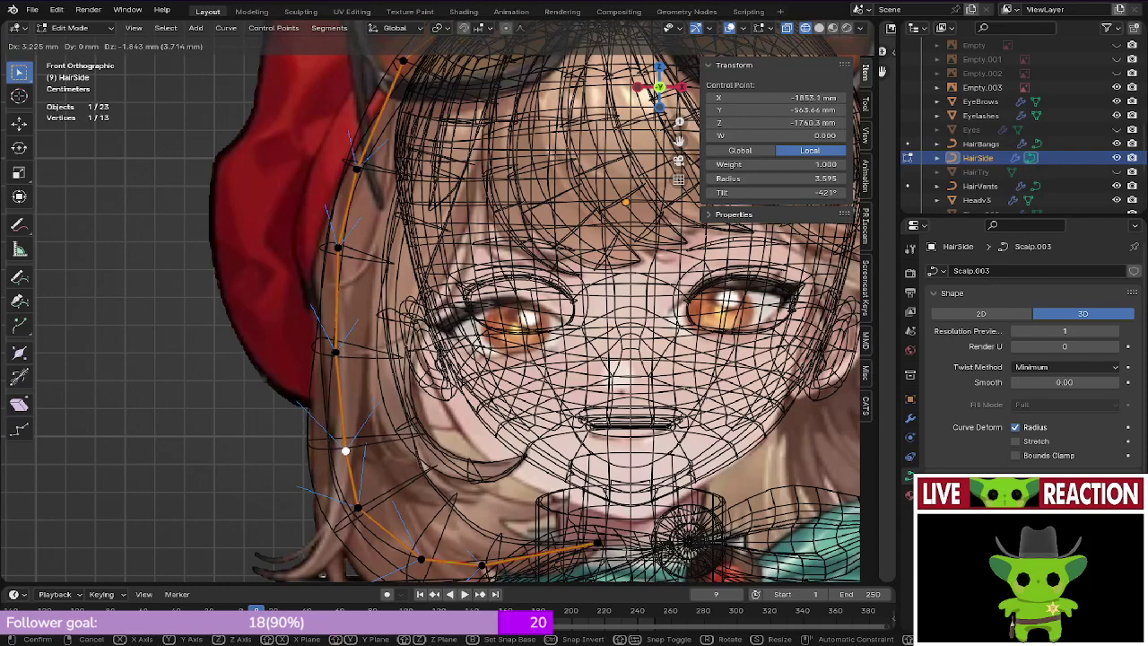
Step: Move the HairSide control point just below it about 3 mm inward along X and save the file
left_click(358, 508)
key("g")
left_click(366, 507)
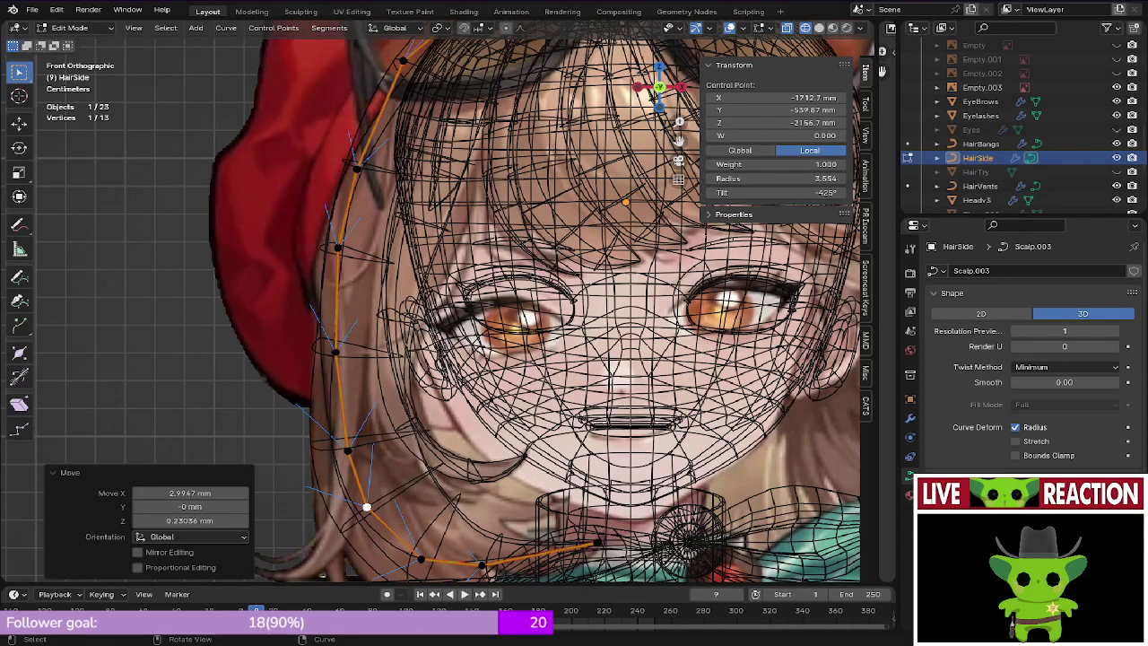
key("ctrl+s")
left_click(456, 489)
Step: Move the two HairSide control points before the tip up about 2.3 mm and inward about 0.9 mm, and save
middle_click_drag(674, 482, 640, 390, "shift")
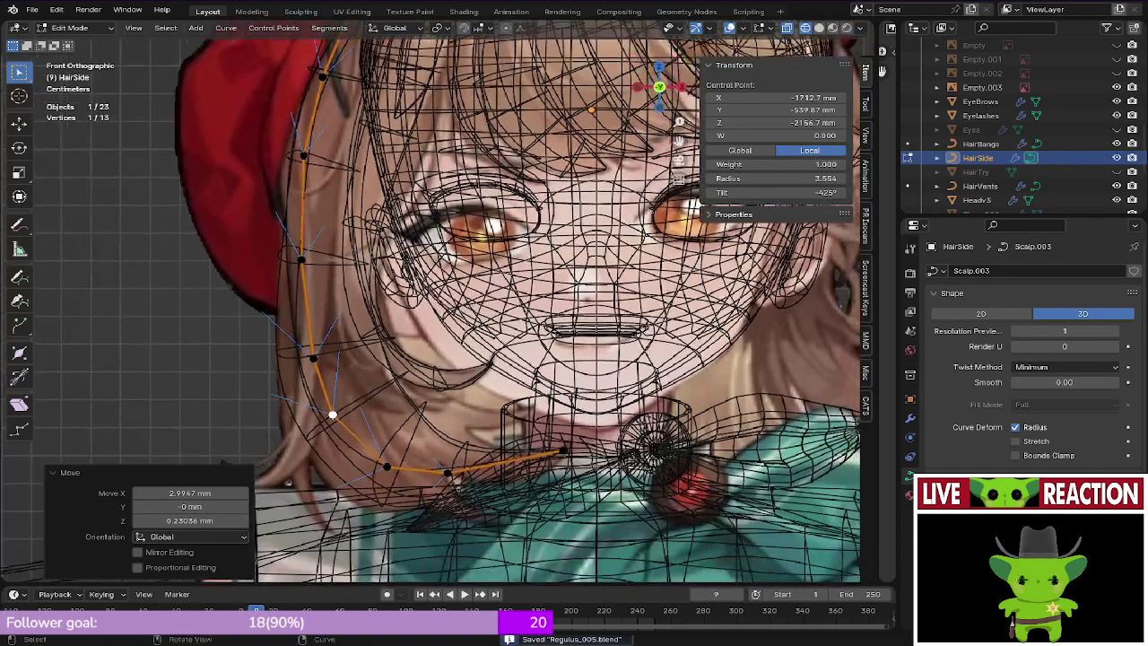
left_click(386, 467)
left_click(451, 473, "shift")
key("g")
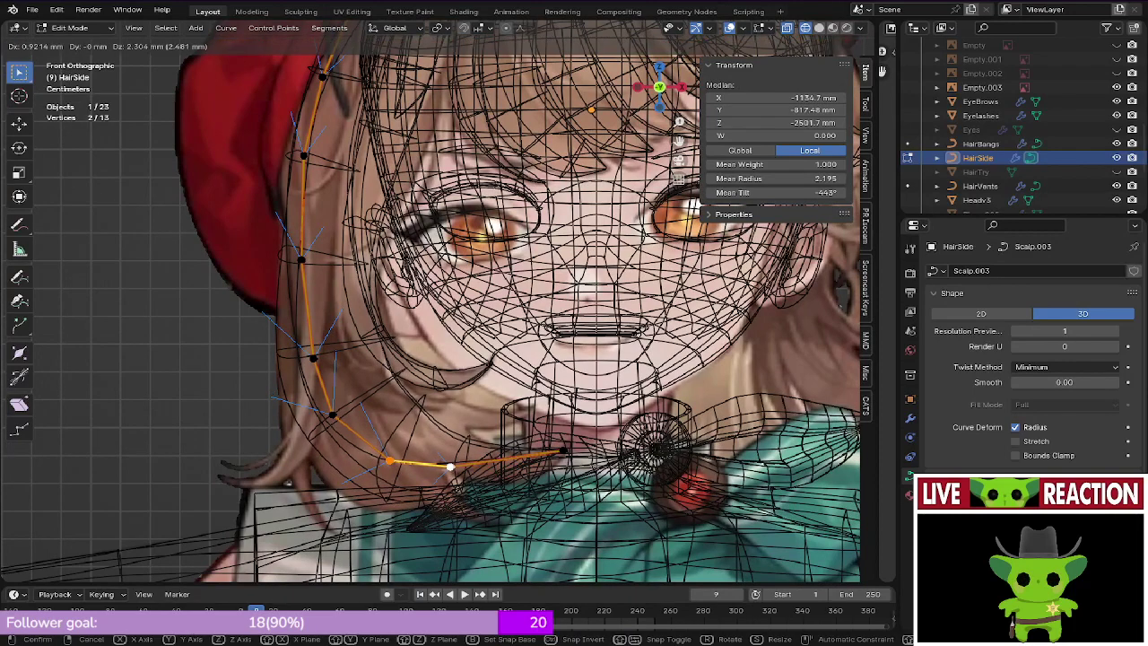
left_click(461, 461)
key("ctrl+s")
left_click(560, 460)
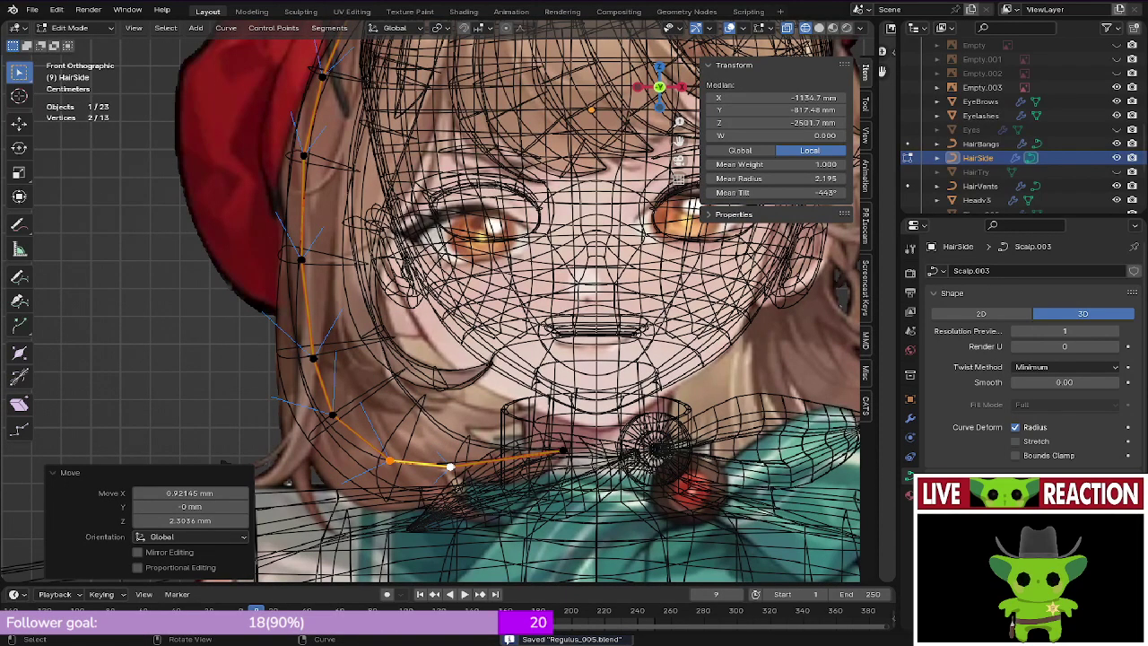
Step: Select the HairSide control point just below eye level and save the file
right_click(560, 463)
key("ctrl+s")
left_click(356, 325)
middle_click_drag(301, 260, 304, 325, "shift")
left_click(305, 325)
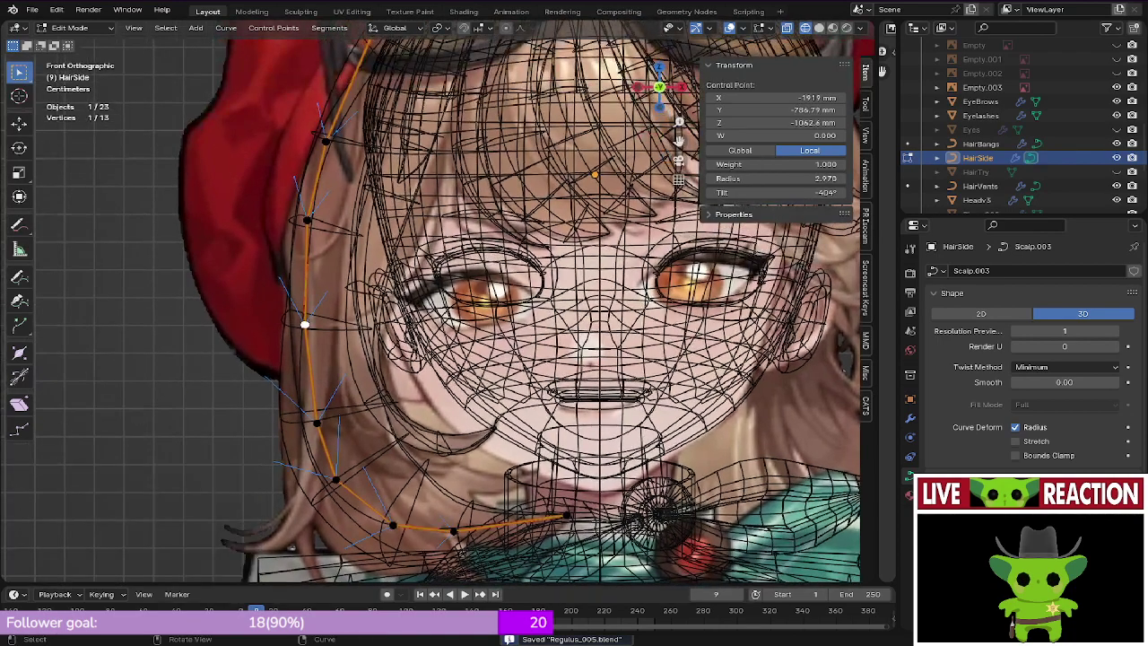
key("ctrl+s")
left_click(372, 311)
middle_click_drag(383, 221, 371, 310, "shift")
key("ctrl+s")
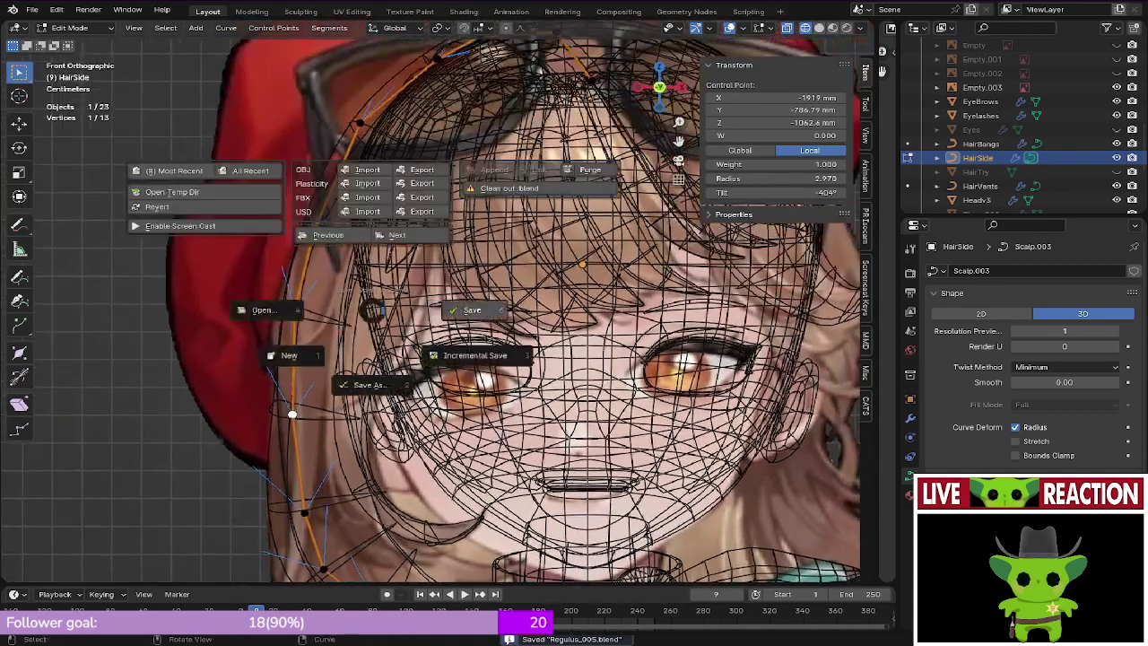
left_click(473, 311)
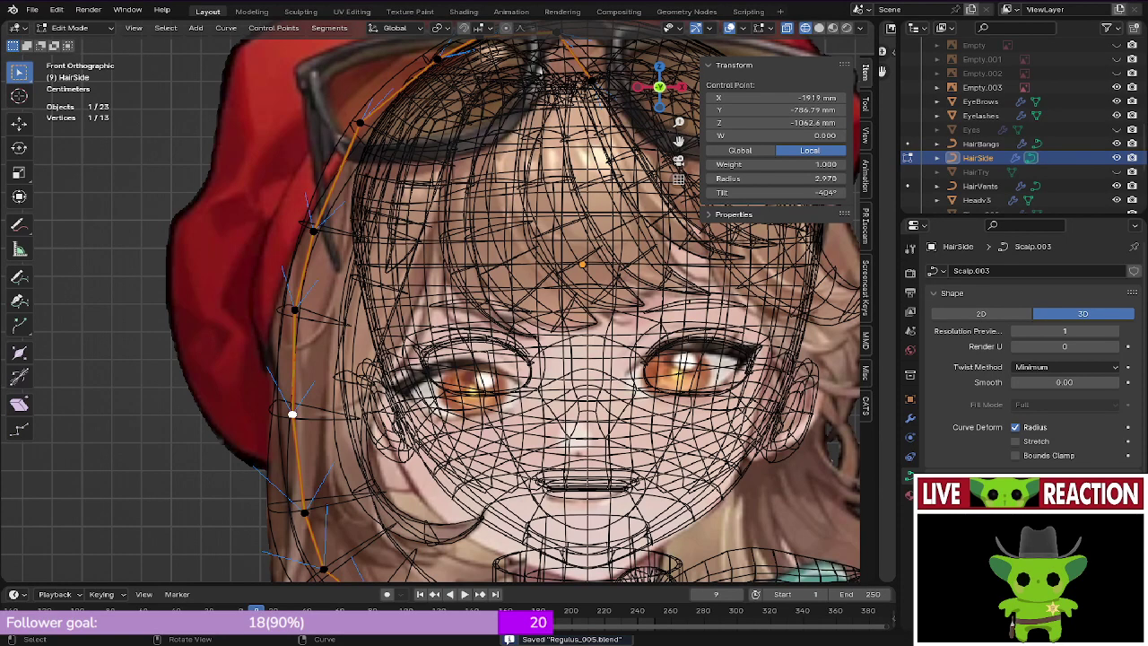
Step: Return to Object Mode in solid display and deselect everything
key("Tab")
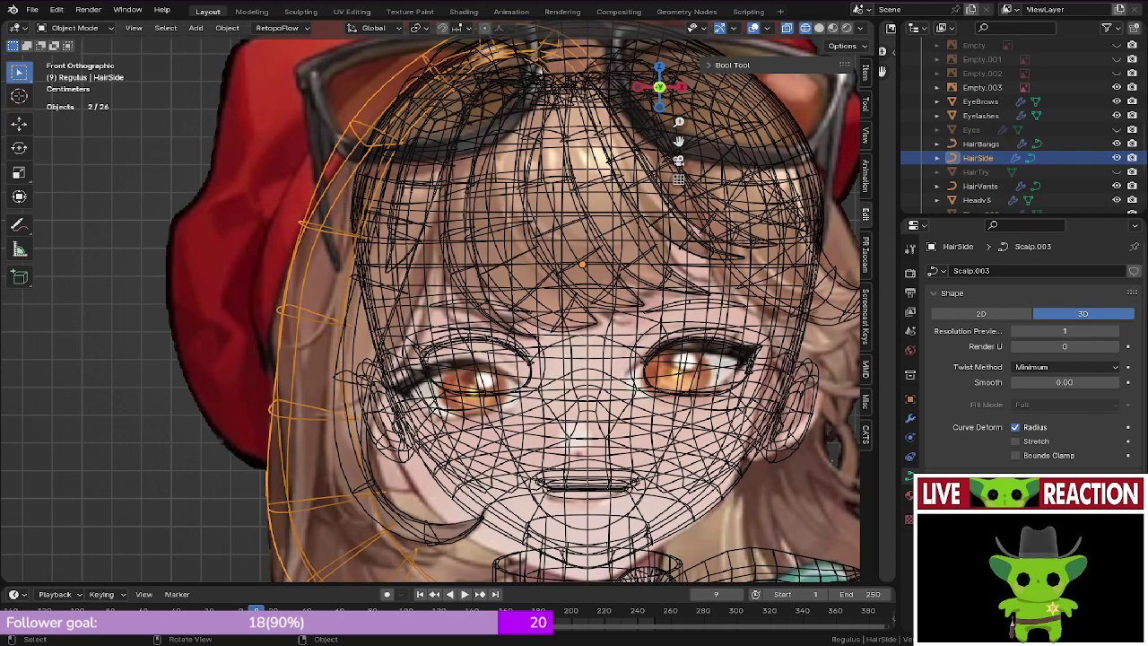
scroll(494, 167, "down", 4)
key("Tab")
key("z")
left_click(595, 167)
key("Tab")
scroll(494, 167, "down", 1)
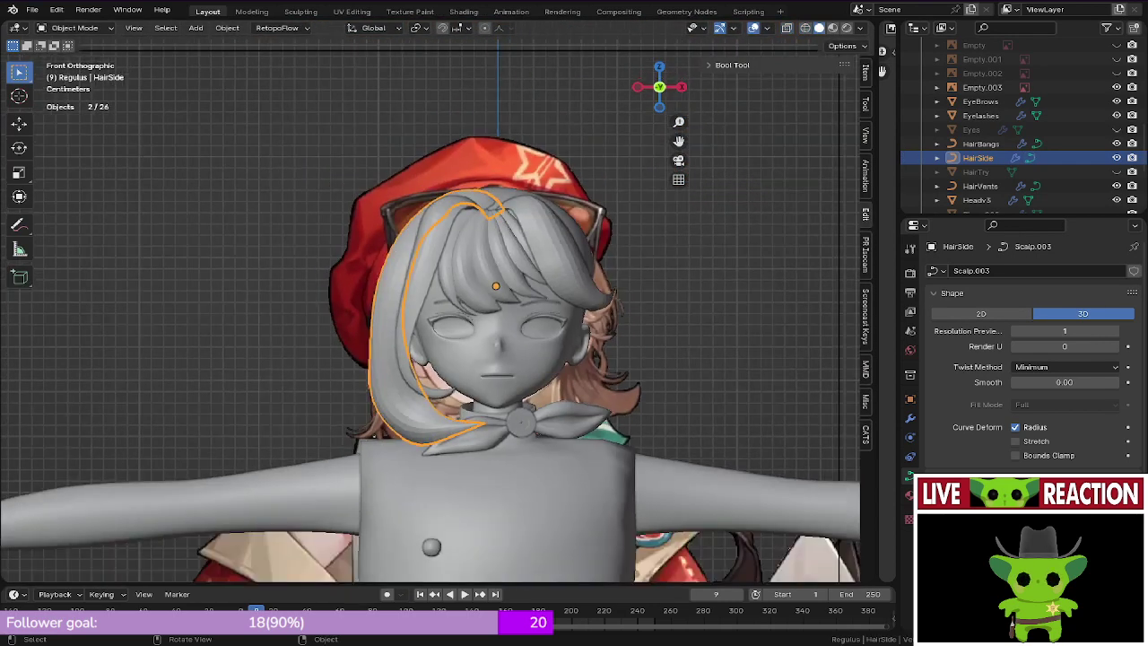
middle_click_drag(595, 215, 238, 264, "shift")
scroll(430, 311, "down", 2)
middle_click_drag(431, 311, 360, 314, "shift")
key("alt+a")
scroll(431, 311, "down", 2)
middle_click_drag(431, 311, 365, 300, "shift")
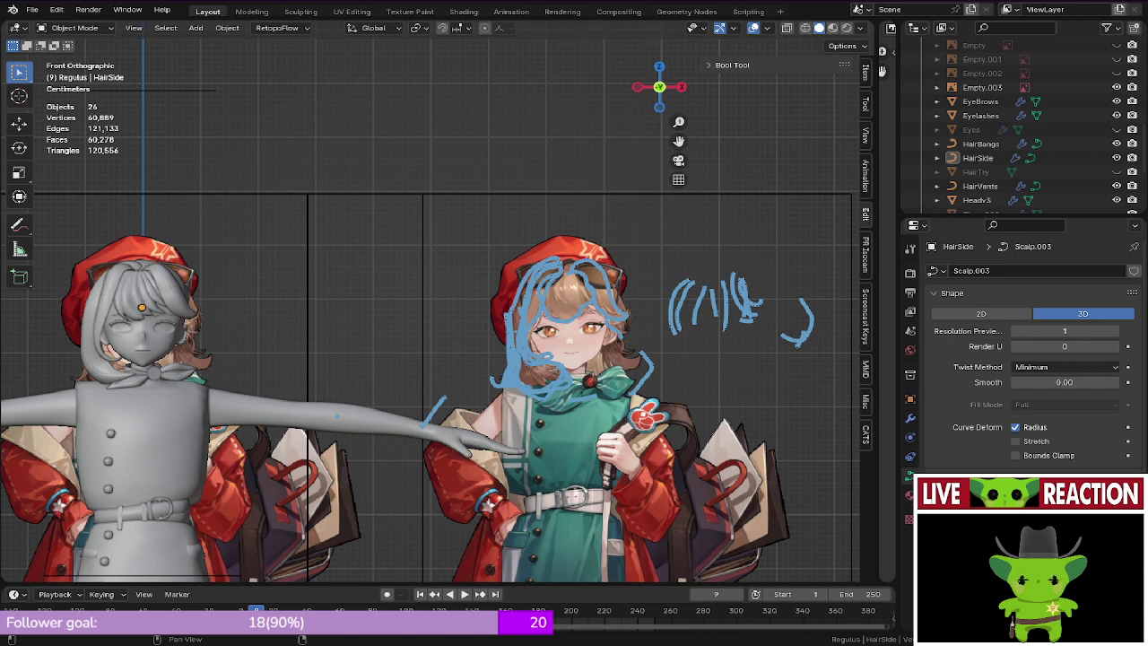
Step: Expand the Annotations settings and add the Remove Annotation Layer command to Quick Favorites
left_click(865, 175)
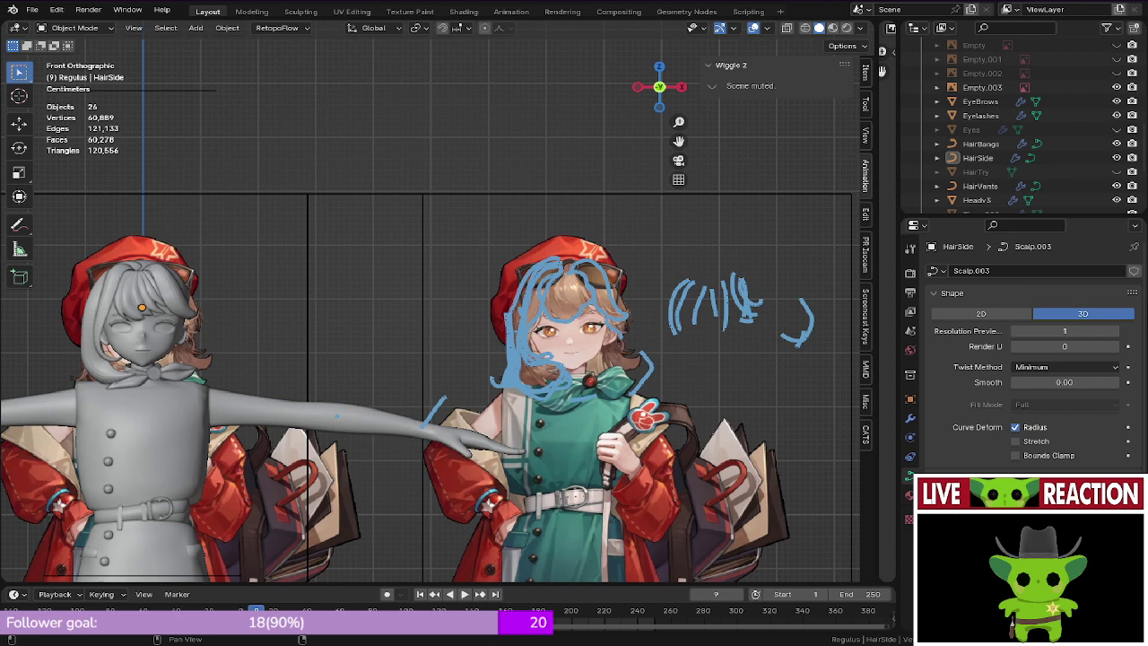
left_click(865, 135)
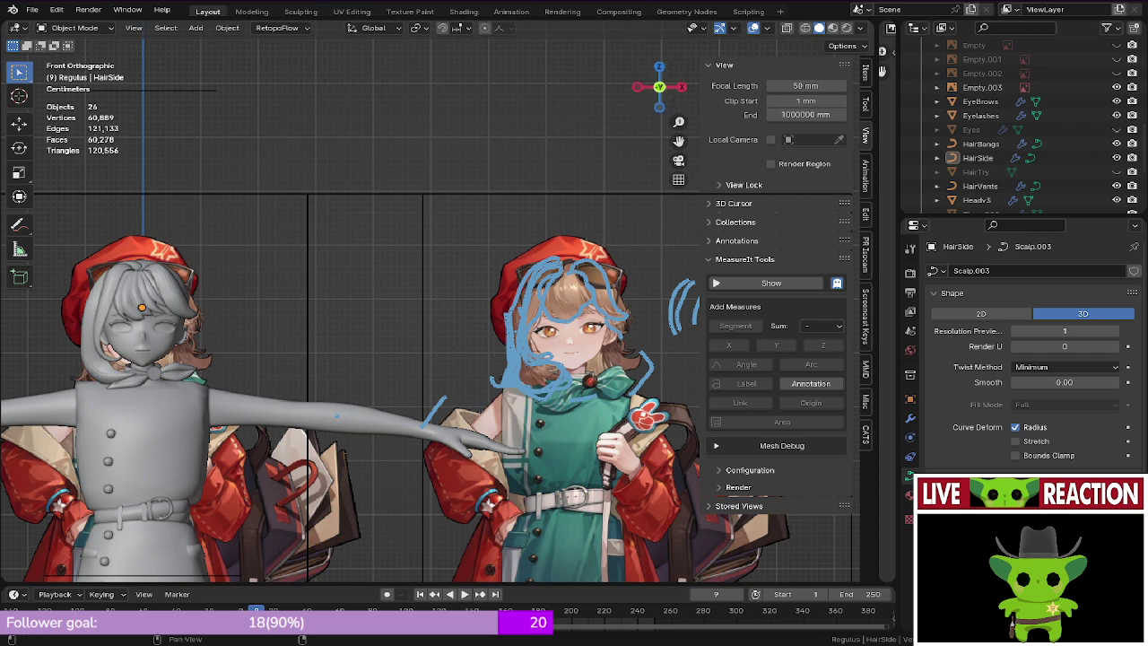
left_click(736, 240)
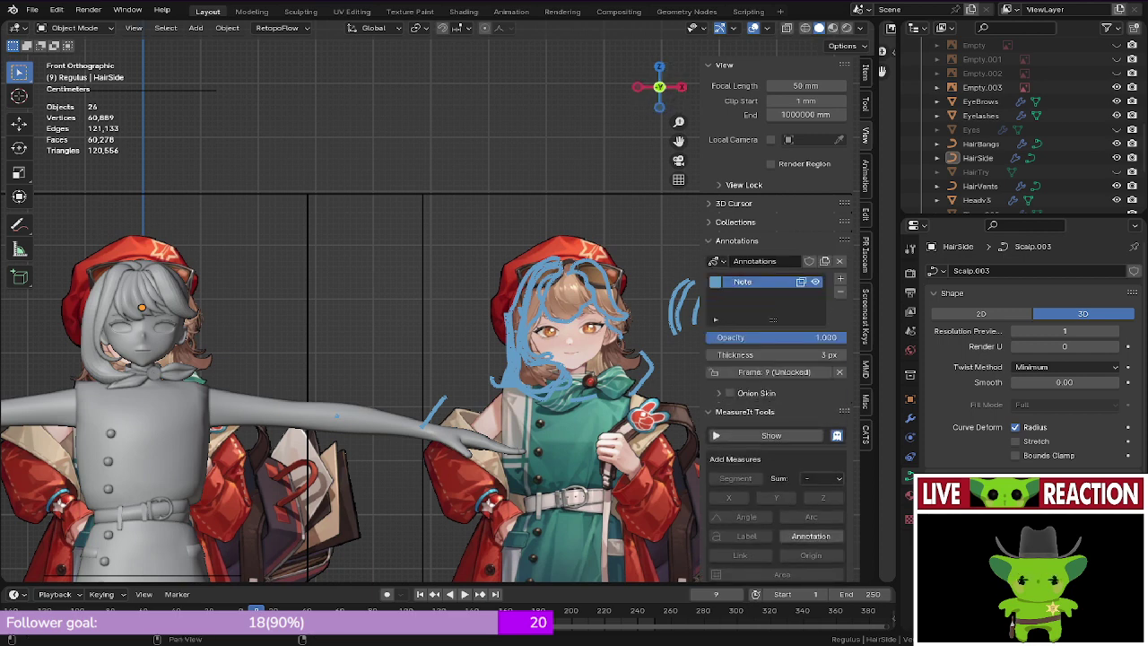
scroll(776, 359, "down", 3)
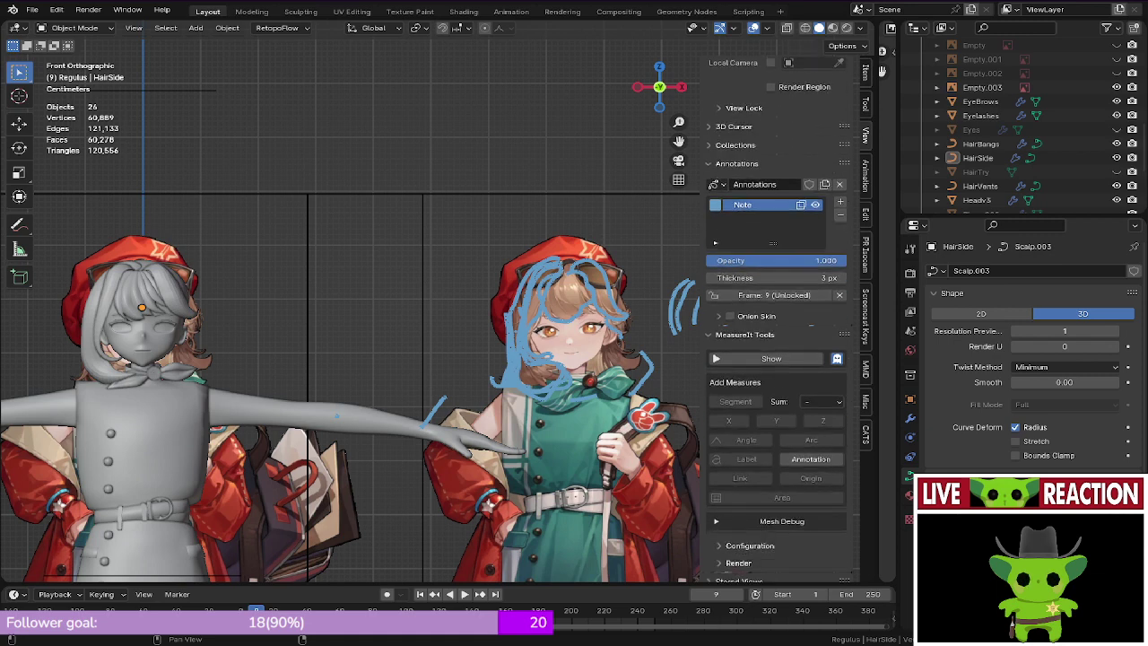
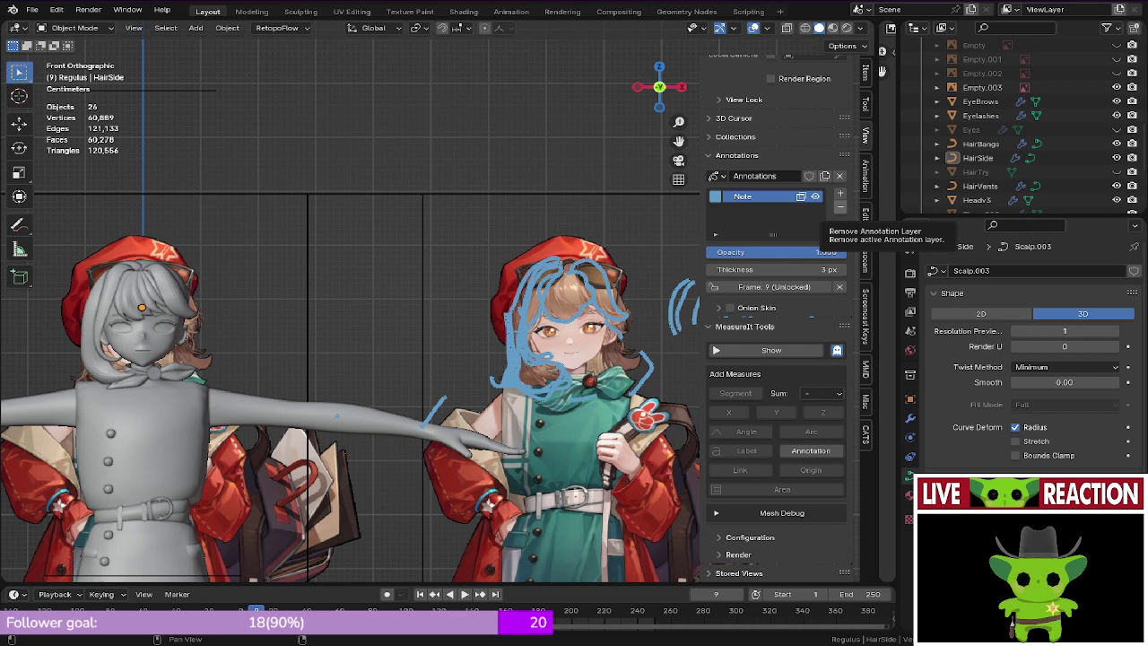
right_click(840, 206)
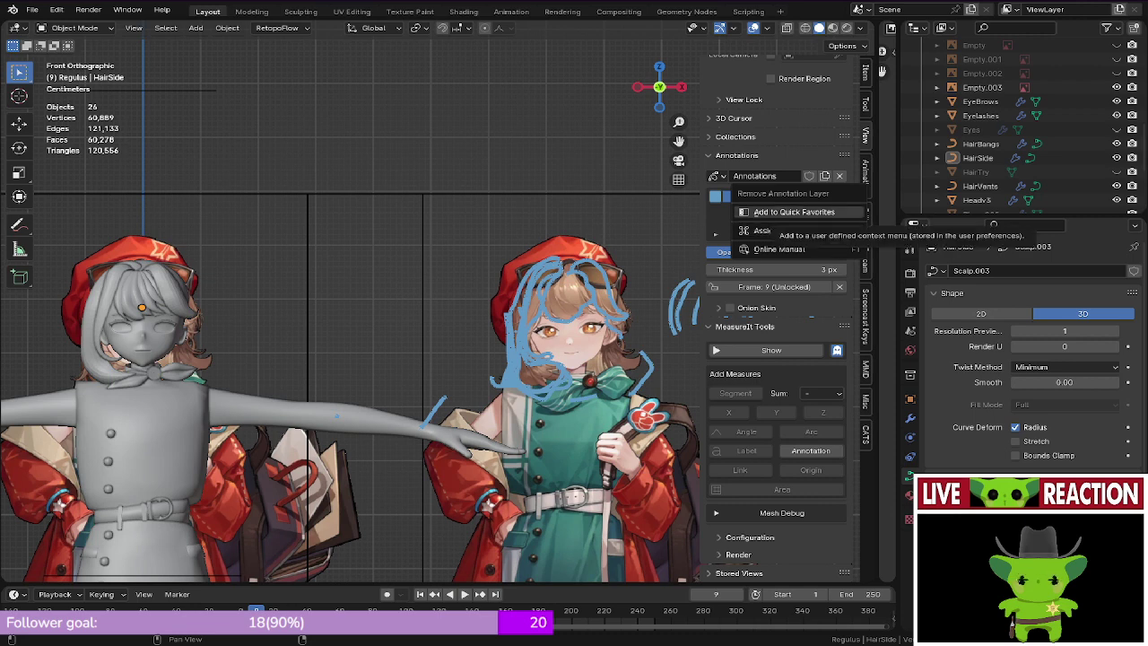
left_click(782, 213)
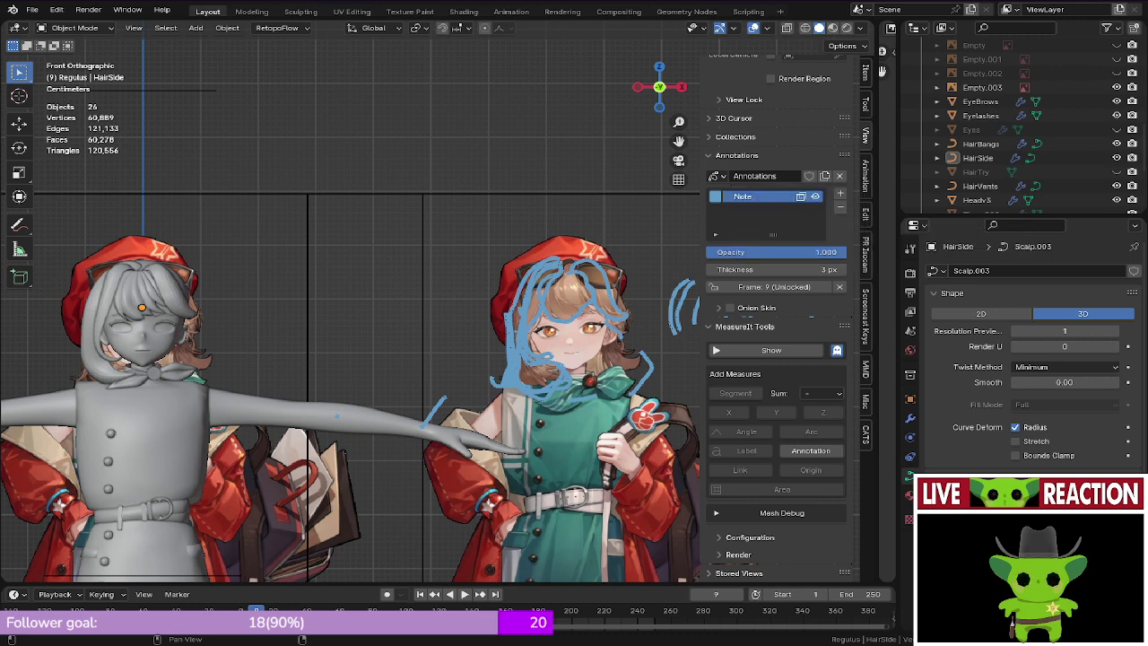
right_click(841, 206)
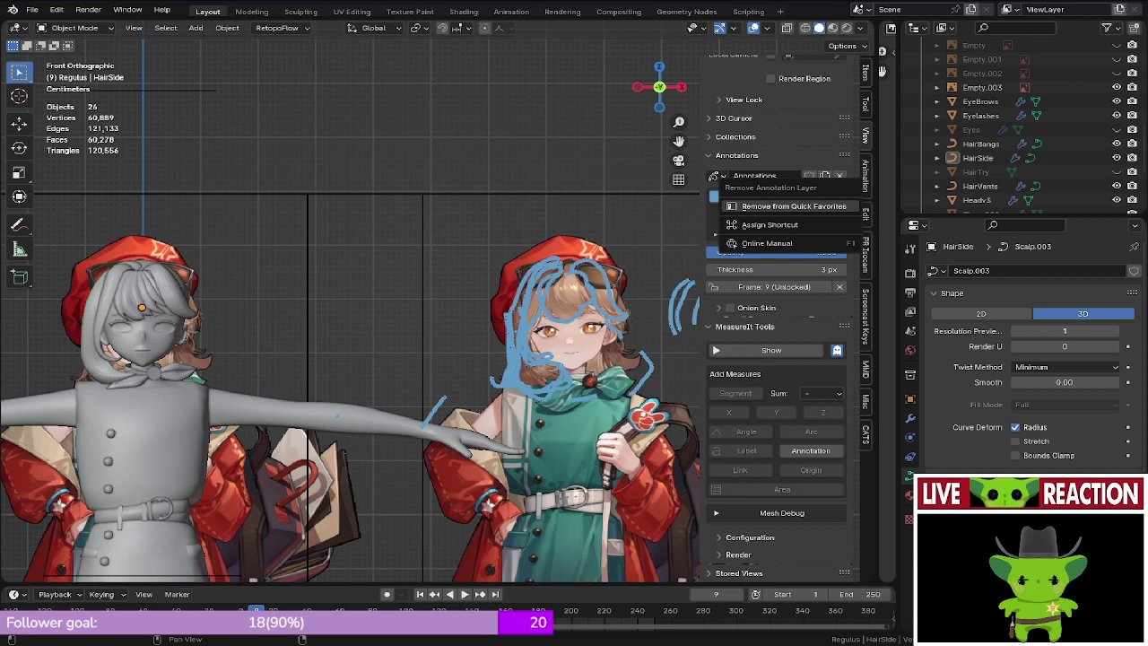
key("Escape")
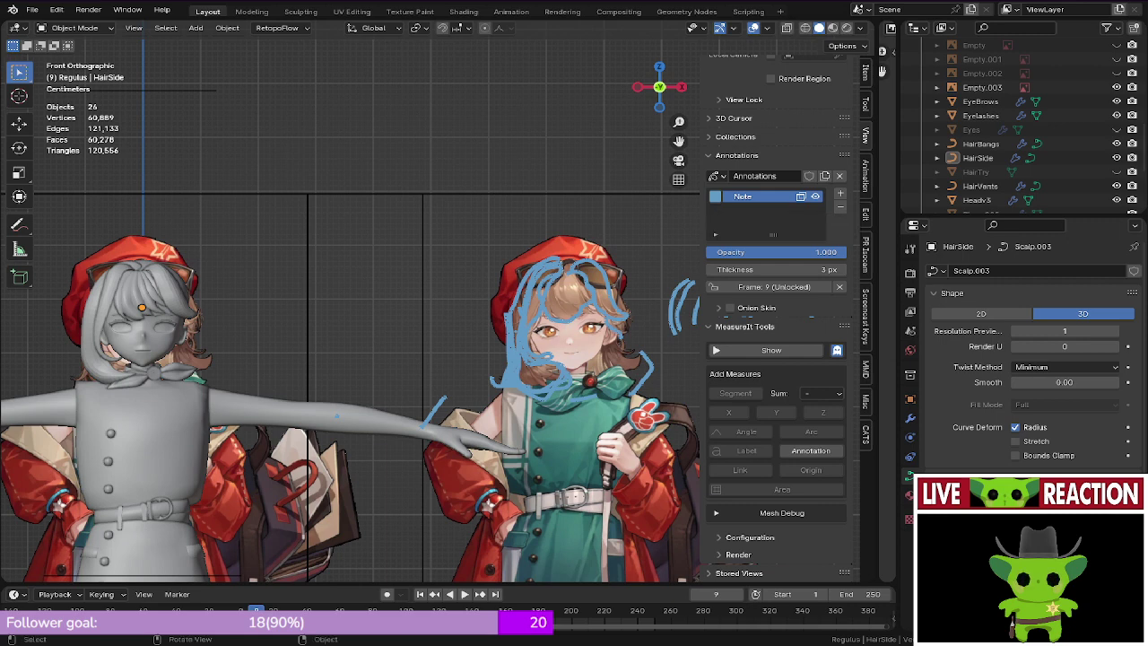
right_click(395, 208)
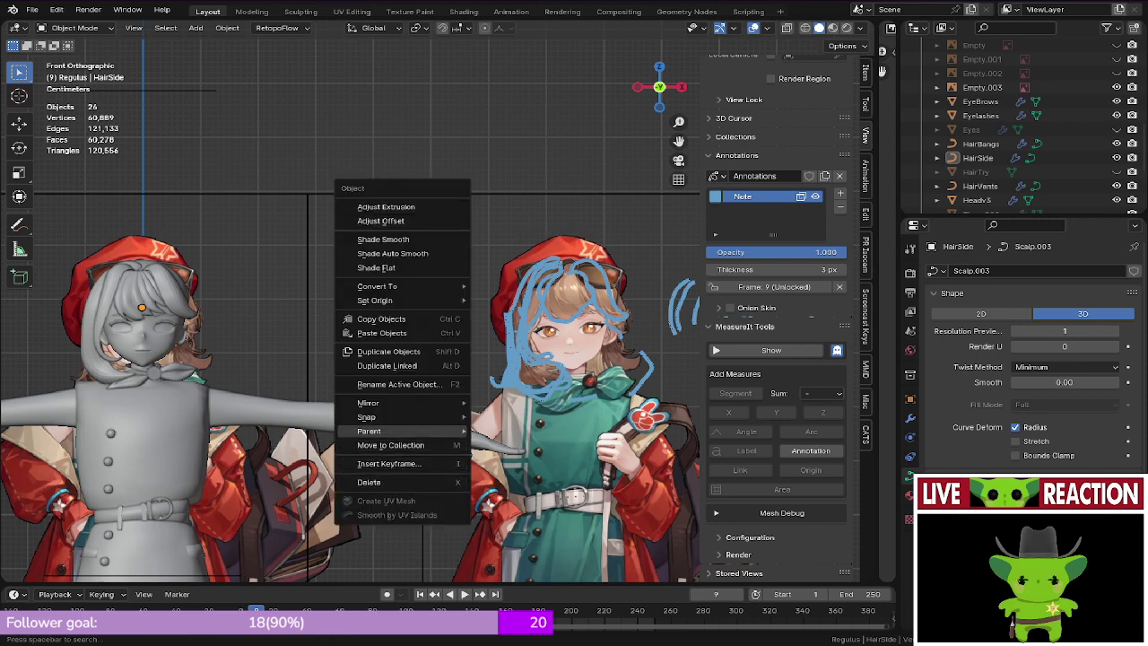
mouse_move(403, 432)
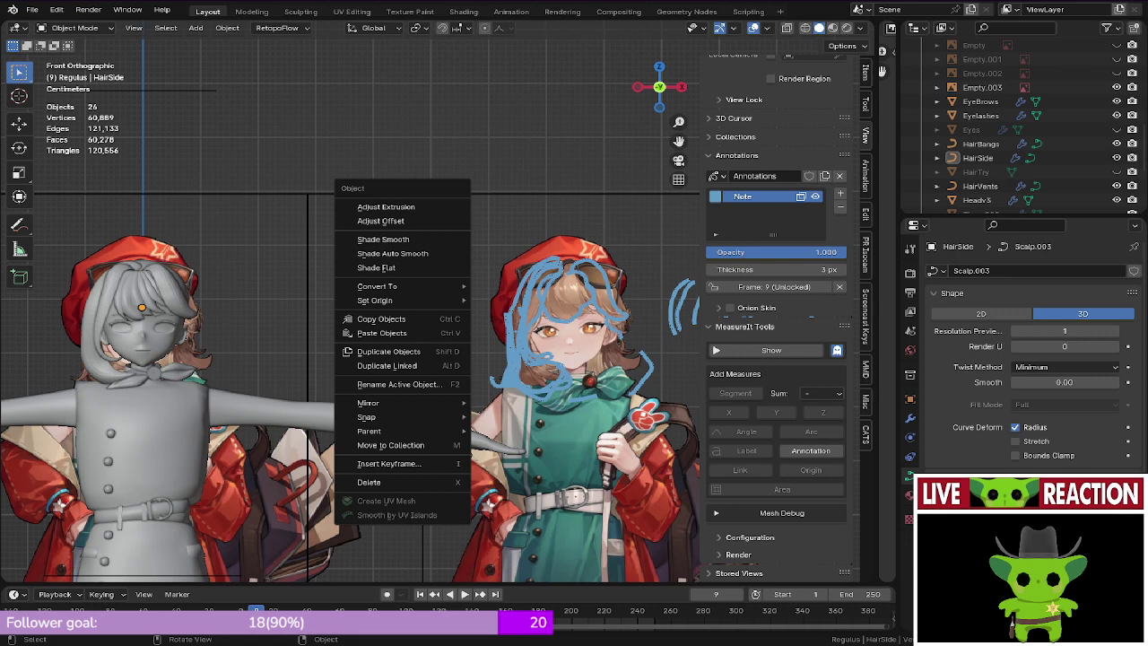
left_click_drag(34, 224, 32, 224)
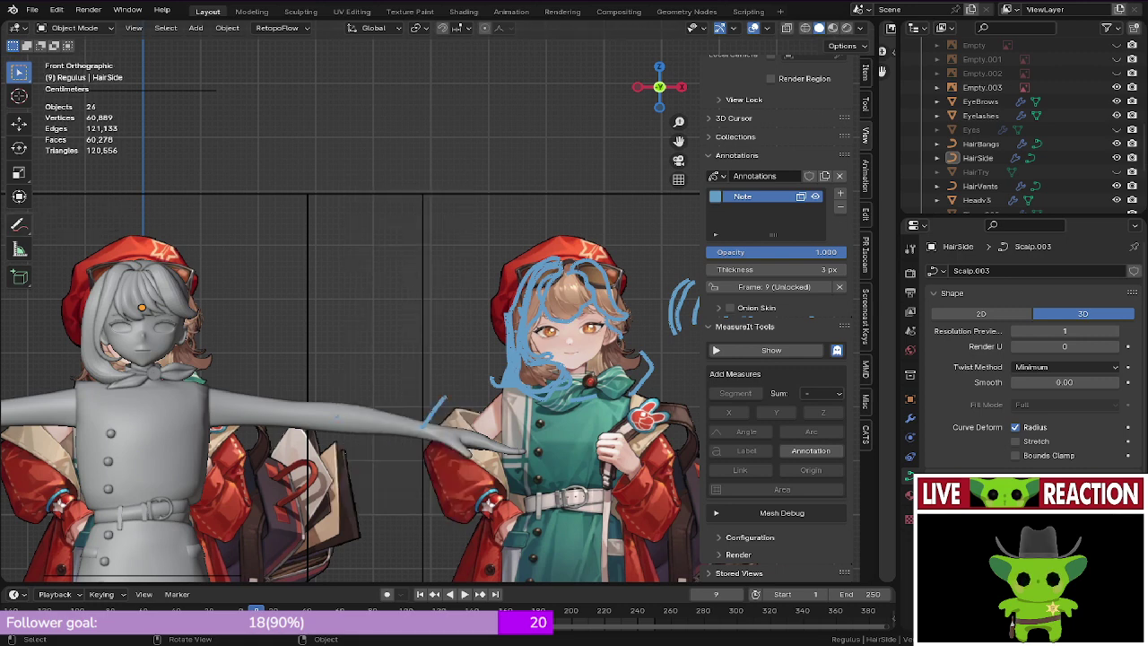
Step: Draw a freehand looped stroke with the Annotate tool in the empty space between the model and the reference head
left_click(19, 224)
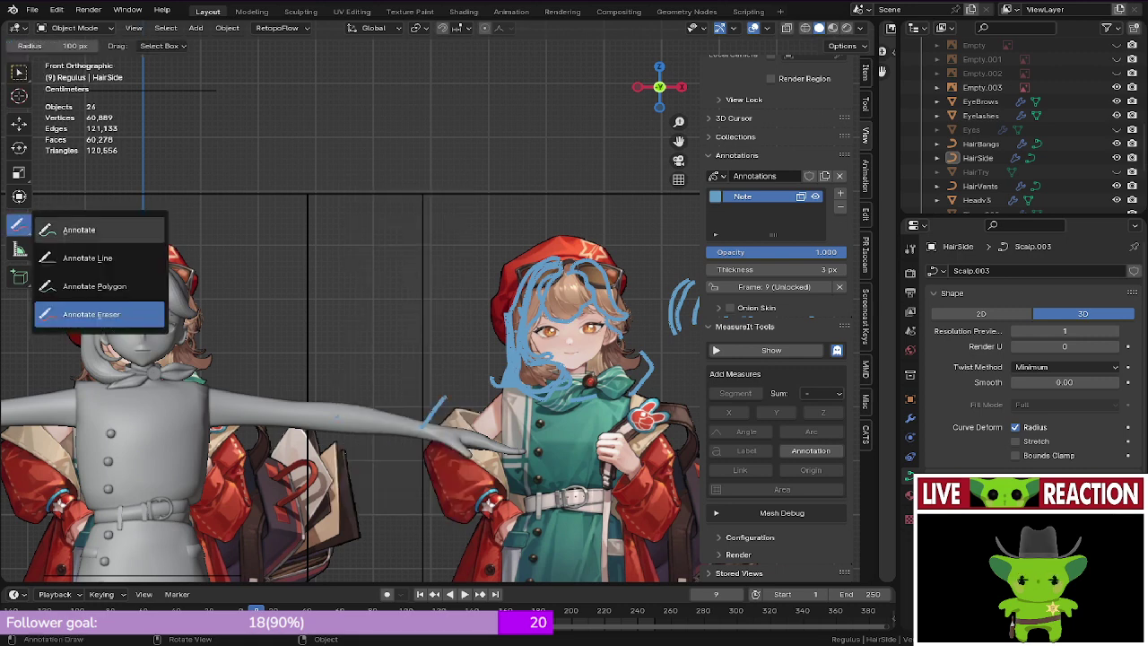
right_click(350, 167)
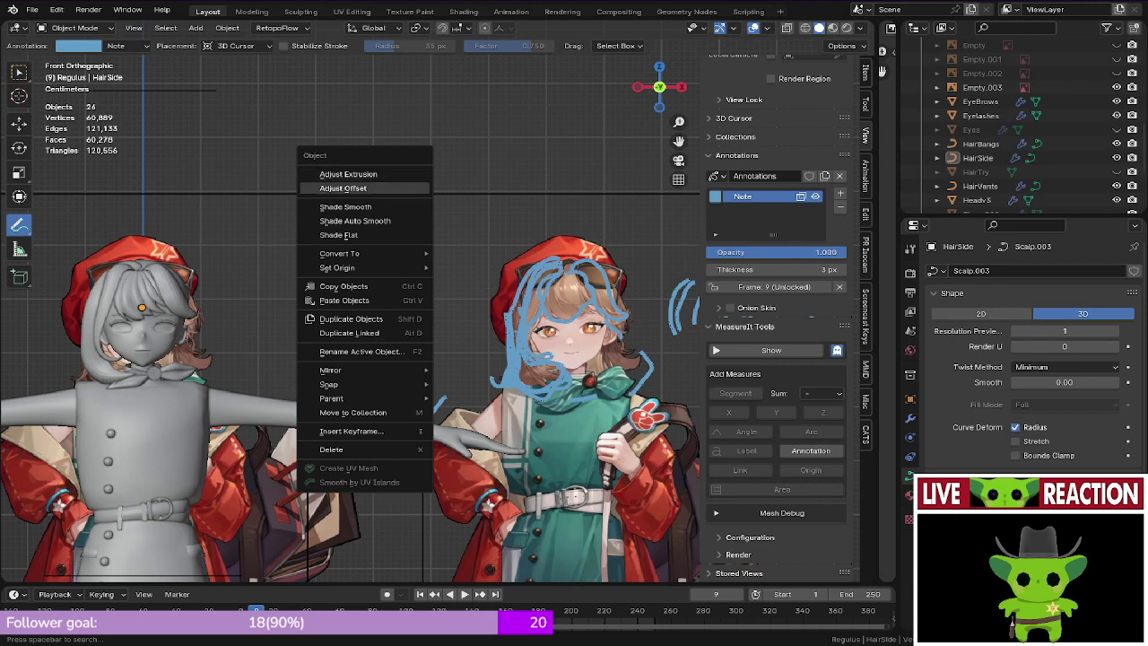
mouse_move(339, 253)
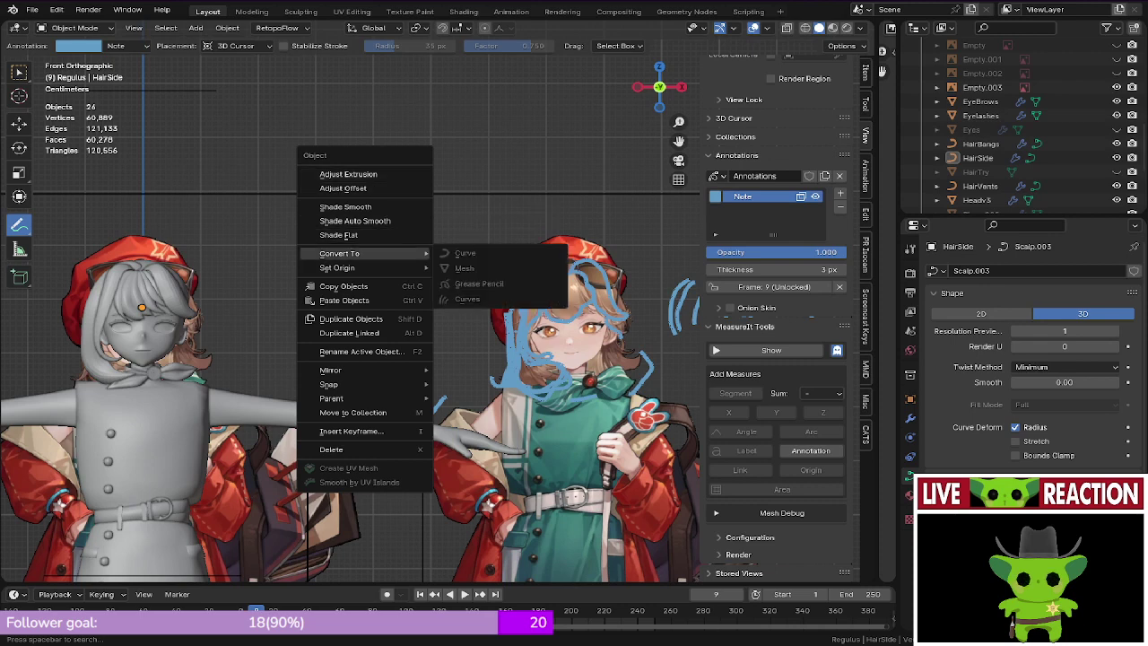
mouse_move(520, 132)
left_mouse_down()
mouse_move(420, 192)
mouse_move(489, 169)
mouse_move(414, 166)
left_mouse_up()
Step: Examine the object context menu's Convert To options for a way to convert the annotation stroke
right_click(372, 167)
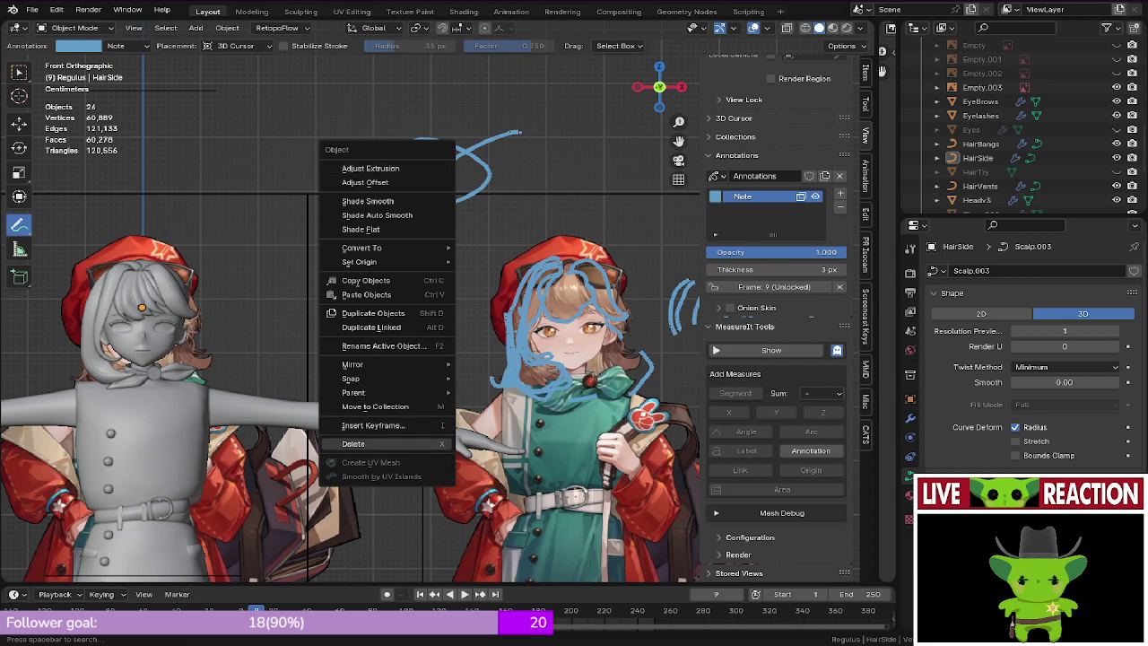
left_click(372, 443)
right_click(377, 162)
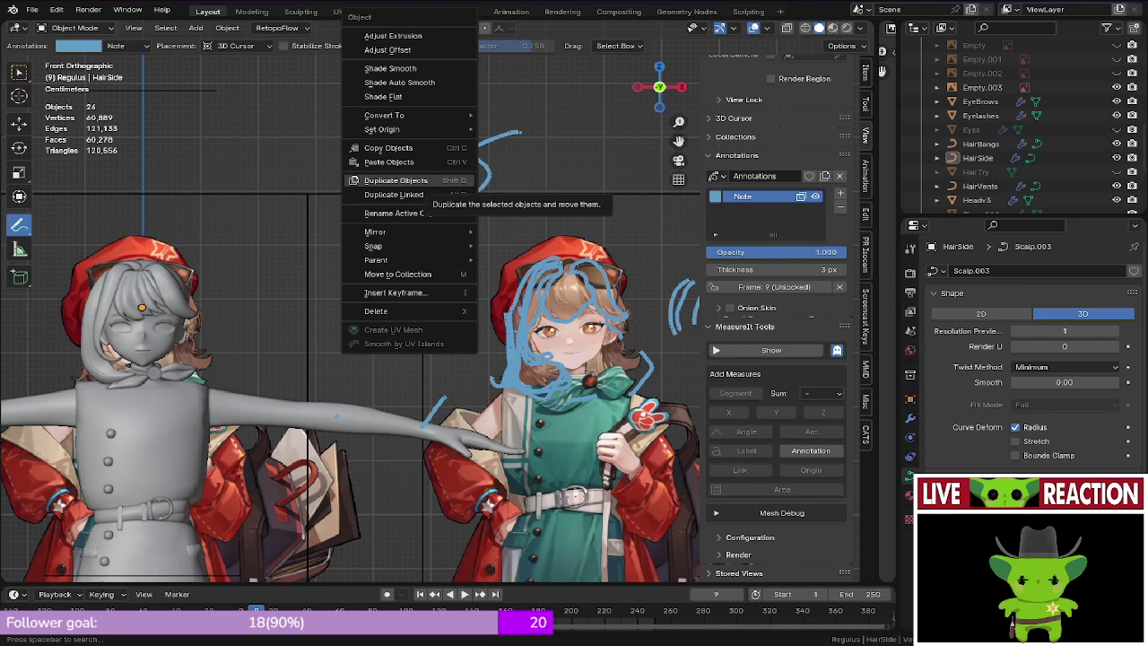
right_click(459, 225)
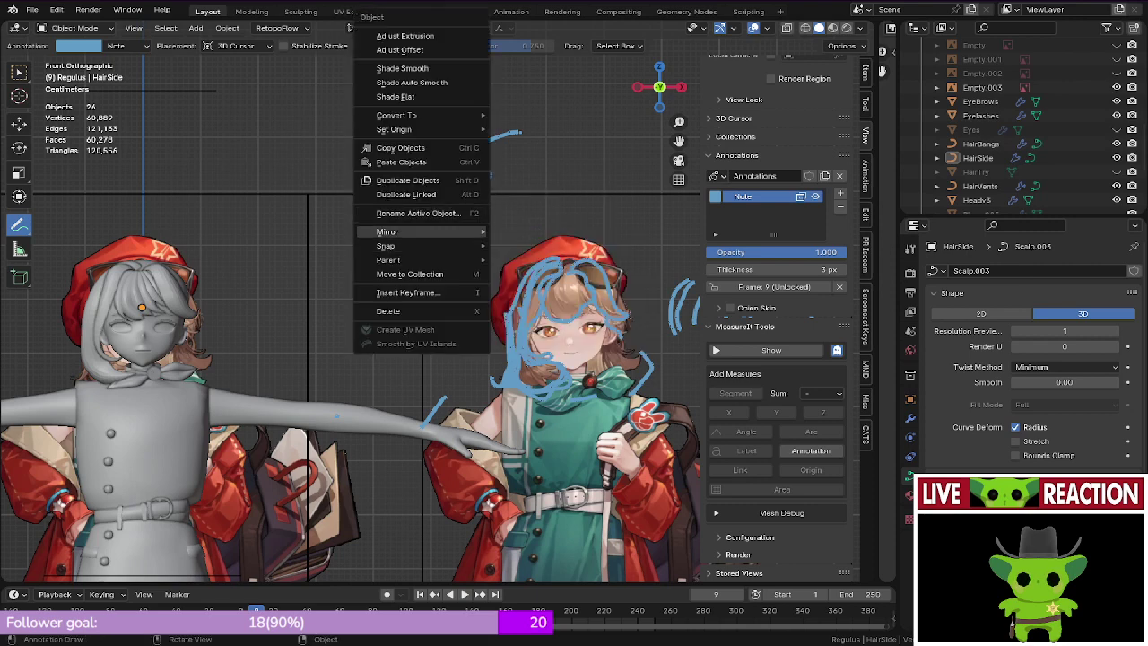
mouse_move(457, 232)
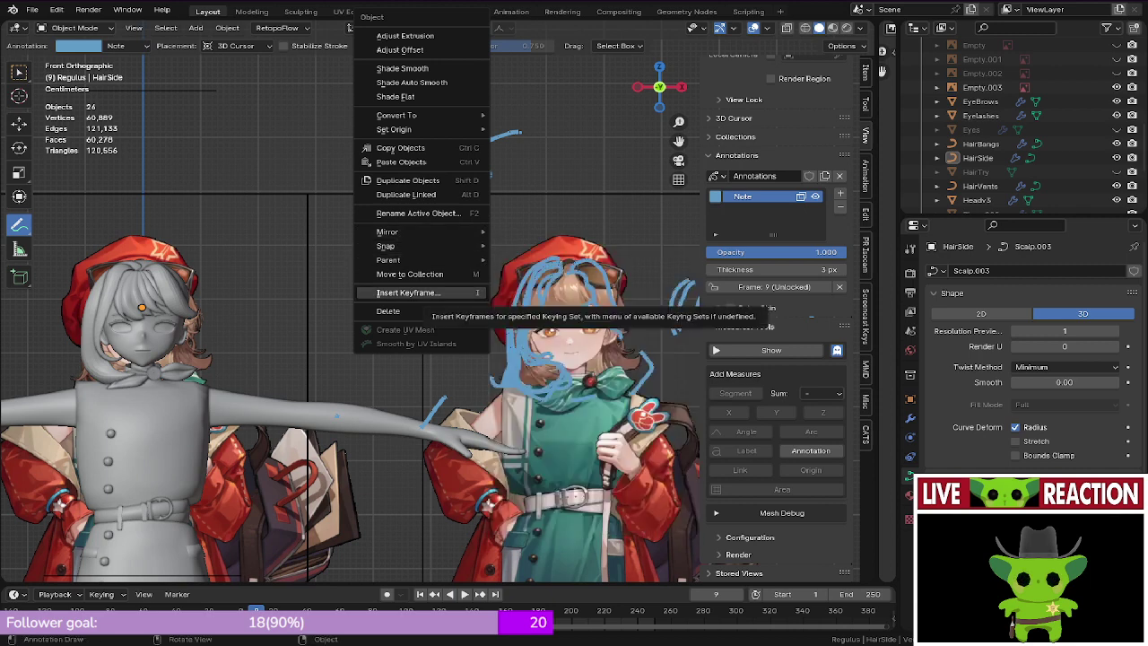
mouse_move(394, 129)
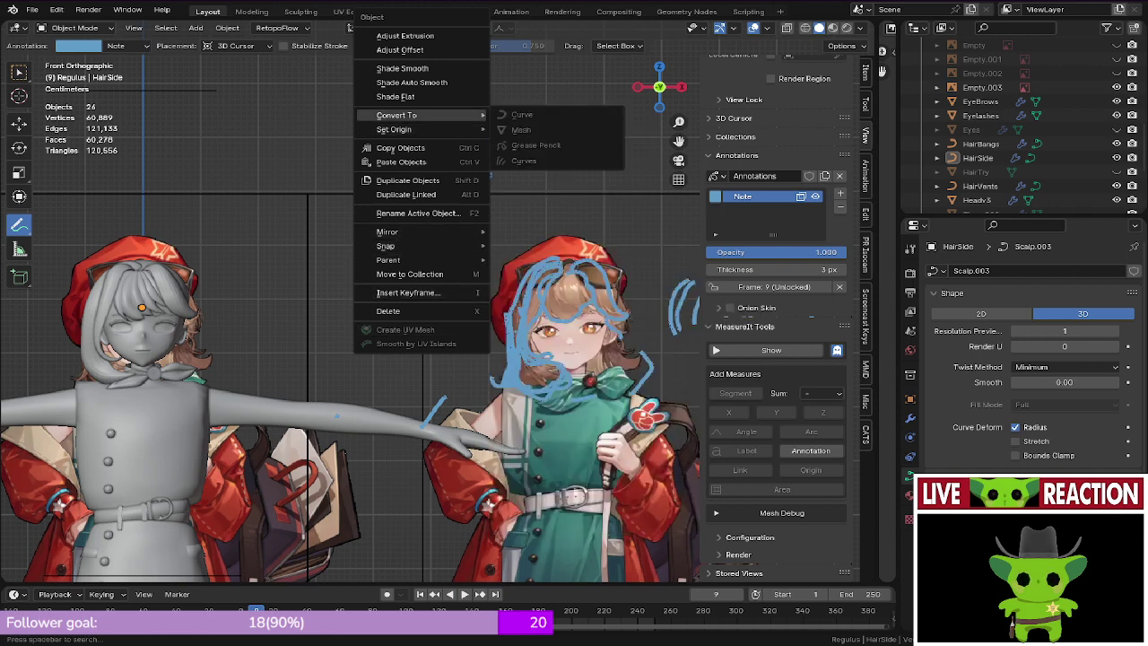
left_click_drag(418, 163, 520, 132)
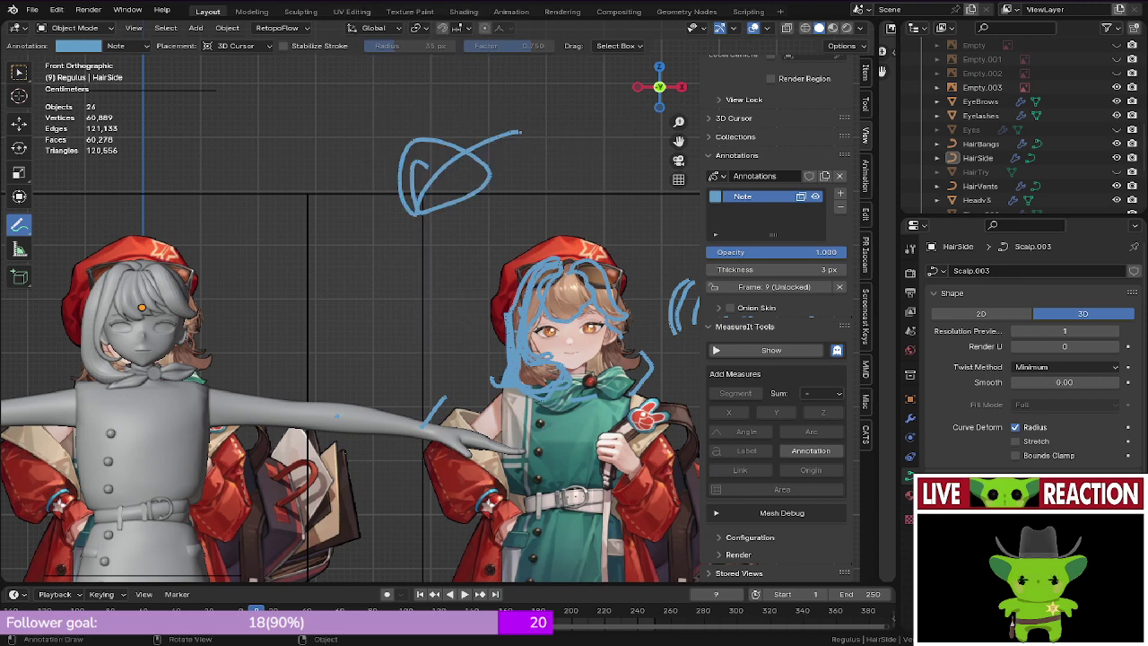
Step: Return to the front orthographic view and snap the 3D cursor to the world origin
middle_click(599, 380)
mouse_move(599, 380)
middle_mouse_down()
mouse_move(569, 395)
mouse_move(583, 402)
mouse_move(587, 391)
middle_mouse_up()
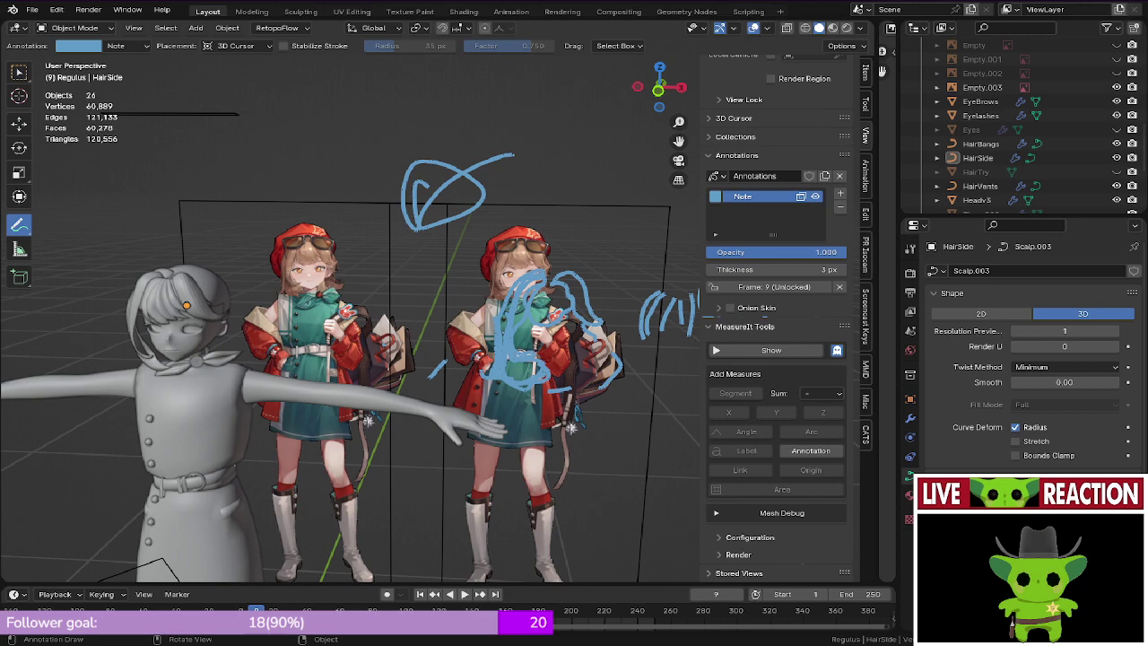
key("KP_1")
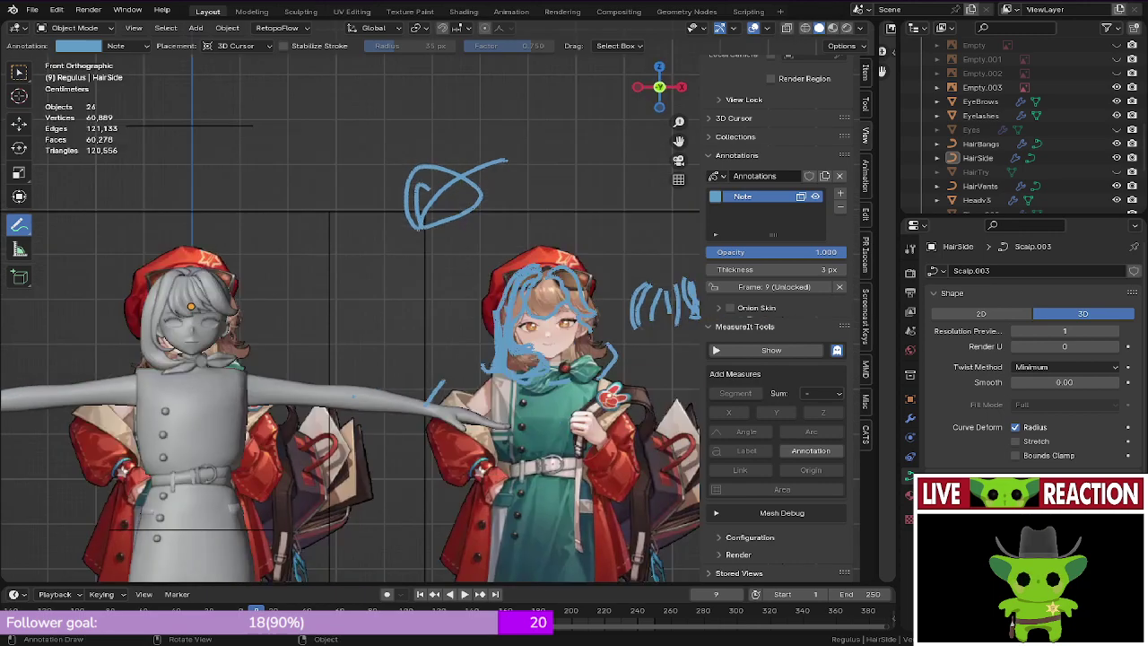
scroll(430, 319, "up", 2)
middle_click_drag(439, 296, 379, 364, "shift")
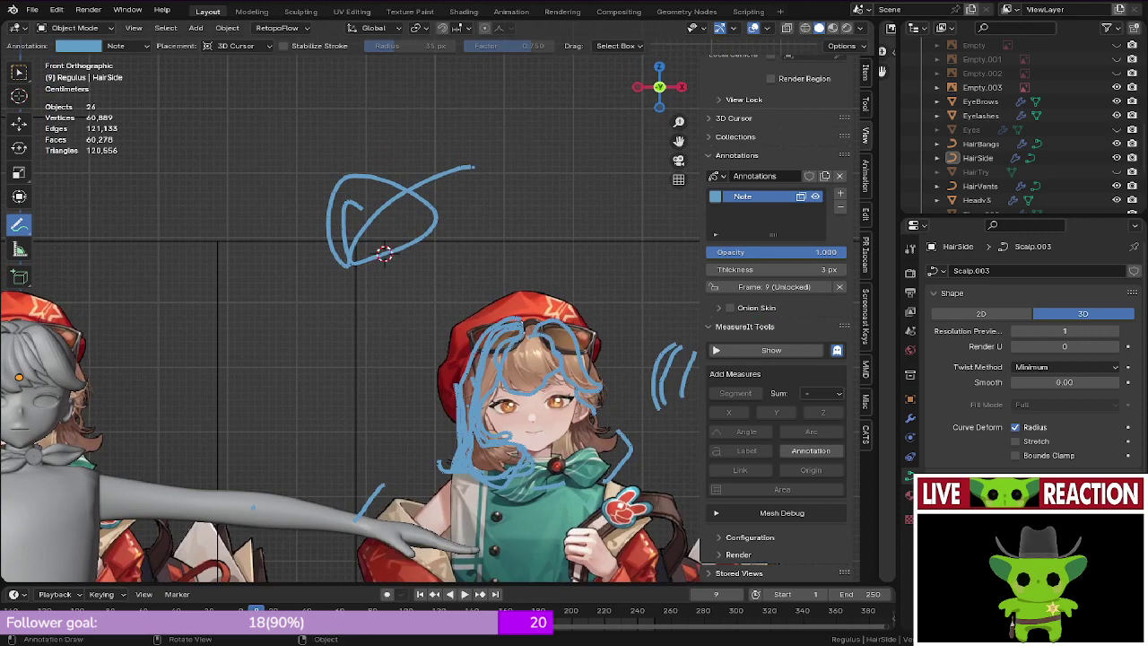
key("shift+s")
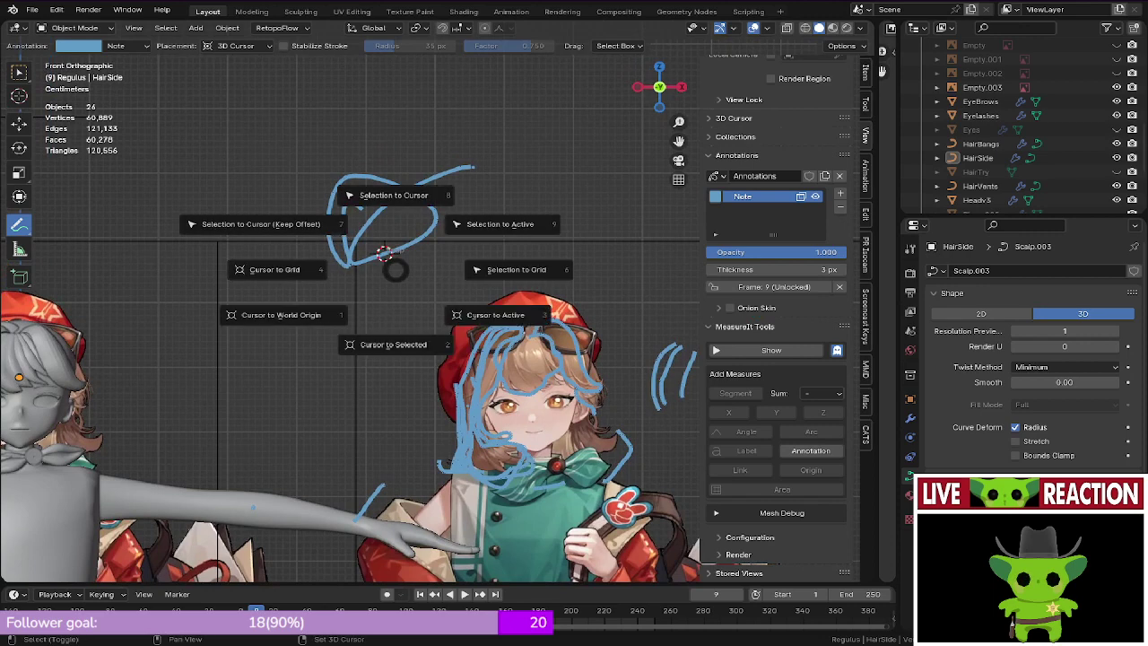
left_click(284, 315)
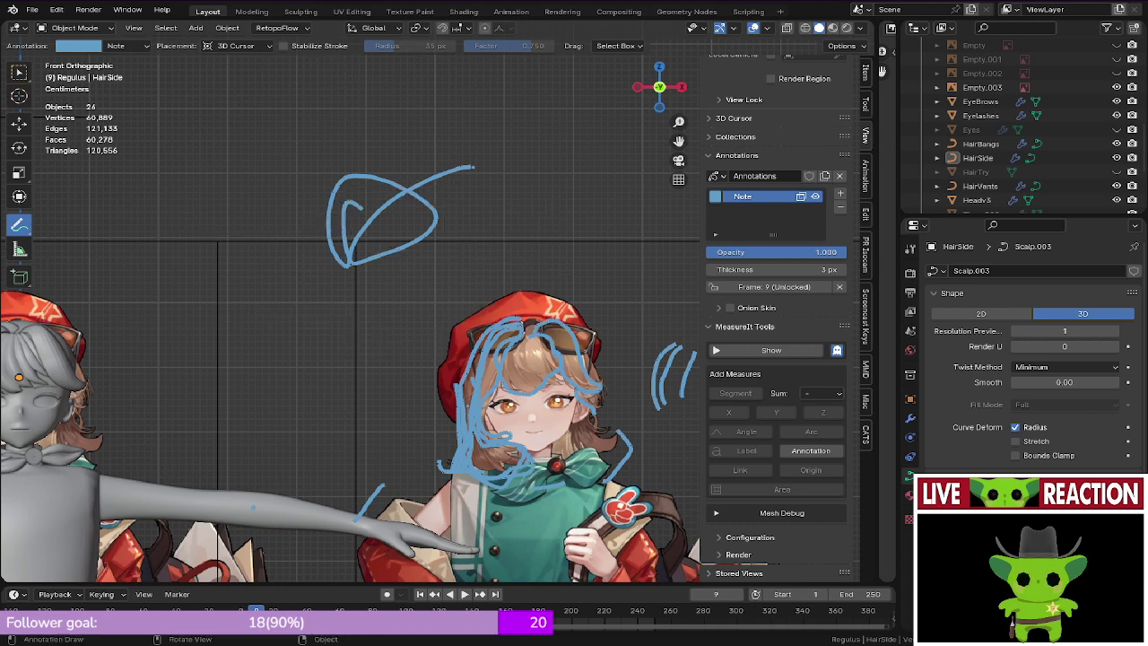
Step: Switch from the Annotate tool back to the Select tool and save the file
right_click(407, 180)
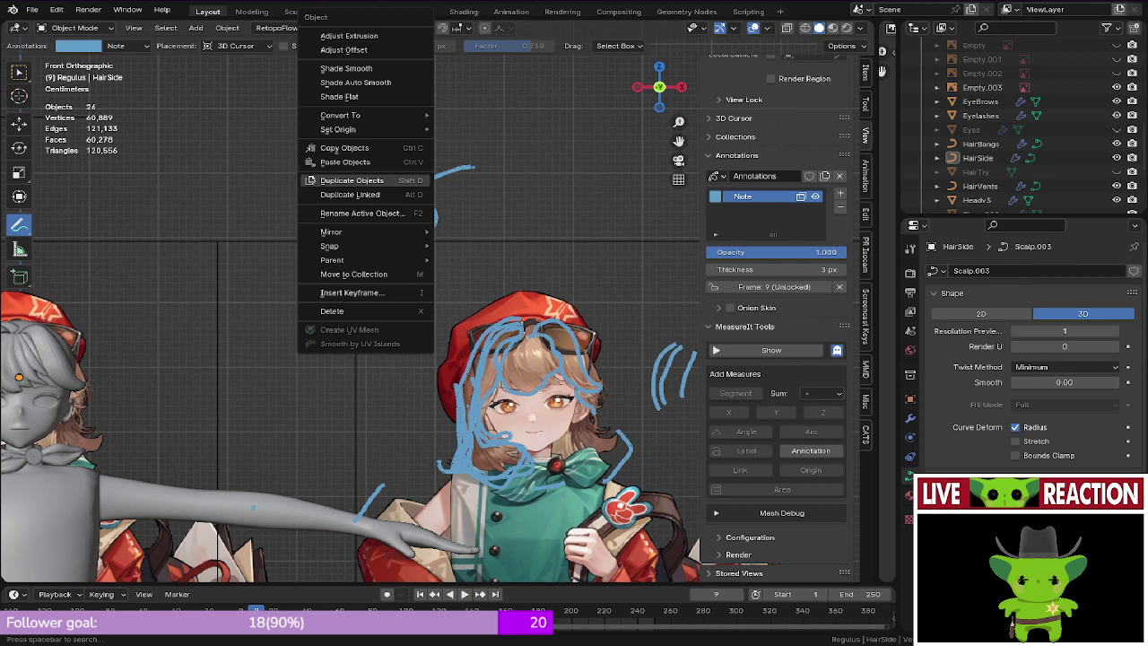
key("Escape")
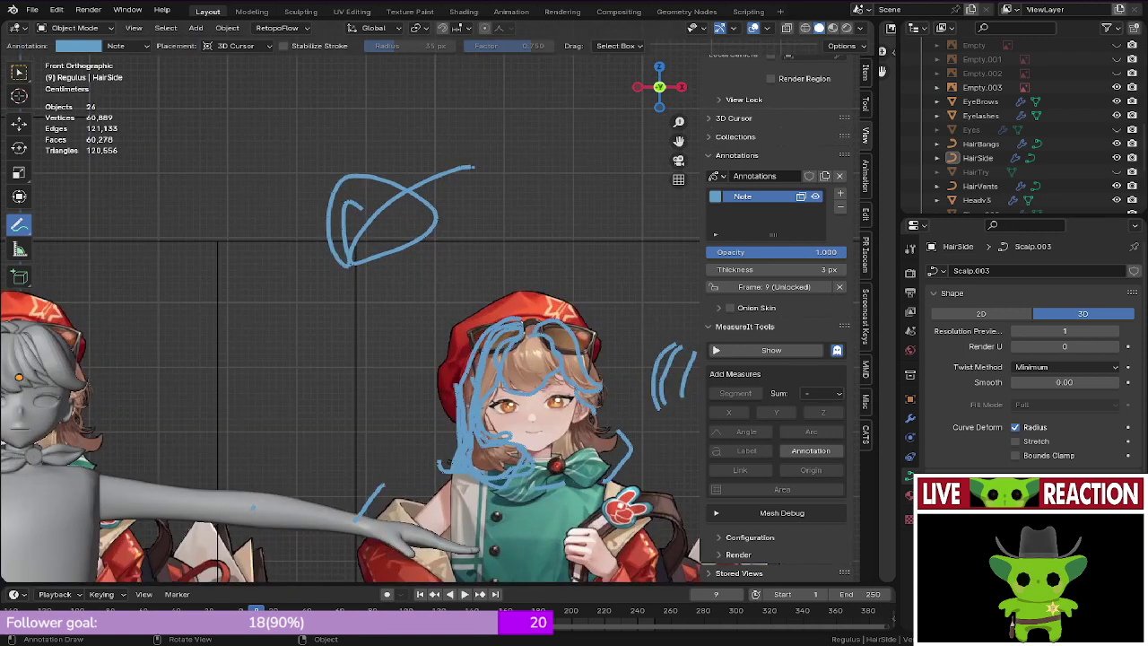
key("w")
key("ctrl+s")
left_click(395, 217)
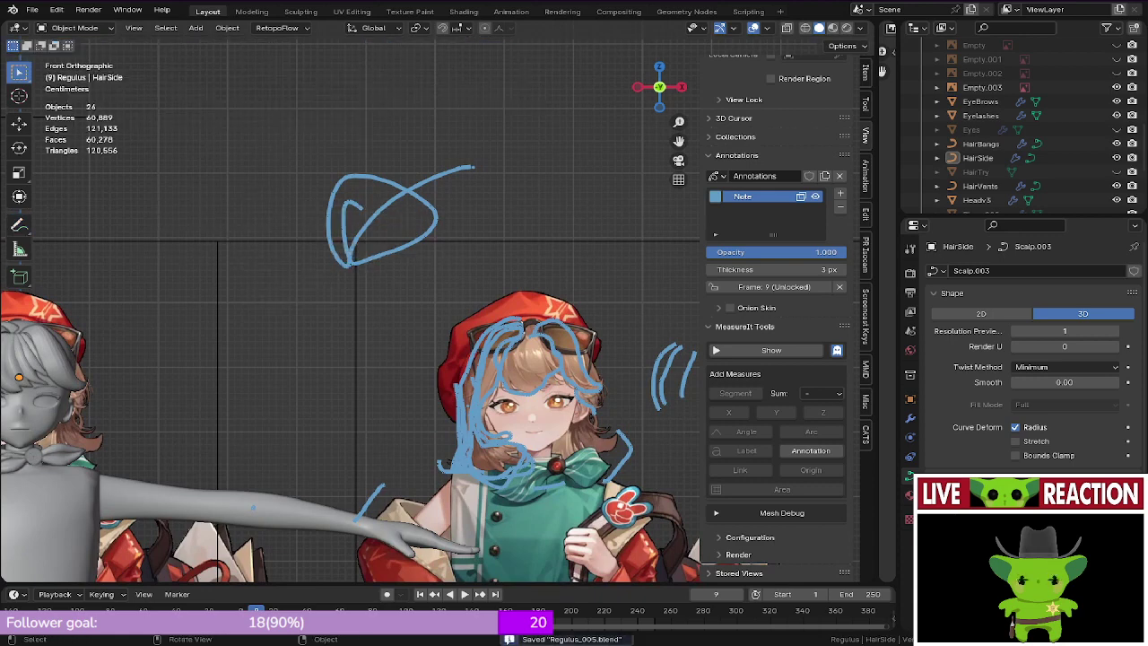
Step: Try the Remove Annotation Layer command from Quick Favorites on the Note layer, and undo the removal
scroll(442, 298, "up", 1)
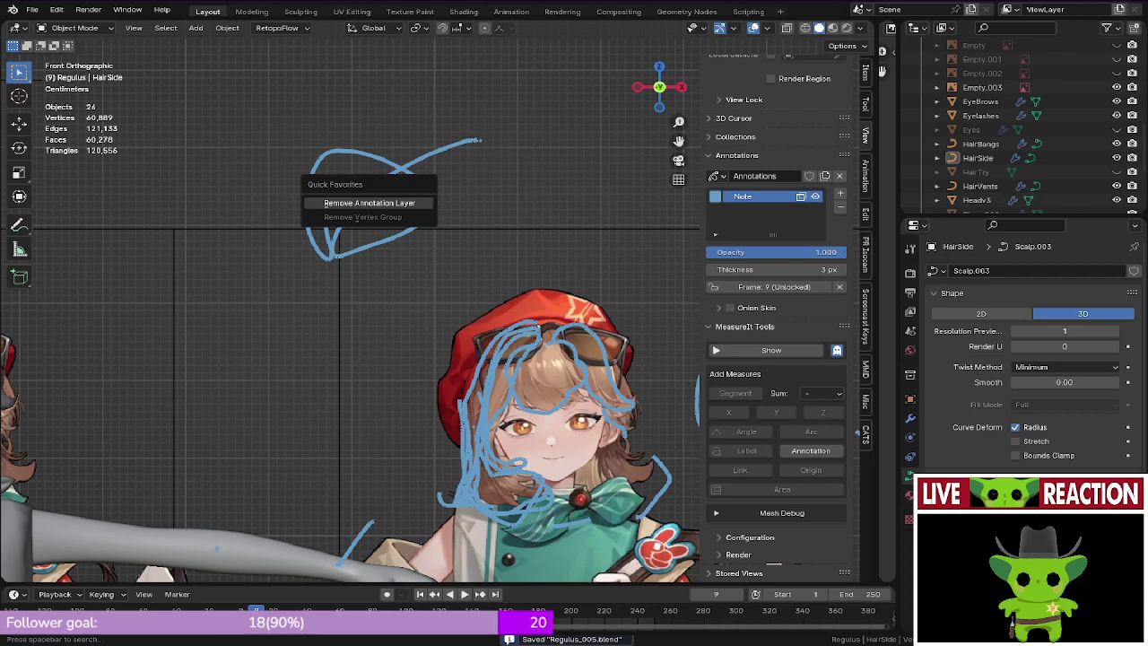
left_click(395, 203)
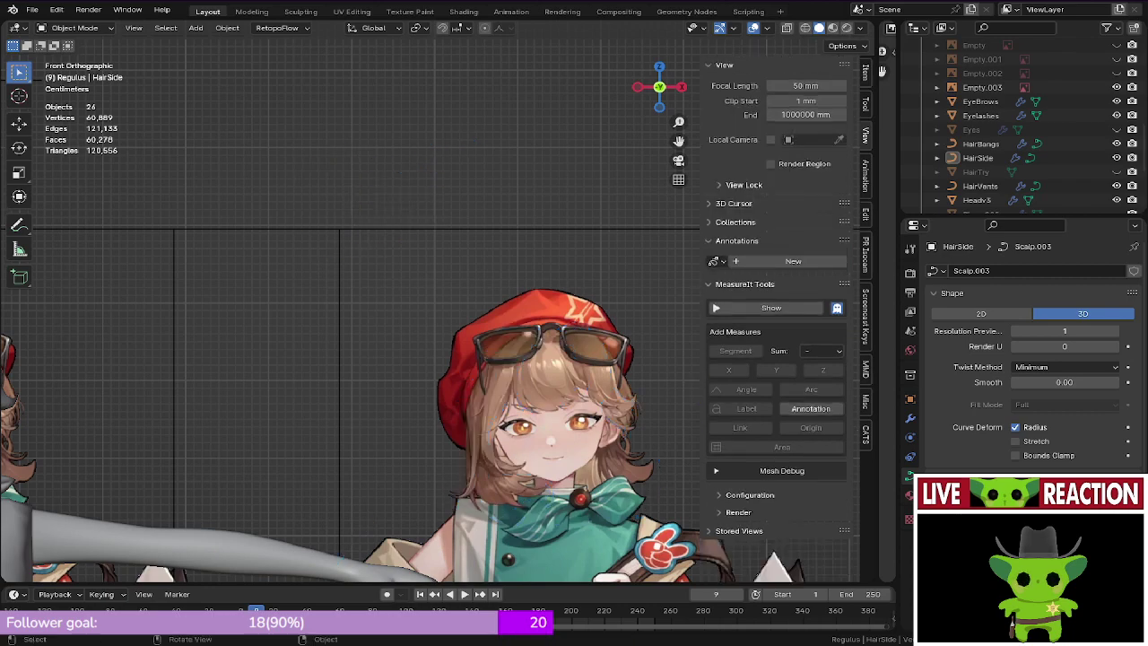
scroll(395, 203, "down", 4)
middle_click_drag(395, 203, 306, 168, "shift")
key("ctrl+z")
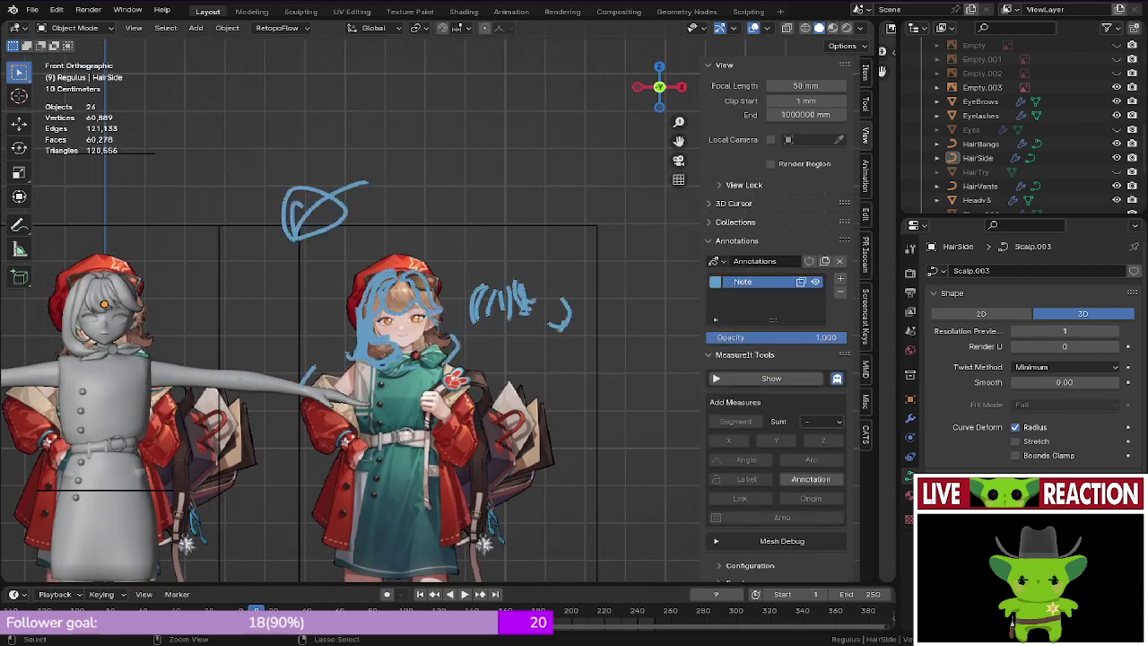
Step: Erase the looped test stroke above the reference with the Annotate Eraser and return to the Select tool
key("q")
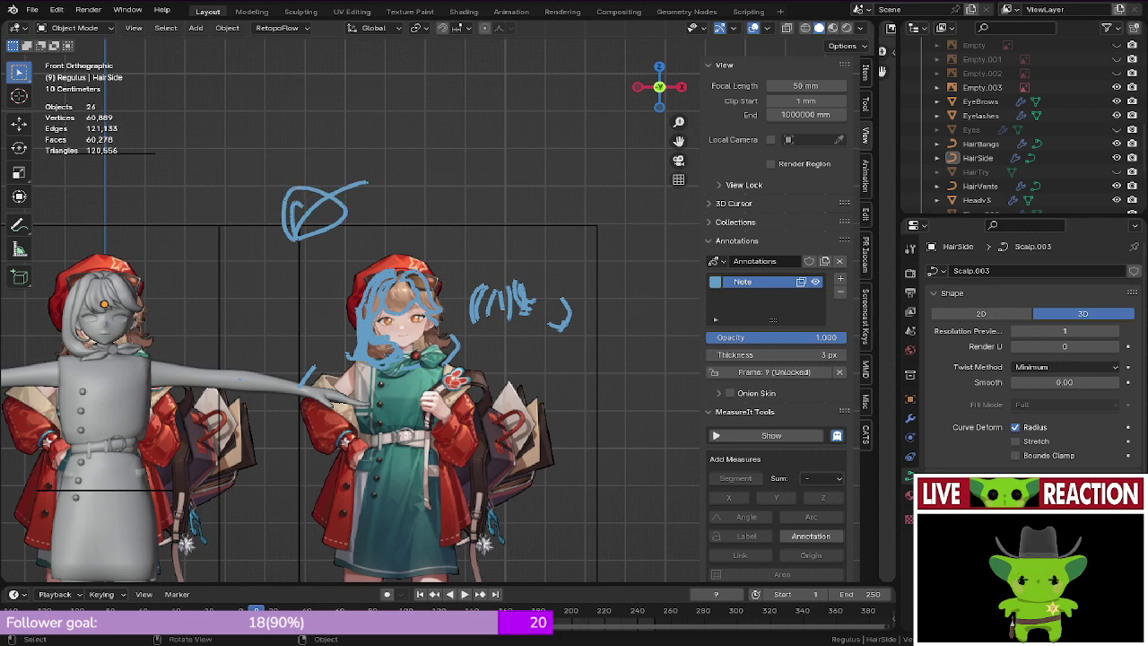
left_click(19, 224)
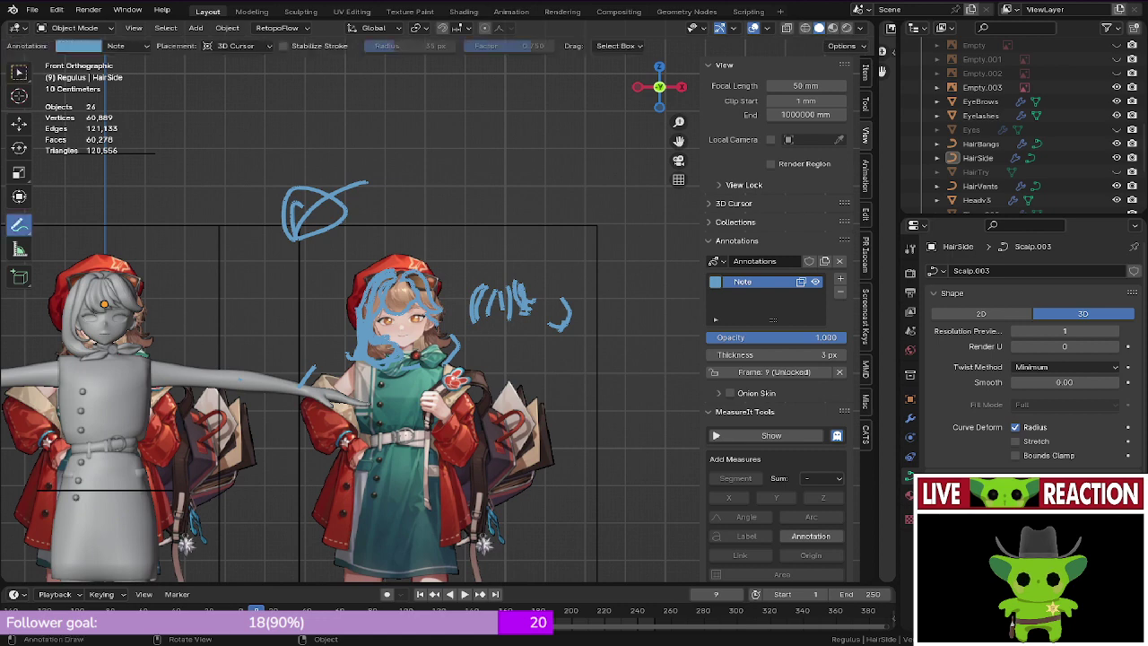
mouse_move(19, 224)
left_mouse_down()
mouse_move(61, 286)
mouse_move(62, 314)
left_mouse_up()
mouse_move(395, 296)
left_mouse_down()
mouse_move(295, 200)
mouse_move(380, 161)
left_mouse_up()
key("ctrl+z")
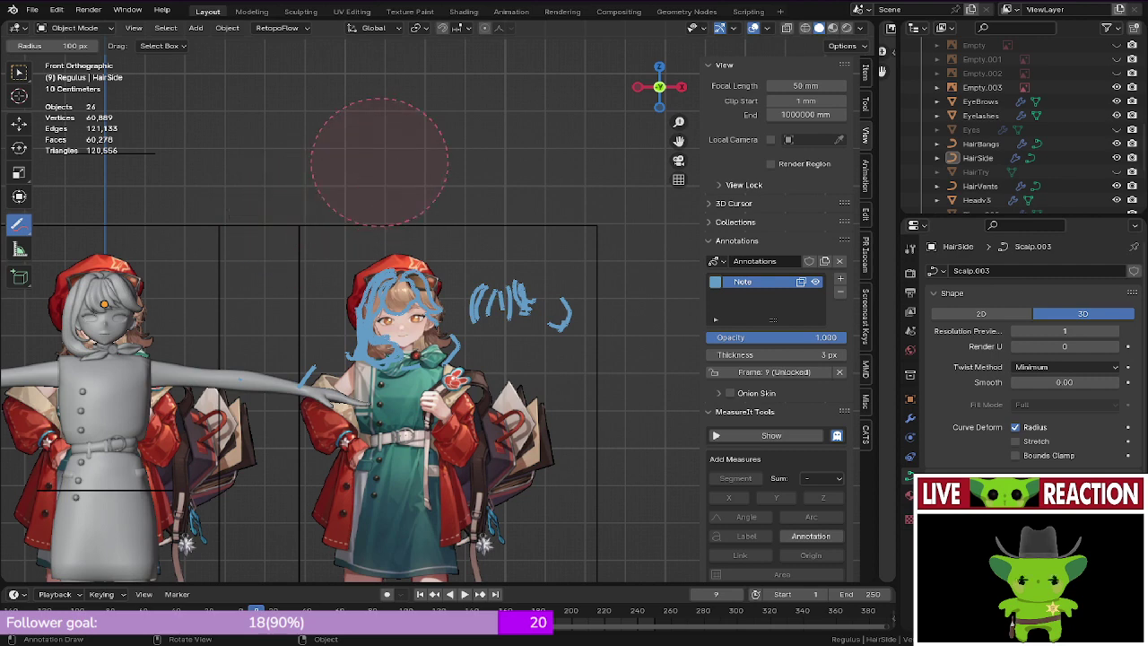
left_click_drag(19, 224, 81, 230)
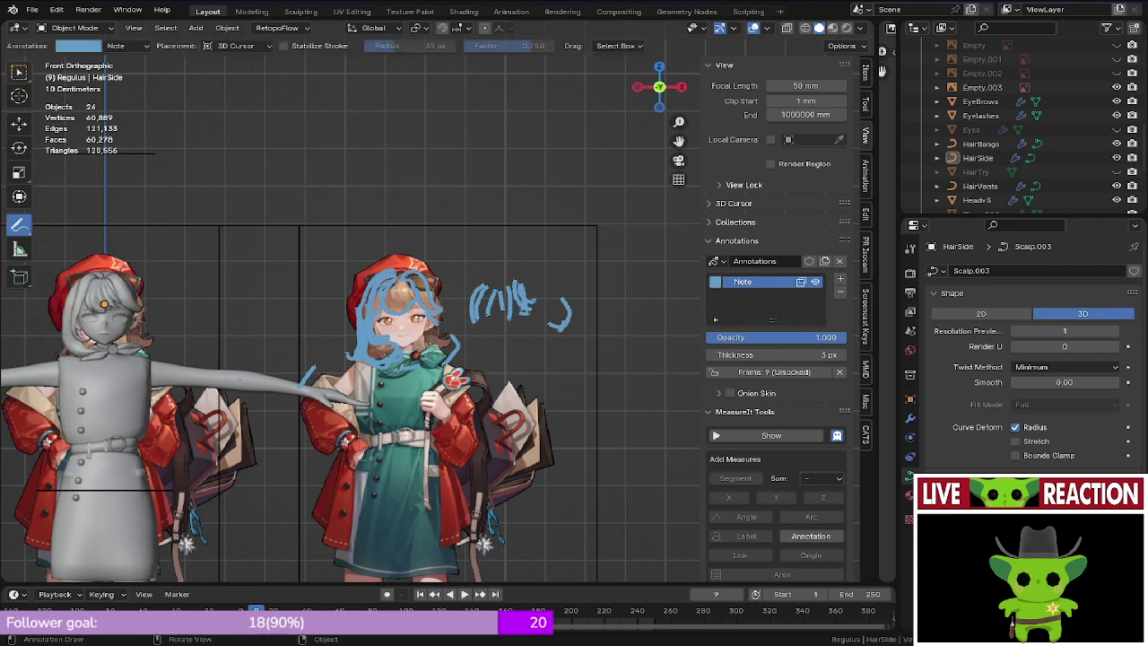
key("w")
middle_click_drag(395, 323, 392, 312, "shift")
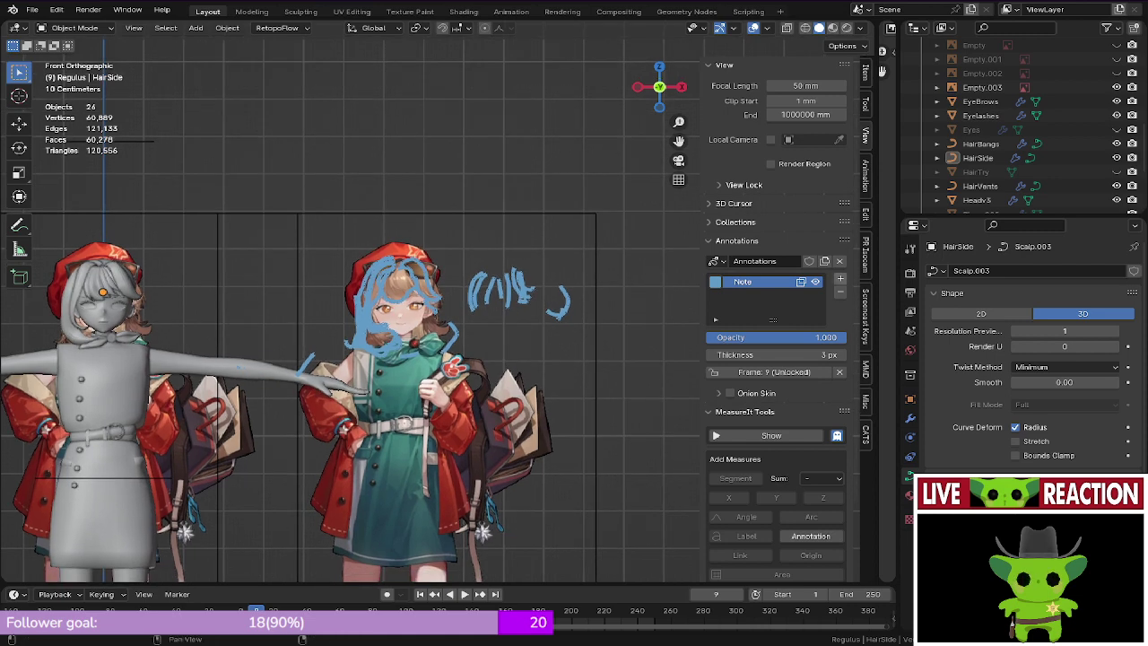
Step: Add the FBX export command to Quick Favorites and save the file
right_click(840, 293)
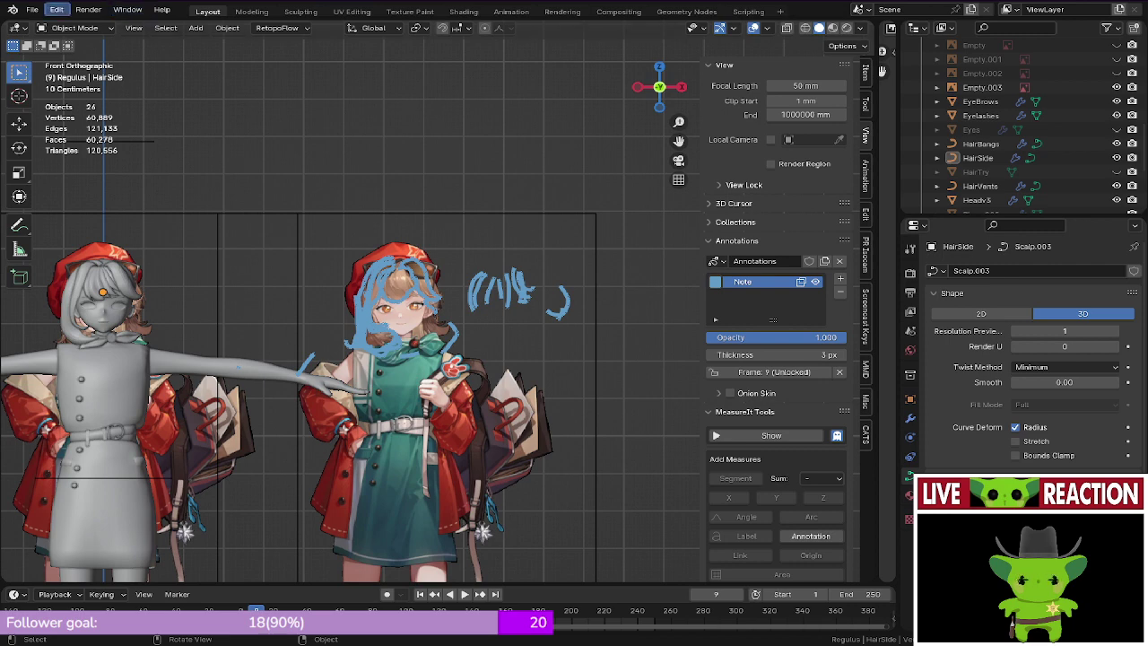
left_click(32, 10)
mouse_move(56, 220)
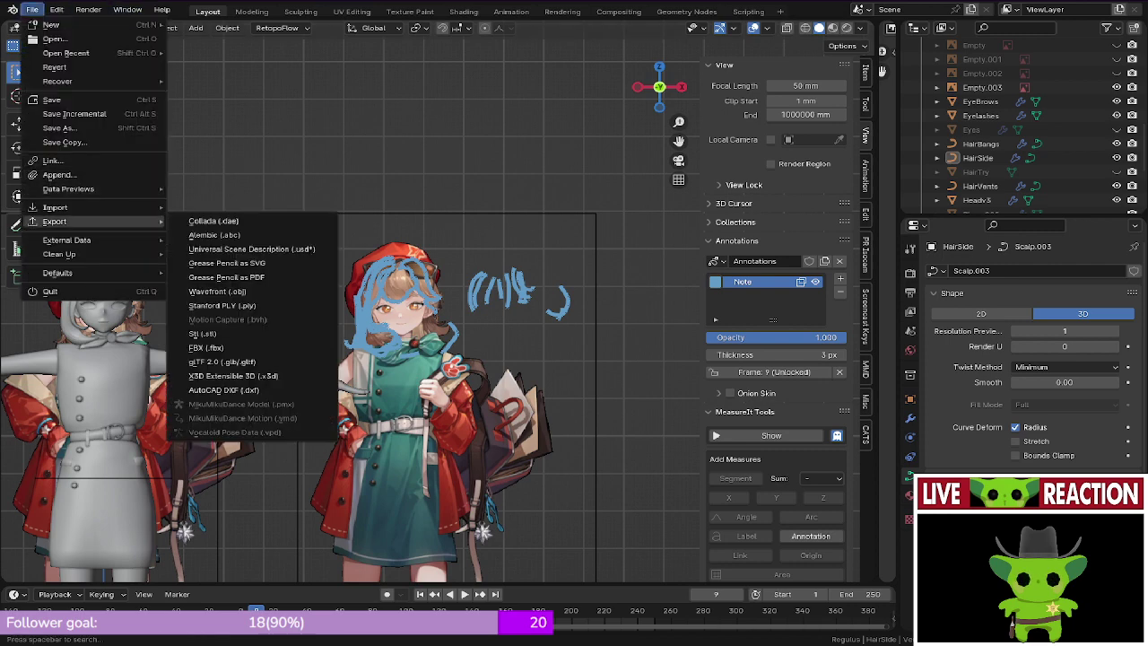
right_click(199, 347)
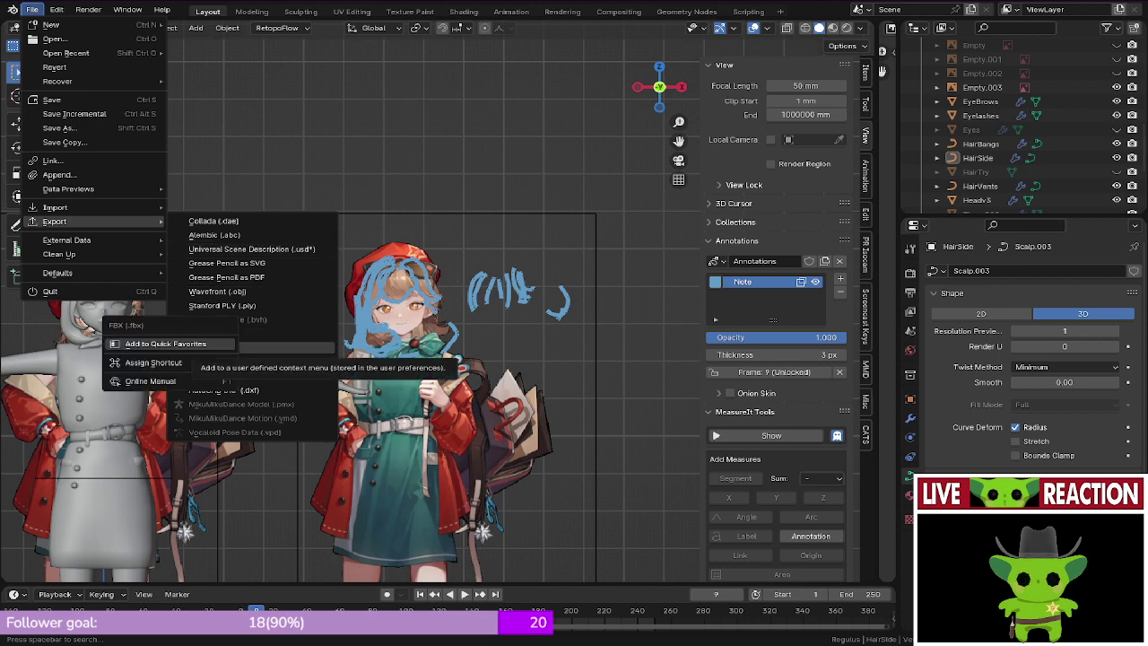
left_click(199, 346)
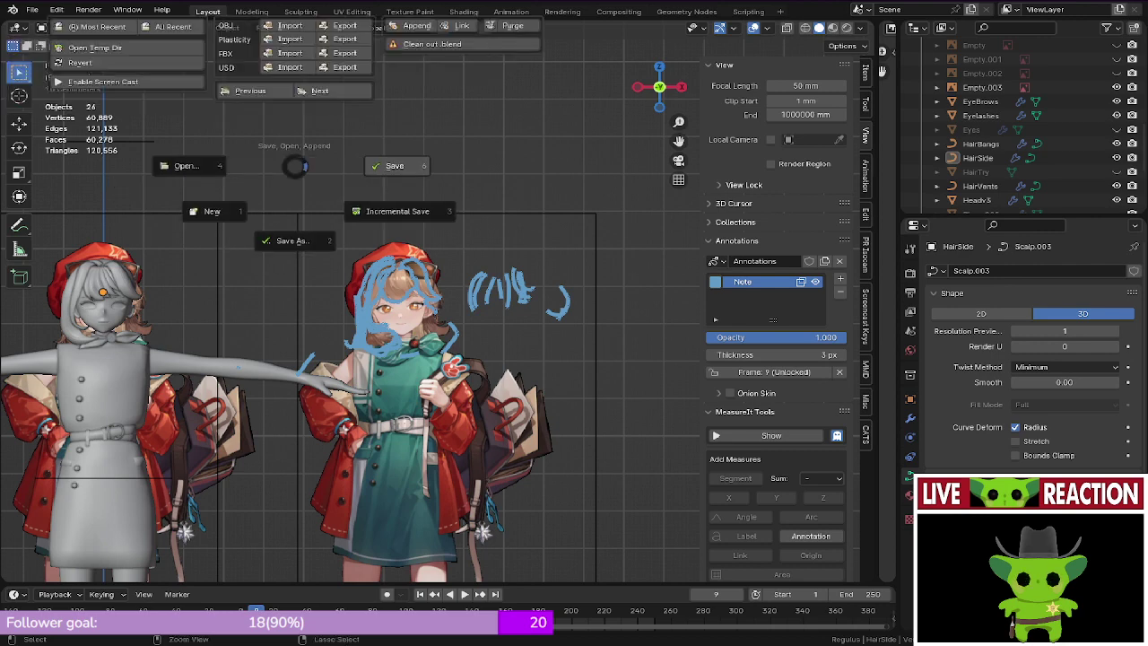
key("ctrl+s")
middle_click_drag(358, 323, 610, 310, "shift")
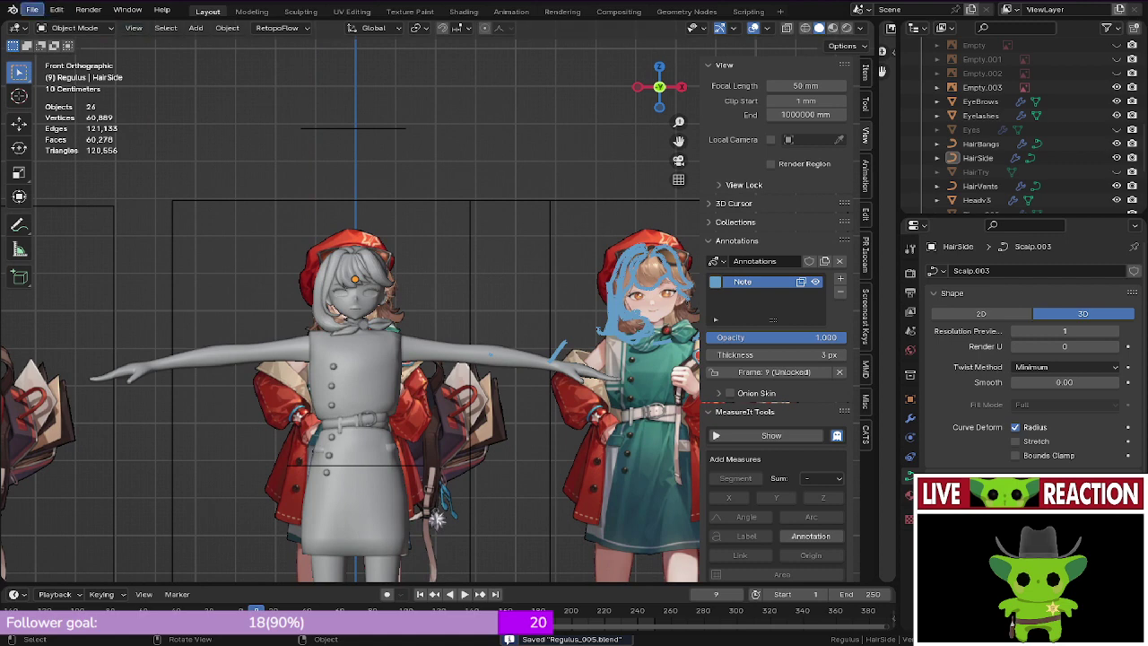
left_click(31, 9)
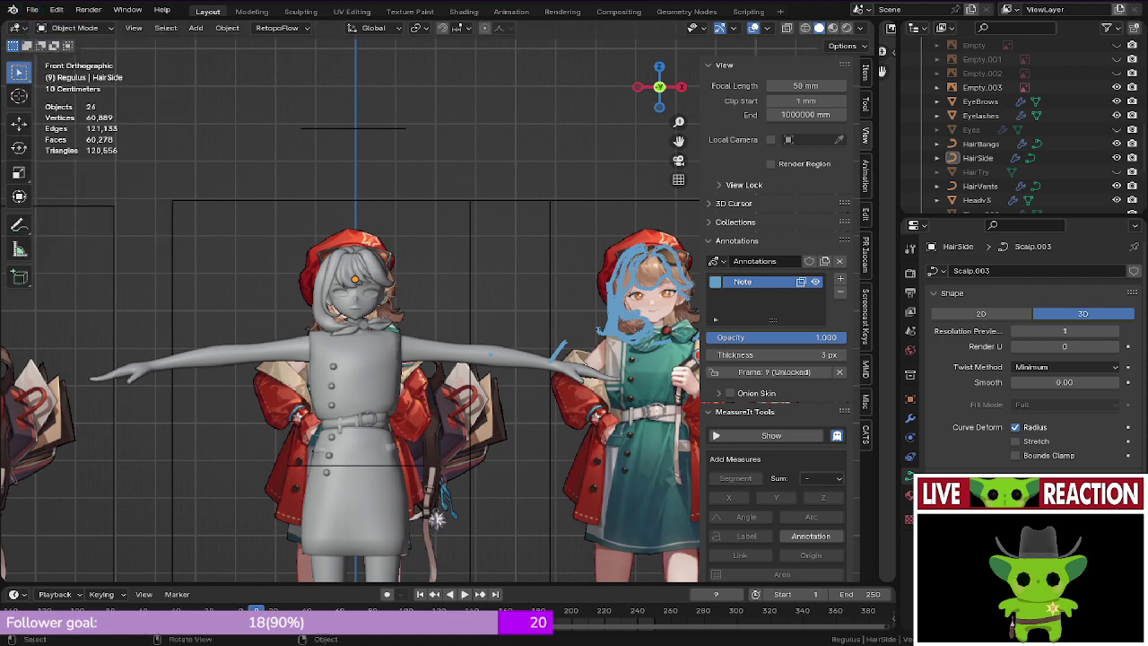